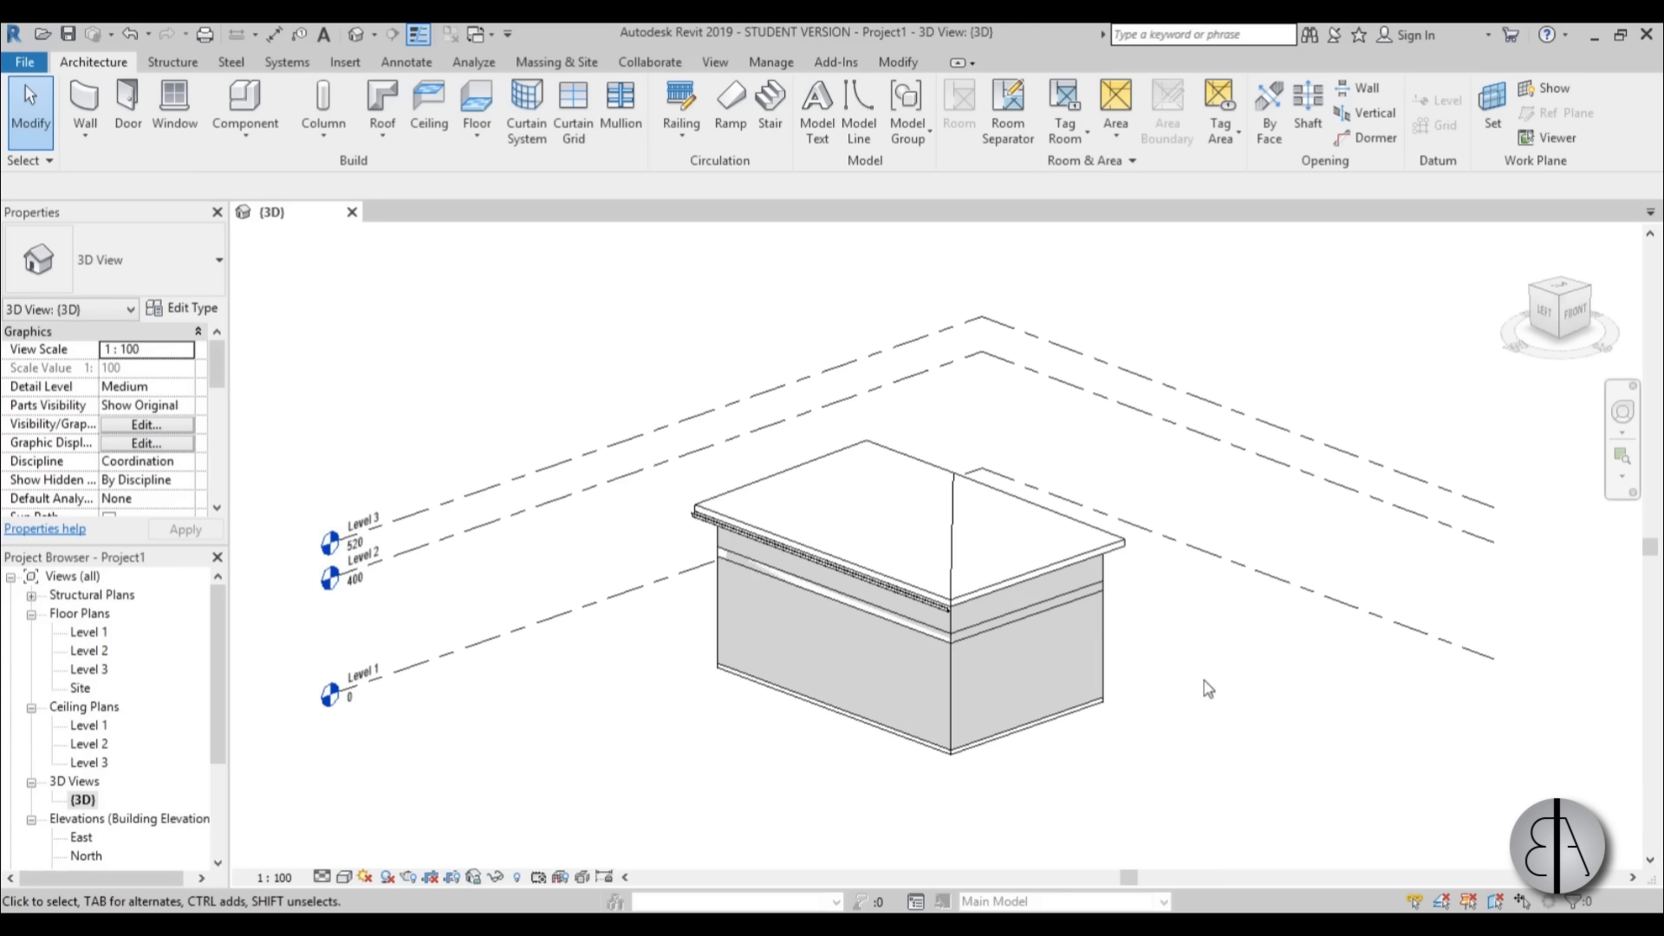
Set the 3D view's model transparency to 61 in the graphic display options.
{"action": "mouse_move", "coordinate": [1223, 709]}
{"action": "middle_mouse_down", "text": "shift"}
{"action": "mouse_move", "coordinate": [1170, 717]}
{"action": "mouse_move", "coordinate": [1251, 776]}
{"action": "mouse_move", "coordinate": [1212, 712]}
{"action": "middle_mouse_up", "text": "shift"}
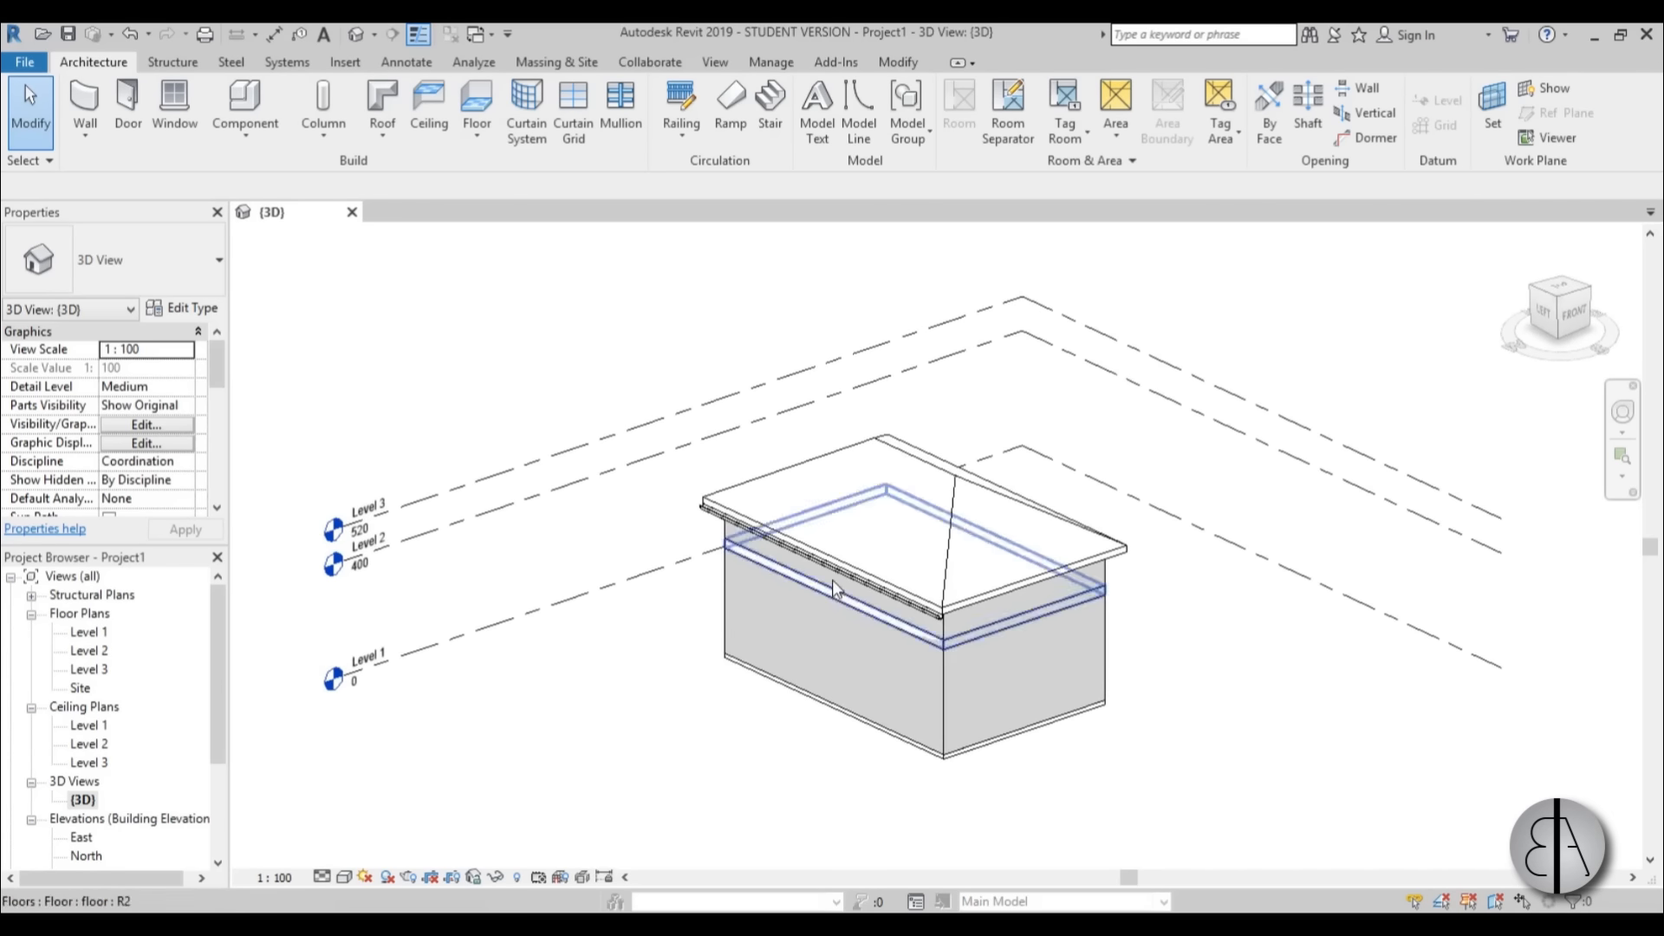
{"action": "scroll", "coordinate": [832, 580], "scroll_direction": "up", "scroll_amount": 3}
{"action": "left_click", "coordinate": [344, 877]}
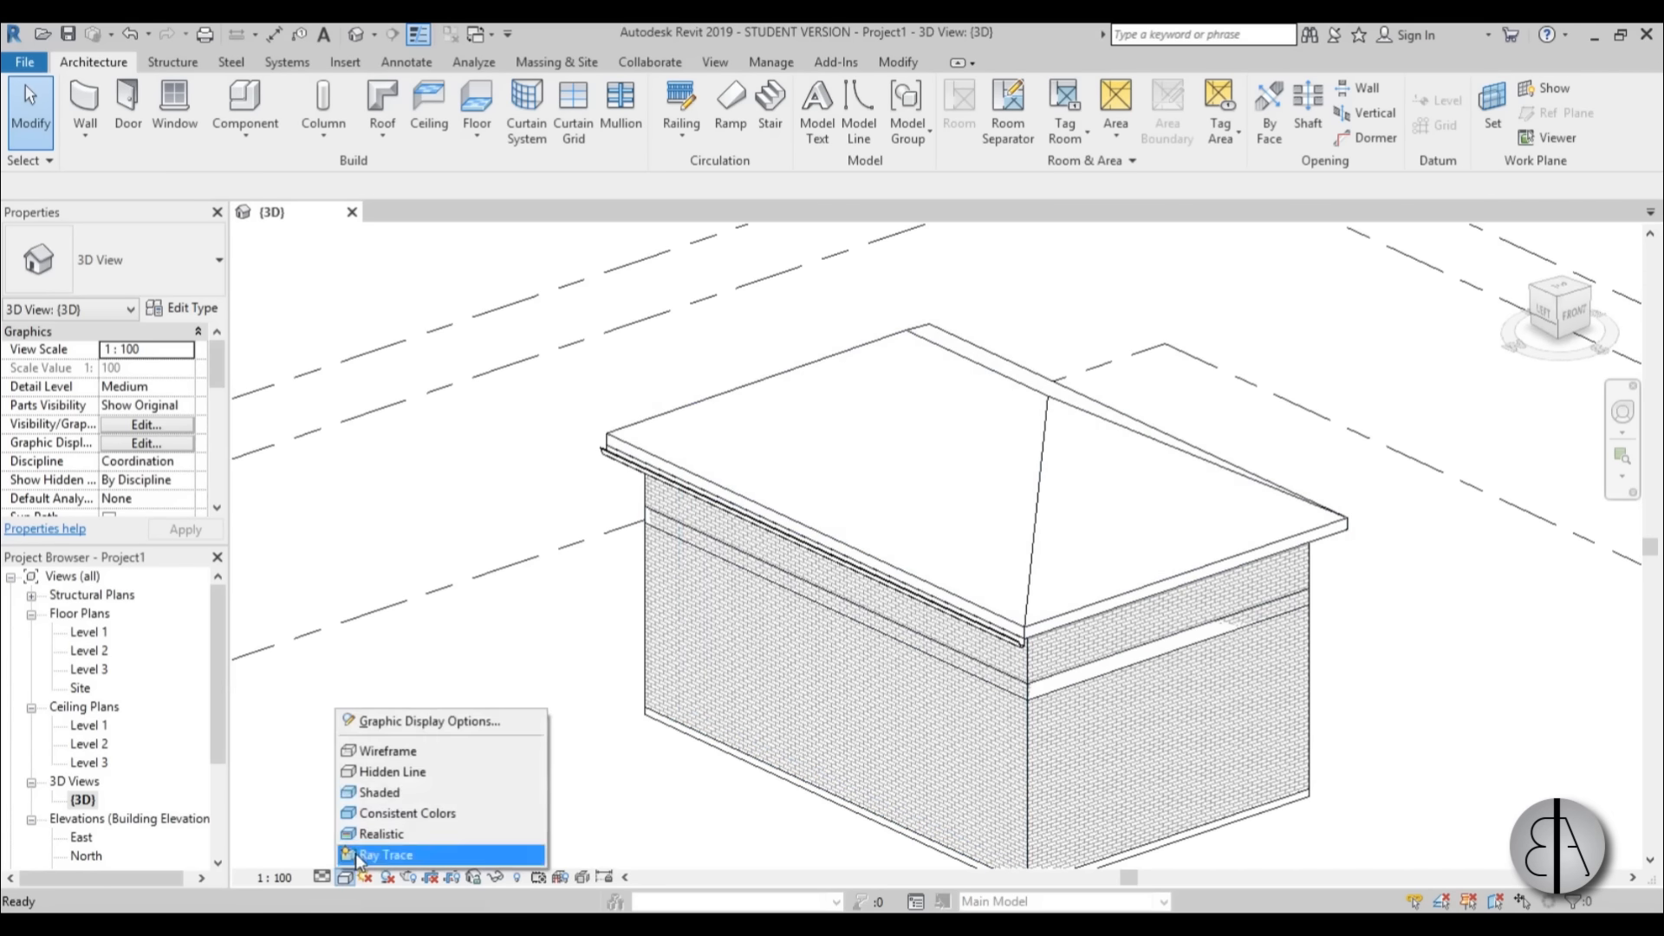
{"action": "left_click", "coordinate": [384, 732]}
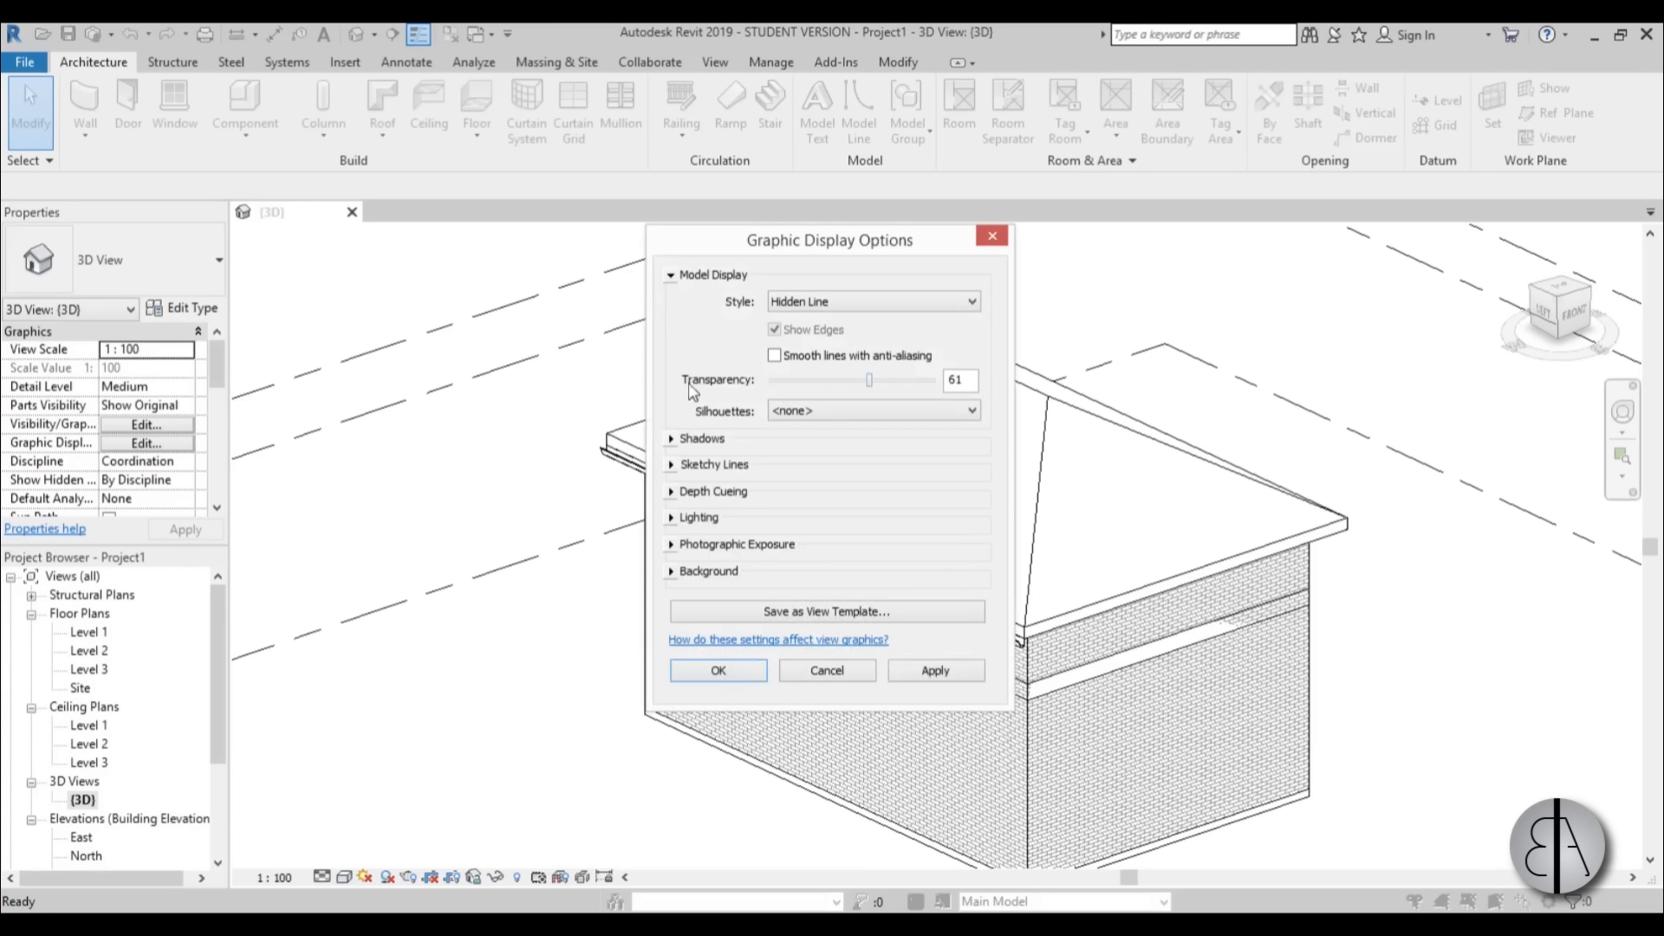
{"action": "left_click", "coordinate": [931, 672]}
{"action": "left_click", "coordinate": [718, 670]}
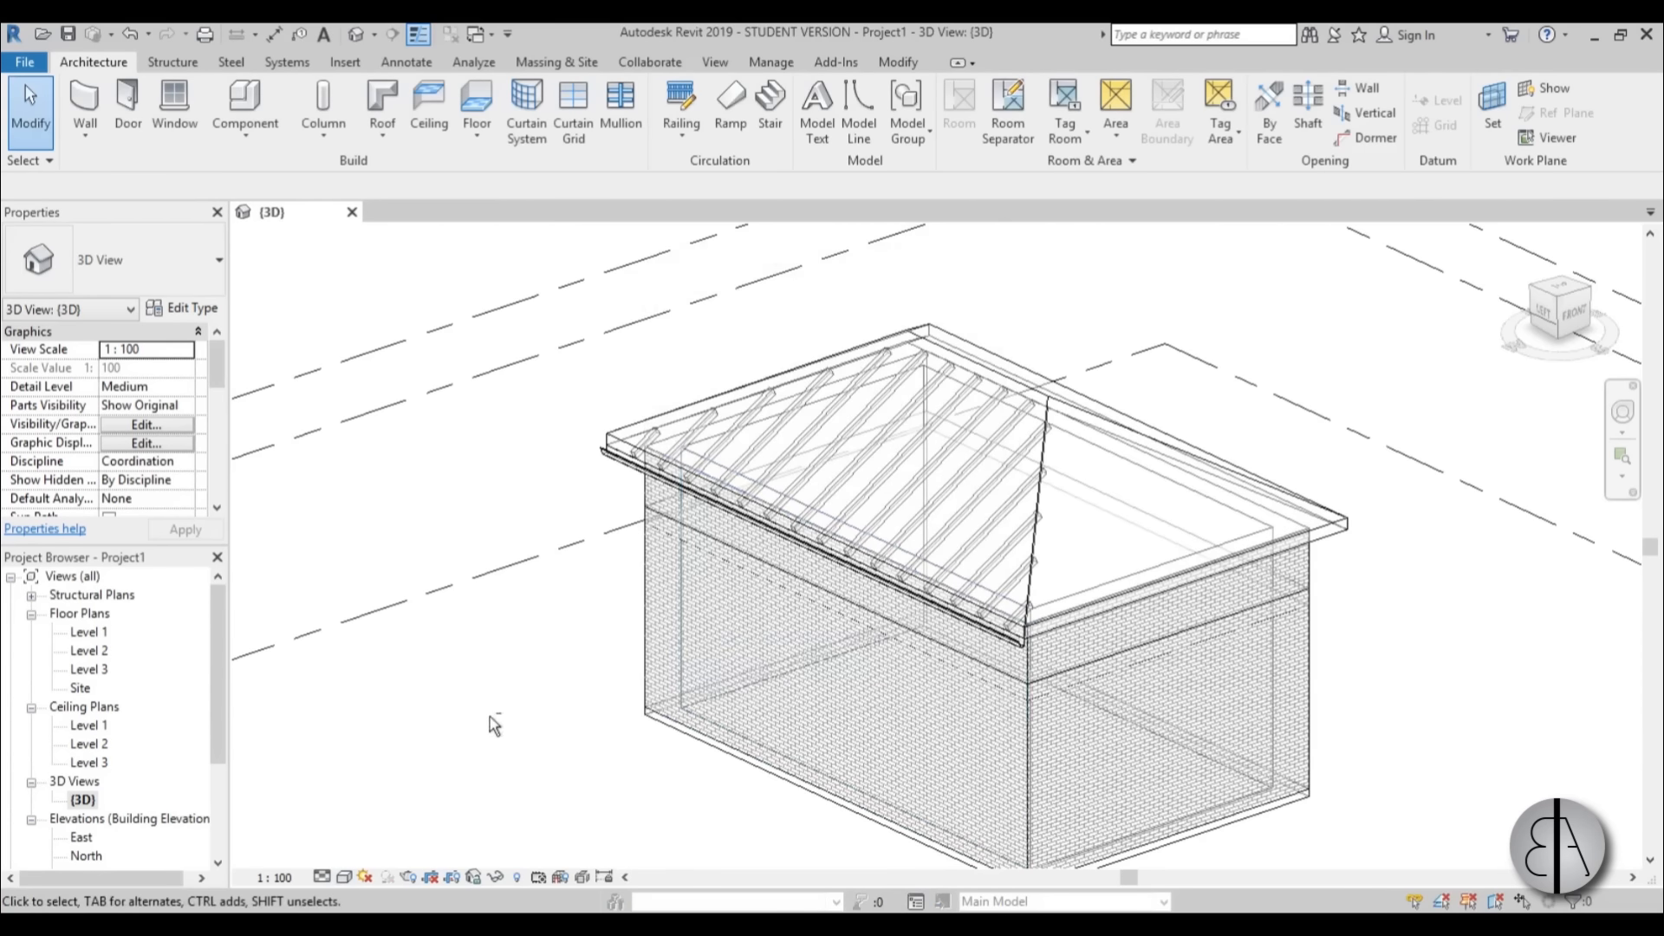
Examine how the rafter beam system and the gutter sit along the roof's eave in the 3D view.
{"action": "scroll", "coordinate": [794, 401], "scroll_direction": "up", "scroll_amount": 3}
{"action": "left_click", "coordinate": [677, 435]}
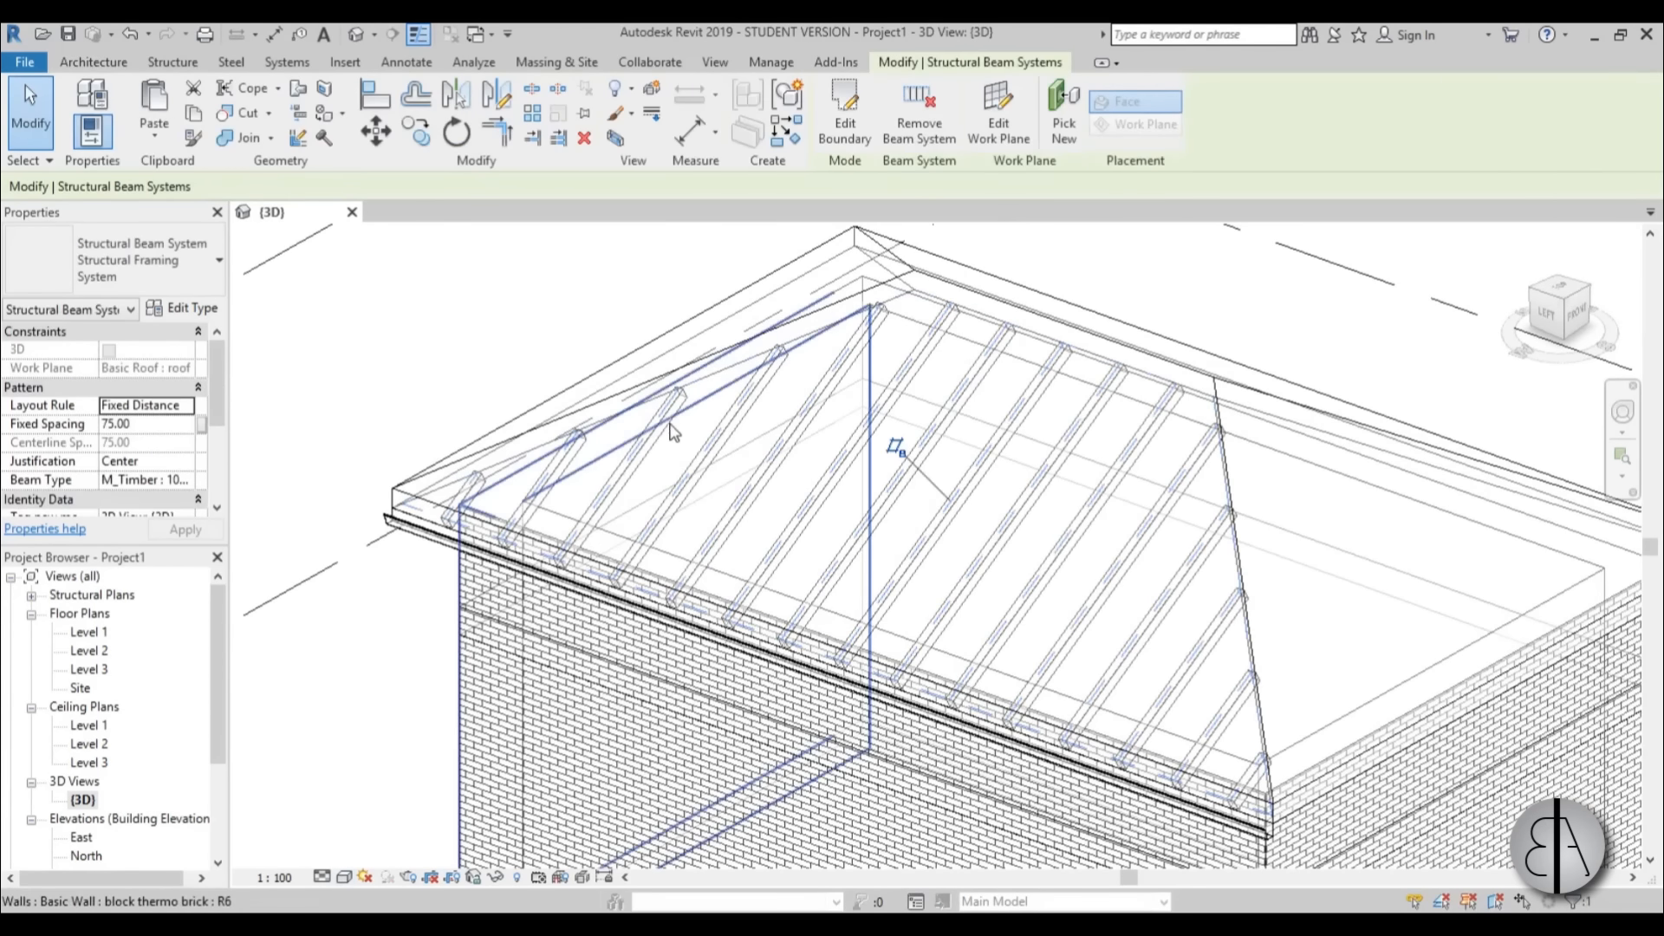
{"action": "scroll", "coordinate": [900, 386], "scroll_direction": "down", "scroll_amount": 2}
{"action": "scroll", "coordinate": [899, 385], "scroll_direction": "down", "scroll_amount": 1}
{"action": "left_click", "coordinate": [502, 596]}
{"action": "scroll", "coordinate": [503, 598], "scroll_direction": "up", "scroll_amount": 3}
{"action": "scroll", "coordinate": [564, 440], "scroll_direction": "up", "scroll_amount": 4}
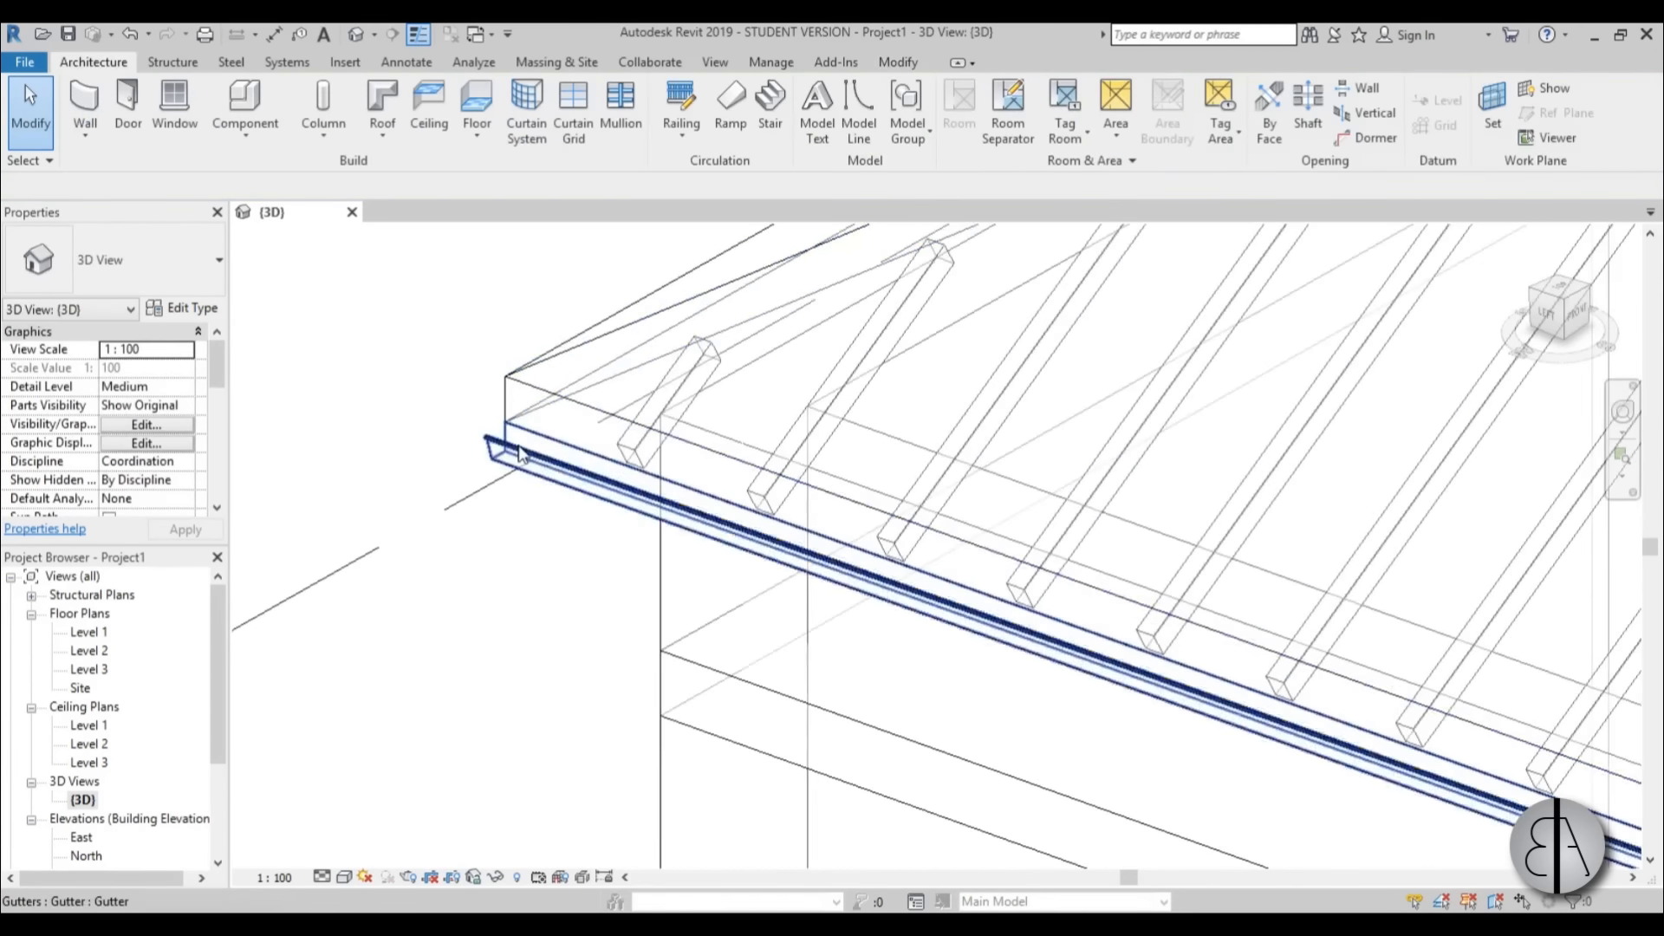
{"action": "left_click", "coordinate": [509, 452]}
{"action": "scroll", "coordinate": [403, 381], "scroll_direction": "down", "scroll_amount": 4}
{"action": "left_click", "coordinate": [460, 539]}
{"action": "scroll", "coordinate": [459, 540], "scroll_direction": "down", "scroll_amount": 2}
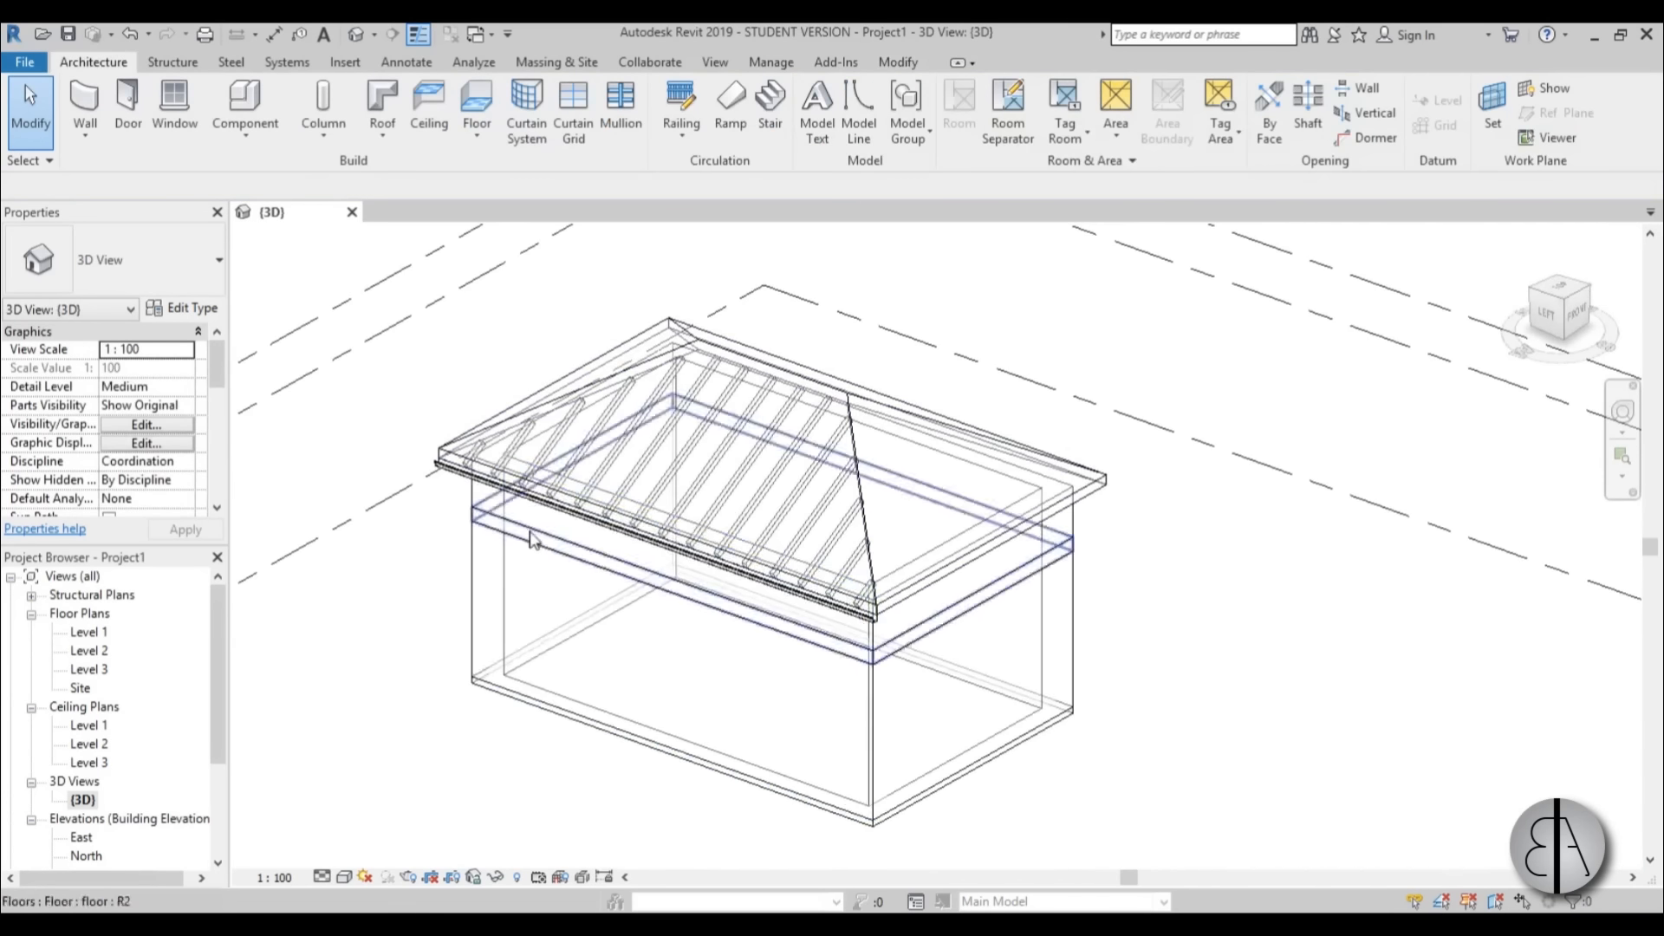
{"action": "middle_click_drag", "start_coordinate": [537, 577], "coordinate": [704, 563]}
{"action": "scroll", "coordinate": [579, 620], "scroll_direction": "up", "scroll_amount": 2}
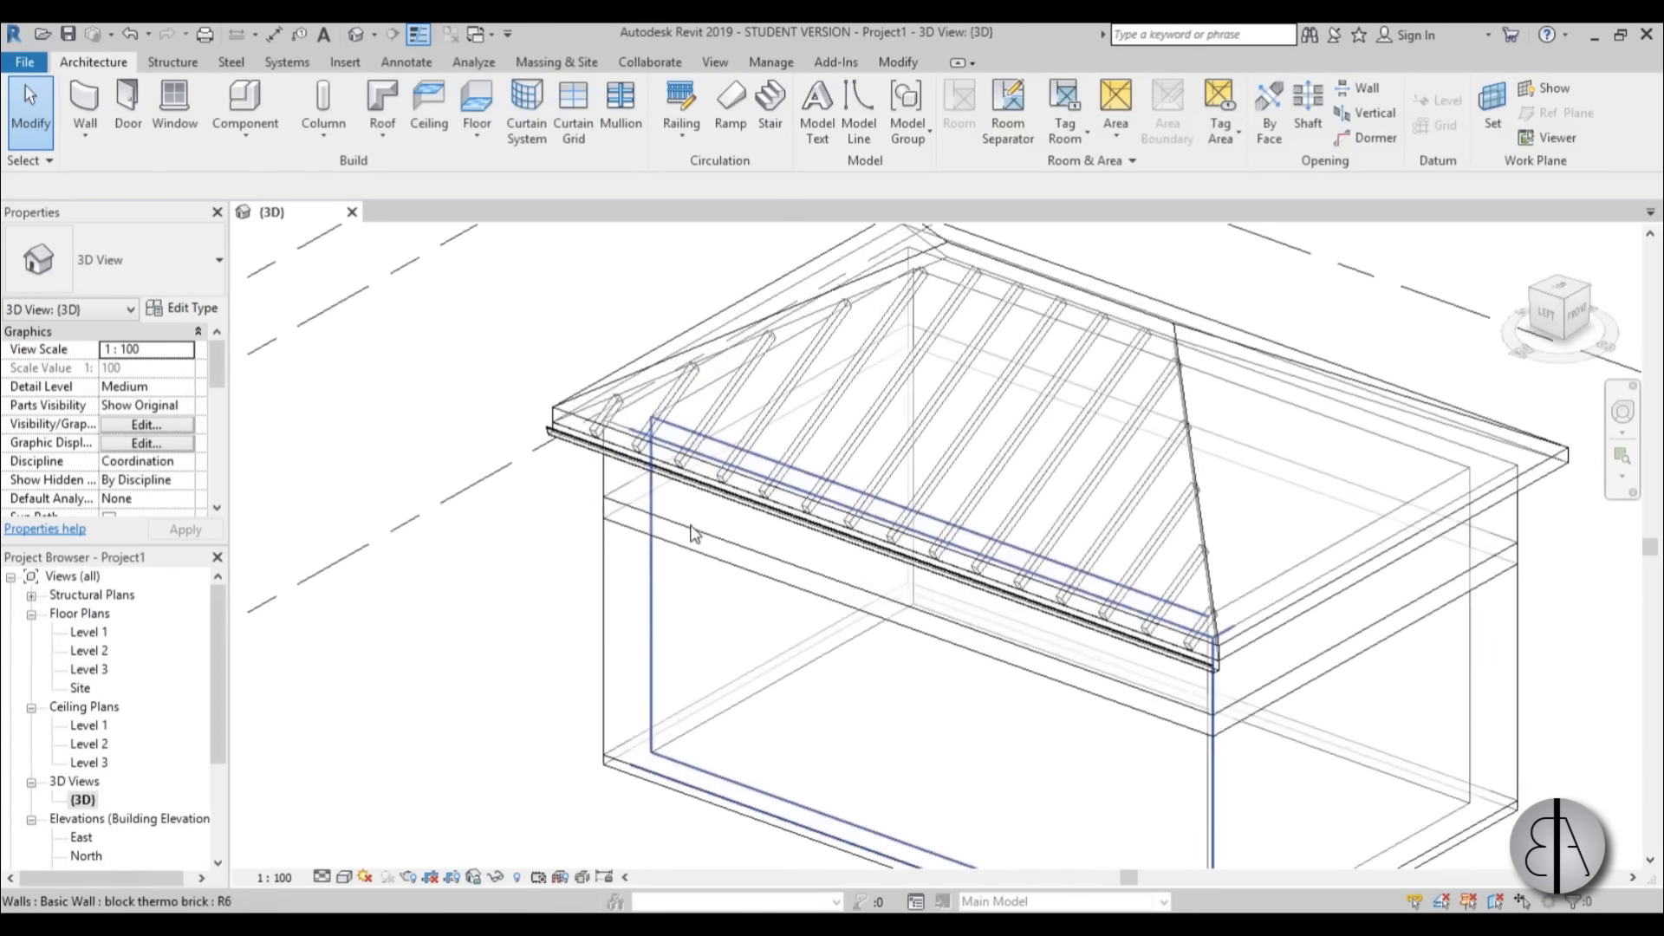
{"action": "middle_click_drag", "start_coordinate": [691, 631], "coordinate": [492, 596]}
{"action": "scroll", "coordinate": [493, 596], "scroll_direction": "down", "scroll_amount": 1}
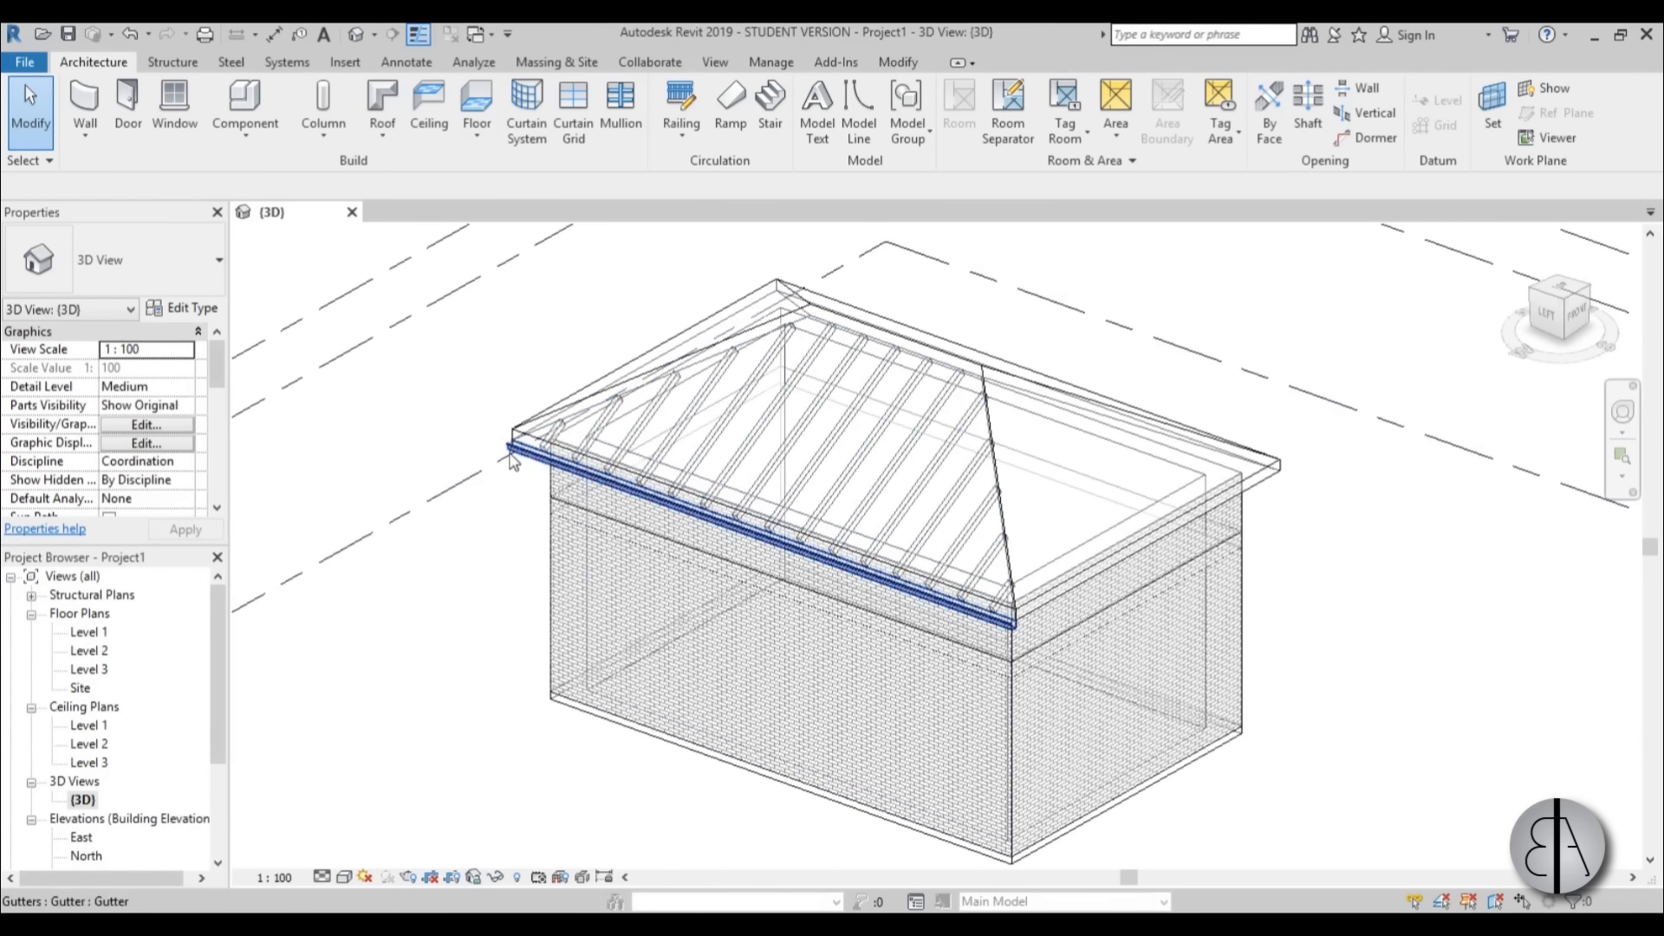
{"action": "left_click", "coordinate": [605, 477]}
{"action": "left_click", "coordinate": [500, 532]}
{"action": "middle_click_drag", "start_coordinate": [485, 608], "coordinate": [502, 551]}
{"action": "scroll", "coordinate": [570, 472], "scroll_direction": "up", "scroll_amount": 3}
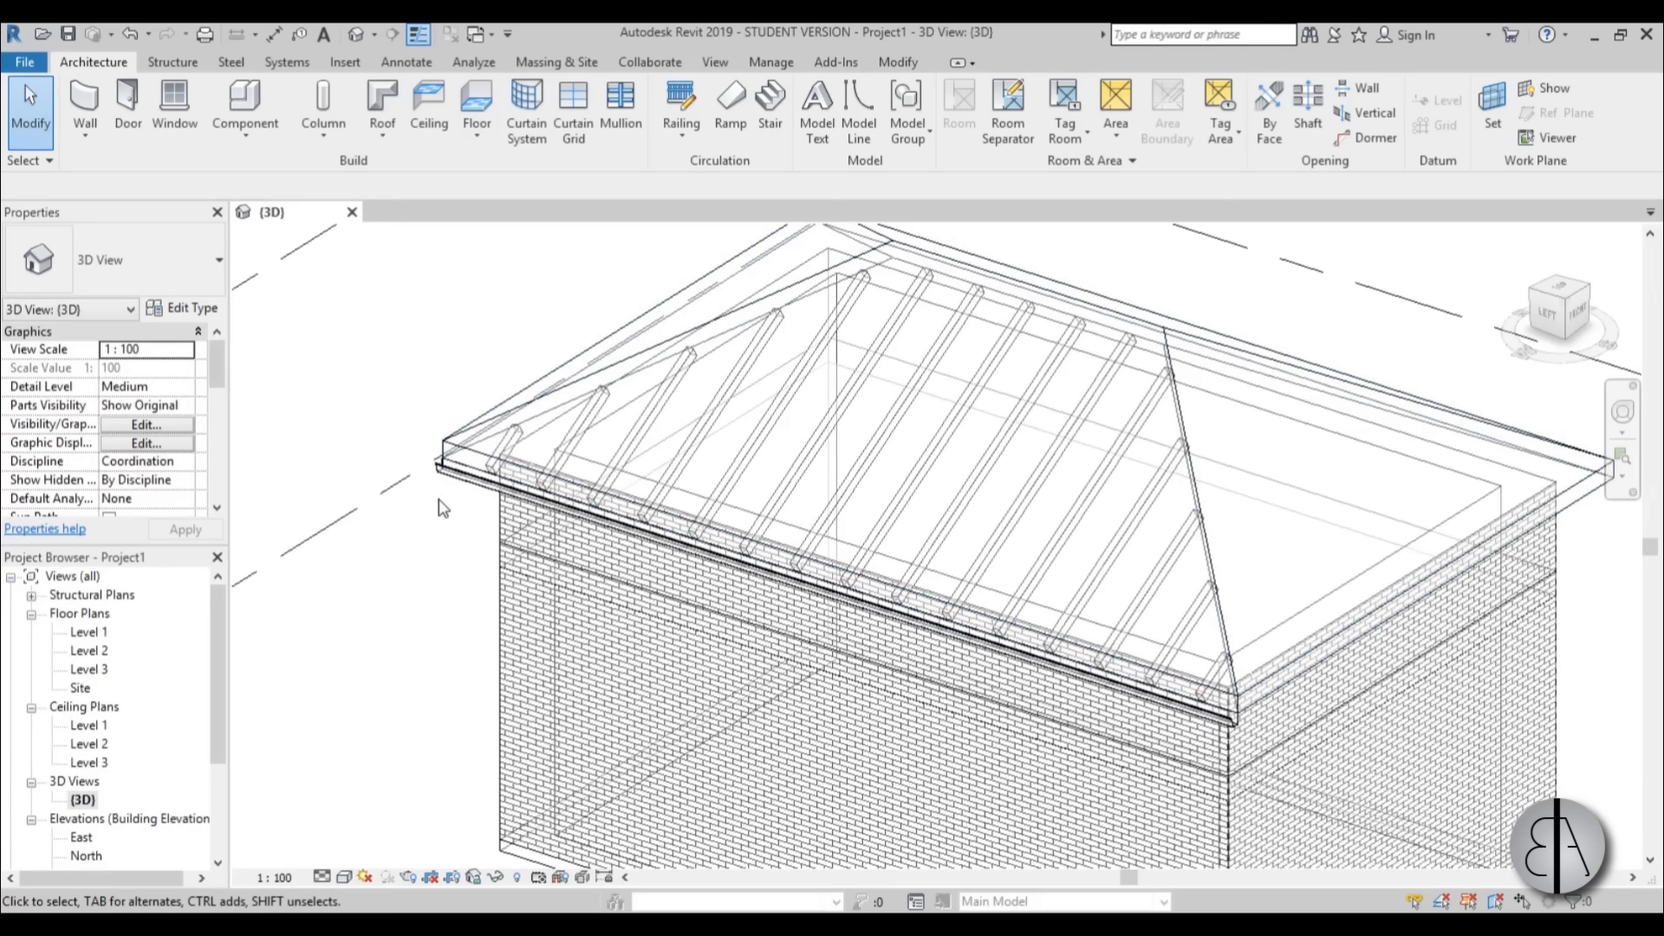
Draw a building section crosswise through the middle of the house in the Level 1 floor plan.
{"action": "double_click", "coordinate": [89, 632]}
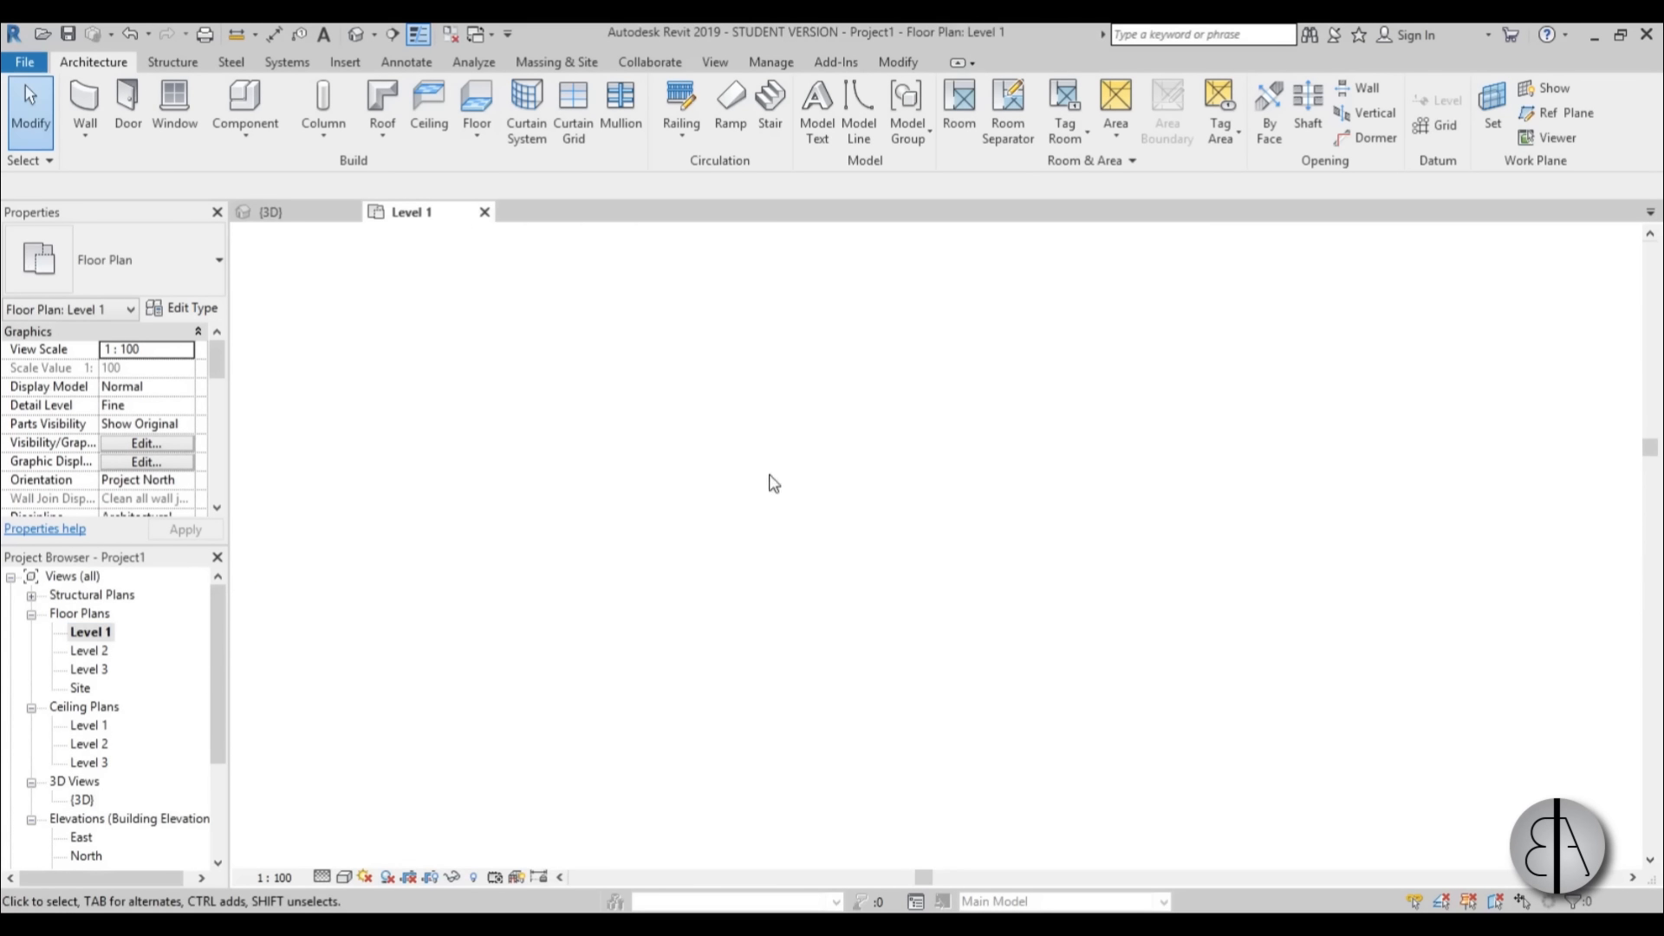
{"action": "scroll", "coordinate": [674, 482], "scroll_direction": "up", "scroll_amount": 3}
{"action": "middle_click_drag", "start_coordinate": [717, 532], "coordinate": [724, 542]}
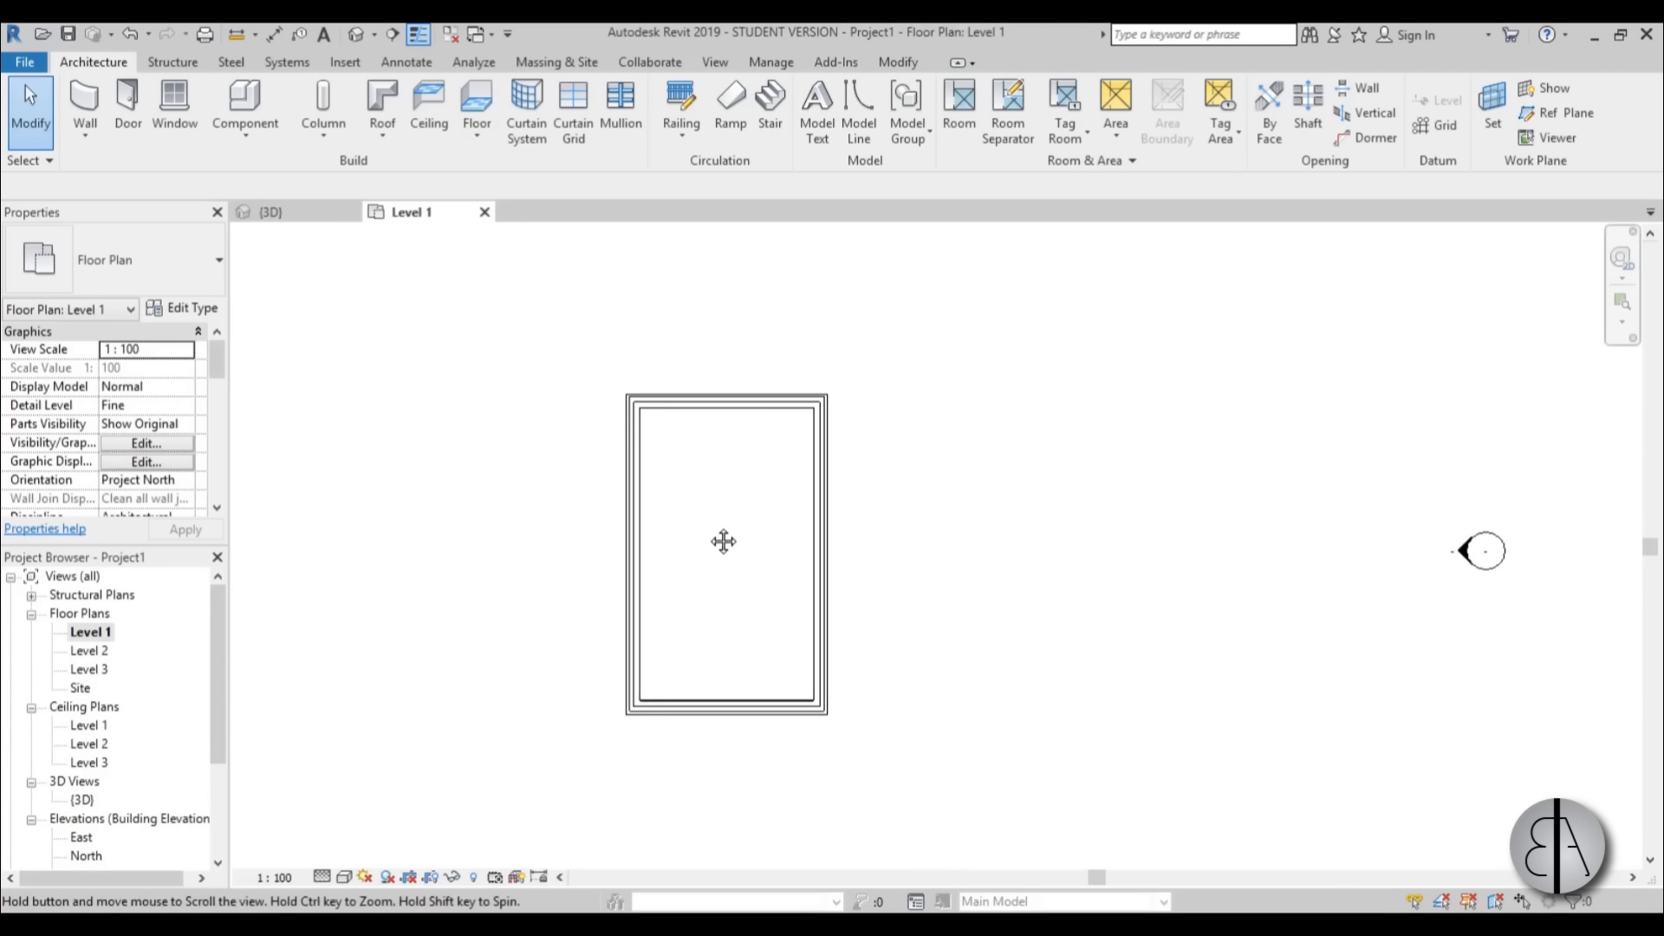
{"action": "left_click", "coordinate": [395, 35]}
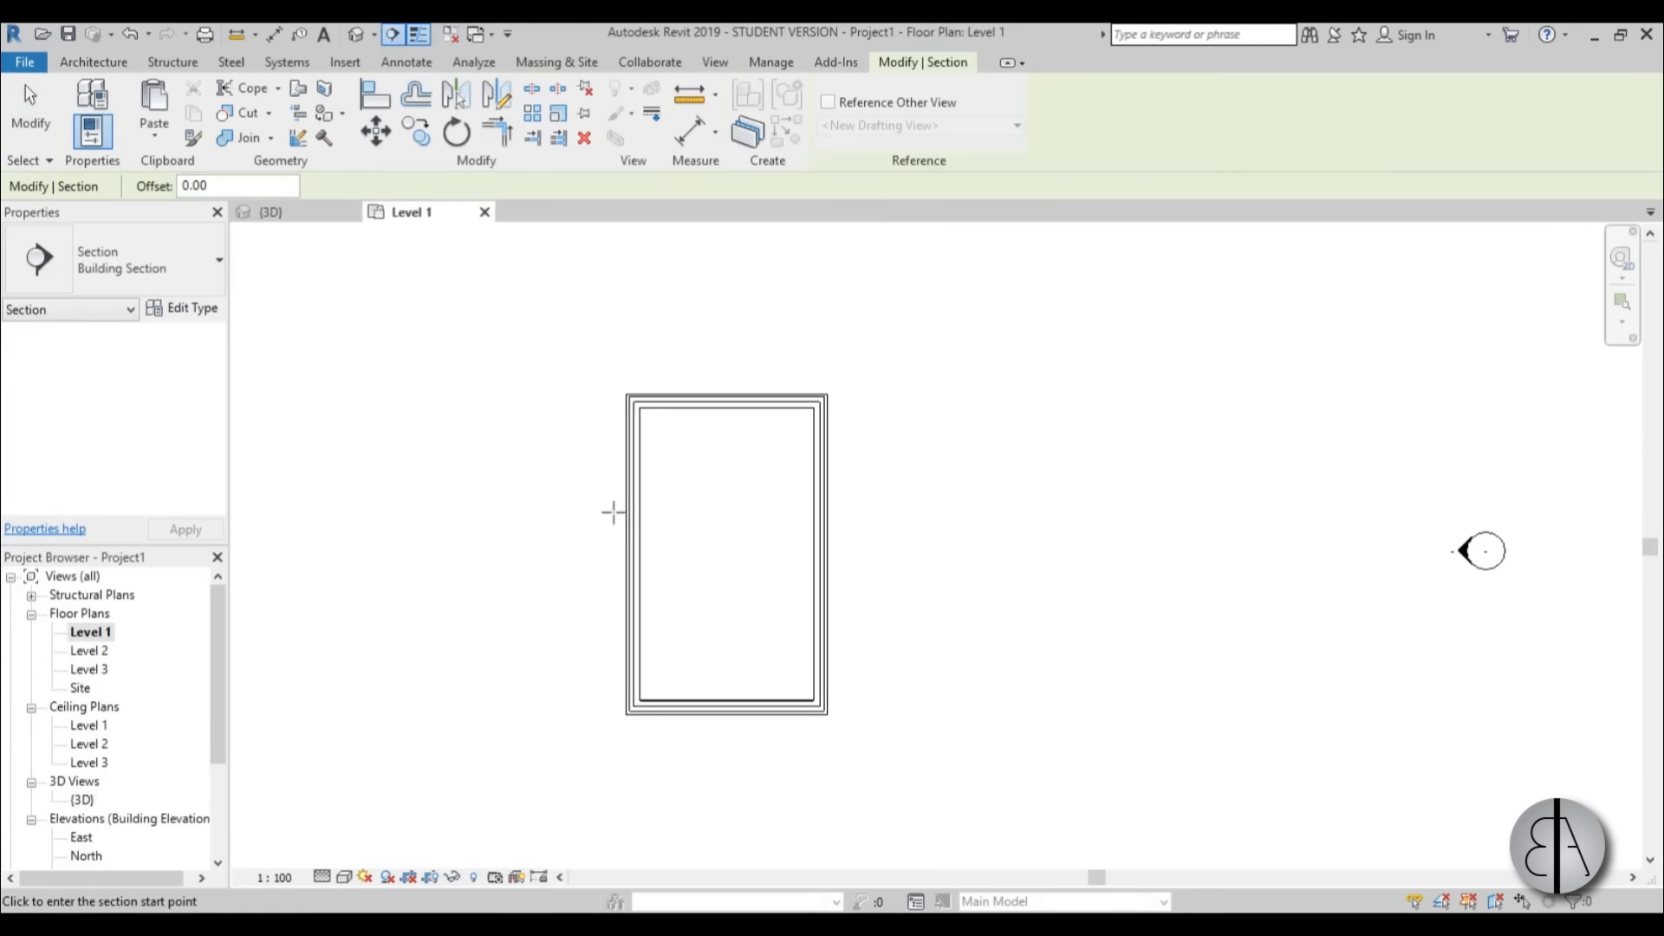
{"action": "left_click", "coordinate": [555, 546]}
{"action": "left_click", "coordinate": [913, 546]}
{"action": "key", "text": "Escape"}
{"action": "key", "text": "Escape"}
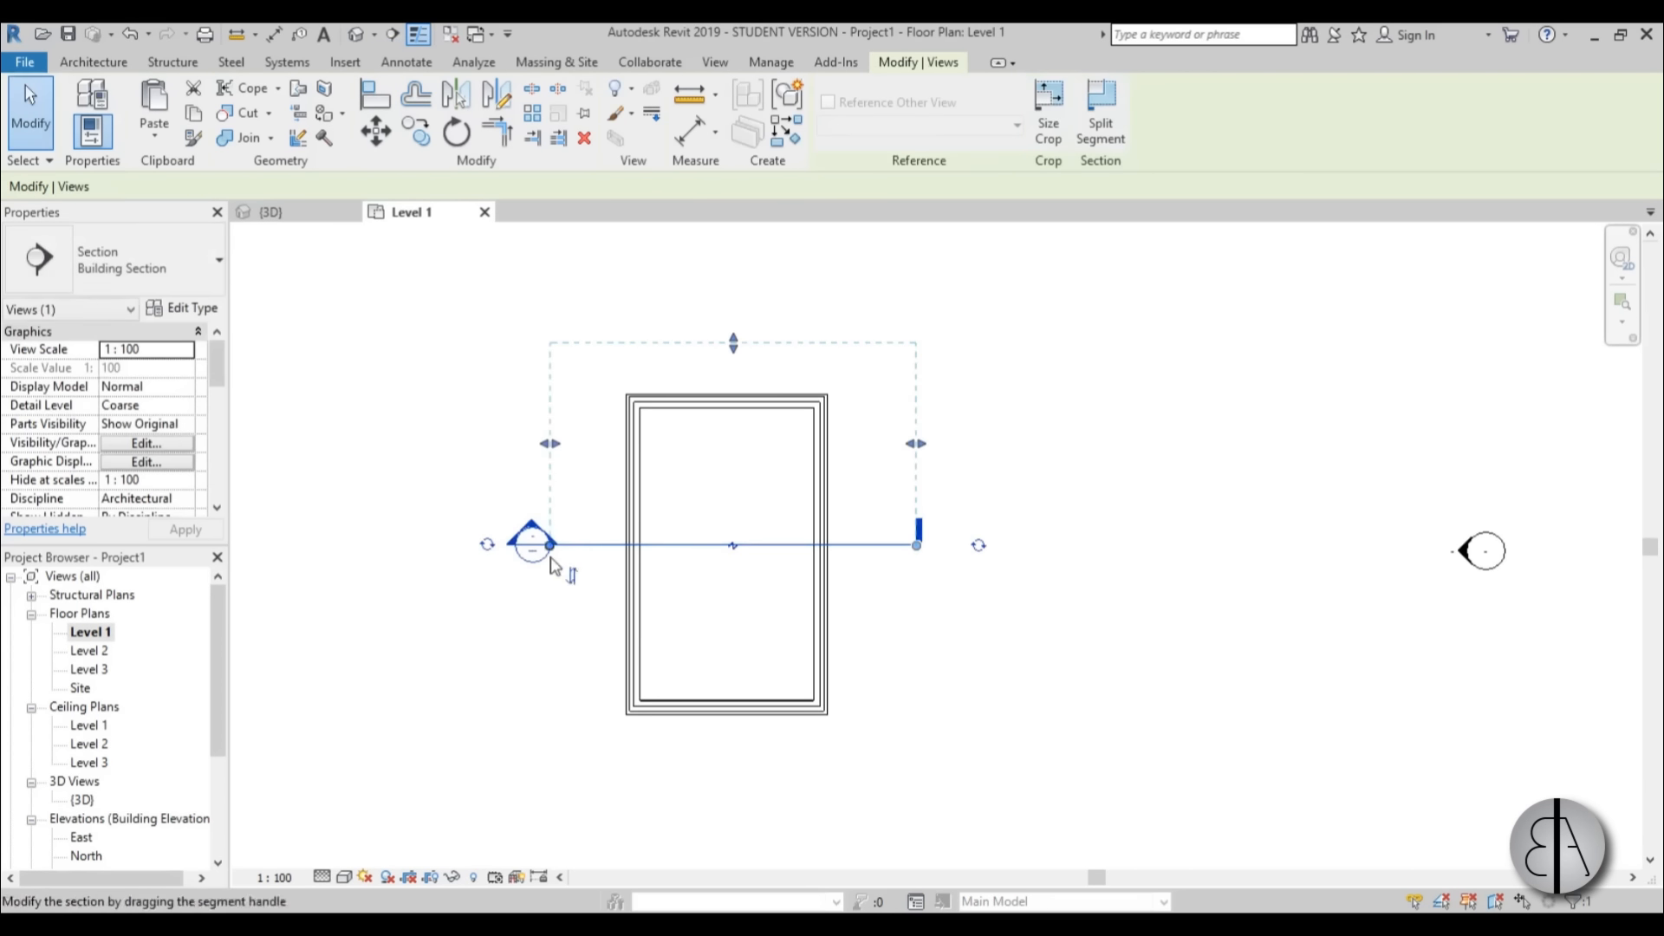
Open the new section view and set its detail level to Fine, checking the rafters at the eave.
{"action": "double_click", "coordinate": [534, 523]}
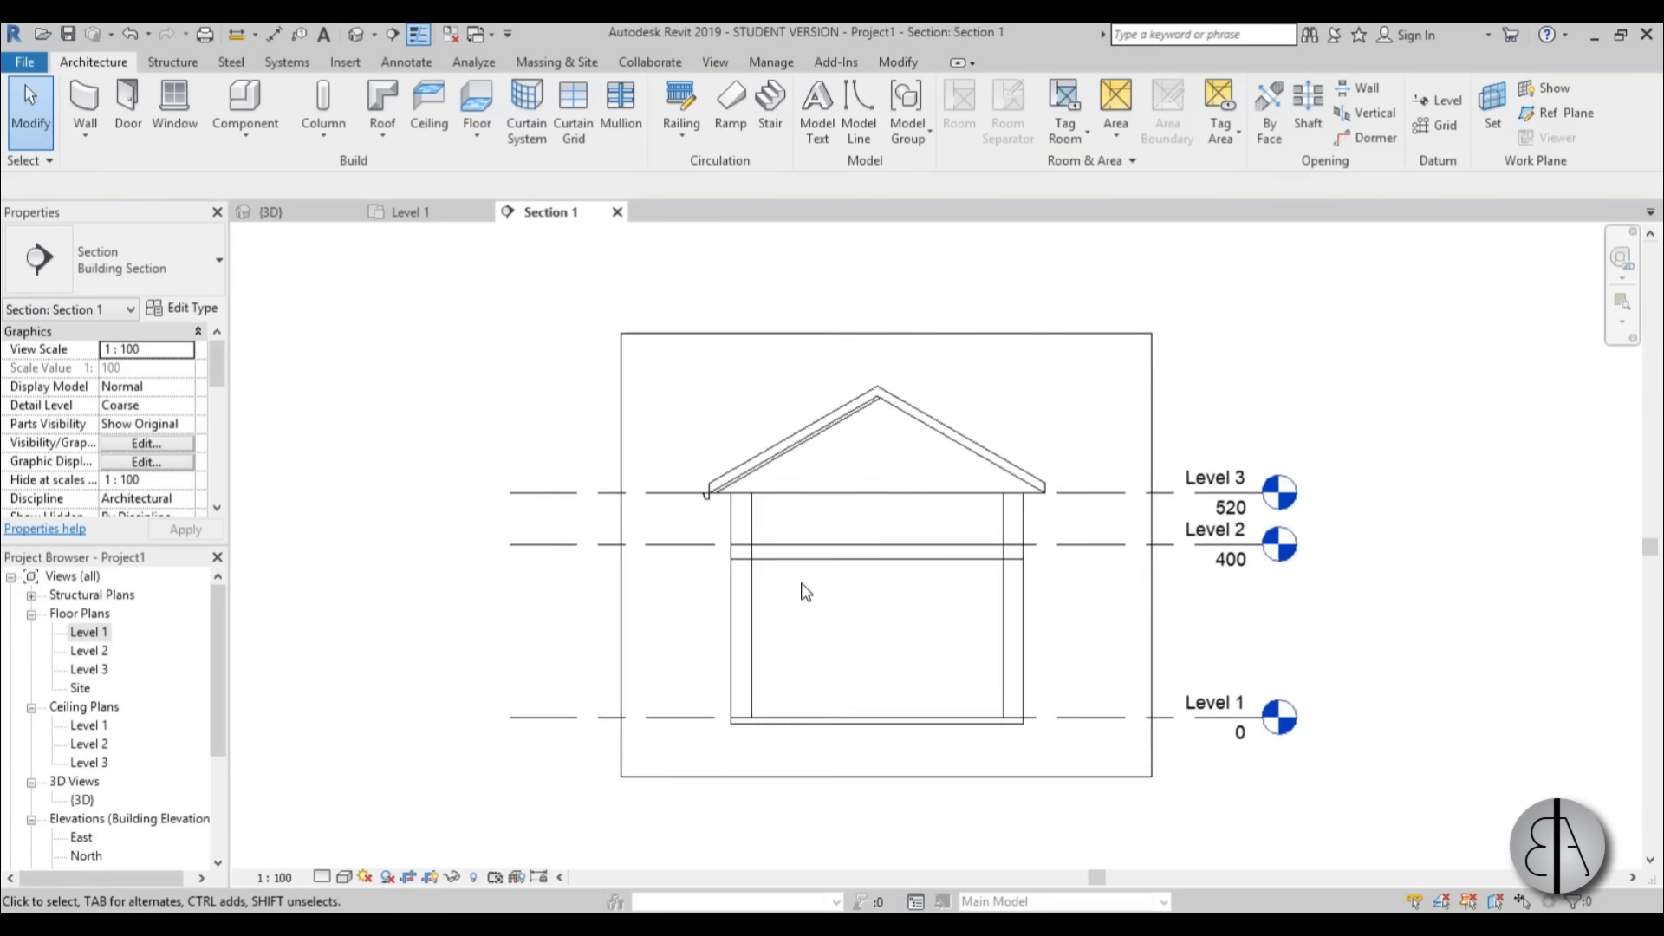
{"action": "scroll", "coordinate": [780, 576], "scroll_direction": "up", "scroll_amount": 5}
{"action": "scroll", "coordinate": [717, 568], "scroll_direction": "down", "scroll_amount": 3}
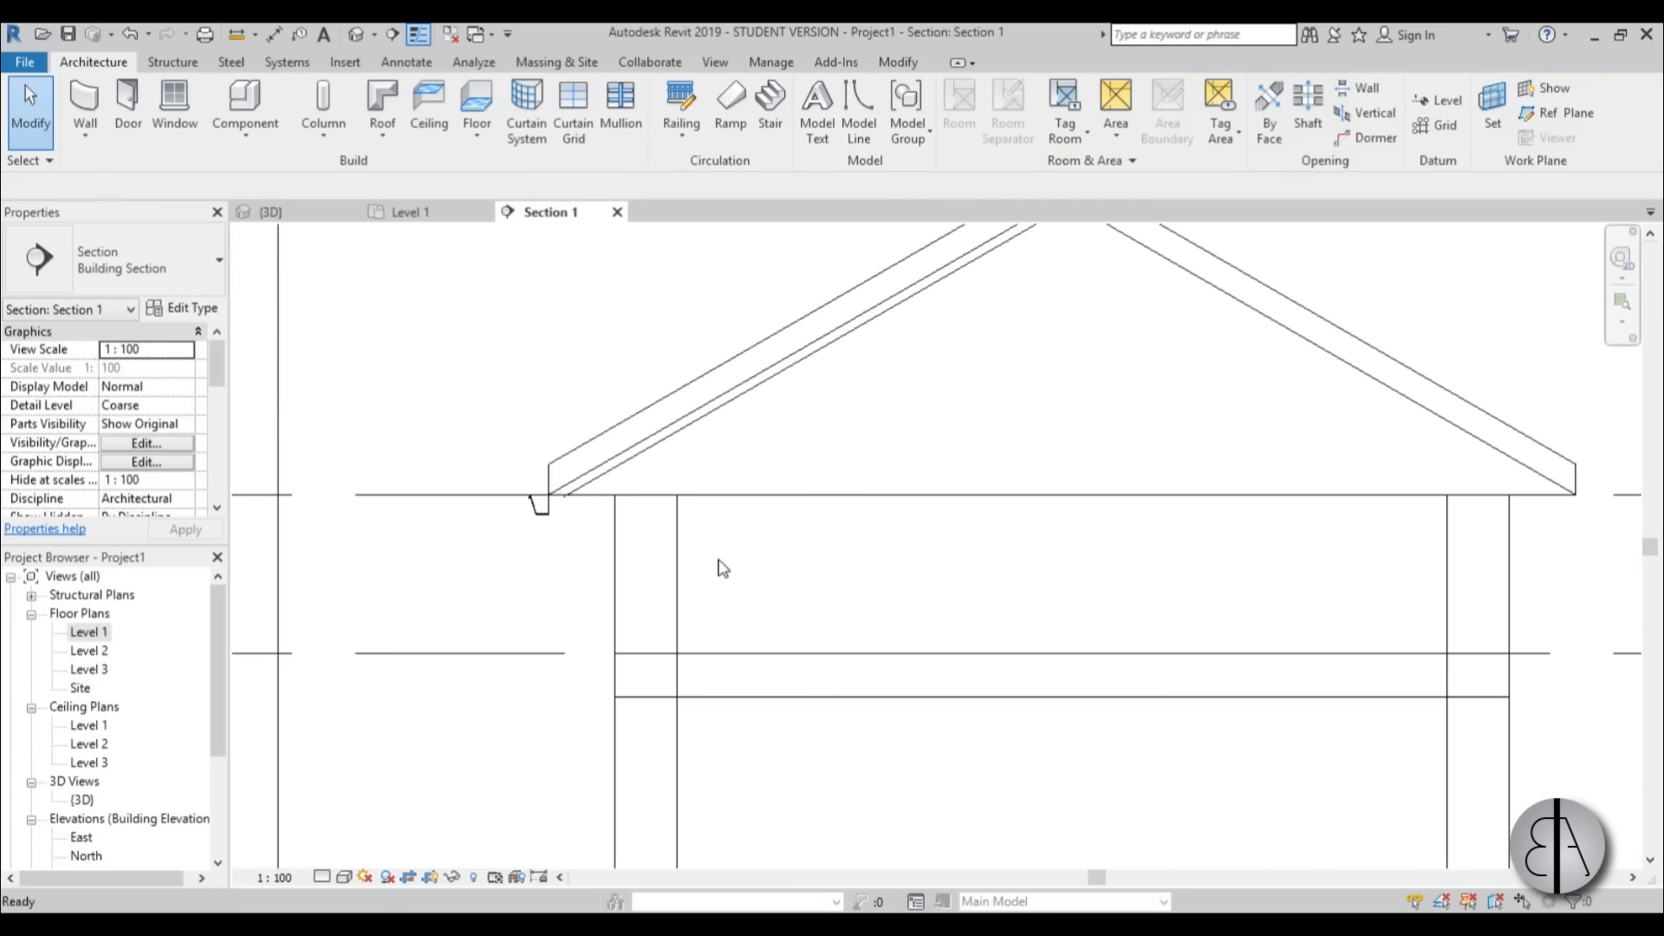
{"action": "scroll", "coordinate": [643, 475], "scroll_direction": "up", "scroll_amount": 3}
{"action": "scroll", "coordinate": [619, 505], "scroll_direction": "up", "scroll_amount": 1}
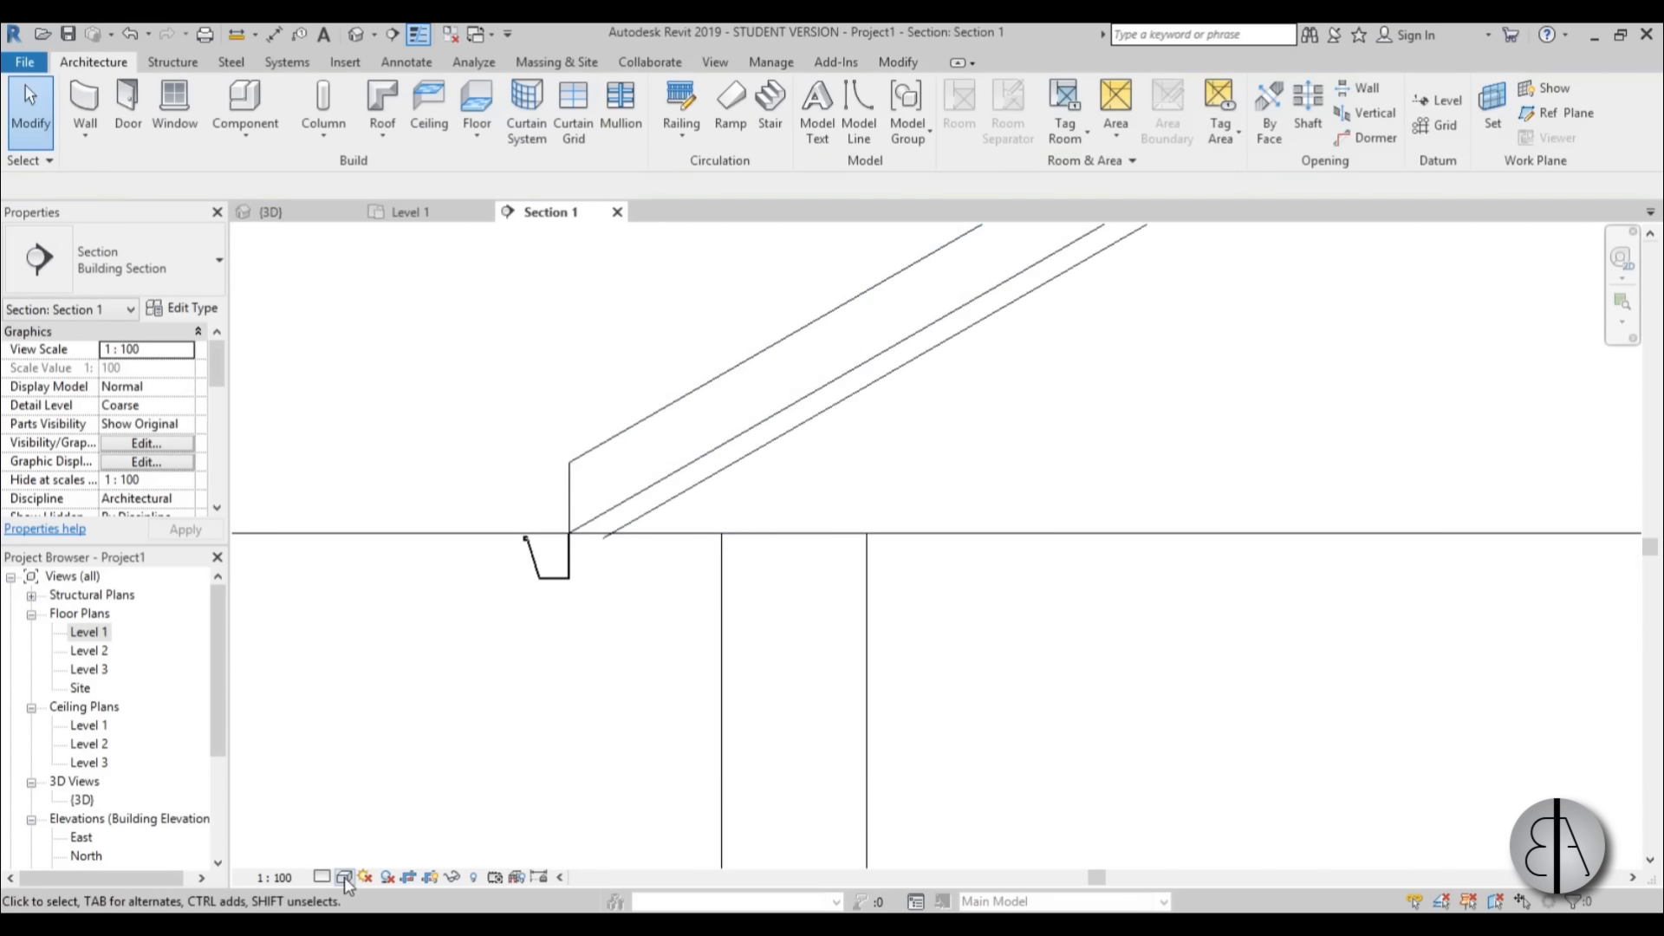
{"action": "left_click", "coordinate": [347, 855]}
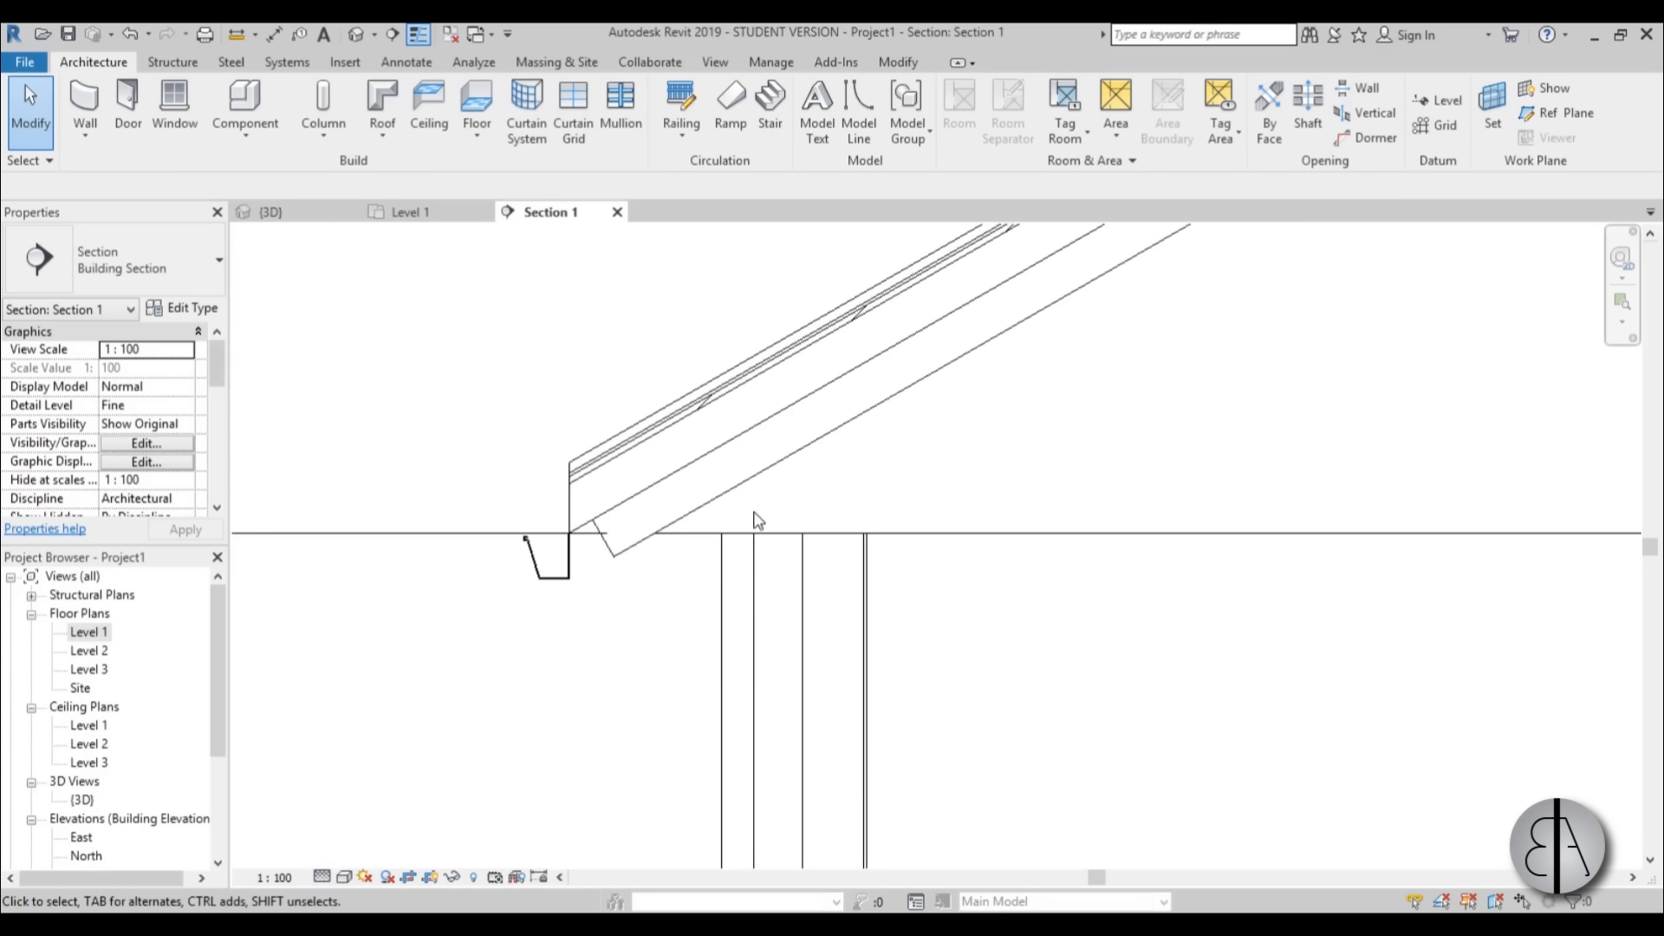
{"action": "scroll", "coordinate": [598, 520], "scroll_direction": "down", "scroll_amount": 3}
{"action": "scroll", "coordinate": [589, 535], "scroll_direction": "up", "scroll_amount": 3}
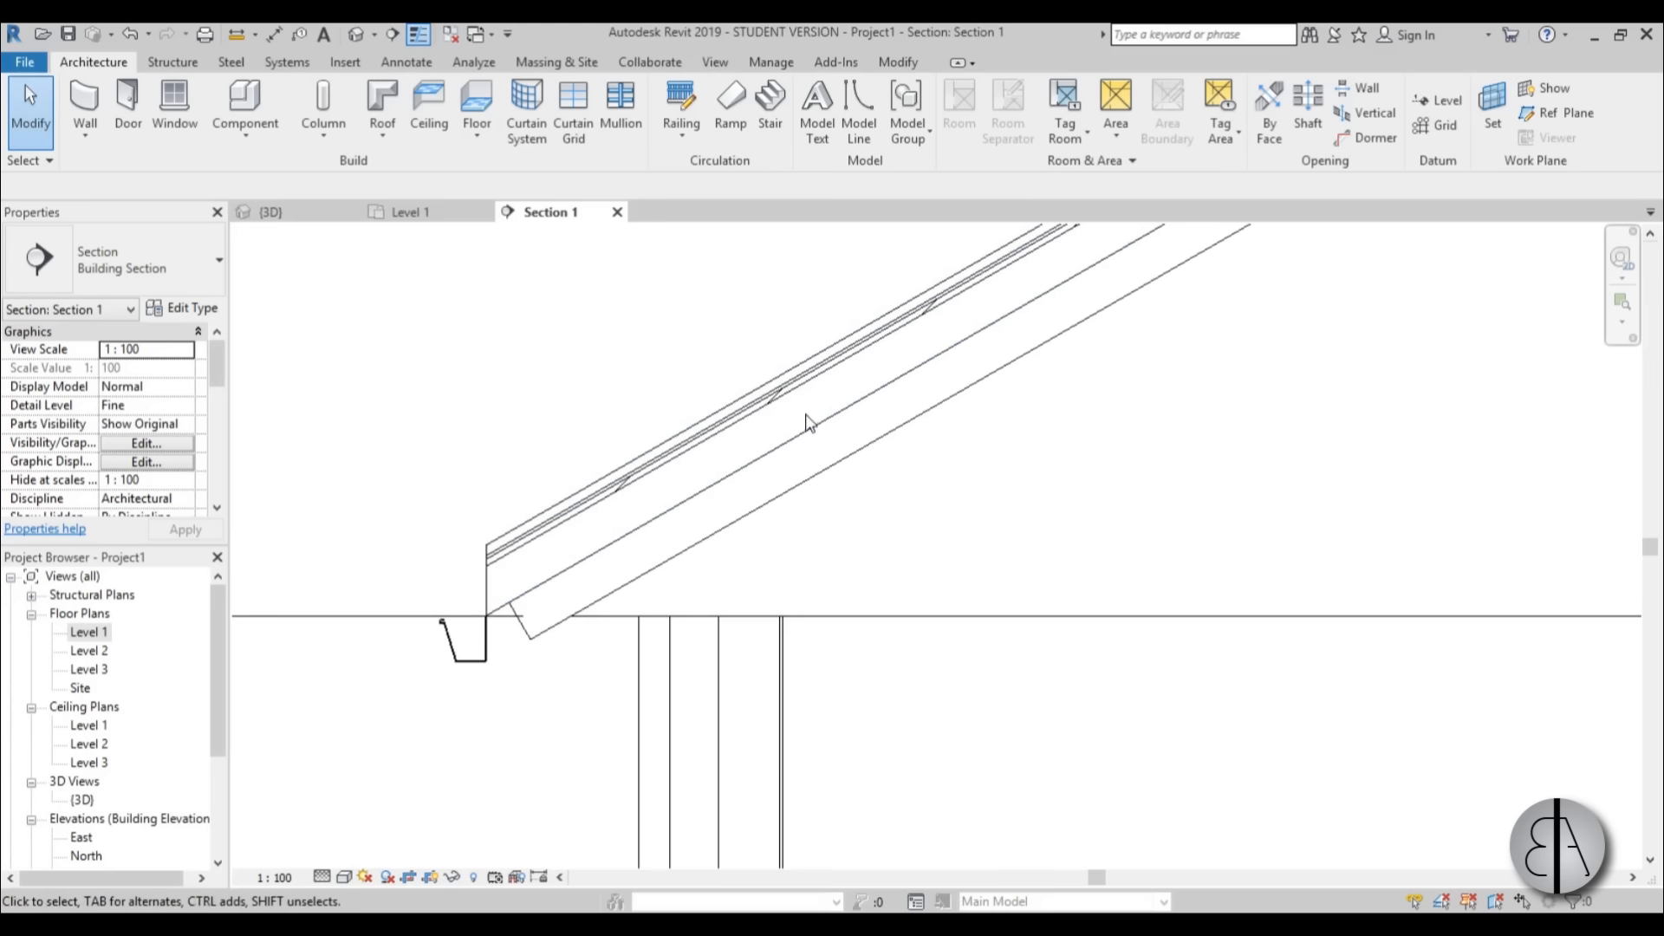
{"action": "scroll", "coordinate": [606, 557], "scroll_direction": "up", "scroll_amount": 2}
{"action": "scroll", "coordinate": [586, 538], "scroll_direction": "down", "scroll_amount": 2}
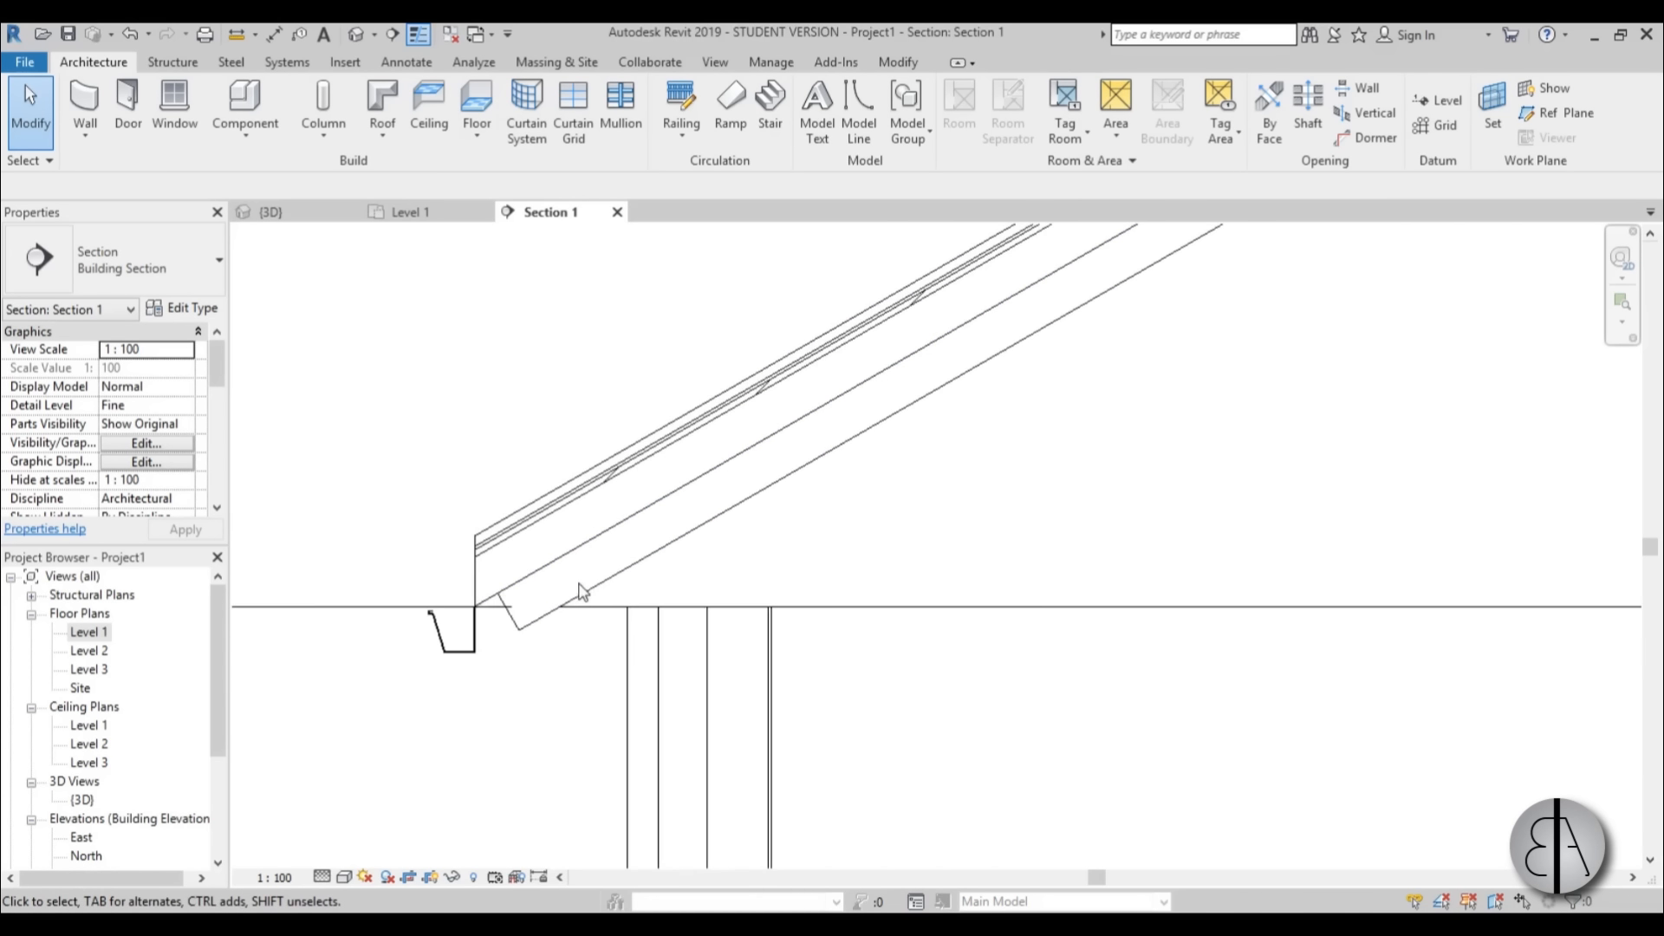
{"action": "scroll", "coordinate": [605, 581], "scroll_direction": "down", "scroll_amount": 2}
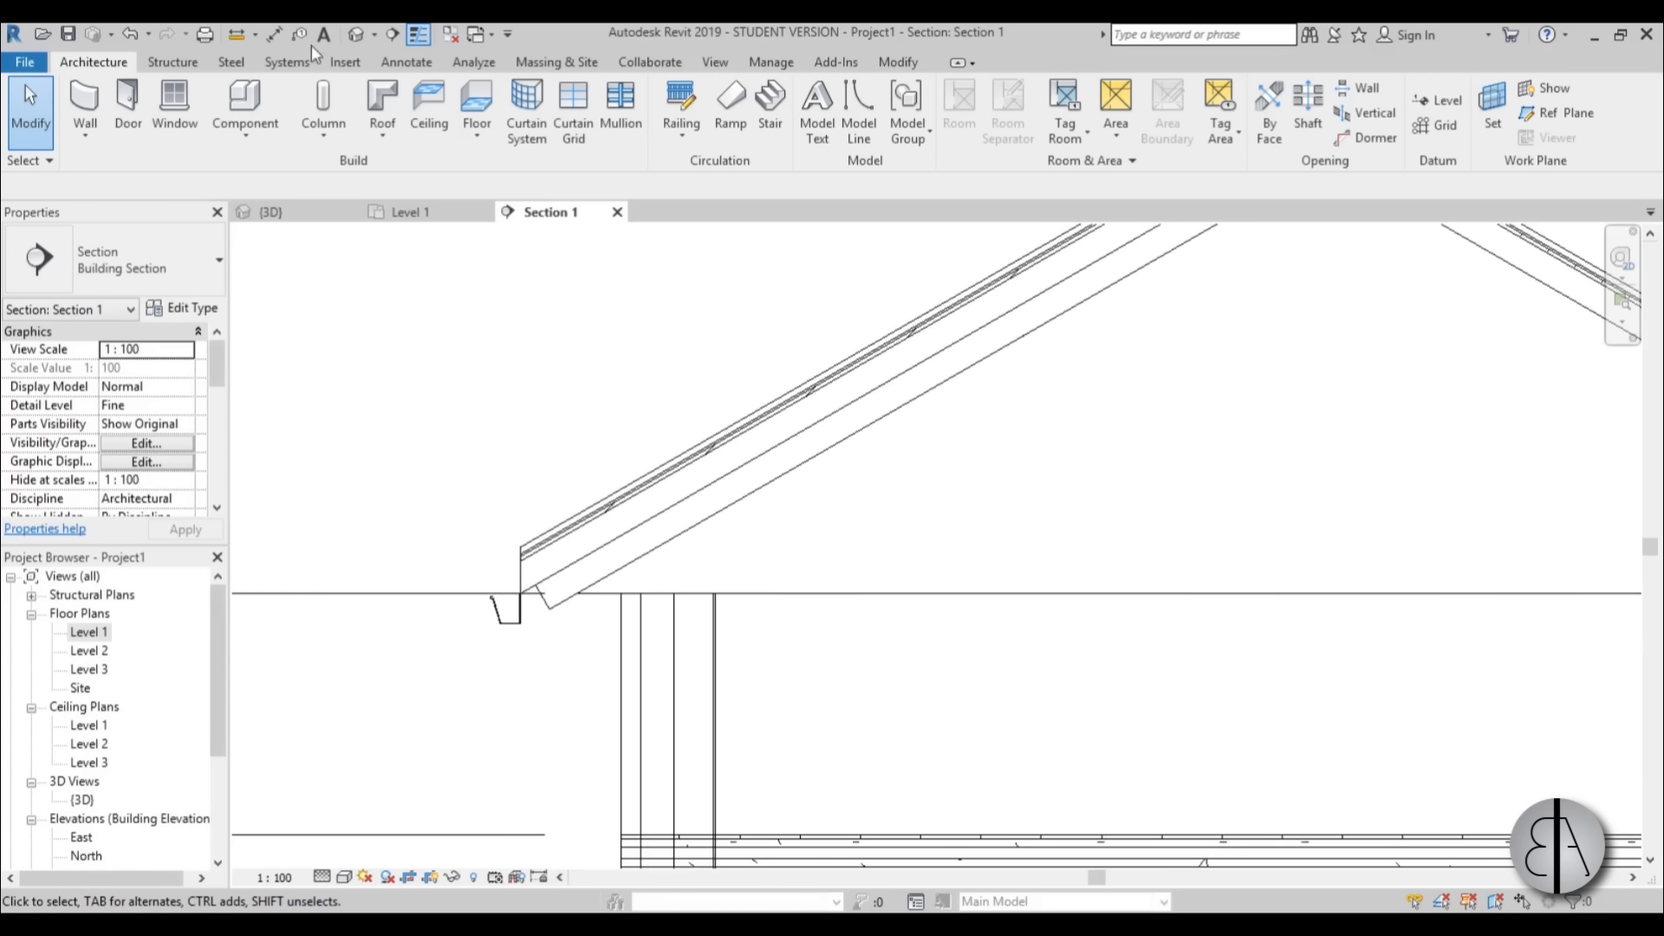
Select the roof's structural beam system in the 3D view and open Section 1 with it still selected.
{"action": "left_click", "coordinate": [356, 35]}
{"action": "scroll", "coordinate": [635, 466], "scroll_direction": "up", "scroll_amount": 5}
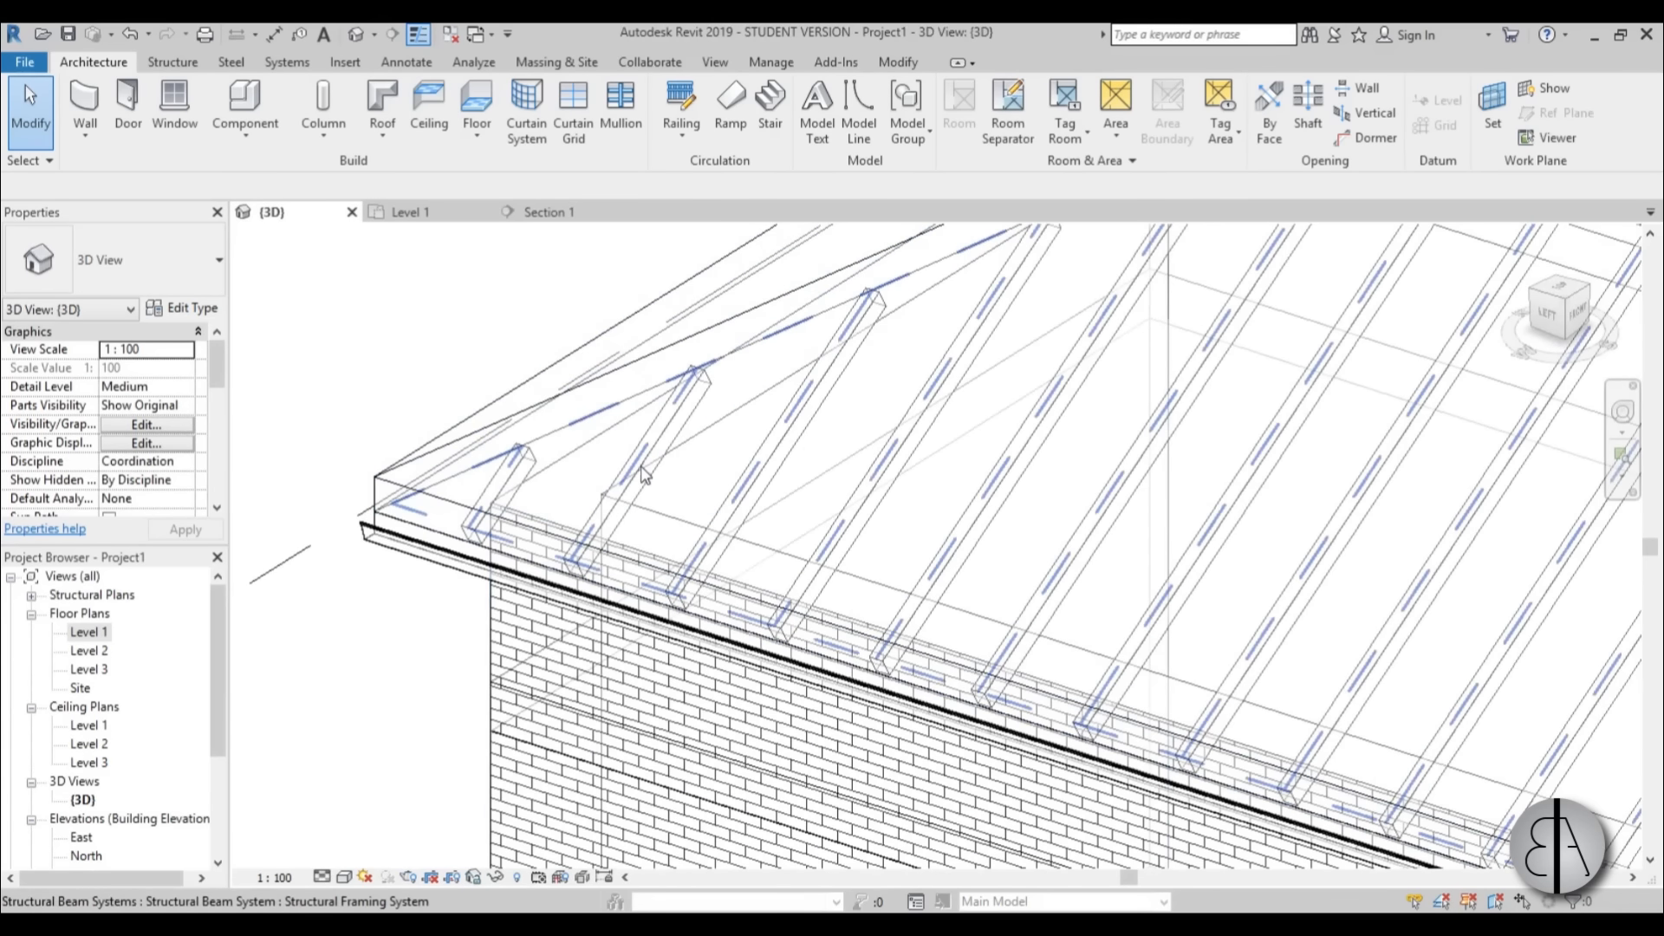
{"action": "scroll", "coordinate": [635, 466], "scroll_direction": "down", "scroll_amount": 4}
{"action": "middle_click_drag", "start_coordinate": [798, 638], "coordinate": [780, 609], "text": "shift"}
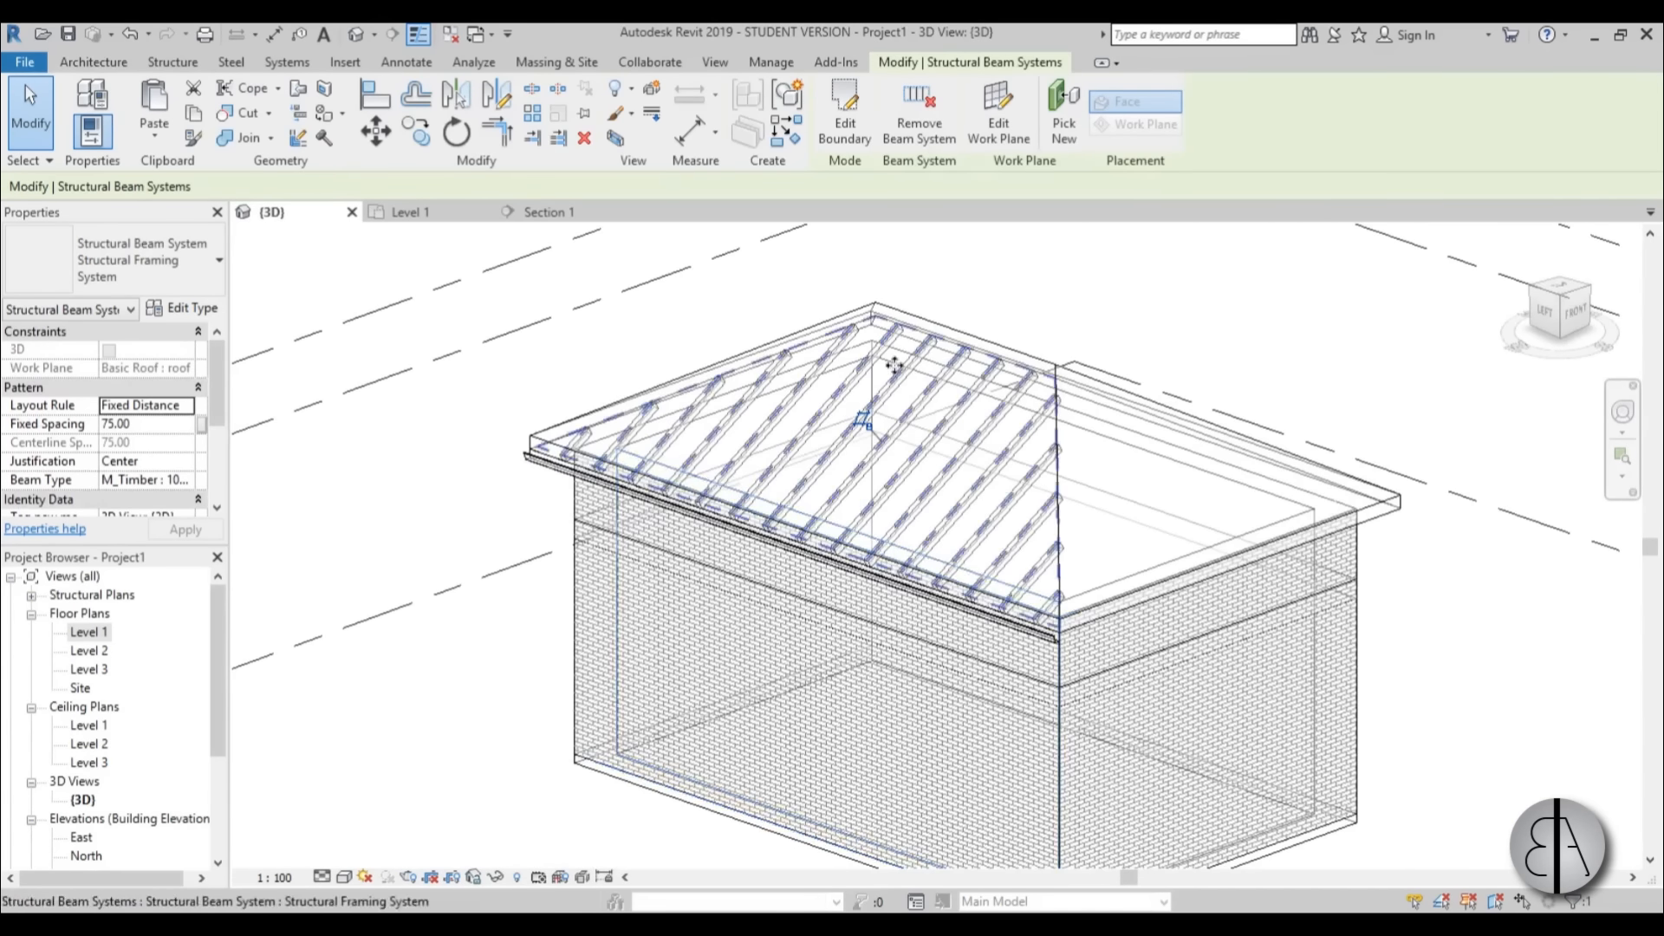
{"action": "scroll", "coordinate": [892, 364], "scroll_direction": "up", "scroll_amount": 2}
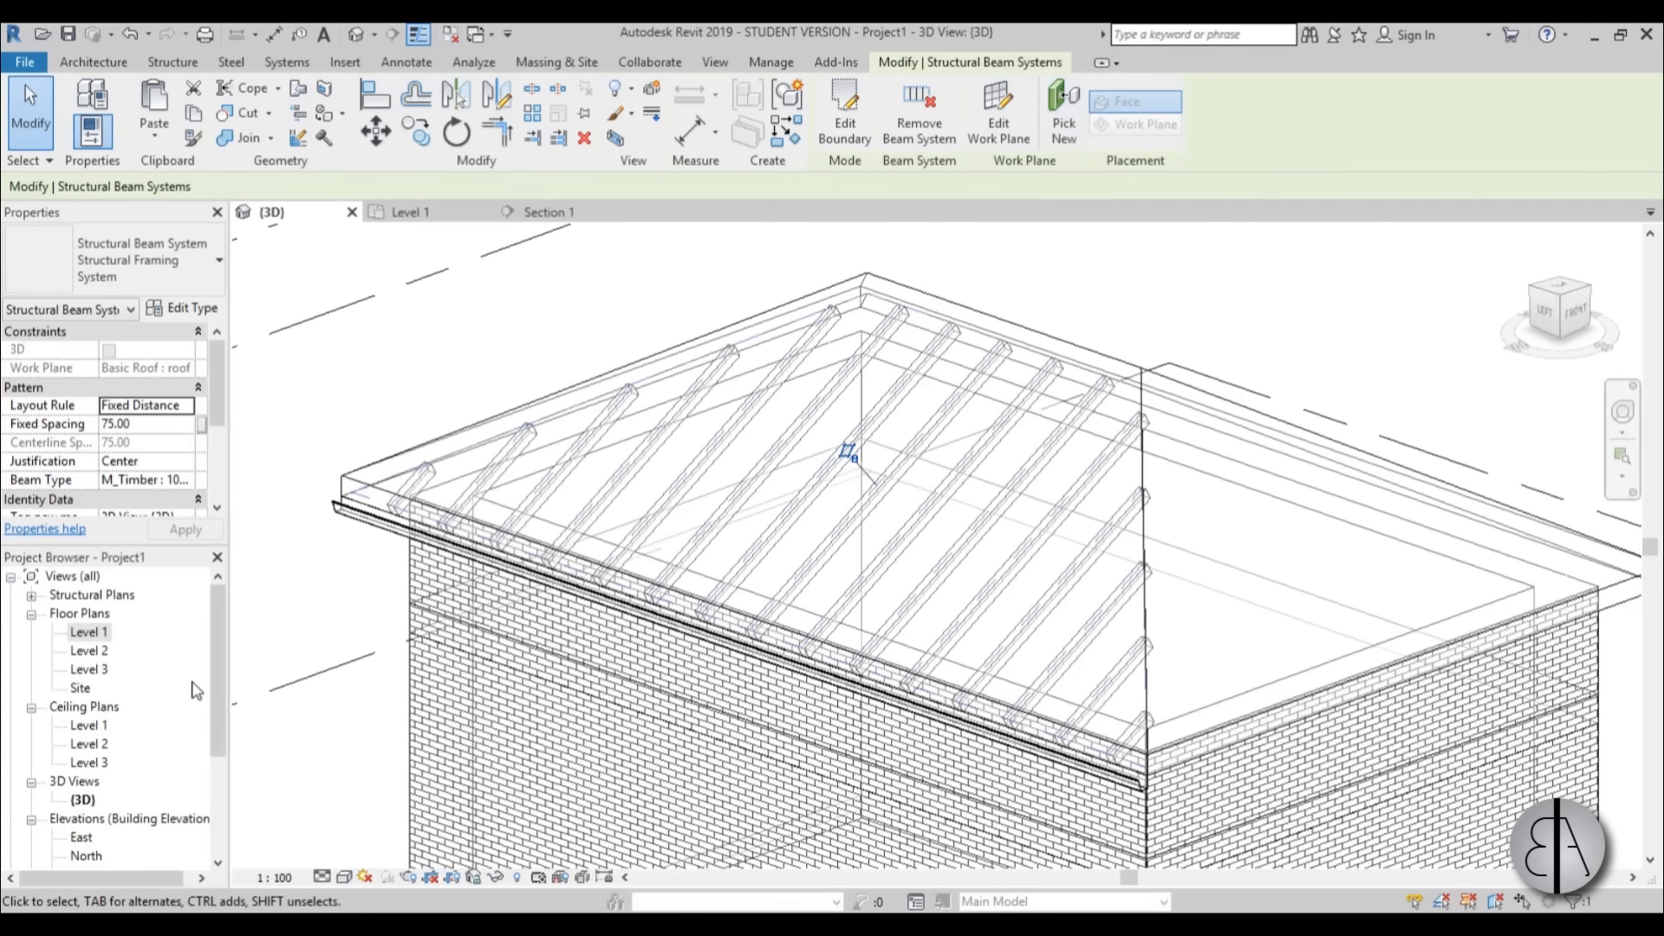
{"action": "left_click_drag", "start_coordinate": [222, 659], "coordinate": [216, 741]}
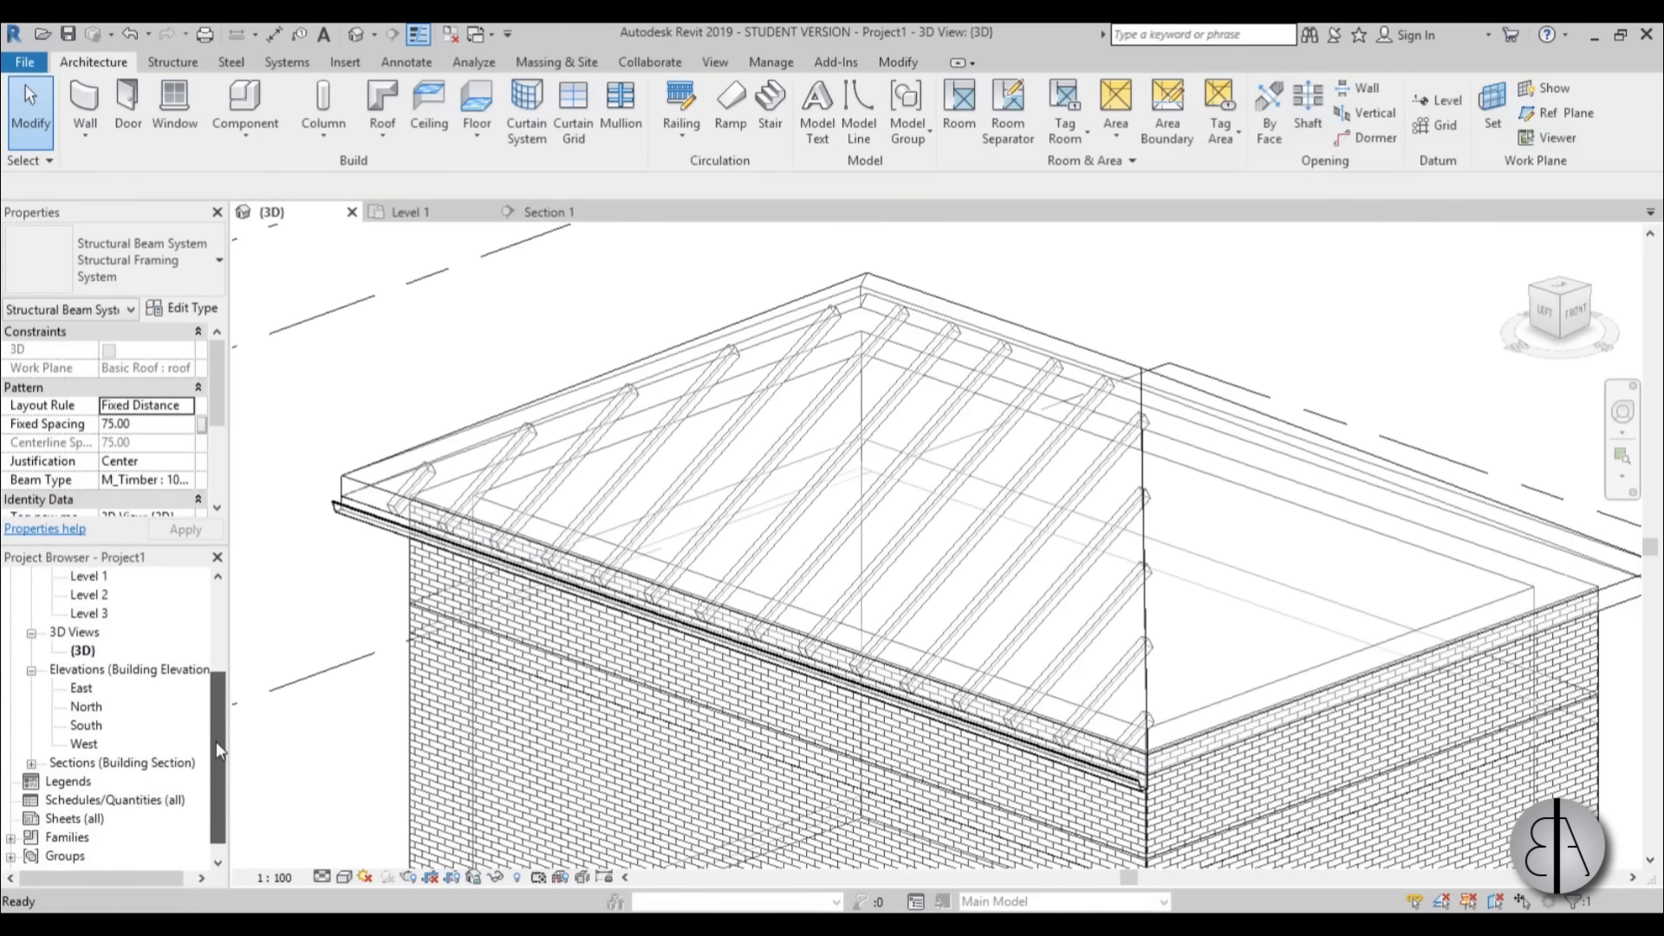
{"action": "left_click", "coordinate": [31, 763]}
{"action": "double_click", "coordinate": [94, 780]}
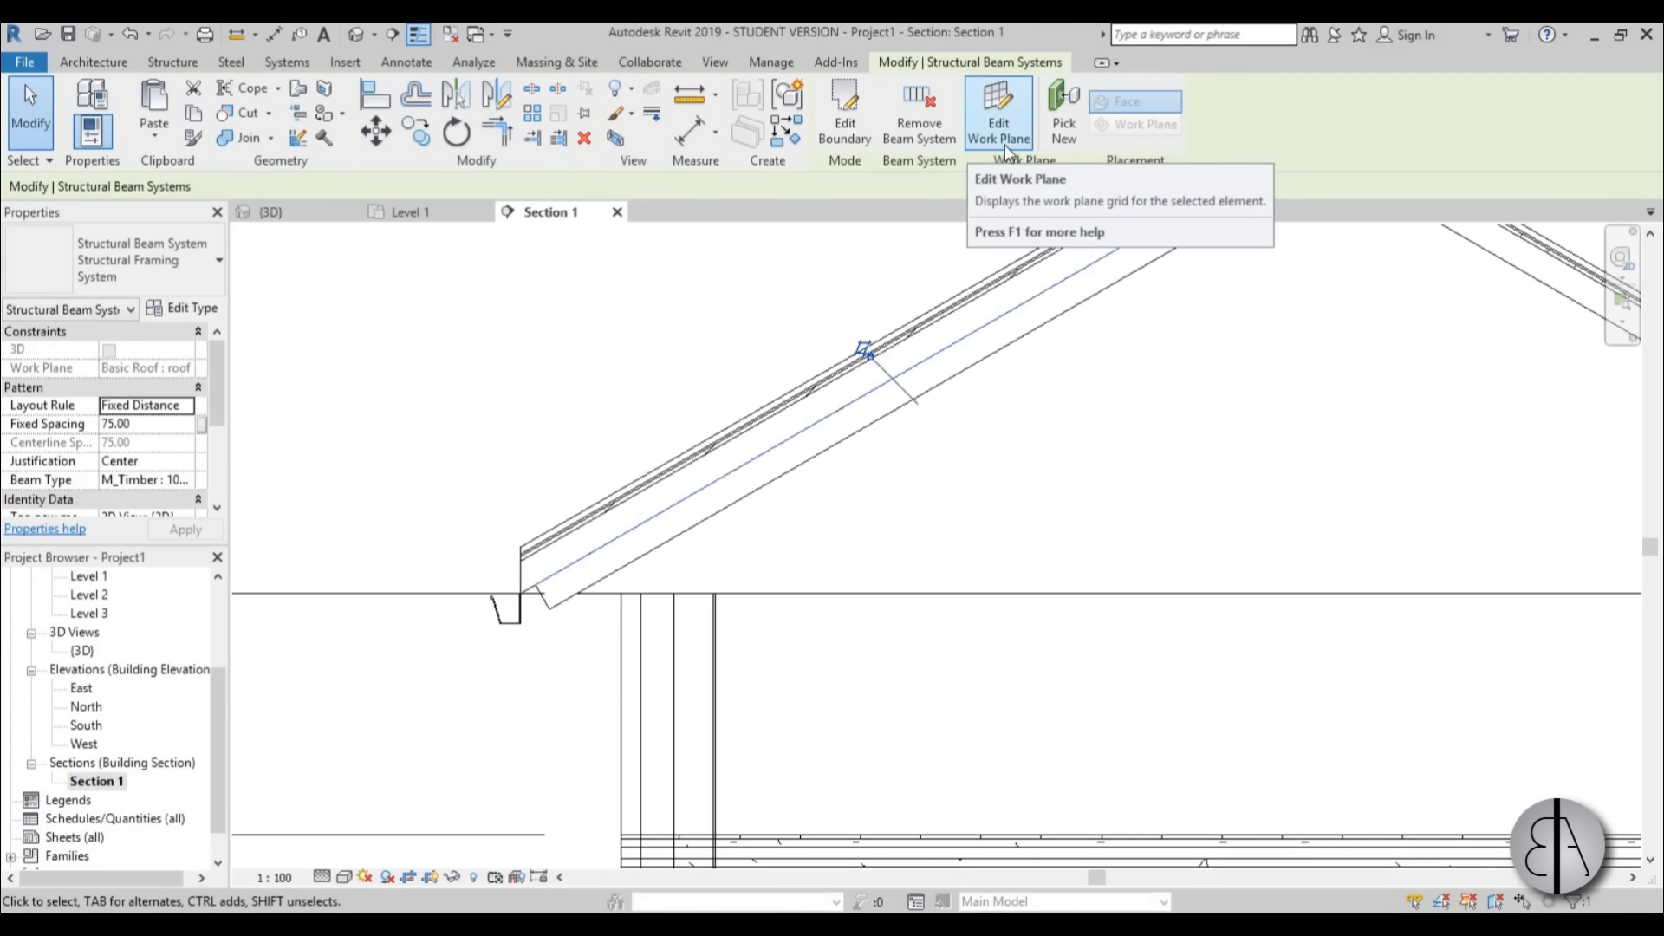
Edit the beam system's work plane with Pick a plane, choosing the roof reference directly beneath the thin top layers.
{"action": "left_click", "coordinate": [1001, 130]}
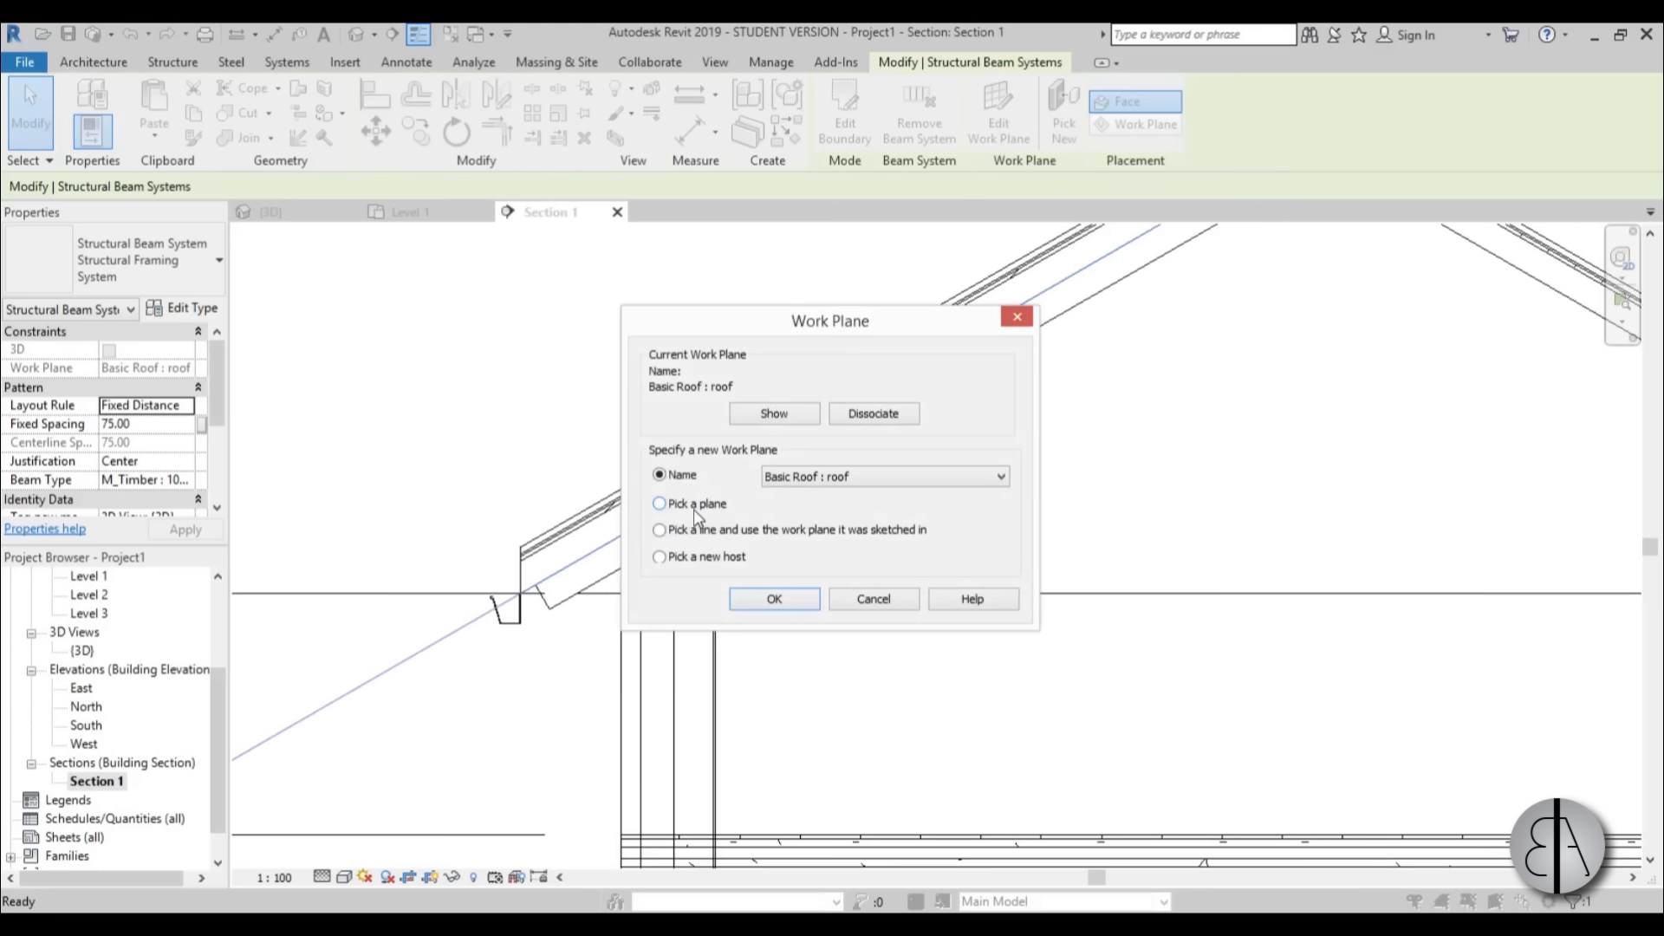
{"action": "left_click", "coordinate": [693, 510]}
{"action": "left_click", "coordinate": [773, 599]}
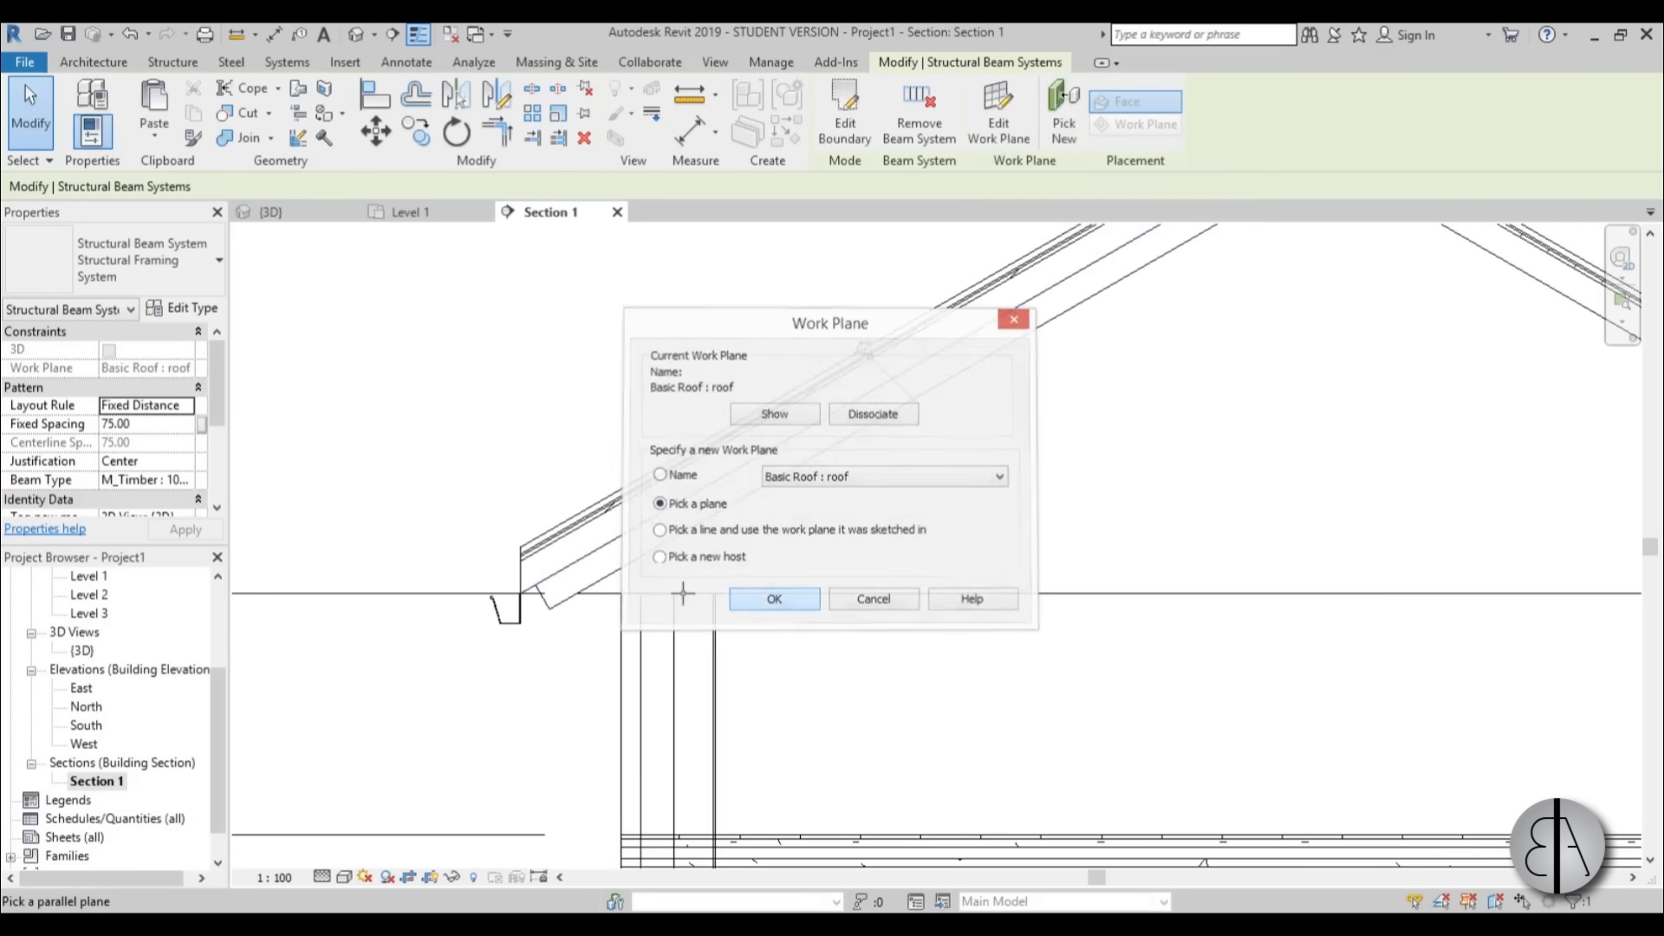
{"action": "scroll", "coordinate": [560, 542], "scroll_direction": "up", "scroll_amount": 5}
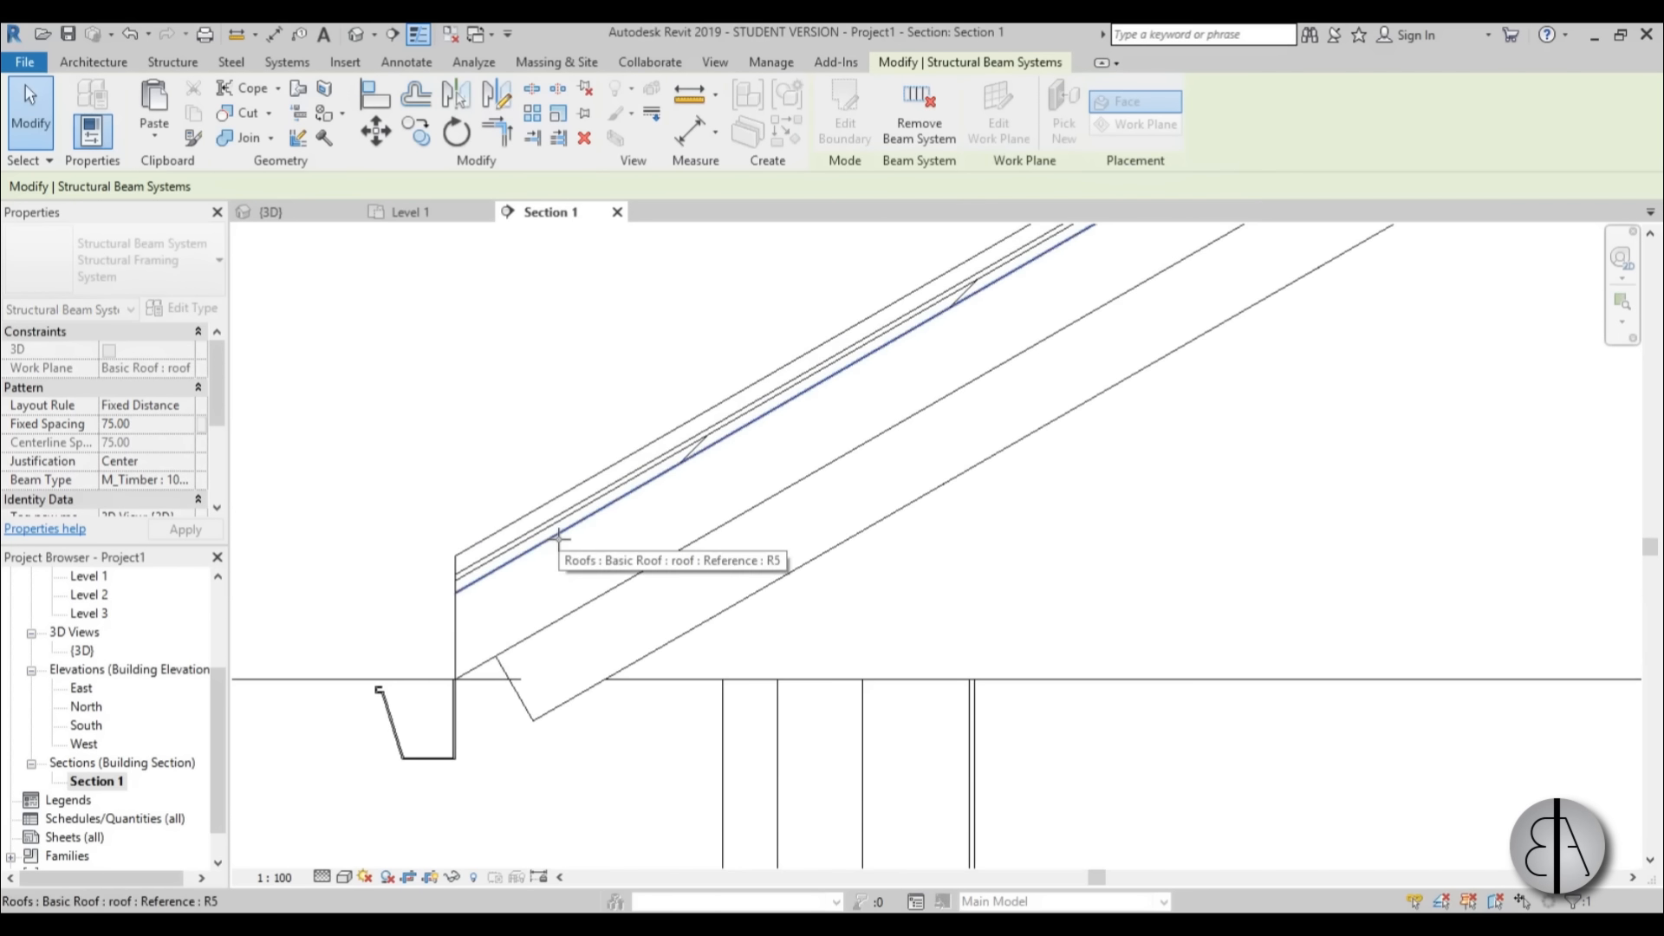
{"action": "left_click", "coordinate": [548, 538]}
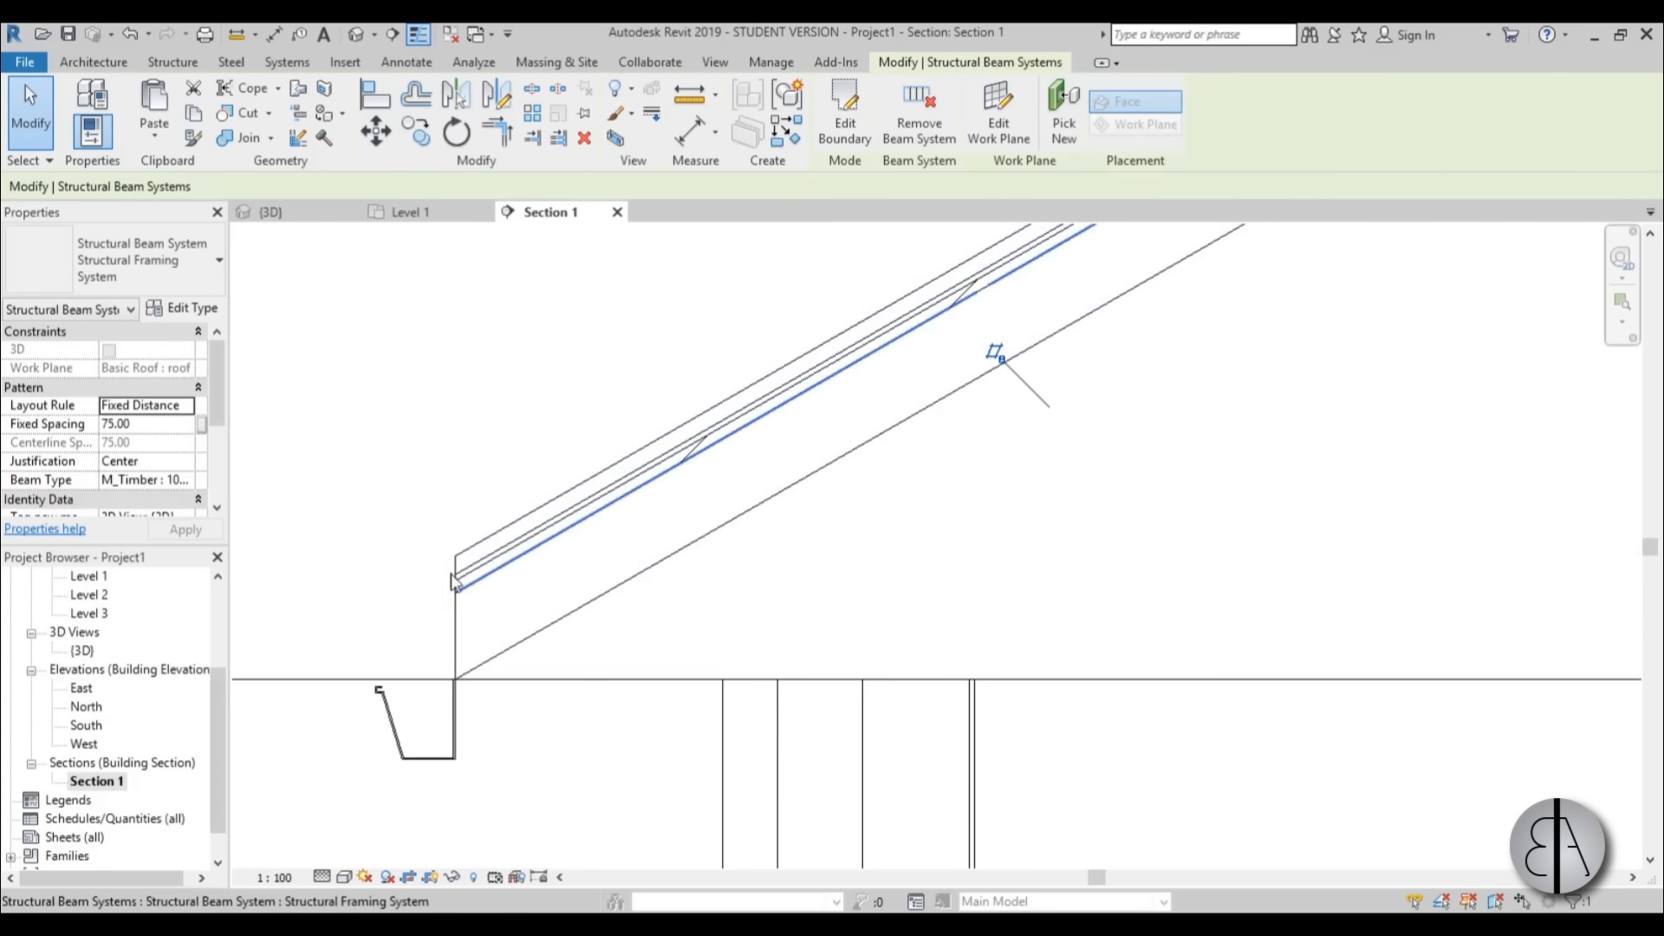
{"action": "left_click", "coordinate": [39, 143]}
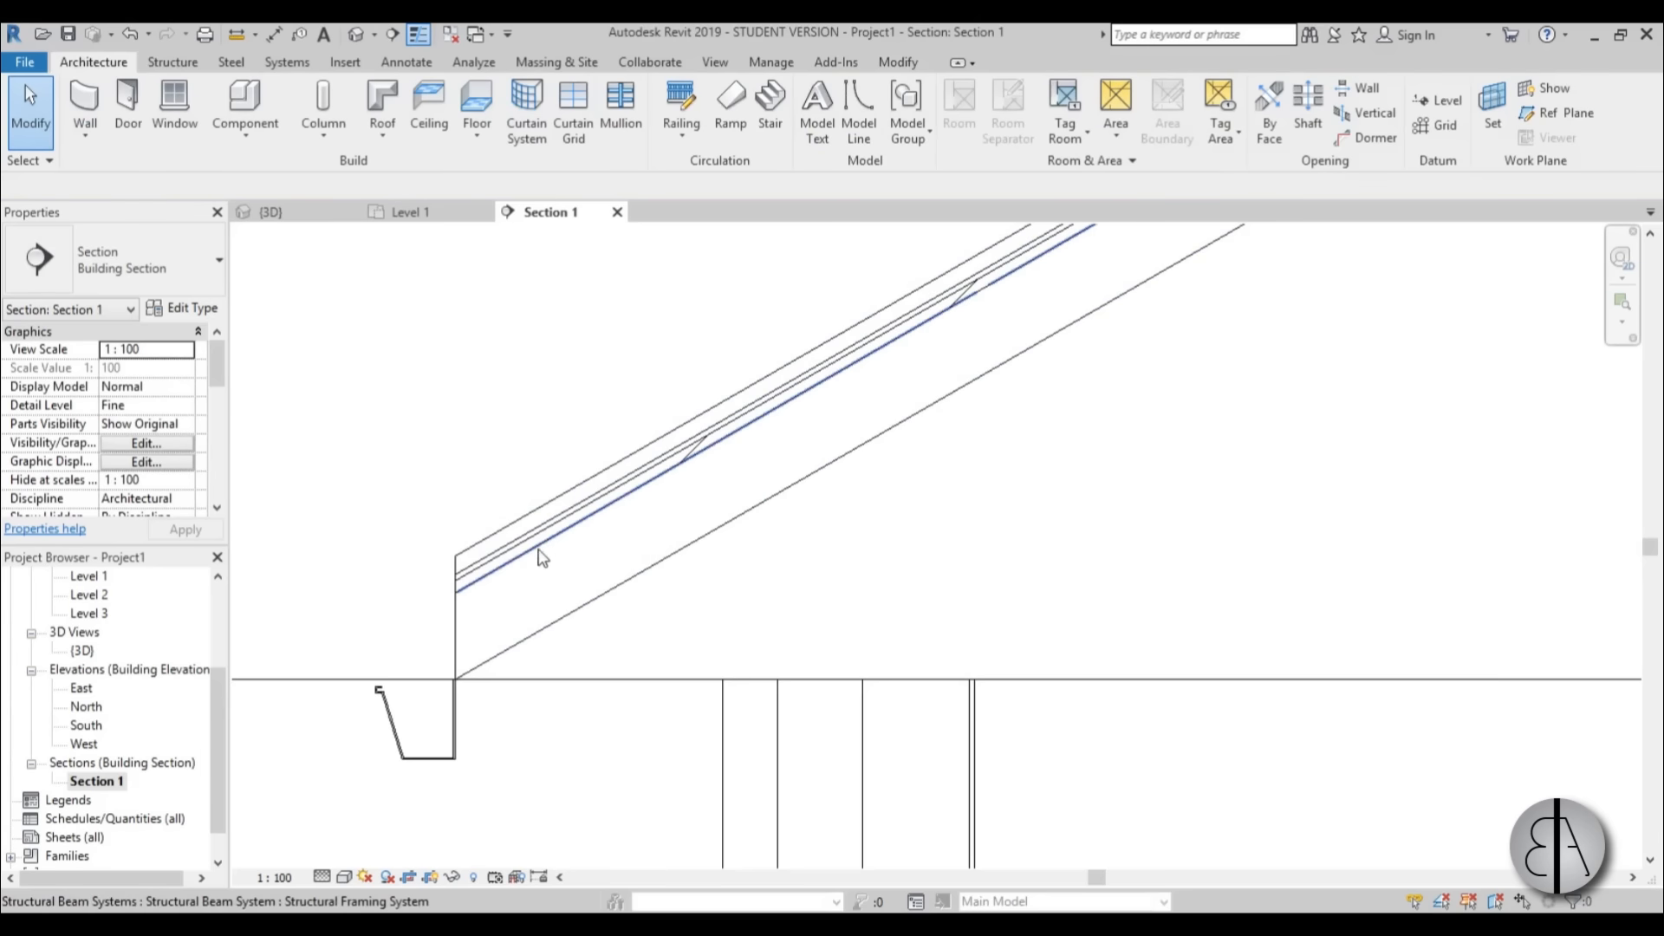
Examine the rafters' new position inside the roof in the section and the 3D view.
{"action": "scroll", "coordinate": [494, 615], "scroll_direction": "down", "scroll_amount": 2}
{"action": "scroll", "coordinate": [483, 591], "scroll_direction": "down", "scroll_amount": 3}
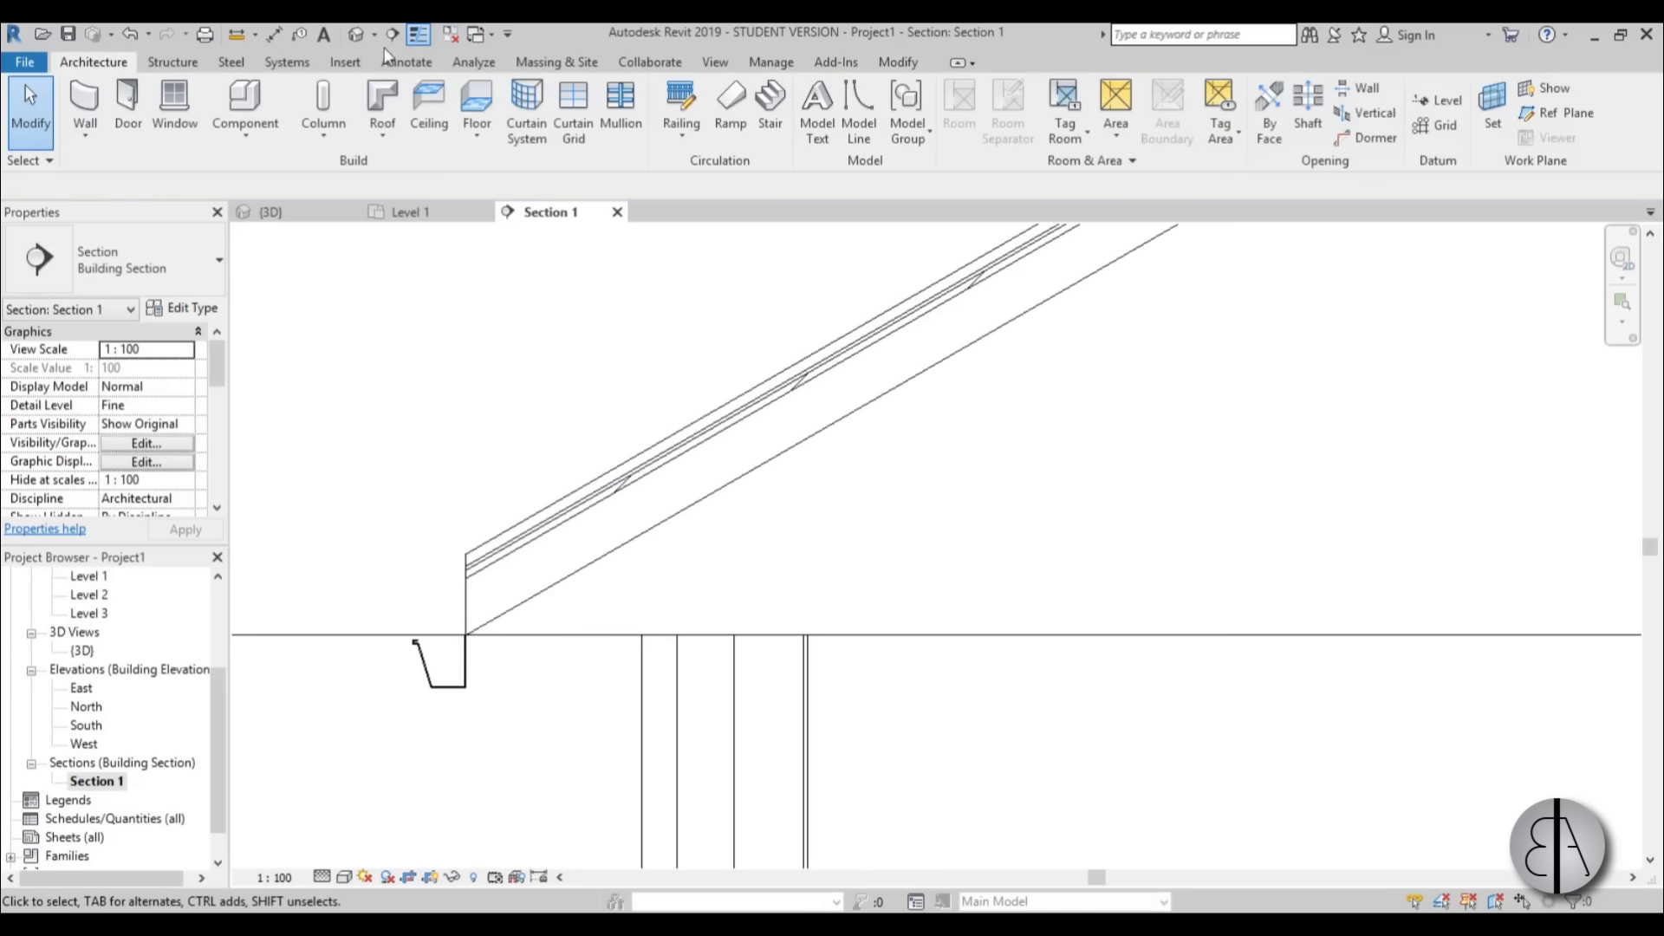
{"action": "left_click", "coordinate": [356, 35]}
{"action": "middle_click_drag", "start_coordinate": [582, 592], "coordinate": [668, 391], "text": "shift"}
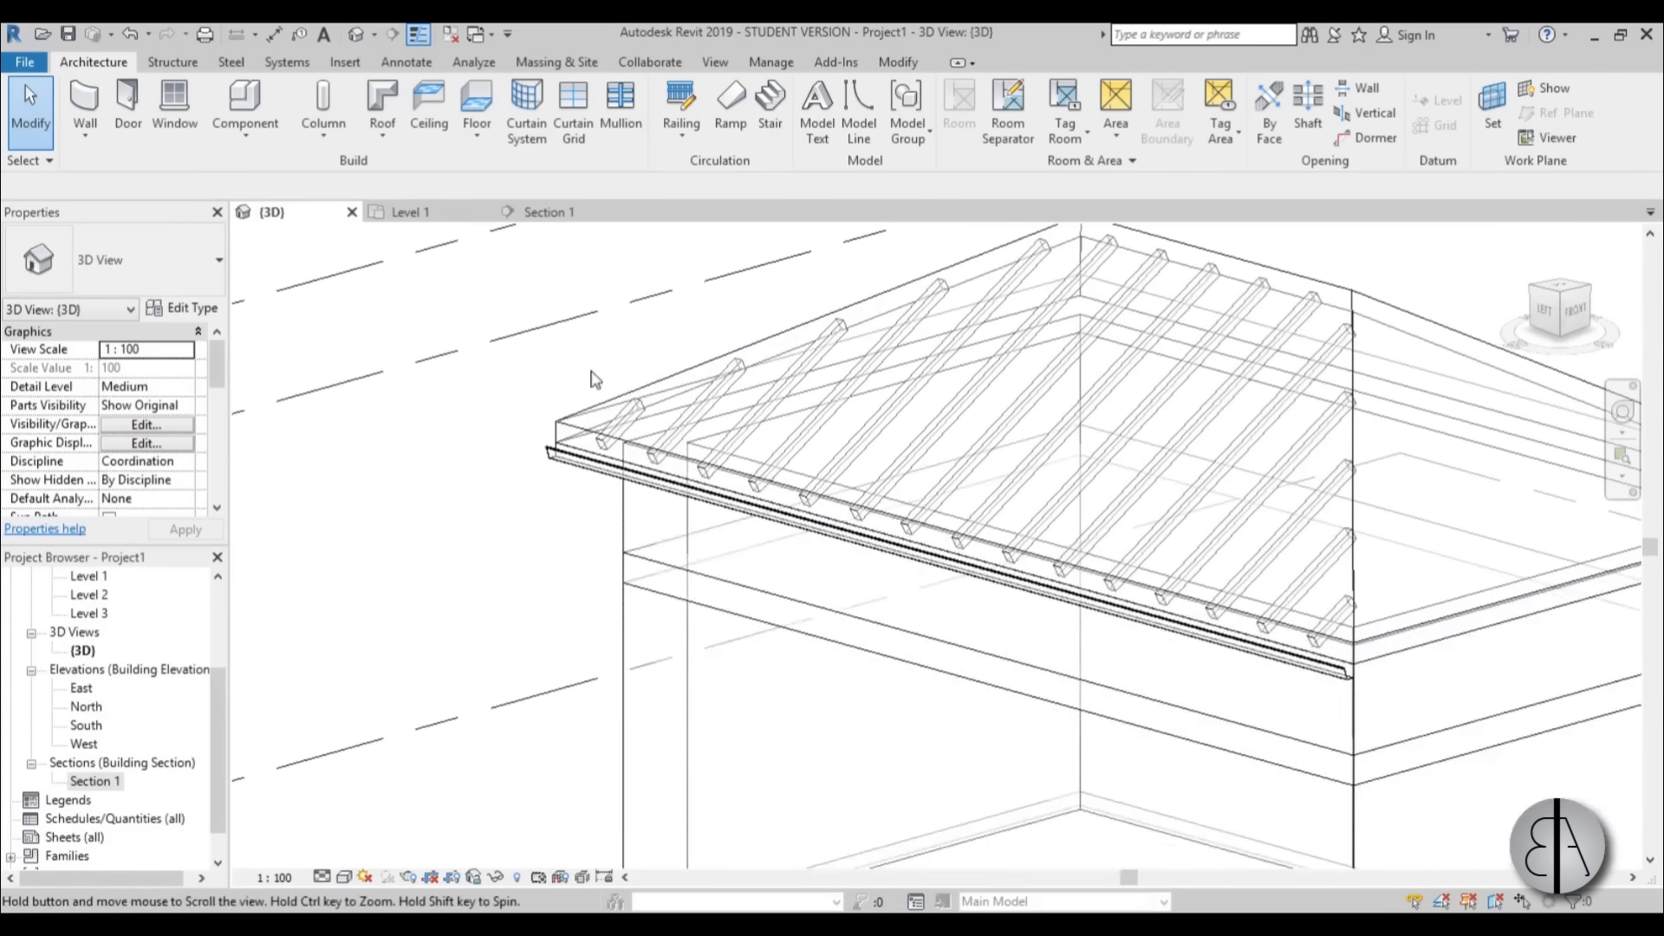
{"action": "left_click", "coordinate": [646, 567]}
{"action": "scroll", "coordinate": [1072, 699], "scroll_direction": "down", "scroll_amount": 3}
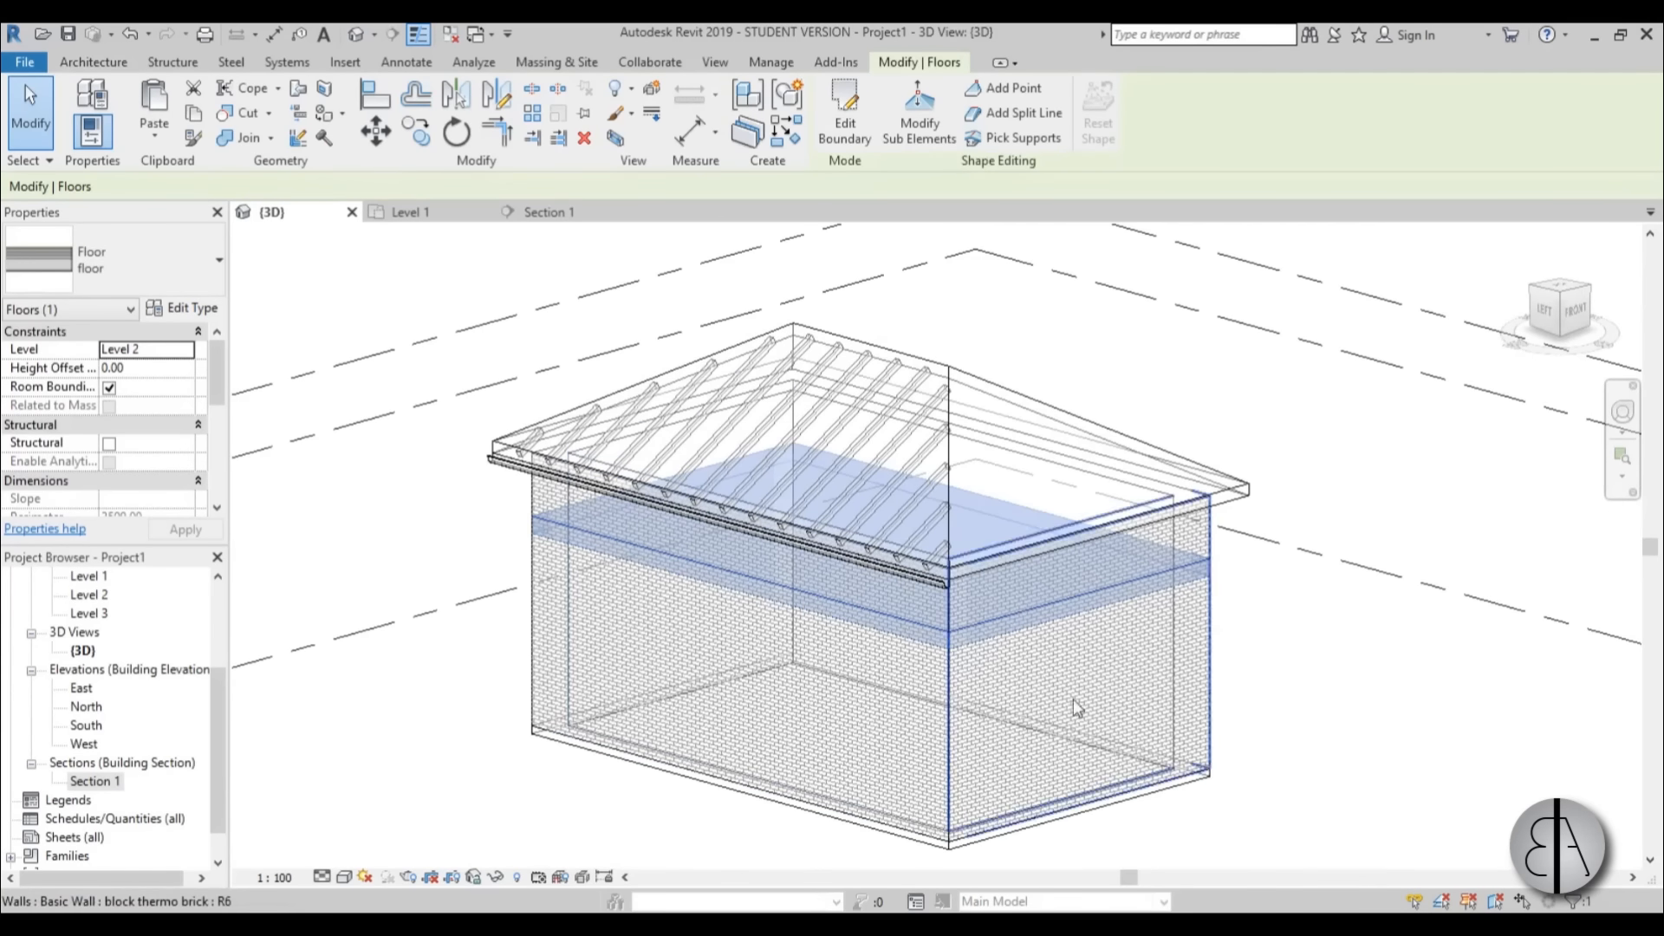
{"action": "scroll", "coordinate": [1194, 554], "scroll_direction": "up", "scroll_amount": 5}
{"action": "scroll", "coordinate": [1083, 589], "scroll_direction": "down", "scroll_amount": 3}
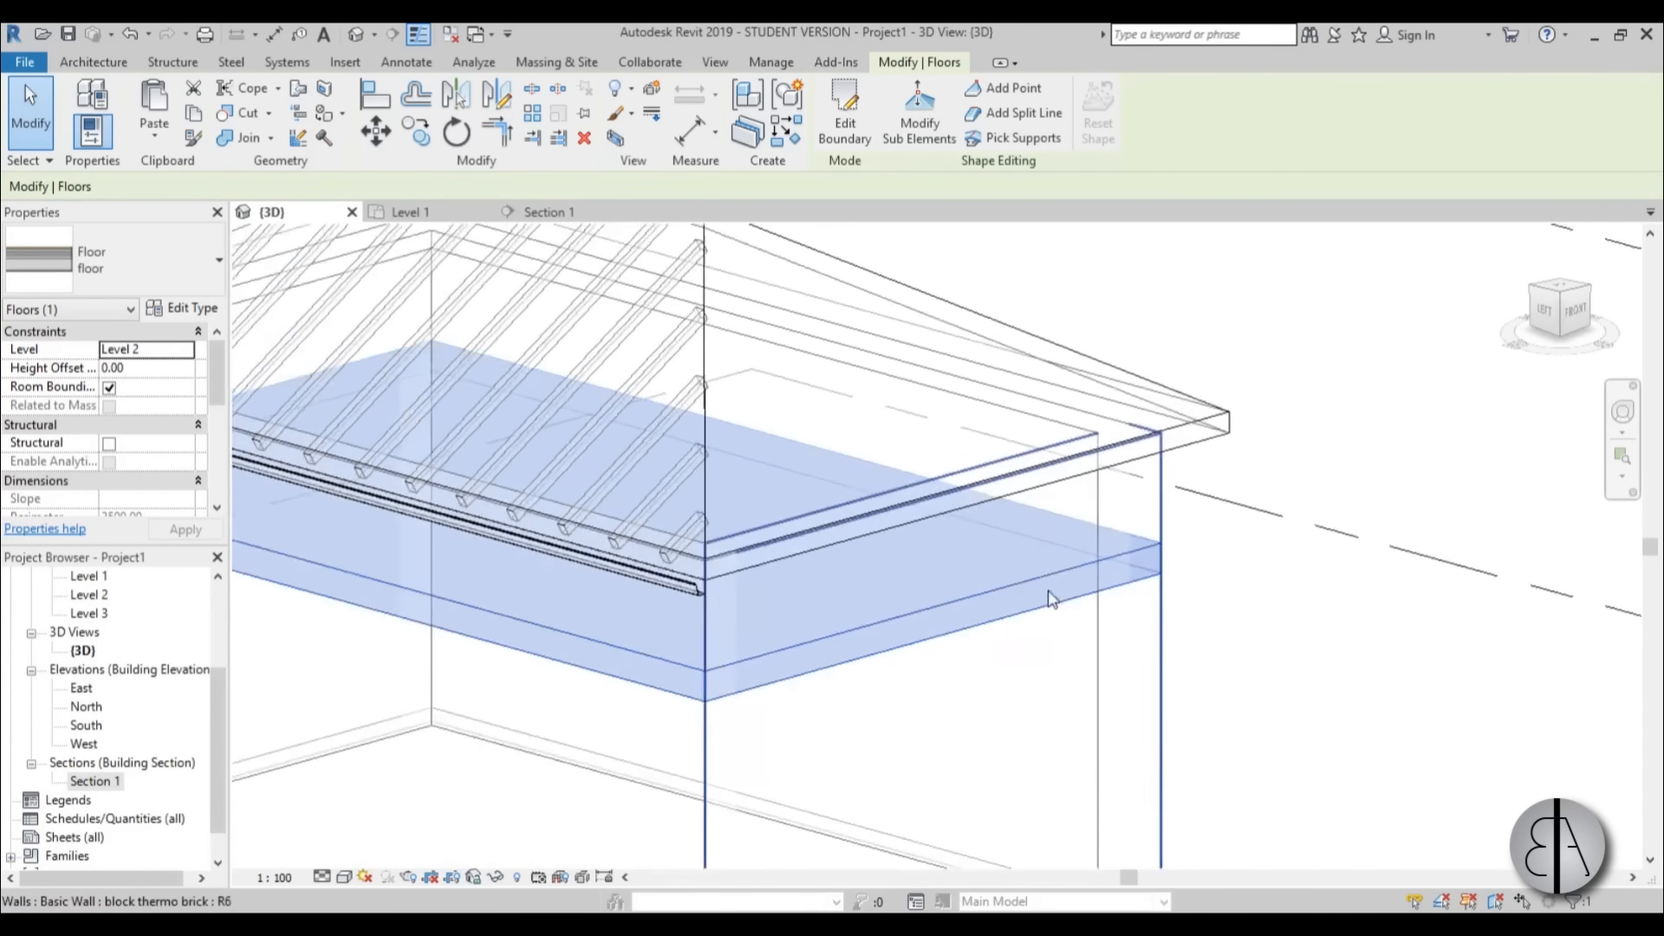
{"action": "scroll", "coordinate": [978, 617], "scroll_direction": "up", "scroll_amount": 2}
{"action": "scroll", "coordinate": [1073, 563], "scroll_direction": "up", "scroll_amount": 1}
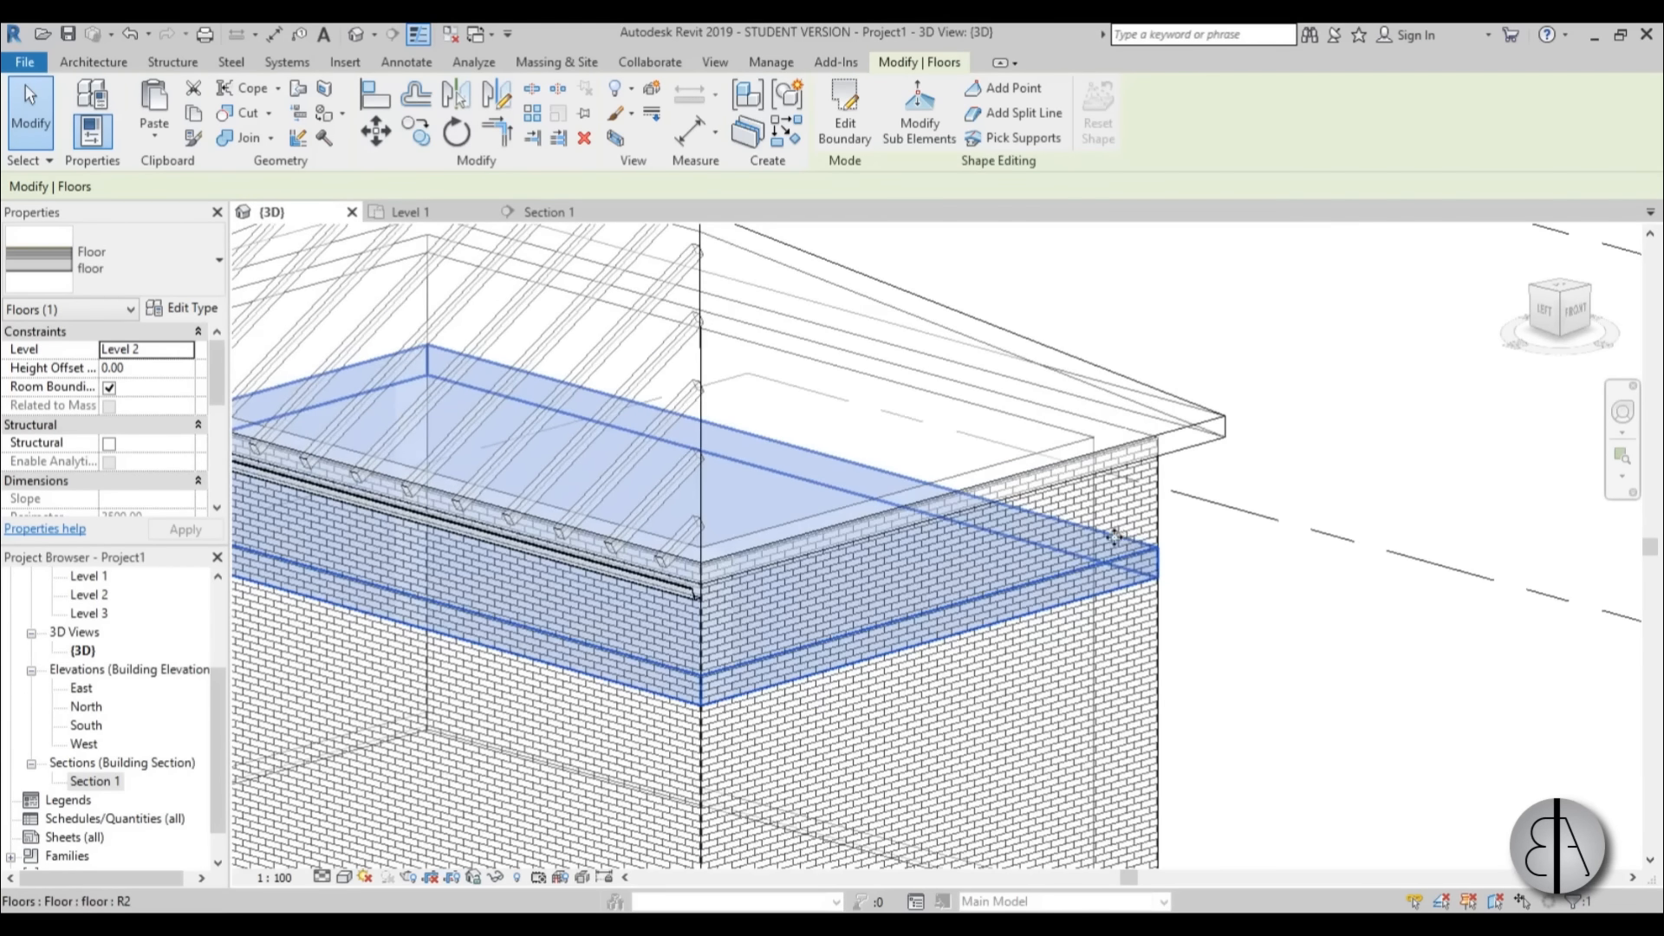
{"action": "scroll", "coordinate": [877, 659], "scroll_direction": "down", "scroll_amount": 1}
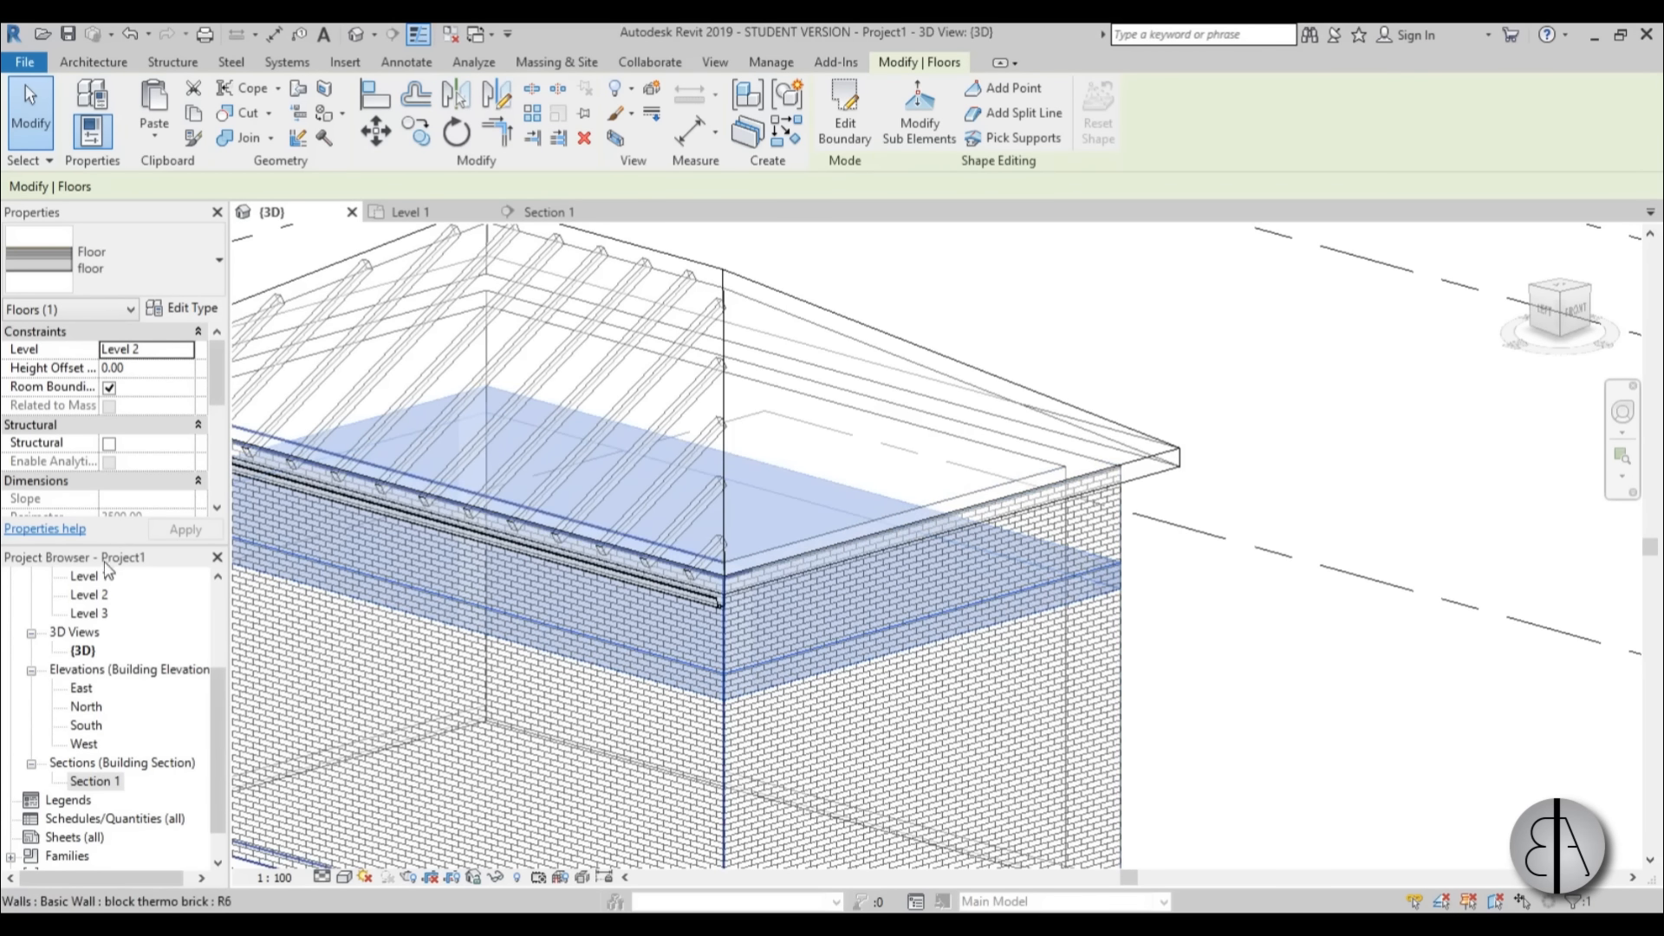
{"action": "double_click", "coordinate": [90, 595]}
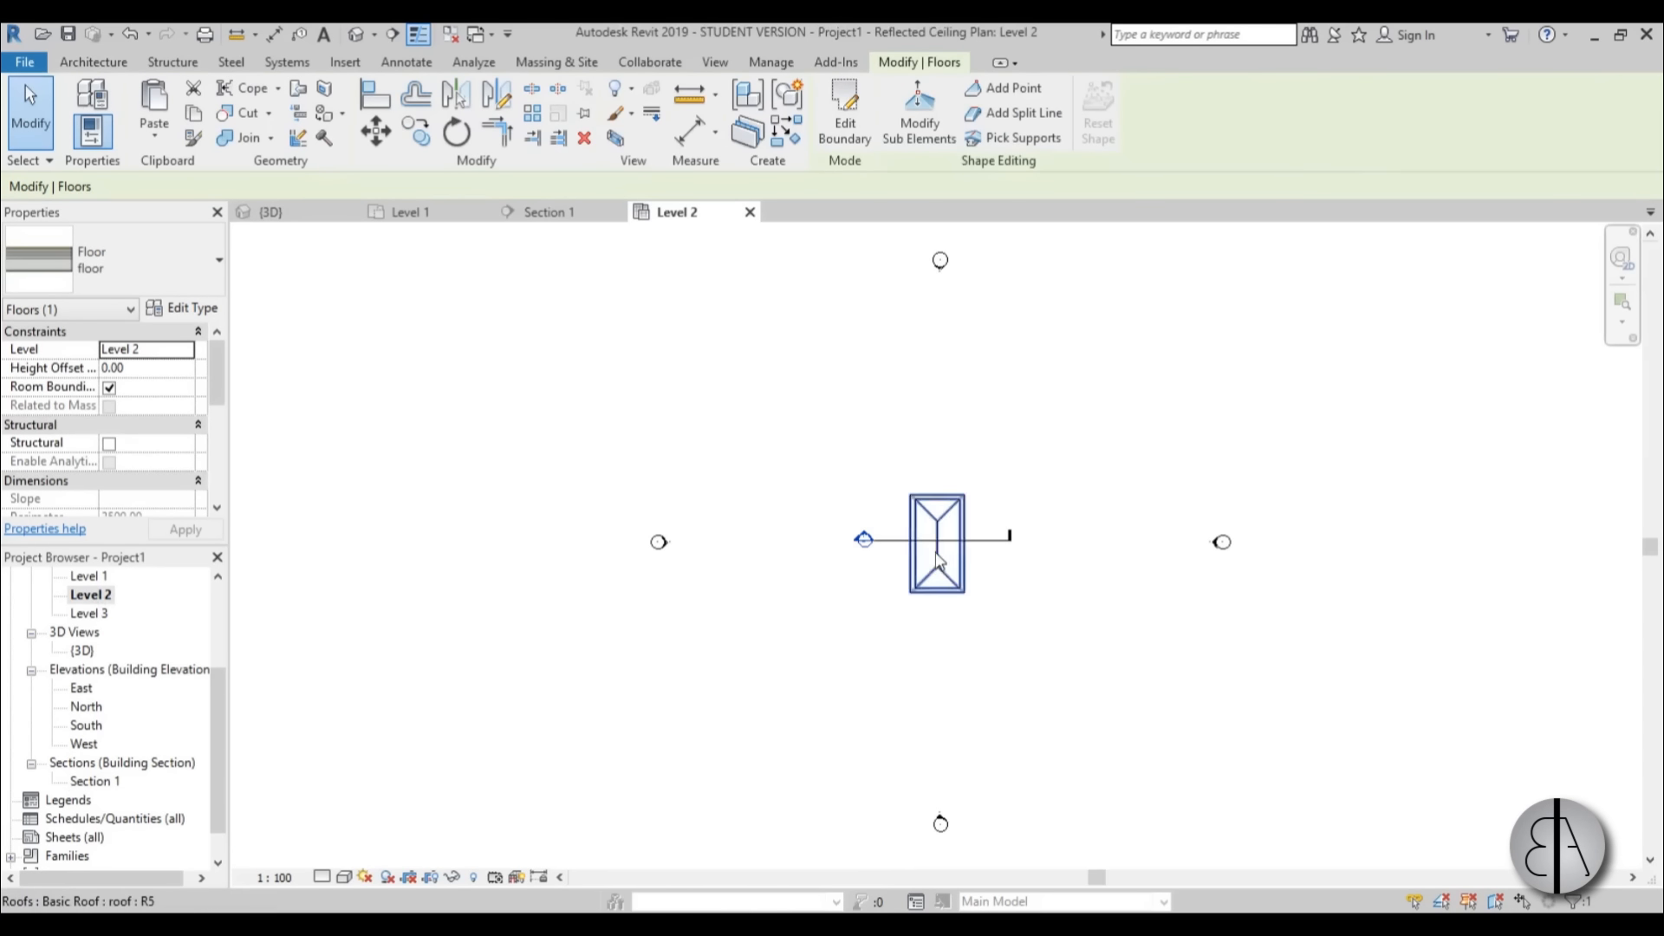
{"action": "scroll", "coordinate": [949, 557], "scroll_direction": "up", "scroll_amount": 5}
{"action": "middle_click_drag", "start_coordinate": [949, 558], "coordinate": [735, 667]}
{"action": "scroll", "coordinate": [741, 325], "scroll_direction": "up", "scroll_amount": 3}
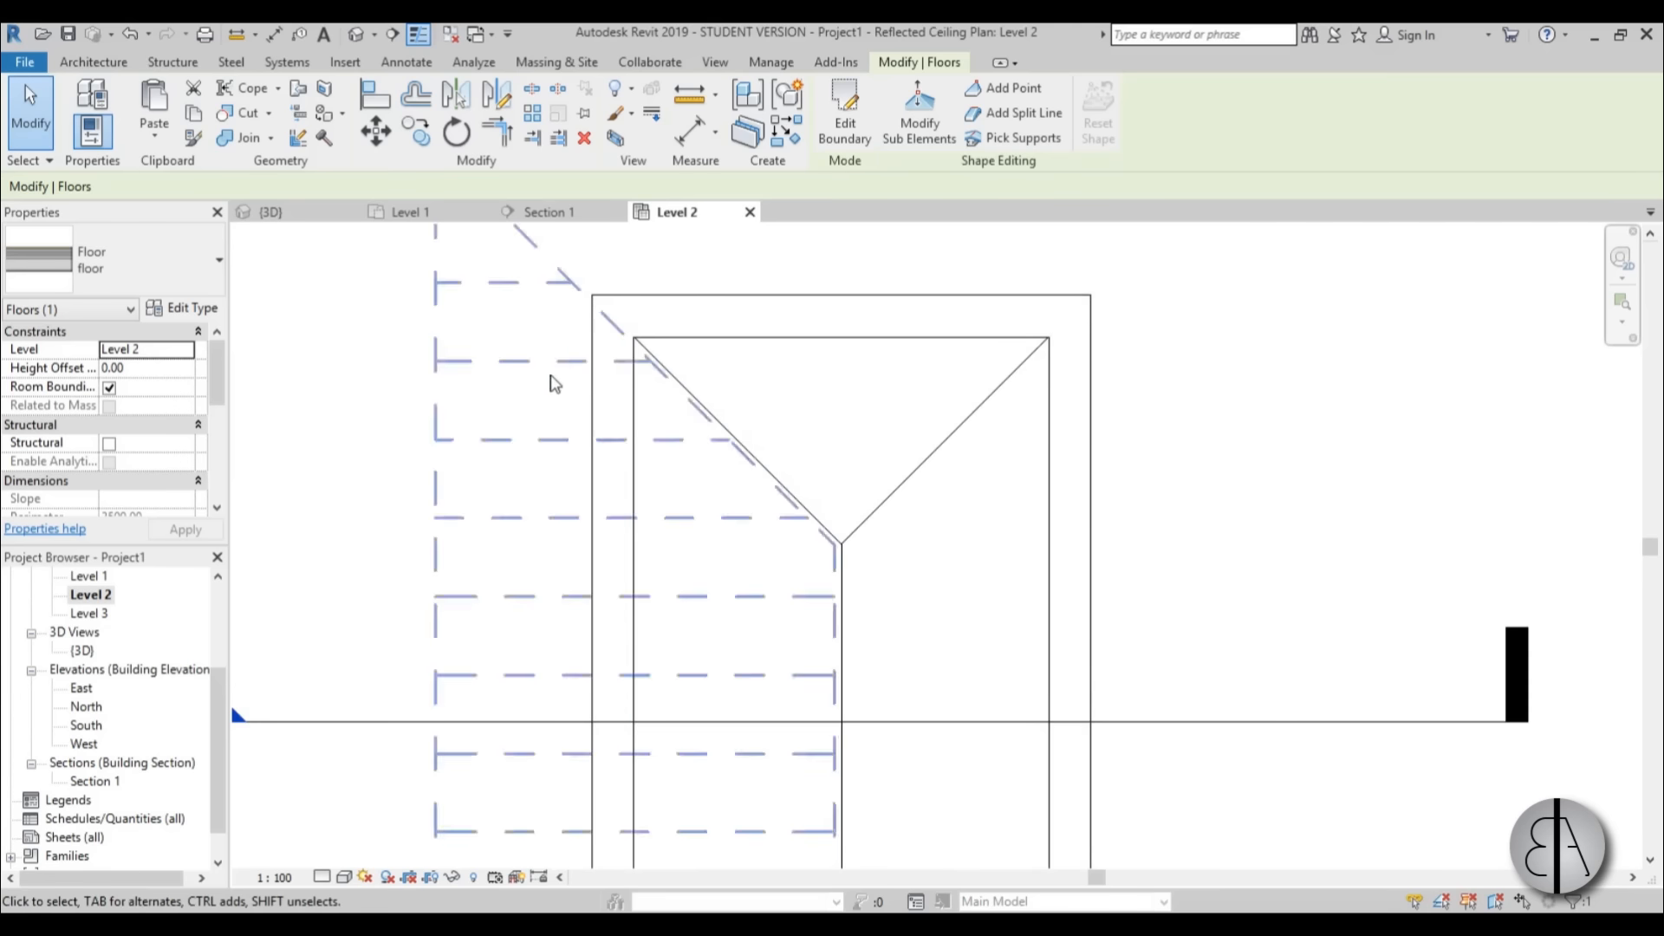
{"action": "middle_click_drag", "start_coordinate": [479, 471], "coordinate": [475, 444]}
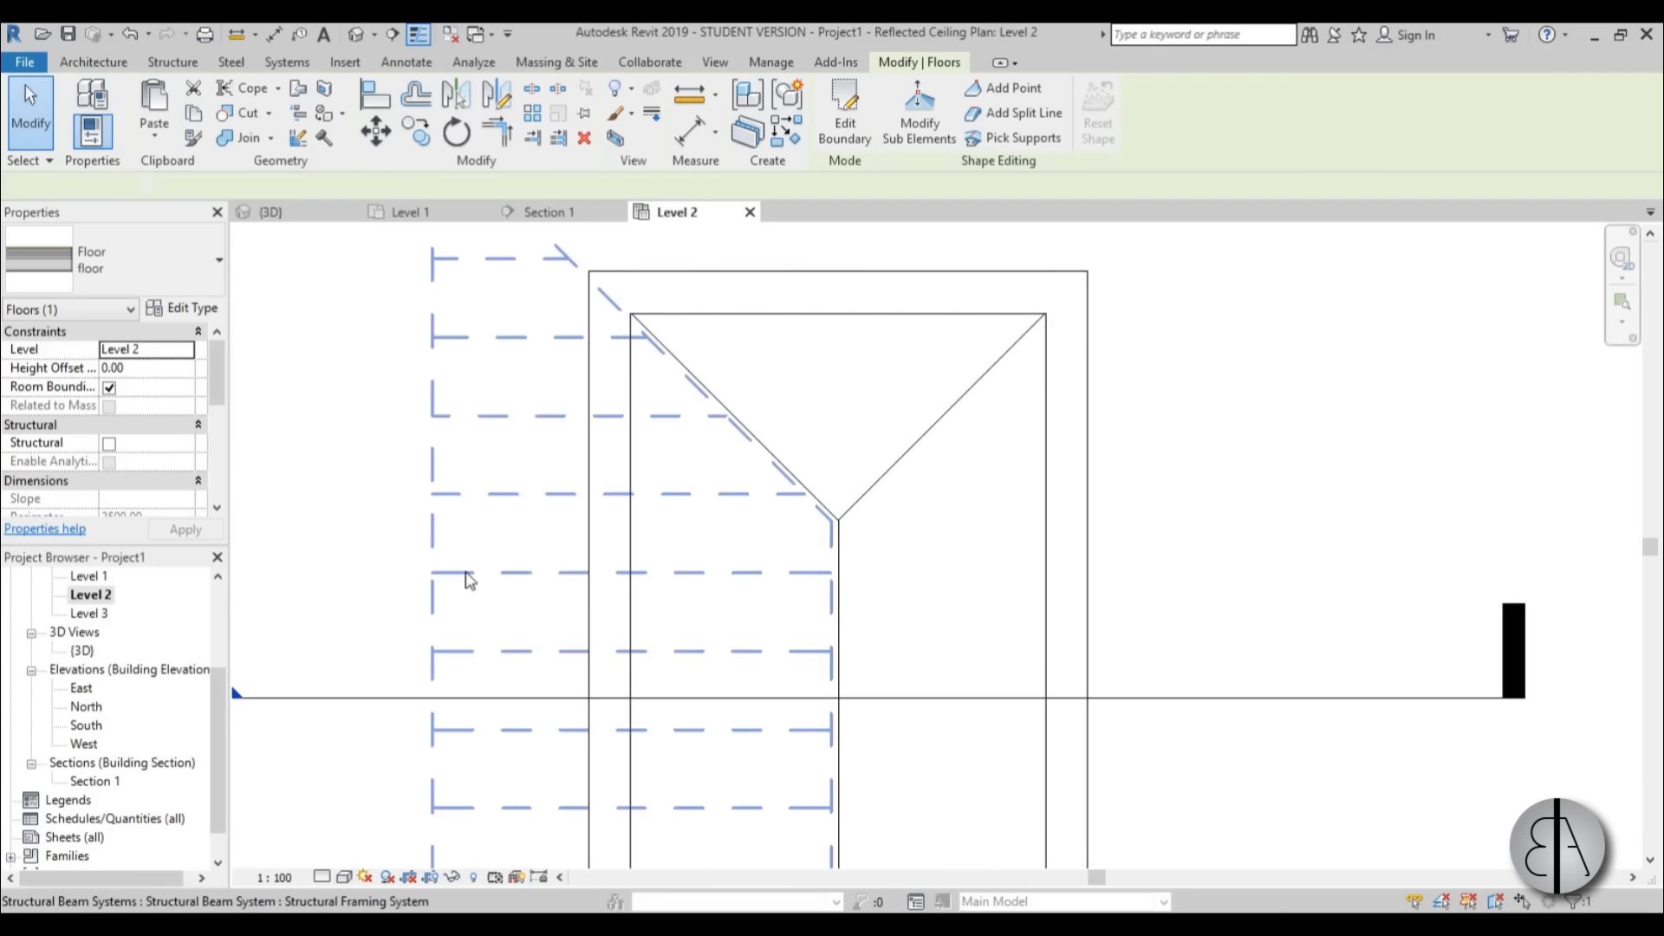
{"action": "left_click", "coordinate": [575, 482]}
{"action": "left_click", "coordinate": [341, 541]}
{"action": "key", "text": "v"}
{"action": "key", "text": "r"}
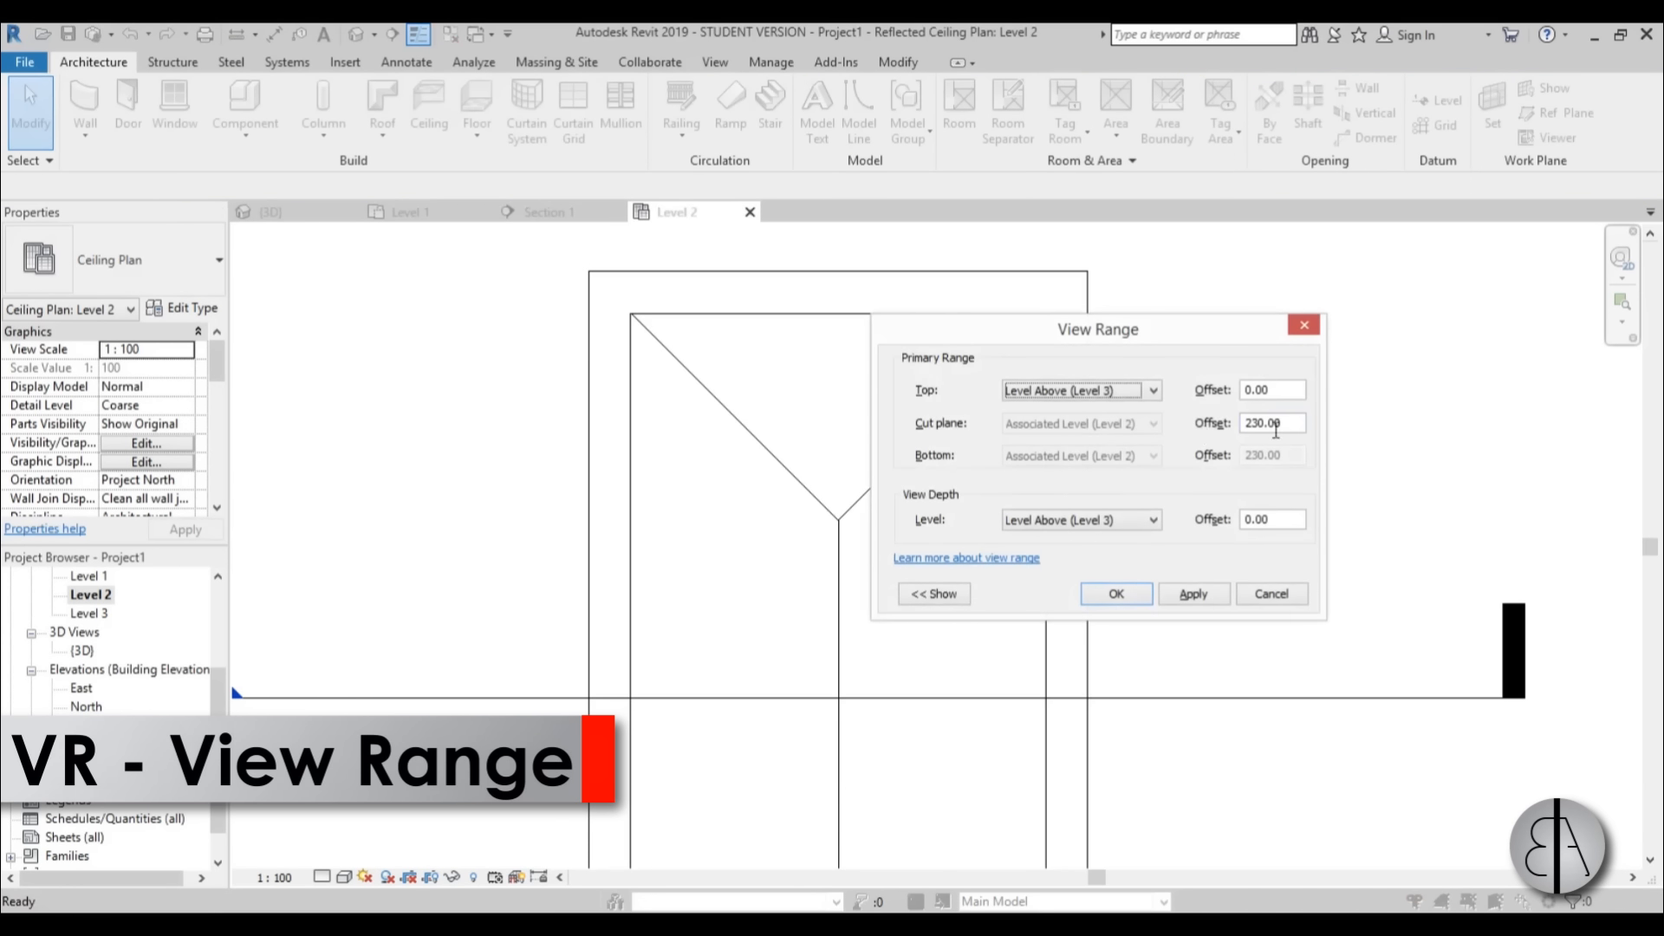
{"action": "left_click", "coordinate": [1192, 594]}
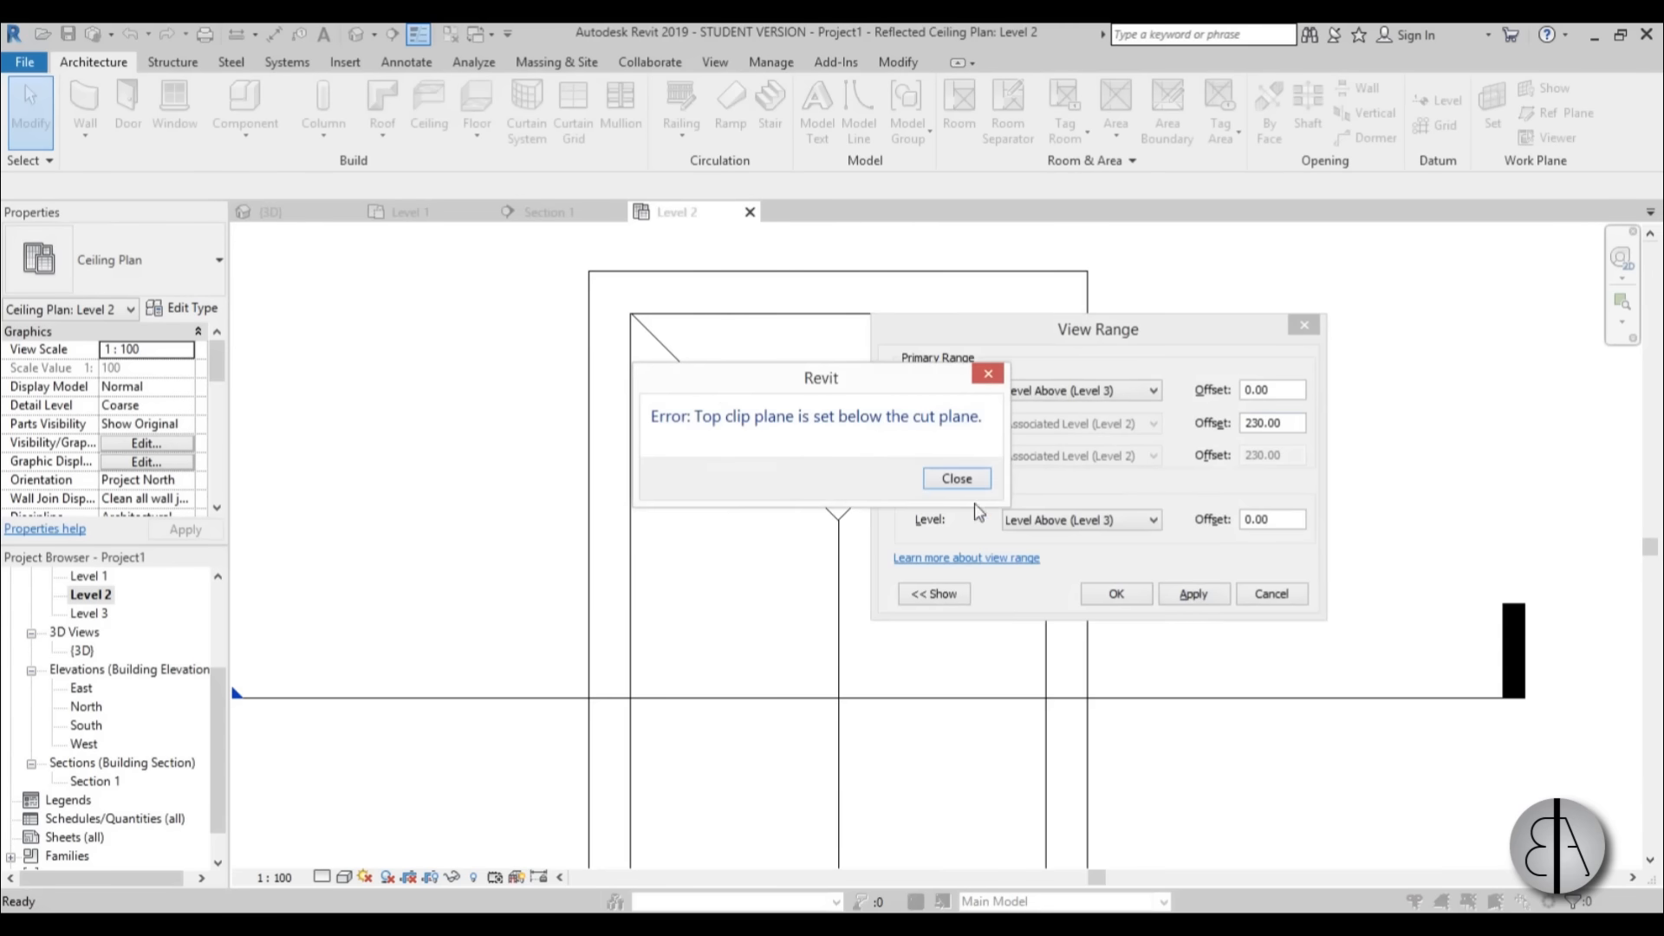
{"action": "left_click", "coordinate": [957, 478]}
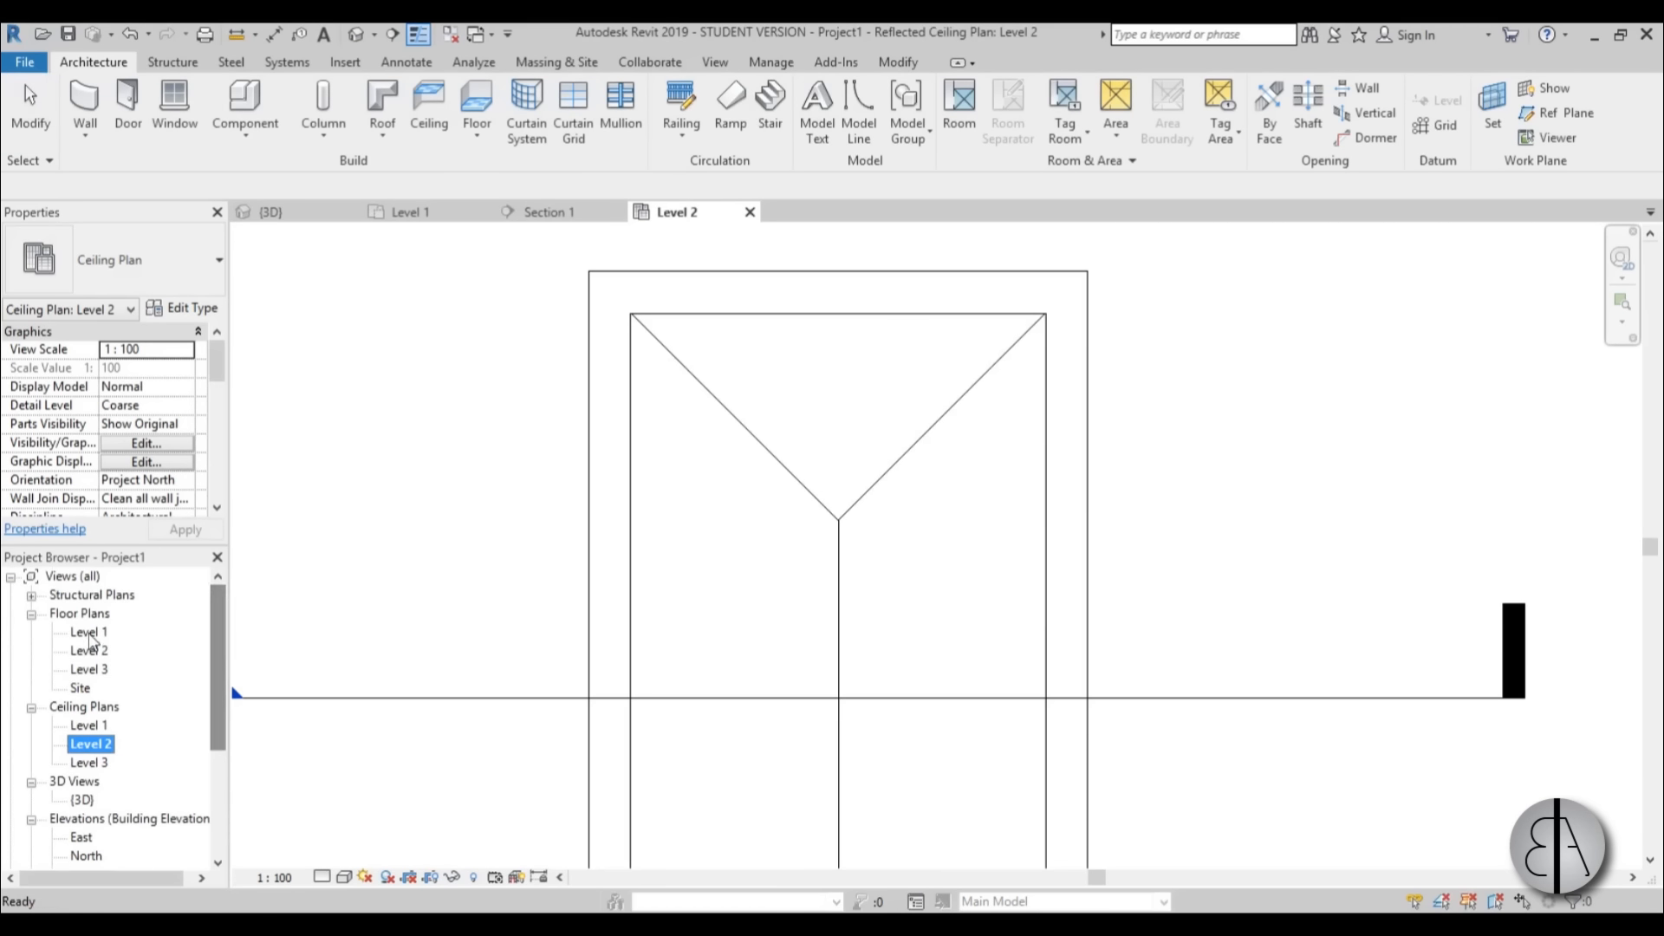
Open the Level 2 floor plan and set its view range cut plane offset to 100.
{"action": "double_click", "coordinate": [90, 647]}
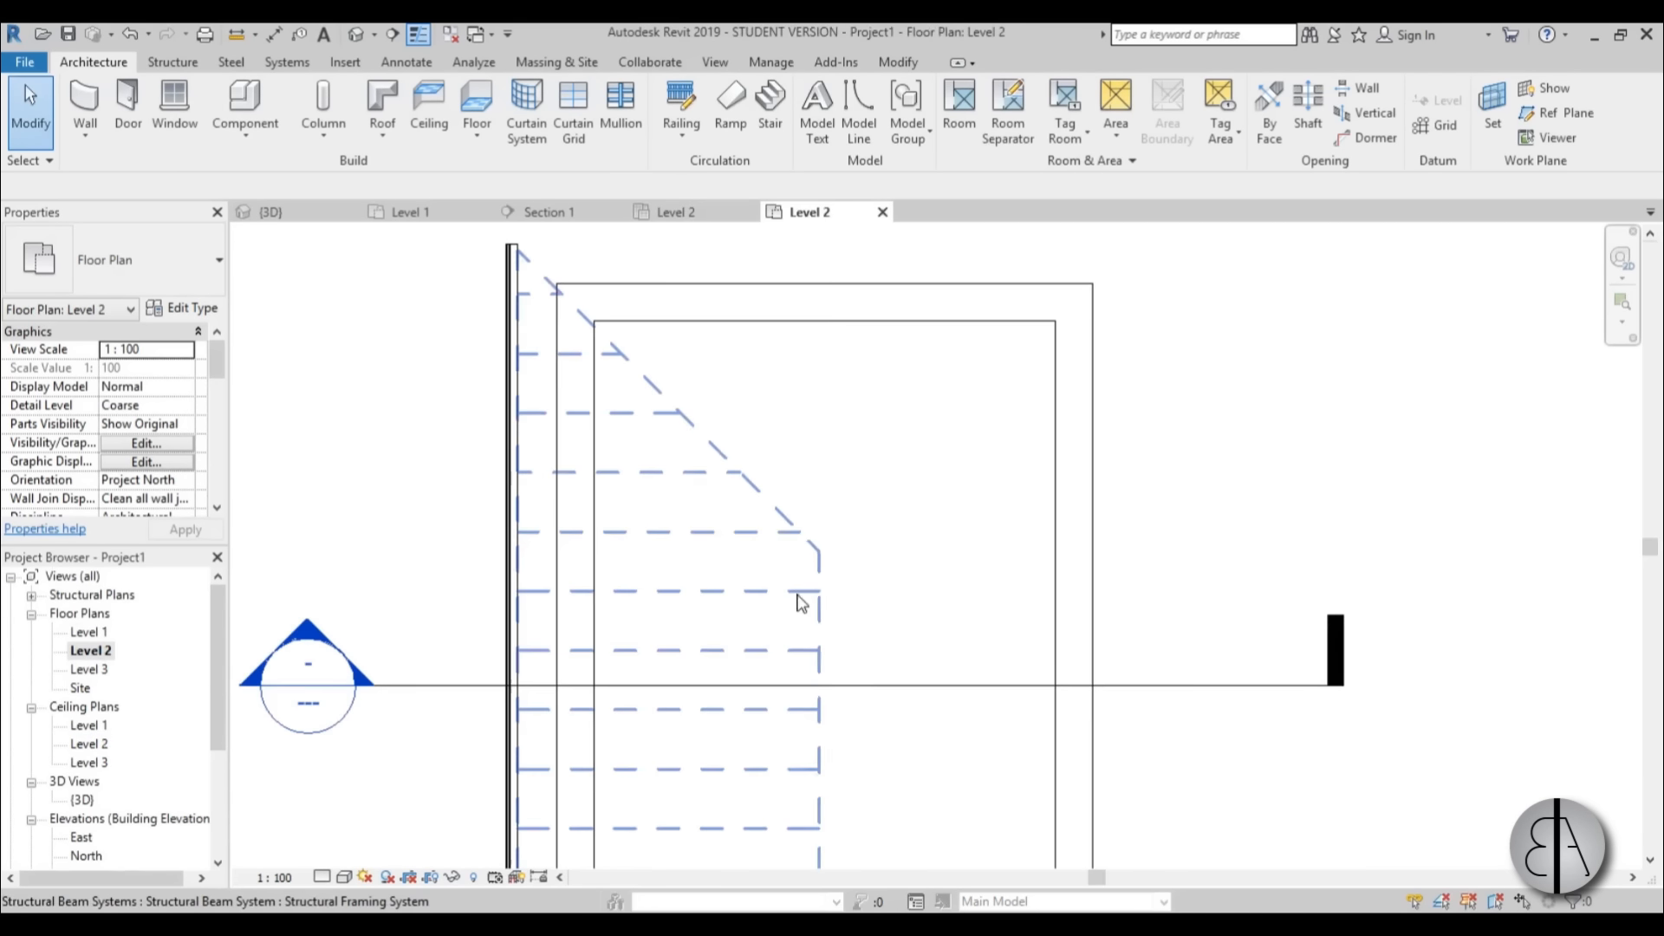
{"action": "middle_click_drag", "start_coordinate": [375, 483], "coordinate": [374, 442]}
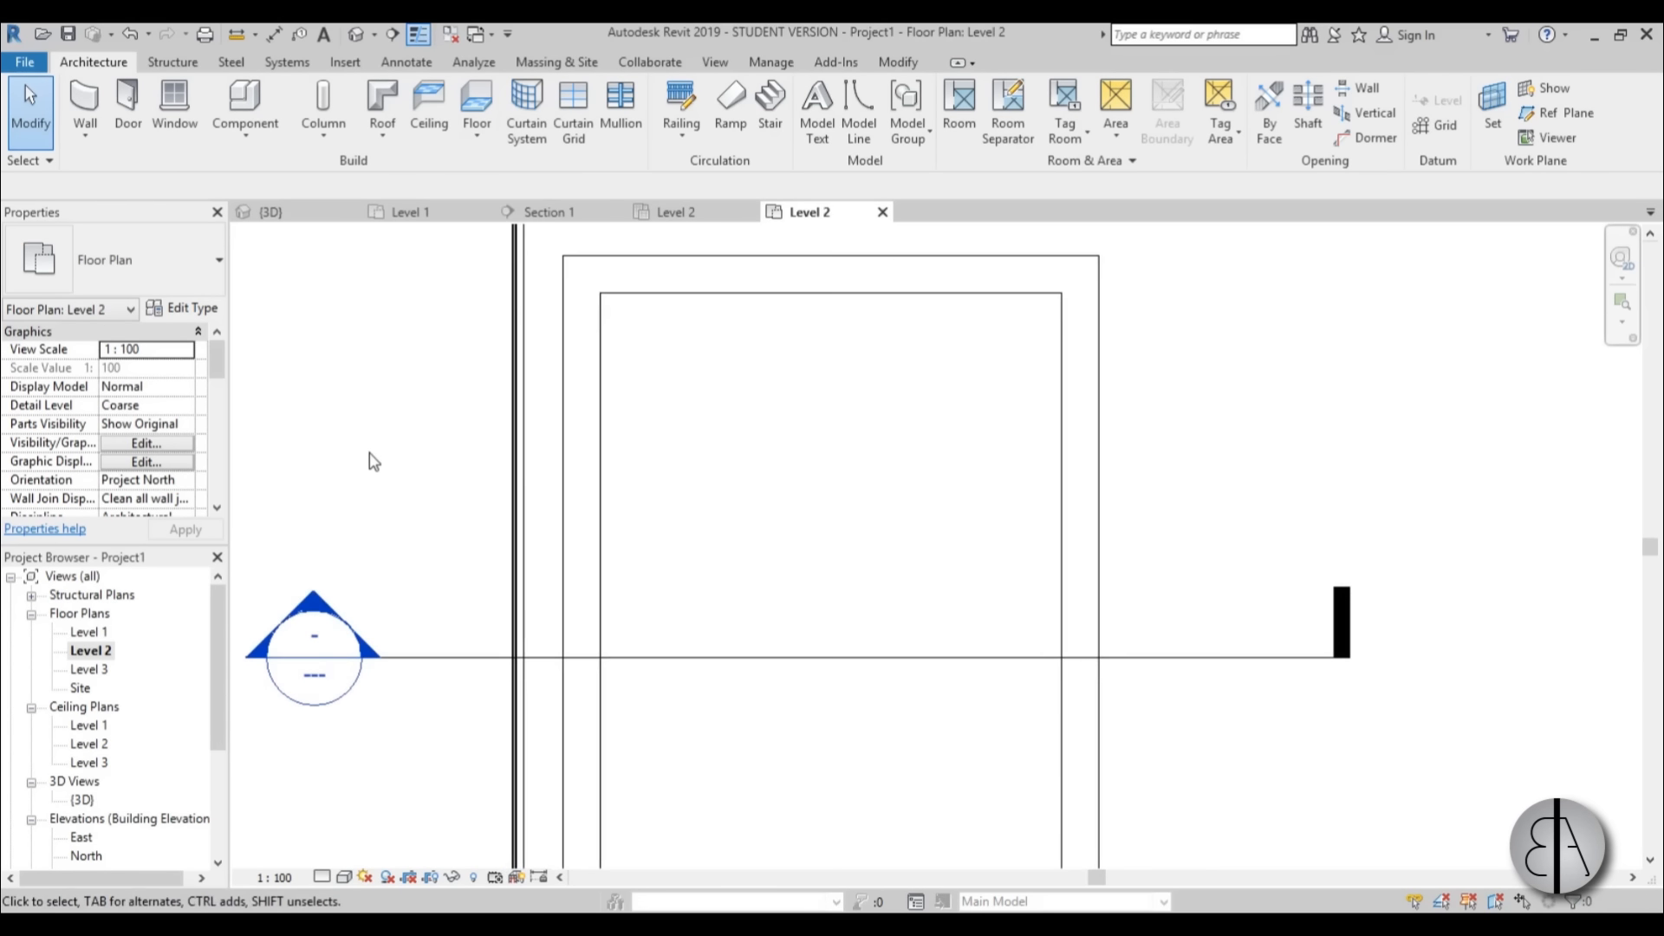
{"action": "key", "text": "v"}
{"action": "key", "text": "r"}
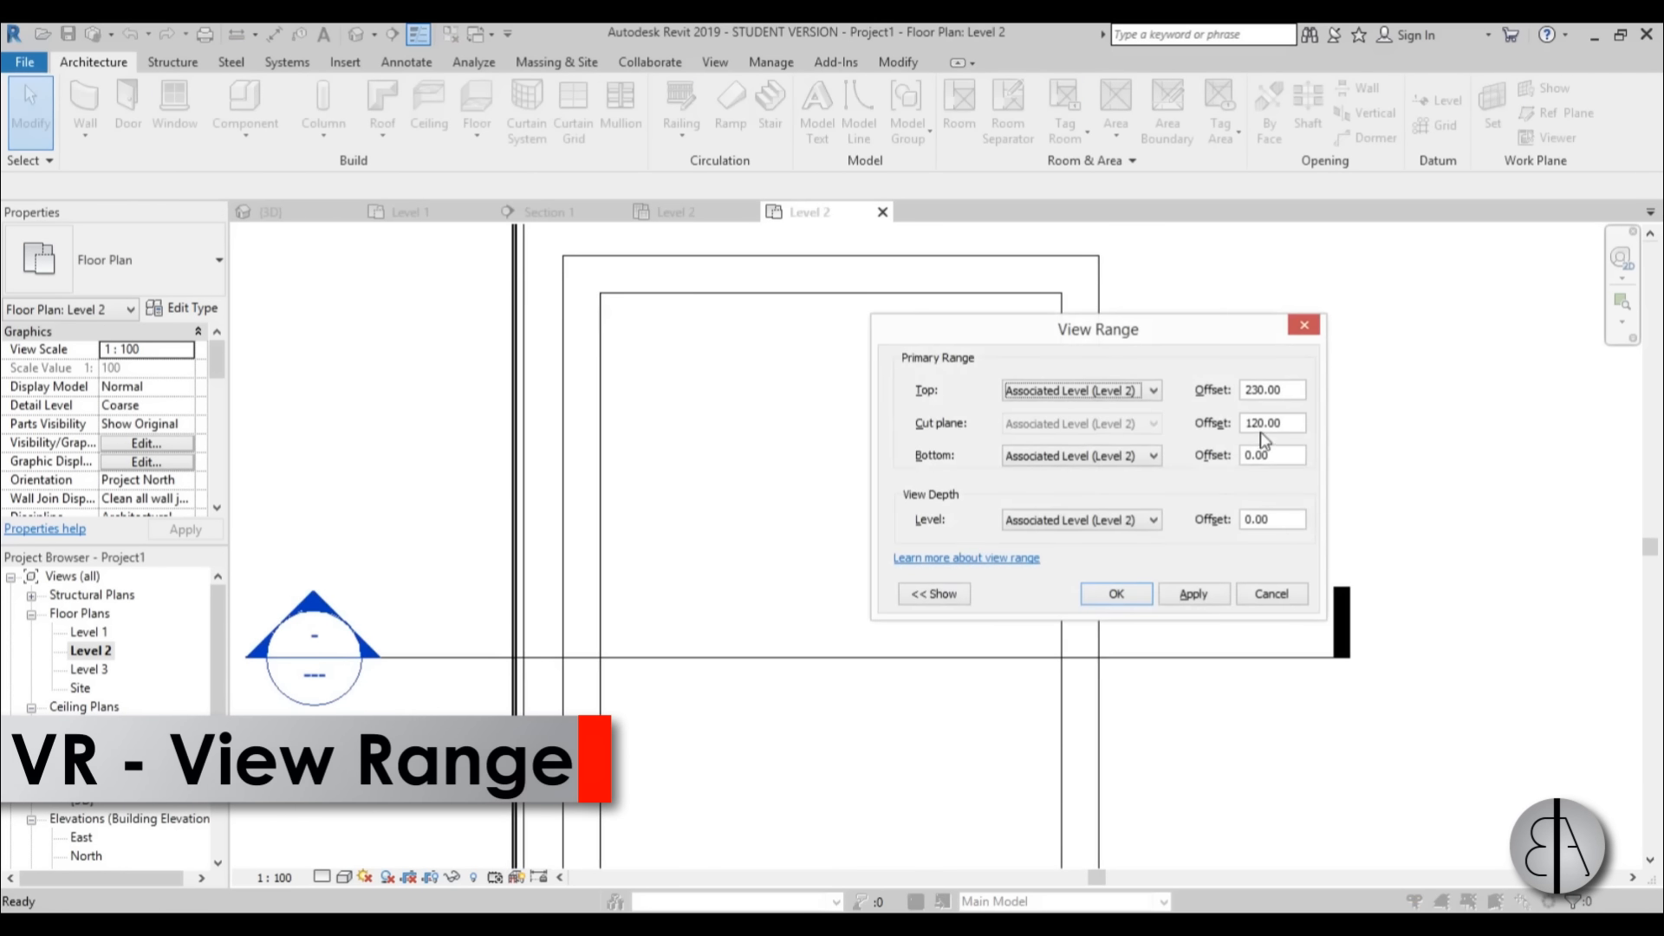
{"action": "type", "text": "400"}
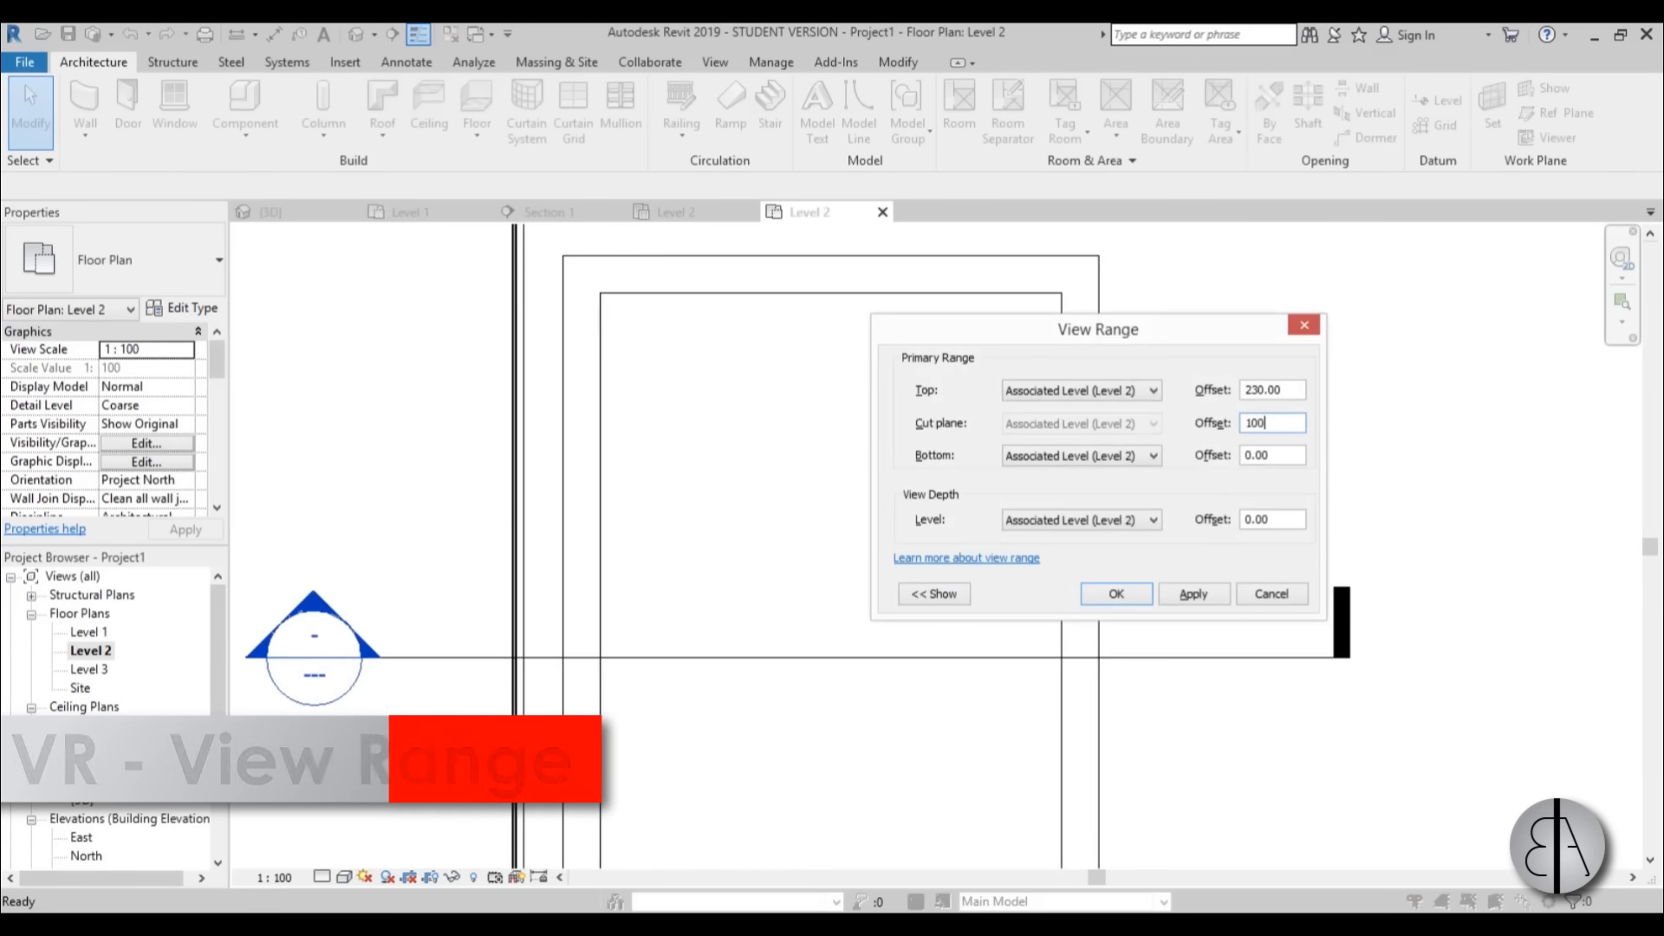
{"action": "key", "text": "Return"}
{"action": "key", "text": "v"}
{"action": "key", "text": "r"}
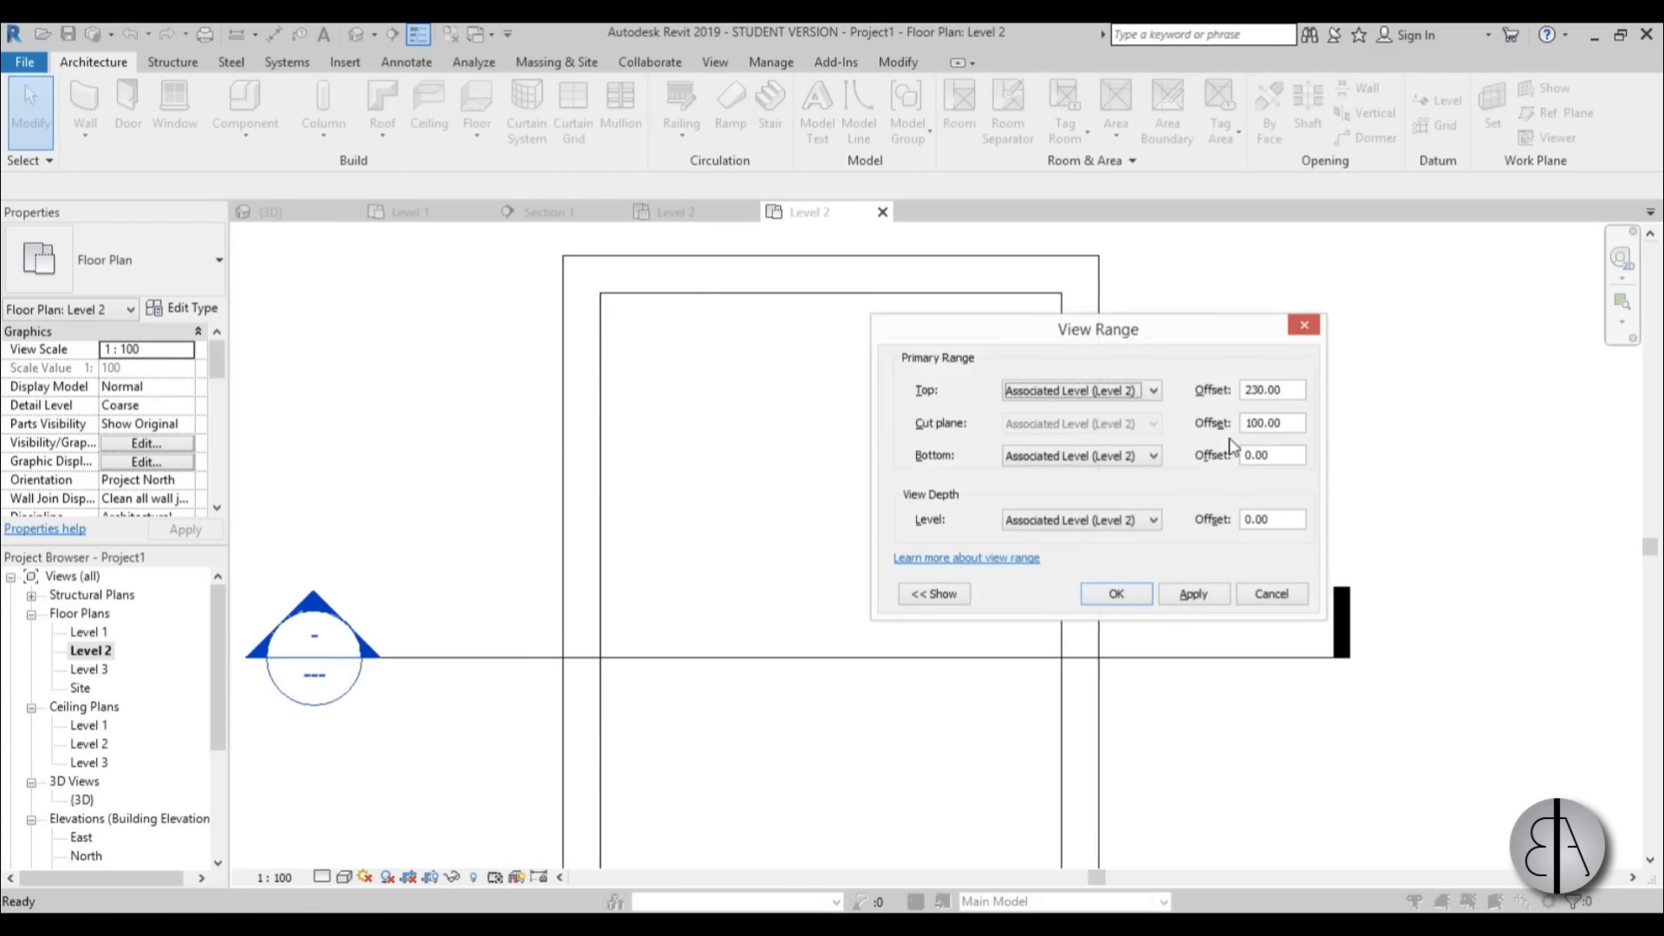
{"action": "left_click", "coordinate": [1116, 596]}
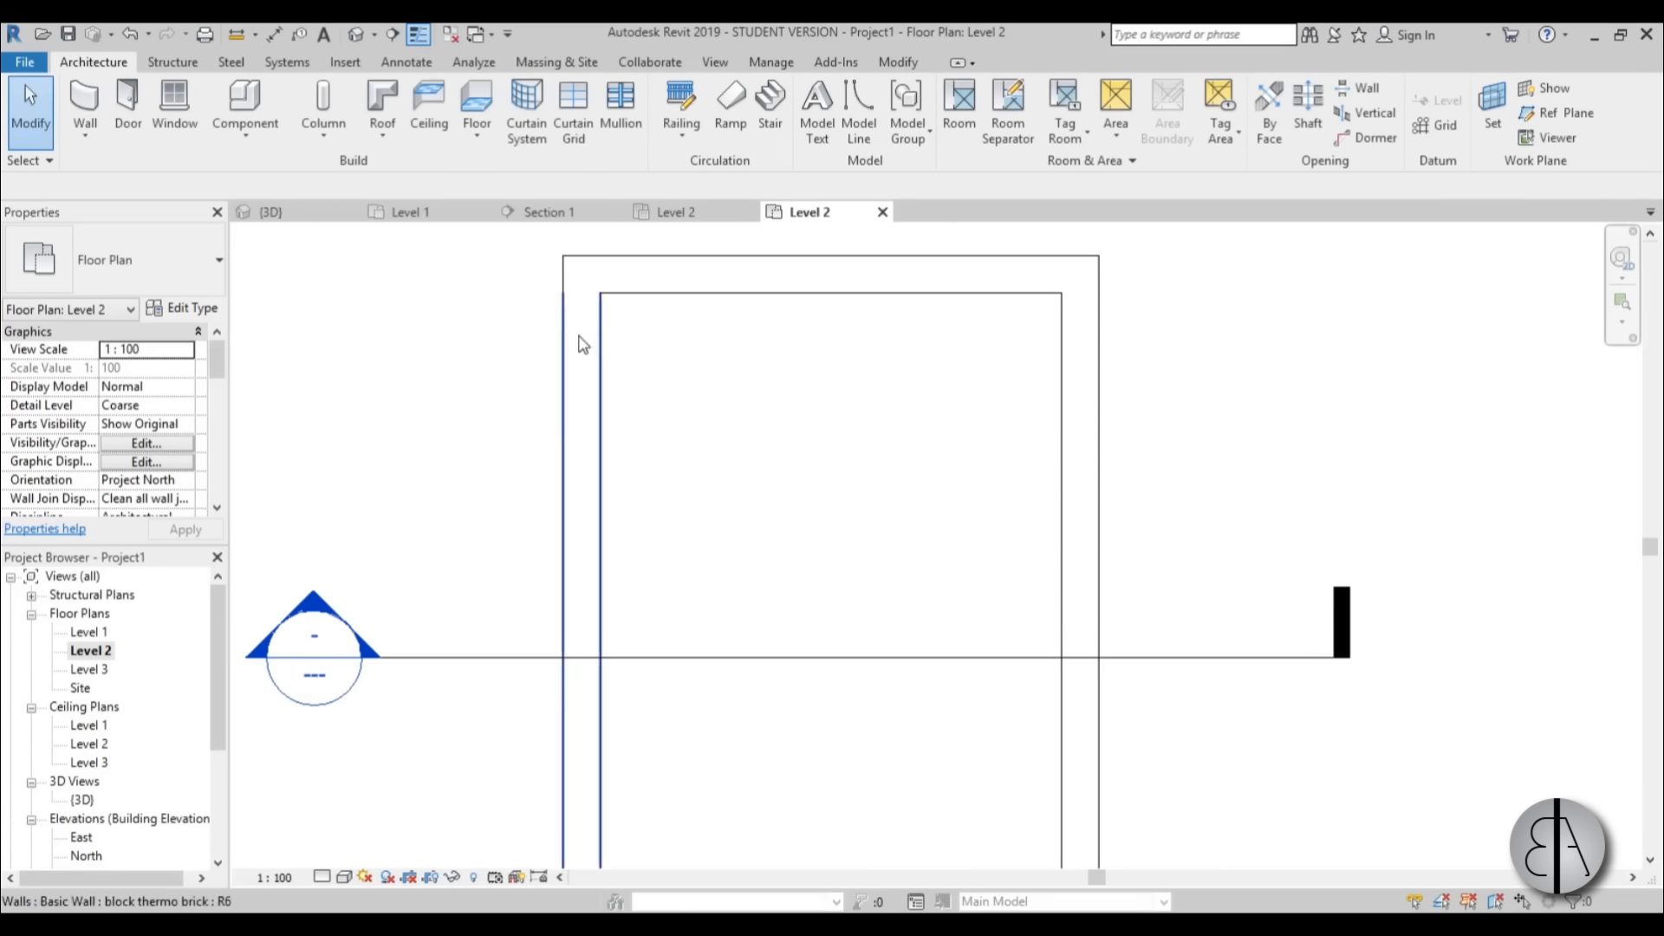
Set the Level 2 floor plan's detail level to Fine so the wall layers are drawn.
{"action": "left_click", "coordinate": [322, 877]}
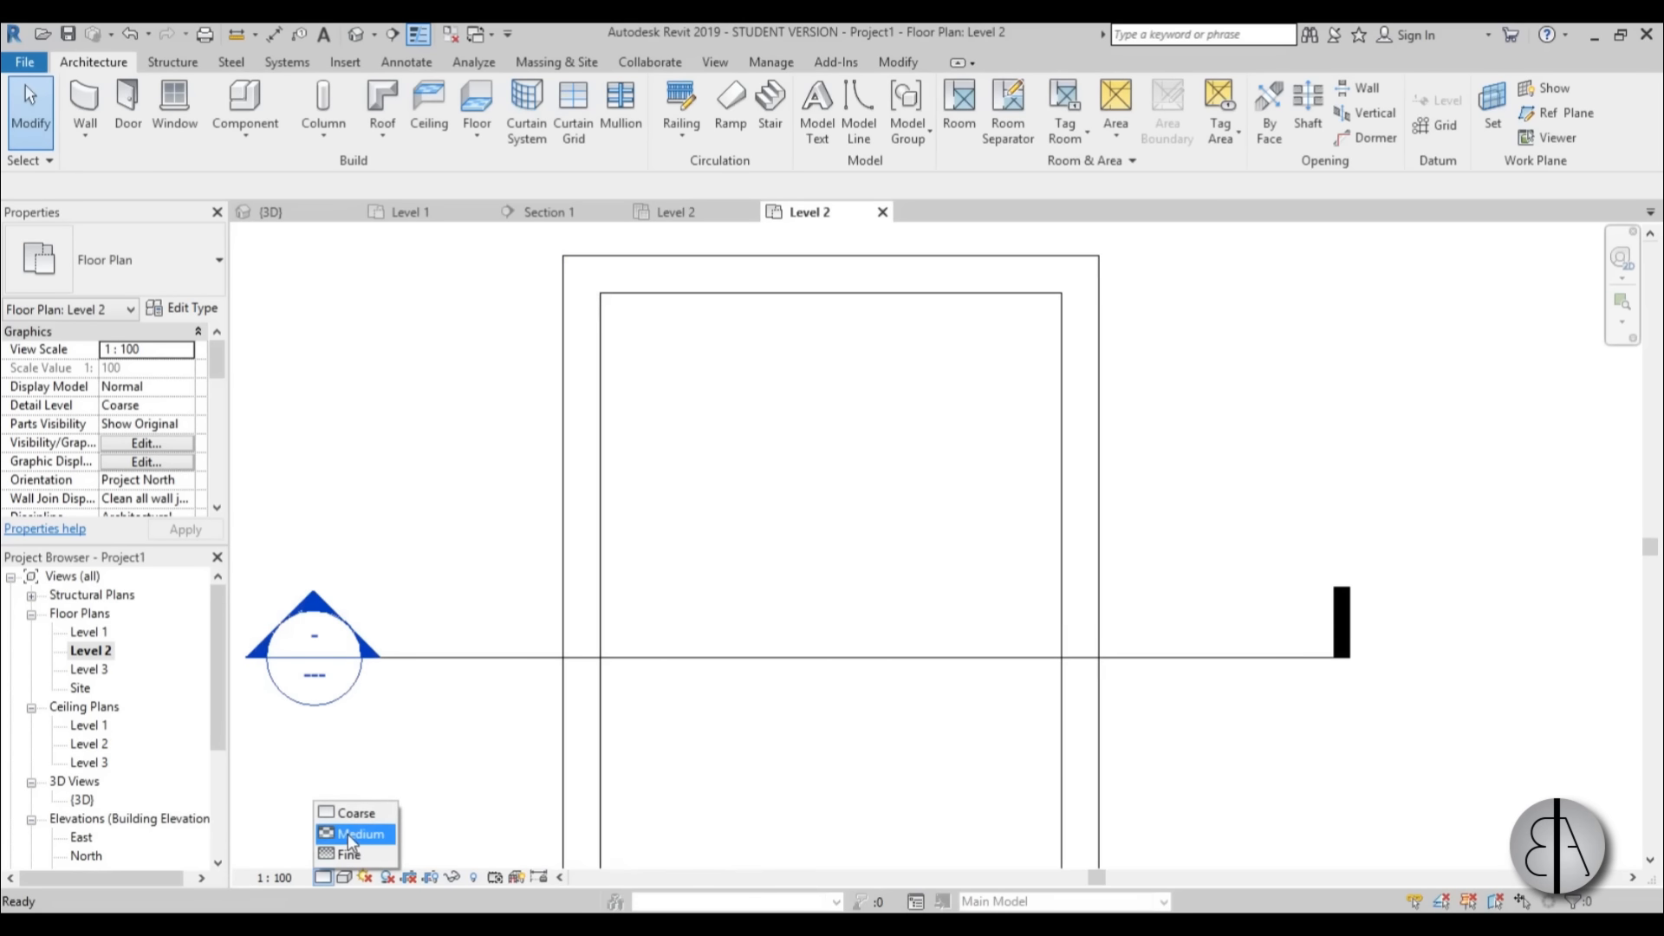
{"action": "left_click", "coordinate": [357, 851]}
{"action": "scroll", "coordinate": [587, 312], "scroll_direction": "up", "scroll_amount": 3}
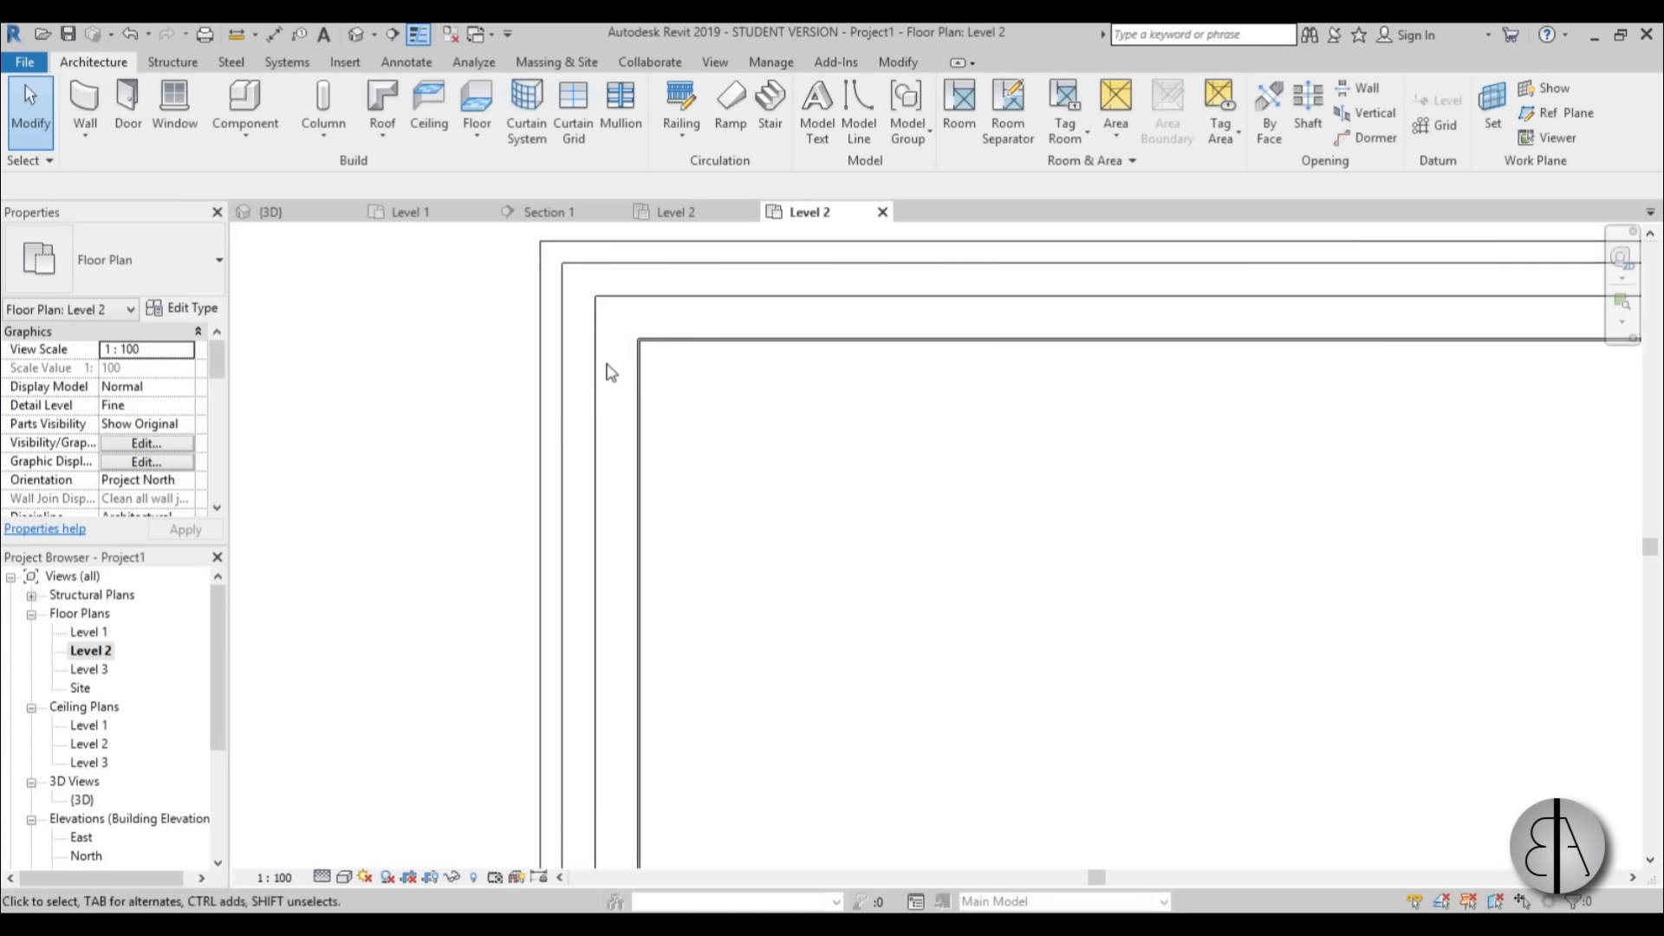
Edit the Level 2 floor's boundary, moving its north and west lines inward to the outer face of the walls' inner block layer.
{"action": "scroll", "coordinate": [822, 509], "scroll_direction": "down", "scroll_amount": 1}
{"action": "middle_click_drag", "start_coordinate": [681, 453], "coordinate": [644, 489]}
{"action": "scroll", "coordinate": [644, 490], "scroll_direction": "down", "scroll_amount": 2}
{"action": "scroll", "coordinate": [668, 579], "scroll_direction": "down", "scroll_amount": 2}
{"action": "middle_click_drag", "start_coordinate": [827, 702], "coordinate": [724, 573]}
{"action": "scroll", "coordinate": [793, 529], "scroll_direction": "down", "scroll_amount": 1}
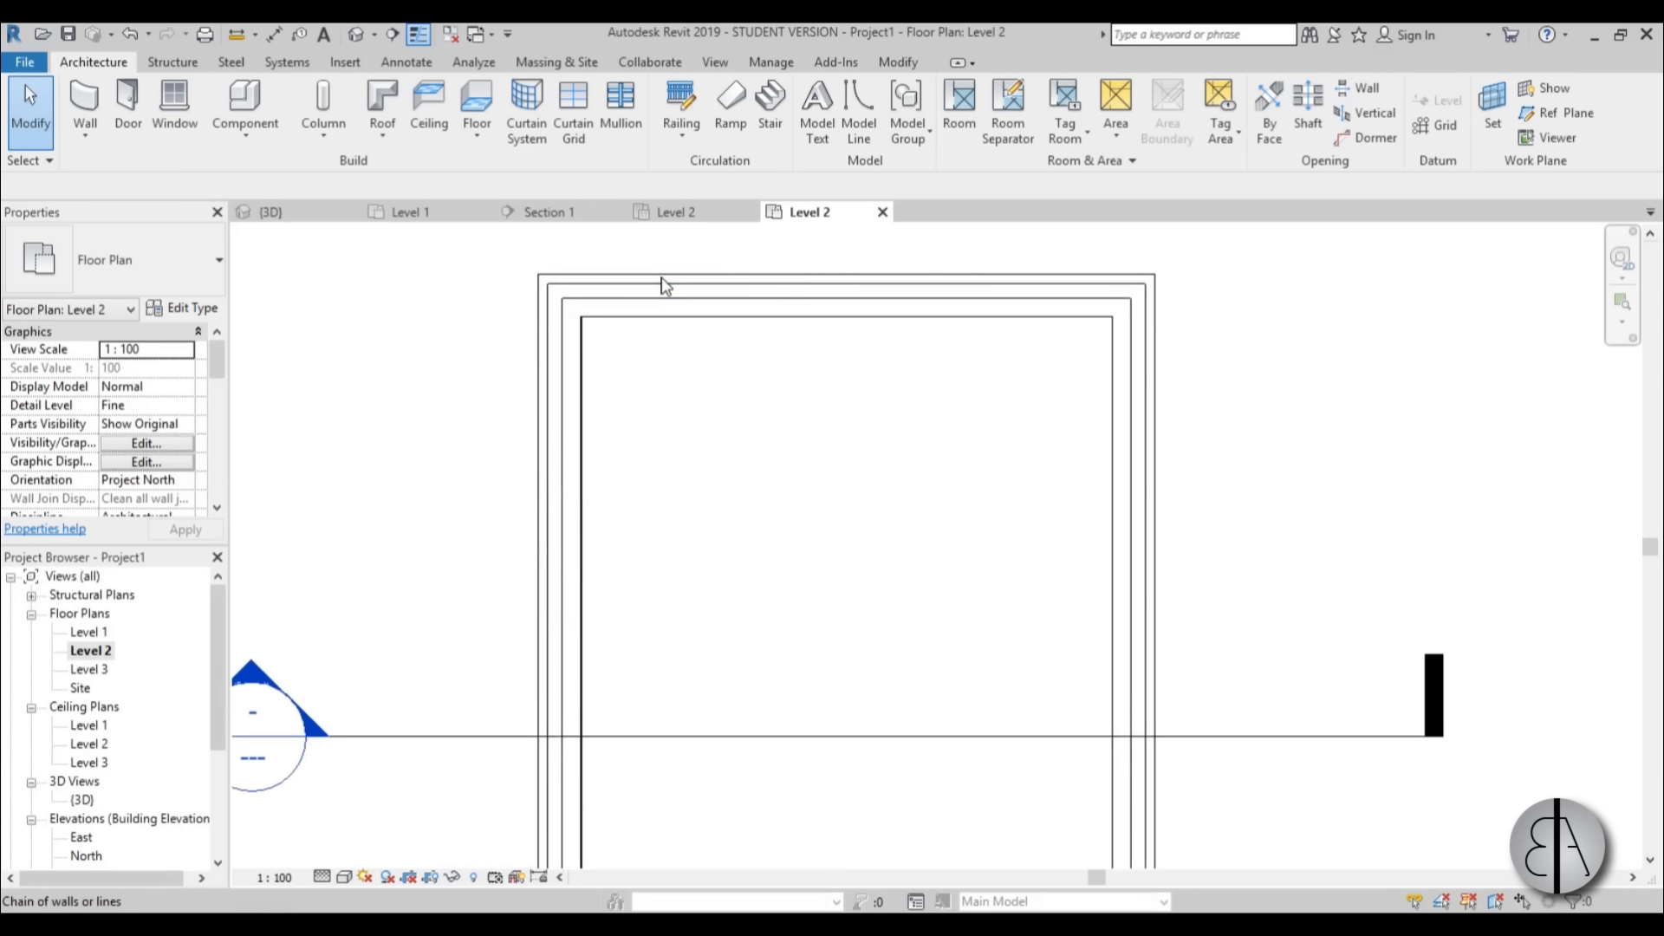
{"action": "key", "text": "Tab"}
{"action": "left_click", "coordinate": [662, 284]}
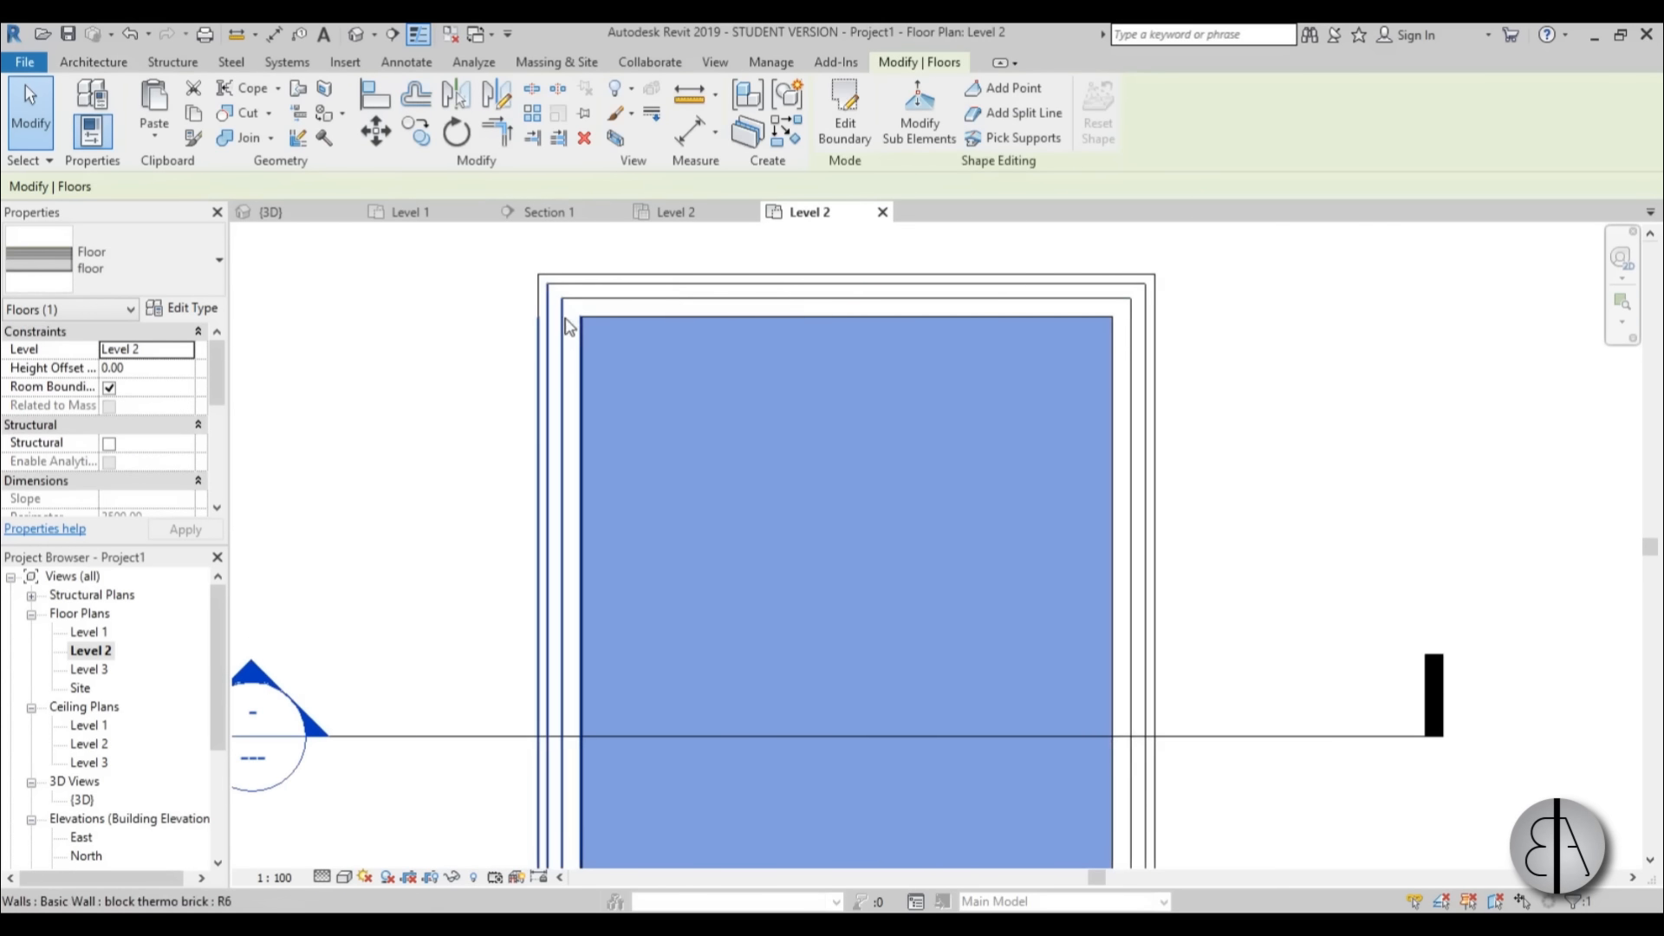
{"action": "left_click", "coordinate": [843, 112]}
{"action": "scroll", "coordinate": [566, 280], "scroll_direction": "up", "scroll_amount": 3}
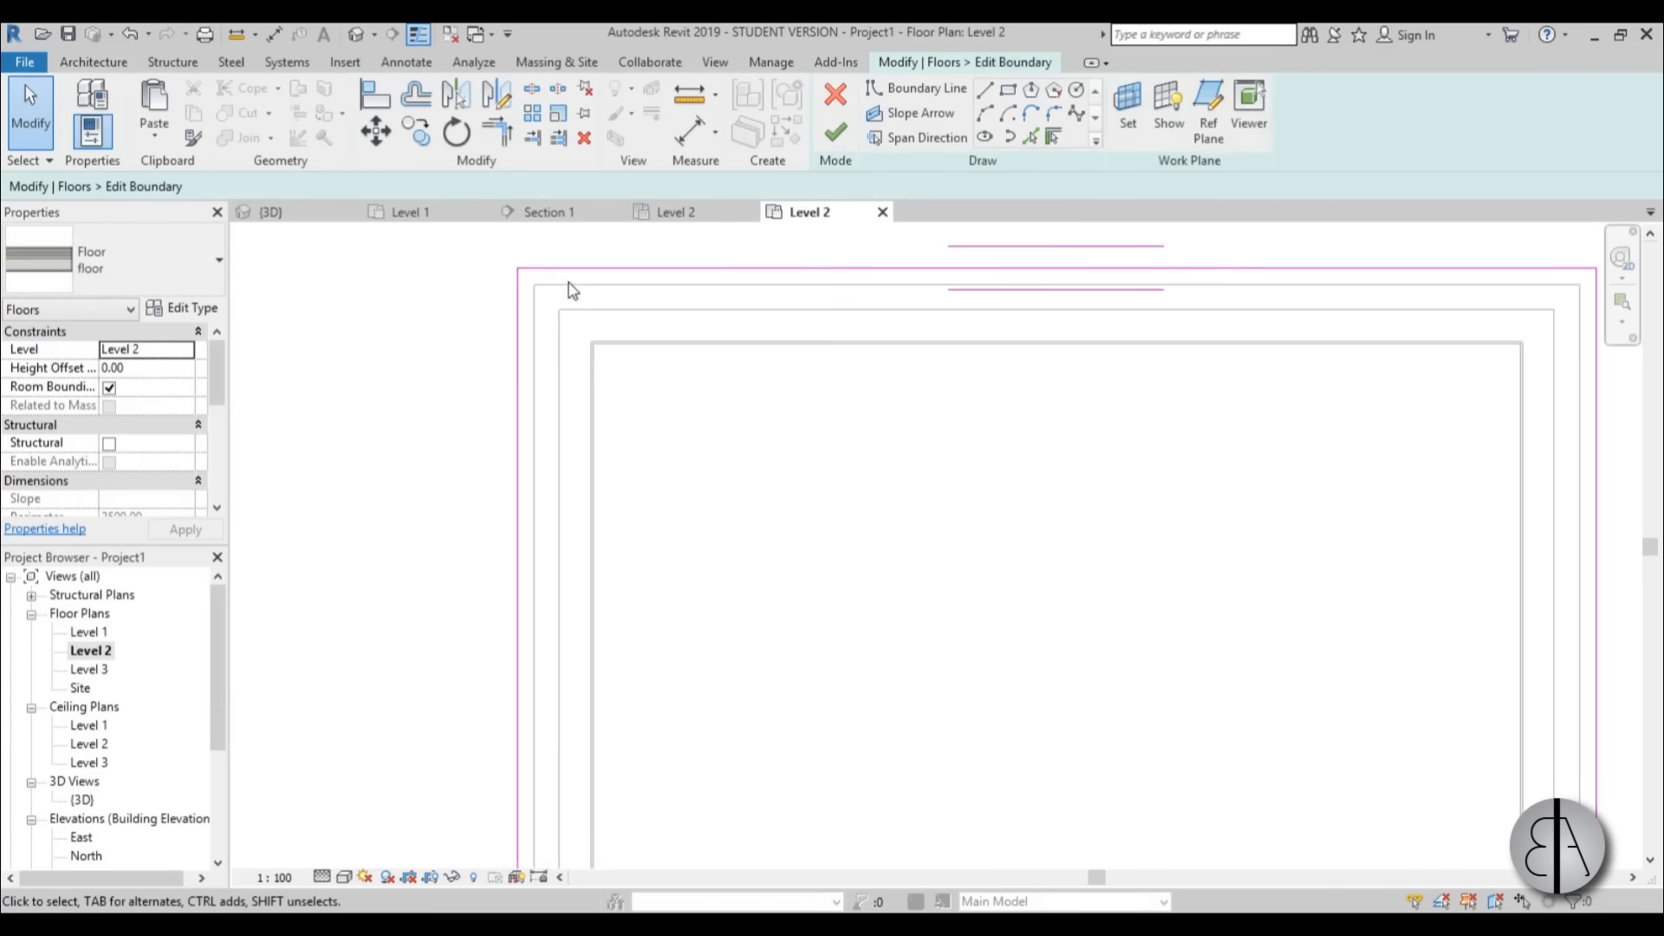
{"action": "left_click", "coordinate": [589, 313]}
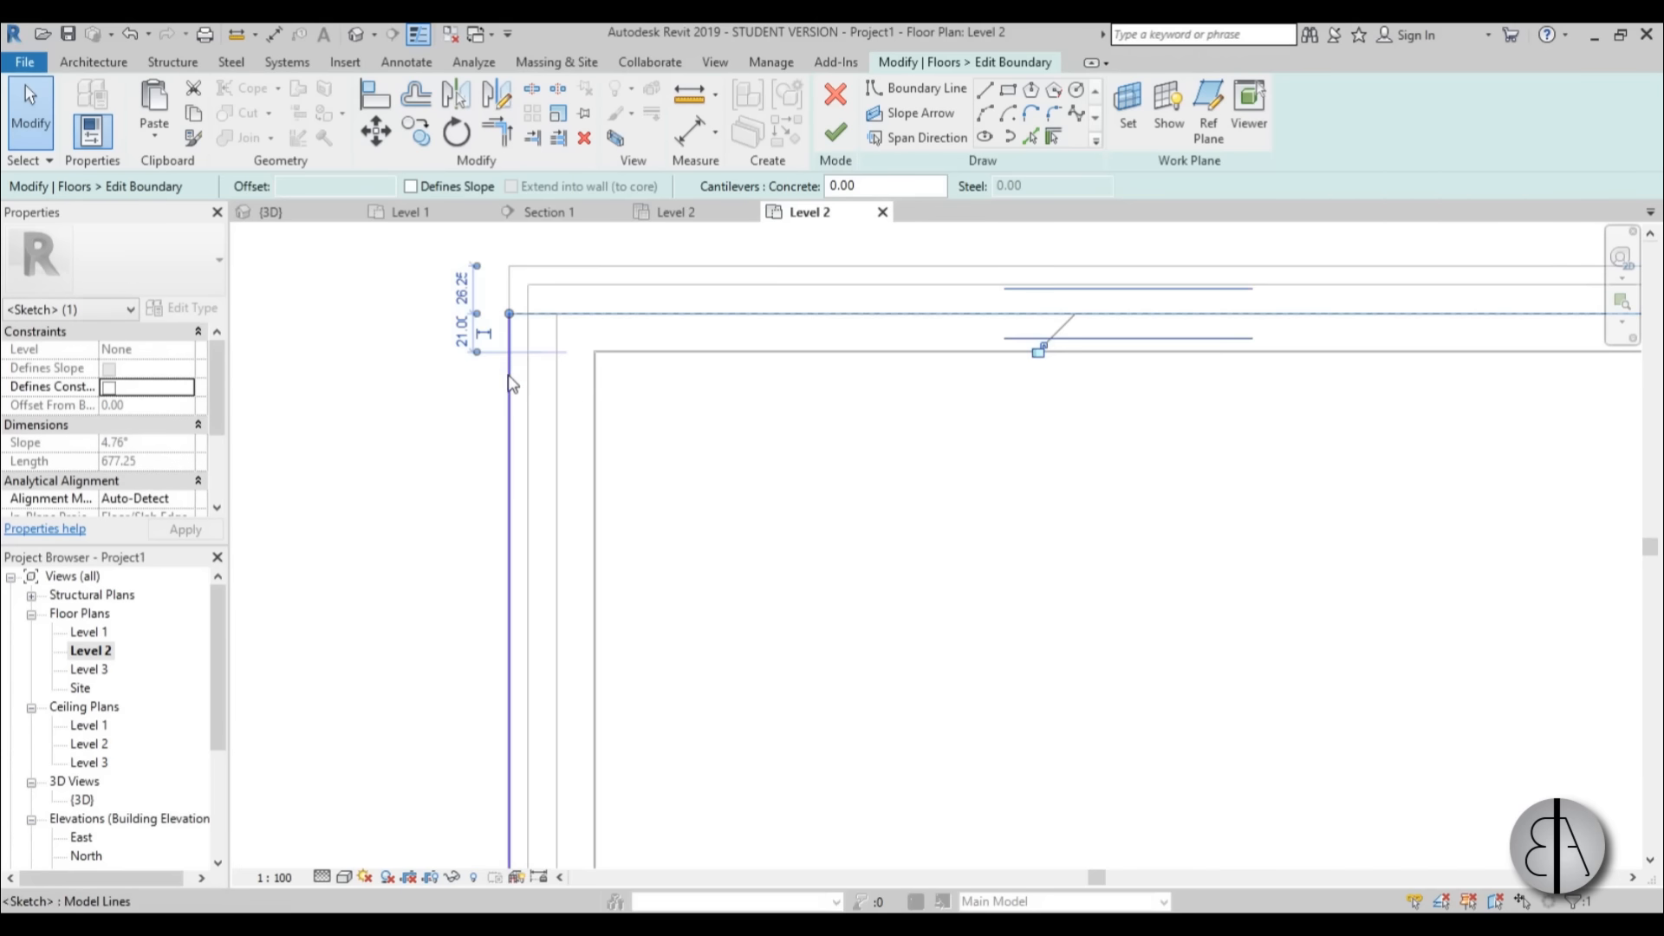
{"action": "left_click_drag", "start_coordinate": [508, 378], "coordinate": [557, 375]}
{"action": "scroll", "coordinate": [555, 333], "scroll_direction": "up", "scroll_amount": 3}
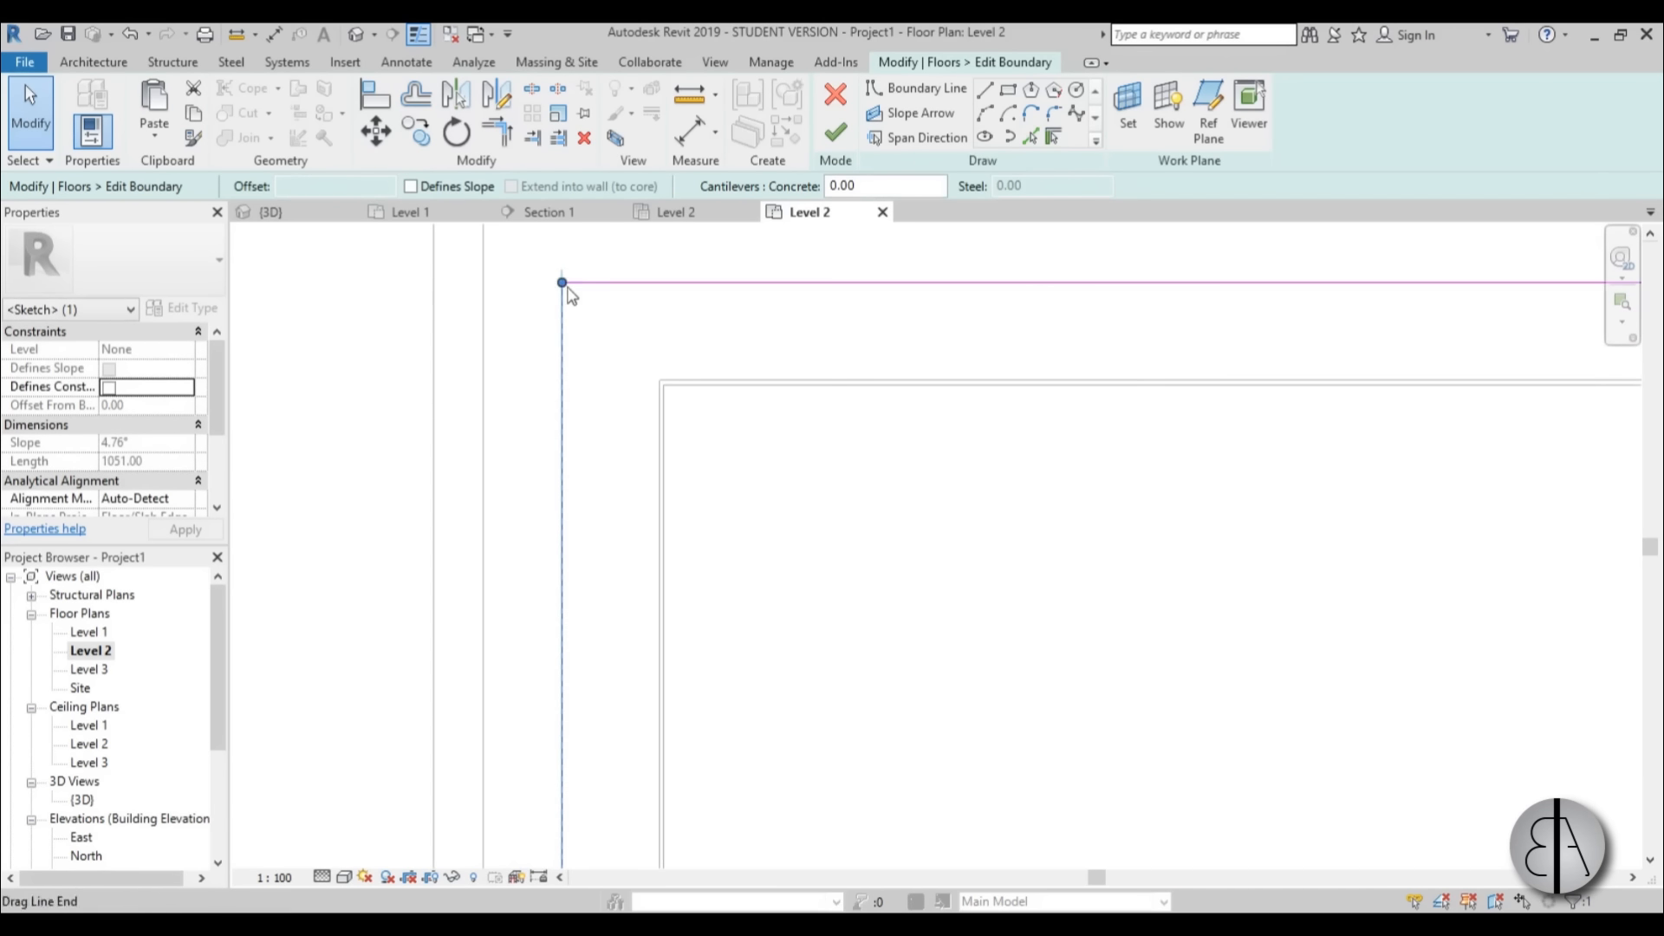
Move the floor's east and south boundary lines inward to the outer face of the block layer and finish the boundary edit.
{"action": "scroll", "coordinate": [537, 295], "scroll_direction": "down", "scroll_amount": 5}
{"action": "middle_click_drag", "start_coordinate": [1239, 339], "coordinate": [839, 346]}
{"action": "scroll", "coordinate": [838, 347], "scroll_direction": "up", "scroll_amount": 3}
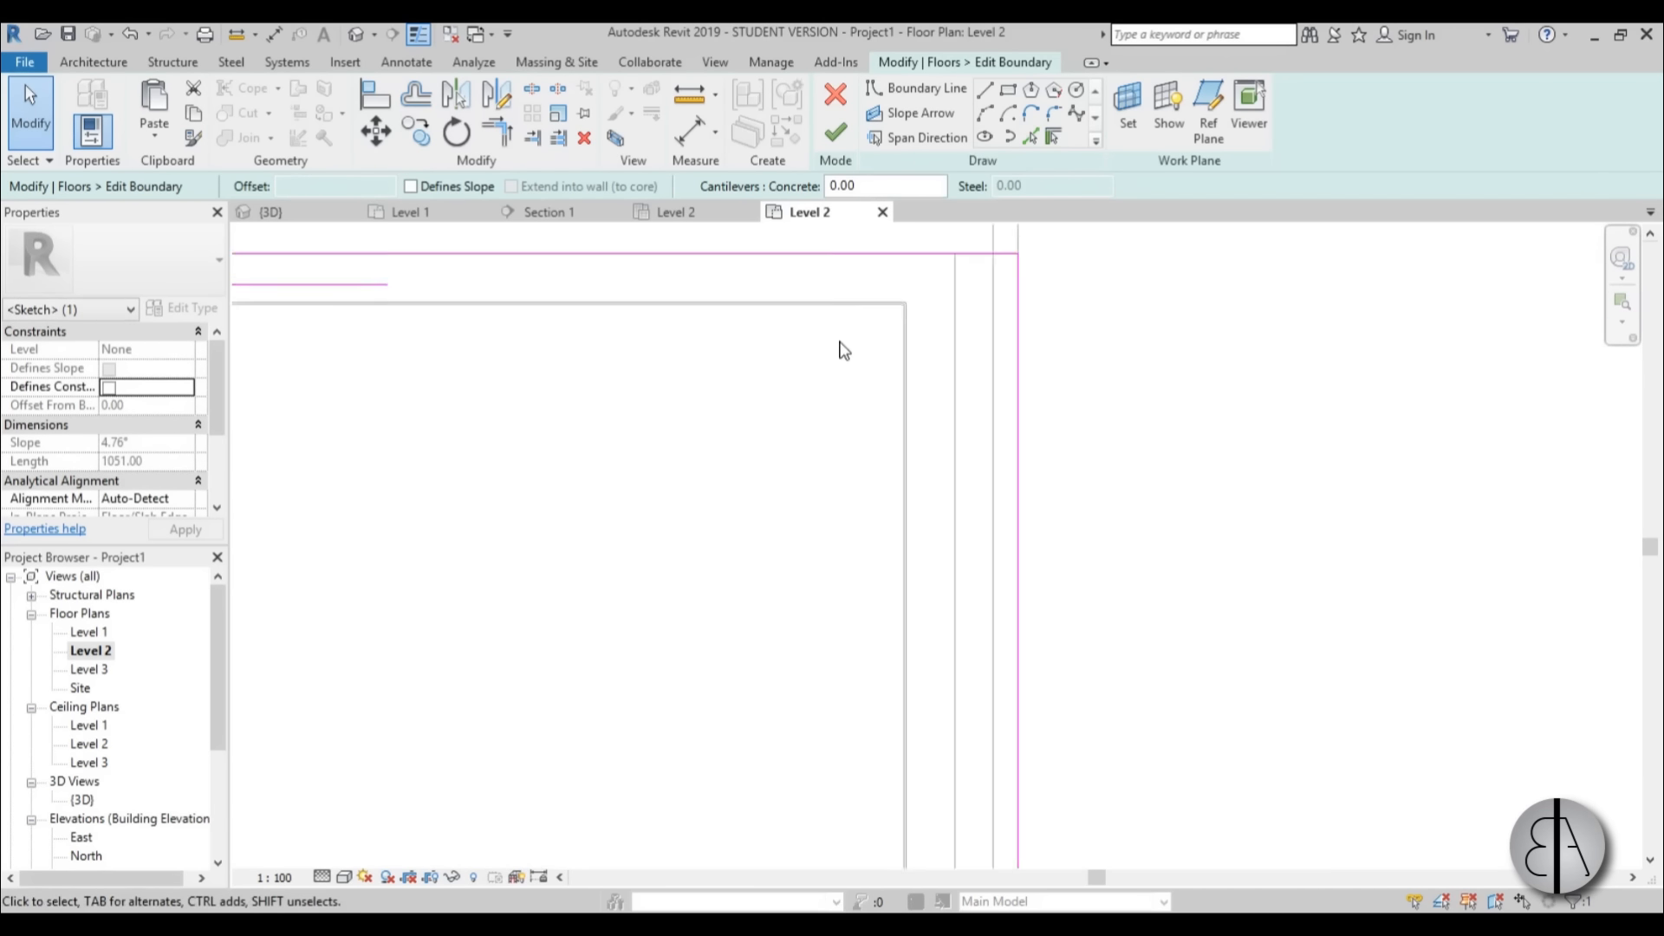
{"action": "left_click_drag", "start_coordinate": [1049, 346], "coordinate": [971, 345]}
{"action": "scroll", "coordinate": [962, 330], "scroll_direction": "down", "scroll_amount": 7}
{"action": "middle_click_drag", "start_coordinate": [735, 617], "coordinate": [870, 307]}
{"action": "scroll", "coordinate": [617, 851], "scroll_direction": "up", "scroll_amount": 1}
{"action": "middle_click_drag", "start_coordinate": [617, 853], "coordinate": [651, 546]}
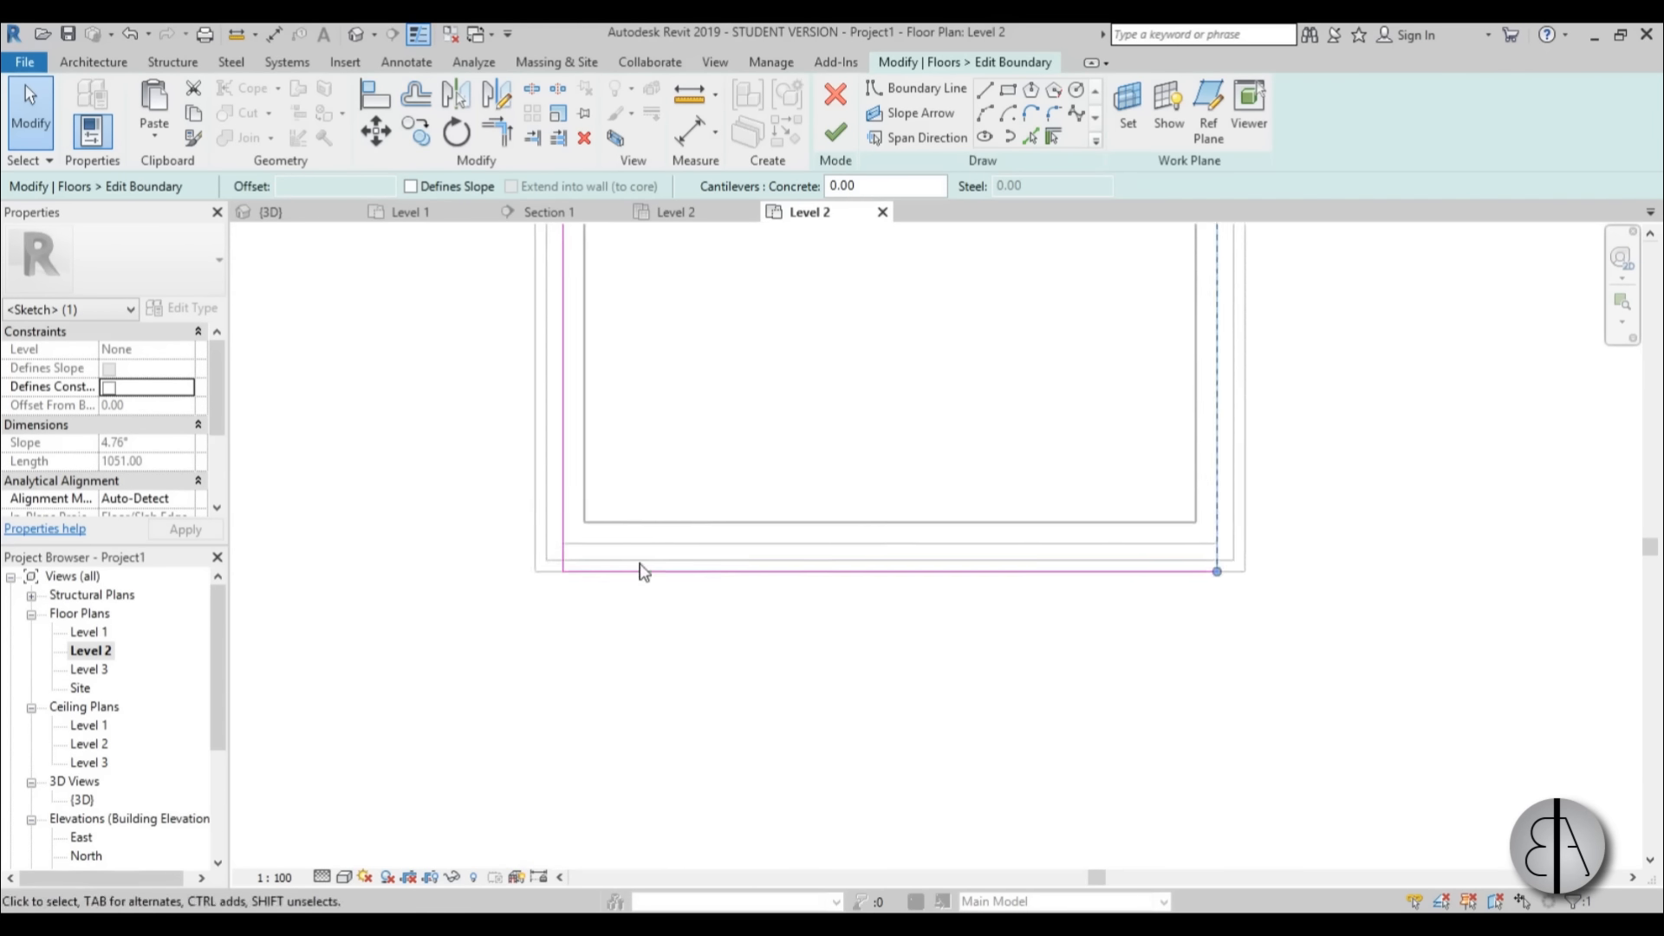
{"action": "scroll", "coordinate": [642, 571], "scroll_direction": "up", "scroll_amount": 3}
{"action": "left_click_drag", "start_coordinate": [621, 569], "coordinate": [628, 520]}
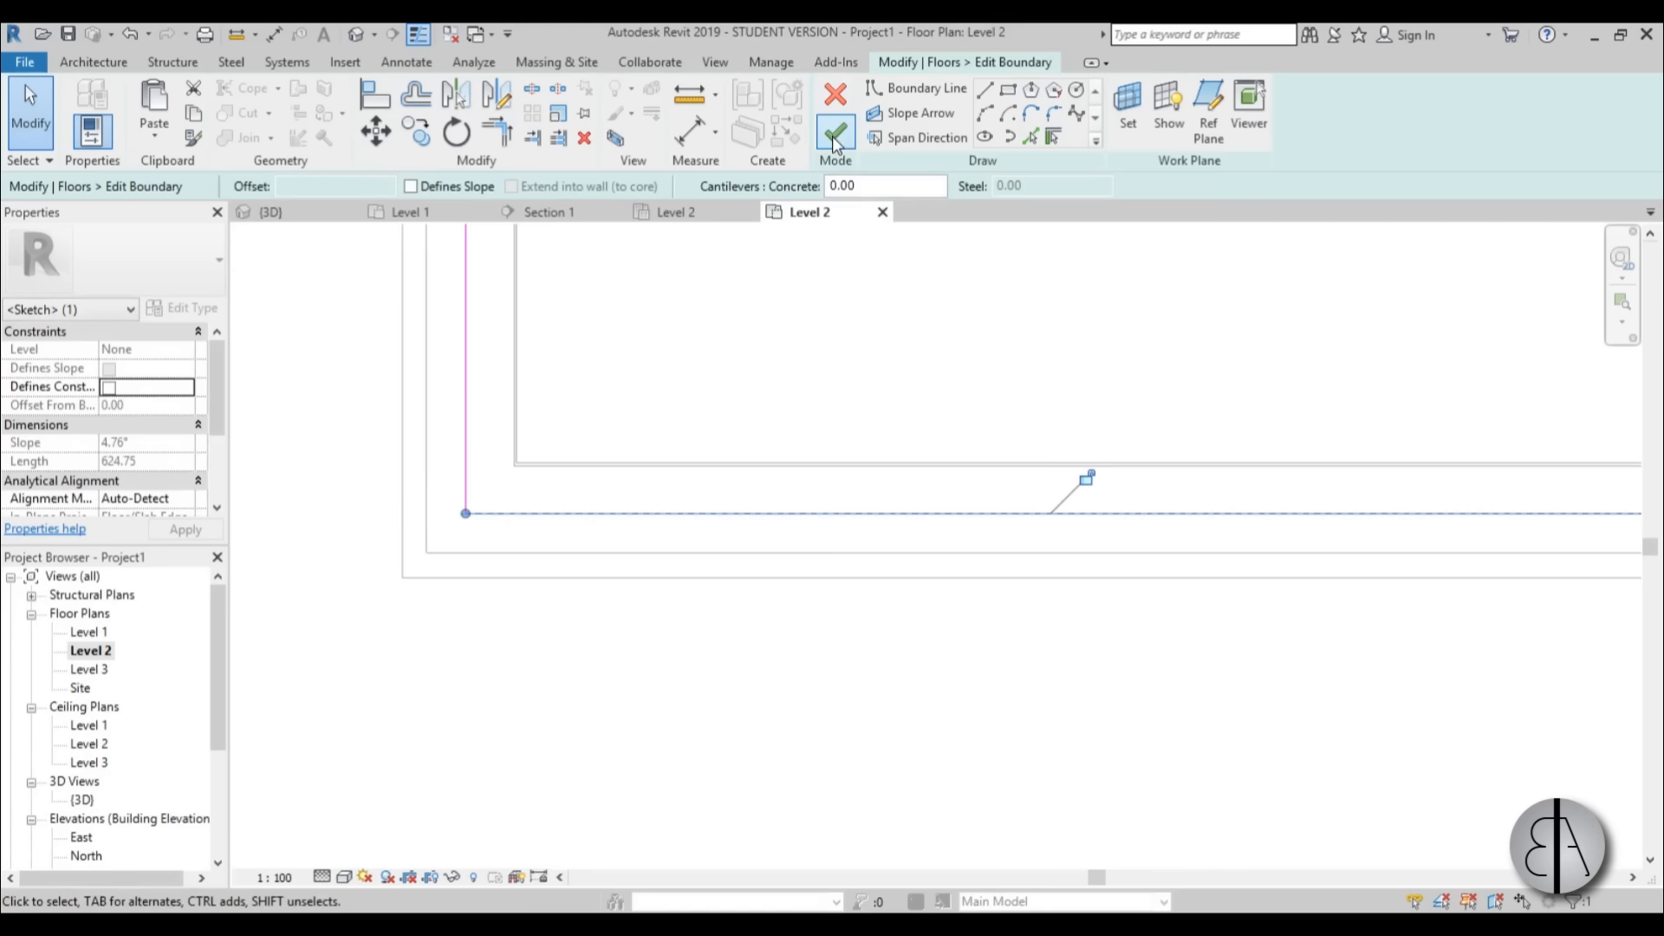
{"action": "left_click", "coordinate": [832, 137]}
Open Section 1 and examine where the floor's edited edge meets the wall layers.
{"action": "scroll", "coordinate": [772, 483], "scroll_direction": "down", "scroll_amount": 6}
{"action": "scroll", "coordinate": [806, 621], "scroll_direction": "up", "scroll_amount": 1}
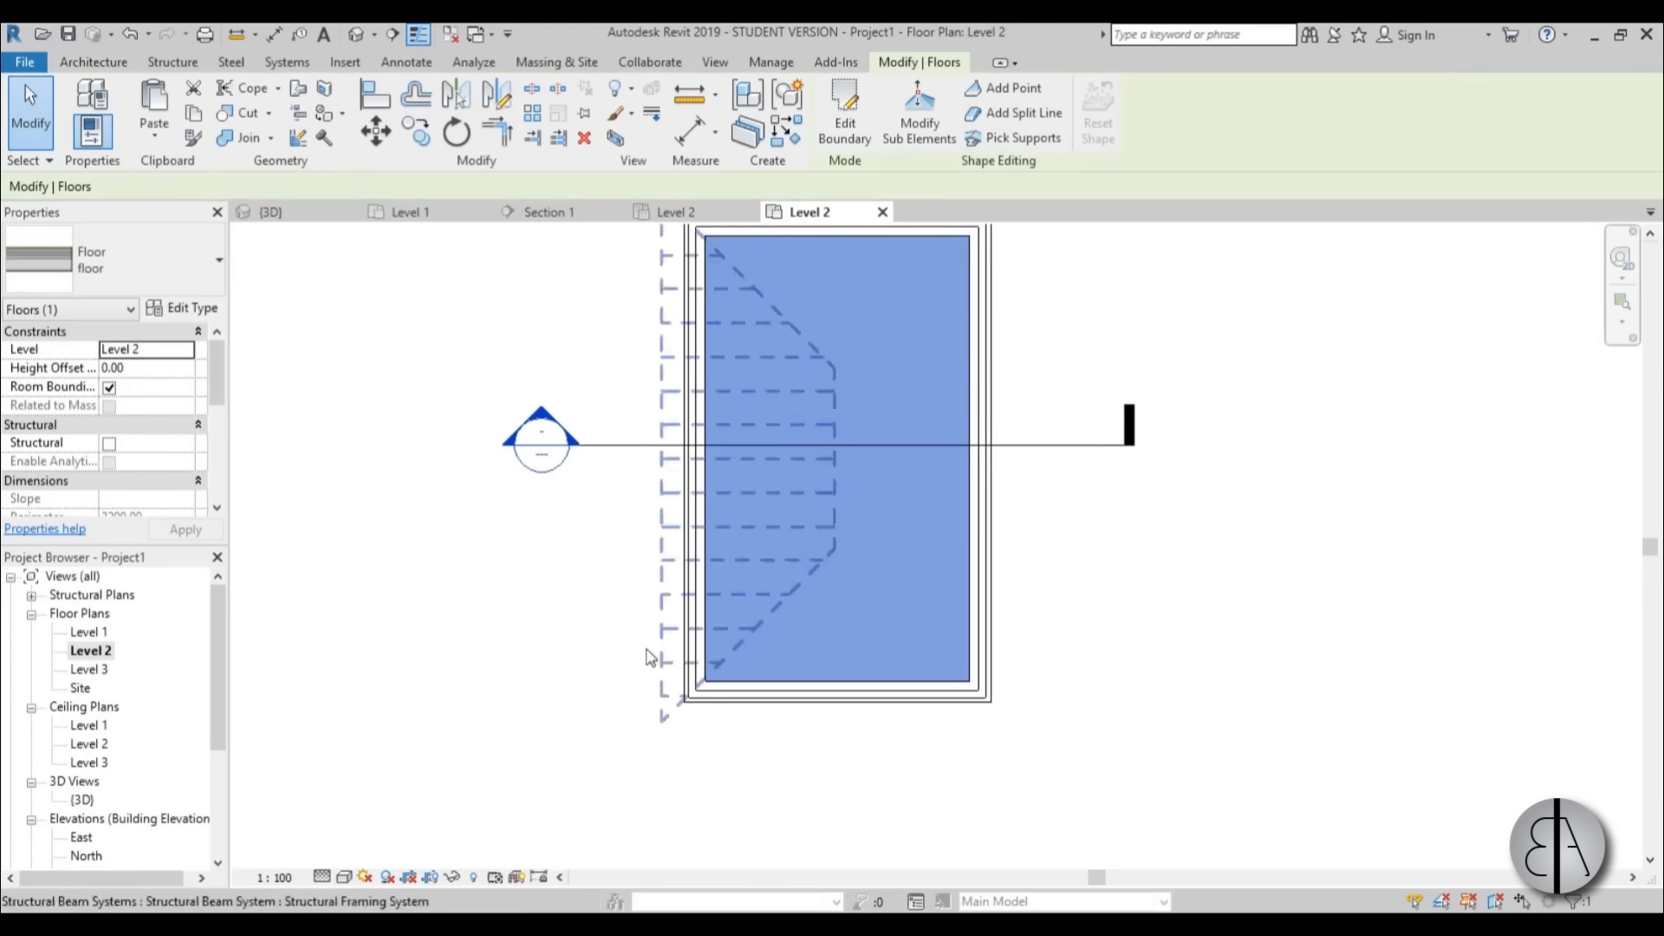
{"action": "double_click", "coordinate": [552, 425]}
{"action": "scroll", "coordinate": [655, 576], "scroll_direction": "up", "scroll_amount": 2}
{"action": "scroll", "coordinate": [661, 642], "scroll_direction": "down", "scroll_amount": 1}
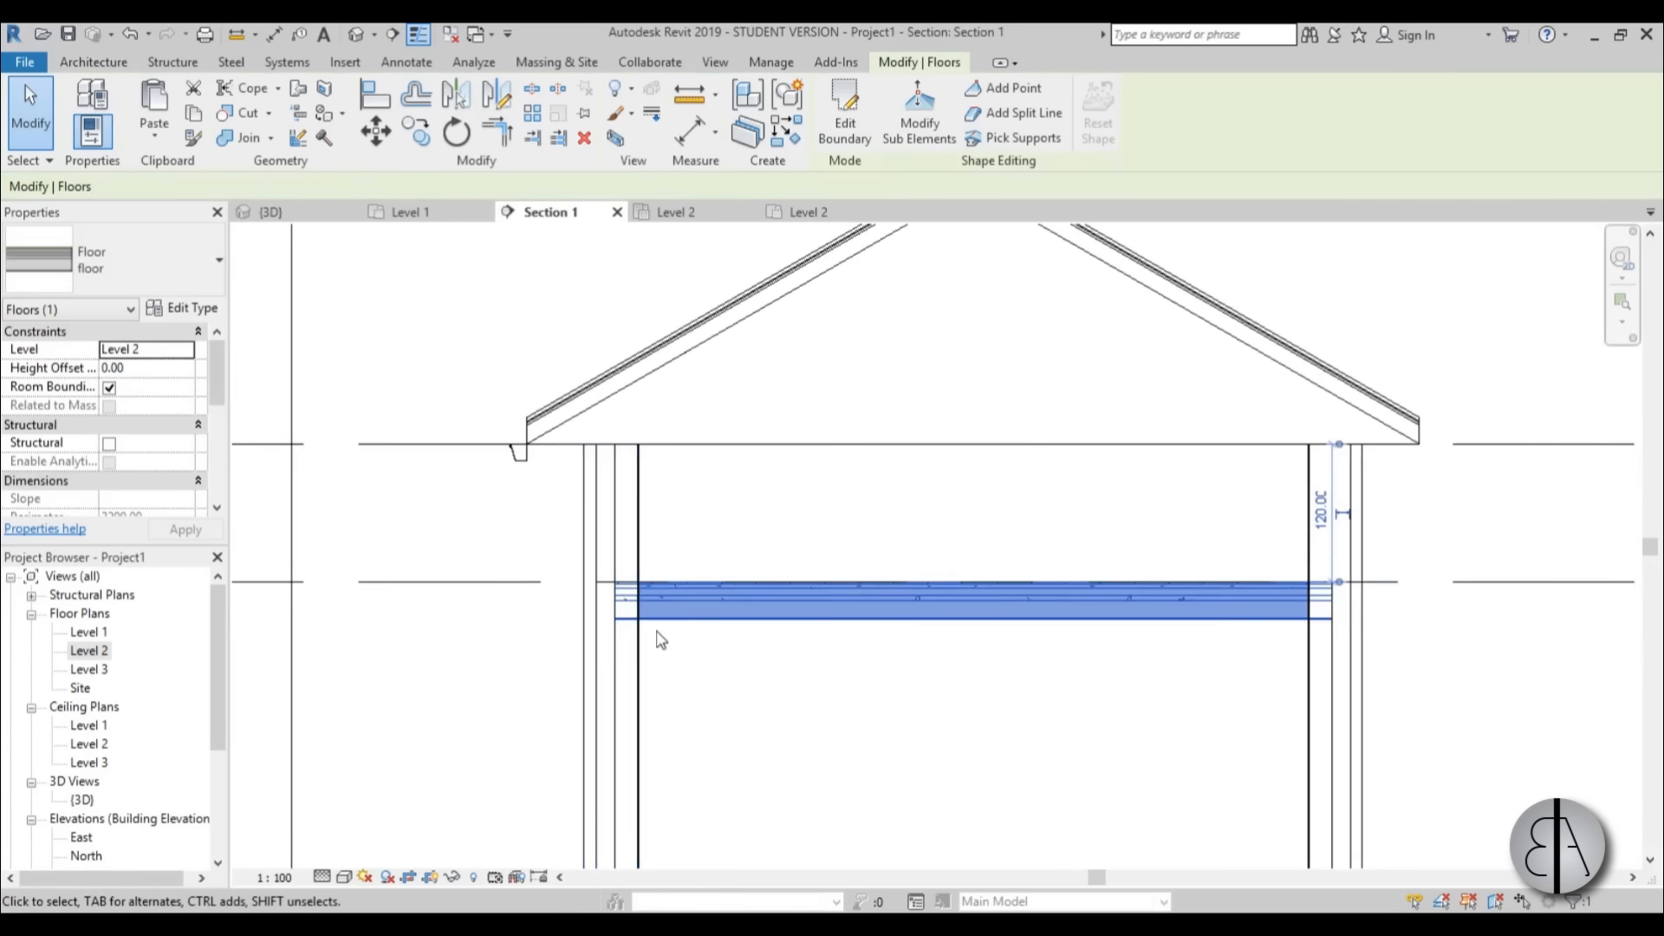
{"action": "left_click", "coordinate": [661, 641]}
{"action": "scroll", "coordinate": [674, 639], "scroll_direction": "up", "scroll_amount": 3}
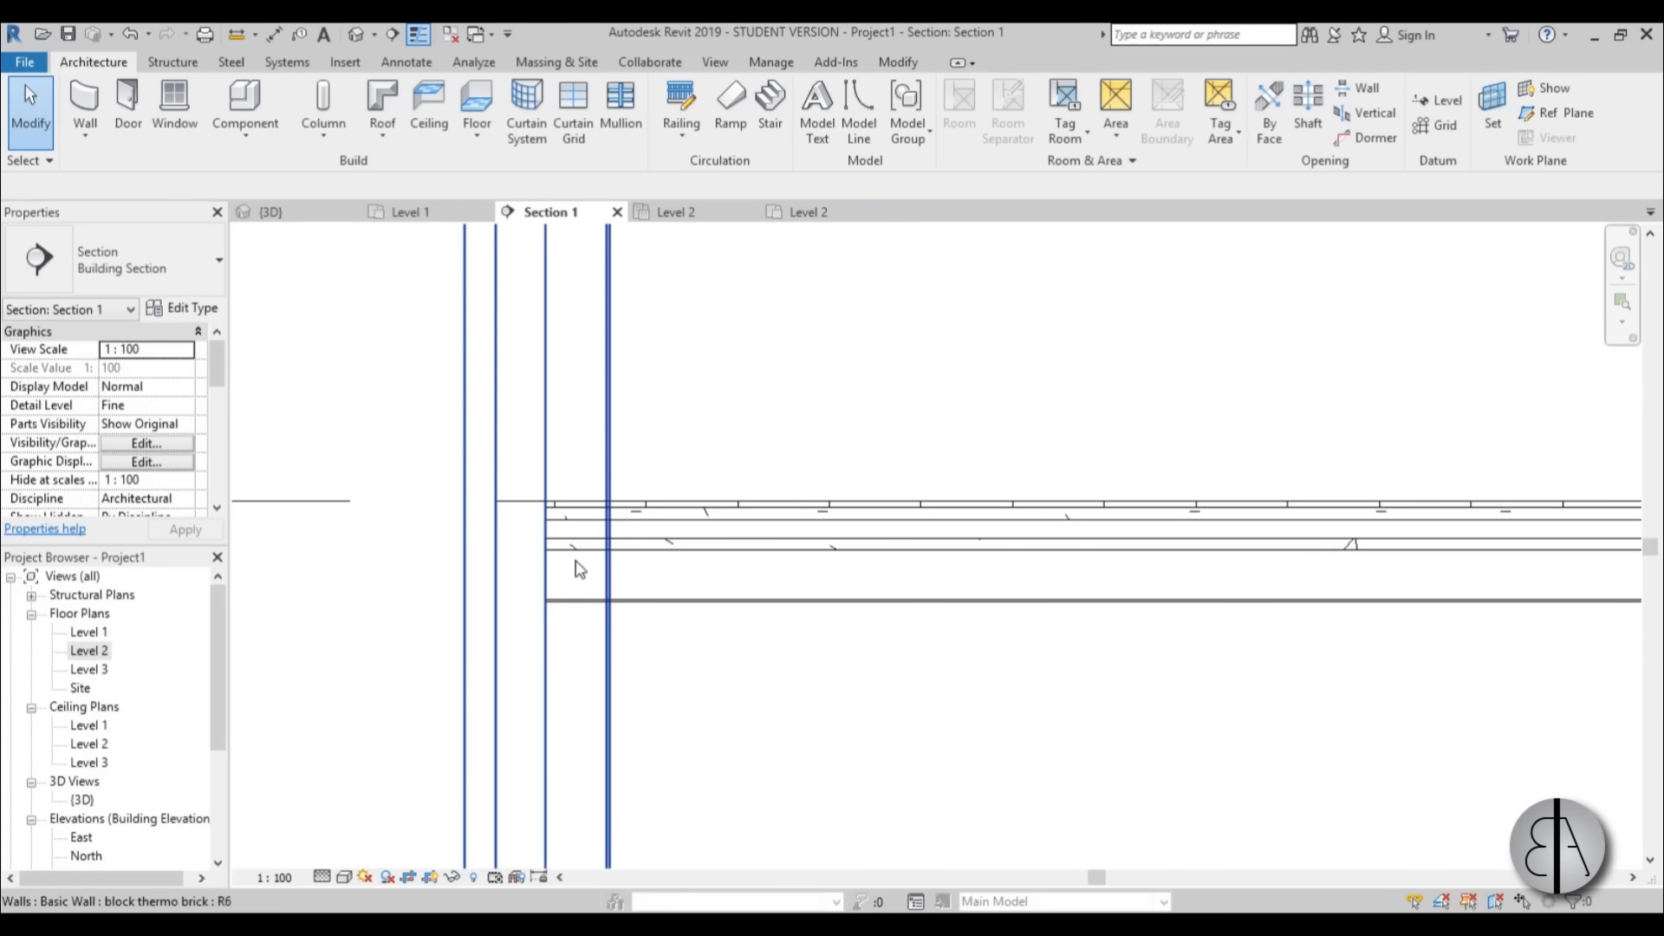
{"action": "scroll", "coordinate": [580, 570], "scroll_direction": "up", "scroll_amount": 3}
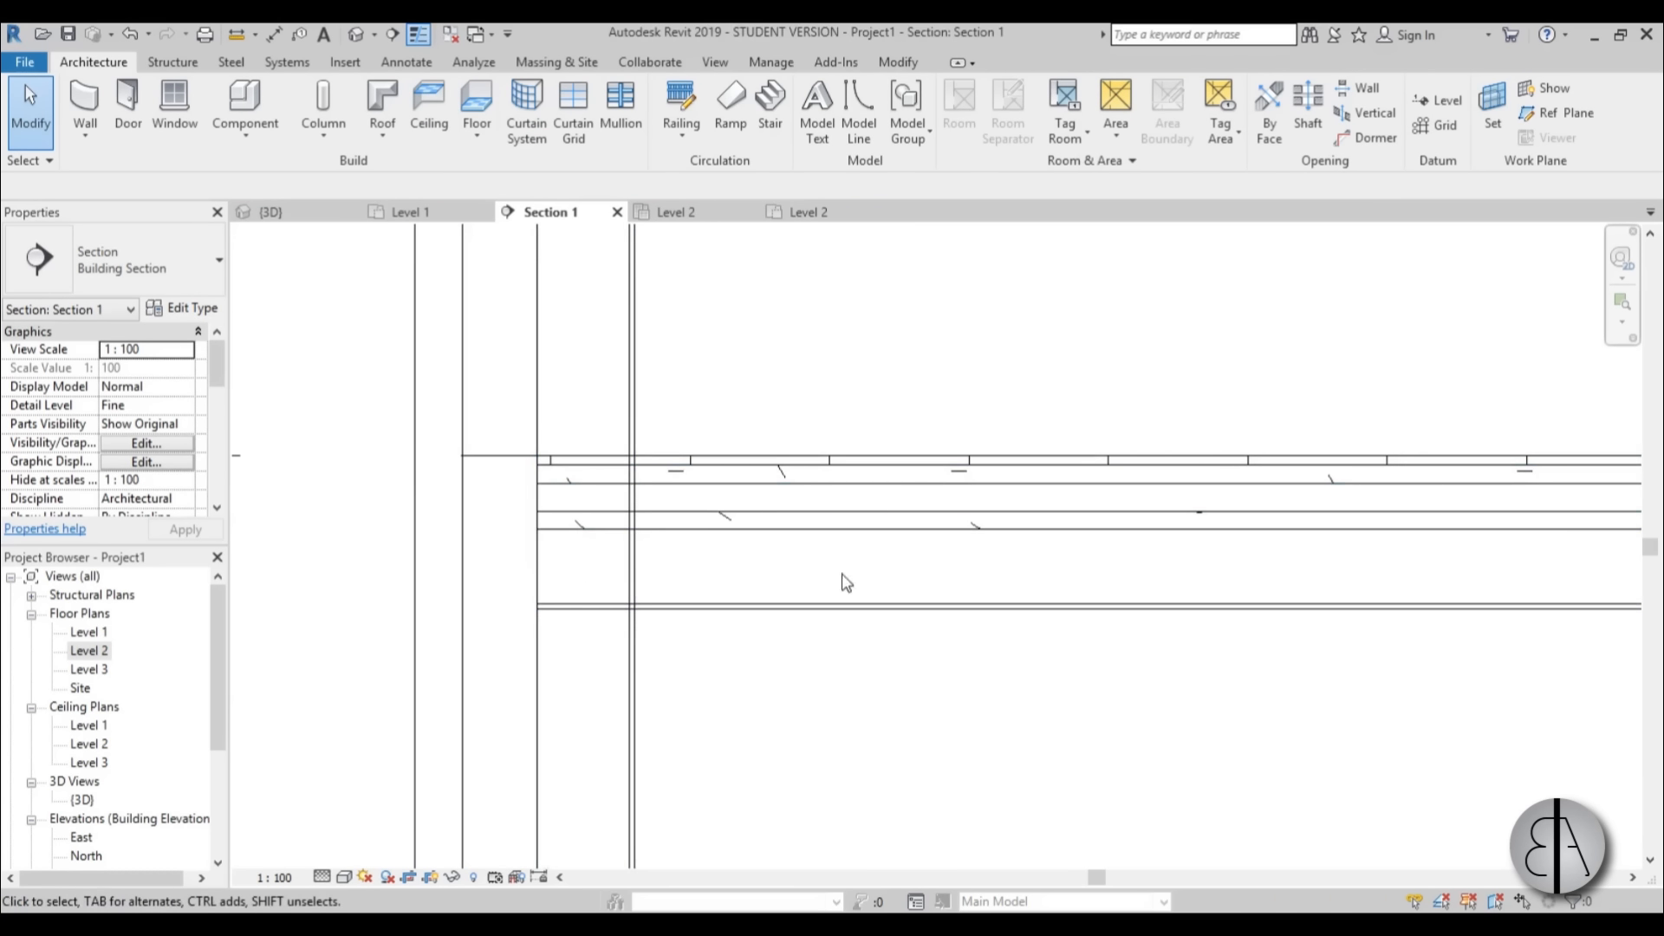
Examine the wall between the floor and the eave in the section, along with the building's levels.
{"action": "scroll", "coordinate": [612, 630], "scroll_direction": "down", "scroll_amount": 4}
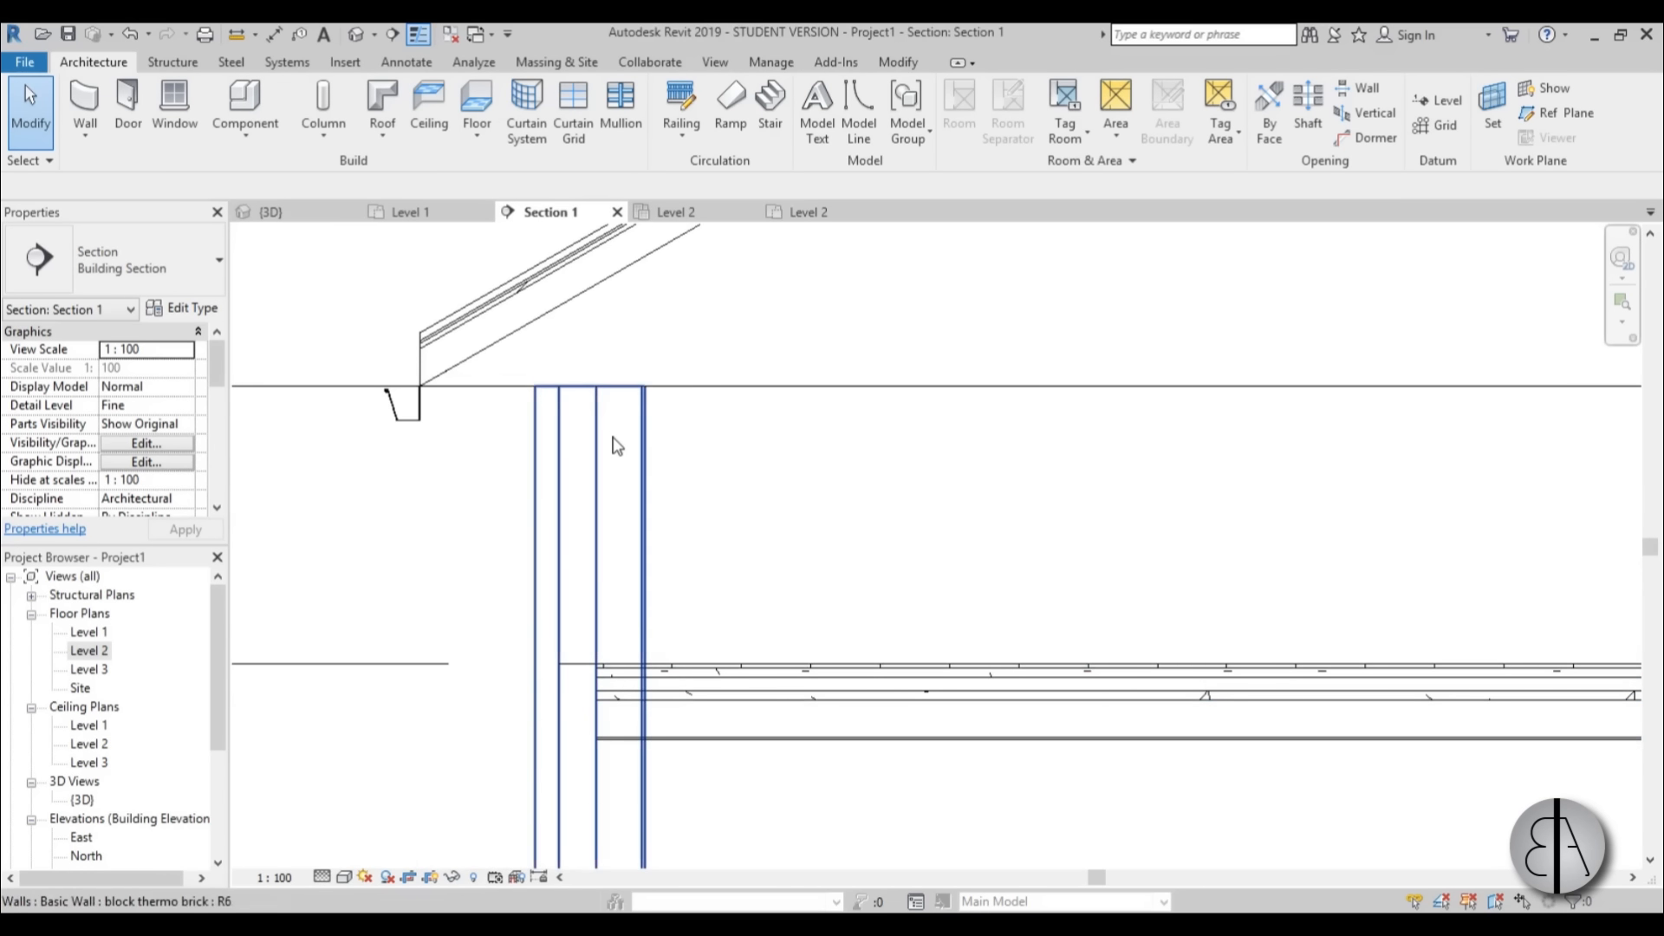
{"action": "scroll", "coordinate": [616, 445], "scroll_direction": "down", "scroll_amount": 2}
{"action": "middle_click_drag", "start_coordinate": [607, 578], "coordinate": [614, 403]}
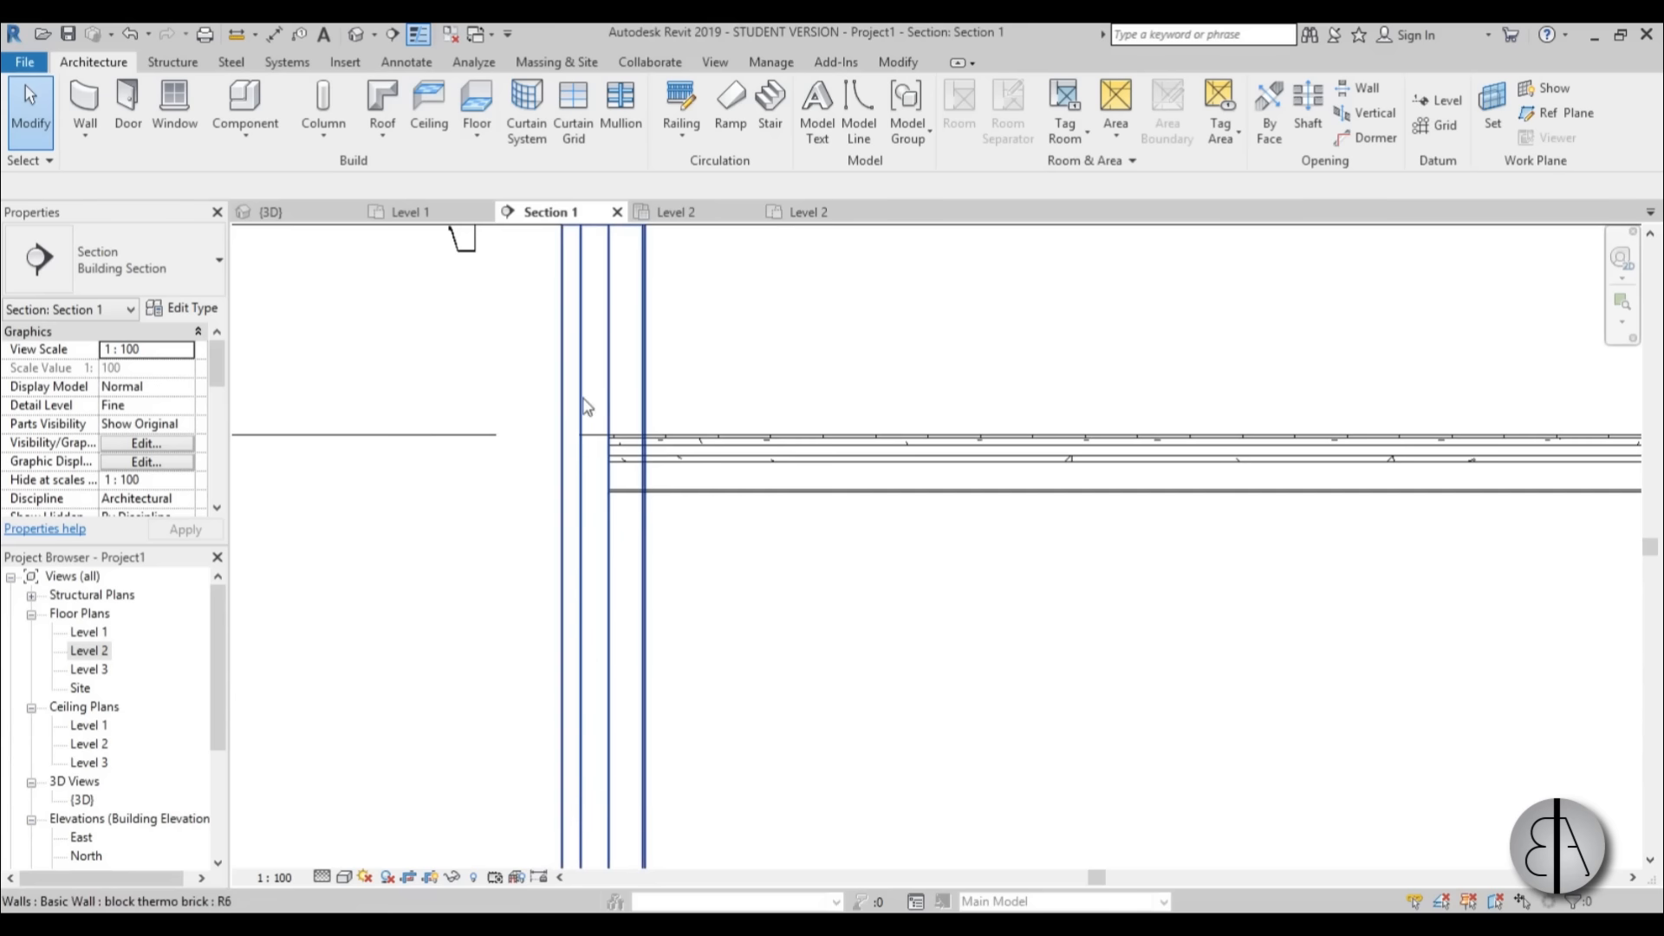
{"action": "scroll", "coordinate": [586, 407], "scroll_direction": "down", "scroll_amount": 5}
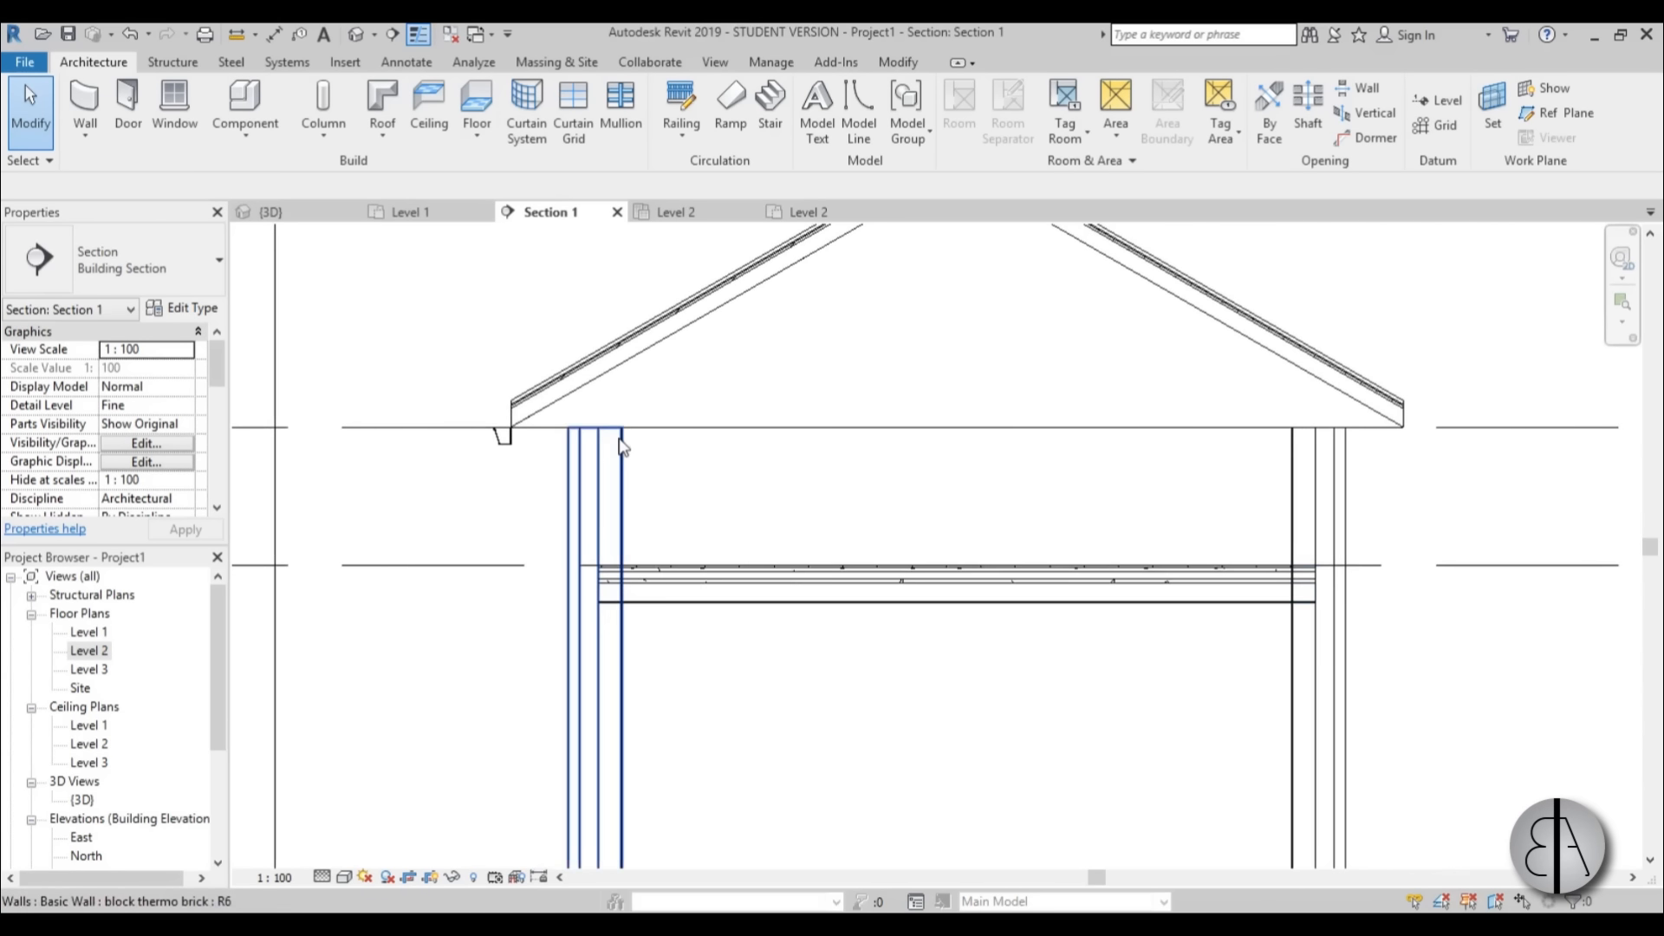
{"action": "scroll", "coordinate": [624, 429], "scroll_direction": "up", "scroll_amount": 4}
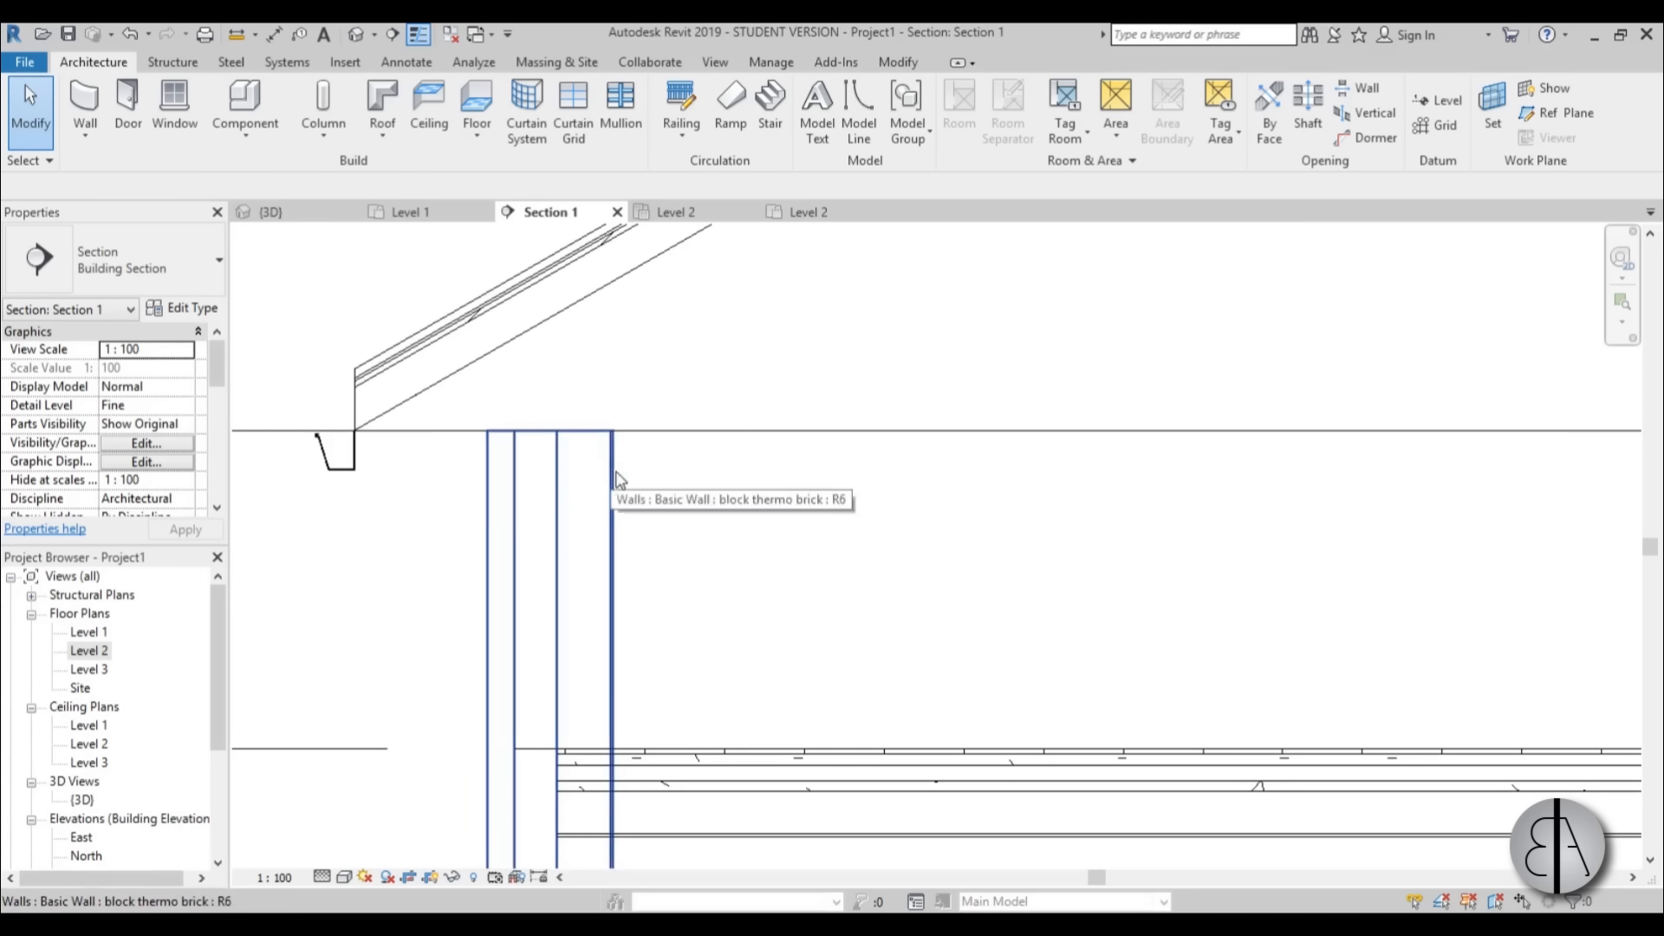
{"action": "scroll", "coordinate": [701, 540], "scroll_direction": "up", "scroll_amount": 3}
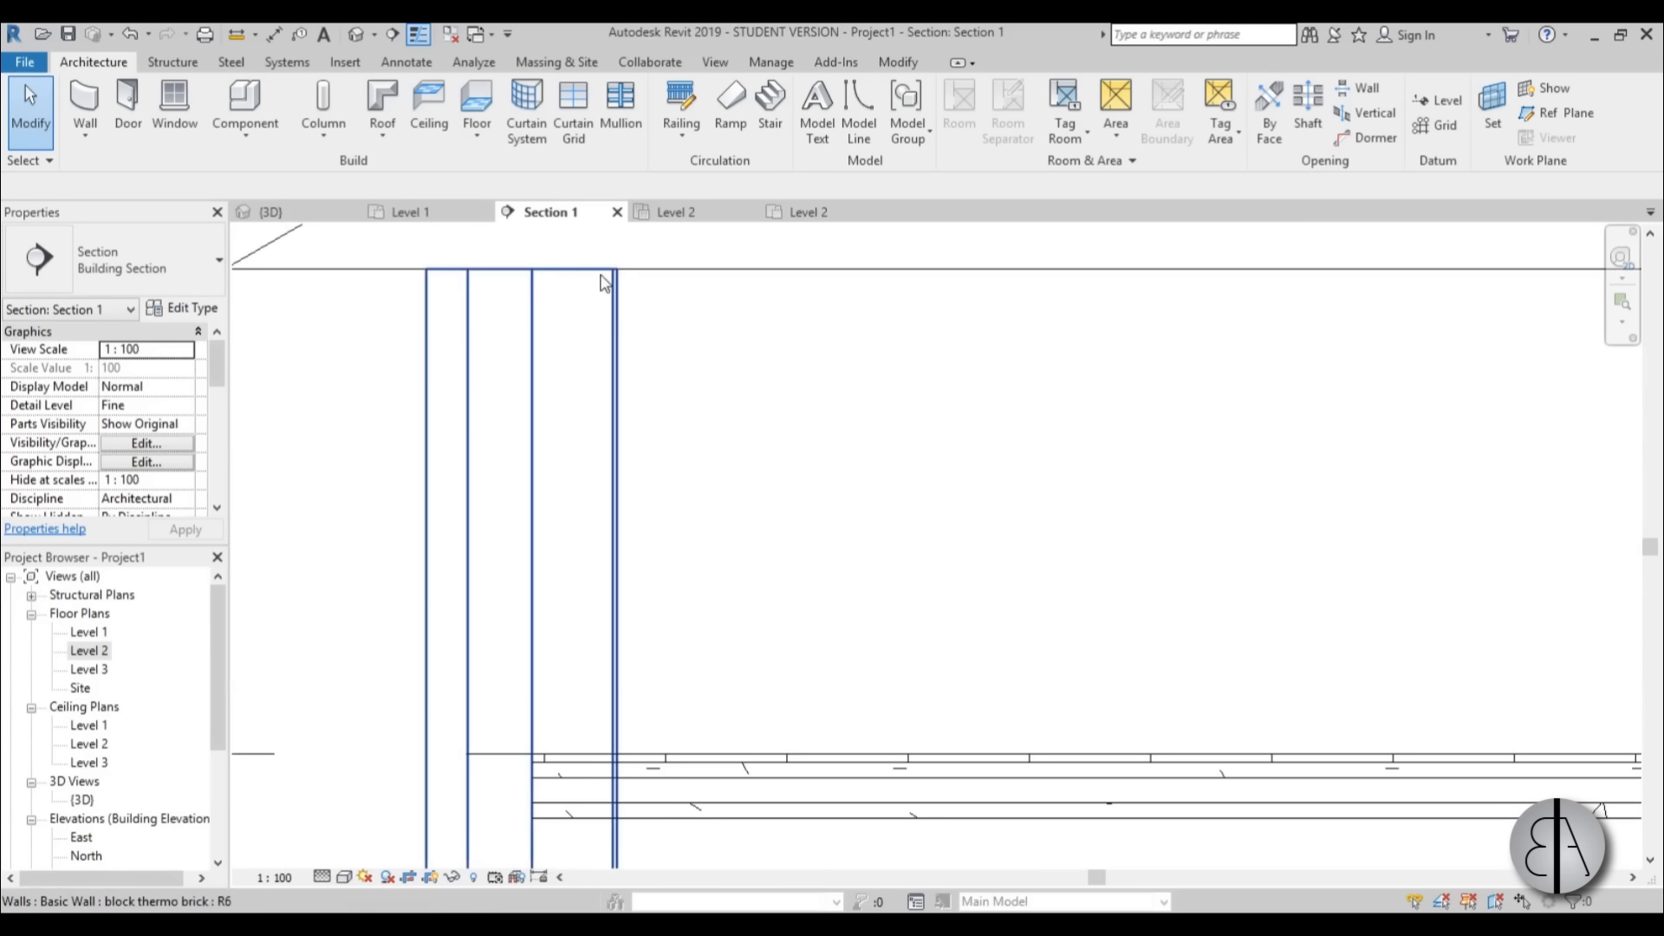
{"action": "scroll", "coordinate": [680, 453], "scroll_direction": "down", "scroll_amount": 4}
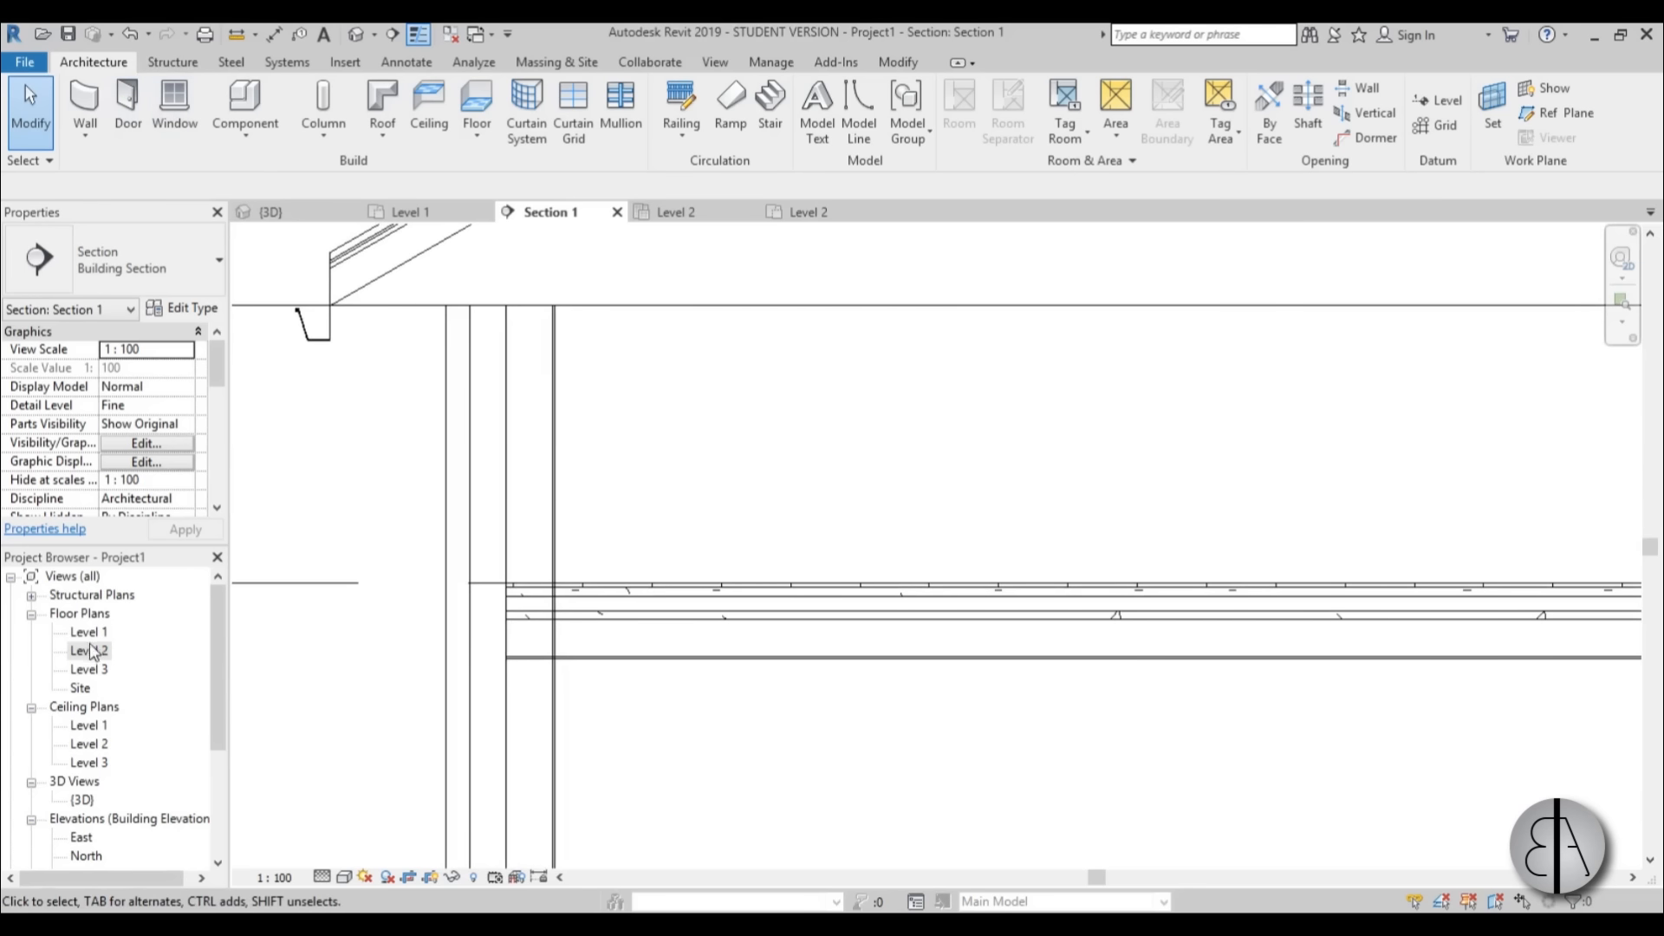
{"action": "scroll", "coordinate": [656, 373], "scroll_direction": "down", "scroll_amount": 5}
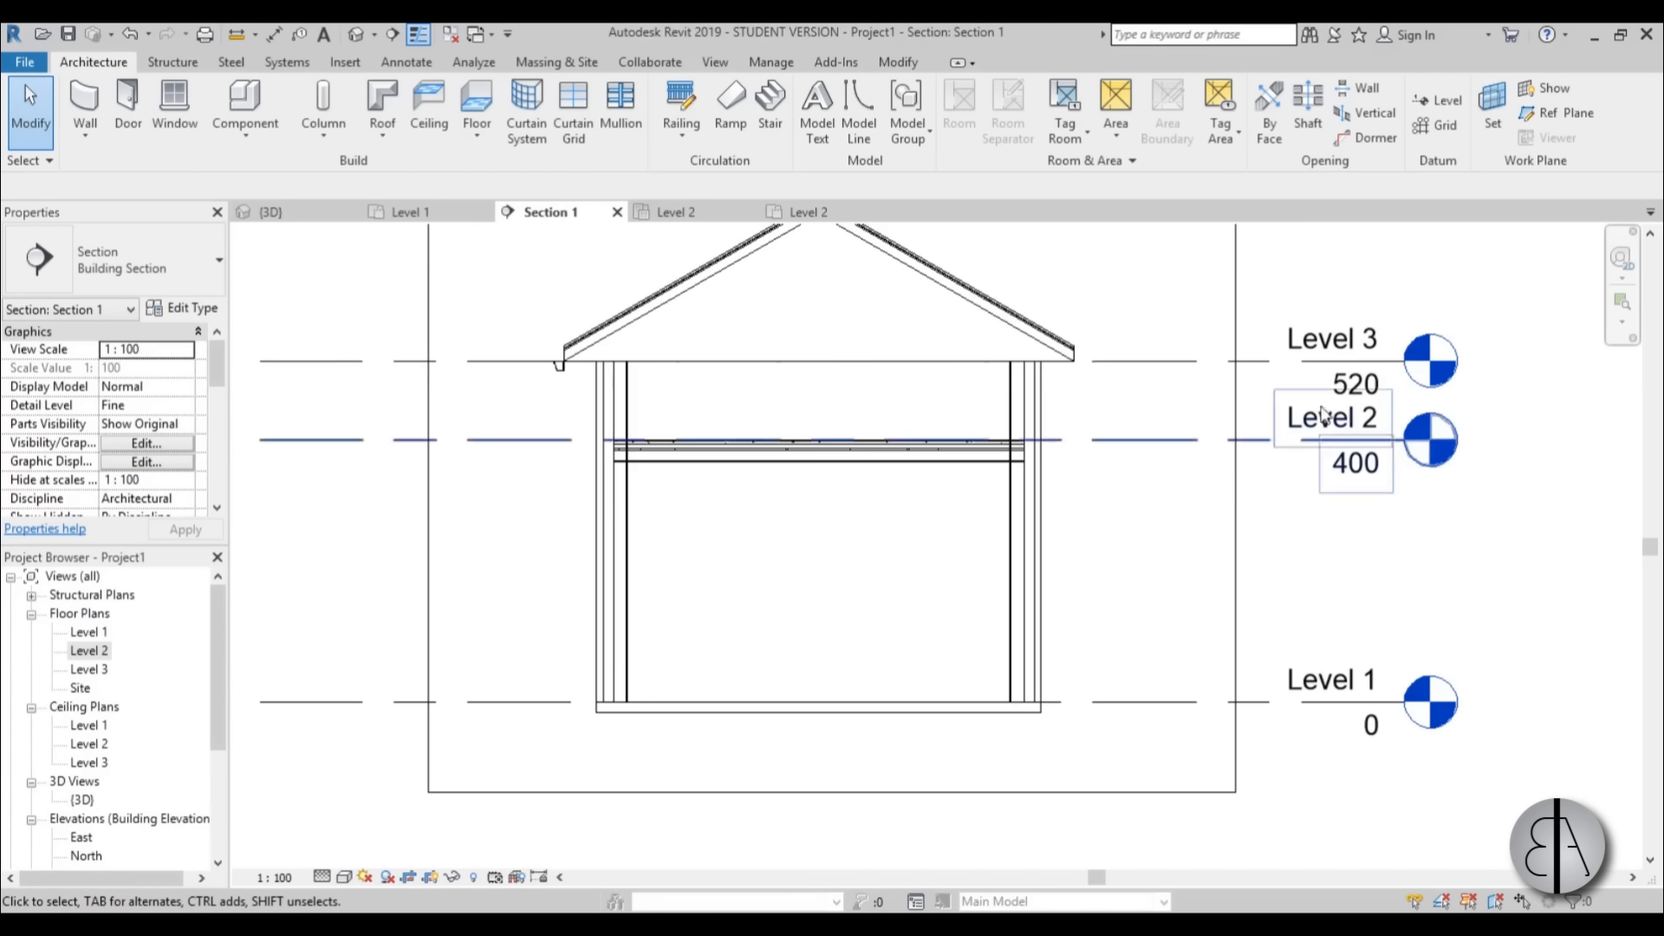
Open the Level 2 floor plan from its level marker in the section.
{"action": "scroll", "coordinate": [728, 377], "scroll_direction": "up", "scroll_amount": 2}
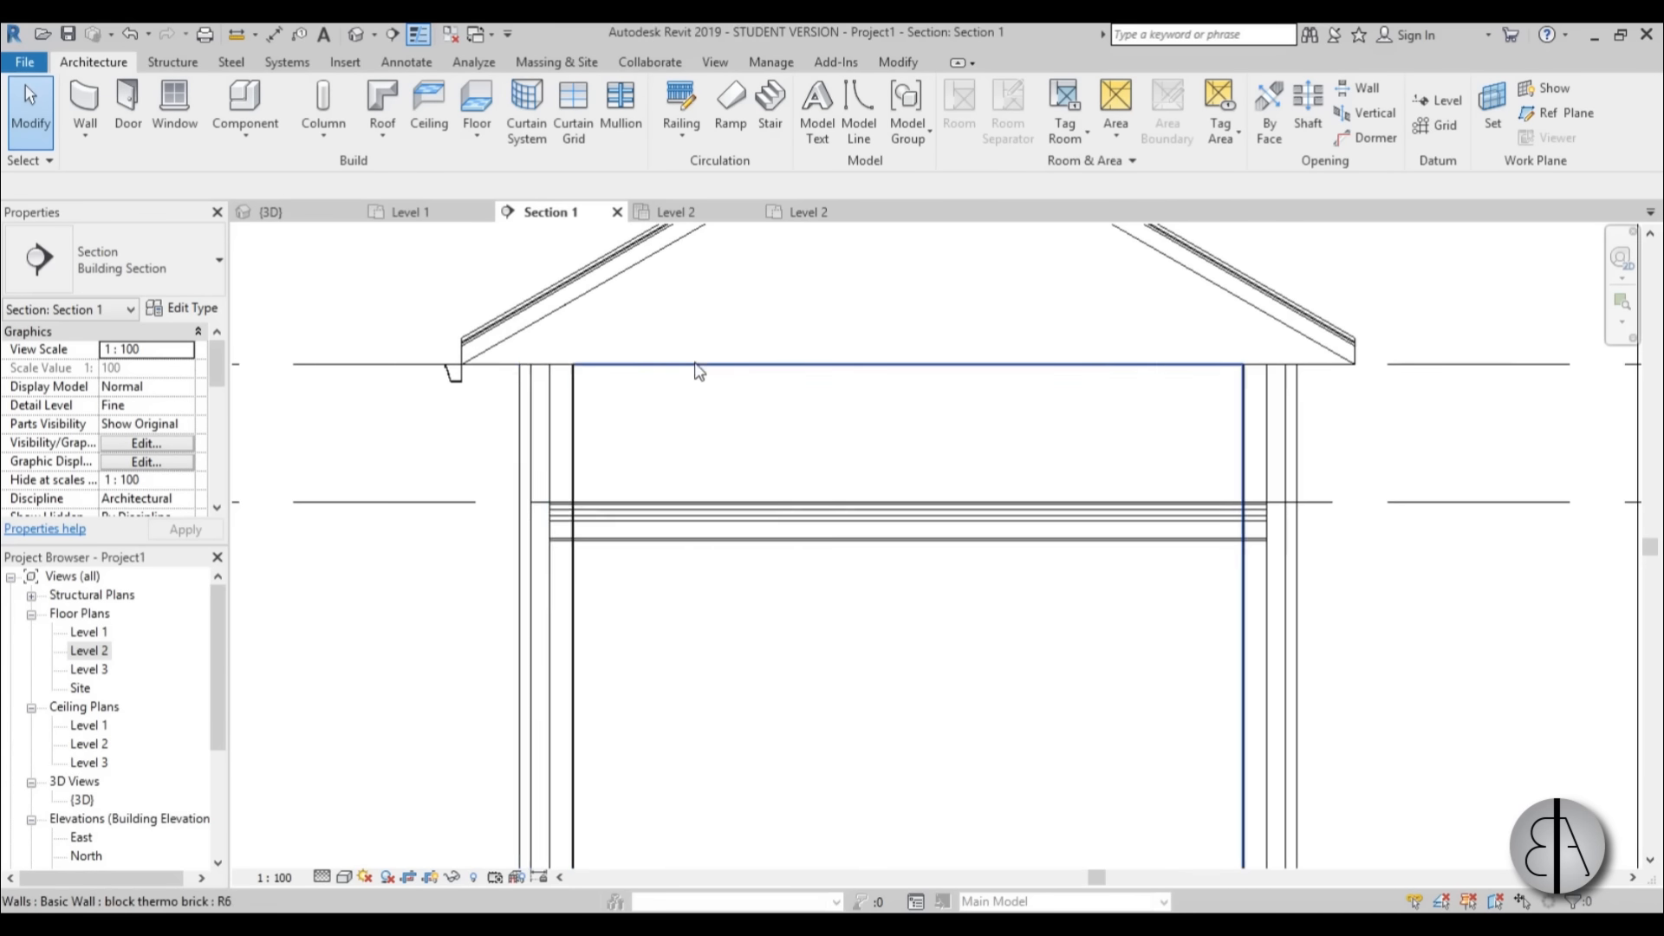
{"action": "scroll", "coordinate": [546, 374], "scroll_direction": "up", "scroll_amount": 2}
{"action": "scroll", "coordinate": [555, 374], "scroll_direction": "down", "scroll_amount": 4}
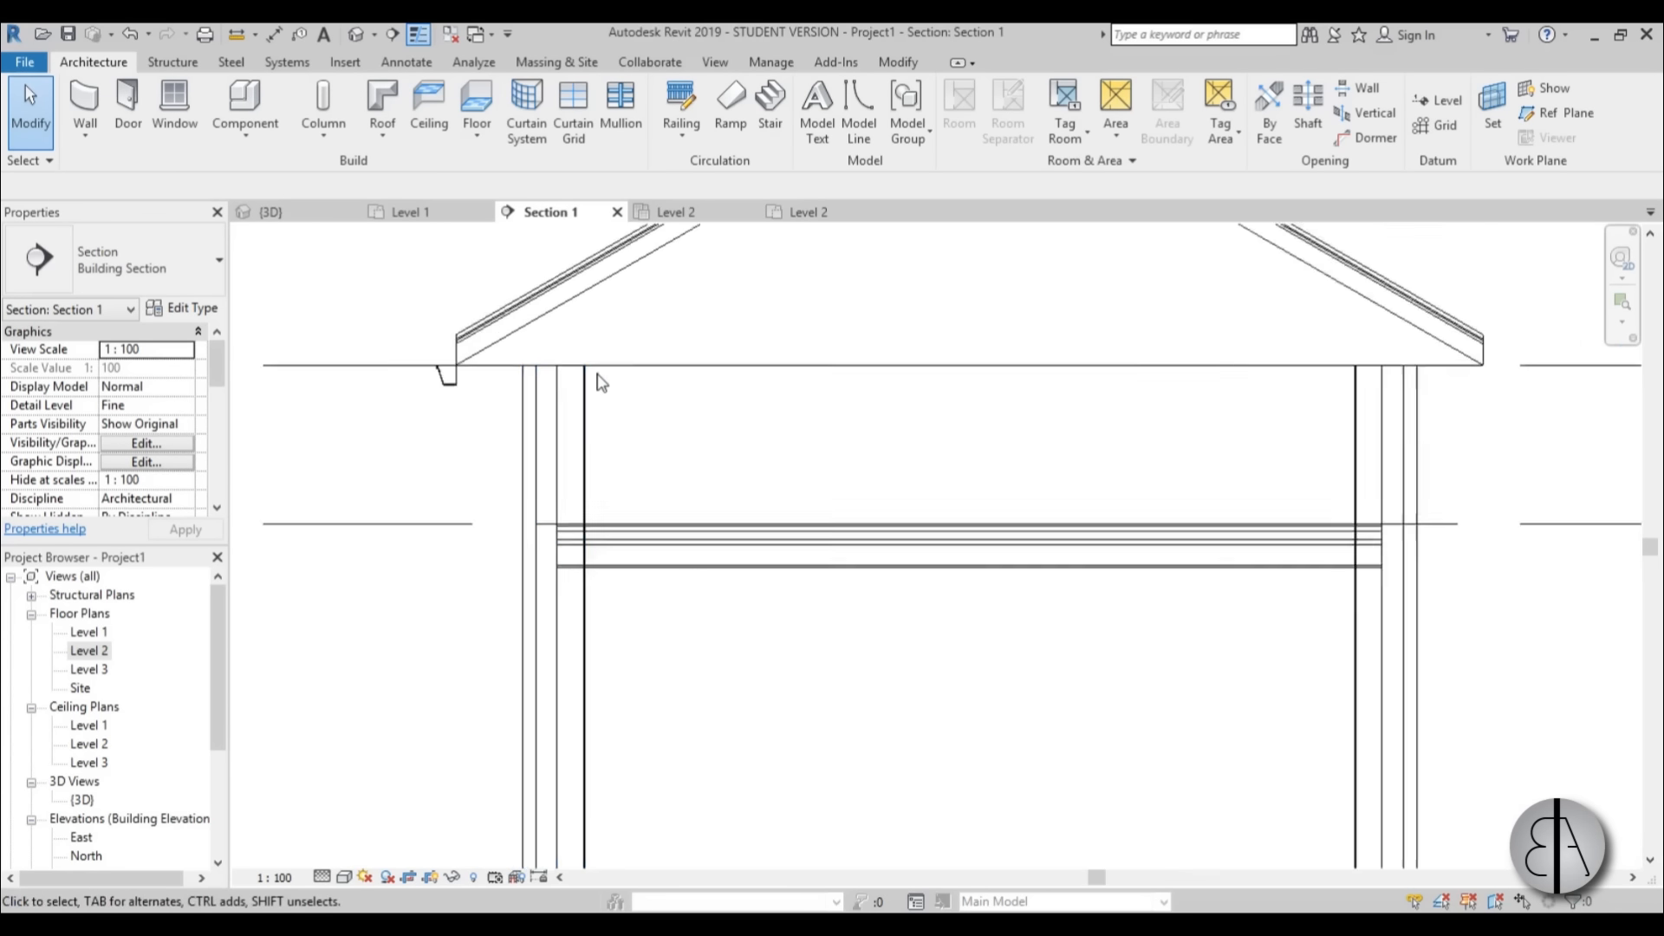
{"action": "double_click", "coordinate": [1306, 459]}
{"action": "scroll", "coordinate": [676, 553], "scroll_direction": "up", "scroll_amount": 3}
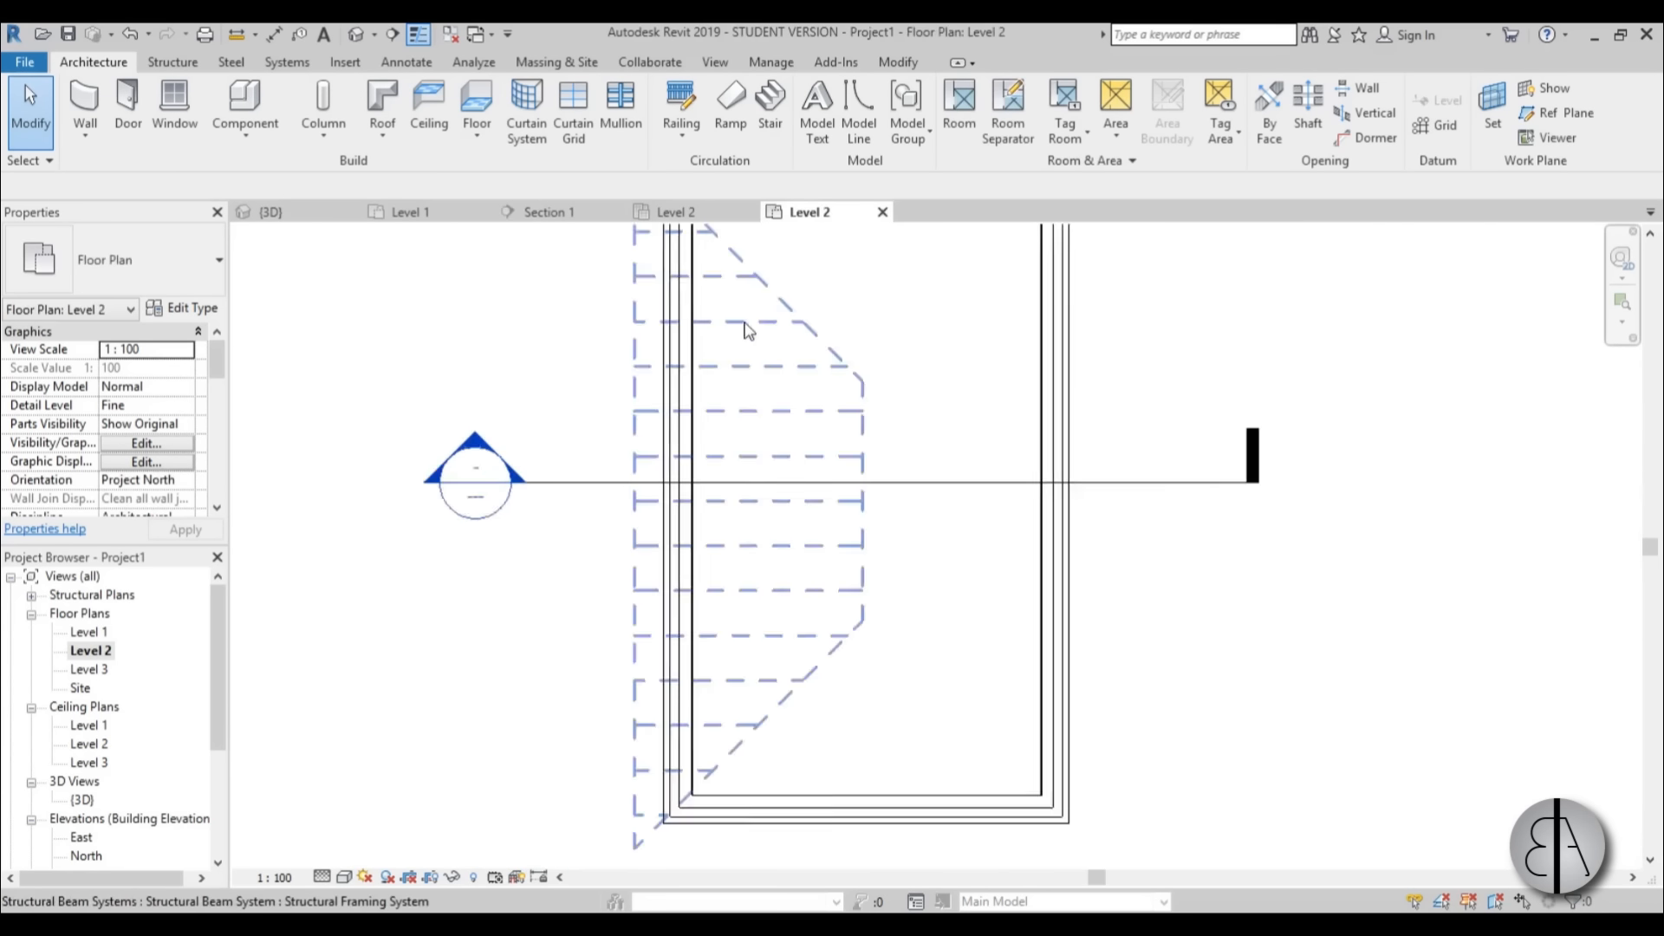
{"action": "scroll", "coordinate": [582, 374], "scroll_direction": "up", "scroll_amount": 2}
{"action": "scroll", "coordinate": [577, 367], "scroll_direction": "up", "scroll_amount": 1}
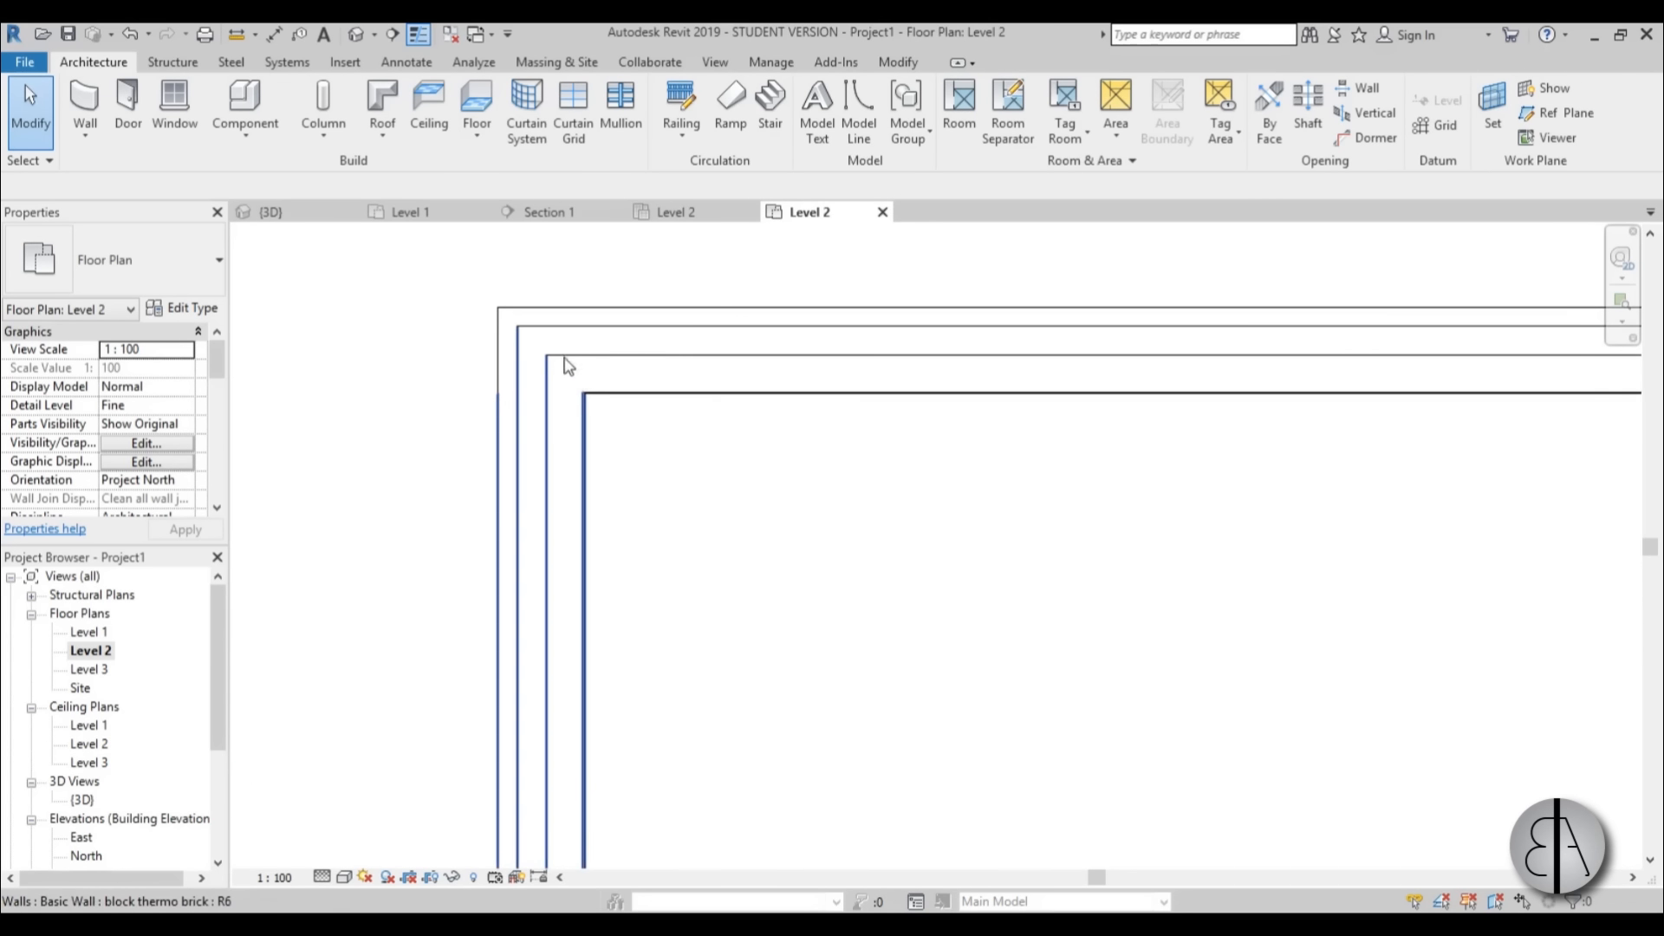
Start a structural beam and load the M_Concrete-Rectangular Beam family from the Structural Framing Concrete folder.
{"action": "left_click", "coordinate": [177, 63]}
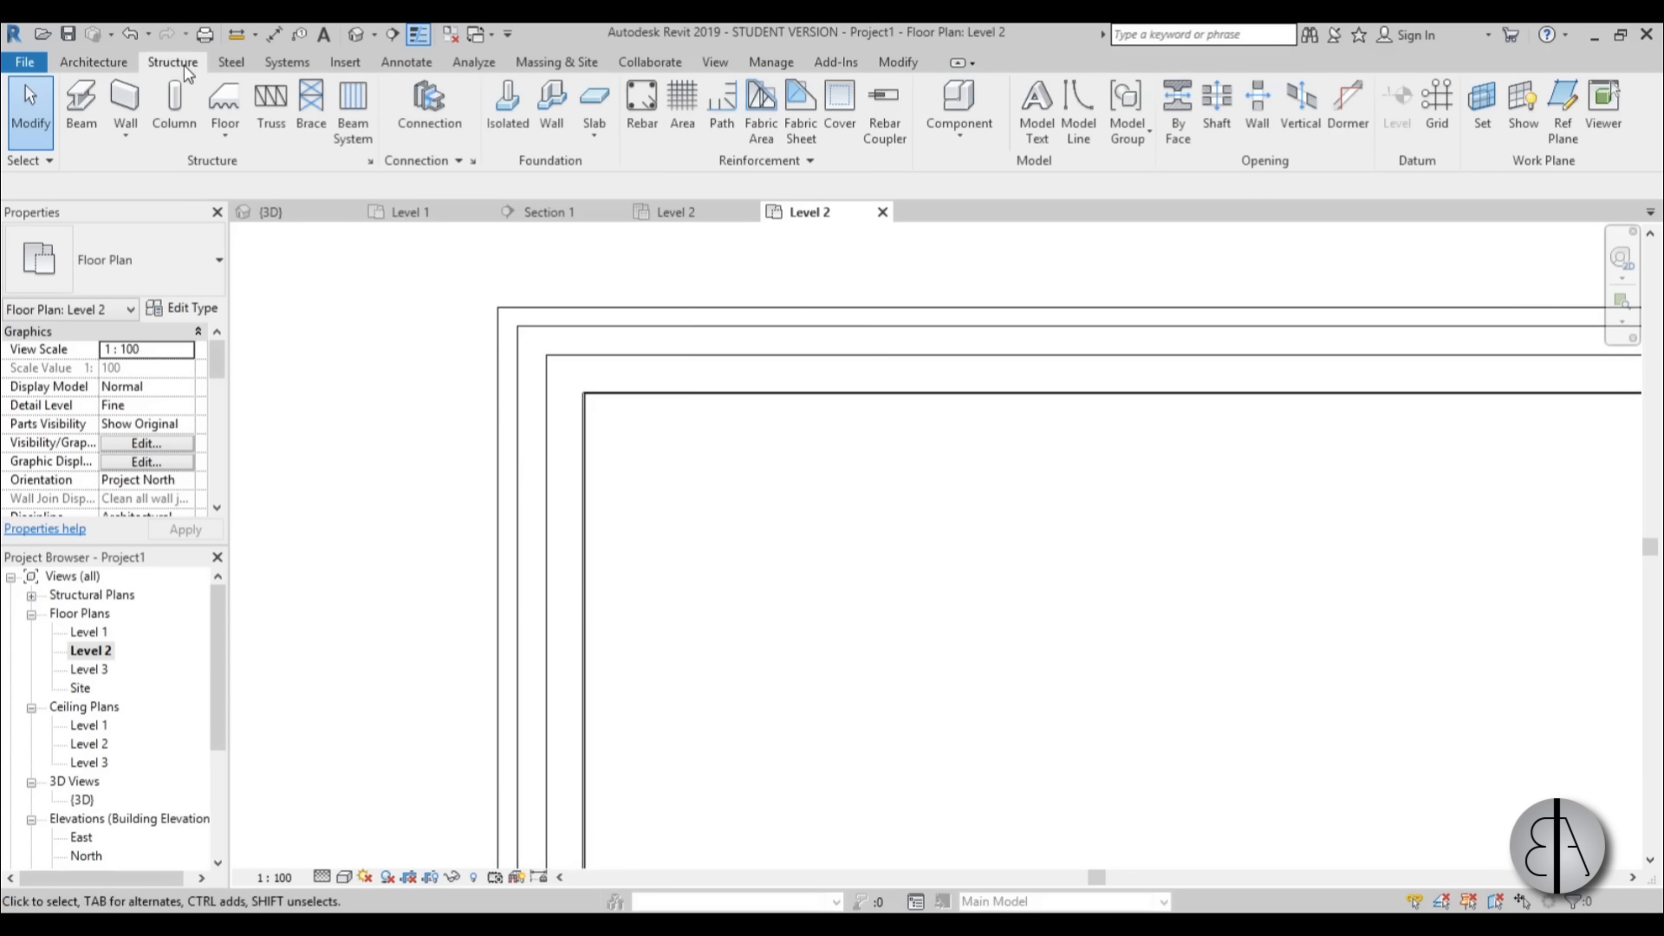
{"action": "left_click", "coordinate": [86, 101]}
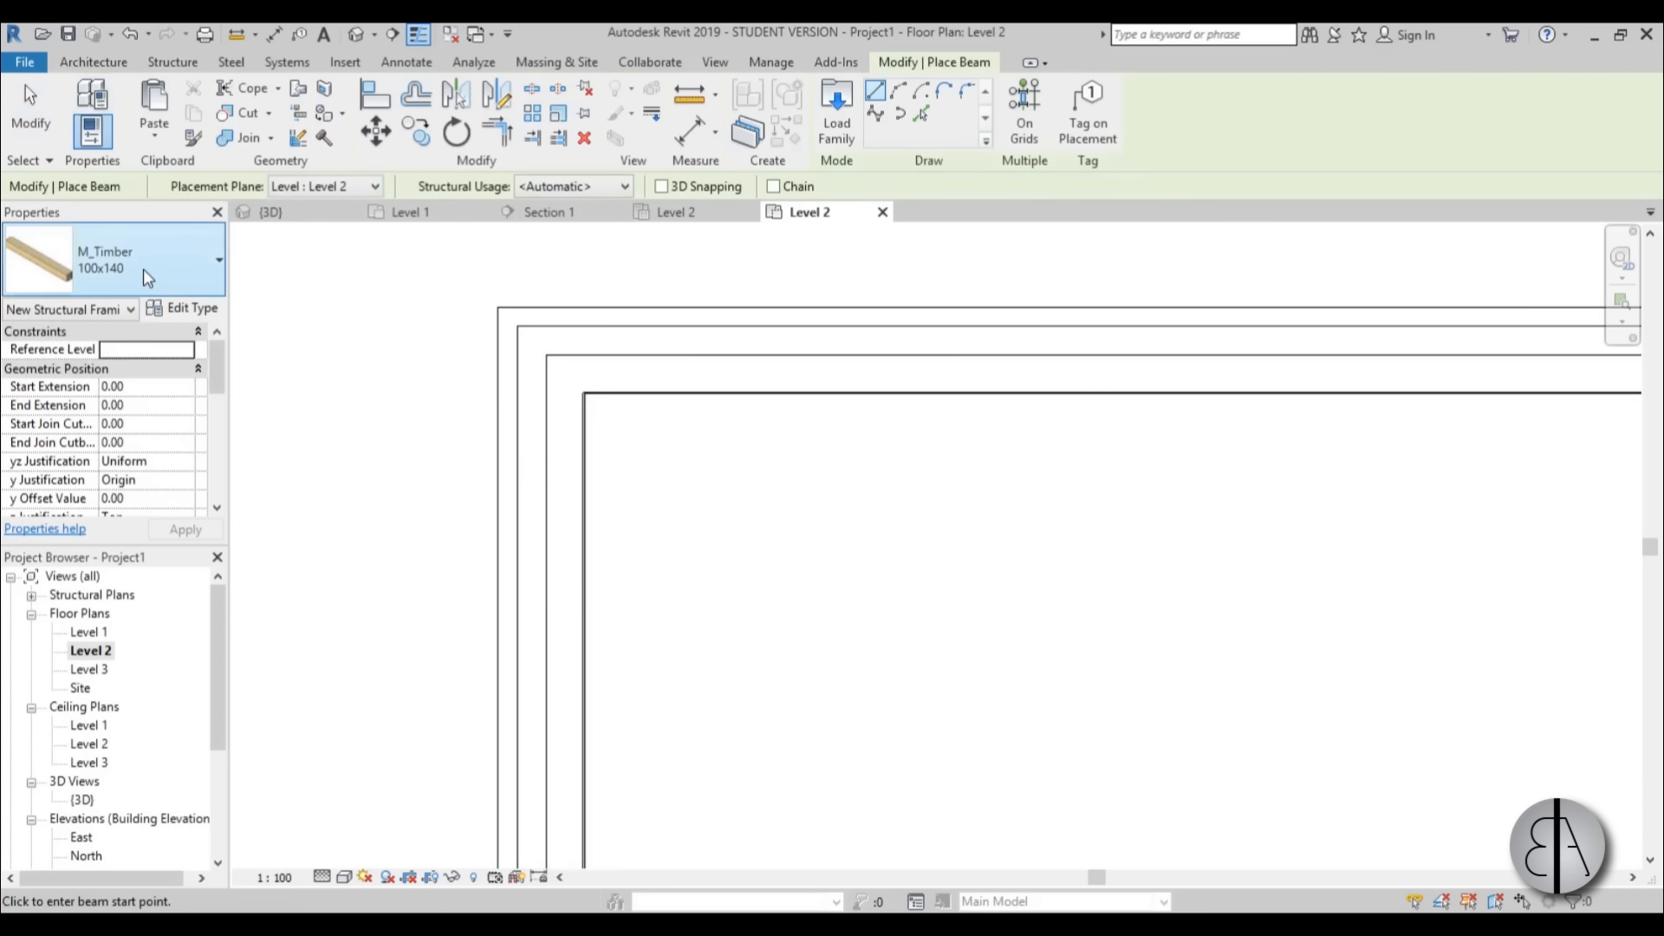
{"action": "left_click", "coordinate": [144, 272]}
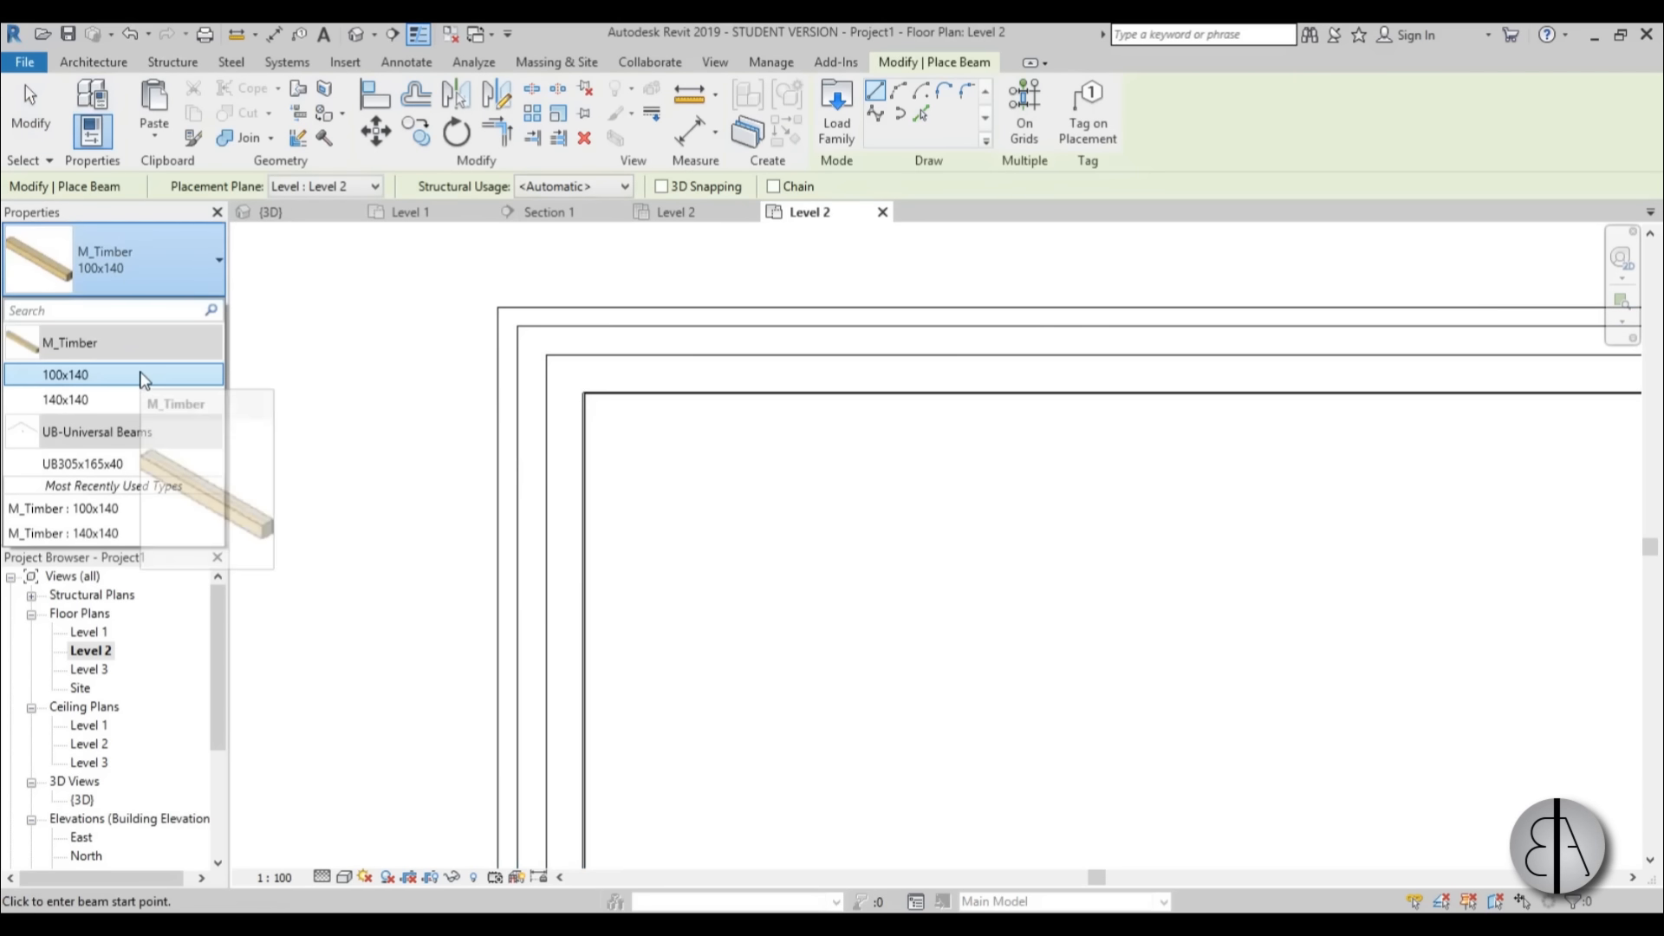
{"action": "left_click", "coordinate": [104, 265]}
{"action": "left_click", "coordinate": [836, 139]}
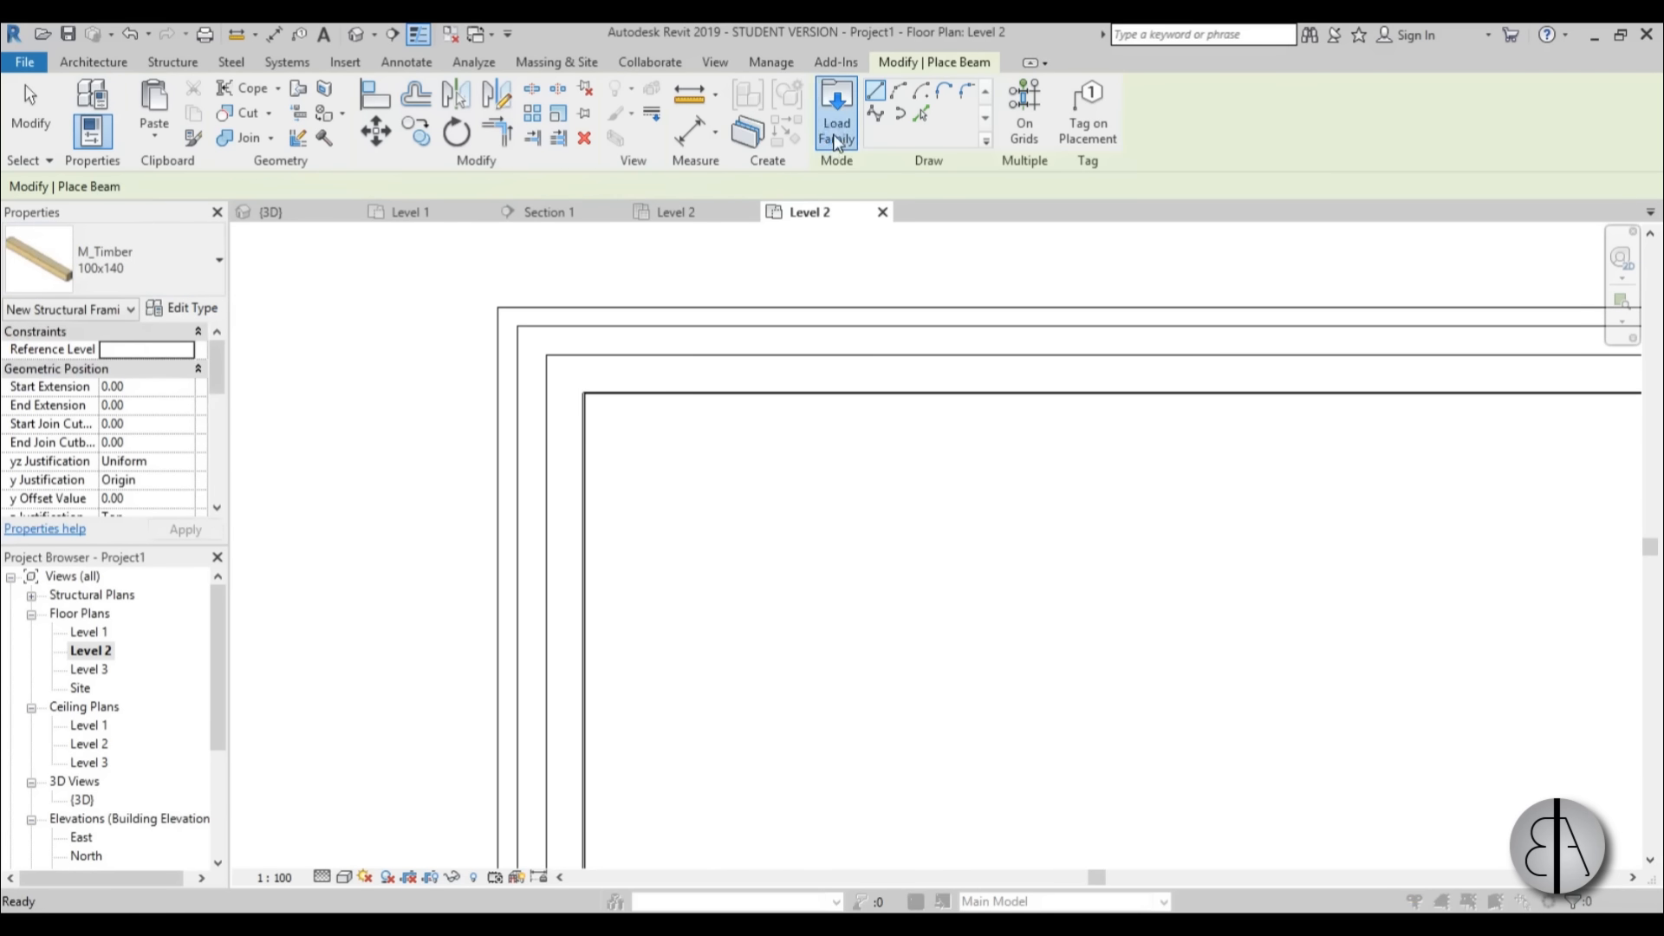
{"action": "left_click_drag", "start_coordinate": [1152, 328], "coordinate": [909, 287]}
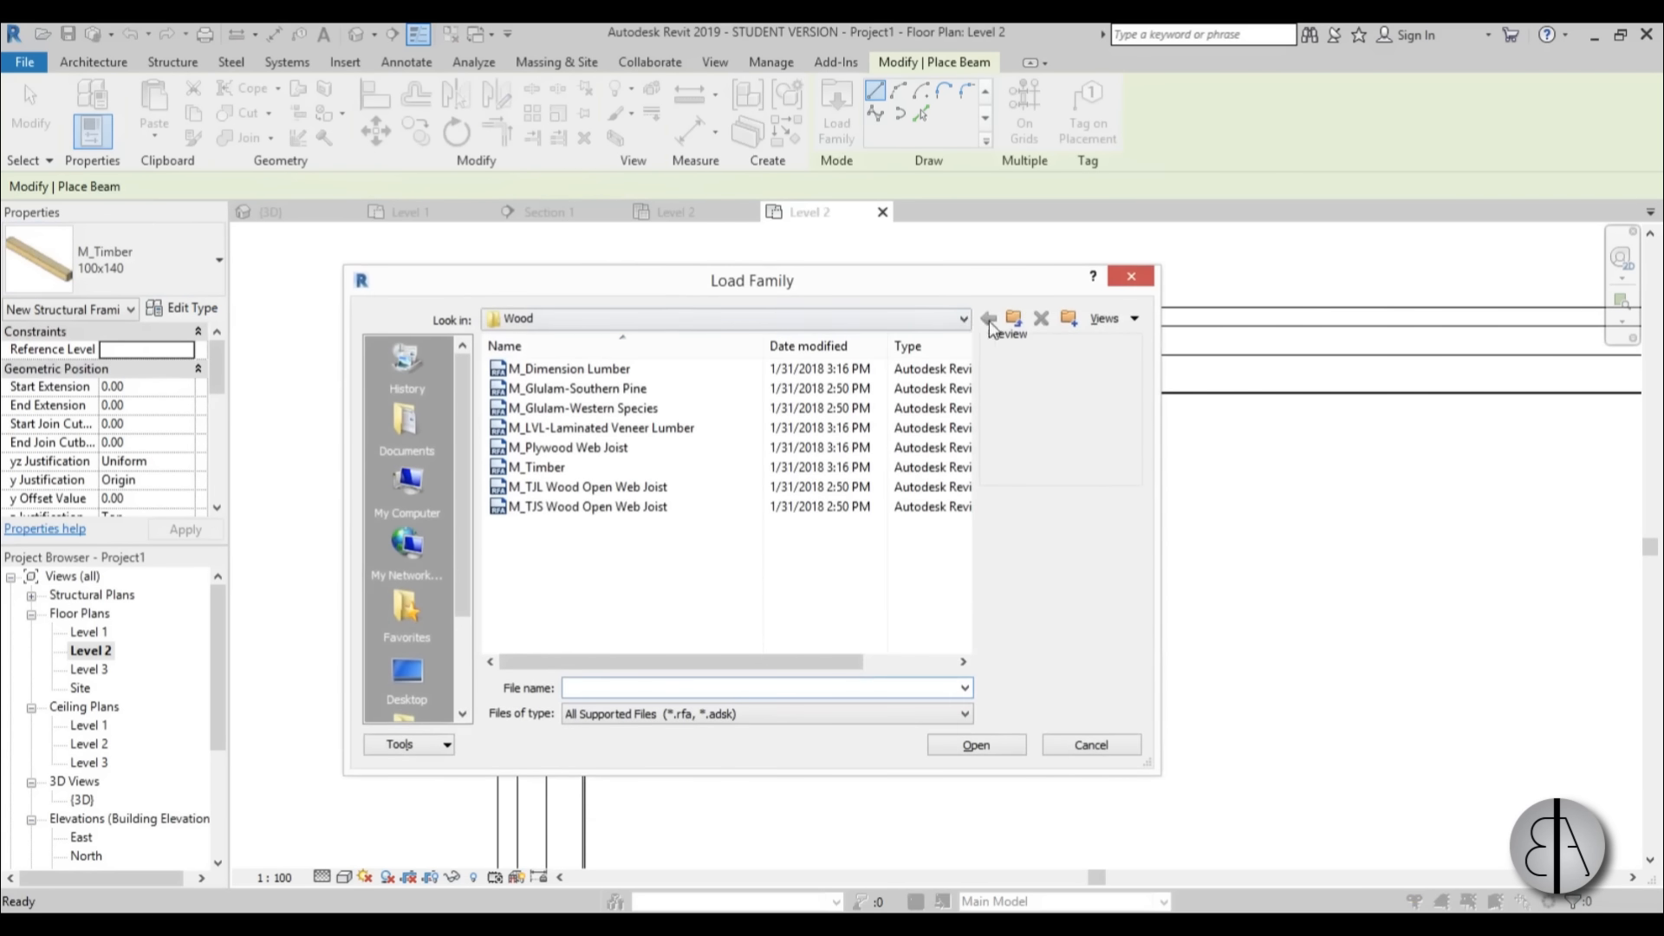
{"action": "left_click", "coordinate": [1014, 322]}
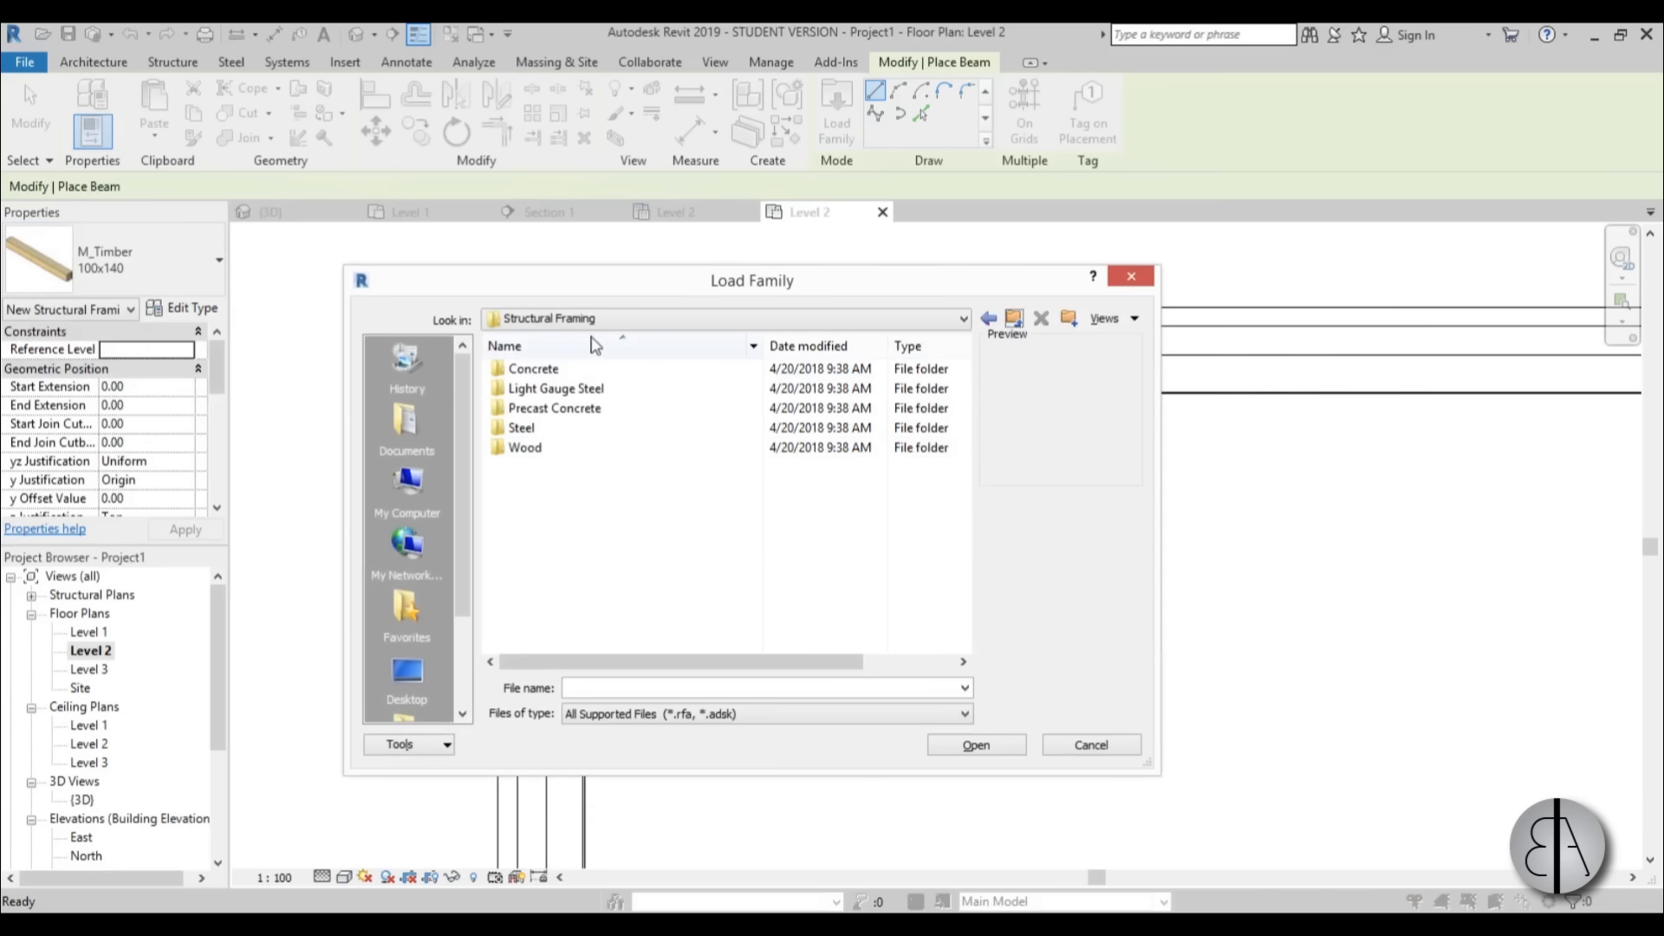
{"action": "double_click", "coordinate": [539, 370]}
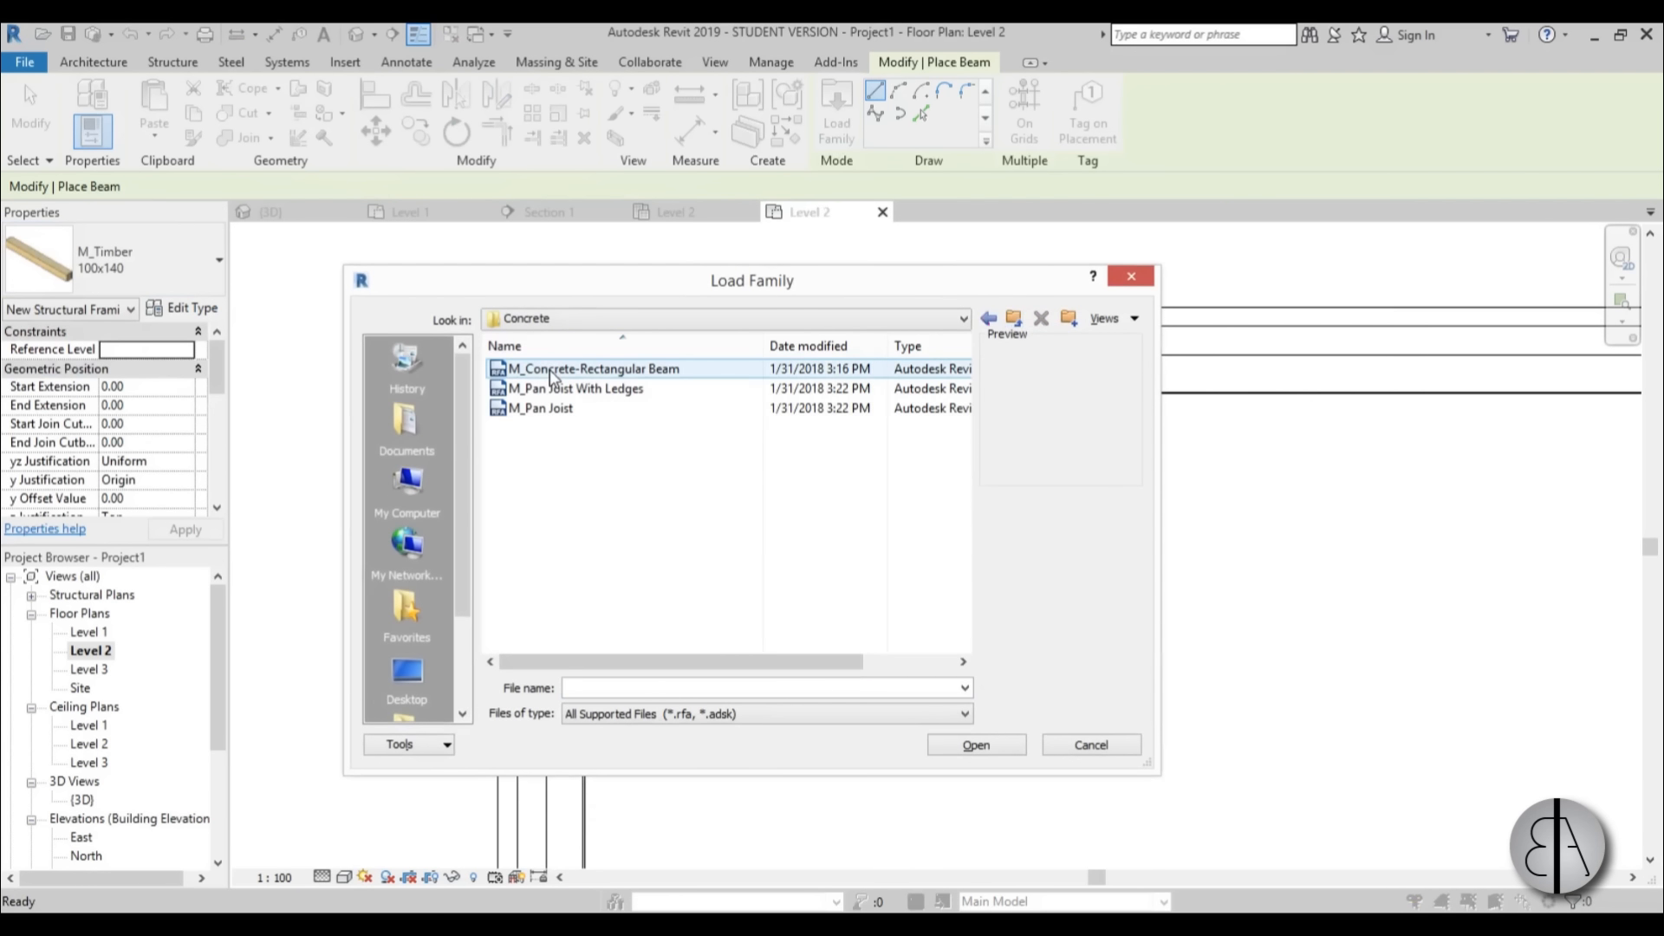
{"action": "left_click", "coordinate": [544, 371]}
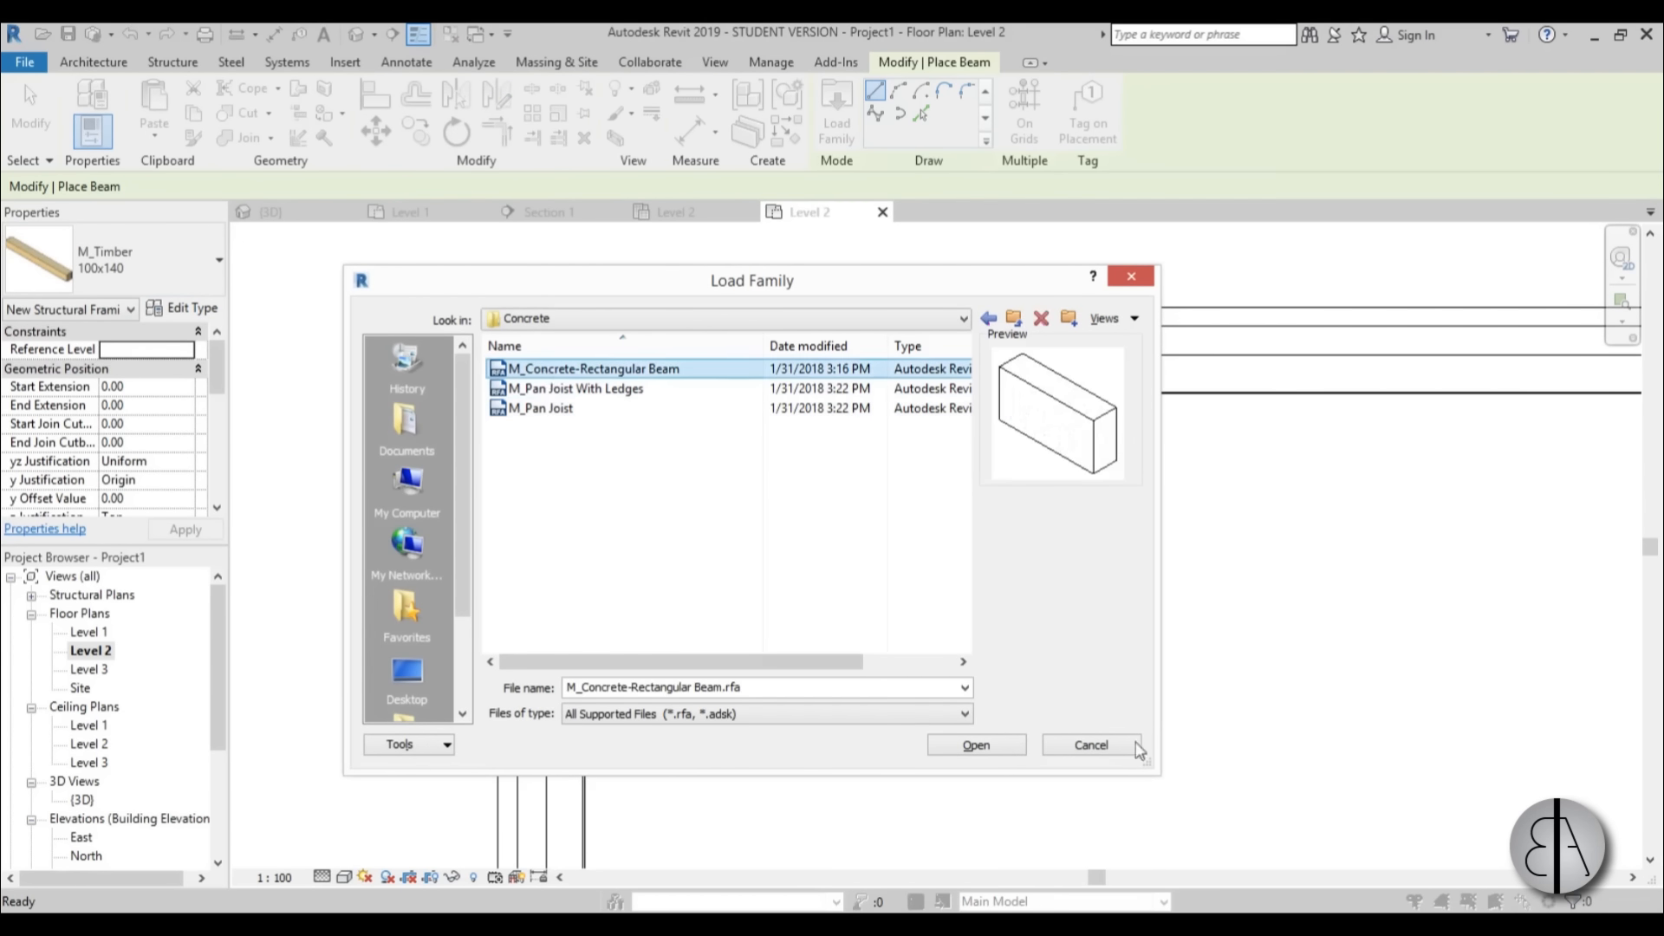
{"action": "left_click", "coordinate": [975, 745]}
Duplicate the concrete beam type as 200 x 200mm and set its b and h dimensions to 20.
{"action": "left_click", "coordinate": [191, 308]}
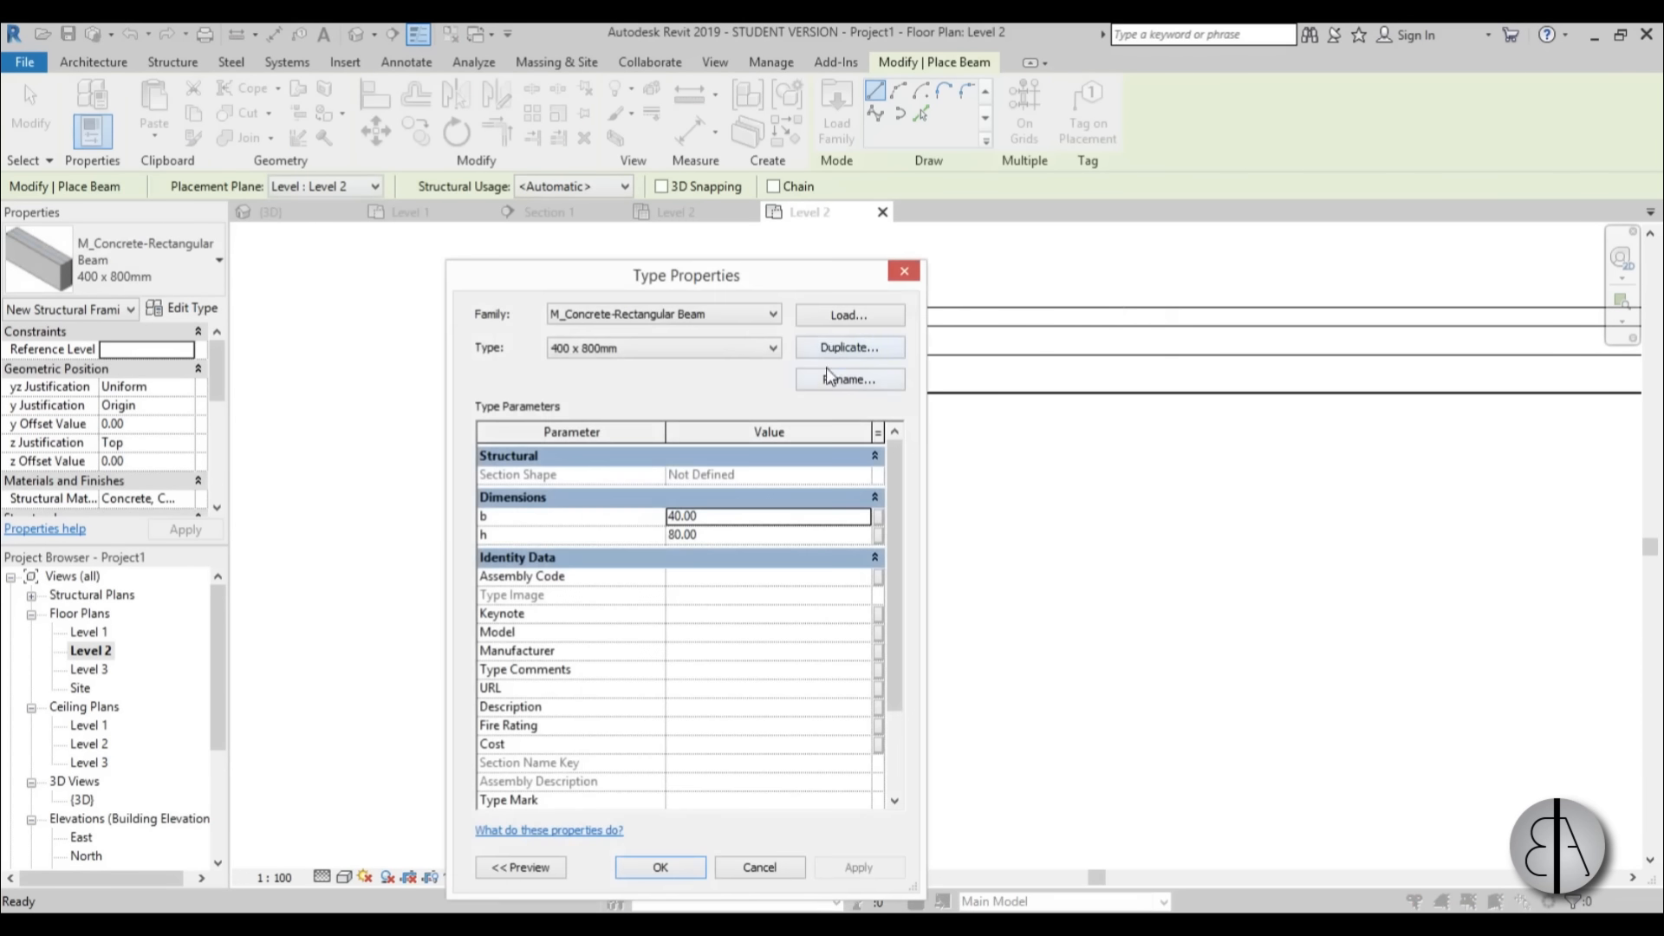
{"action": "left_click", "coordinate": [835, 347]}
{"action": "left_click", "coordinate": [659, 569]}
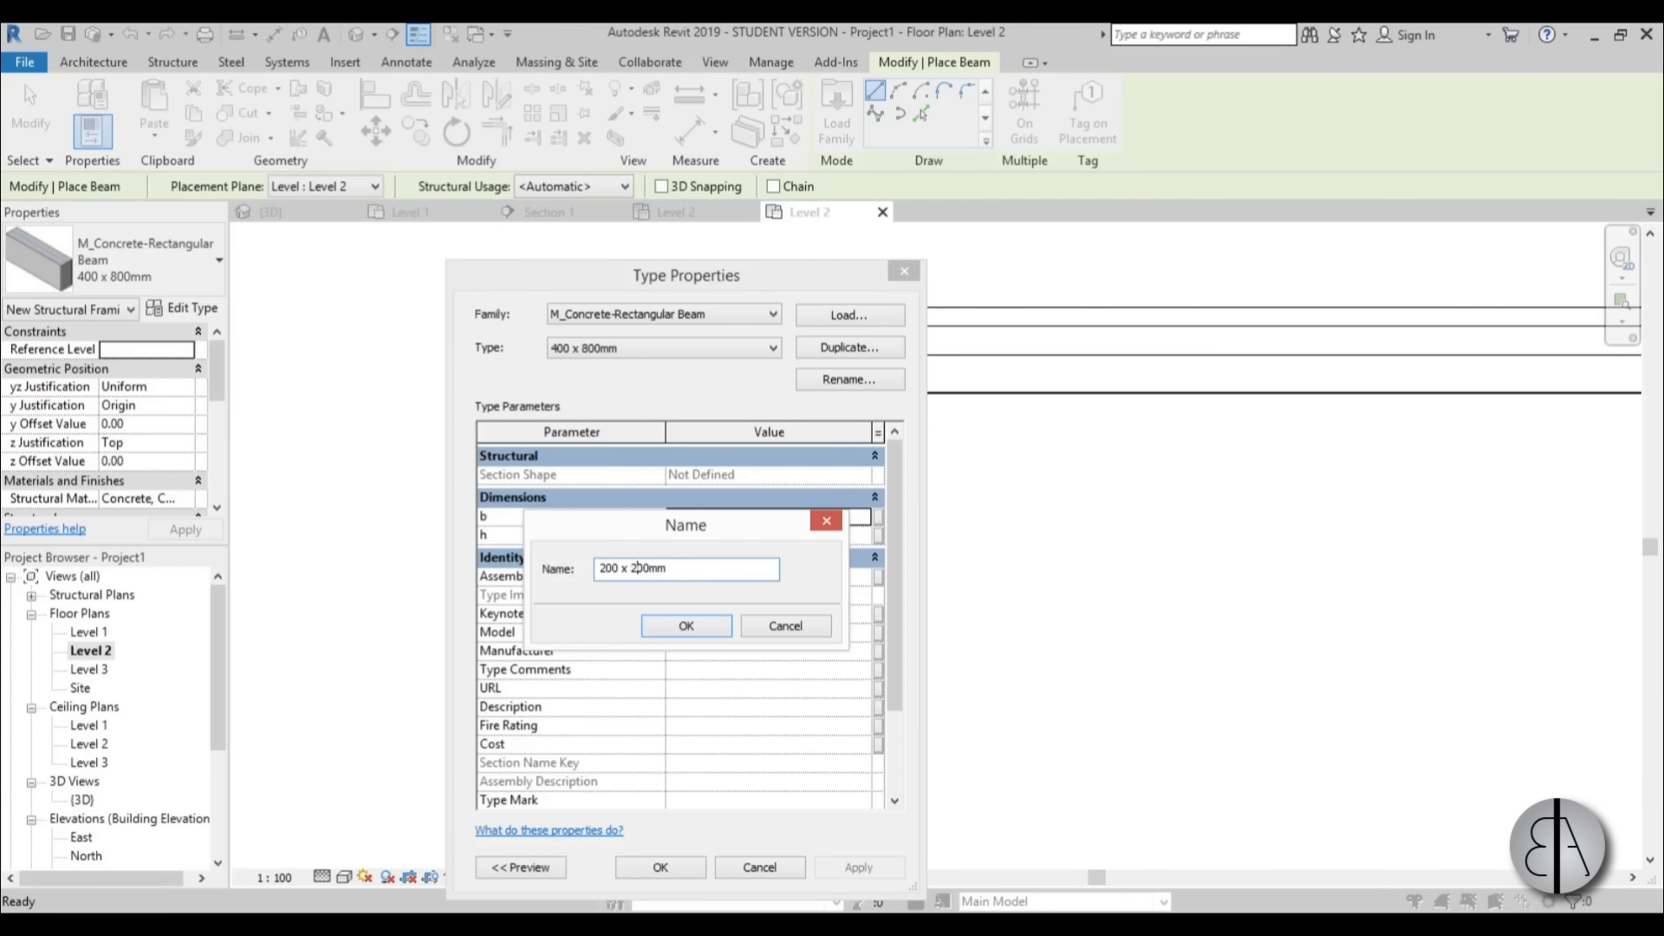
{"action": "left_click", "coordinate": [685, 626]}
{"action": "left_click", "coordinate": [759, 515]}
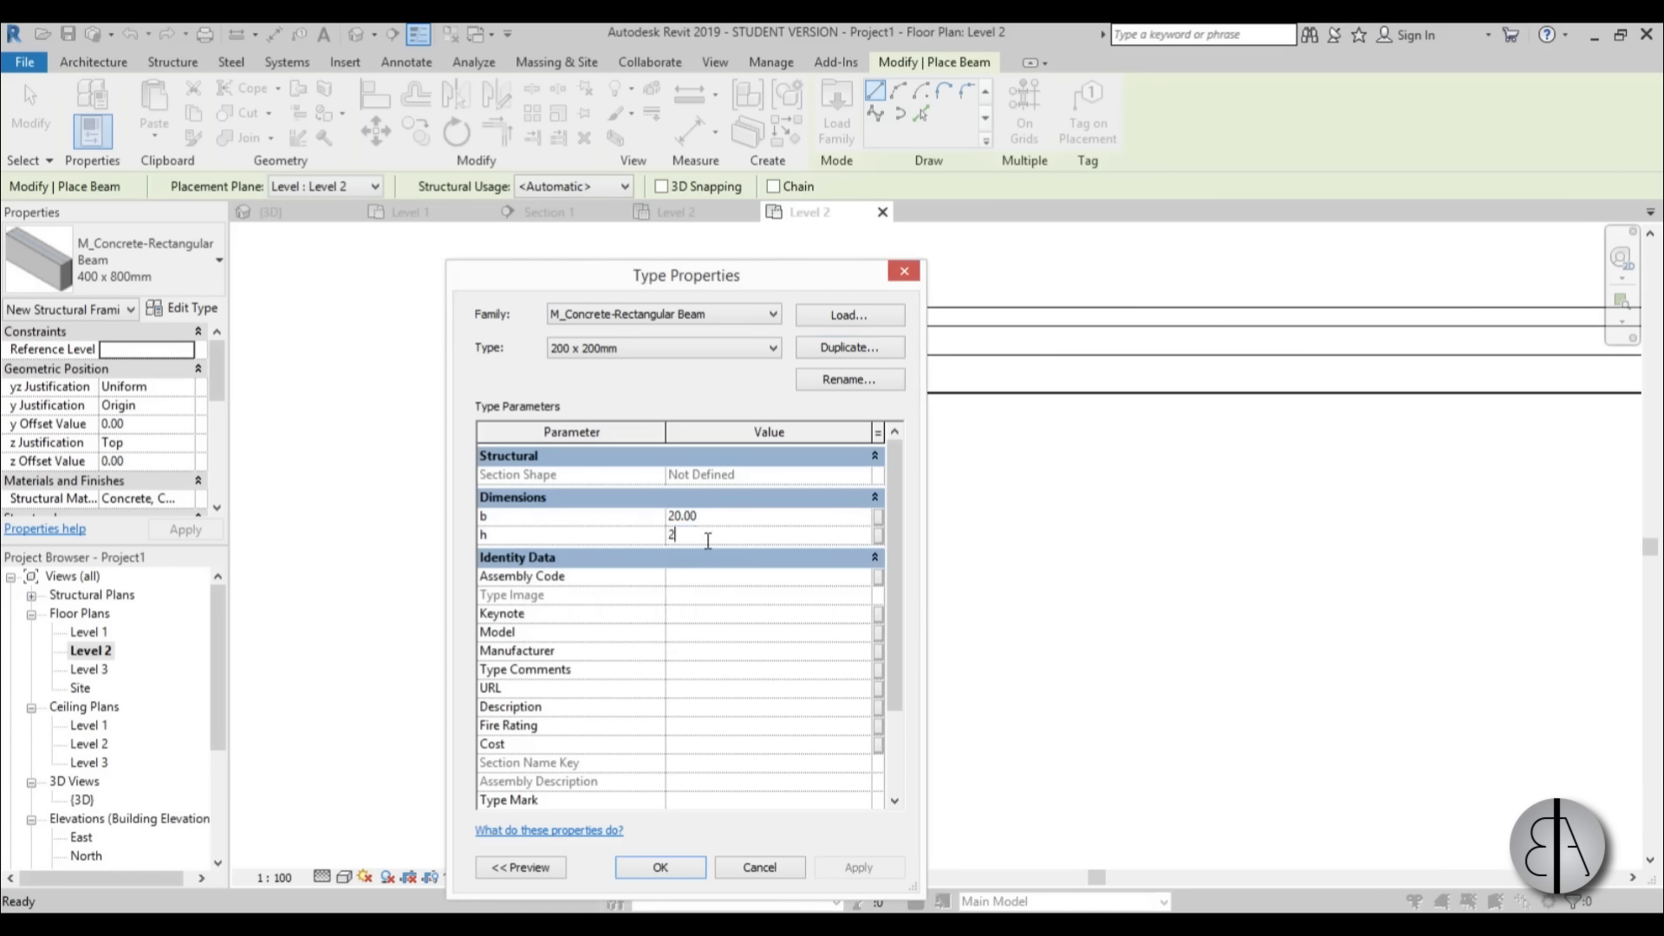
{"action": "left_click", "coordinate": [659, 868]}
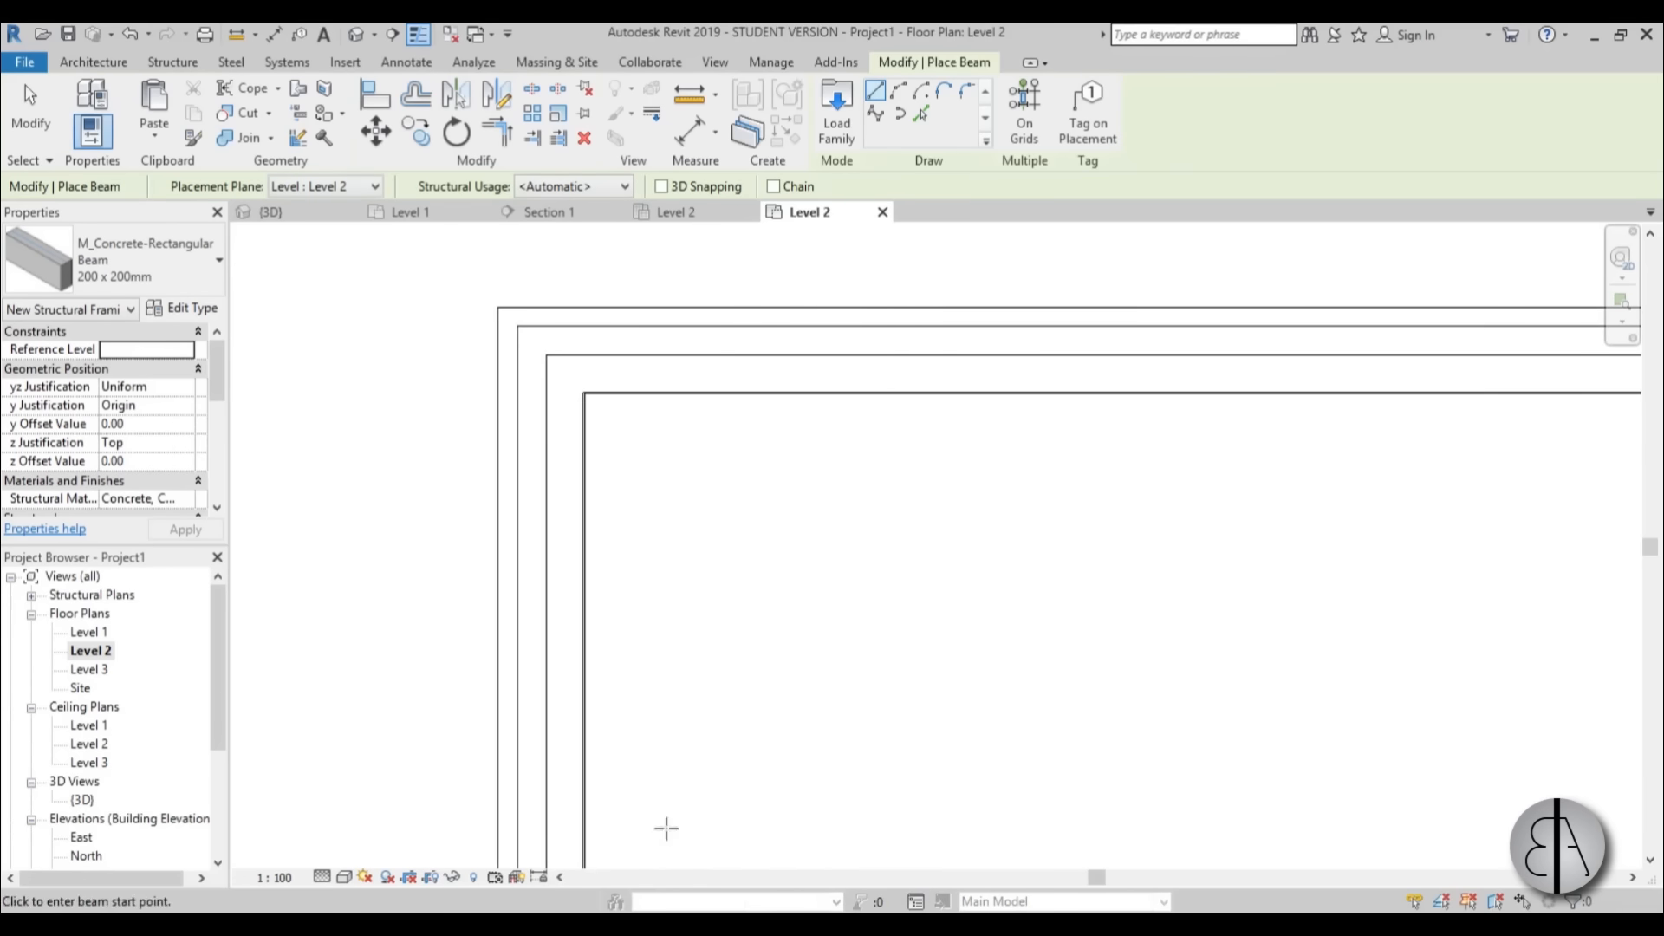
Place a 200 x 200mm concrete beam on Level 2 along the west wall's block layer, from the north corner to the south corner.
{"action": "left_click", "coordinate": [567, 372]}
{"action": "scroll", "coordinate": [568, 444], "scroll_direction": "down", "scroll_amount": 4}
{"action": "middle_click_drag", "start_coordinate": [579, 592], "coordinate": [578, 323]}
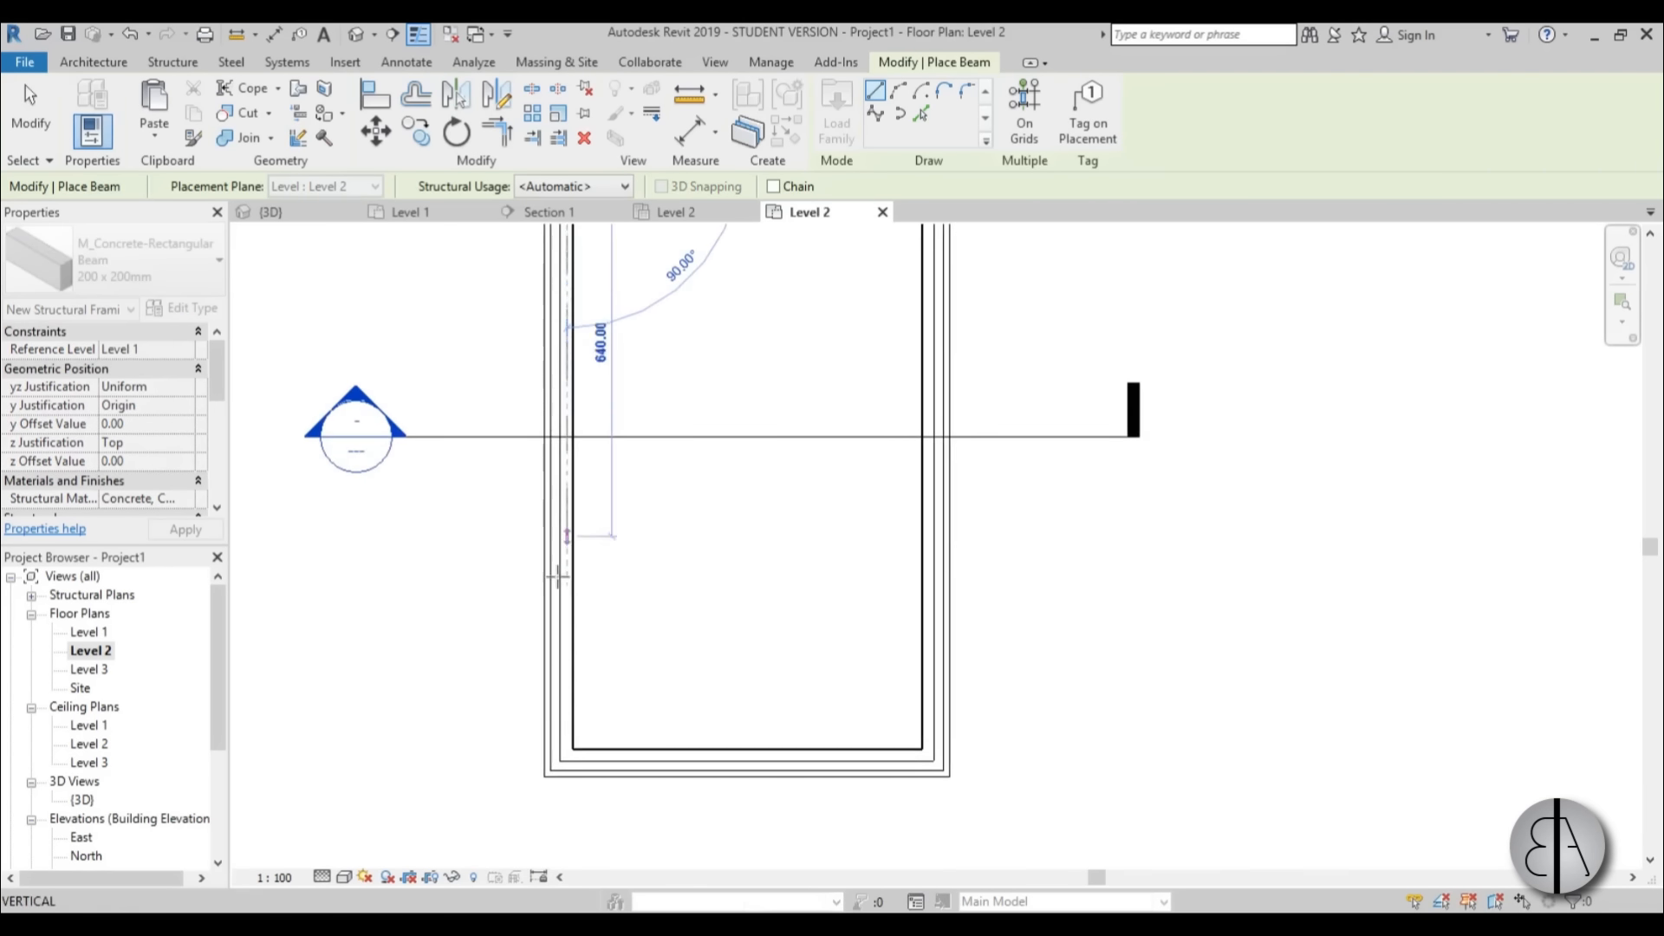
{"action": "scroll", "coordinate": [559, 606], "scroll_direction": "up", "scroll_amount": 2}
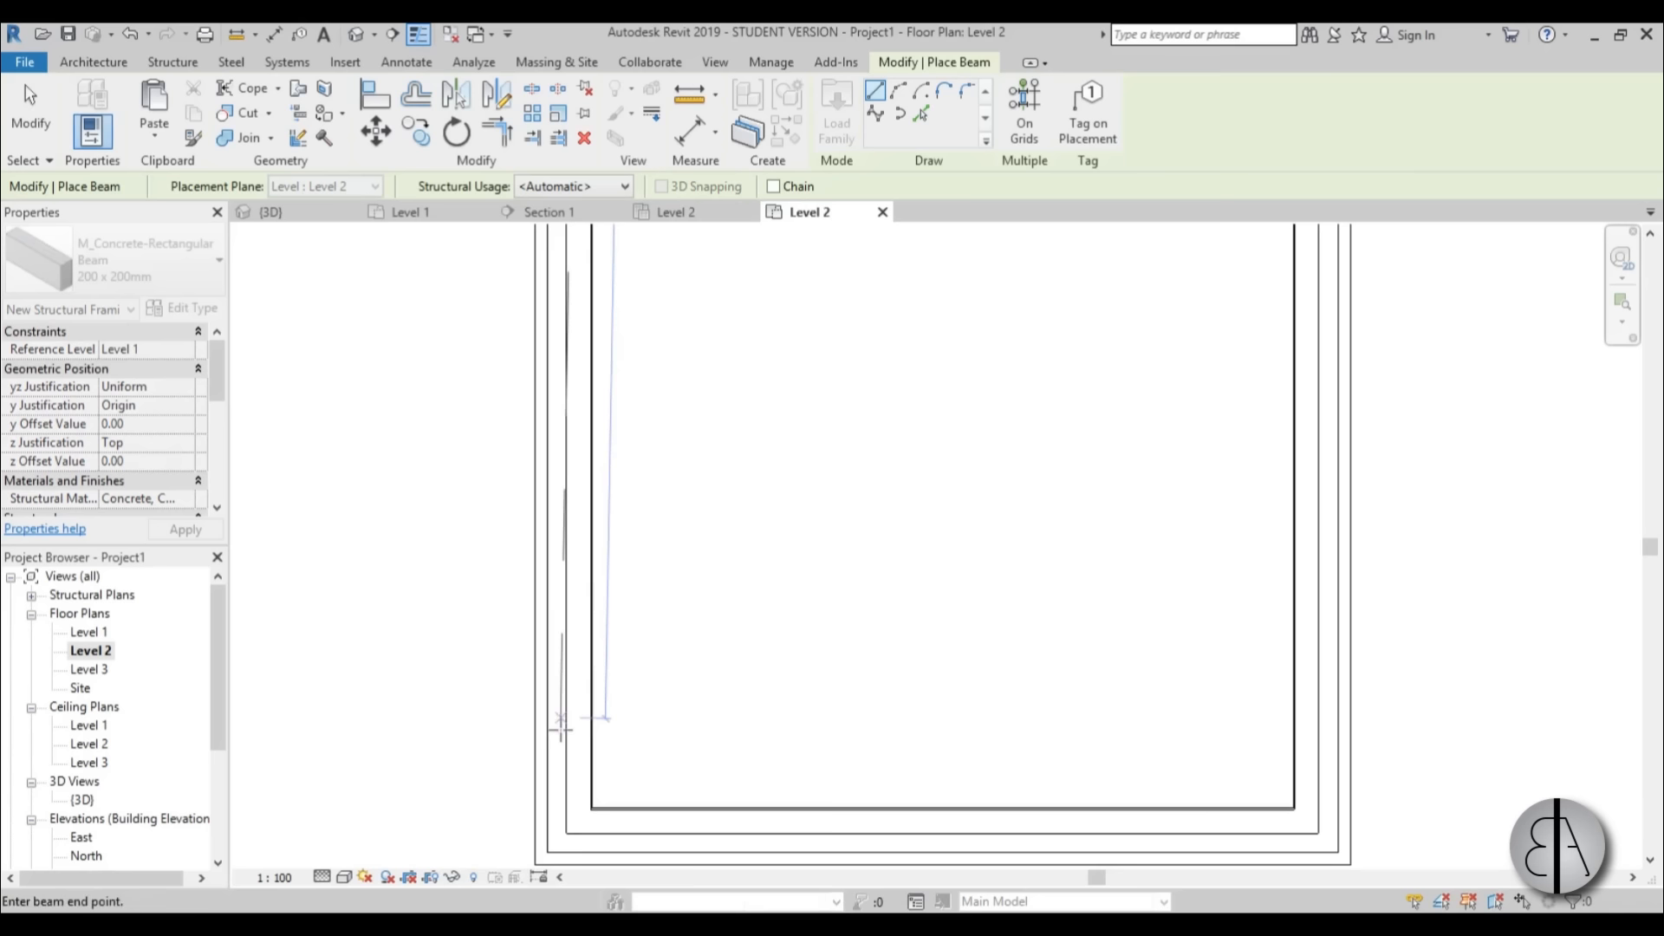
{"action": "left_click", "coordinate": [579, 825]}
{"action": "key", "text": "Escape"}
{"action": "key", "text": "Escape"}
Set the Level 2 plan's view range bottom and view depth to Unlimited and its visual style to Wireframe.
{"action": "scroll", "coordinate": [621, 772], "scroll_direction": "up", "scroll_amount": 2}
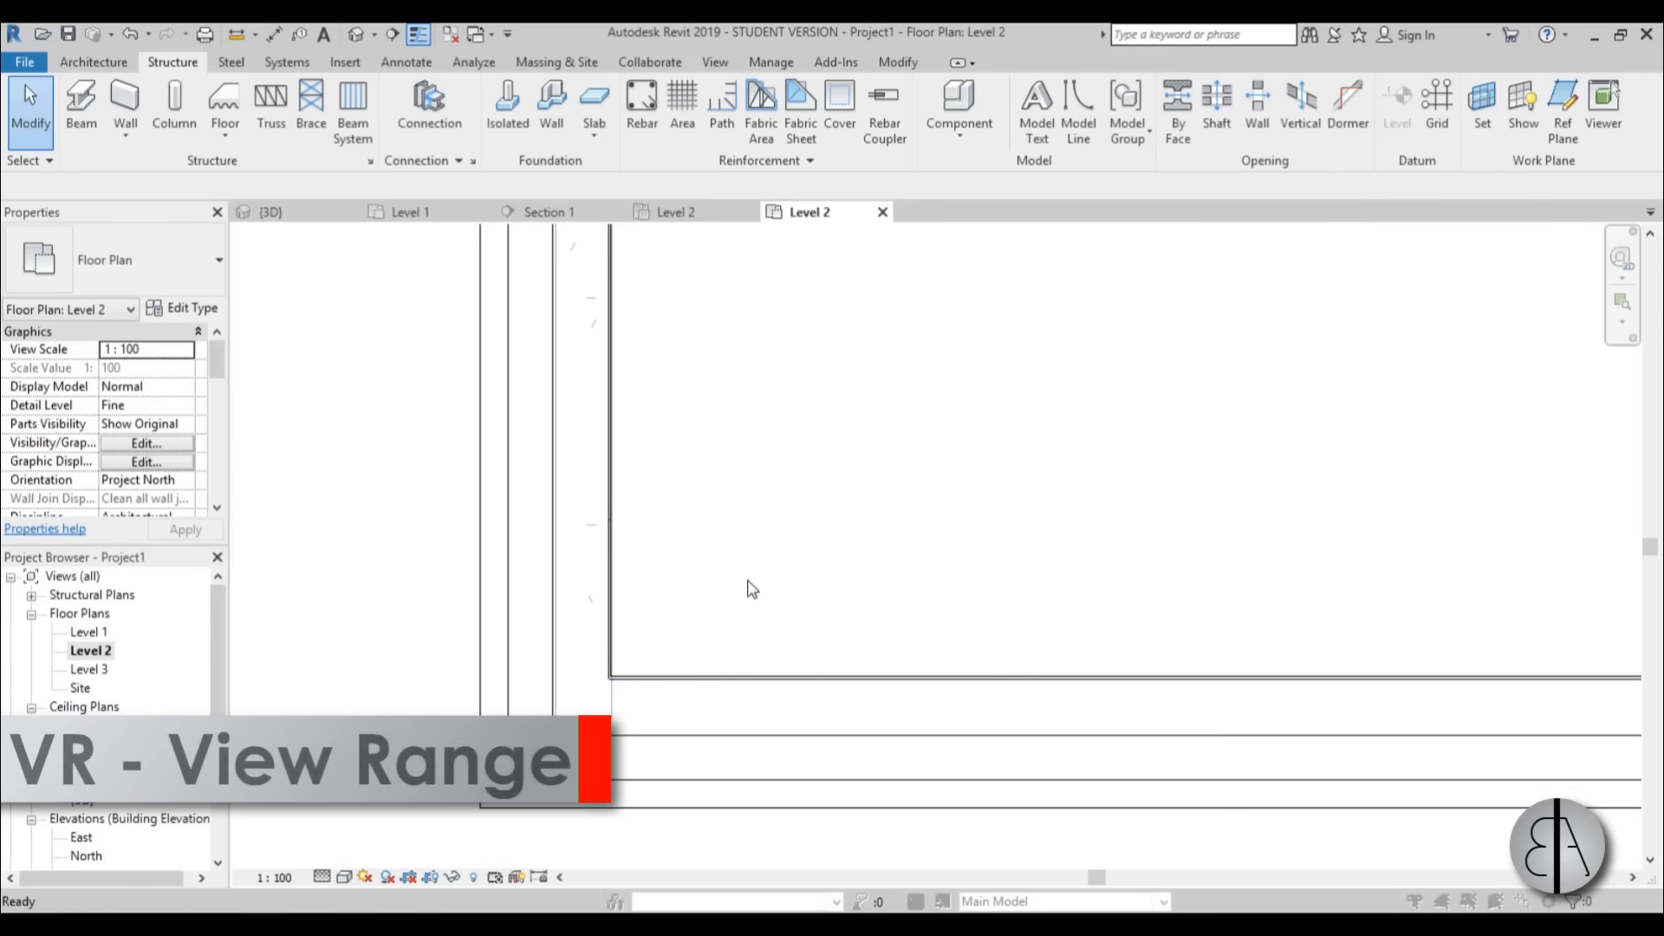
{"action": "key", "text": "v"}
{"action": "key", "text": "r"}
{"action": "left_click", "coordinate": [1027, 521]}
{"action": "left_click", "coordinate": [1042, 559]}
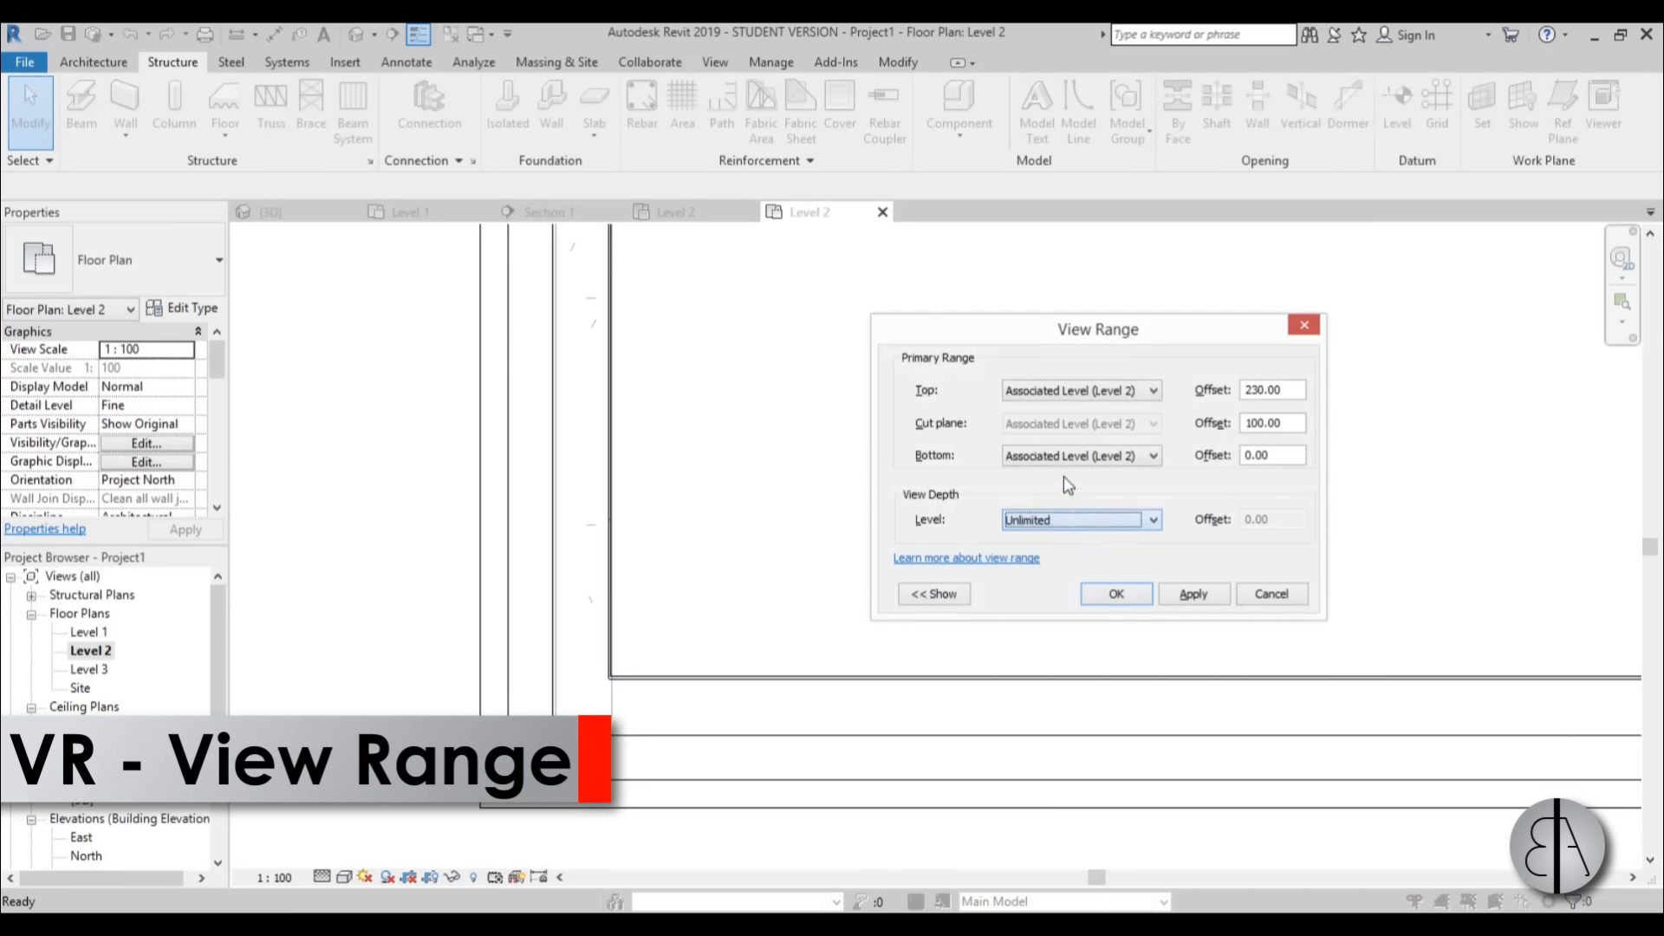
{"action": "left_click", "coordinate": [1071, 455]}
{"action": "left_click", "coordinate": [1042, 504]}
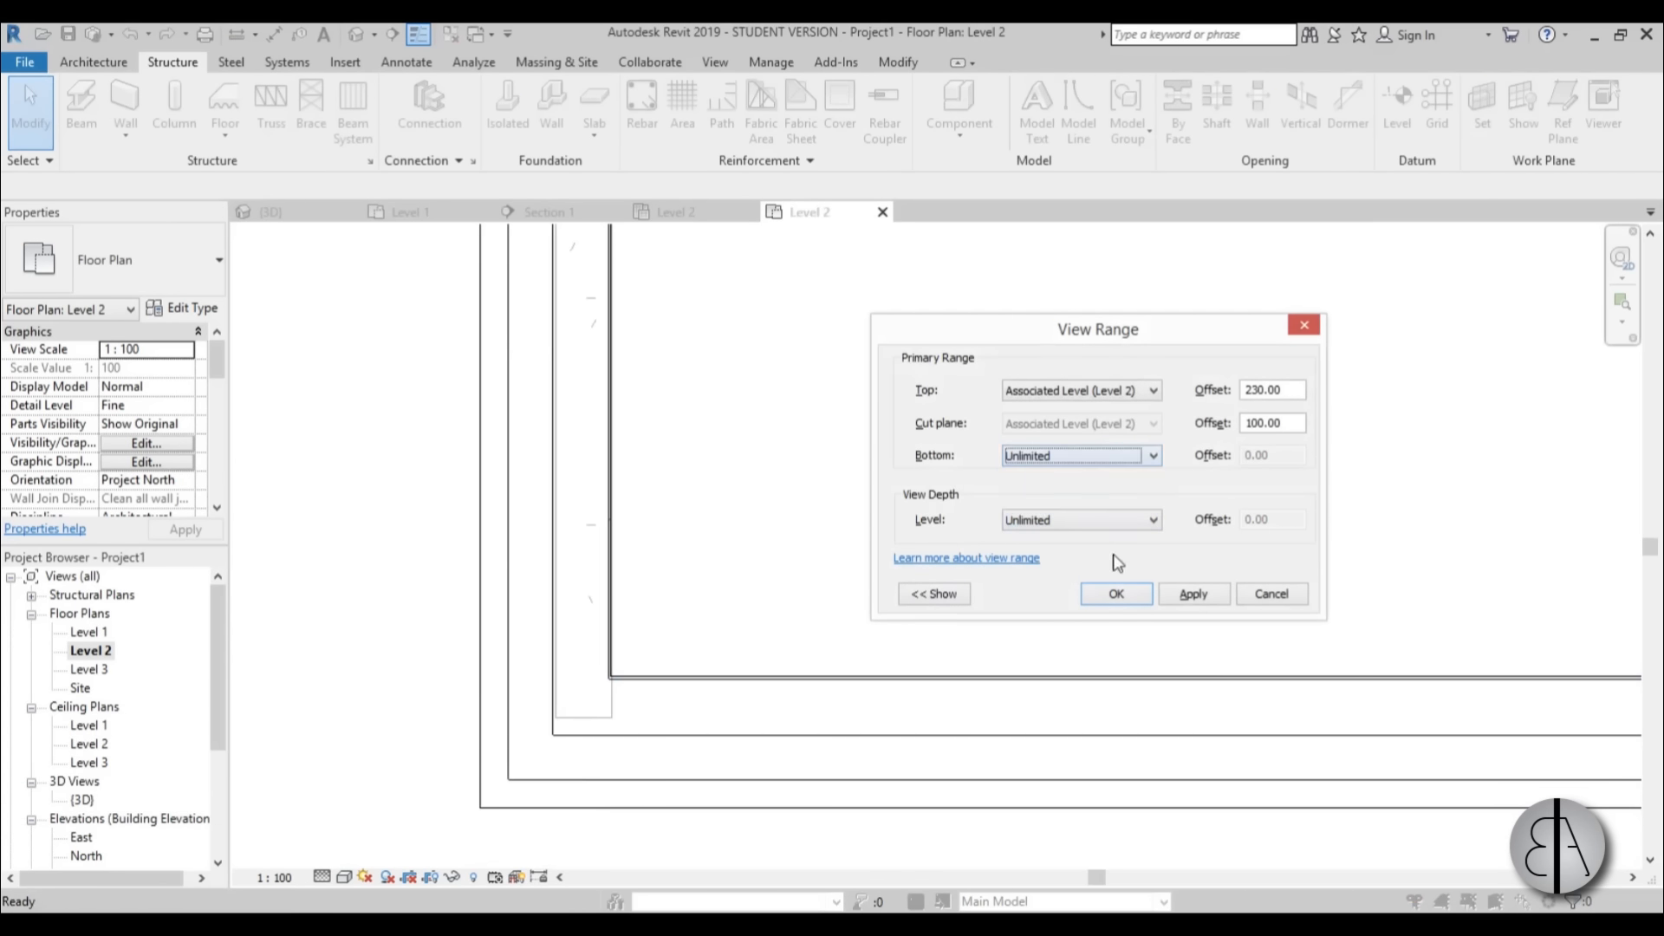
{"action": "left_click", "coordinate": [1200, 604]}
{"action": "left_click", "coordinate": [1116, 594]}
{"action": "left_click", "coordinate": [351, 877]}
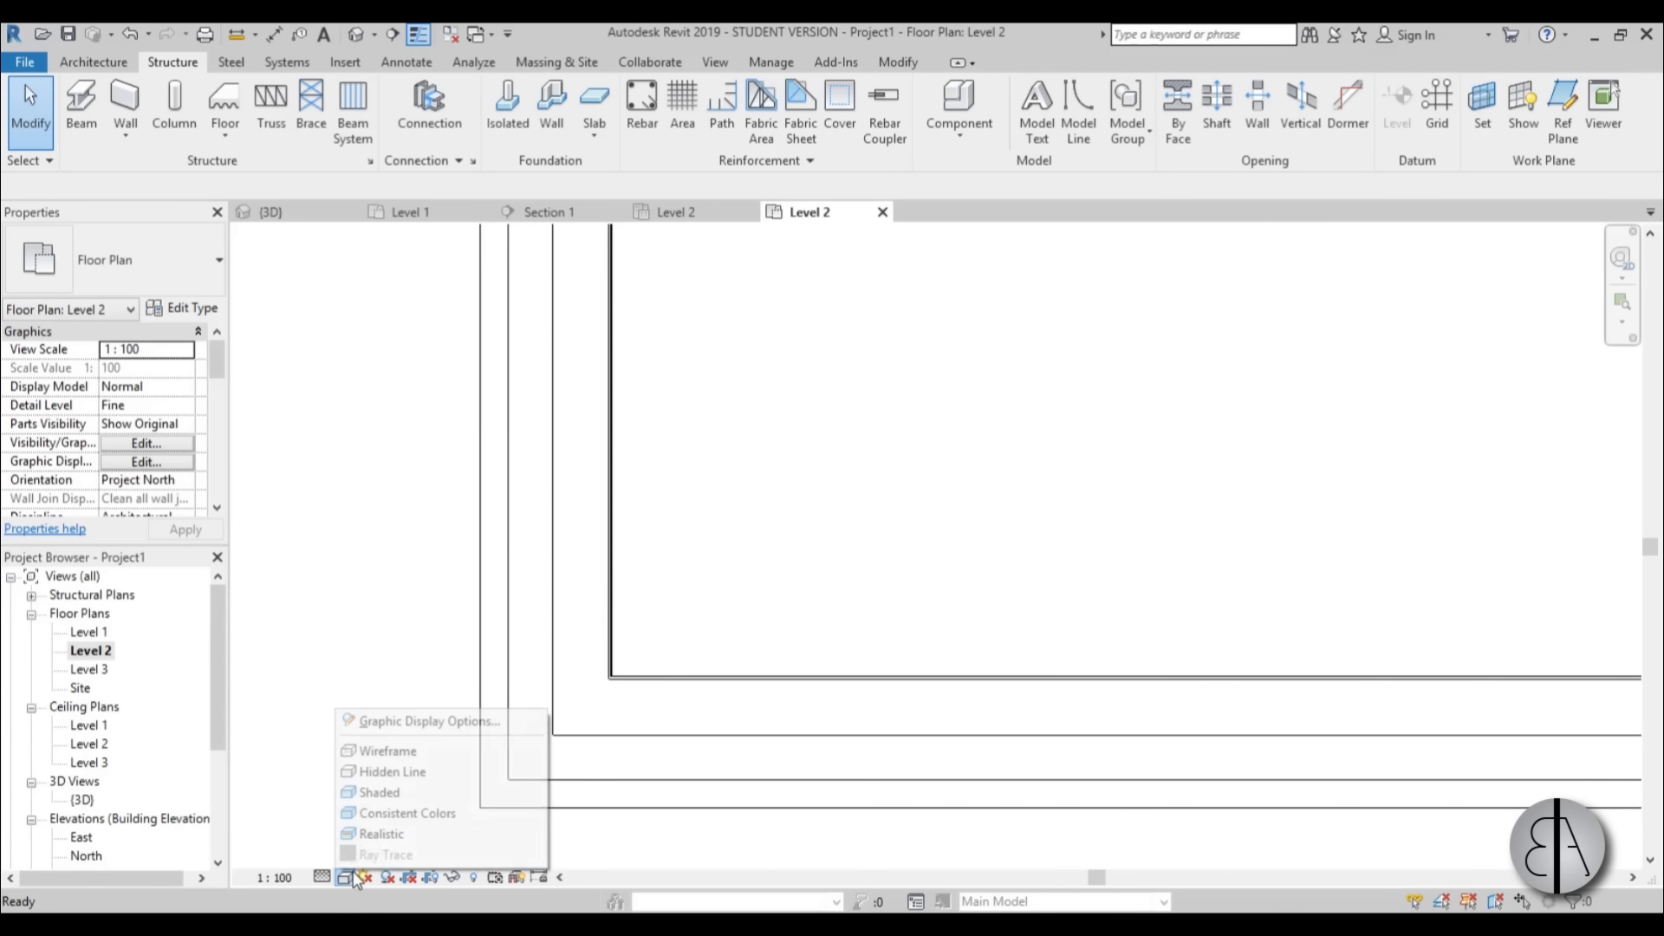
{"action": "left_click", "coordinate": [388, 751]}
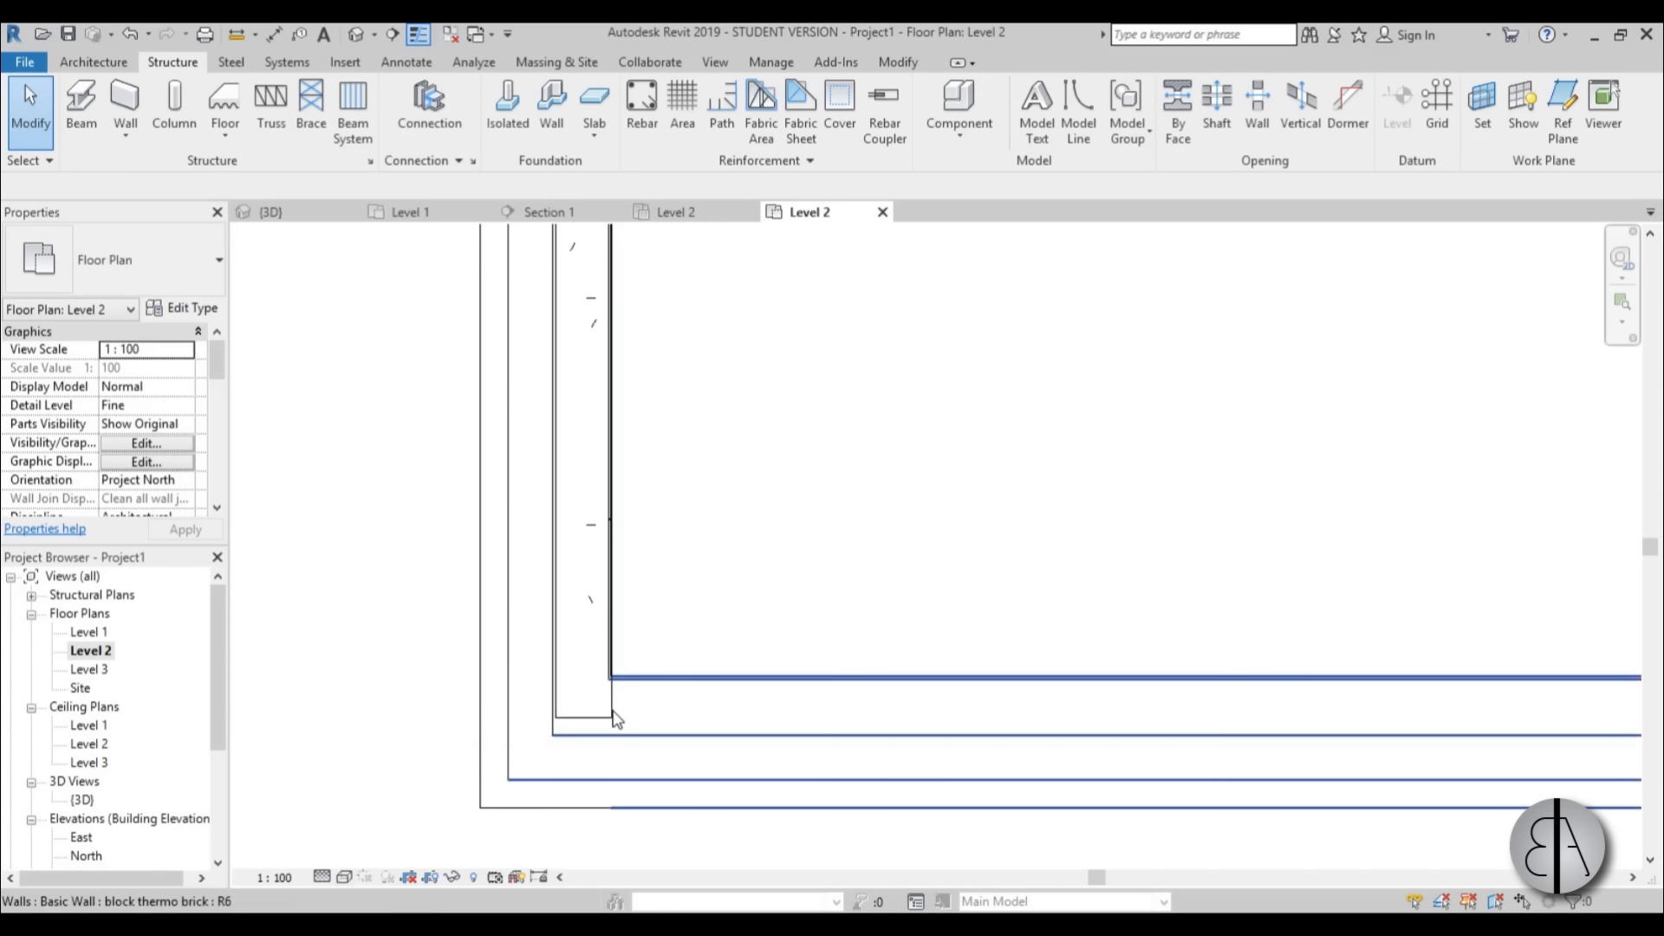
Align the concrete beam's inner edge with the inner face of the west wall's block layer.
{"action": "left_click", "coordinate": [612, 711]}
{"action": "key", "text": "Escape"}
{"action": "left_click", "coordinate": [600, 717]}
{"action": "scroll", "coordinate": [650, 661], "scroll_direction": "up", "scroll_amount": 3}
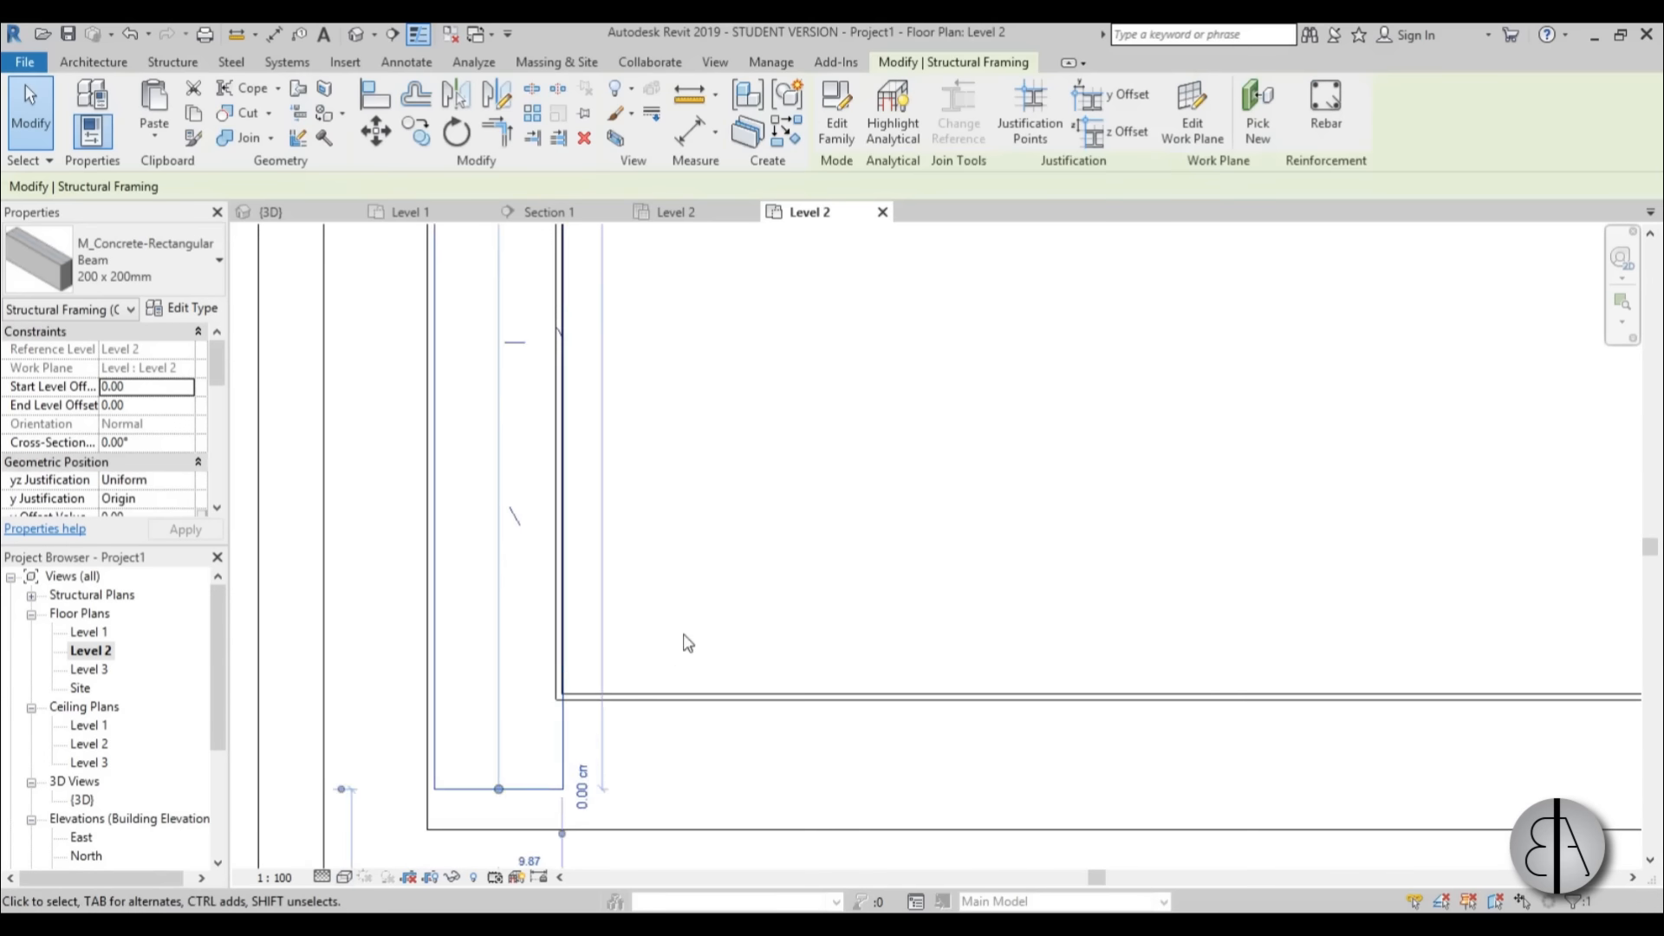
{"action": "key", "text": "Escape"}
{"action": "key", "text": "a"}
{"action": "key", "text": "l"}
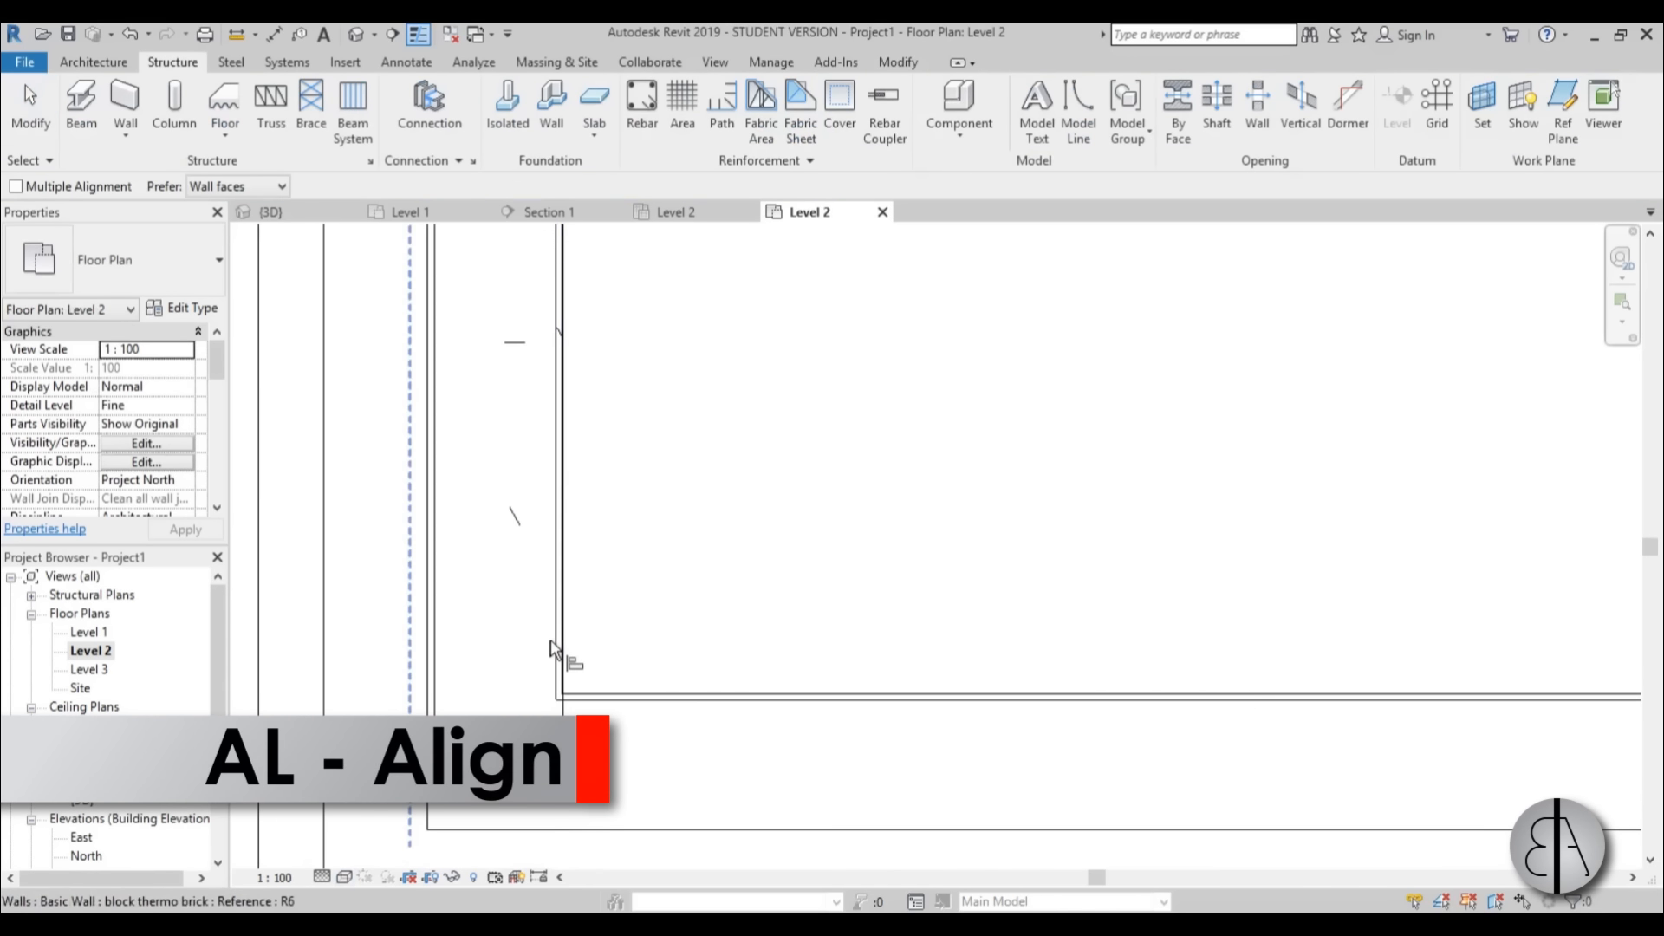
{"action": "left_click", "coordinate": [557, 672]}
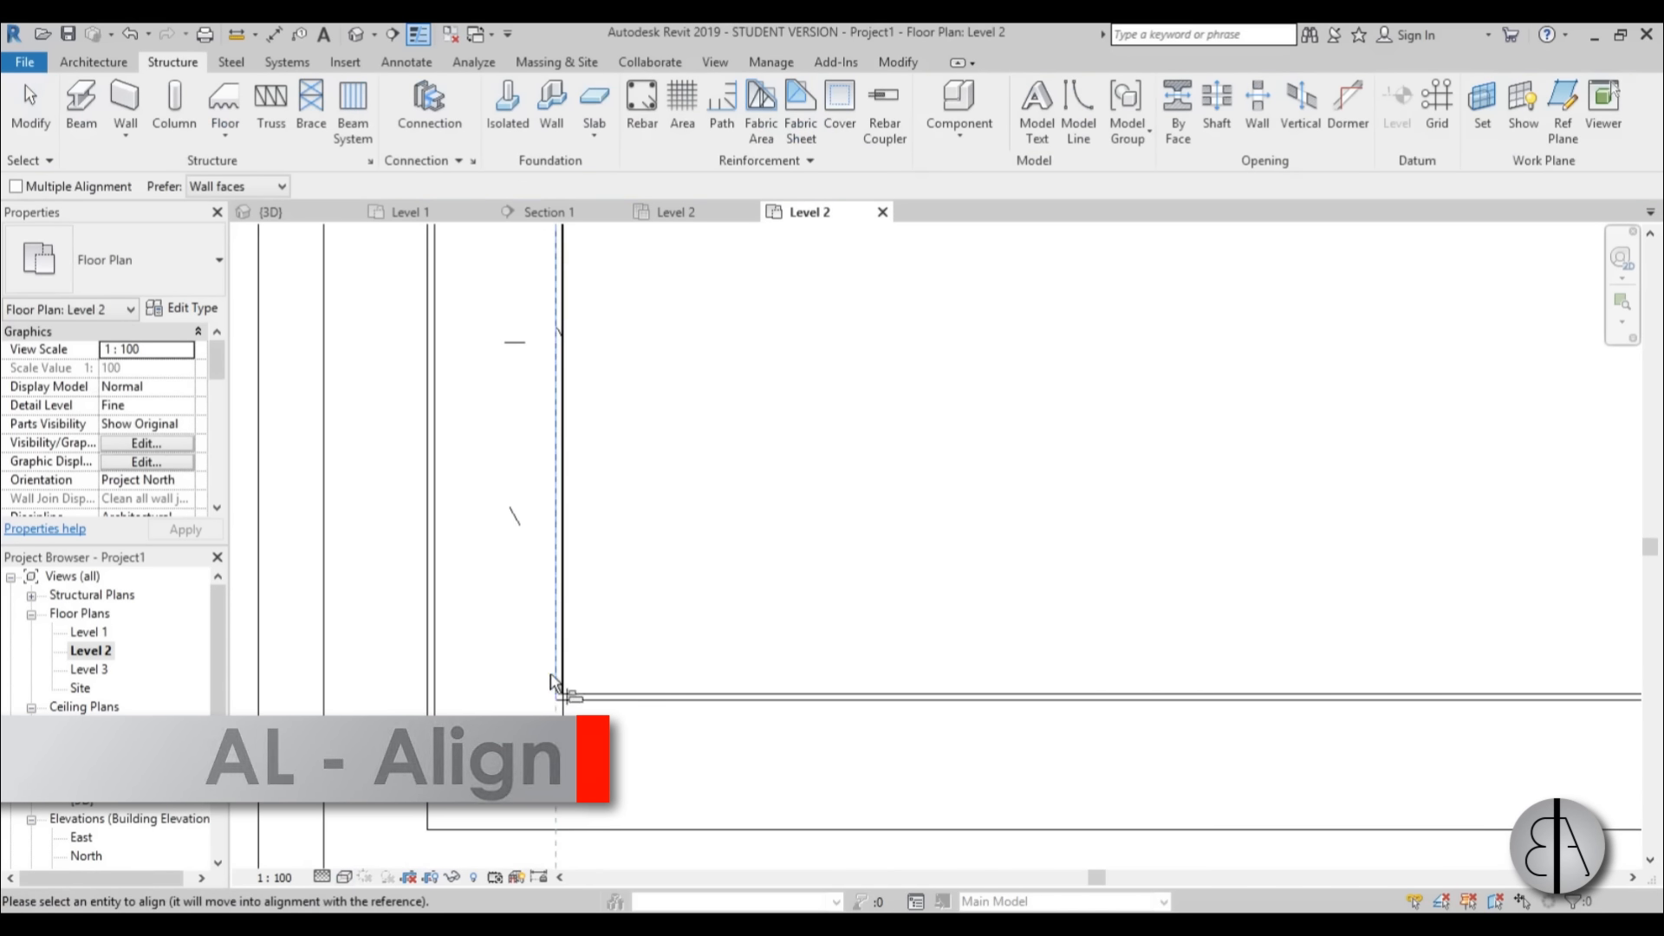
{"action": "scroll", "coordinate": [559, 720], "scroll_direction": "up", "scroll_amount": 2}
{"action": "left_click", "coordinate": [572, 757]}
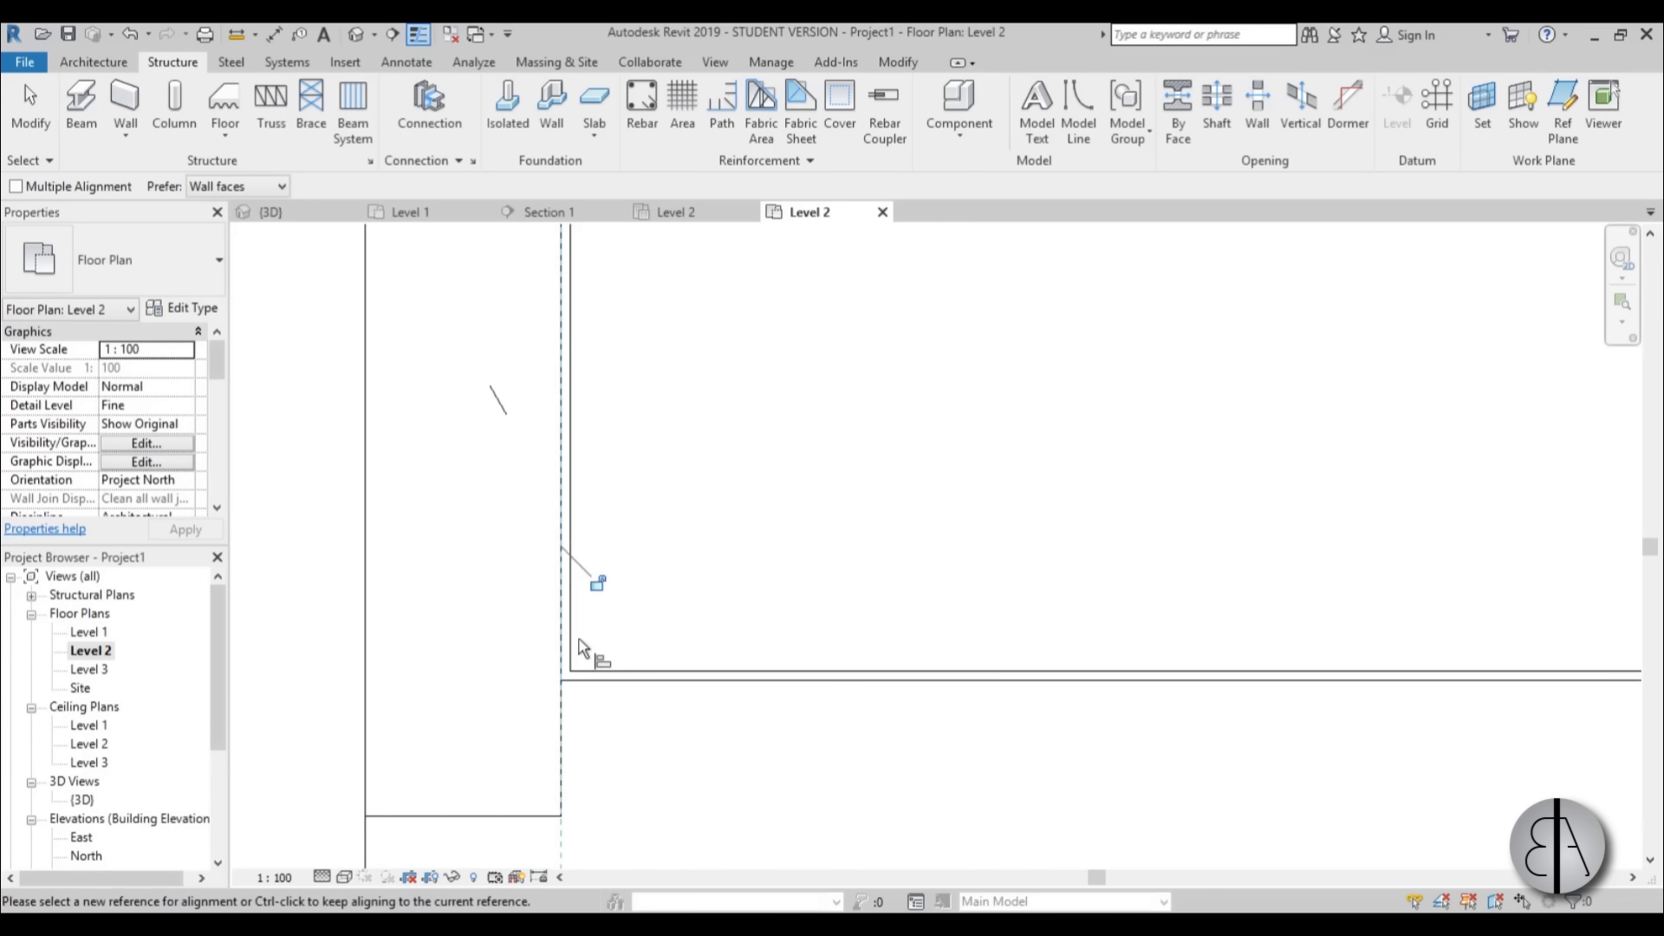
{"action": "scroll", "coordinate": [570, 650], "scroll_direction": "down", "scroll_amount": 1}
{"action": "scroll", "coordinate": [569, 648], "scroll_direction": "up", "scroll_amount": 3}
{"action": "key", "text": "Escape"}
{"action": "key", "text": "Escape"}
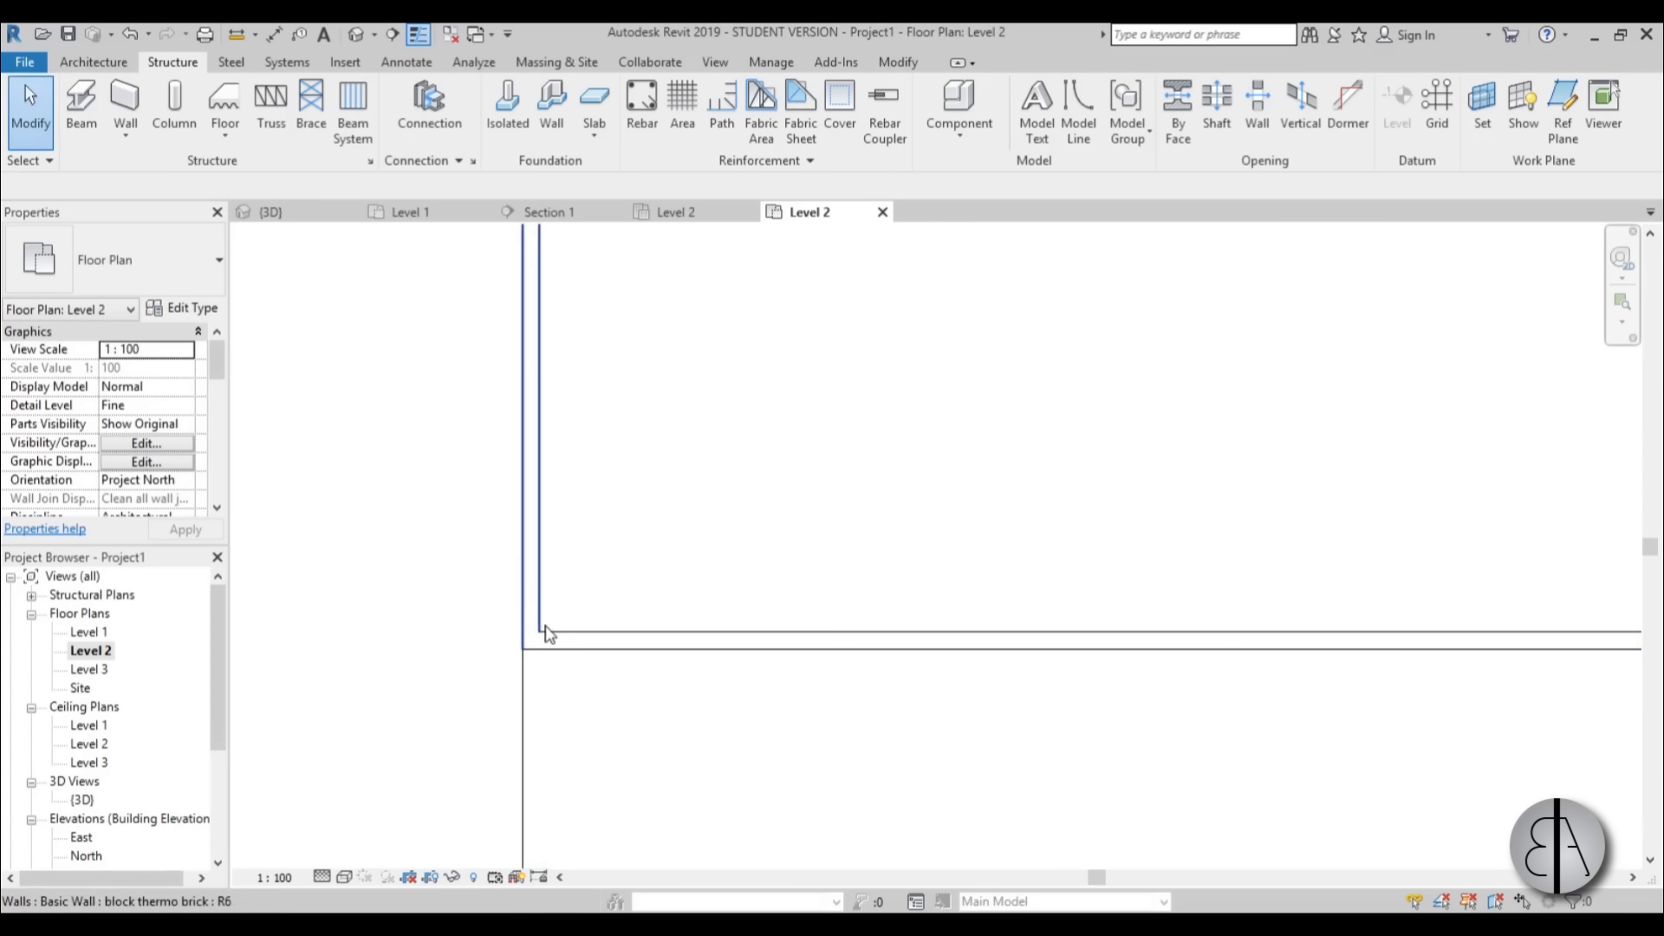
{"action": "scroll", "coordinate": [507, 573], "scroll_direction": "down", "scroll_amount": 2}
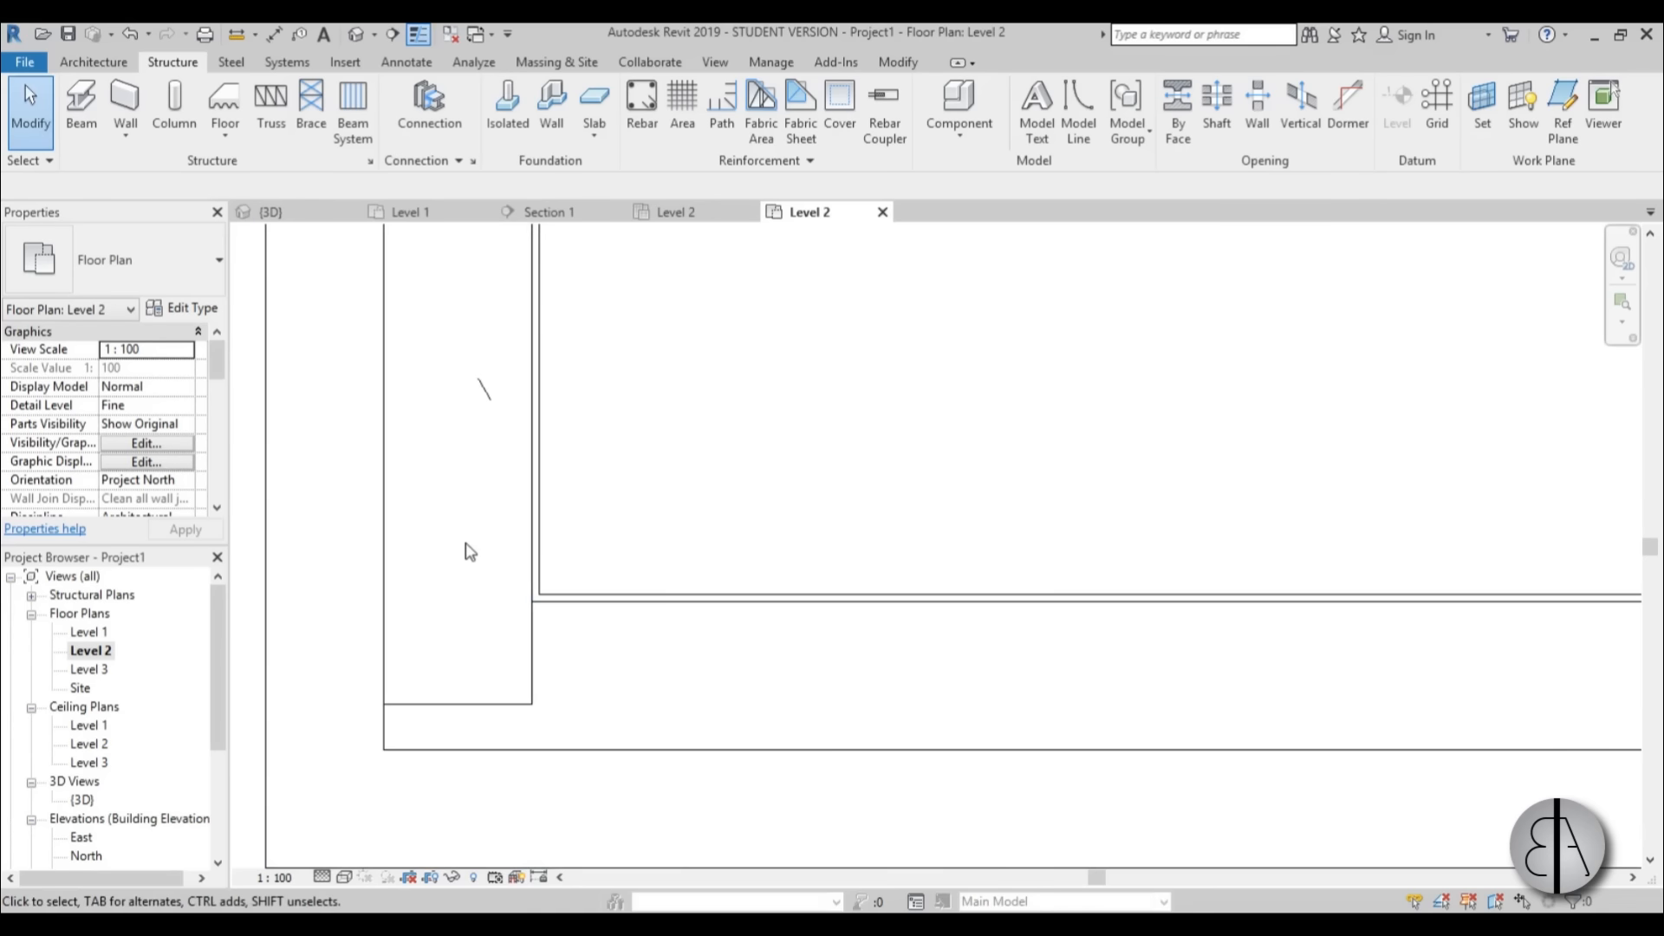
{"action": "scroll", "coordinate": [464, 559], "scroll_direction": "down", "scroll_amount": 2}
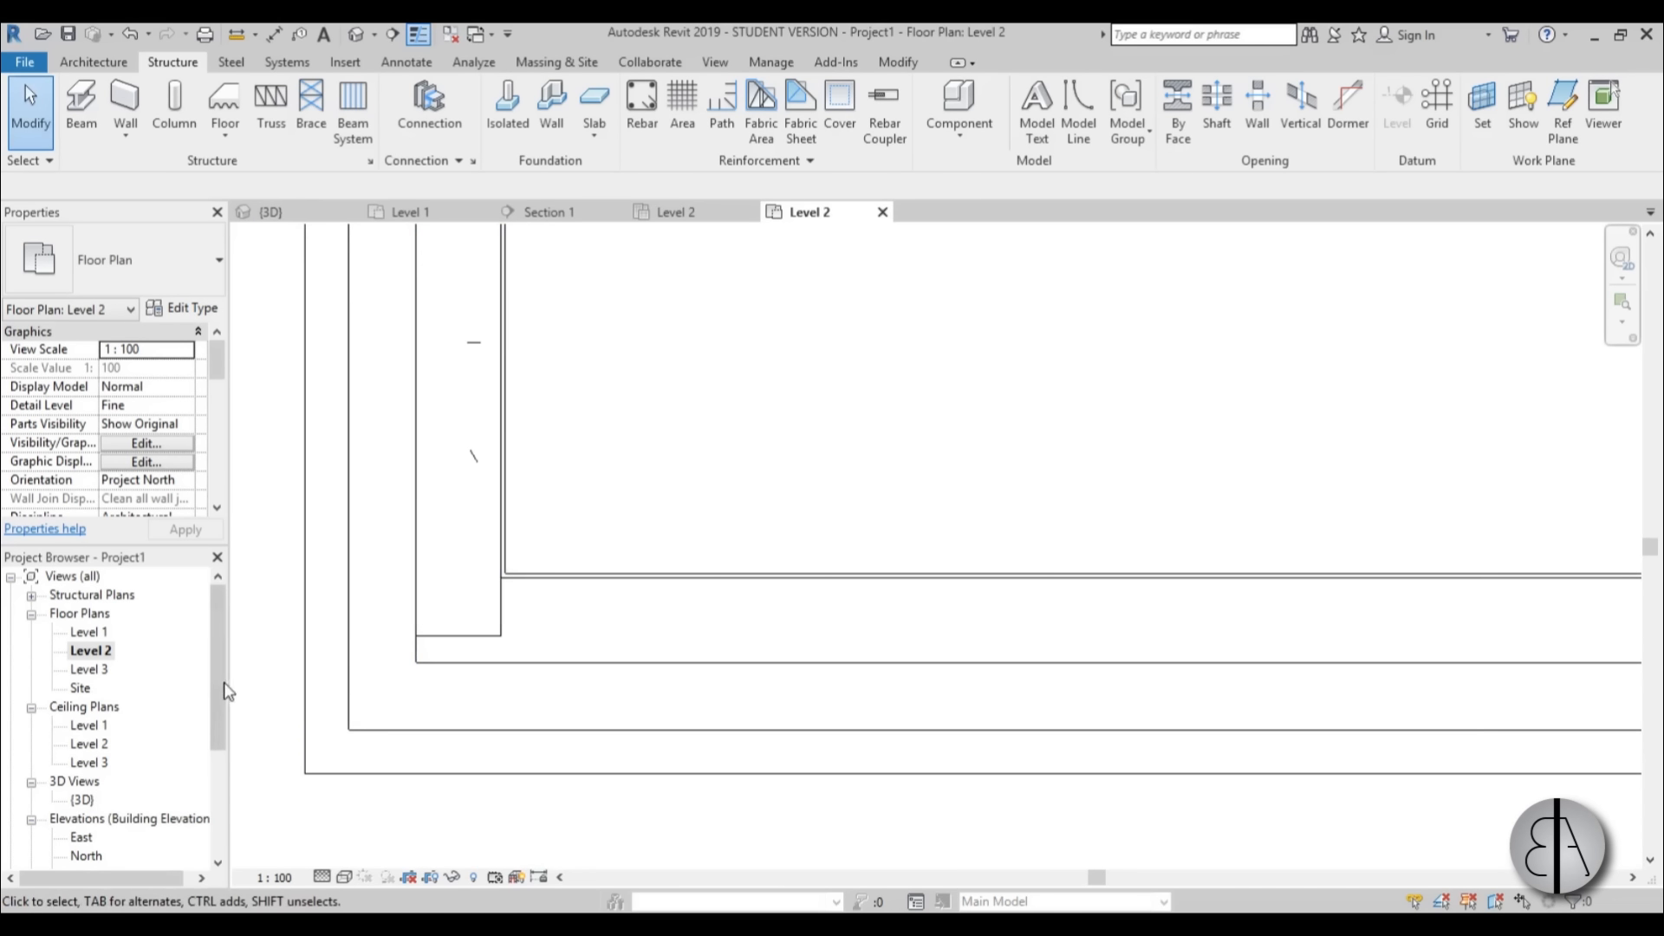
In Section 1, copy the 200 x 200mm concrete beam at Level 2 and paste it aligned to Level 3.
{"action": "scroll", "coordinate": [227, 691], "scroll_direction": "down", "scroll_amount": 2}
{"action": "double_click", "coordinate": [96, 799]}
{"action": "scroll", "coordinate": [580, 433], "scroll_direction": "up", "scroll_amount": 3}
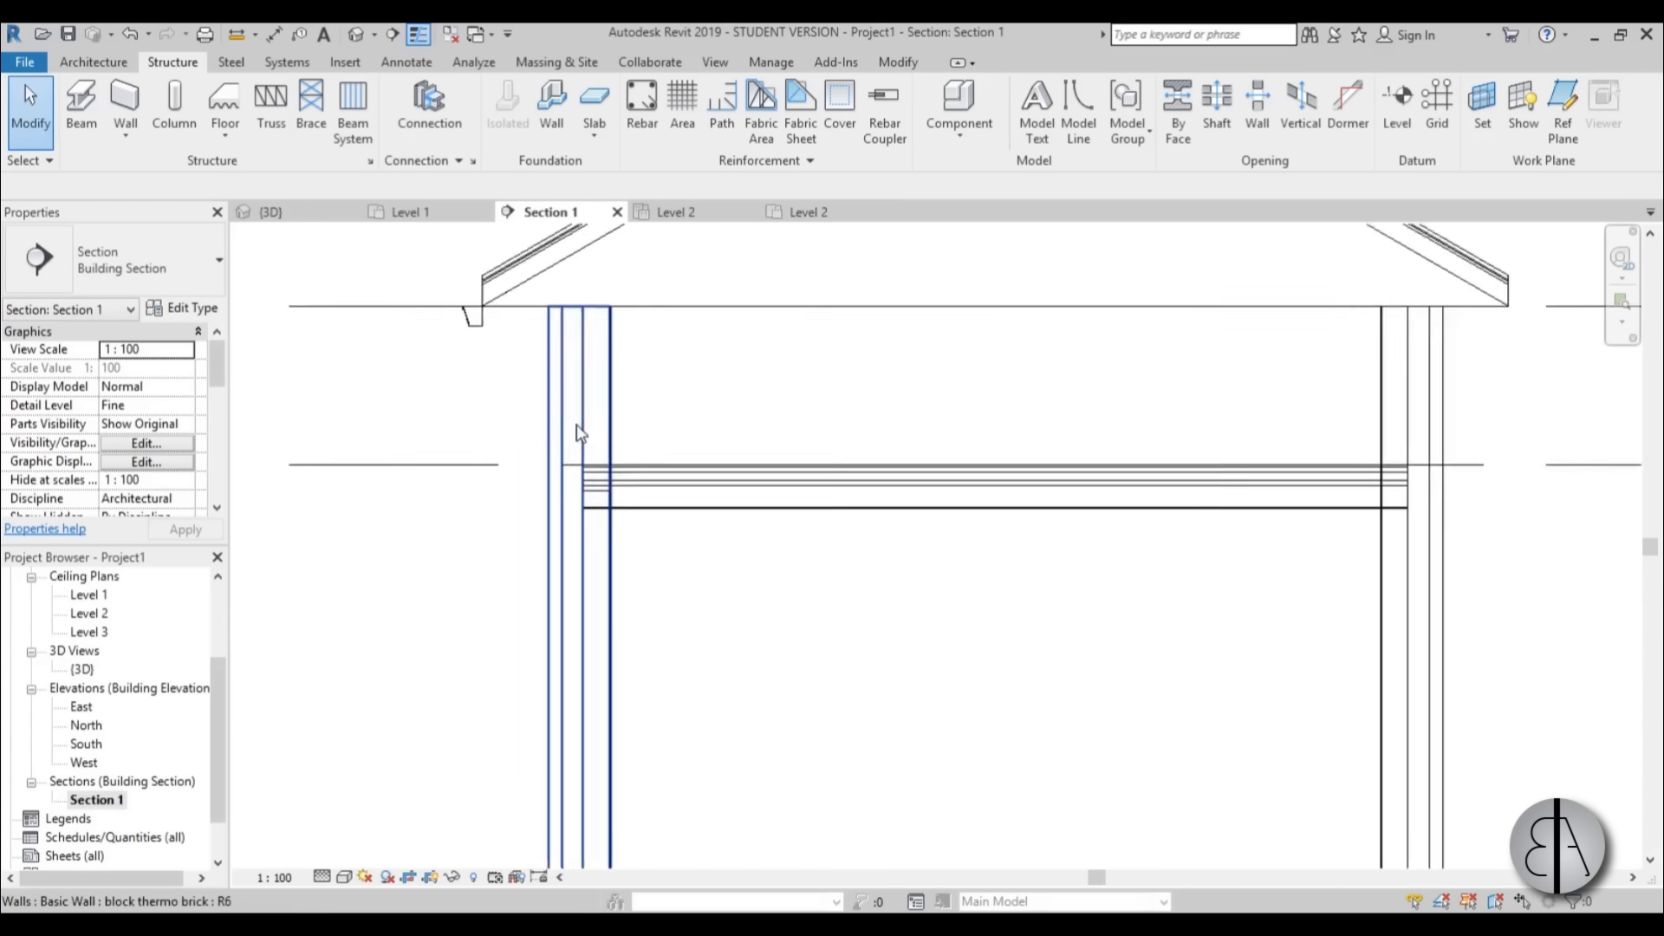
{"action": "scroll", "coordinate": [577, 457], "scroll_direction": "up", "scroll_amount": 3}
{"action": "left_click", "coordinate": [623, 543]}
{"action": "scroll", "coordinate": [623, 543], "scroll_direction": "down", "scroll_amount": 4}
{"action": "middle_click_drag", "start_coordinate": [623, 548], "coordinate": [608, 609]}
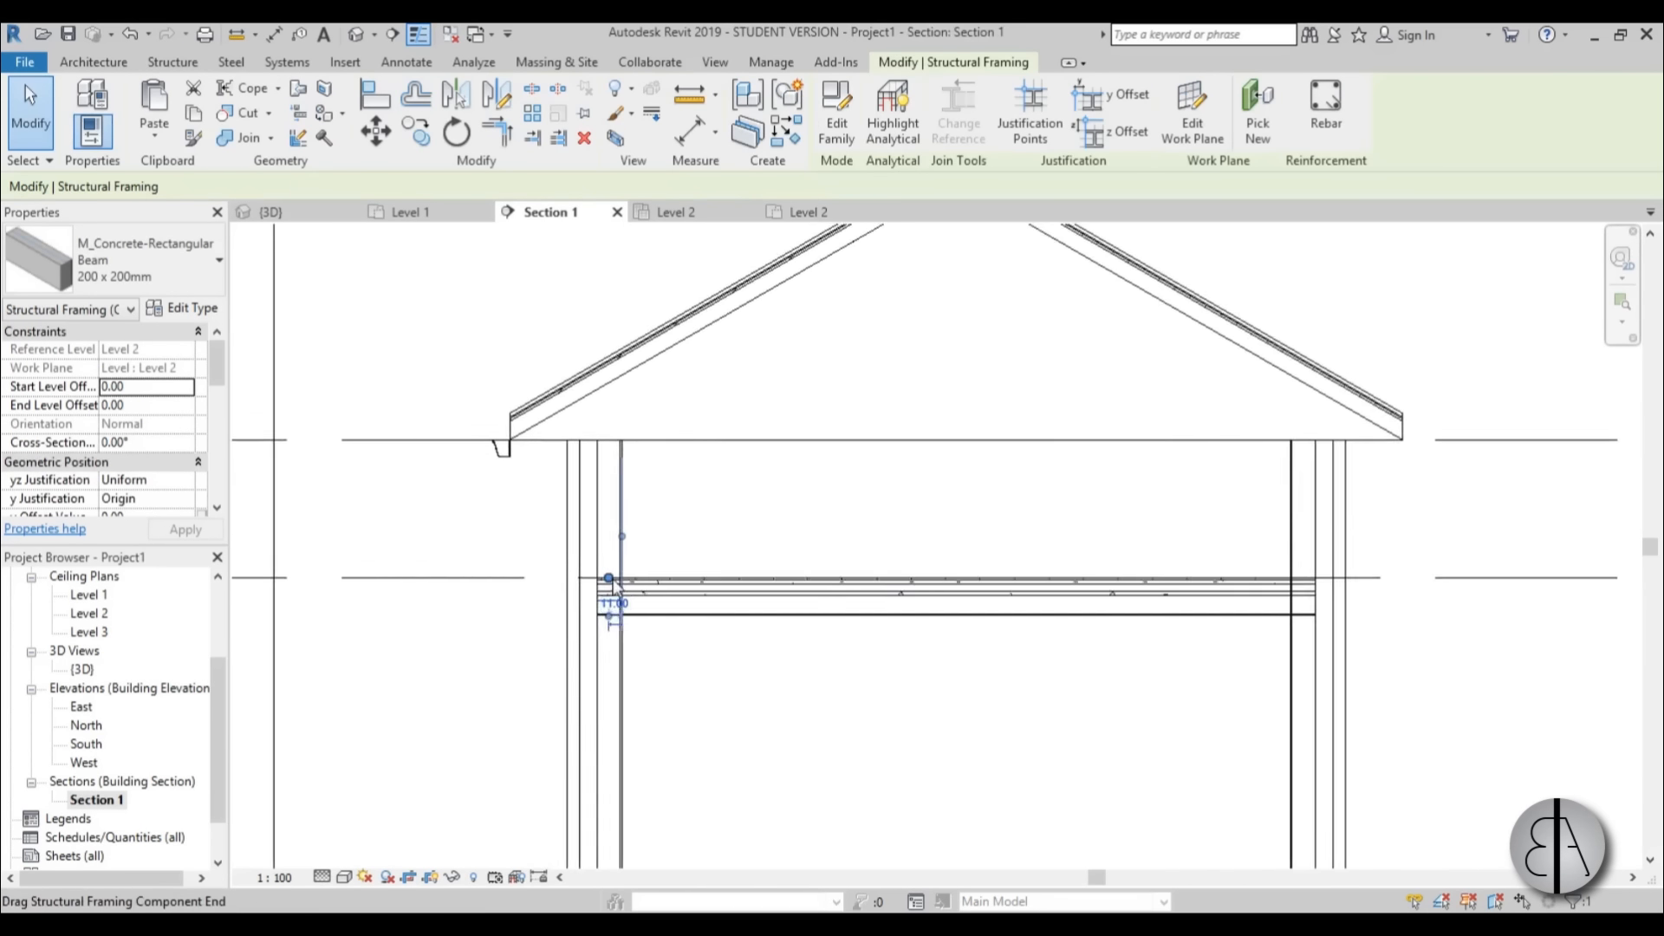
{"action": "scroll", "coordinate": [610, 580], "scroll_direction": "up", "scroll_amount": 2}
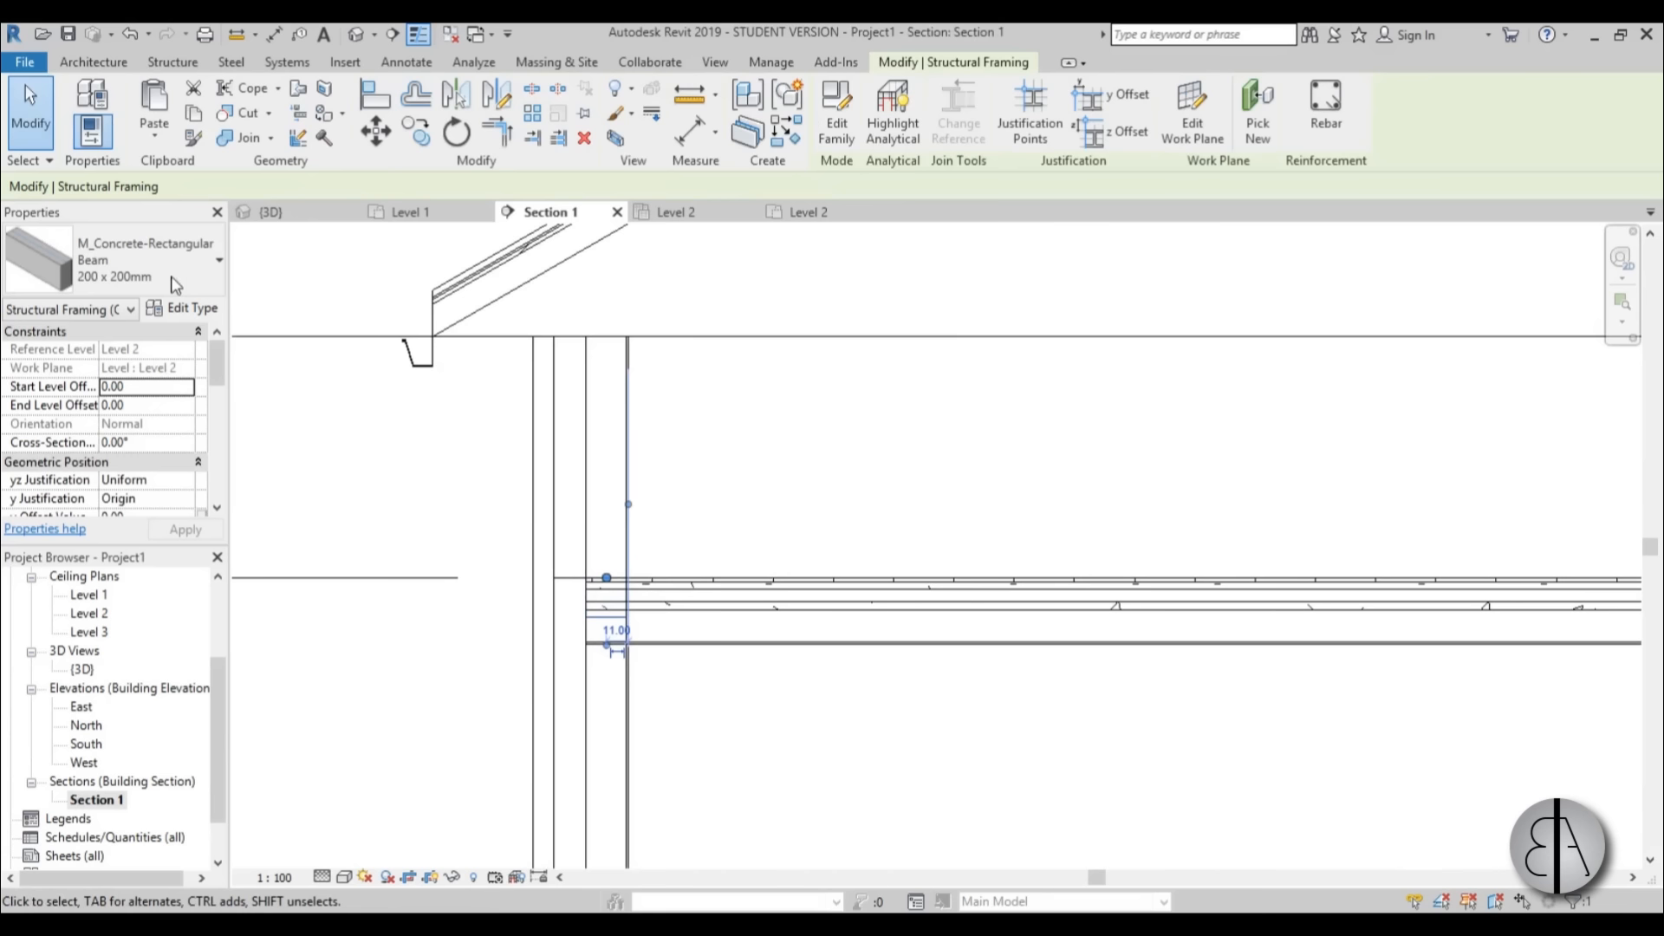
{"action": "left_click", "coordinate": [192, 115]}
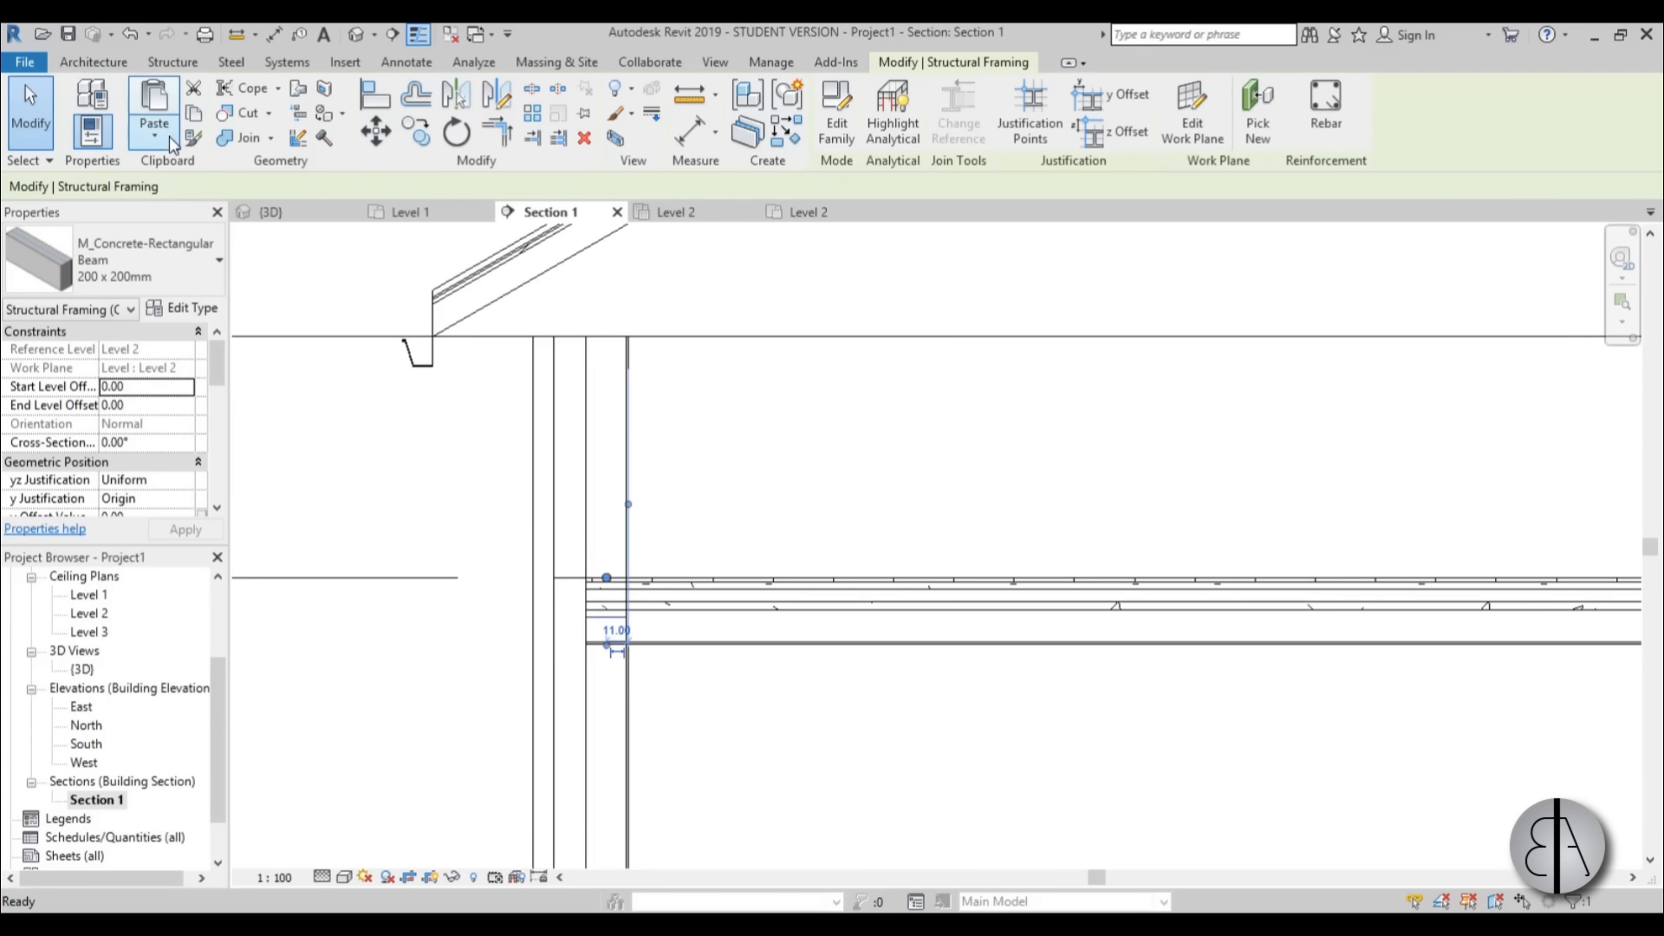
{"action": "left_click", "coordinate": [165, 137]}
{"action": "left_click", "coordinate": [212, 219]}
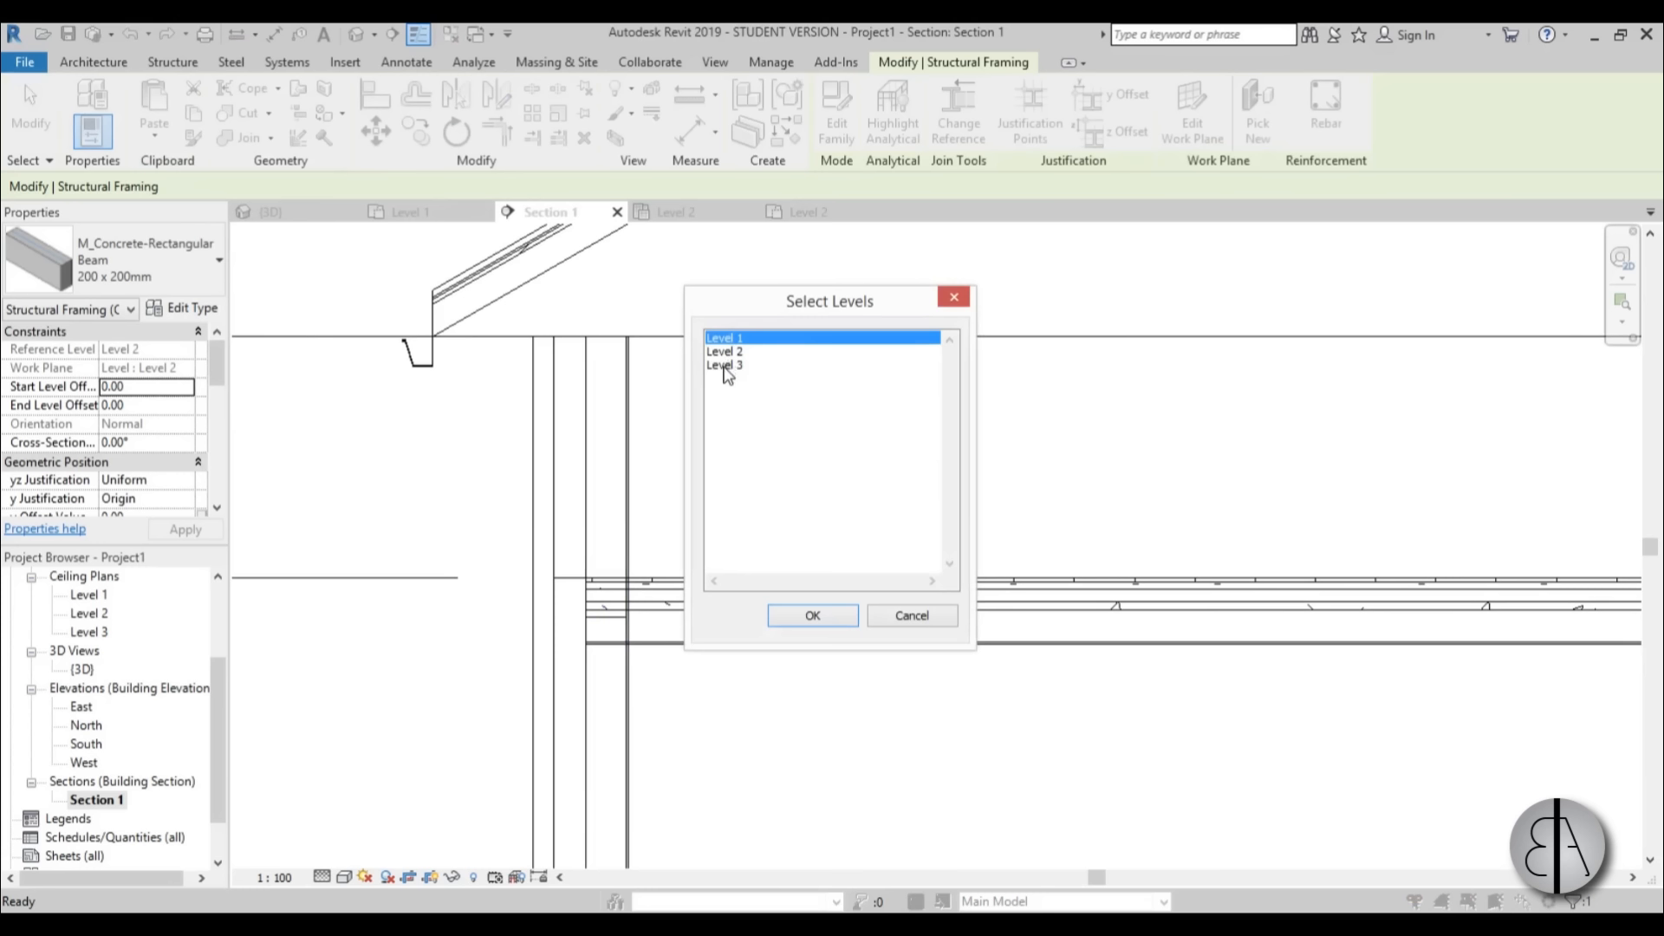
{"action": "double_click", "coordinate": [726, 365]}
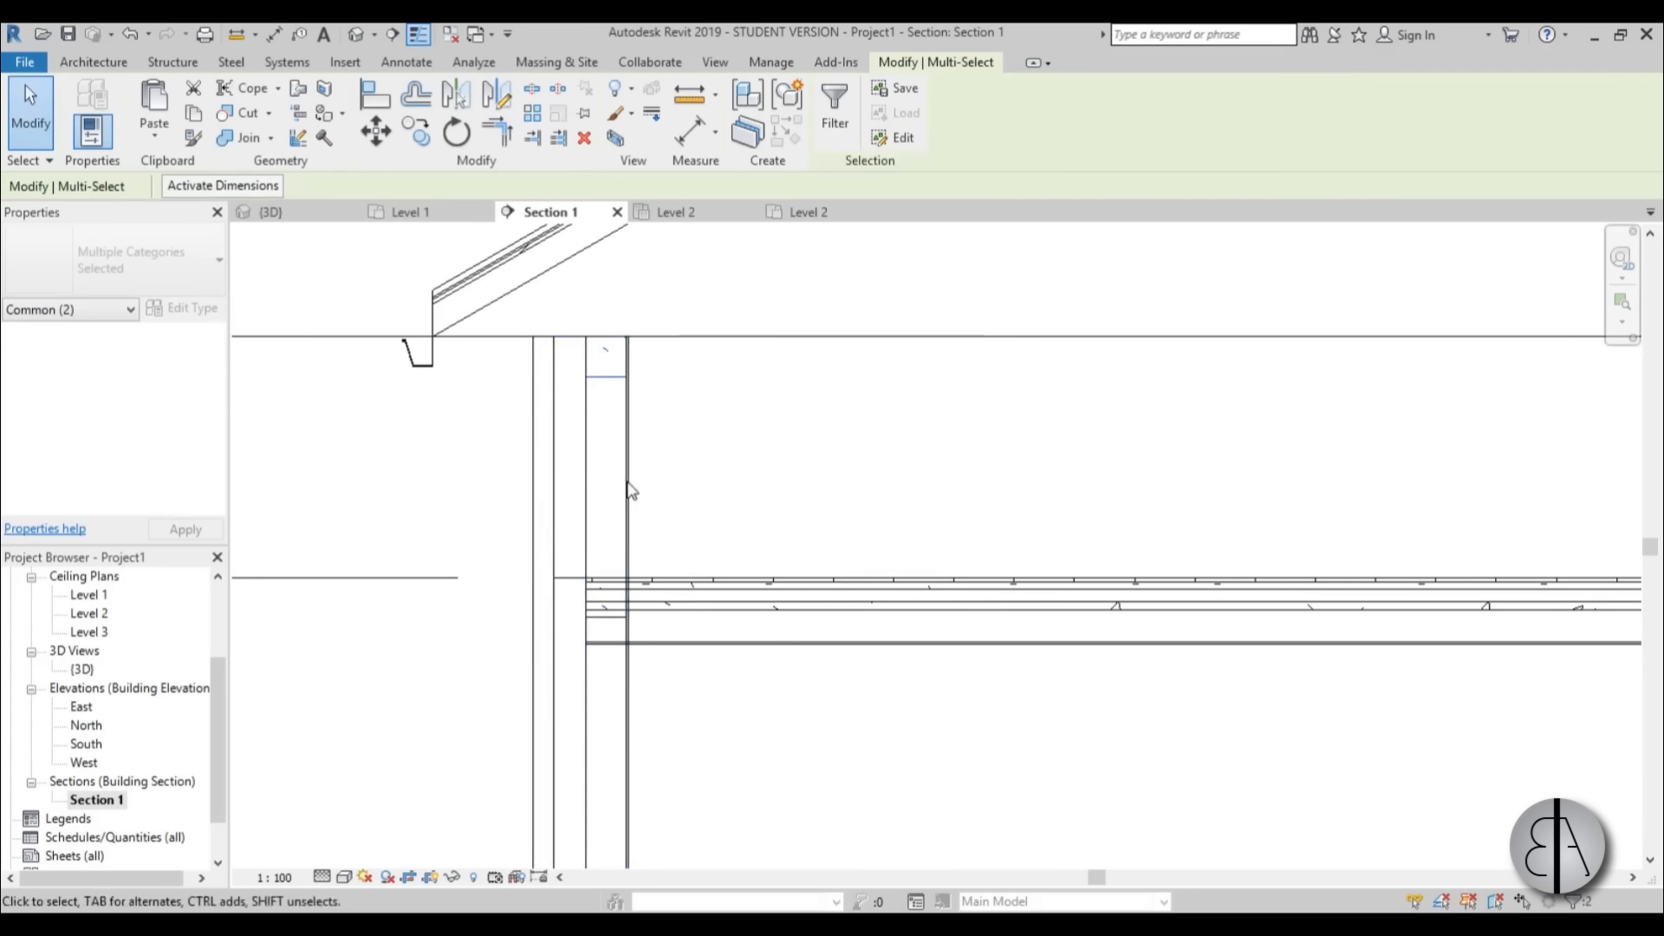
Examine the pasted Level 3 concrete beam at the top of the wall and its position below the roof in Section 1.
{"action": "scroll", "coordinate": [602, 637], "scroll_direction": "up", "scroll_amount": 3}
{"action": "left_click", "coordinate": [598, 628]}
{"action": "left_click", "coordinate": [729, 478]}
{"action": "scroll", "coordinate": [729, 478], "scroll_direction": "down", "scroll_amount": 2}
{"action": "middle_click_drag", "start_coordinate": [730, 470], "coordinate": [682, 659]}
{"action": "scroll", "coordinate": [600, 517], "scroll_direction": "up", "scroll_amount": 3}
{"action": "left_click", "coordinate": [598, 516]}
{"action": "scroll", "coordinate": [600, 502], "scroll_direction": "up", "scroll_amount": 2}
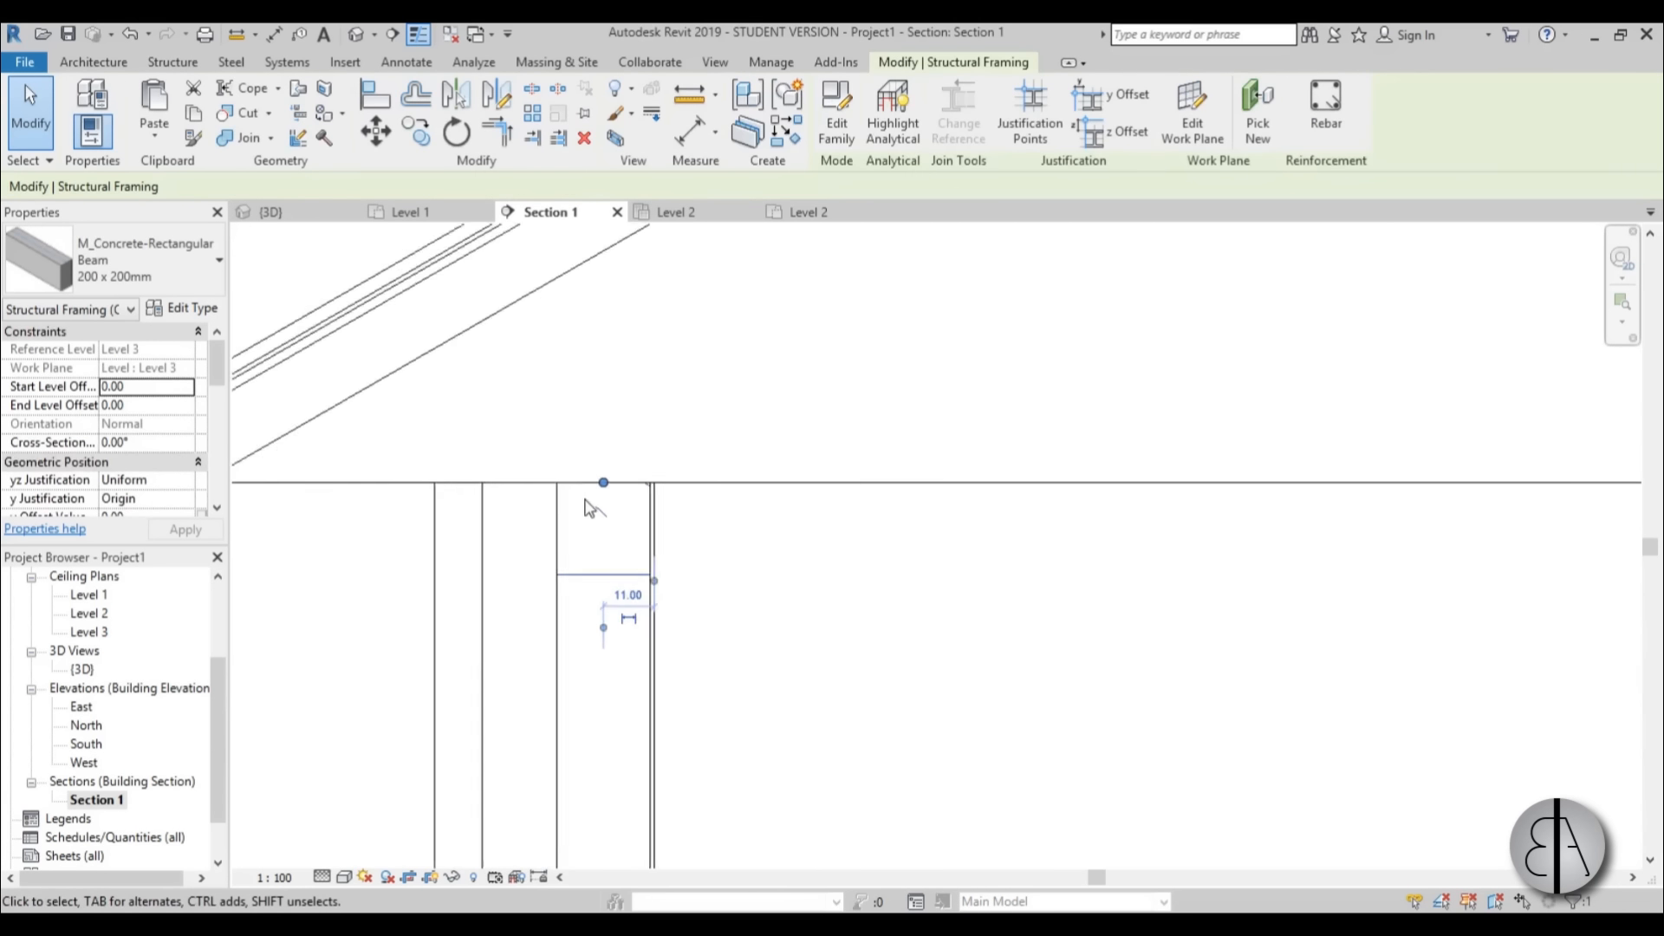
{"action": "left_click", "coordinate": [596, 435]}
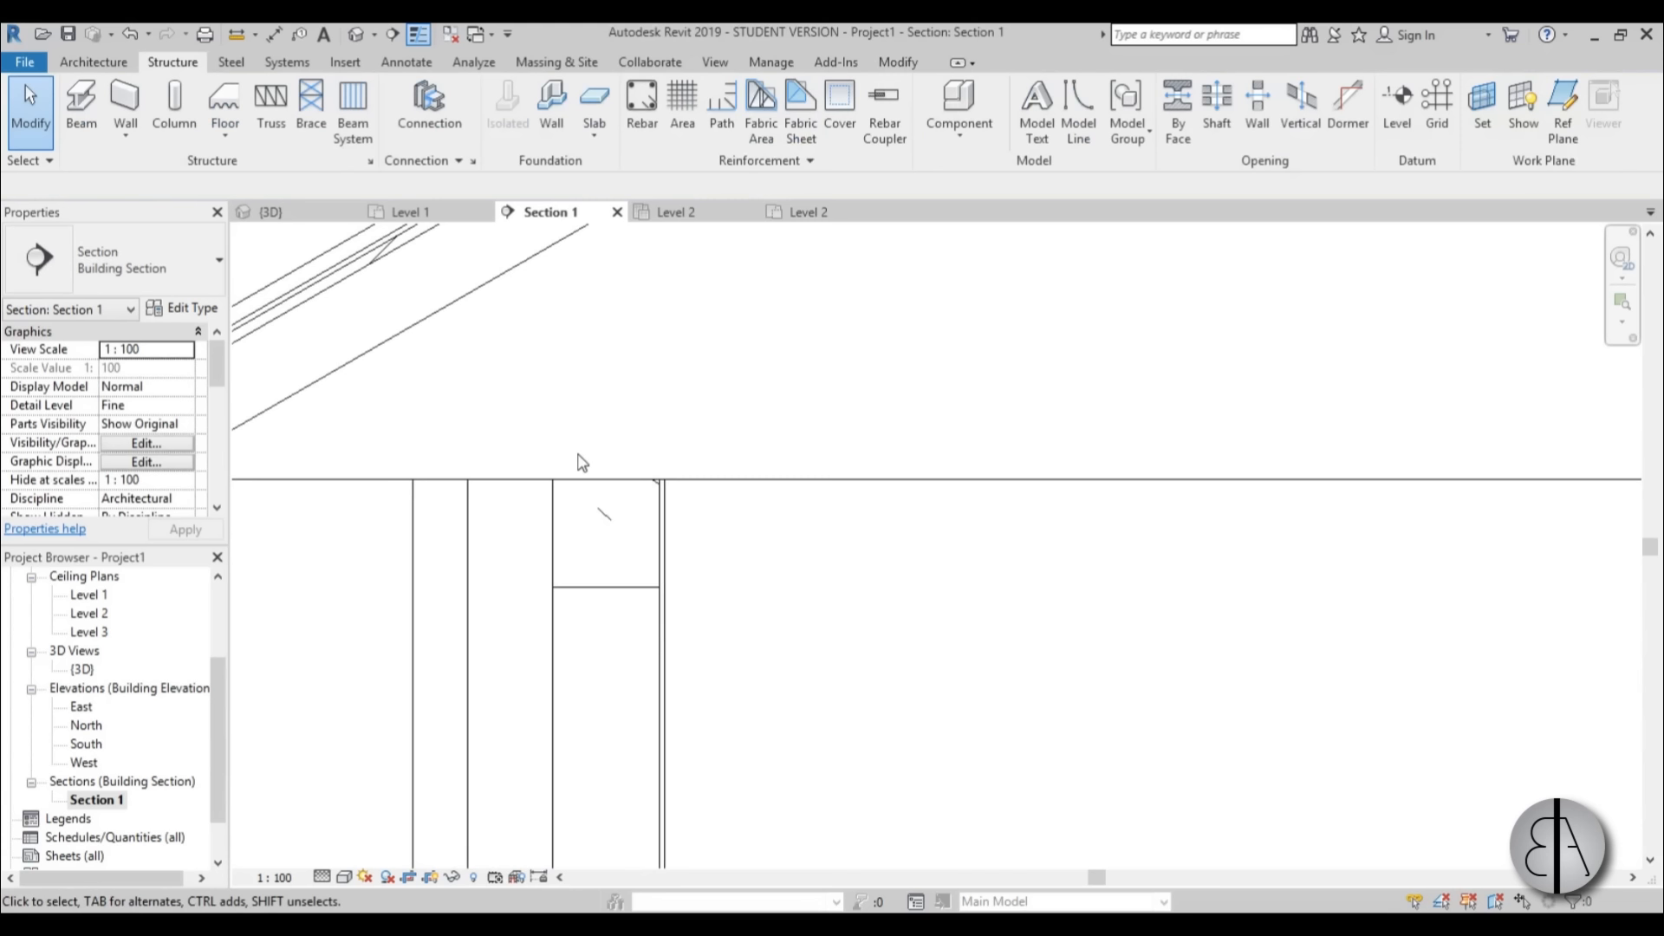
{"action": "left_click", "coordinate": [612, 493]}
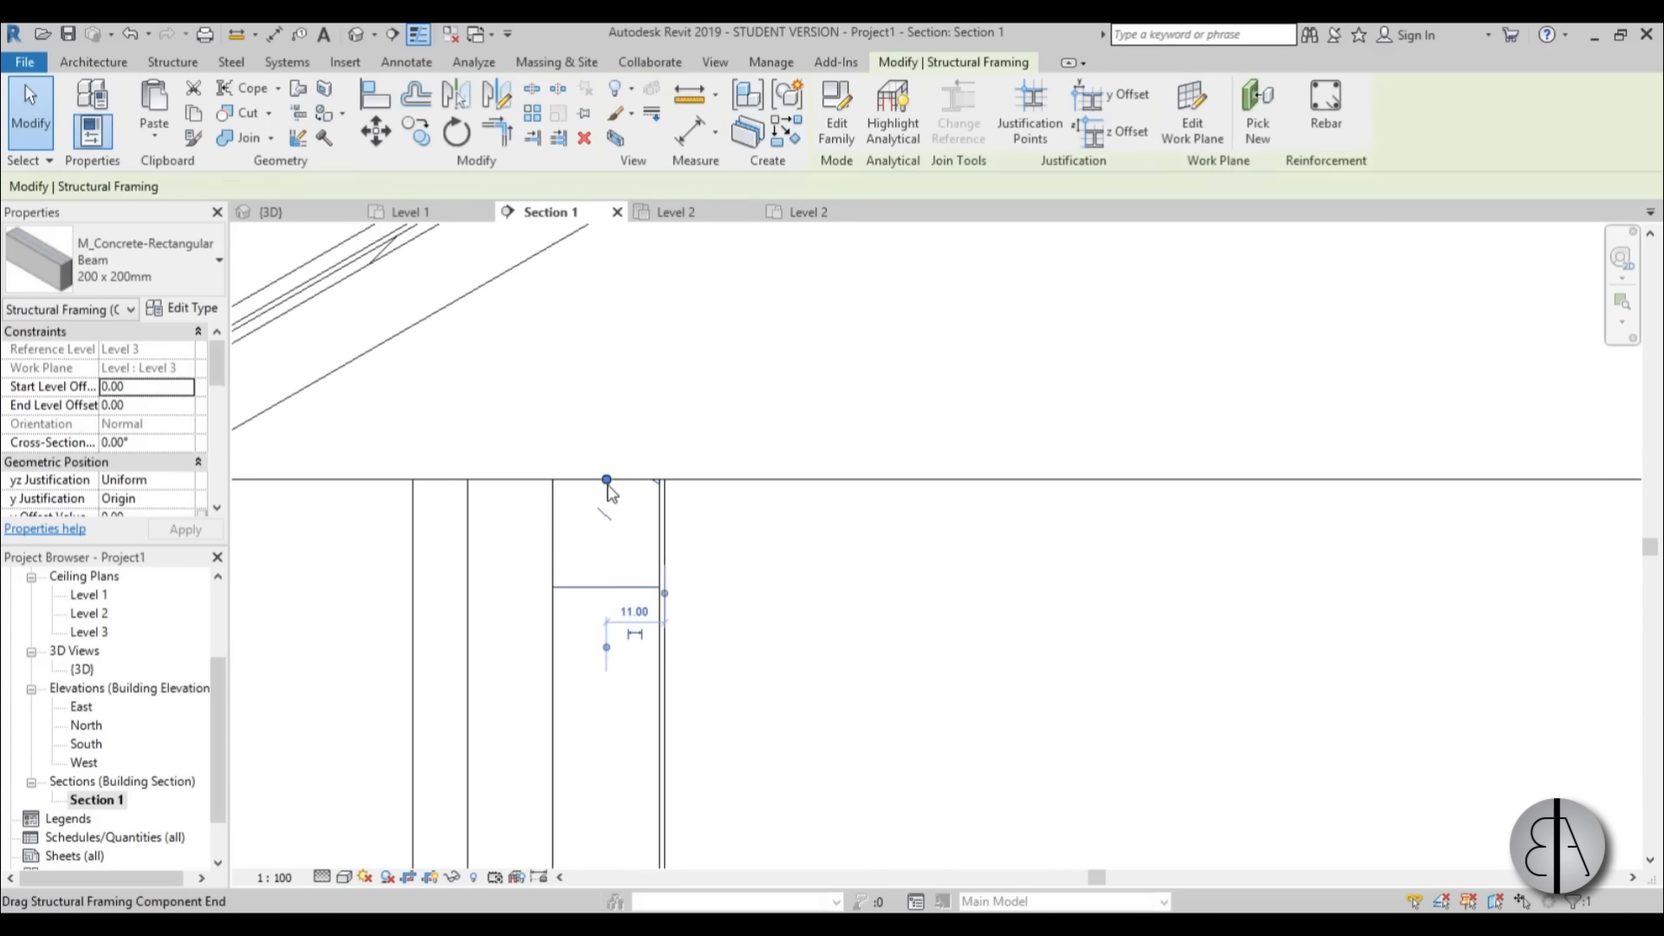
{"action": "left_click", "coordinate": [620, 429]}
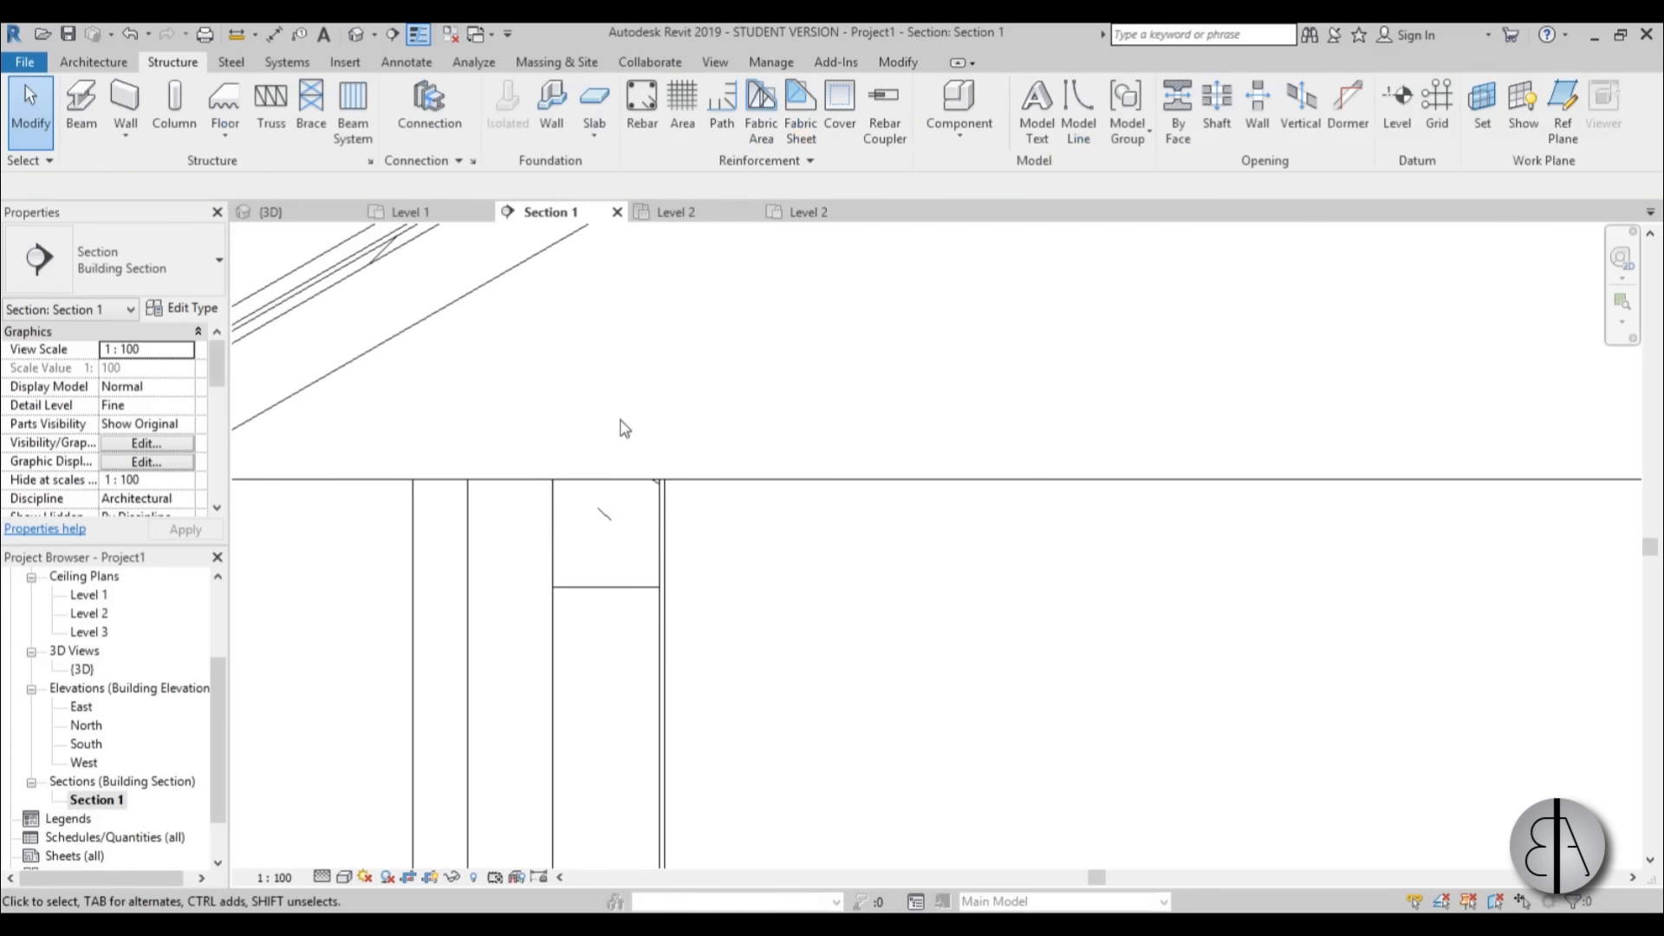
{"action": "scroll", "coordinate": [609, 469], "scroll_direction": "down", "scroll_amount": 2}
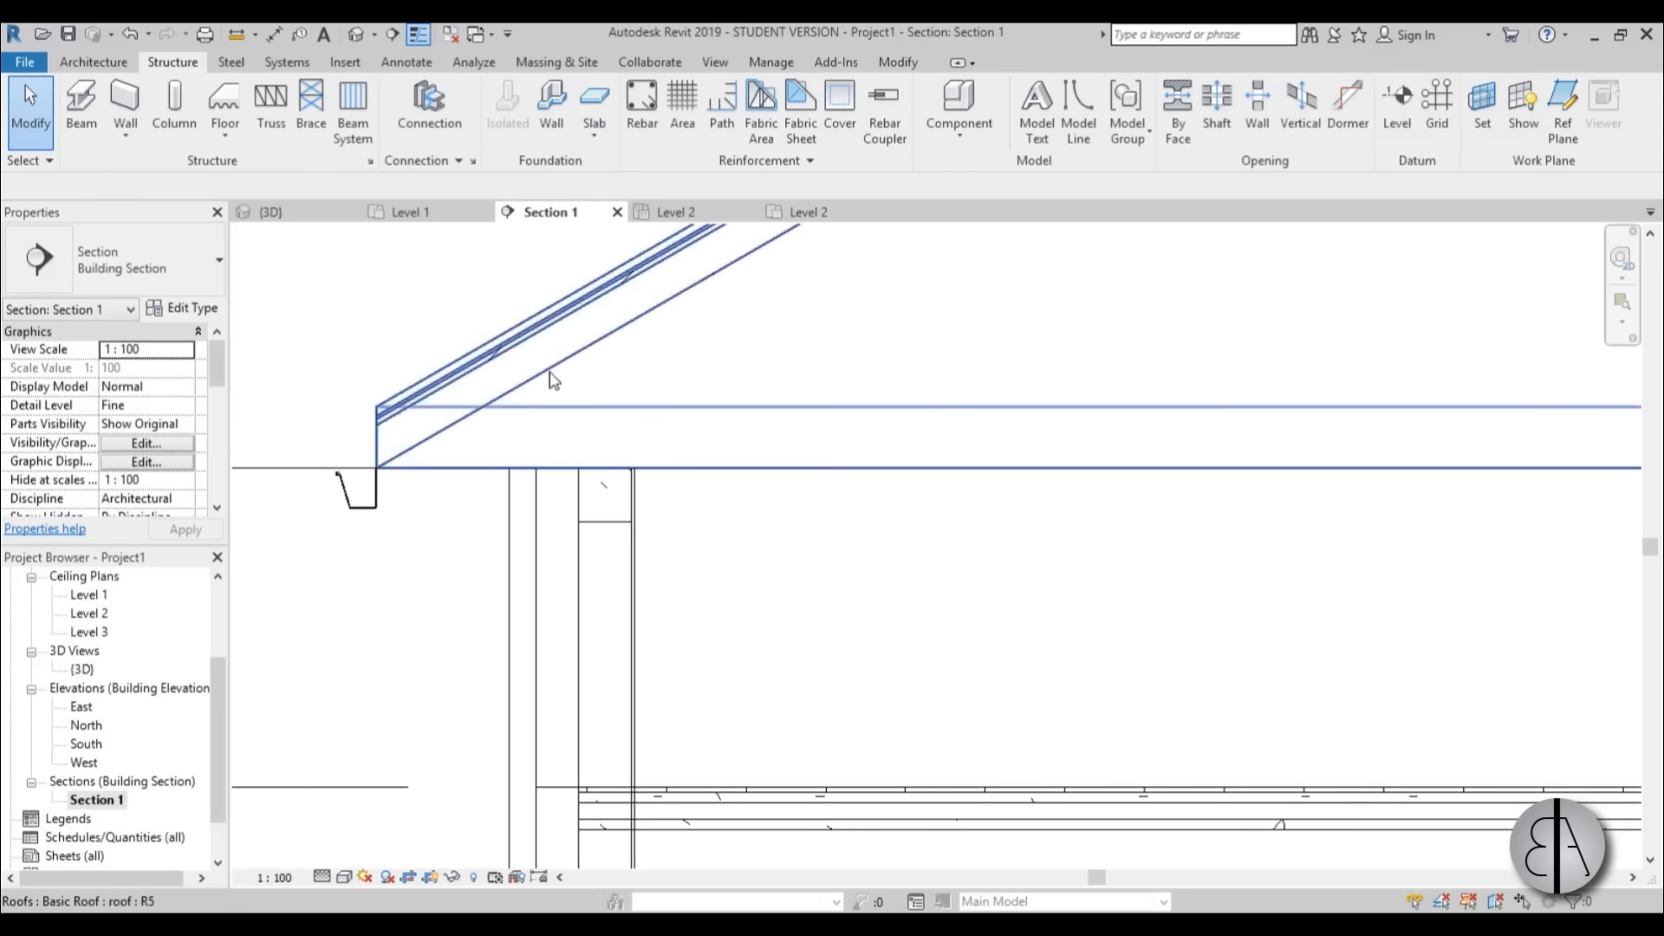
{"action": "scroll", "coordinate": [611, 451], "scroll_direction": "up", "scroll_amount": 2}
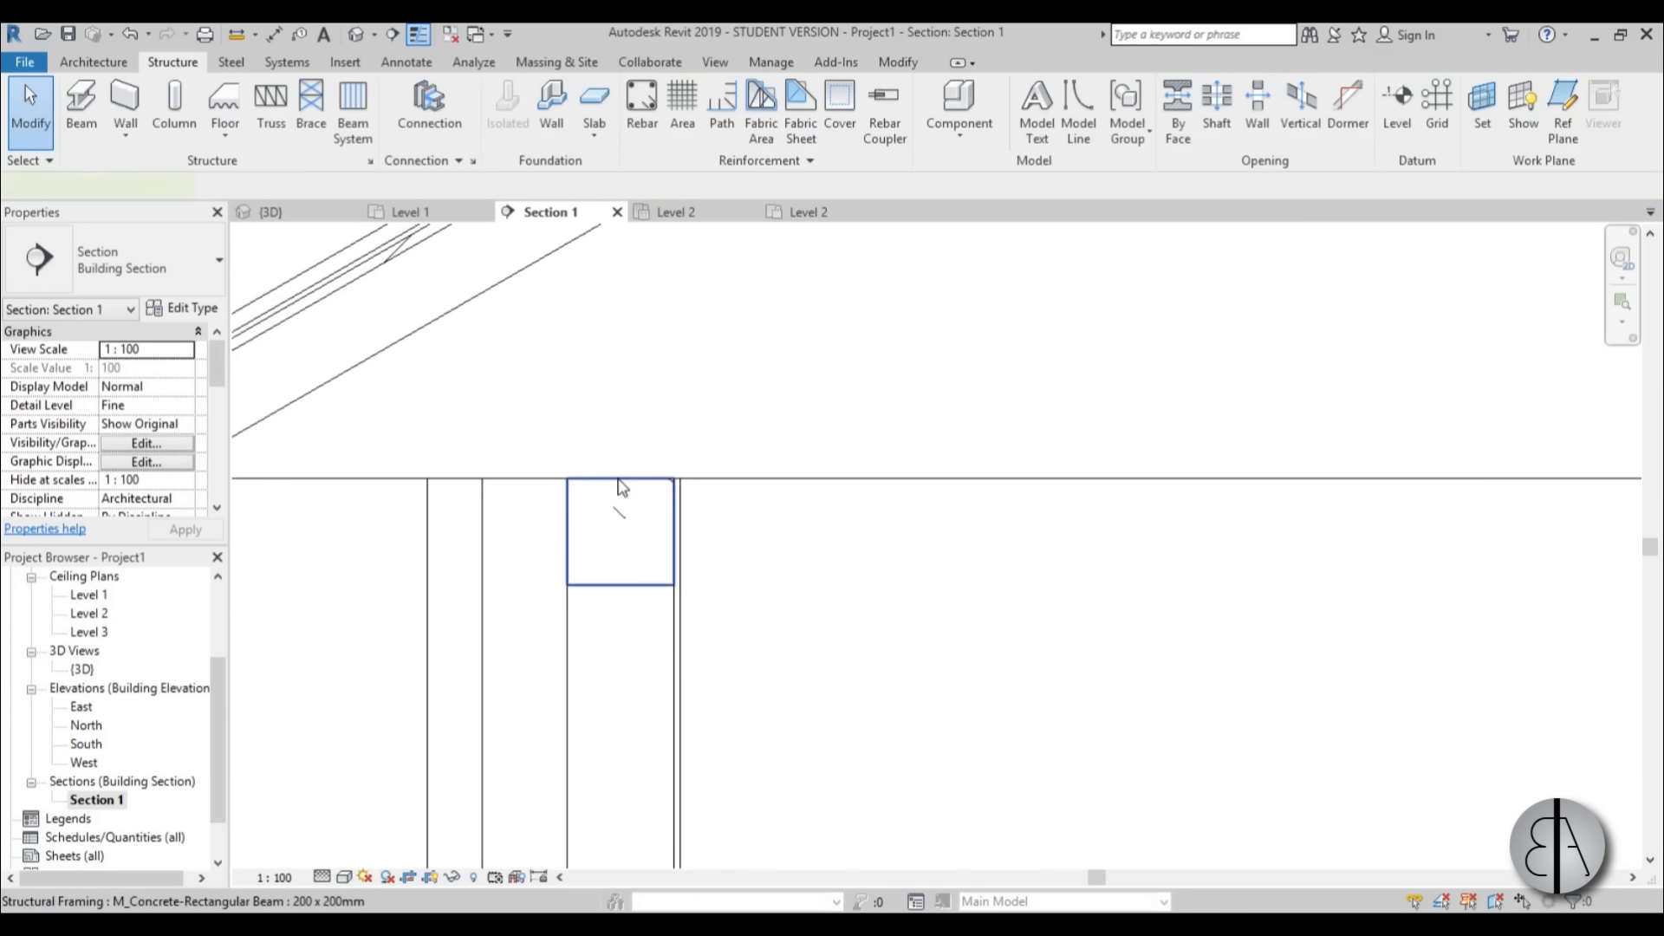
Paste another copy of the concrete beam aligned to Level 3, in the same place as the existing one.
{"action": "left_click", "coordinate": [620, 485]}
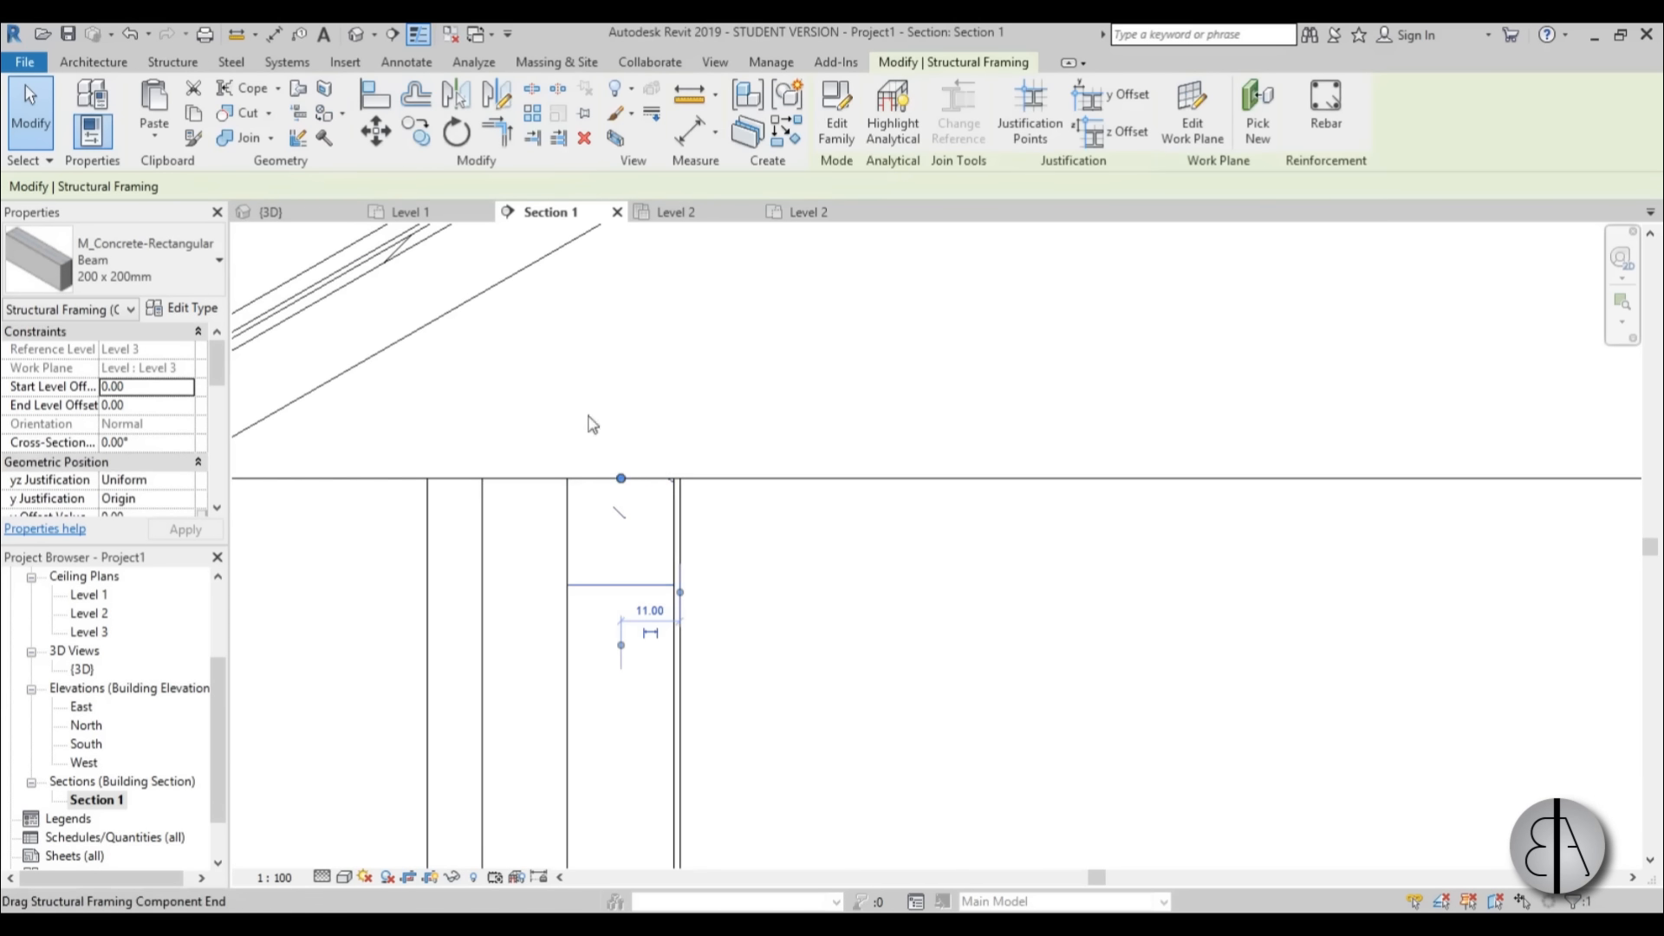
{"action": "left_click", "coordinate": [154, 130]}
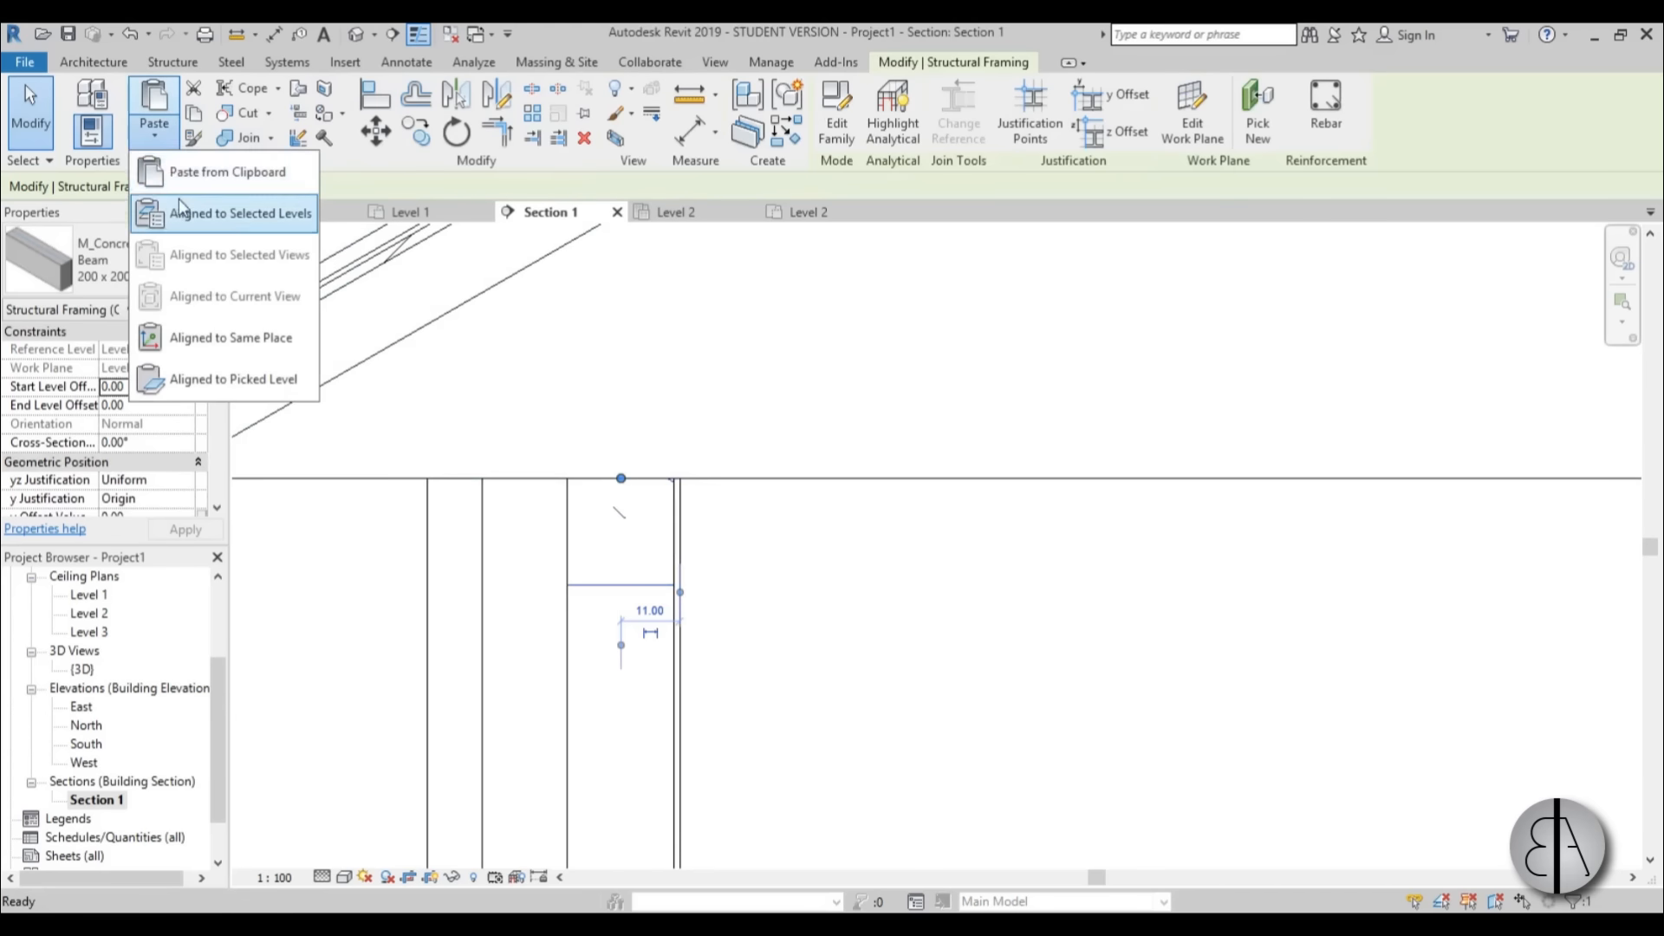
{"action": "left_click", "coordinate": [179, 209]}
{"action": "double_click", "coordinate": [736, 366]}
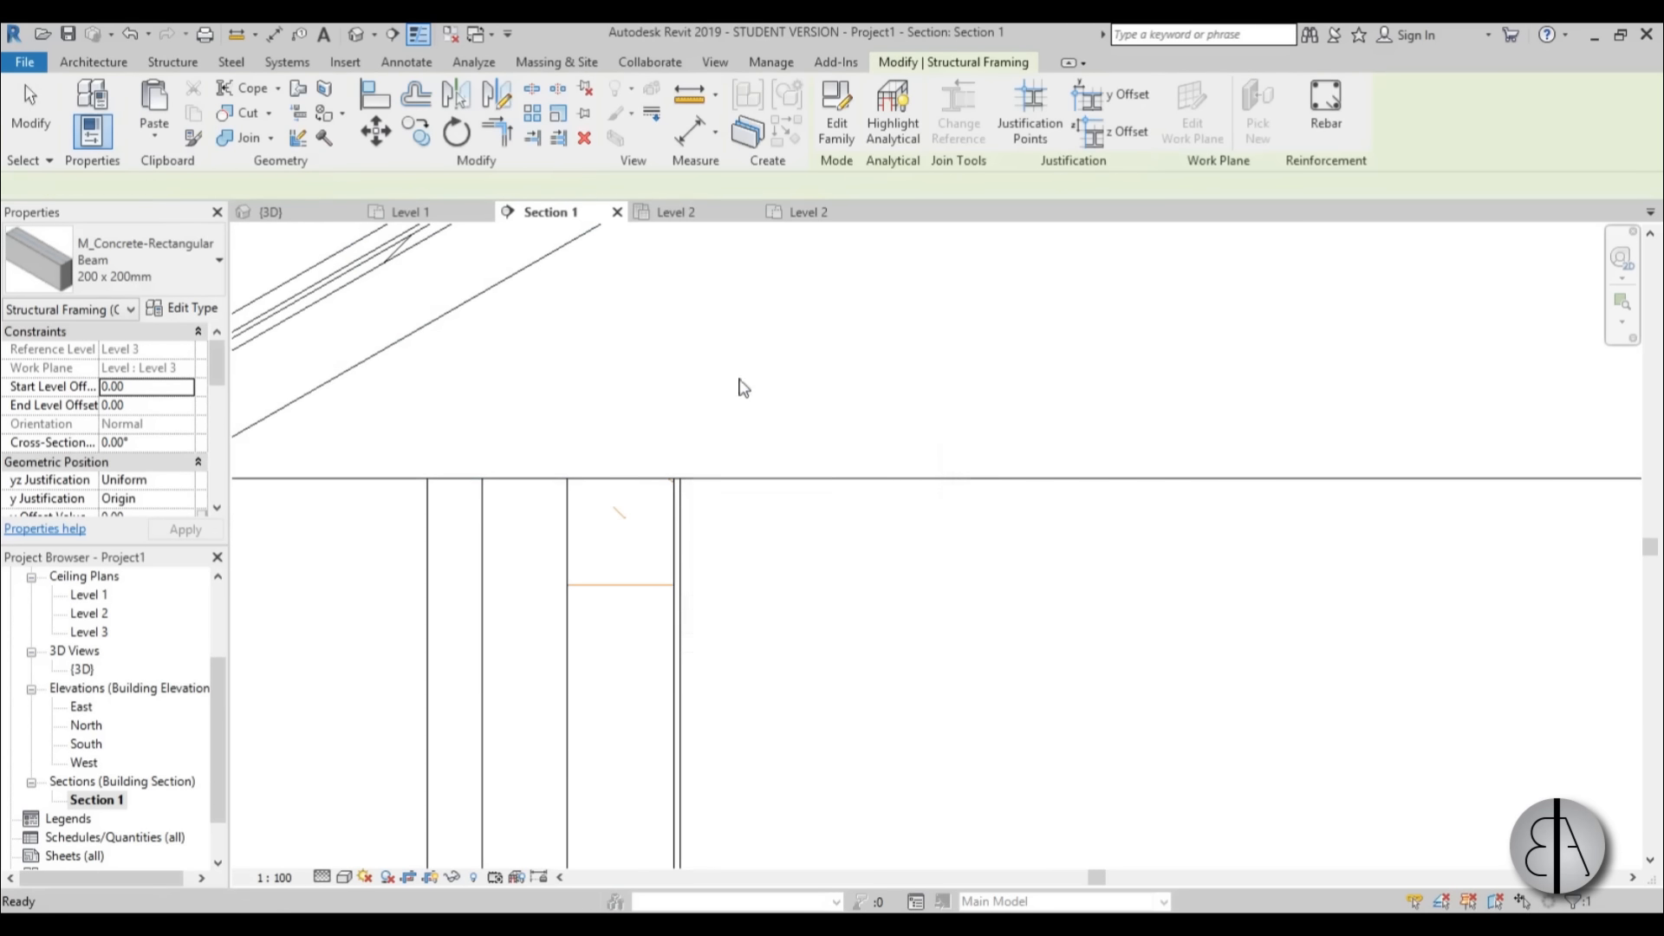
Set the duplicate Level 3 beam's z Justification to Bottom so it sits on top of the concrete beam.
{"action": "scroll", "coordinate": [623, 552], "scroll_direction": "up", "scroll_amount": 3}
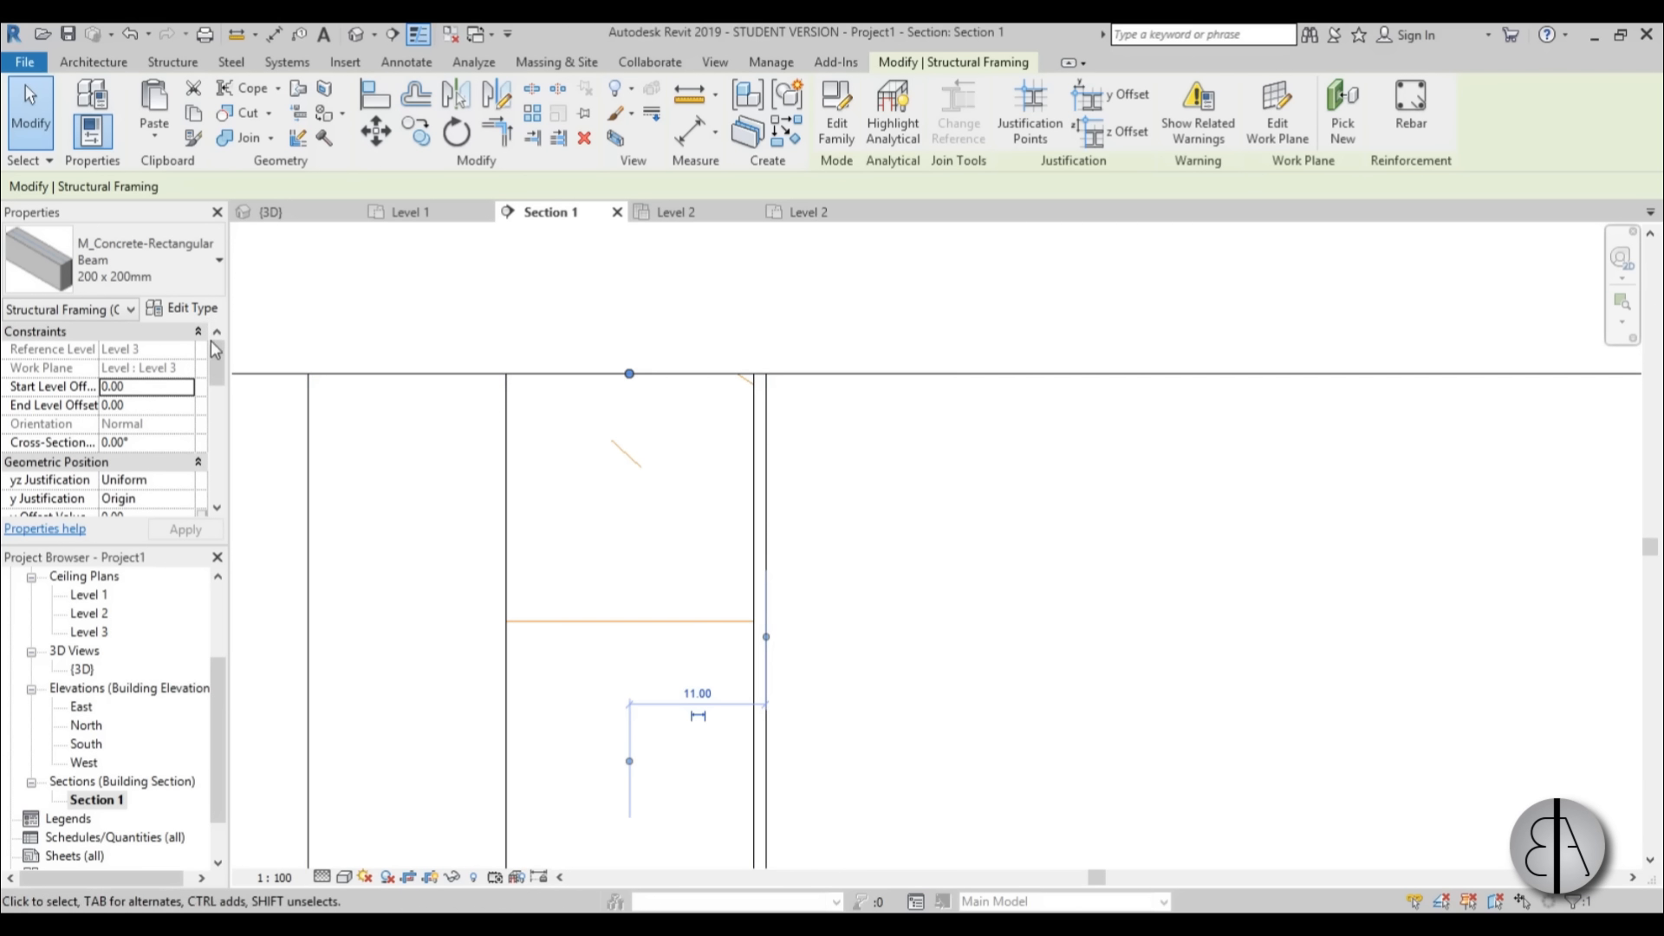
{"action": "left_click_drag", "start_coordinate": [216, 350], "coordinate": [222, 391]}
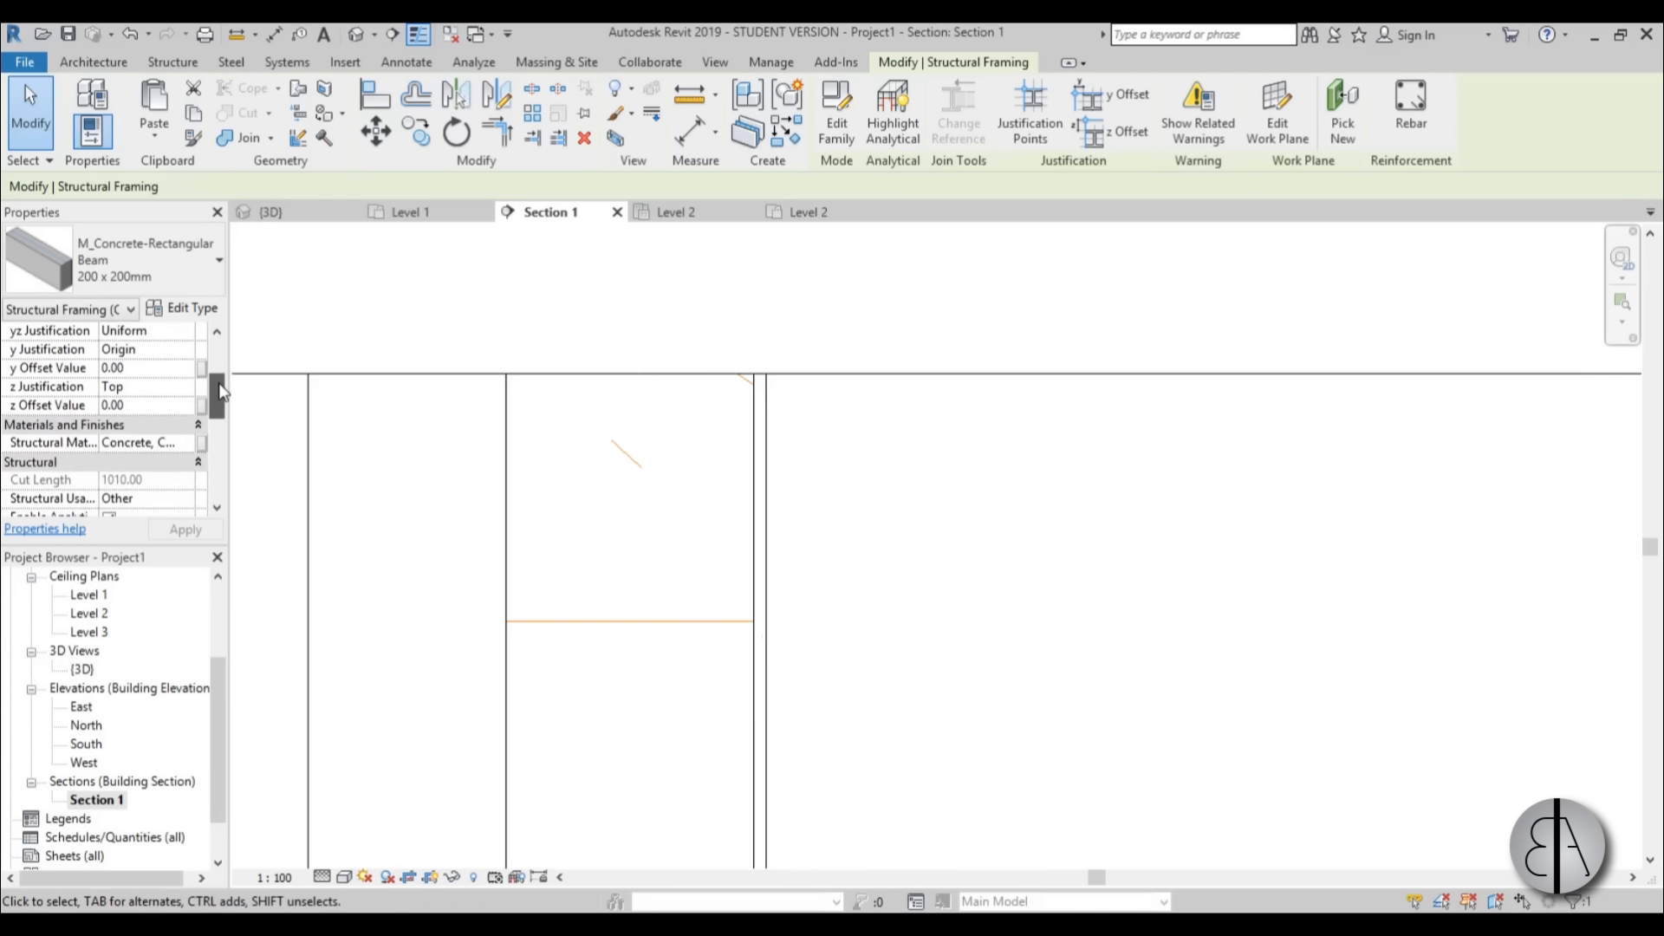
{"action": "scroll", "coordinate": [197, 391], "scroll_direction": "up", "scroll_amount": 1}
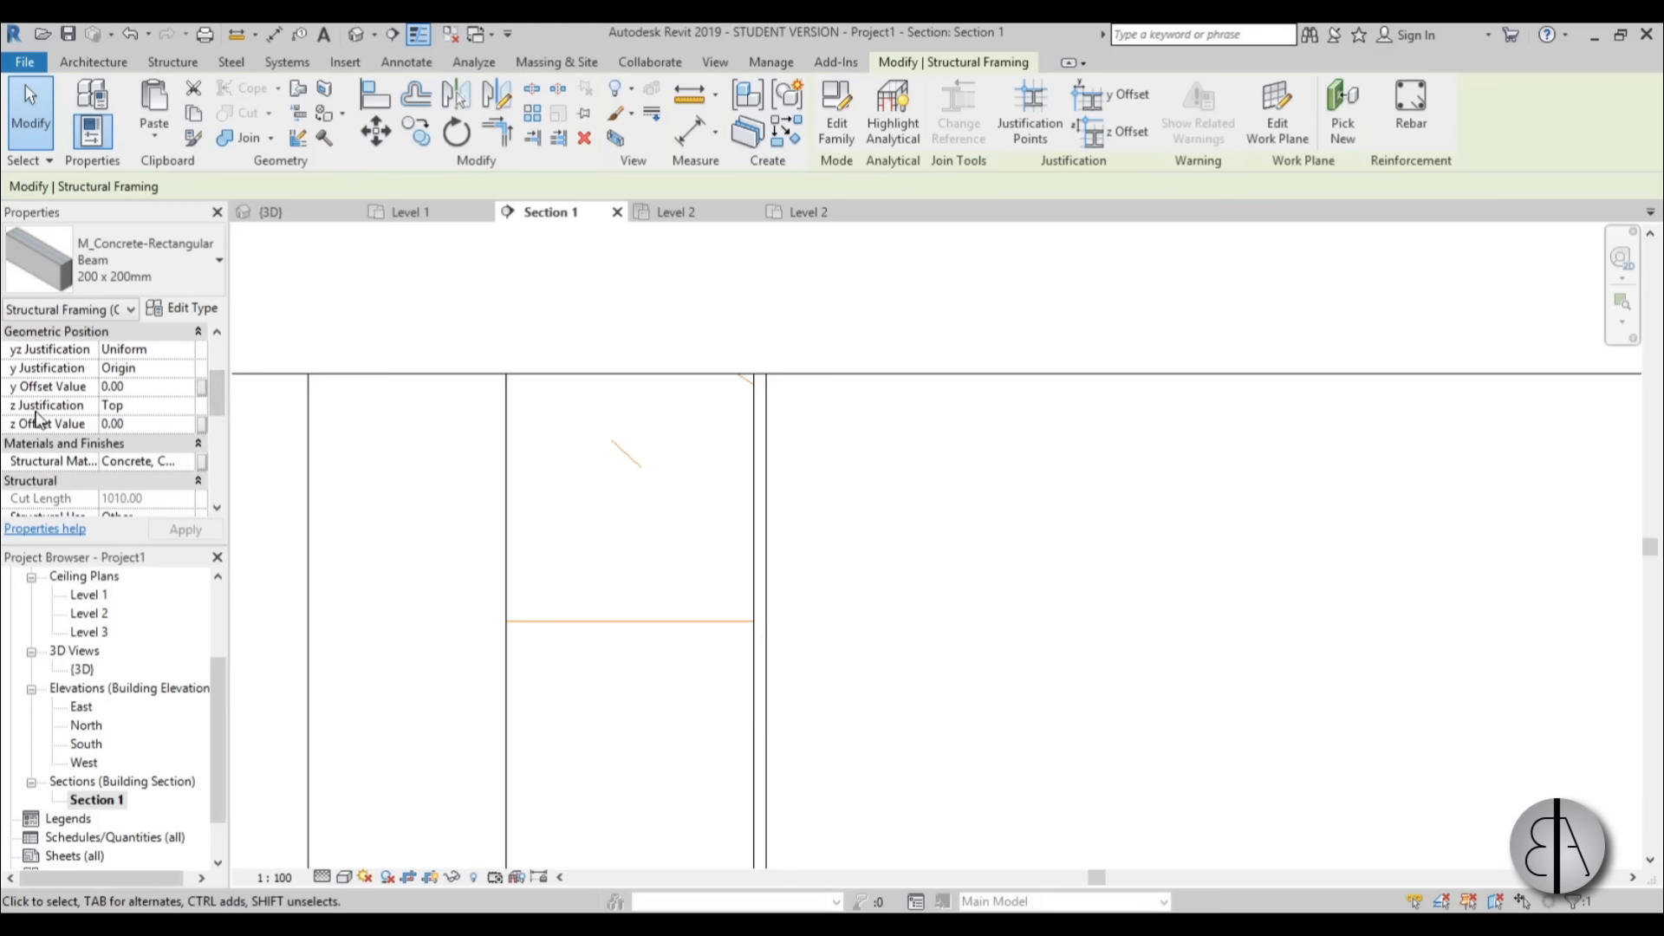
{"action": "left_click", "coordinate": [159, 406]}
{"action": "left_click", "coordinate": [187, 407]}
{"action": "left_click", "coordinate": [130, 477]}
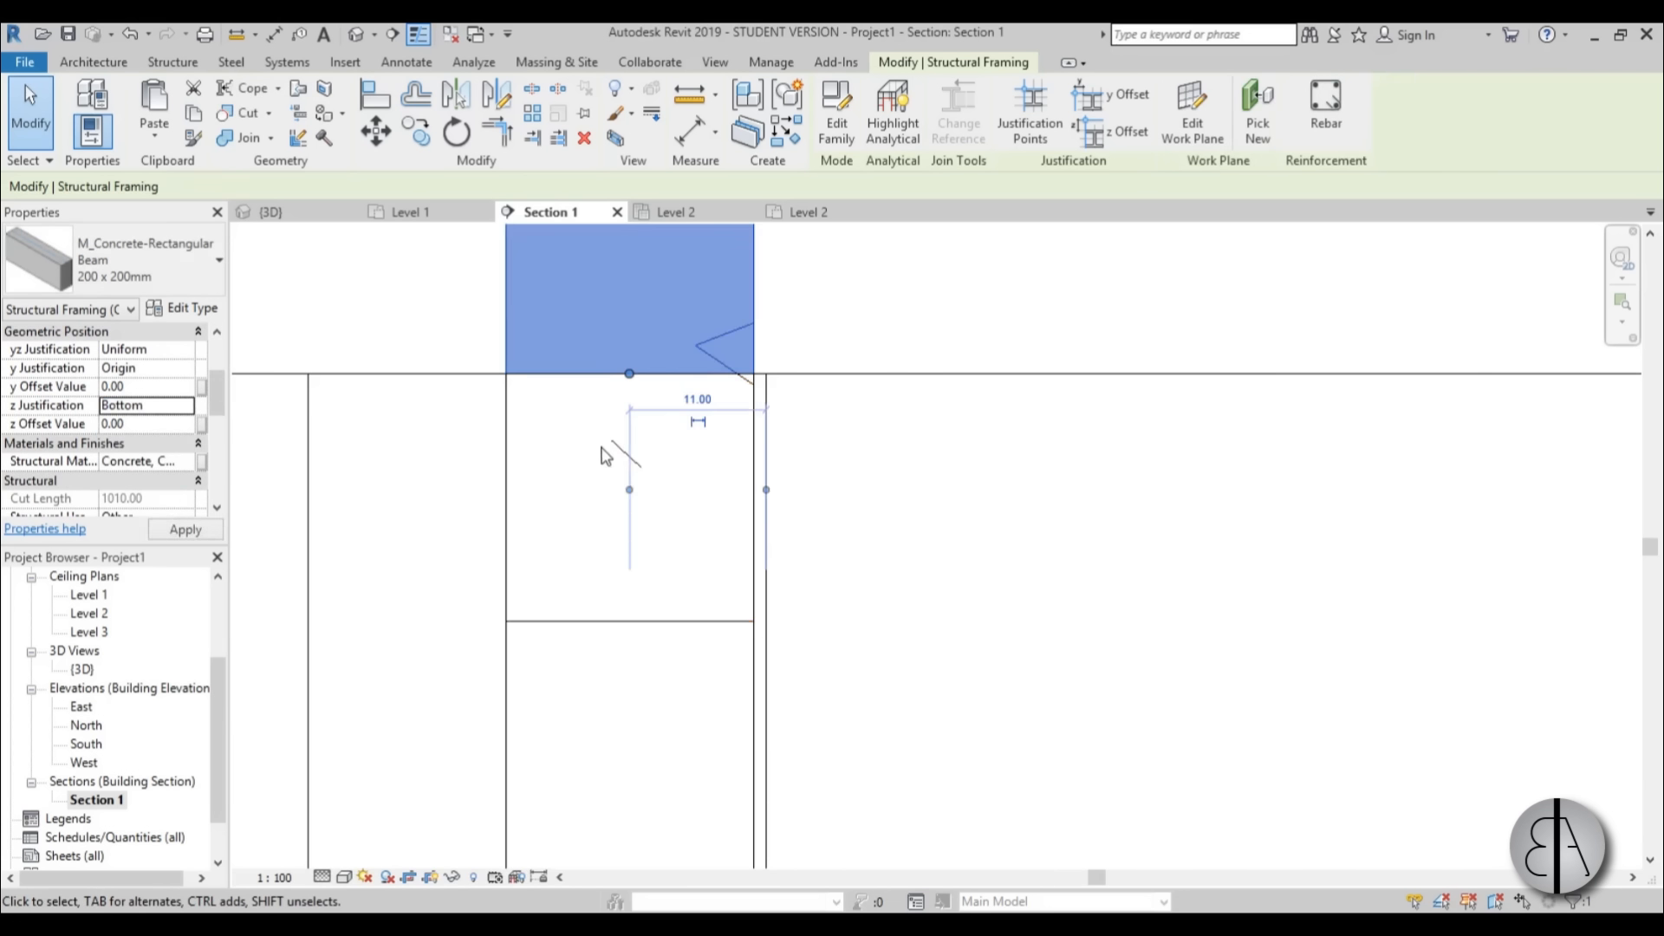
Change the upper Level 3 beam's type to M_Timber 140x140.
{"action": "scroll", "coordinate": [630, 600], "scroll_direction": "down", "scroll_amount": 4}
{"action": "scroll", "coordinate": [608, 463], "scroll_direction": "up", "scroll_amount": 1}
{"action": "left_click", "coordinate": [138, 260]}
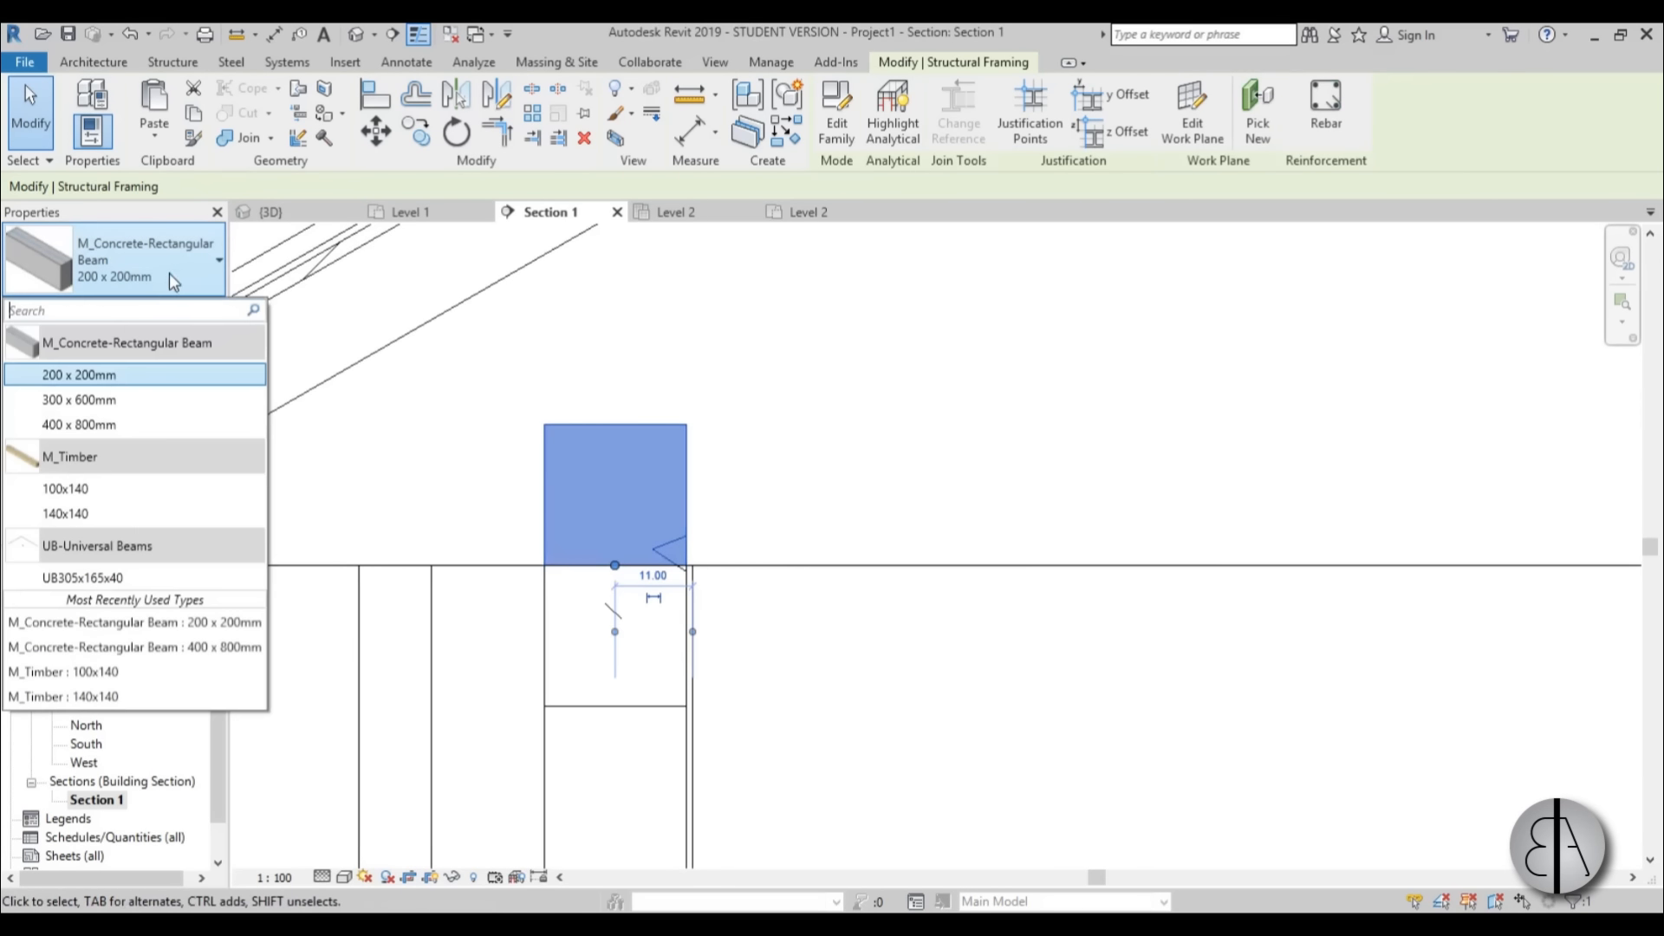
{"action": "left_click", "coordinate": [80, 515]}
{"action": "left_click", "coordinate": [774, 516]}
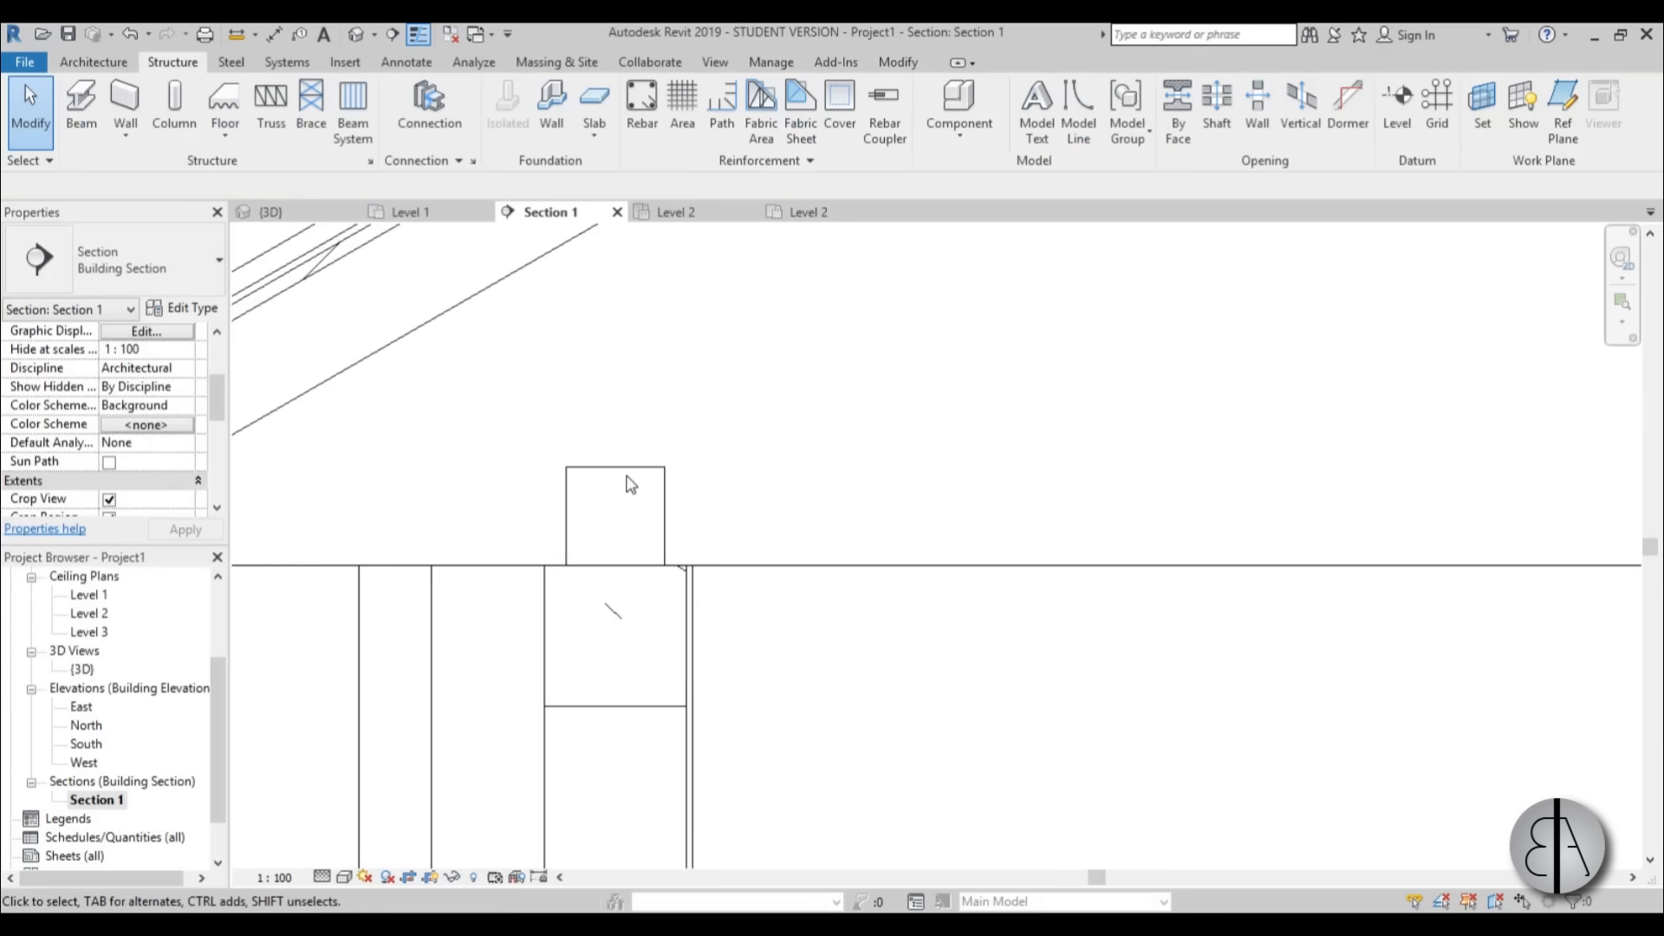
Examine how the timber beam on top of the wall relates to the underside of the roof and the eave.
{"action": "left_click", "coordinate": [630, 483]}
{"action": "scroll", "coordinate": [681, 412], "scroll_direction": "down", "scroll_amount": 3}
{"action": "scroll", "coordinate": [694, 427], "scroll_direction": "up", "scroll_amount": 1}
{"action": "left_click", "coordinate": [733, 418]}
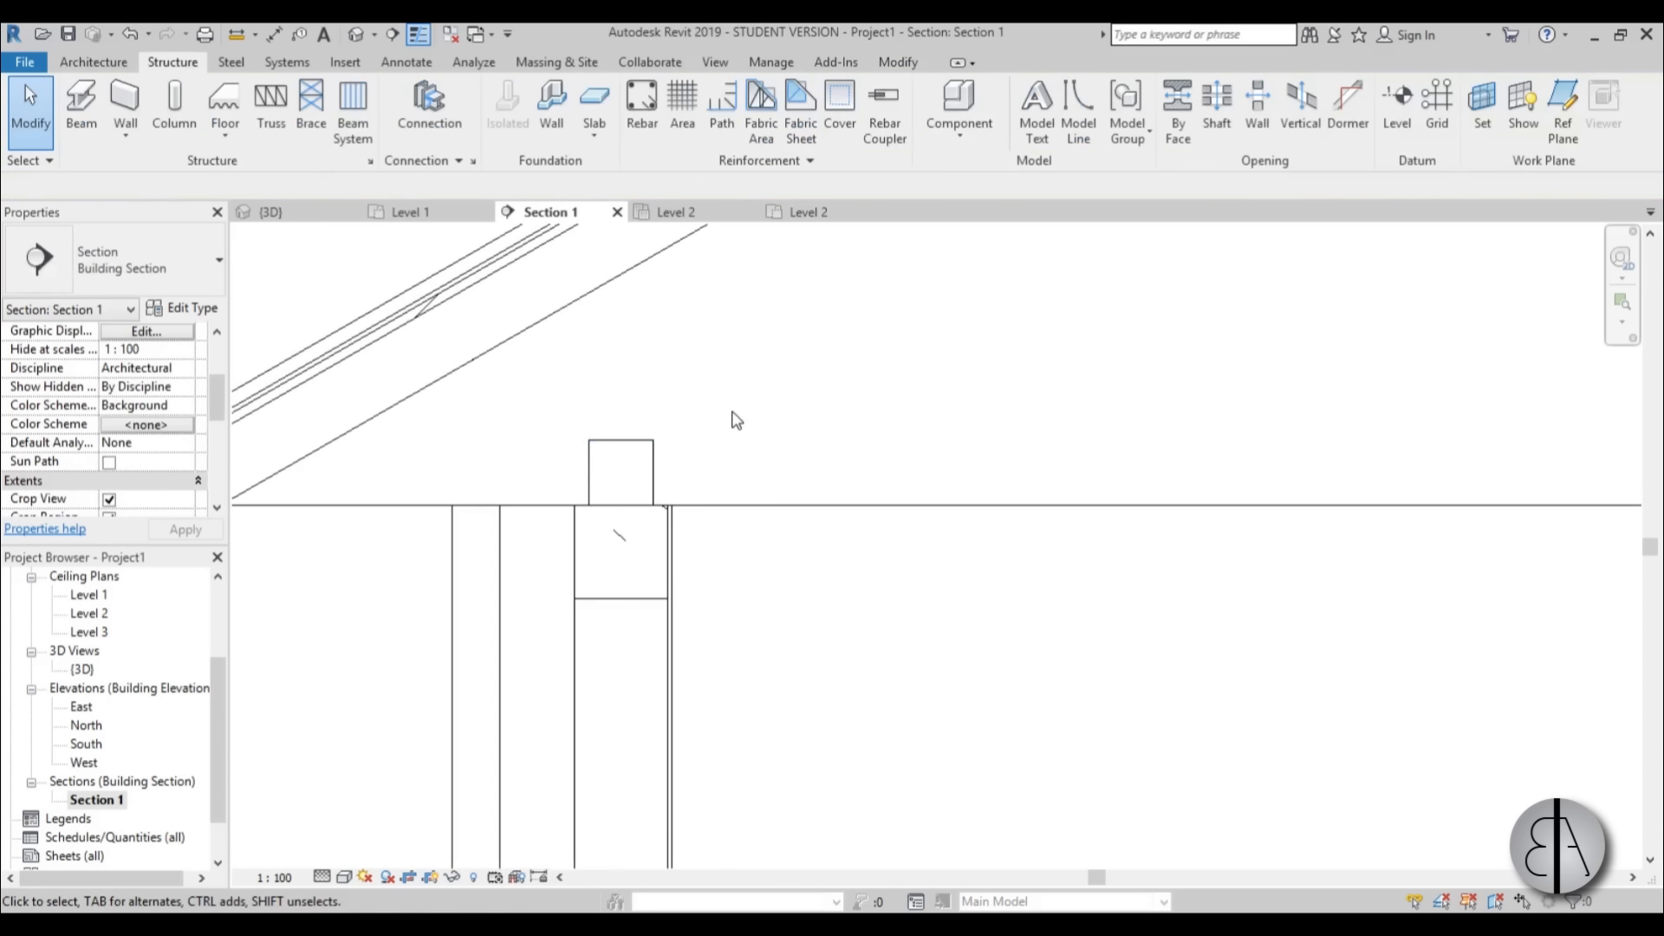
{"action": "scroll", "coordinate": [726, 415], "scroll_direction": "down", "scroll_amount": 3}
{"action": "middle_click_drag", "start_coordinate": [726, 445], "coordinate": [714, 472]}
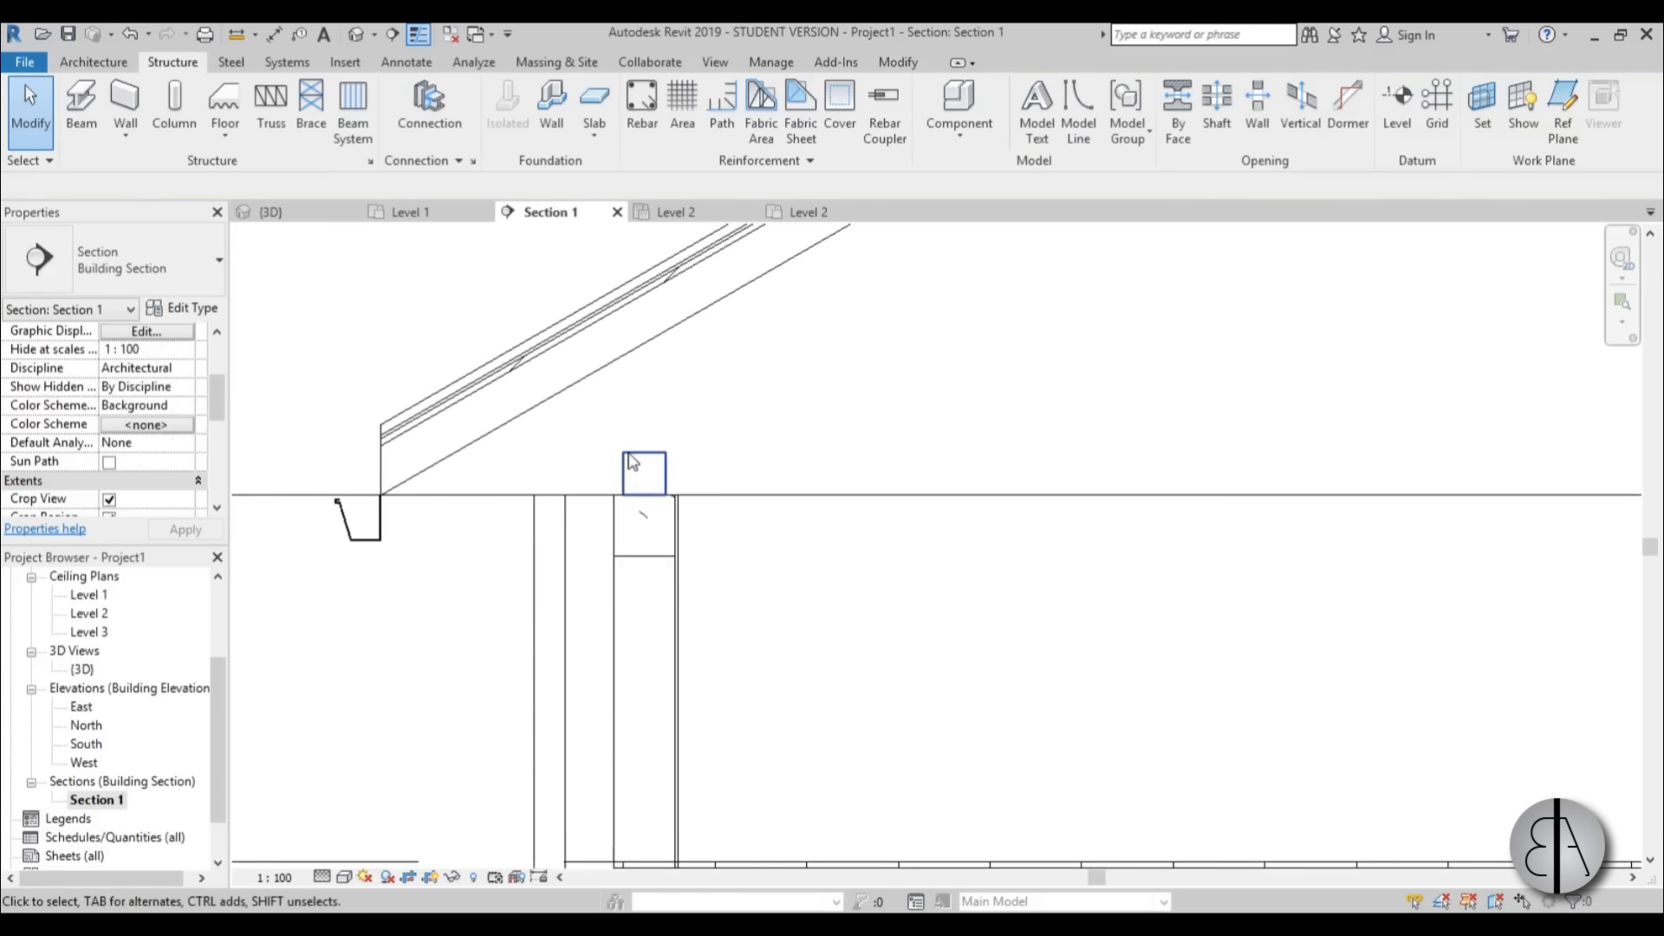
{"action": "scroll", "coordinate": [631, 462], "scroll_direction": "up", "scroll_amount": 2}
{"action": "left_click", "coordinate": [571, 359]}
{"action": "scroll", "coordinate": [815, 531], "scroll_direction": "down", "scroll_amount": 2}
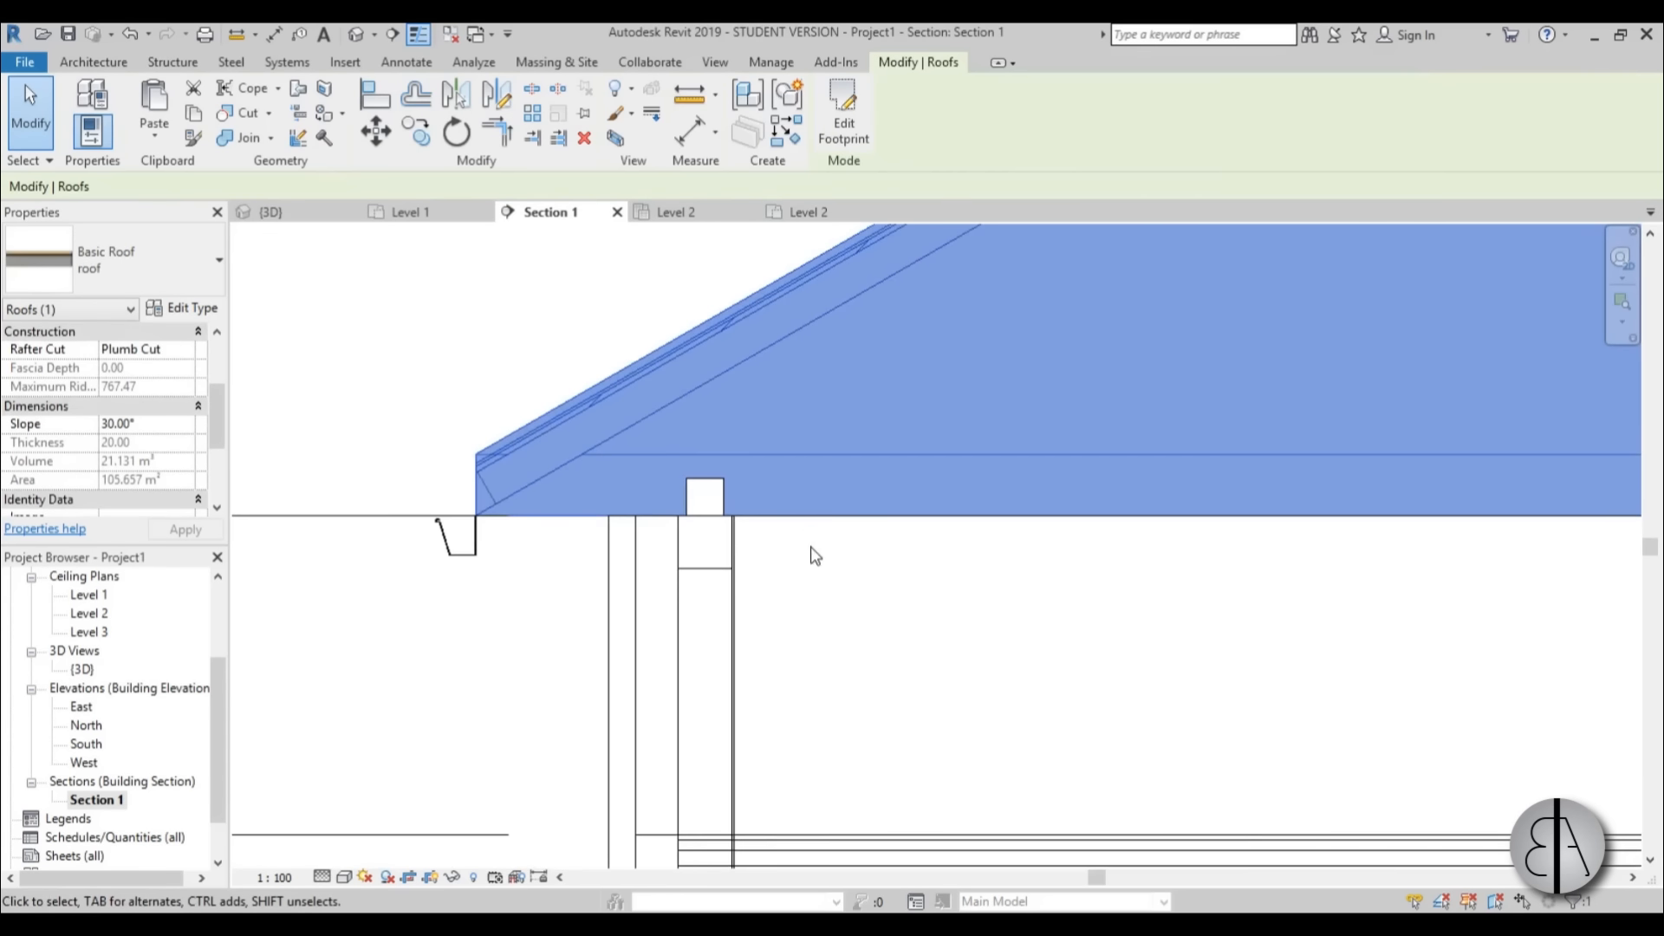
{"action": "left_click", "coordinate": [812, 547]}
{"action": "scroll", "coordinate": [735, 431], "scroll_direction": "up", "scroll_amount": 2}
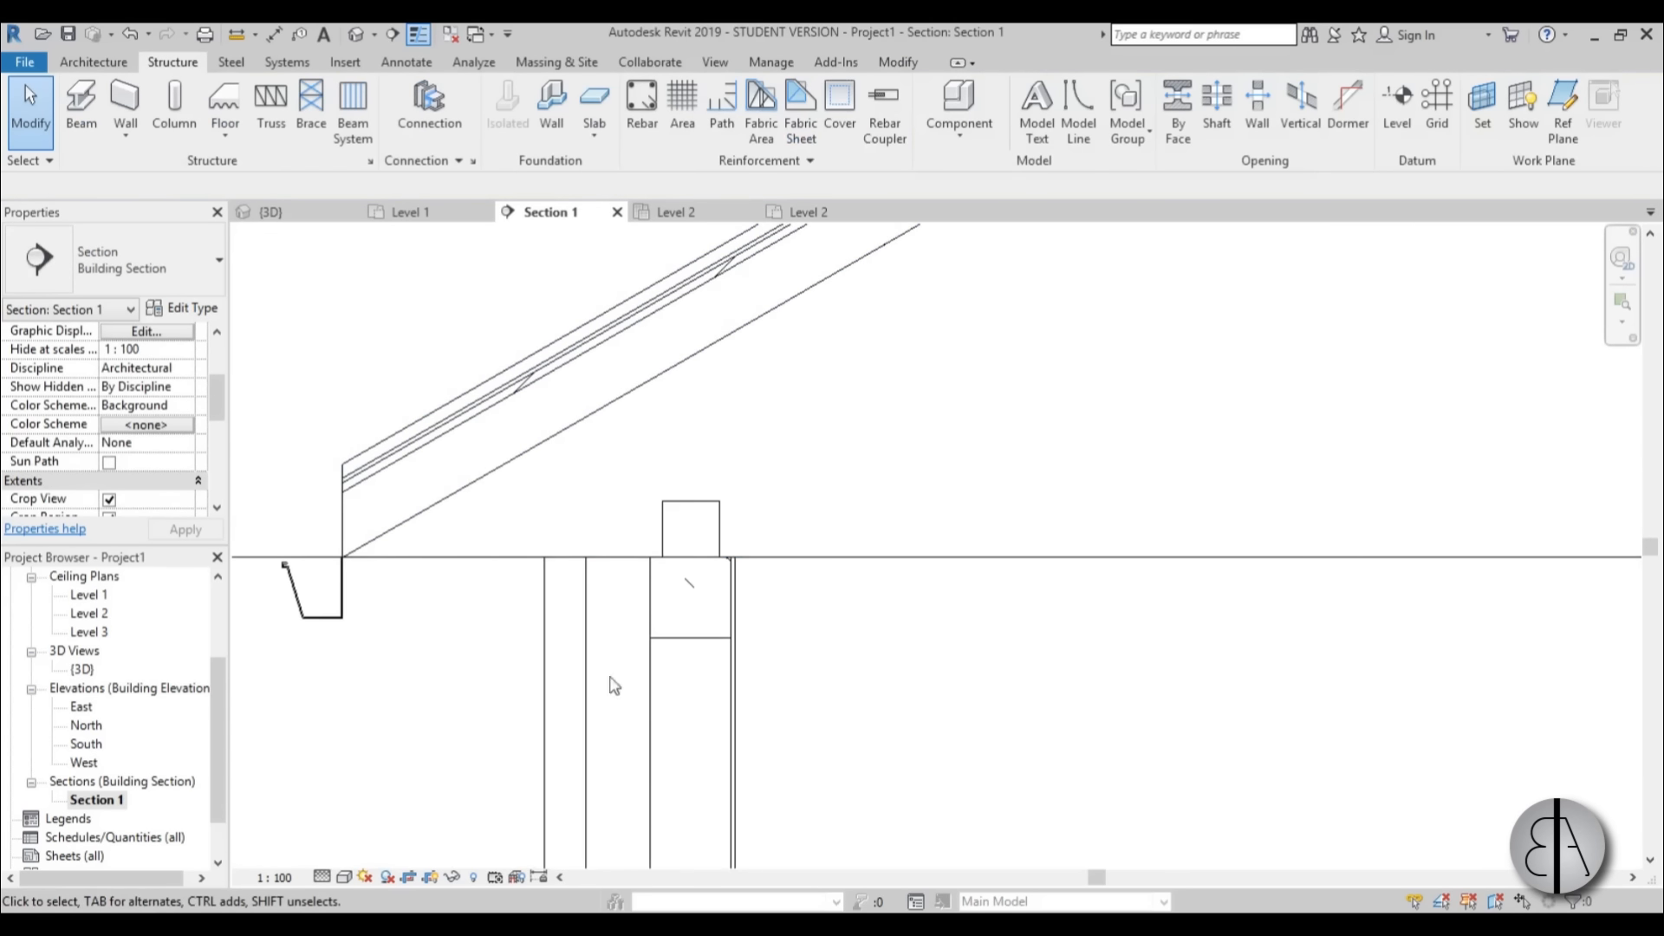
{"action": "mouse_move", "coordinate": [475, 678]}
{"action": "middle_mouse_down"}
{"action": "mouse_move", "coordinate": [495, 651]}
{"action": "mouse_move", "coordinate": [480, 668]}
{"action": "middle_mouse_up"}
{"action": "scroll", "coordinate": [487, 663], "scroll_direction": "down", "scroll_amount": 1}
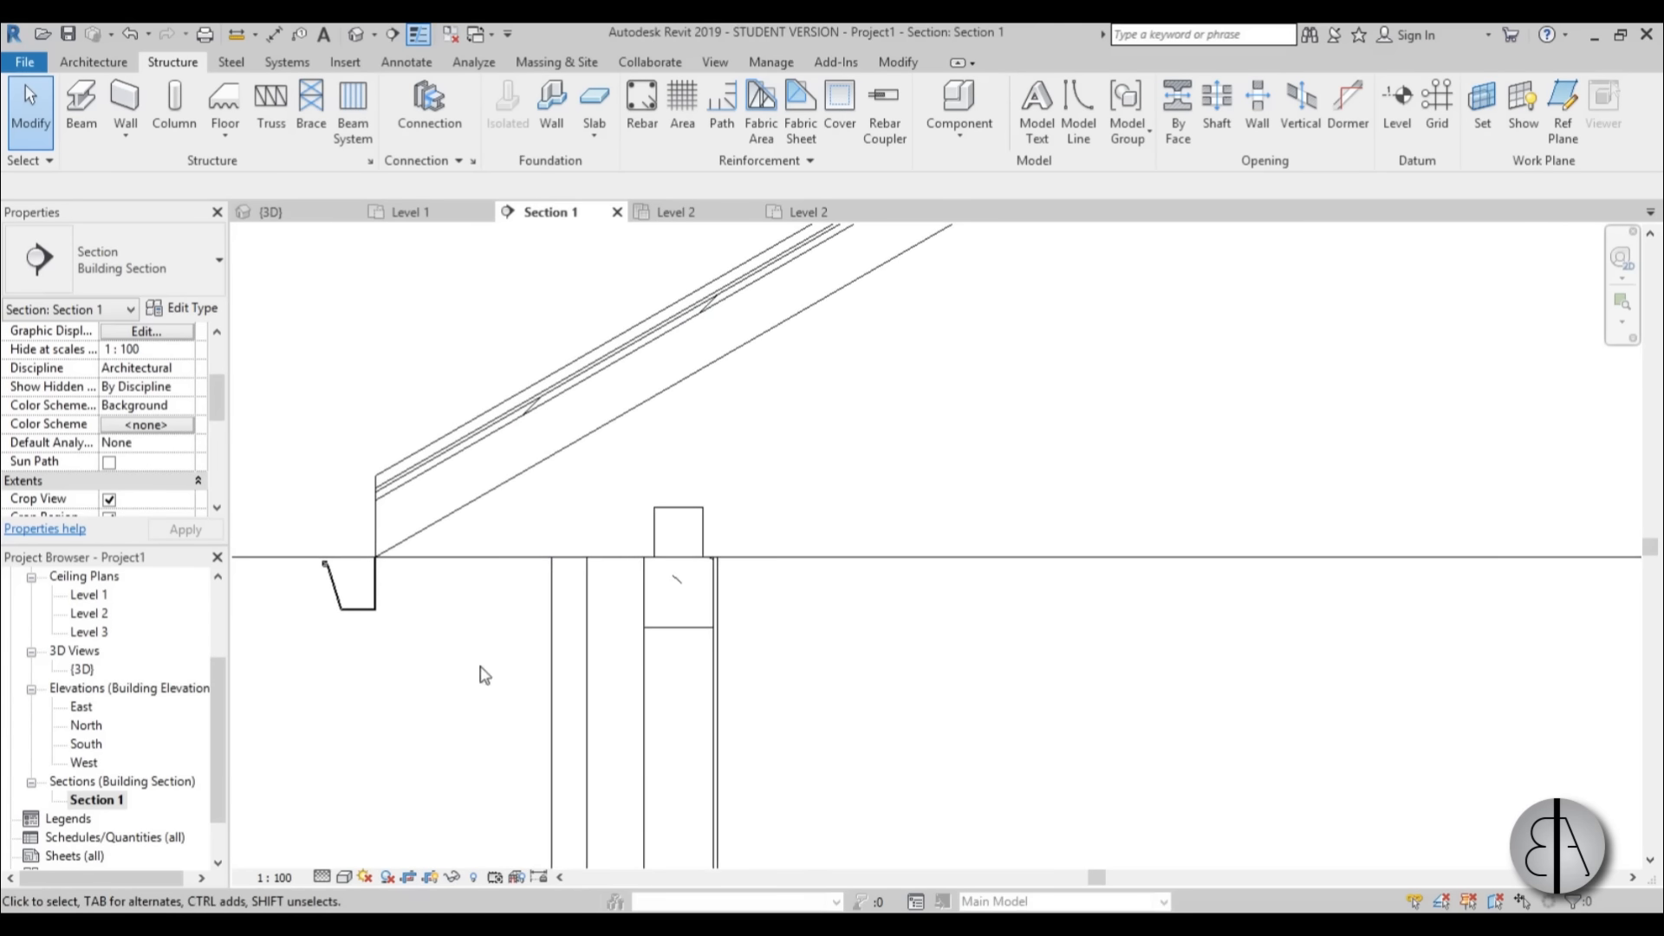
Try base offsets of -26 and -30 from Level 3 for the roof.
{"action": "left_click", "coordinate": [495, 492]}
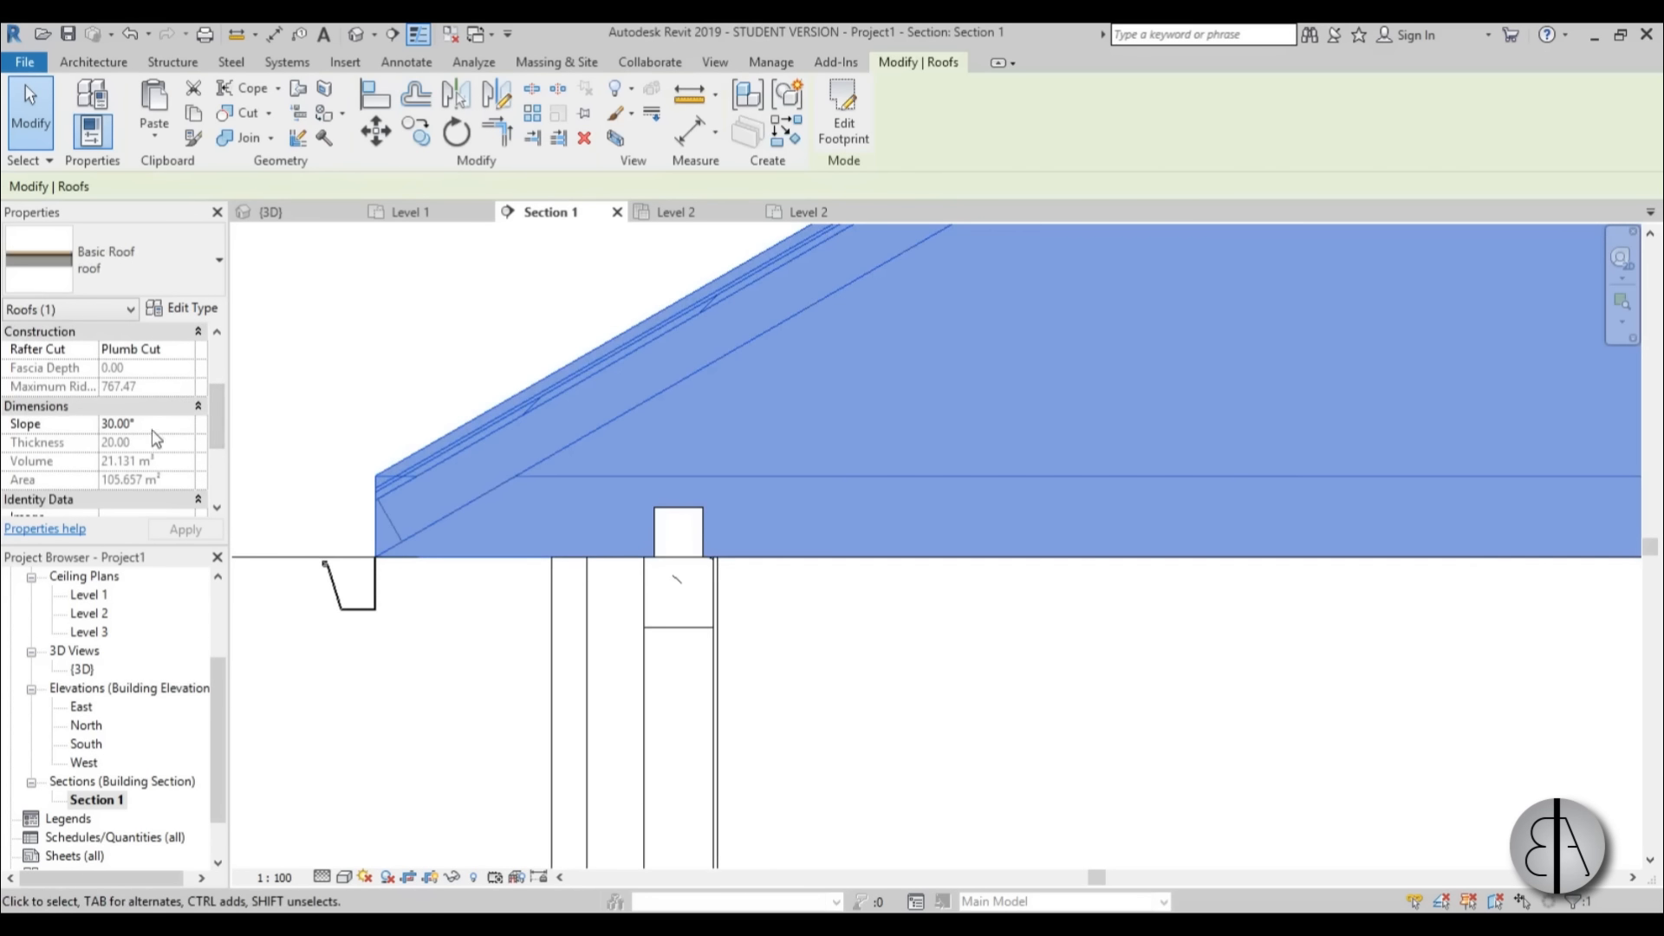
{"action": "scroll", "coordinate": [227, 419], "scroll_direction": "down", "scroll_amount": 1}
{"action": "scroll", "coordinate": [141, 415], "scroll_direction": "up", "scroll_amount": 4}
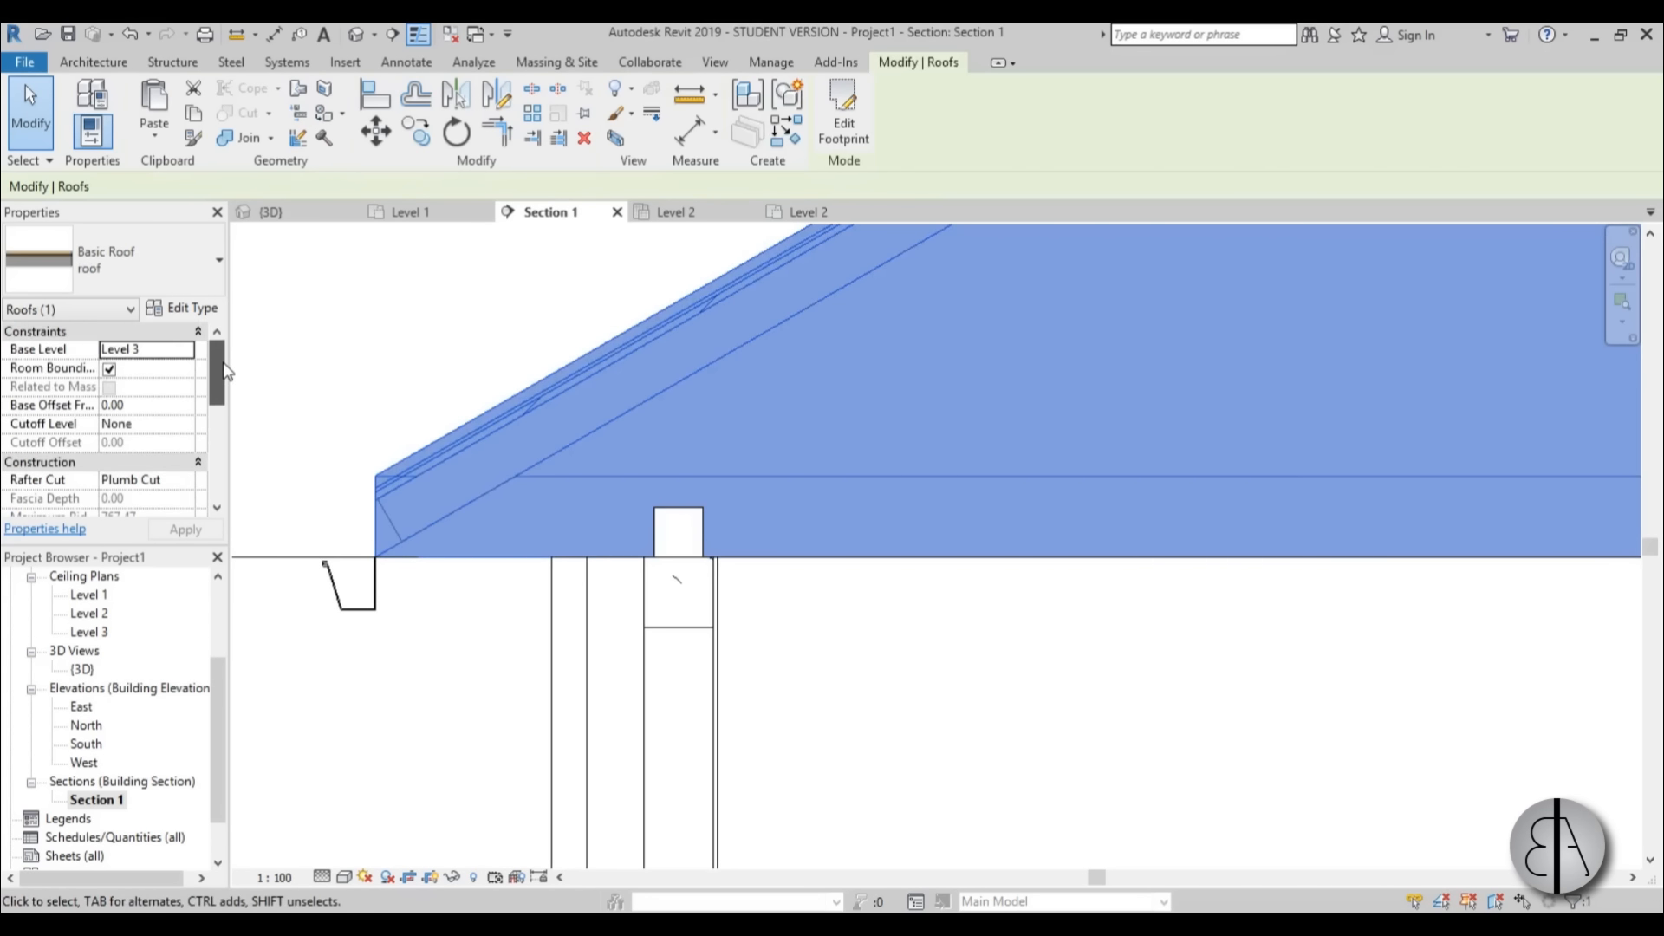
{"action": "left_click", "coordinate": [174, 406]}
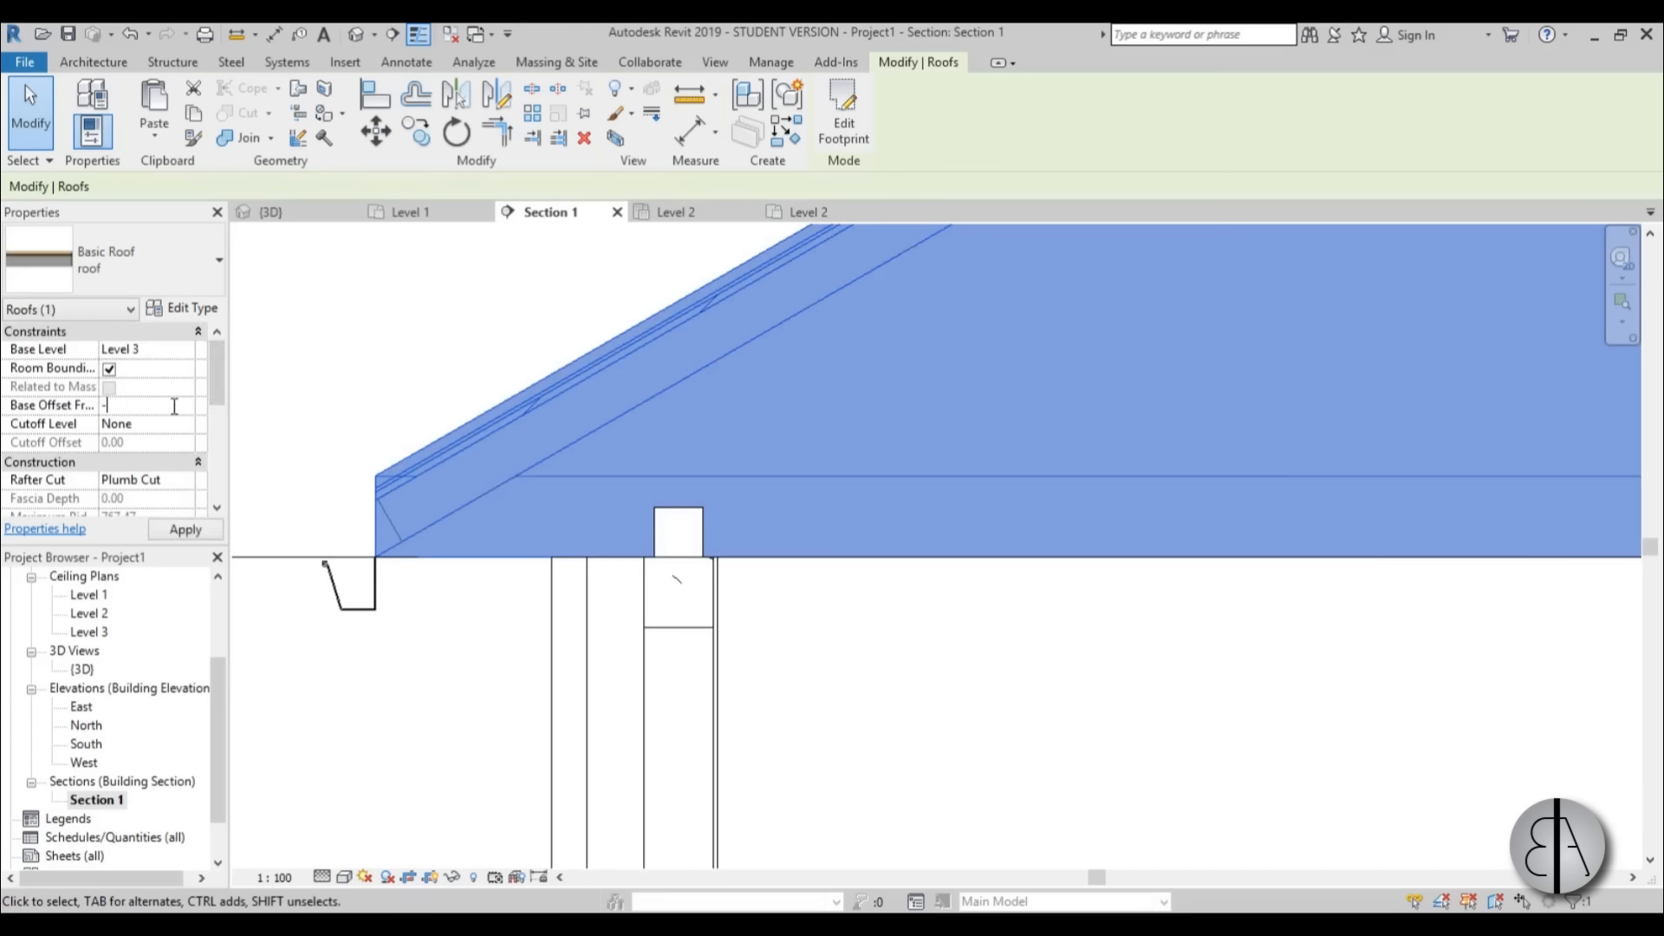
{"action": "type", "text": "-26"}
{"action": "key", "text": "Return"}
{"action": "left_click", "coordinate": [165, 406]}
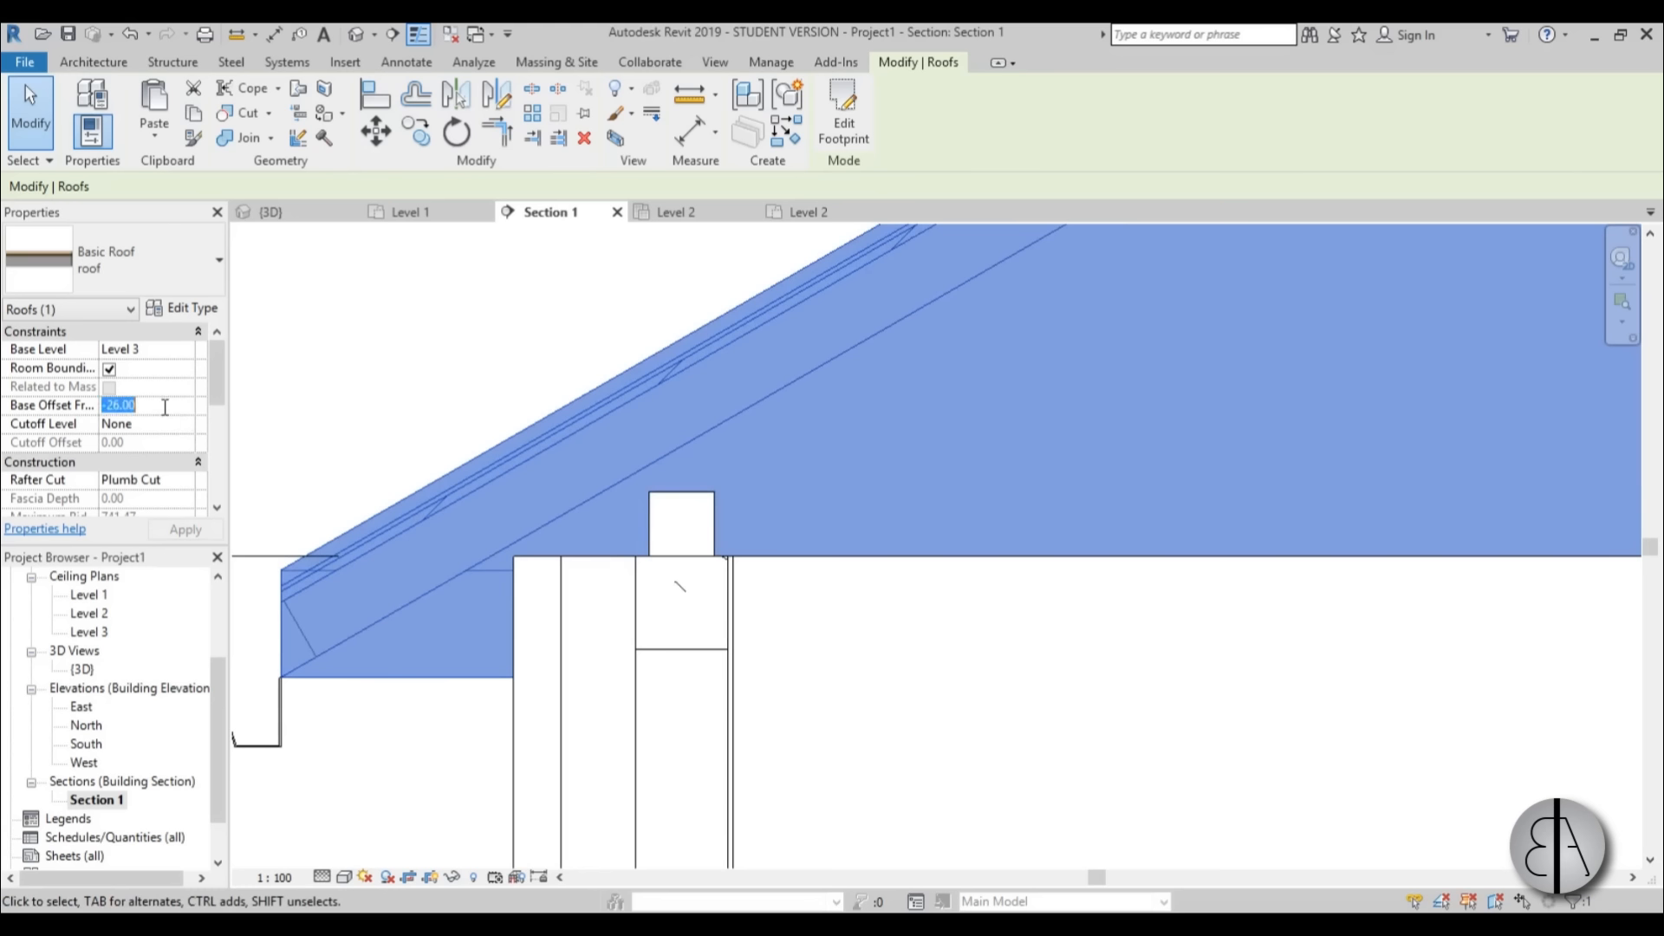
{"action": "key", "text": "Return"}
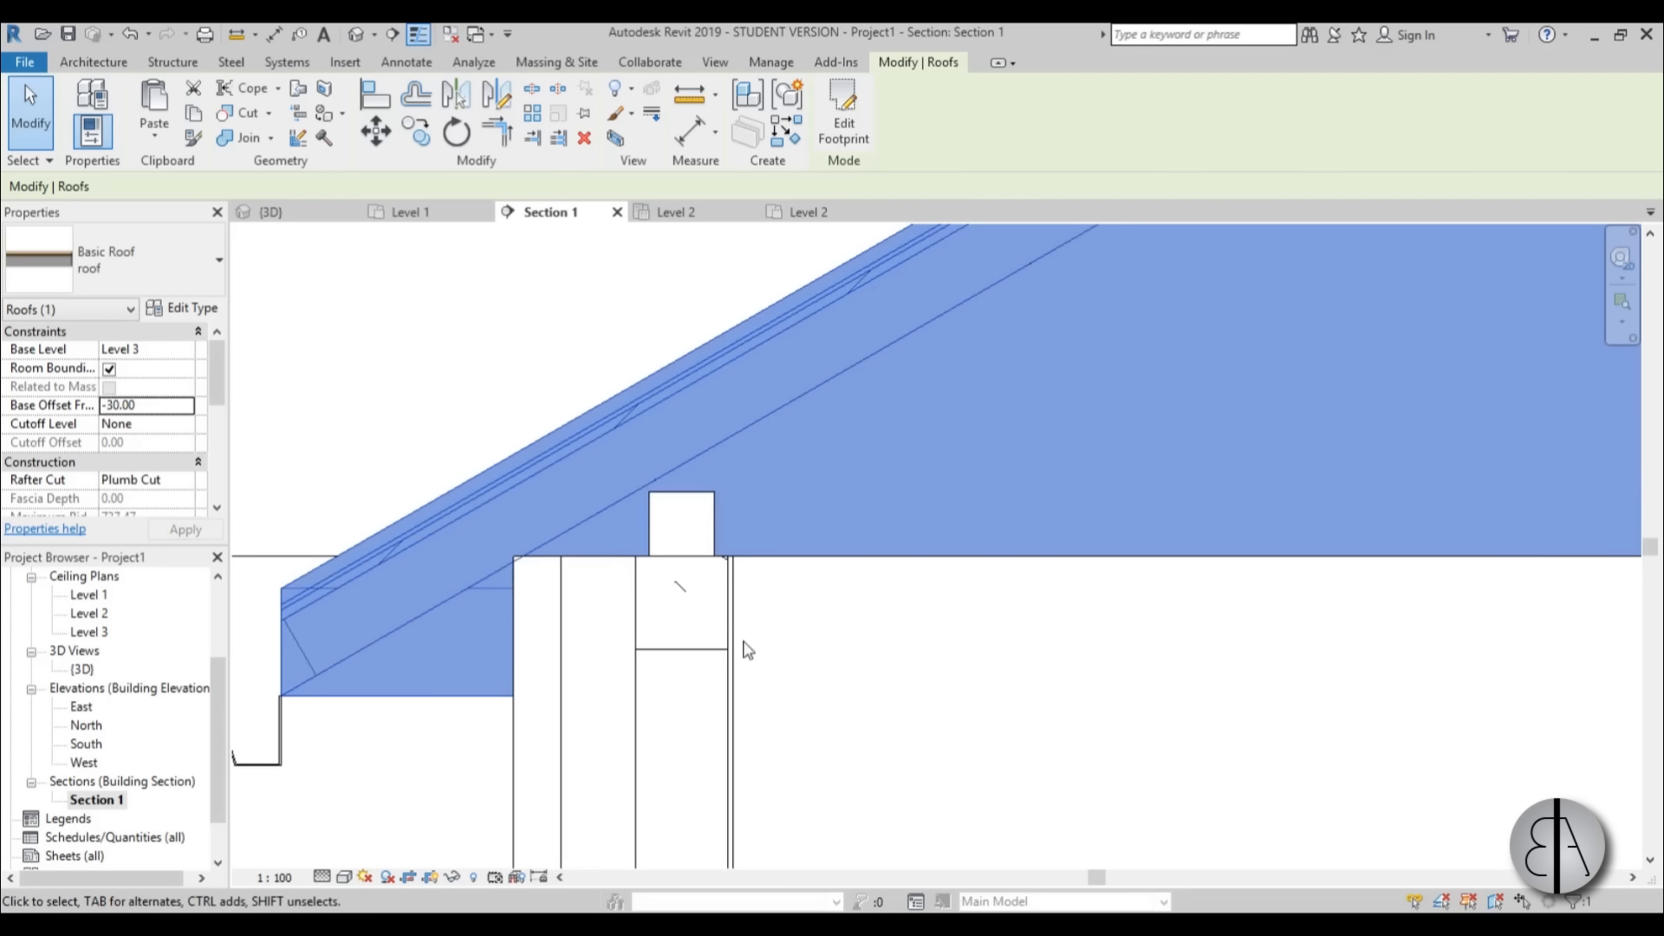
Set the roof's base offset from Level 3 to -35 so its underside cuts into the timber beam.
{"action": "left_click", "coordinate": [161, 405]}
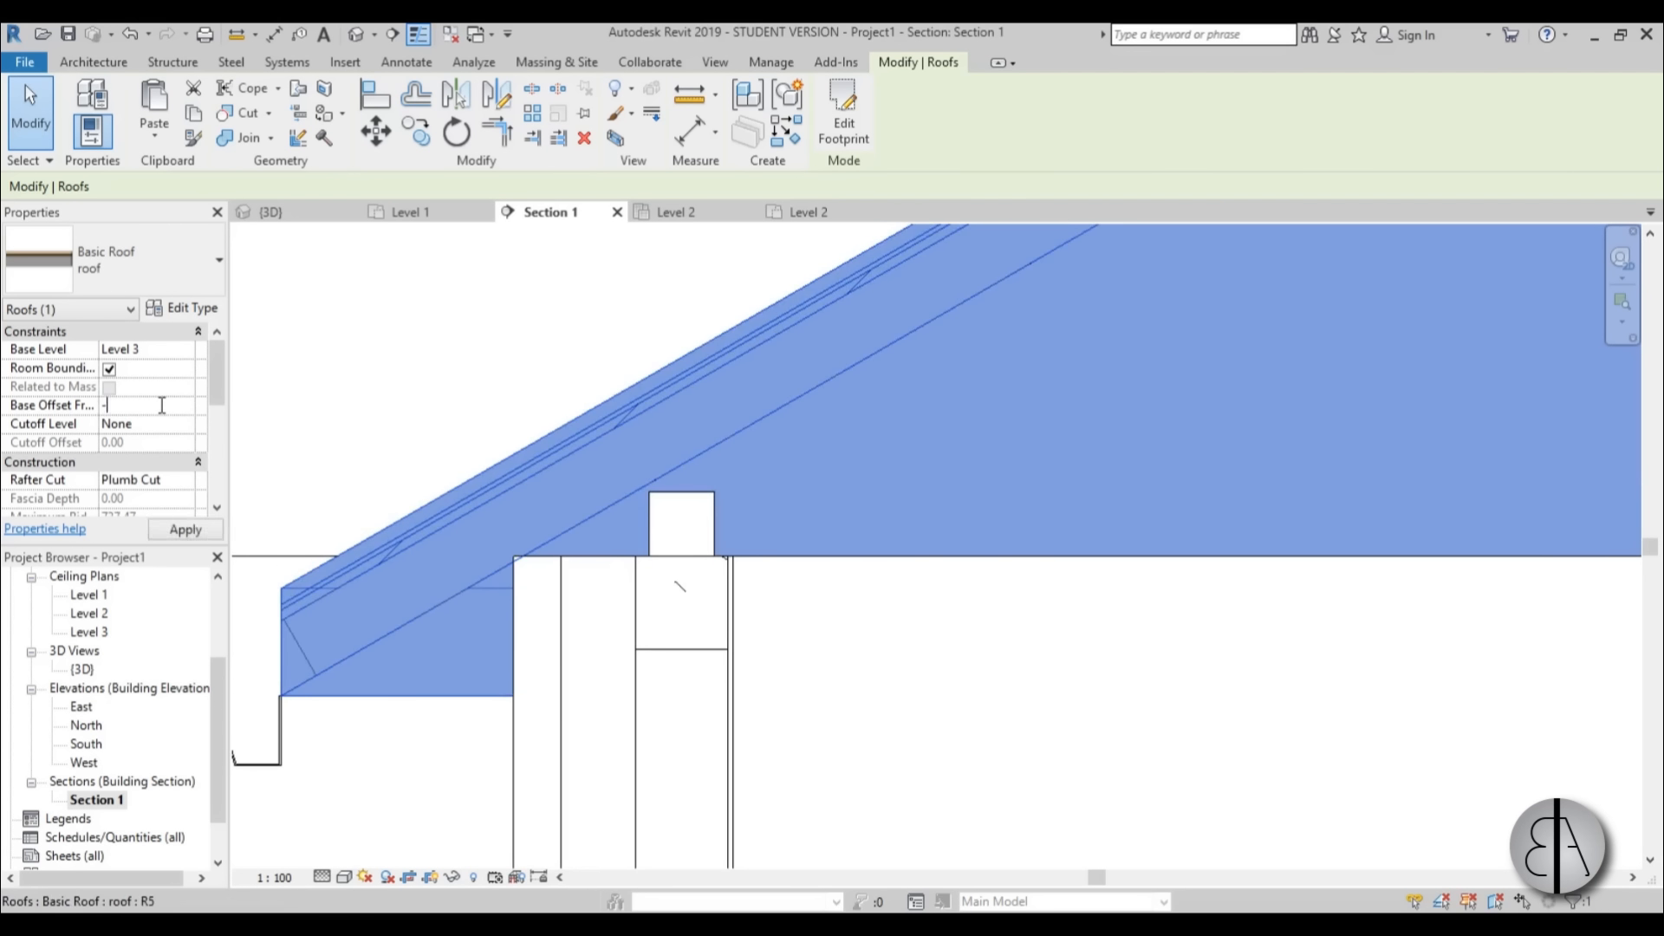
{"action": "type", "text": "-35"}
{"action": "key", "text": "Return"}
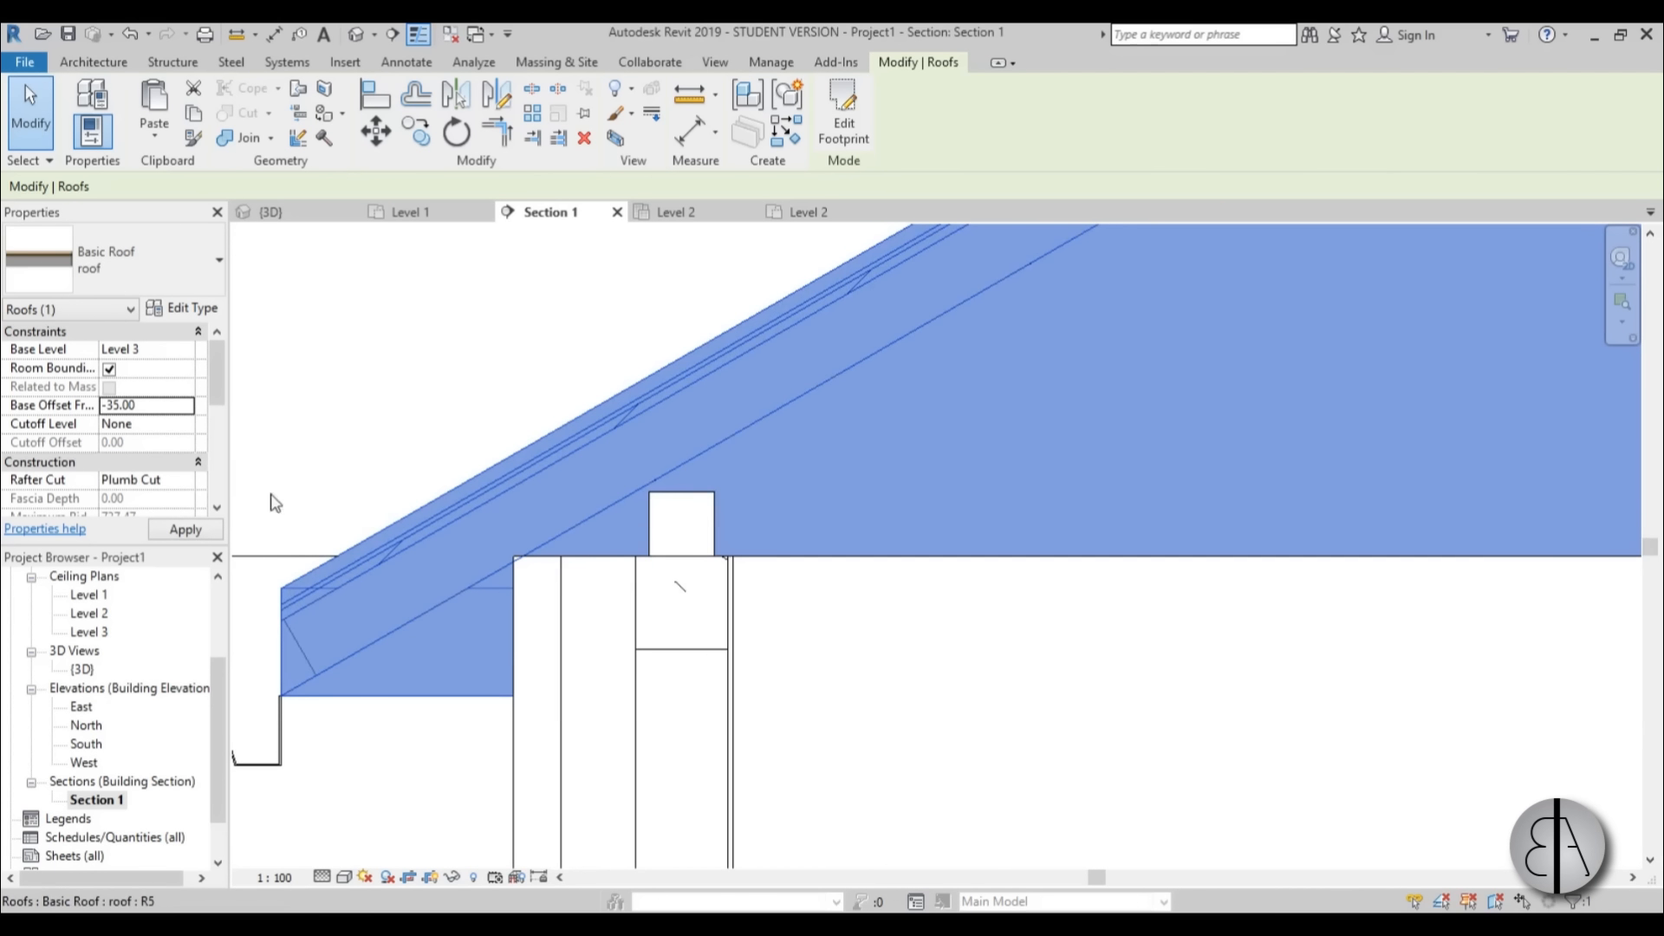
{"action": "scroll", "coordinate": [689, 546], "scroll_direction": "up", "scroll_amount": 2}
{"action": "left_click", "coordinate": [945, 713]}
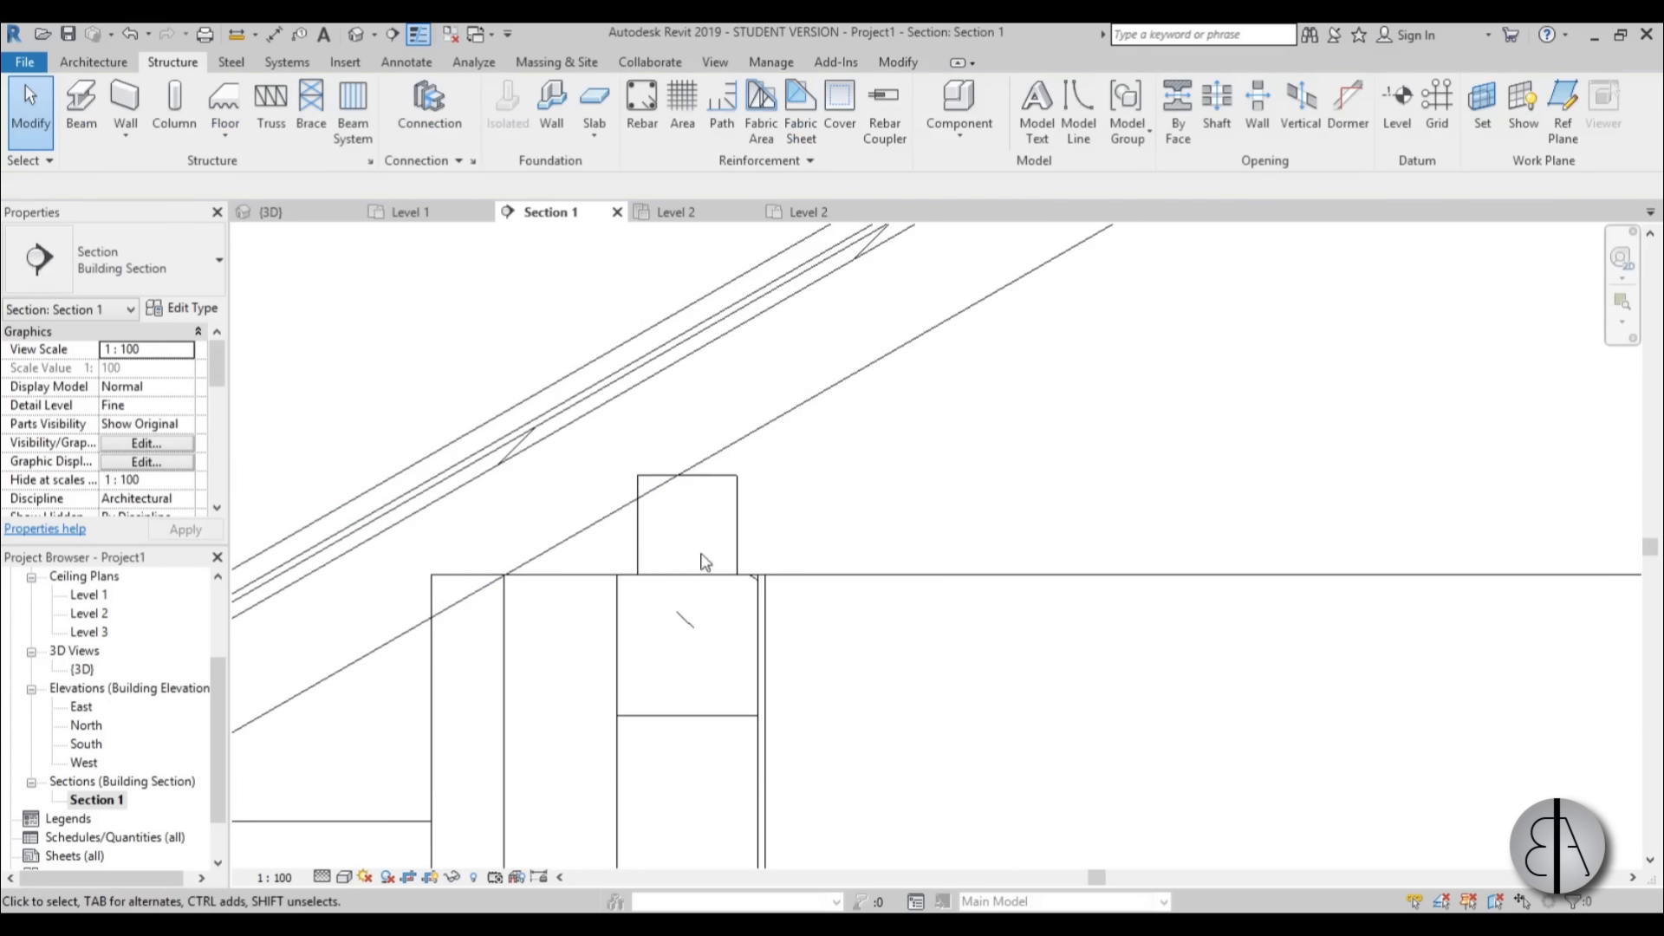
{"action": "scroll", "coordinate": [693, 658], "scroll_direction": "down", "scroll_amount": 3}
{"action": "middle_click_drag", "start_coordinate": [693, 659], "coordinate": [620, 517]}
{"action": "scroll", "coordinate": [601, 504], "scroll_direction": "down", "scroll_amount": 5}
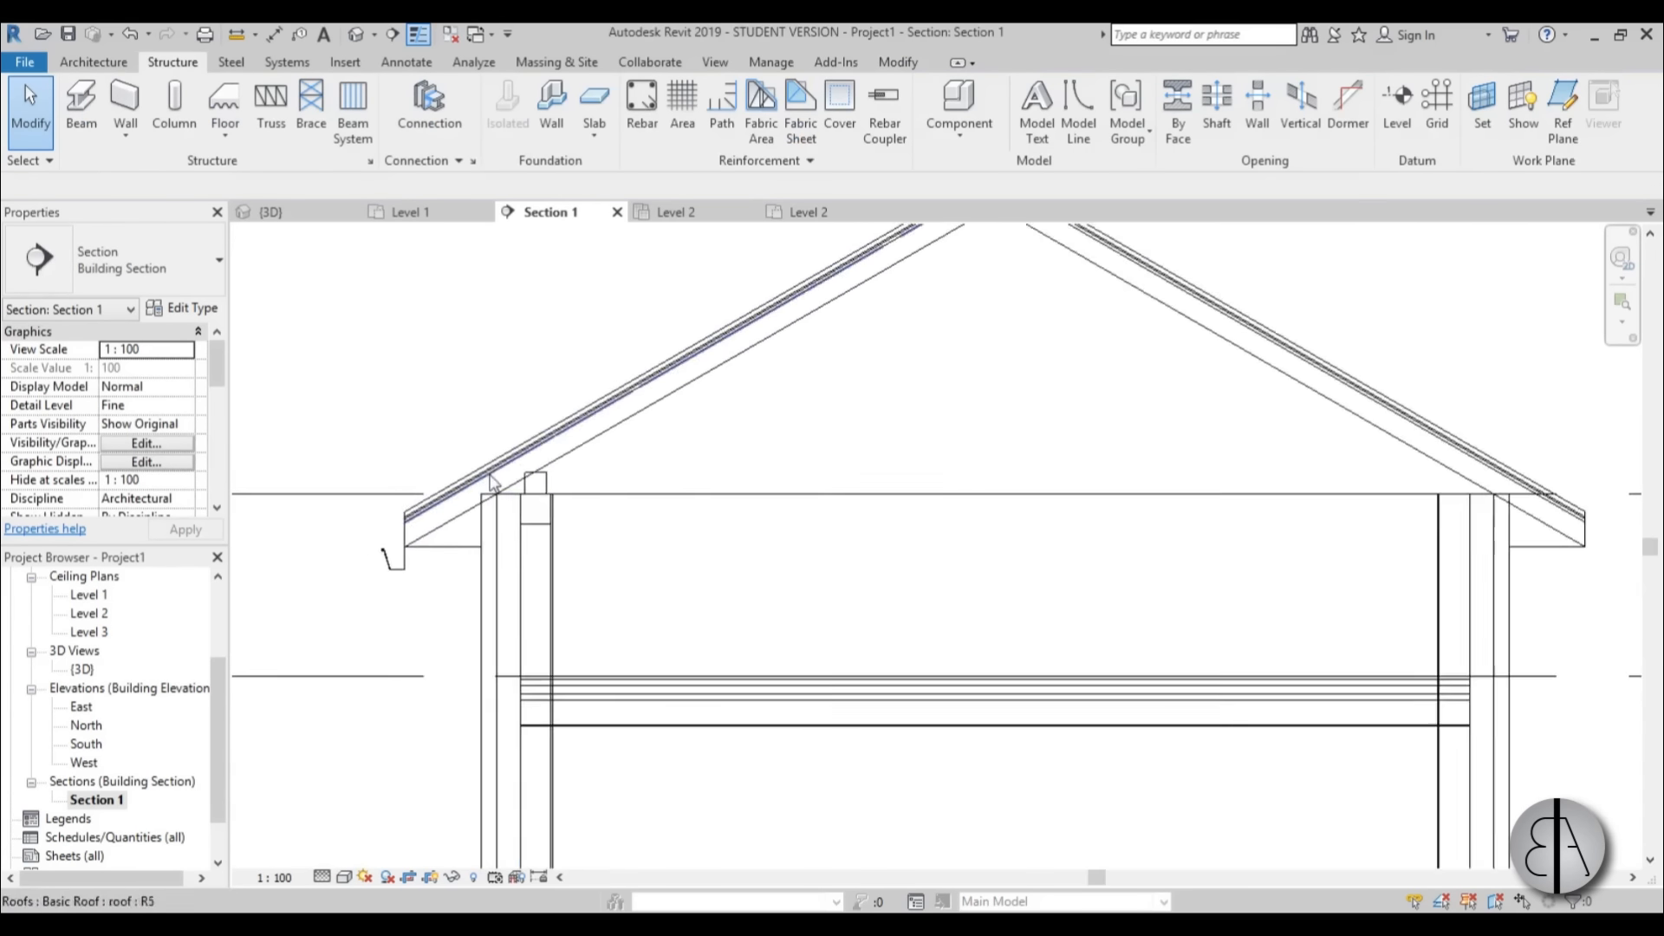
Create a callout in Section 1 around the left eave, the wall top with its beams, and the Level 2 floor edge.
{"action": "middle_click_drag", "start_coordinate": [735, 555], "coordinate": [753, 551]}
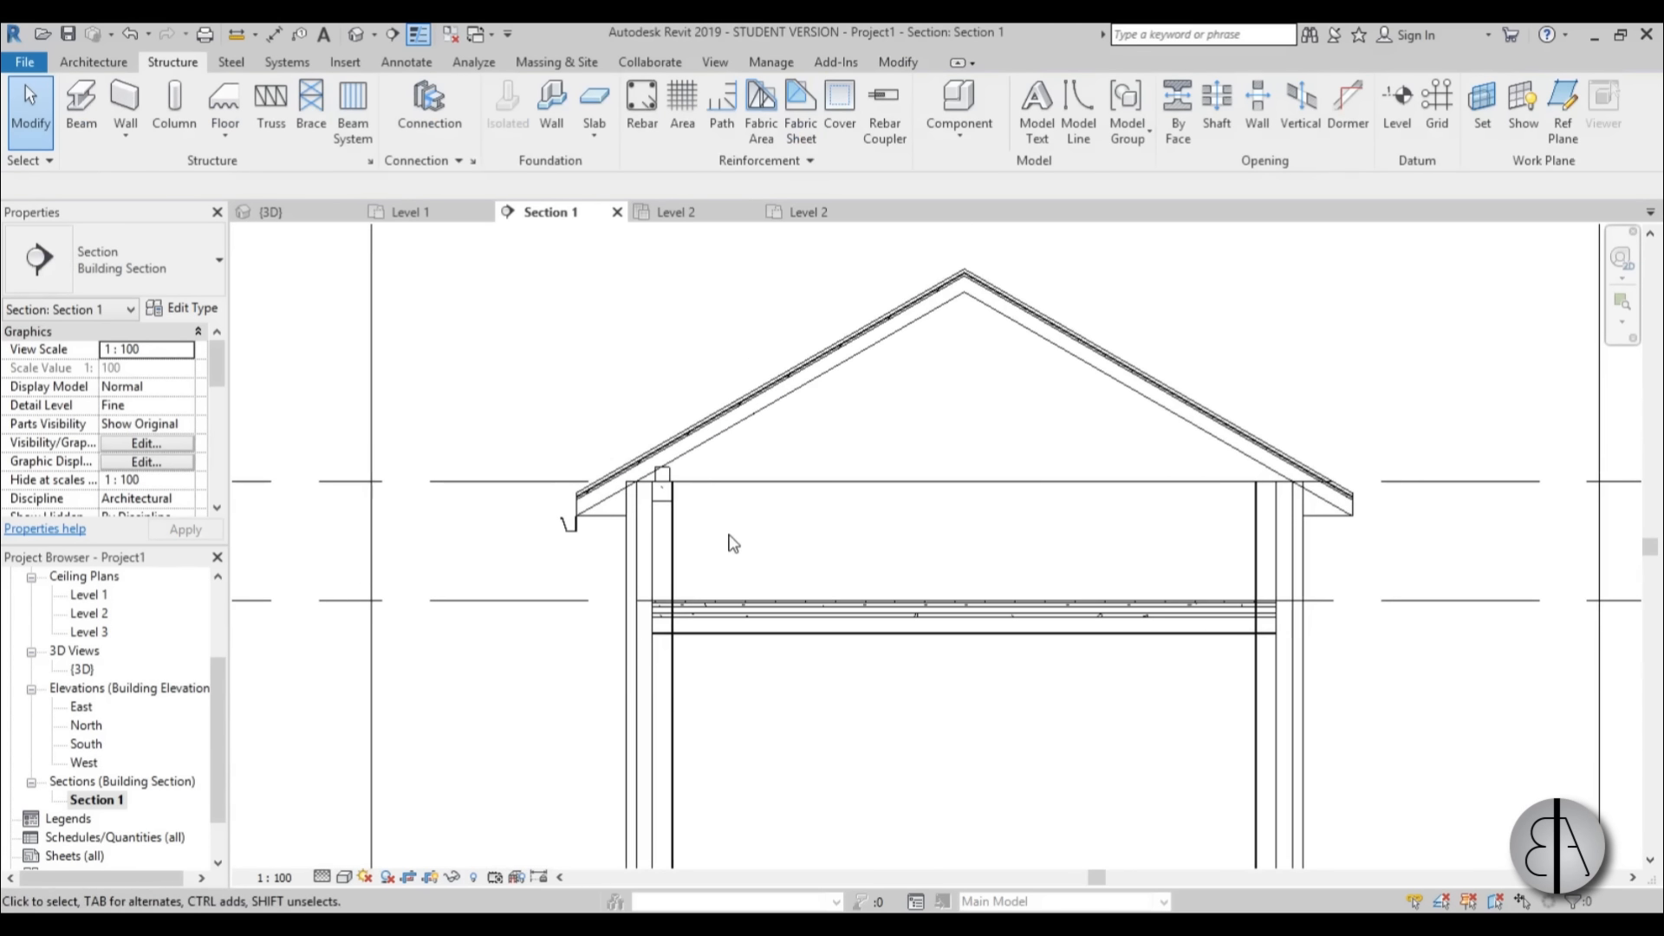
{"action": "scroll", "coordinate": [726, 551], "scroll_direction": "up", "scroll_amount": 1}
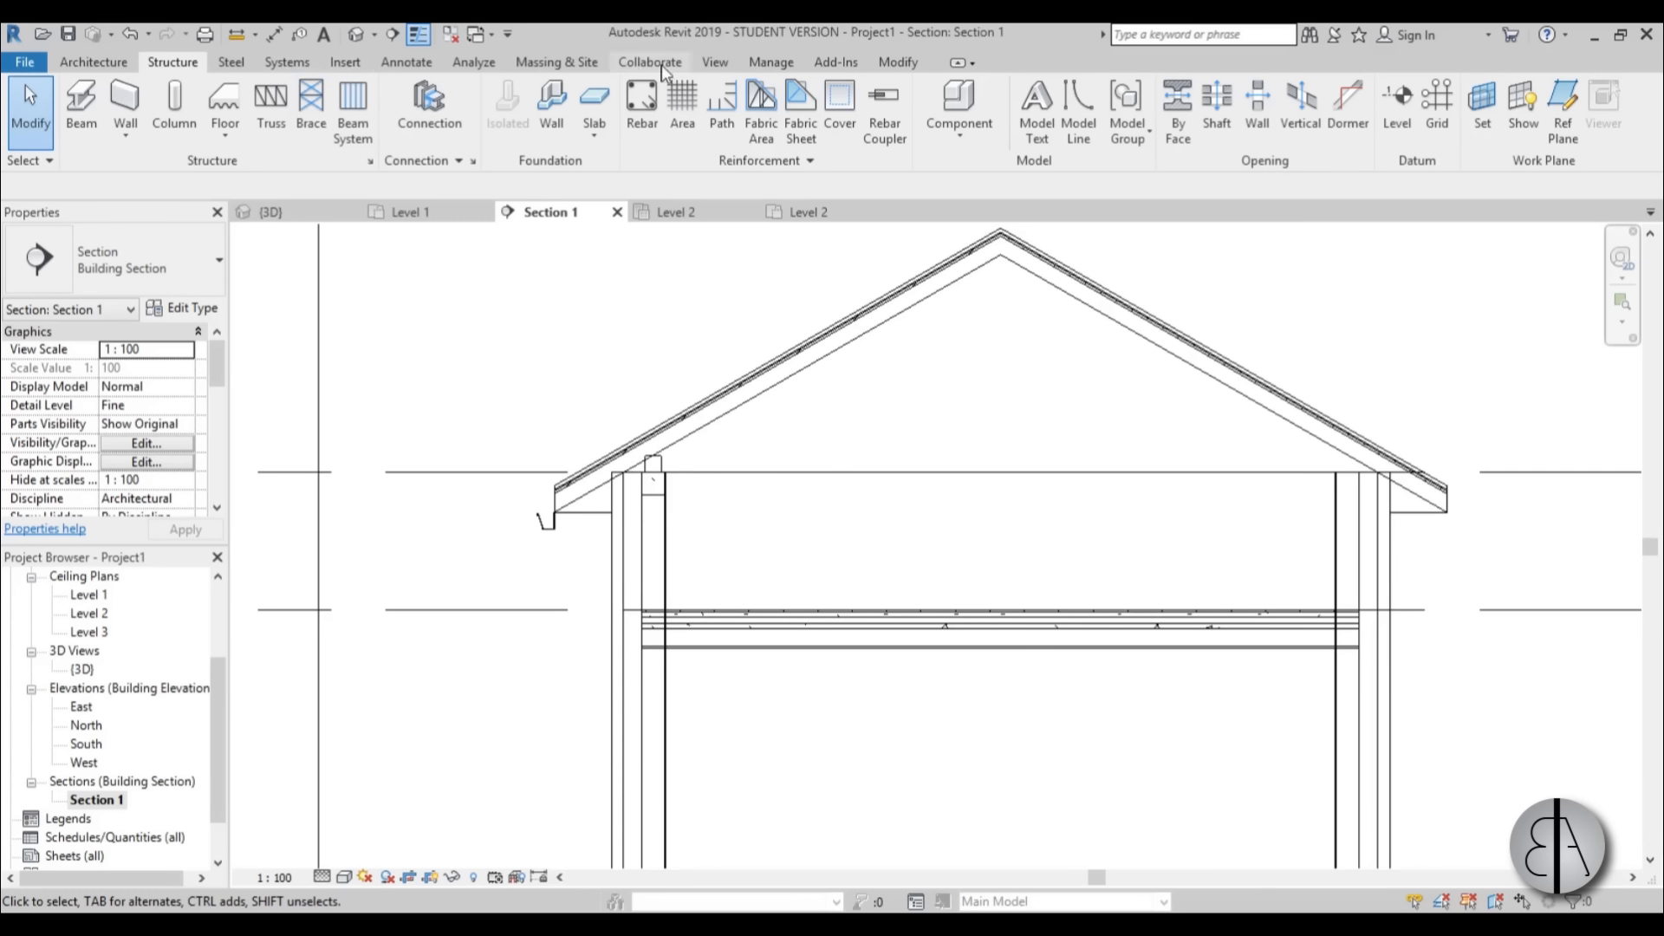
{"action": "left_click", "coordinate": [713, 62]}
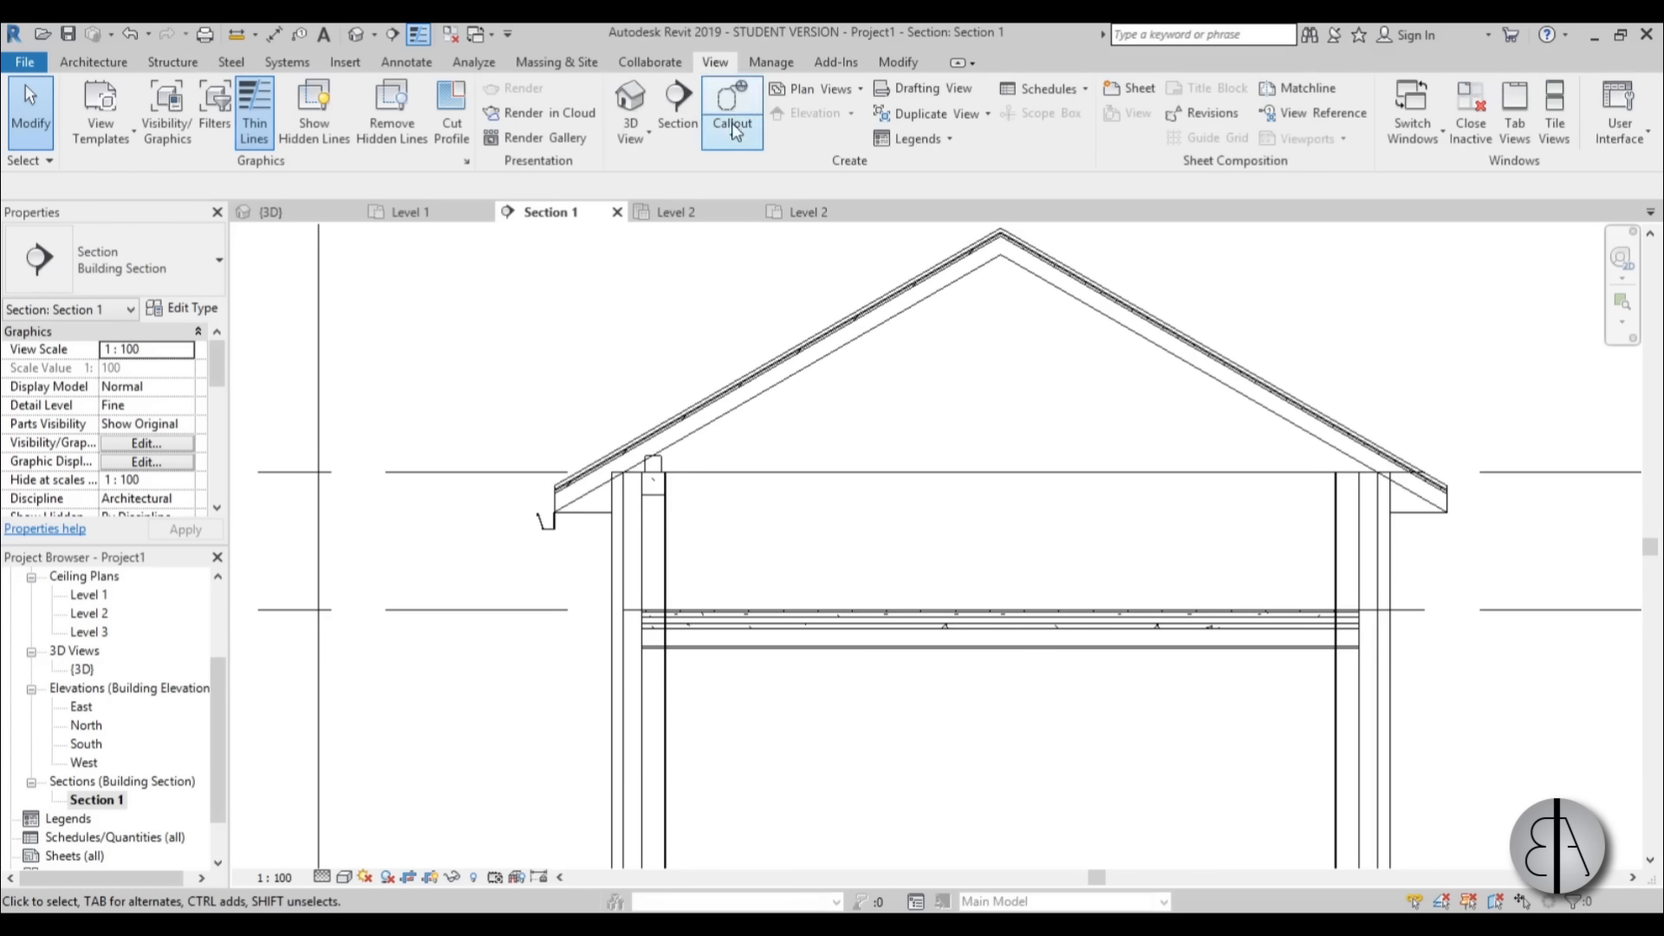
{"action": "left_click", "coordinate": [733, 102]}
{"action": "scroll", "coordinate": [609, 512], "scroll_direction": "up", "scroll_amount": 2}
{"action": "middle_click_drag", "start_coordinate": [619, 509], "coordinate": [617, 400]}
{"action": "scroll", "coordinate": [614, 395], "scroll_direction": "down", "scroll_amount": 3}
{"action": "middle_click_drag", "start_coordinate": [538, 314], "coordinate": [564, 390]}
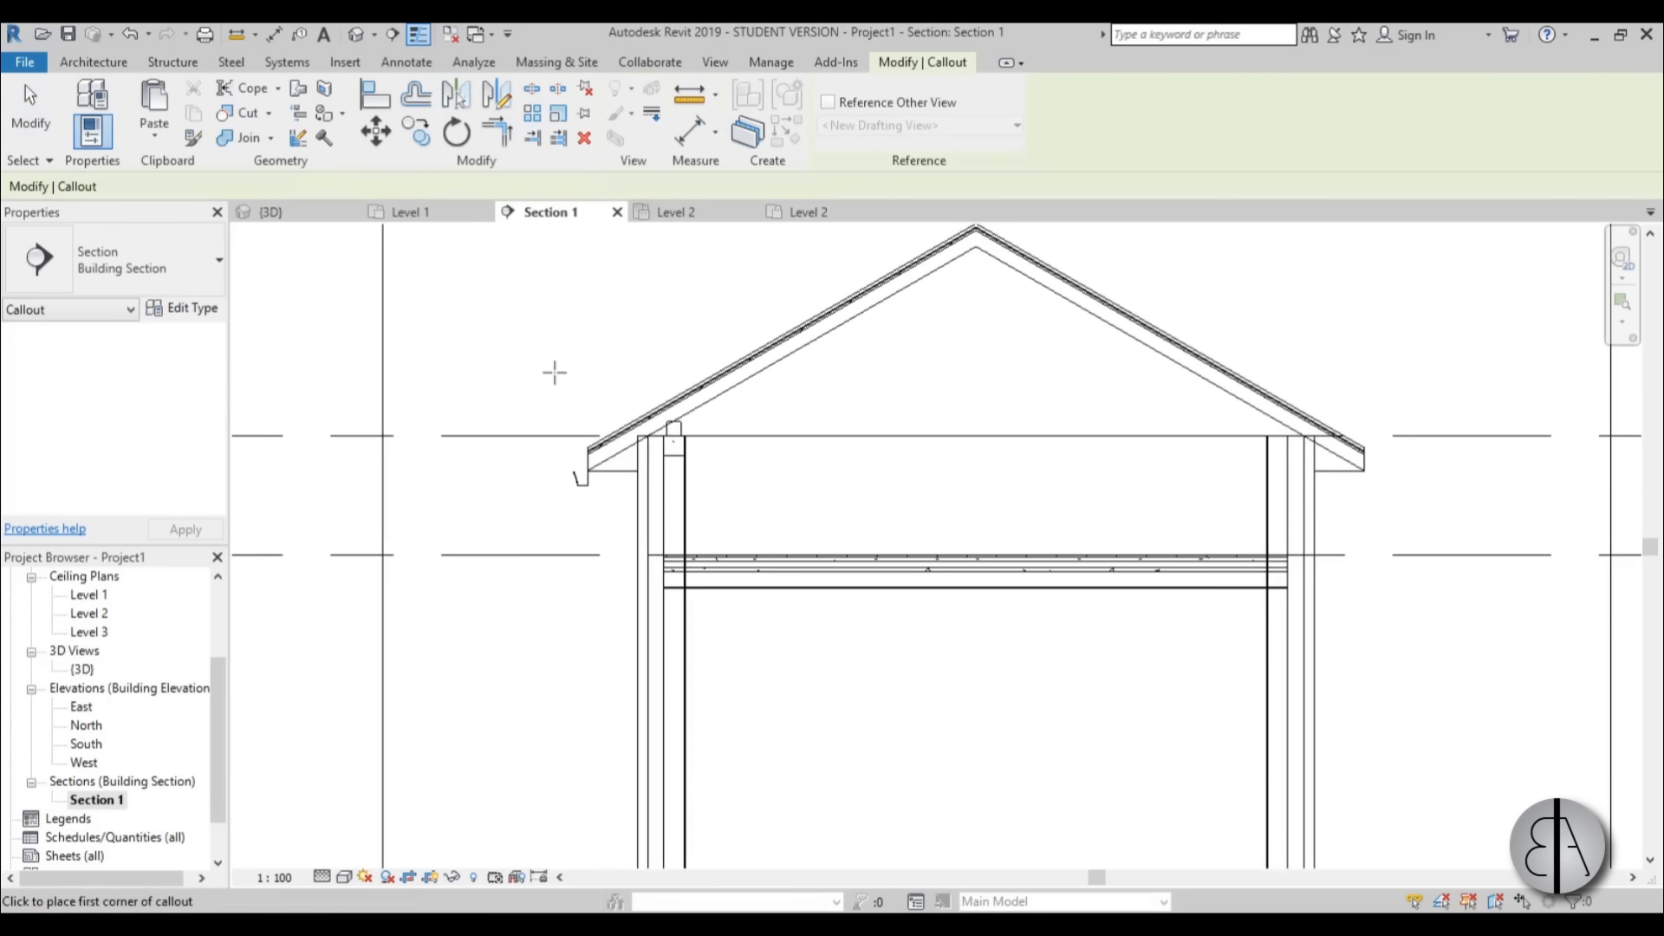
{"action": "left_click", "coordinate": [555, 372]}
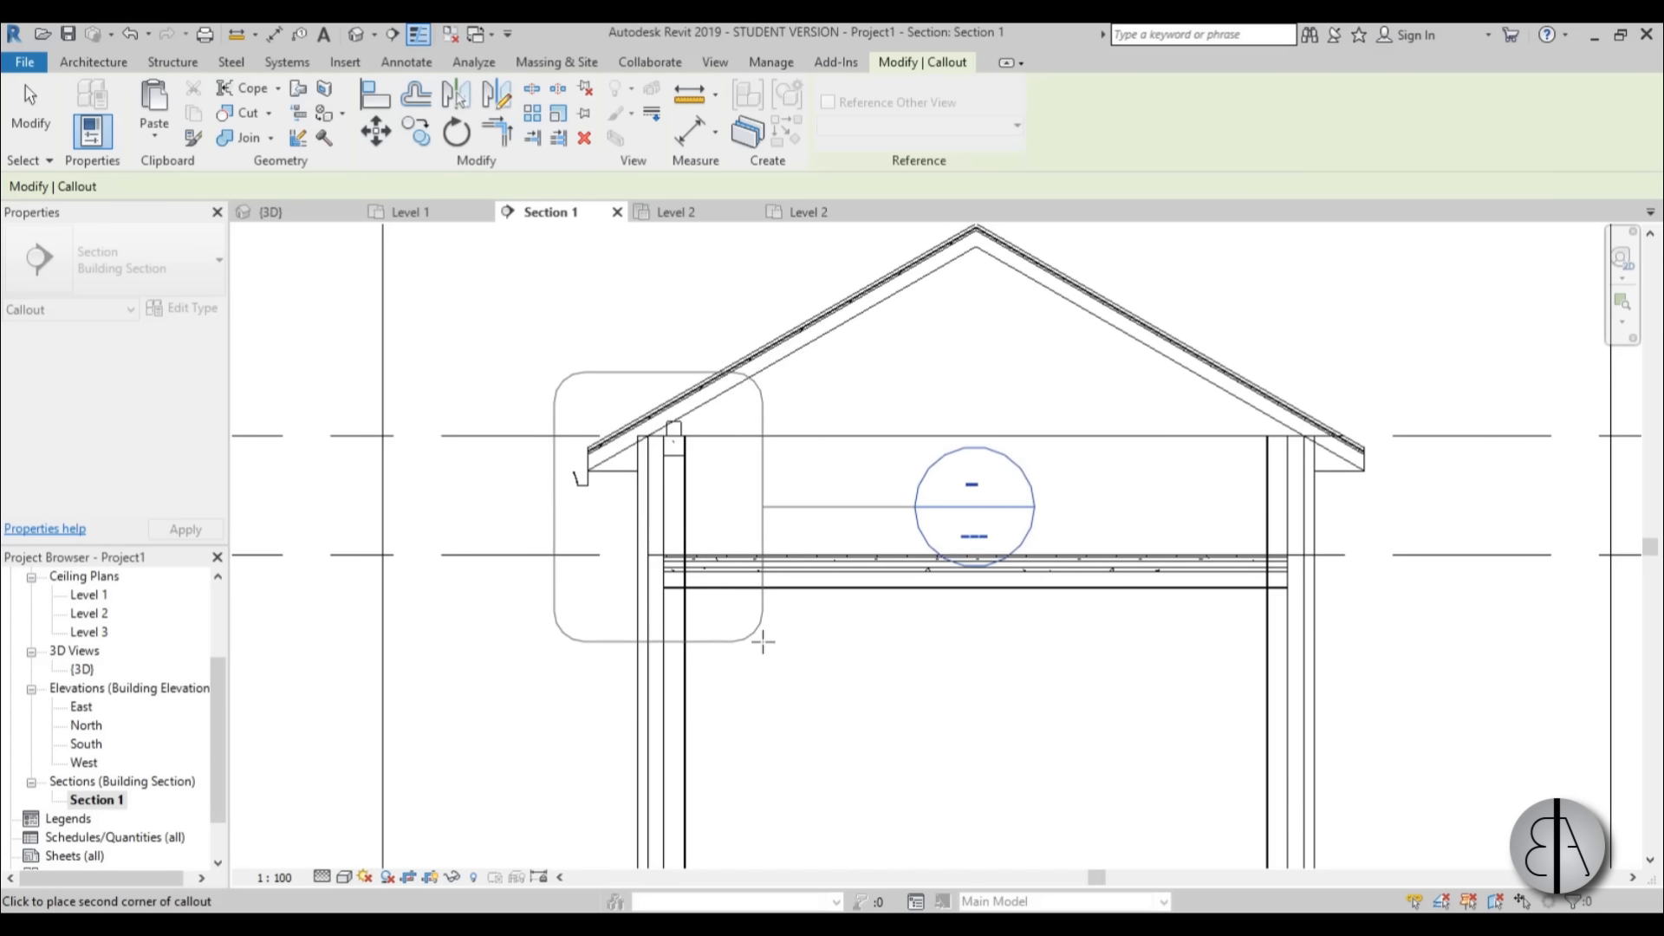
{"action": "left_click", "coordinate": [749, 633]}
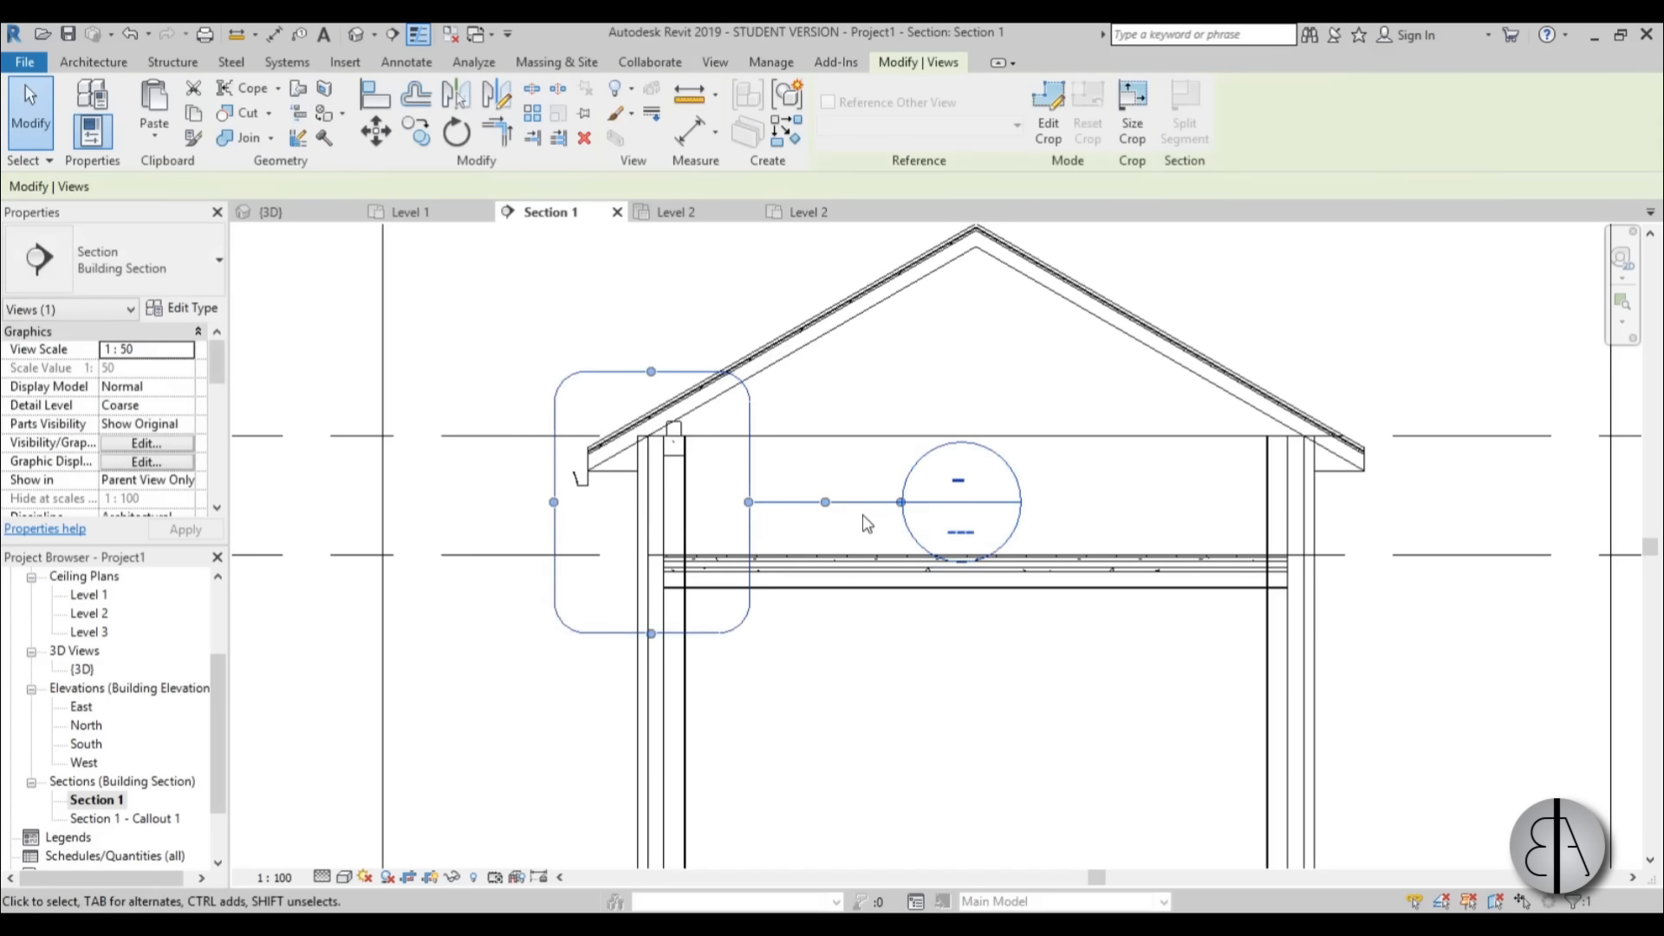
Move the callout's head outside the building, below and to the left of the callout boundary.
{"action": "left_click_drag", "start_coordinate": [894, 509], "coordinate": [530, 652]}
{"action": "left_click", "coordinate": [598, 680]}
{"action": "scroll", "coordinate": [598, 672], "scroll_direction": "down", "scroll_amount": 2}
{"action": "middle_click_drag", "start_coordinate": [607, 652], "coordinate": [598, 648]}
{"action": "scroll", "coordinate": [595, 650], "scroll_direction": "up", "scroll_amount": 2}
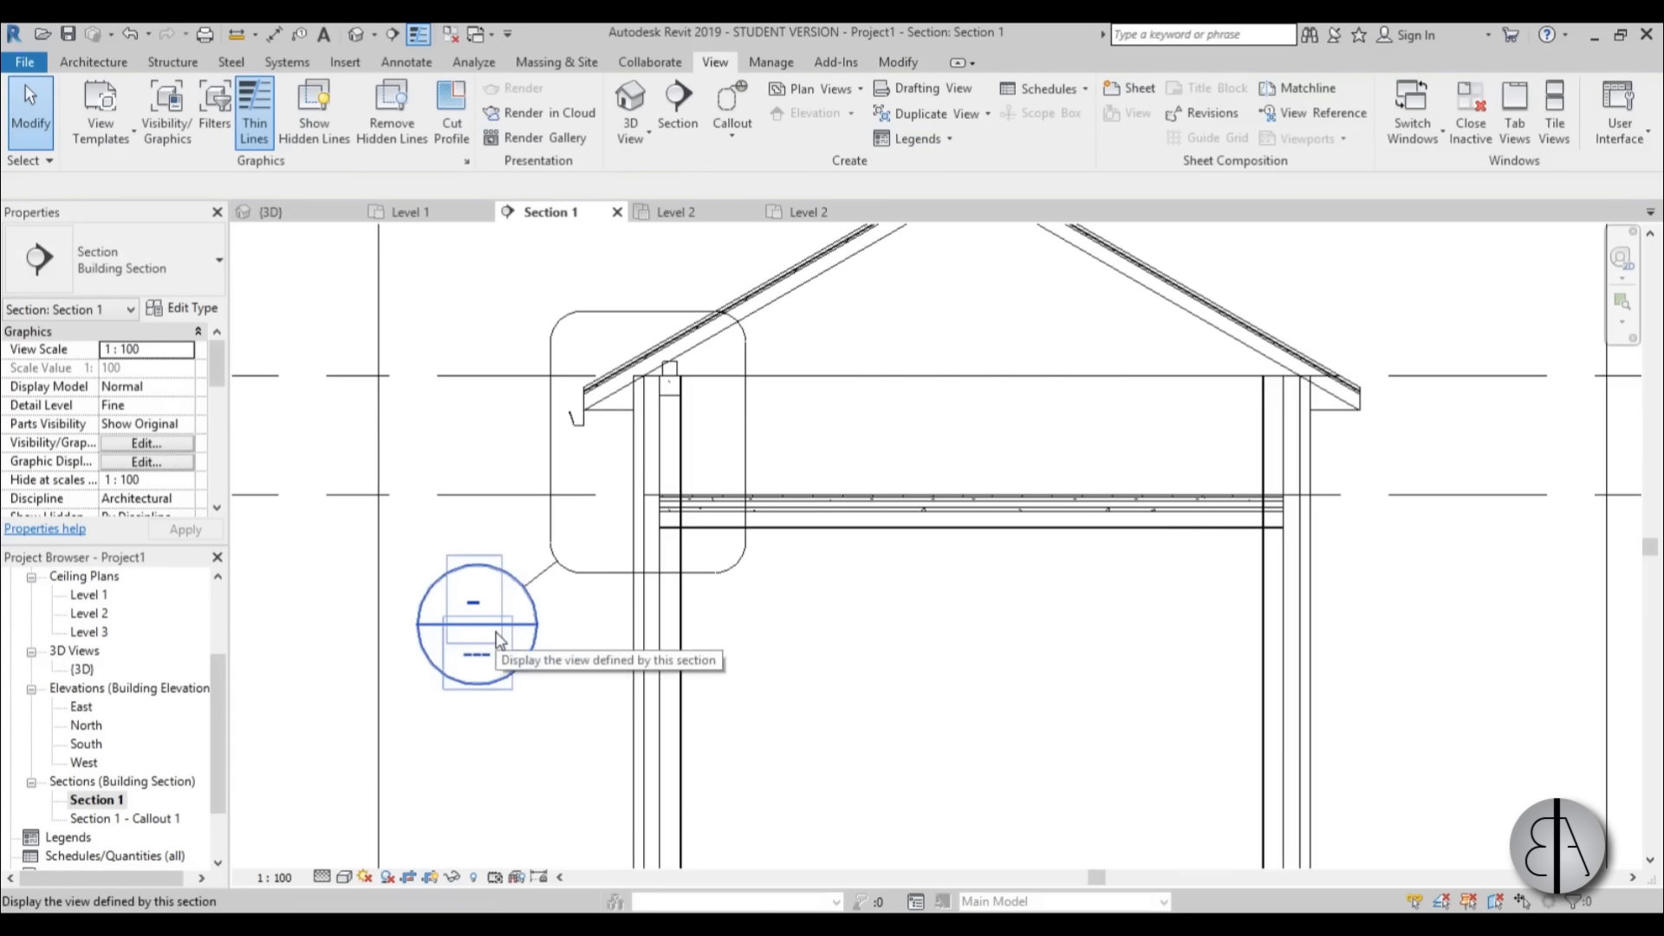
Open the Section 1 - Callout 1 view and set its scale to 1:20.
{"action": "double_click", "coordinate": [525, 631]}
{"action": "scroll", "coordinate": [749, 520], "scroll_direction": "down", "scroll_amount": 2}
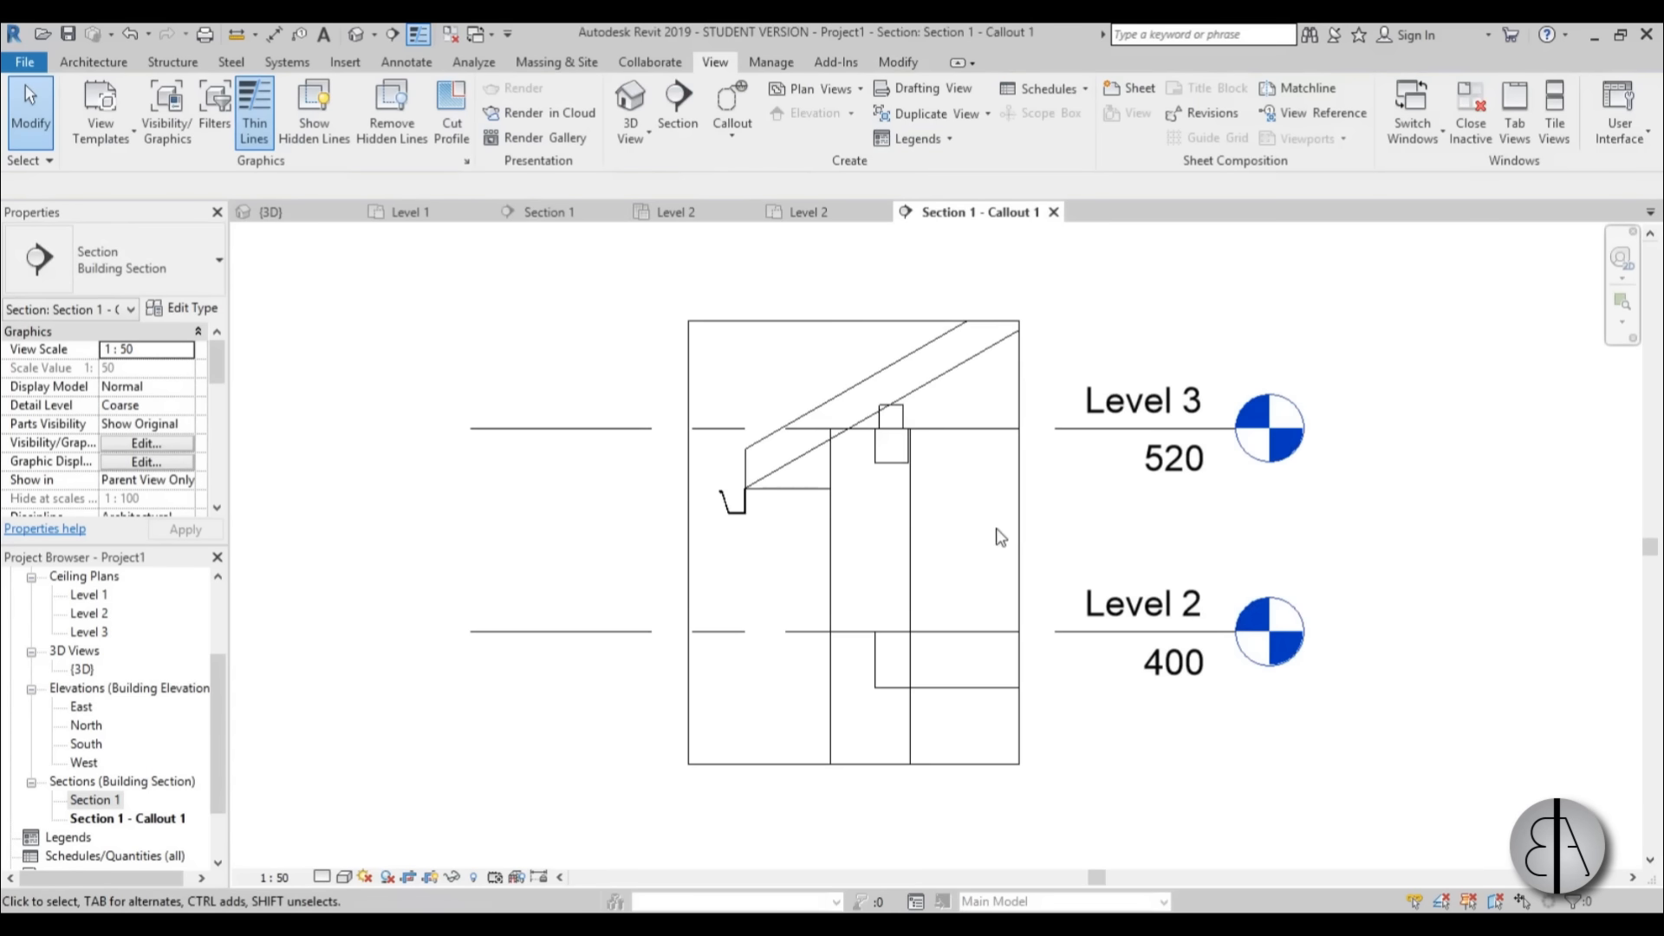
{"action": "middle_click_drag", "start_coordinate": [995, 530], "coordinate": [793, 548]}
{"action": "scroll", "coordinate": [794, 547], "scroll_direction": "down", "scroll_amount": 3}
{"action": "middle_click_drag", "start_coordinate": [797, 605], "coordinate": [782, 596]}
{"action": "scroll", "coordinate": [753, 606], "scroll_direction": "up", "scroll_amount": 1}
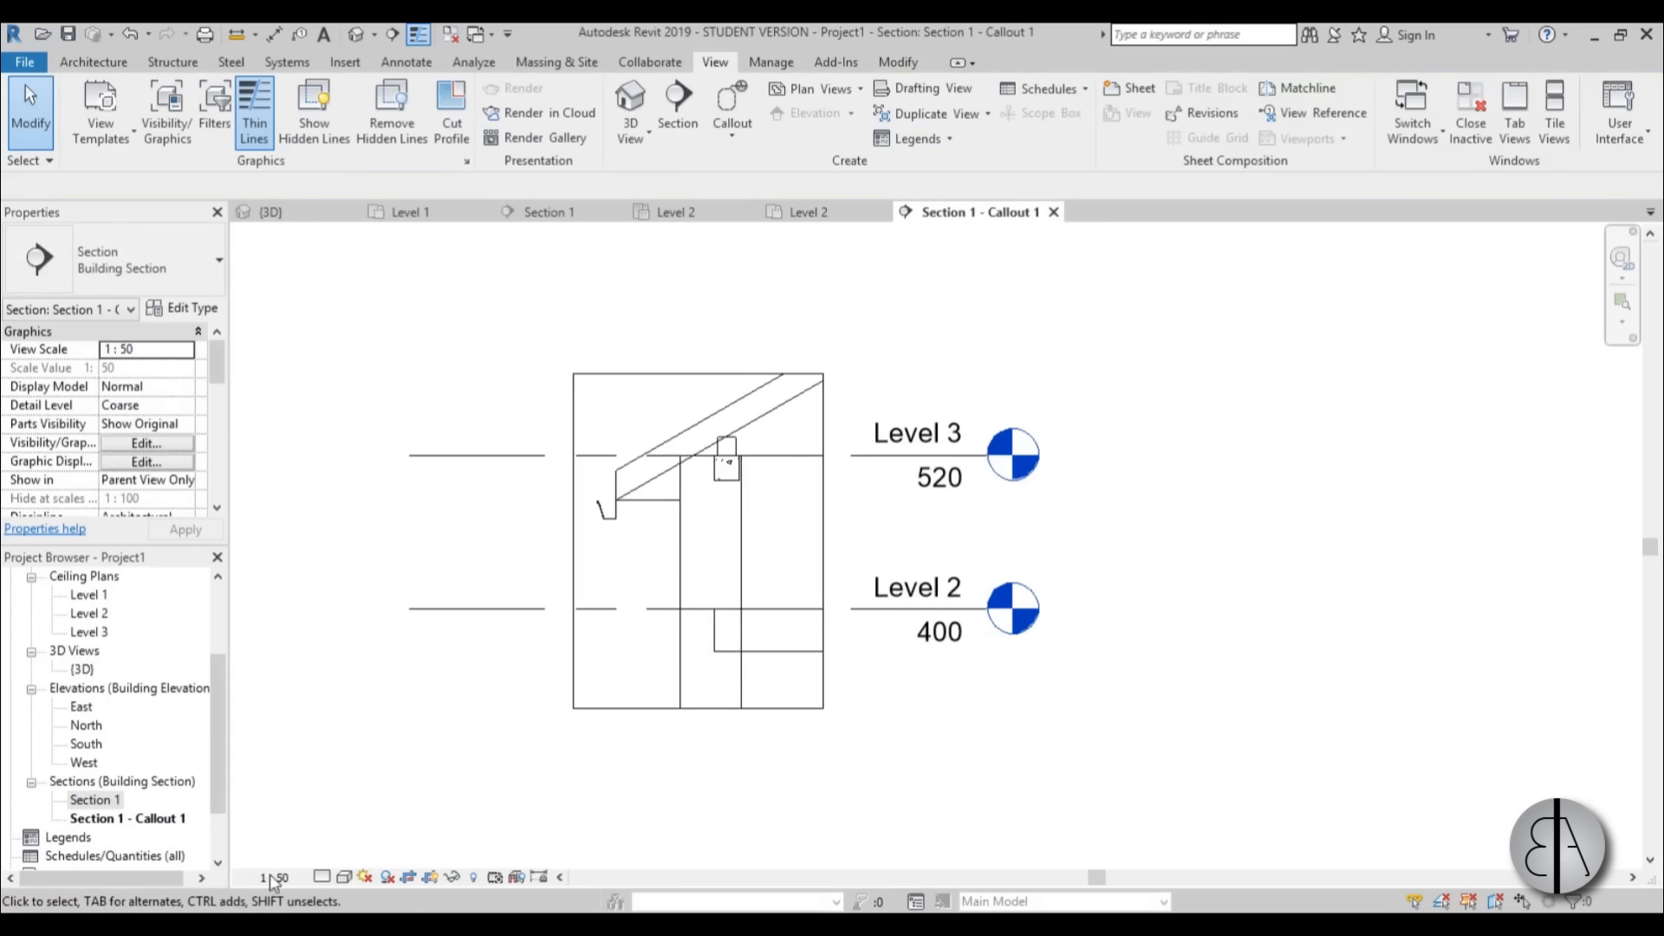
{"action": "left_click", "coordinate": [274, 877]}
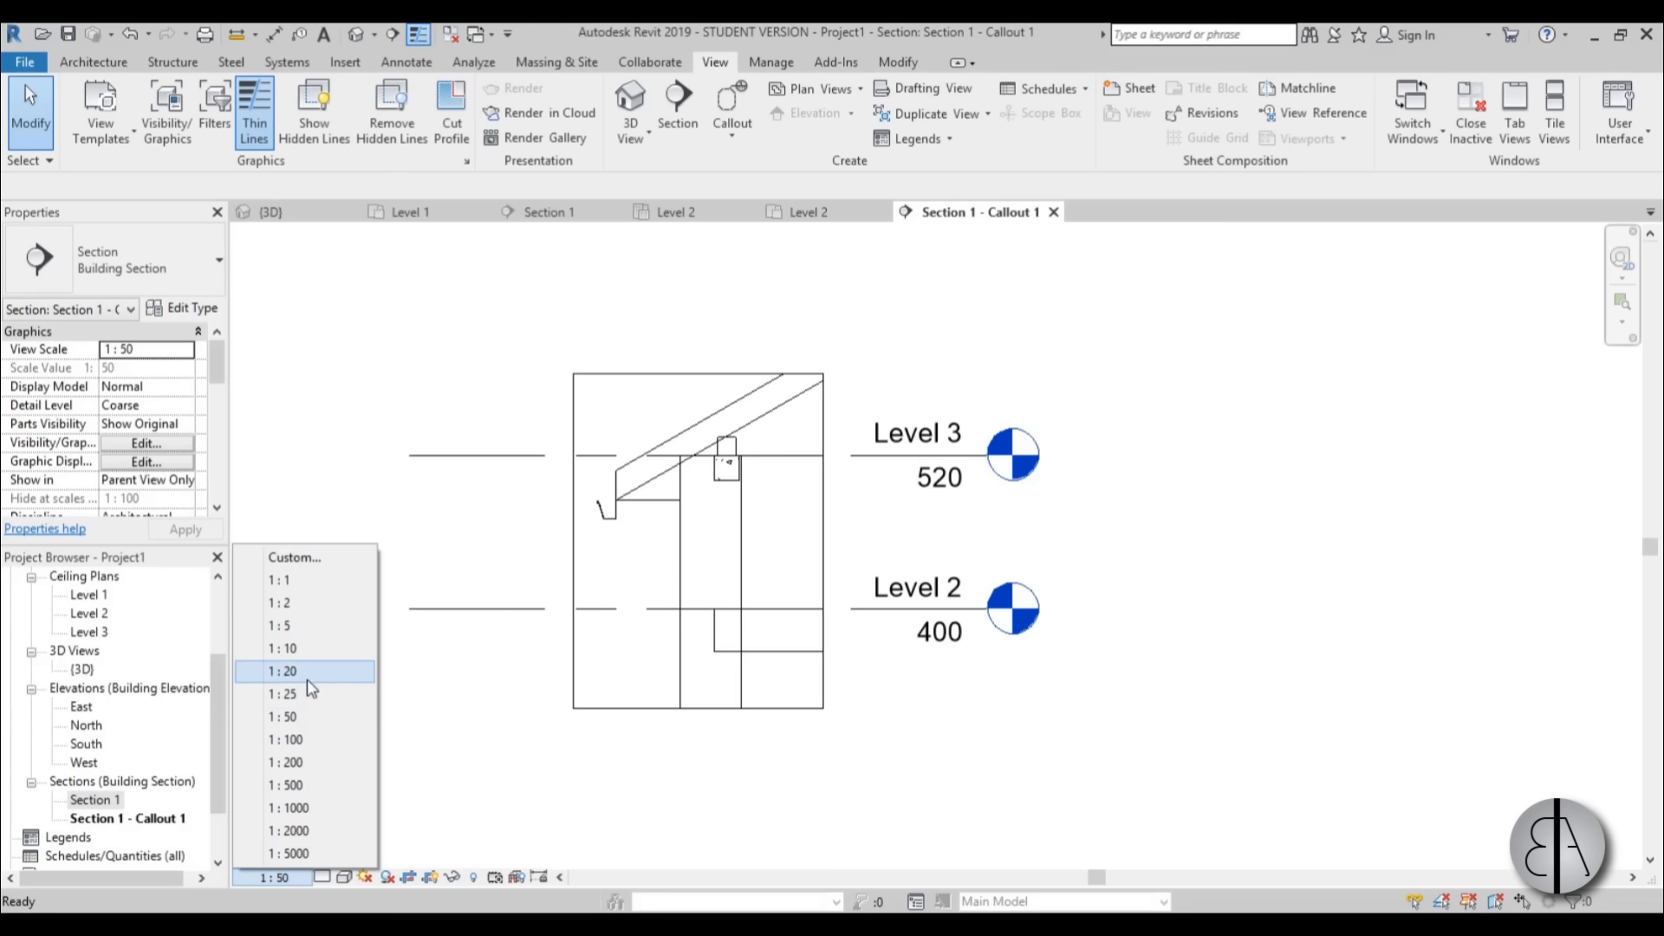
{"action": "left_click", "coordinate": [307, 676]}
{"action": "scroll", "coordinate": [643, 431], "scroll_direction": "up", "scroll_amount": 1}
{"action": "middle_click_drag", "start_coordinate": [766, 613], "coordinate": [723, 523]}
{"action": "scroll", "coordinate": [712, 578], "scroll_direction": "down", "scroll_amount": 1}
{"action": "middle_click_drag", "start_coordinate": [713, 578], "coordinate": [707, 604]}
Turn off Thin Lines to check the real line weights around the wall-top beams, and turn it back on.
{"action": "left_click", "coordinate": [418, 34]}
{"action": "middle_click_drag", "start_coordinate": [819, 504], "coordinate": [801, 523]}
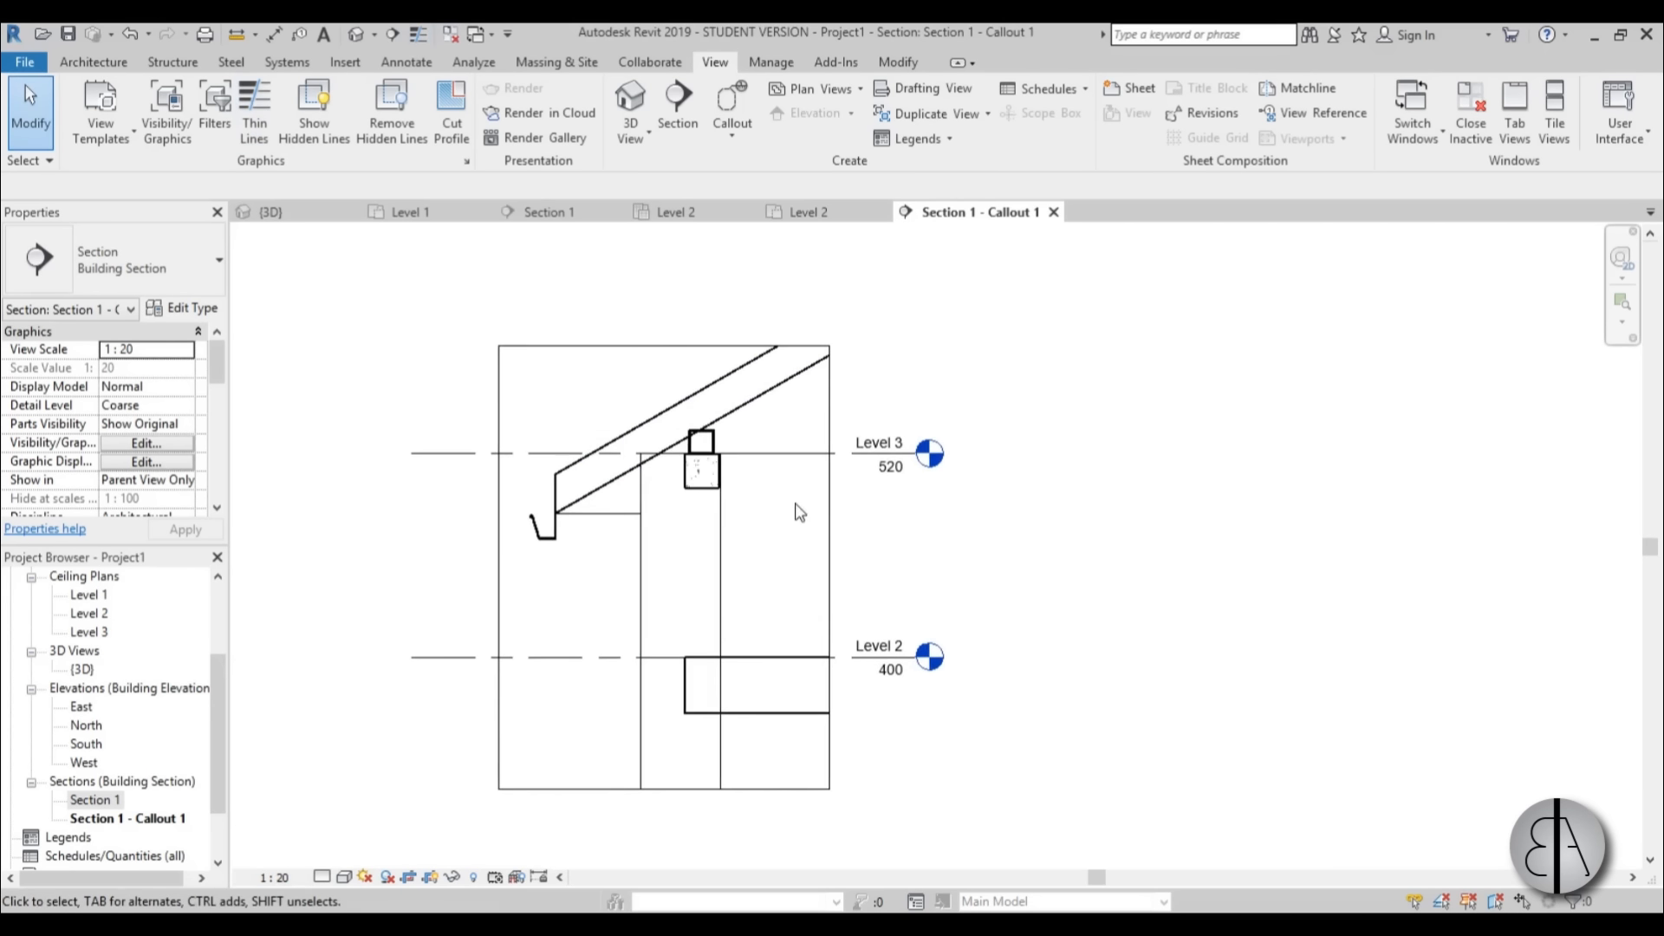
{"action": "scroll", "coordinate": [780, 515], "scroll_direction": "up", "scroll_amount": 1}
{"action": "scroll", "coordinate": [783, 423], "scroll_direction": "up", "scroll_amount": 3}
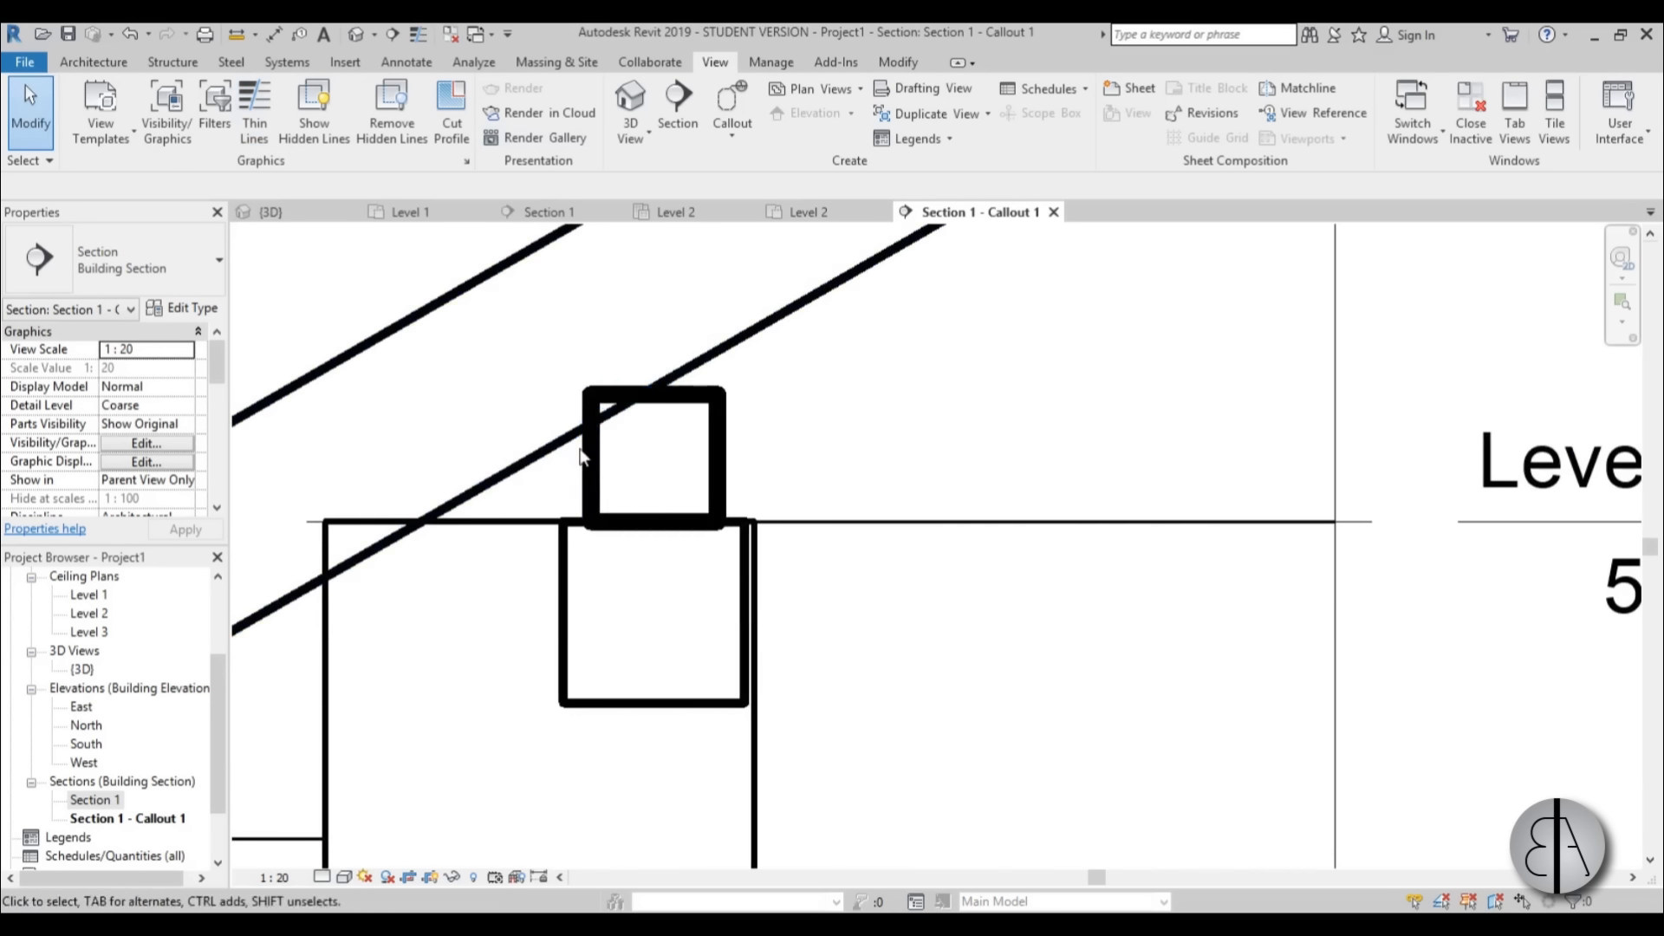
{"action": "scroll", "coordinate": [650, 460], "scroll_direction": "down", "scroll_amount": 2}
{"action": "middle_click_drag", "start_coordinate": [684, 631], "coordinate": [688, 515]}
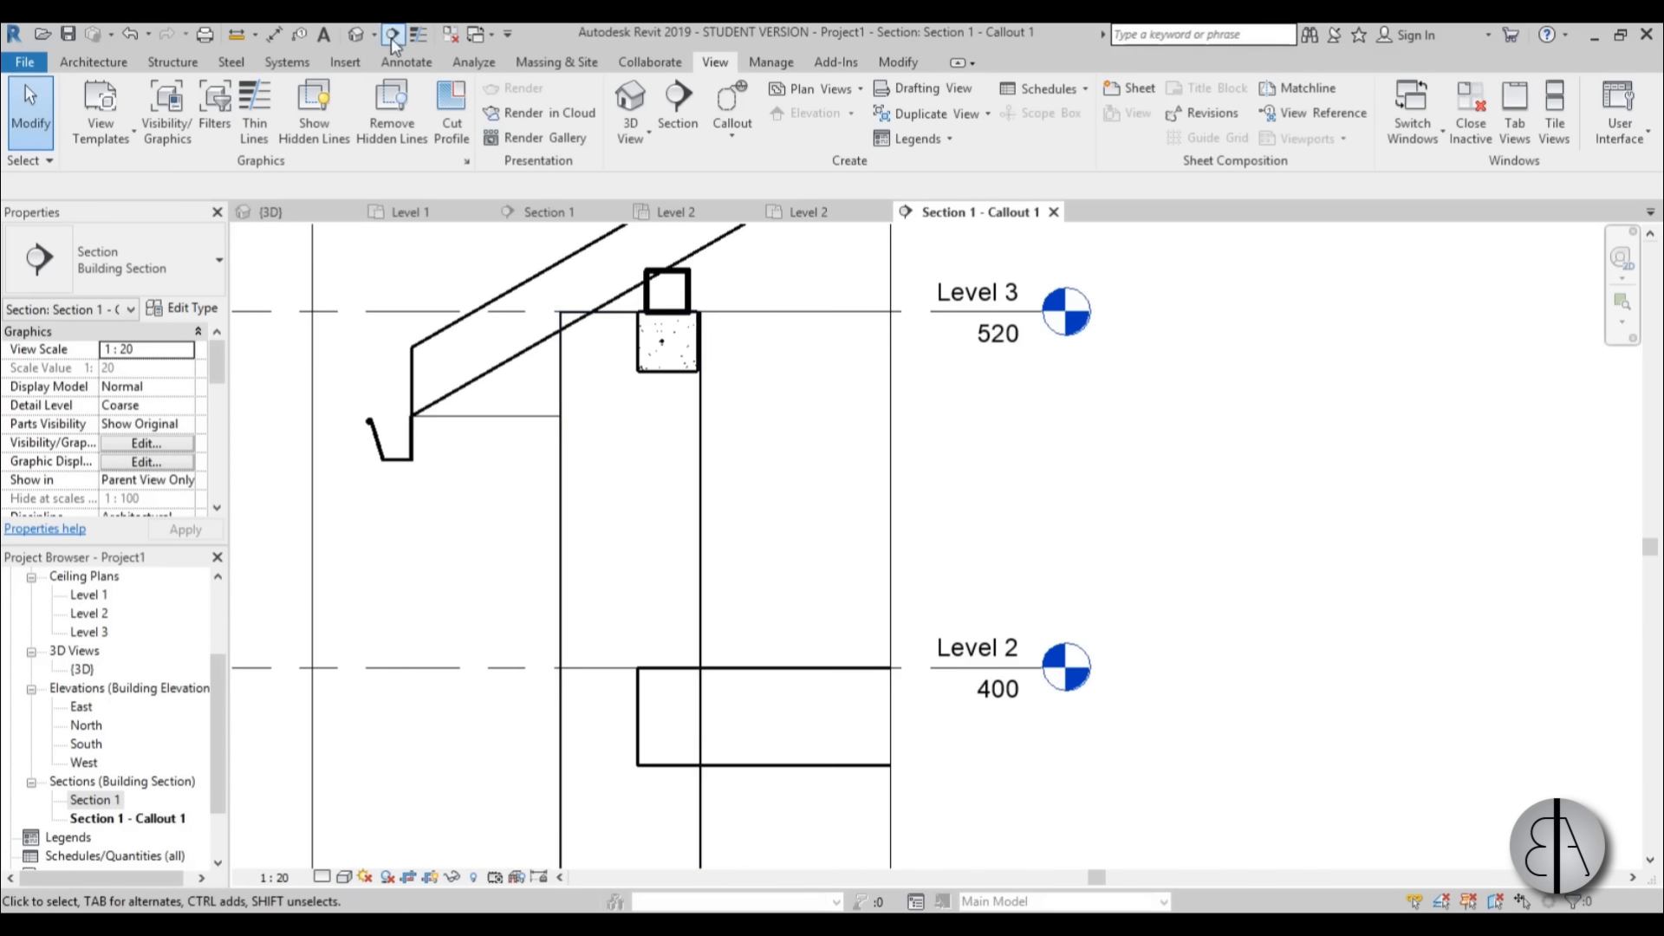
{"action": "left_click", "coordinate": [418, 36]}
Set the callout view's detail level to Fine.
{"action": "scroll", "coordinate": [665, 449], "scroll_direction": "down", "scroll_amount": 1}
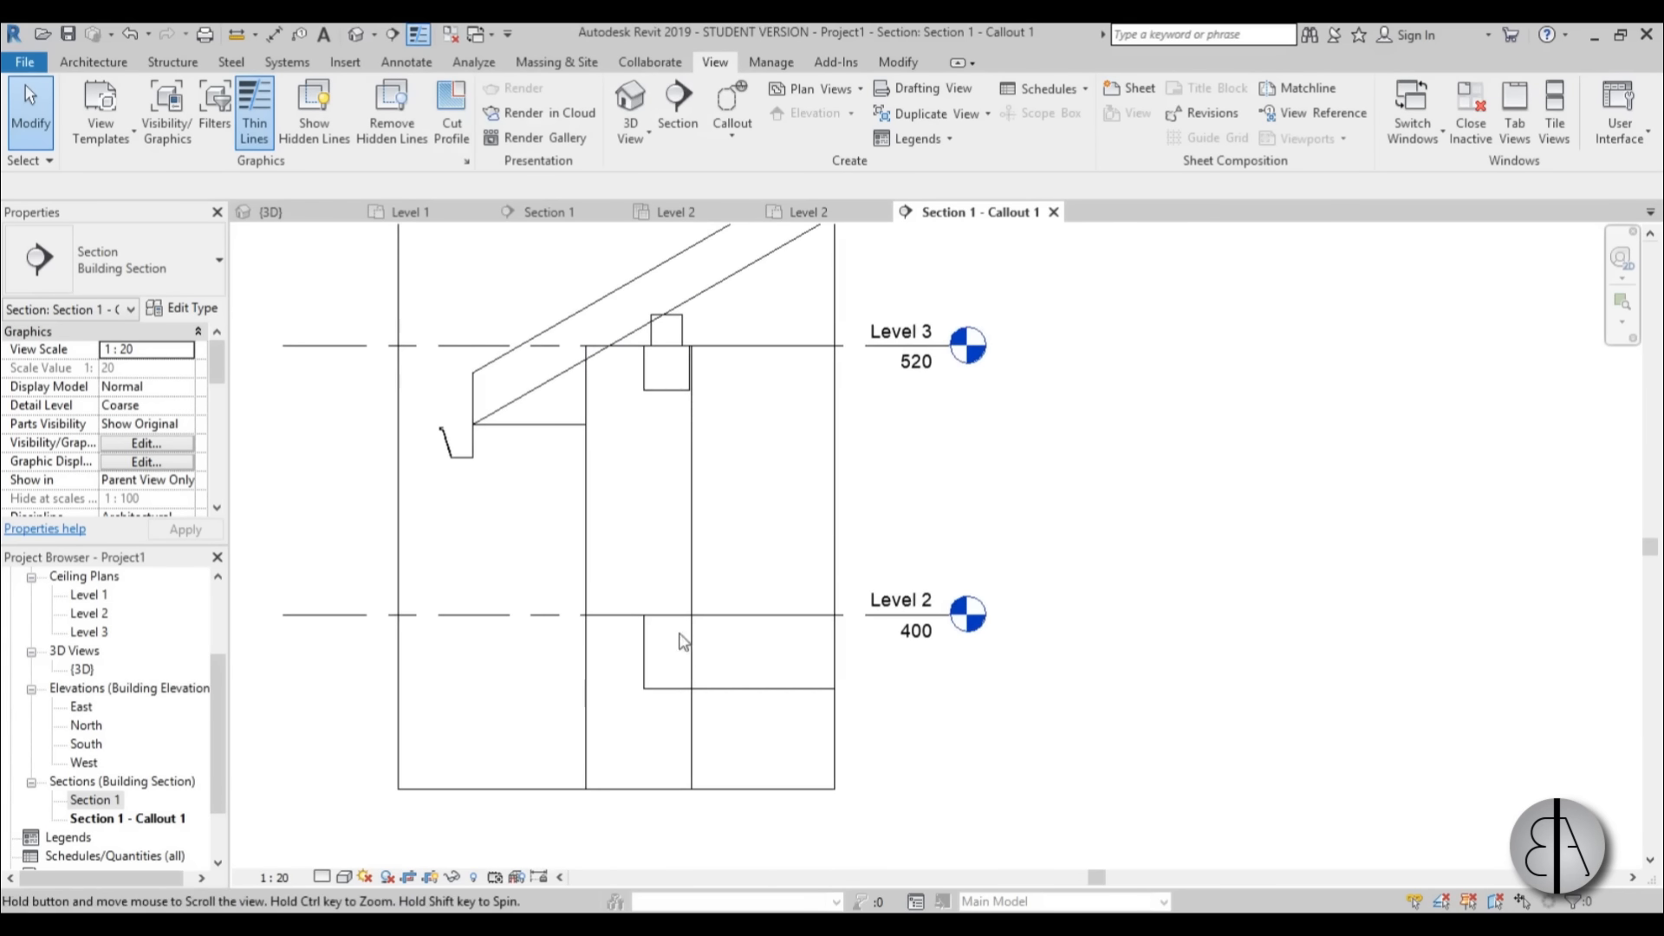
{"action": "left_click", "coordinate": [323, 876]}
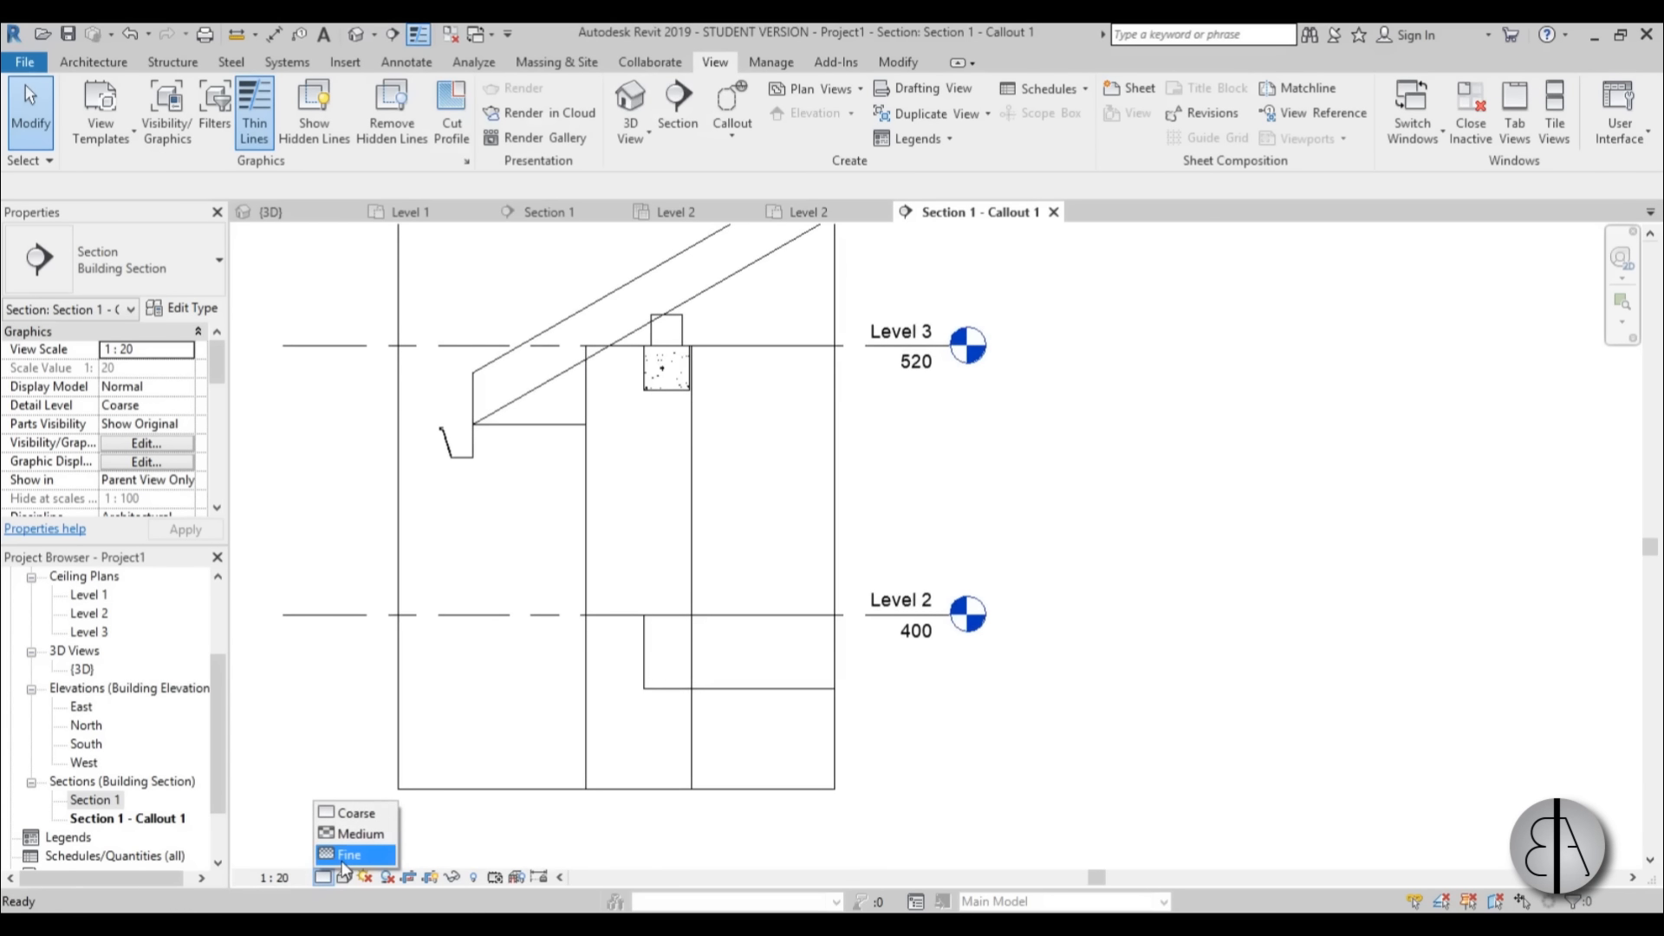
{"action": "left_click", "coordinate": [345, 855]}
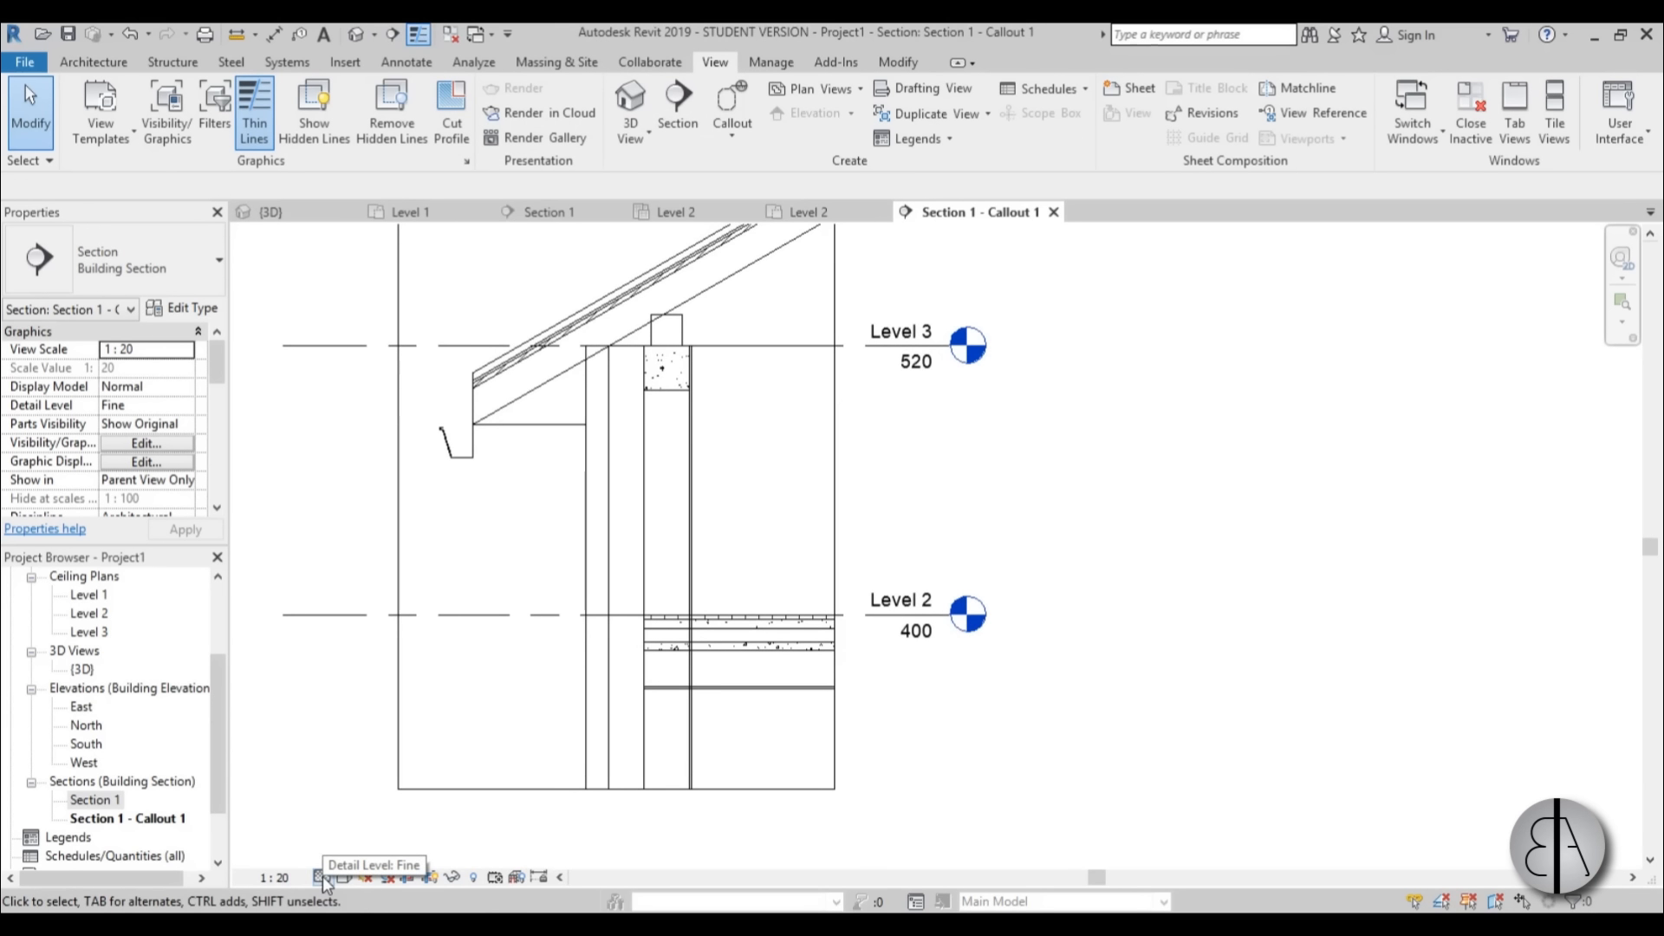
Examine the wall layers, the beams under the roof and the Level 2 floor layers in the callout for their cut patterns.
{"action": "middle_click_drag", "start_coordinate": [739, 562], "coordinate": [731, 613]}
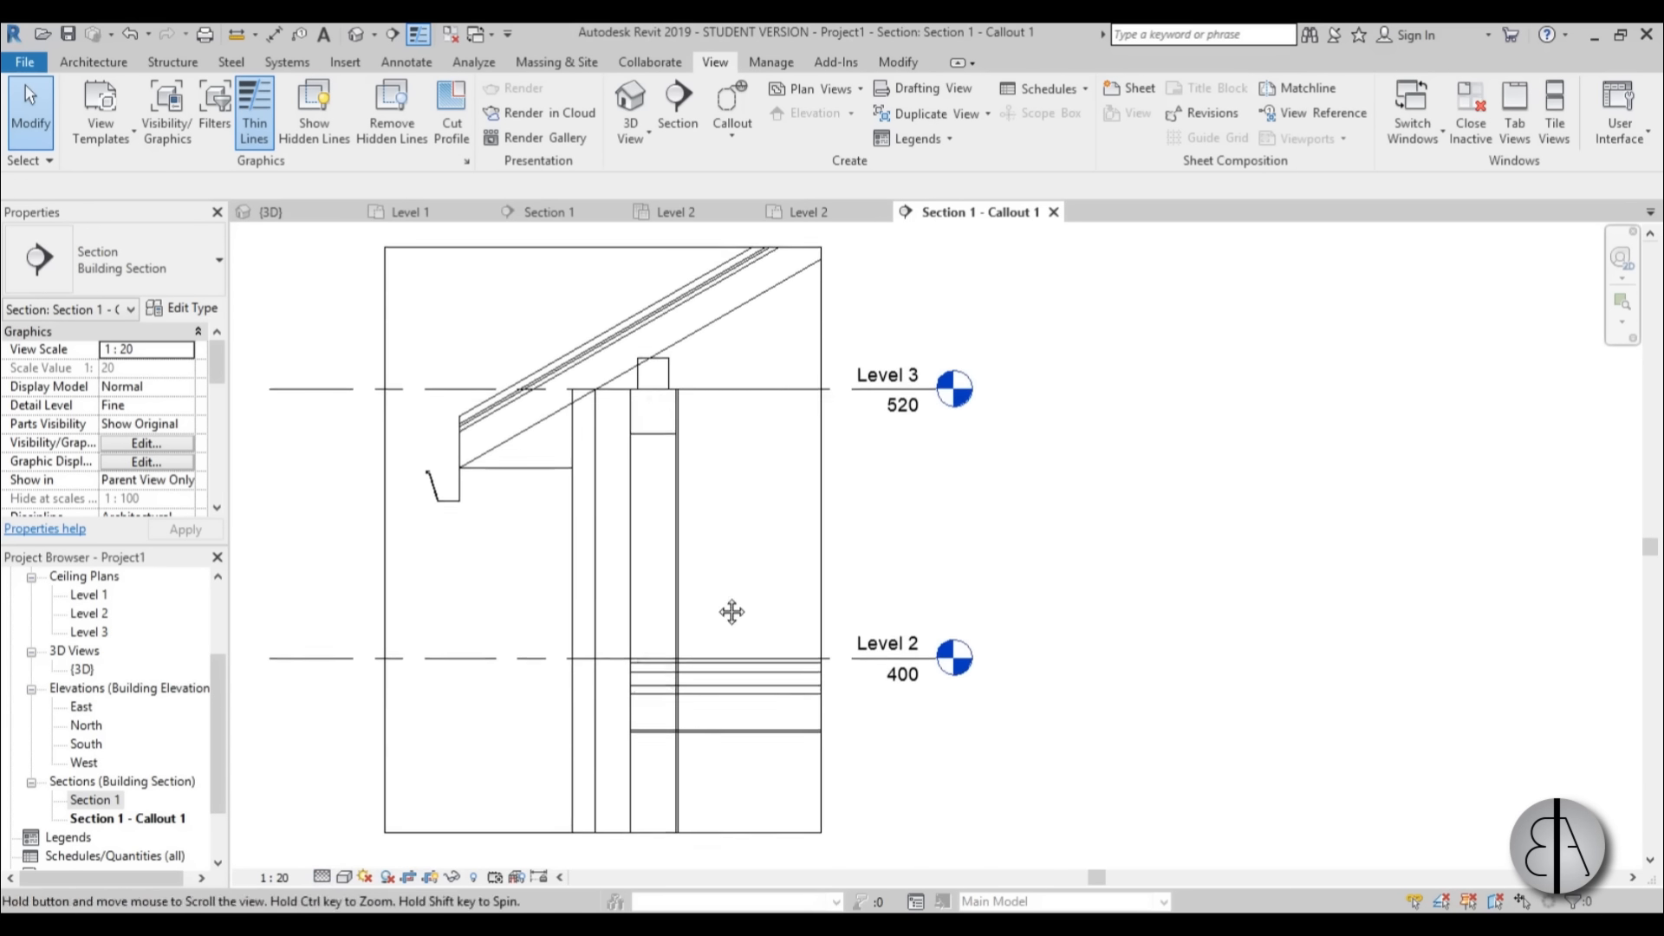
{"action": "scroll", "coordinate": [703, 672], "scroll_direction": "up", "scroll_amount": 6}
{"action": "middle_click_drag", "start_coordinate": [688, 737], "coordinate": [694, 550]}
{"action": "scroll", "coordinate": [693, 549], "scroll_direction": "down", "scroll_amount": 5}
{"action": "middle_click_drag", "start_coordinate": [751, 643], "coordinate": [830, 823]}
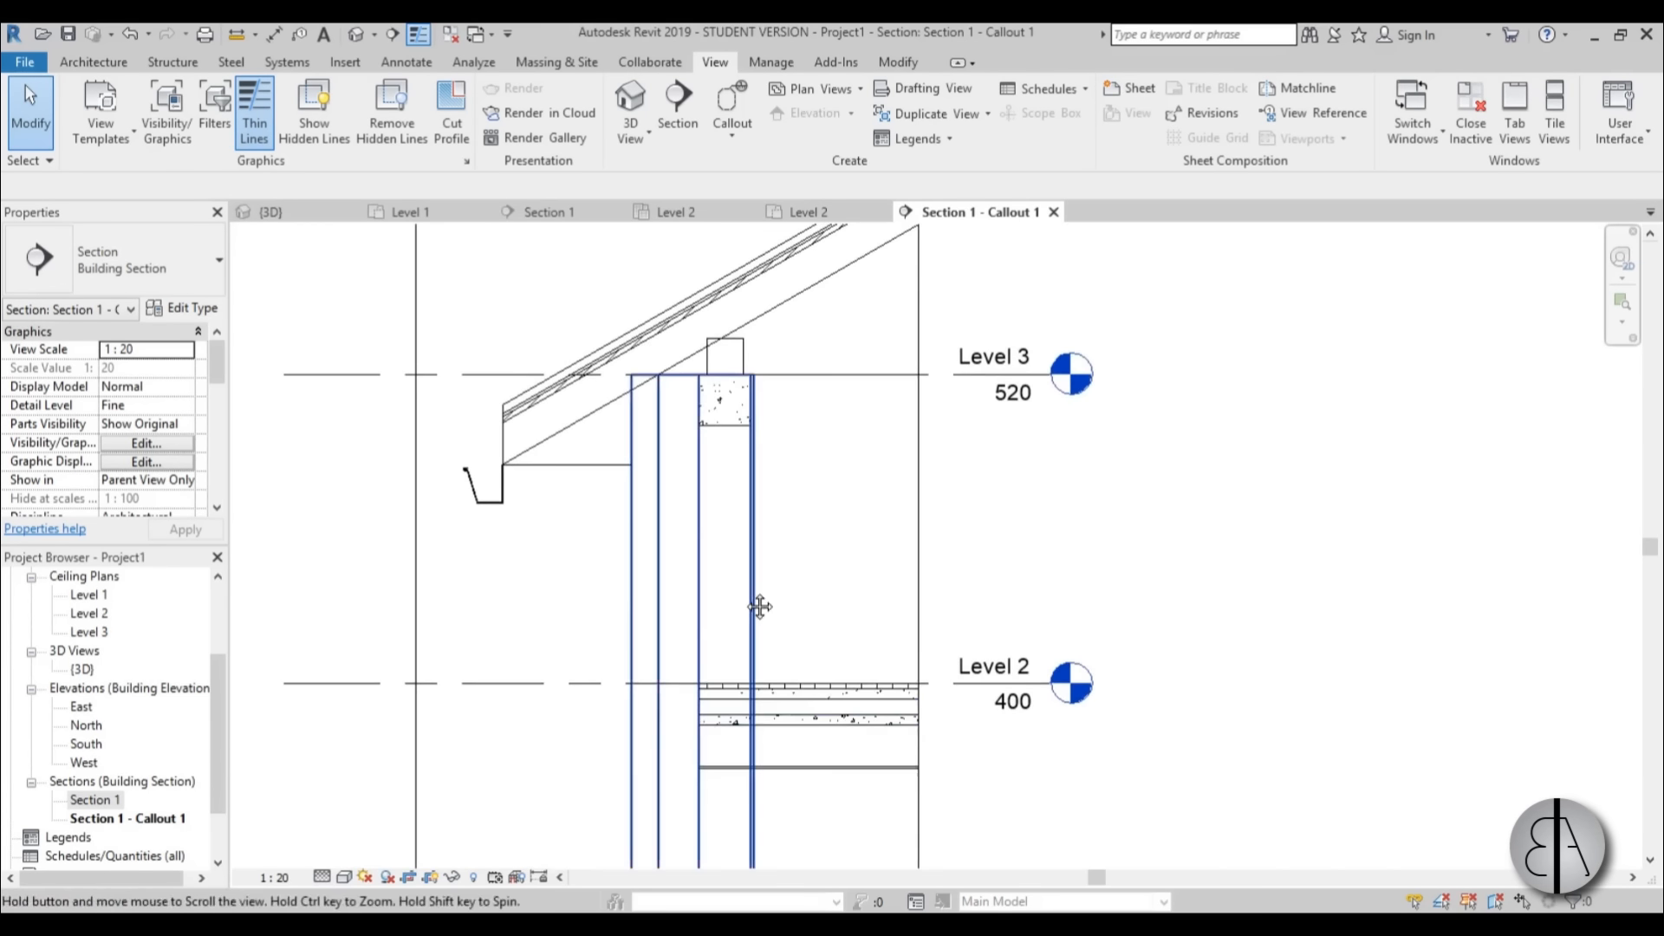
{"action": "middle_click_drag", "start_coordinate": [760, 606], "coordinate": [774, 539]}
{"action": "scroll", "coordinate": [774, 539], "scroll_direction": "down", "scroll_amount": 1}
{"action": "scroll", "coordinate": [582, 692], "scroll_direction": "down", "scroll_amount": 1}
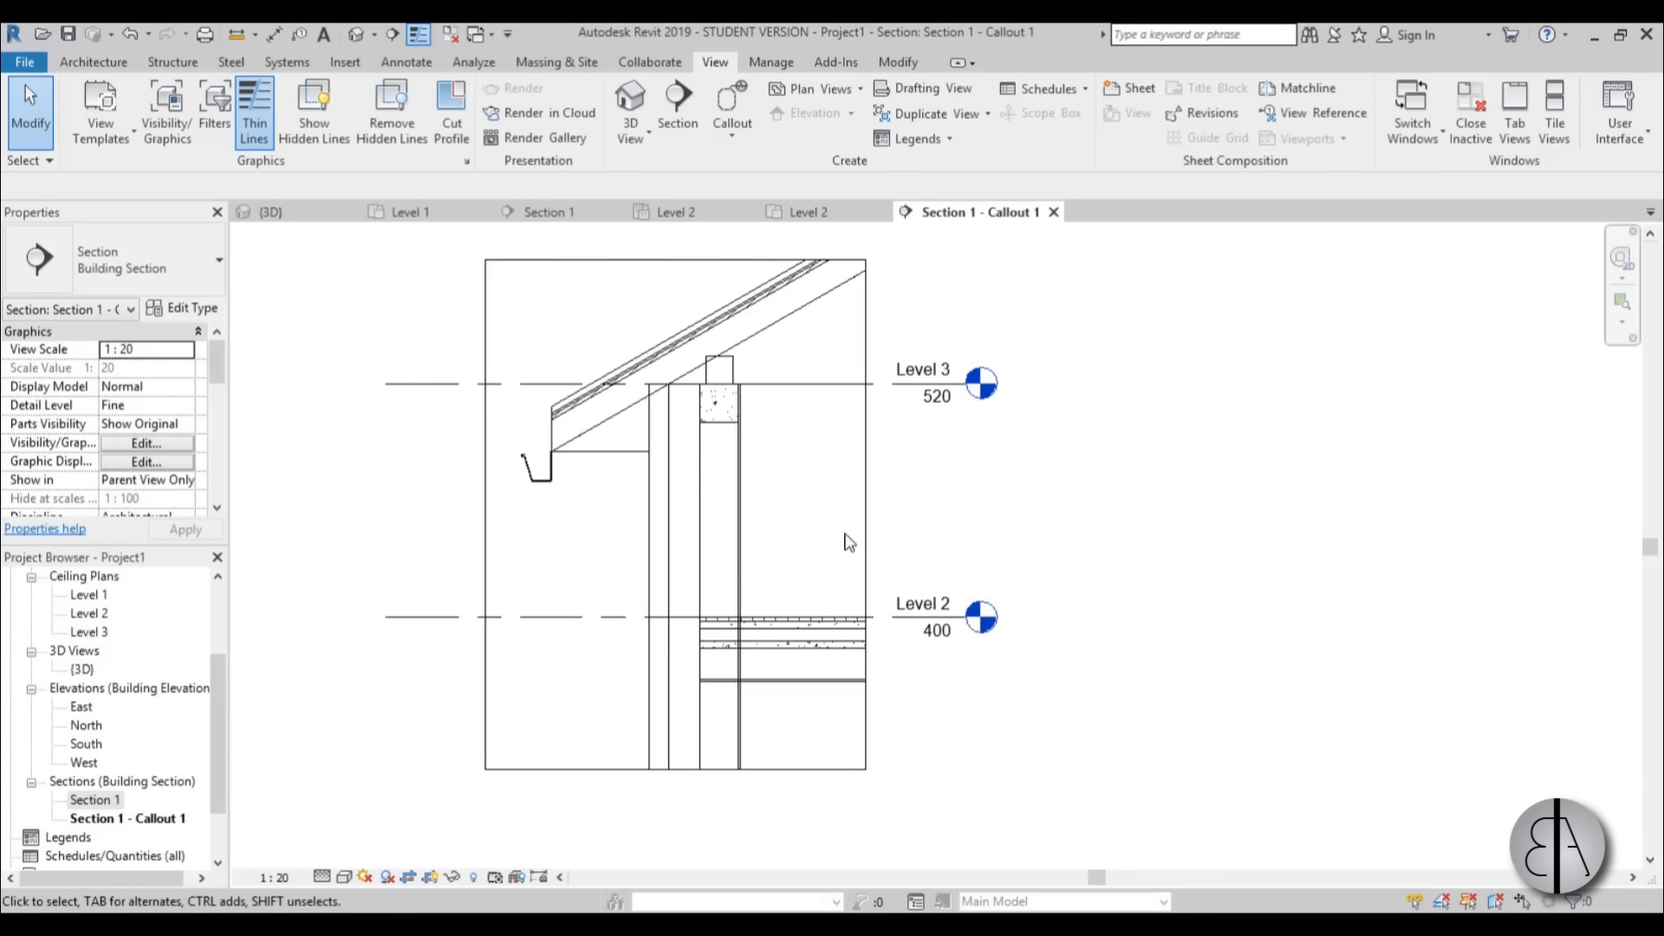
{"action": "mouse_move", "coordinate": [829, 516]}
{"action": "middle_mouse_down"}
{"action": "mouse_move", "coordinate": [832, 530]}
{"action": "mouse_move", "coordinate": [813, 512]}
{"action": "middle_mouse_up"}
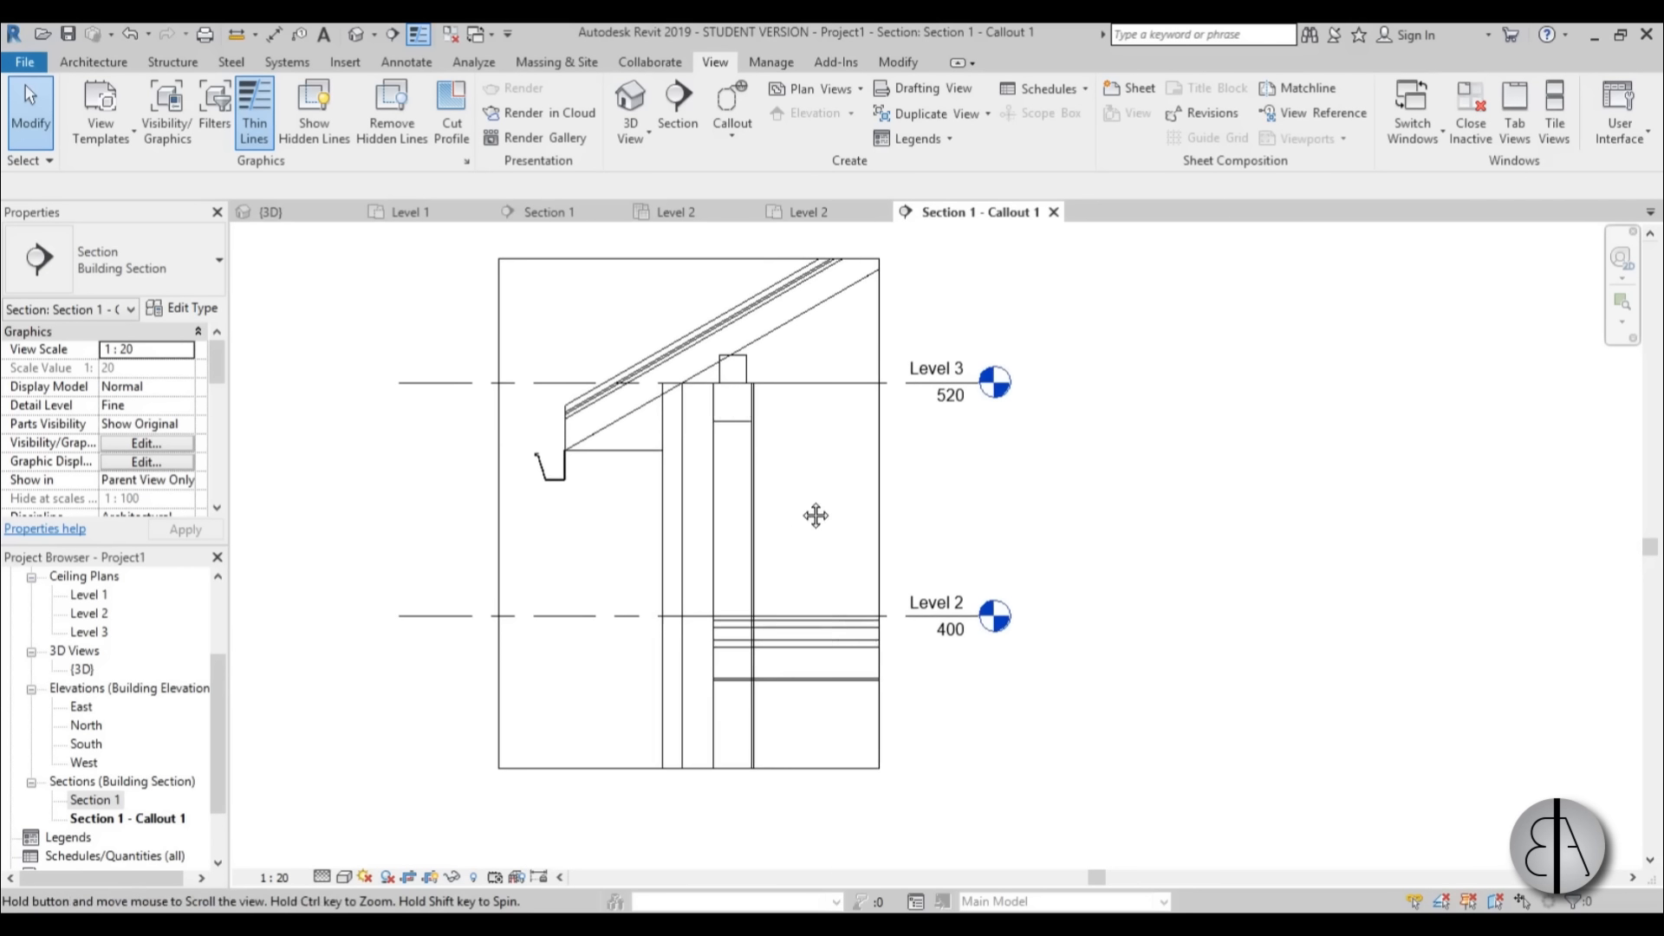
{"action": "scroll", "coordinate": [788, 580], "scroll_direction": "up", "scroll_amount": 1}
{"action": "scroll", "coordinate": [784, 658], "scroll_direction": "up", "scroll_amount": 4}
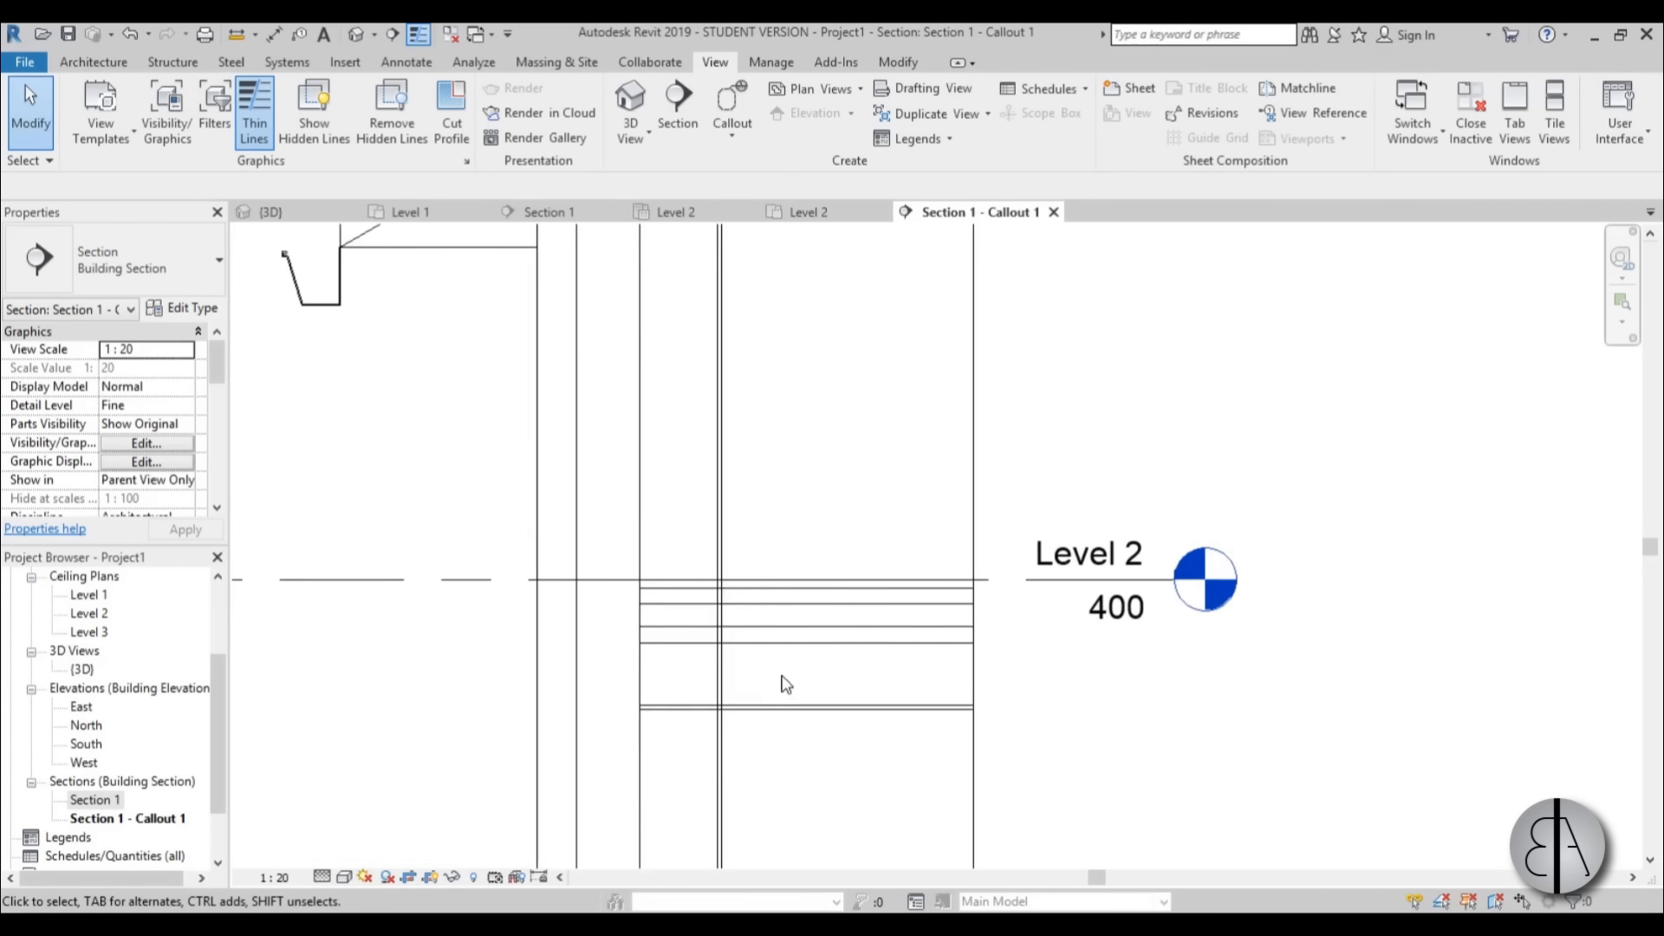
{"action": "scroll", "coordinate": [691, 668], "scroll_direction": "down", "scroll_amount": 3}
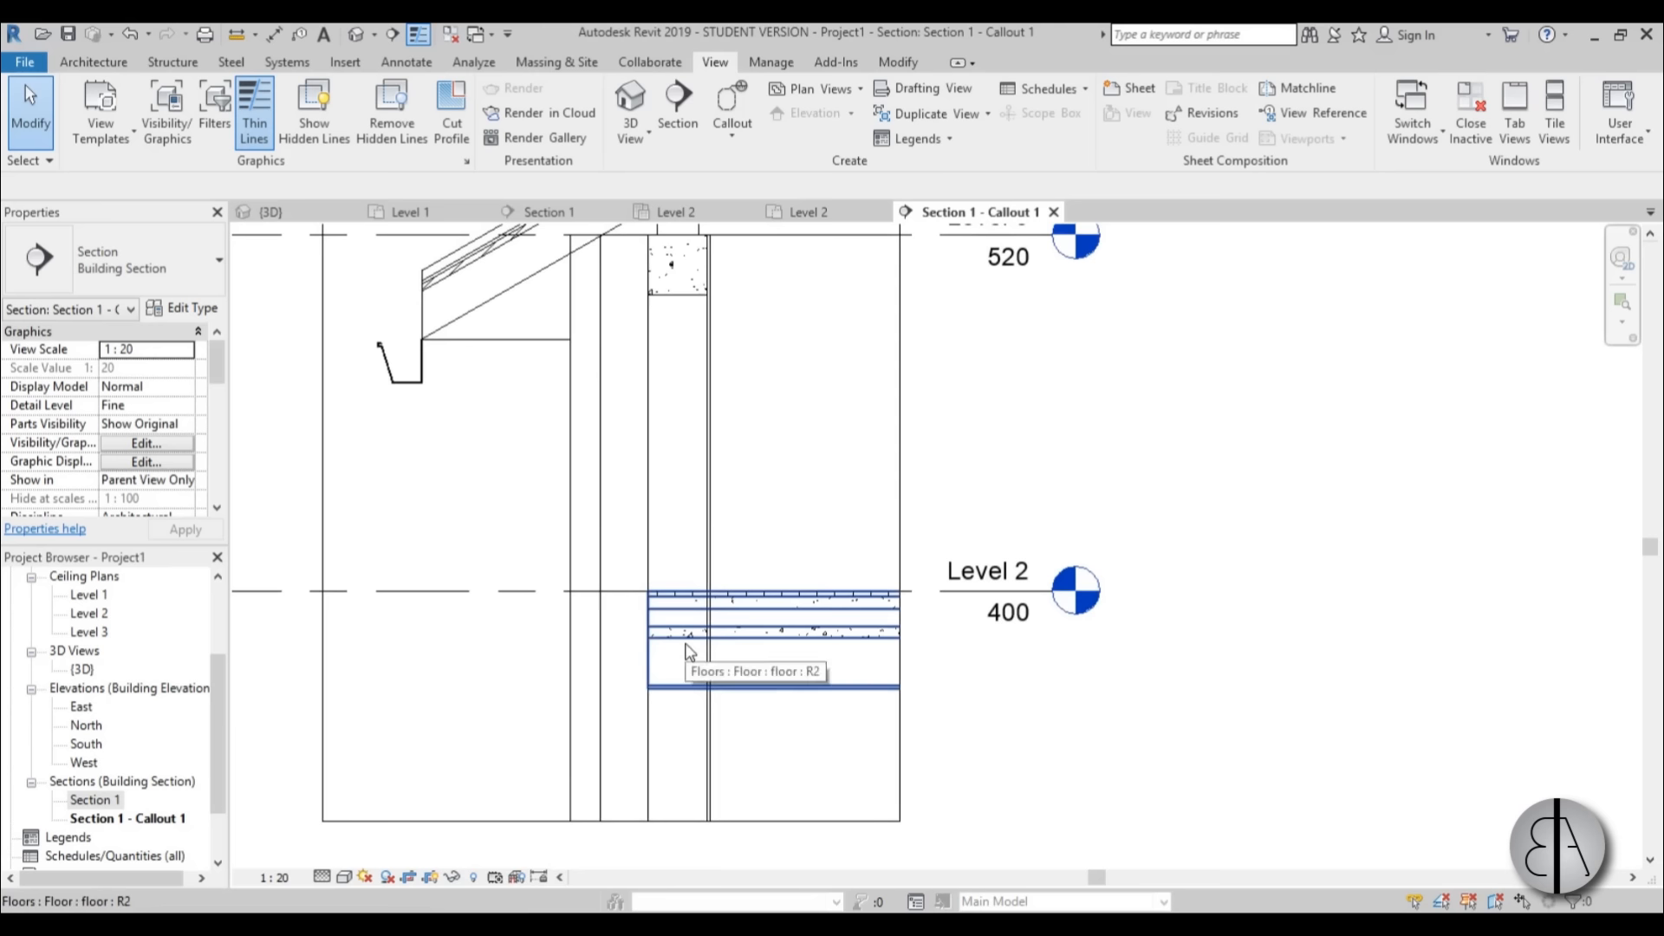
In the Level 2 floor type's structure, set the cut foreground pattern of the Concrete, Cast In Situ material to Diagonal crosshatch 1.5mm.
{"action": "left_click", "coordinate": [742, 641]}
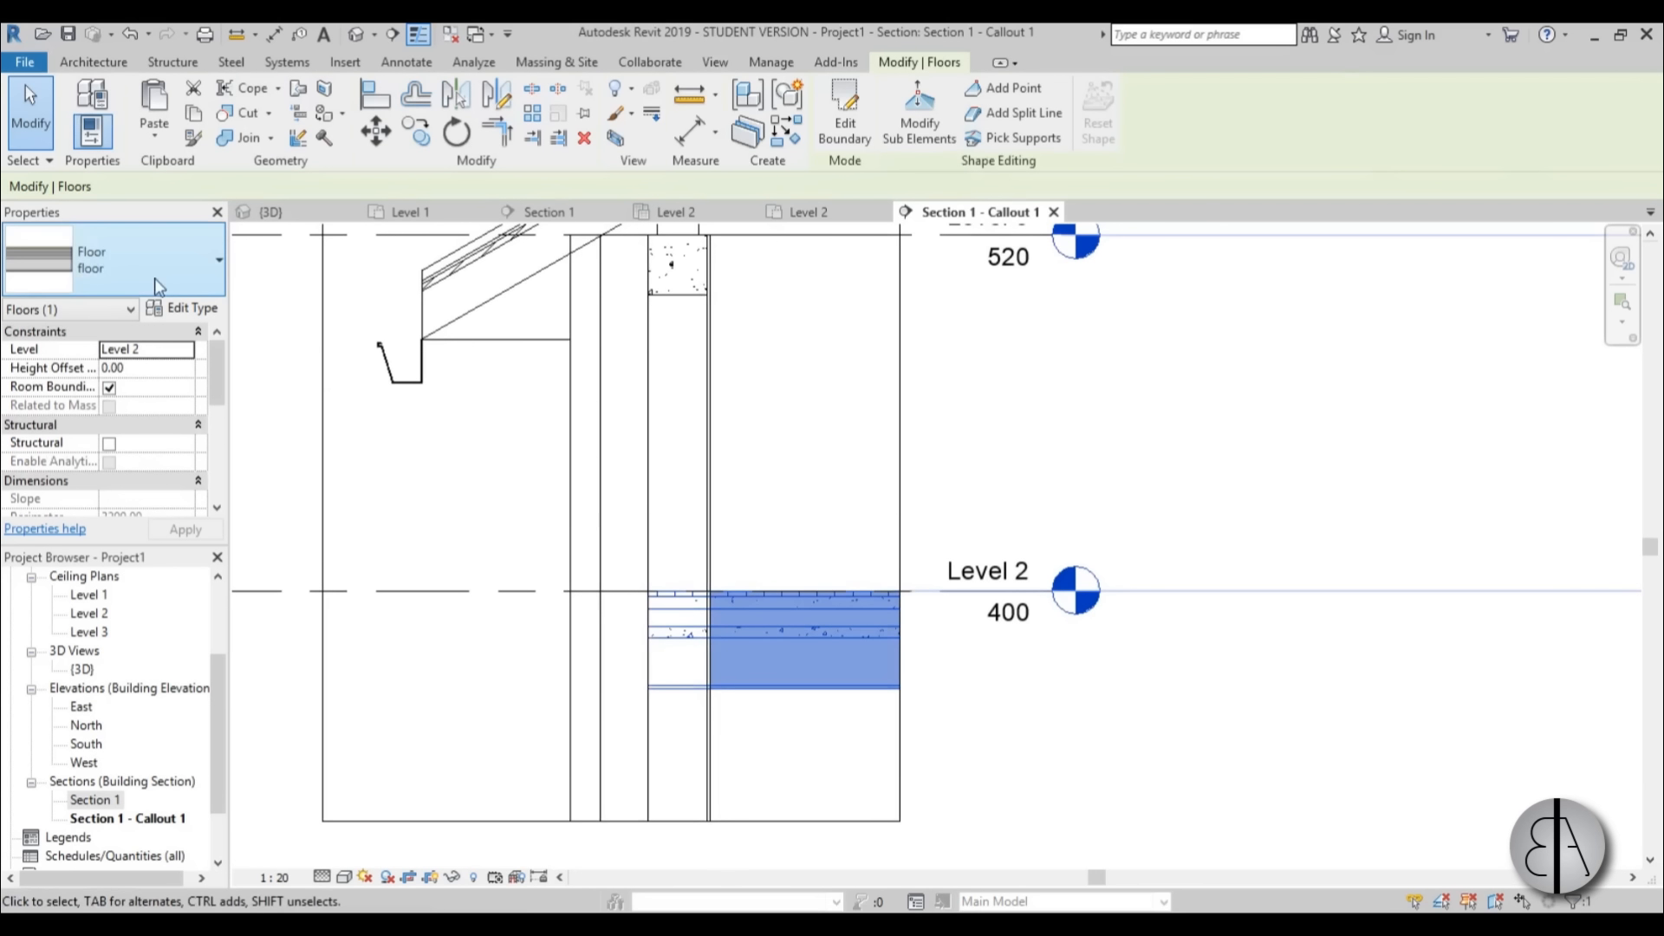
{"action": "left_click", "coordinate": [200, 307]}
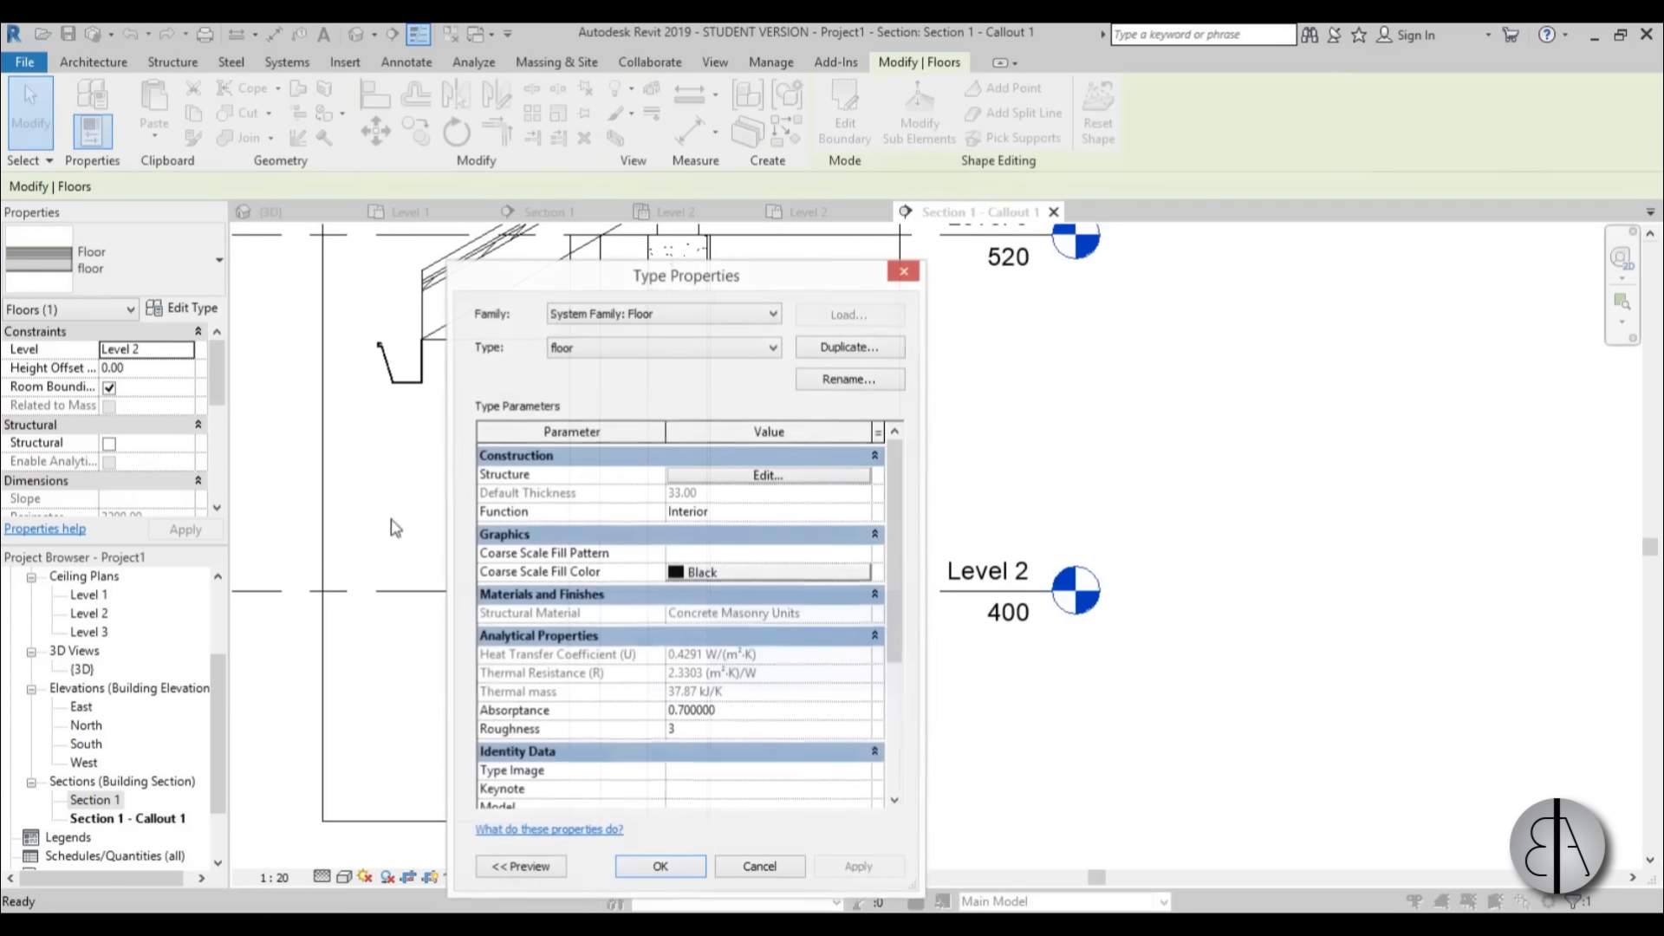
{"action": "left_click", "coordinate": [767, 475]}
{"action": "left_click_drag", "start_coordinate": [762, 278], "coordinate": [534, 171]}
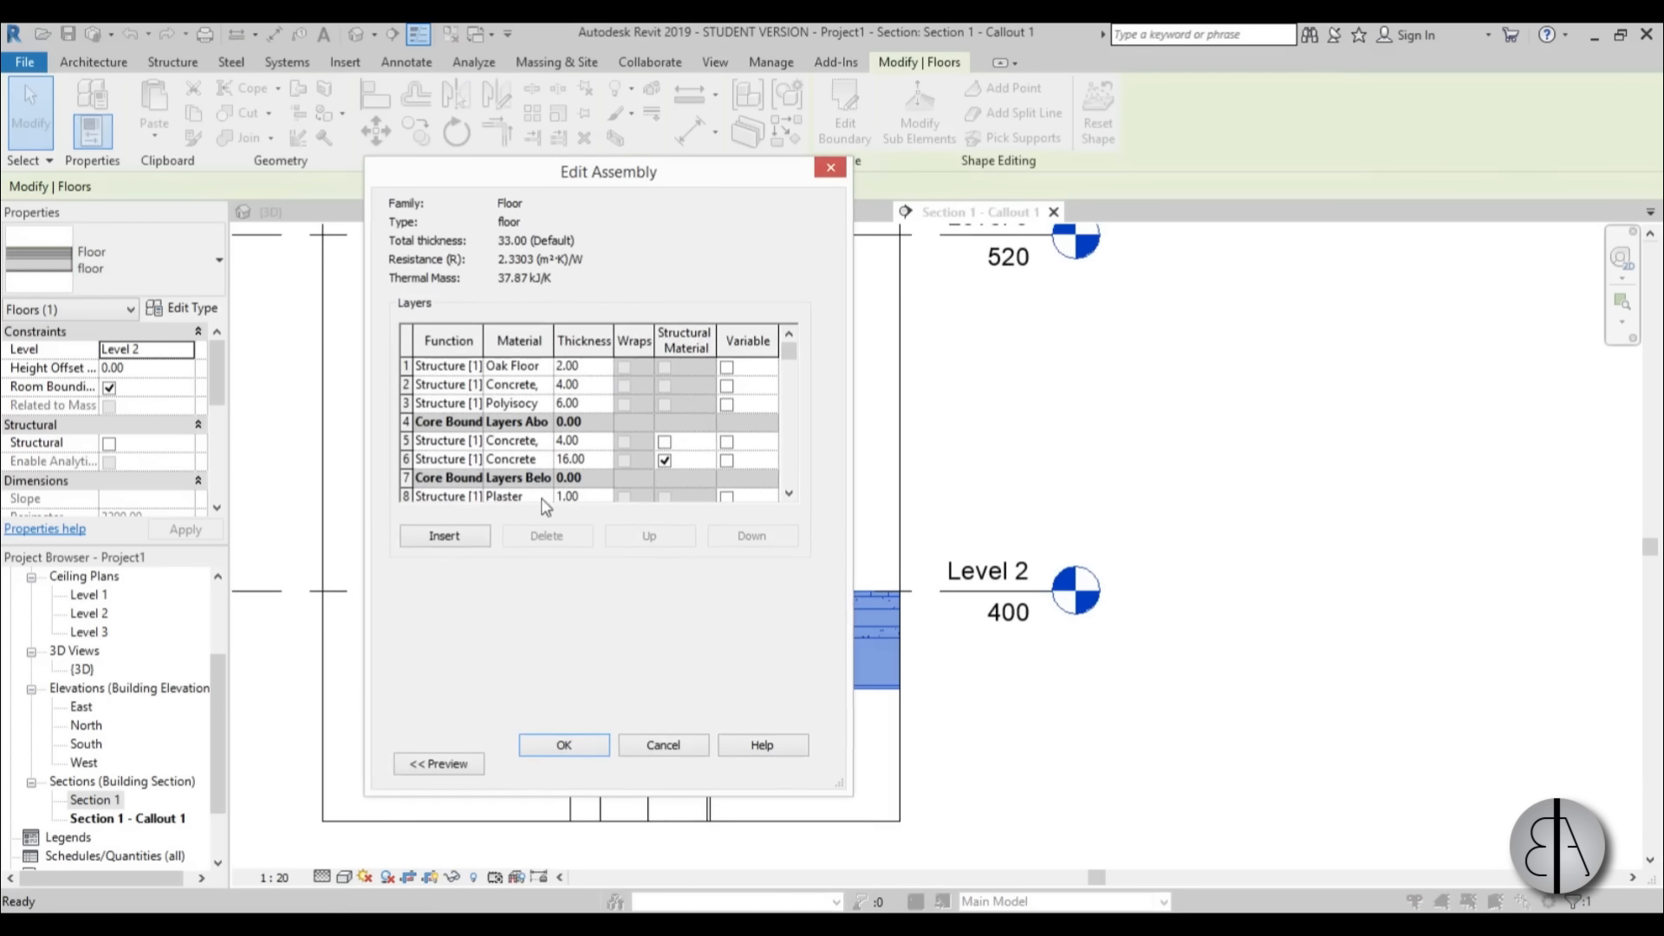
{"action": "left_click", "coordinate": [550, 442]}
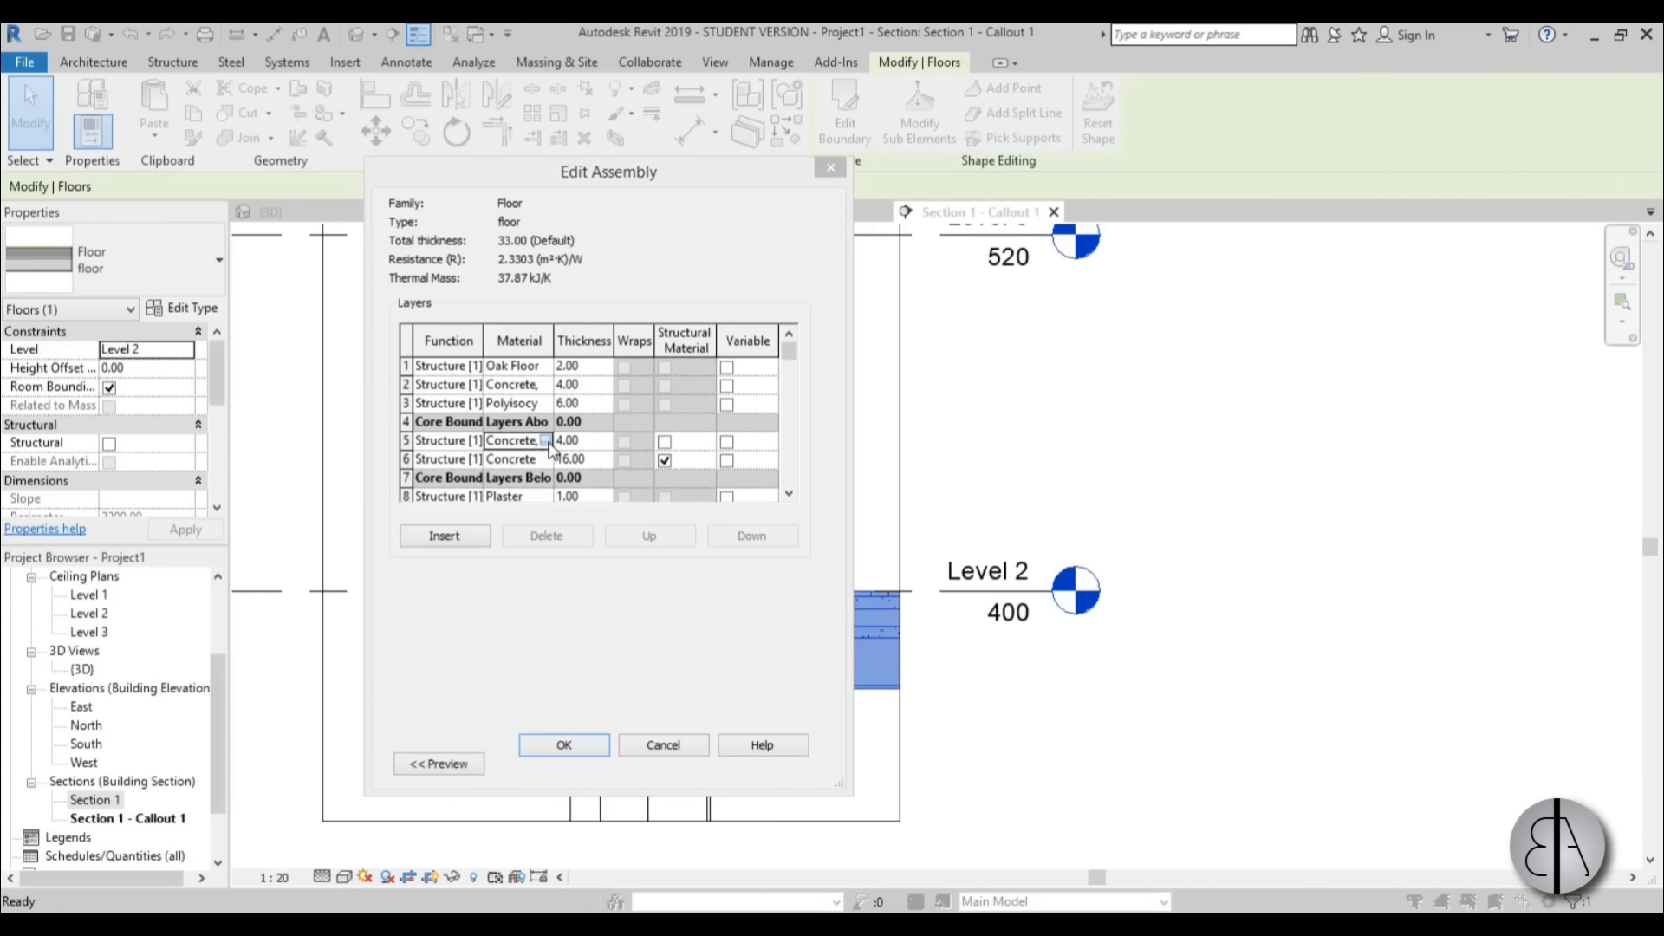
{"action": "left_click", "coordinate": [545, 441]}
{"action": "left_click", "coordinate": [1202, 491]}
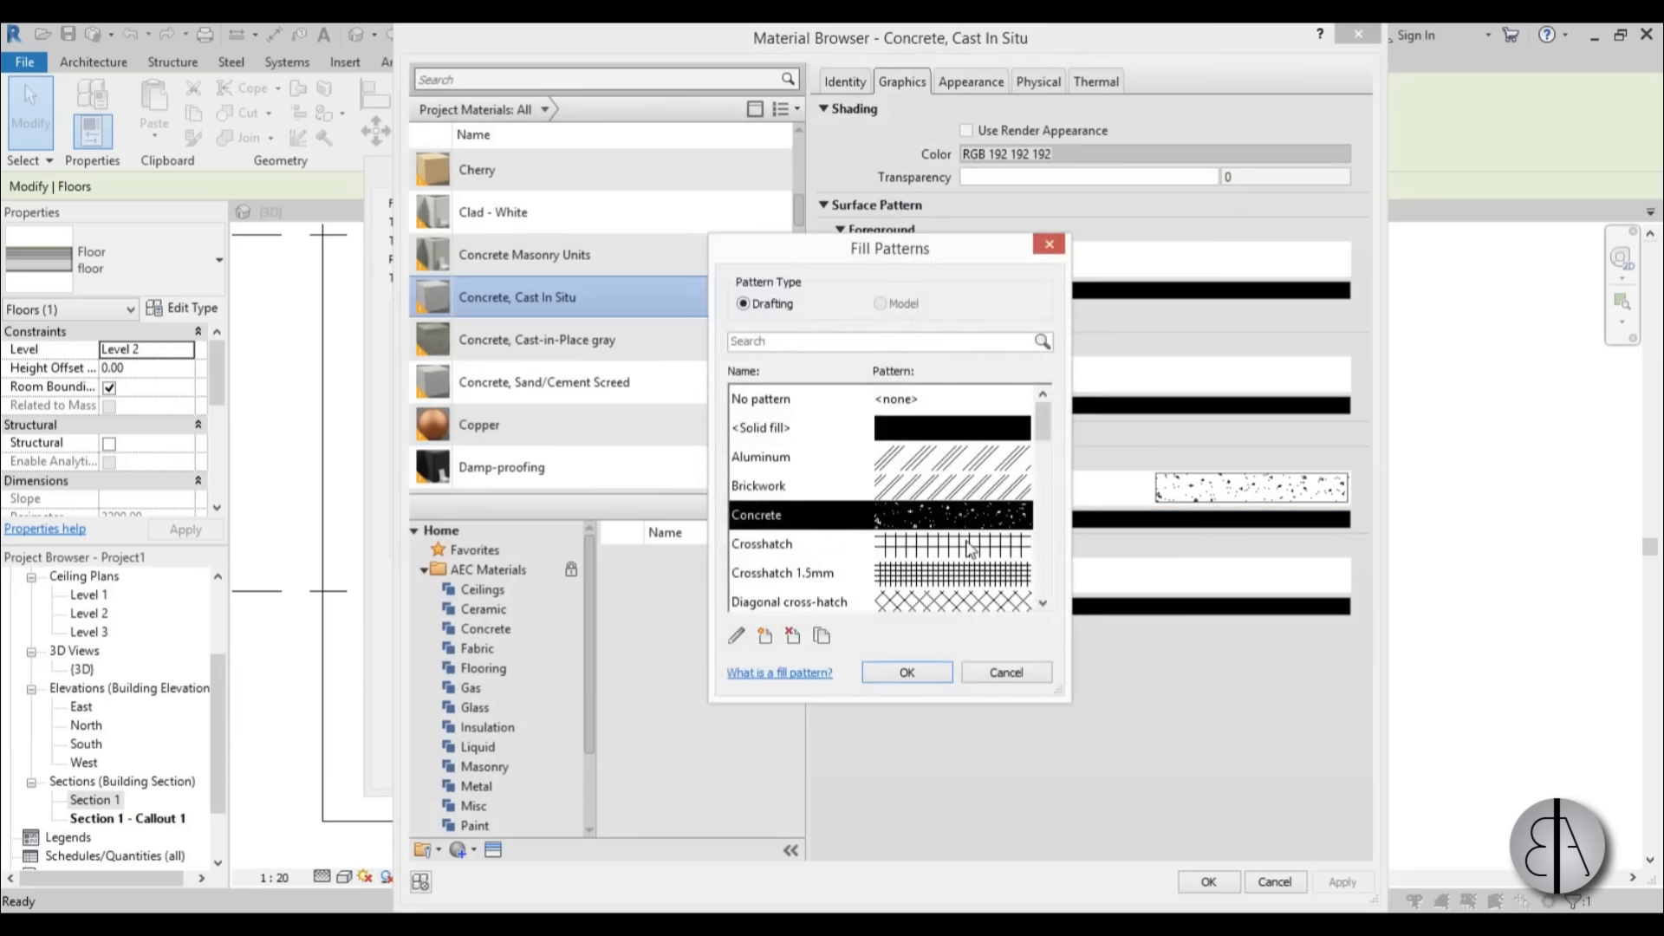
{"action": "left_click_drag", "start_coordinate": [1041, 440], "coordinate": [1051, 455]}
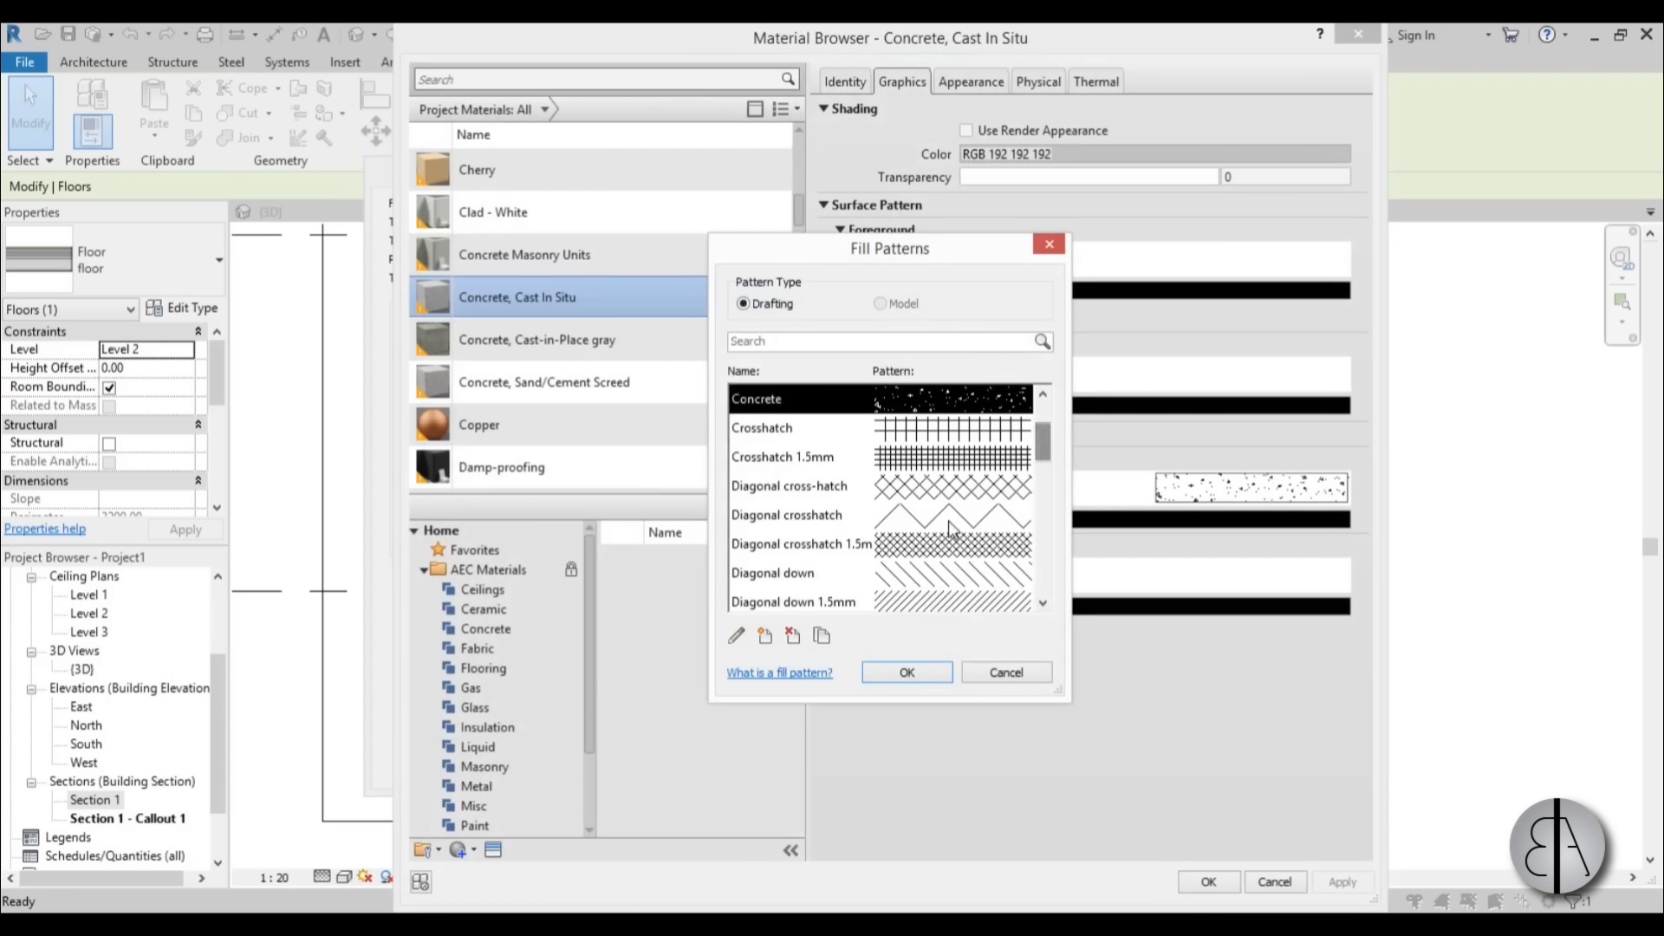
{"action": "left_click", "coordinate": [927, 548]}
{"action": "left_click", "coordinate": [921, 679]}
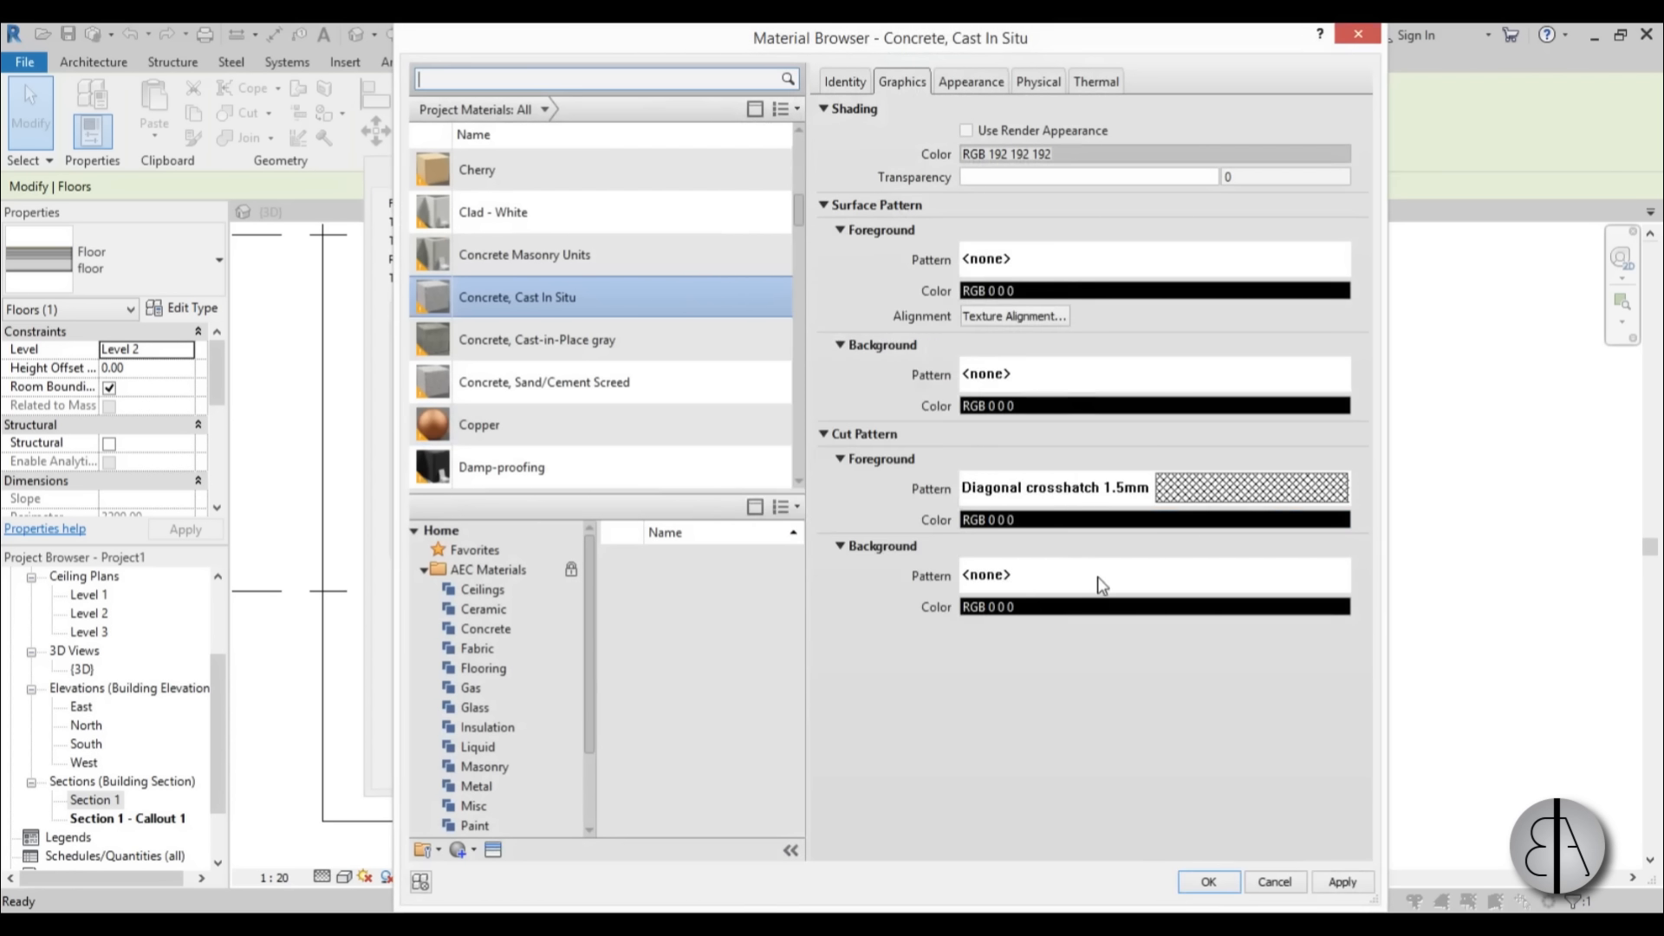
Give Concrete, Cast In Situ a solid fill cut background in light grey RGB 214 214 214 and apply the material changes.
{"action": "left_click", "coordinate": [1105, 577]}
{"action": "left_click", "coordinate": [1010, 431]}
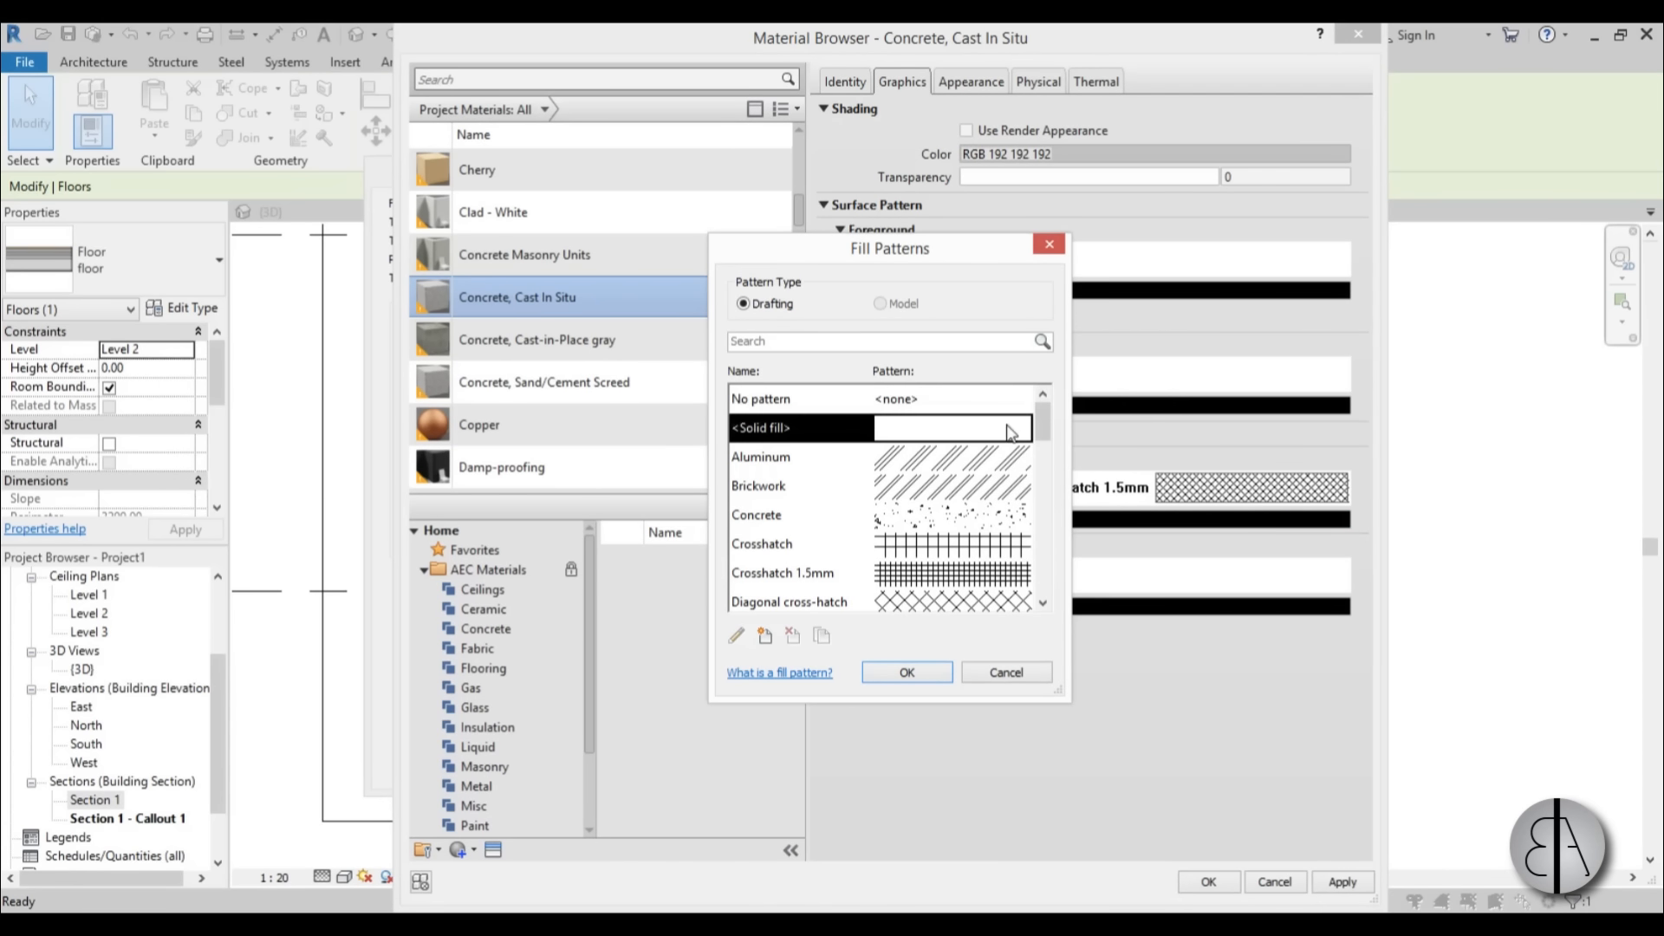
{"action": "left_click", "coordinate": [908, 673]}
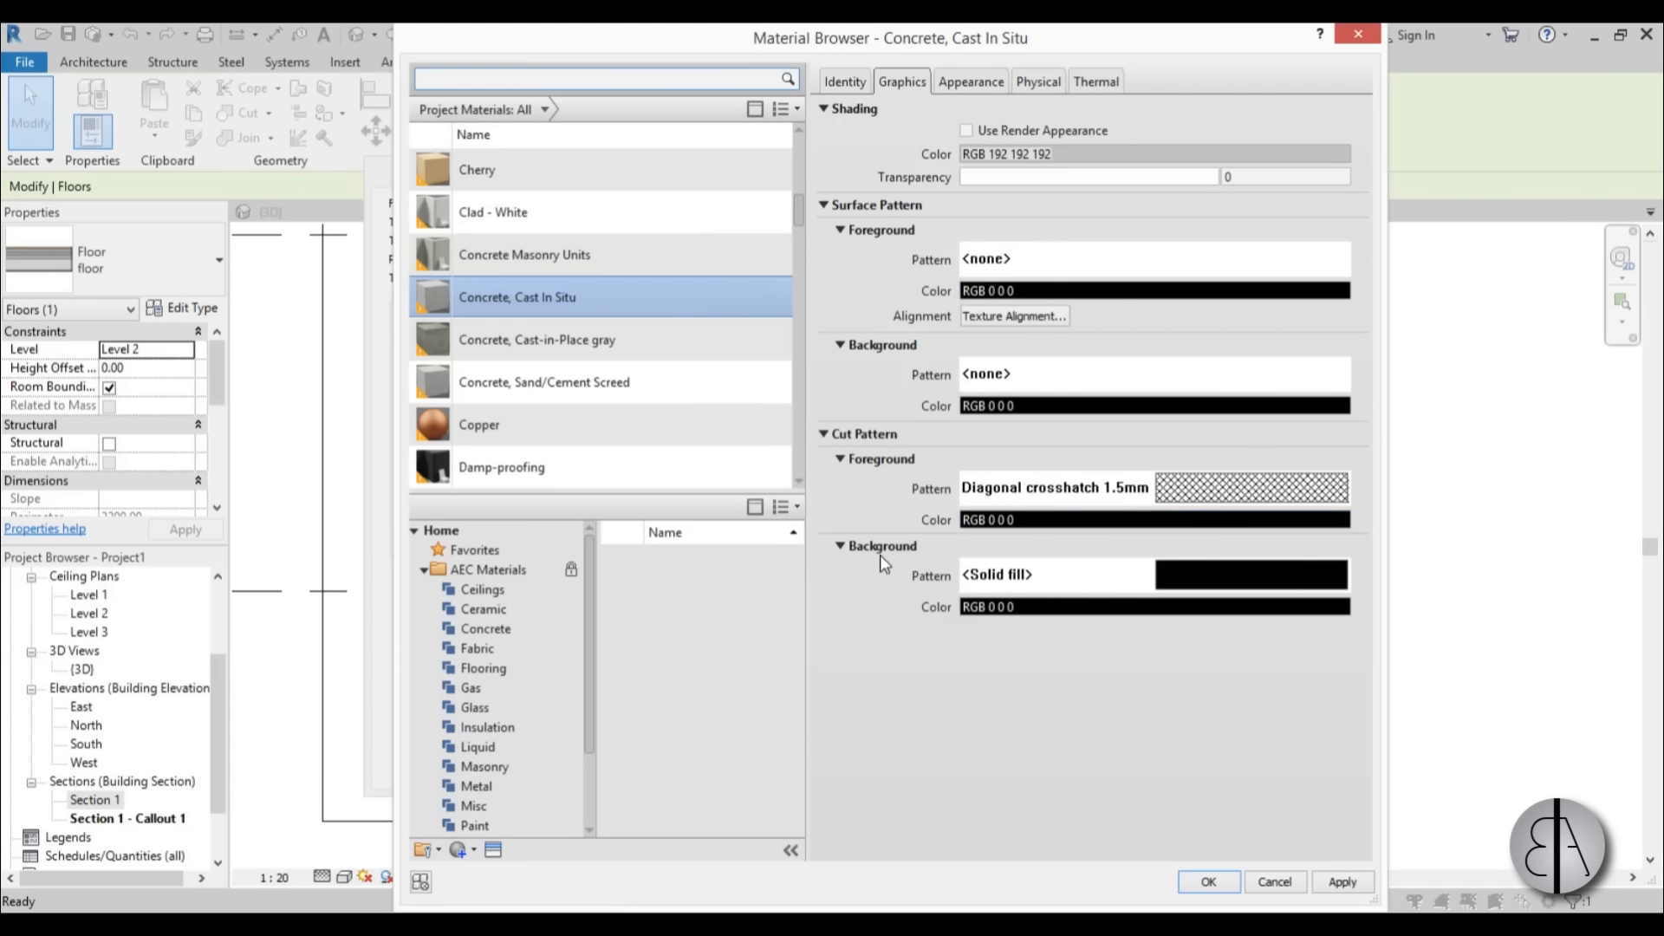
{"action": "left_click", "coordinate": [1112, 611]}
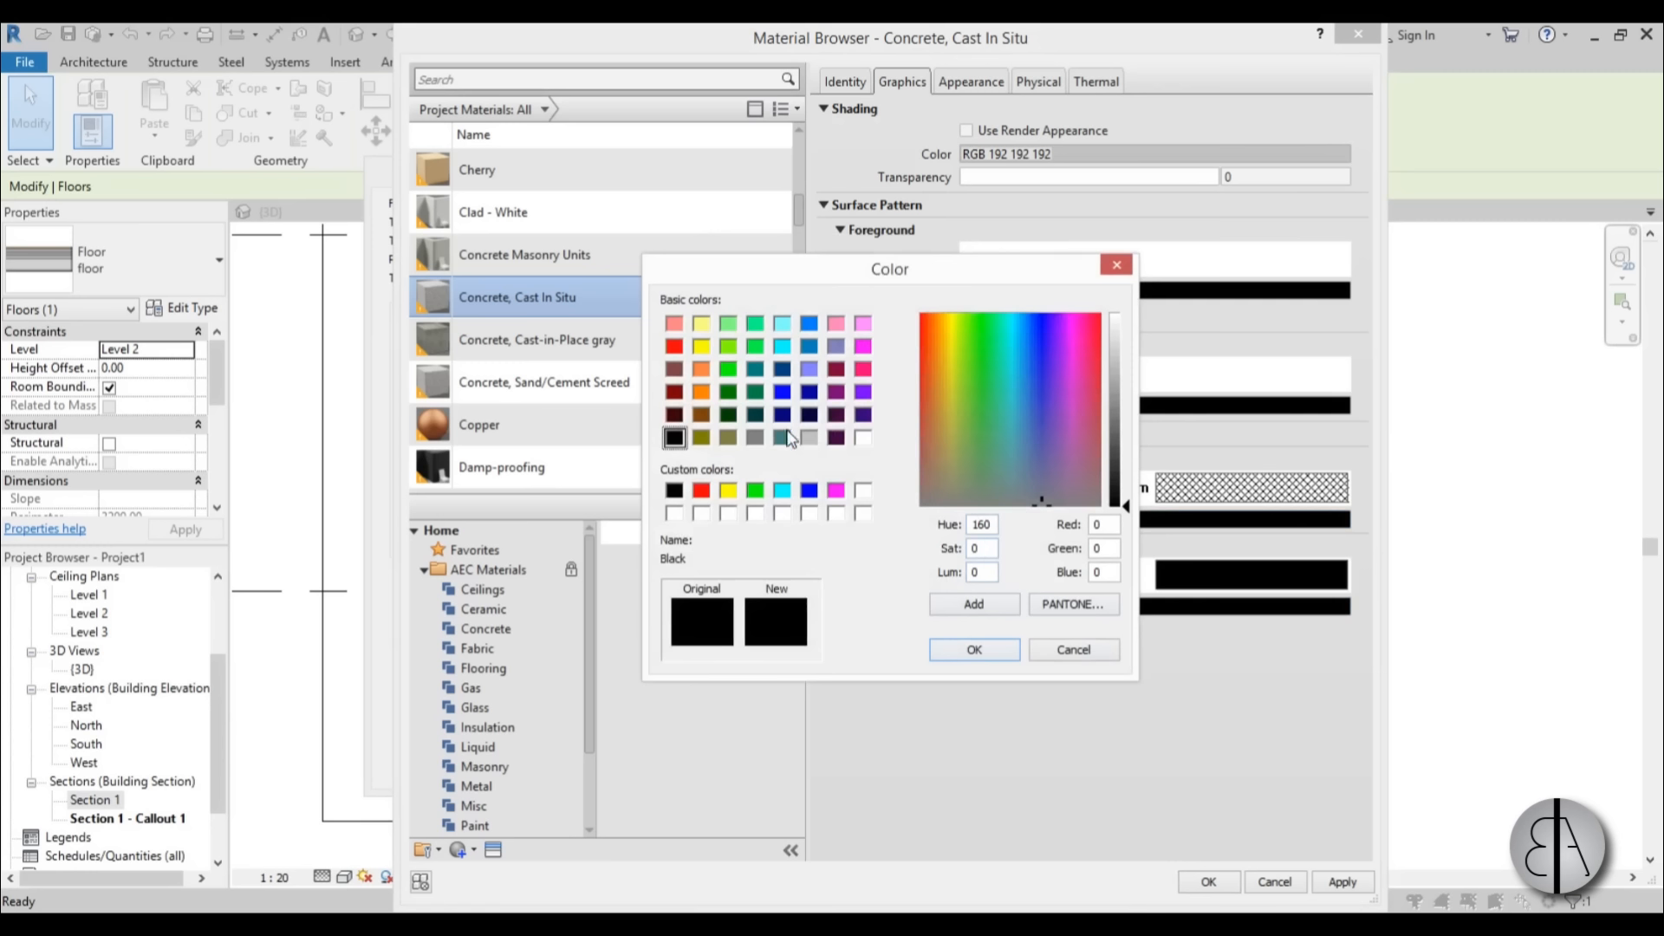
{"action": "left_click", "coordinate": [808, 438]}
{"action": "left_click_drag", "start_coordinate": [1125, 367], "coordinate": [1130, 352]}
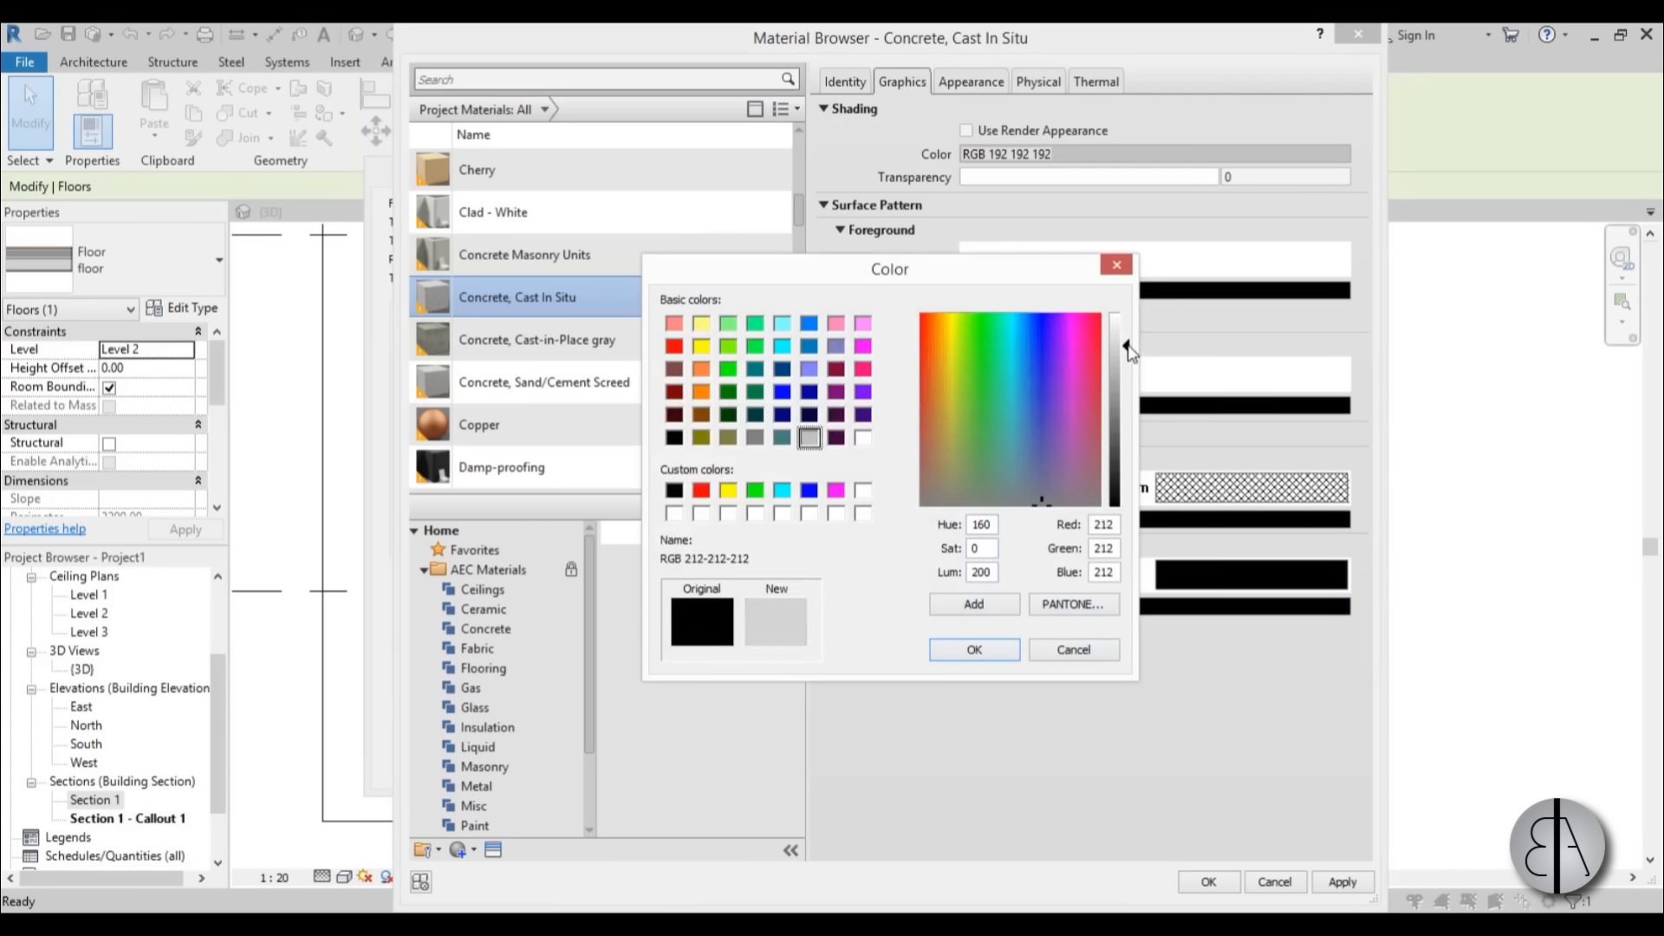
{"action": "left_click", "coordinate": [974, 649]}
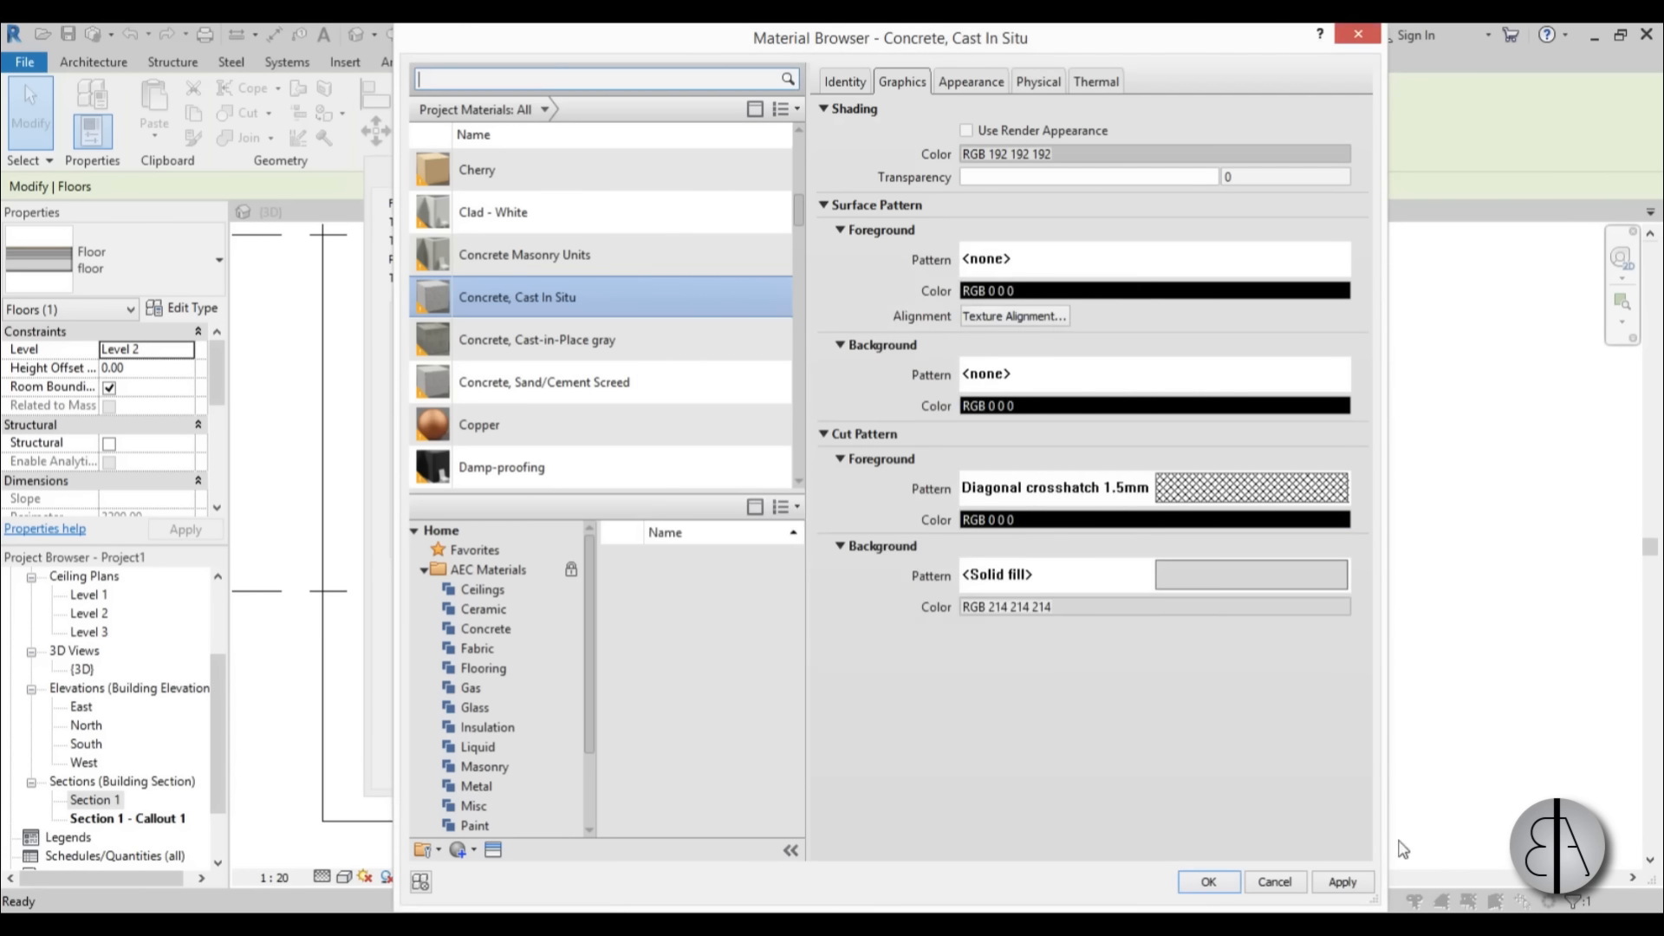
{"action": "left_click", "coordinate": [1343, 881]}
{"action": "left_click", "coordinate": [1208, 881]}
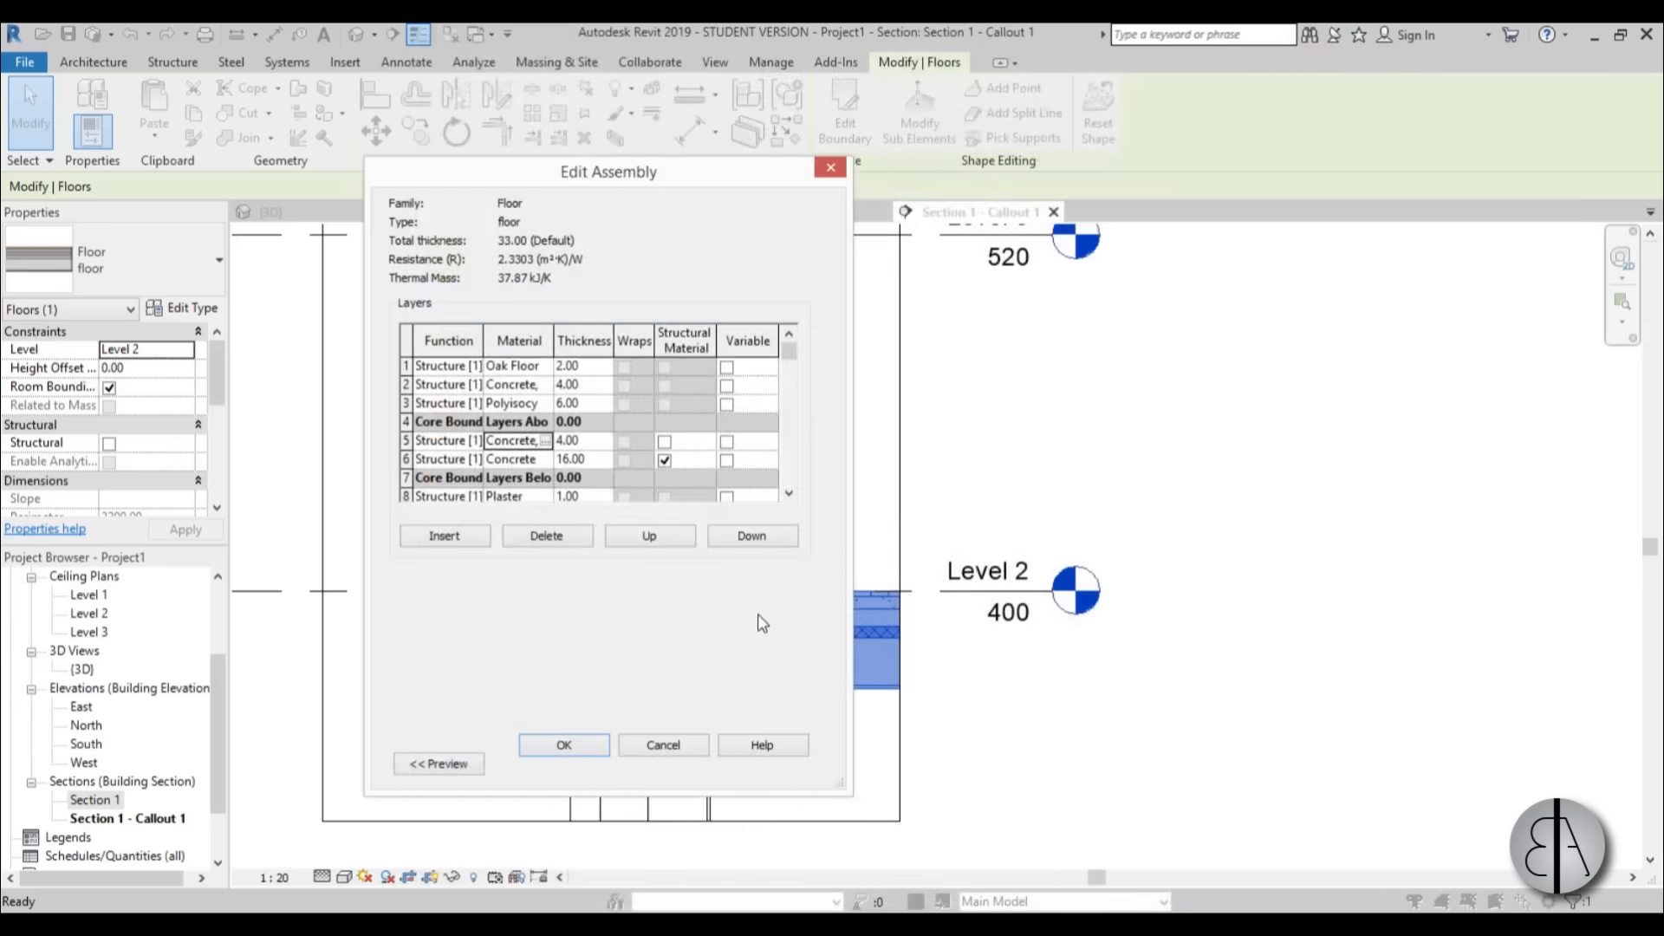
Check the cut pattern settings of the Concrete Masonry Units layer in the floor's structure.
{"action": "left_click_drag", "start_coordinate": [771, 186], "coordinate": [531, 180]}
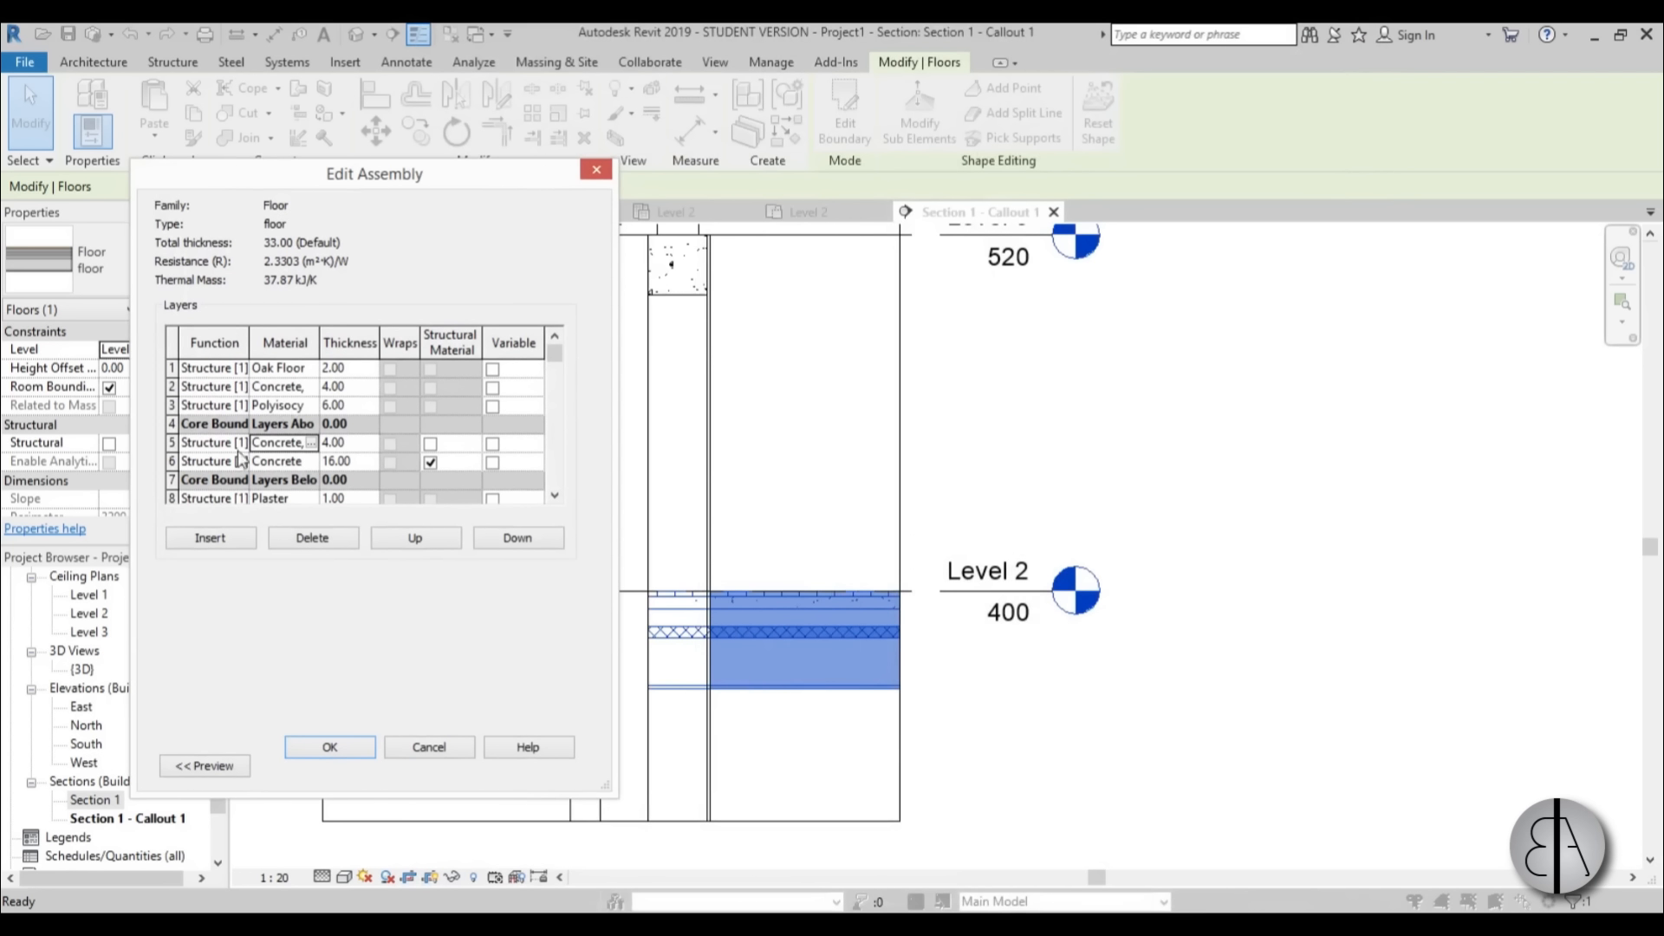
{"action": "left_click", "coordinate": [278, 465]}
{"action": "left_click", "coordinate": [310, 461]}
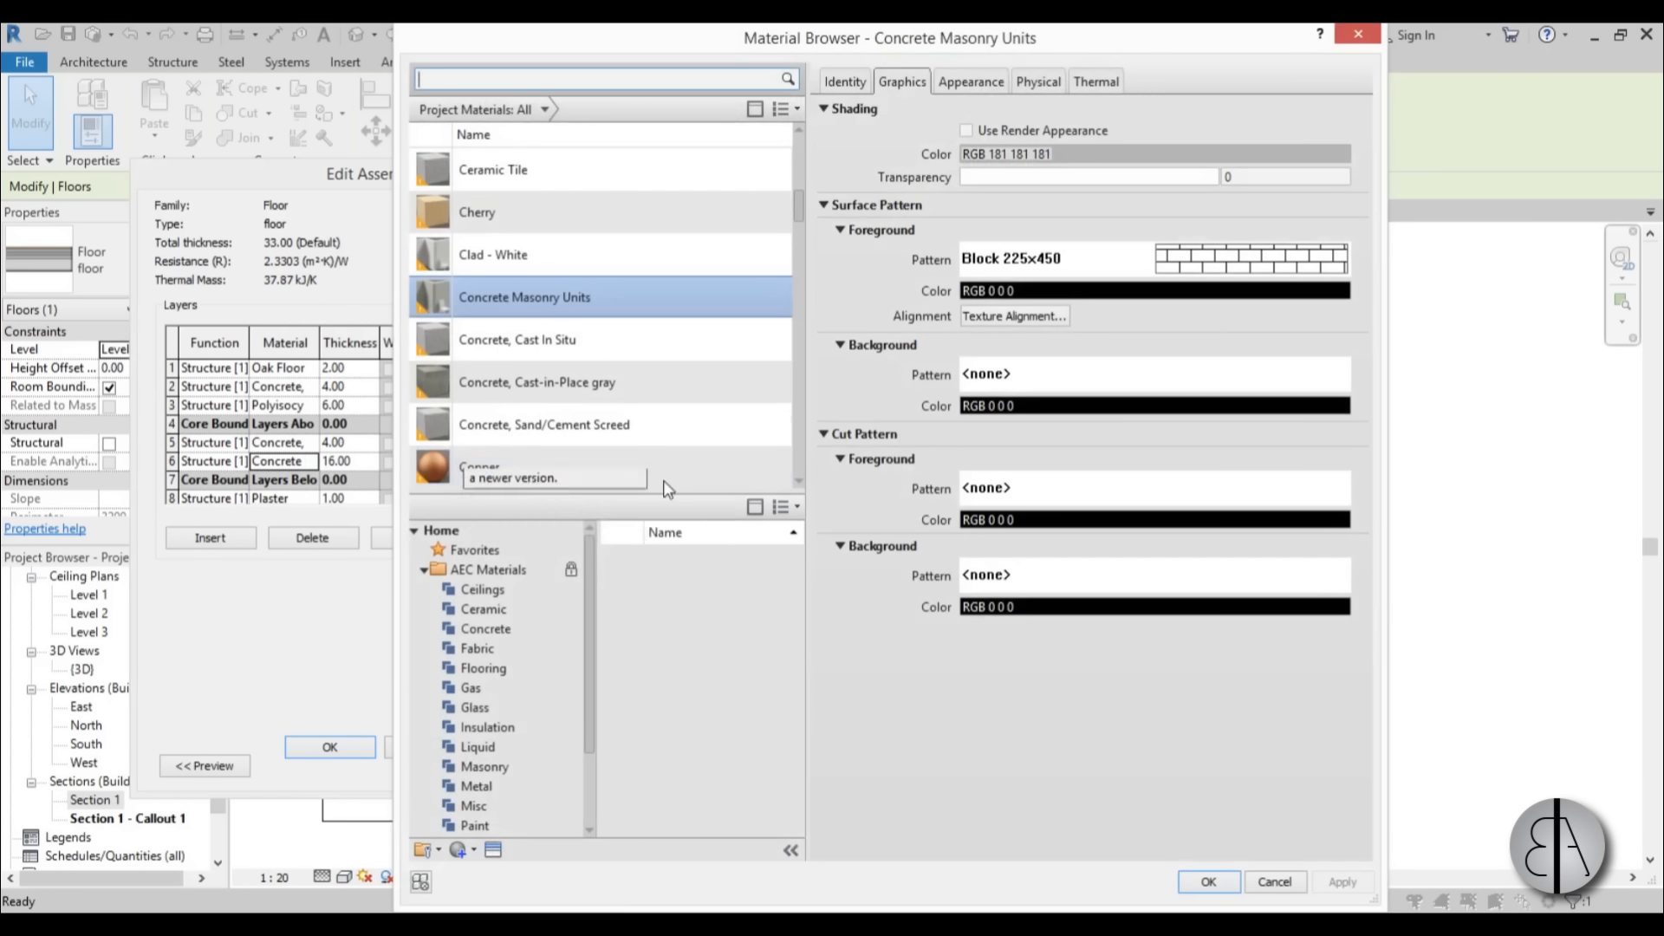
{"action": "left_click", "coordinate": [1208, 882]}
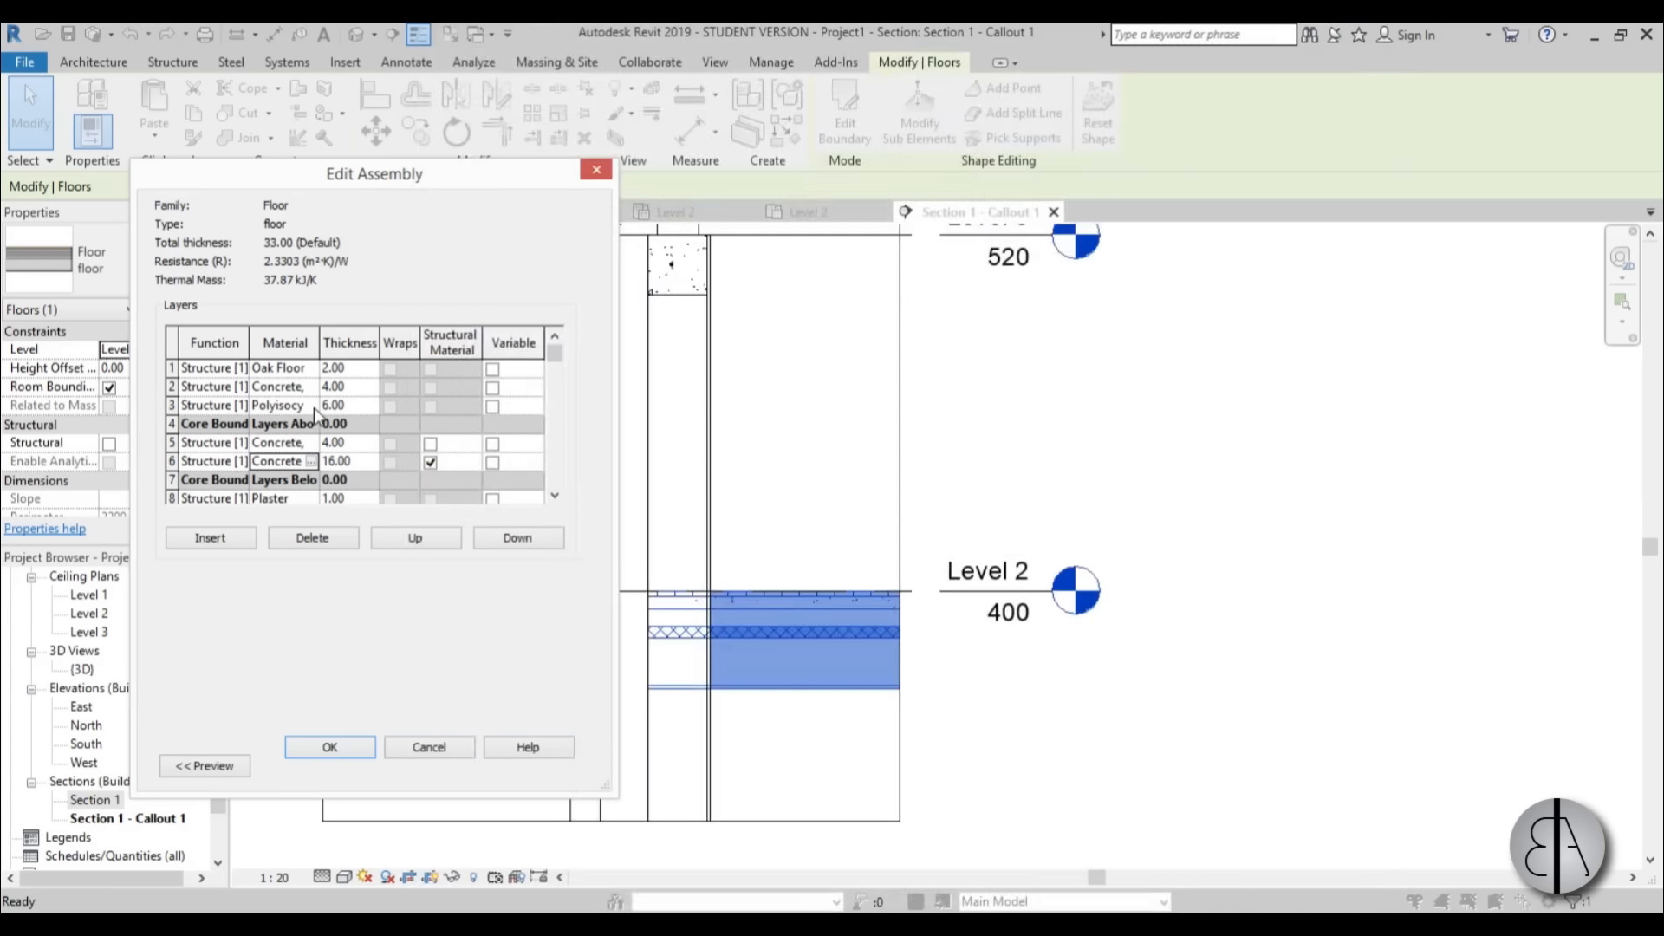
In the floor's structure, set the cut foreground pattern of the Polyisocyanate material to solid fill.
{"action": "left_click", "coordinate": [294, 405]}
{"action": "left_click", "coordinate": [310, 405]}
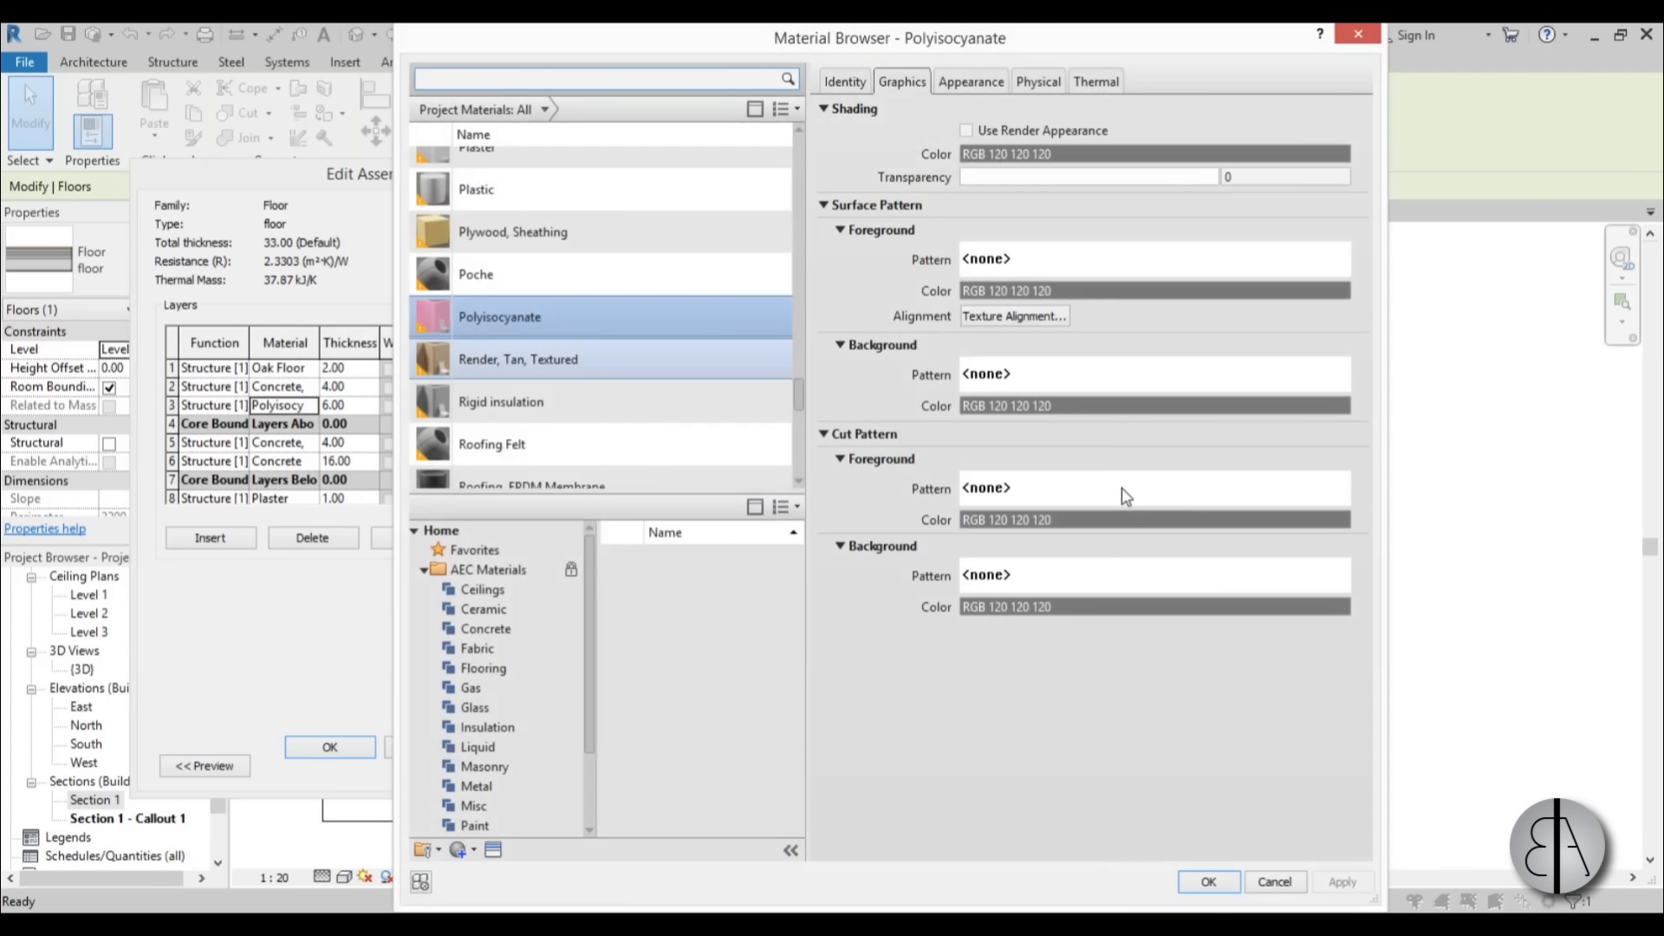
{"action": "left_click", "coordinate": [1098, 490]}
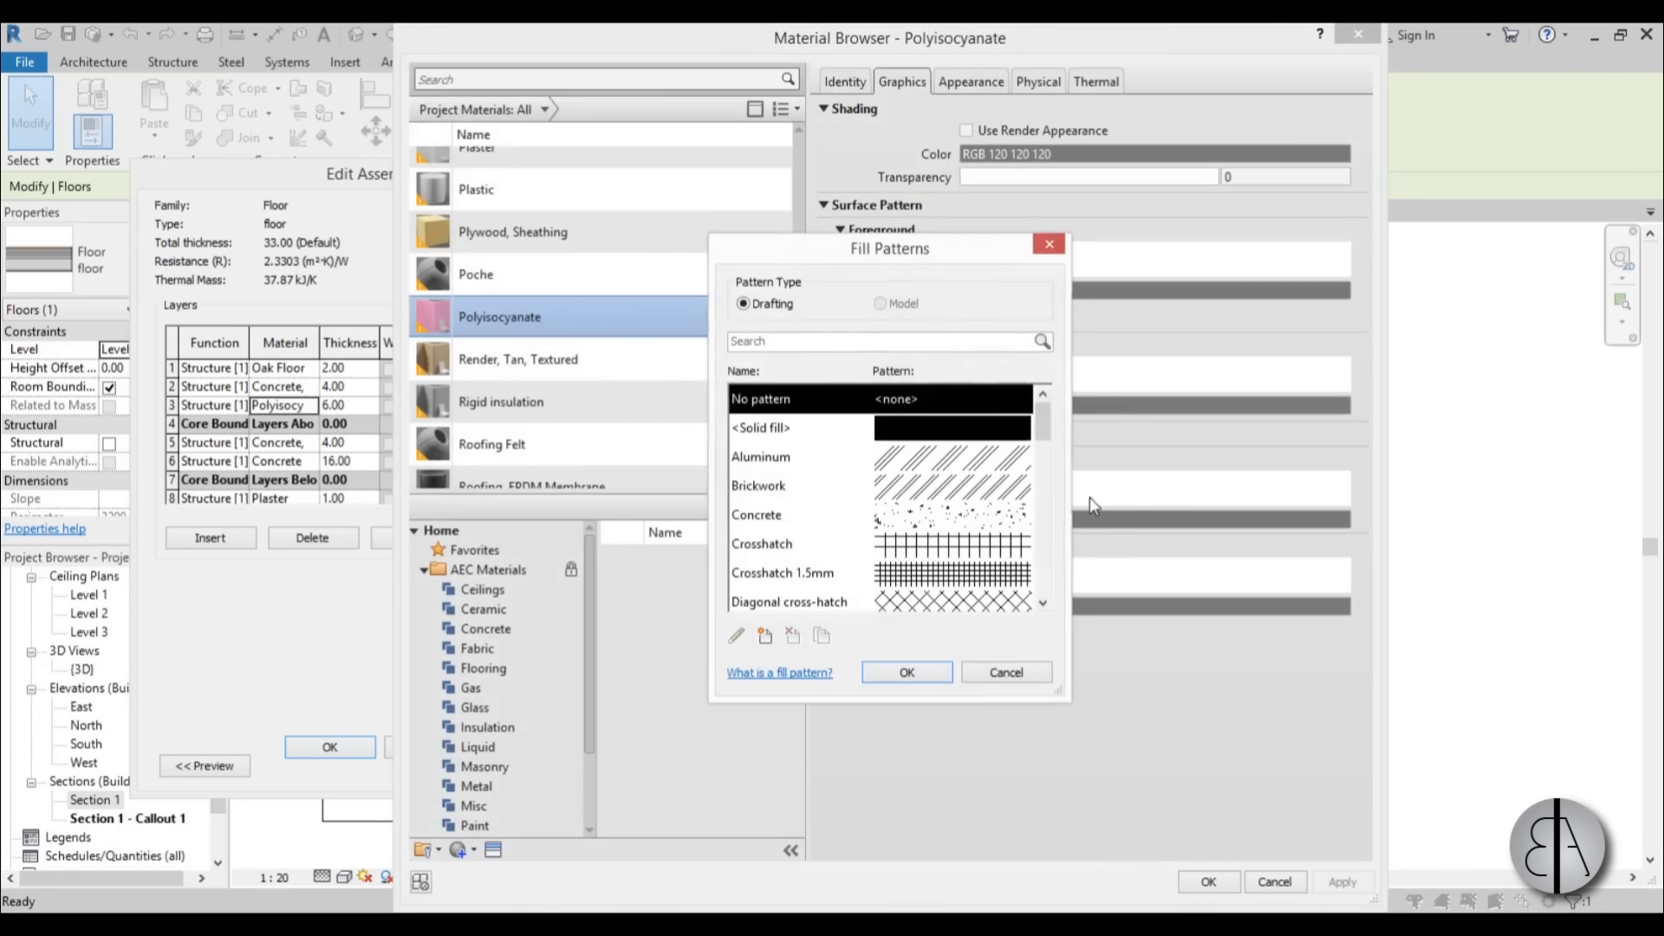
{"action": "left_click", "coordinate": [921, 426]}
{"action": "left_click", "coordinate": [907, 673]}
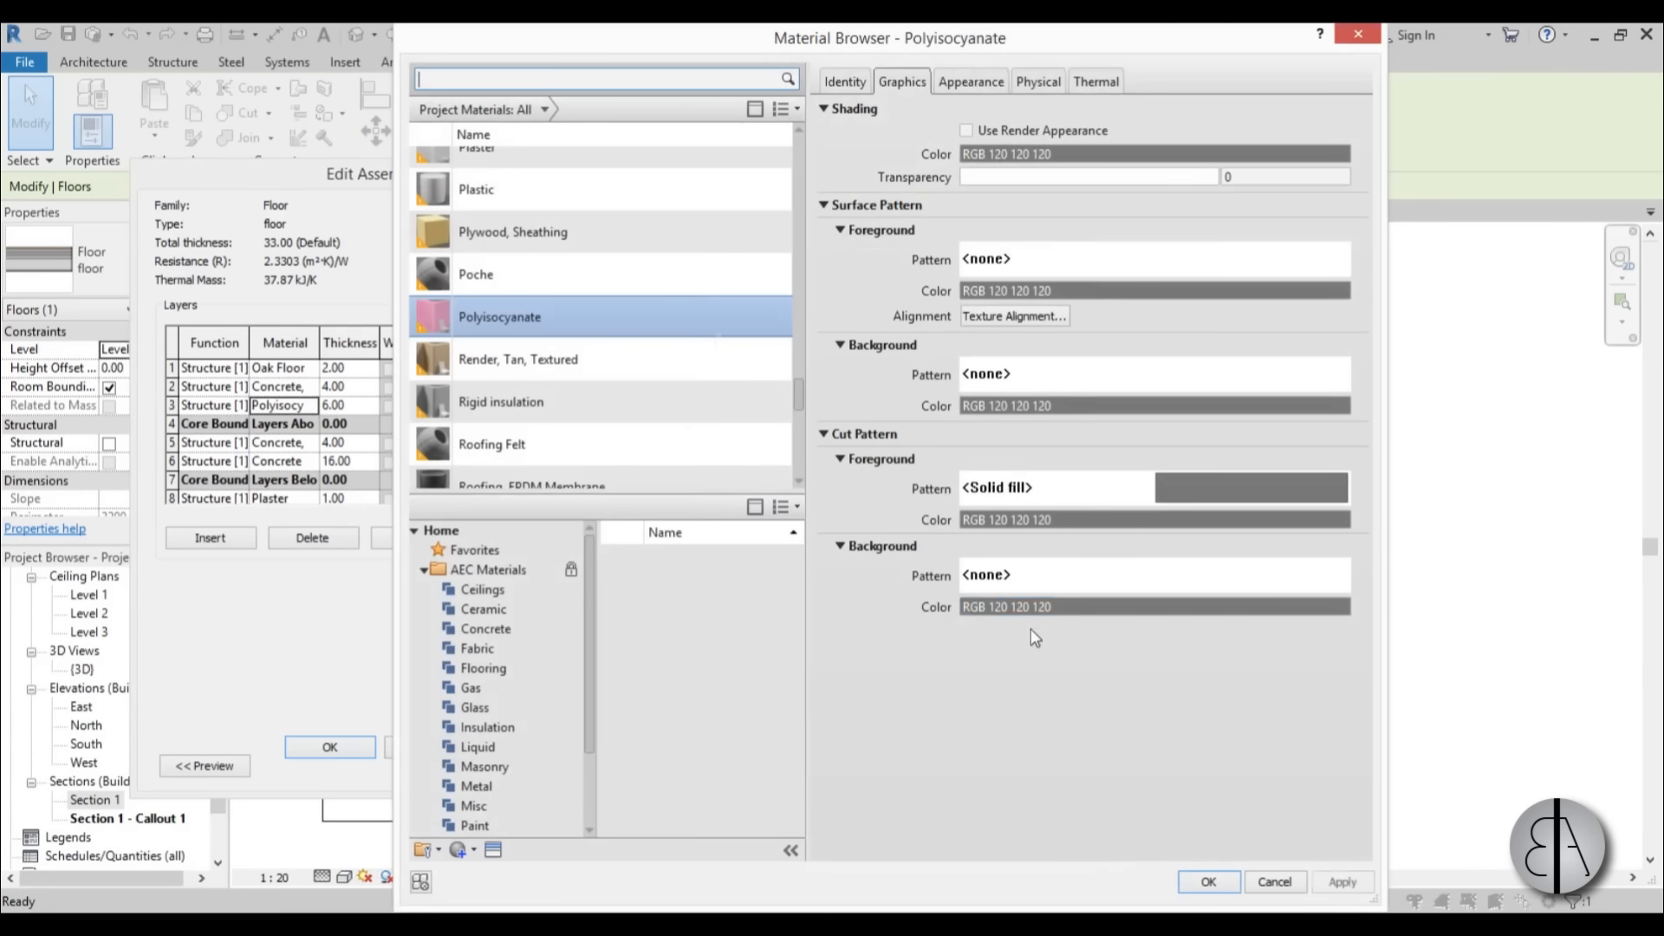
Colour Polyisocyanate's cut foreground light yellow RGB 255 255 185 and apply the changes to the floor type.
{"action": "left_click", "coordinate": [1116, 519]}
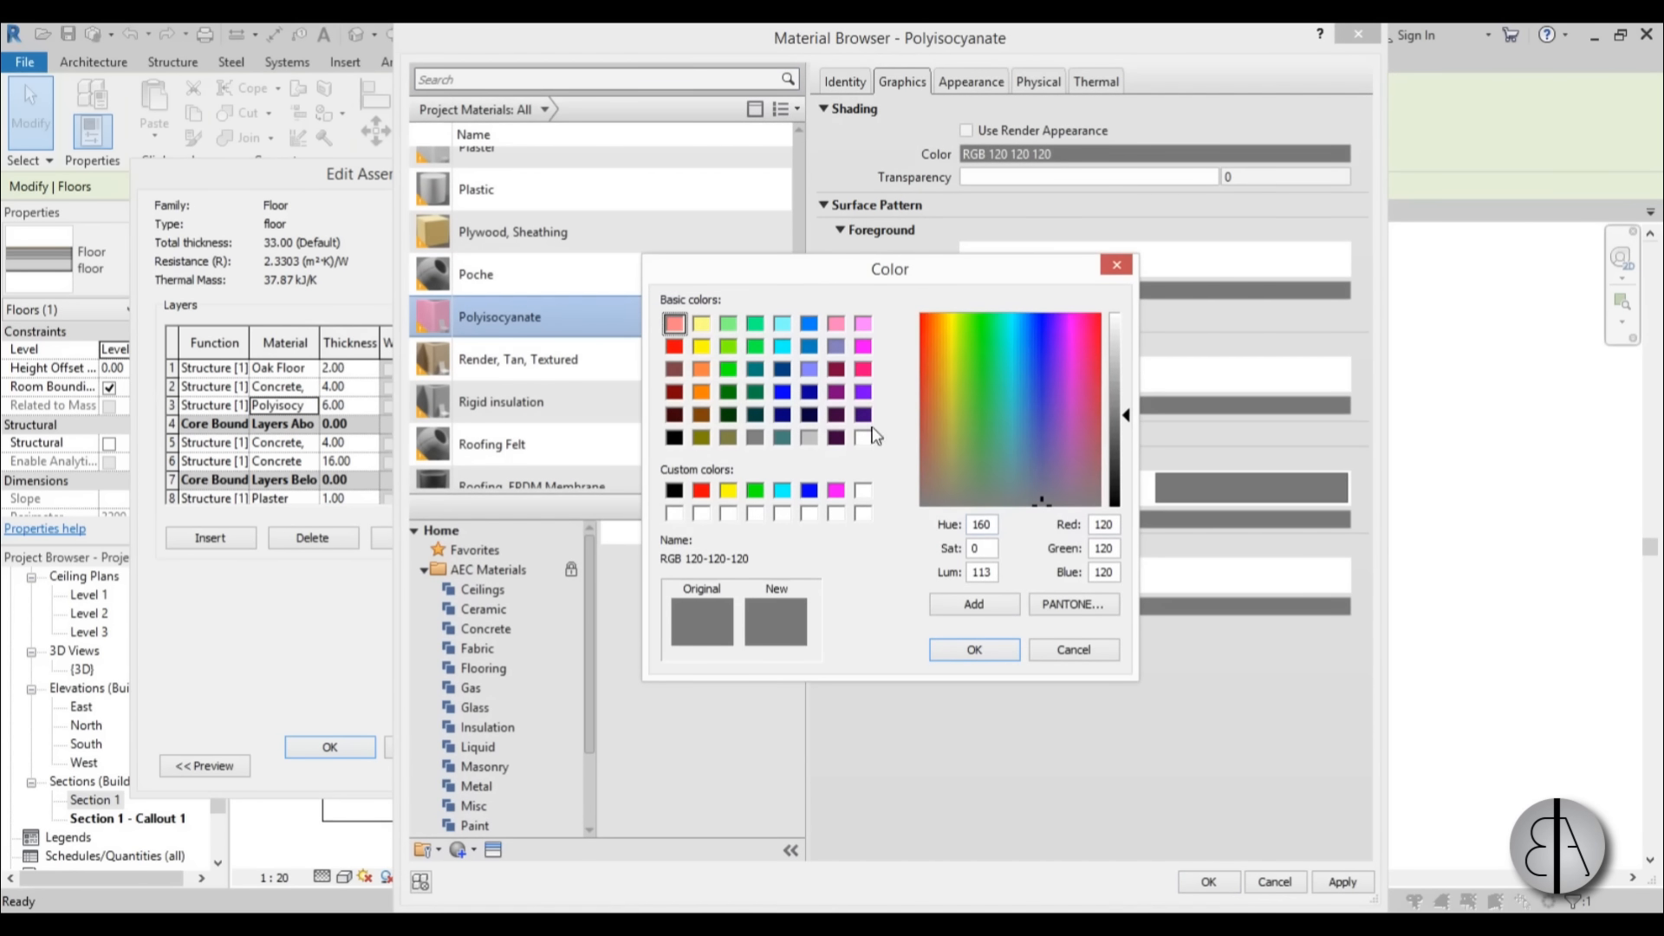
{"action": "left_click", "coordinate": [701, 323]}
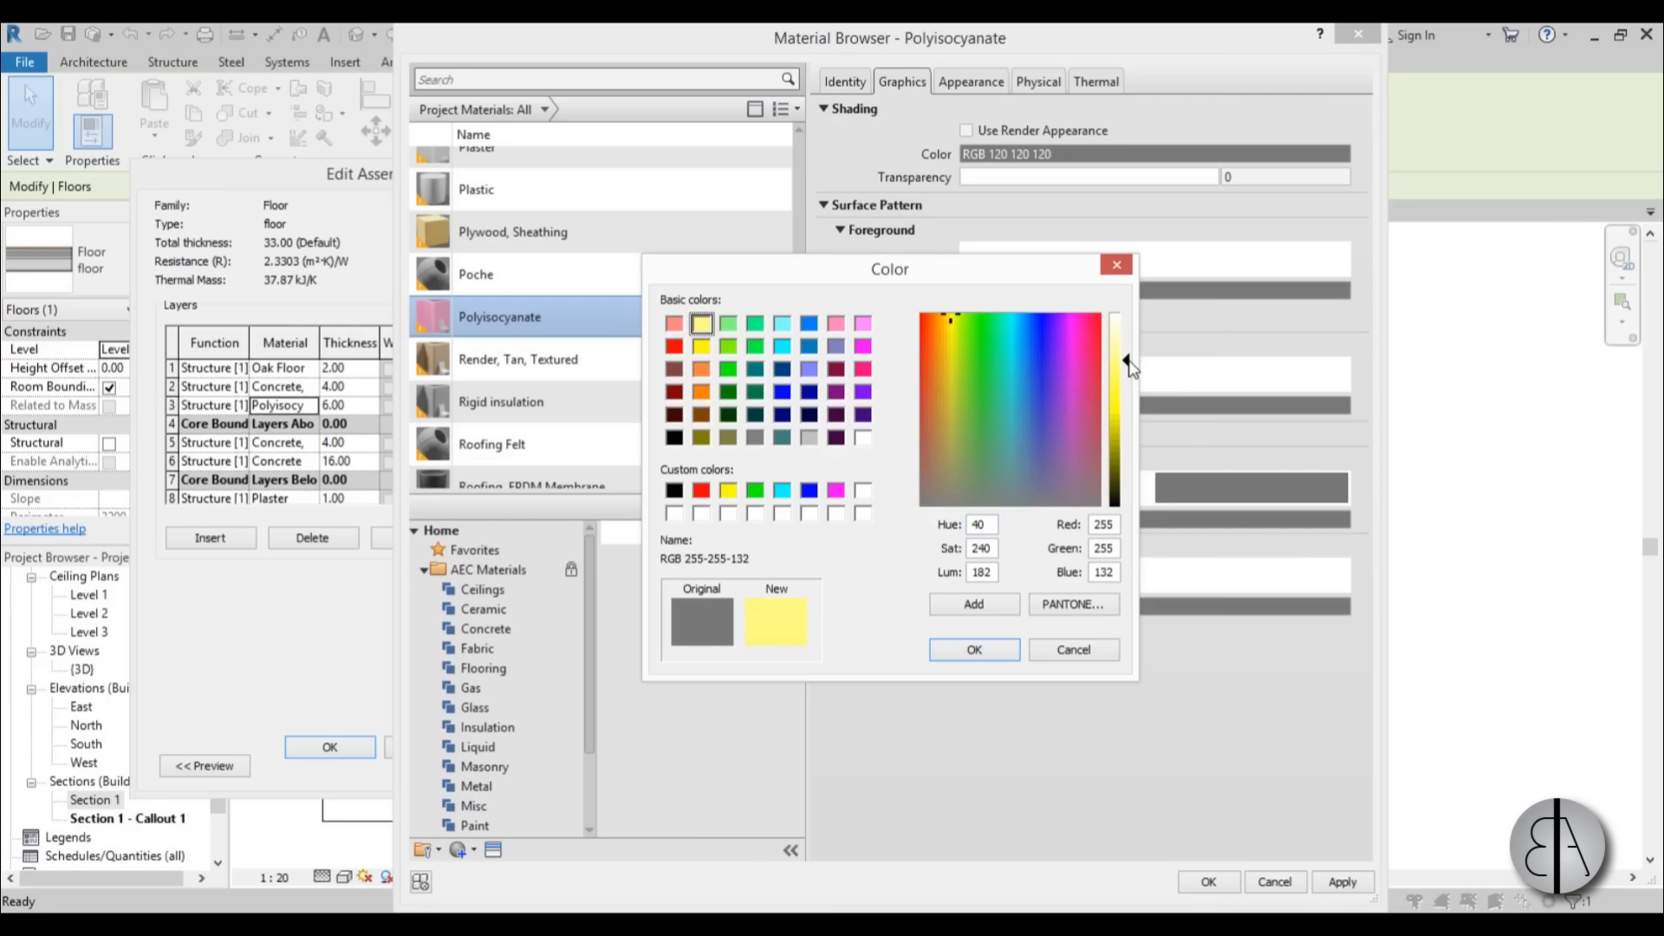
{"action": "left_click", "coordinate": [973, 649]}
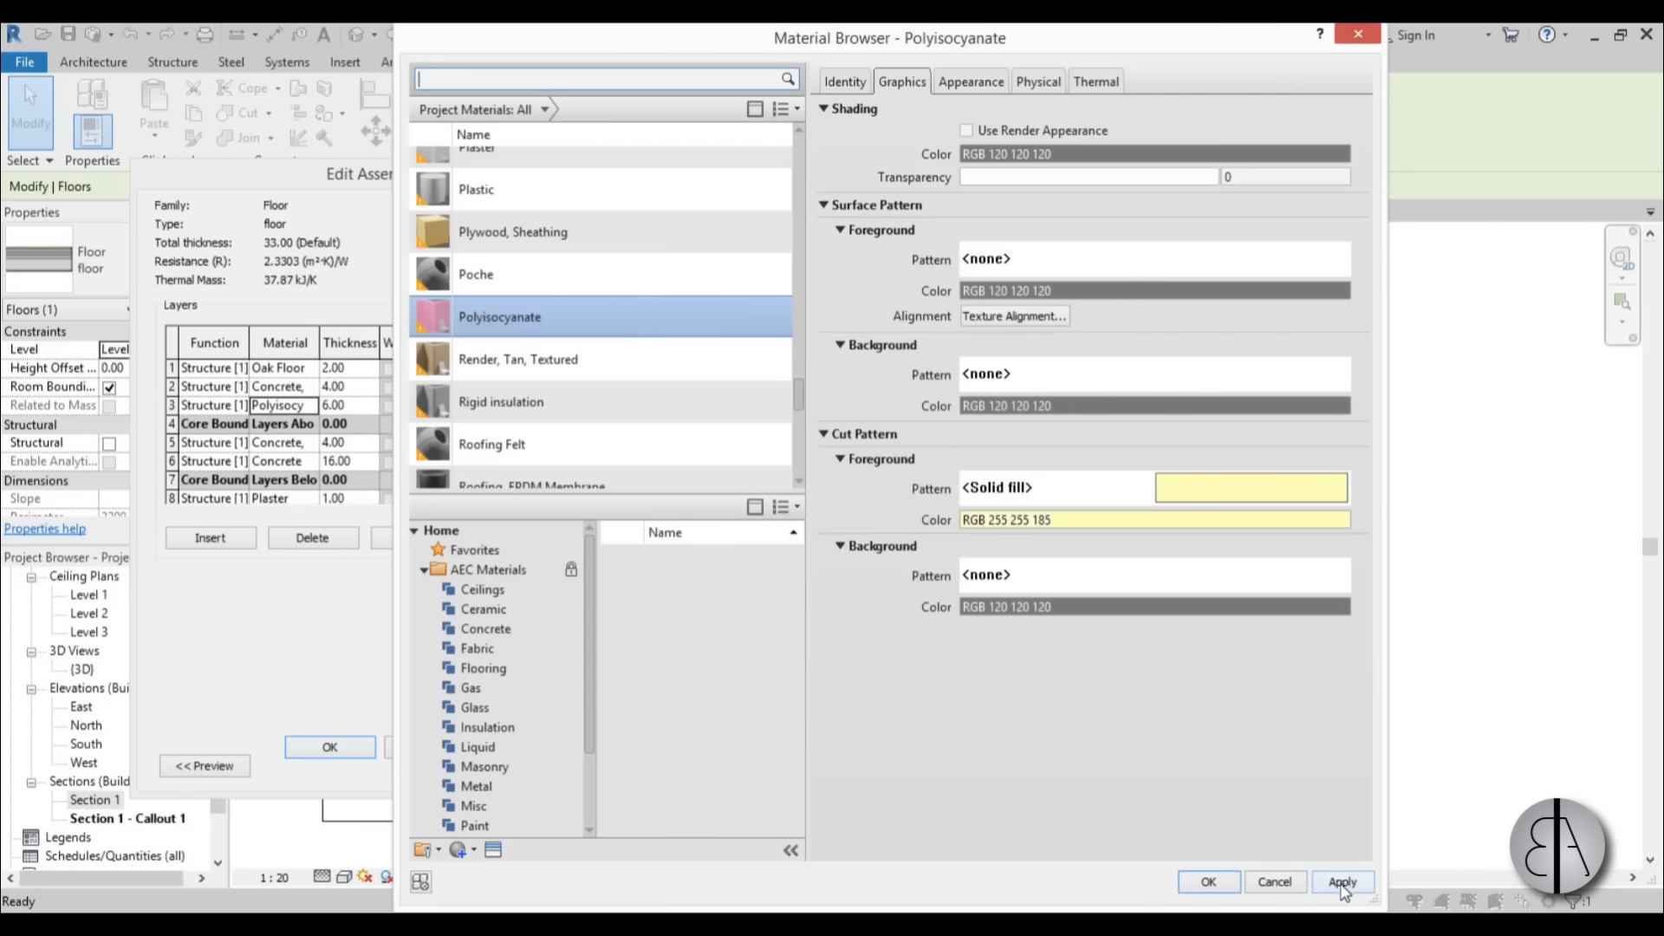
{"action": "left_click", "coordinate": [1342, 882]}
{"action": "left_click", "coordinate": [1200, 881]}
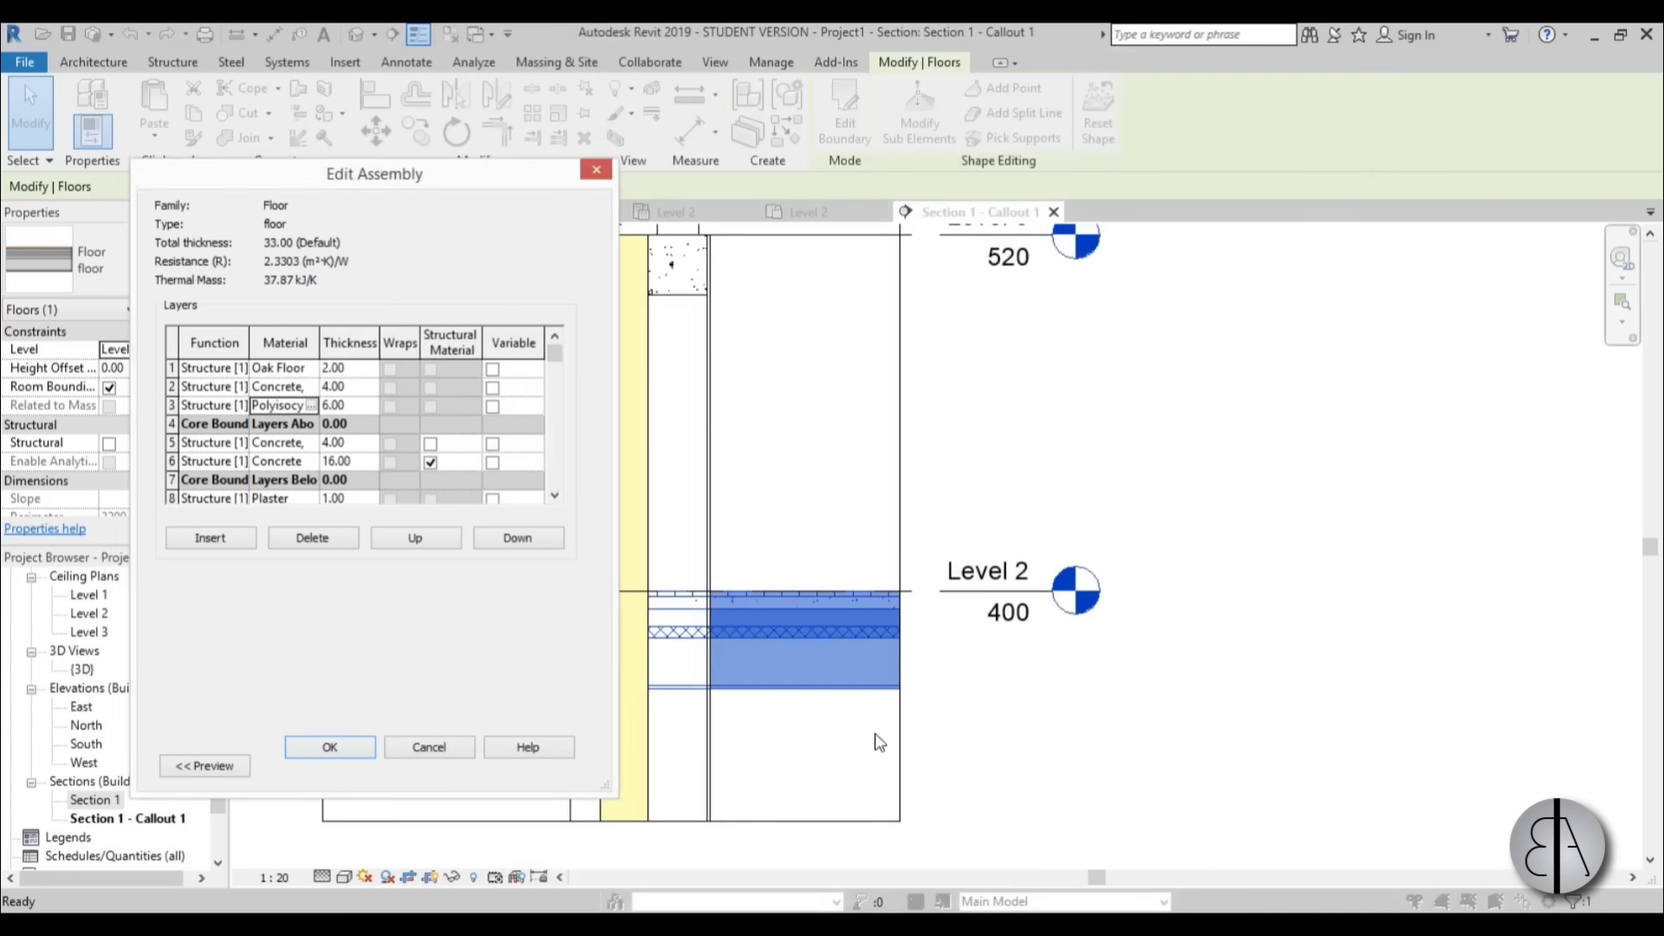
{"action": "left_click", "coordinate": [331, 749]}
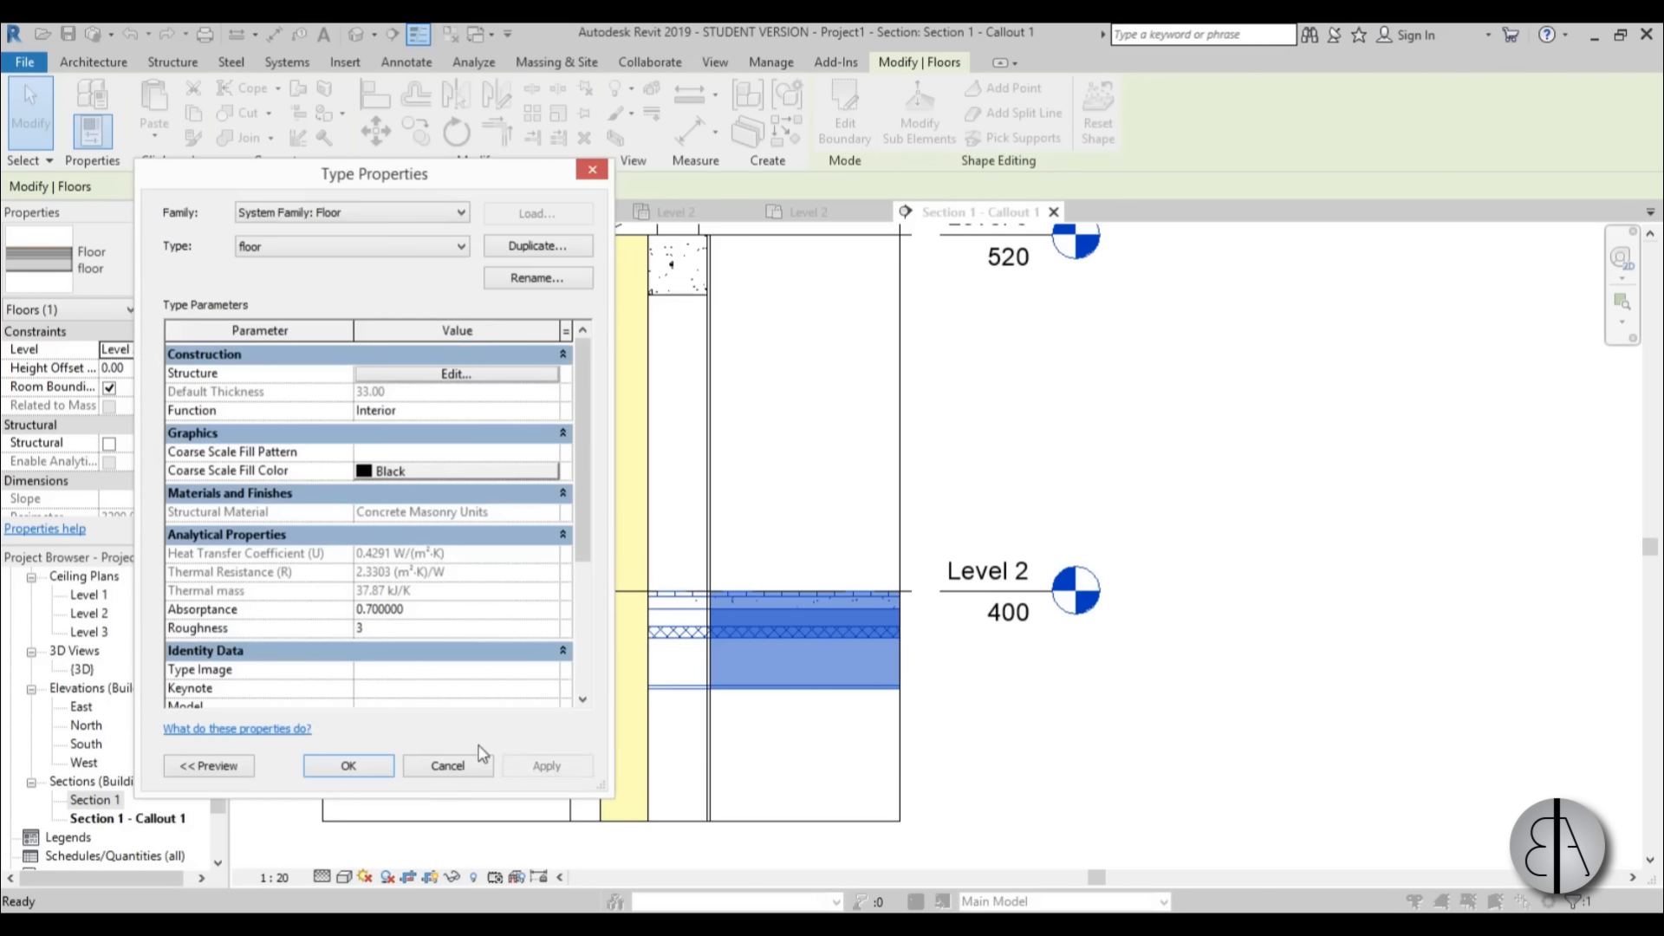
{"action": "left_click", "coordinate": [547, 769]}
{"action": "left_click", "coordinate": [349, 771]}
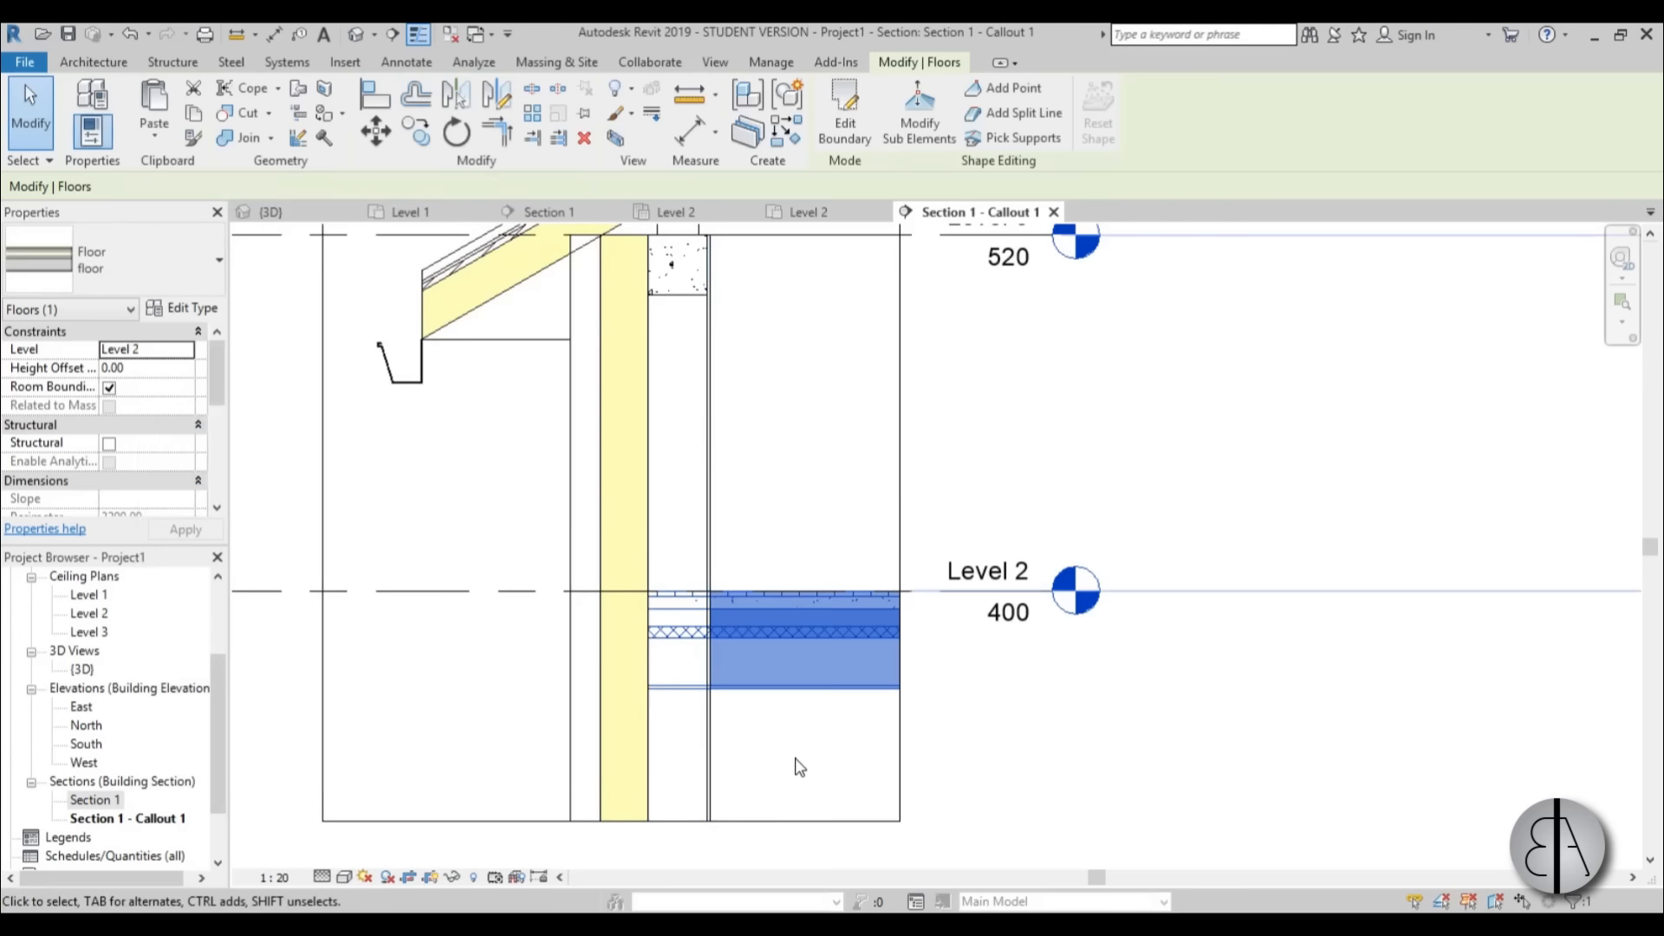
Examine the roof, wall and Level 2 floor layers in the callout for the insulation fill.
{"action": "left_click", "coordinate": [798, 765]}
{"action": "scroll", "coordinate": [821, 681], "scroll_direction": "down", "scroll_amount": 1}
{"action": "middle_click_drag", "start_coordinate": [819, 729], "coordinate": [824, 748]}
{"action": "scroll", "coordinate": [642, 339], "scroll_direction": "up", "scroll_amount": 4}
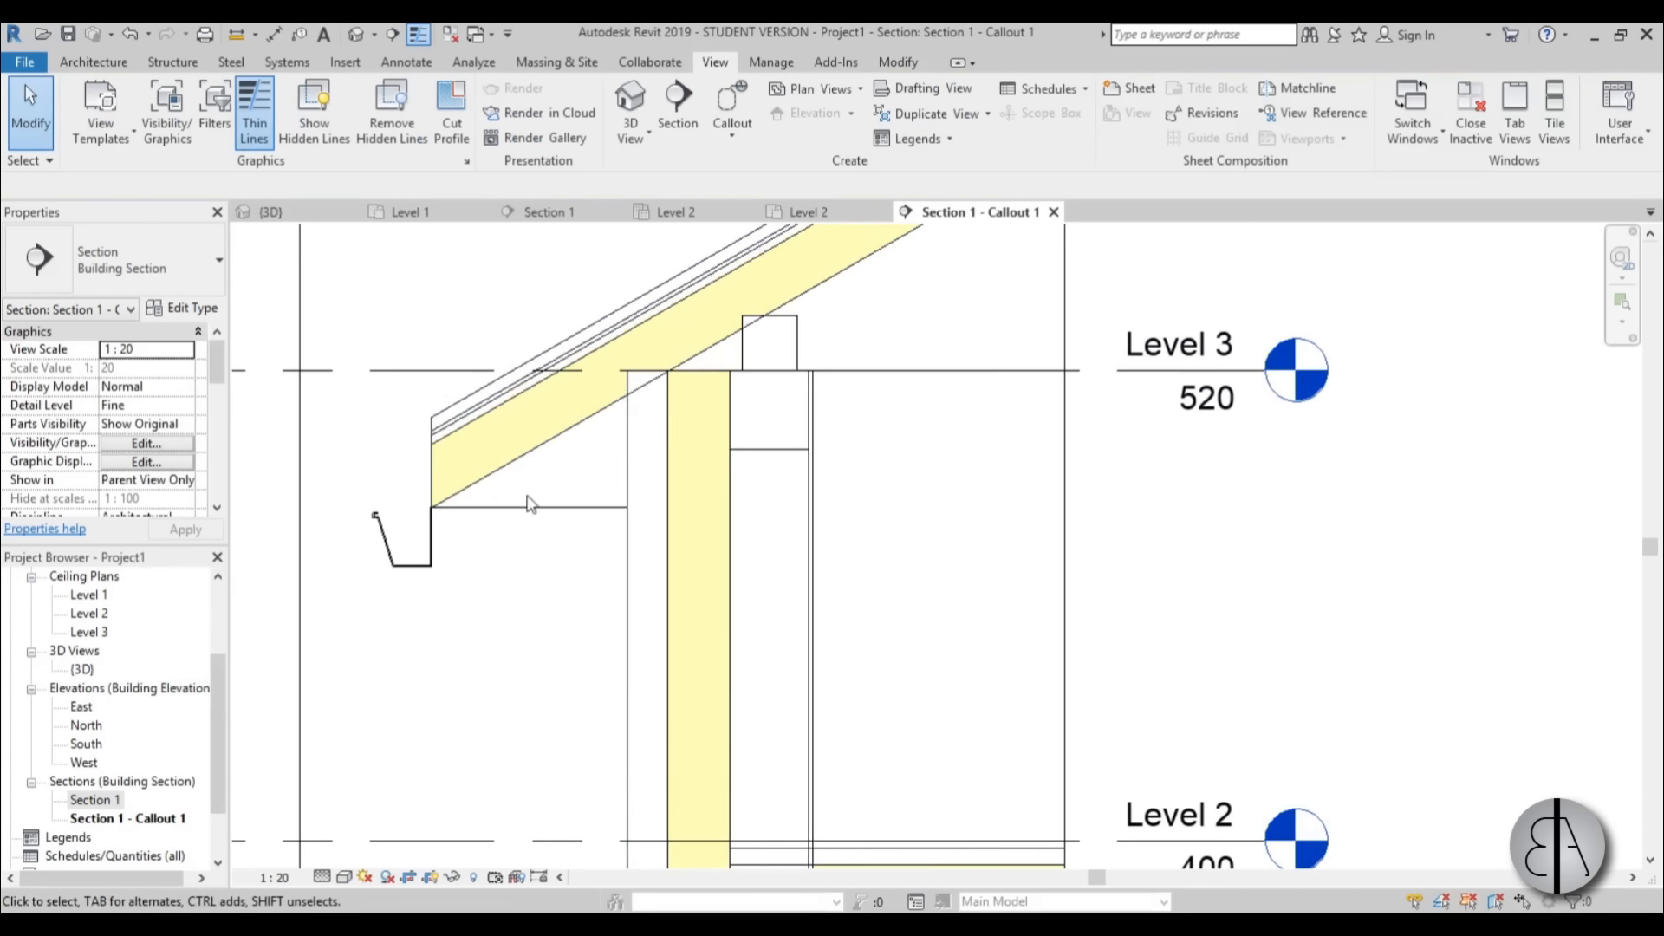
{"action": "scroll", "coordinate": [750, 527], "scroll_direction": "down", "scroll_amount": 3}
{"action": "middle_click_drag", "start_coordinate": [750, 528], "coordinate": [747, 382]}
{"action": "scroll", "coordinate": [798, 613], "scroll_direction": "up", "scroll_amount": 2}
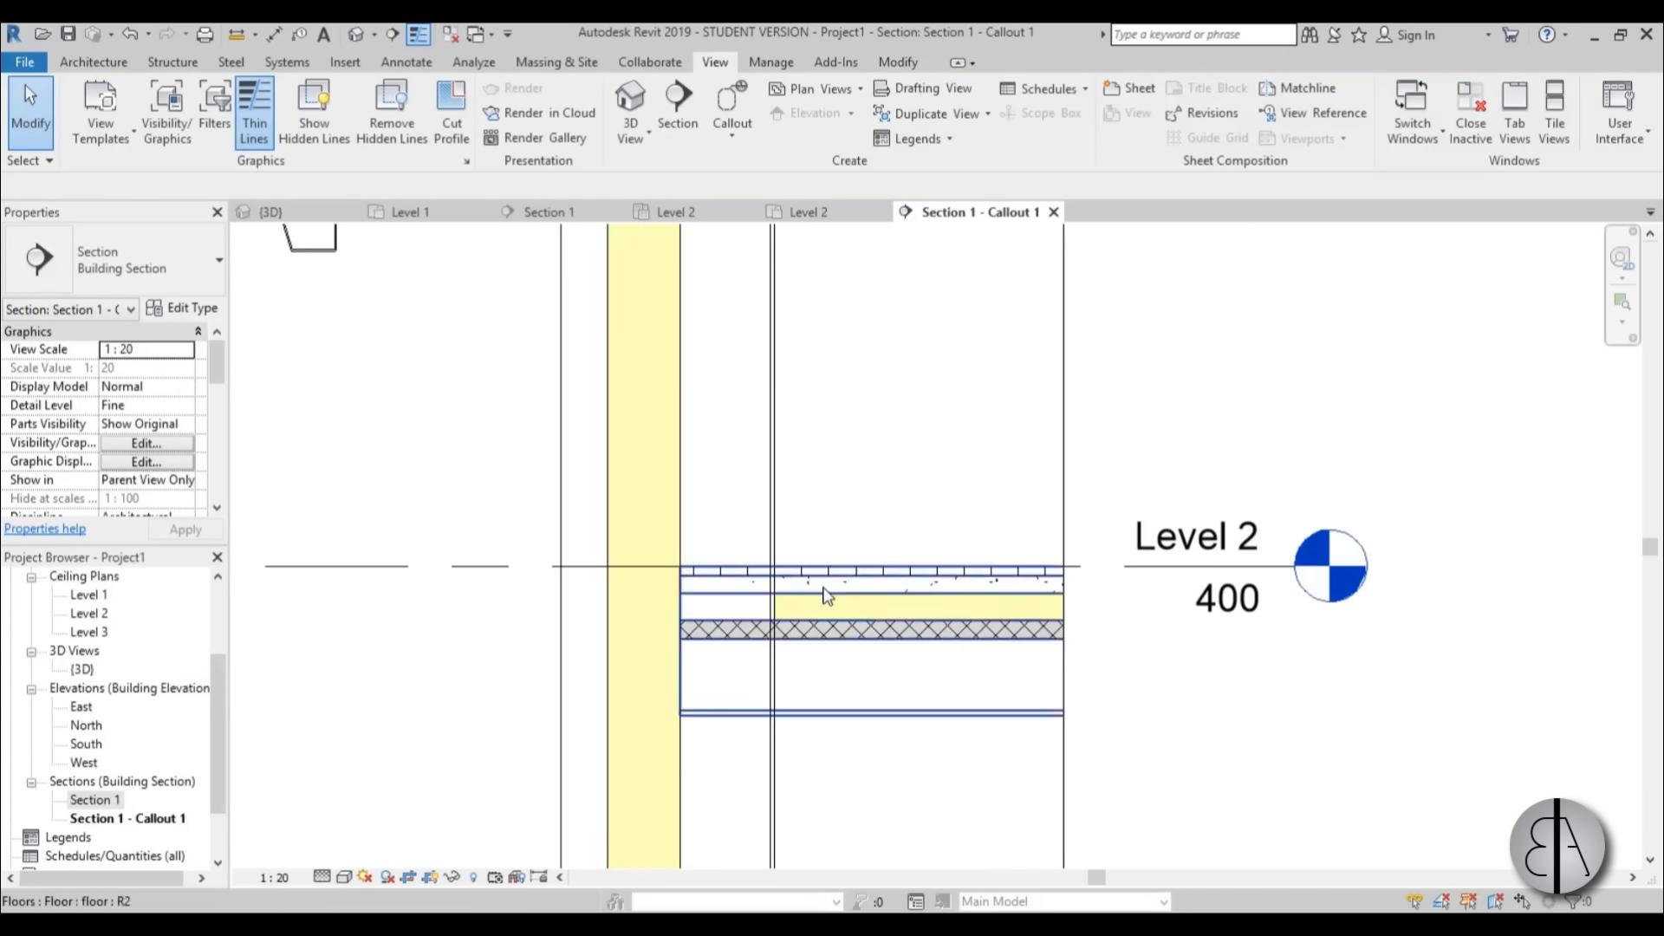
{"action": "scroll", "coordinate": [733, 645], "scroll_direction": "down", "scroll_amount": 2}
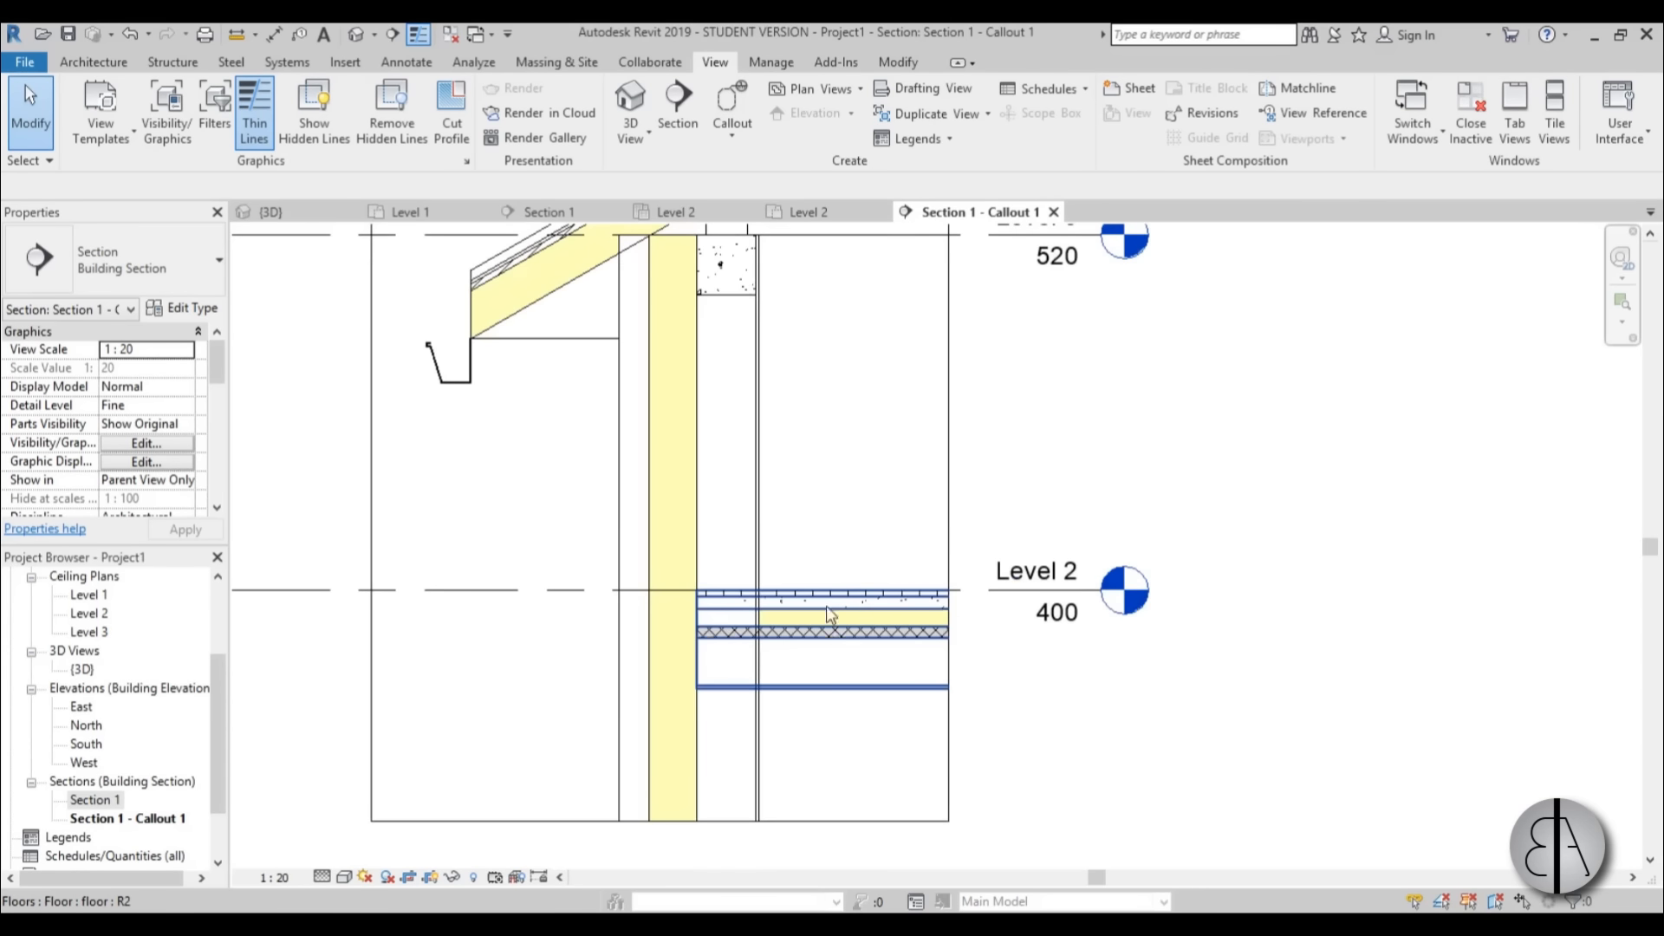
Assign Concrete, Cast In Situ as the structural material of the 200 x 200mm concrete beam below Level 3.
{"action": "middle_click_drag", "start_coordinate": [824, 613], "coordinate": [824, 798]}
{"action": "scroll", "coordinate": [667, 550], "scroll_direction": "up", "scroll_amount": 3}
{"action": "left_click", "coordinate": [667, 551]}
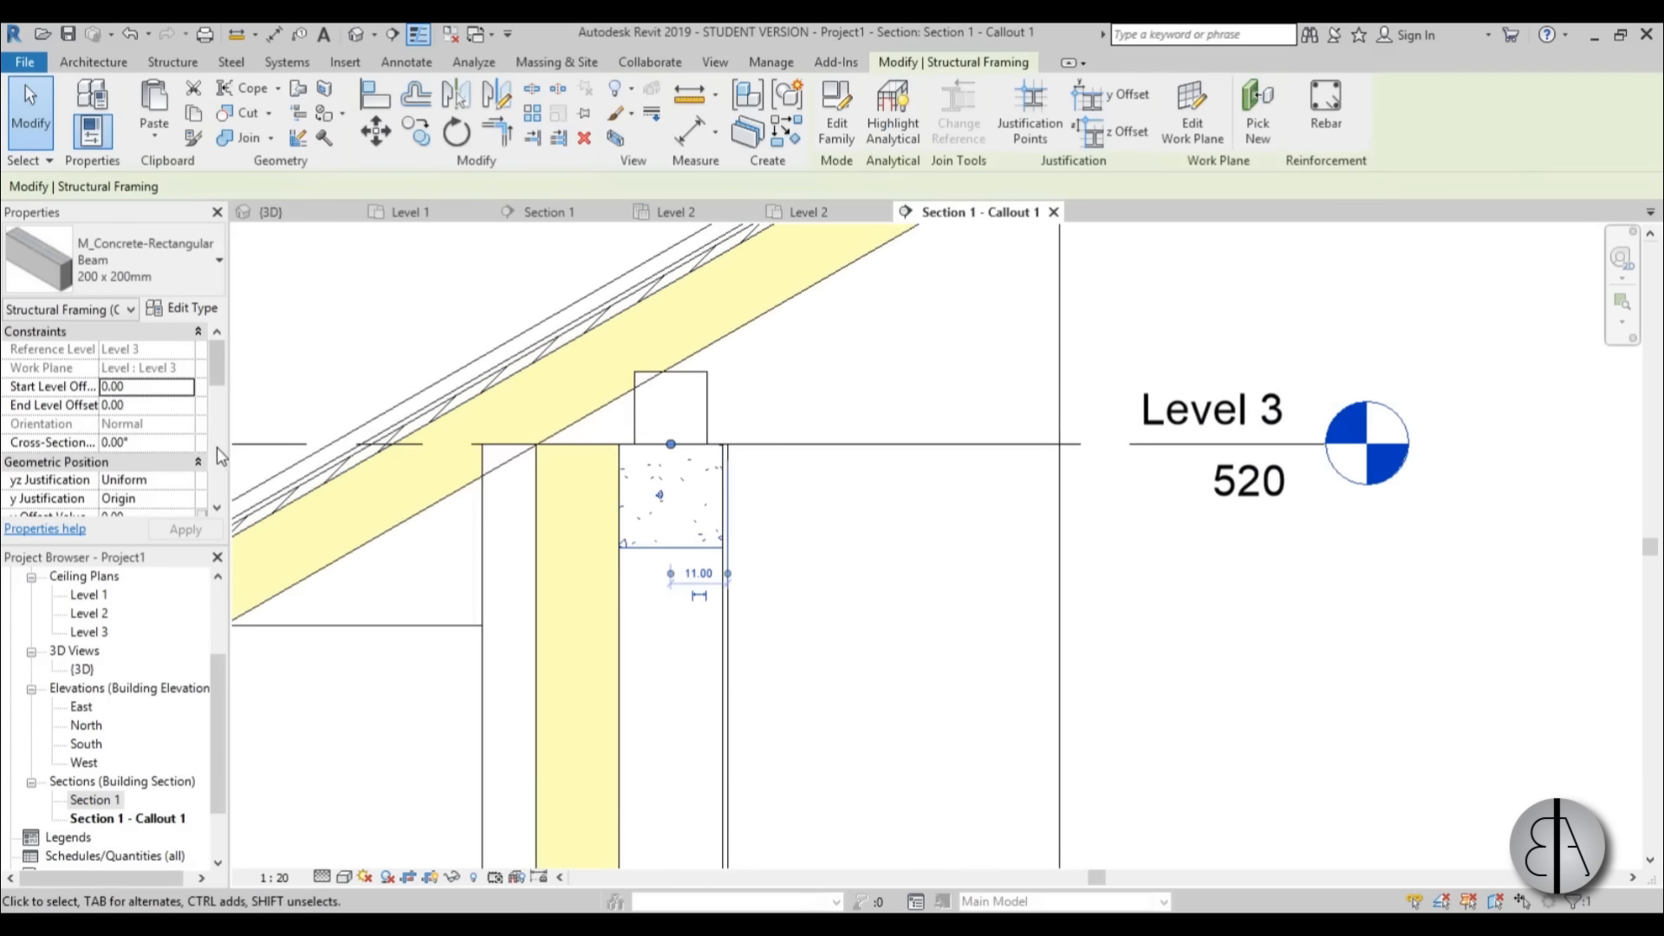
{"action": "scroll", "coordinate": [204, 408], "scroll_direction": "down", "scroll_amount": 3}
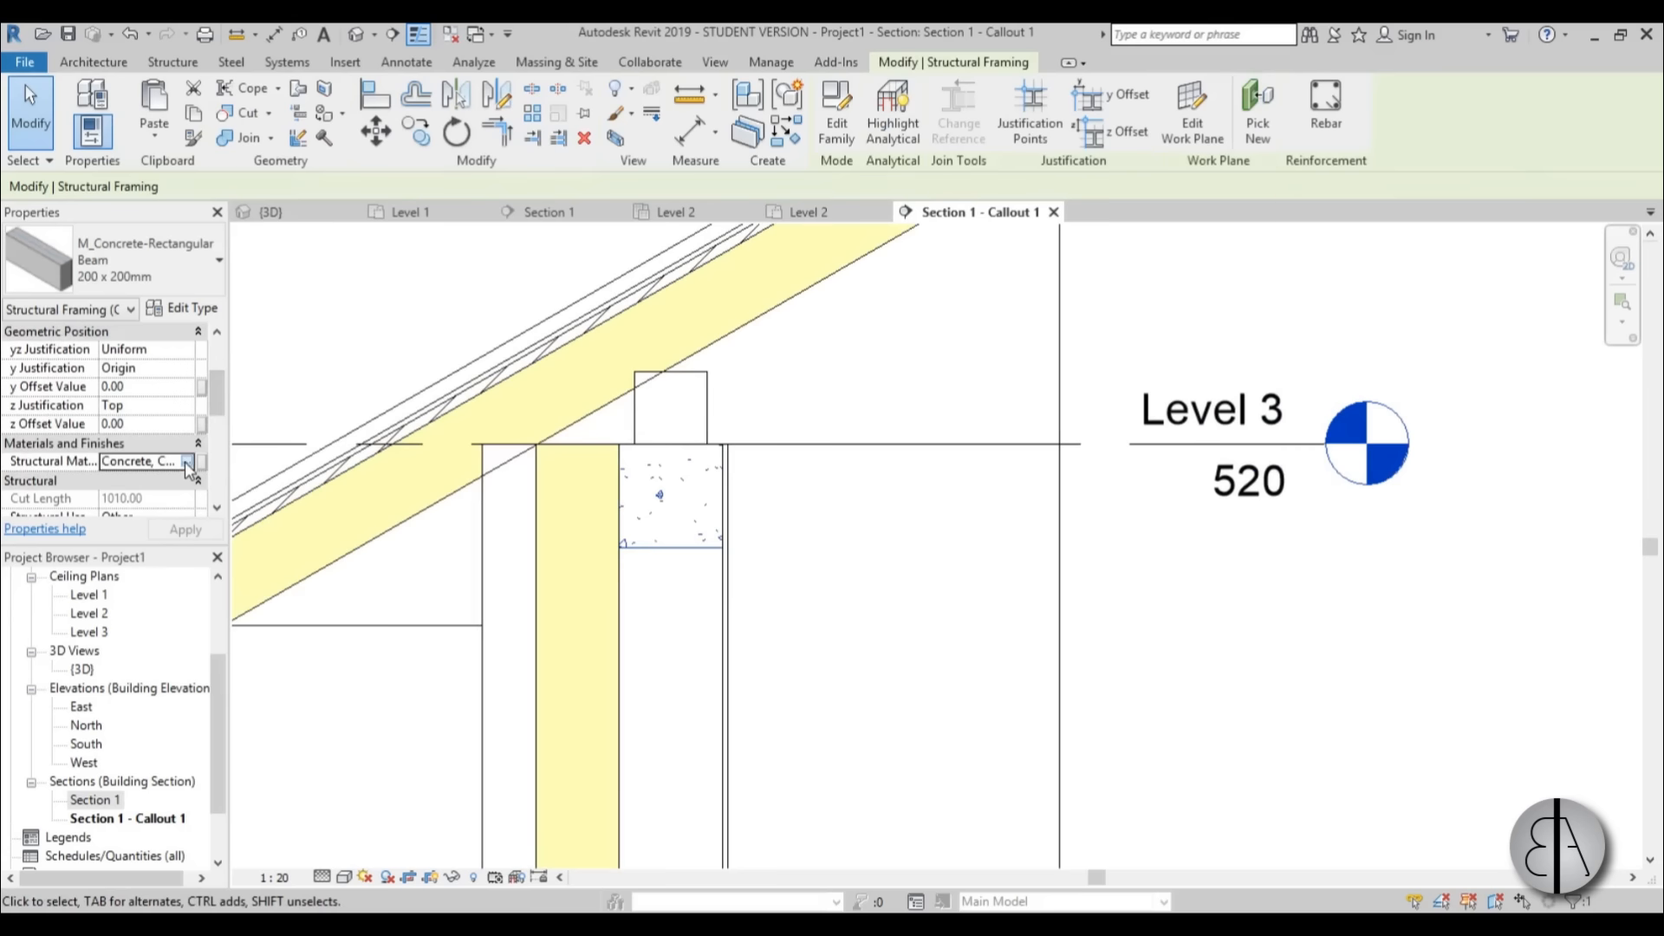
{"action": "left_click", "coordinate": [186, 462]}
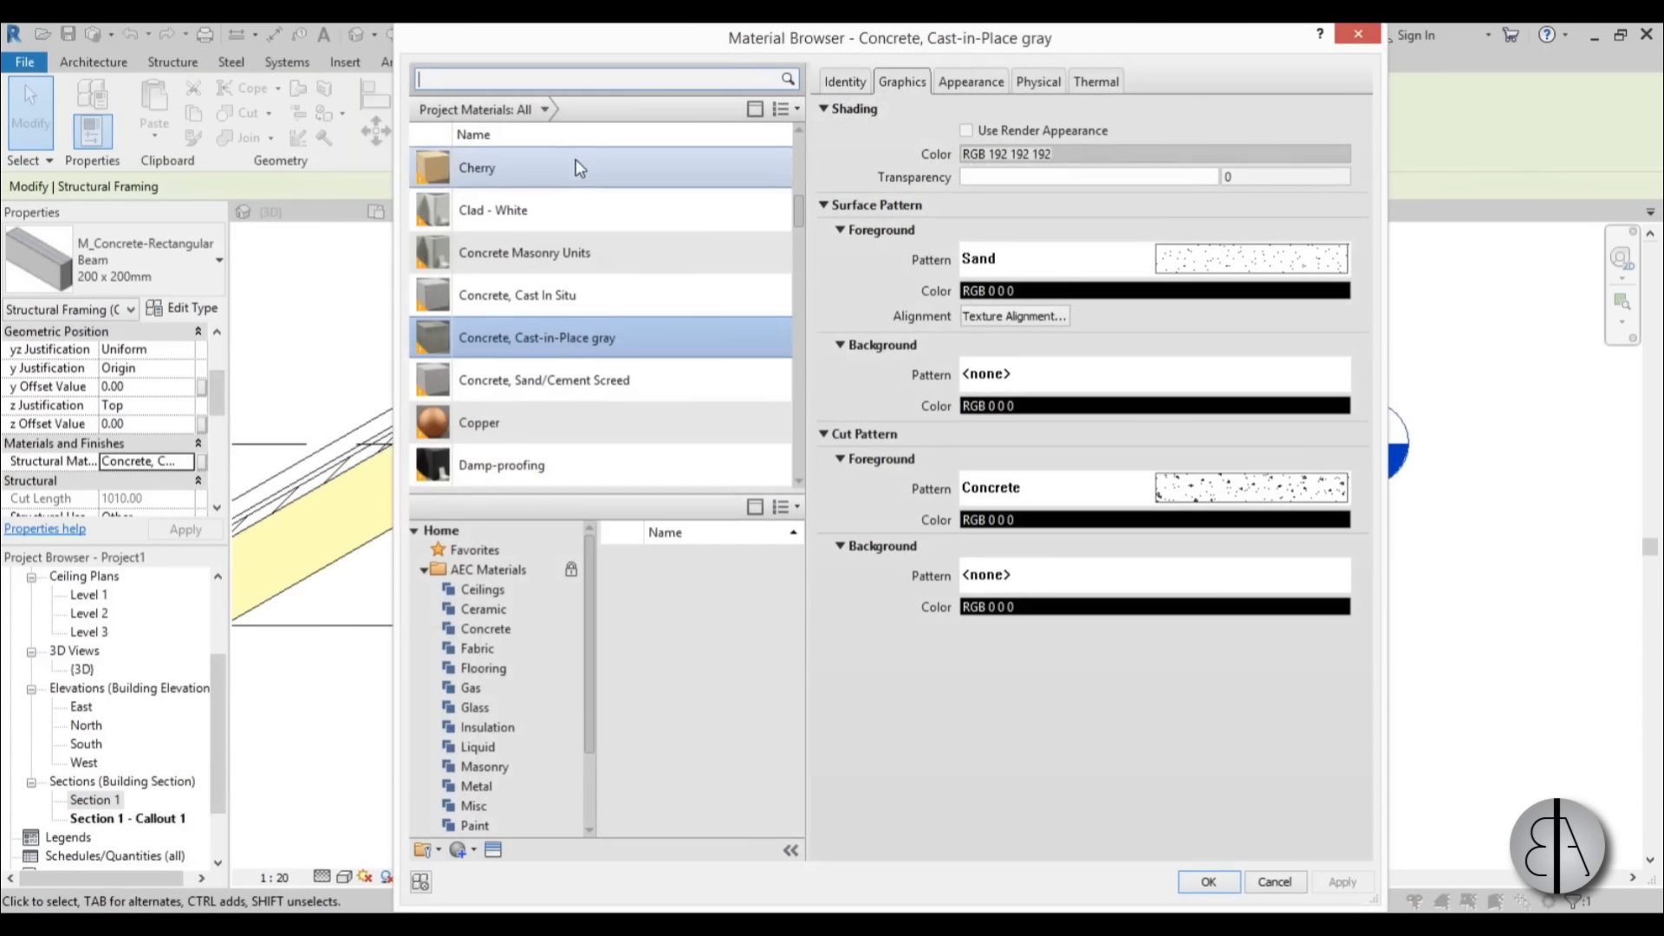
{"action": "left_click", "coordinate": [544, 296]}
{"action": "left_click", "coordinate": [1208, 882]}
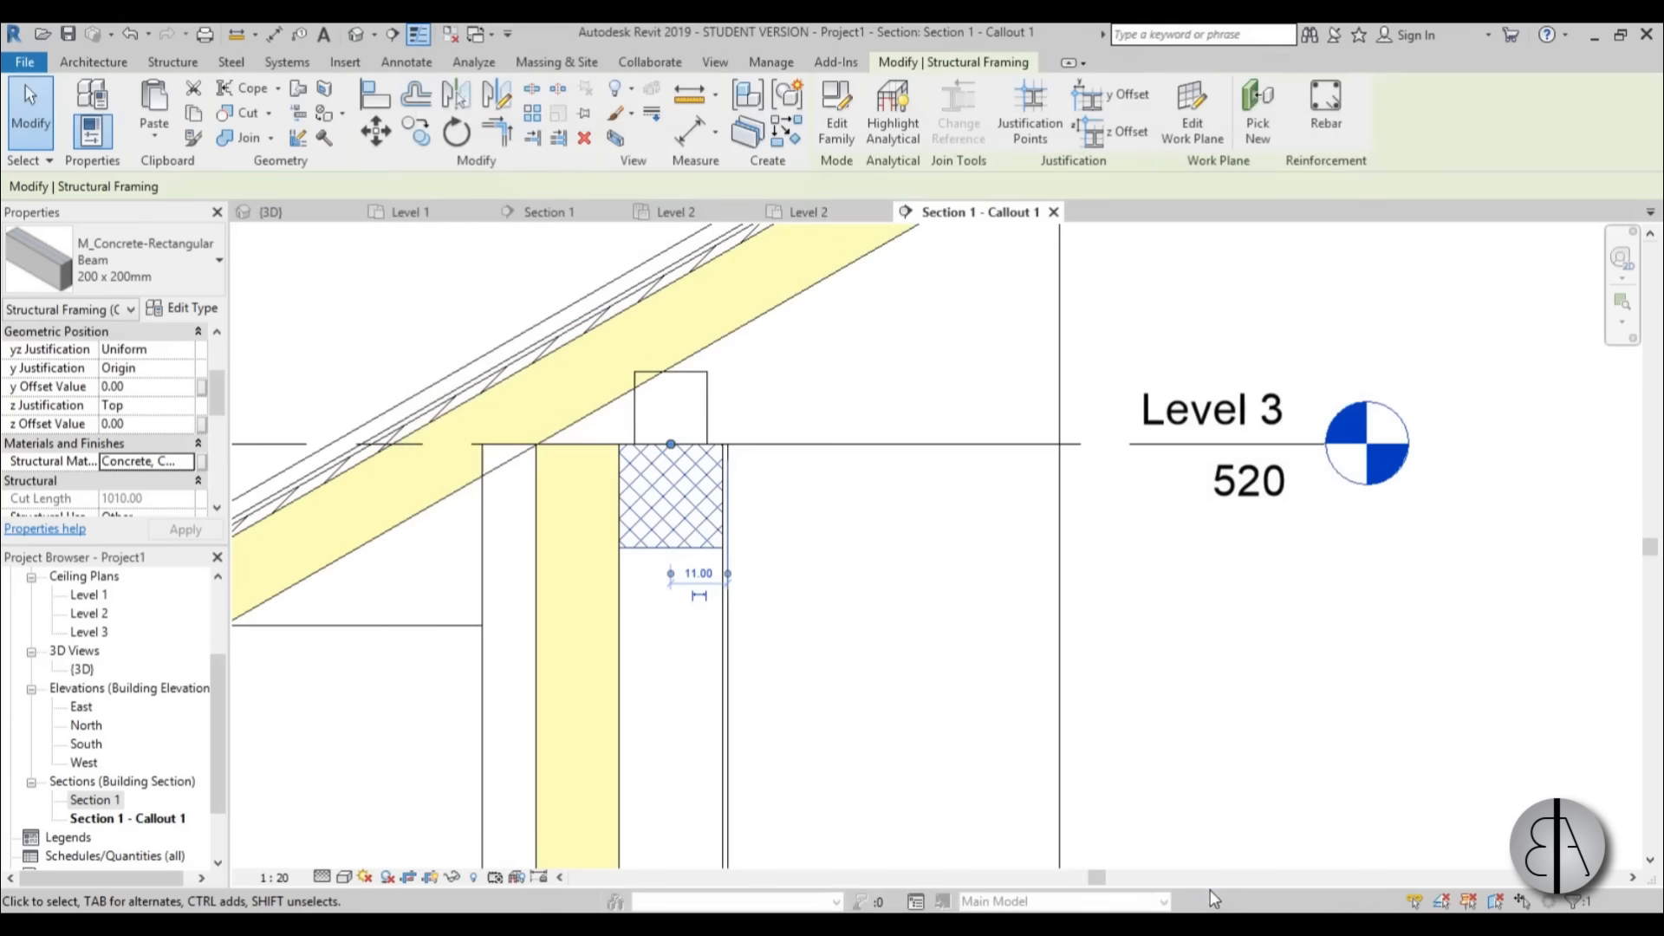
{"action": "key", "text": "Escape"}
Set the cut foreground pattern of the 140x140 timber beam's Softwood, Lumber material to Wood_2.
{"action": "left_click", "coordinate": [708, 397]}
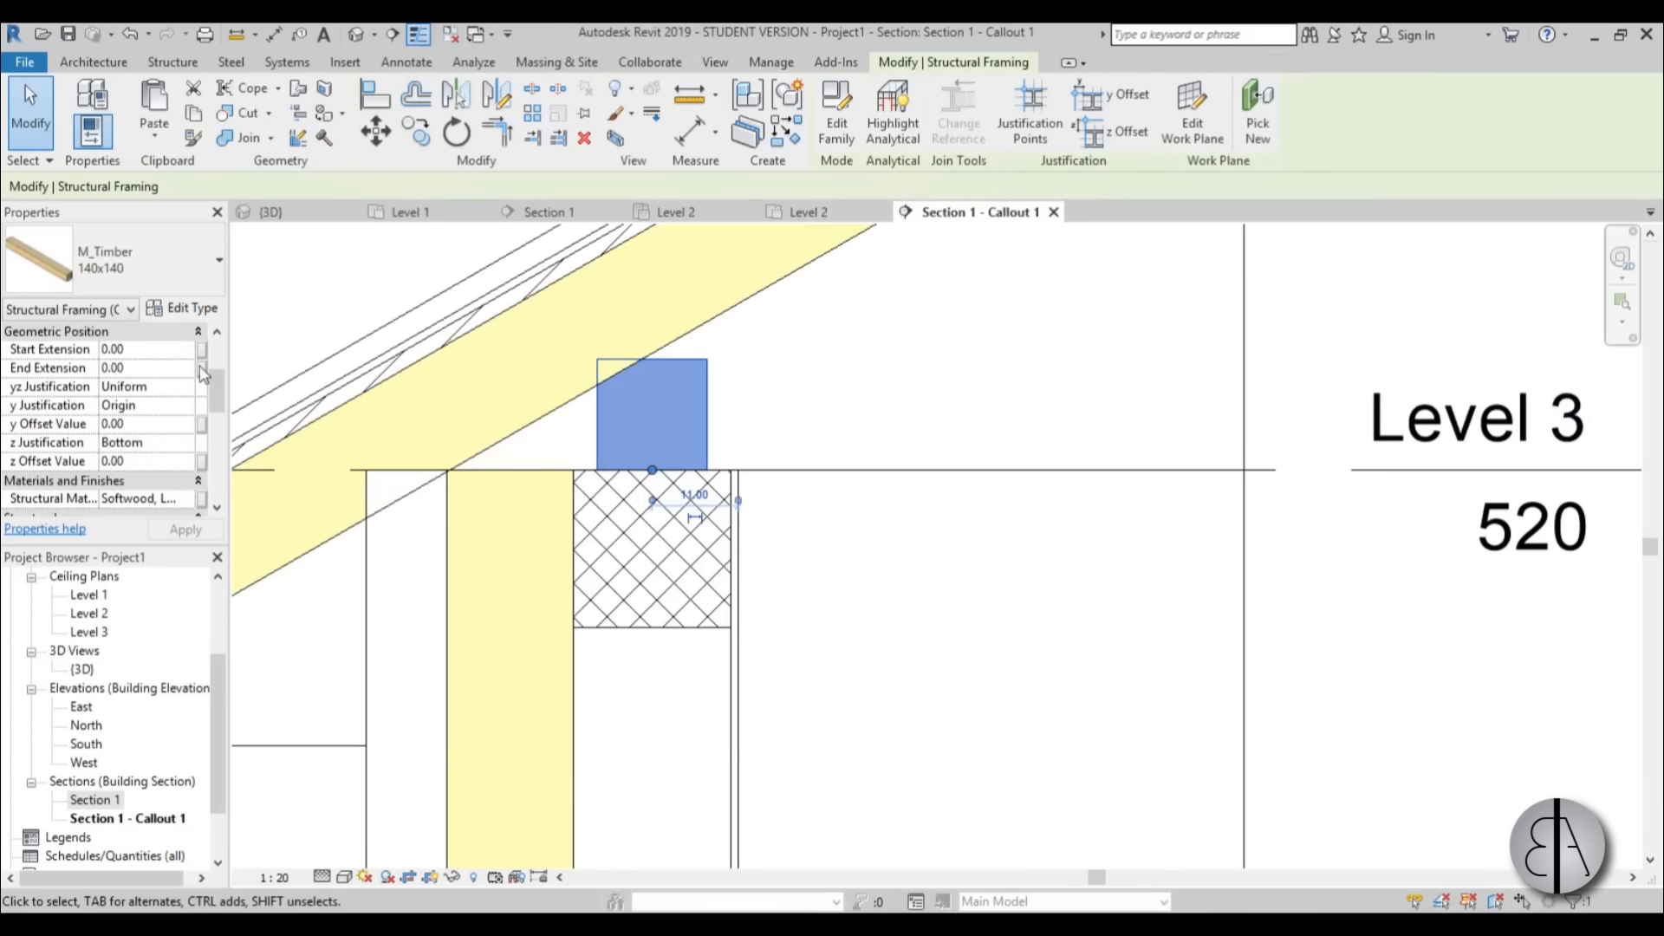
{"action": "scroll", "coordinate": [216, 398], "scroll_direction": "down", "scroll_amount": 3}
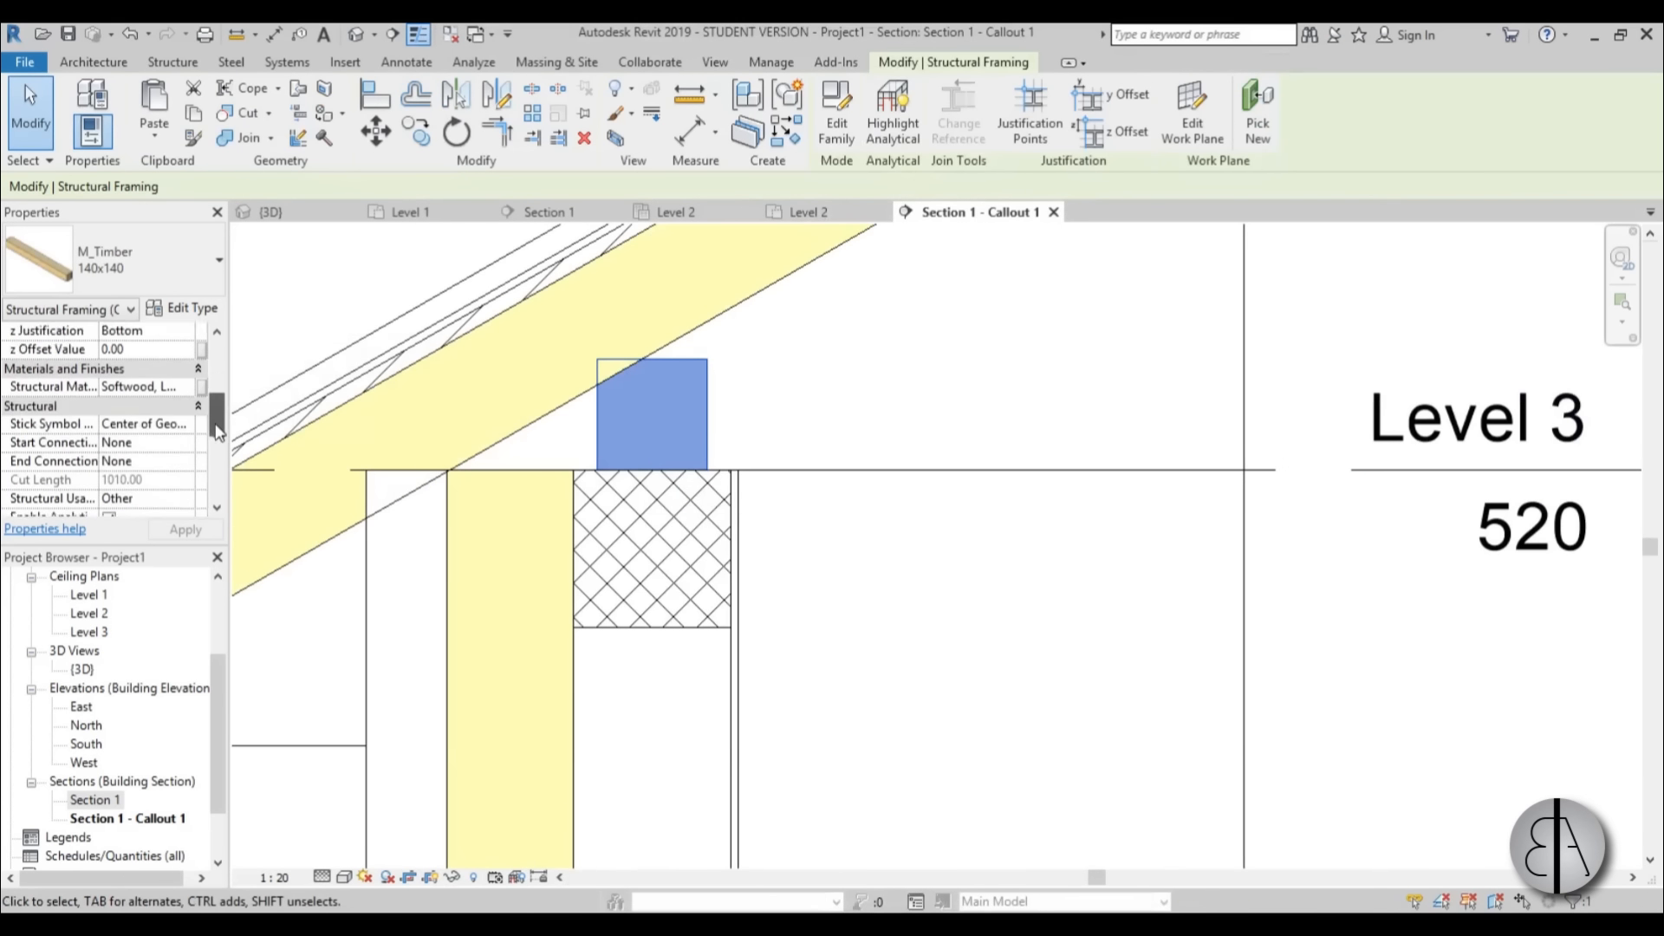
{"action": "left_click", "coordinate": [189, 370]}
{"action": "left_click", "coordinate": [188, 370]}
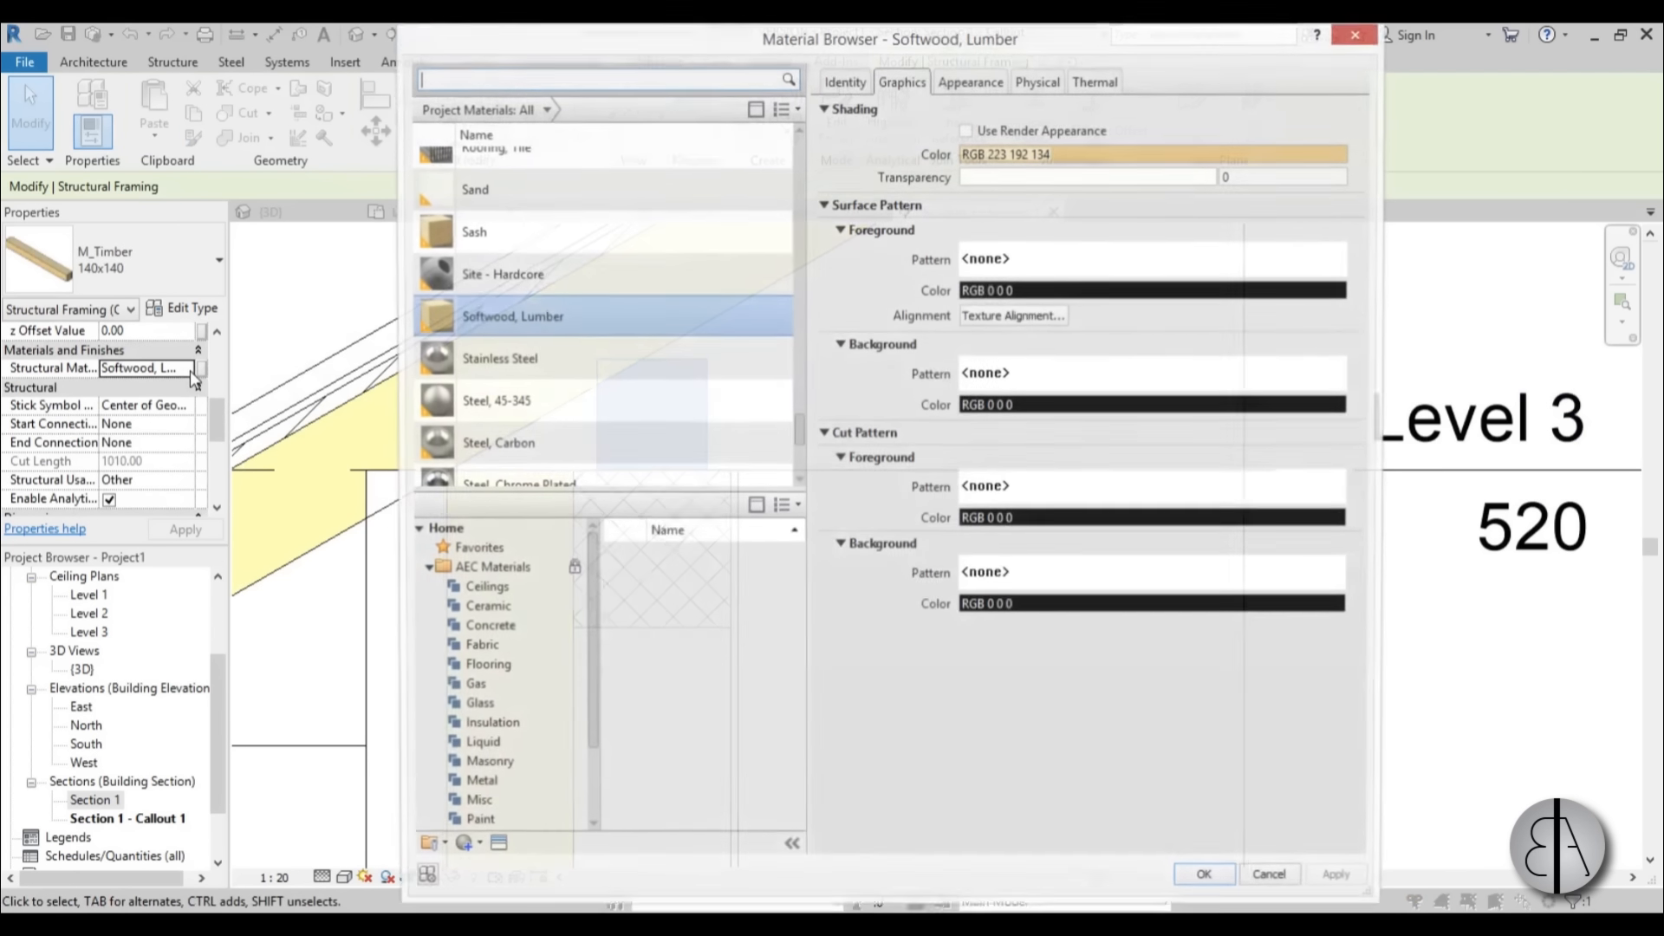
{"action": "left_click", "coordinate": [1077, 493]}
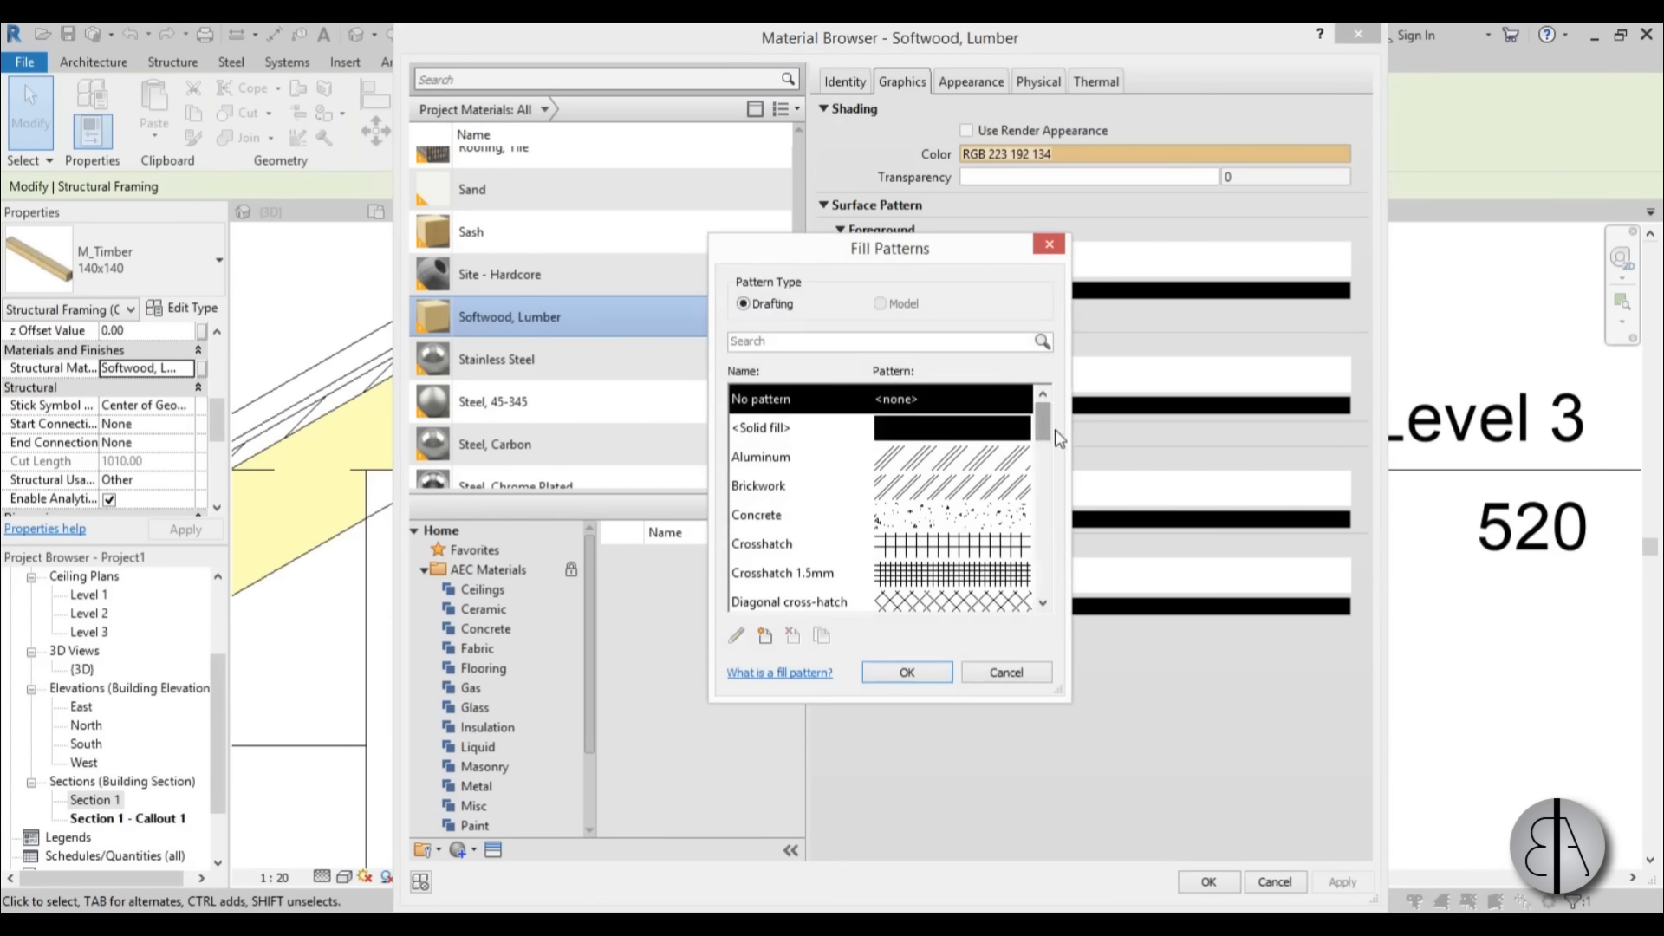
{"action": "left_click_drag", "start_coordinate": [1046, 426], "coordinate": [1044, 597]}
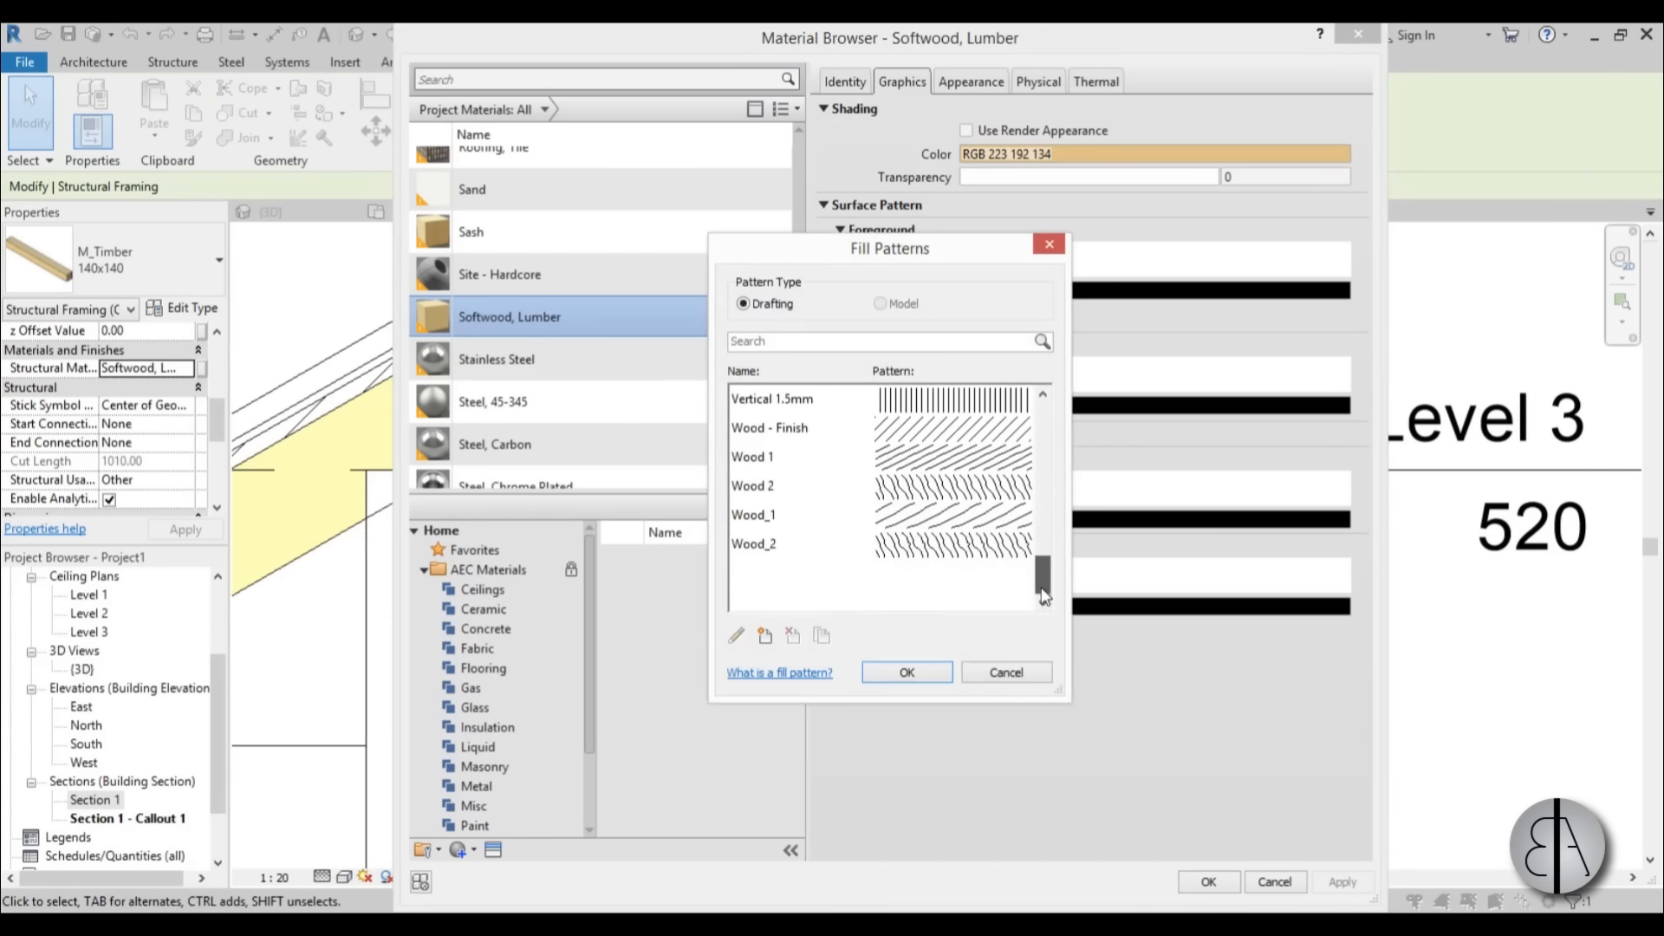
{"action": "left_click", "coordinate": [934, 554]}
{"action": "left_click", "coordinate": [913, 673]}
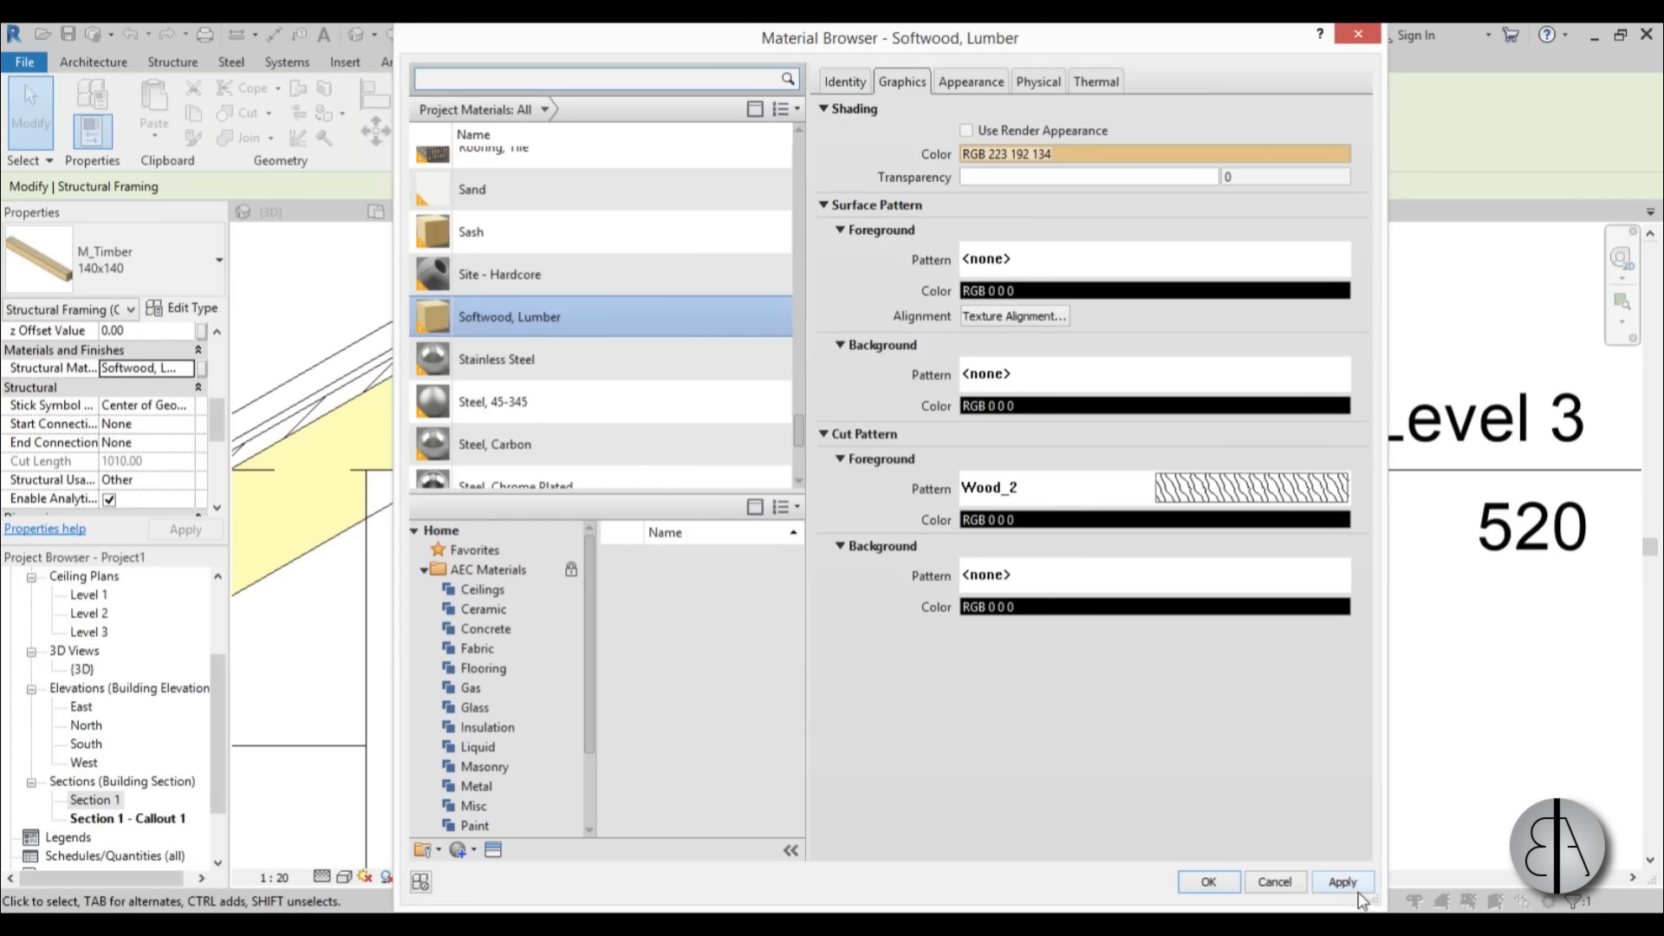
{"action": "left_click", "coordinate": [1208, 881]}
{"action": "left_click", "coordinate": [681, 338]}
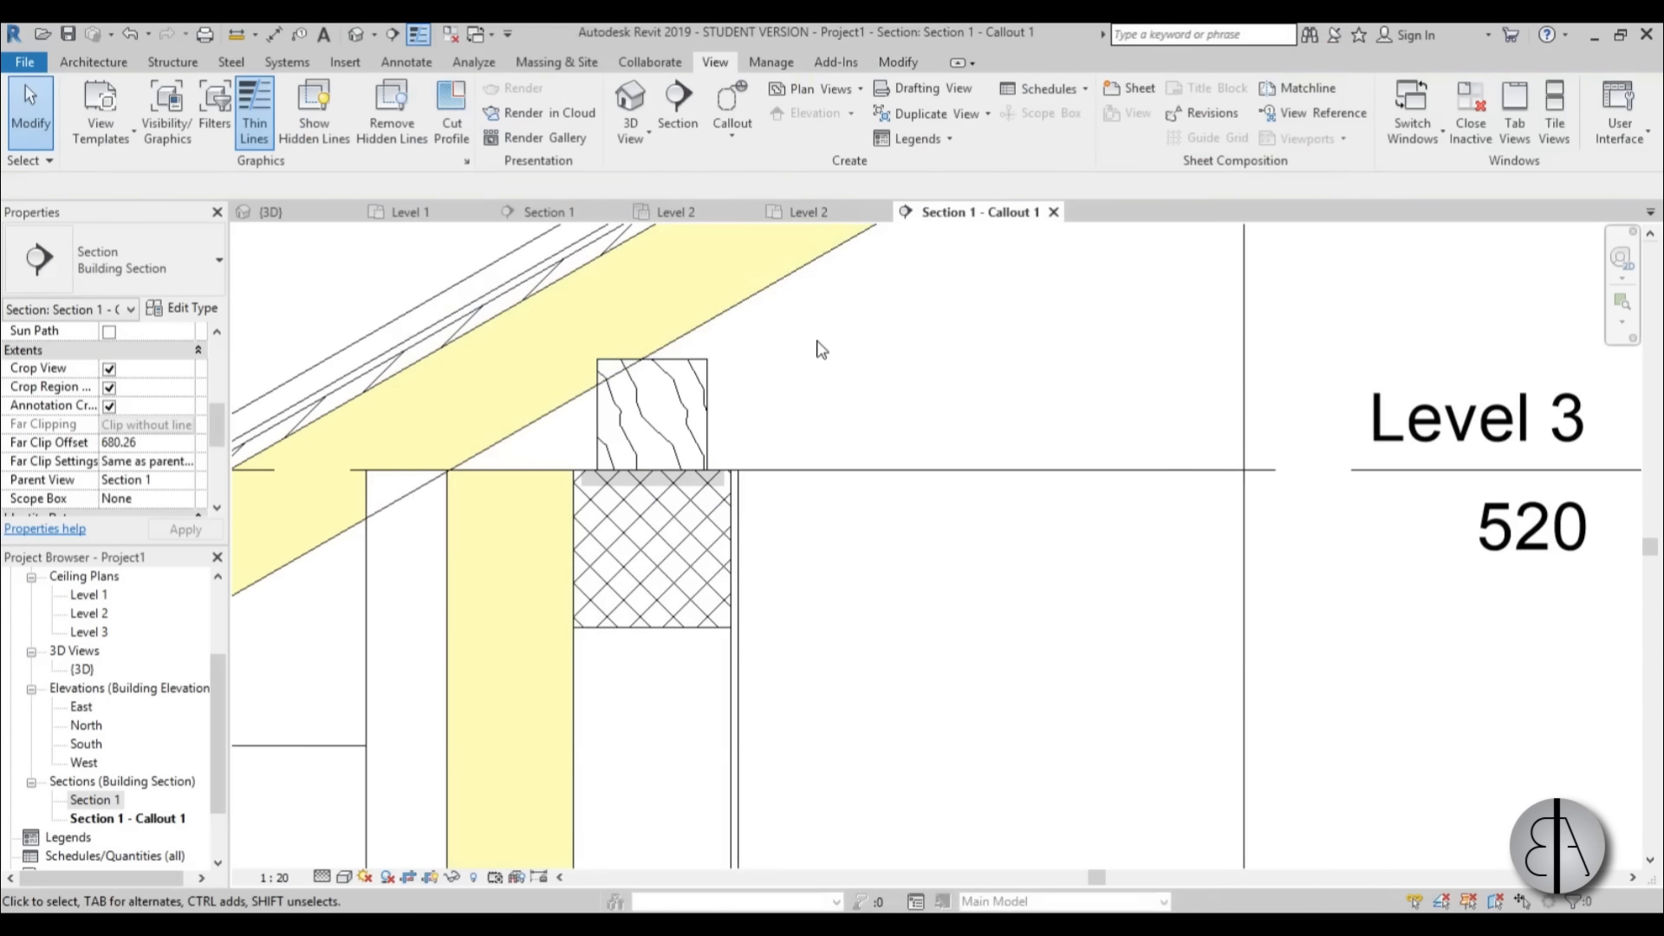
Set the cut background pattern of the timber beam's Softwood, Lumber material to solid fill.
{"action": "scroll", "coordinate": [798, 434], "scroll_direction": "down", "scroll_amount": 2}
{"action": "scroll", "coordinate": [761, 416], "scroll_direction": "up", "scroll_amount": 2}
{"action": "left_click", "coordinate": [681, 403]}
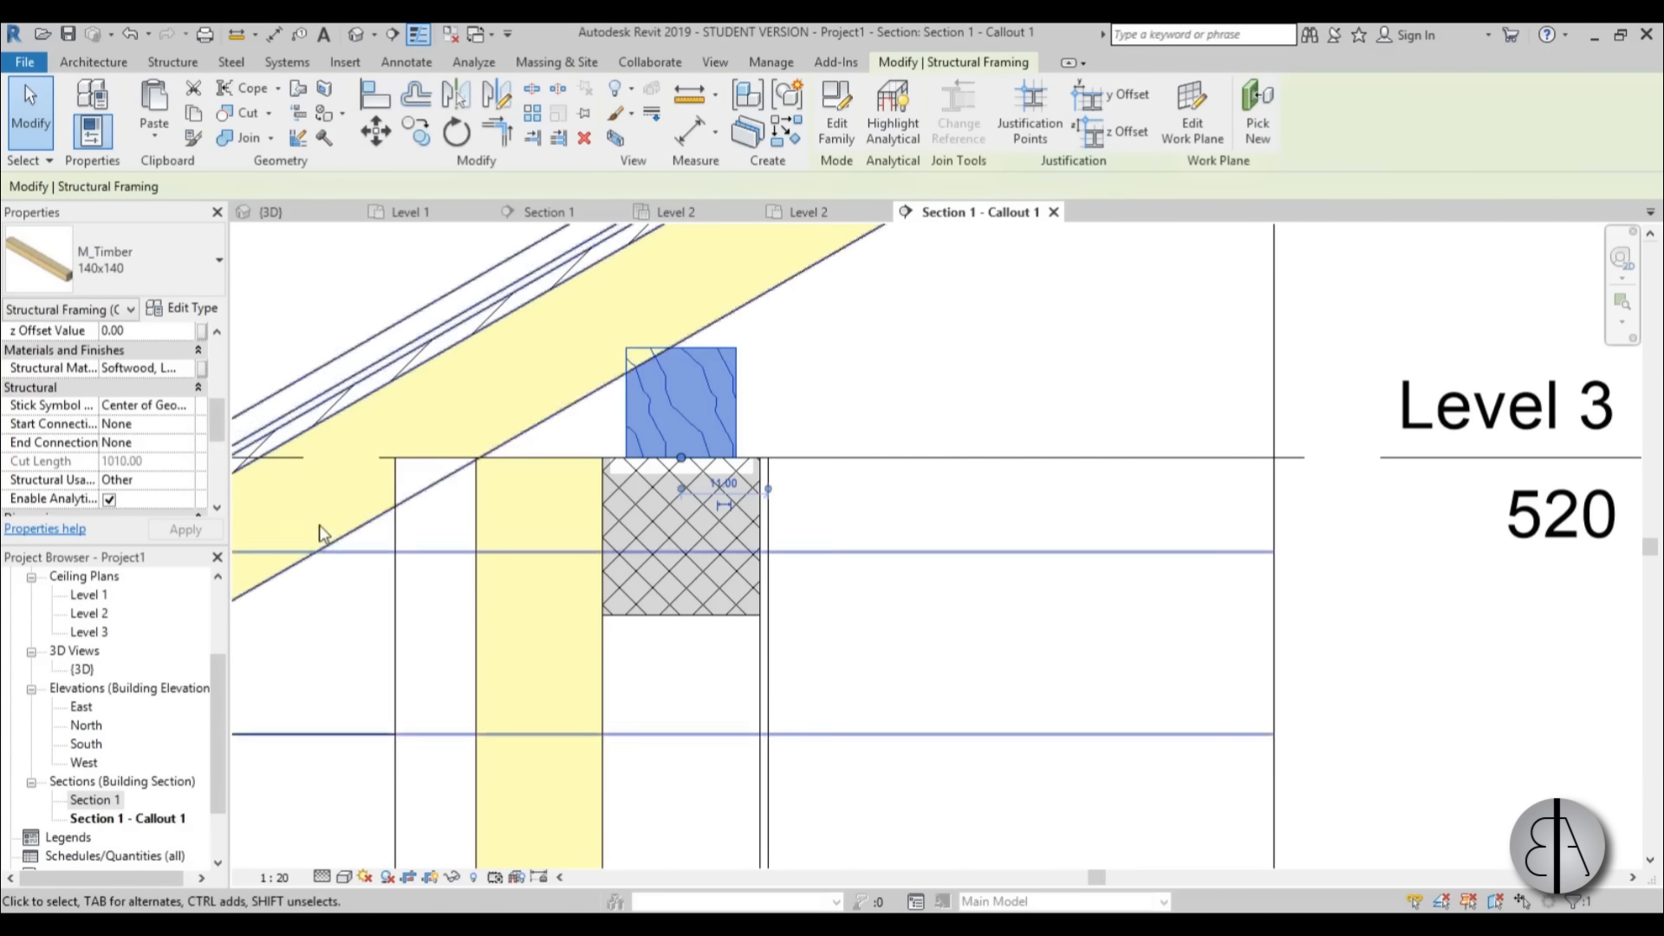
{"action": "left_click", "coordinate": [184, 370]}
{"action": "left_click", "coordinate": [189, 369]}
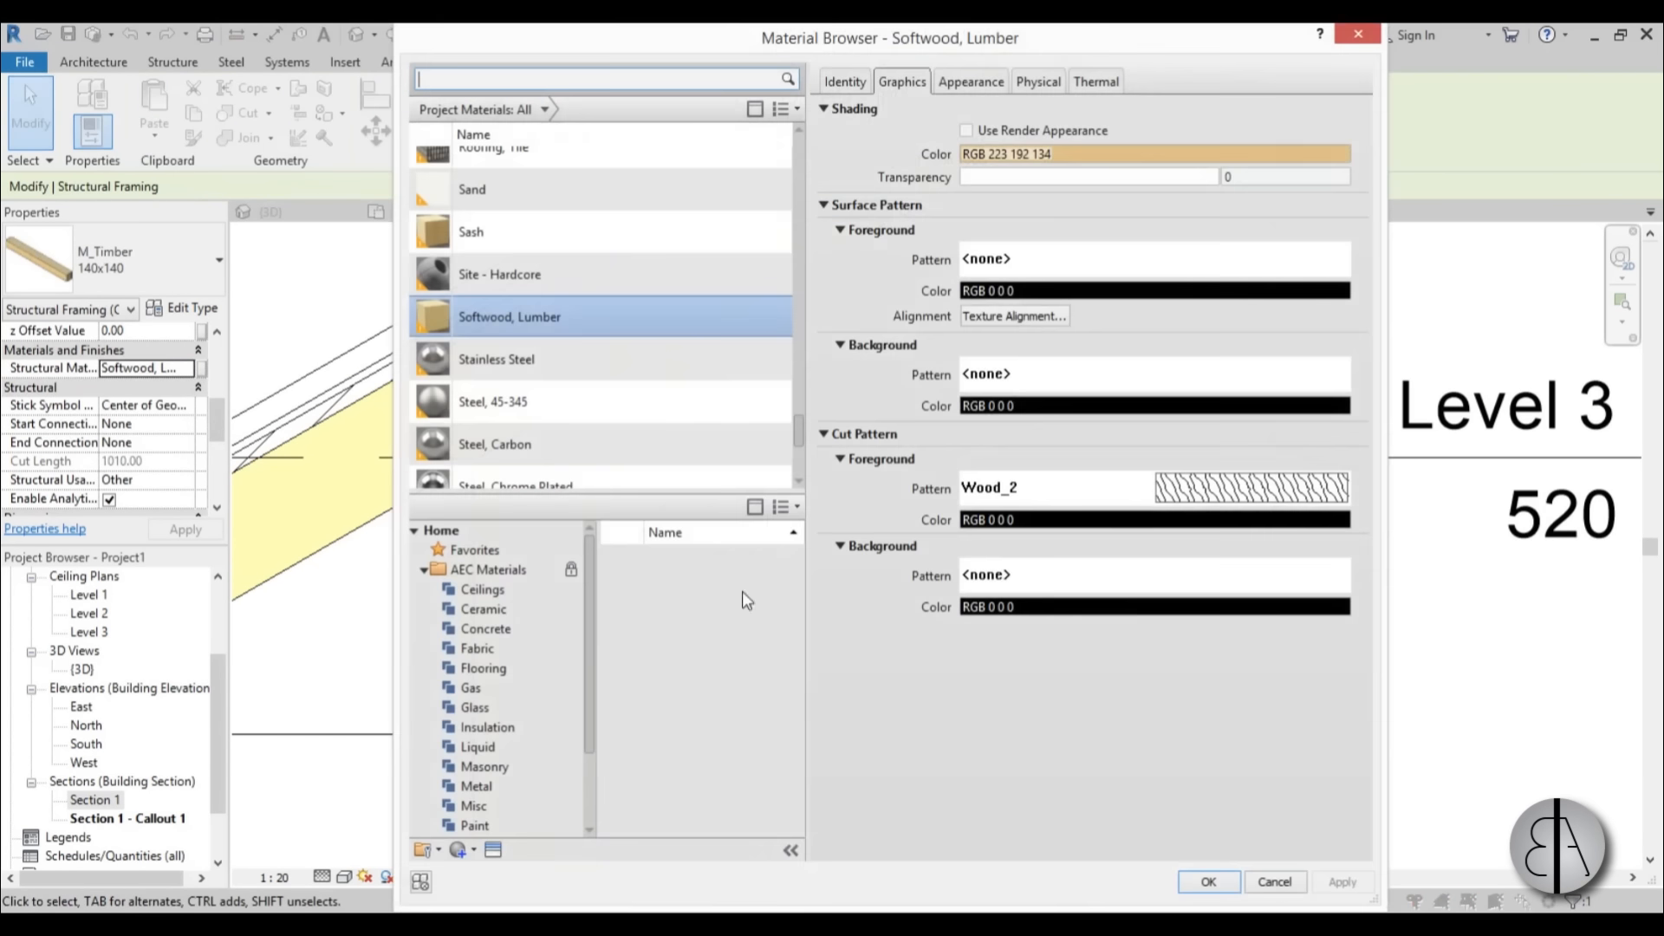
{"action": "left_click", "coordinate": [1129, 581]}
{"action": "left_click", "coordinate": [984, 428]}
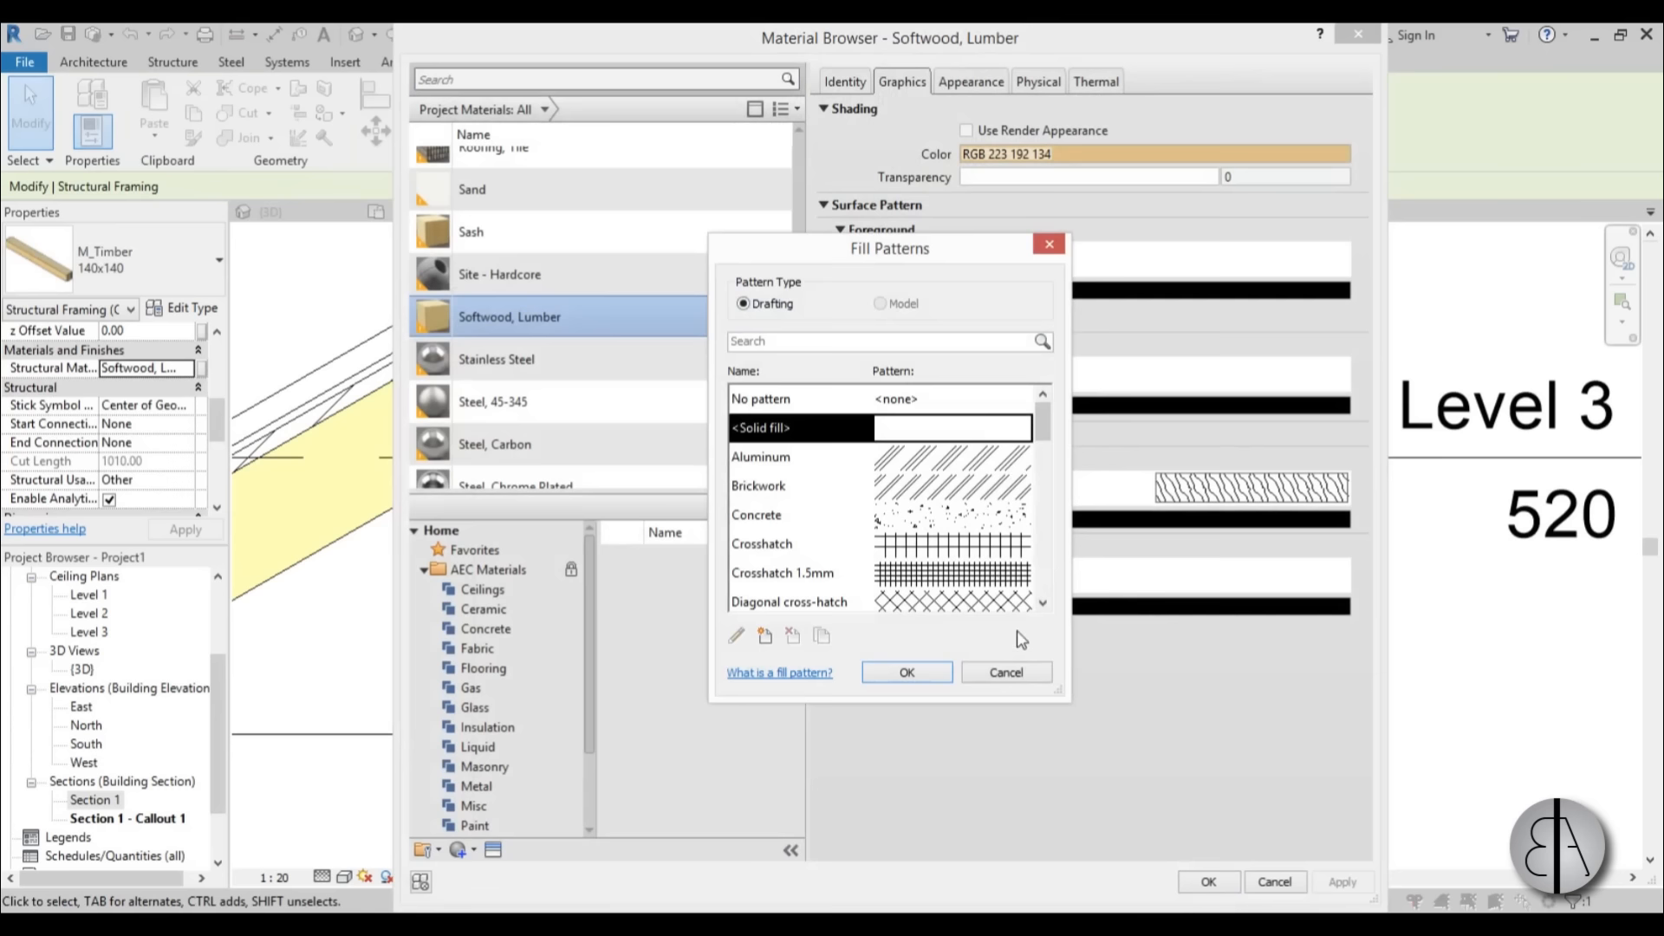
{"action": "left_click", "coordinate": [904, 673]}
Colour Softwood, Lumber's cut background light brown RGB 220 202 175 and confirm the material changes.
{"action": "left_click", "coordinate": [1248, 606]}
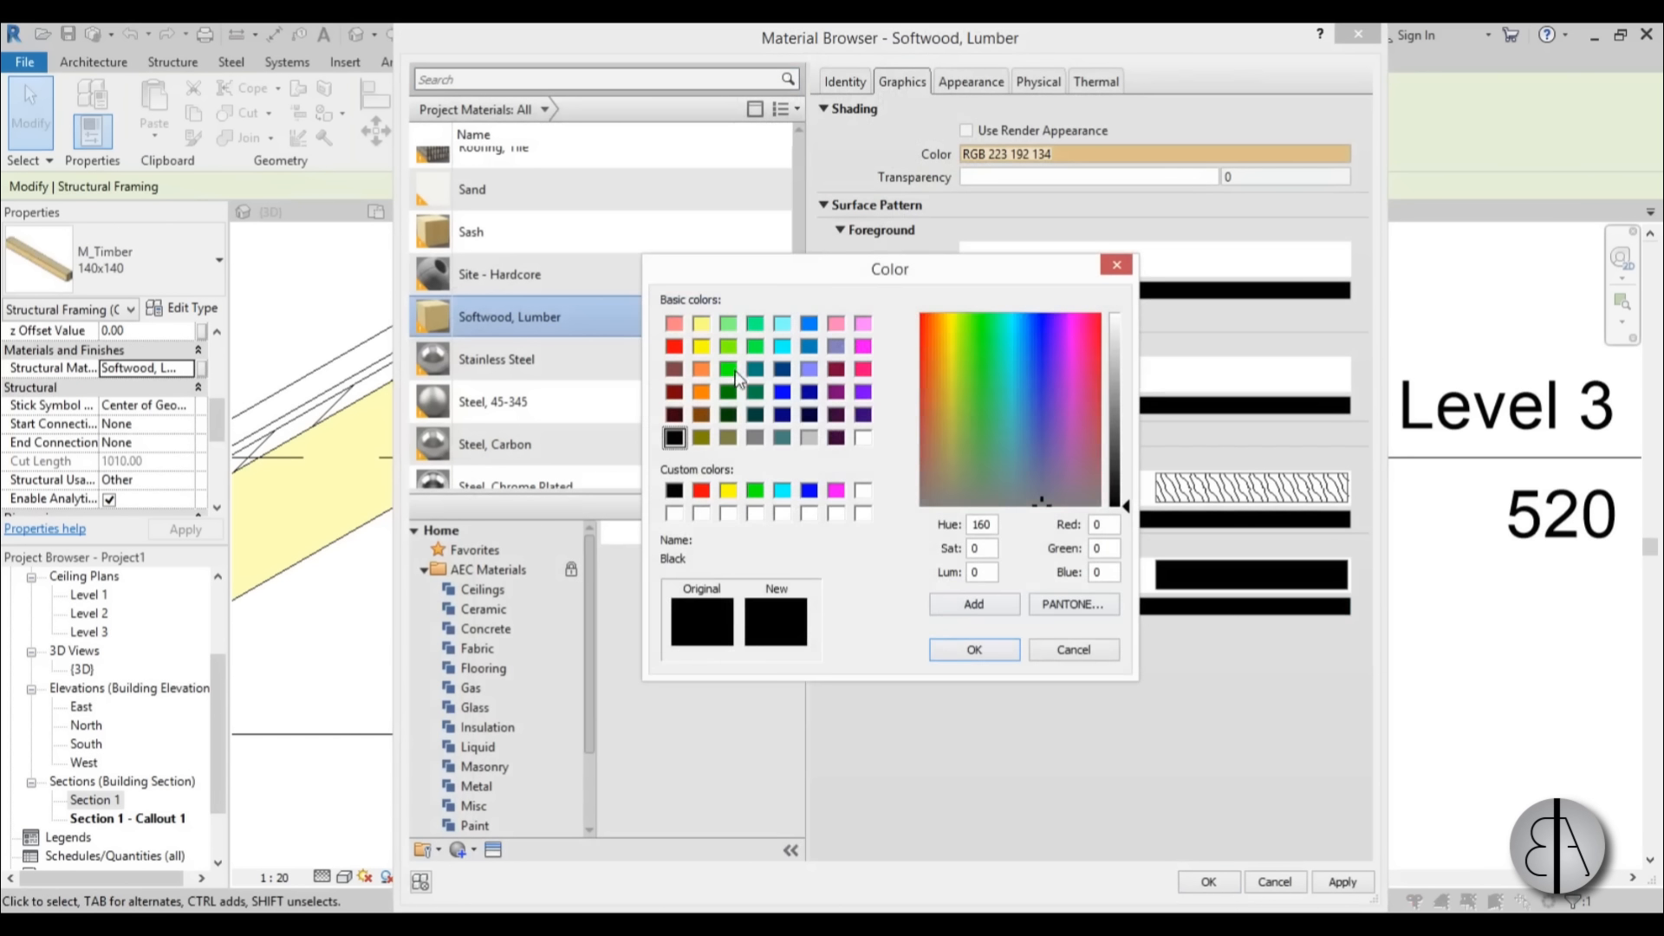
{"action": "left_click", "coordinate": [944, 432]}
{"action": "left_click", "coordinate": [939, 432]}
{"action": "left_click", "coordinate": [1119, 399]}
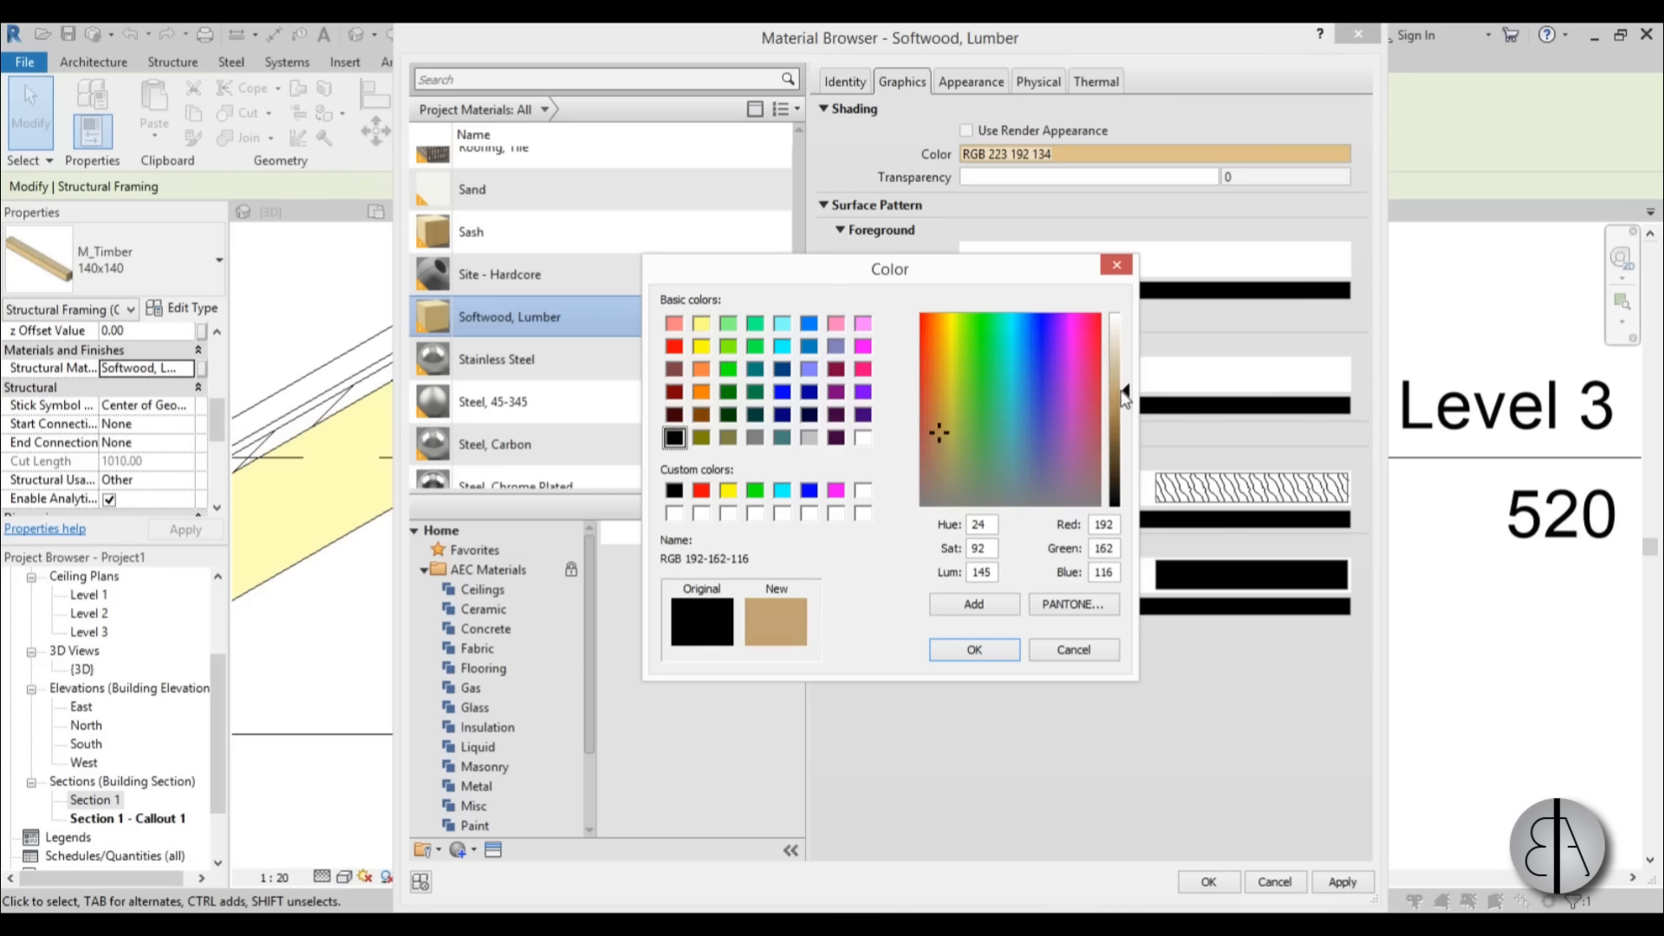
{"action": "left_click_drag", "start_coordinate": [1125, 399], "coordinate": [1125, 364]}
{"action": "left_click", "coordinate": [983, 659]}
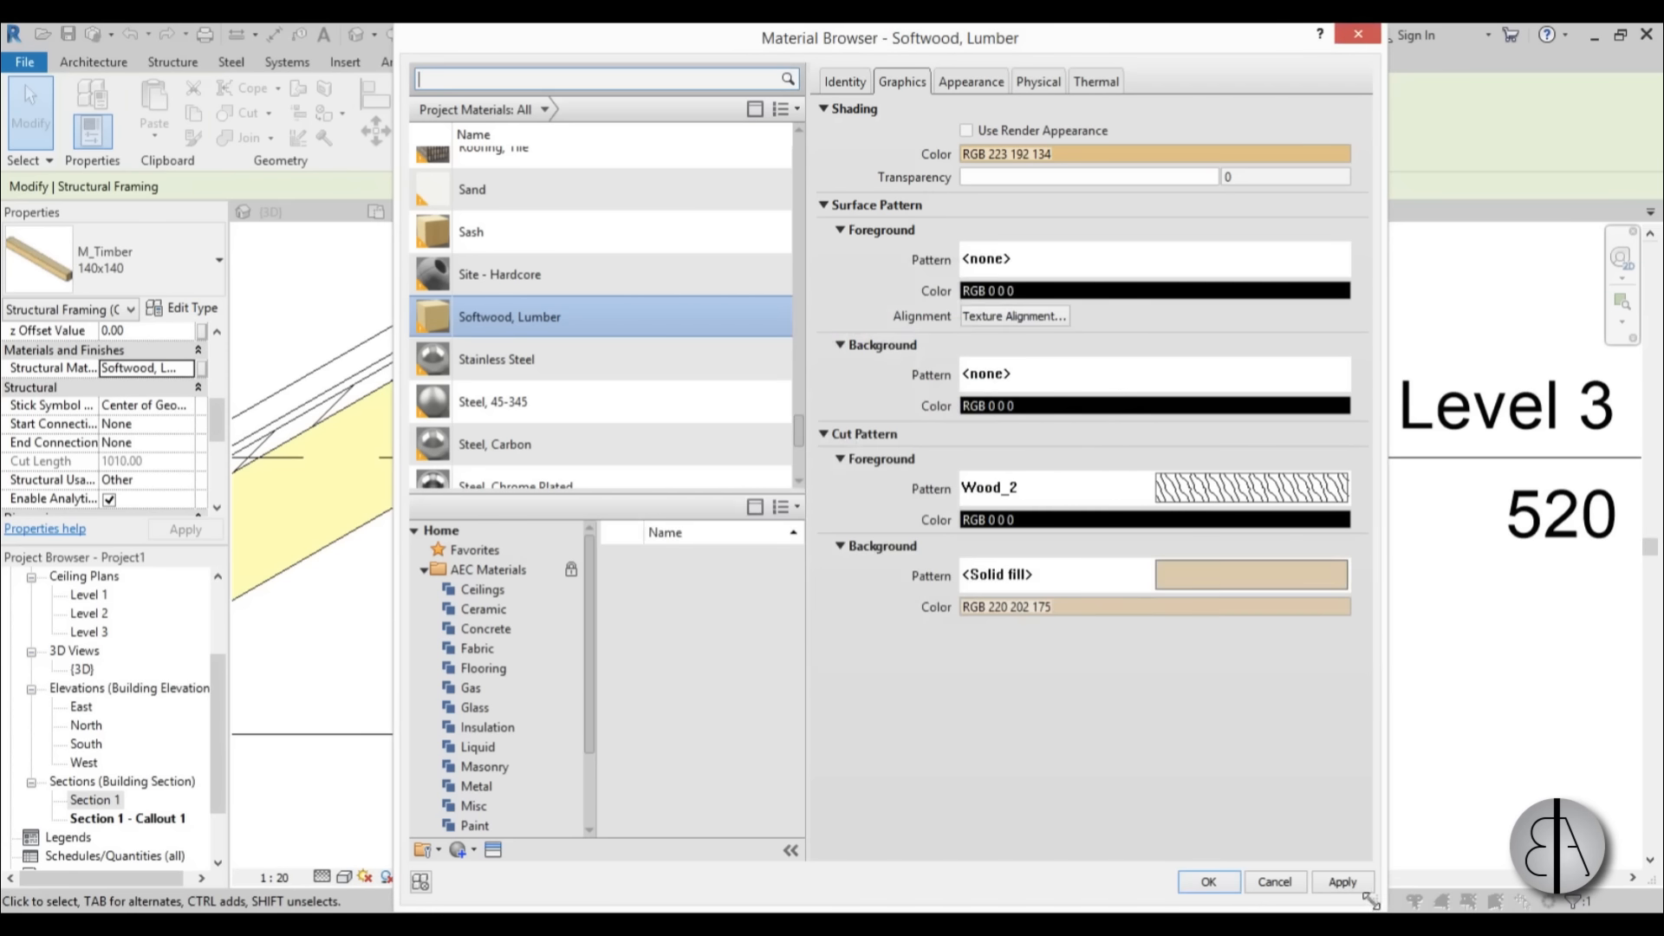
{"action": "left_click", "coordinate": [1208, 881]}
Examine the beams under the roof and the wall-to-floor junction at Level 2 in the callout.
{"action": "scroll", "coordinate": [723, 299], "scroll_direction": "down", "scroll_amount": 3}
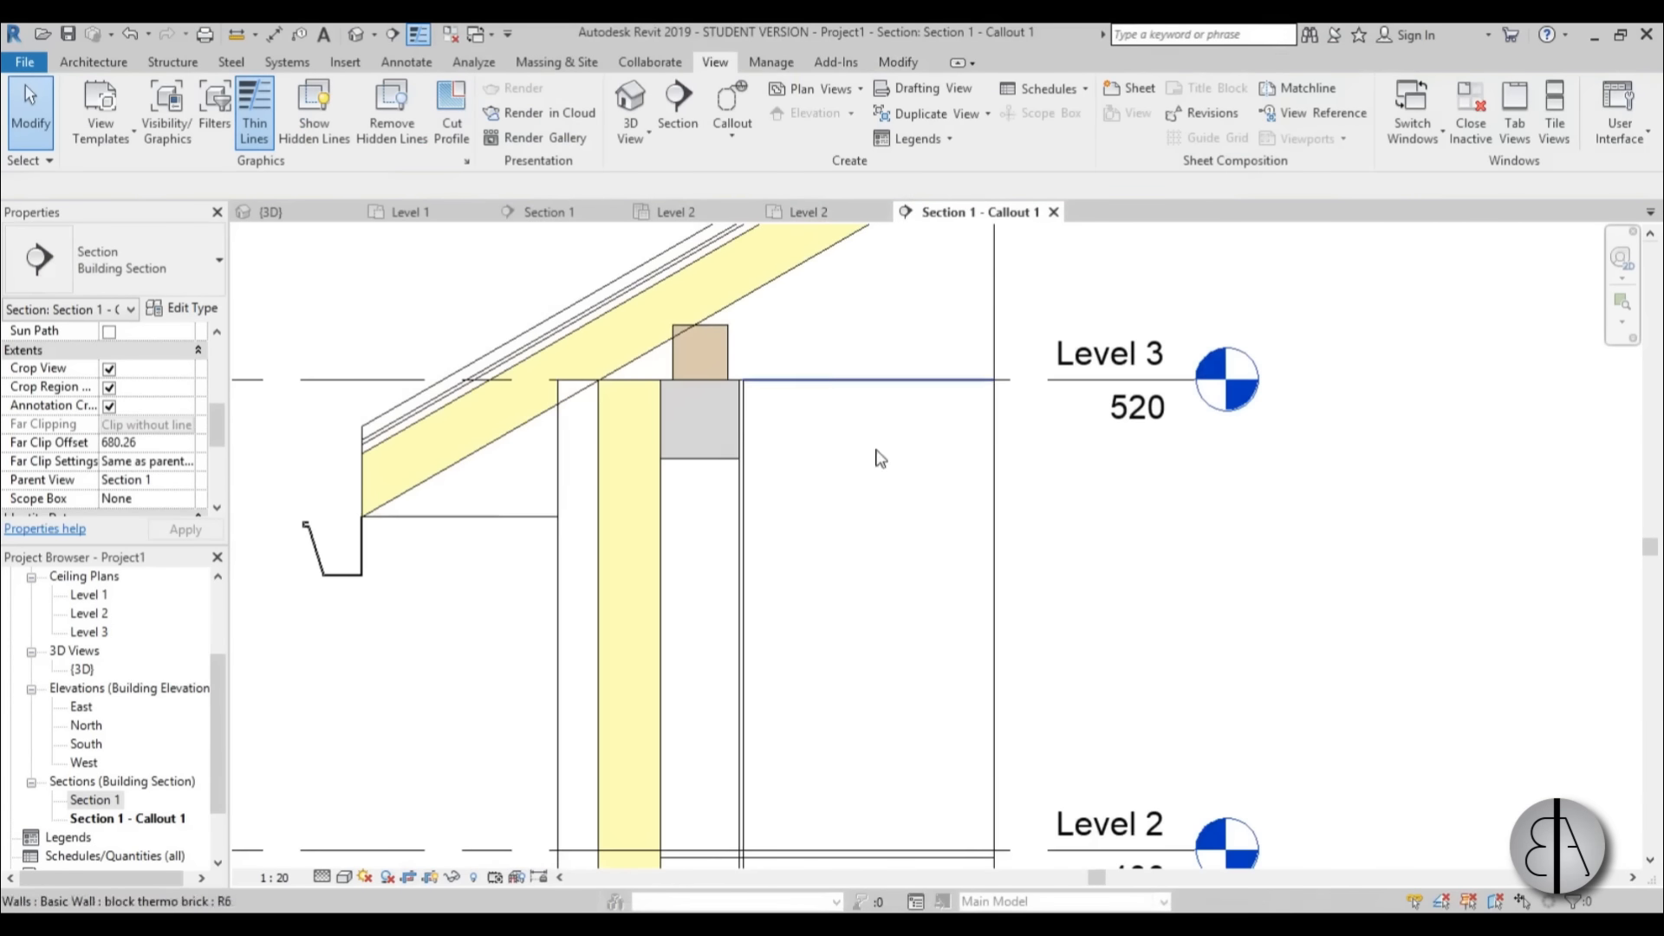
{"action": "scroll", "coordinate": [758, 517], "scroll_direction": "down", "scroll_amount": 3}
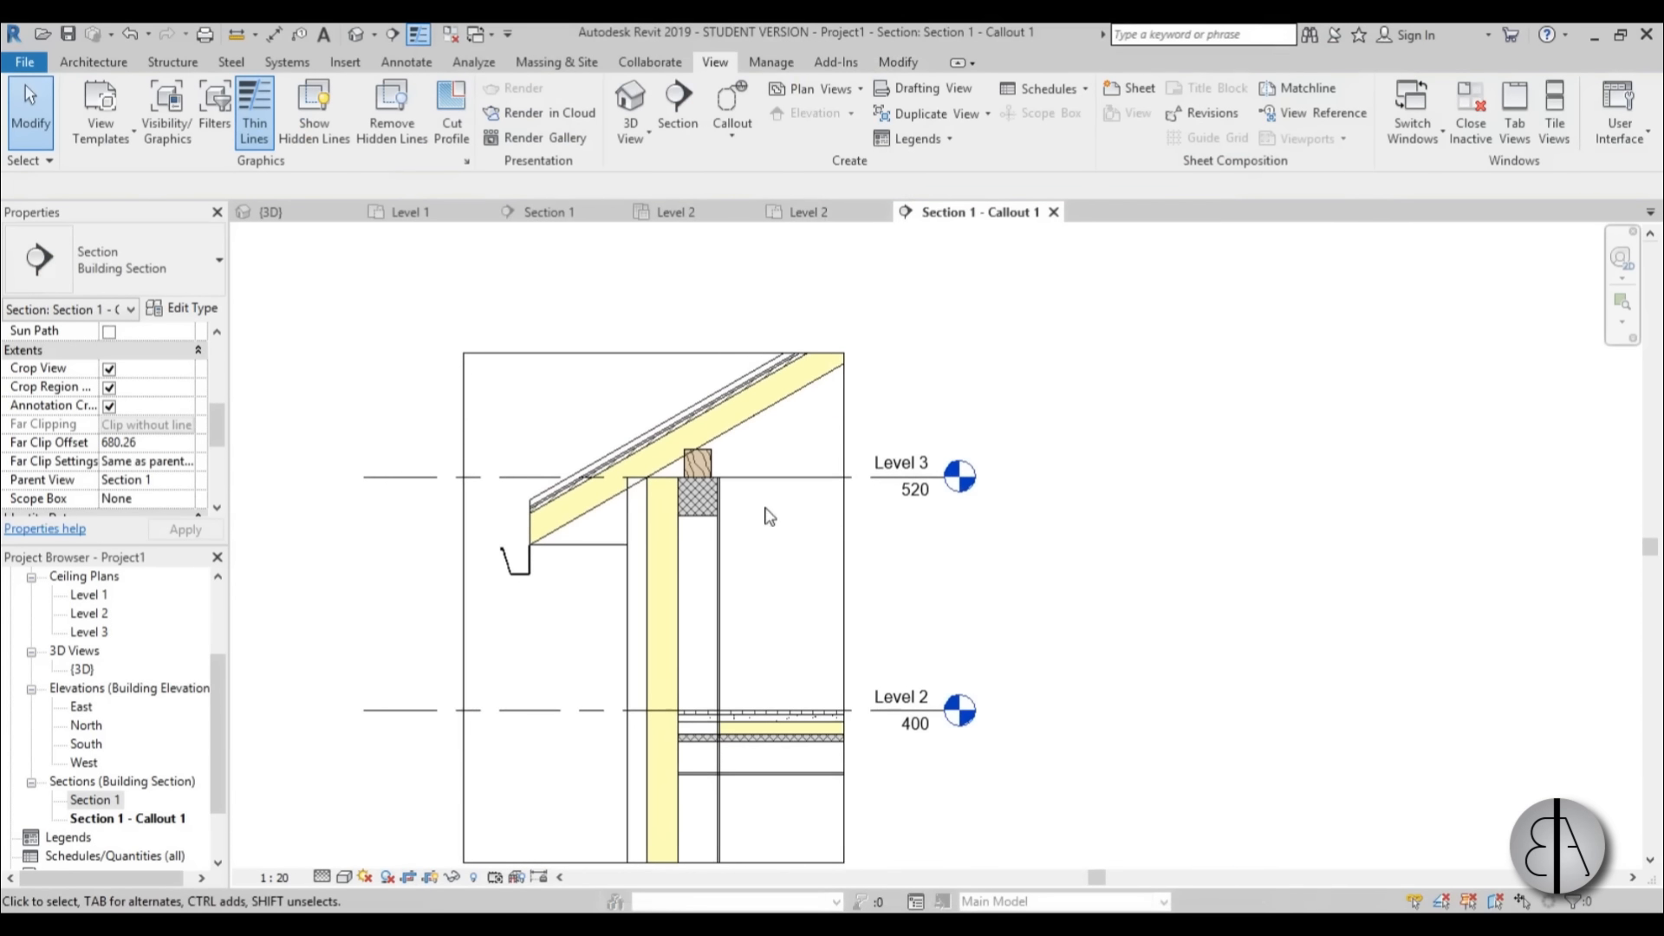
{"action": "middle_click_drag", "start_coordinate": [766, 511], "coordinate": [765, 499]}
{"action": "scroll", "coordinate": [711, 557], "scroll_direction": "up", "scroll_amount": 1}
{"action": "middle_click_drag", "start_coordinate": [723, 565], "coordinate": [718, 374]}
{"action": "scroll", "coordinate": [733, 635], "scroll_direction": "up", "scroll_amount": 1}
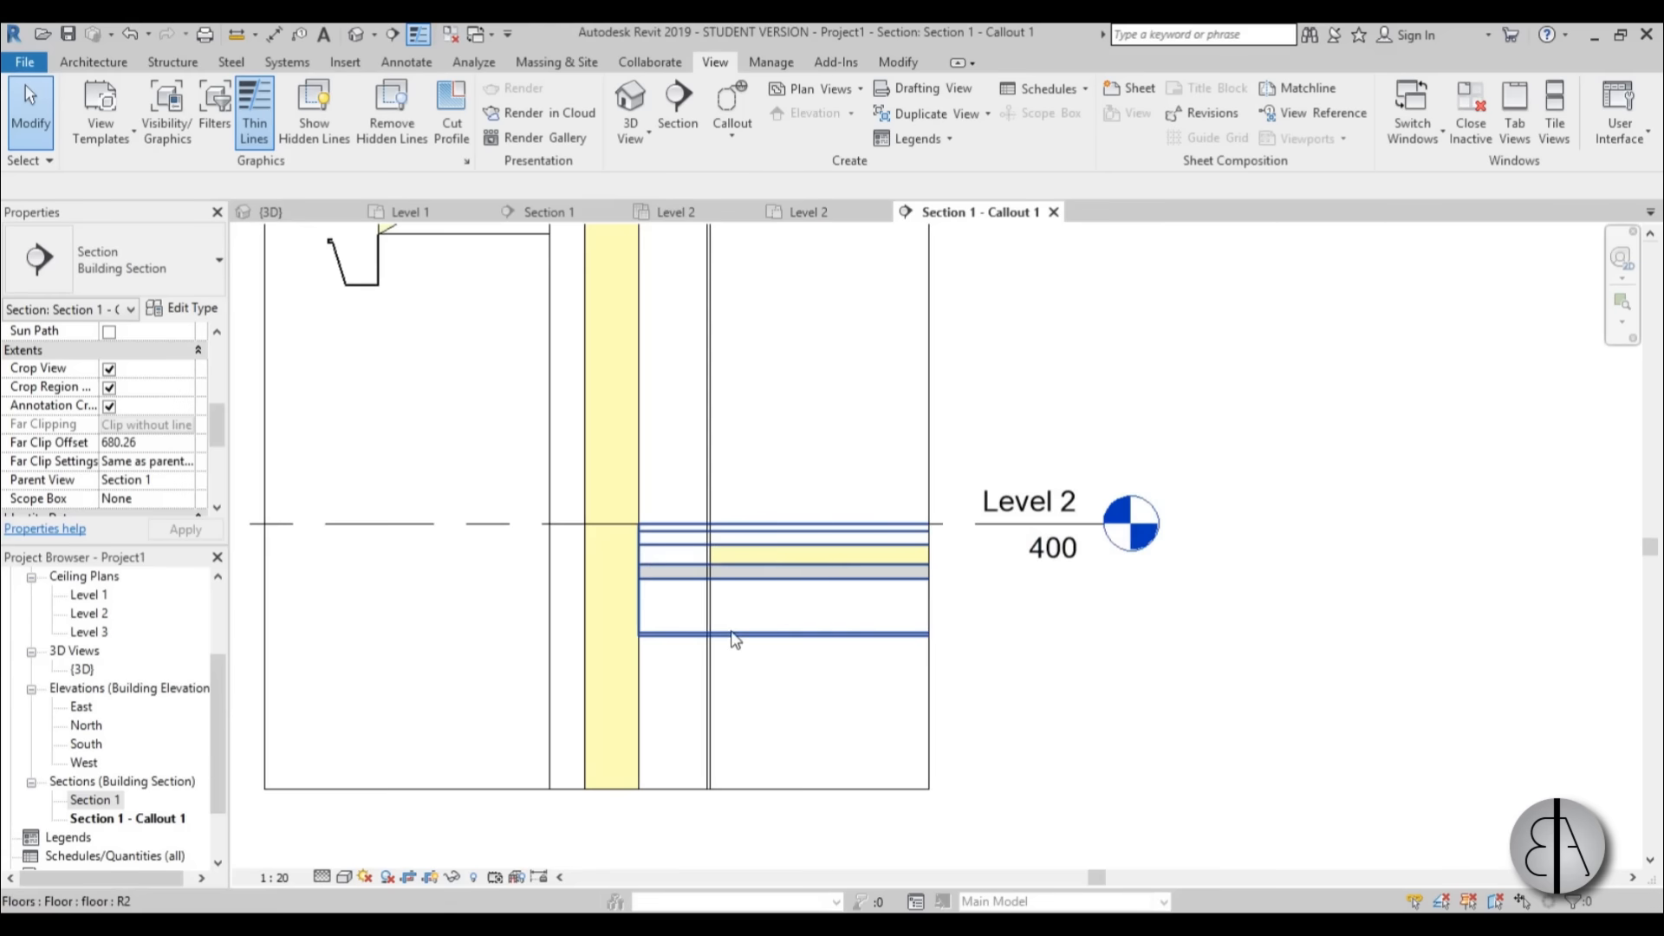
Join the geometry of the block thermo brick wall and the Level 2 floor in the callout.
{"action": "scroll", "coordinate": [734, 637], "scroll_direction": "down", "scroll_amount": 2}
{"action": "scroll", "coordinate": [762, 641], "scroll_direction": "up", "scroll_amount": 2}
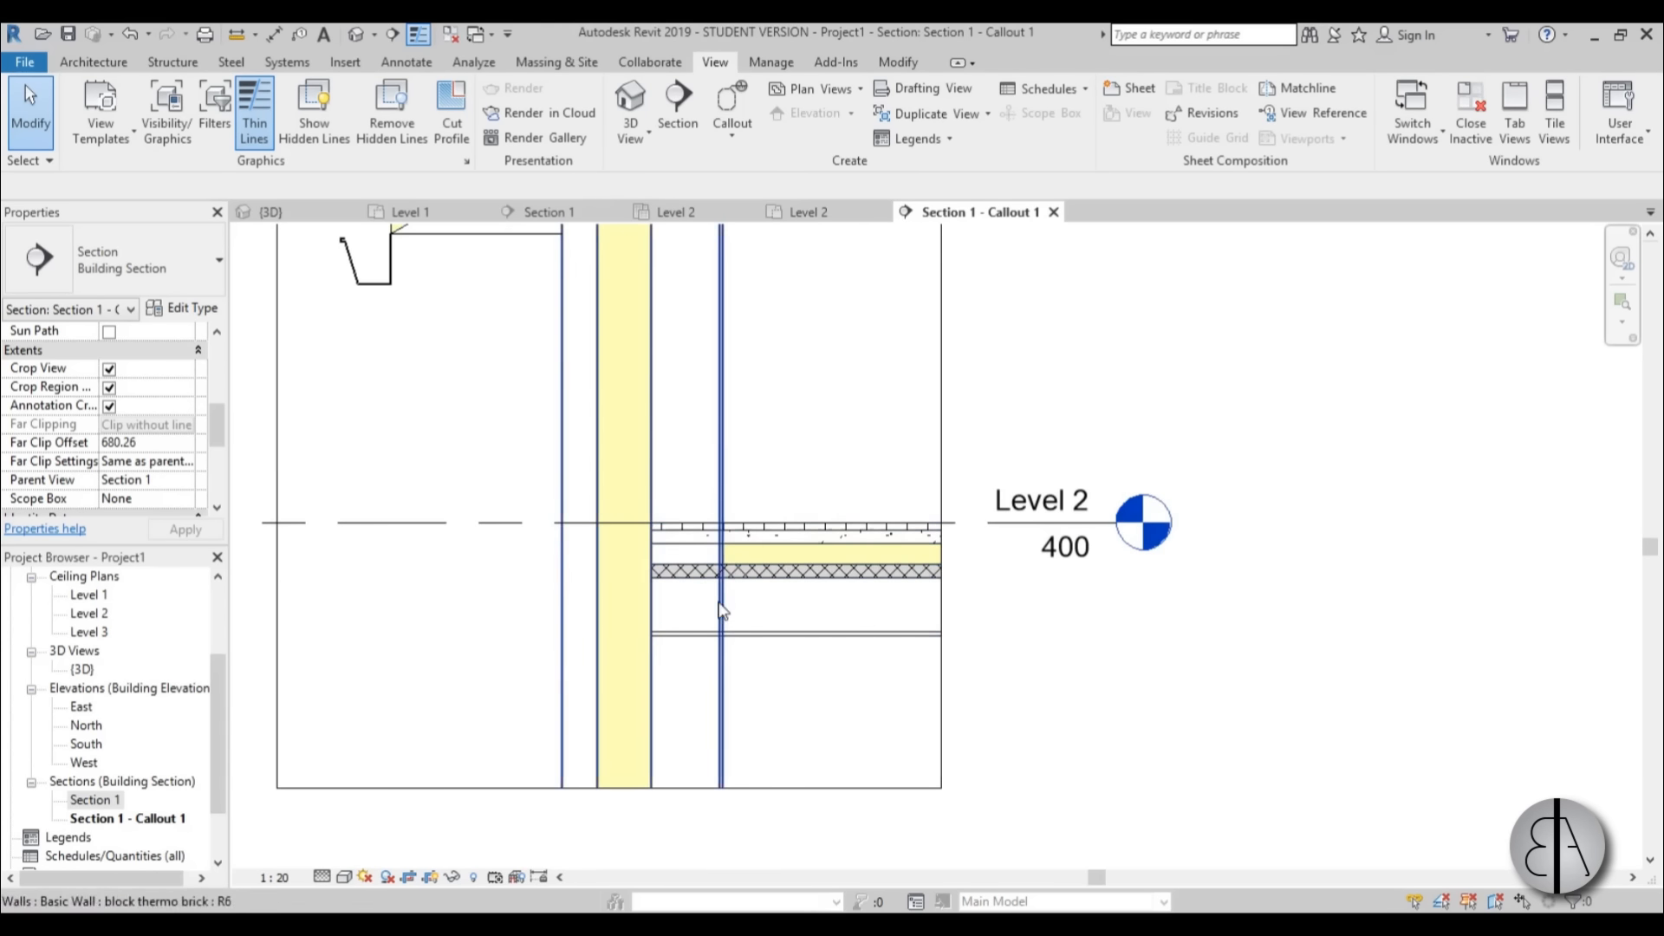
{"action": "scroll", "coordinate": [716, 602], "scroll_direction": "up", "scroll_amount": 1}
{"action": "scroll", "coordinate": [676, 614], "scroll_direction": "down", "scroll_amount": 1}
{"action": "middle_click_drag", "start_coordinate": [674, 615], "coordinate": [623, 589]}
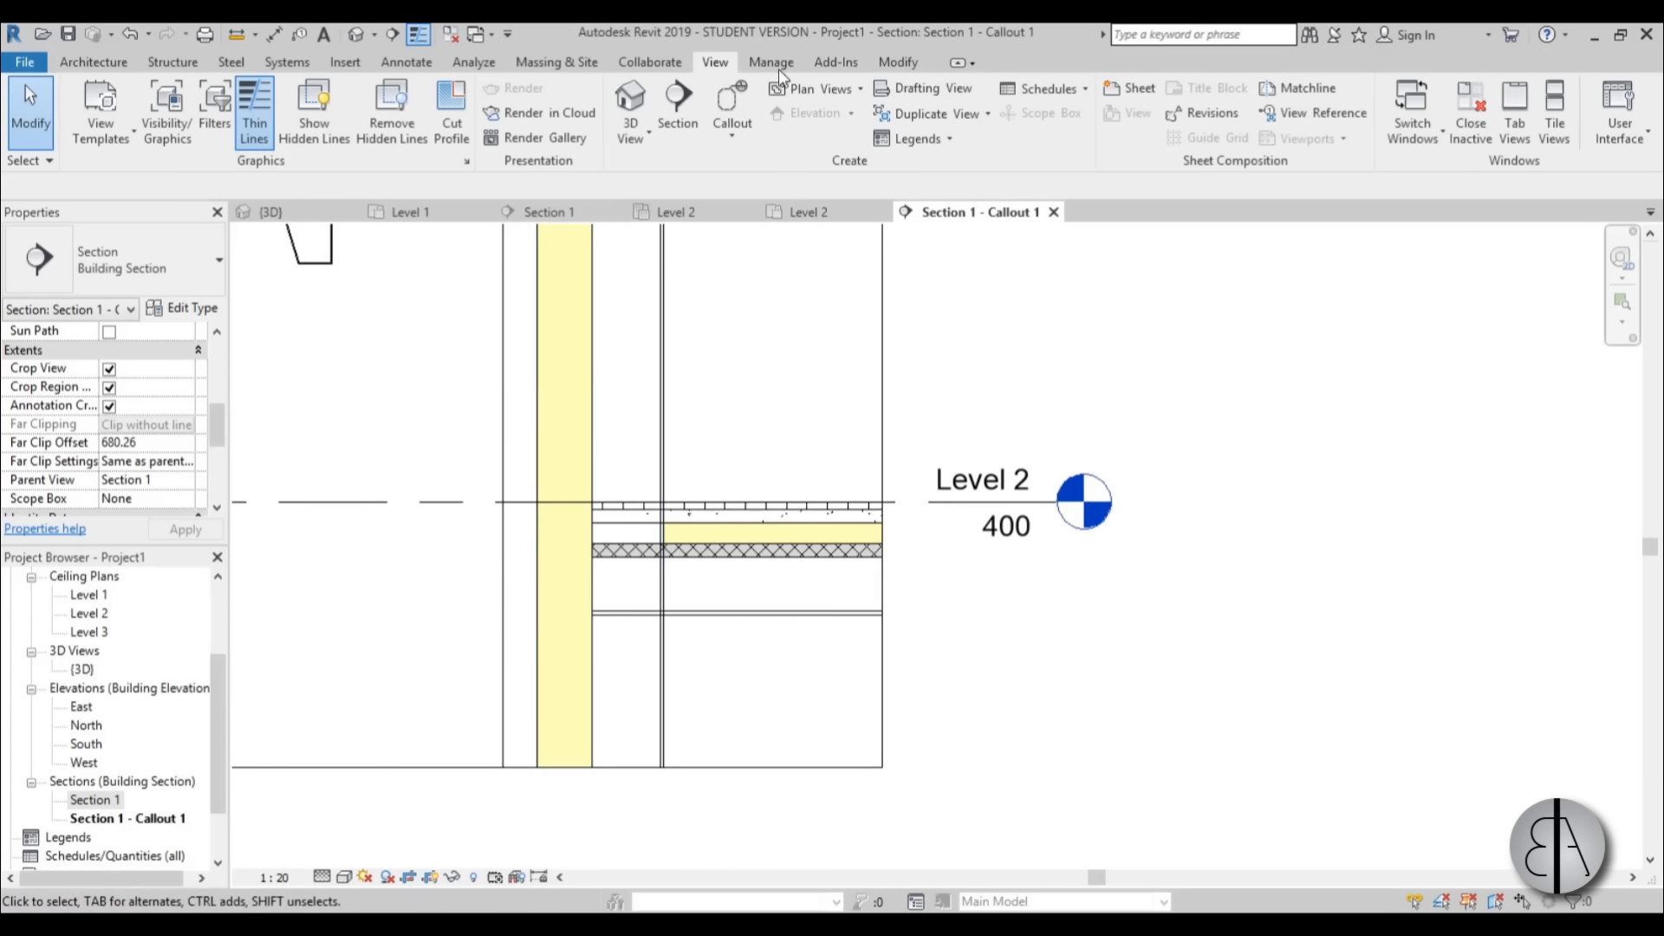
{"action": "left_click", "coordinate": [897, 62]}
{"action": "left_click", "coordinate": [241, 137]}
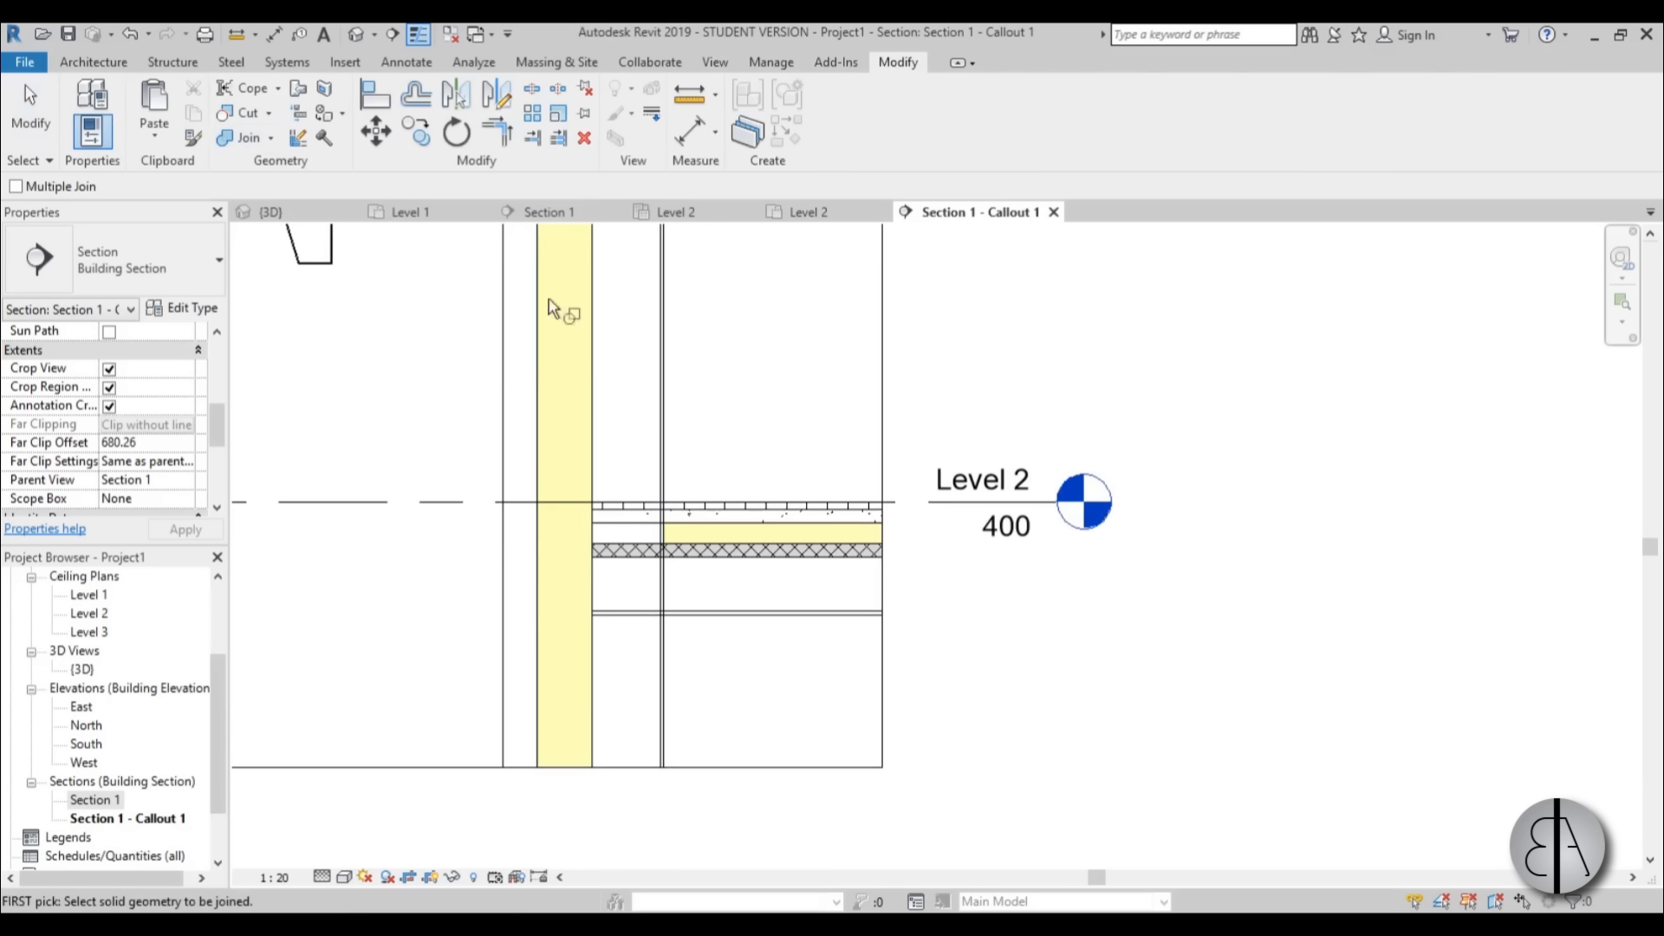
{"action": "left_click", "coordinate": [667, 429]}
{"action": "left_click", "coordinate": [706, 513]}
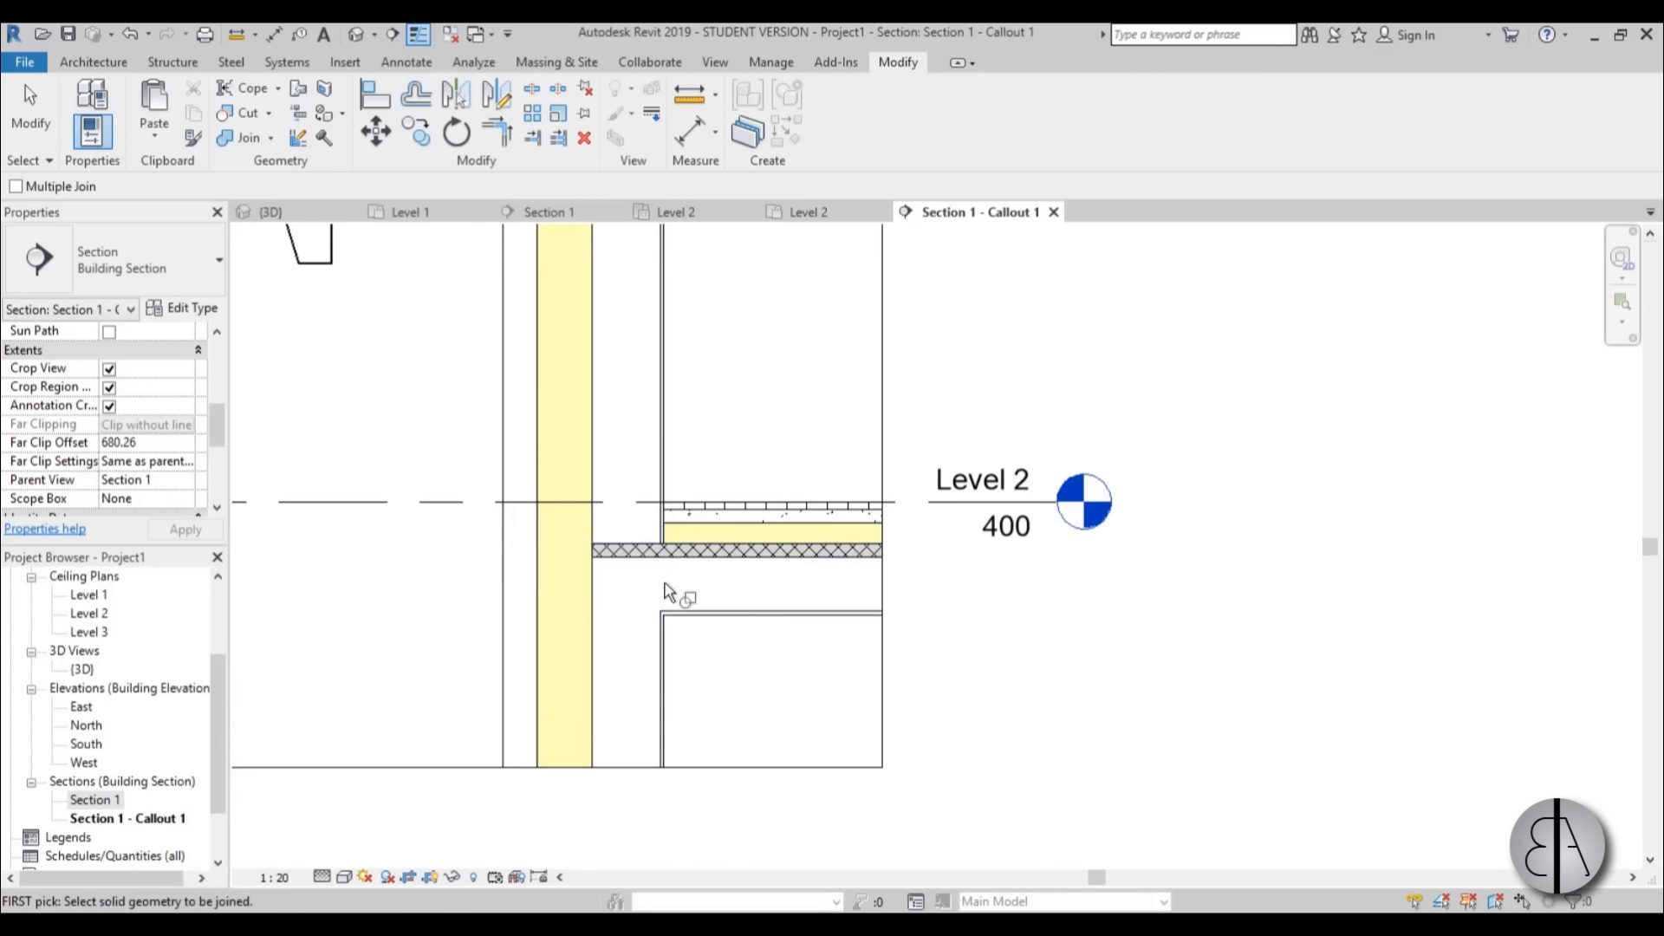
{"action": "scroll", "coordinate": [651, 563], "scroll_direction": "up", "scroll_amount": 2}
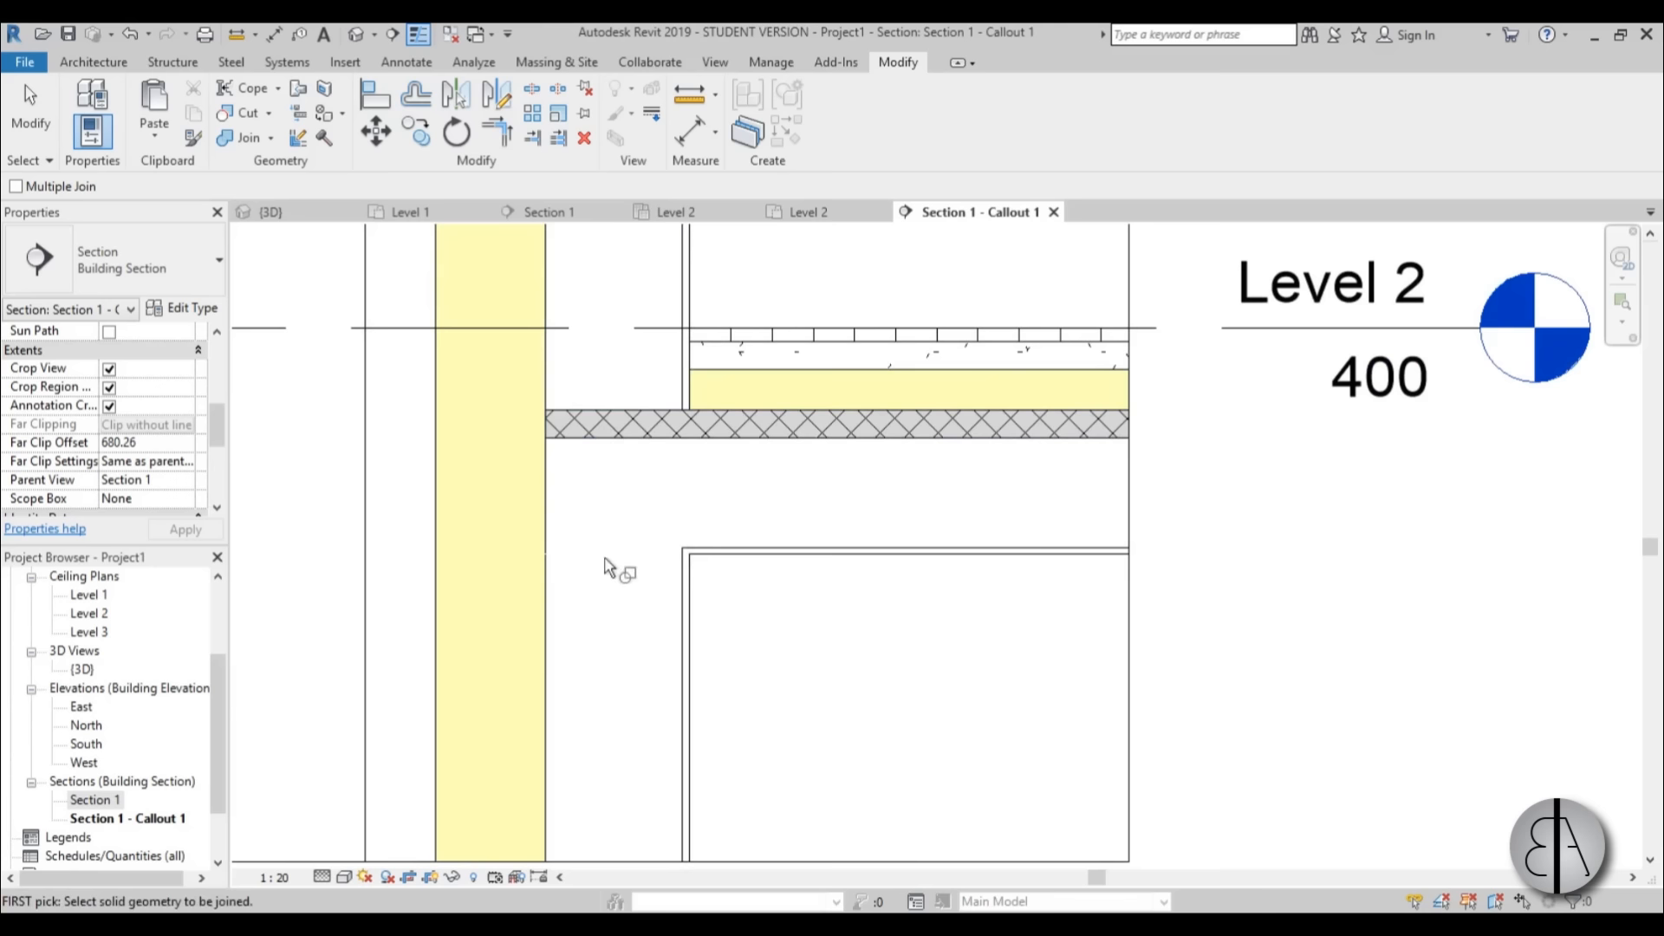
{"action": "key", "text": "Escape"}
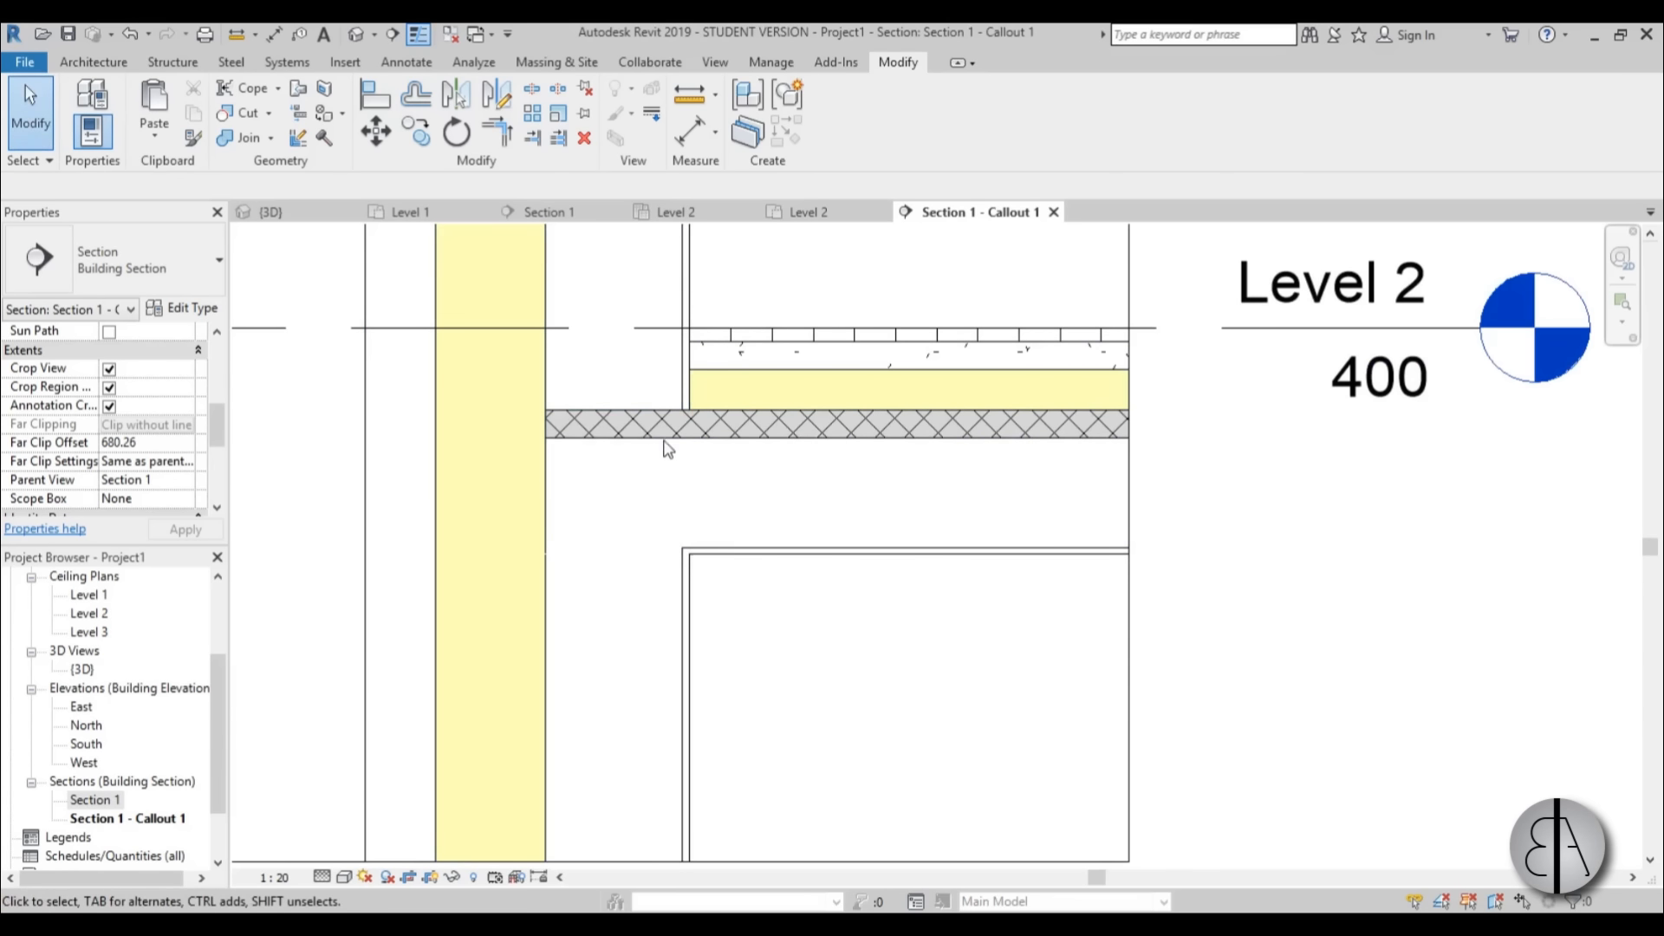
Examine the joined wall-to-floor junction, checking how far the floor's hatched layer runs into the wall.
{"action": "scroll", "coordinate": [619, 442], "scroll_direction": "down", "scroll_amount": 1}
{"action": "scroll", "coordinate": [616, 460], "scroll_direction": "up", "scroll_amount": 2}
{"action": "scroll", "coordinate": [617, 462], "scroll_direction": "down", "scroll_amount": 1}
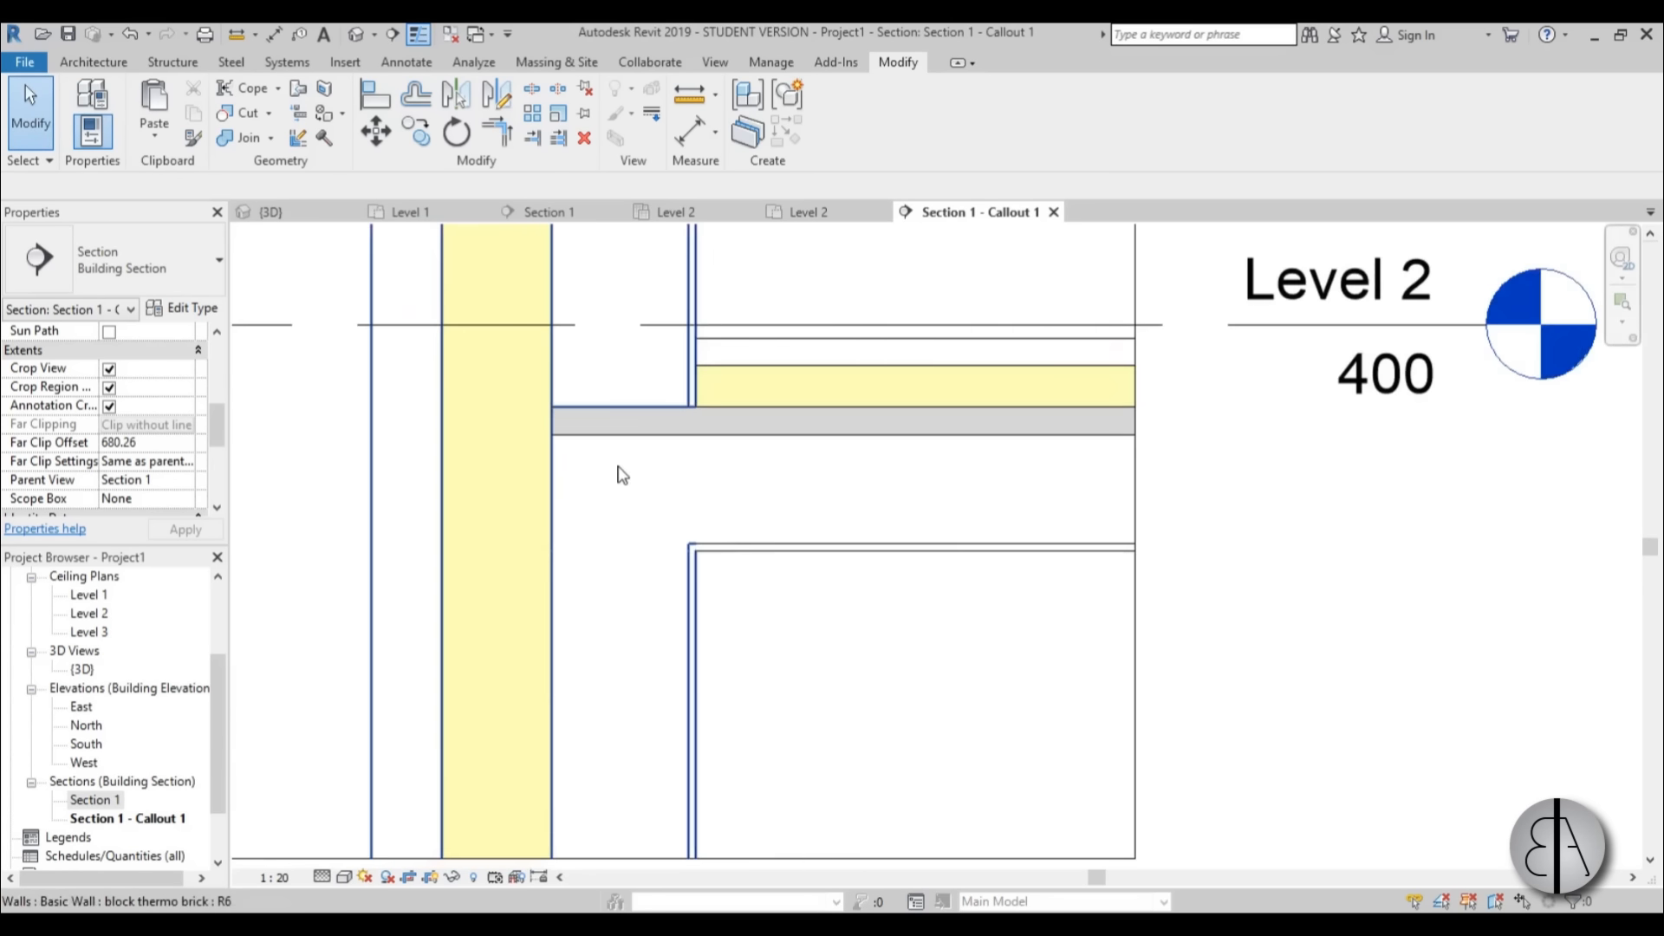
{"action": "middle_click_drag", "start_coordinate": [617, 465], "coordinate": [713, 467]}
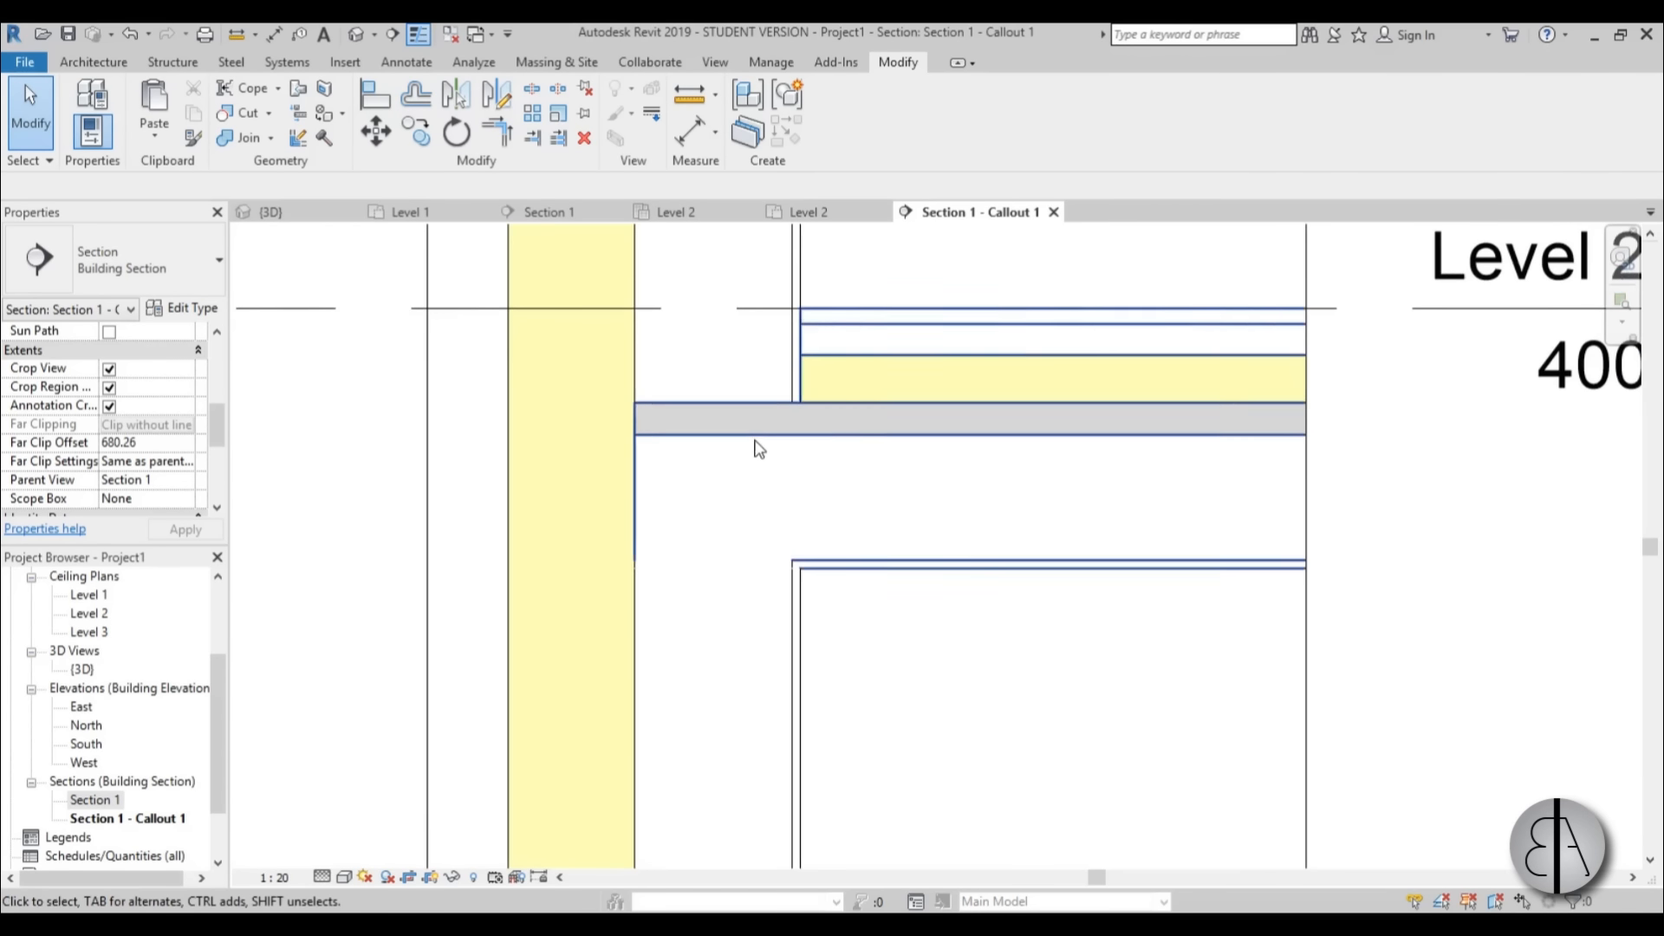
{"action": "scroll", "coordinate": [749, 448], "scroll_direction": "up", "scroll_amount": 1}
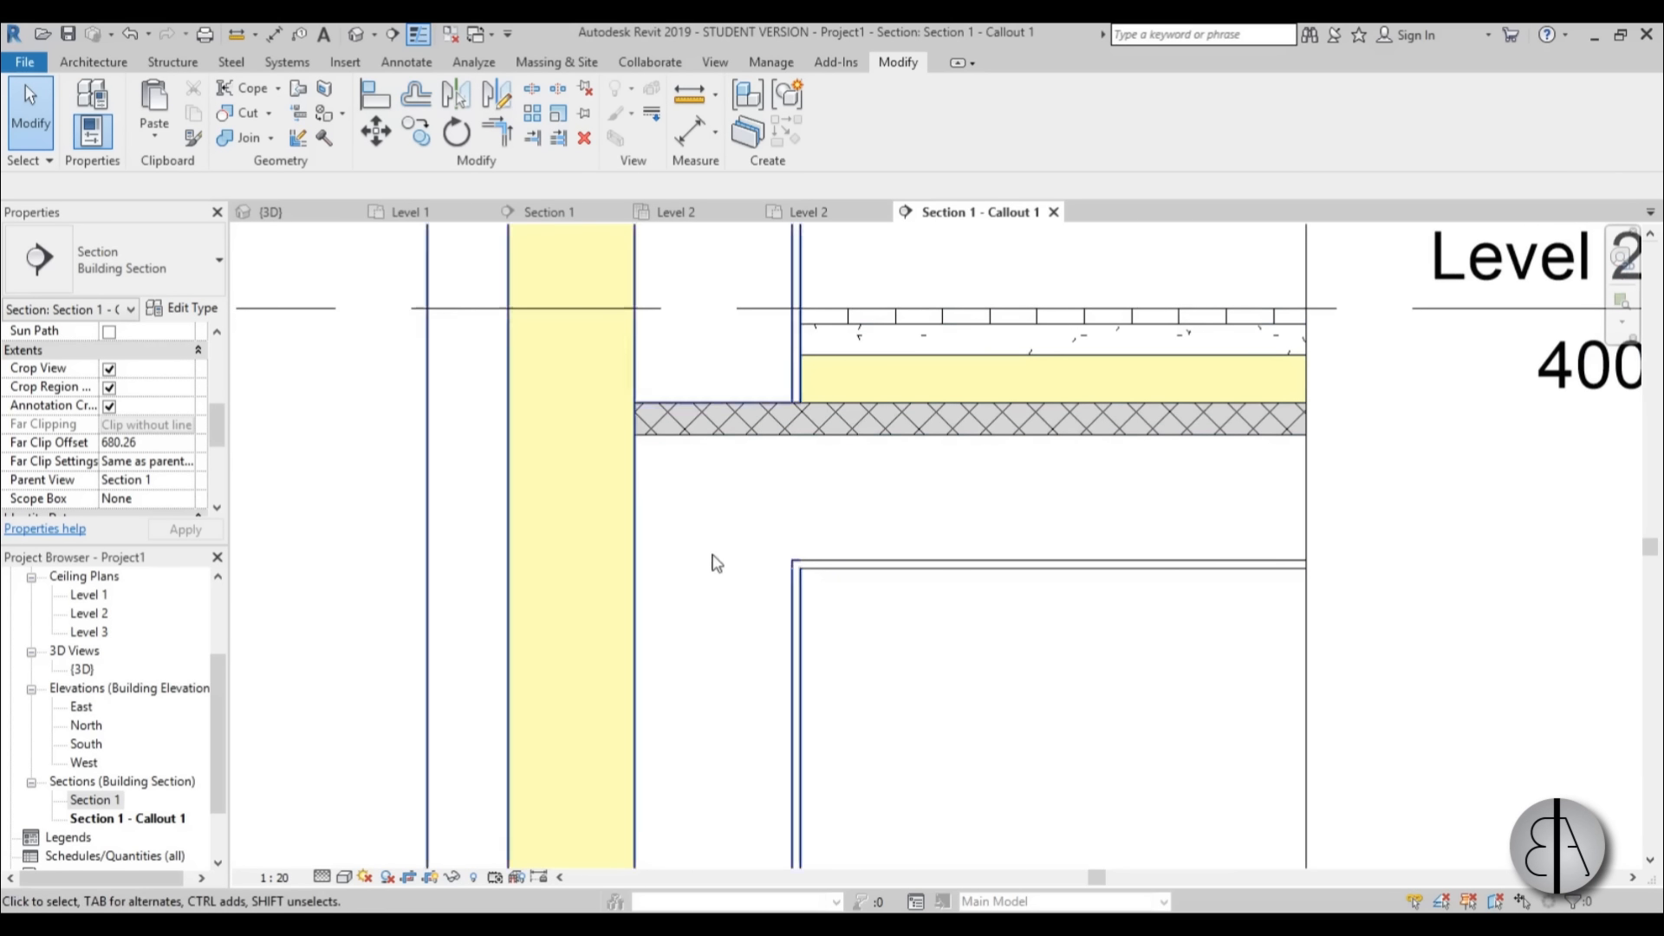
{"action": "left_click", "coordinate": [757, 442]}
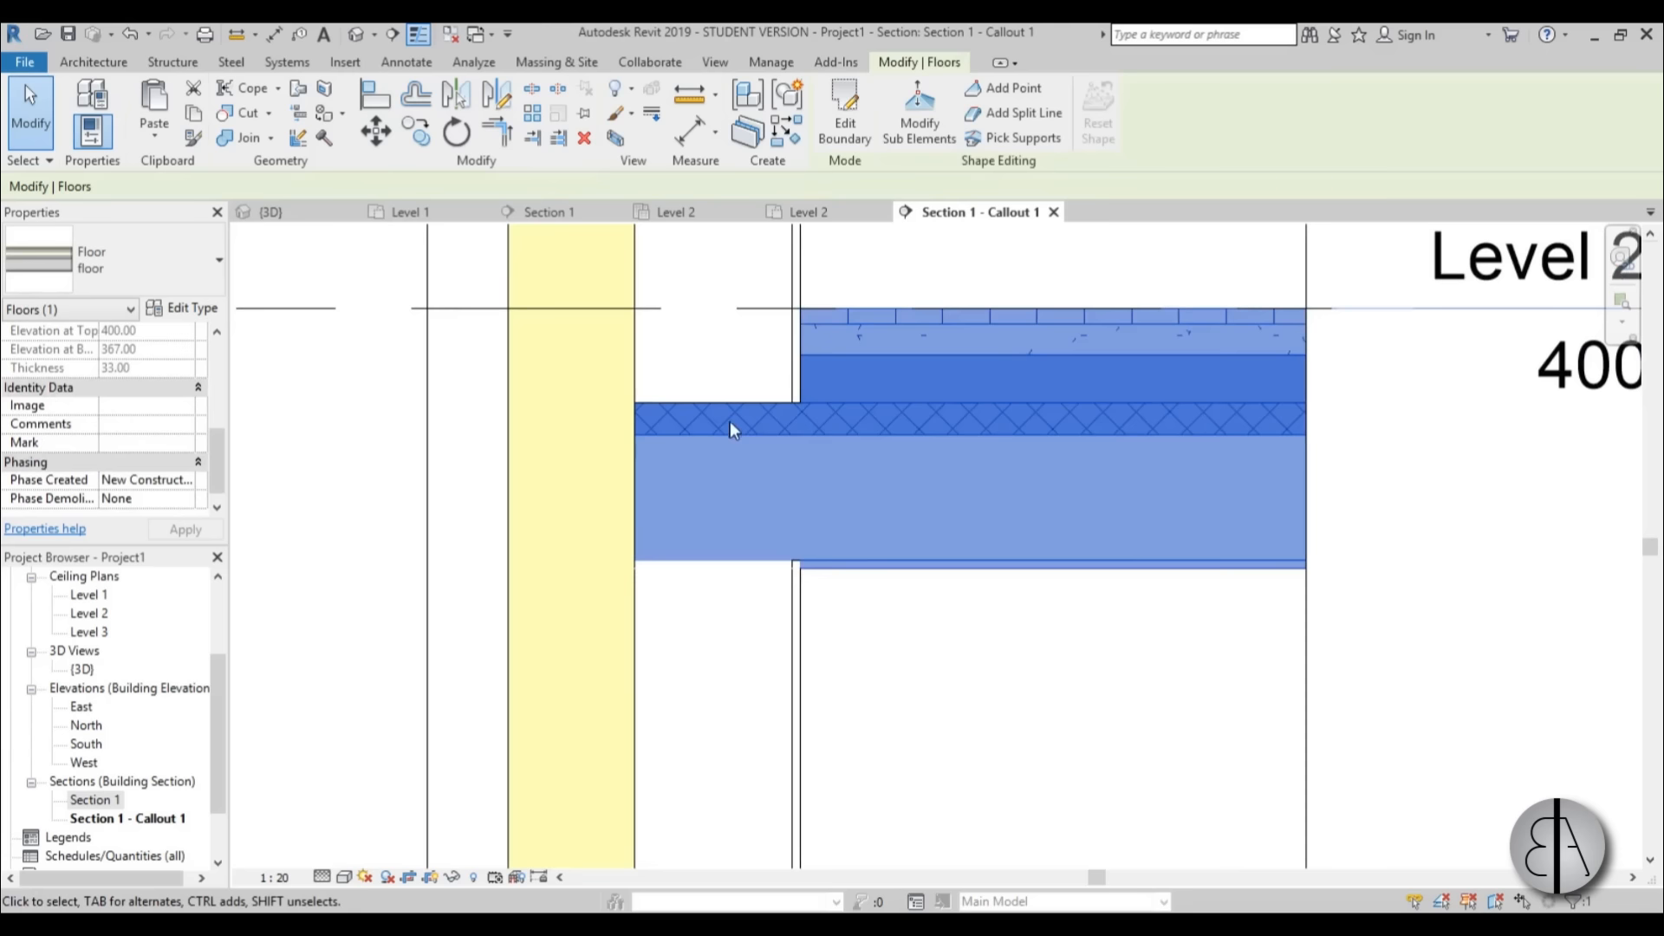
{"action": "left_click", "coordinate": [943, 619]}
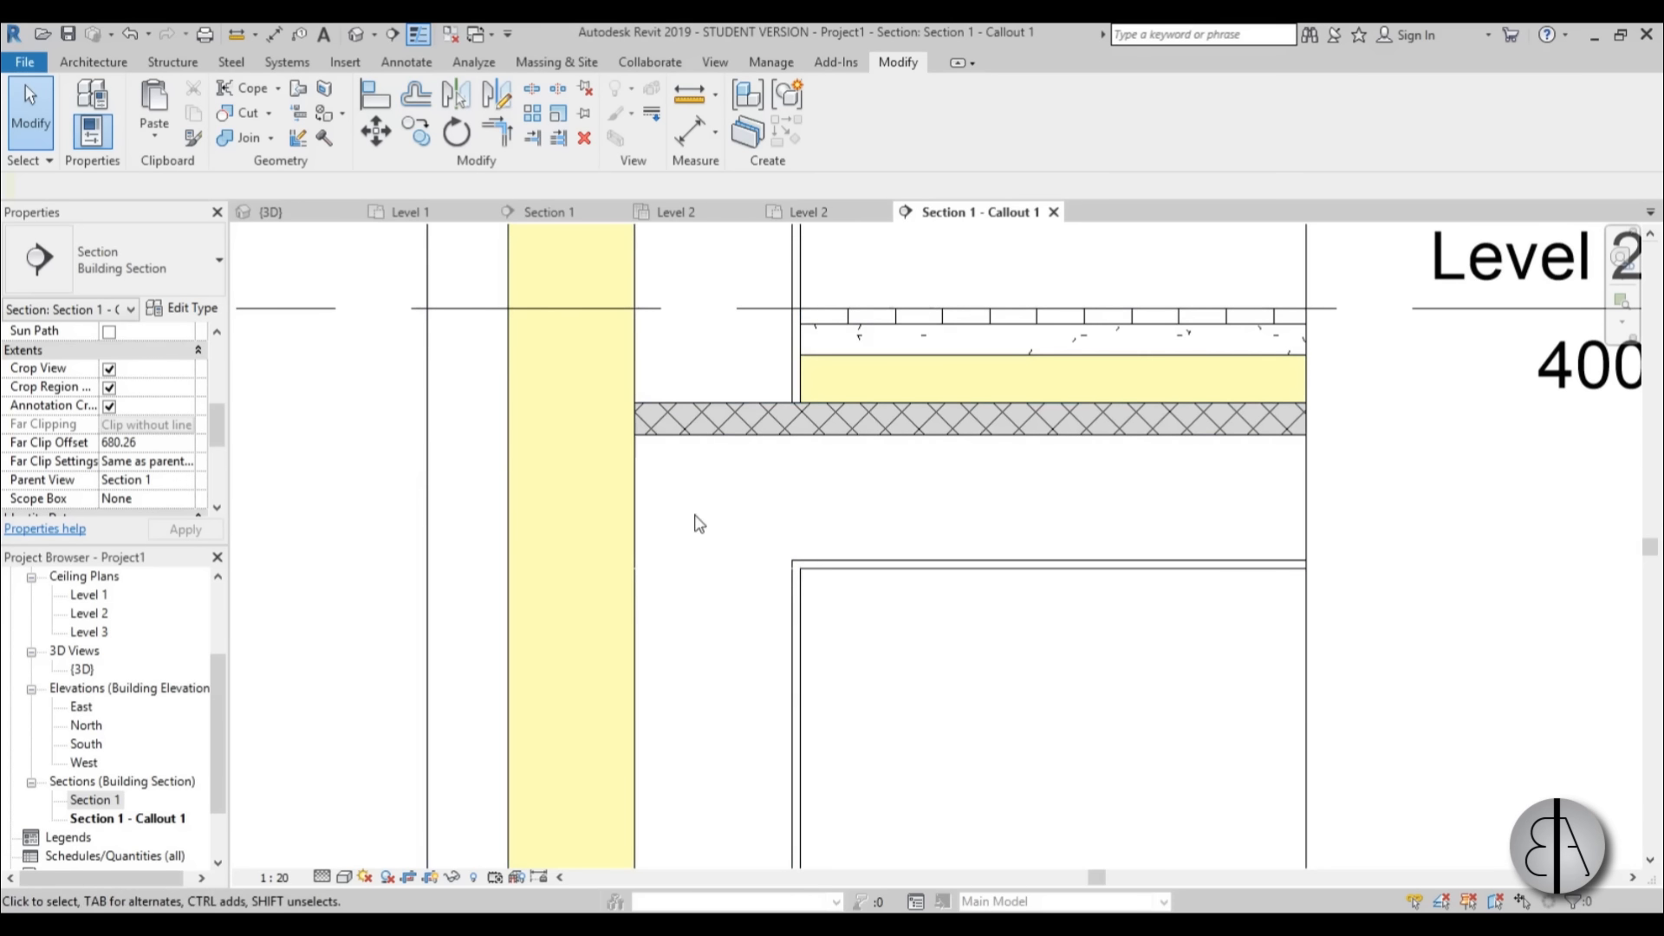
Start a cut profile on the floor's hatched layer and sketch a U-shaped outline below it, about 14 wide and 16 deep, against the wall insulation.
{"action": "left_click", "coordinate": [714, 68]}
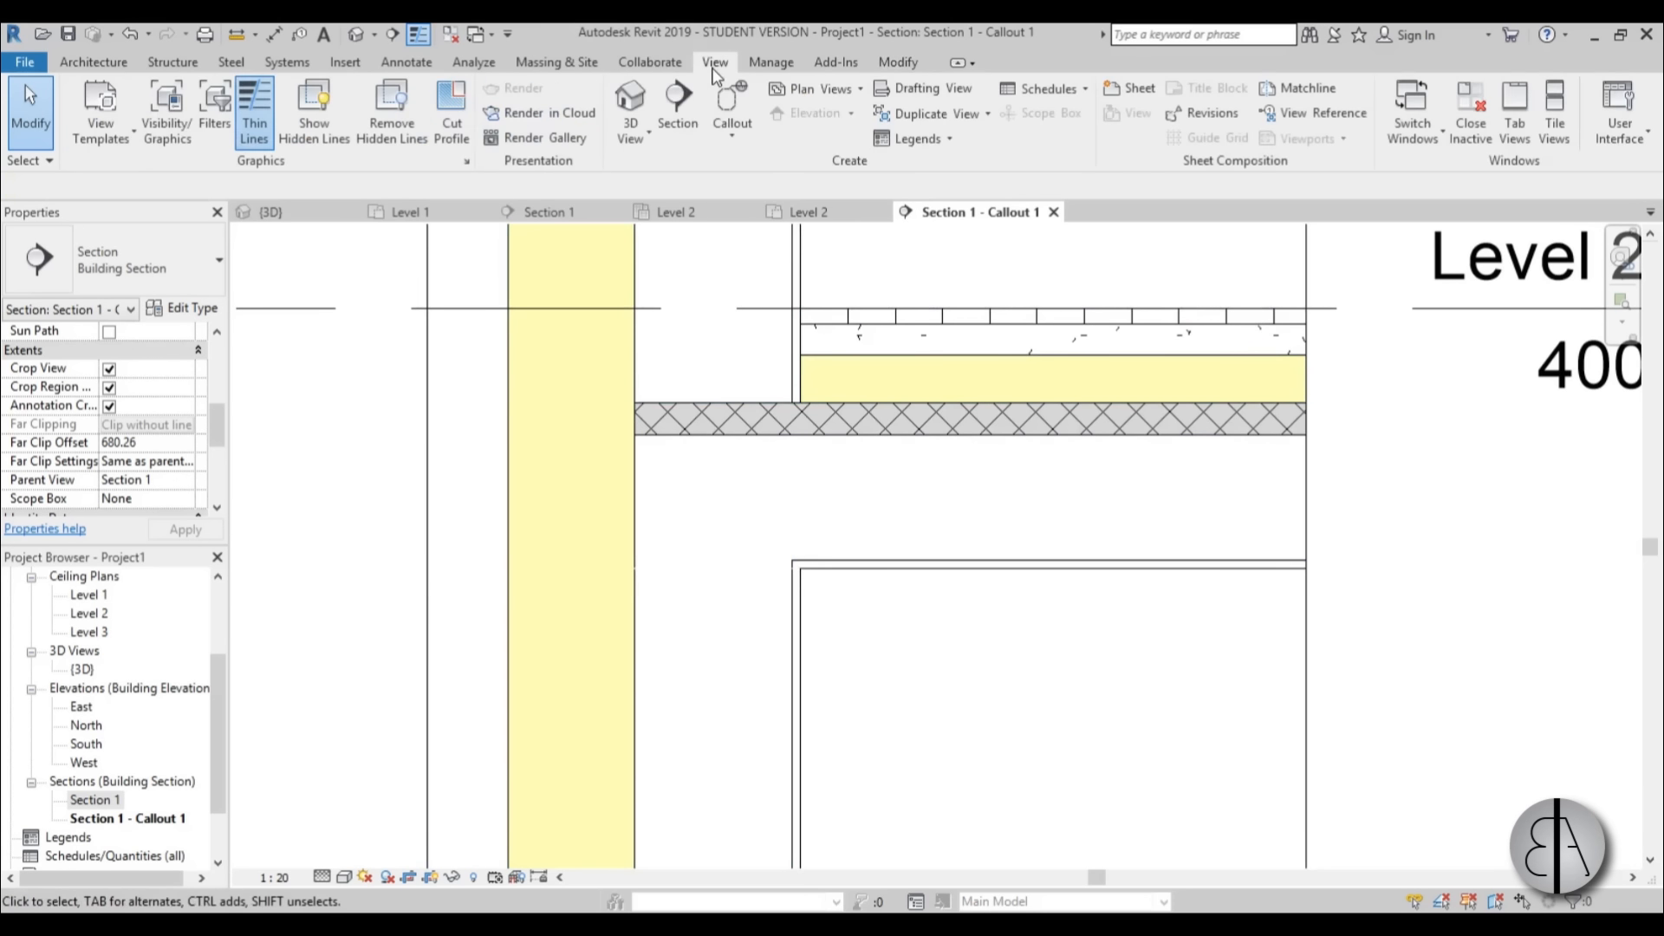
{"action": "left_click", "coordinate": [456, 137]}
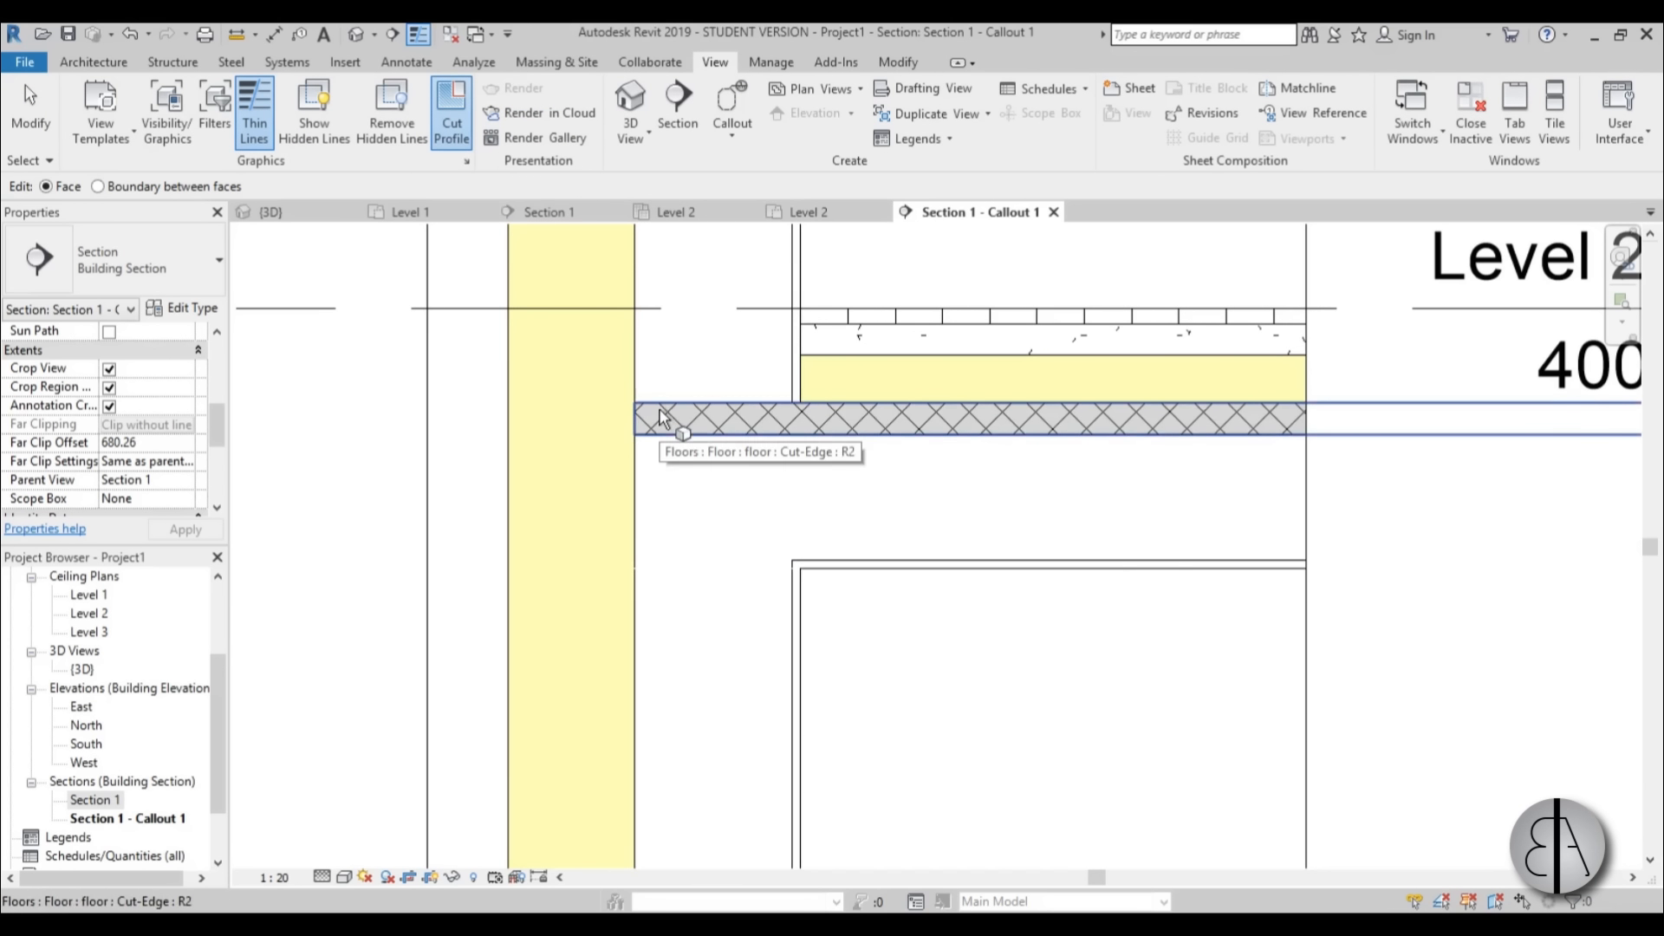
{"action": "left_click", "coordinate": [659, 417]}
{"action": "scroll", "coordinate": [658, 411], "scroll_direction": "up", "scroll_amount": 2}
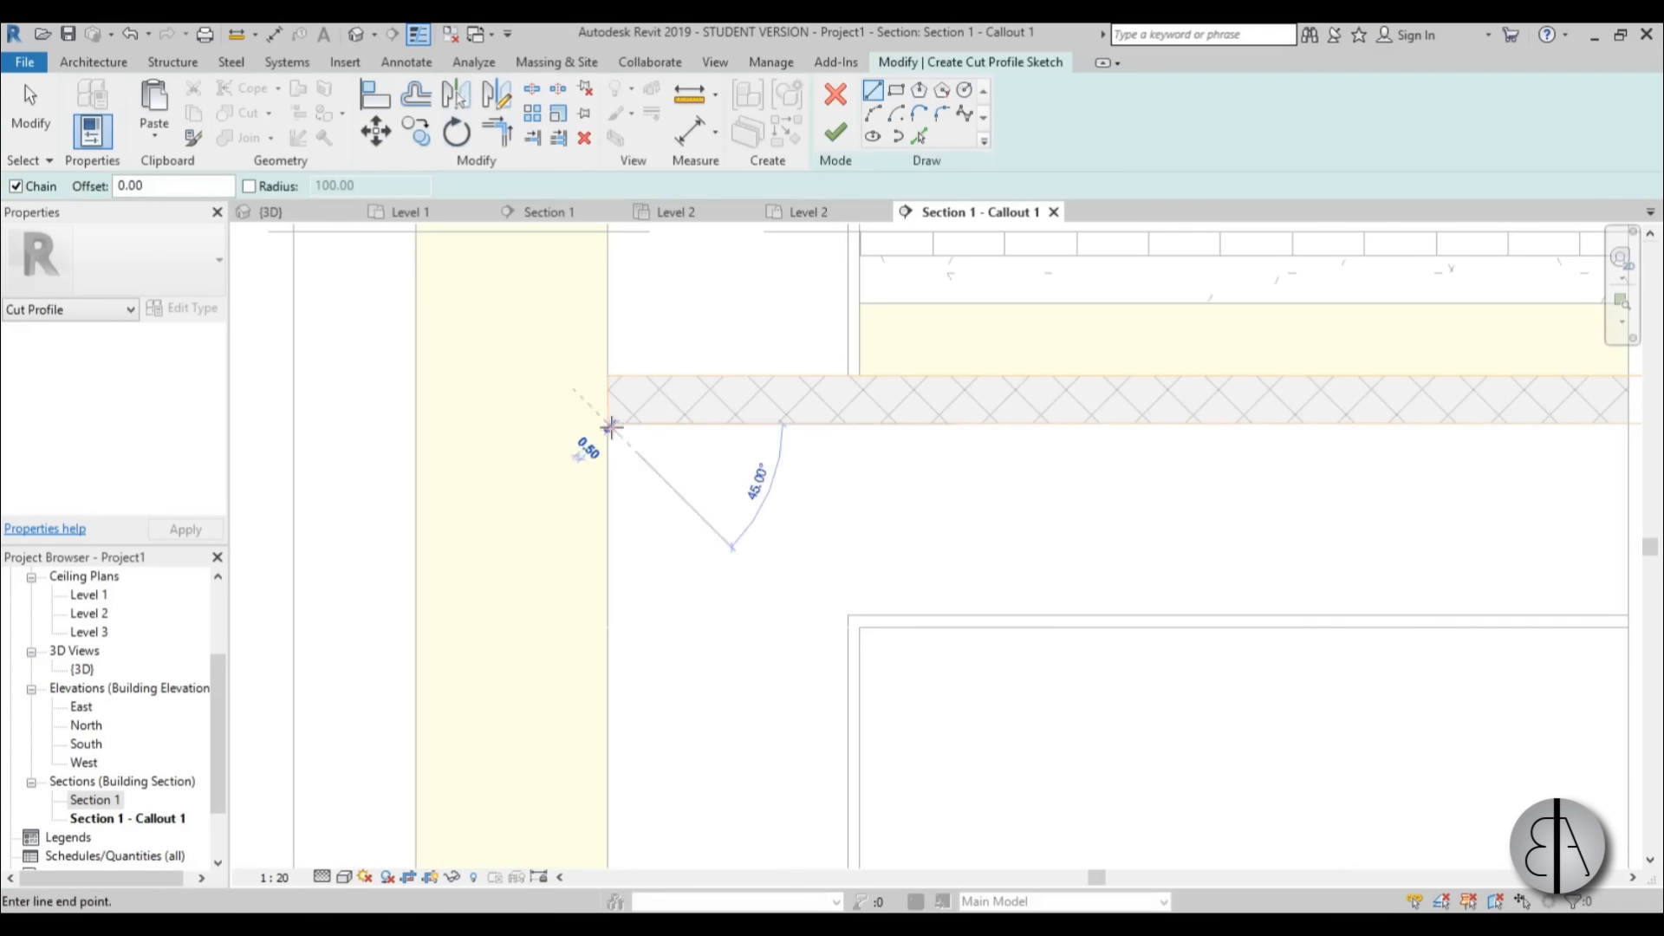
{"action": "left_click", "coordinate": [607, 617]}
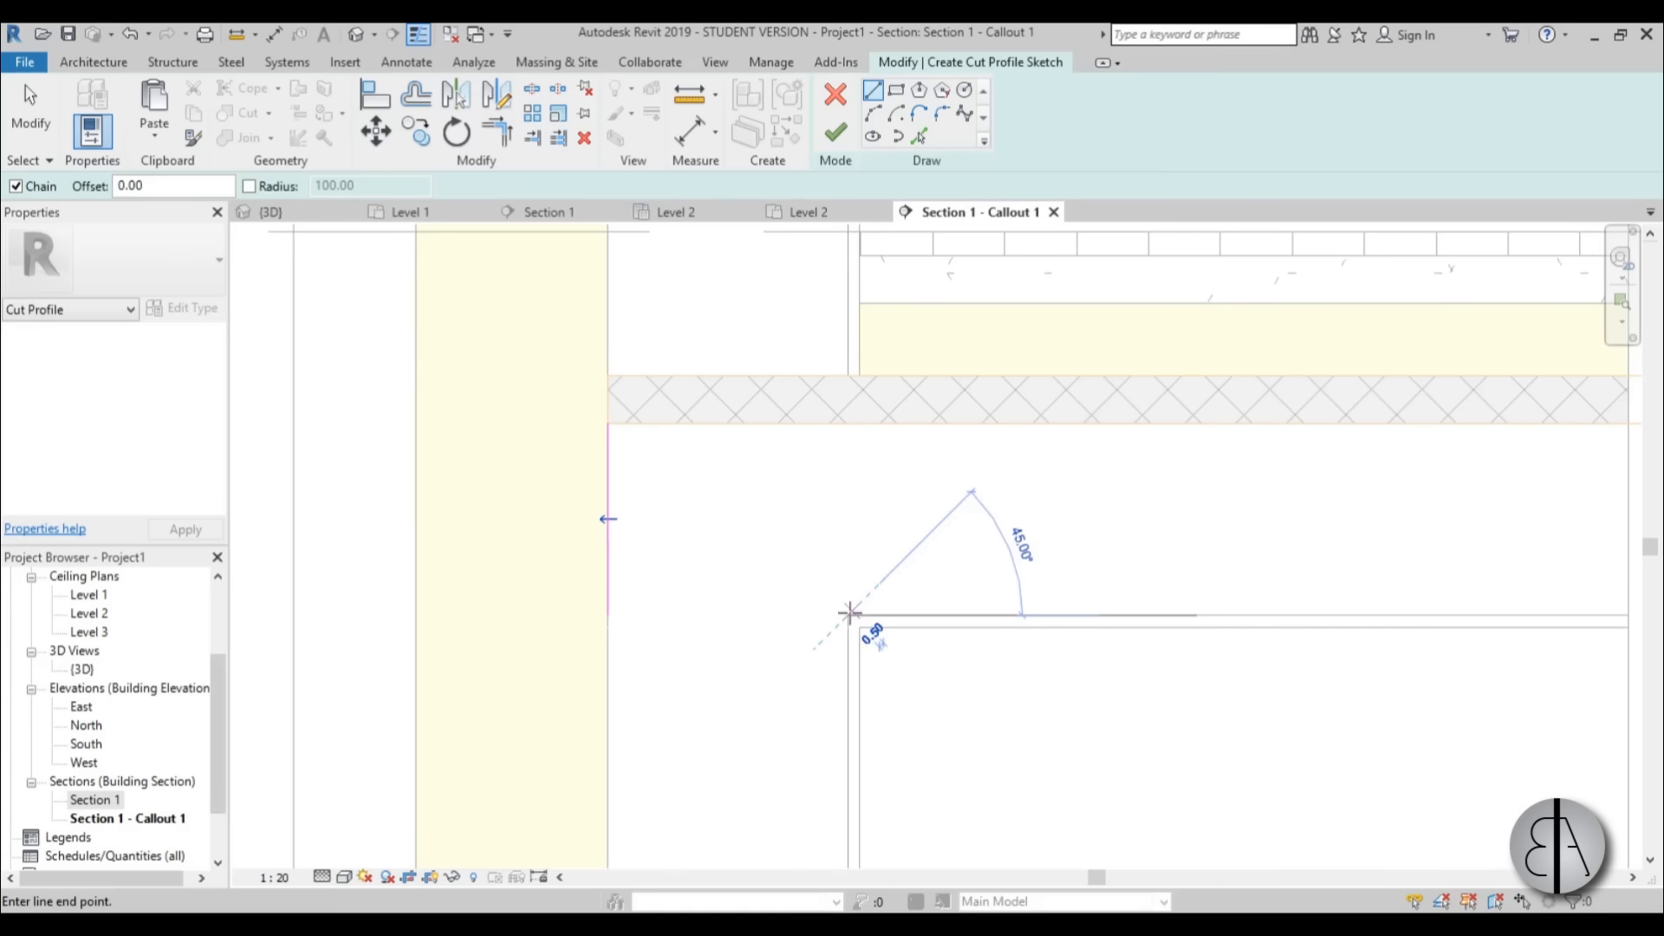
{"action": "left_click", "coordinate": [848, 615]}
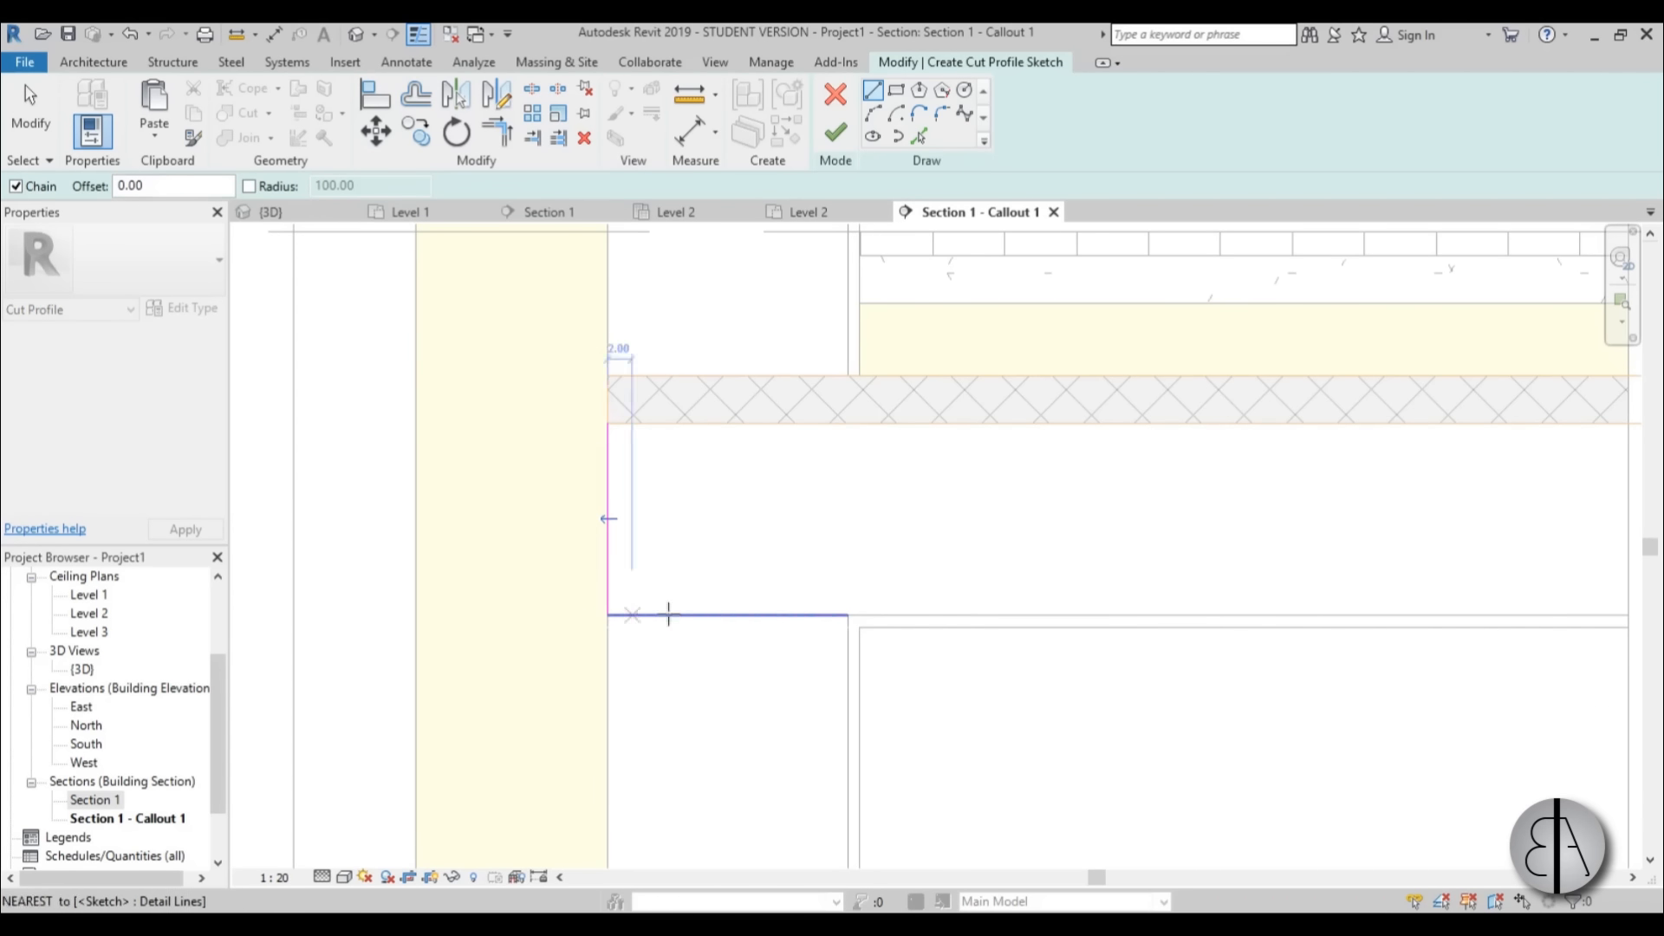
{"action": "left_click", "coordinate": [778, 614]}
{"action": "left_click", "coordinate": [773, 426]}
{"action": "key", "text": "Escape"}
{"action": "key", "text": "Escape"}
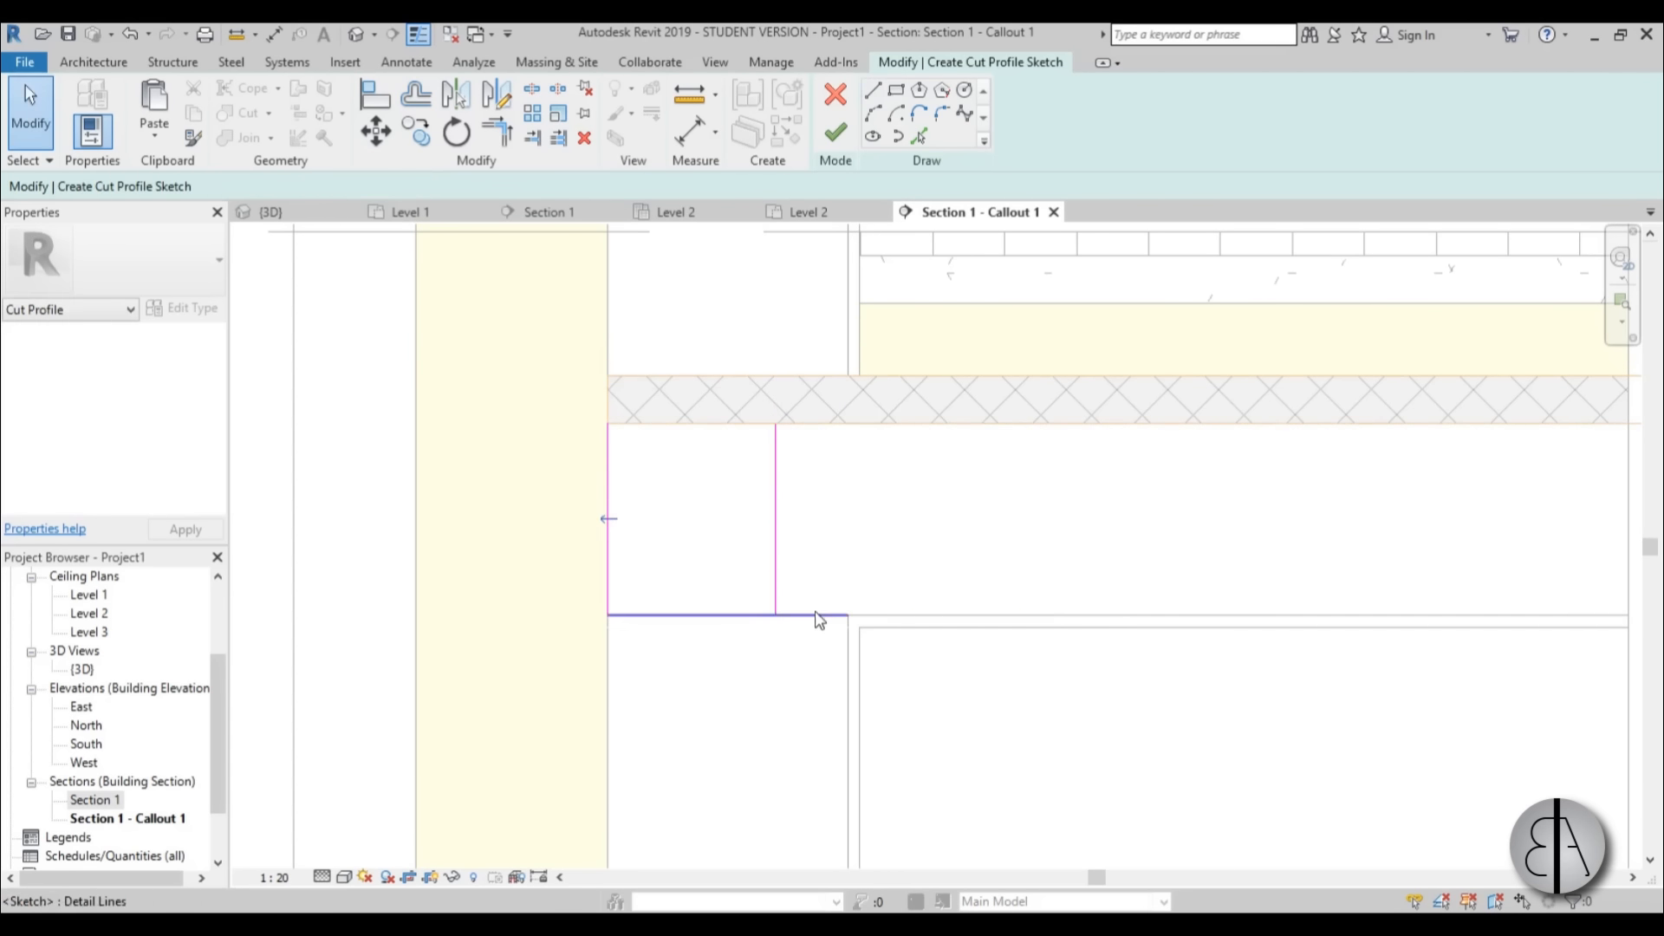
Set the distance from the sketch's inner vertical line to the wall's interior finish to 5.
{"action": "left_click", "coordinate": [778, 549]}
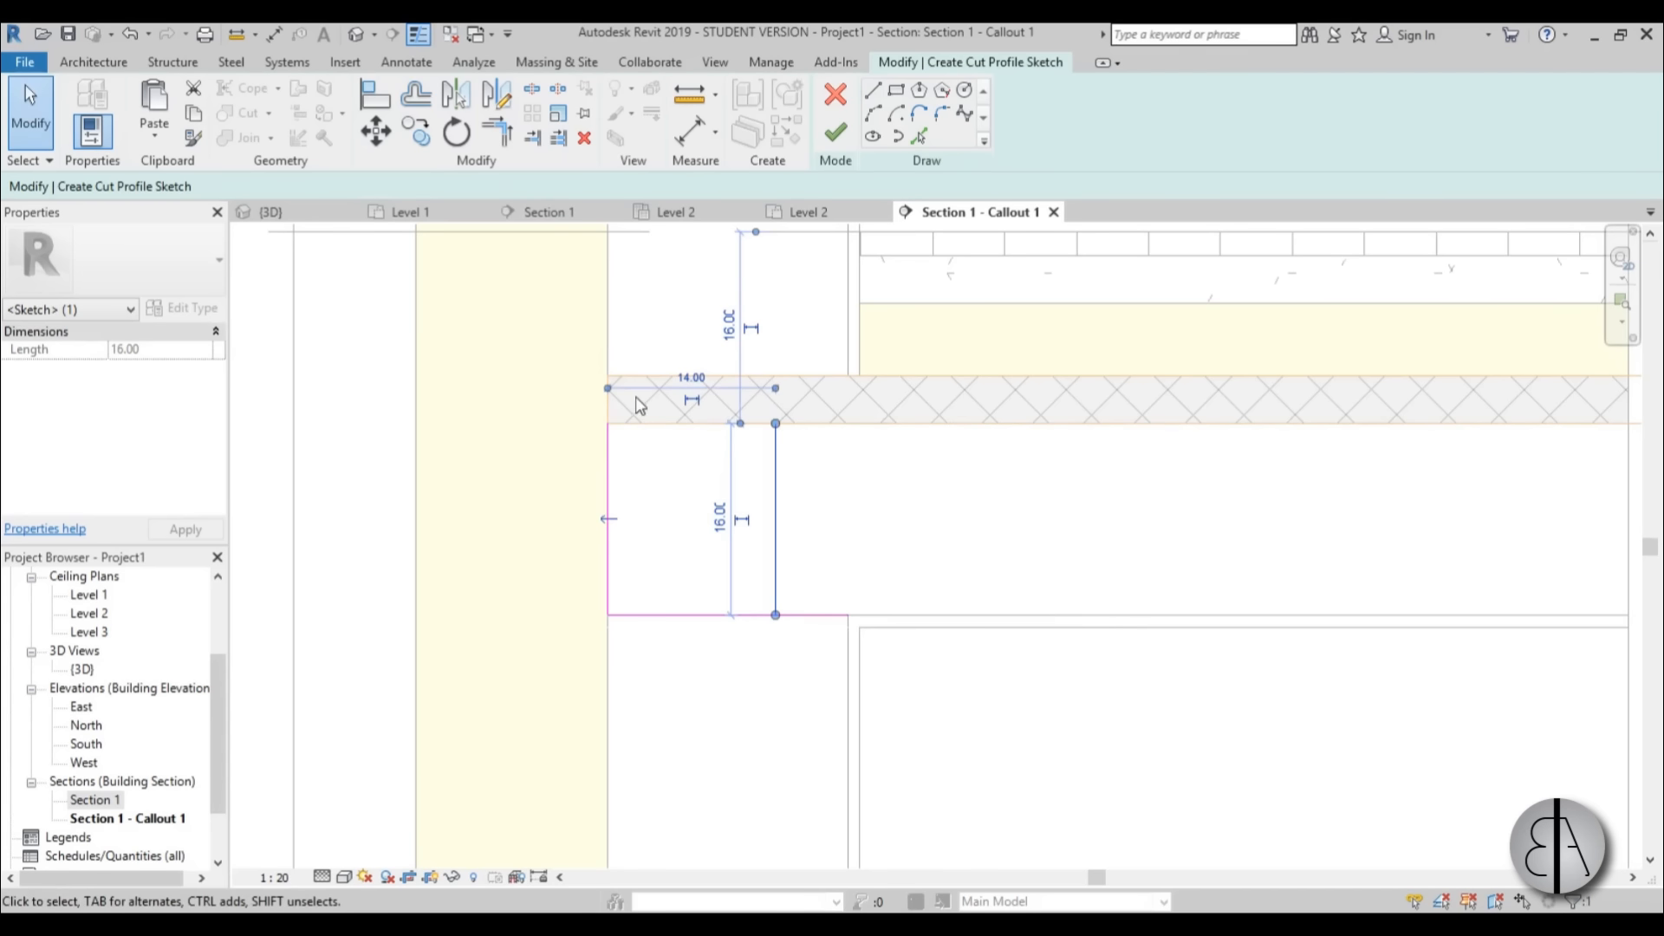
{"action": "left_click_drag", "start_coordinate": [610, 390], "coordinate": [847, 661]}
{"action": "left_click_drag", "start_coordinate": [578, 409], "coordinate": [856, 707]}
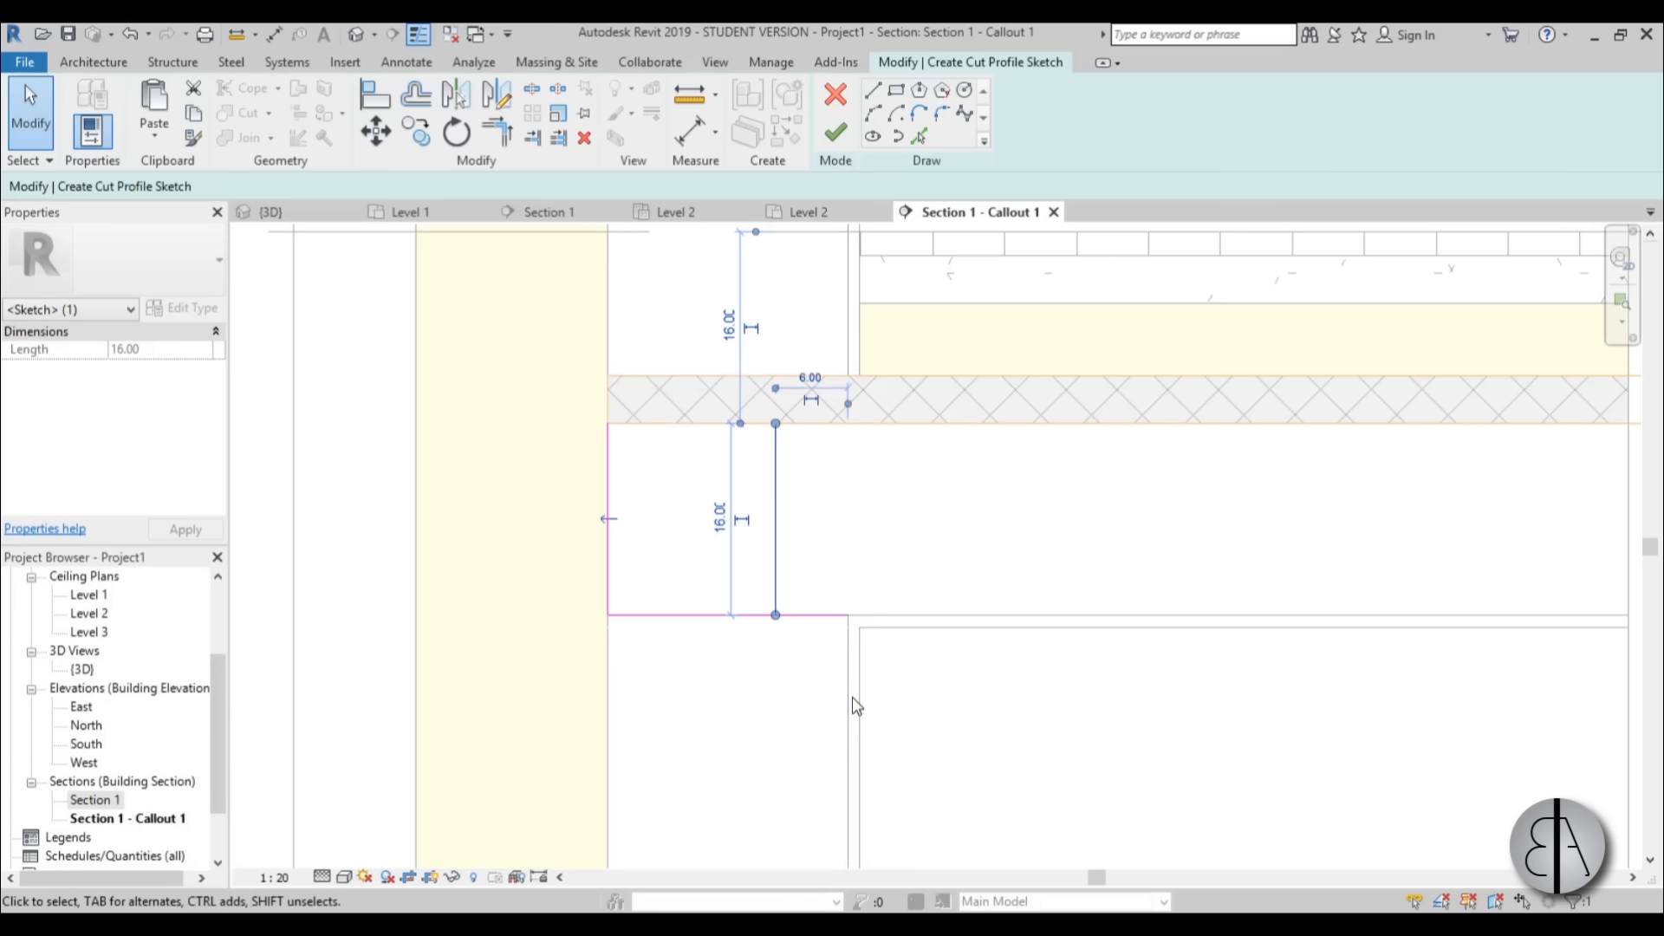
{"action": "type", "text": "5"}
{"action": "key", "text": "Return"}
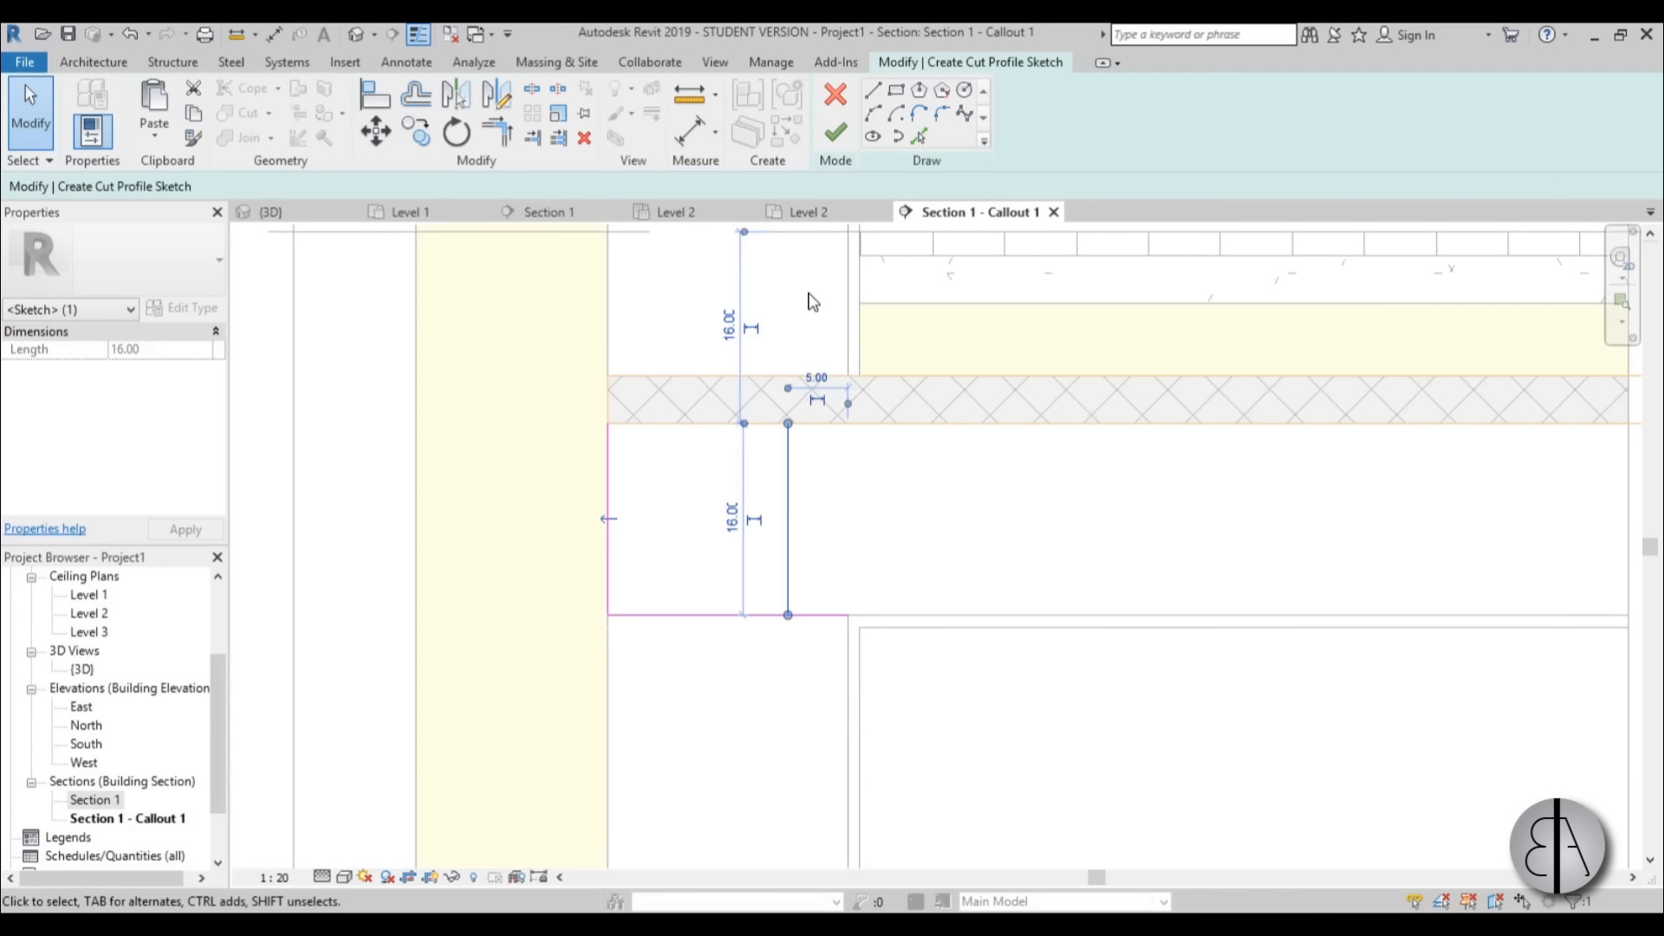
Trim the sketch's lower line to the inner vertical line, forming a clean corner, and toggle the arrow for the side to keep.
{"action": "key", "text": "Escape"}
{"action": "key", "text": "t"}
{"action": "key", "text": "r"}
{"action": "left_click", "coordinate": [786, 594]}
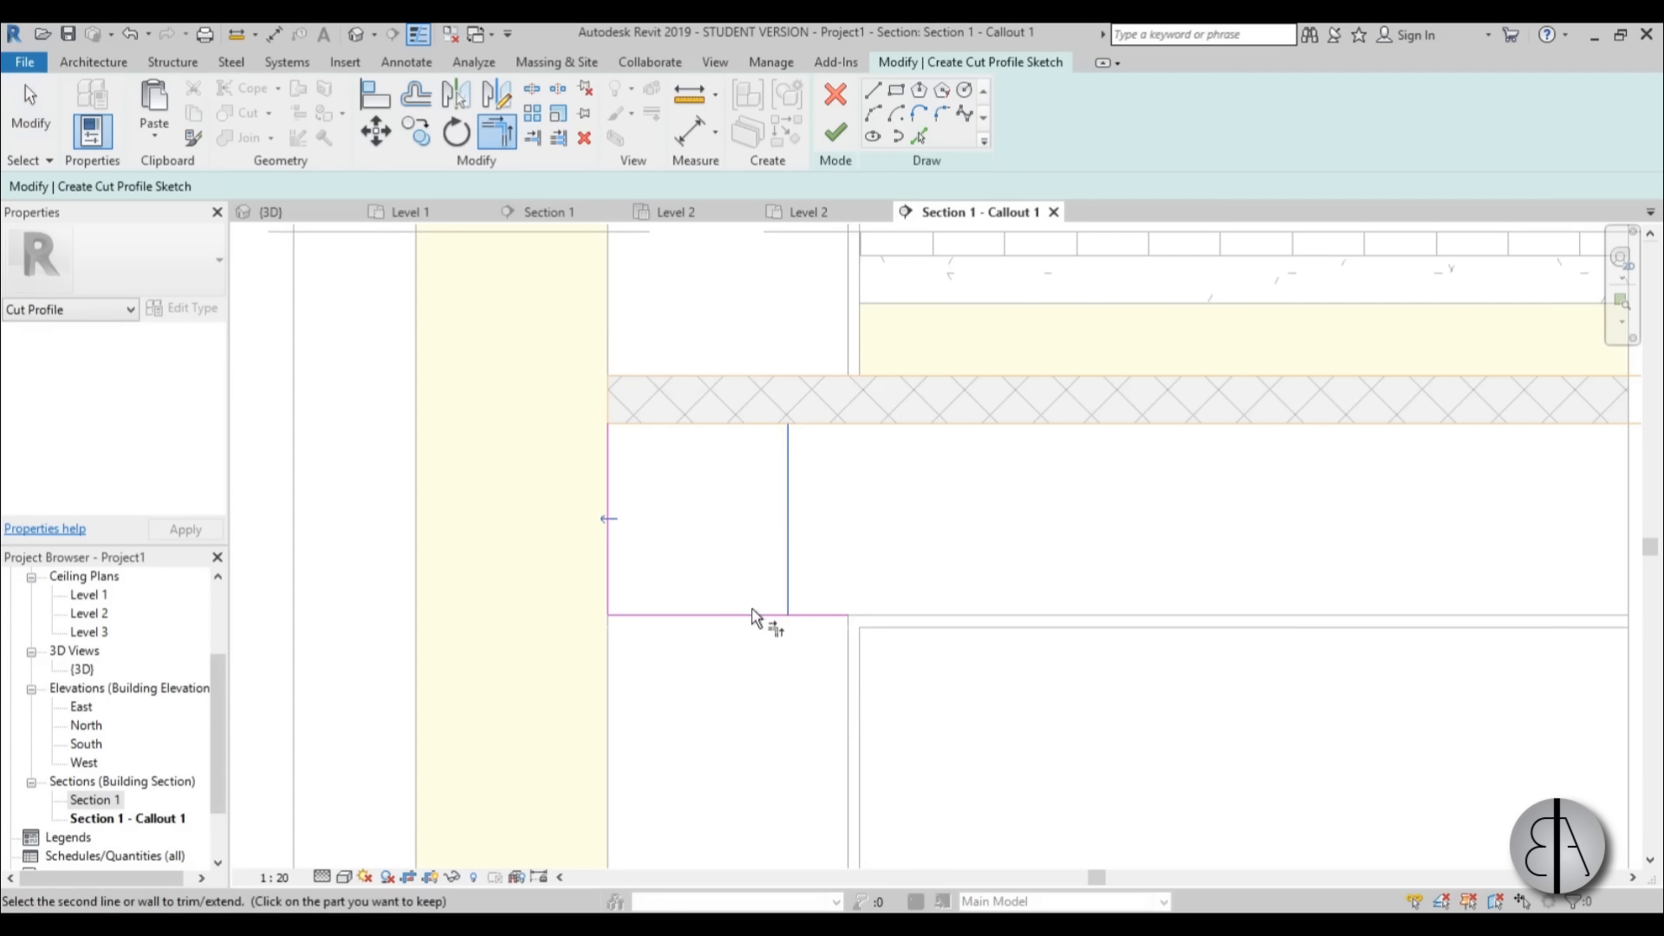
{"action": "left_click", "coordinate": [737, 614]}
{"action": "key", "text": "Escape"}
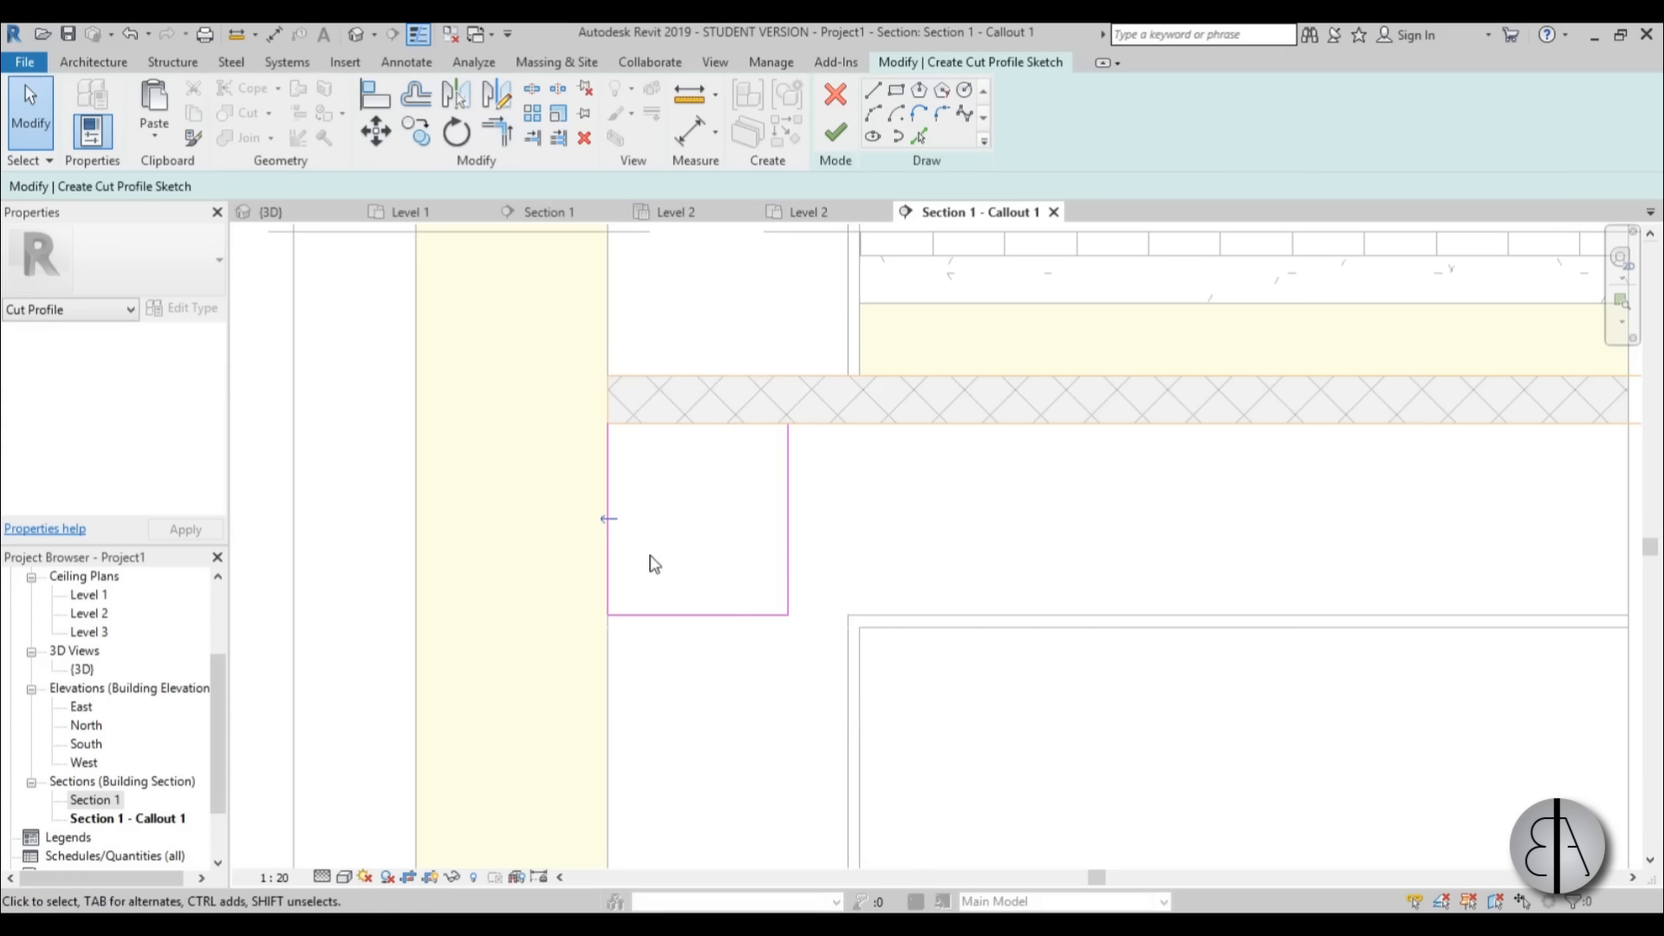
{"action": "left_click", "coordinate": [607, 519]}
{"action": "left_click", "coordinate": [610, 521]}
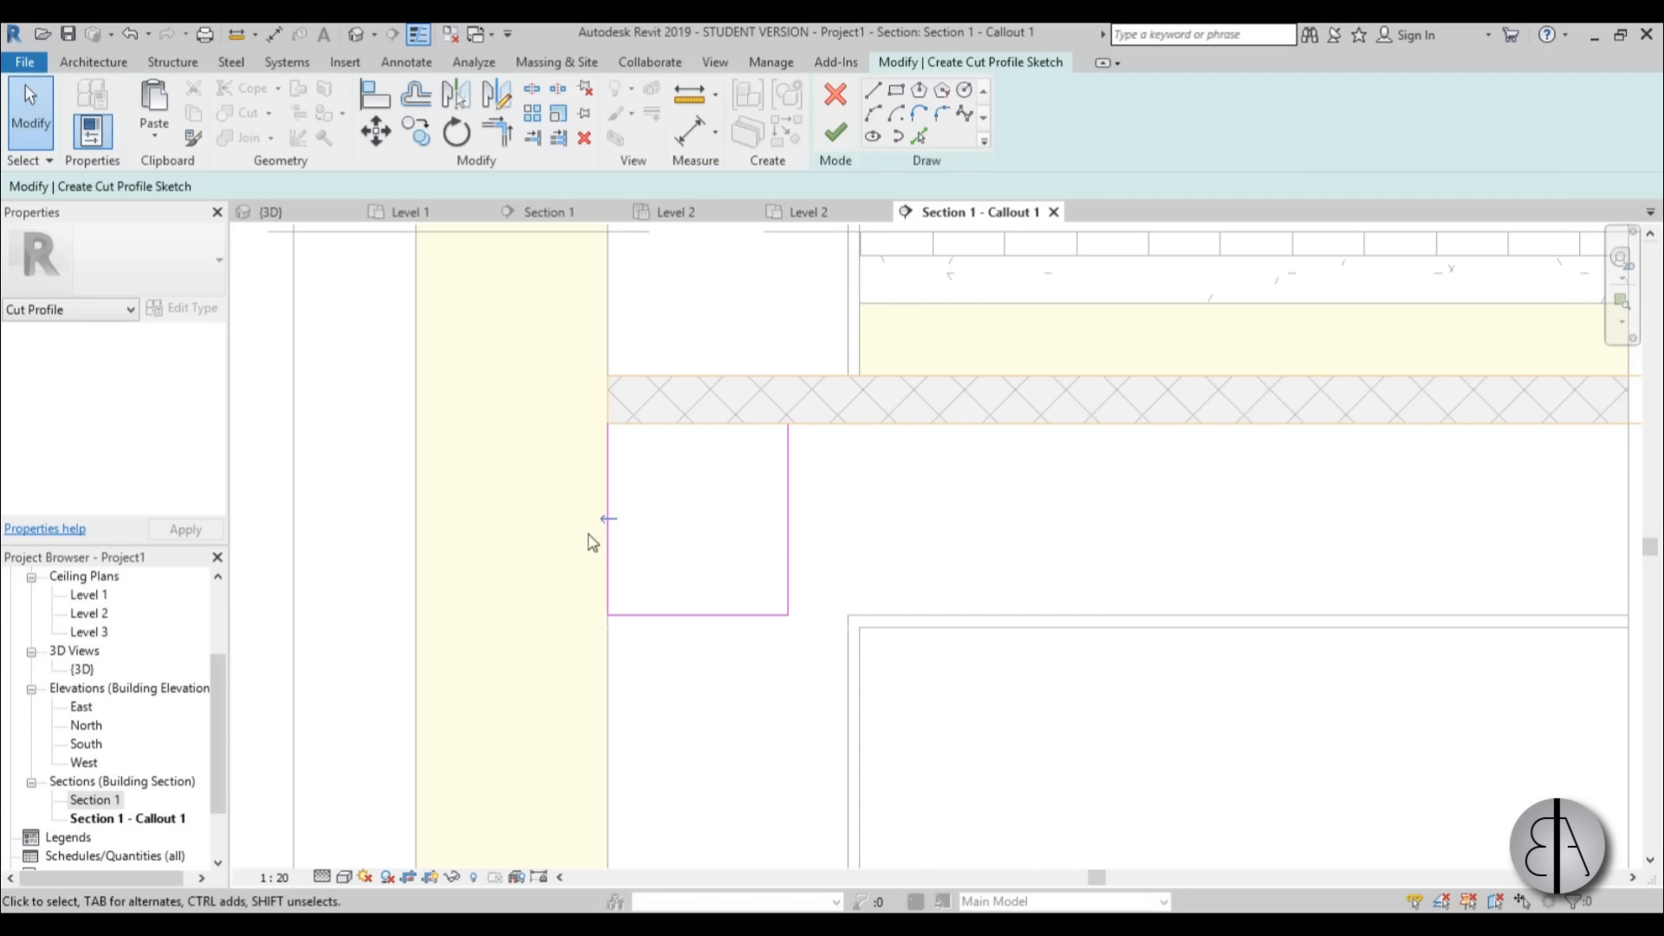
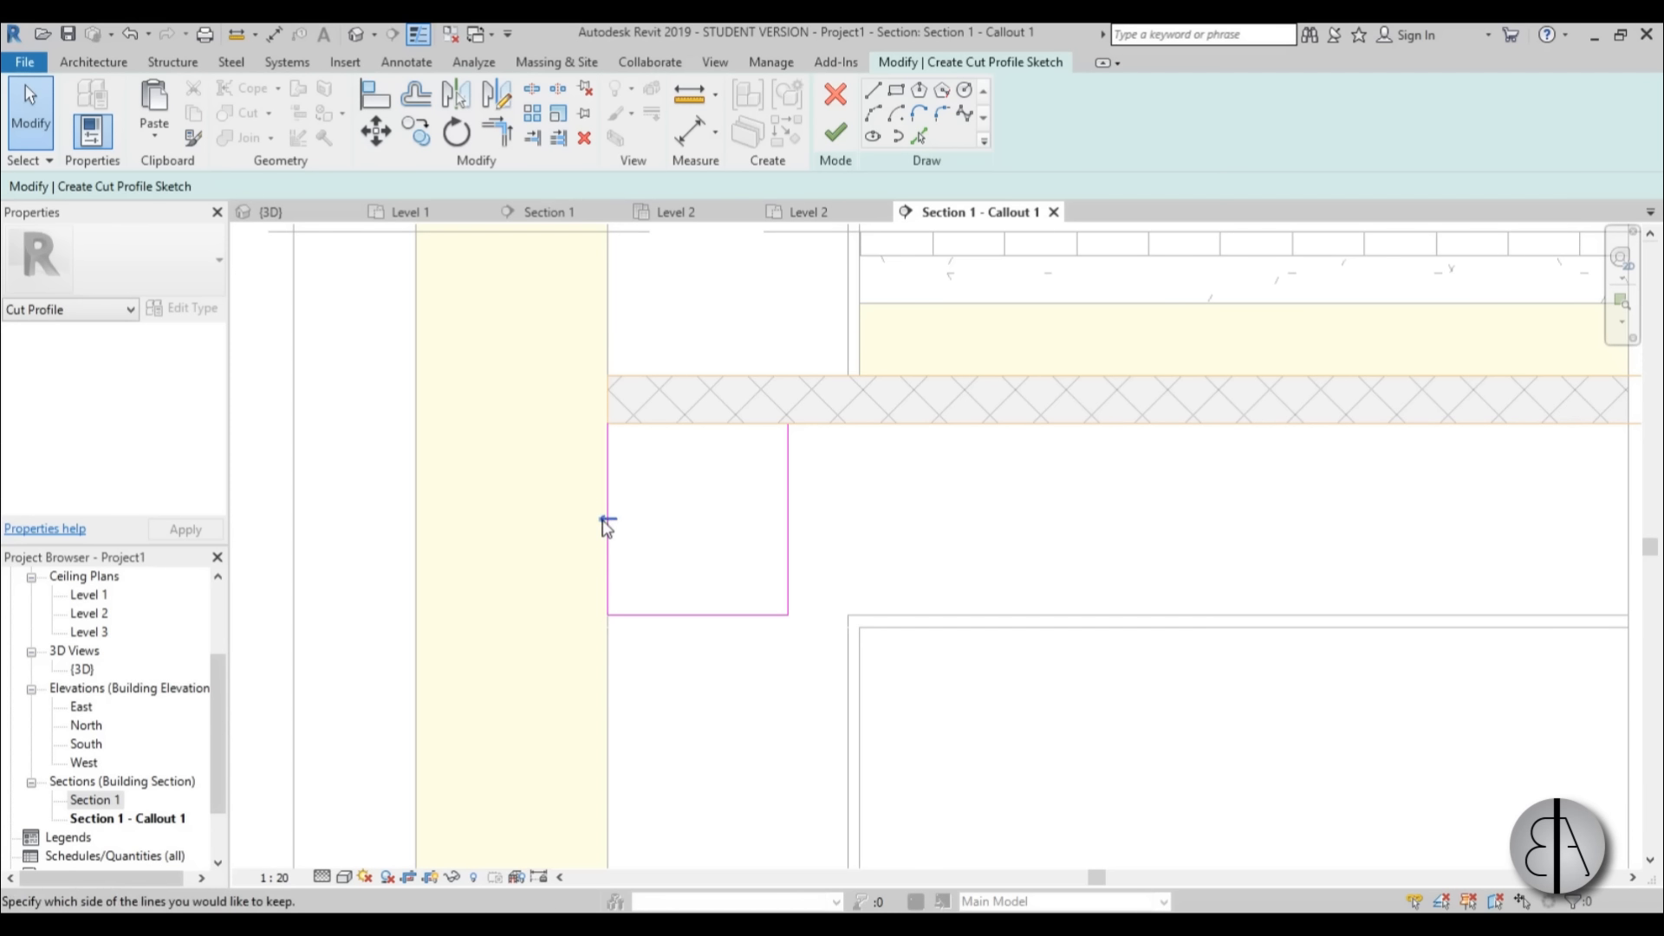
Flip the hatched layer's cut profile arrow towards the inside of the sketched outline and finish the profile.
{"action": "left_click", "coordinate": [836, 135]}
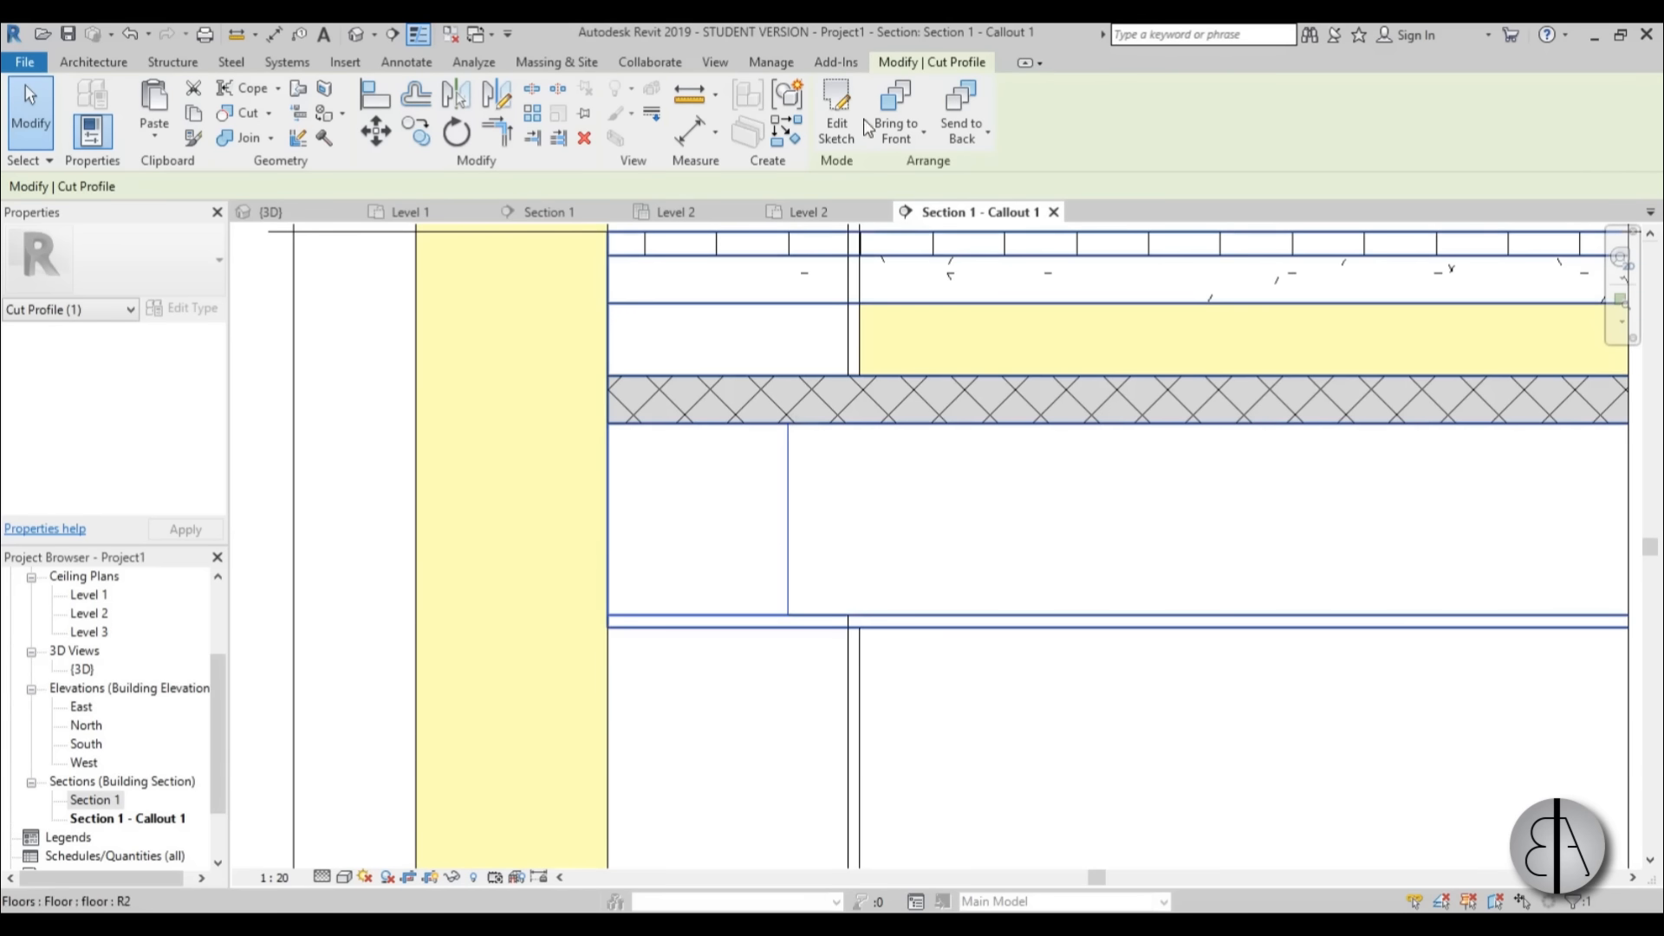
{"action": "left_click", "coordinate": [837, 139]}
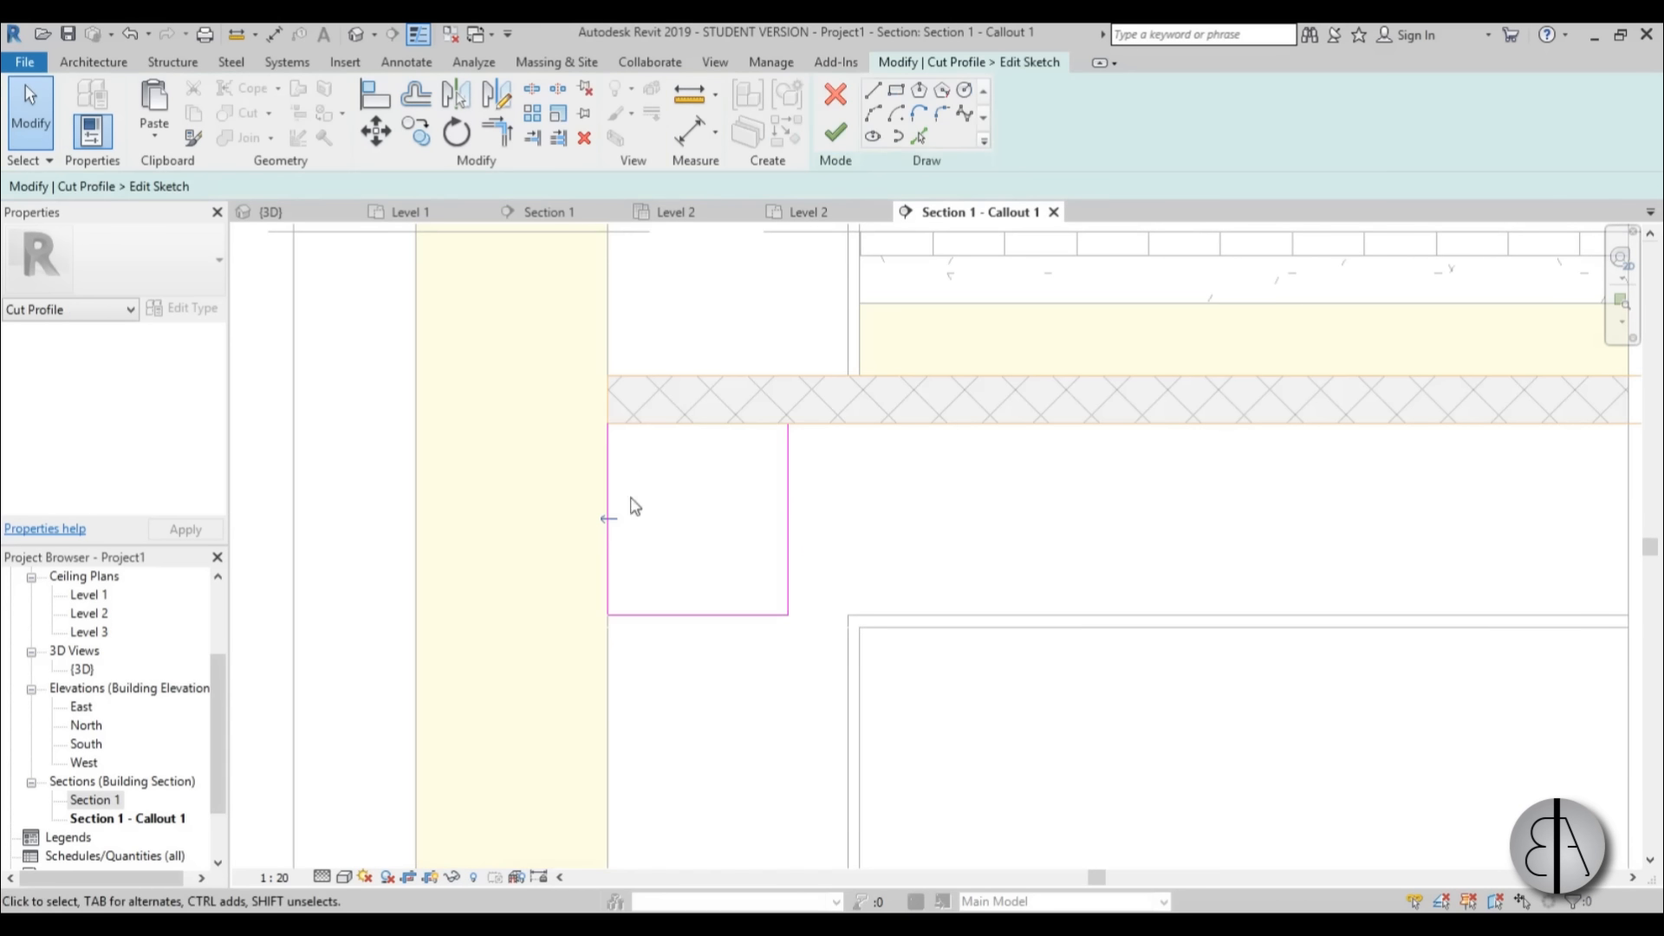
{"action": "left_click", "coordinate": [837, 132]}
{"action": "left_click", "coordinate": [922, 713]}
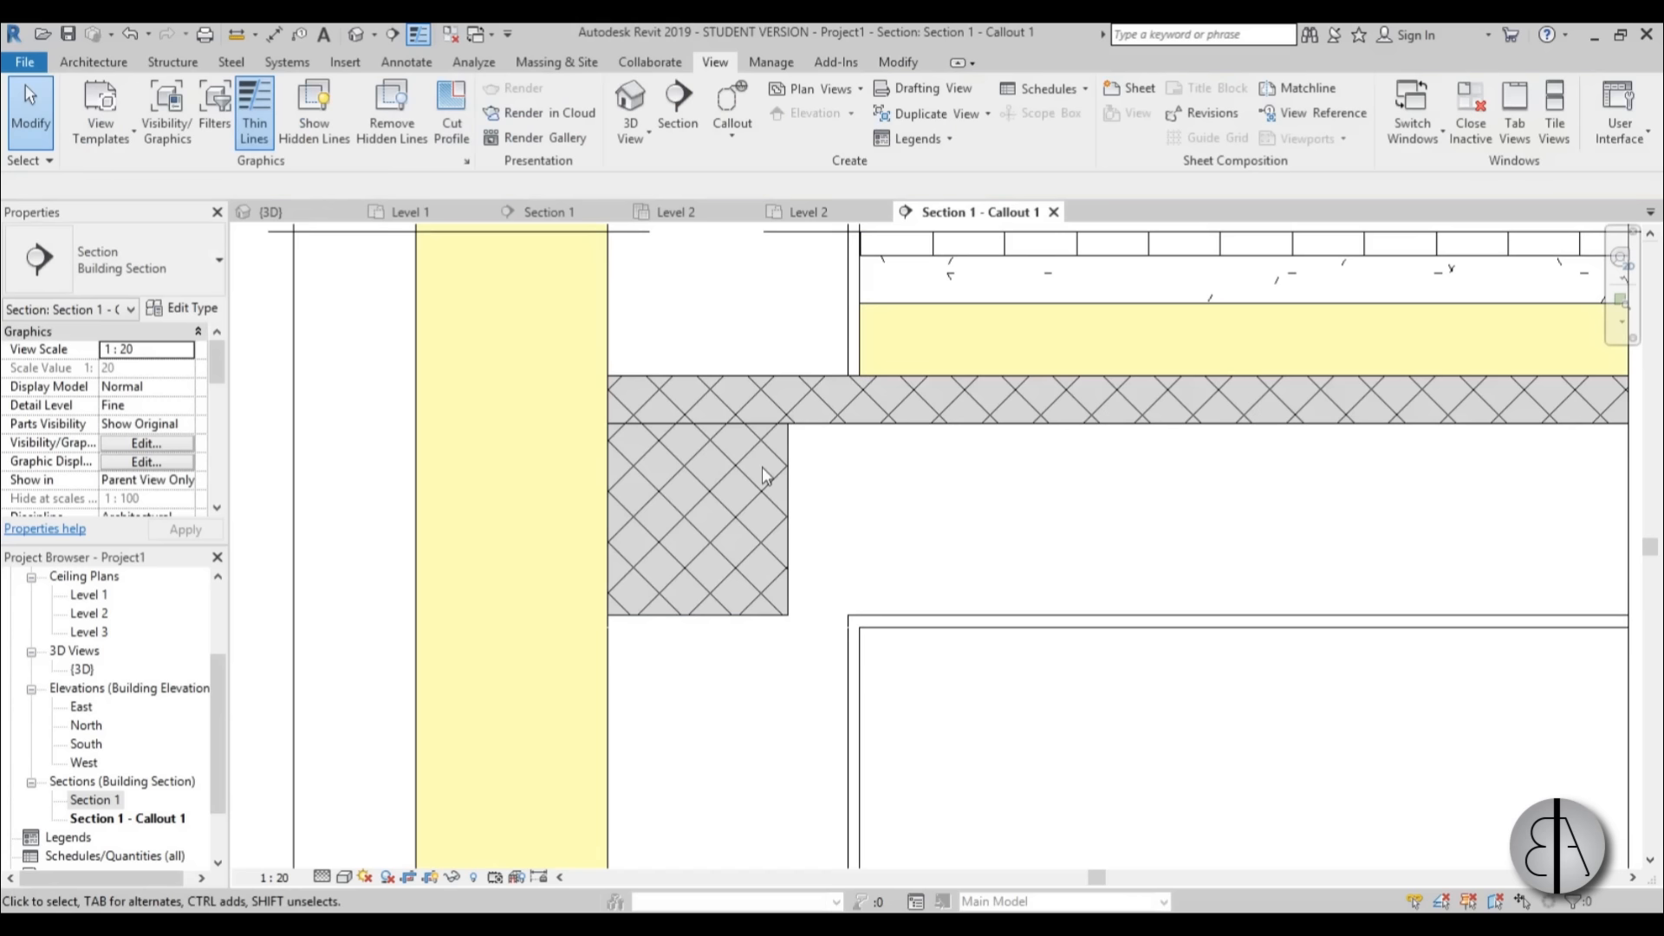
{"action": "left_click", "coordinate": [895, 620]}
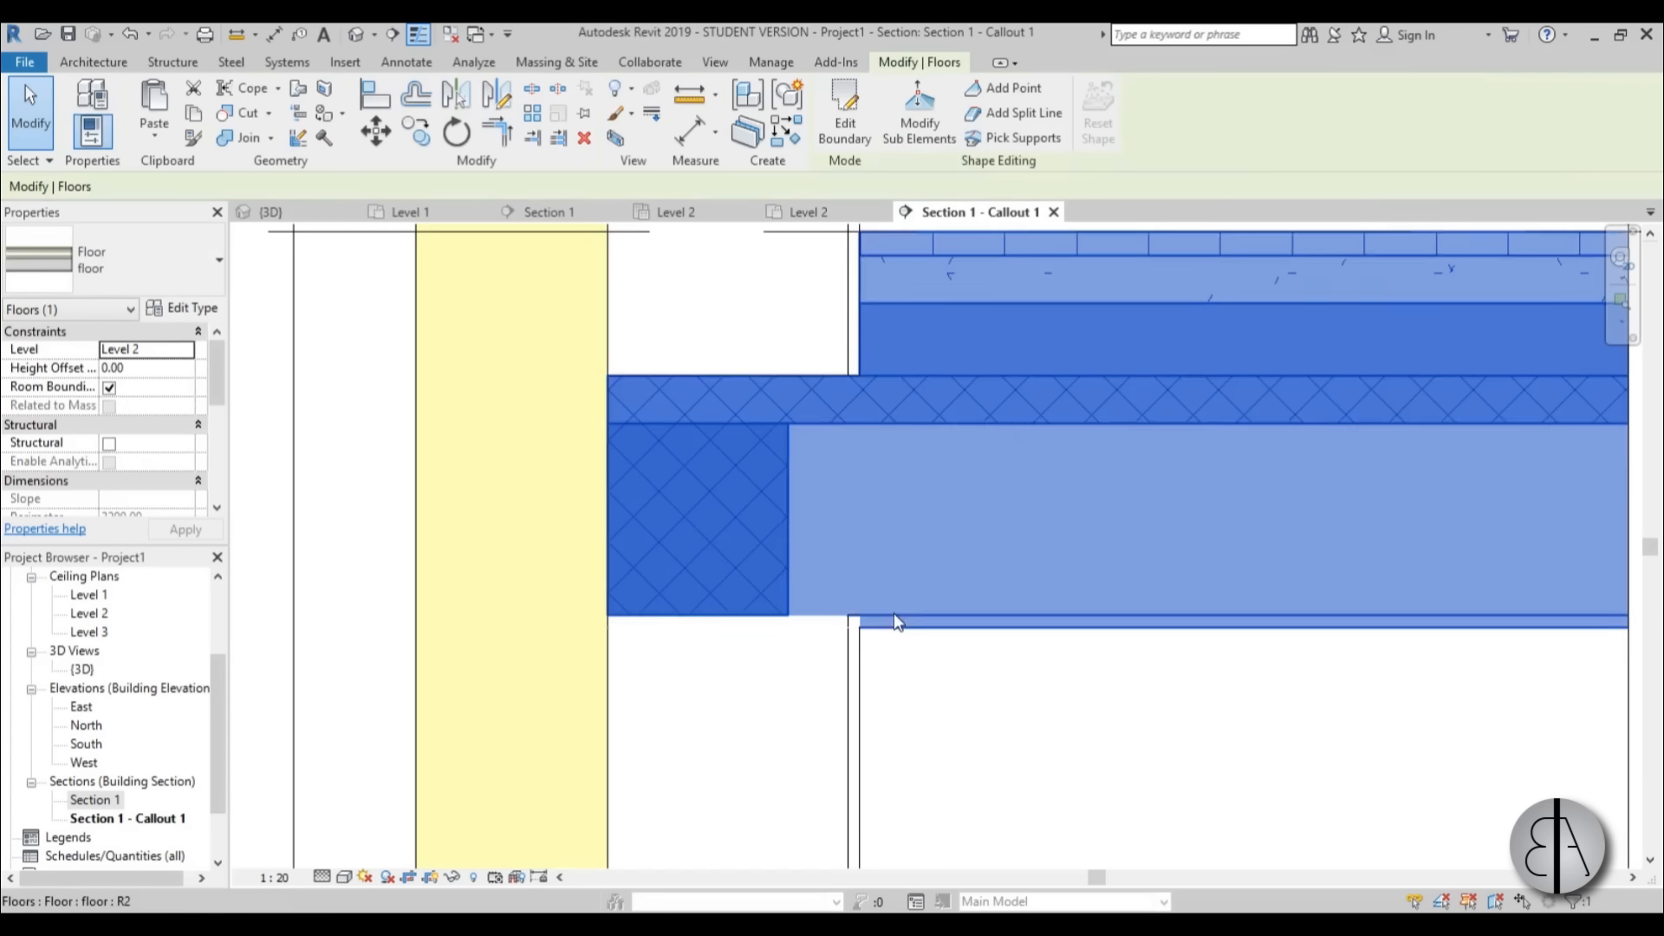
{"action": "left_click", "coordinate": [794, 568]}
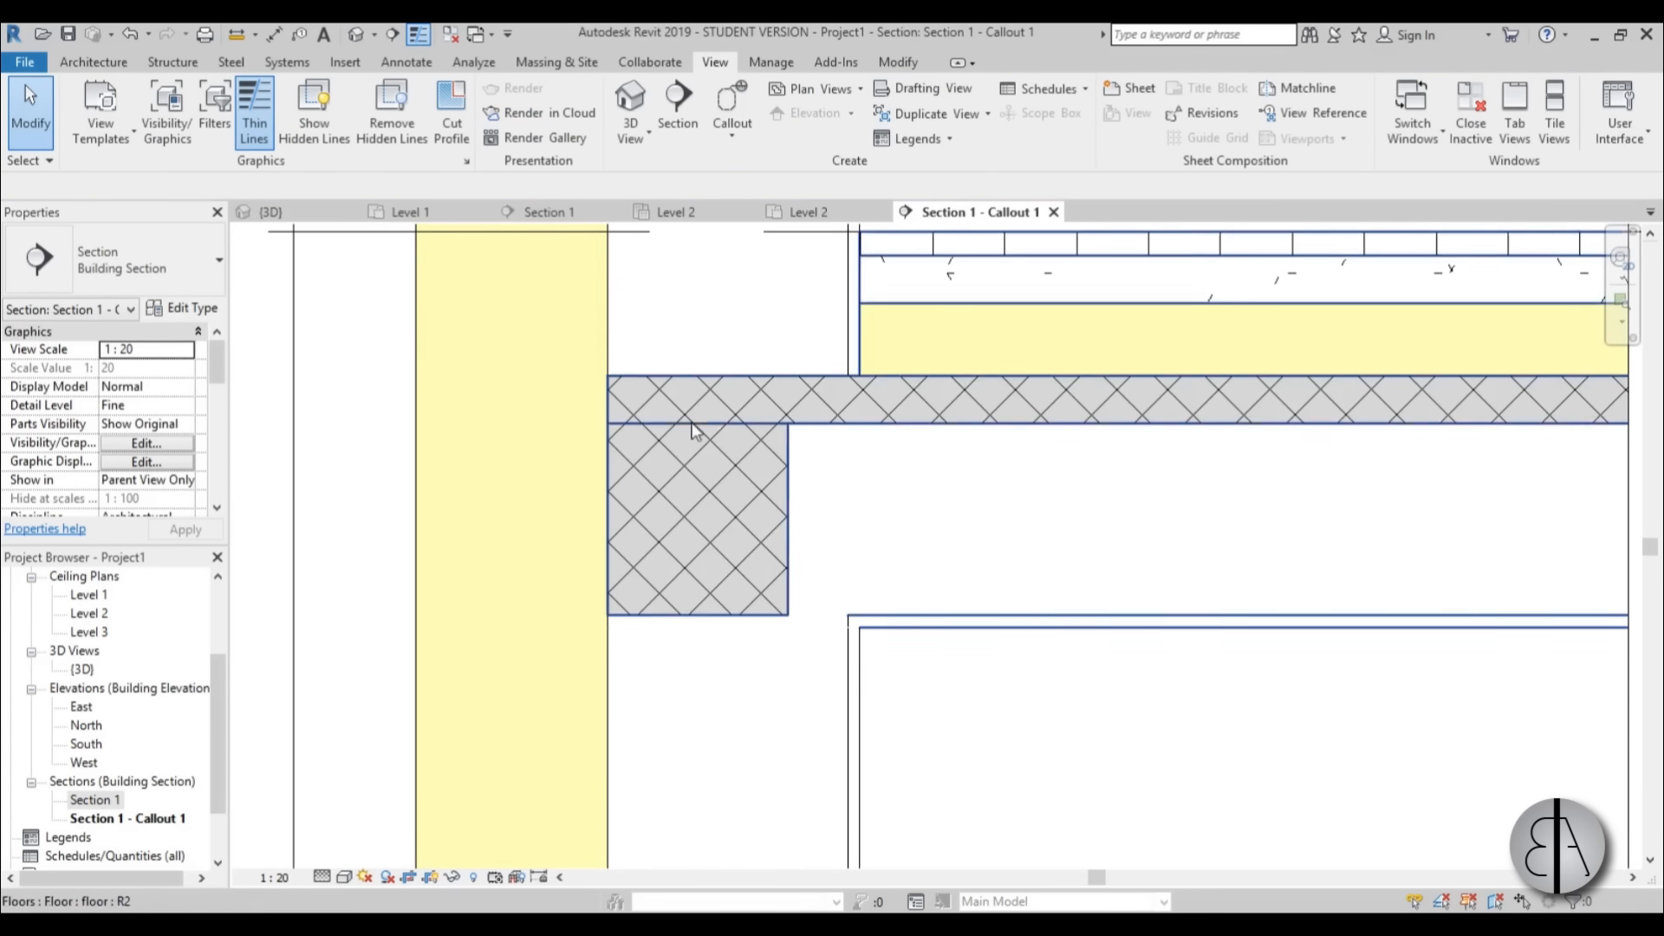
{"action": "left_click", "coordinate": [896, 630]}
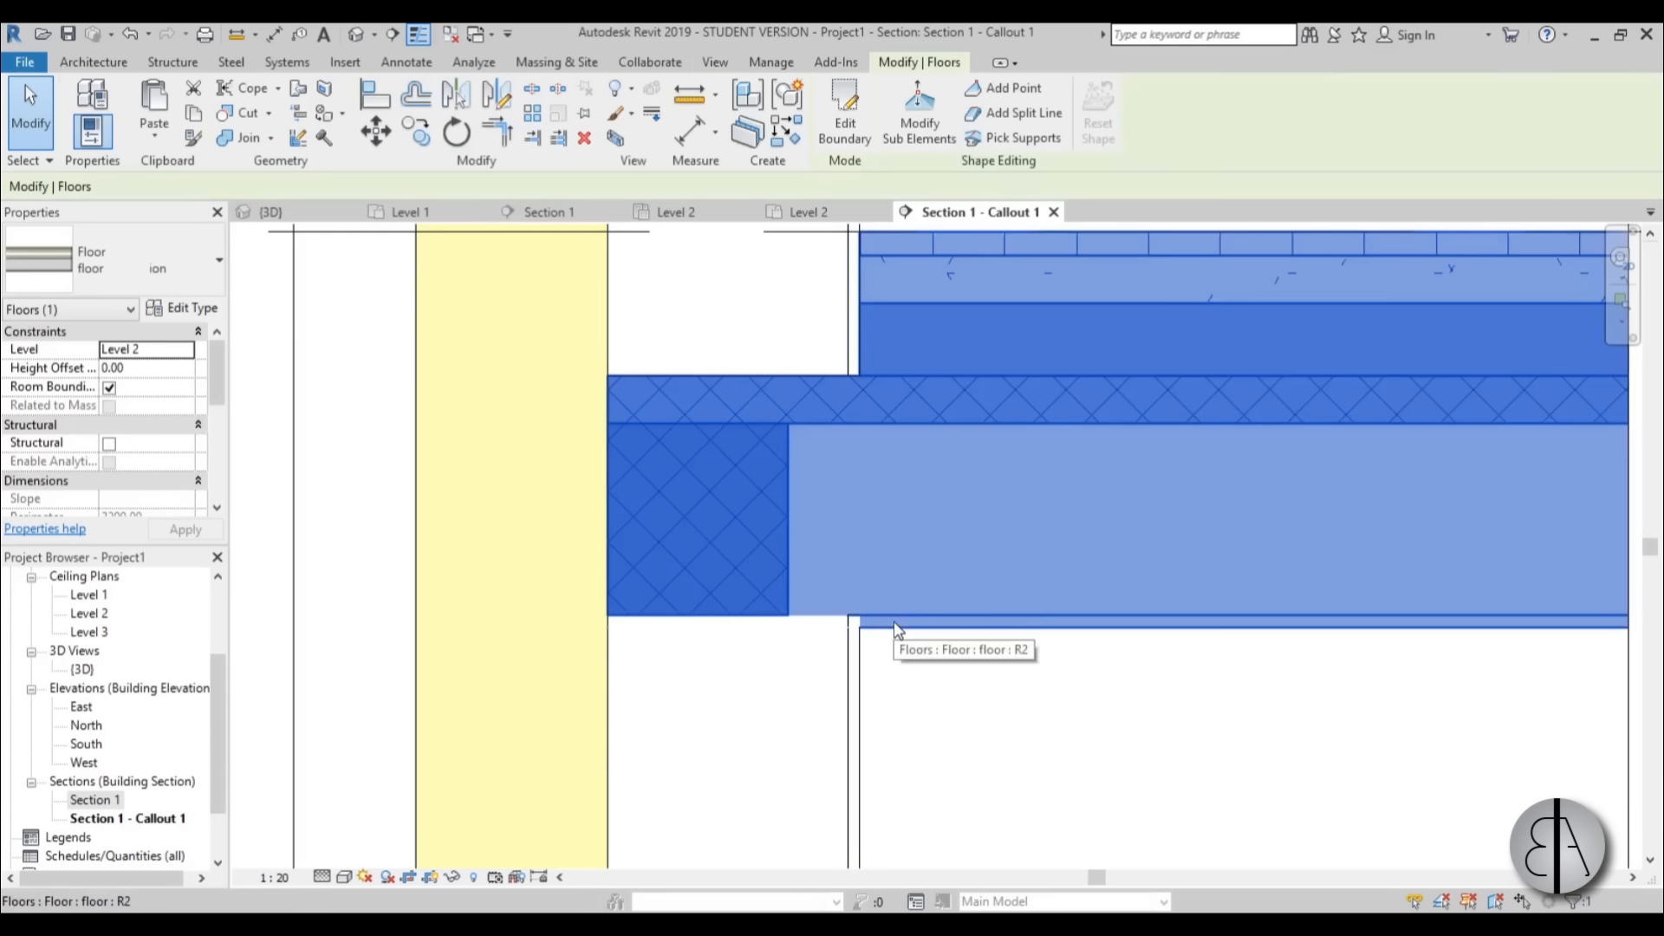
{"action": "left_click", "coordinate": [995, 706]}
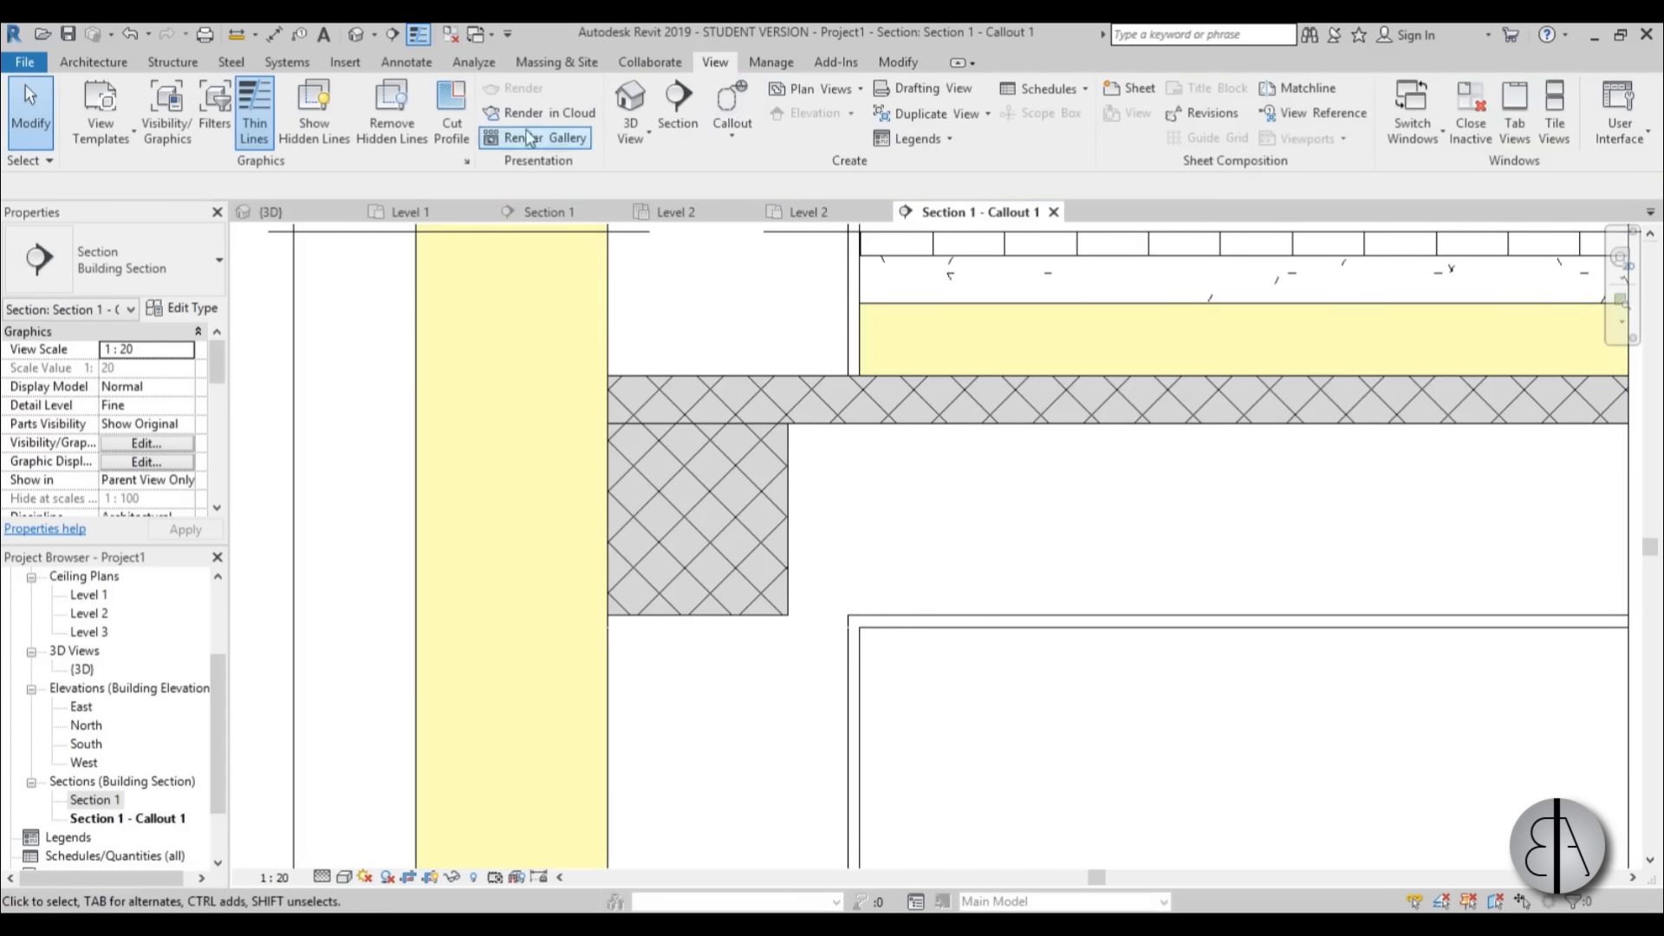
Start a cut profile on the floor layer below the hatched slab and sketch a vertical line 16 long along the hatched drop's inner edge.
{"action": "left_click", "coordinate": [454, 144]}
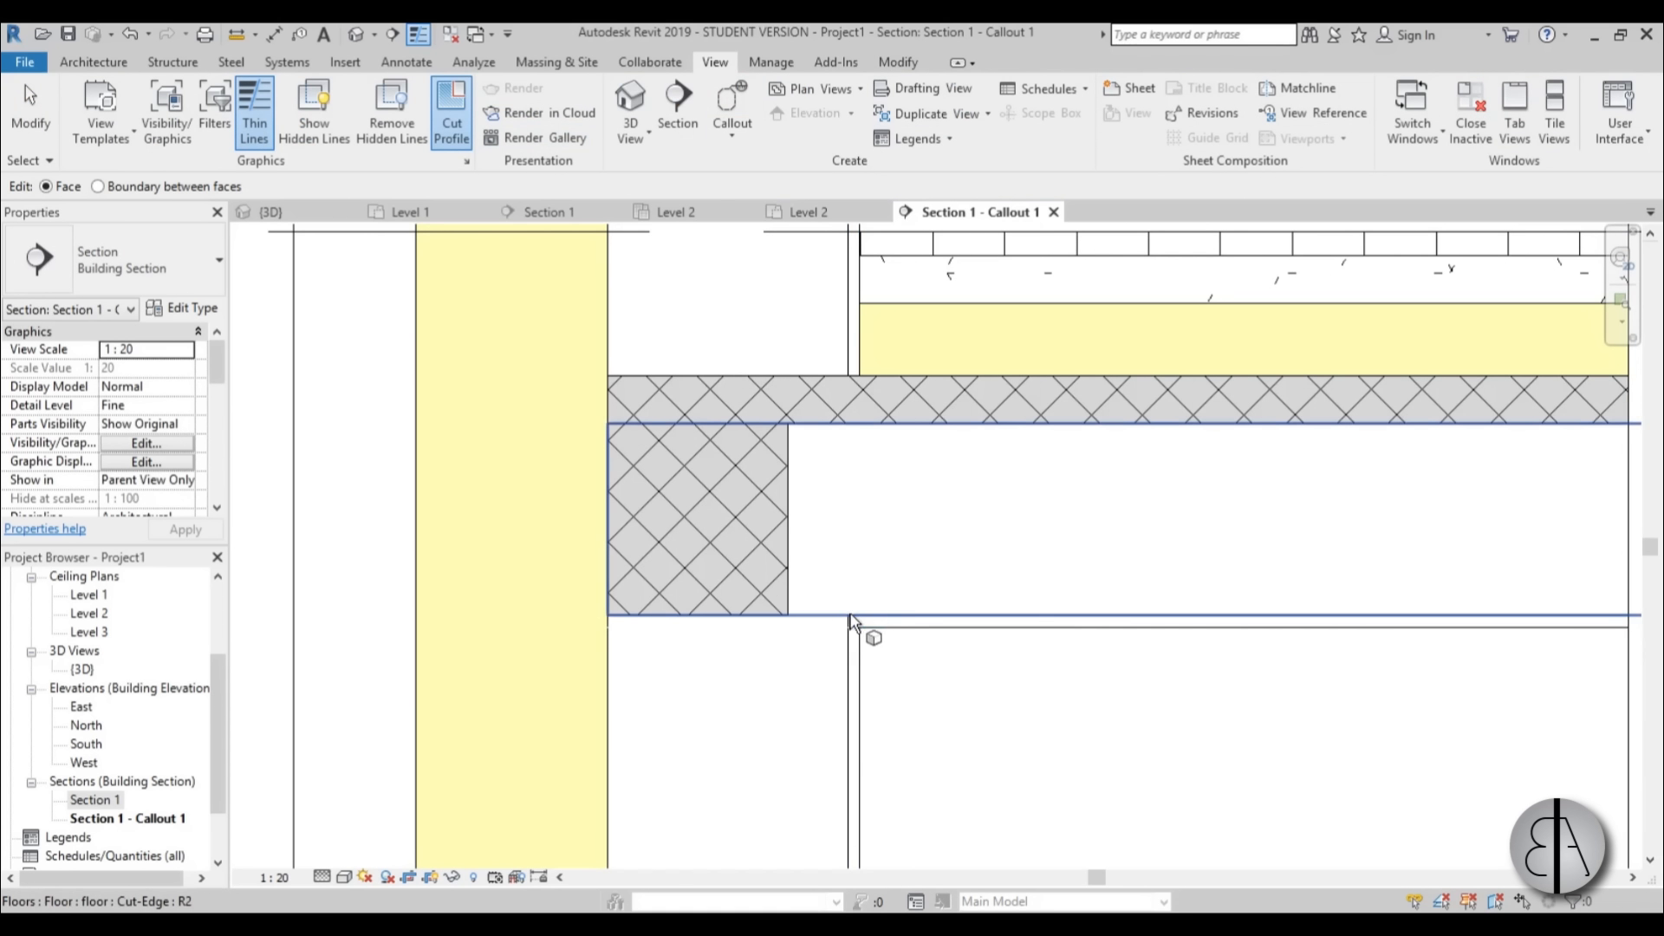
{"action": "left_click", "coordinate": [828, 606]}
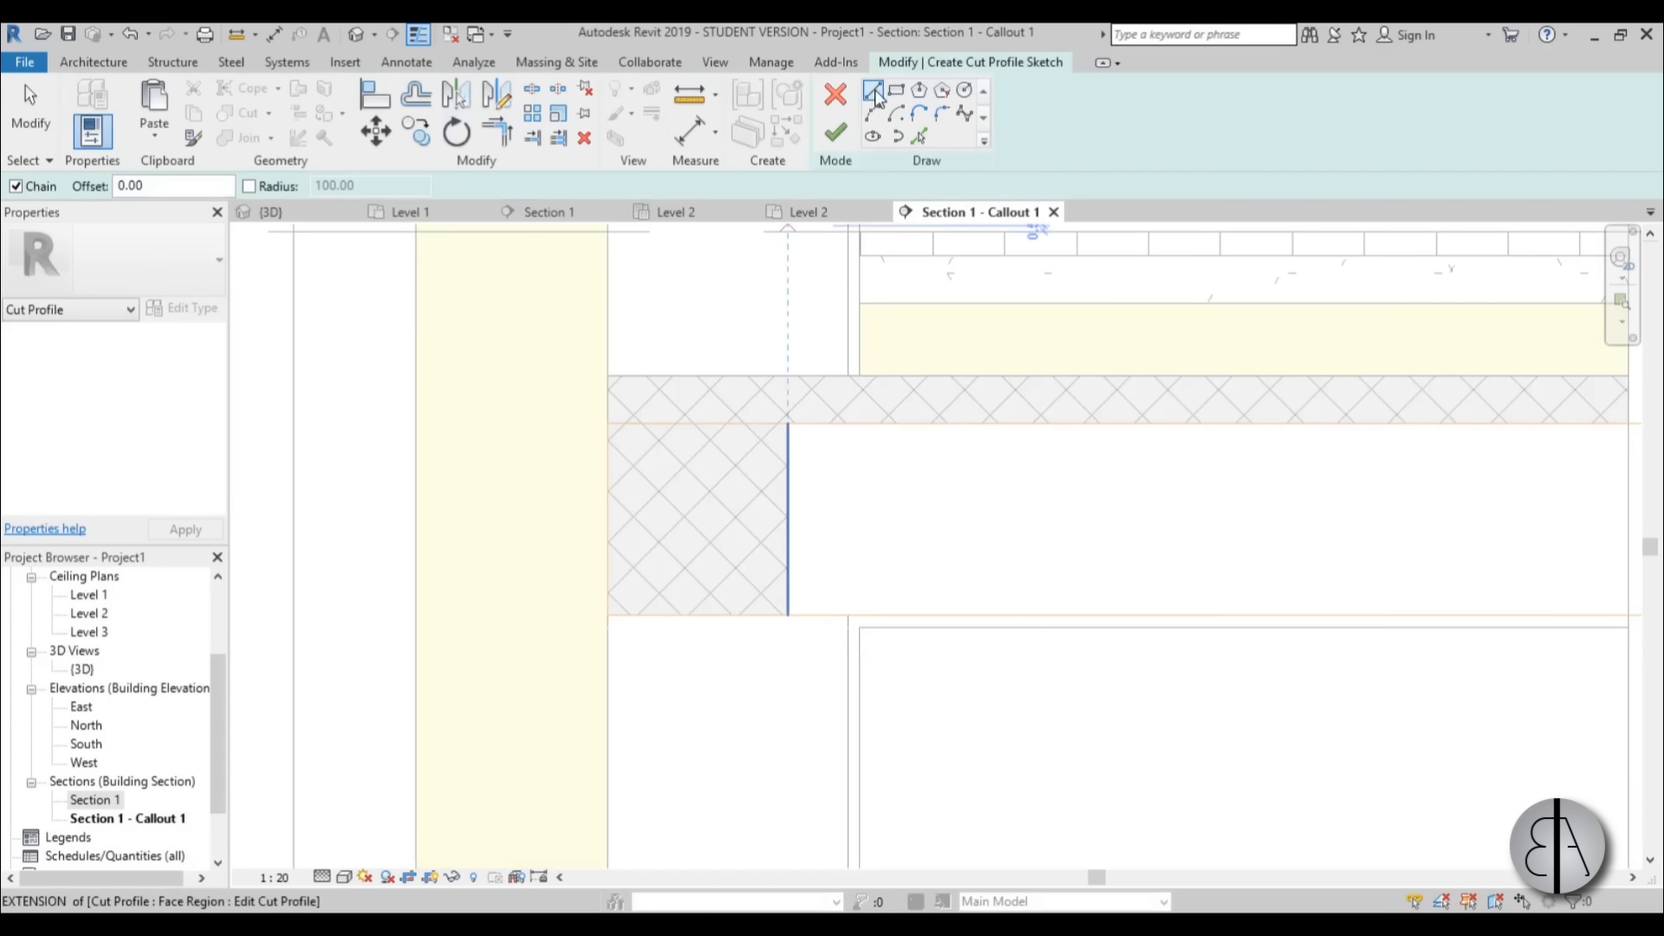
{"action": "left_click", "coordinate": [788, 424]}
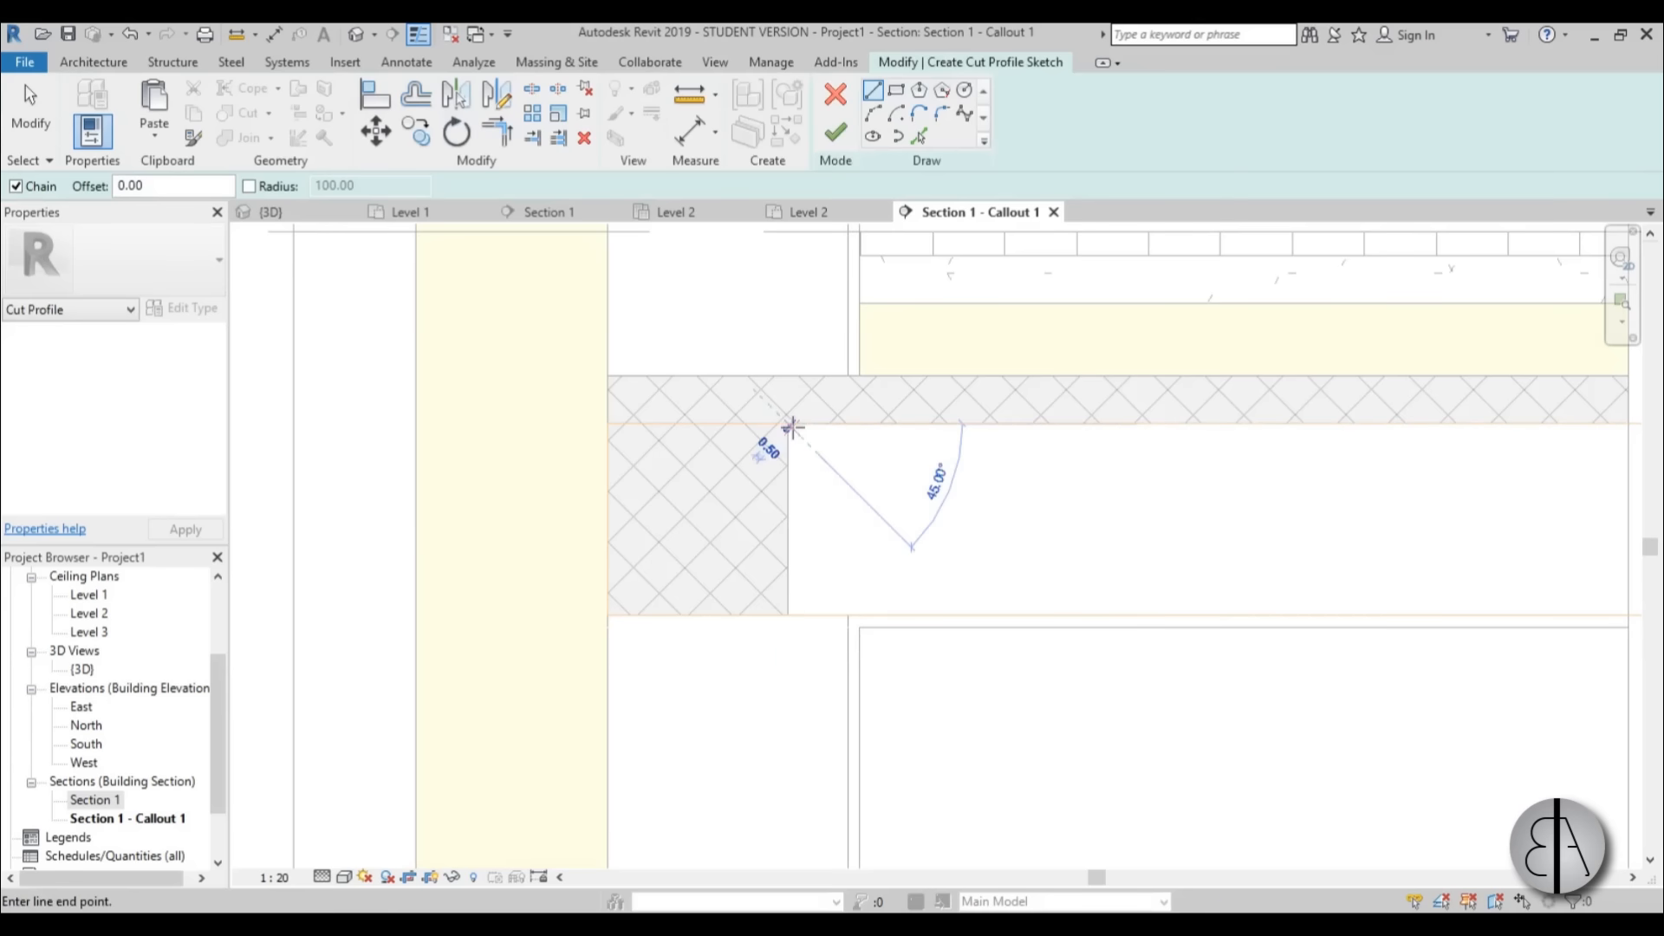
{"action": "left_click", "coordinate": [791, 616]}
{"action": "scroll", "coordinate": [788, 554], "scroll_direction": "up", "scroll_amount": 2}
{"action": "key", "text": "Escape"}
{"action": "key", "text": "Escape"}
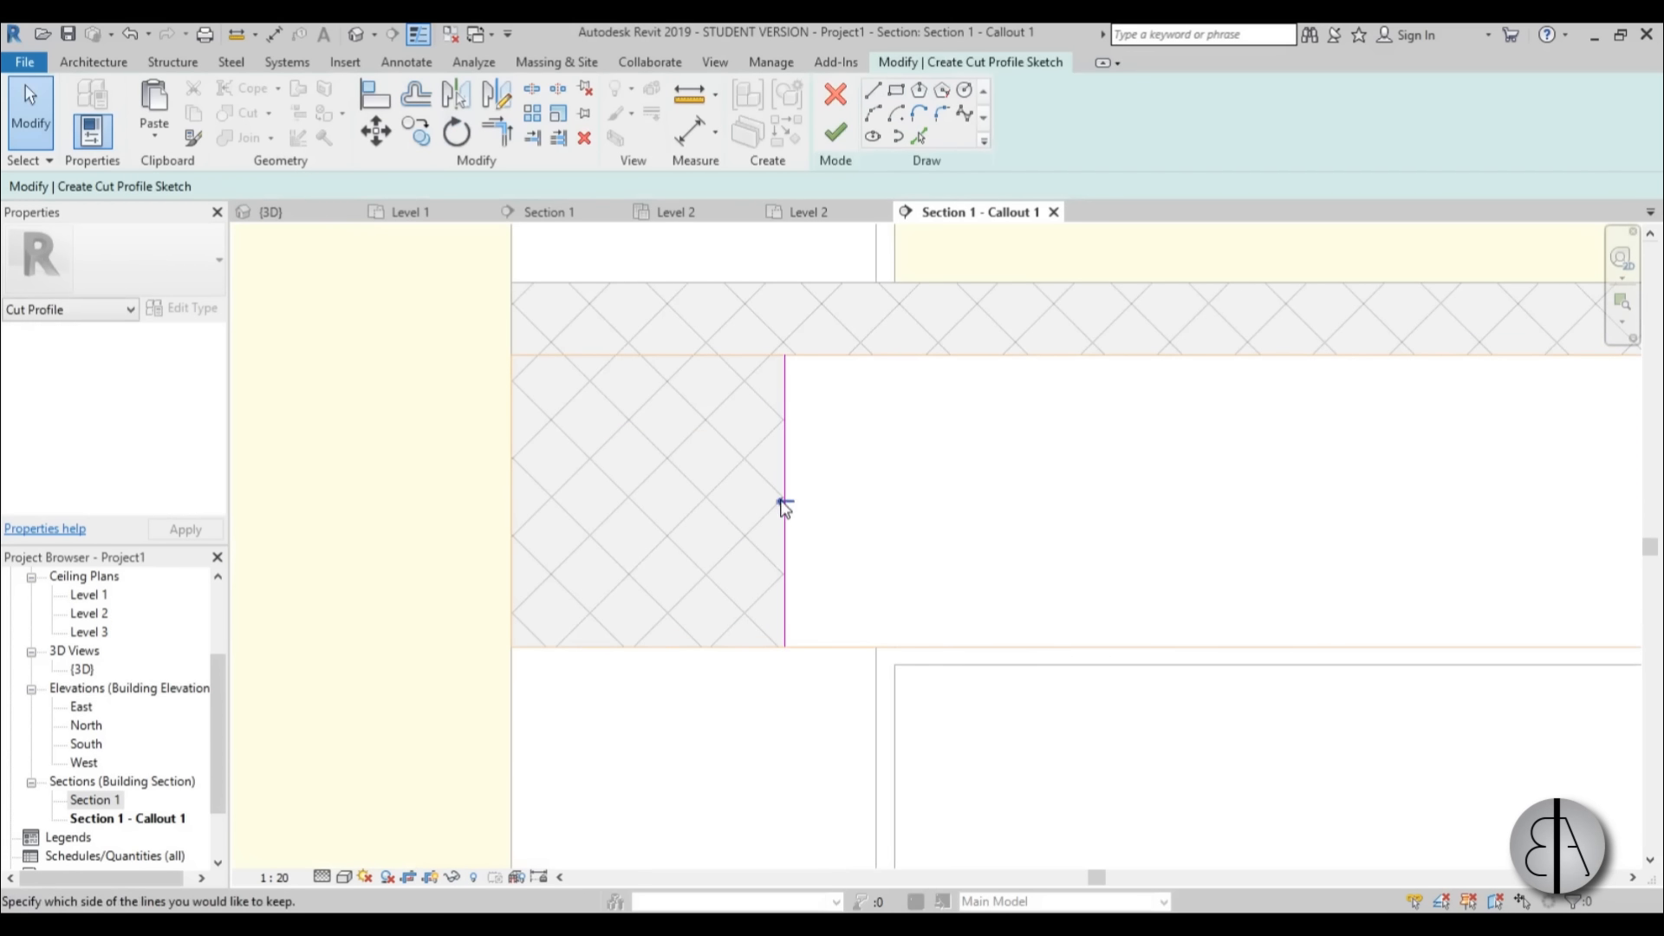
Set the floor layer's cut profile to keep the side away from the wall and finish it.
{"action": "scroll", "coordinate": [736, 499], "scroll_direction": "down", "scroll_amount": 2}
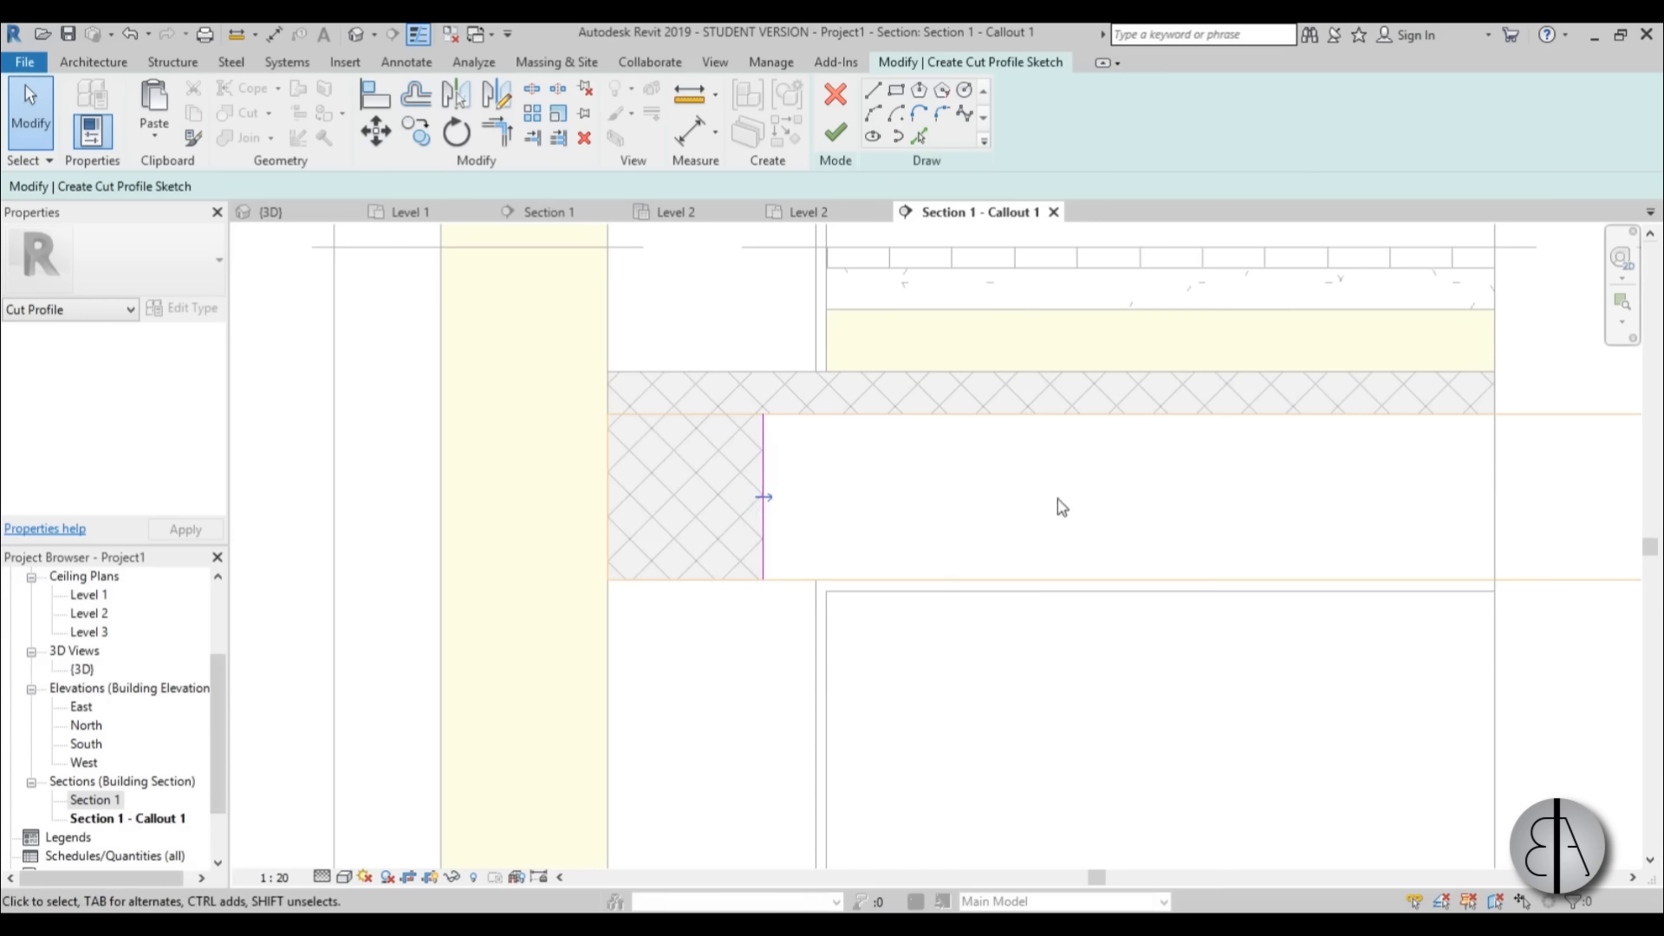
{"action": "left_click", "coordinate": [837, 137]}
{"action": "left_click", "coordinate": [892, 706]}
Review the revised floor junction in the callout and examine where the wall's outer layer overlaps the roof at the eaves.
{"action": "scroll", "coordinate": [806, 465], "scroll_direction": "down", "scroll_amount": 2}
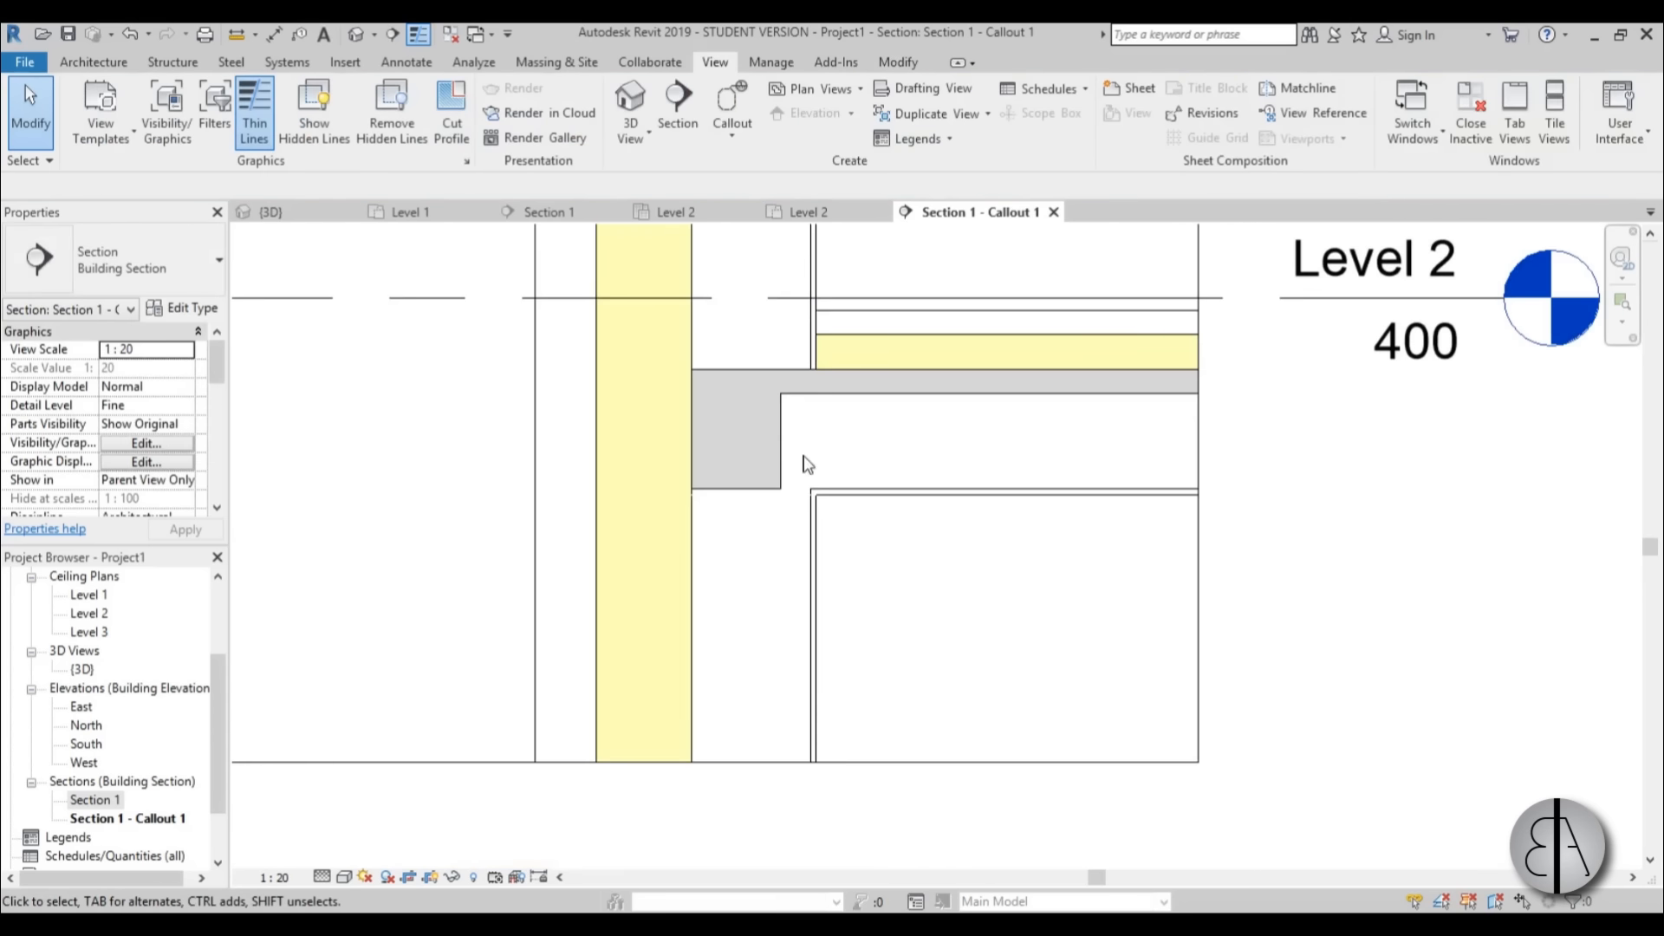
{"action": "scroll", "coordinate": [858, 685], "scroll_direction": "down", "scroll_amount": 3}
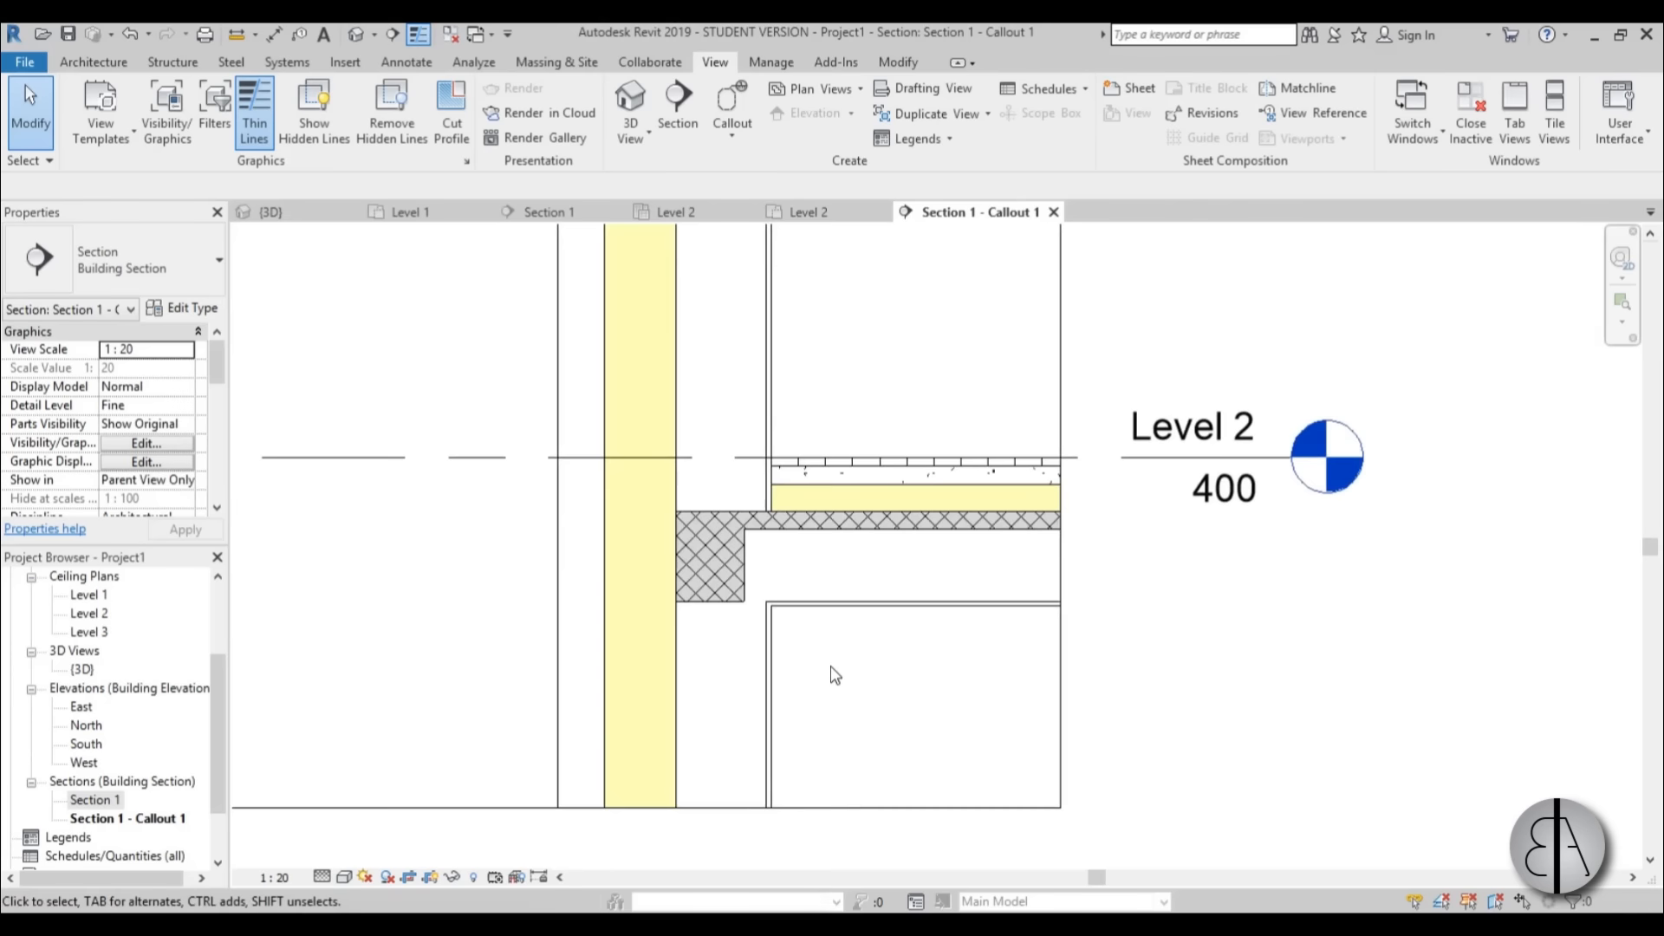
{"action": "scroll", "coordinate": [794, 572], "scroll_direction": "down", "scroll_amount": 1}
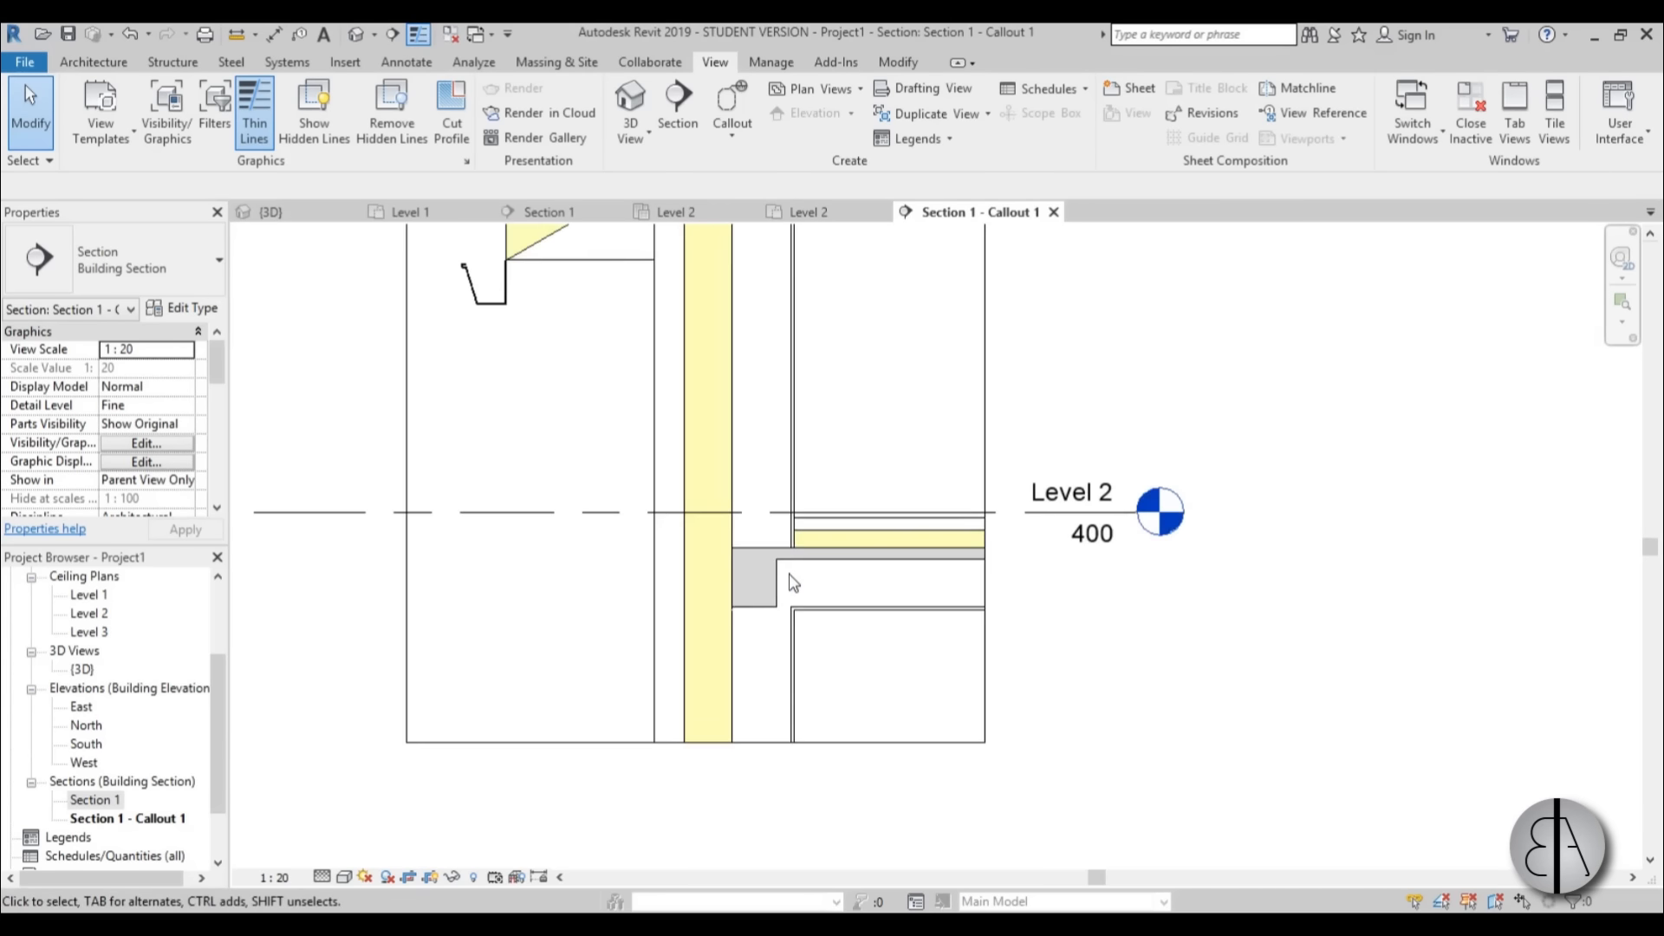
{"action": "middle_click_drag", "start_coordinate": [792, 394], "coordinate": [785, 549]}
{"action": "middle_click_drag", "start_coordinate": [770, 456], "coordinate": [778, 540]}
{"action": "scroll", "coordinate": [691, 425], "scroll_direction": "up", "scroll_amount": 3}
{"action": "middle_click_drag", "start_coordinate": [677, 472], "coordinate": [793, 587]}
{"action": "scroll", "coordinate": [692, 476], "scroll_direction": "down", "scroll_amount": 1}
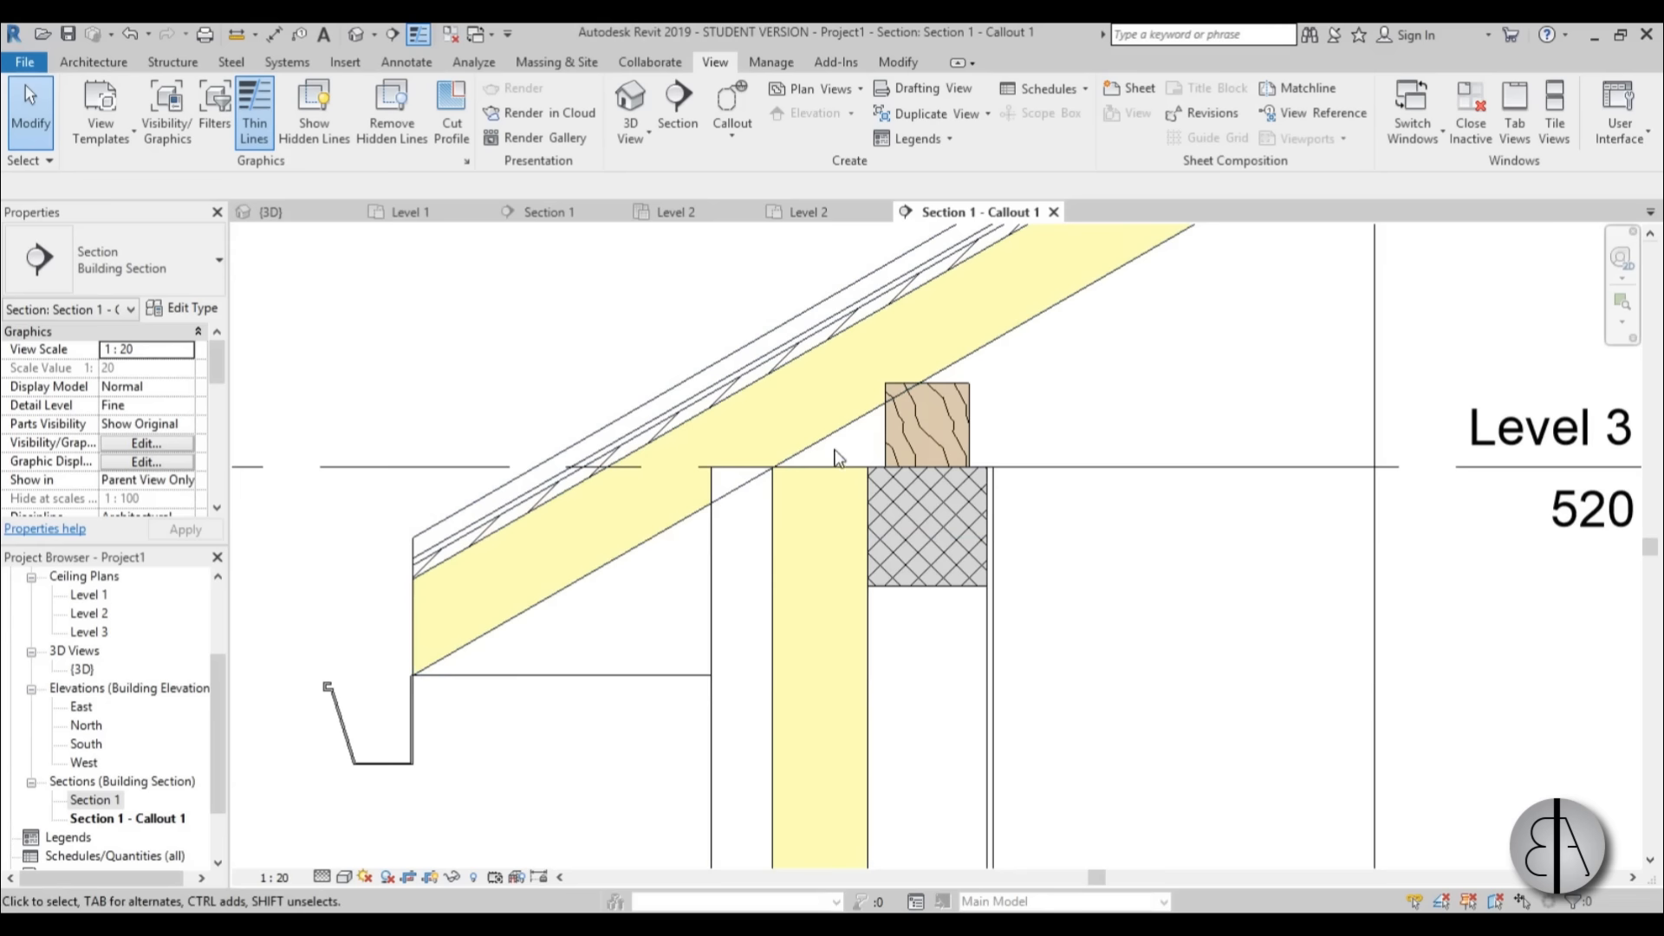
{"action": "scroll", "coordinate": [778, 469], "scroll_direction": "down", "scroll_amount": 2}
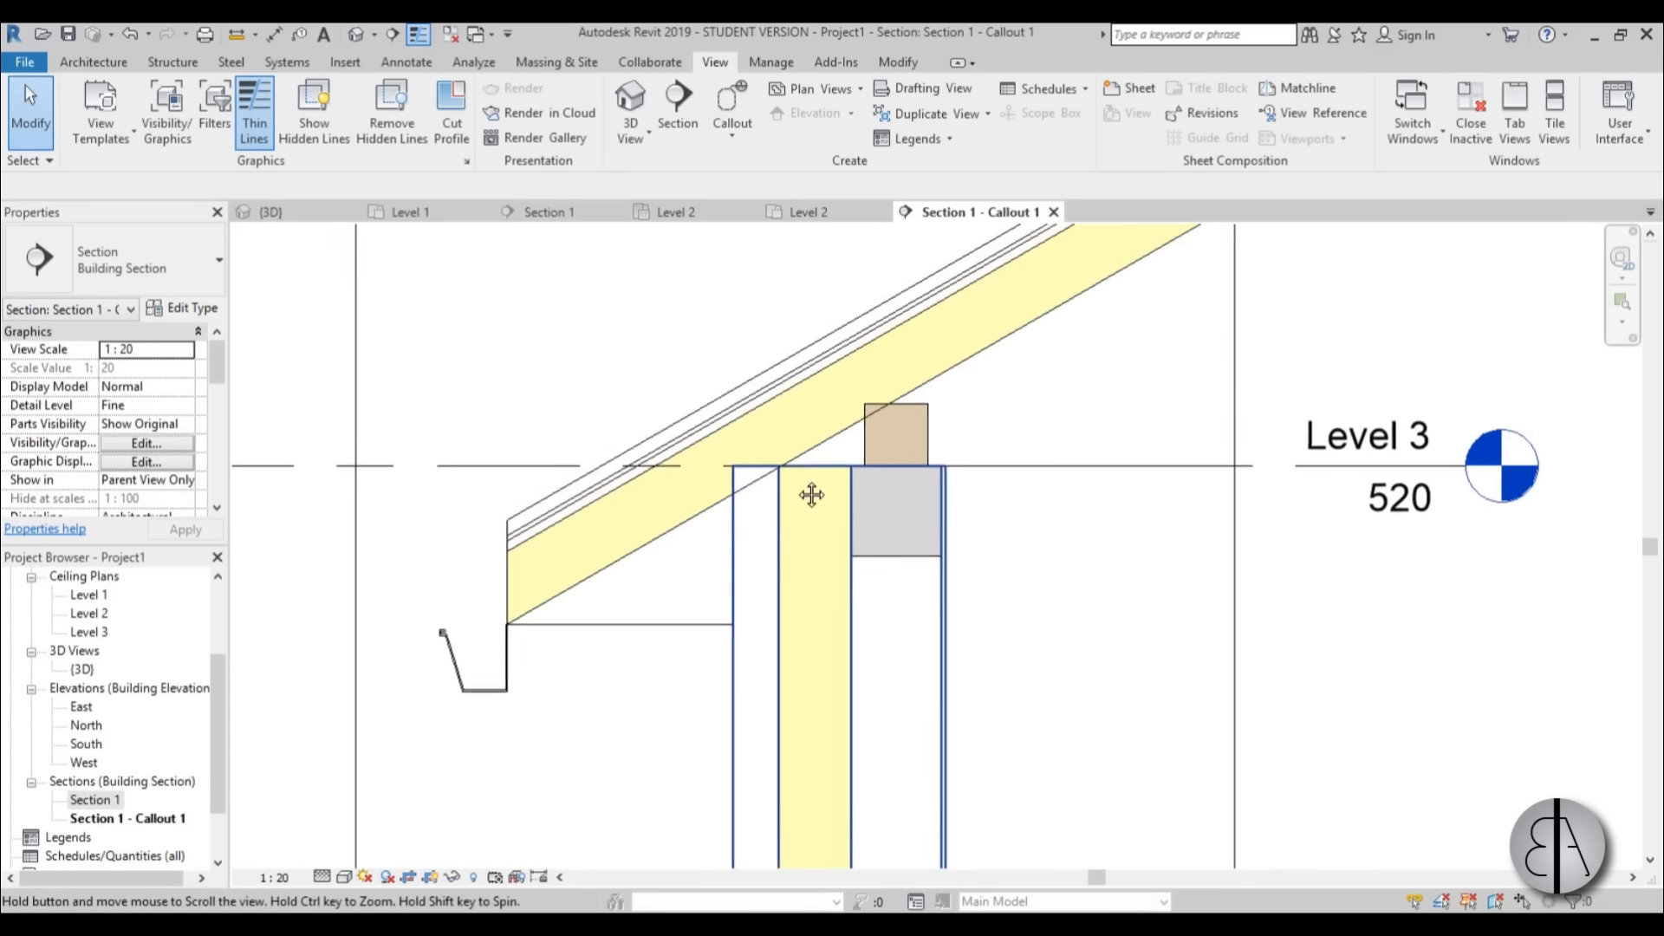
{"action": "middle_click_drag", "start_coordinate": [810, 486], "coordinate": [698, 568]}
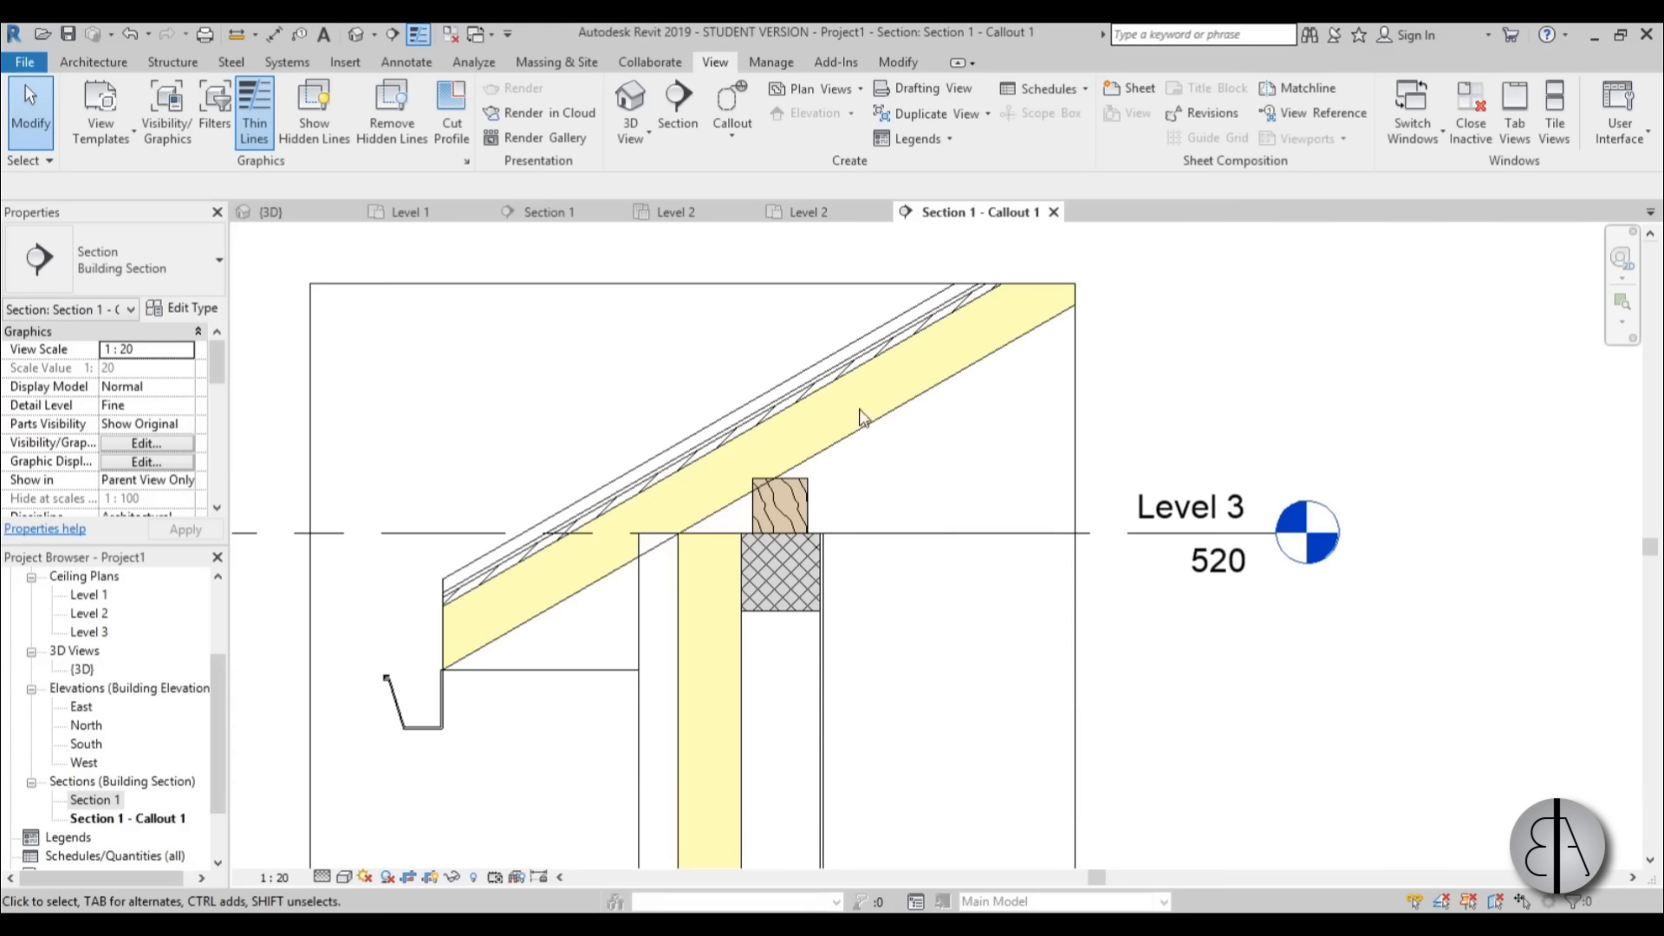
{"action": "scroll", "coordinate": [679, 529], "scroll_direction": "up", "scroll_amount": 2}
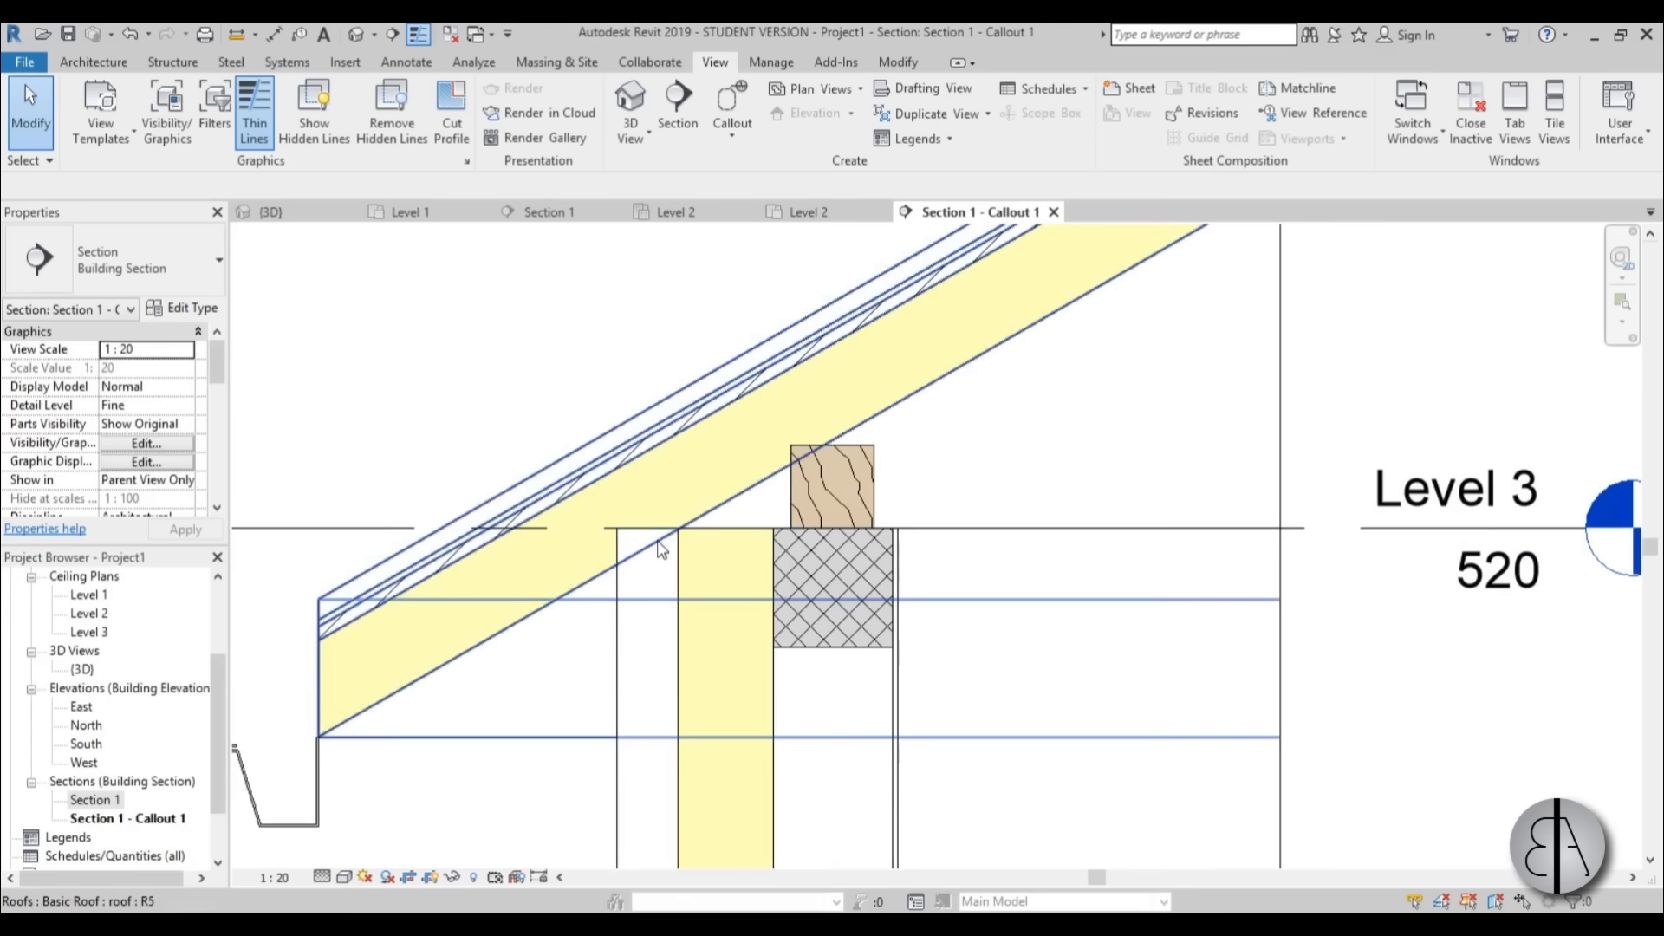
{"action": "scroll", "coordinate": [645, 535], "scroll_direction": "up", "scroll_amount": 1}
{"action": "left_click", "coordinate": [610, 611]}
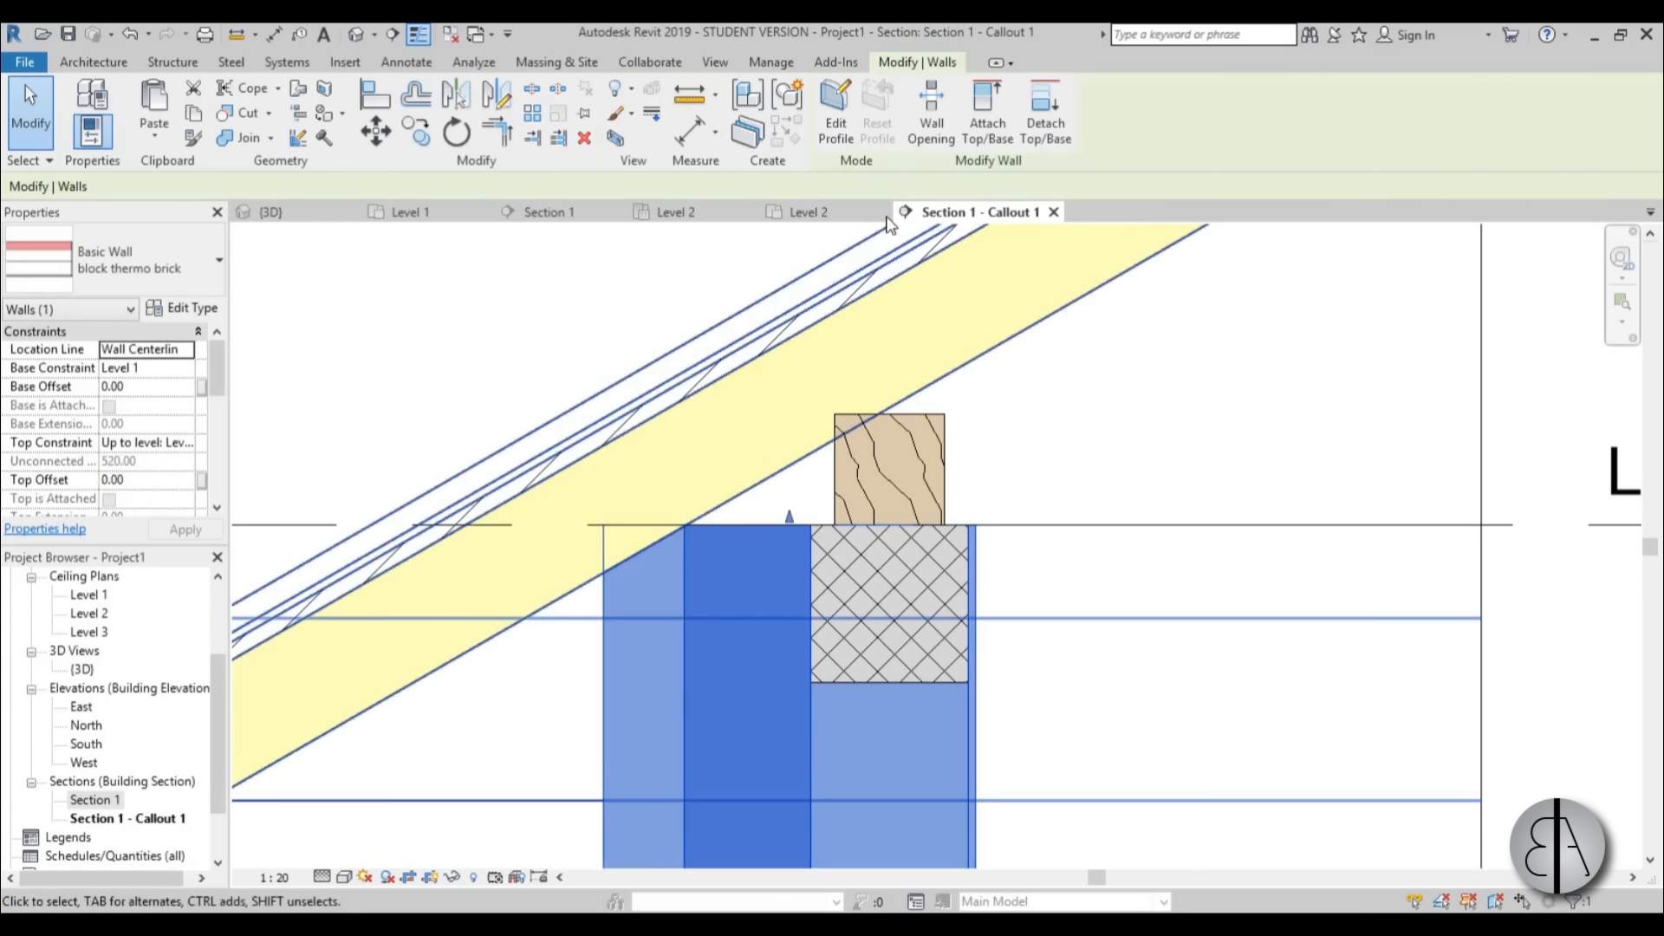
{"action": "left_click", "coordinate": [623, 257]}
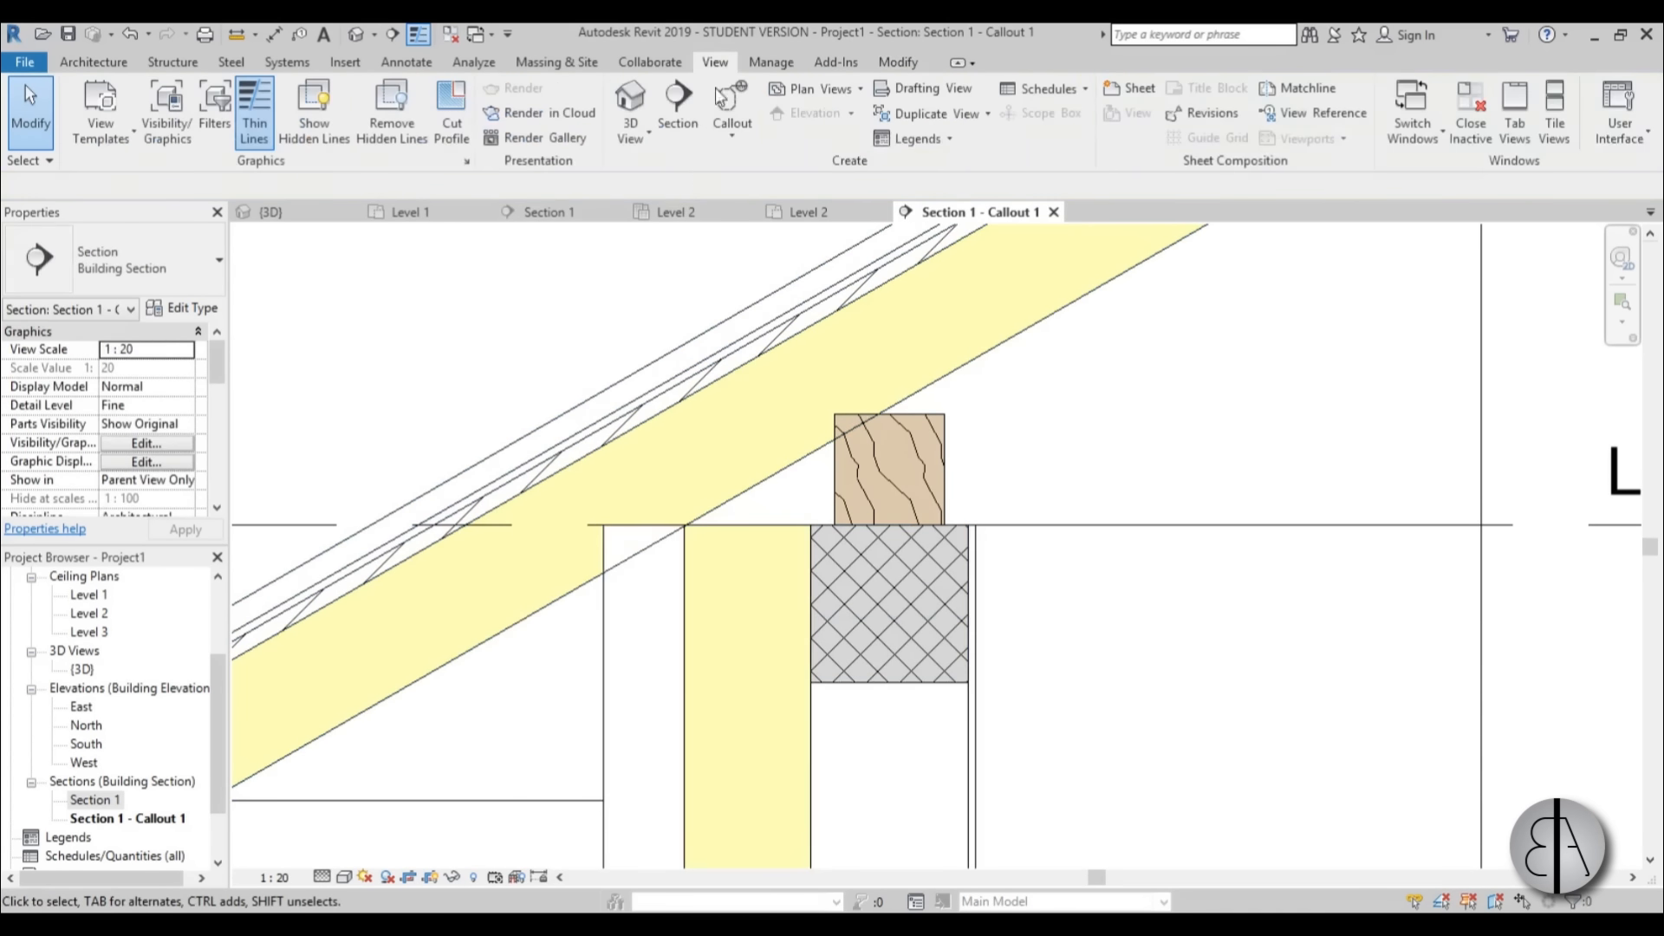
Start a cut profile on the wall's outer layer and sketch a sloped line about 11.8 long across it along the roof's underside.
{"action": "left_click", "coordinate": [469, 144]}
{"action": "scroll", "coordinate": [661, 555], "scroll_direction": "up", "scroll_amount": 1}
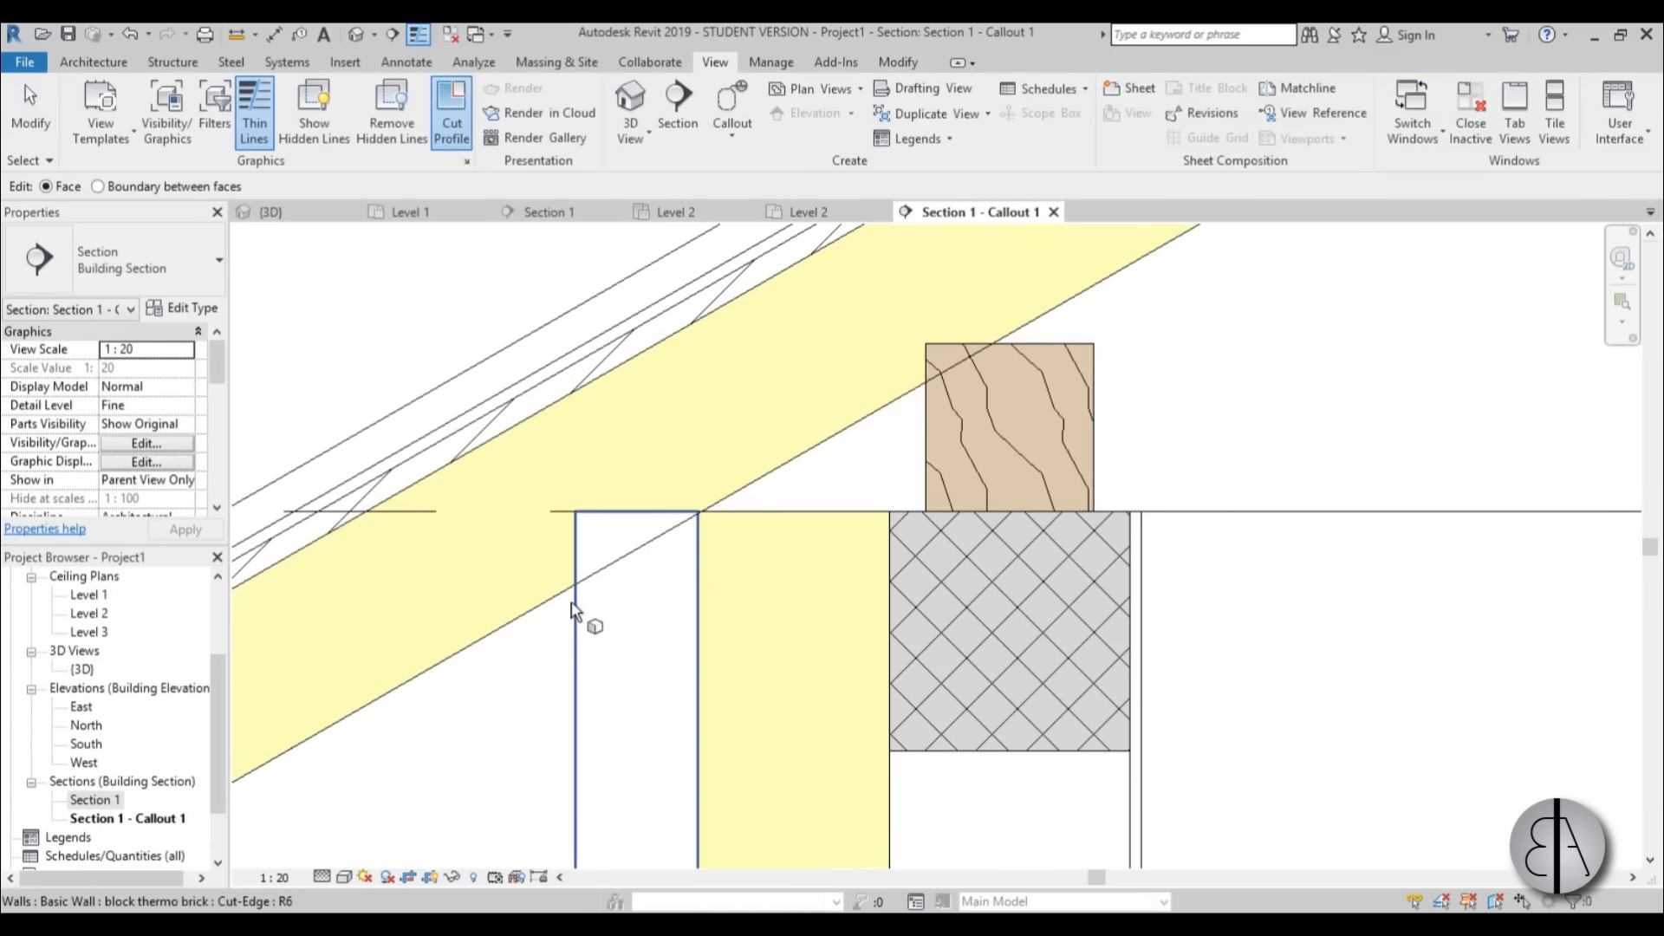
{"action": "left_click", "coordinate": [572, 612]}
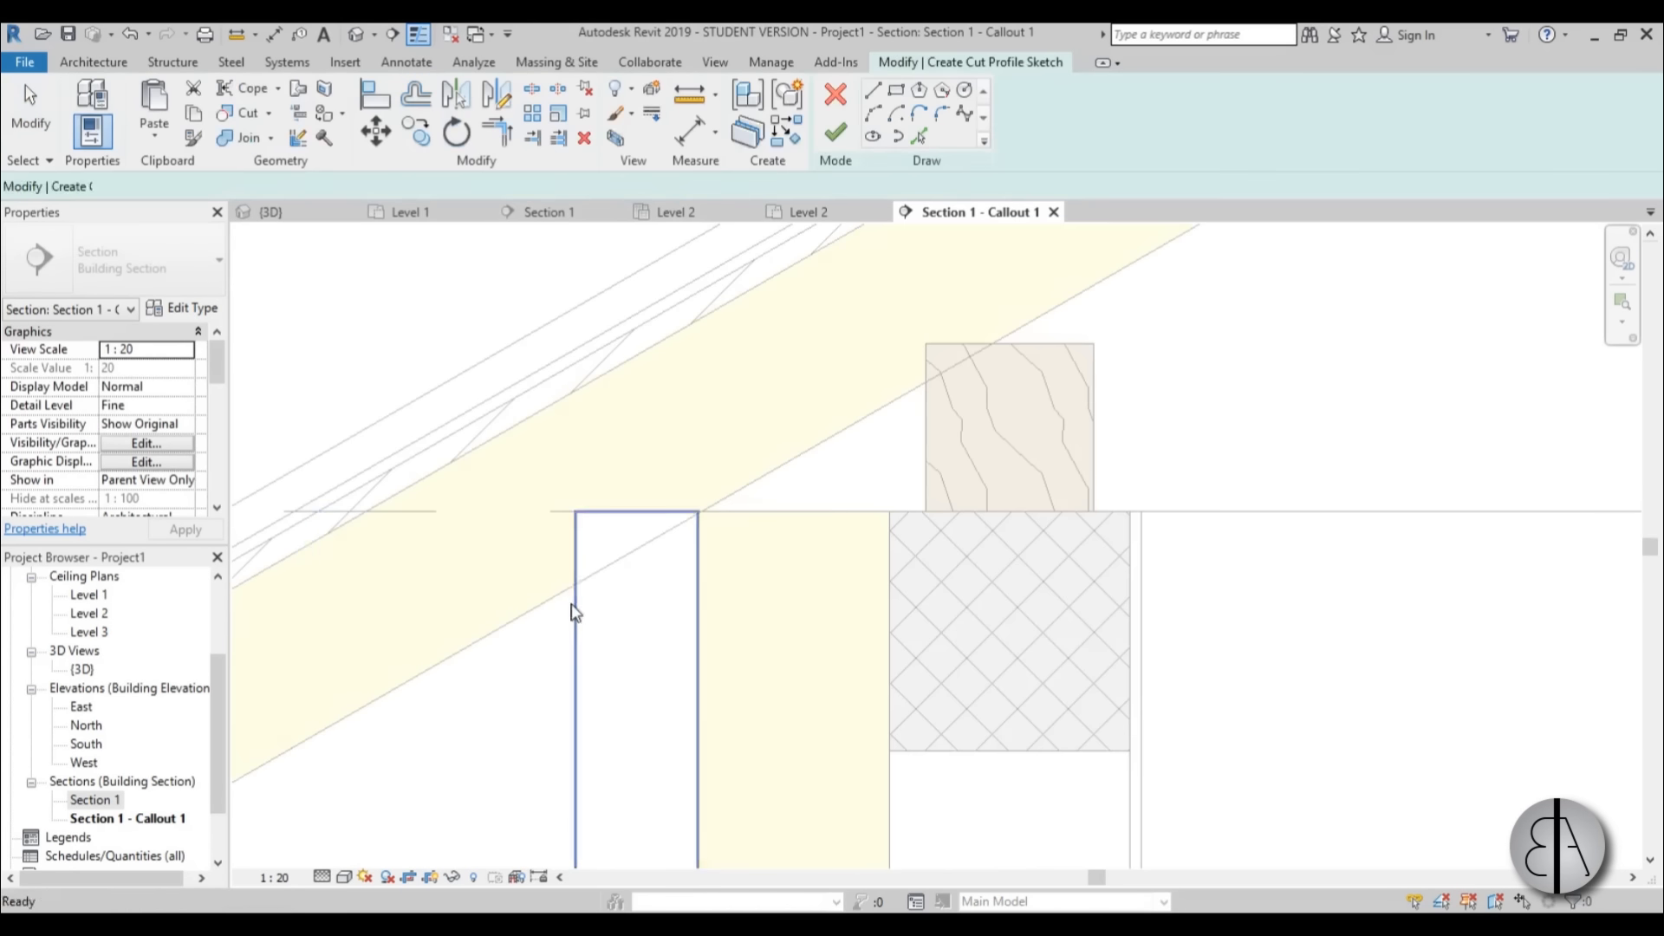
{"action": "left_click", "coordinate": [700, 511]}
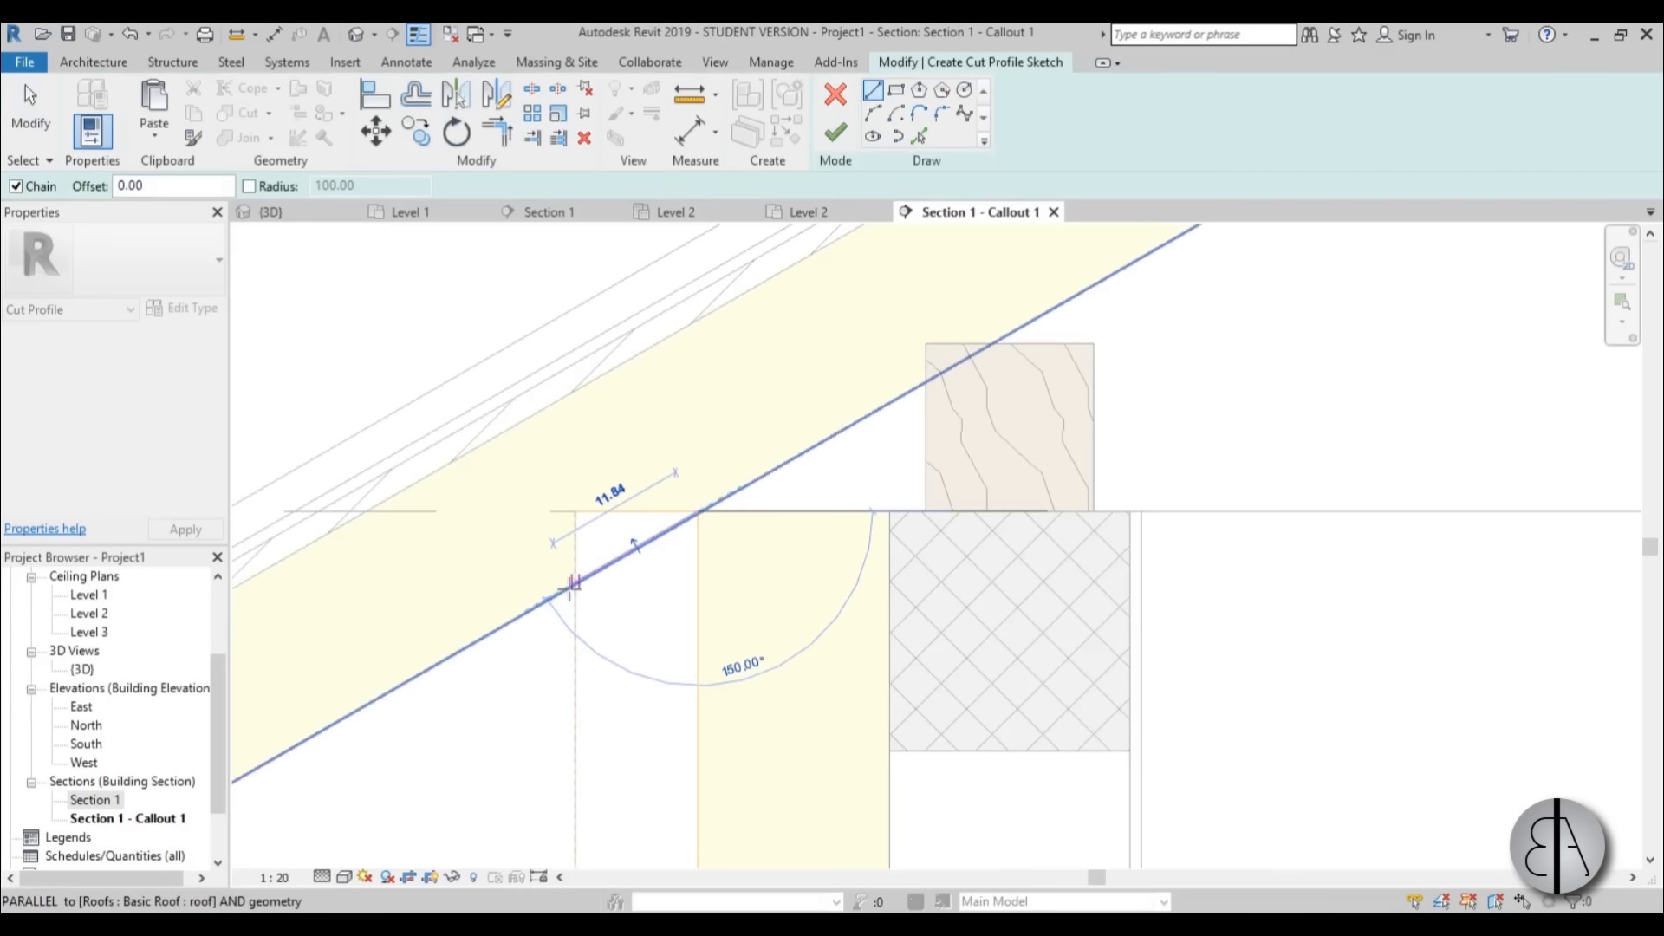
{"action": "scroll", "coordinate": [572, 585], "scroll_direction": "up", "scroll_amount": 4}
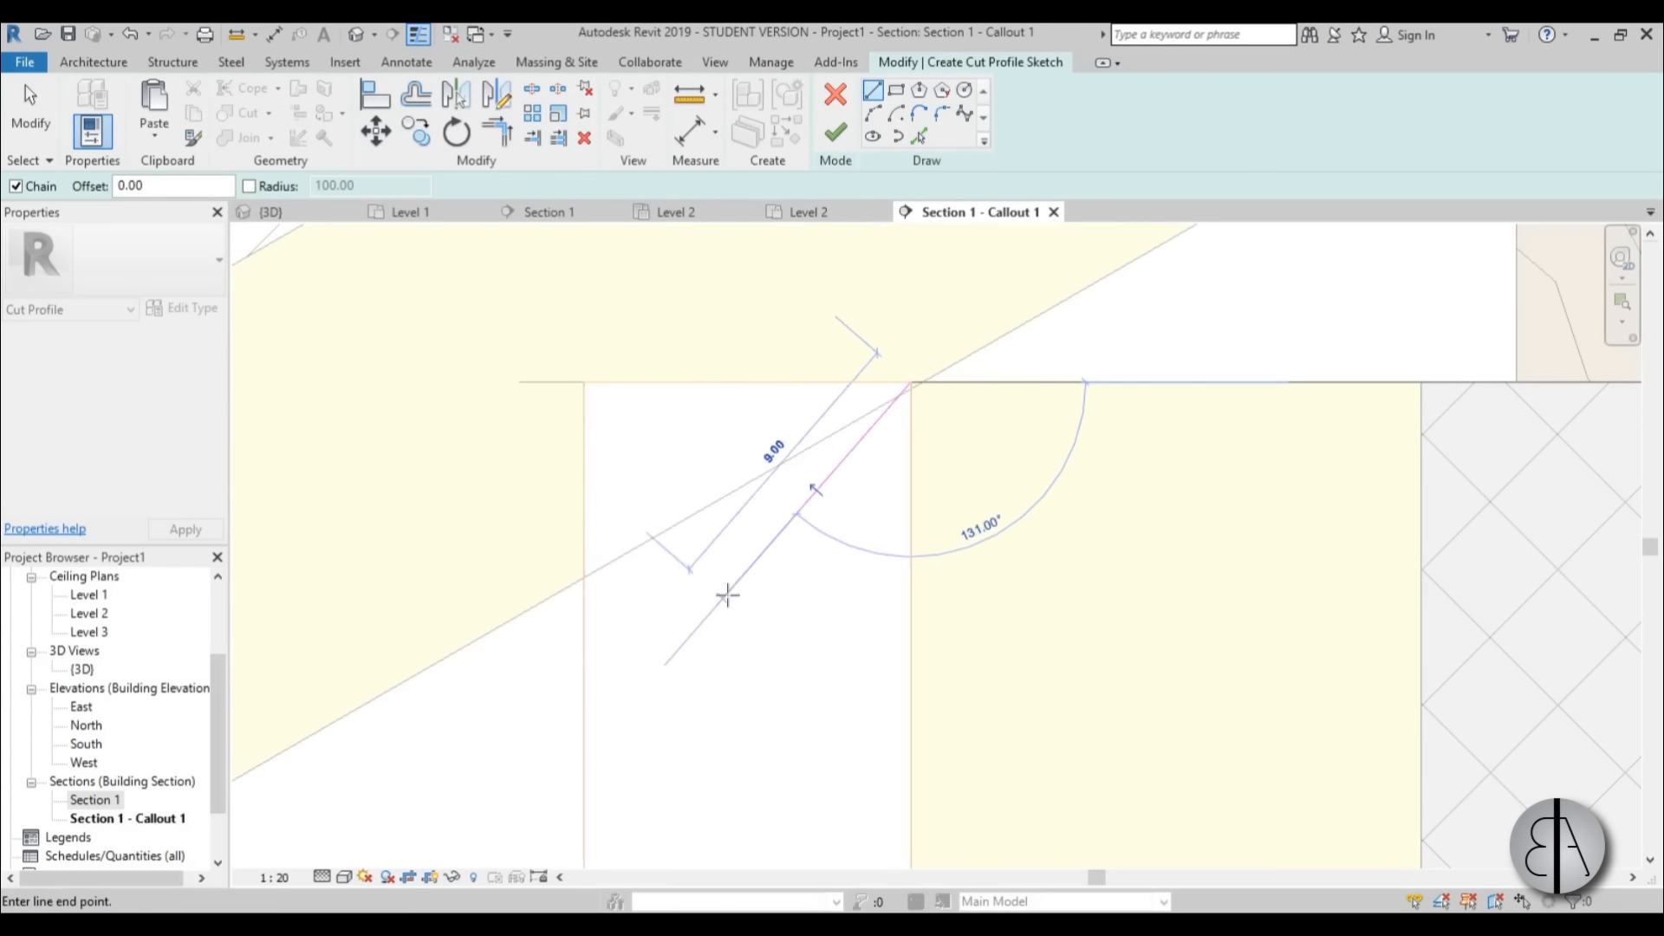
{"action": "left_click", "coordinate": [583, 576]}
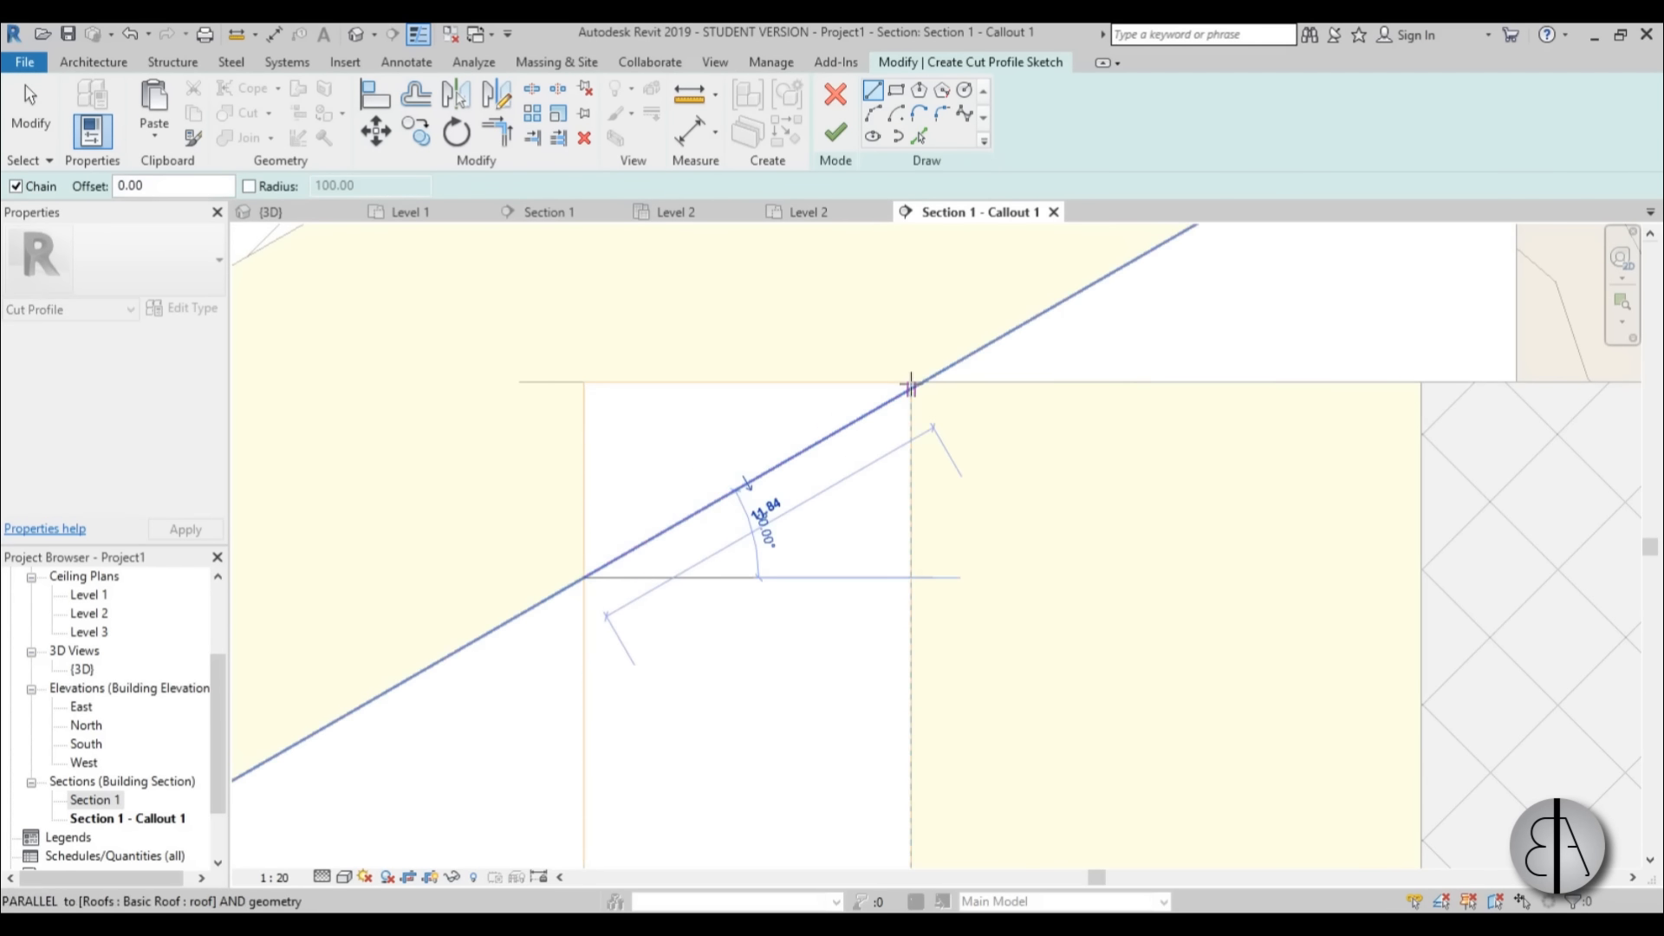
{"action": "scroll", "coordinate": [921, 380], "scroll_direction": "up", "scroll_amount": 7}
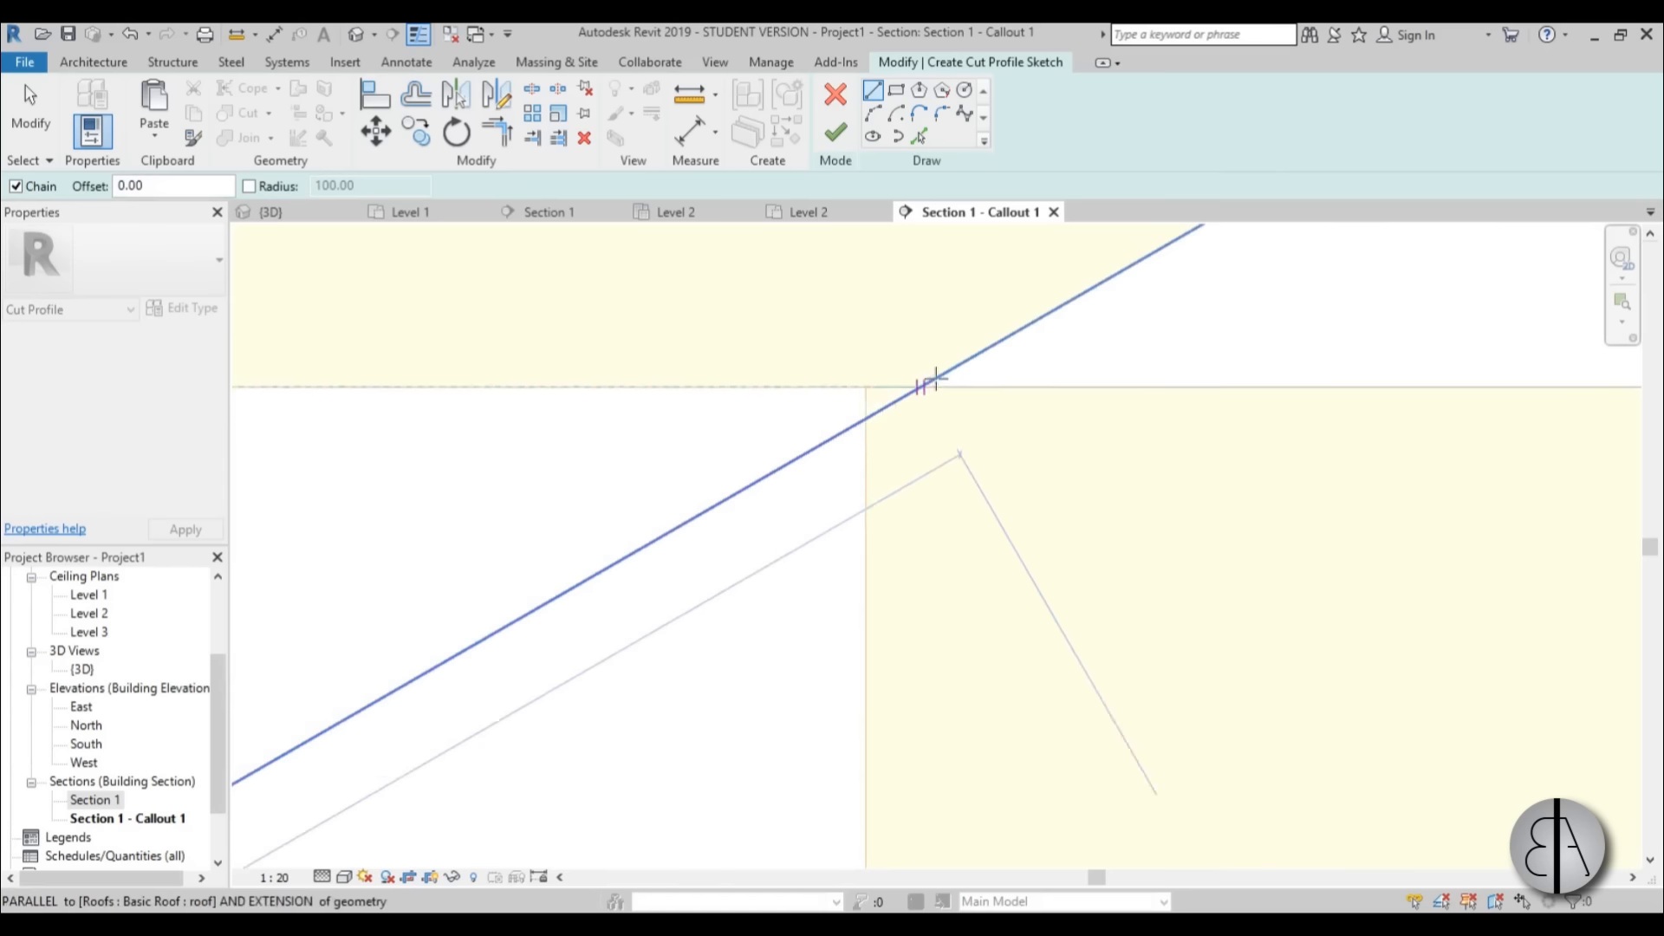
{"action": "left_click", "coordinate": [828, 442]}
{"action": "scroll", "coordinate": [858, 390], "scroll_direction": "down", "scroll_amount": 3}
{"action": "key", "text": "Escape"}
{"action": "key", "text": "Escape"}
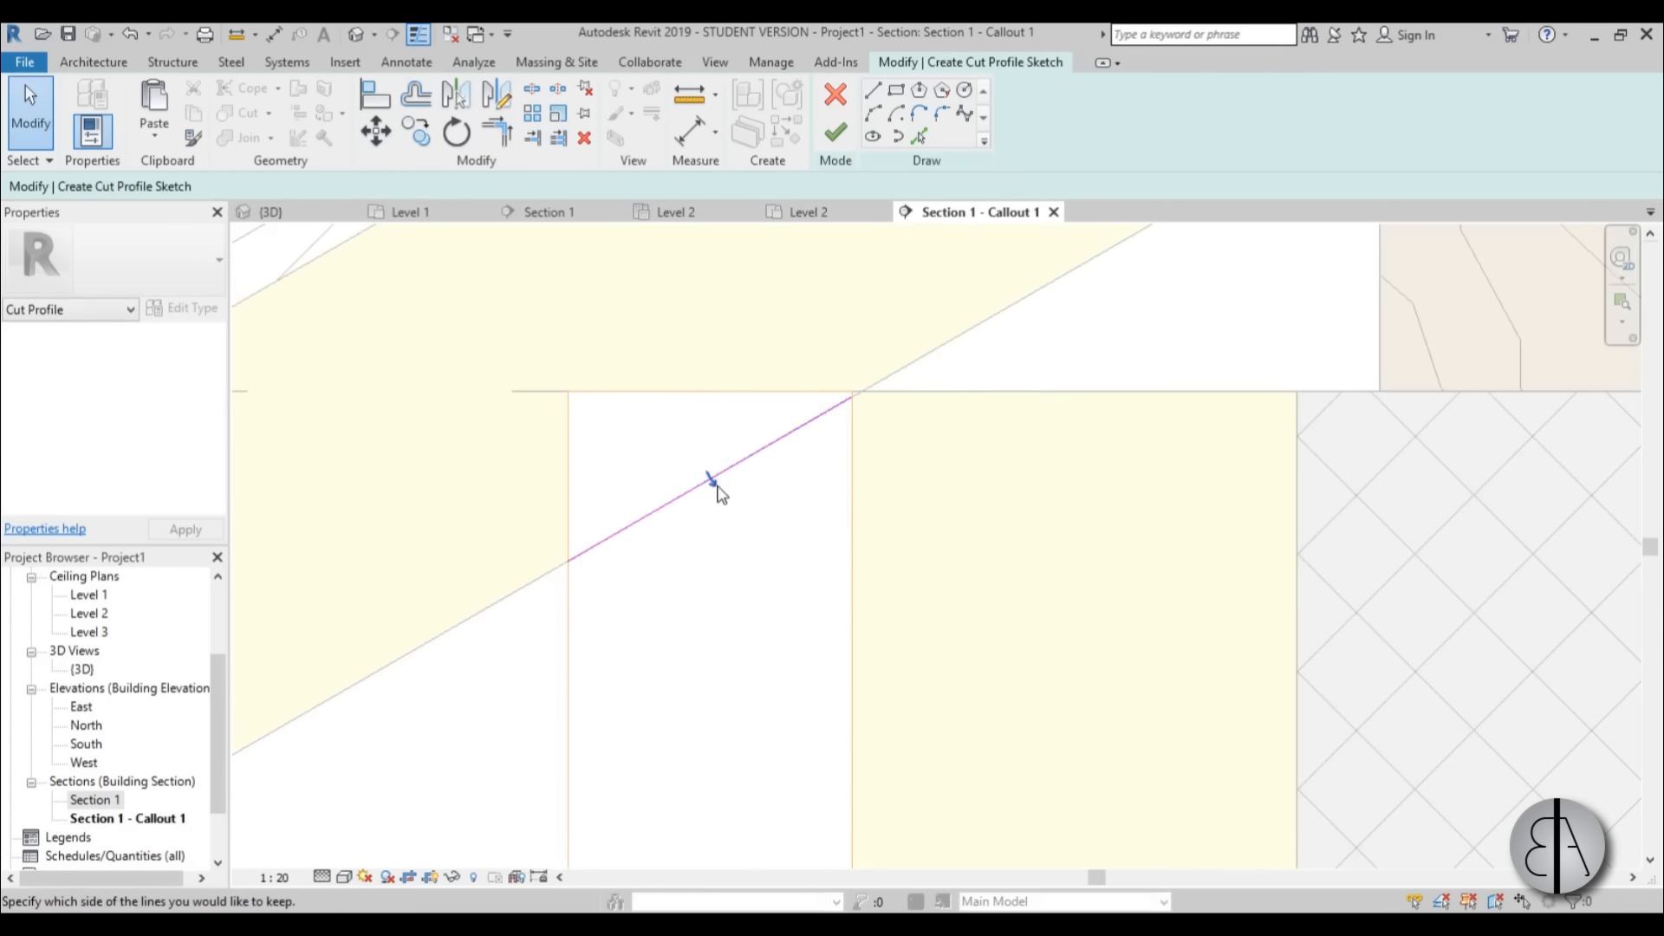
Finish the outer wall layer's cut profile, keeping the part below the sloped line.
{"action": "scroll", "coordinate": [698, 439], "scroll_direction": "down", "scroll_amount": 3}
{"action": "scroll", "coordinate": [707, 446], "scroll_direction": "up", "scroll_amount": 3}
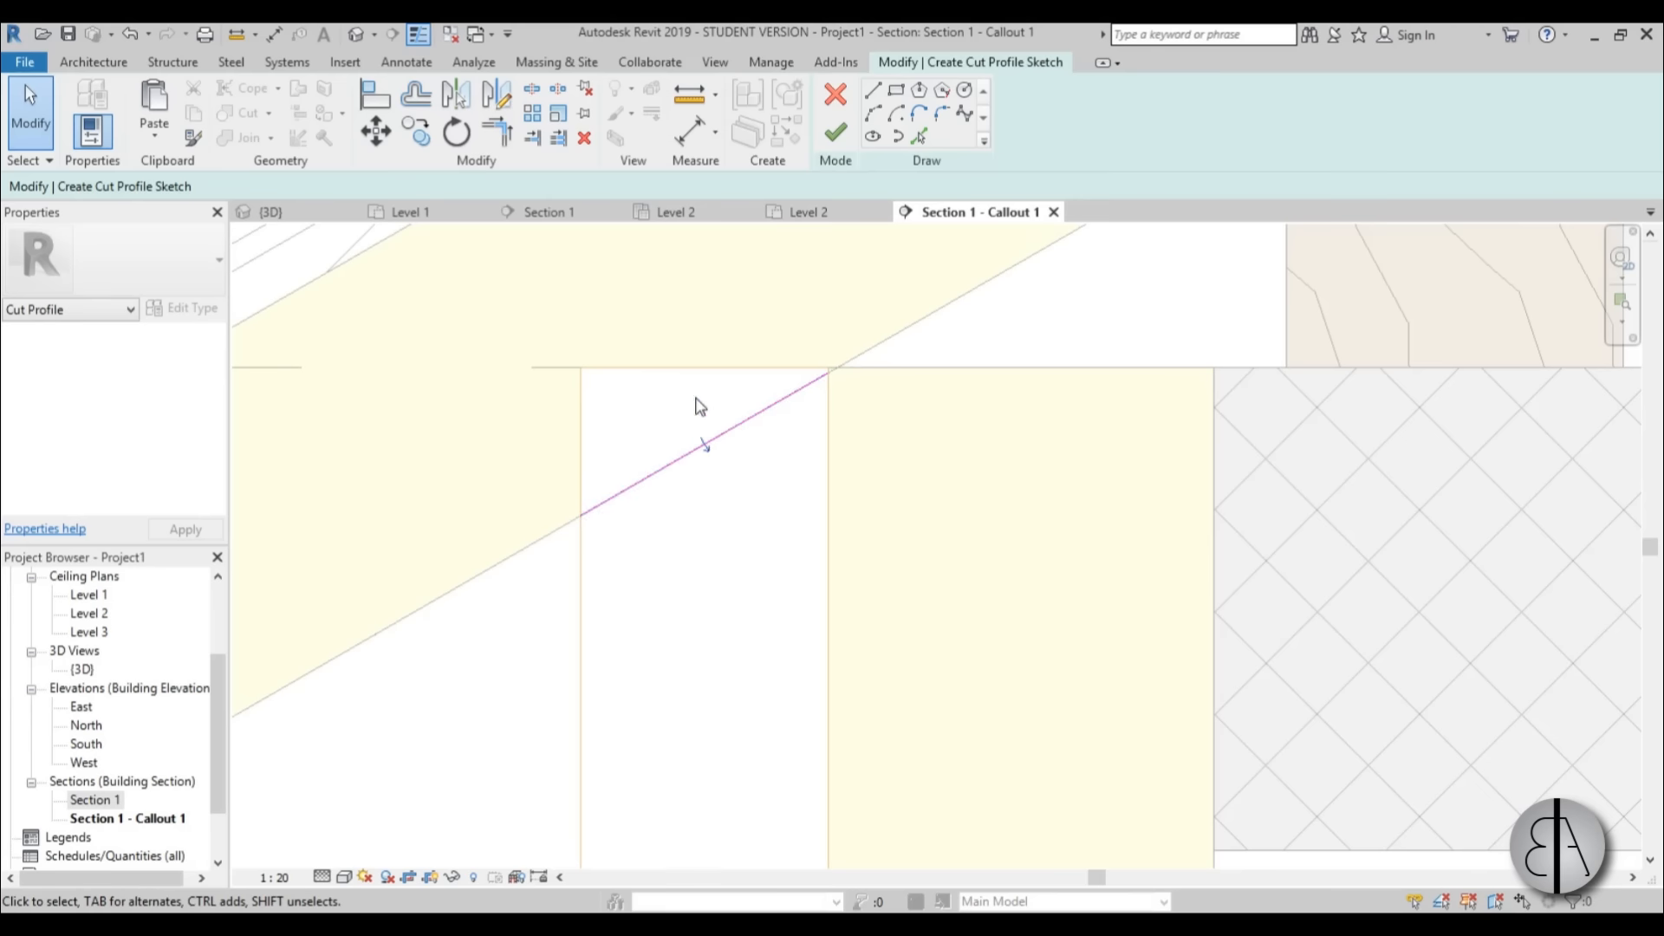
{"action": "scroll", "coordinate": [698, 401], "scroll_direction": "down", "scroll_amount": 3}
{"action": "left_click", "coordinate": [835, 132]}
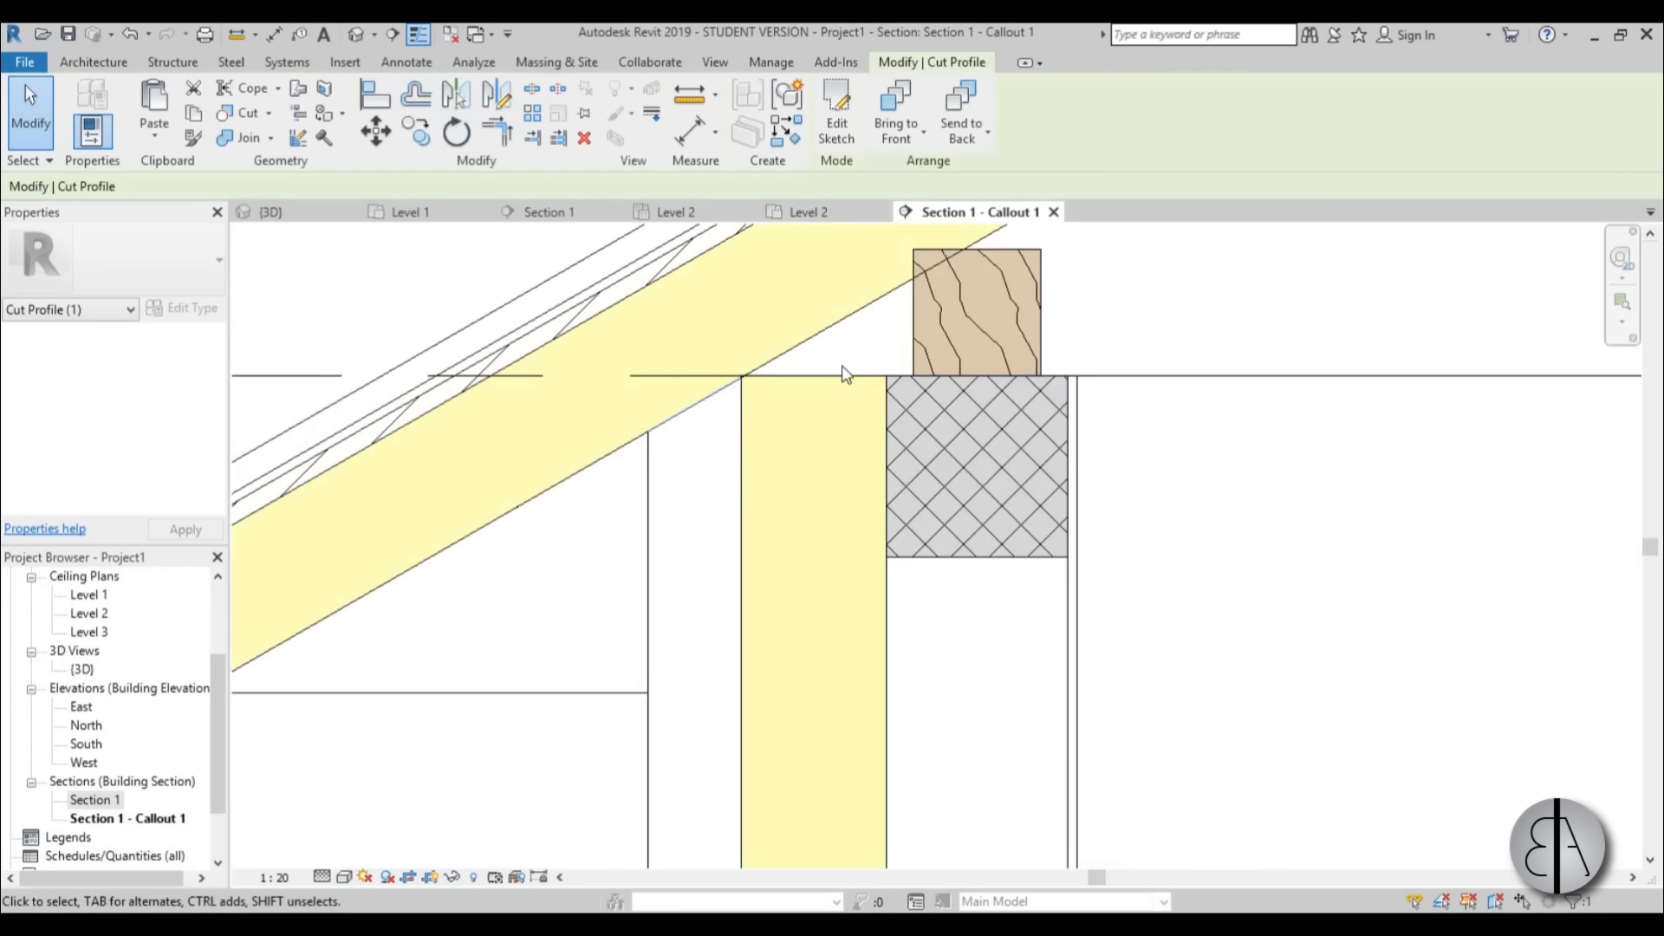
{"action": "scroll", "coordinate": [827, 416], "scroll_direction": "down", "scroll_amount": 3}
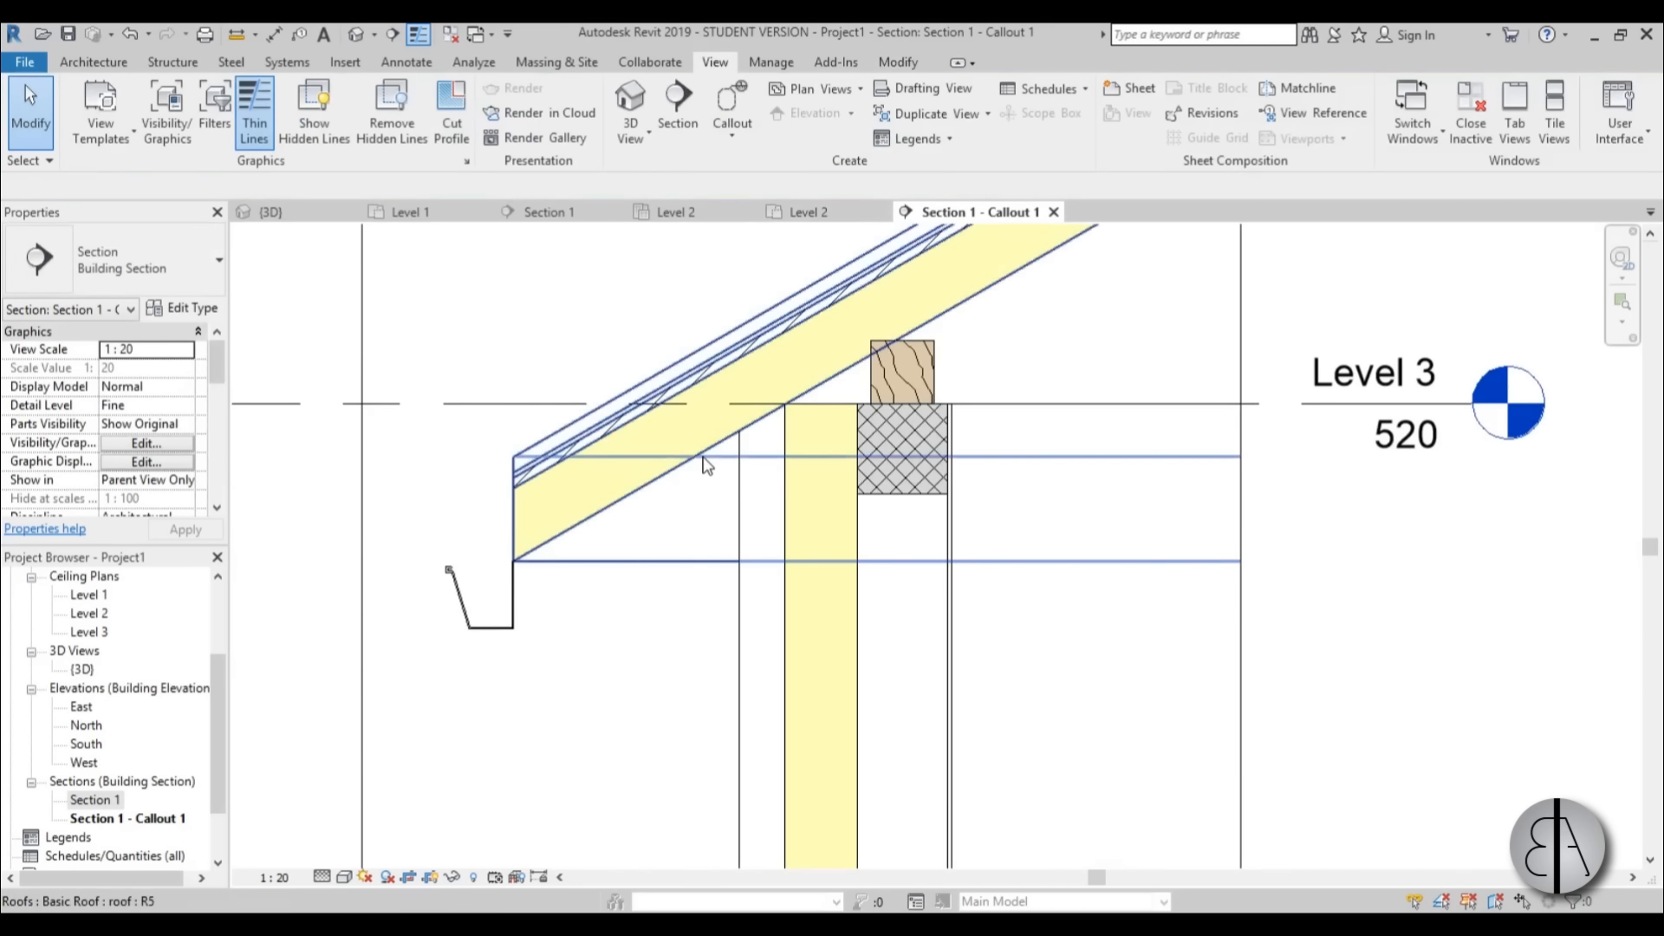
Start a cut profile on the roof's insulation layer and sketch a vertical line across it, aligned with the wall insulation's outer face.
{"action": "left_click", "coordinate": [451, 116]}
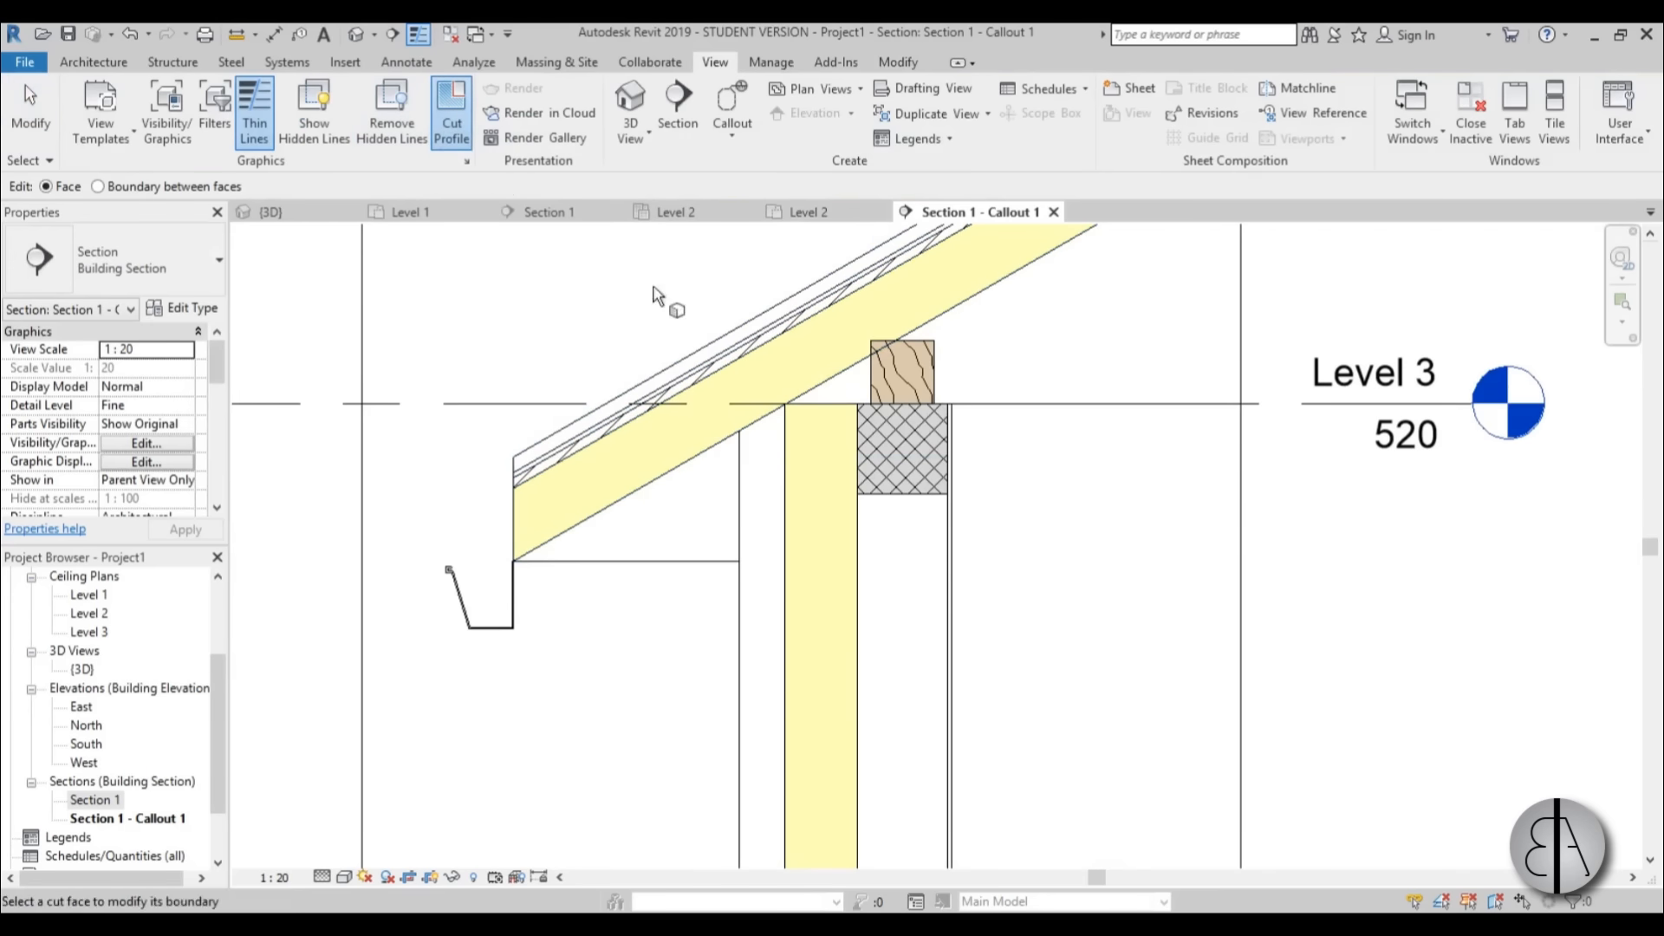
{"action": "scroll", "coordinate": [661, 297], "scroll_direction": "up", "scroll_amount": 2}
{"action": "left_click", "coordinate": [635, 537]}
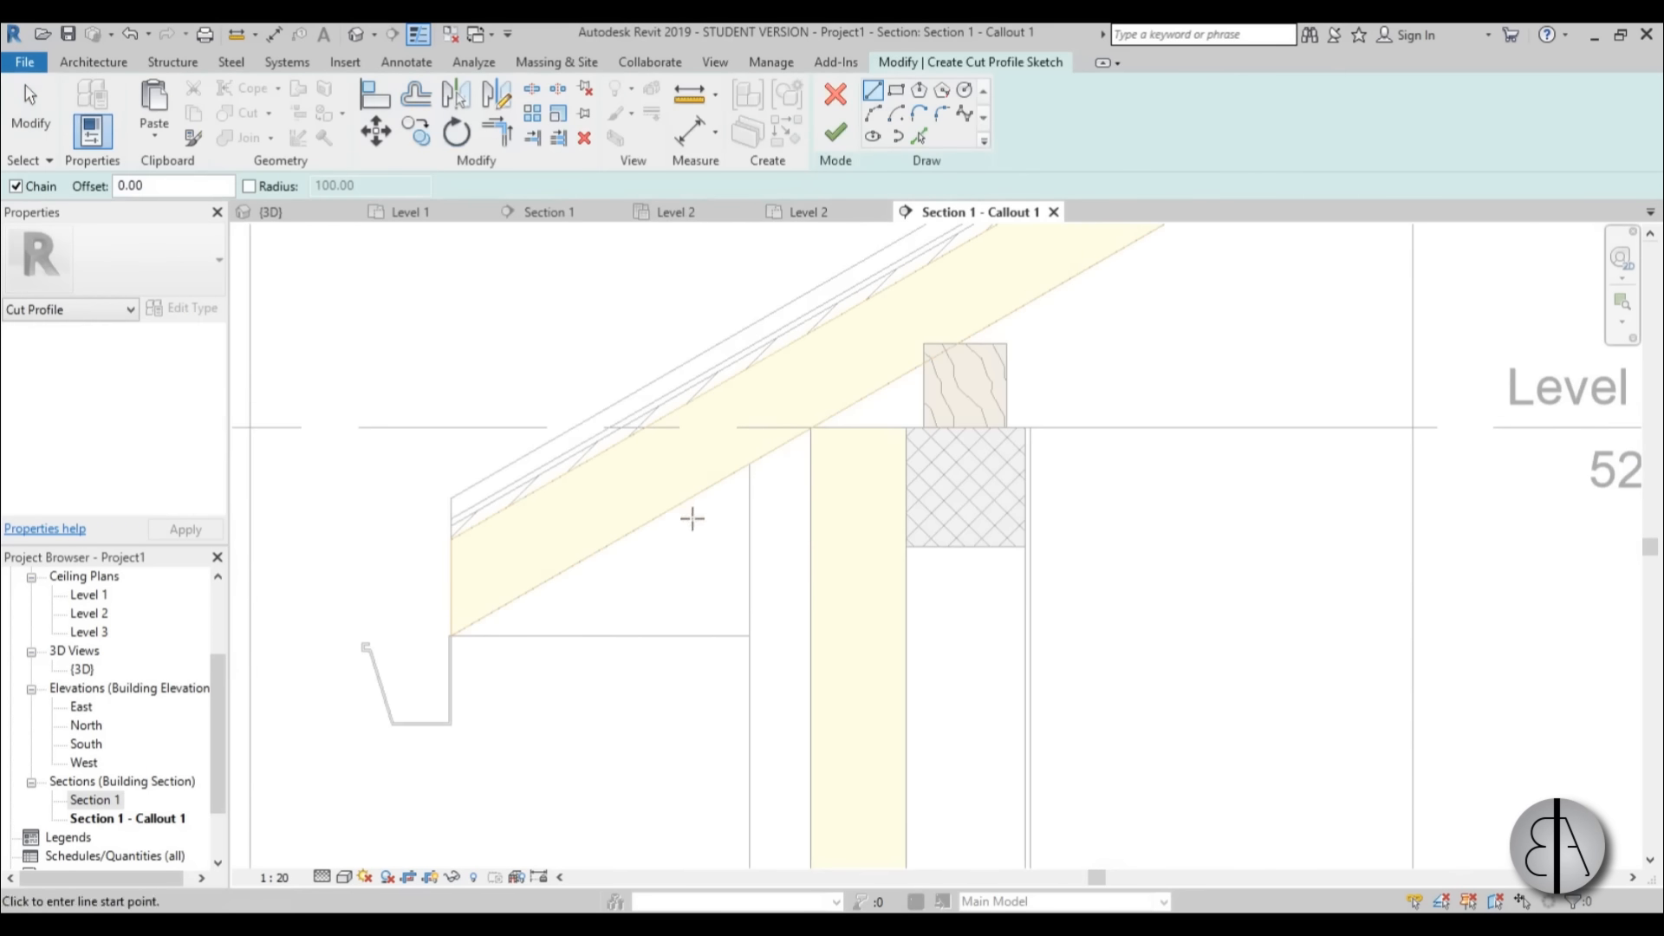
{"action": "left_click", "coordinate": [701, 507]}
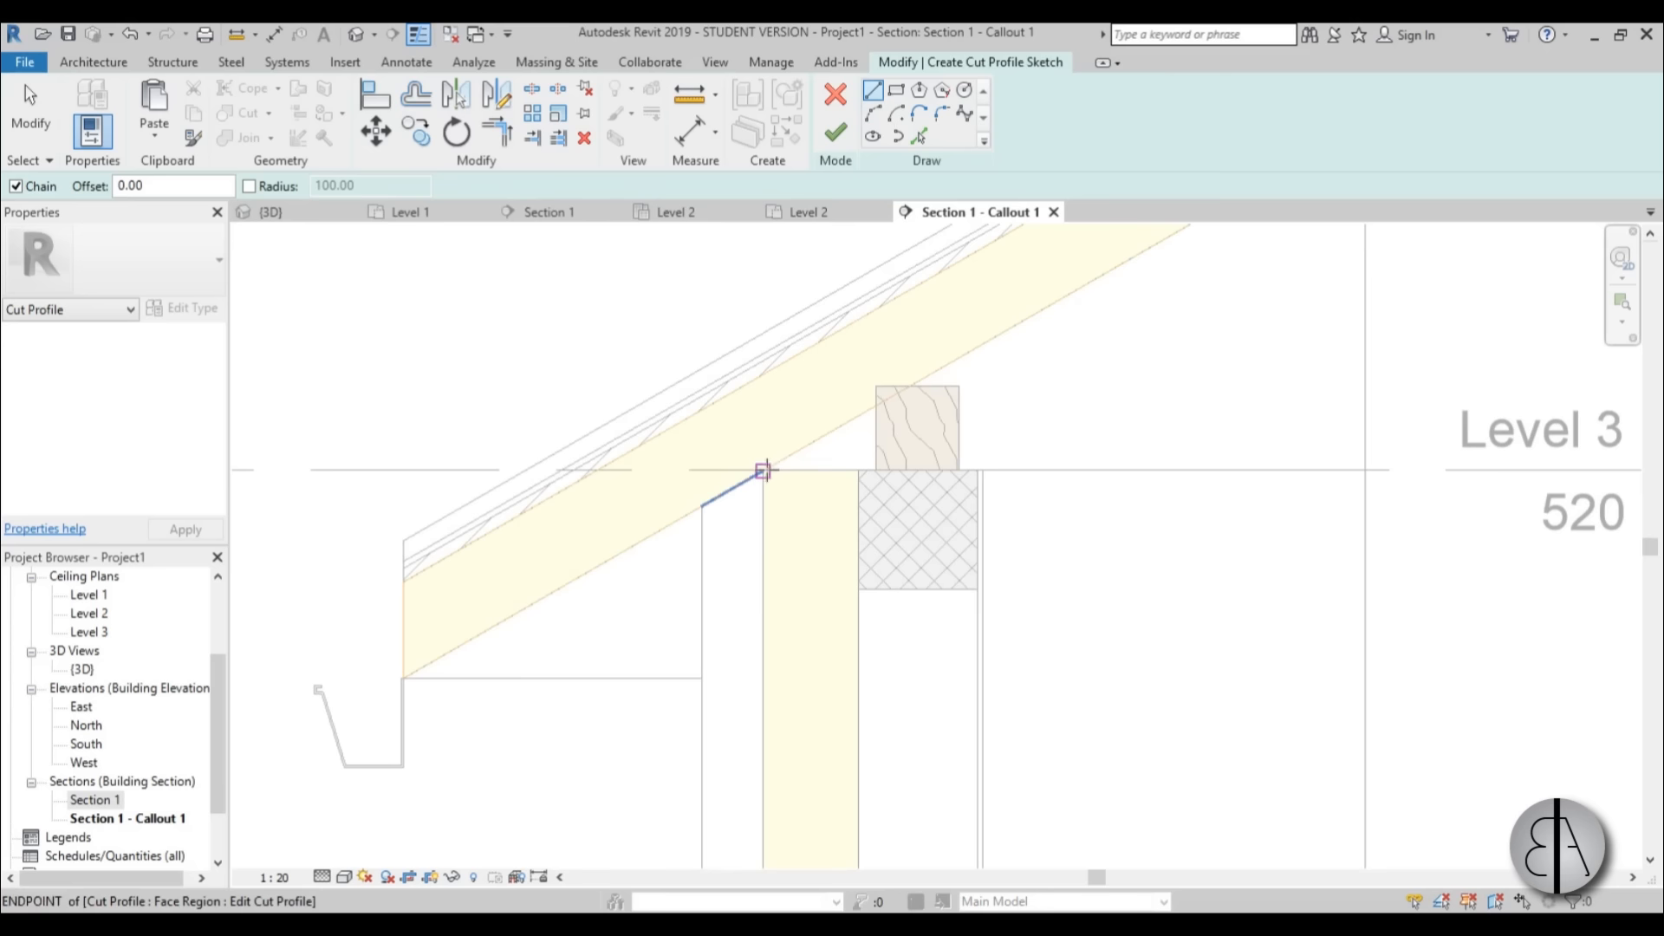
{"action": "left_click", "coordinate": [762, 471]}
{"action": "scroll", "coordinate": [766, 472], "scroll_direction": "up", "scroll_amount": 5}
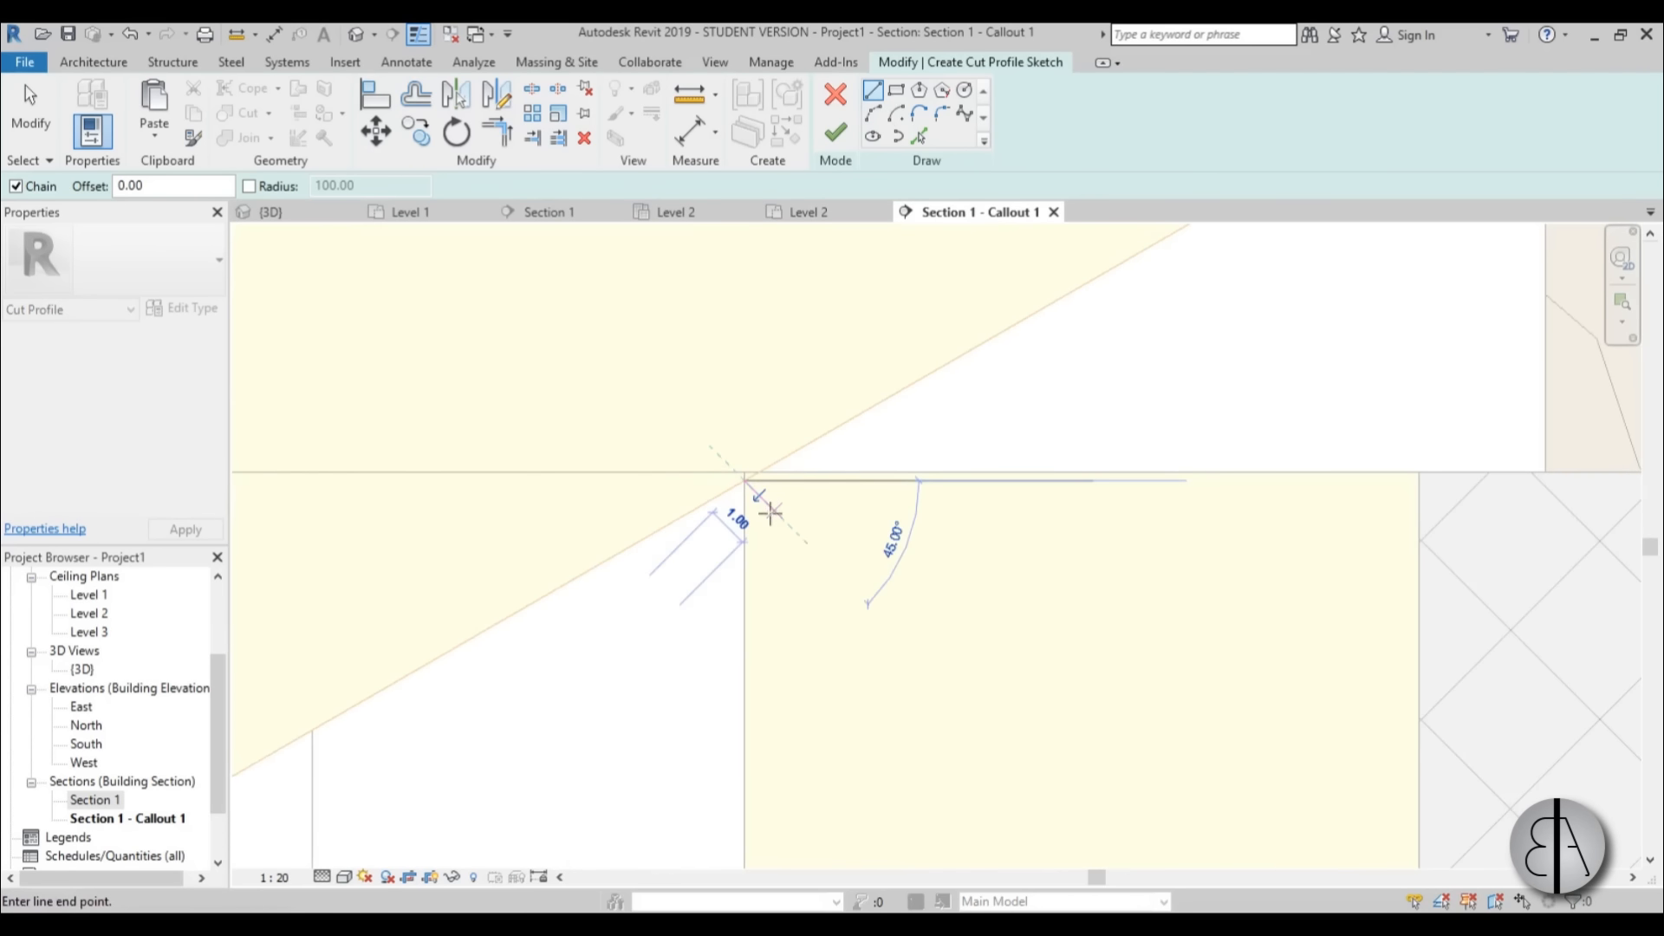
{"action": "scroll", "coordinate": [769, 482], "scroll_direction": "down", "scroll_amount": 4}
{"action": "left_click", "coordinate": [764, 334]}
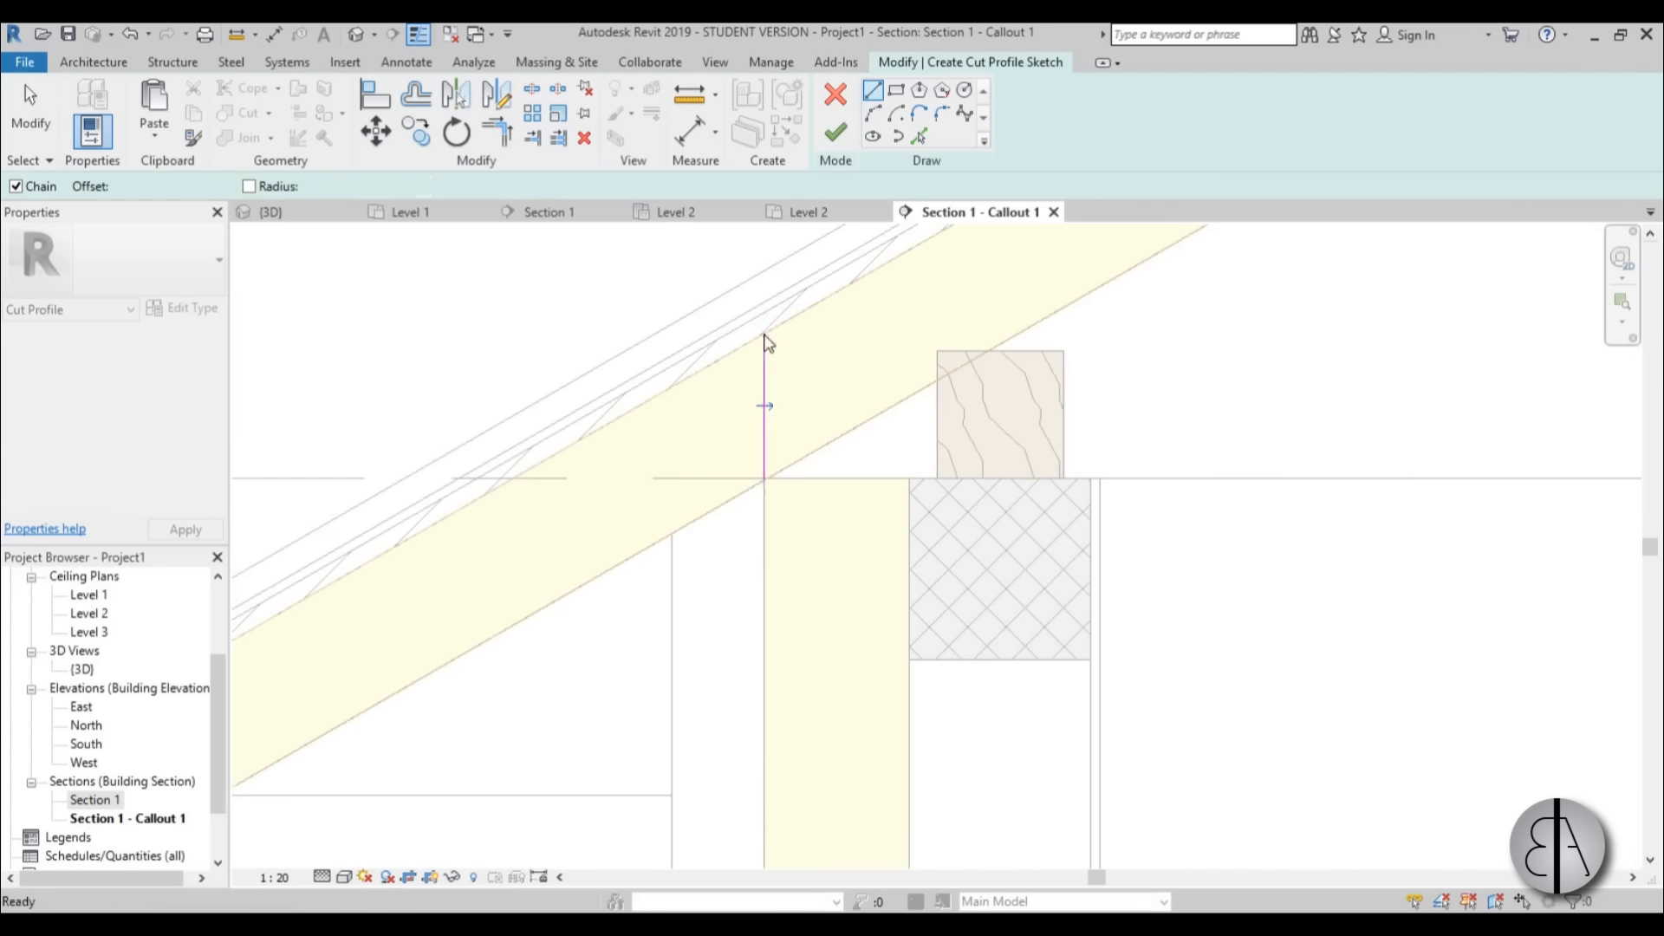
Finish the roof insulation's cut profile, keeping the part on the building's inner side of the vertical line.
{"action": "scroll", "coordinate": [762, 416], "scroll_direction": "down", "scroll_amount": 3}
{"action": "key", "text": "Escape"}
{"action": "key", "text": "Escape"}
{"action": "scroll", "coordinate": [762, 416], "scroll_direction": "down", "scroll_amount": 2}
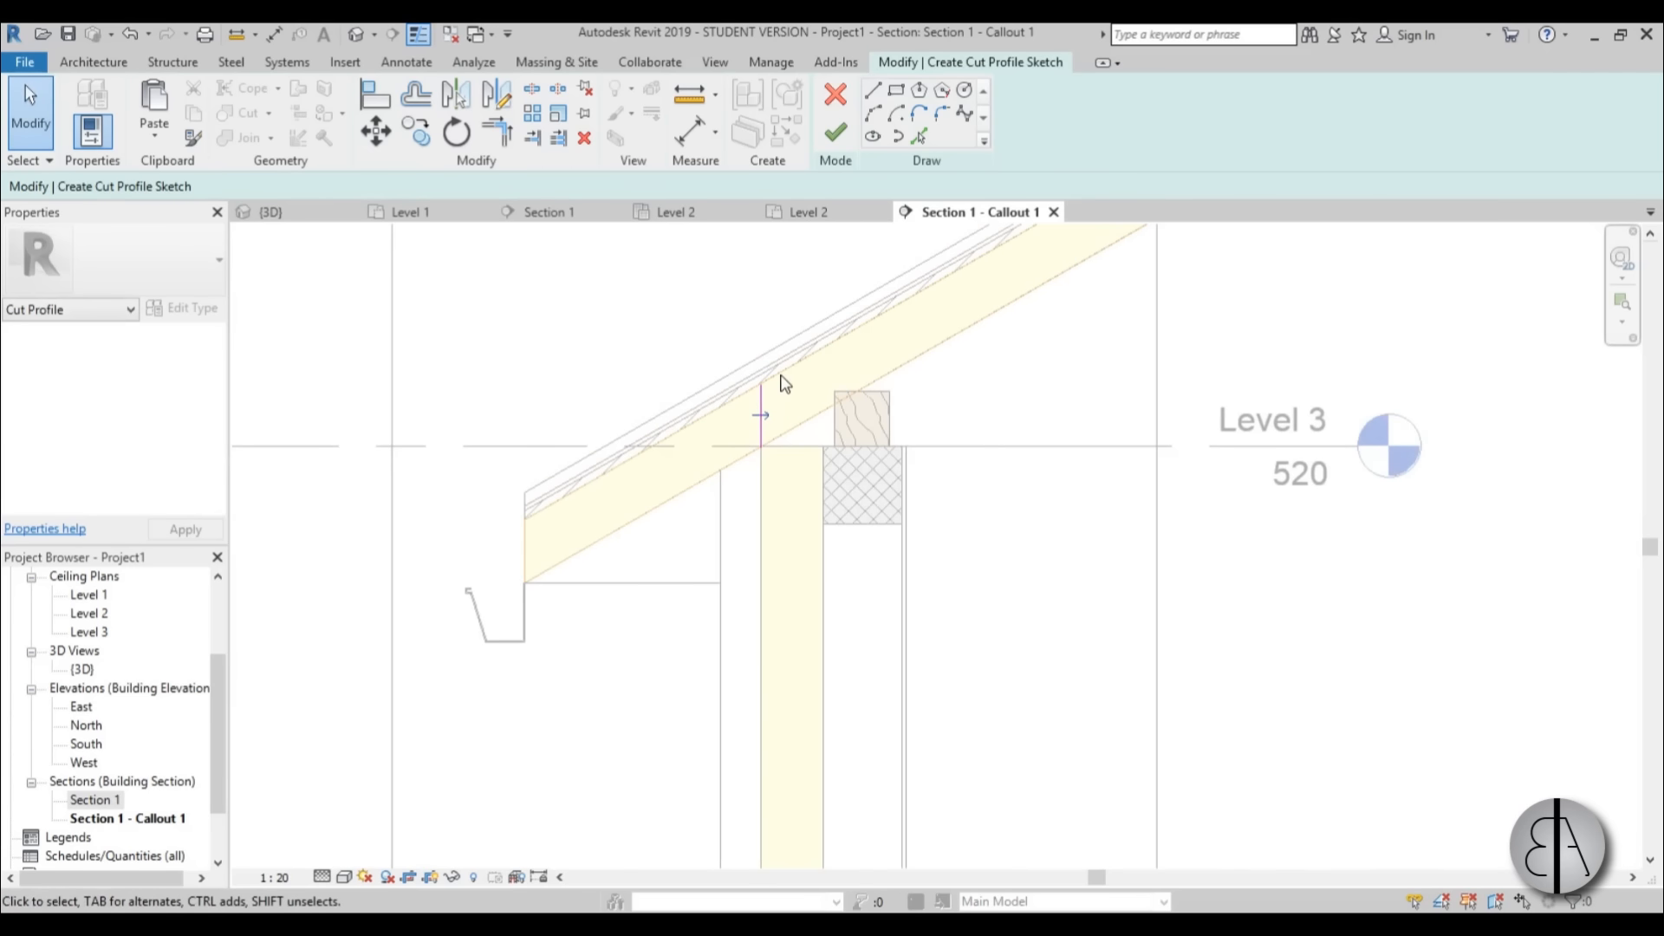
{"action": "left_click", "coordinate": [836, 134]}
Start another cut profile on the roof insulation and trace the timber's overlapping corner along its outer side and top edge.
{"action": "scroll", "coordinate": [824, 513], "scroll_direction": "up", "scroll_amount": 3}
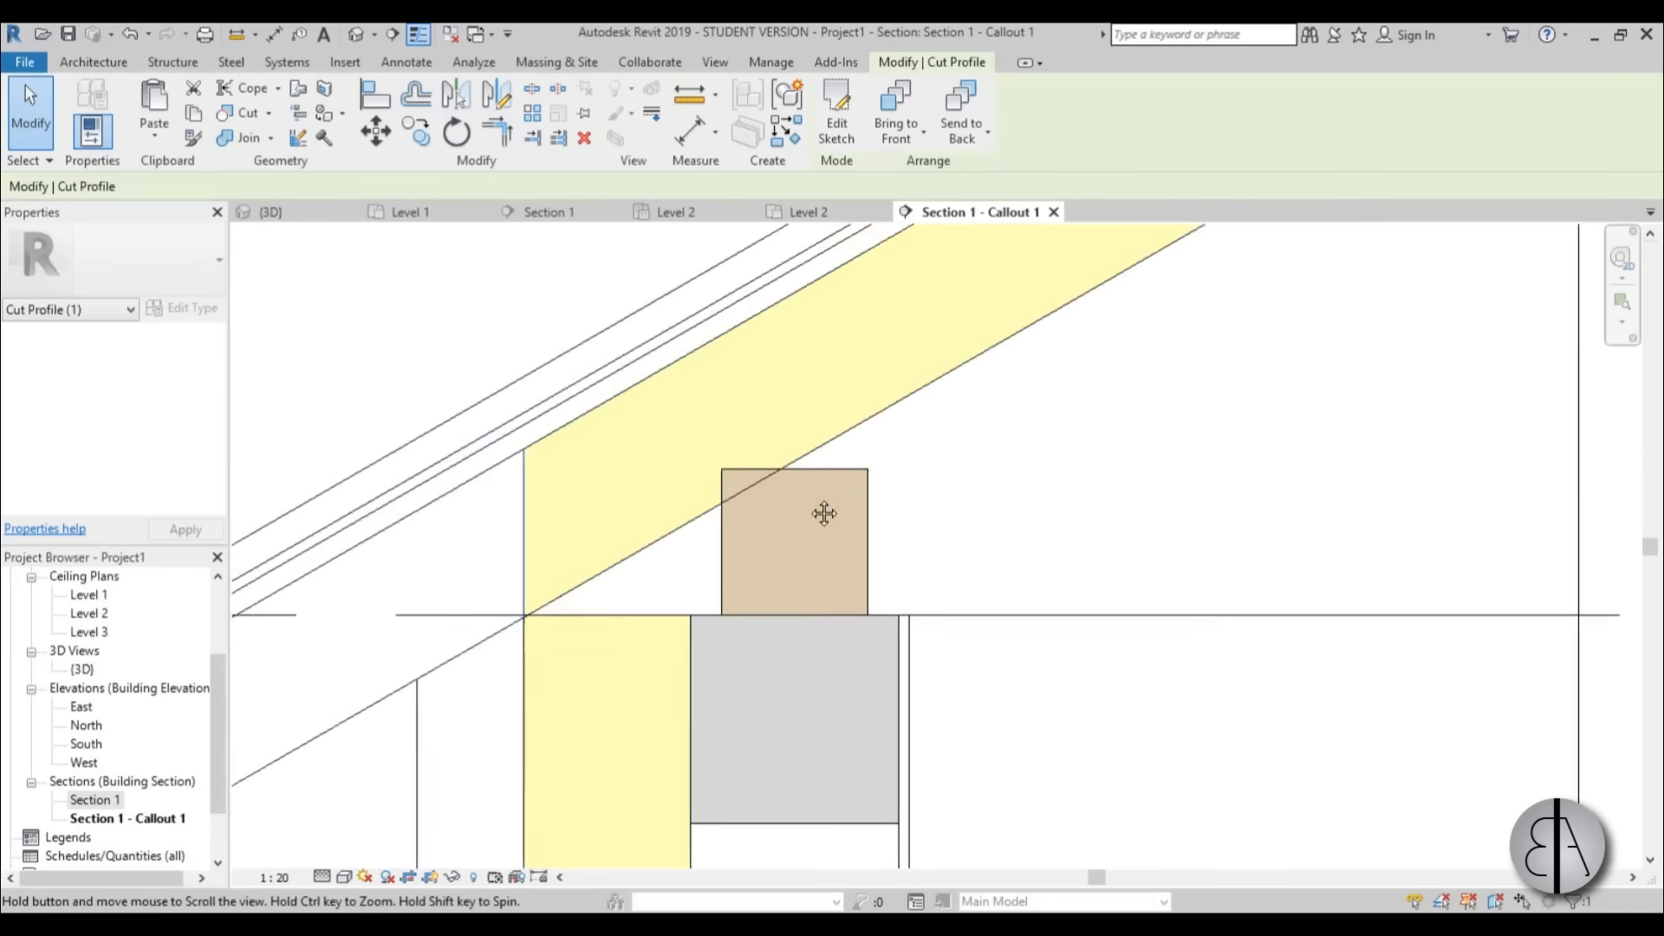
{"action": "scroll", "coordinate": [746, 474], "scroll_direction": "up", "scroll_amount": 2}
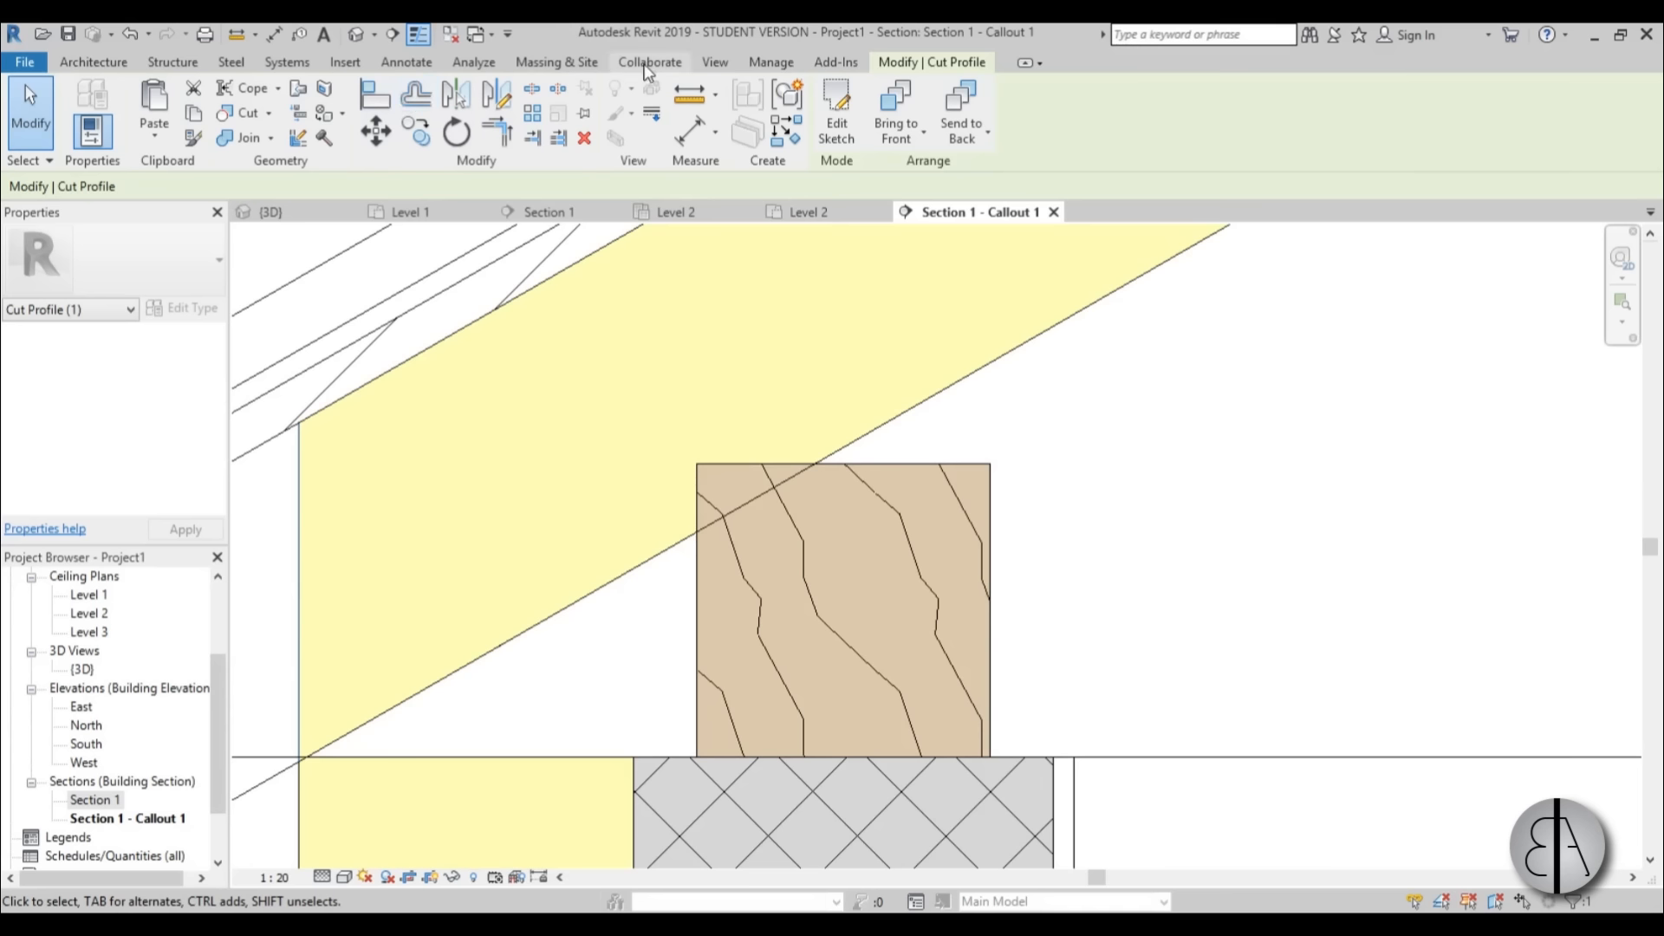
{"action": "left_click", "coordinate": [716, 63]}
{"action": "left_click", "coordinate": [467, 127]}
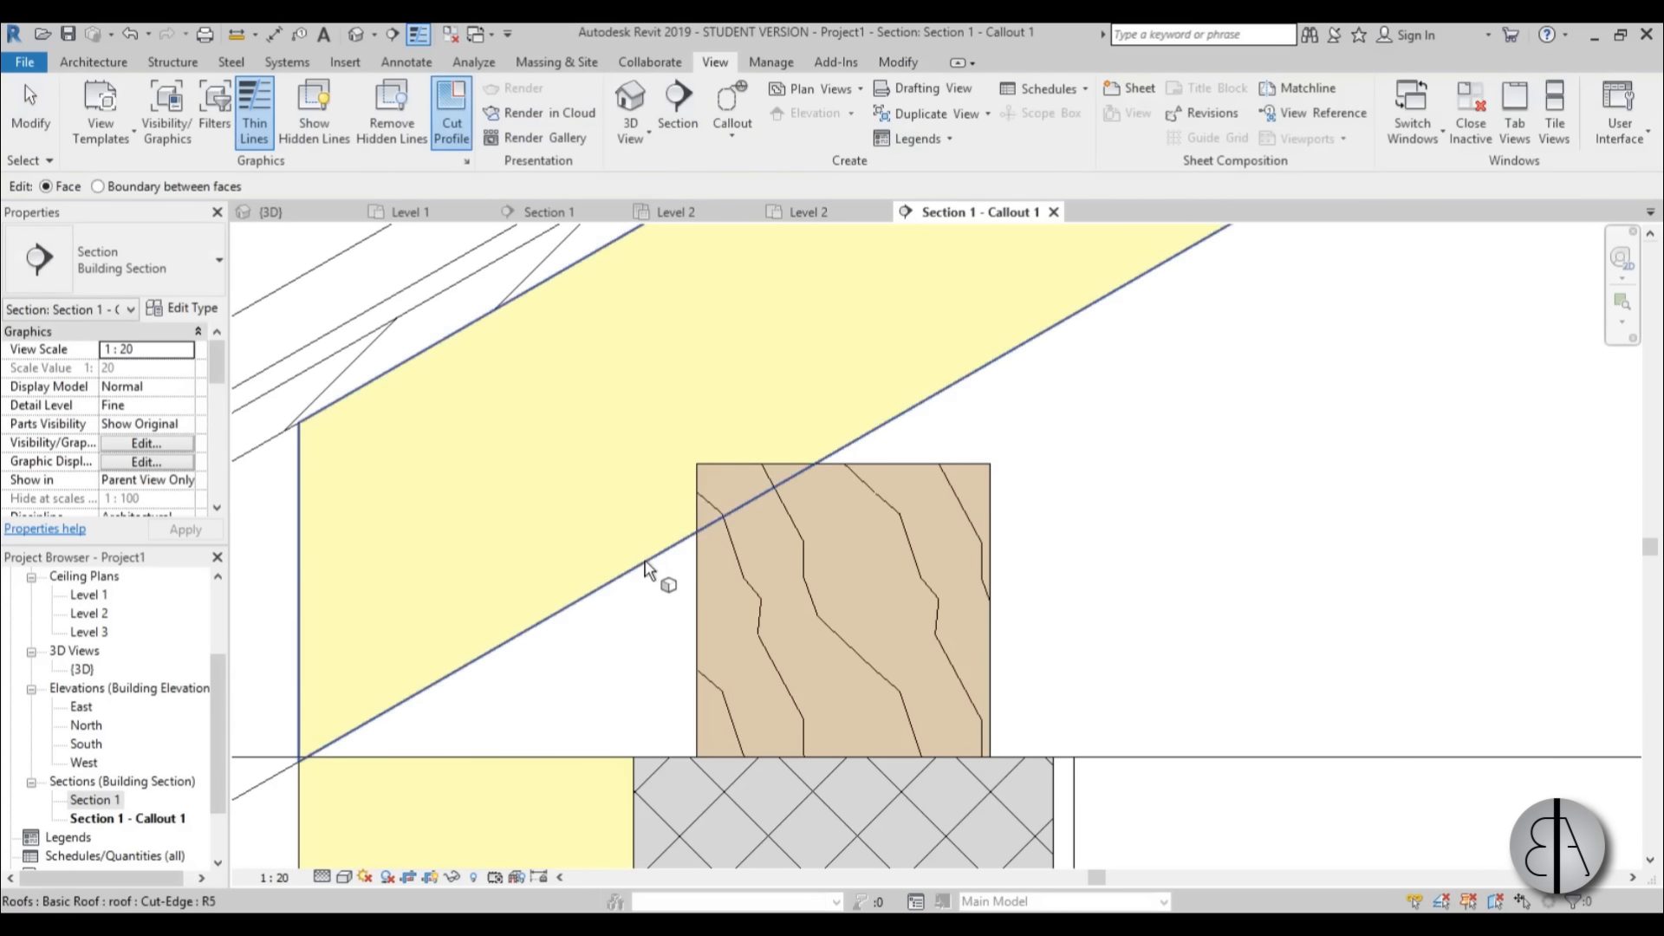
{"action": "left_click", "coordinate": [714, 529]}
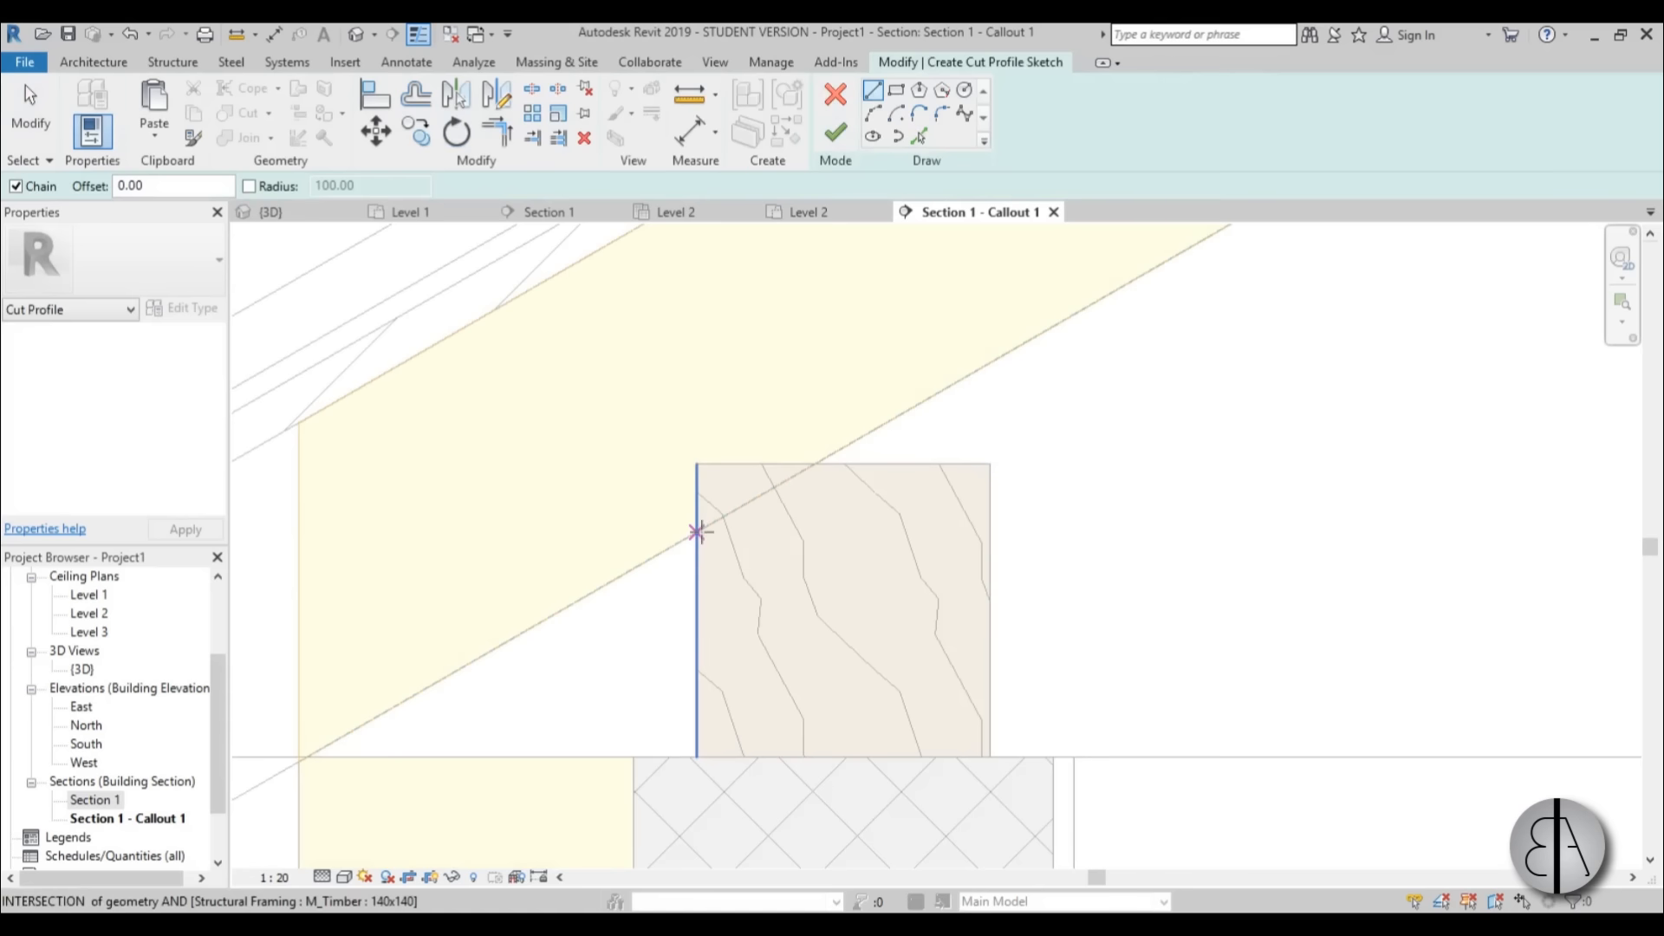
{"action": "left_click", "coordinate": [696, 465]}
{"action": "left_click", "coordinate": [813, 464]}
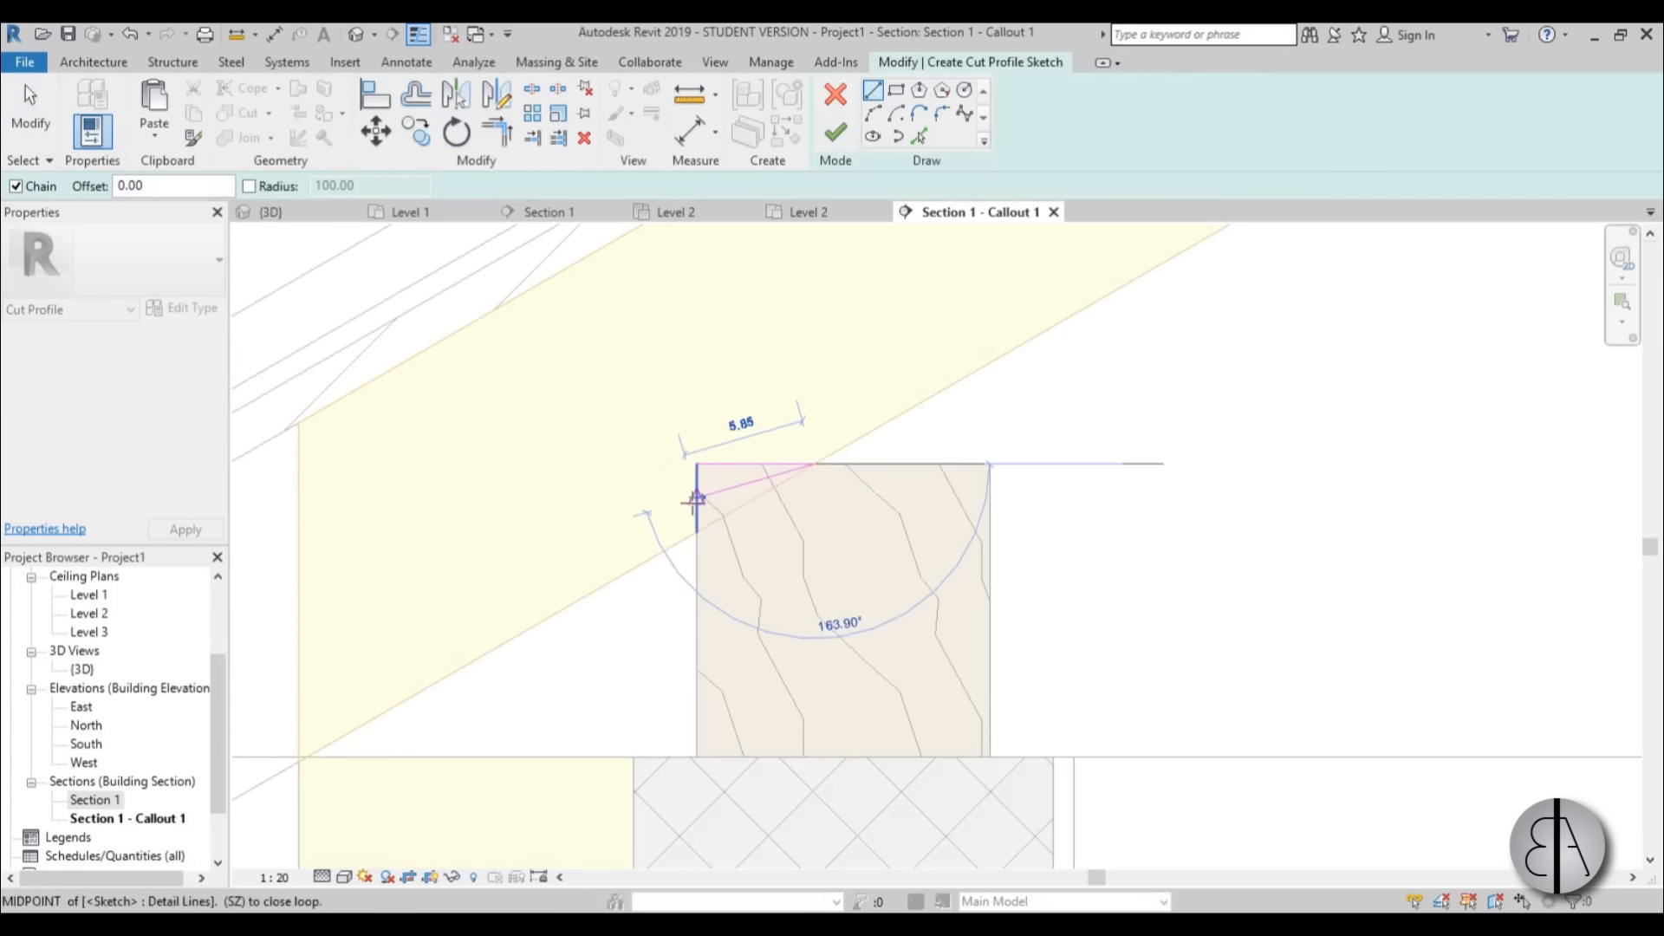
Finish the roof insulation's cut profile, keeping the part outside the timber.
{"action": "key", "text": "Escape"}
{"action": "key", "text": "Escape"}
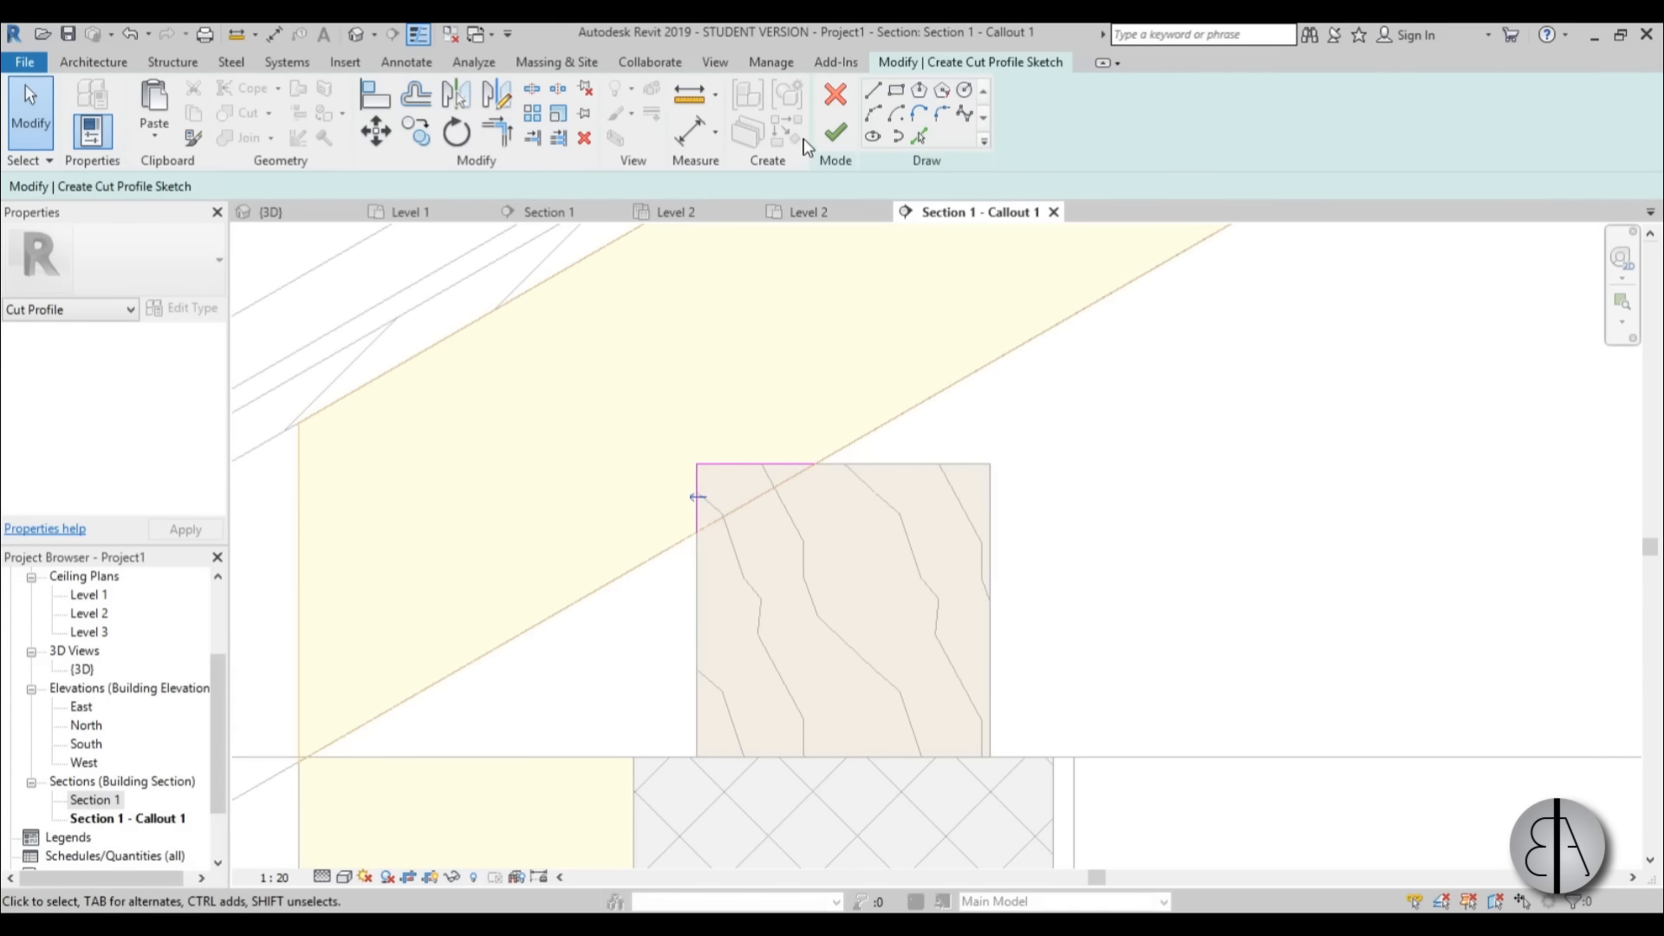
{"action": "left_click", "coordinate": [833, 133]}
{"action": "key", "text": "Escape"}
{"action": "scroll", "coordinate": [862, 617], "scroll_direction": "down", "scroll_amount": 4}
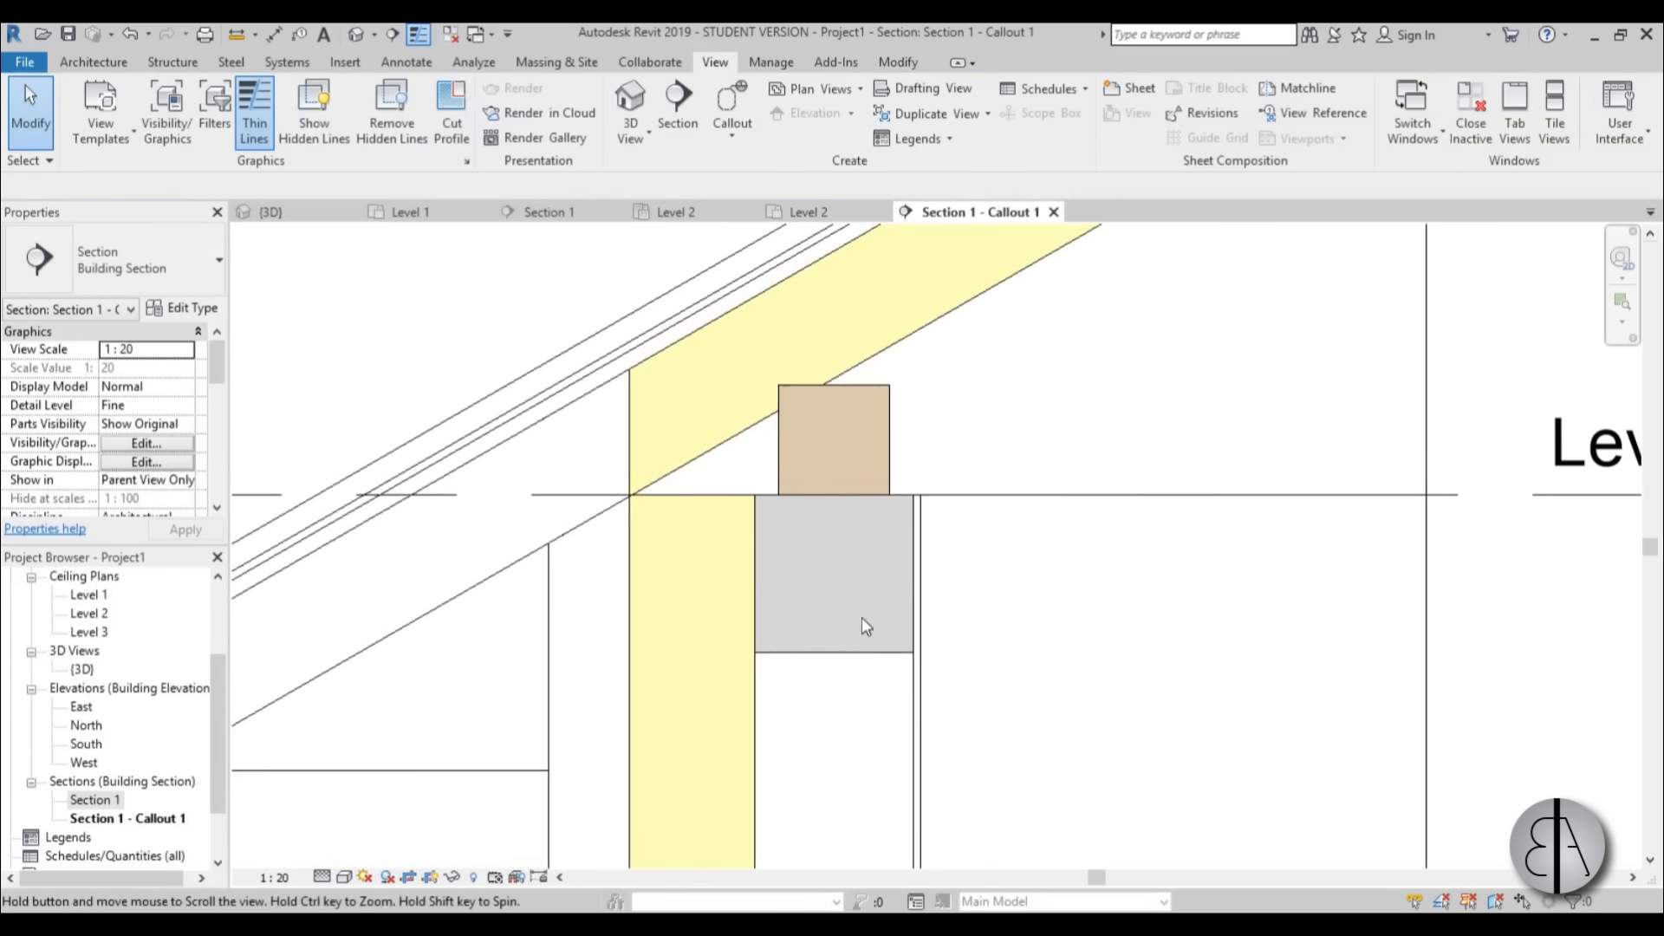
Start a cut profile on the wall's insulation and sketch a 30° line about 18 long under the roof, closed vertically to the inner corner.
{"action": "scroll", "coordinate": [861, 617], "scroll_direction": "down", "scroll_amount": 5}
{"action": "scroll", "coordinate": [757, 526], "scroll_direction": "up", "scroll_amount": 4}
{"action": "scroll", "coordinate": [756, 525], "scroll_direction": "down", "scroll_amount": 1}
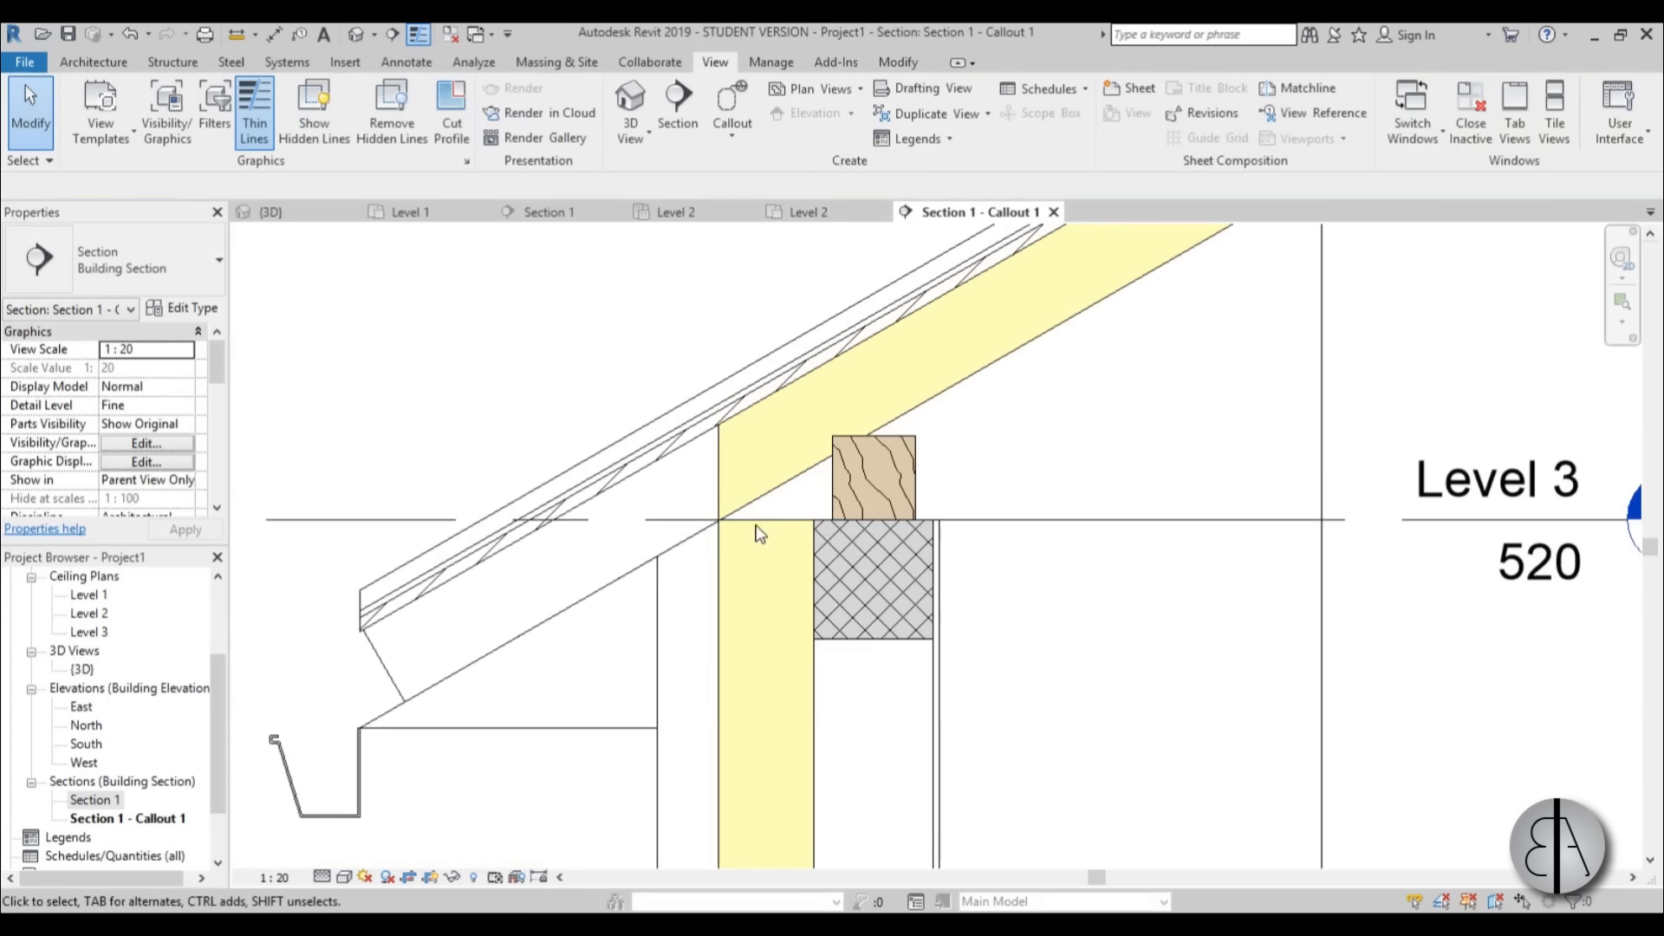
{"action": "scroll", "coordinate": [789, 529], "scroll_direction": "up", "scroll_amount": 3}
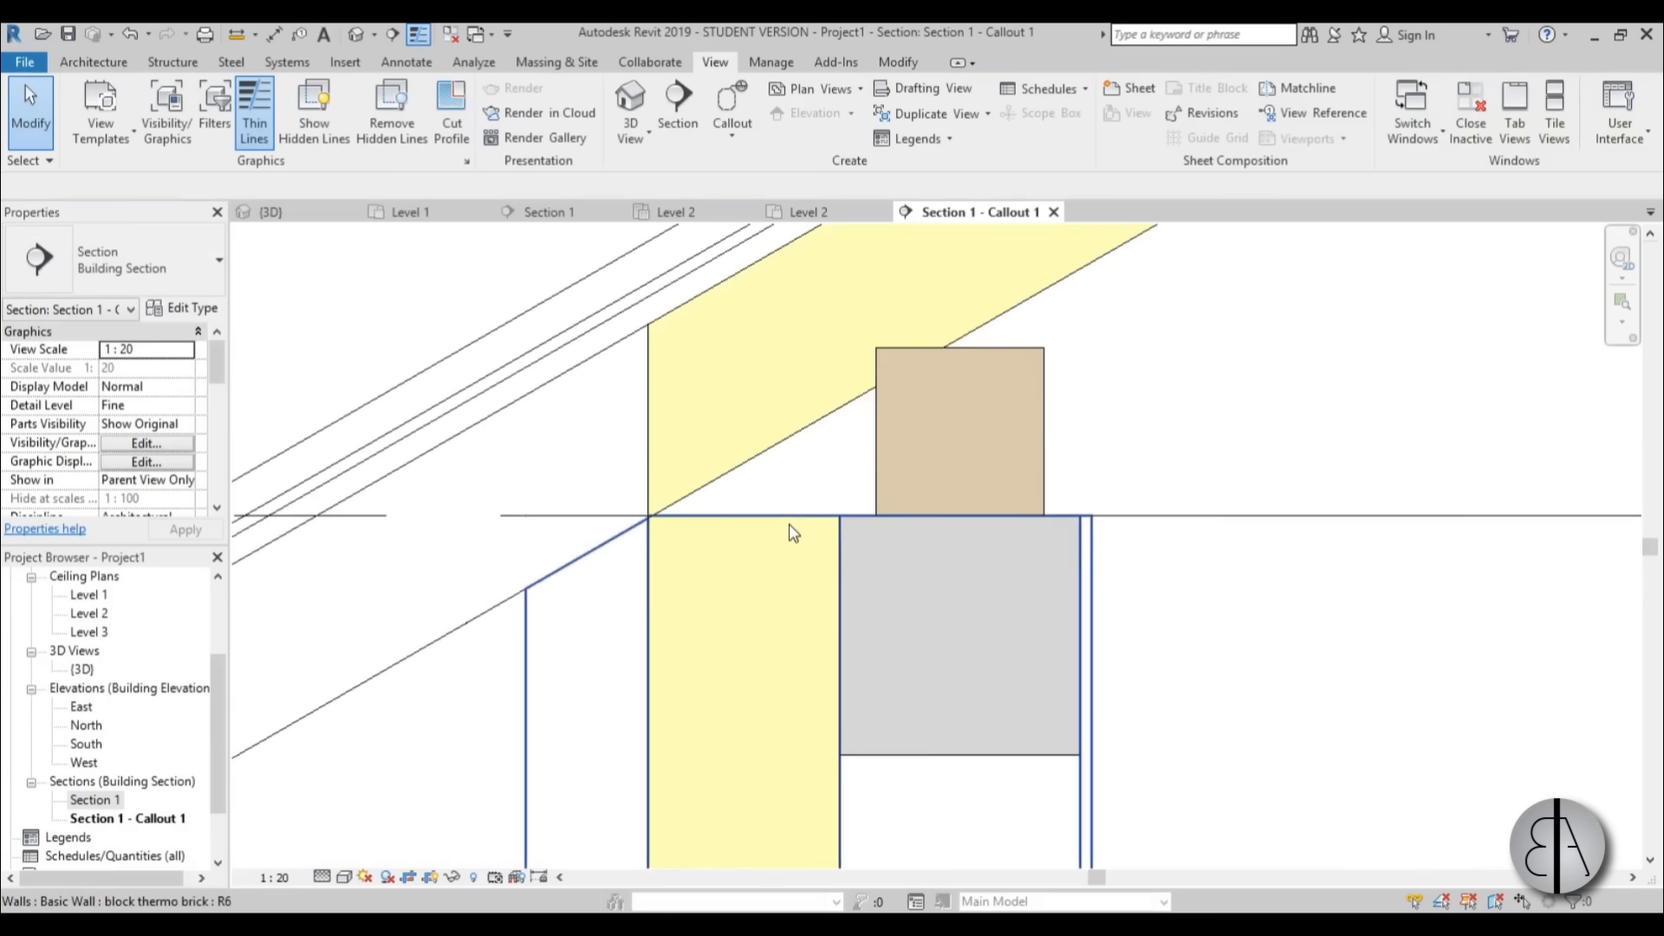
{"action": "left_click", "coordinate": [452, 112]}
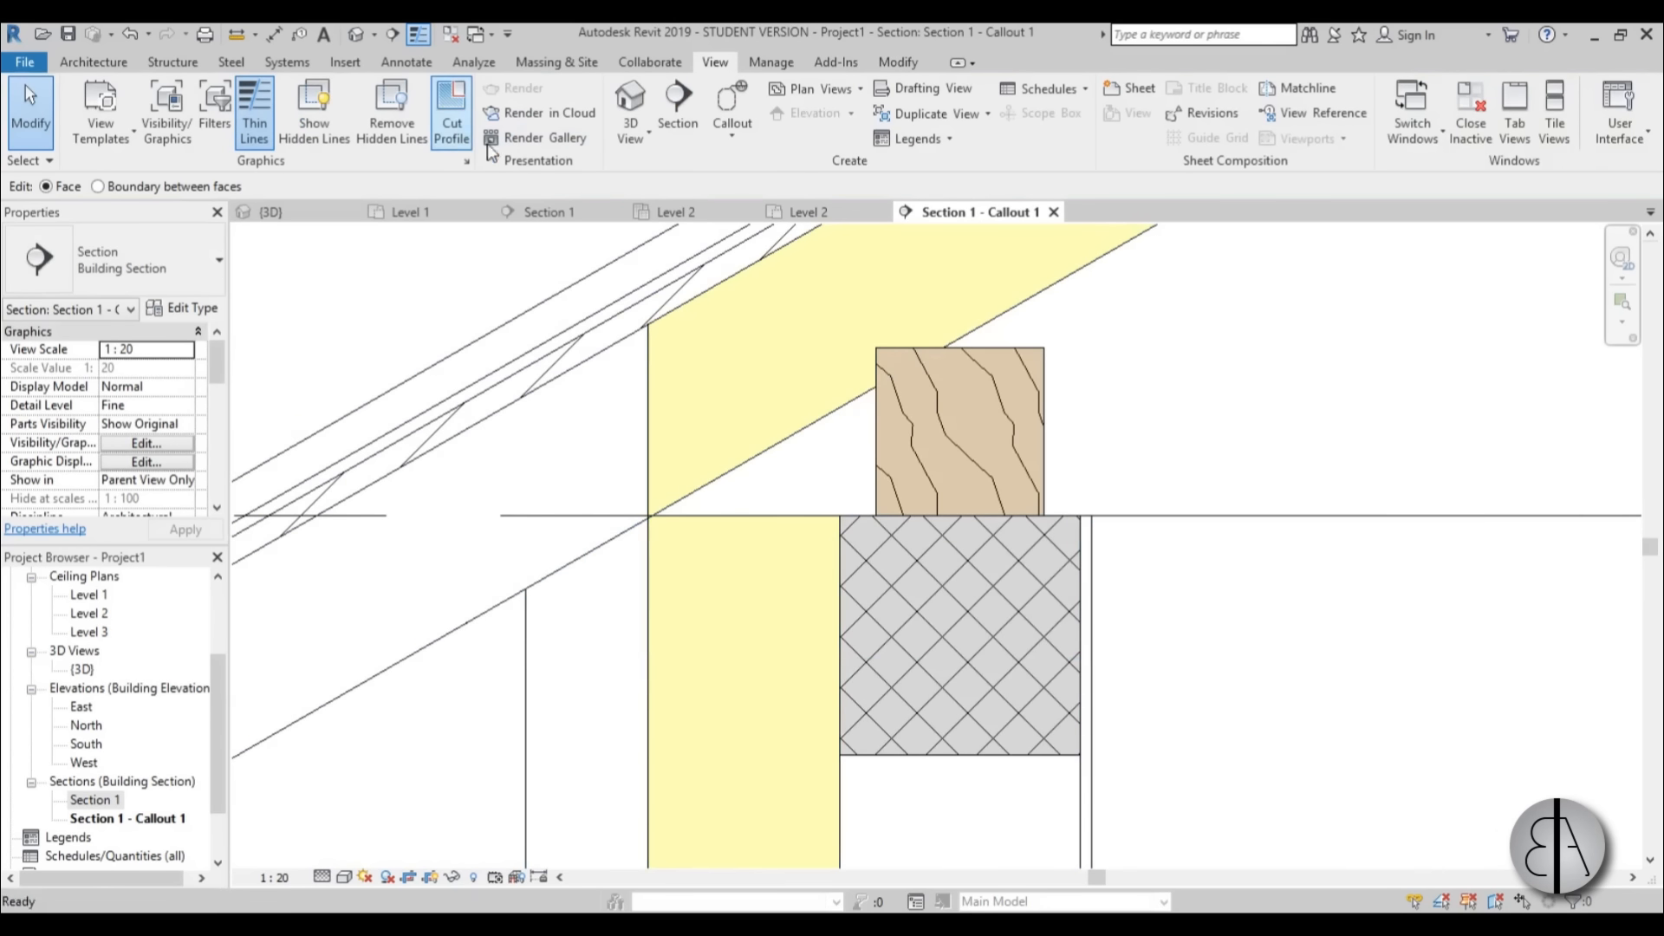
{"action": "left_click", "coordinate": [785, 529]}
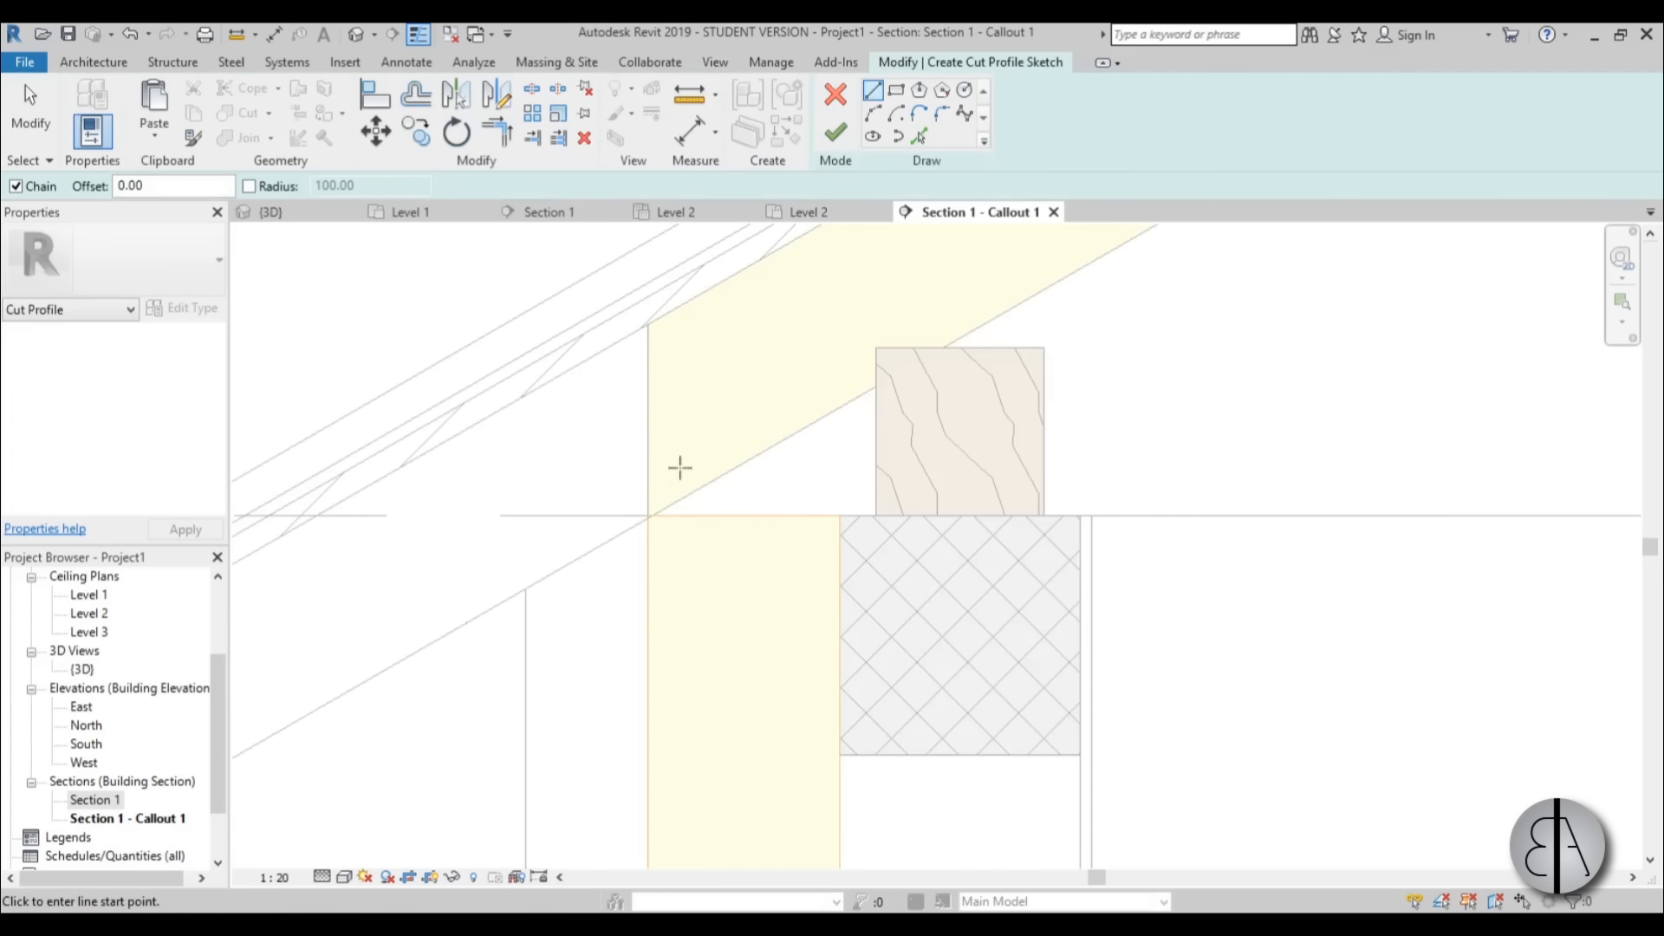
{"action": "scroll", "coordinate": [650, 531], "scroll_direction": "up", "scroll_amount": 5}
{"action": "left_click", "coordinate": [606, 551]}
{"action": "scroll", "coordinate": [606, 551], "scroll_direction": "down", "scroll_amount": 4}
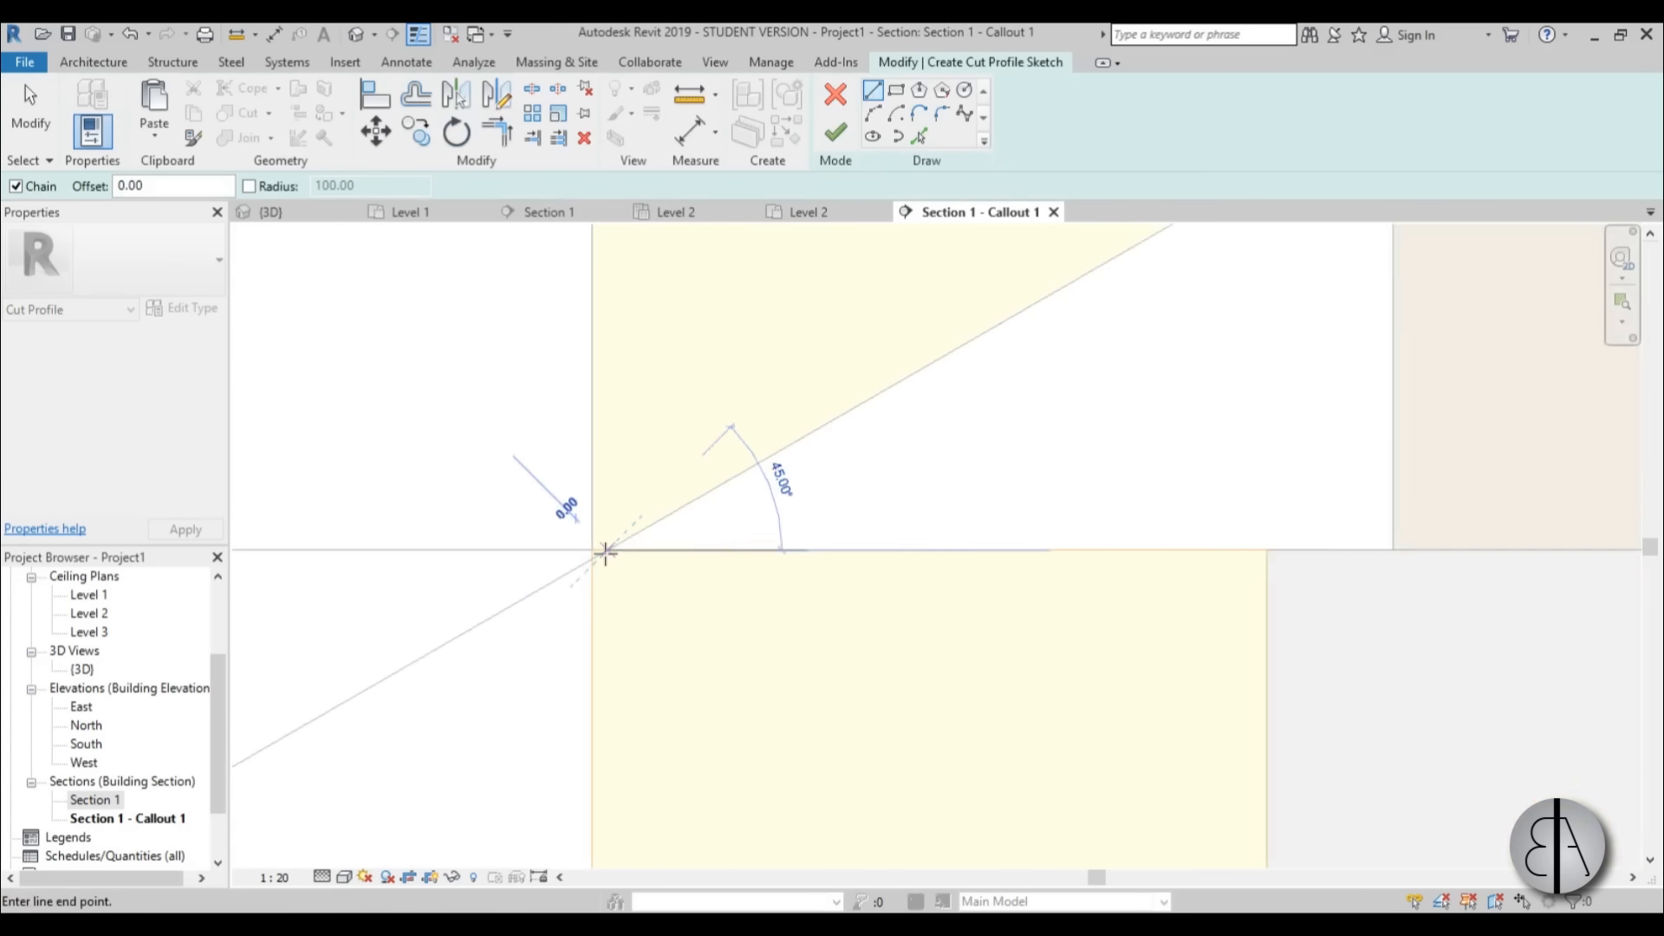
{"action": "left_click", "coordinate": [823, 425]}
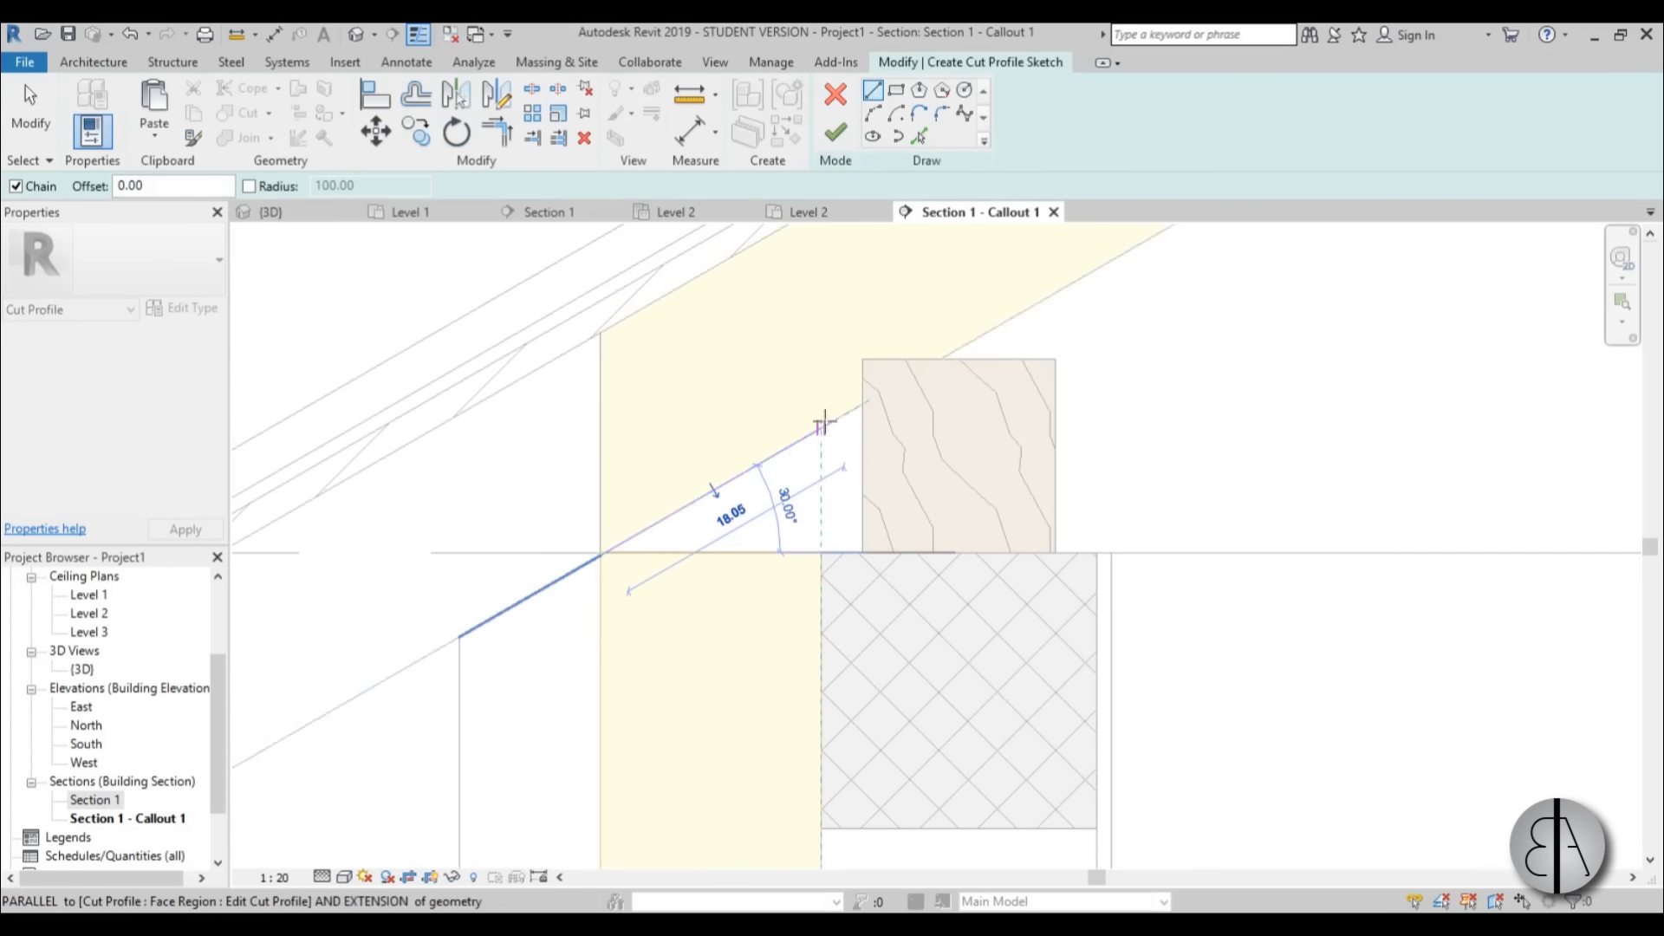
{"action": "left_click", "coordinate": [819, 549]}
Finish the wall insulation's cut profile so the layer extends up to the roof's underside.
{"action": "key", "text": "Escape"}
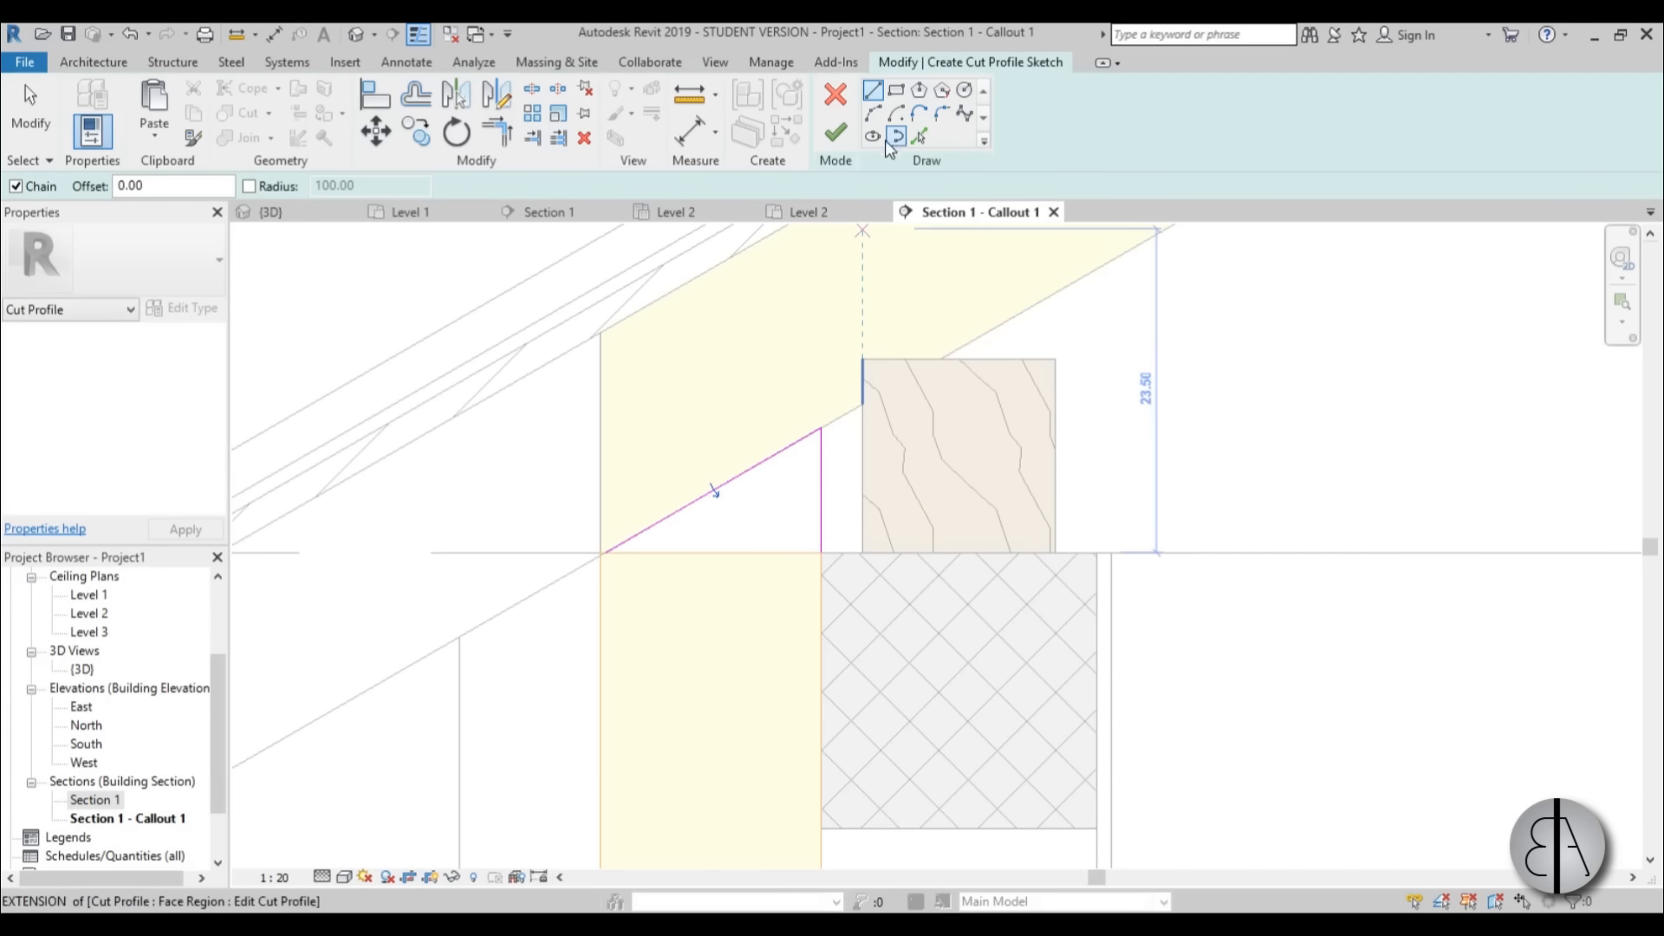
{"action": "left_click", "coordinate": [836, 134]}
{"action": "key", "text": "Escape"}
{"action": "scroll", "coordinate": [698, 641], "scroll_direction": "down", "scroll_amount": 6}
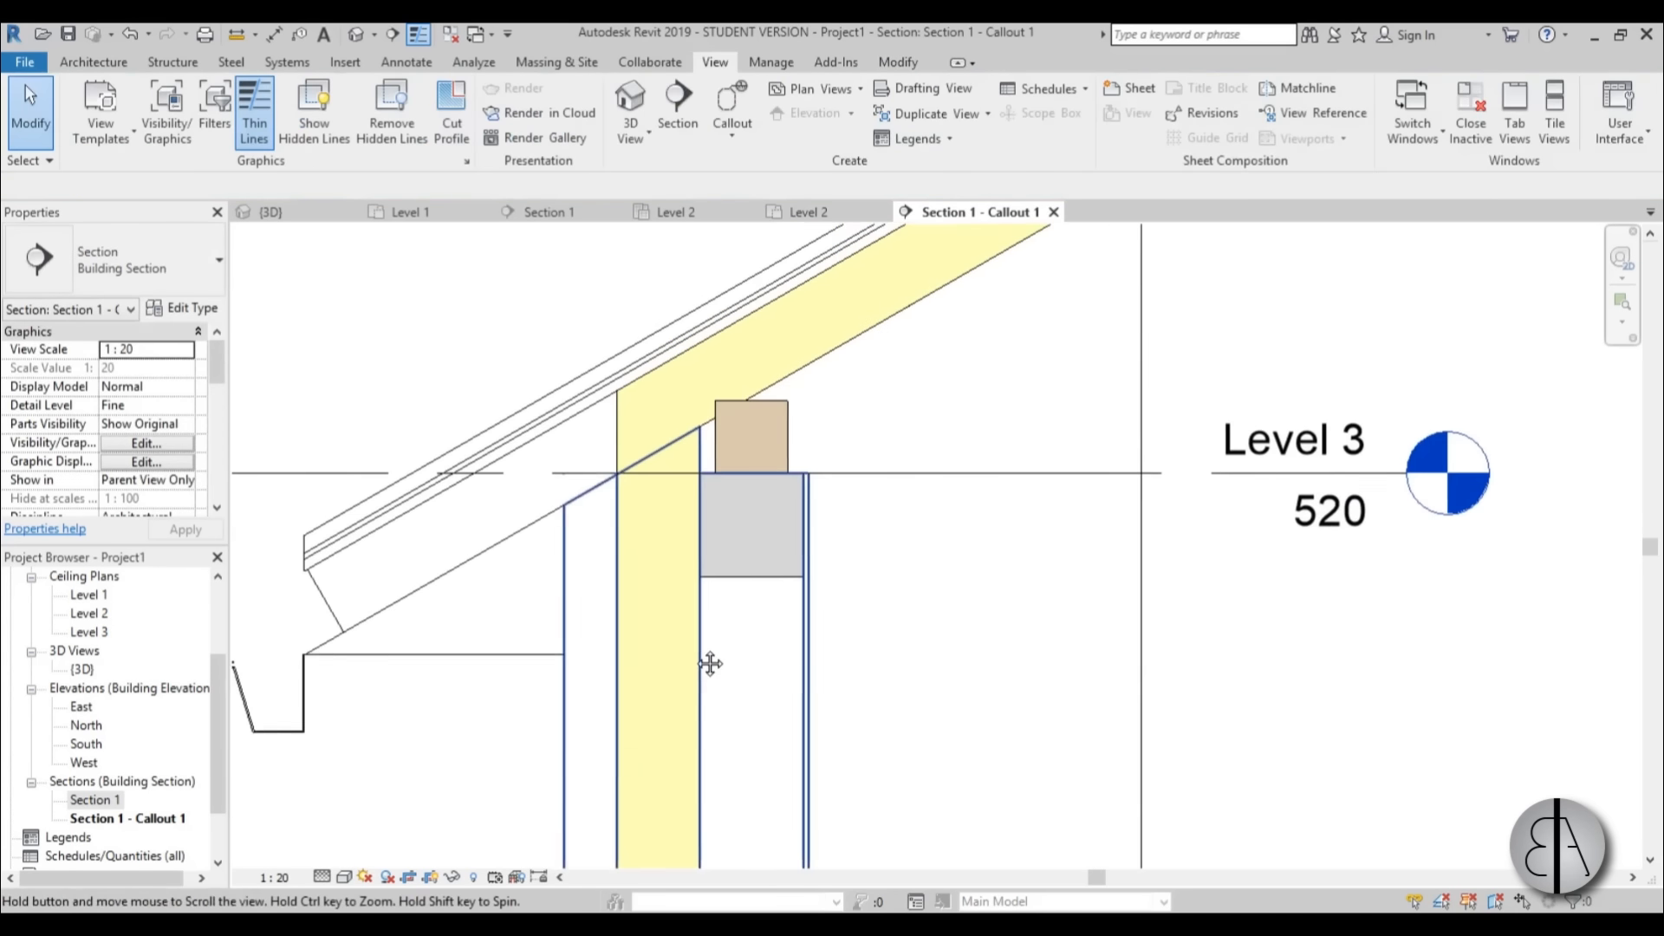
Review the wall-to-roof junction and examine the roof's end, overhang lines and gutter at the eaves.
{"action": "mouse_move", "coordinate": [828, 657]}
{"action": "middle_mouse_down"}
{"action": "mouse_move", "coordinate": [826, 565]}
{"action": "mouse_move", "coordinate": [743, 591]}
{"action": "middle_mouse_up"}
{"action": "scroll", "coordinate": [711, 697], "scroll_direction": "down", "scroll_amount": 2}
{"action": "scroll", "coordinate": [565, 485], "scroll_direction": "up", "scroll_amount": 7}
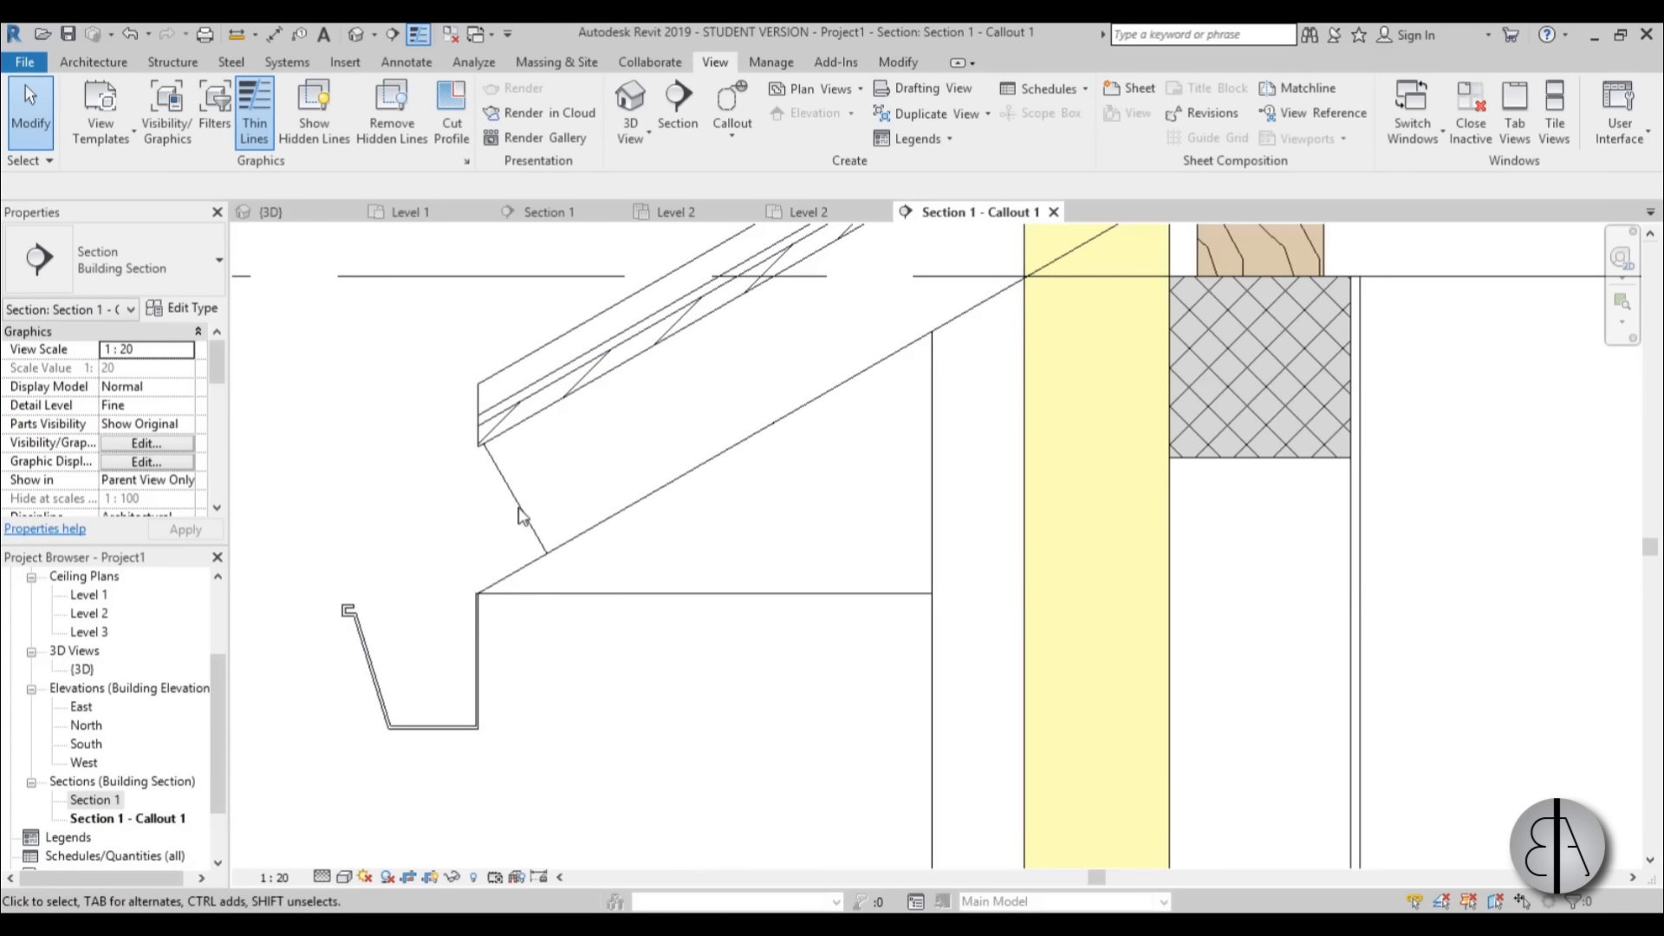
{"action": "left_click", "coordinate": [512, 599]}
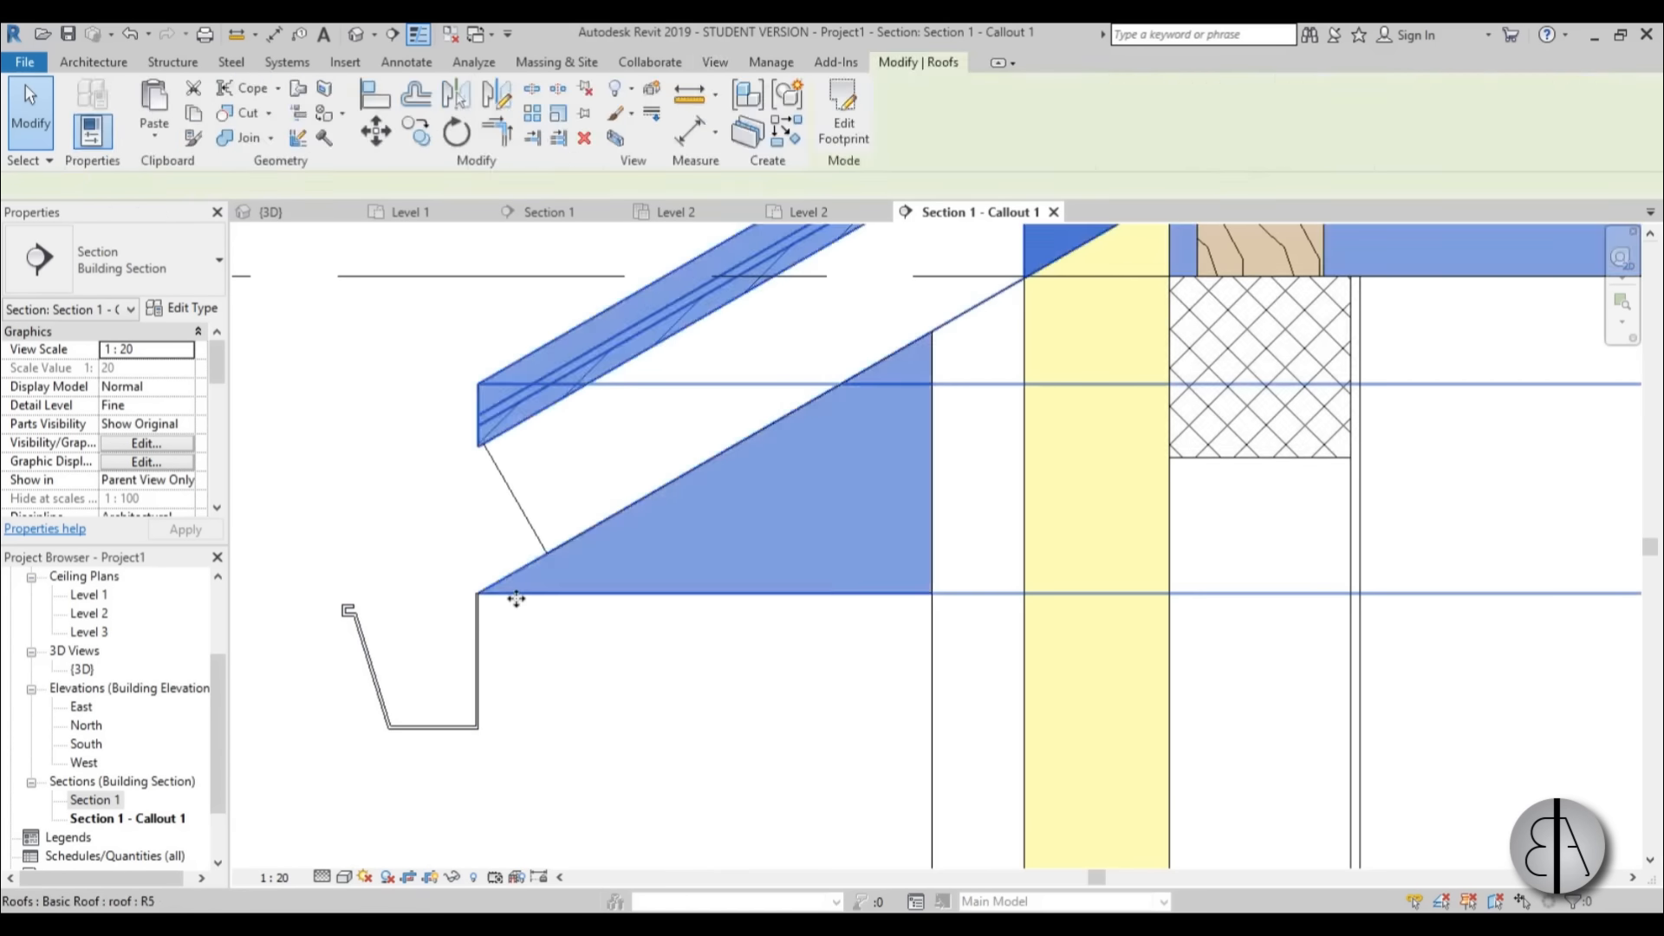
{"action": "left_click", "coordinate": [582, 639]}
{"action": "scroll", "coordinate": [555, 619], "scroll_direction": "down", "scroll_amount": 3}
{"action": "scroll", "coordinate": [517, 520], "scroll_direction": "up", "scroll_amount": 4}
{"action": "scroll", "coordinate": [518, 533], "scroll_direction": "down", "scroll_amount": 1}
{"action": "middle_click_drag", "start_coordinate": [532, 557], "coordinate": [620, 389]}
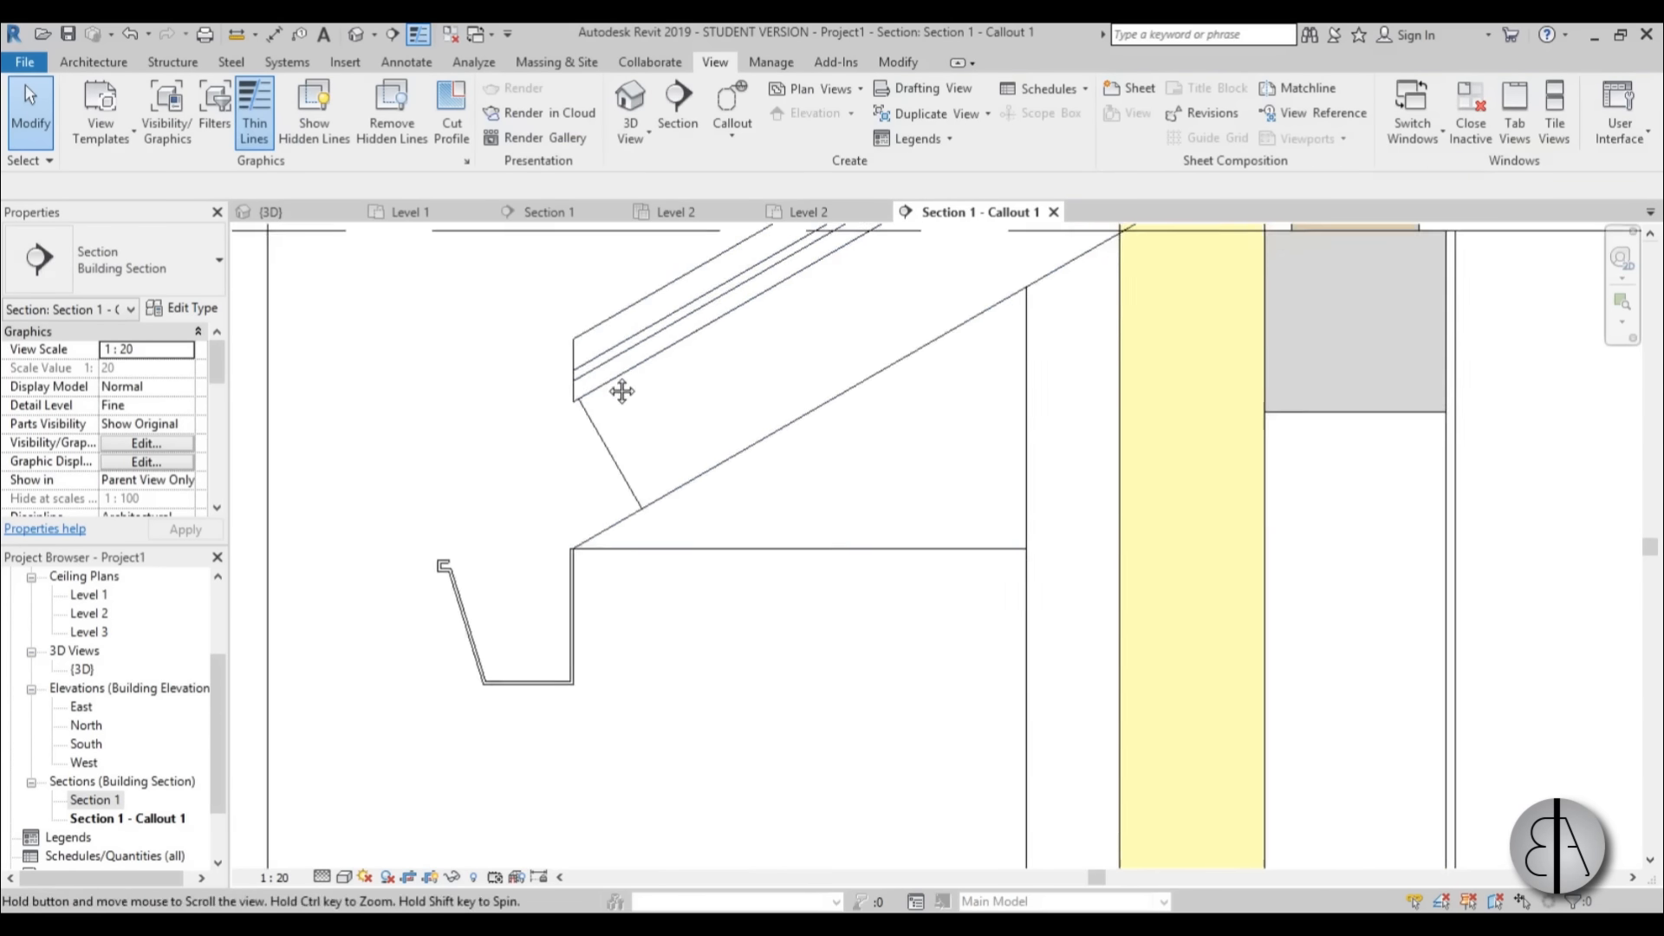
{"action": "middle_click_drag", "start_coordinate": [582, 478], "coordinate": [530, 553]}
{"action": "scroll", "coordinate": [527, 483], "scroll_direction": "up", "scroll_amount": 2}
{"action": "scroll", "coordinate": [456, 479], "scroll_direction": "down", "scroll_amount": 3}
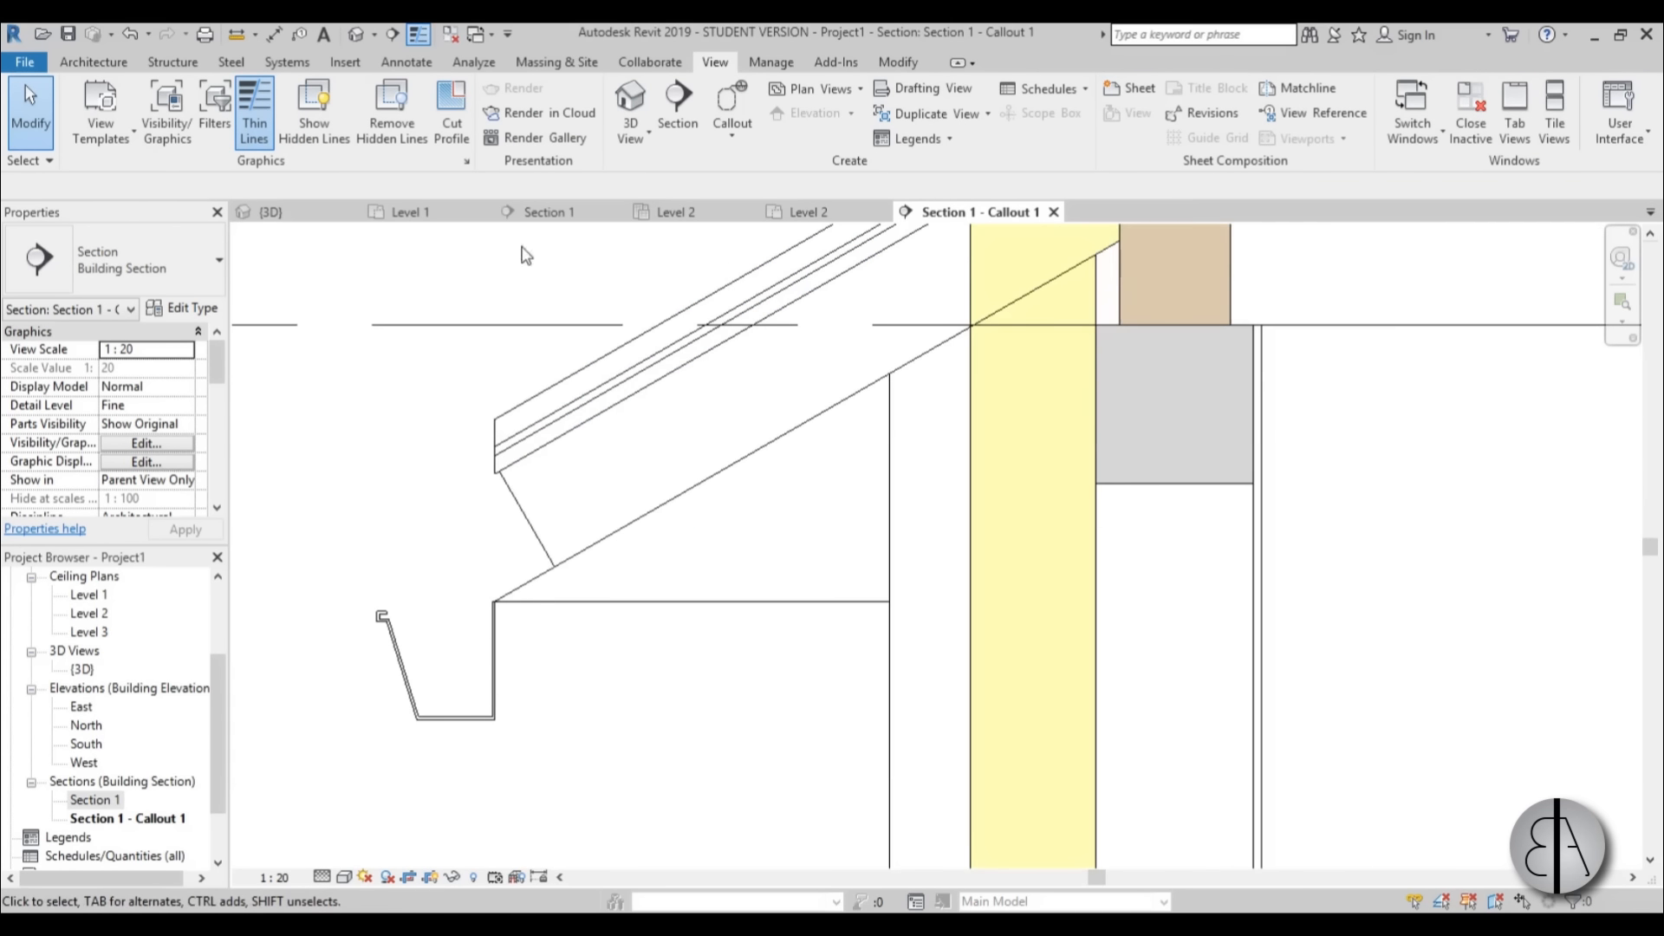
Start a filled region and duplicate its Solid Black type under the name "Solid white".
{"action": "left_click", "coordinate": [406, 63]}
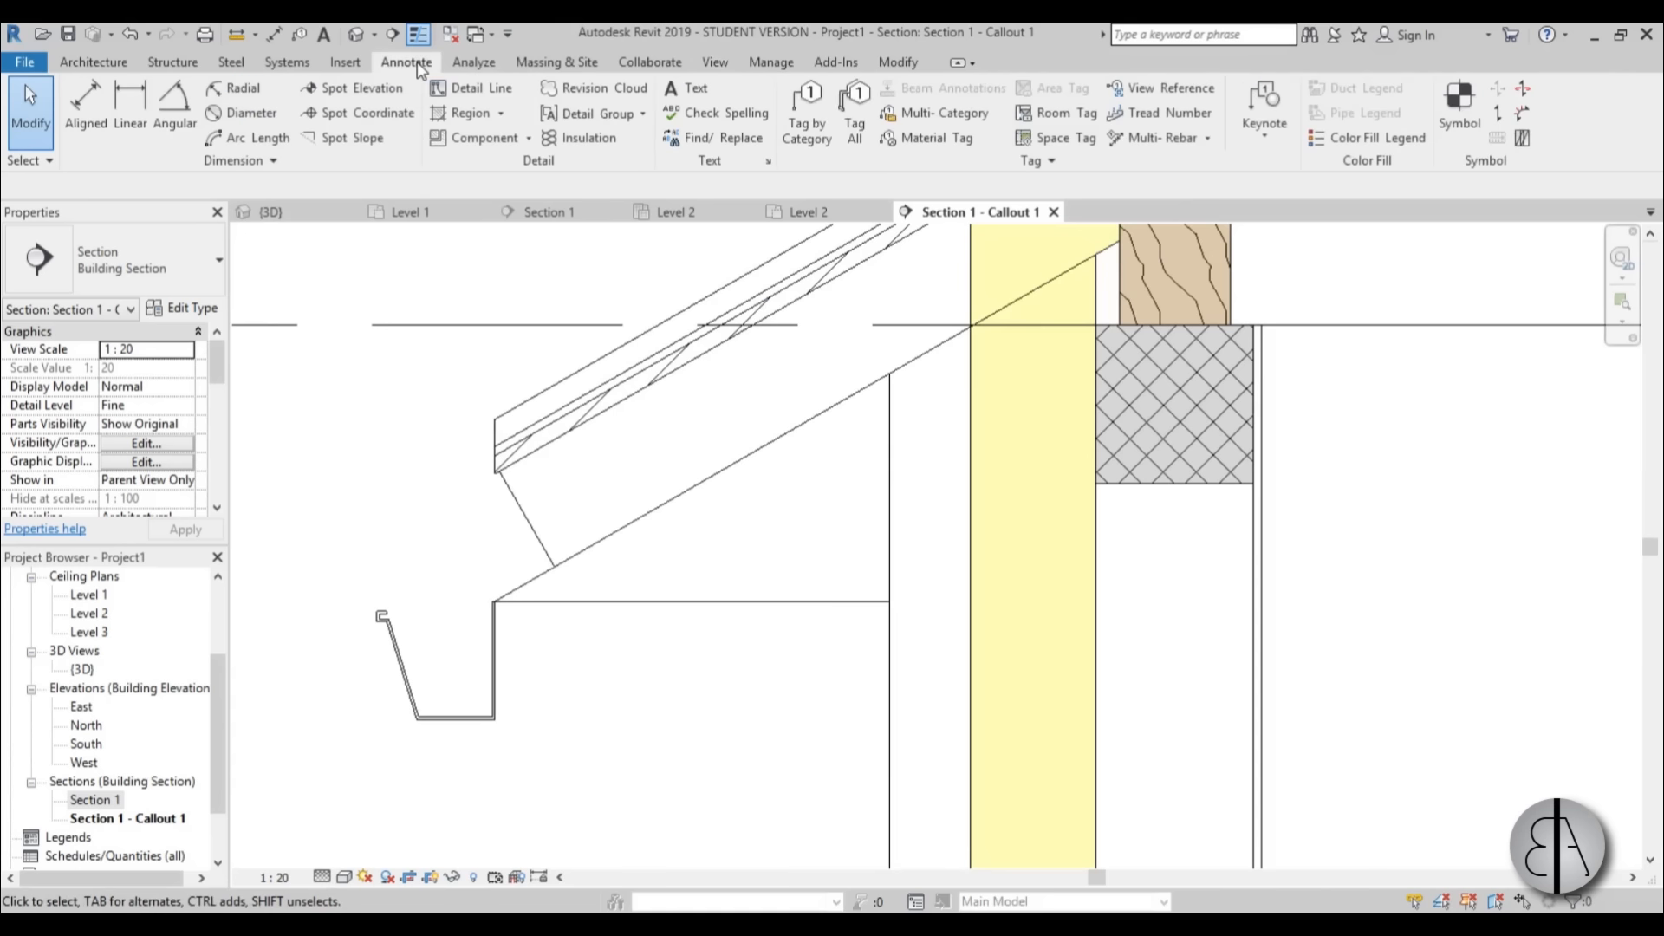
{"action": "left_click", "coordinate": [468, 114]}
{"action": "left_click", "coordinate": [484, 139]}
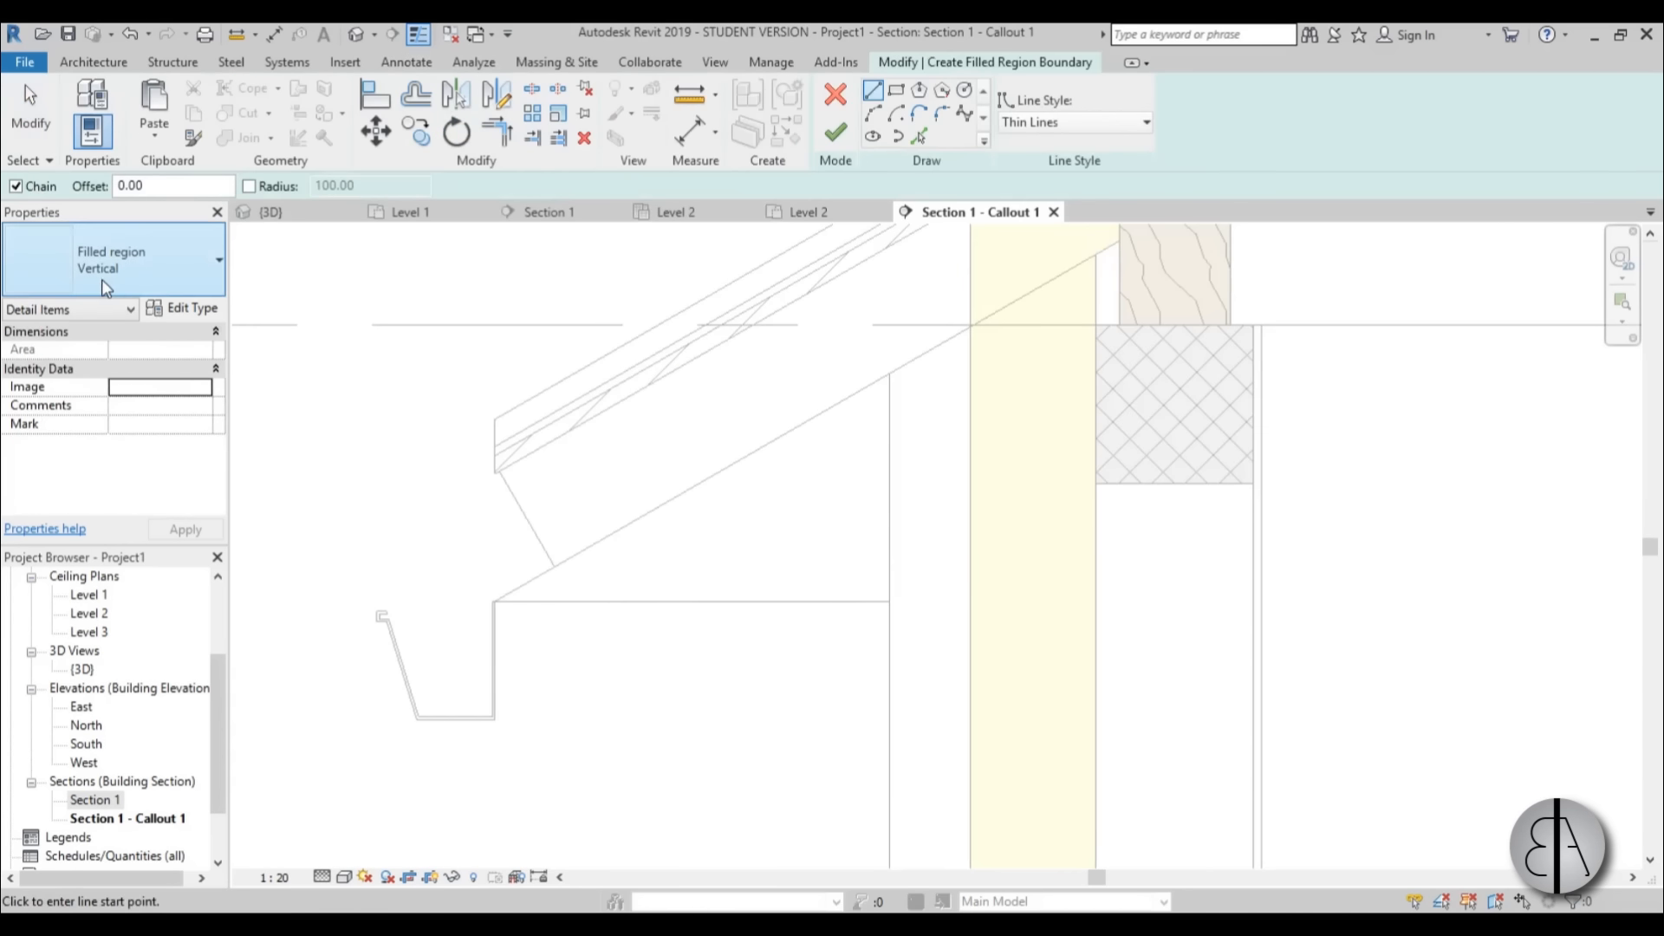
{"action": "left_click", "coordinate": [101, 279]}
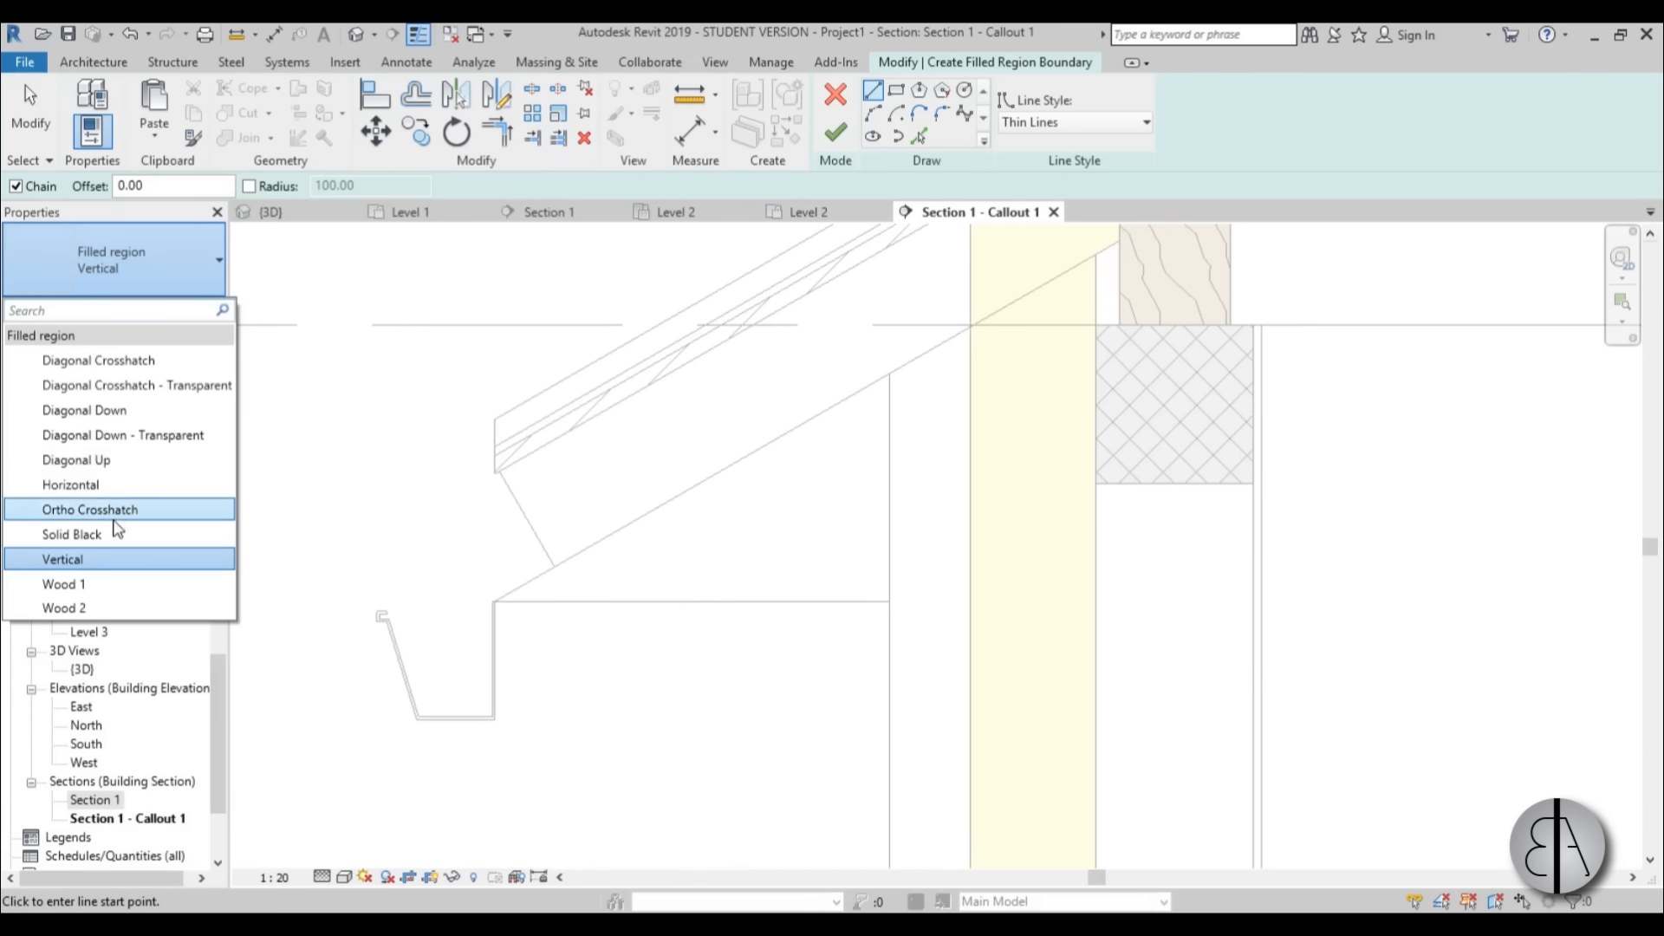
{"action": "left_click", "coordinate": [71, 534]}
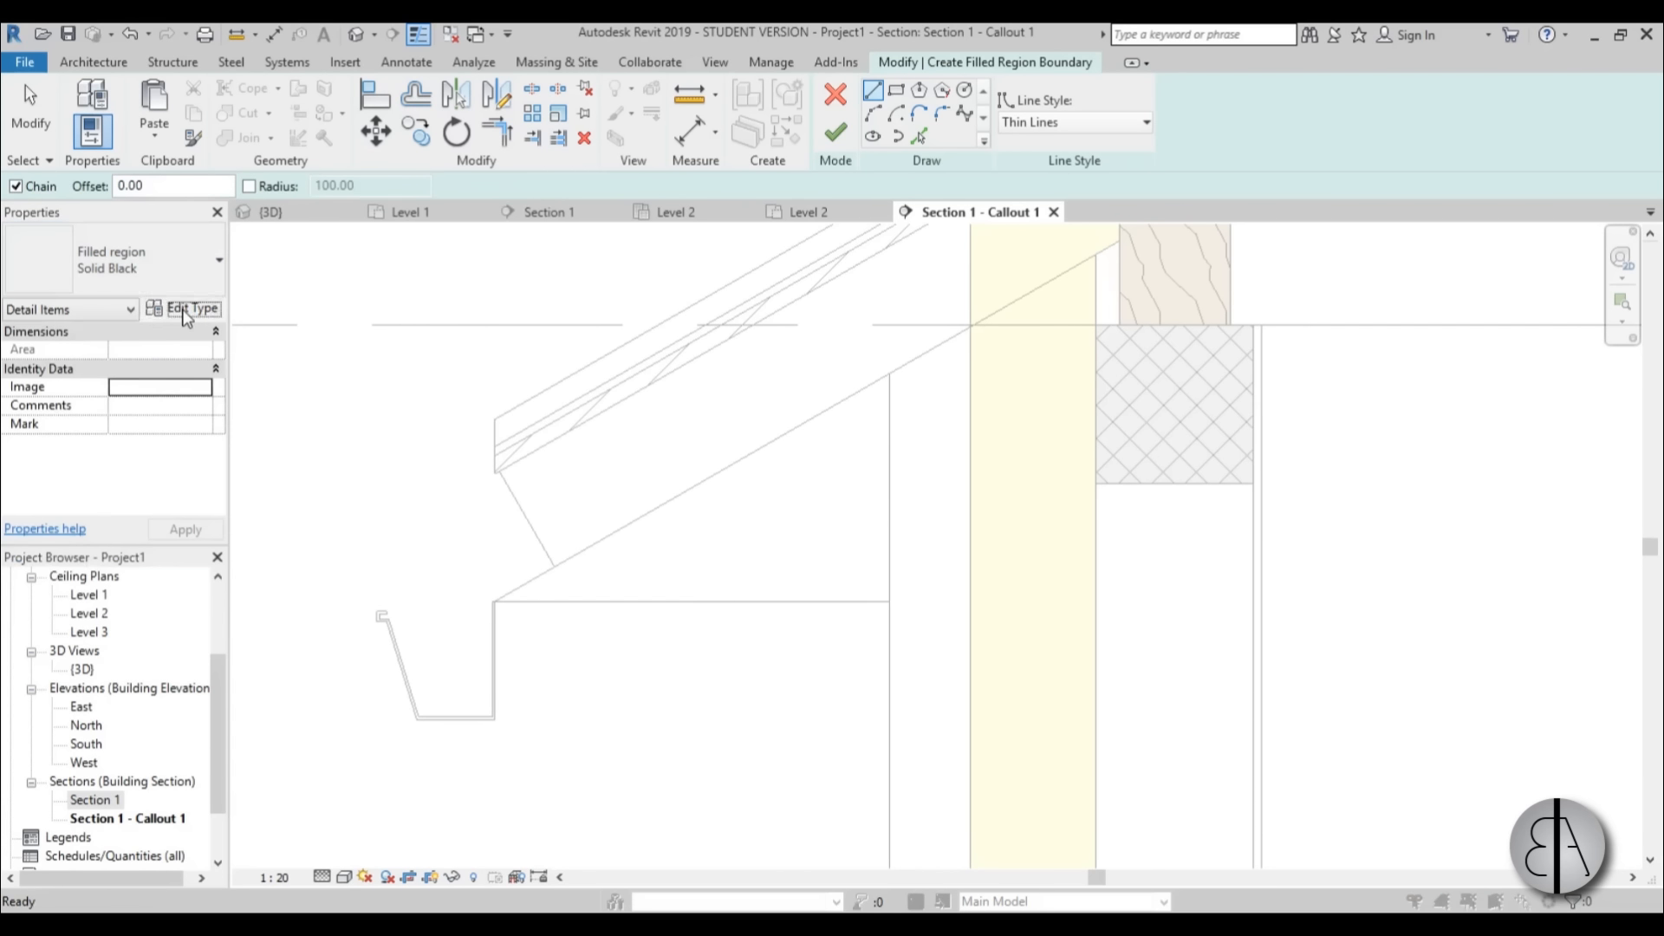
{"action": "left_click", "coordinate": [186, 310]}
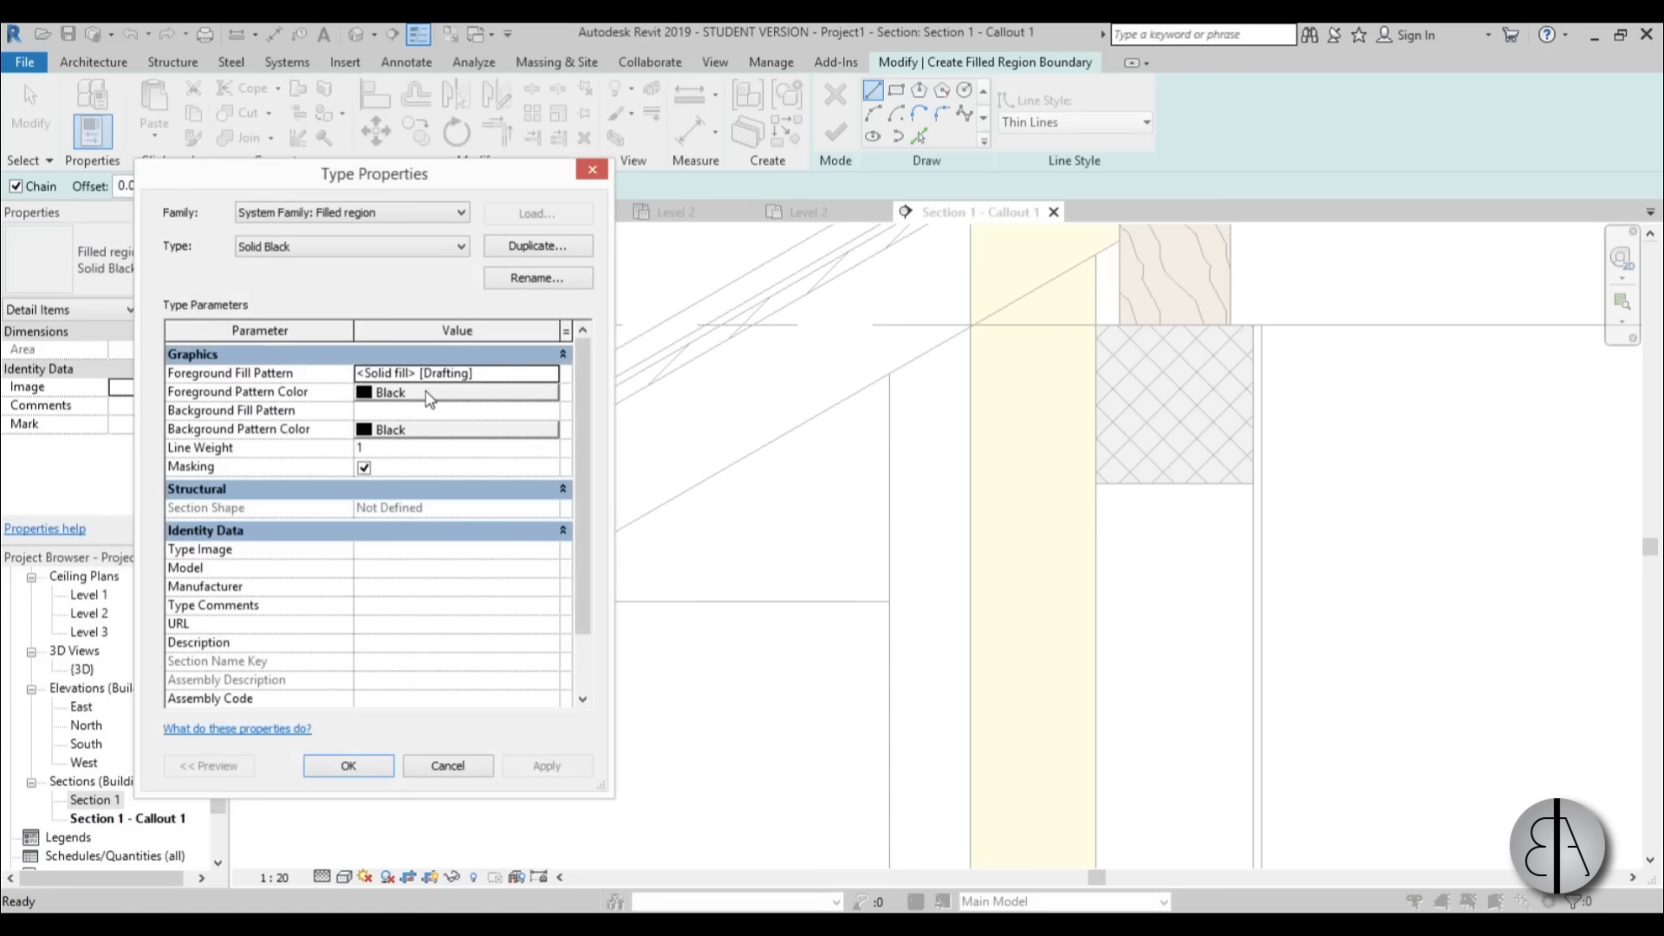
{"action": "left_click", "coordinate": [537, 246]}
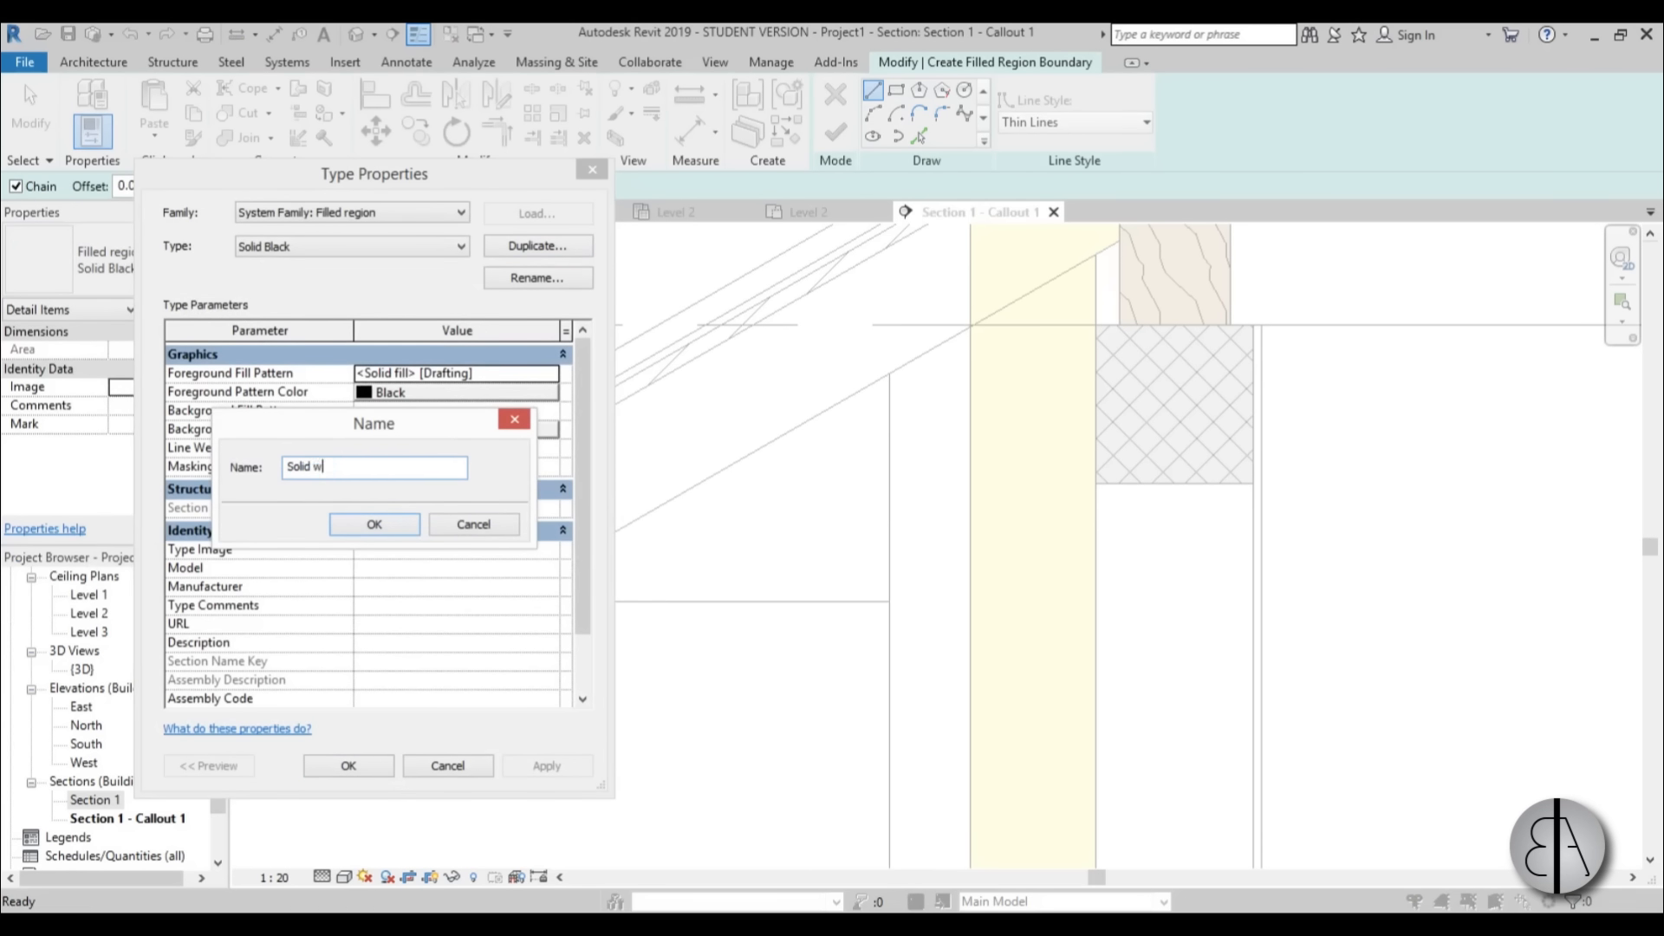
{"action": "left_click", "coordinate": [374, 525]}
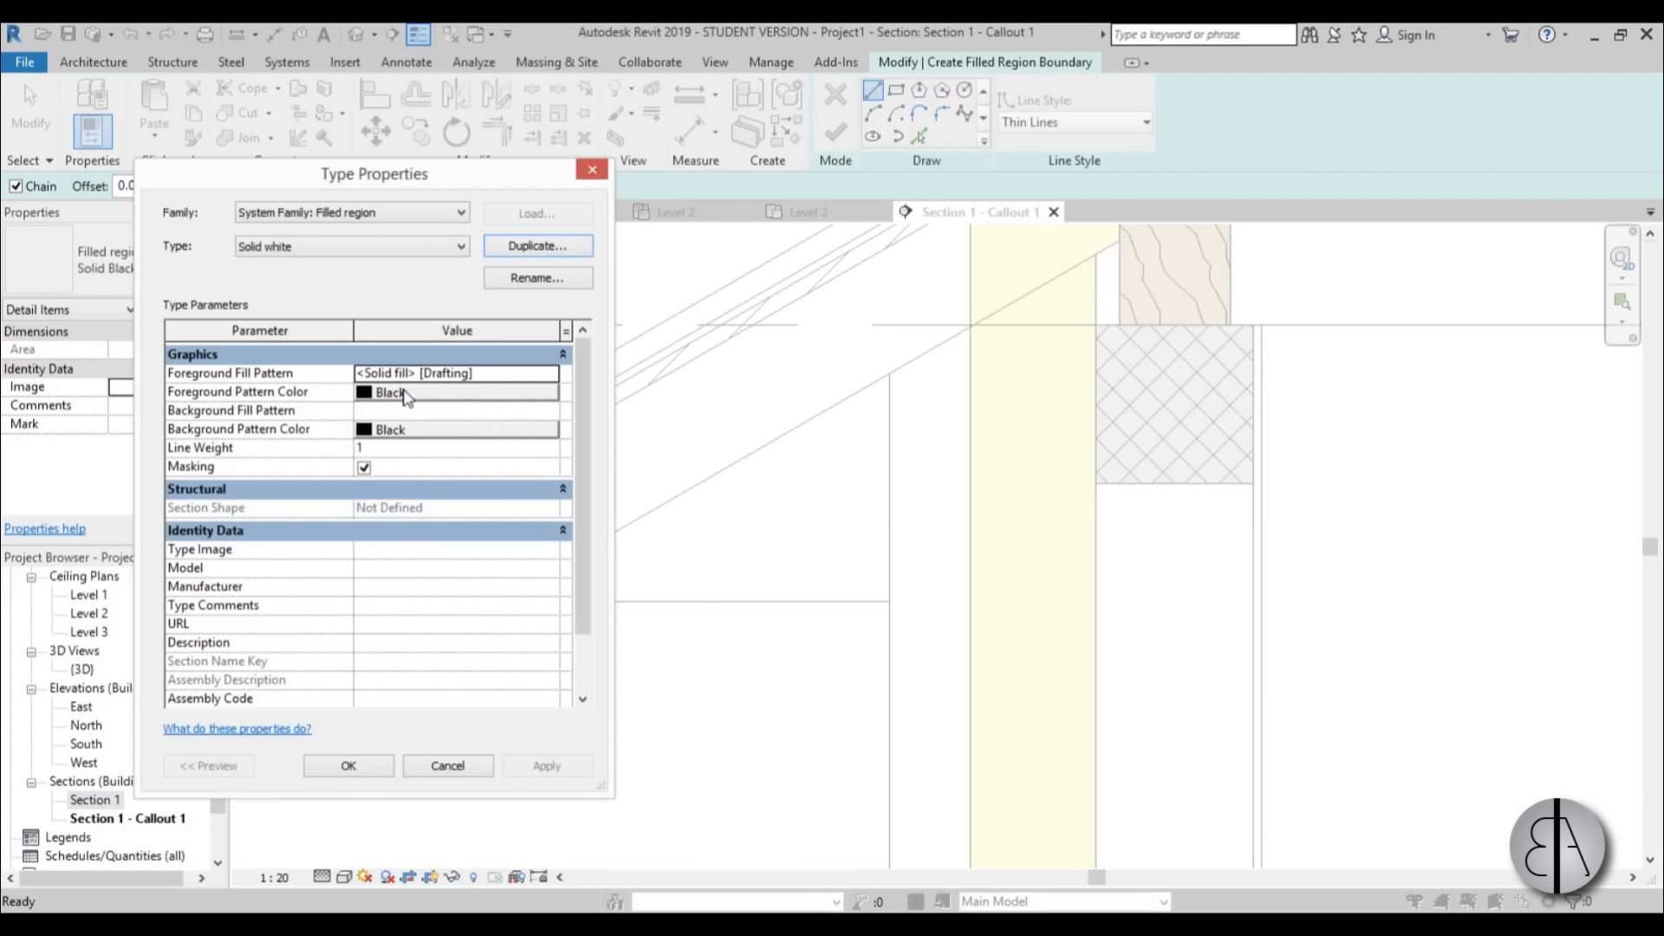
Set the Solid white type's foreground and background pattern colors to white.
{"action": "left_click", "coordinate": [406, 395]}
{"action": "left_click", "coordinate": [346, 447]}
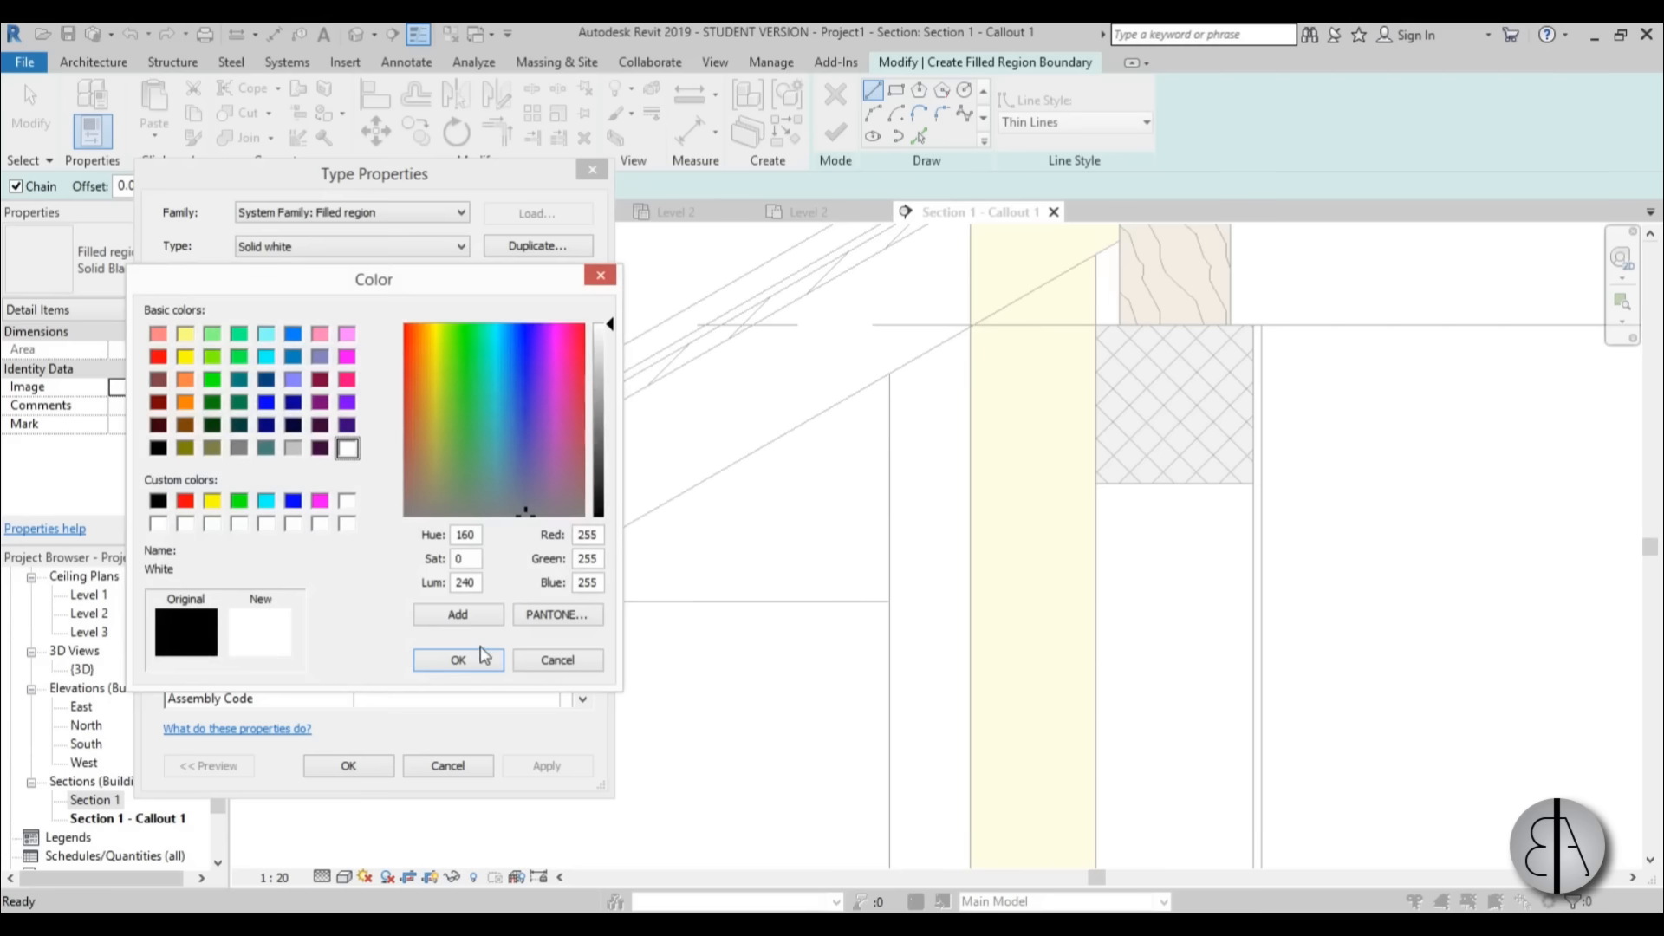
{"action": "left_click", "coordinate": [472, 658]}
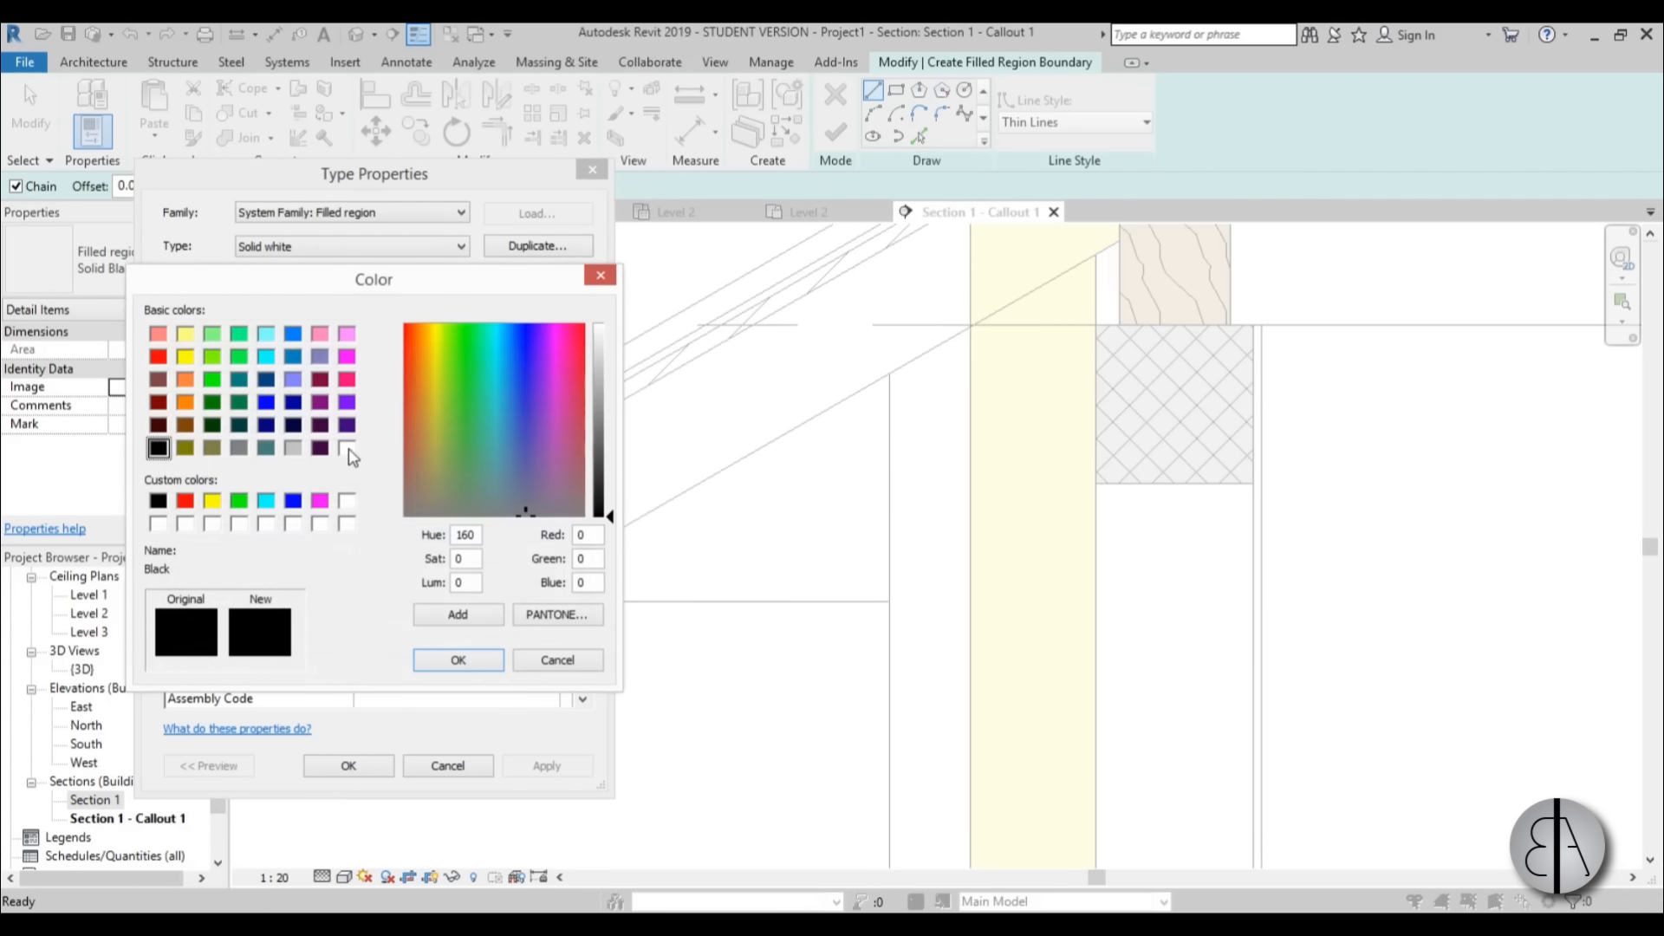
{"action": "left_click", "coordinate": [347, 448]}
{"action": "left_click", "coordinate": [454, 655]}
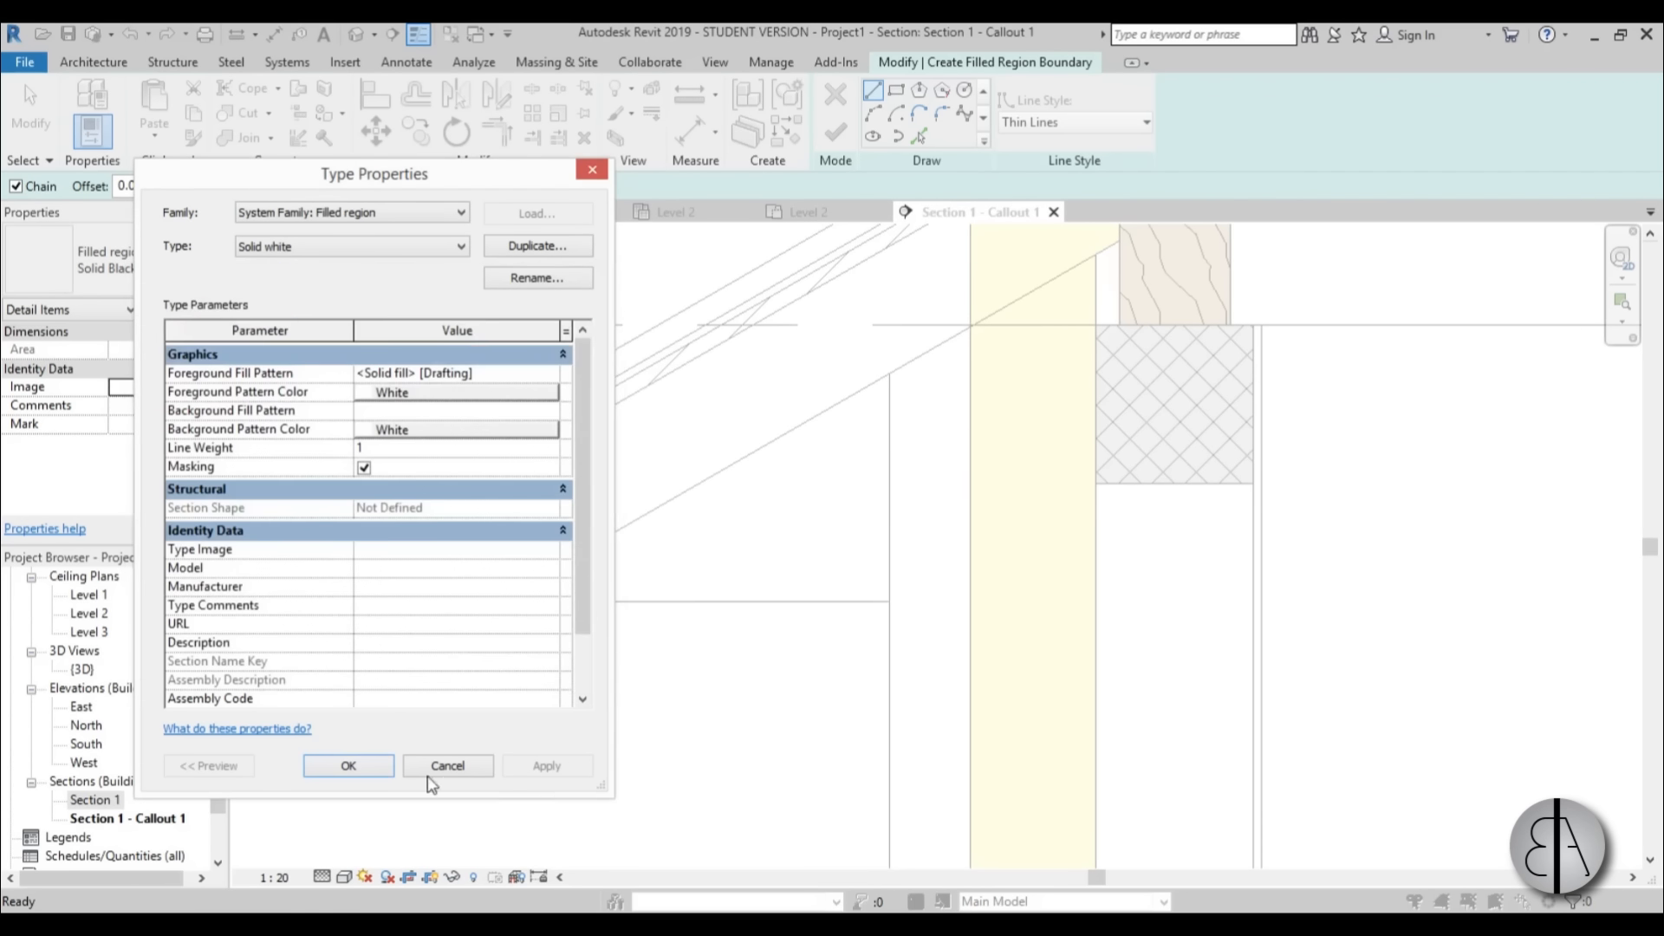
Outline a Solid white filled region over the roof overhang's thick lower layer, from the eaves end to the wall insulation's outer face, and finish it.
{"action": "left_click", "coordinate": [347, 766]}
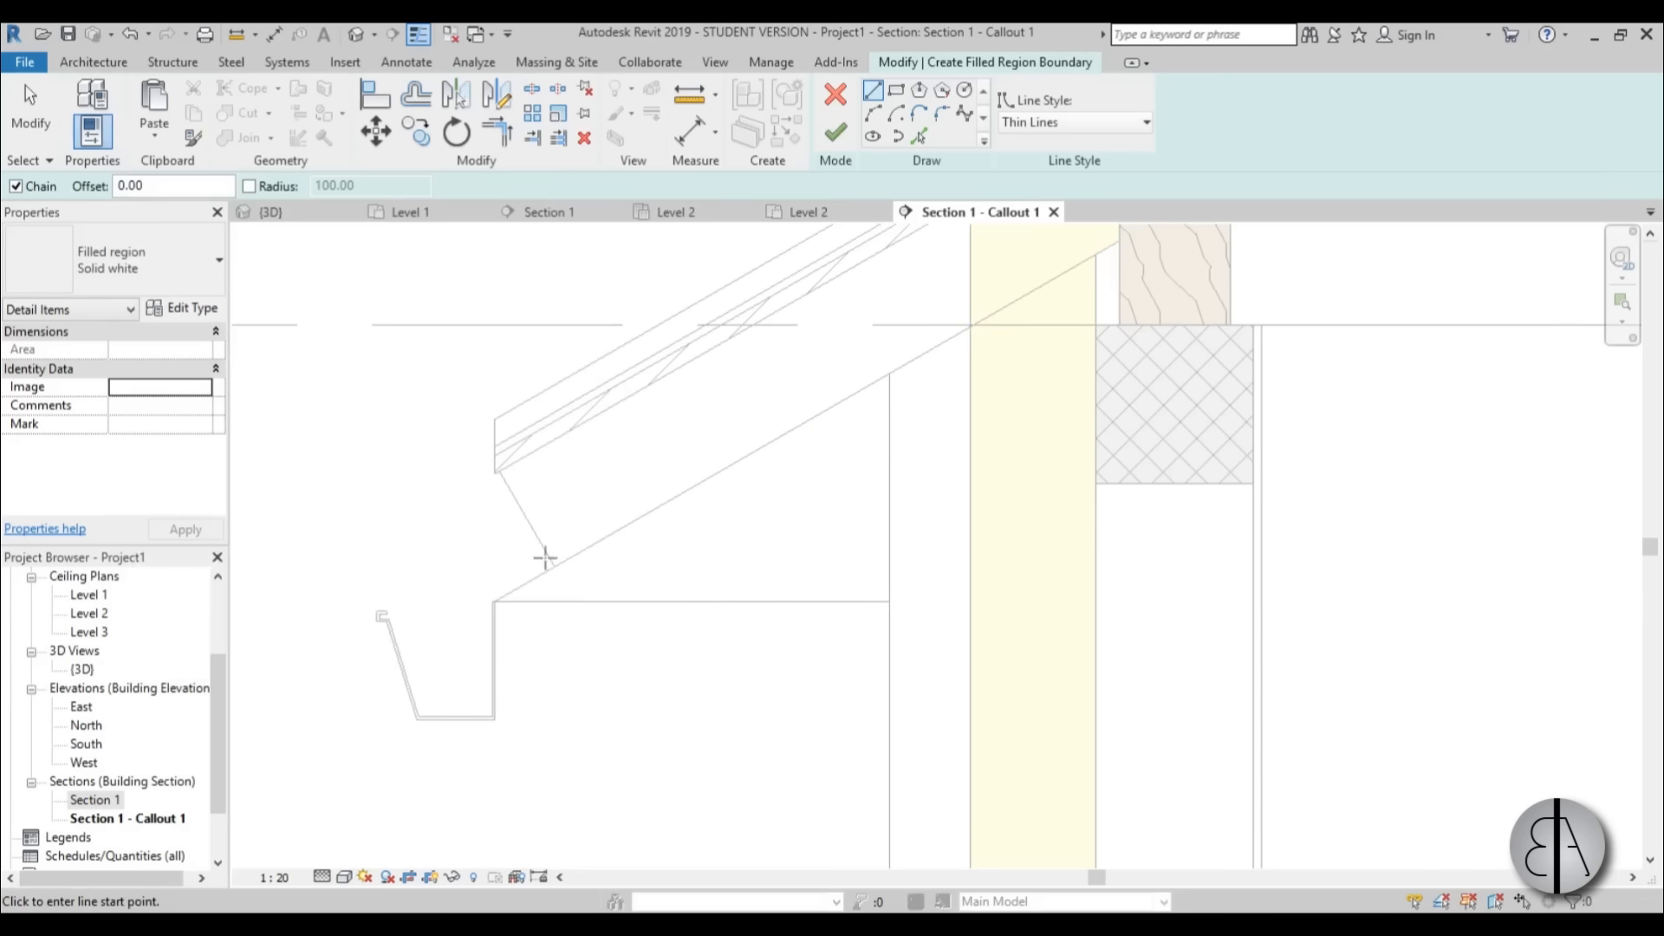
{"action": "left_click", "coordinate": [495, 472]}
{"action": "scroll", "coordinate": [495, 472], "scroll_direction": "up", "scroll_amount": 1}
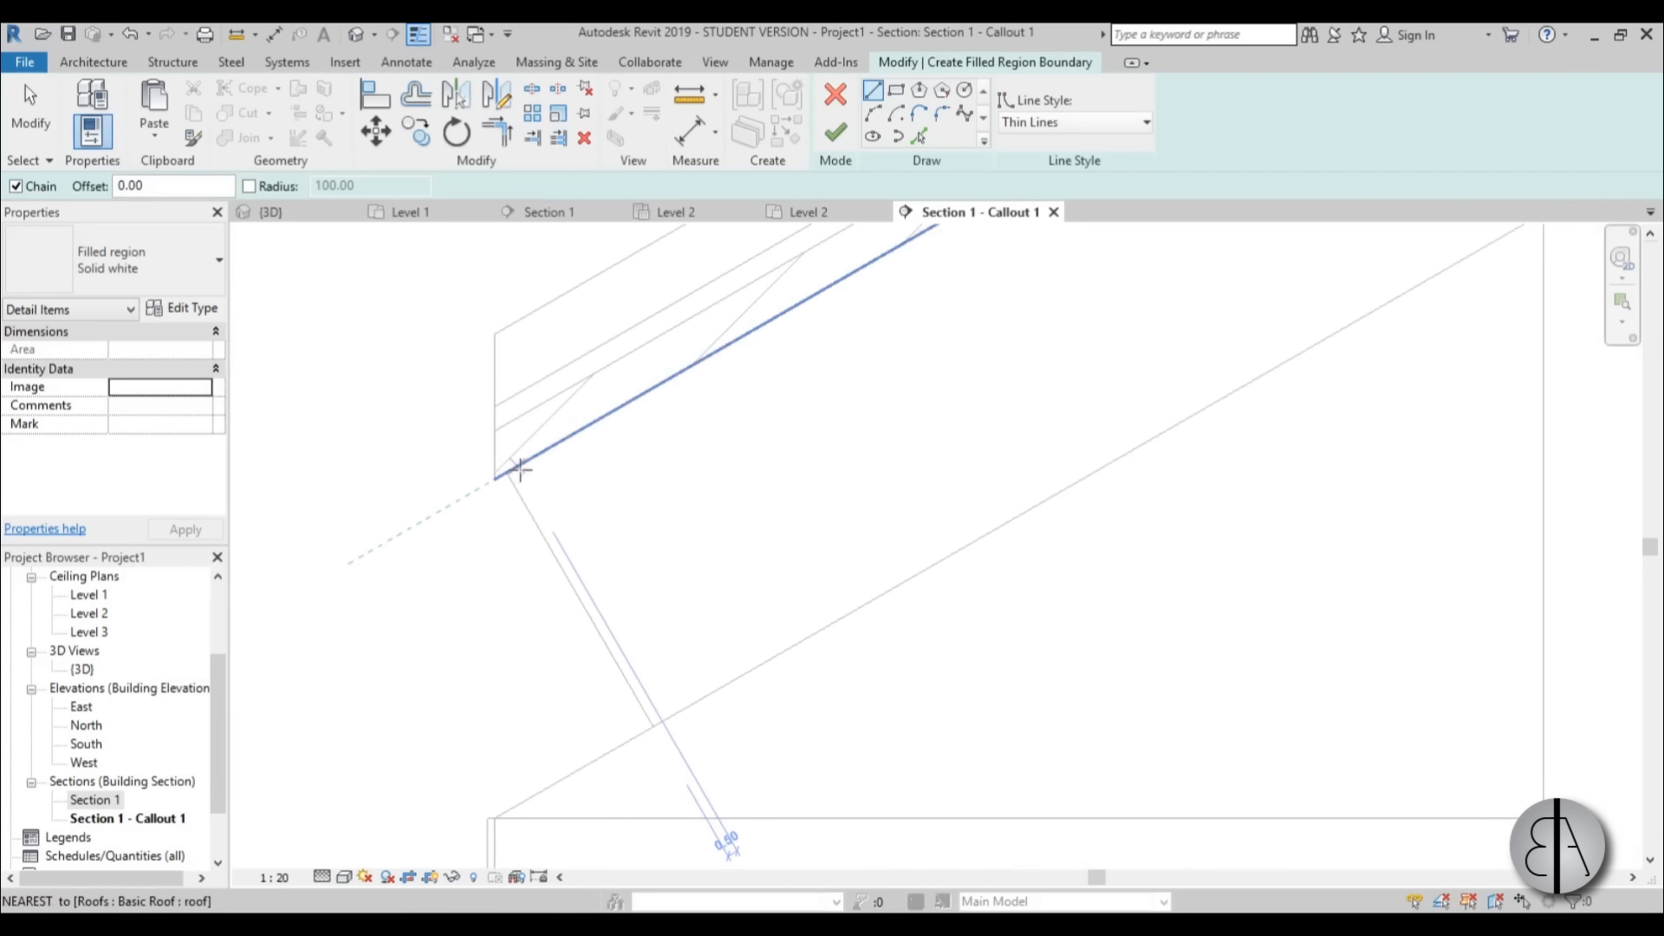
{"action": "left_click", "coordinate": [499, 796]}
{"action": "scroll", "coordinate": [499, 796], "scroll_direction": "down", "scroll_amount": 3}
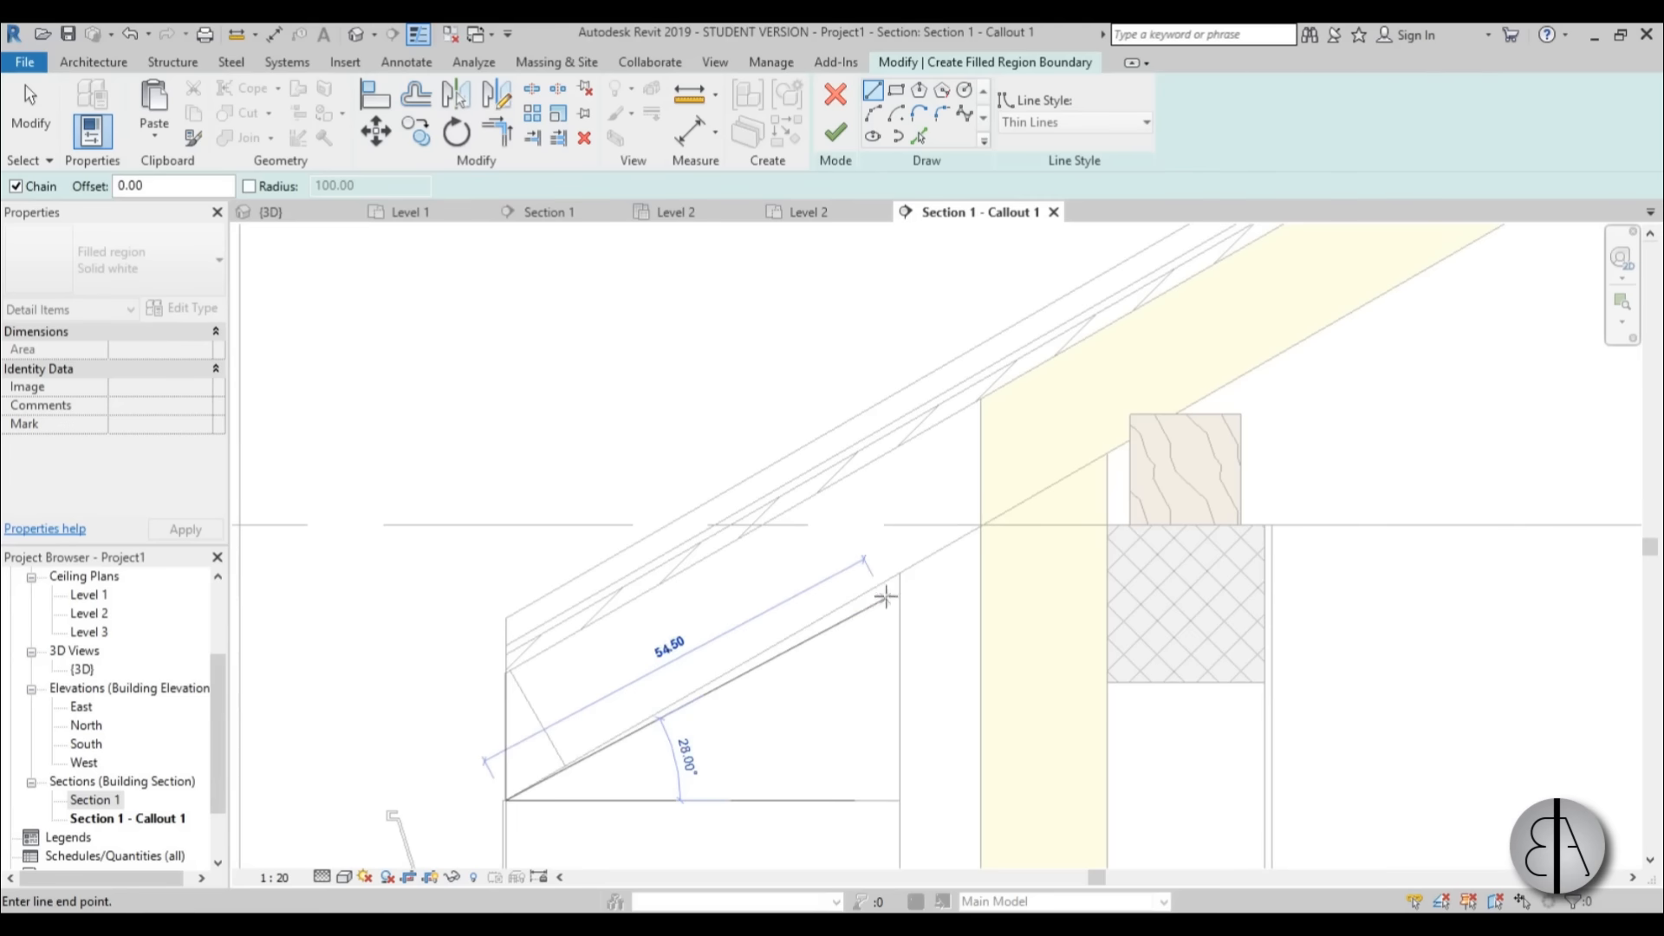
{"action": "left_click", "coordinate": [980, 524]}
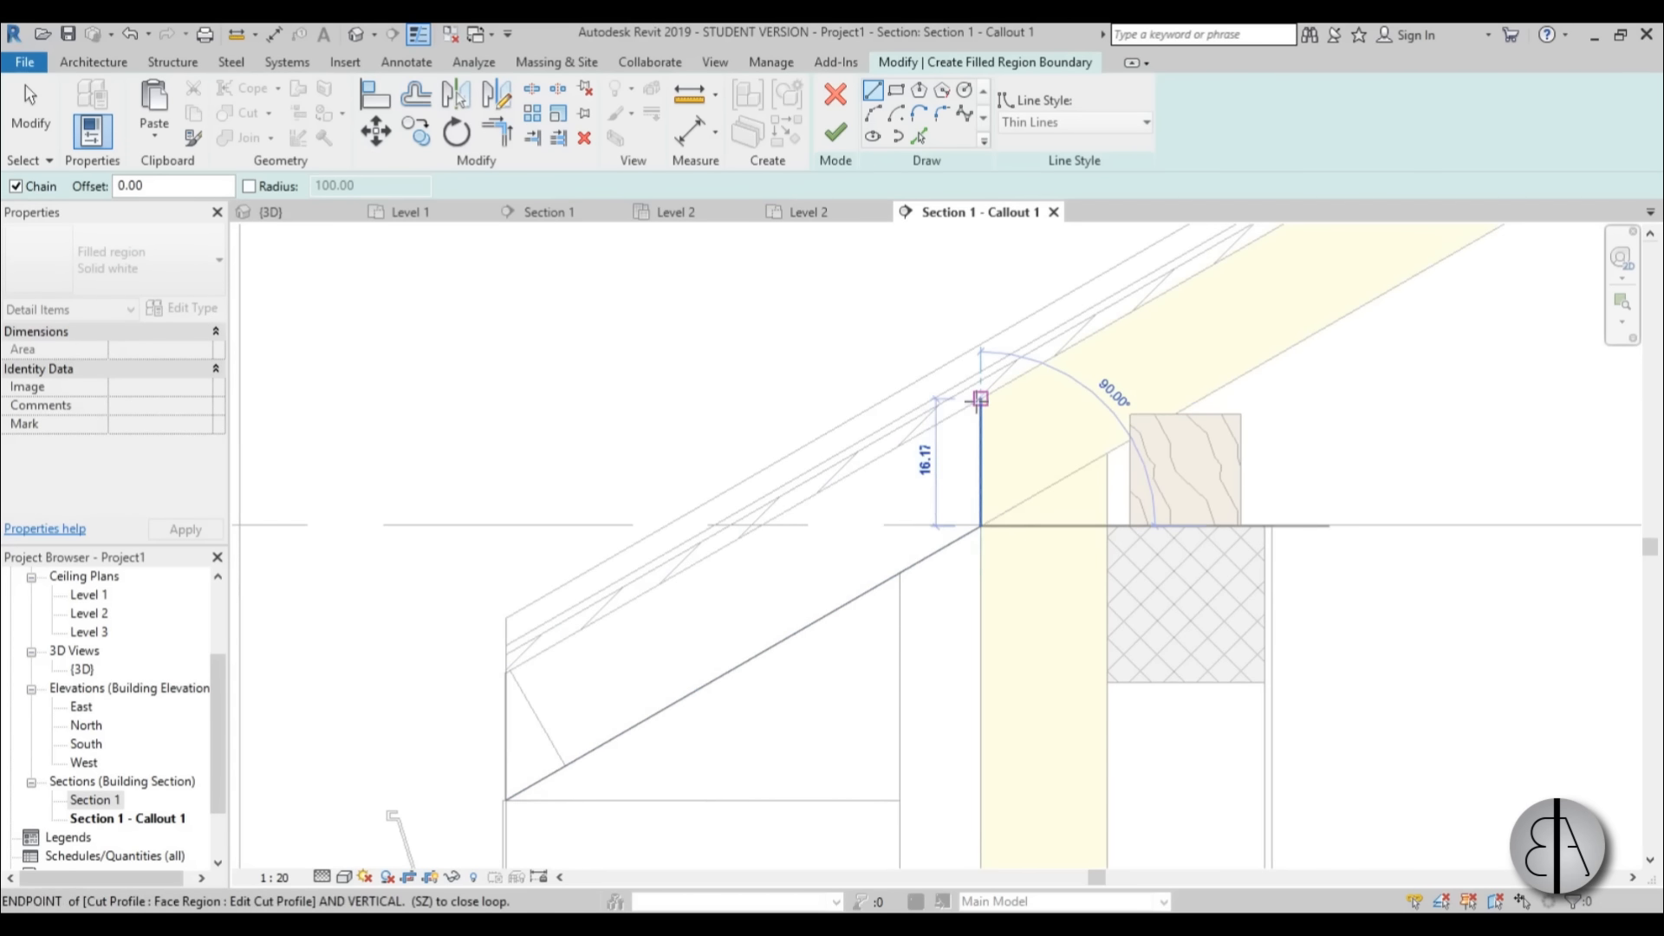
{"action": "left_click", "coordinate": [980, 399]}
{"action": "left_click", "coordinate": [507, 672]}
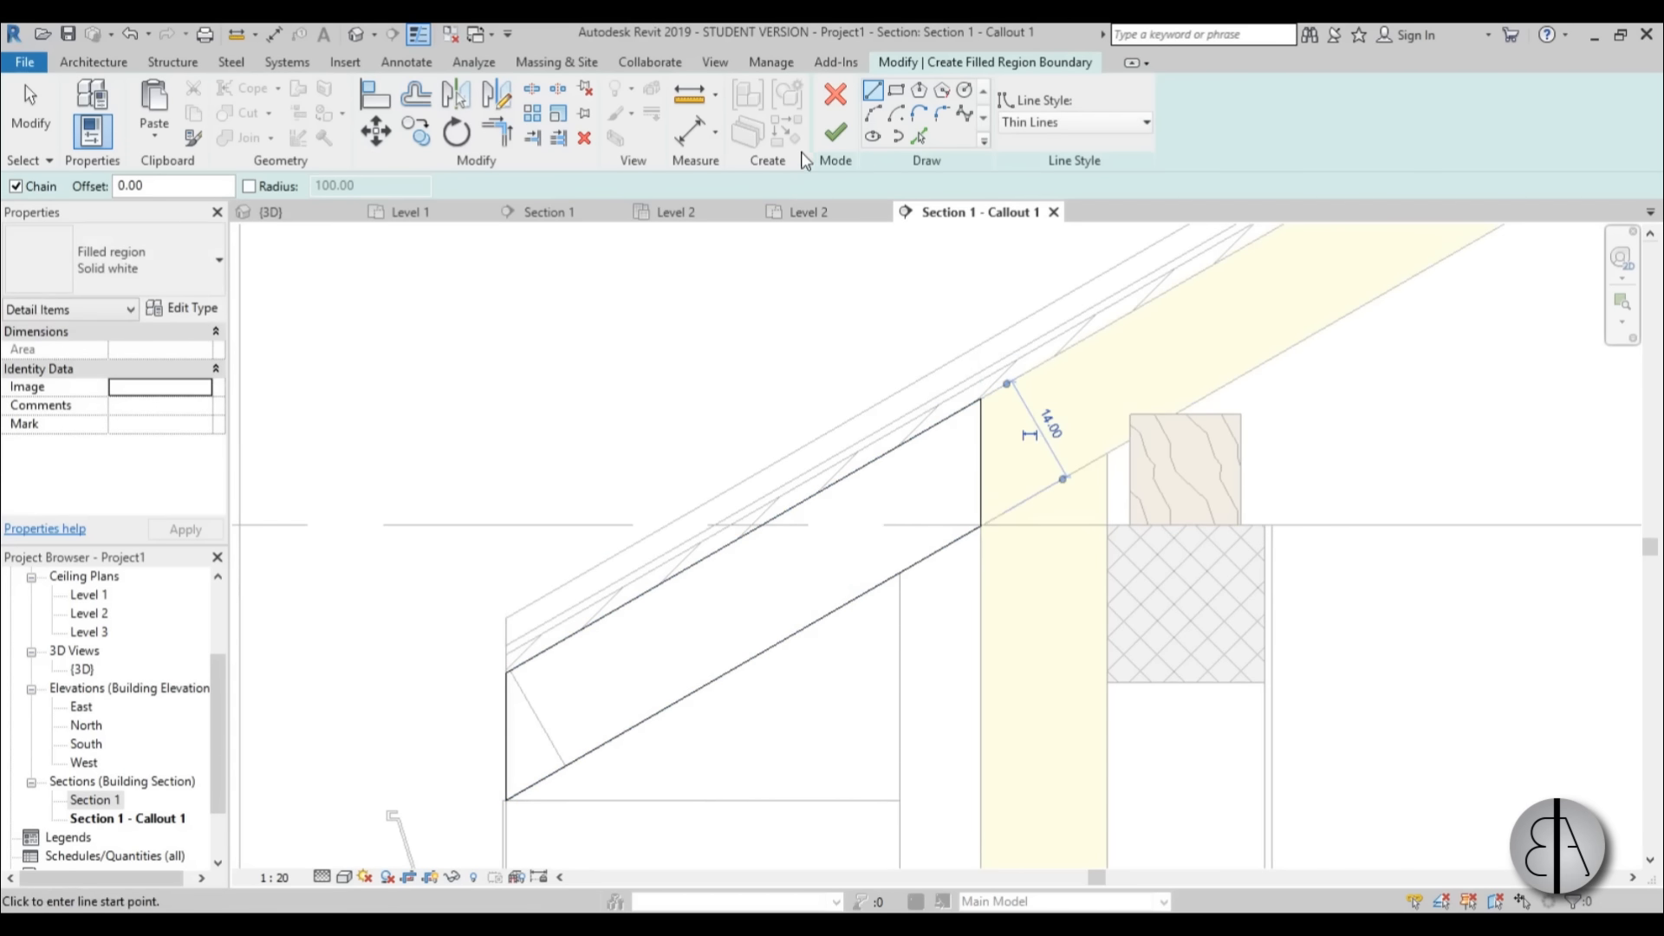
{"action": "left_click", "coordinate": [835, 133]}
{"action": "scroll", "coordinate": [540, 445], "scroll_direction": "down", "scroll_amount": 2}
{"action": "middle_click_drag", "start_coordinate": [540, 444], "coordinate": [492, 340]}
{"action": "left_click", "coordinate": [631, 713]}
Sketch a rectangular Solid white filled region 50.00 wide and about 8.64 high from the eaves' bottom corner to the wall's outer face.
{"action": "scroll", "coordinate": [552, 531], "scroll_direction": "up", "scroll_amount": 3}
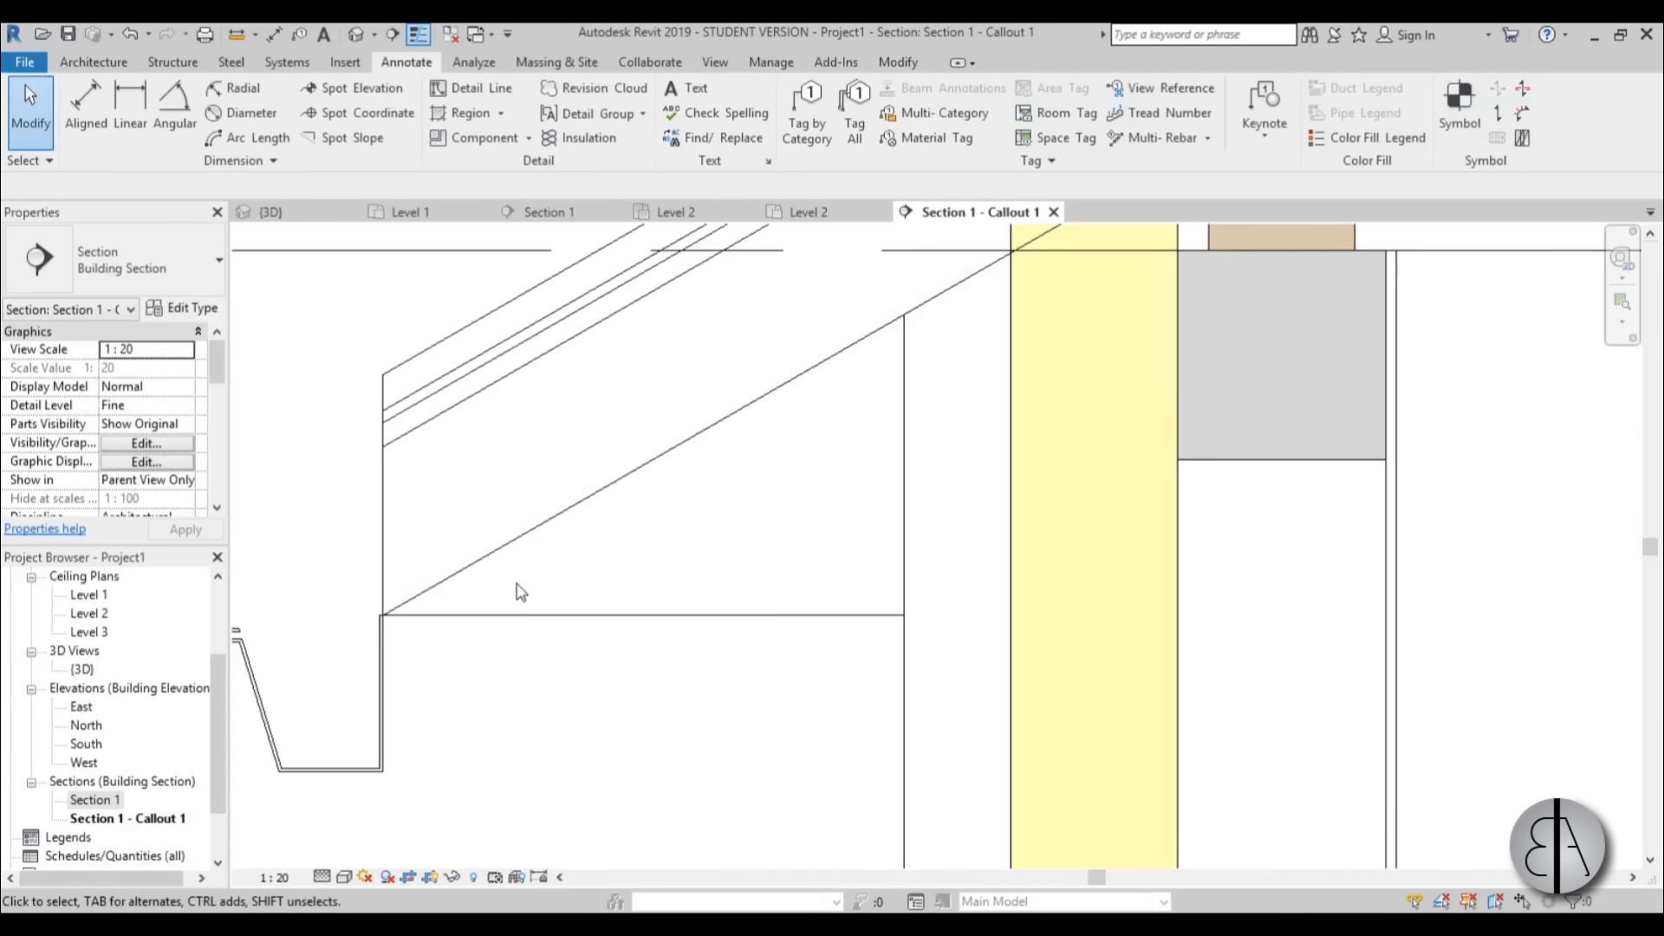
{"action": "scroll", "coordinate": [520, 593], "scroll_direction": "down", "scroll_amount": 4}
{"action": "scroll", "coordinate": [495, 425], "scroll_direction": "up", "scroll_amount": 4}
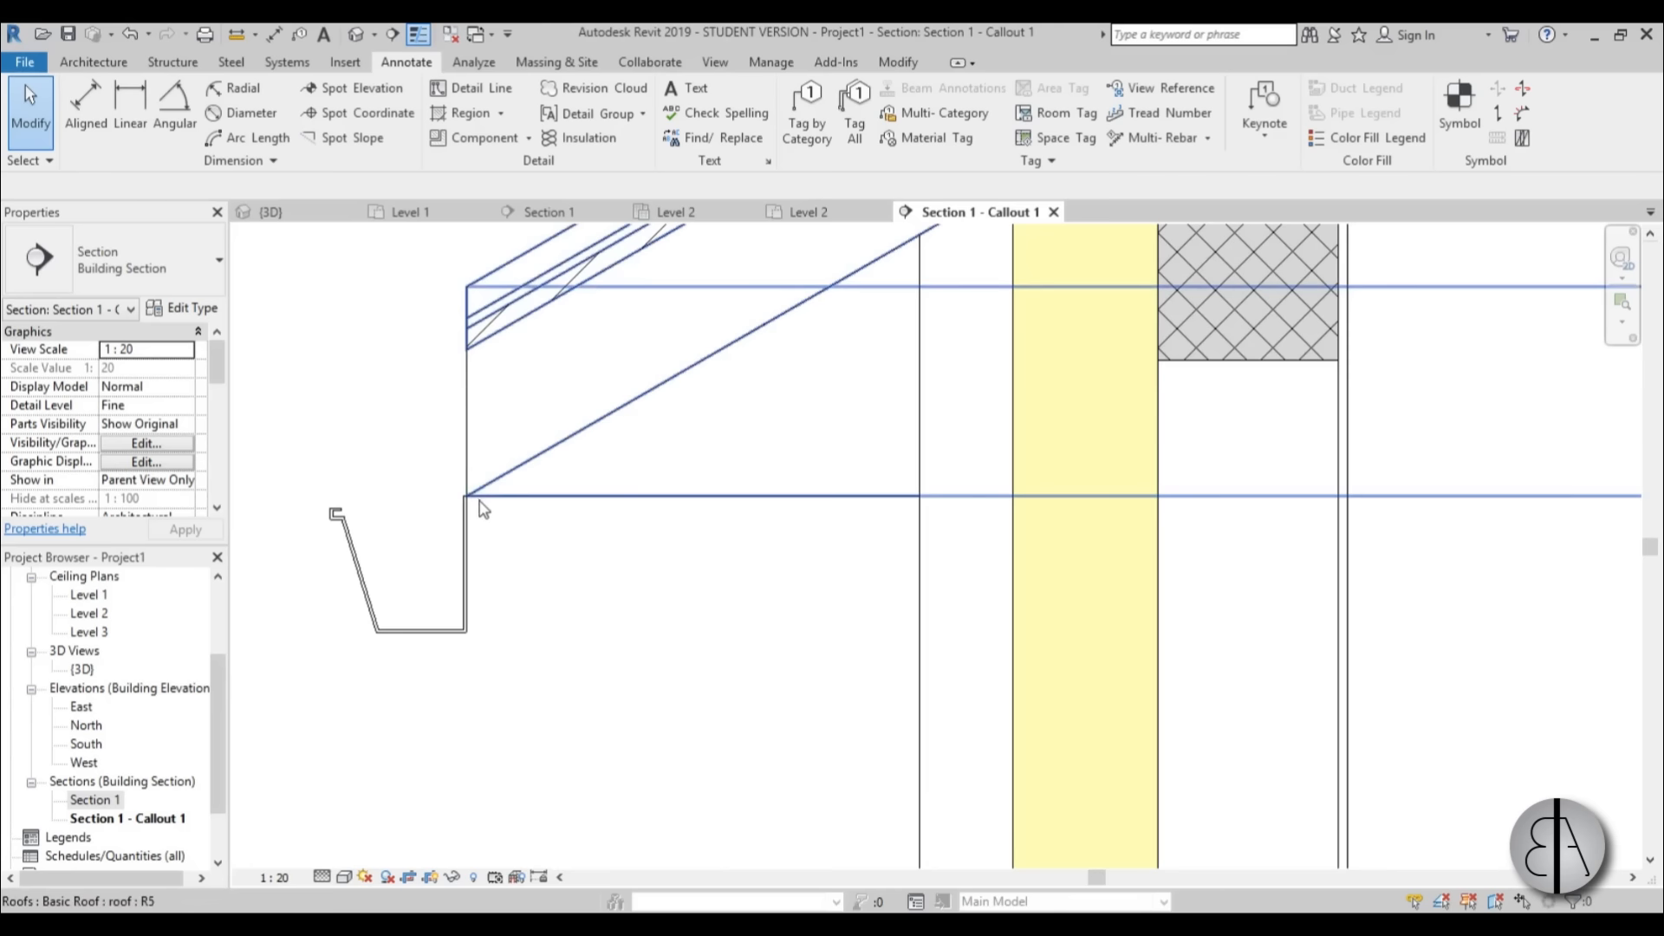
{"action": "scroll", "coordinate": [845, 518], "scroll_direction": "down", "scroll_amount": 3}
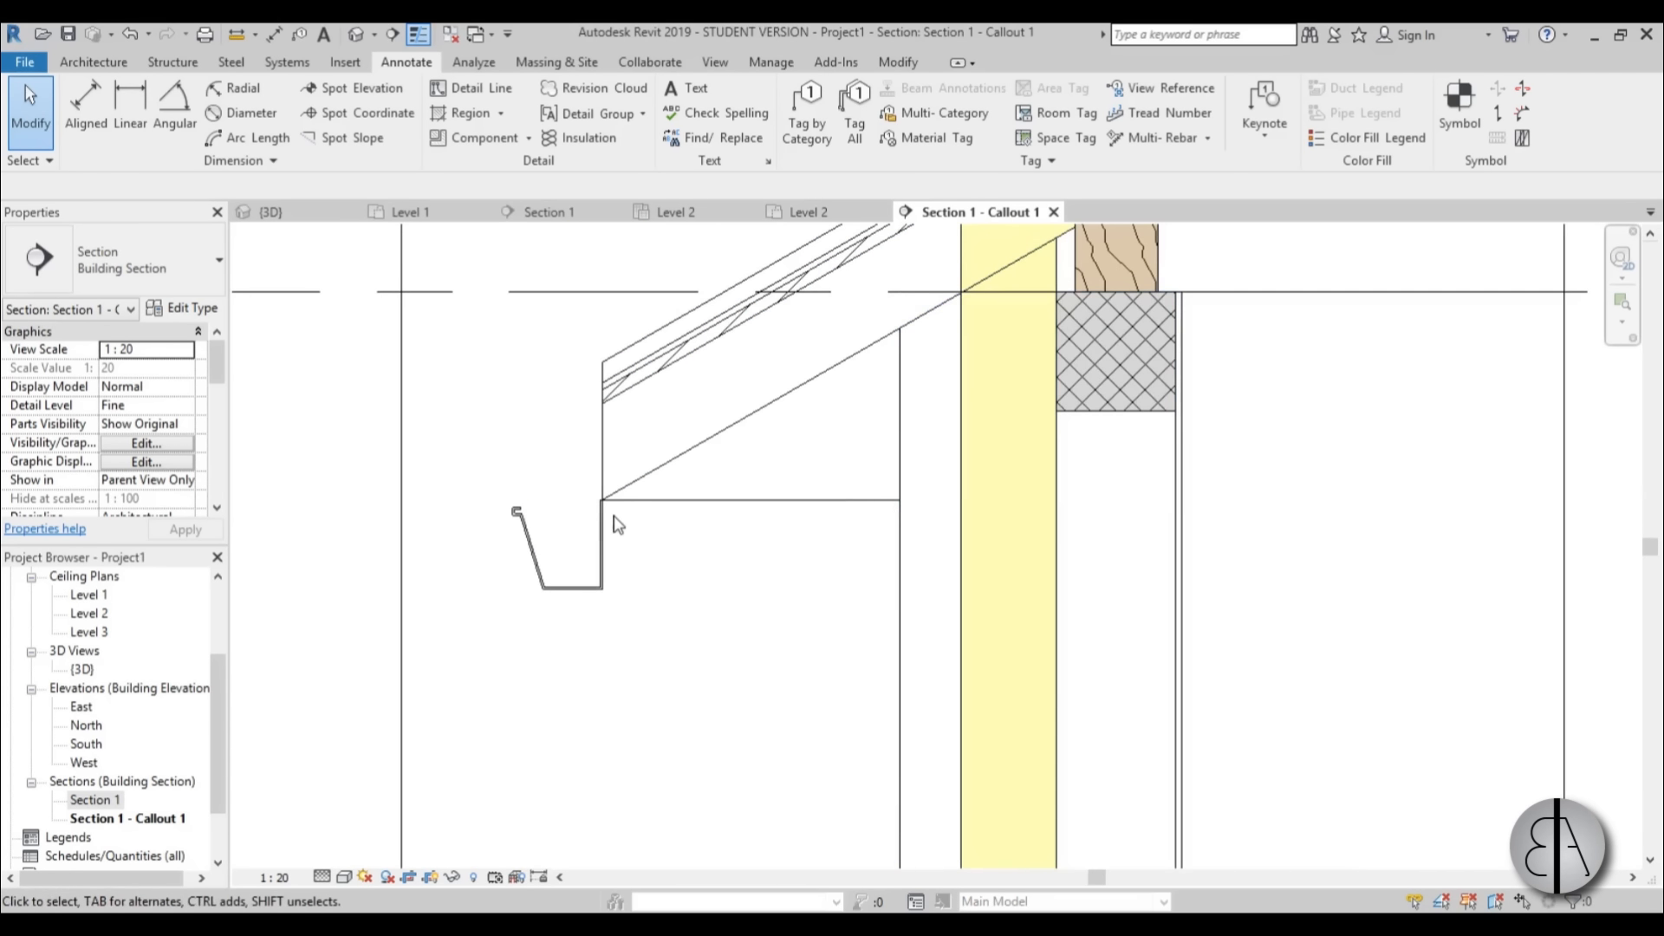
{"action": "scroll", "coordinate": [684, 407], "scroll_direction": "up", "scroll_amount": 5}
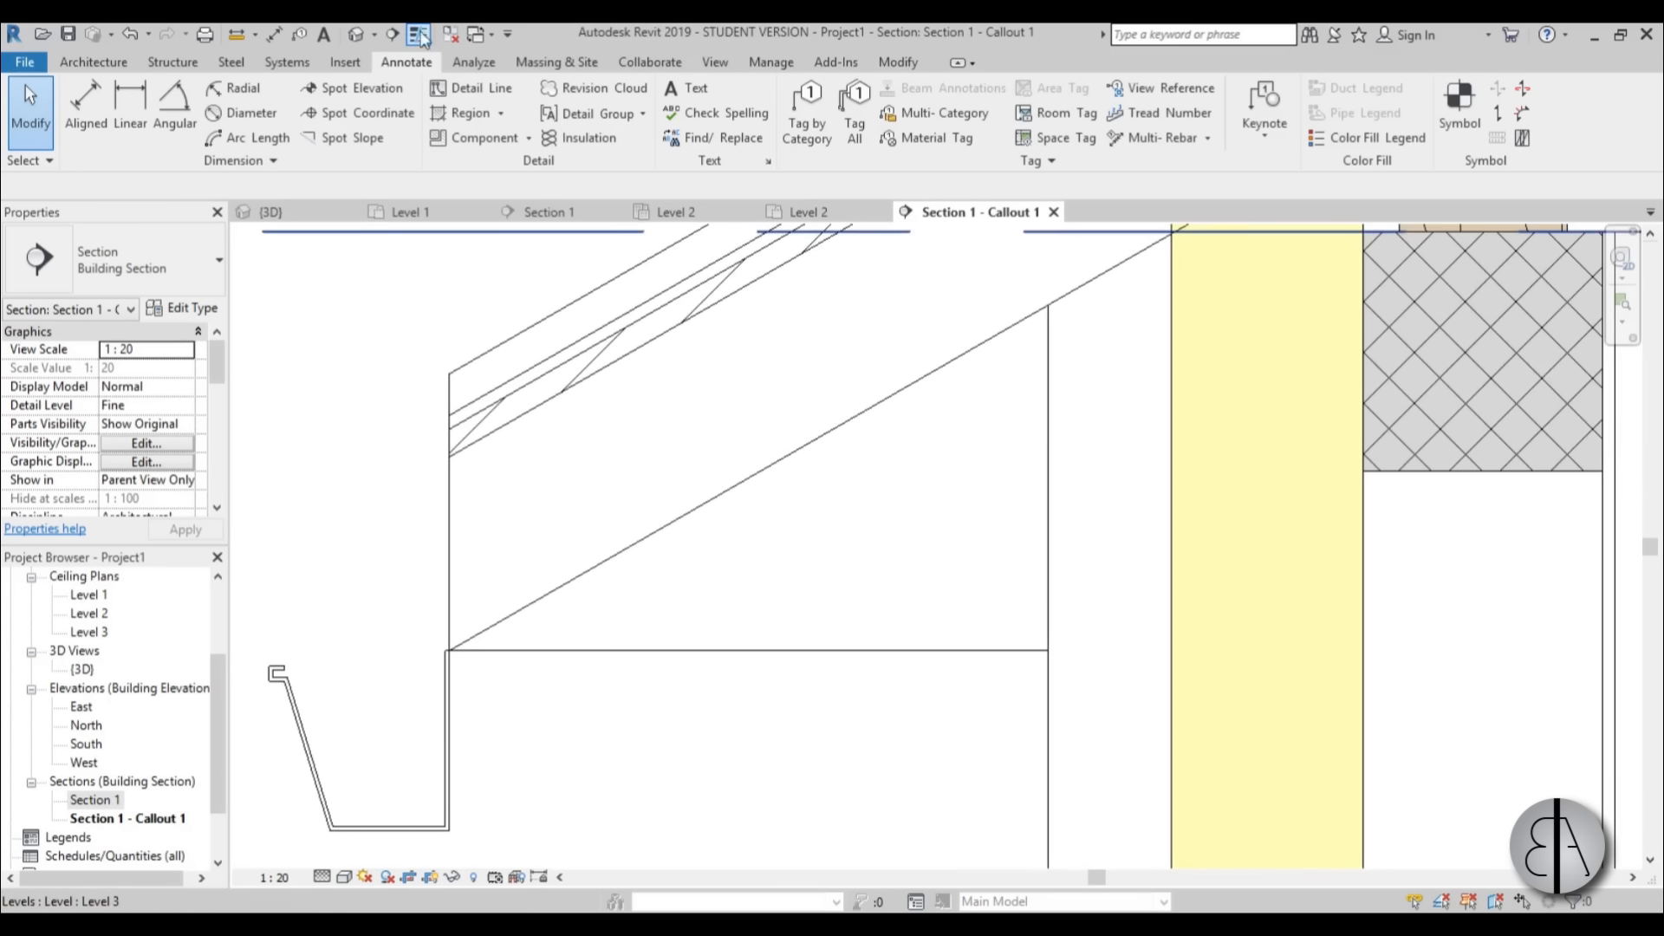
{"action": "left_click", "coordinate": [471, 113]}
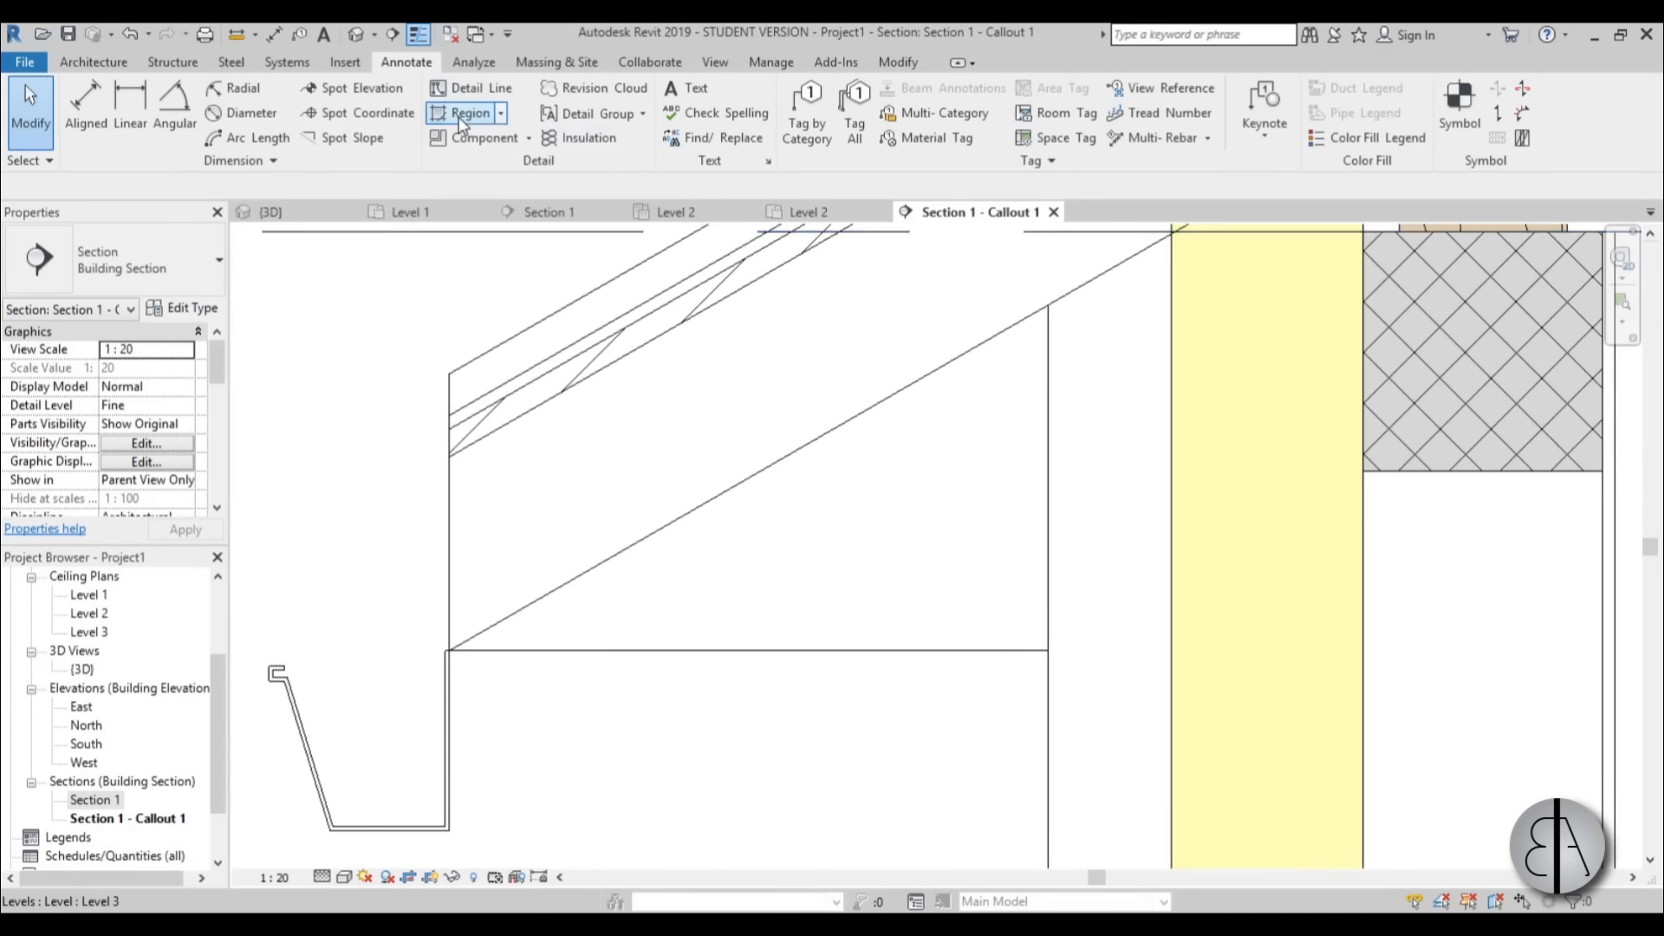
{"action": "left_click", "coordinate": [482, 133]}
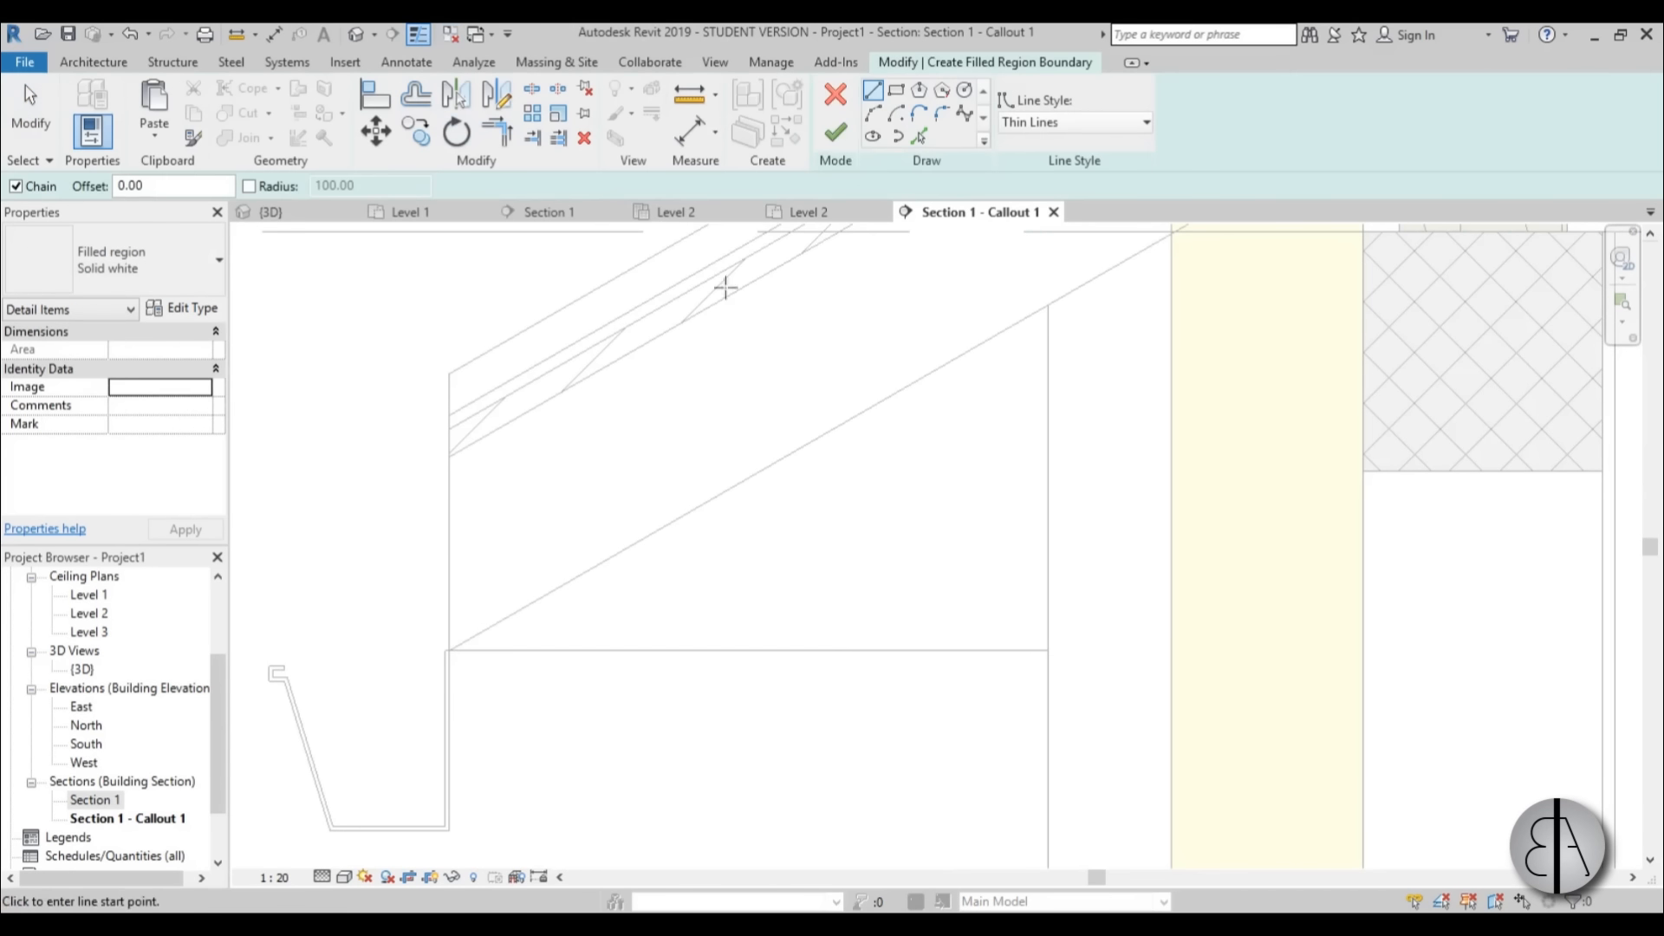
{"action": "left_click", "coordinate": [894, 92]}
{"action": "left_click", "coordinate": [449, 650]}
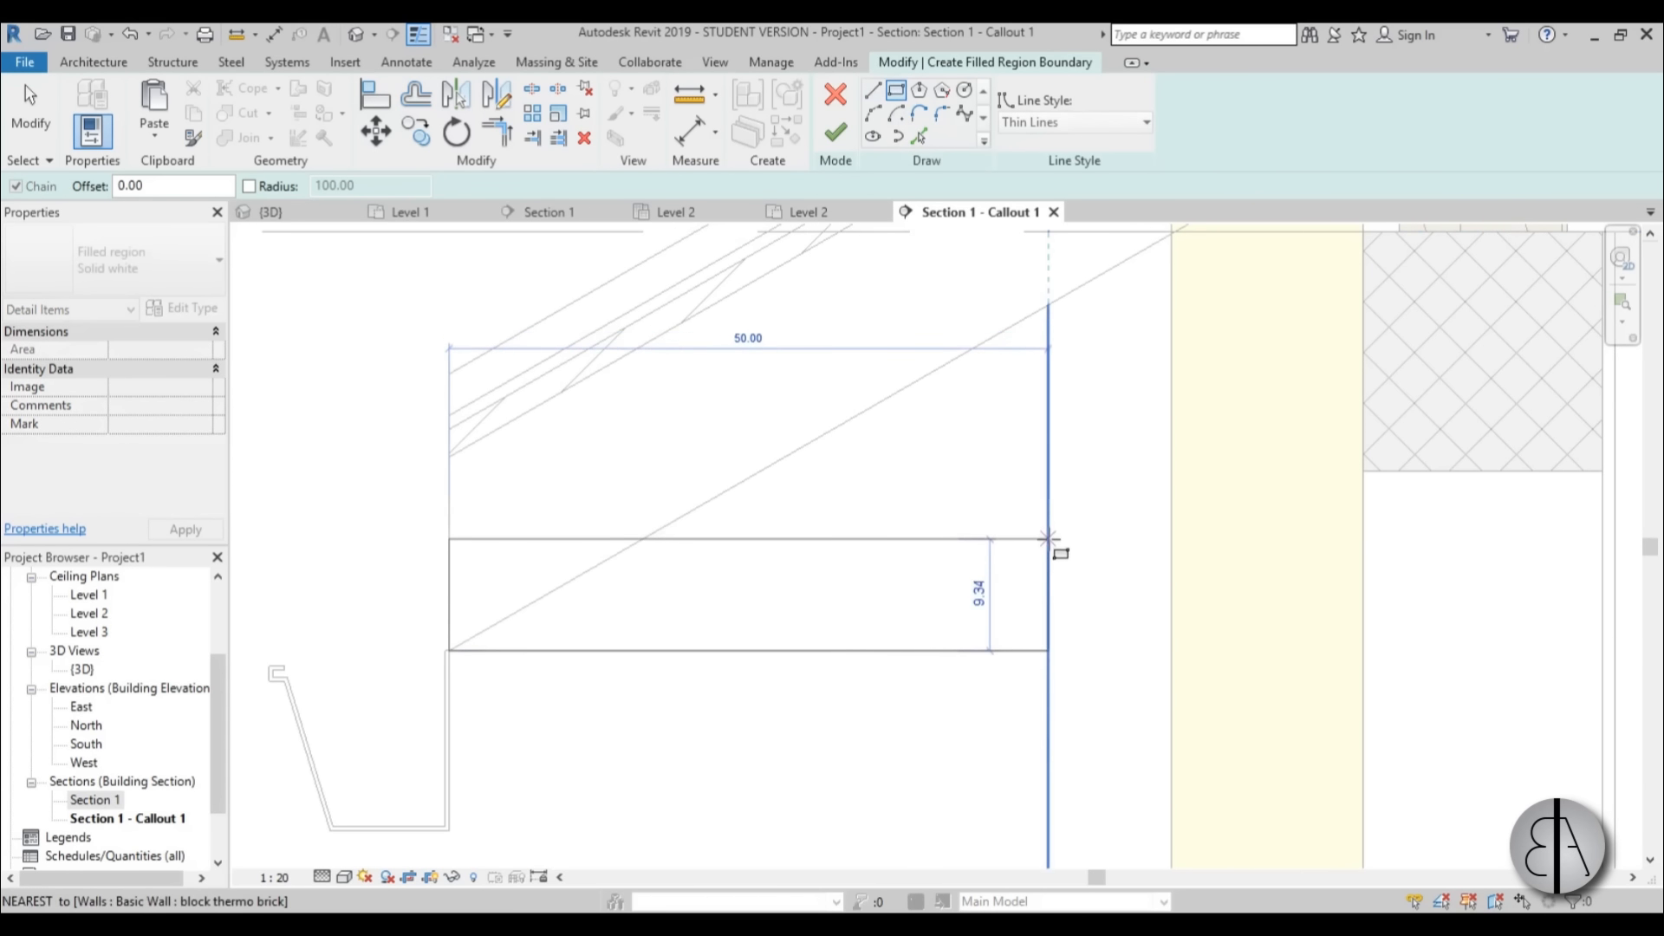
{"action": "left_click", "coordinate": [1048, 546]}
{"action": "key", "text": "Escape"}
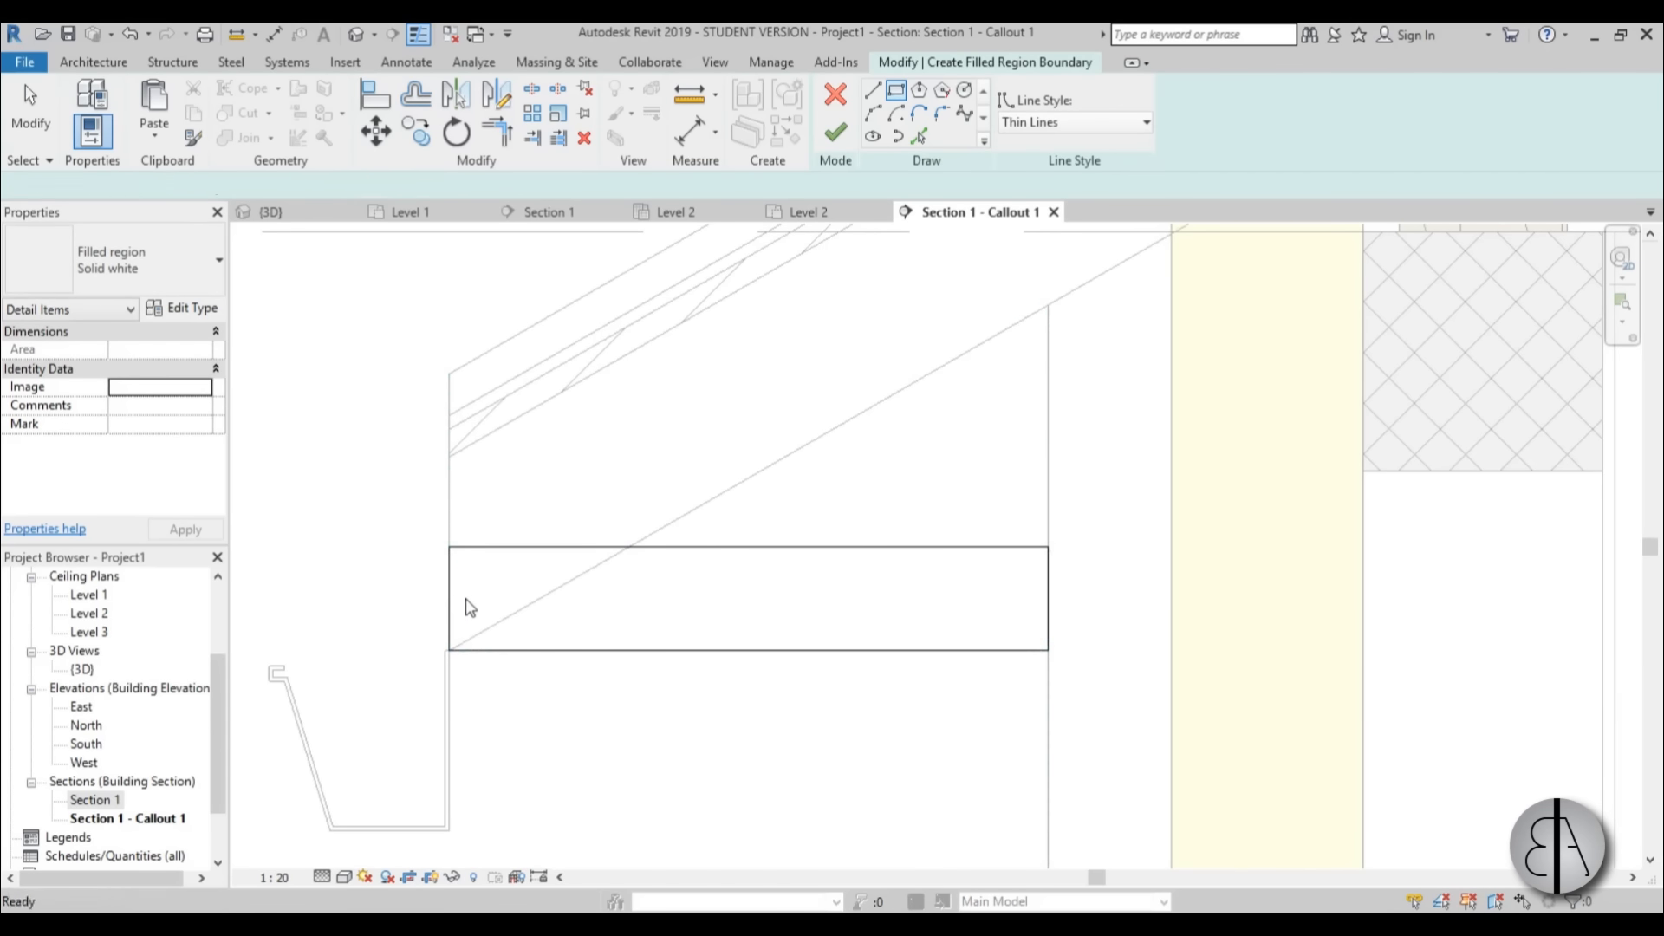
Shift the soffit region's outer edge inward to 2.00 from the roof end and finish the region.
{"action": "left_click_drag", "start_coordinate": [455, 603], "coordinate": [479, 602]}
{"action": "key", "text": "Escape"}
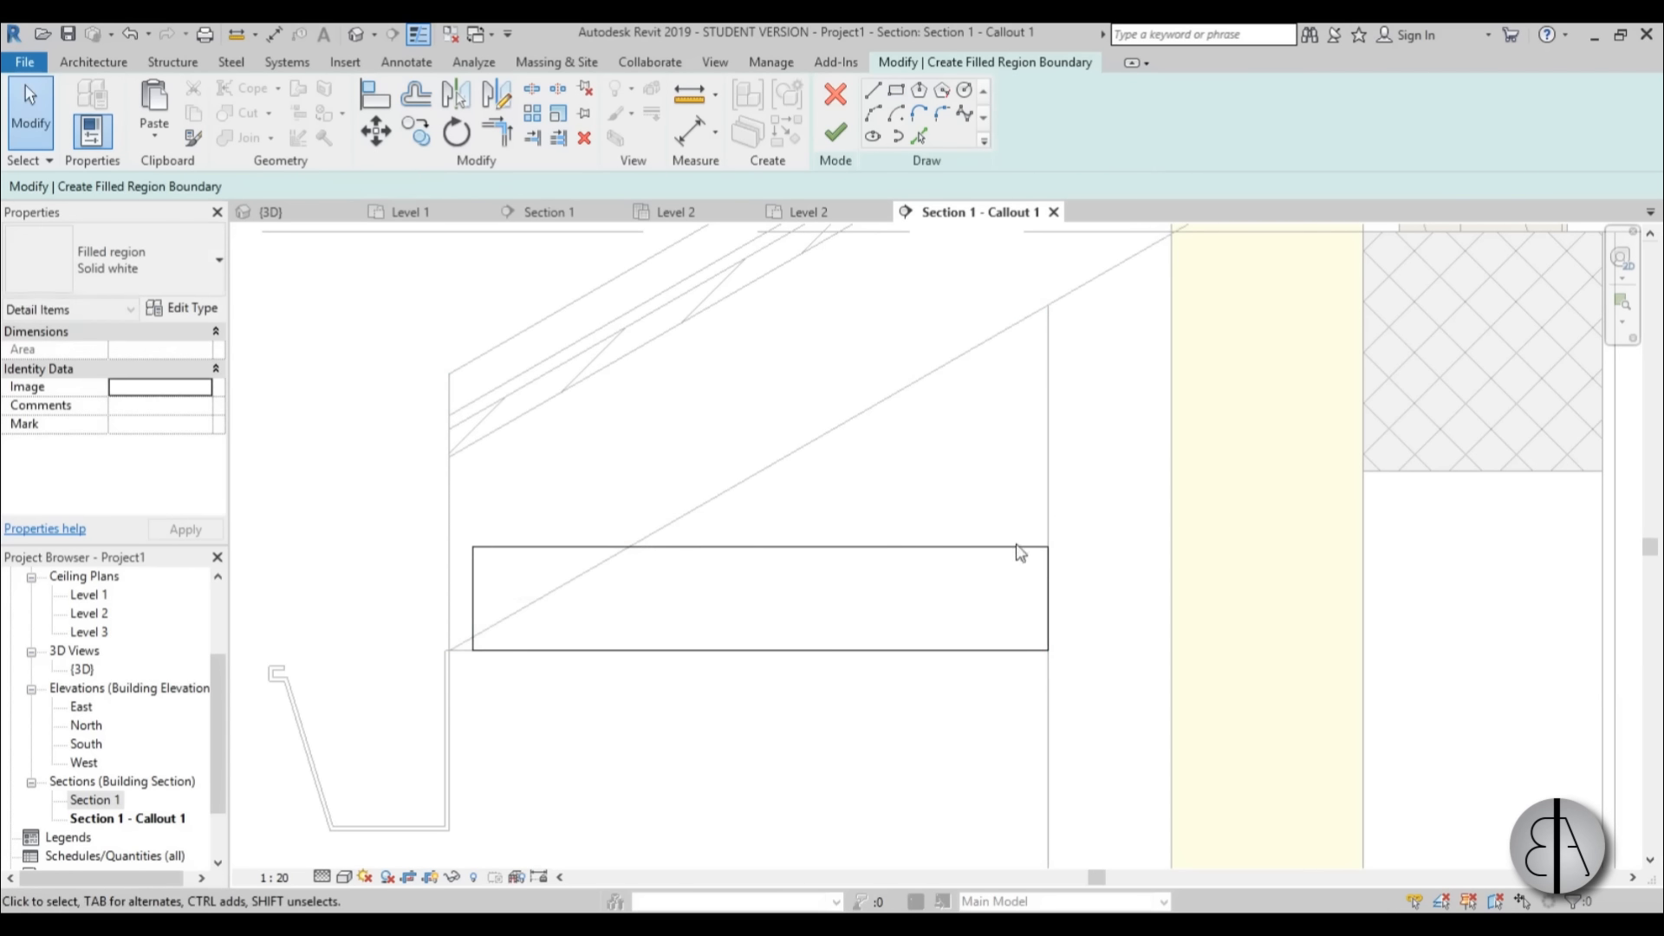
{"action": "left_click", "coordinate": [473, 598]}
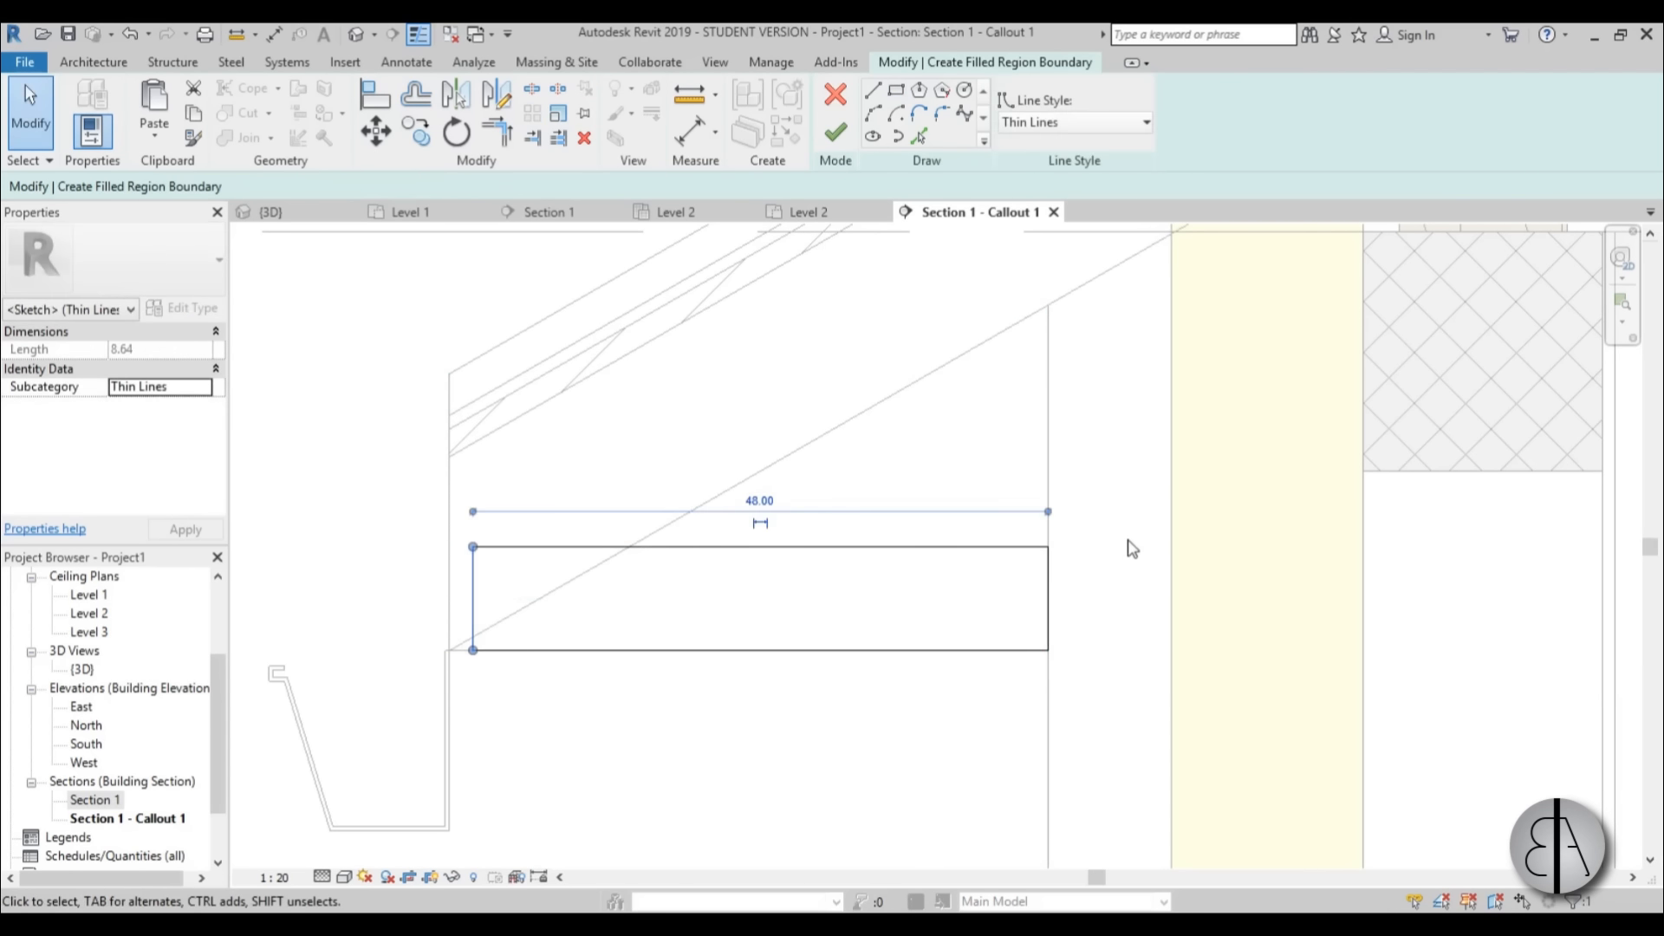
{"action": "left_click", "coordinate": [454, 530]}
{"action": "left_click", "coordinate": [469, 499]}
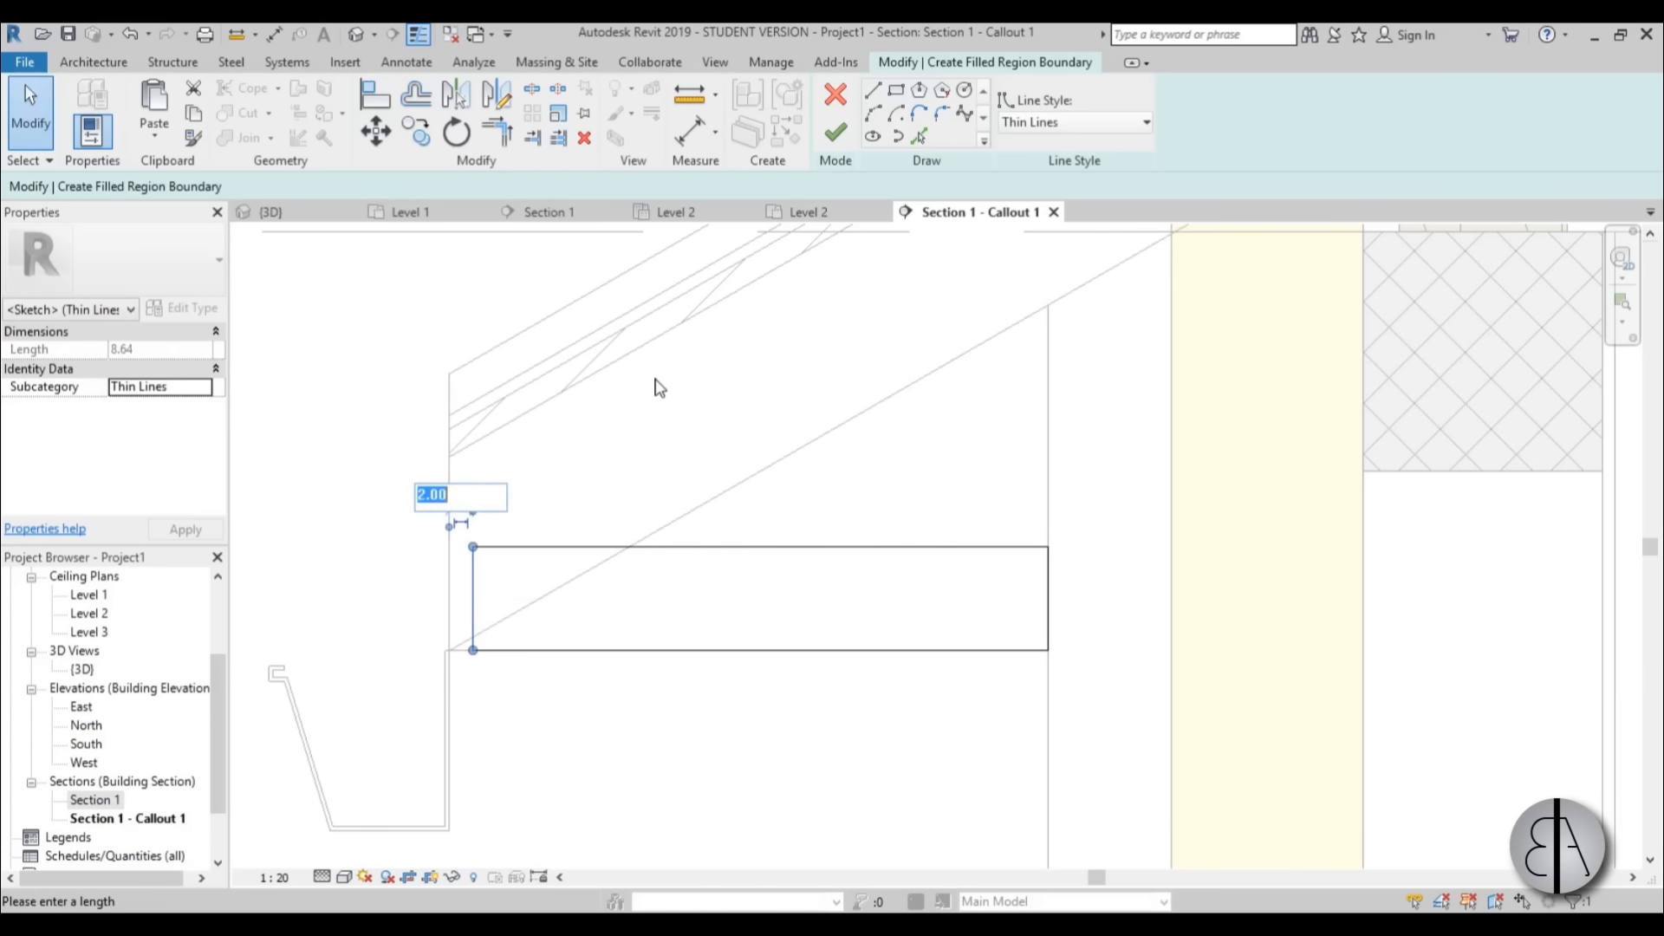
{"action": "left_click", "coordinate": [657, 386]}
{"action": "left_click", "coordinate": [657, 386]}
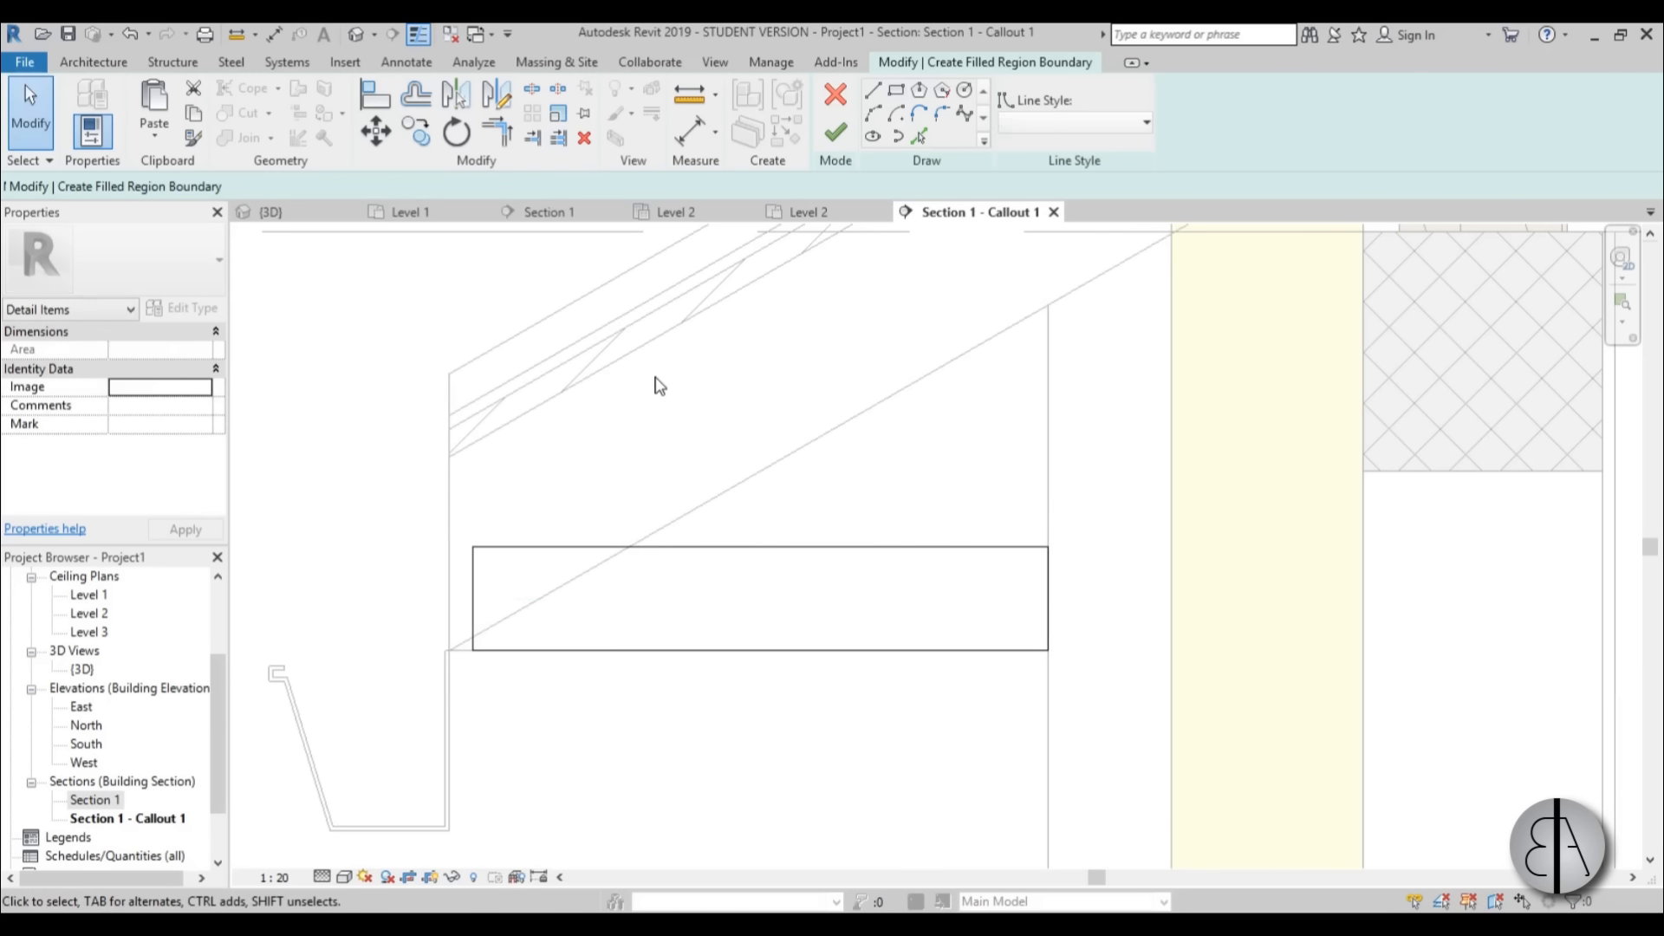
{"action": "left_click", "coordinate": [836, 135]}
{"action": "left_click", "coordinate": [889, 482]}
Sketch a narrow vertical Solid white filled region between the roof end and the soffit region, from the roof layers' underside to the eaves' bottom.
{"action": "scroll", "coordinate": [459, 546], "scroll_direction": "up", "scroll_amount": 2}
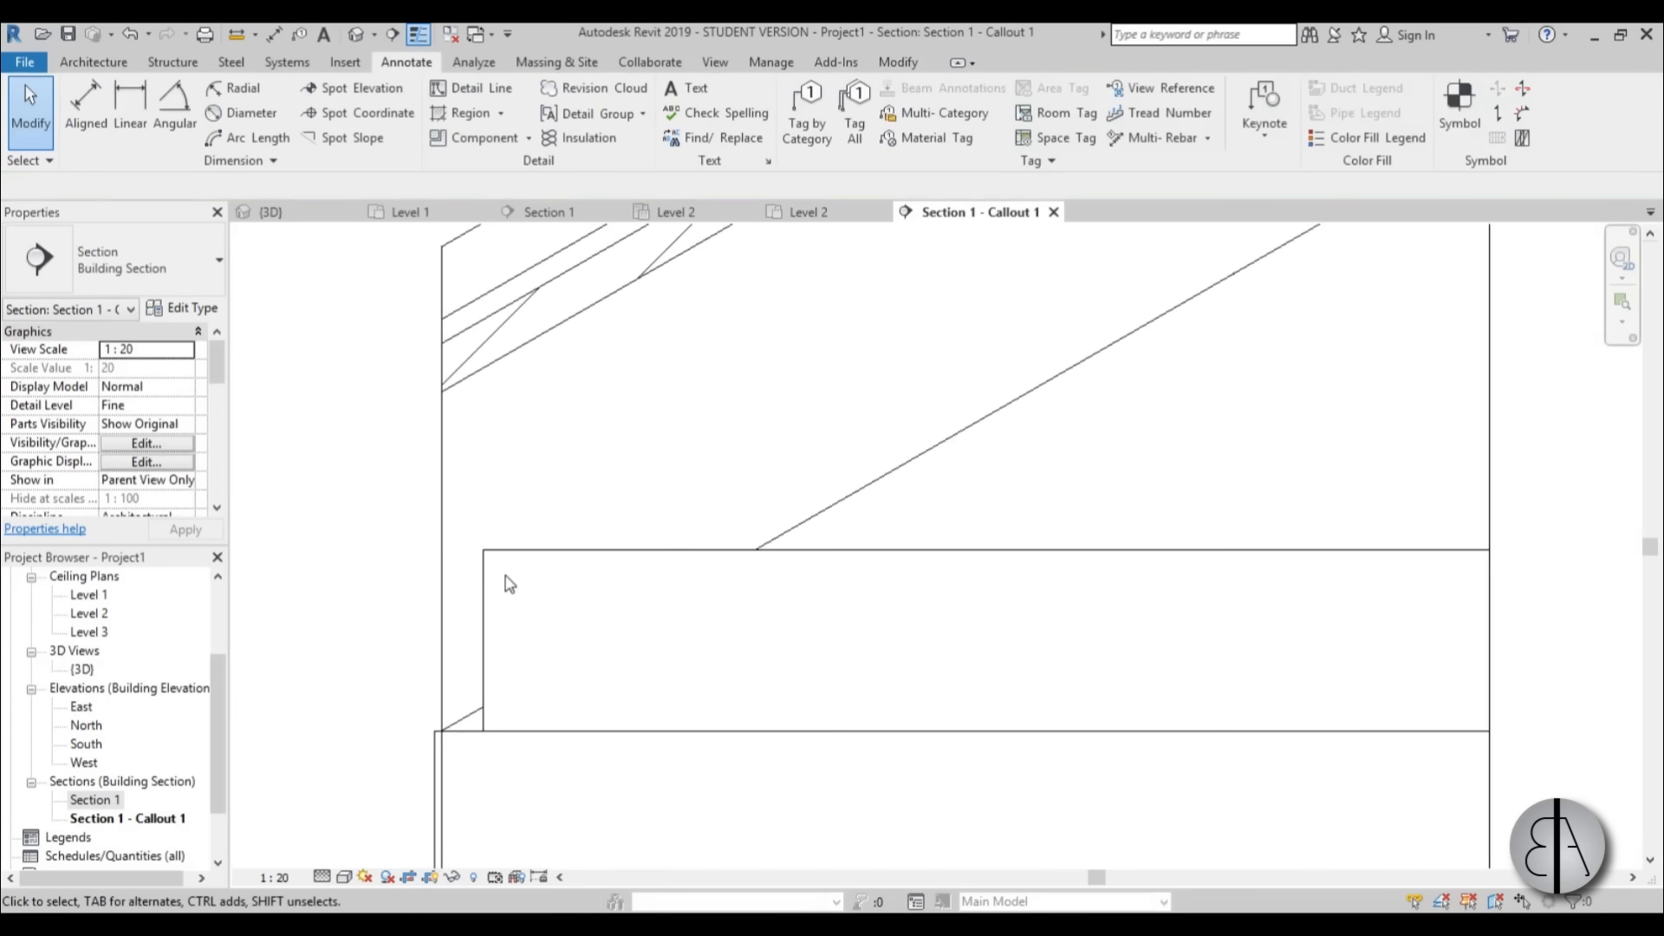
{"action": "double_click", "coordinate": [486, 575]}
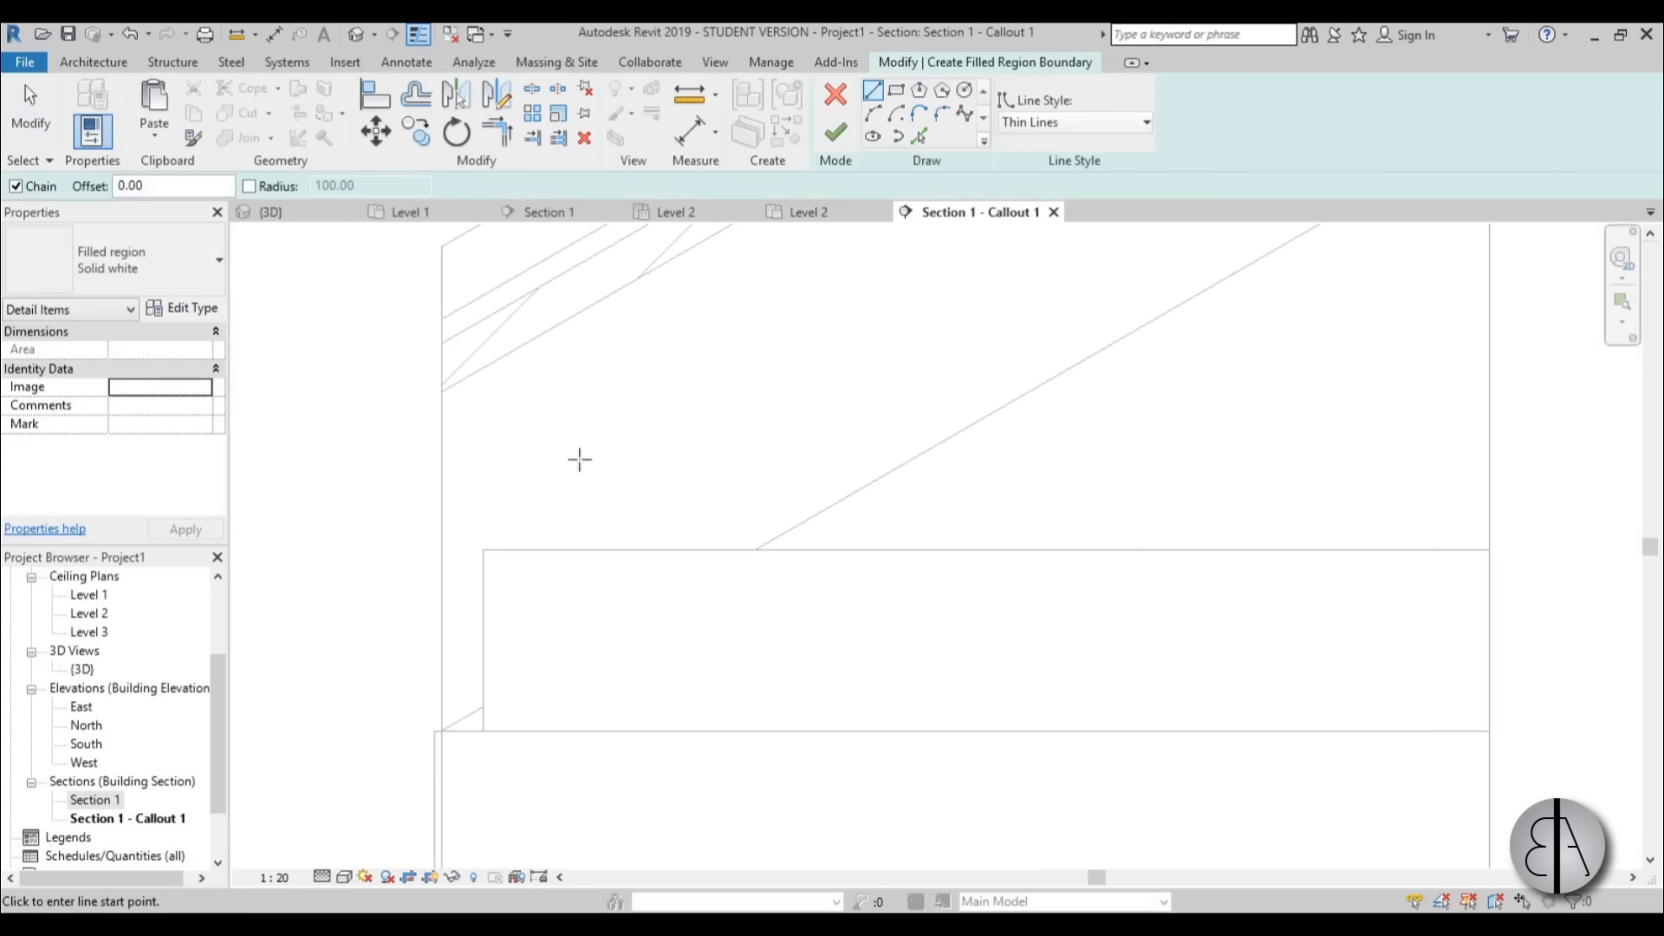
{"action": "left_click", "coordinate": [442, 391]}
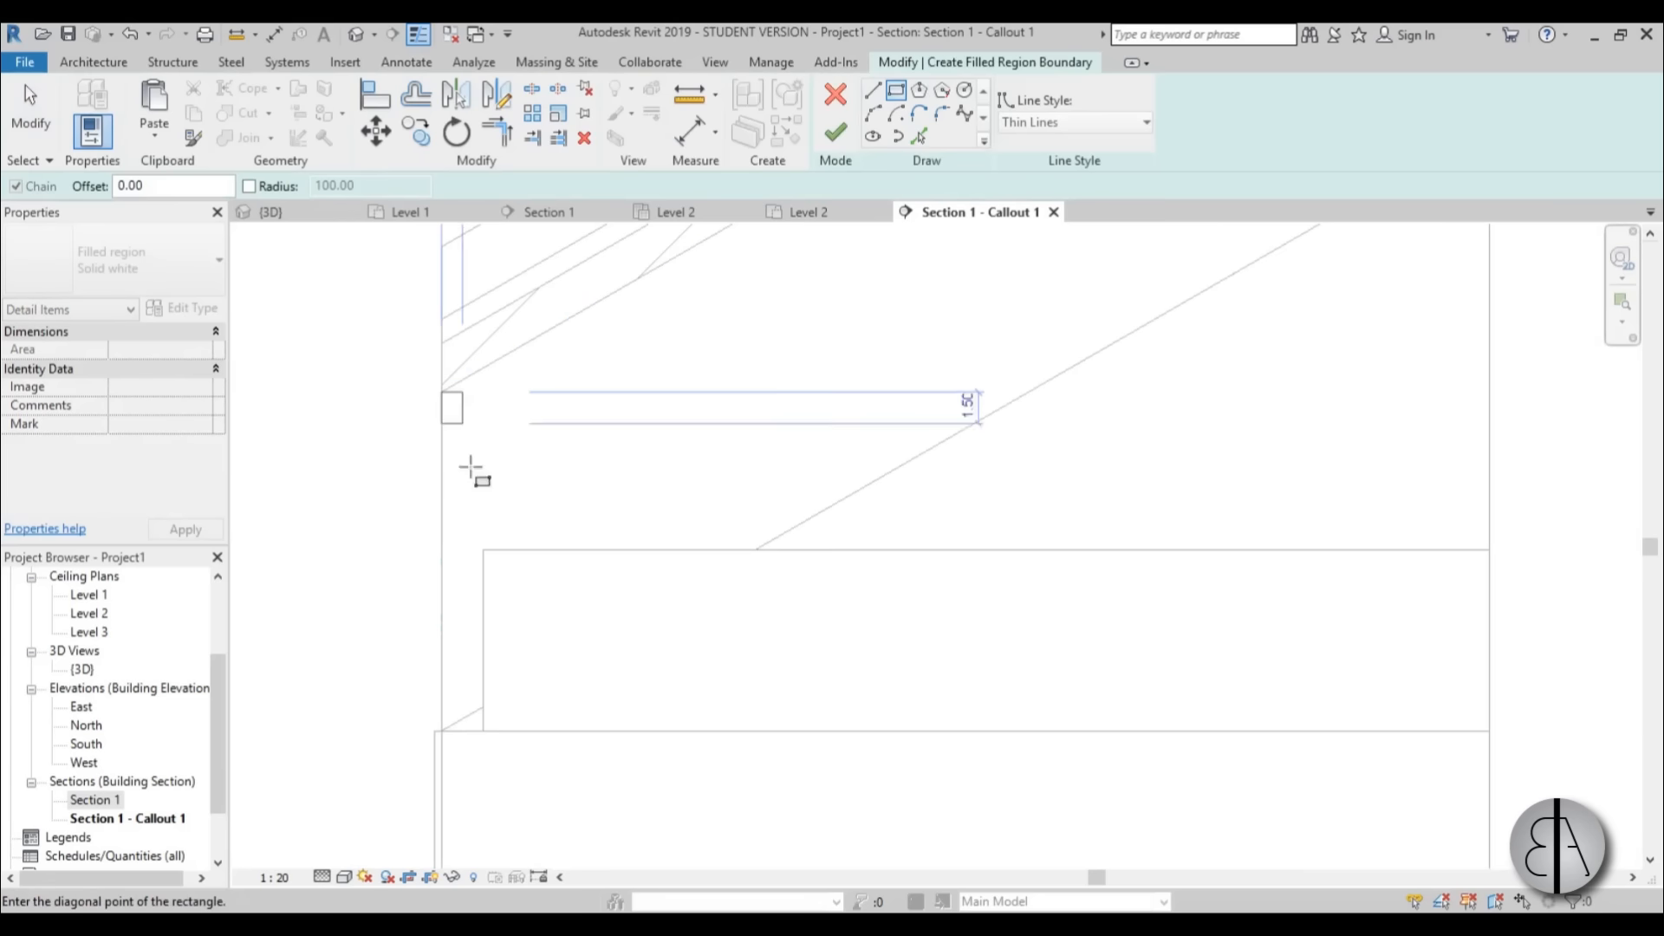
{"action": "left_click", "coordinate": [485, 734]}
{"action": "scroll", "coordinate": [473, 380], "scroll_direction": "up", "scroll_amount": 3}
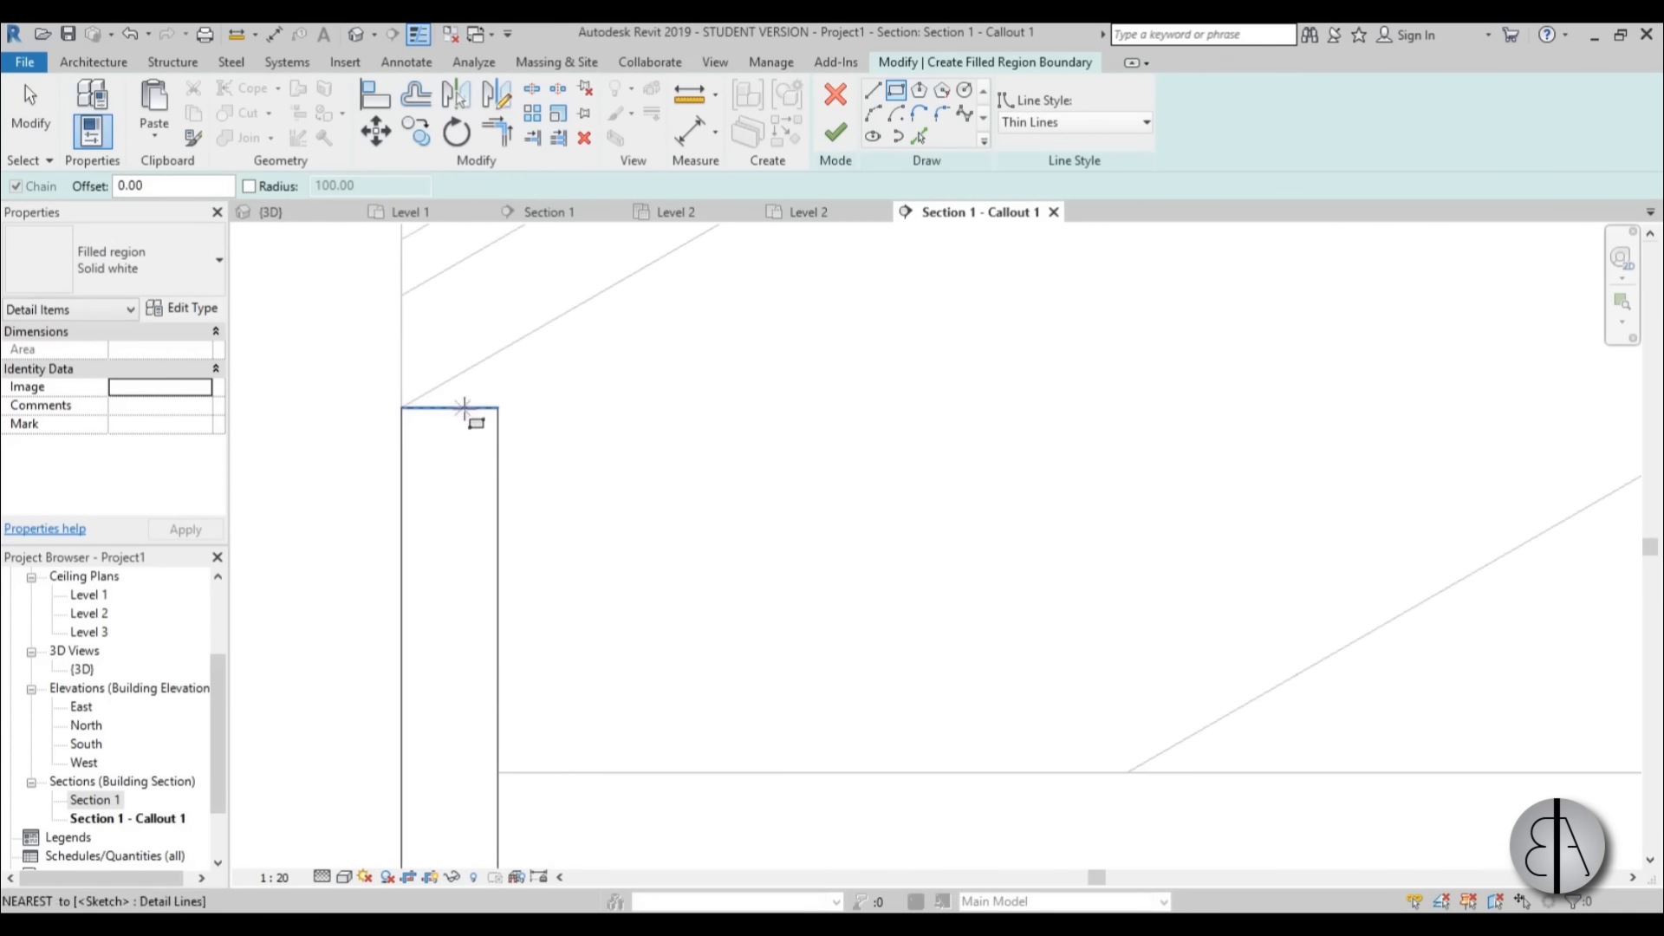
Slope the narrow region's top edge to follow the underside of the roof layers and finish the region.
{"action": "key", "text": "Escape"}
{"action": "left_click", "coordinate": [497, 413]}
{"action": "left_click_drag", "start_coordinate": [496, 410], "coordinate": [497, 356]}
{"action": "scroll", "coordinate": [523, 412], "scroll_direction": "down", "scroll_amount": 2}
{"action": "left_click", "coordinate": [561, 443]}
{"action": "scroll", "coordinate": [487, 408], "scroll_direction": "down", "scroll_amount": 2}
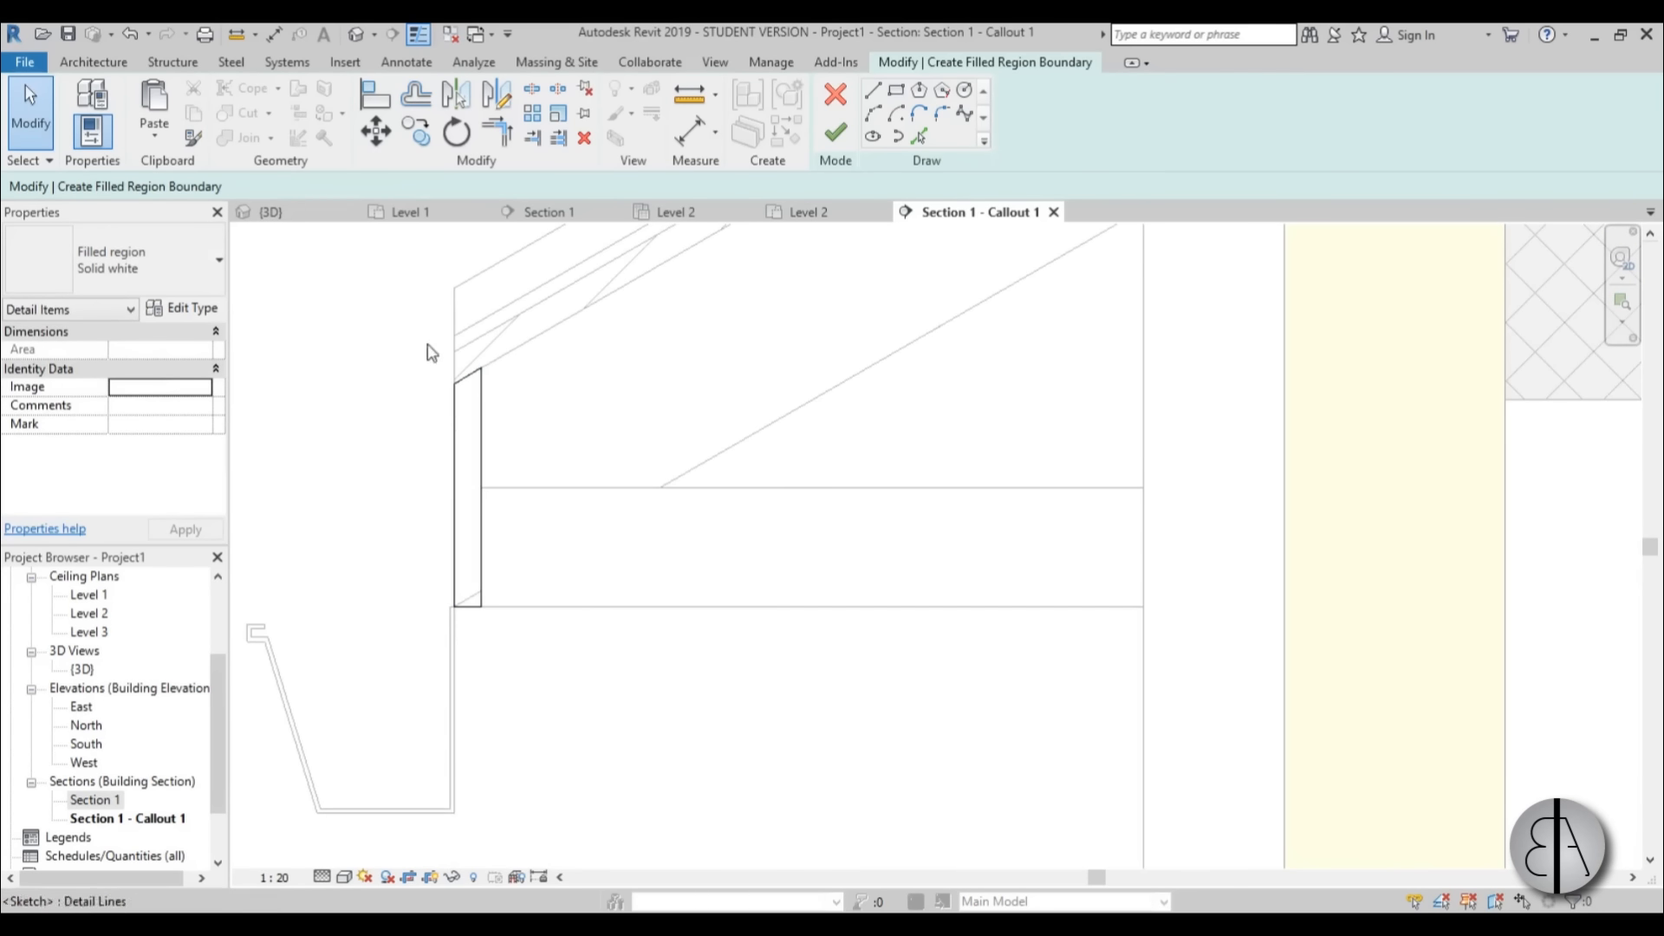
{"action": "left_click", "coordinate": [832, 138]}
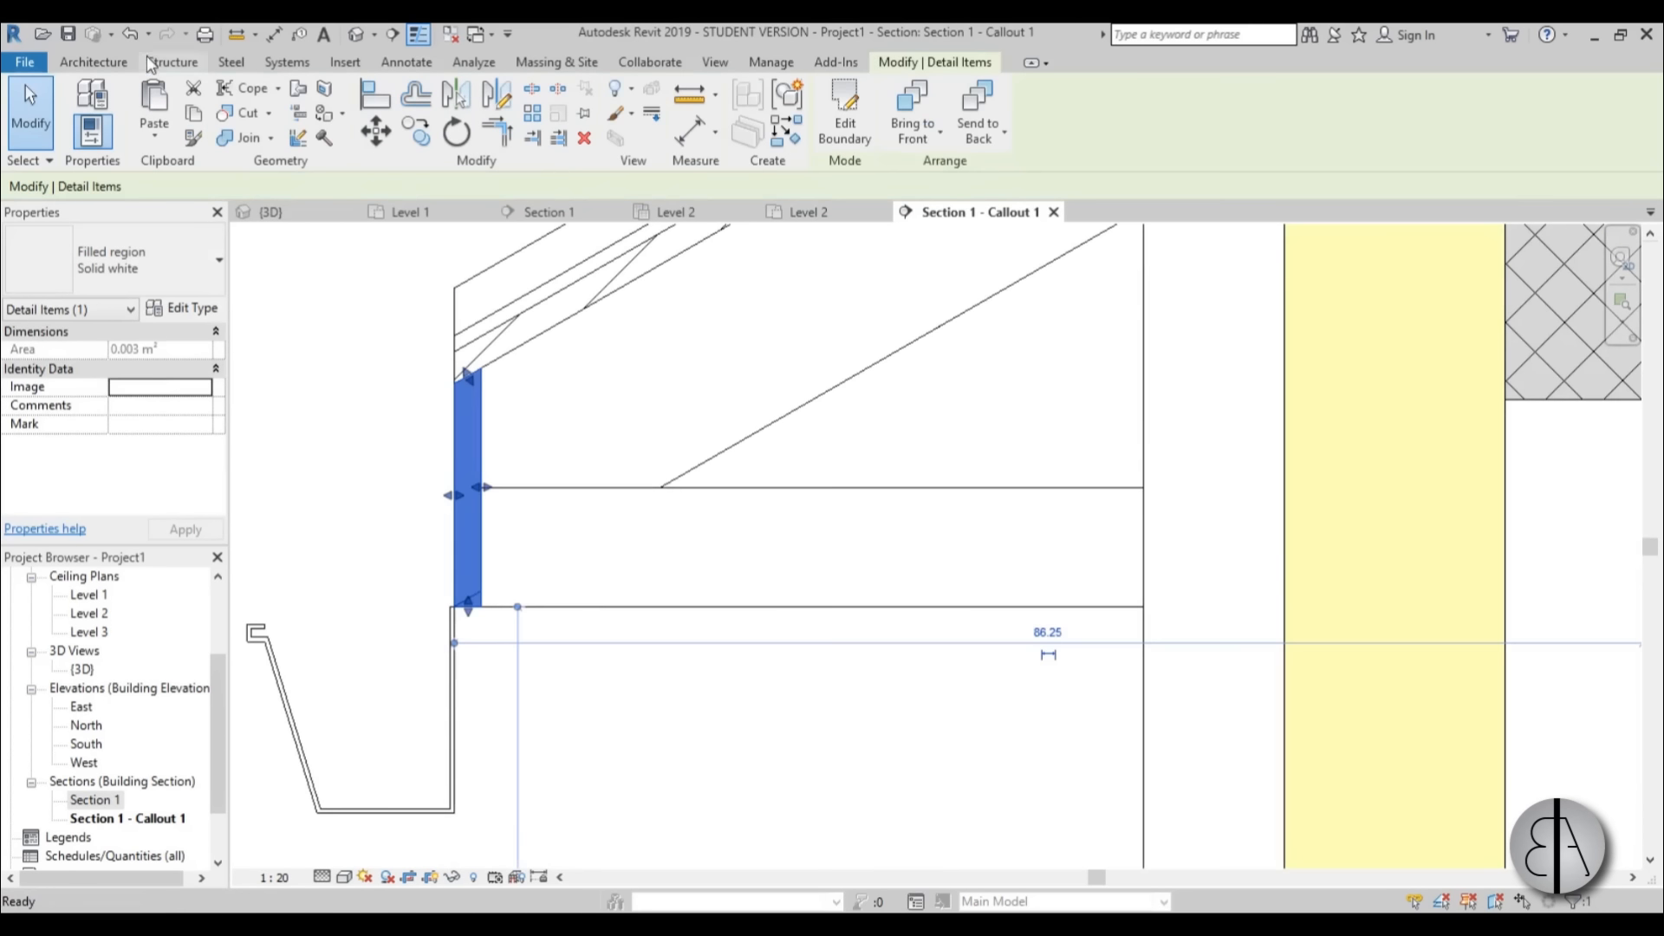
{"action": "left_click", "coordinate": [94, 62]}
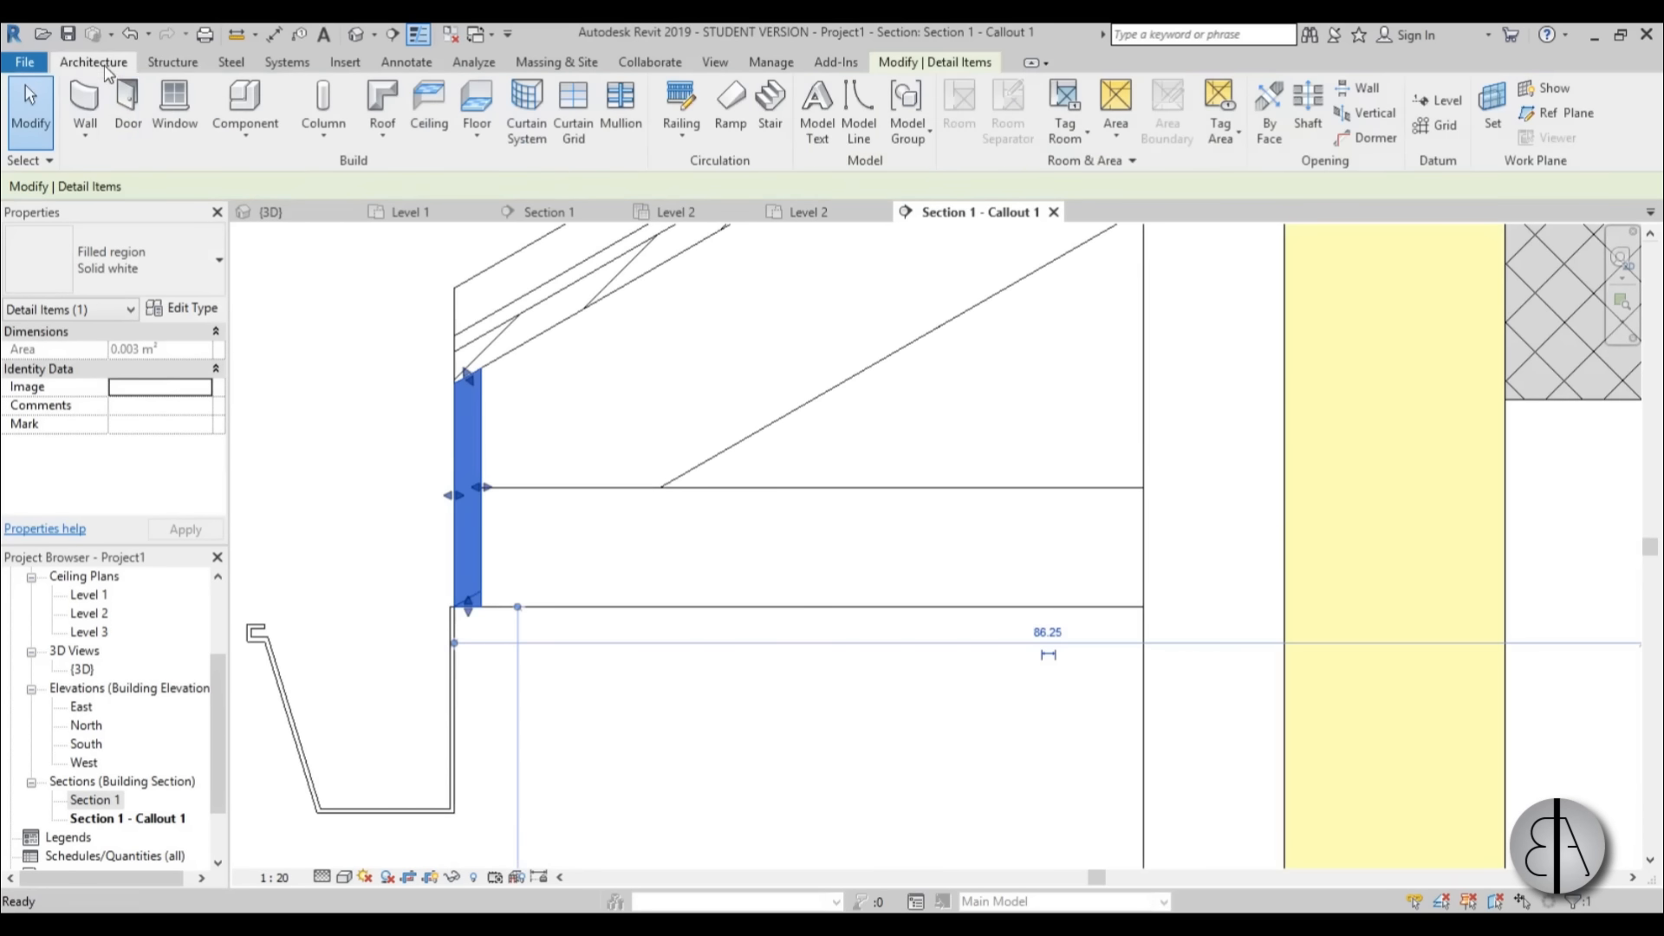
{"action": "left_click", "coordinate": [380, 144]}
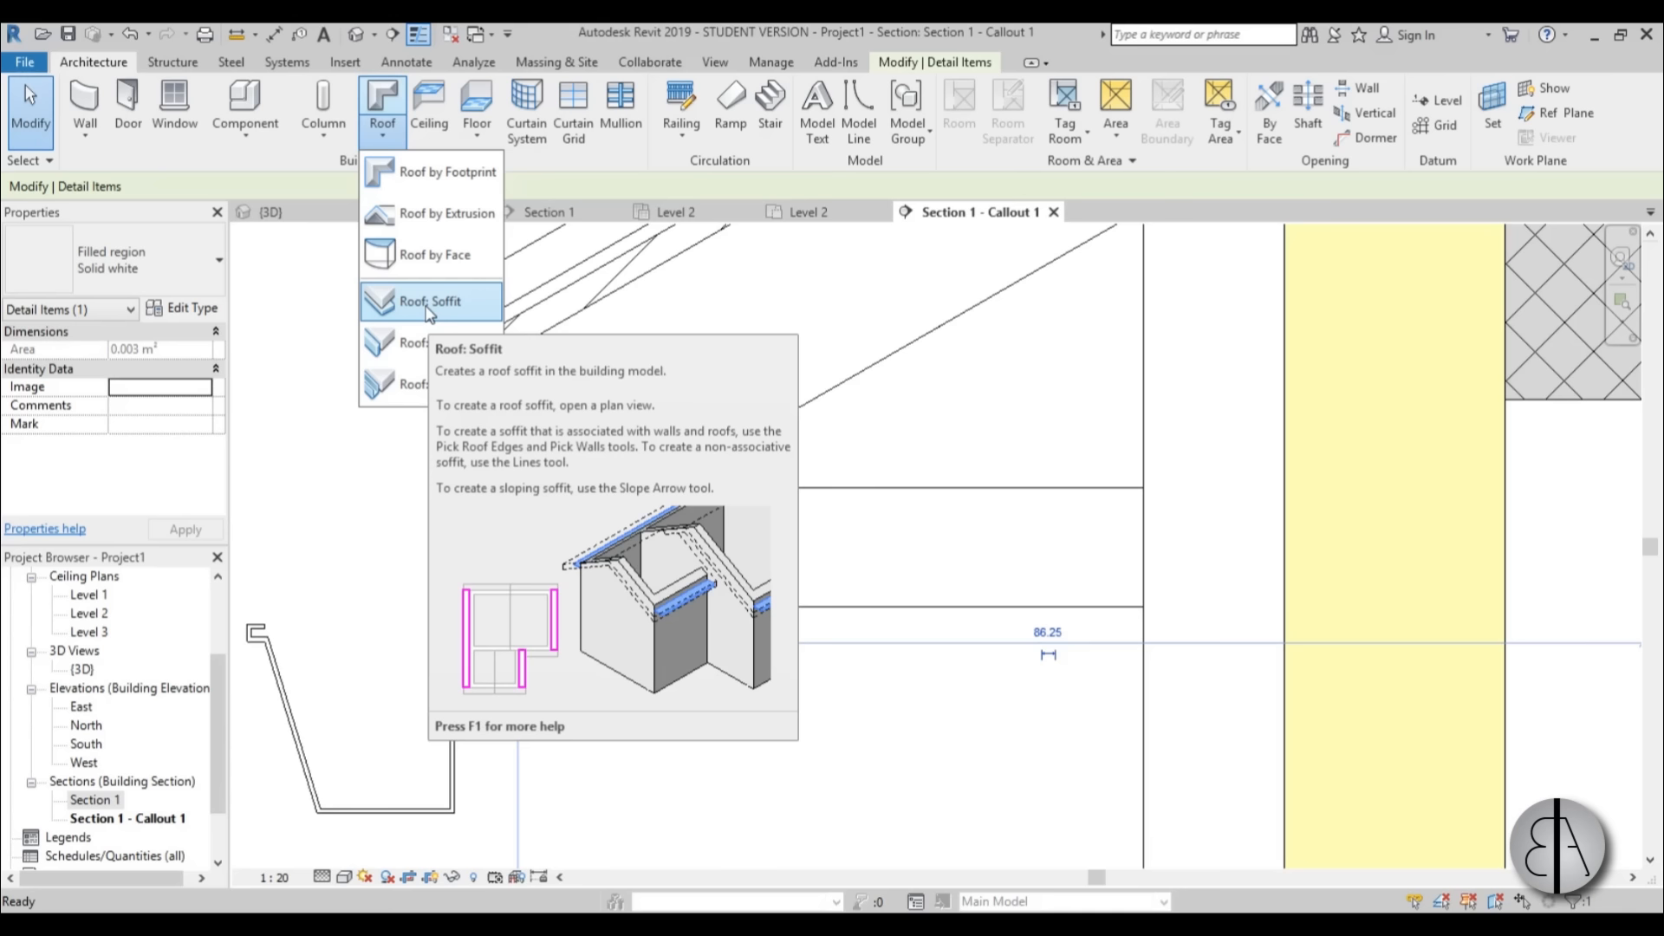
{"action": "left_click", "coordinate": [672, 726]}
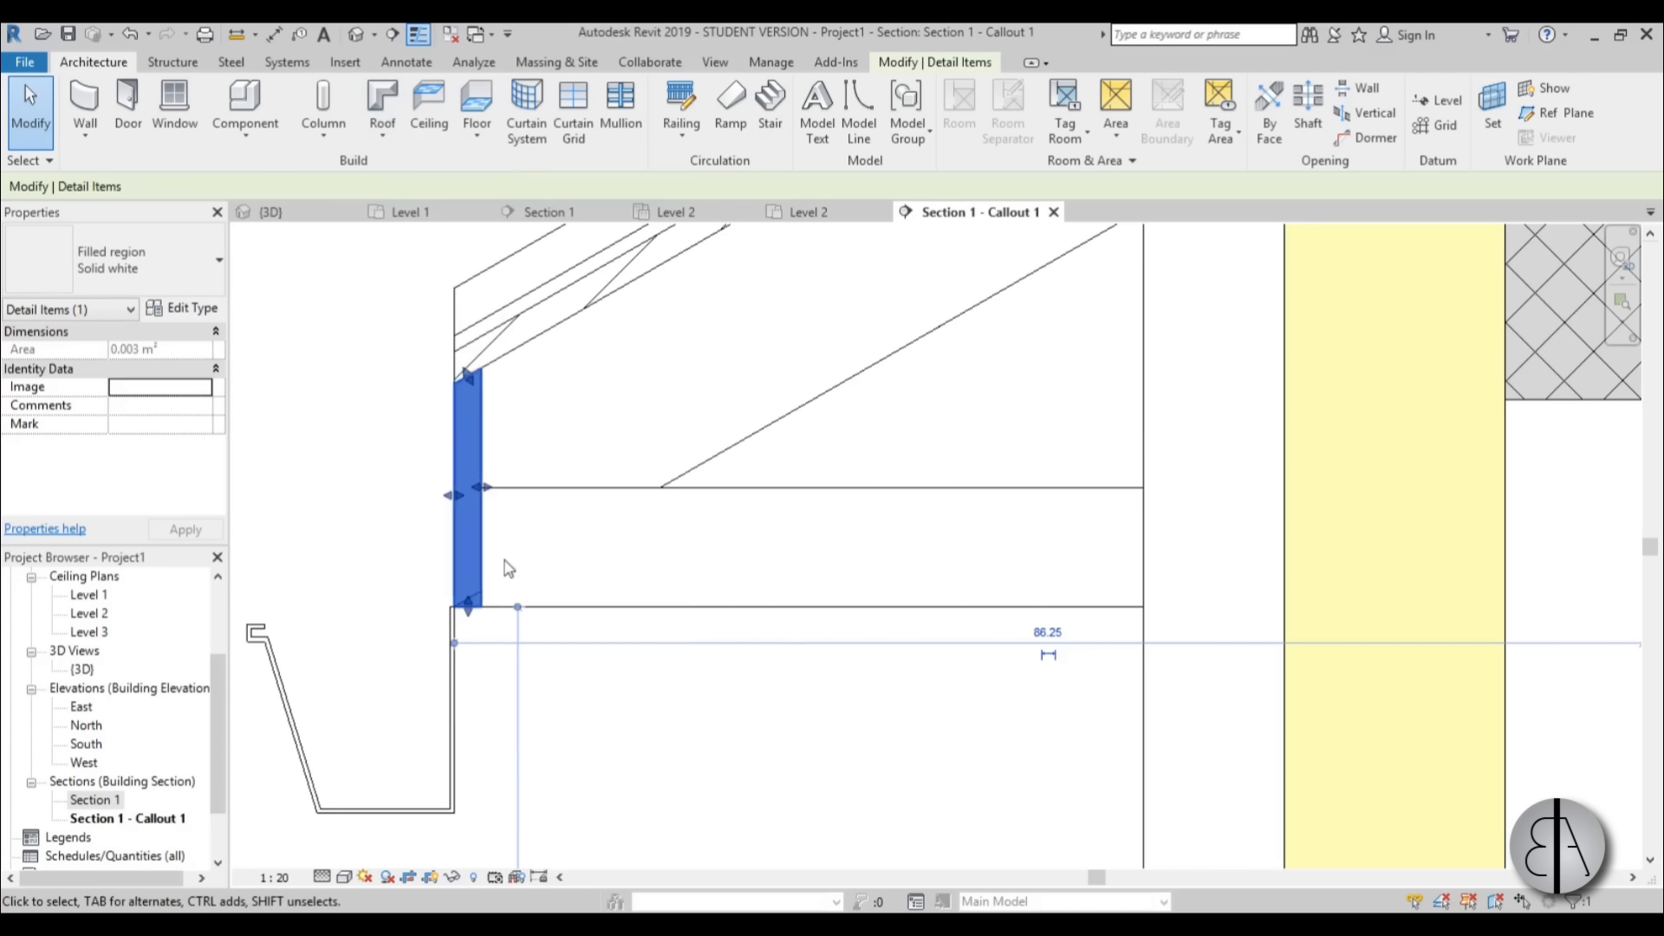
{"action": "left_click", "coordinate": [395, 545]}
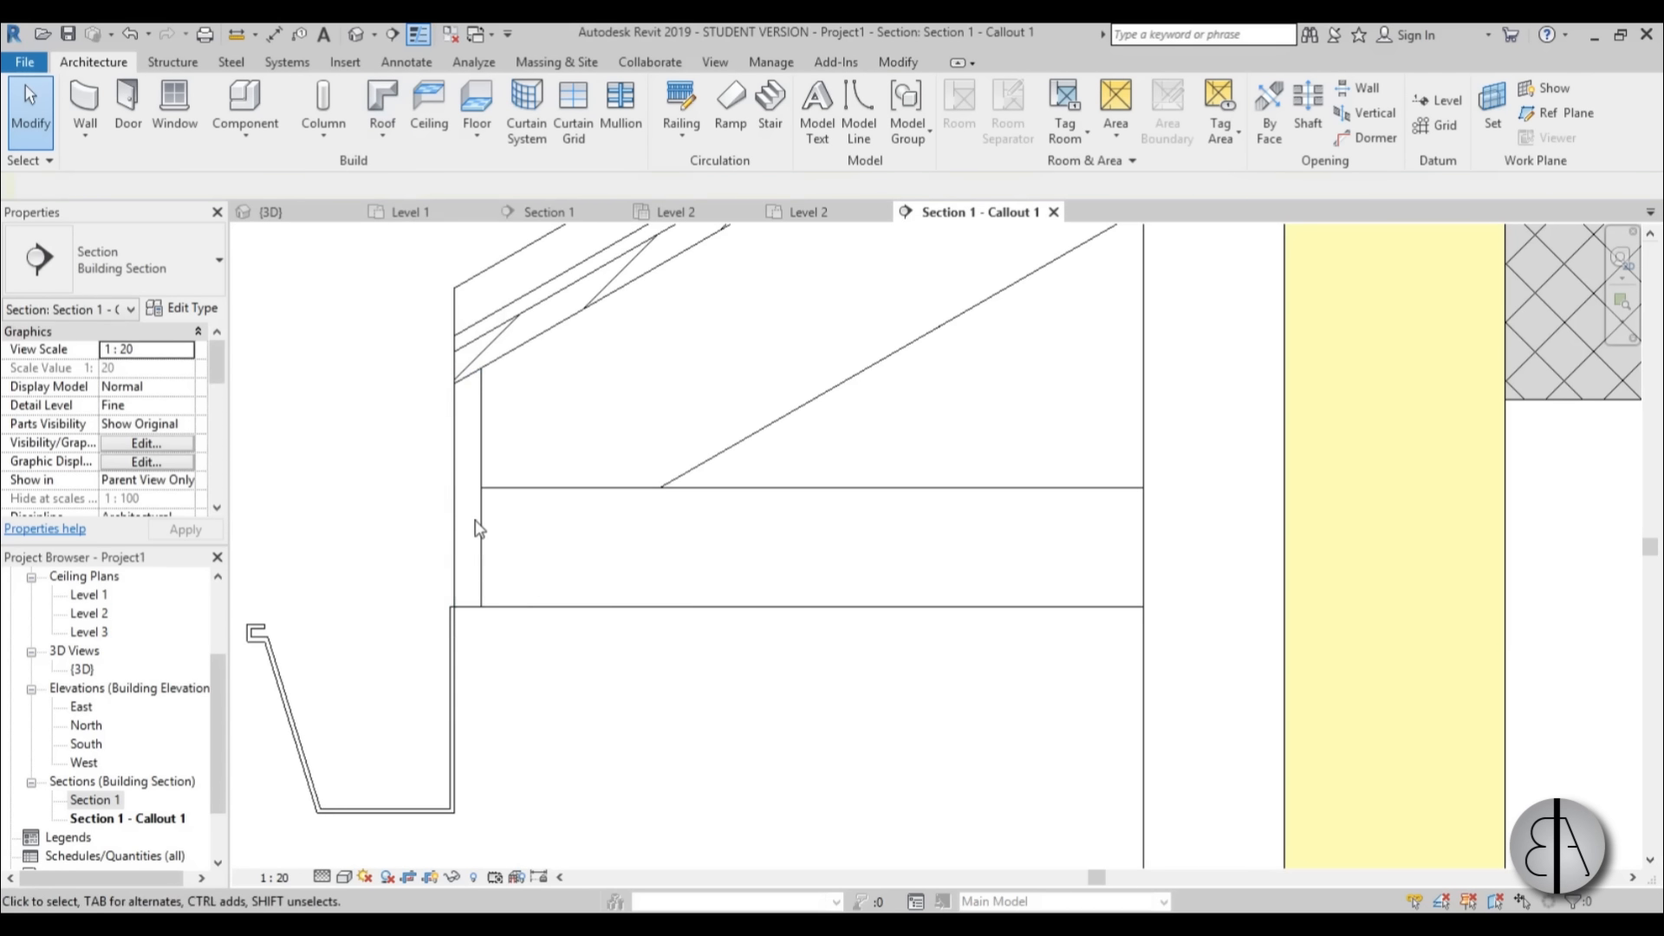
Draw a small detail-line rectangle 2.00 high beneath the eaves' bottom edge, starting at the gutter's back face.
{"action": "middle_click_drag", "start_coordinate": [475, 527], "coordinate": [458, 488]}
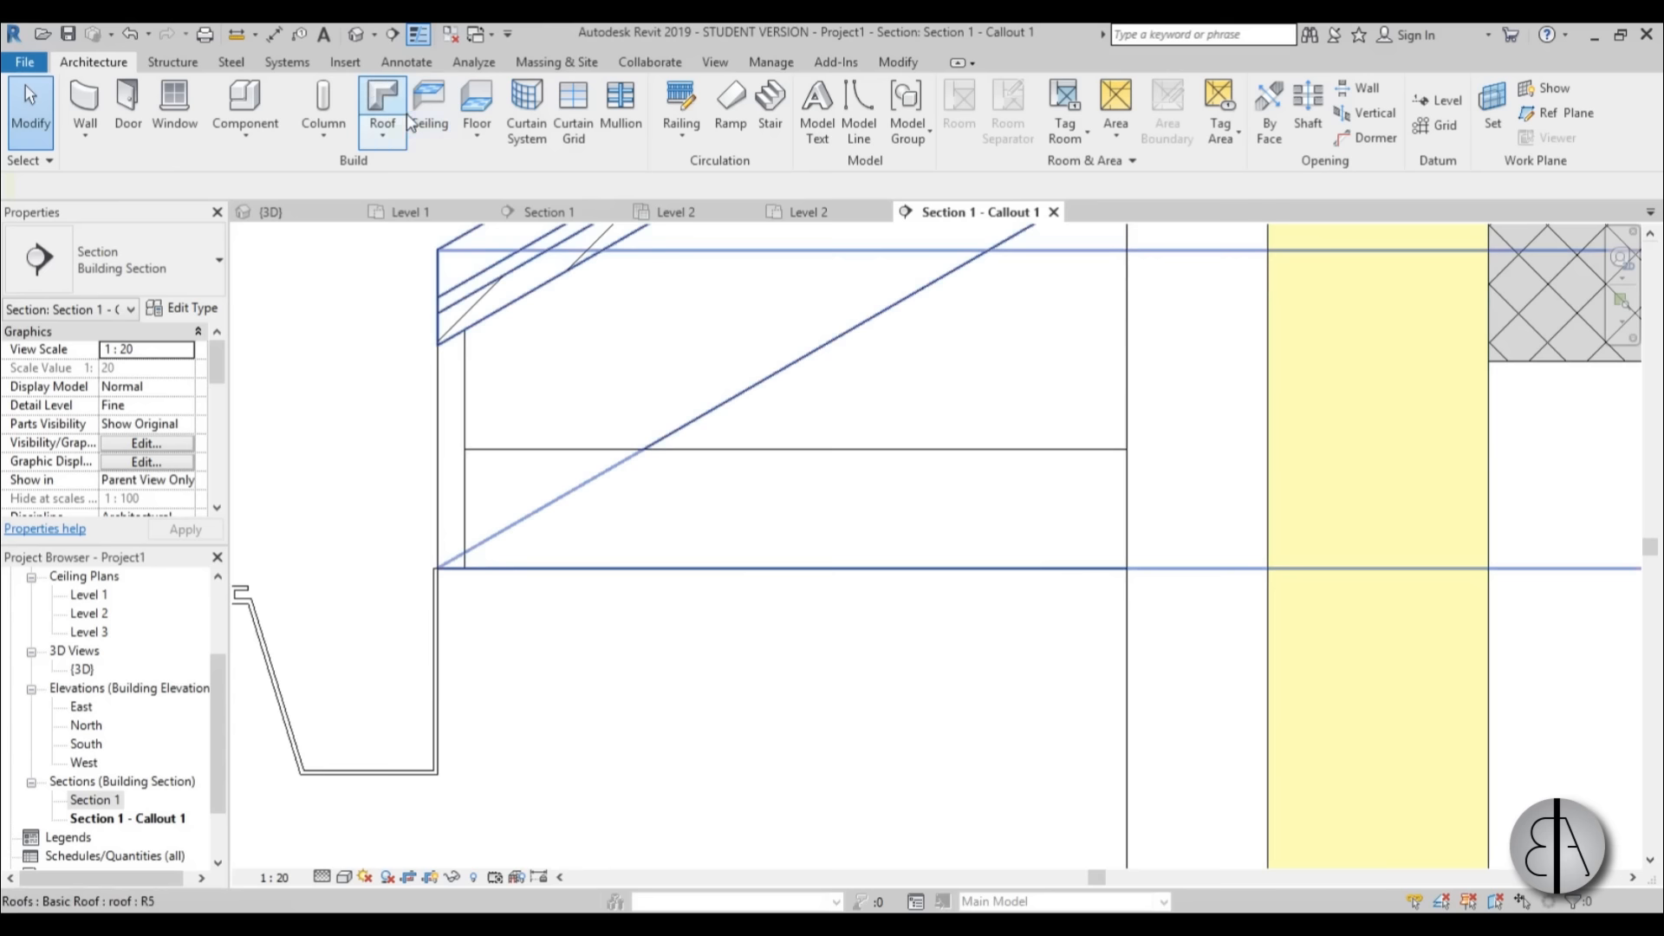
{"action": "left_click", "coordinate": [406, 62]}
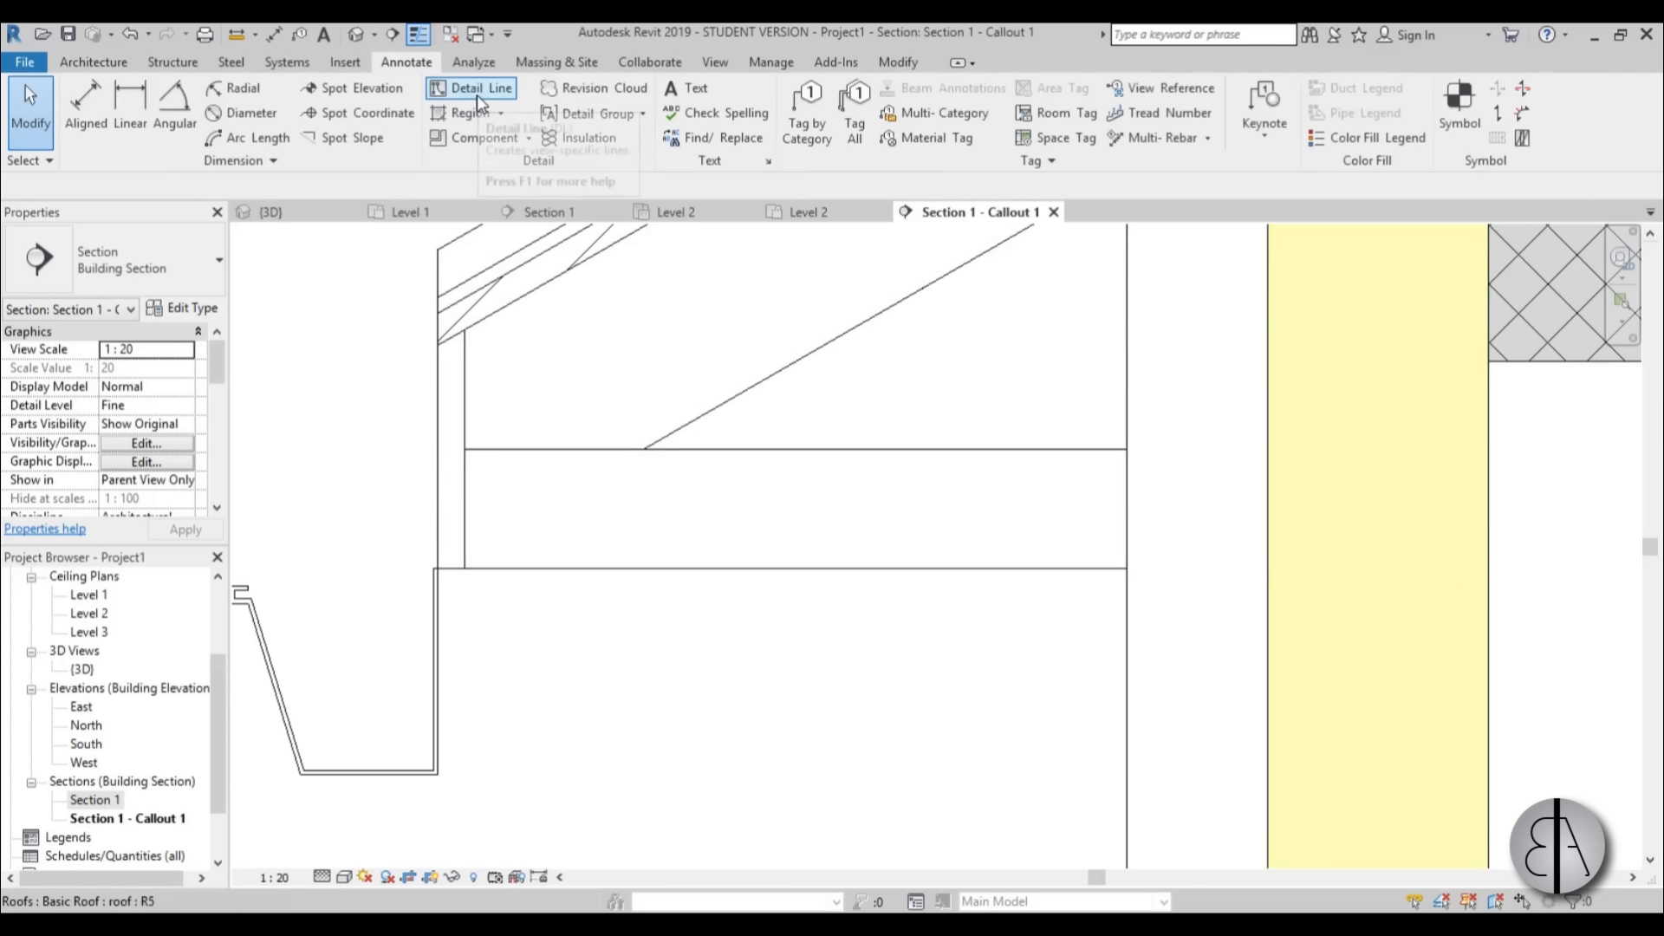
{"action": "left_click", "coordinate": [477, 89]}
{"action": "scroll", "coordinate": [518, 573], "scroll_direction": "up", "scroll_amount": 4}
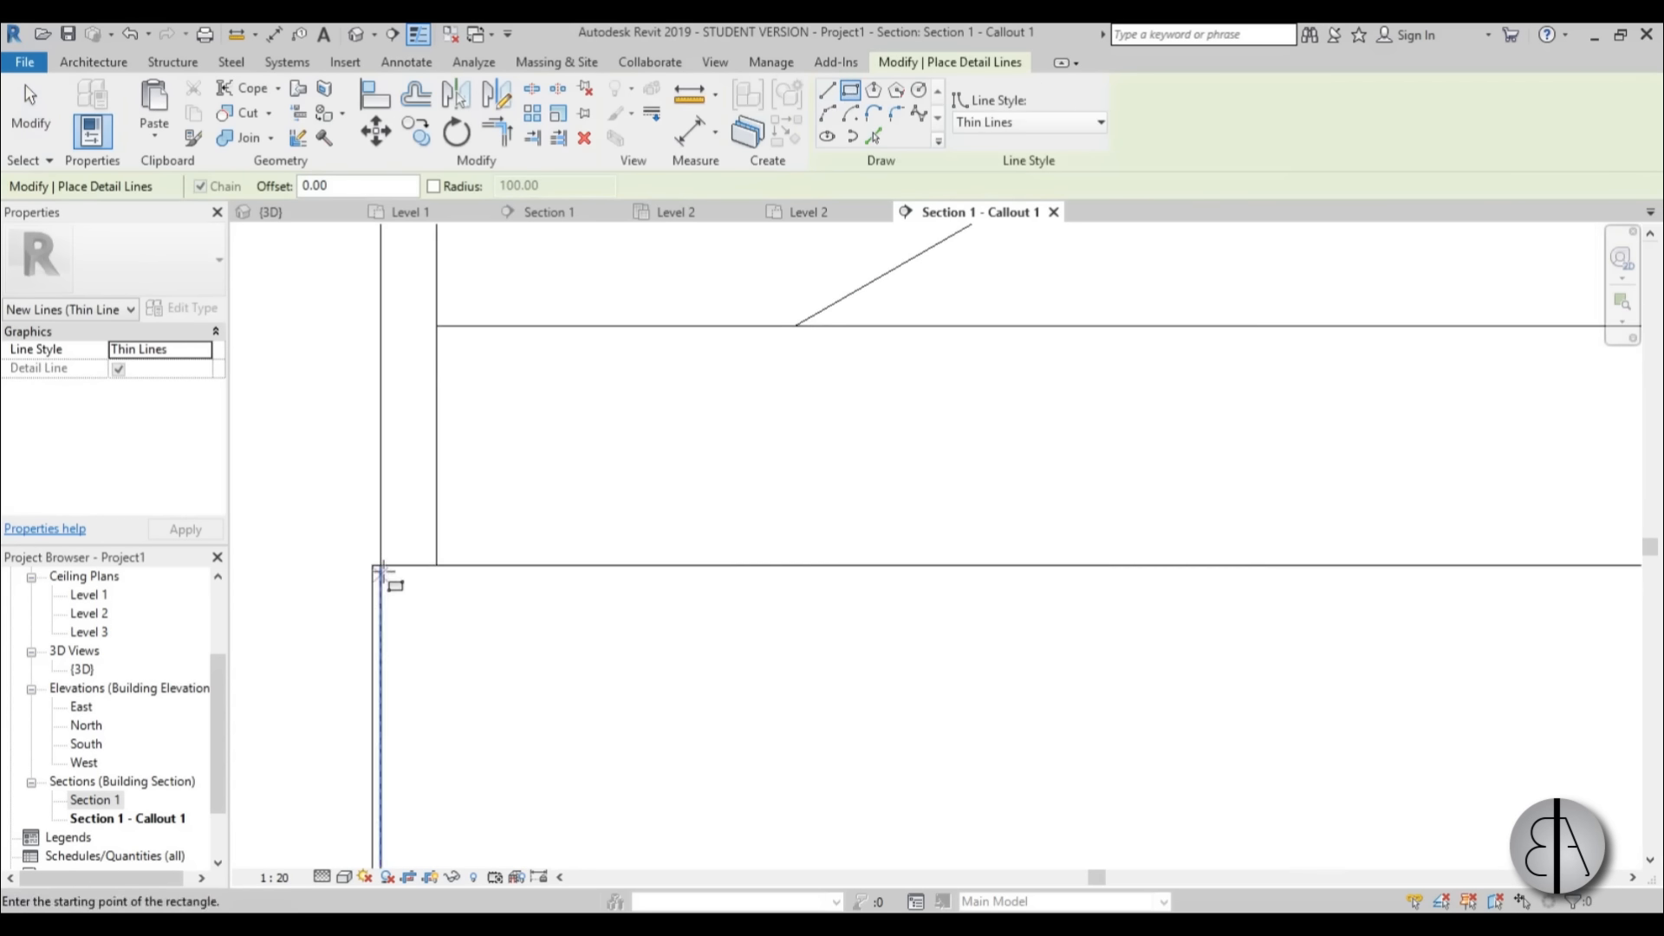
{"action": "left_click", "coordinate": [436, 568]}
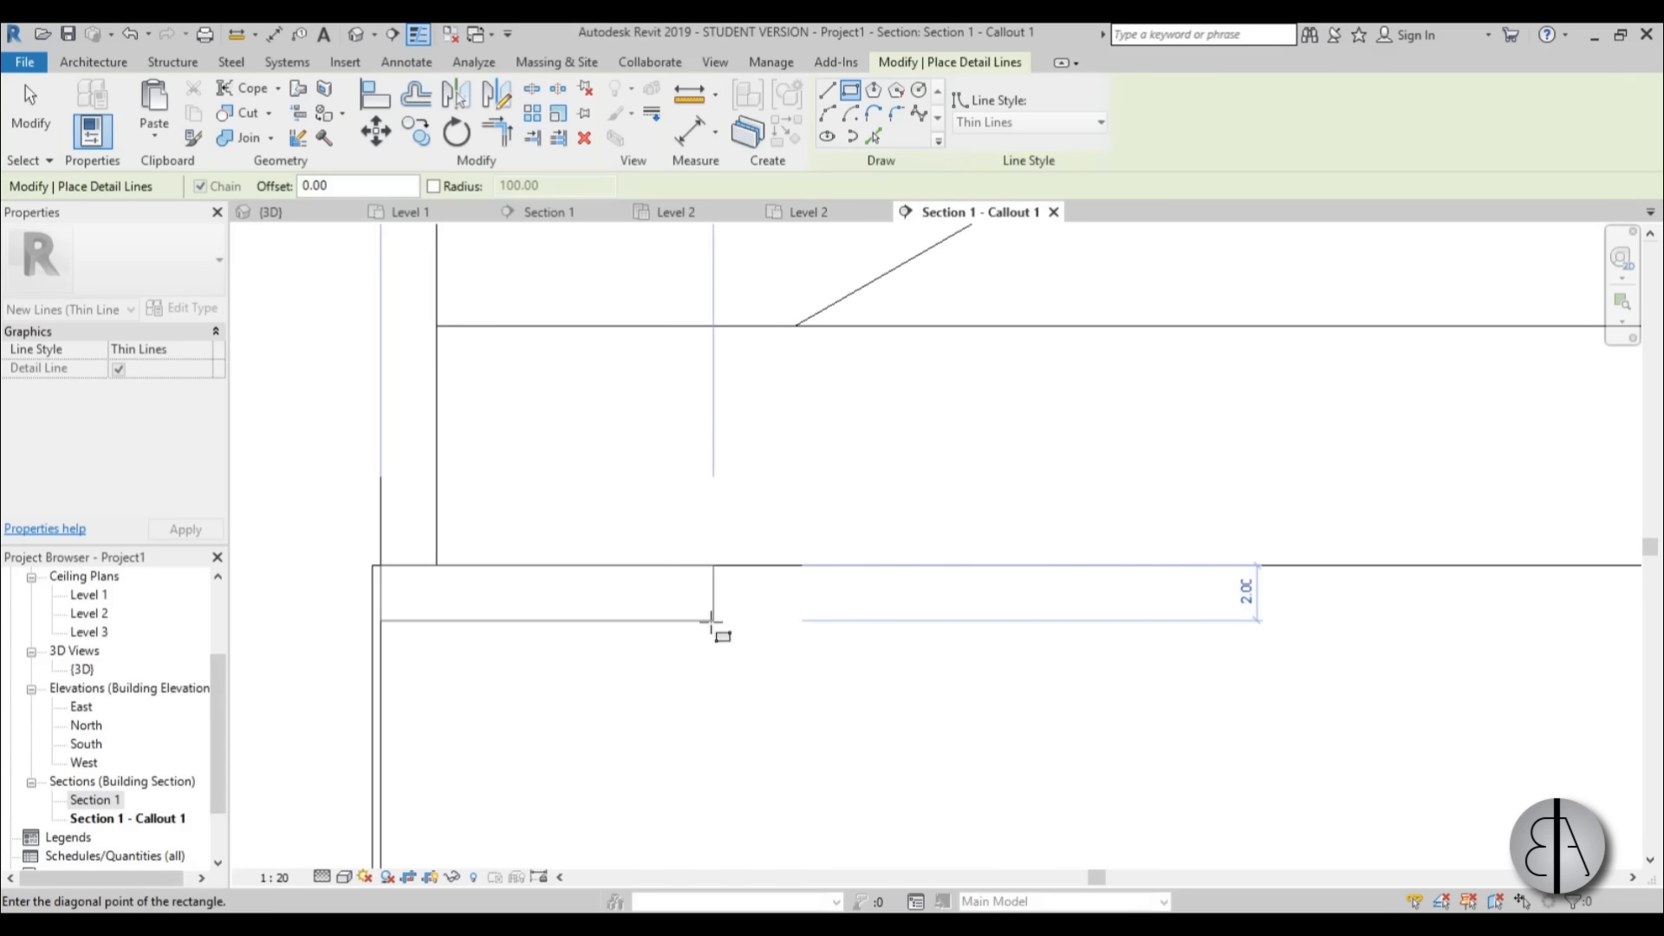
{"action": "left_click", "coordinate": [712, 621]}
{"action": "scroll", "coordinate": [706, 637], "scroll_direction": "down", "scroll_amount": 4}
{"action": "key", "text": "Escape"}
{"action": "key", "text": "Escape"}
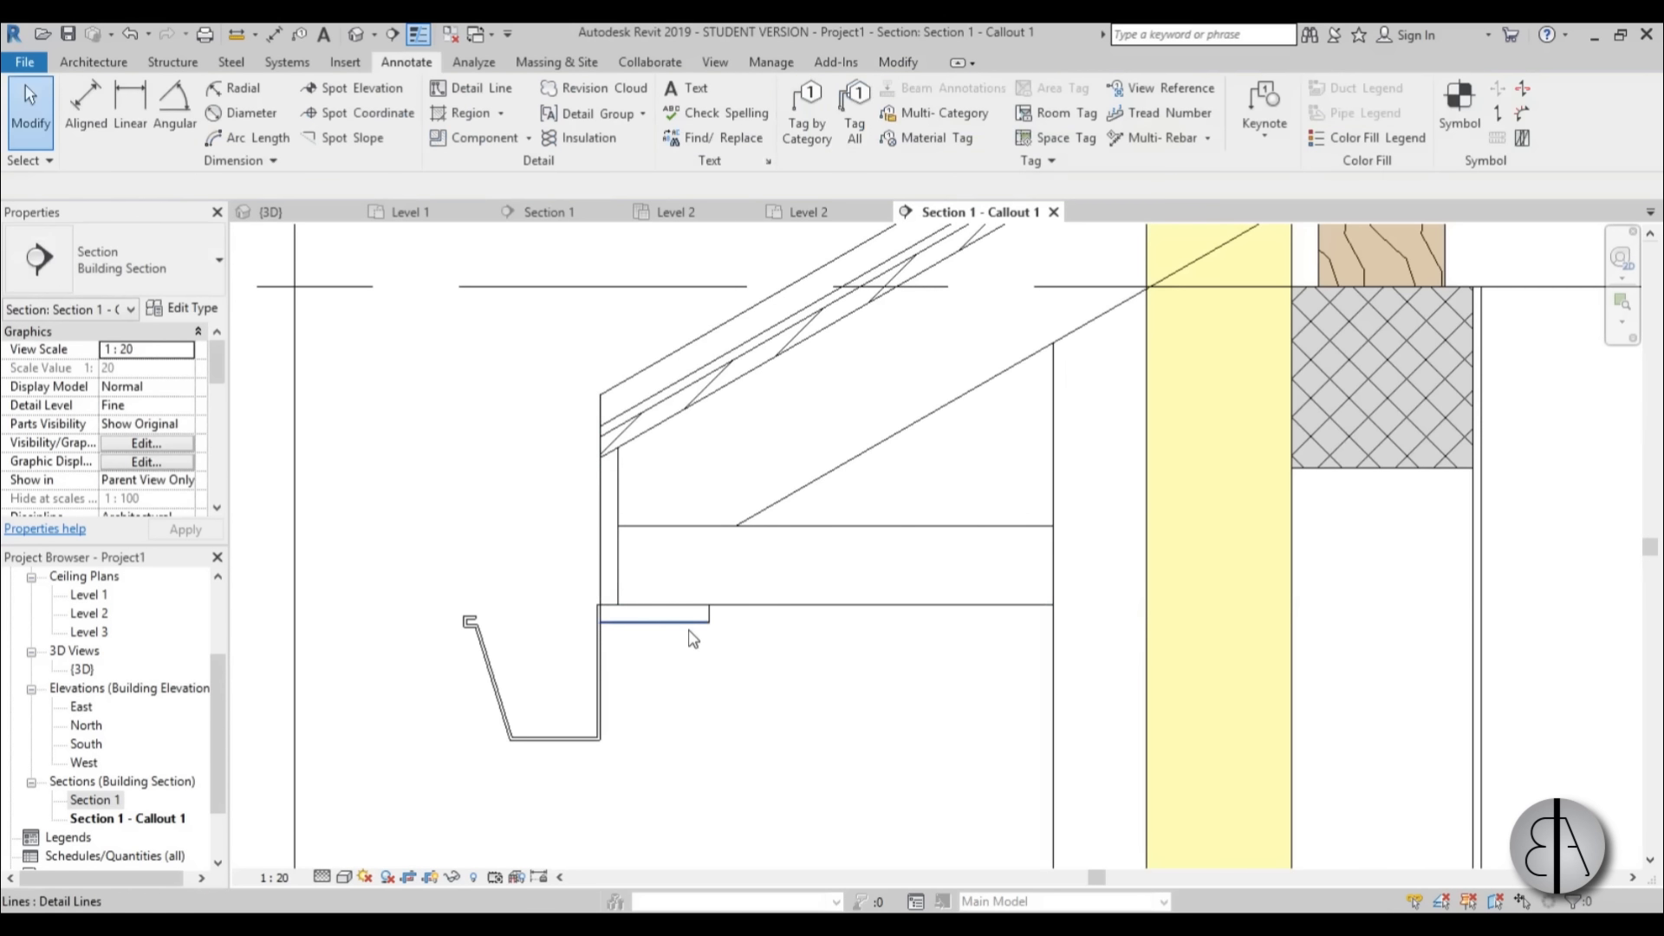
Copy the soffit board rectangle three times along the eaves' underside toward the wall, spacing the boards 14.00 apart.
{"action": "left_click", "coordinate": [693, 639]}
{"action": "scroll", "coordinate": [741, 637], "scroll_direction": "up", "scroll_amount": 2}
{"action": "key", "text": "c"}
{"action": "key", "text": "o"}
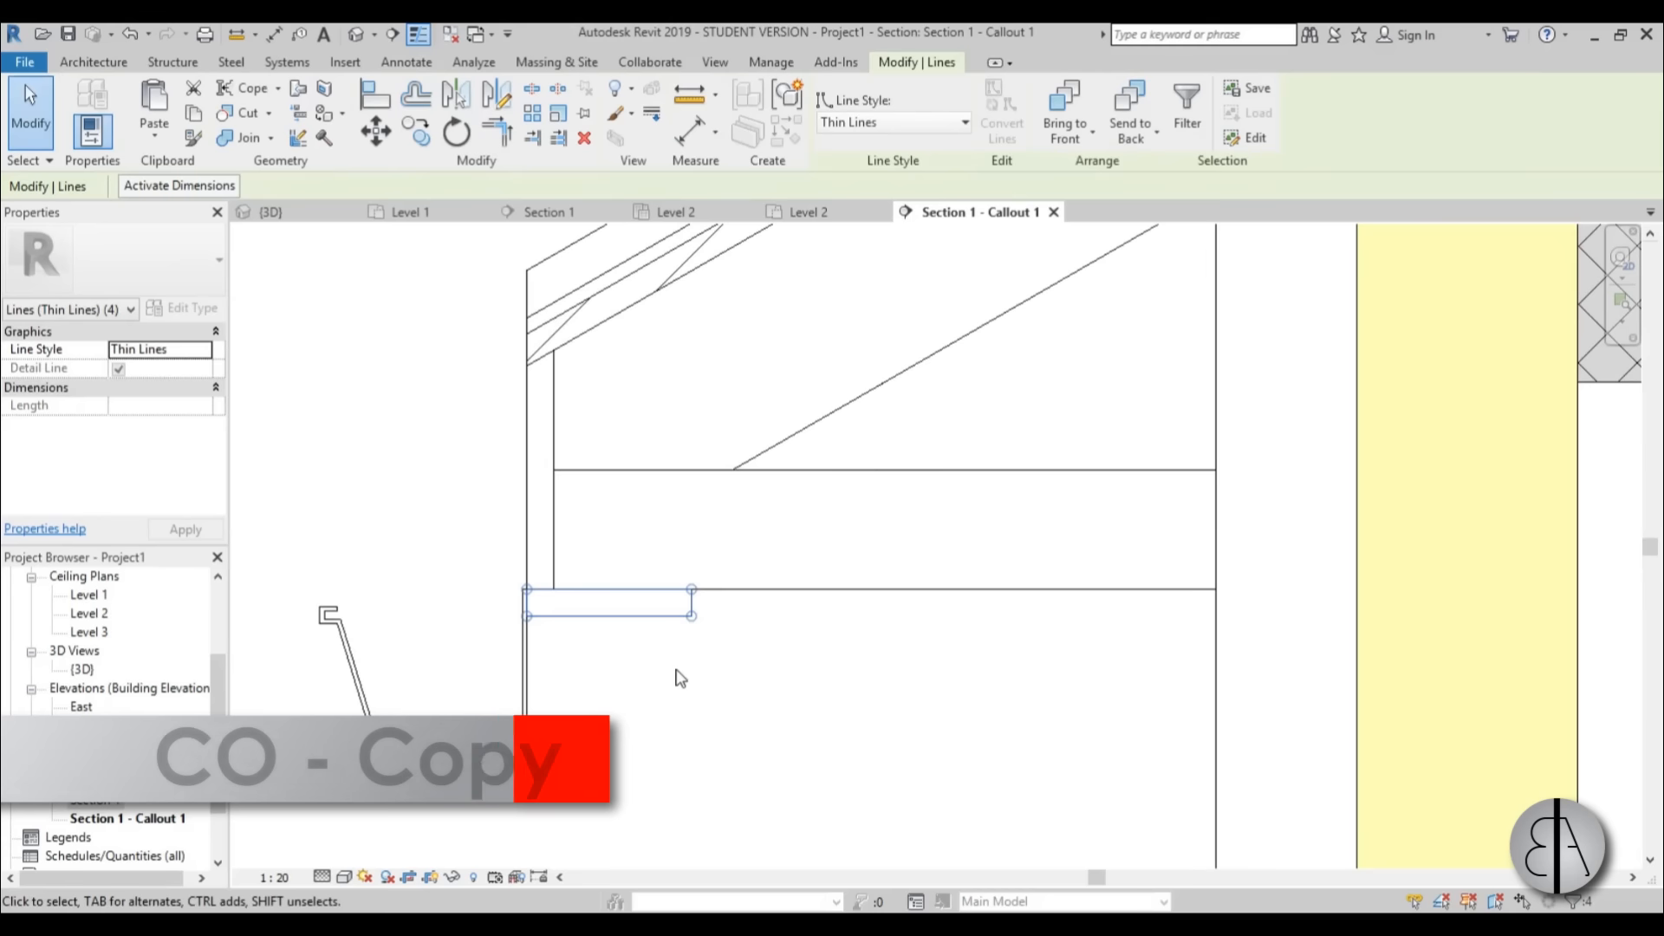
{"action": "left_click", "coordinate": [525, 590]}
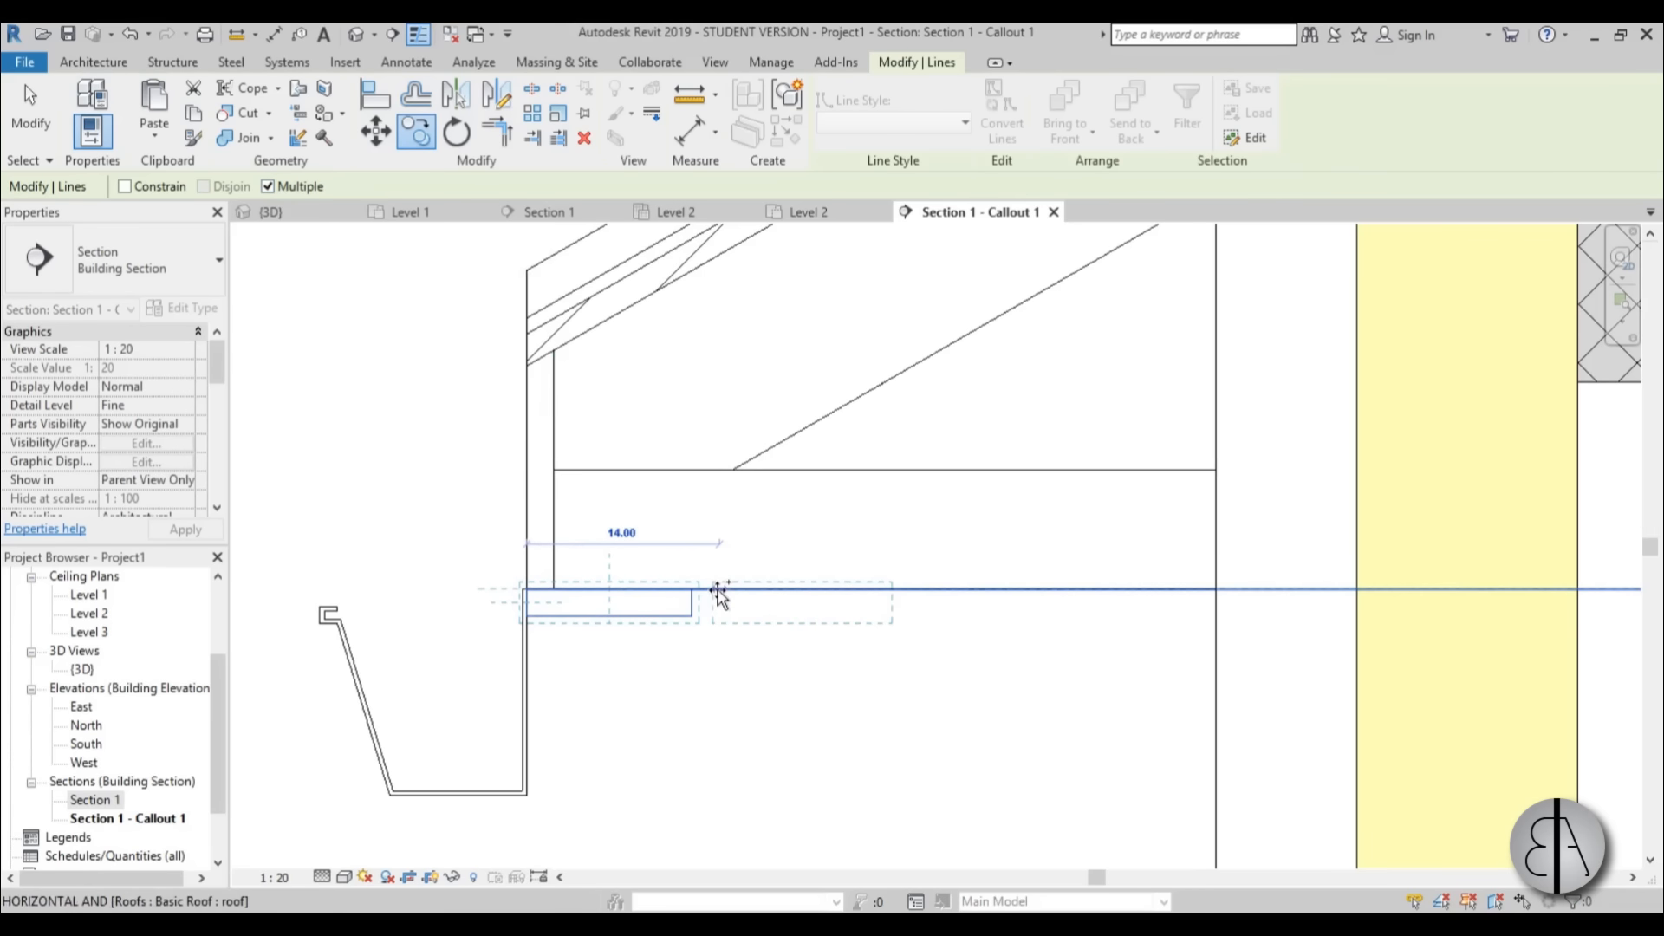
{"action": "left_click", "coordinate": [914, 589]}
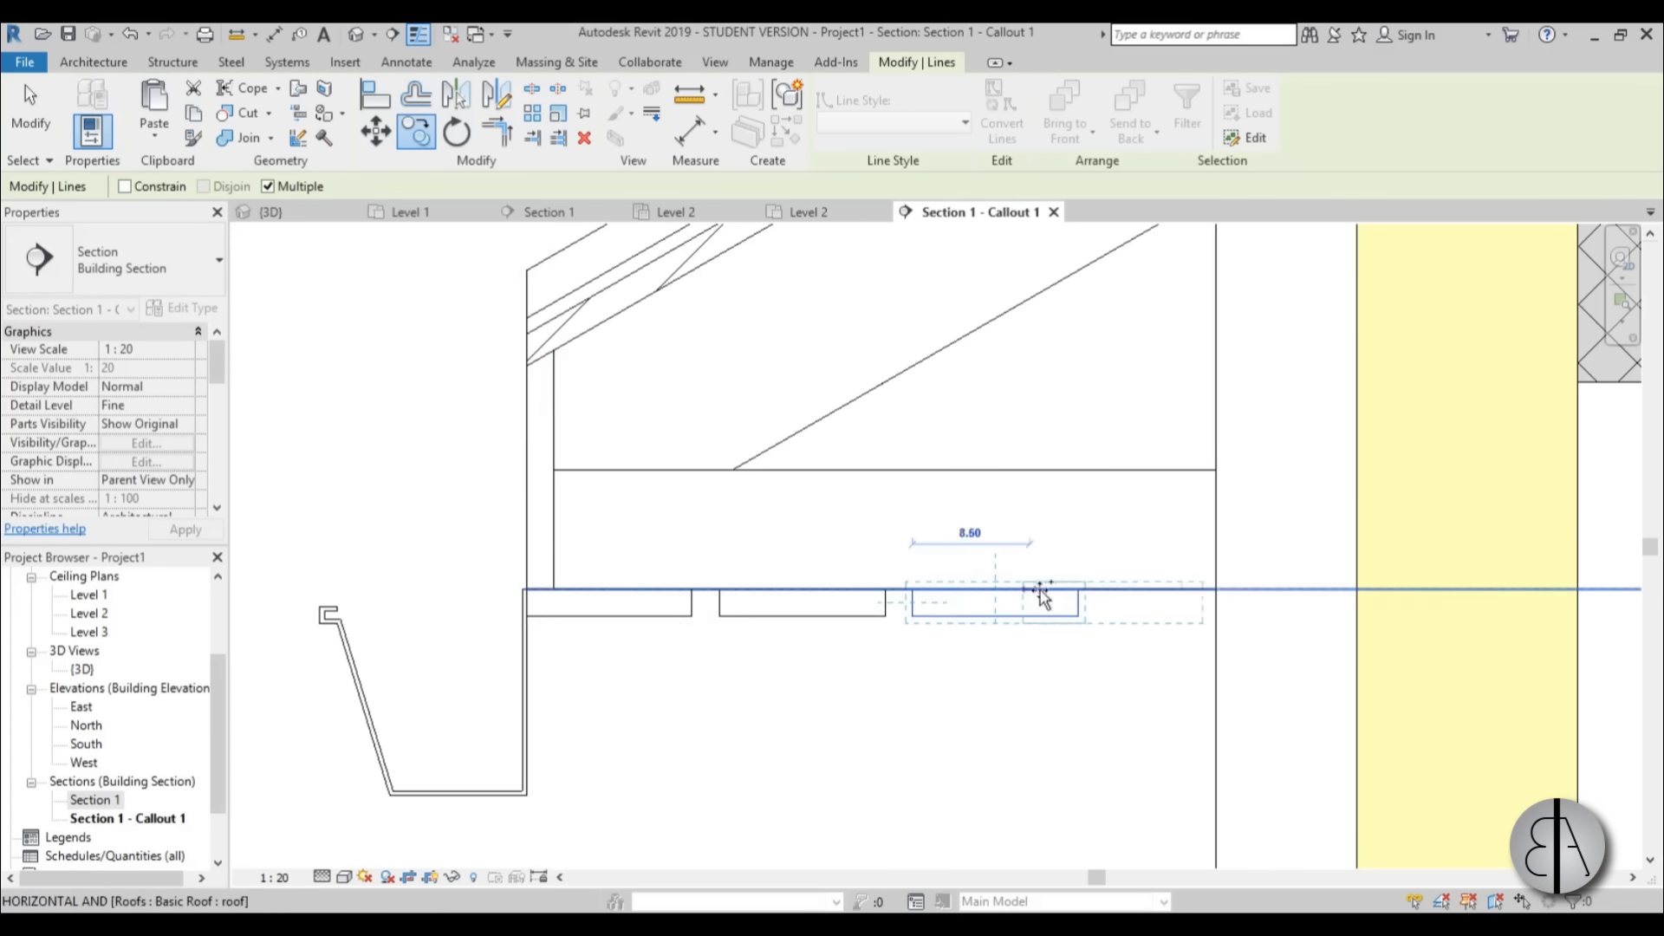
{"action": "left_click", "coordinate": [1107, 590]}
{"action": "key", "text": "Escape"}
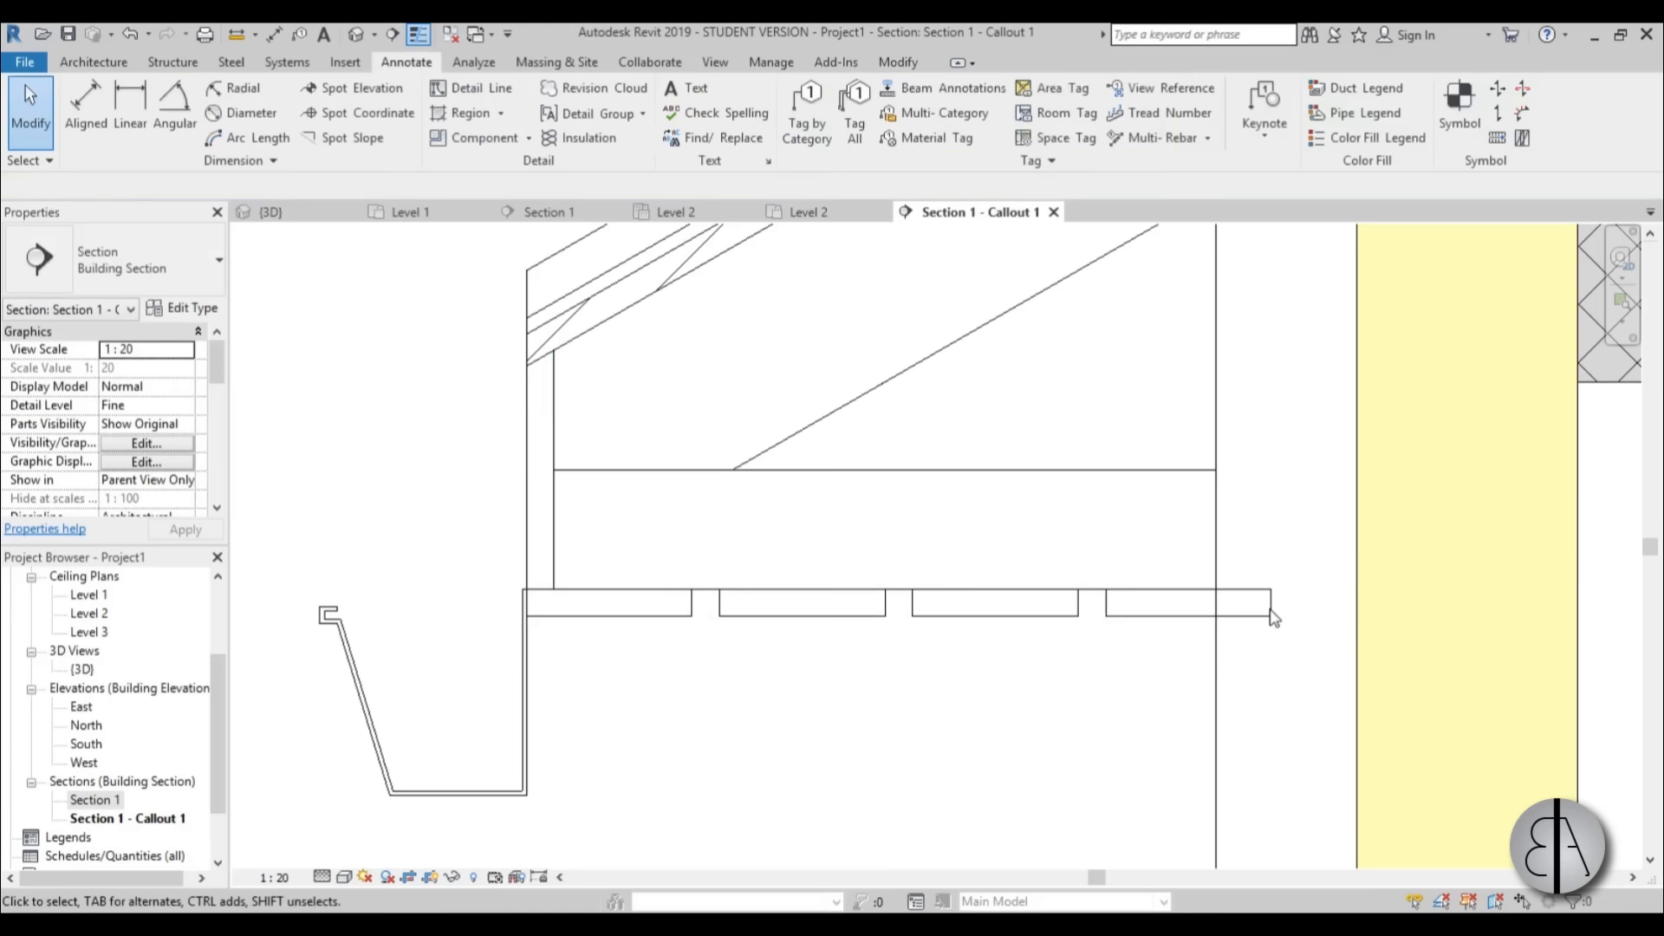
Shorten the soffit board nearest the wall to 6.50 wide by moving its inner end line outward.
{"action": "left_click", "coordinate": [1267, 607]}
{"action": "left_click_drag", "start_coordinate": [1266, 606], "coordinate": [1208, 607]}
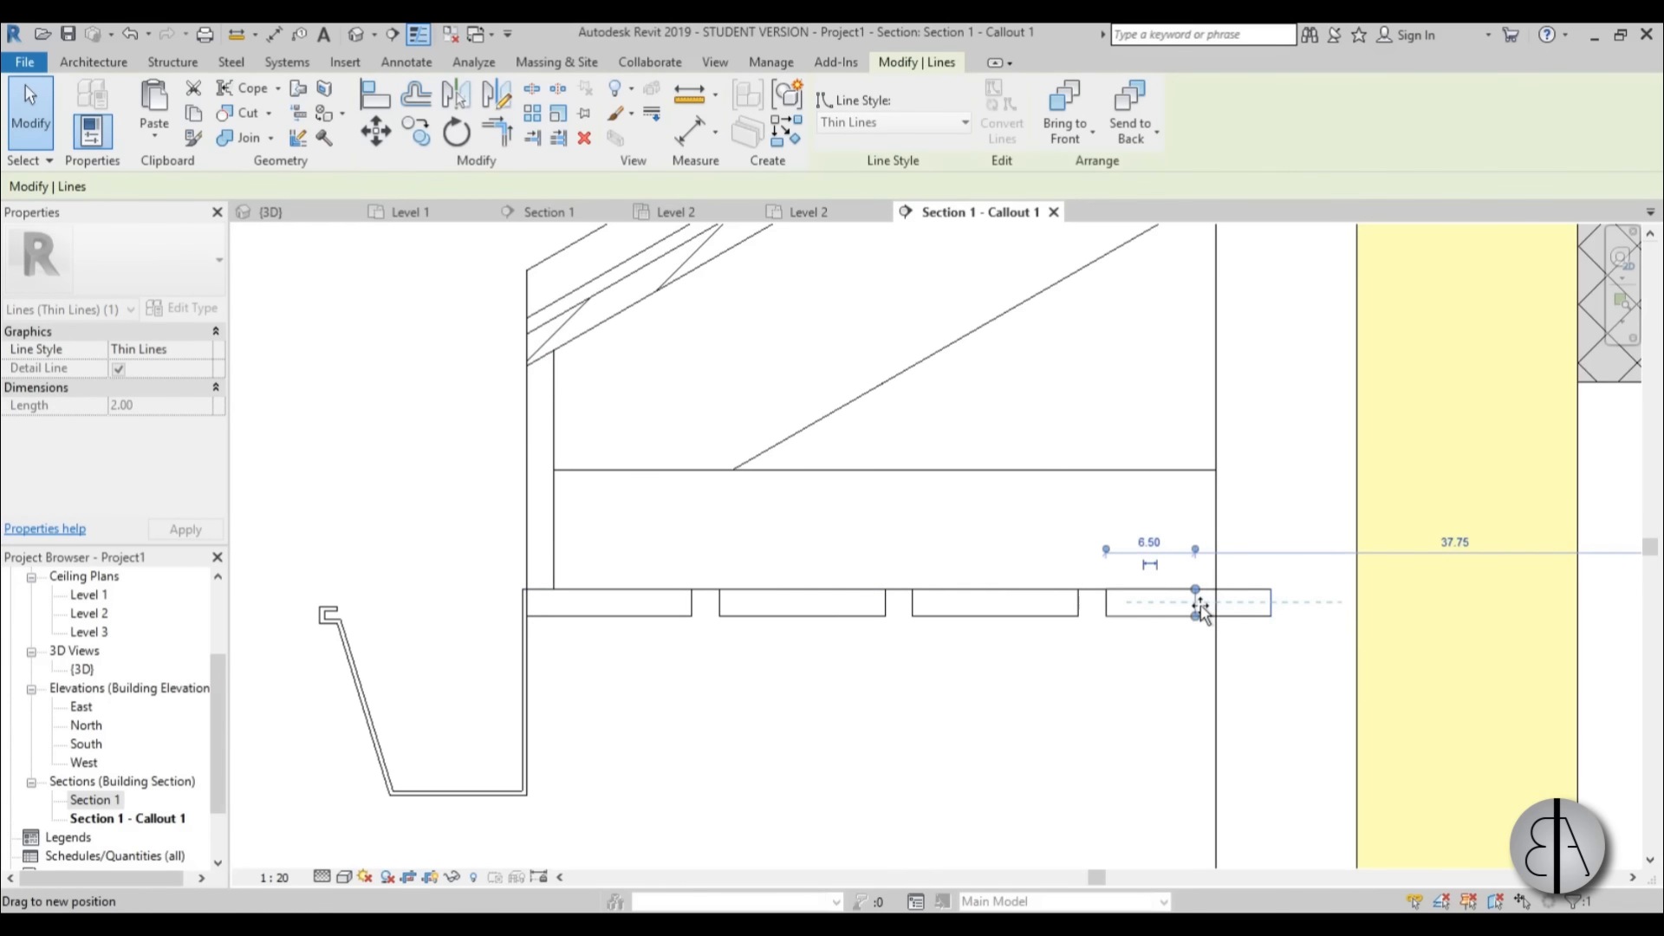
{"action": "key", "text": "Escape"}
{"action": "scroll", "coordinate": [693, 555], "scroll_direction": "down", "scroll_amount": 3}
{"action": "scroll", "coordinate": [623, 556], "scroll_direction": "up", "scroll_amount": 2}
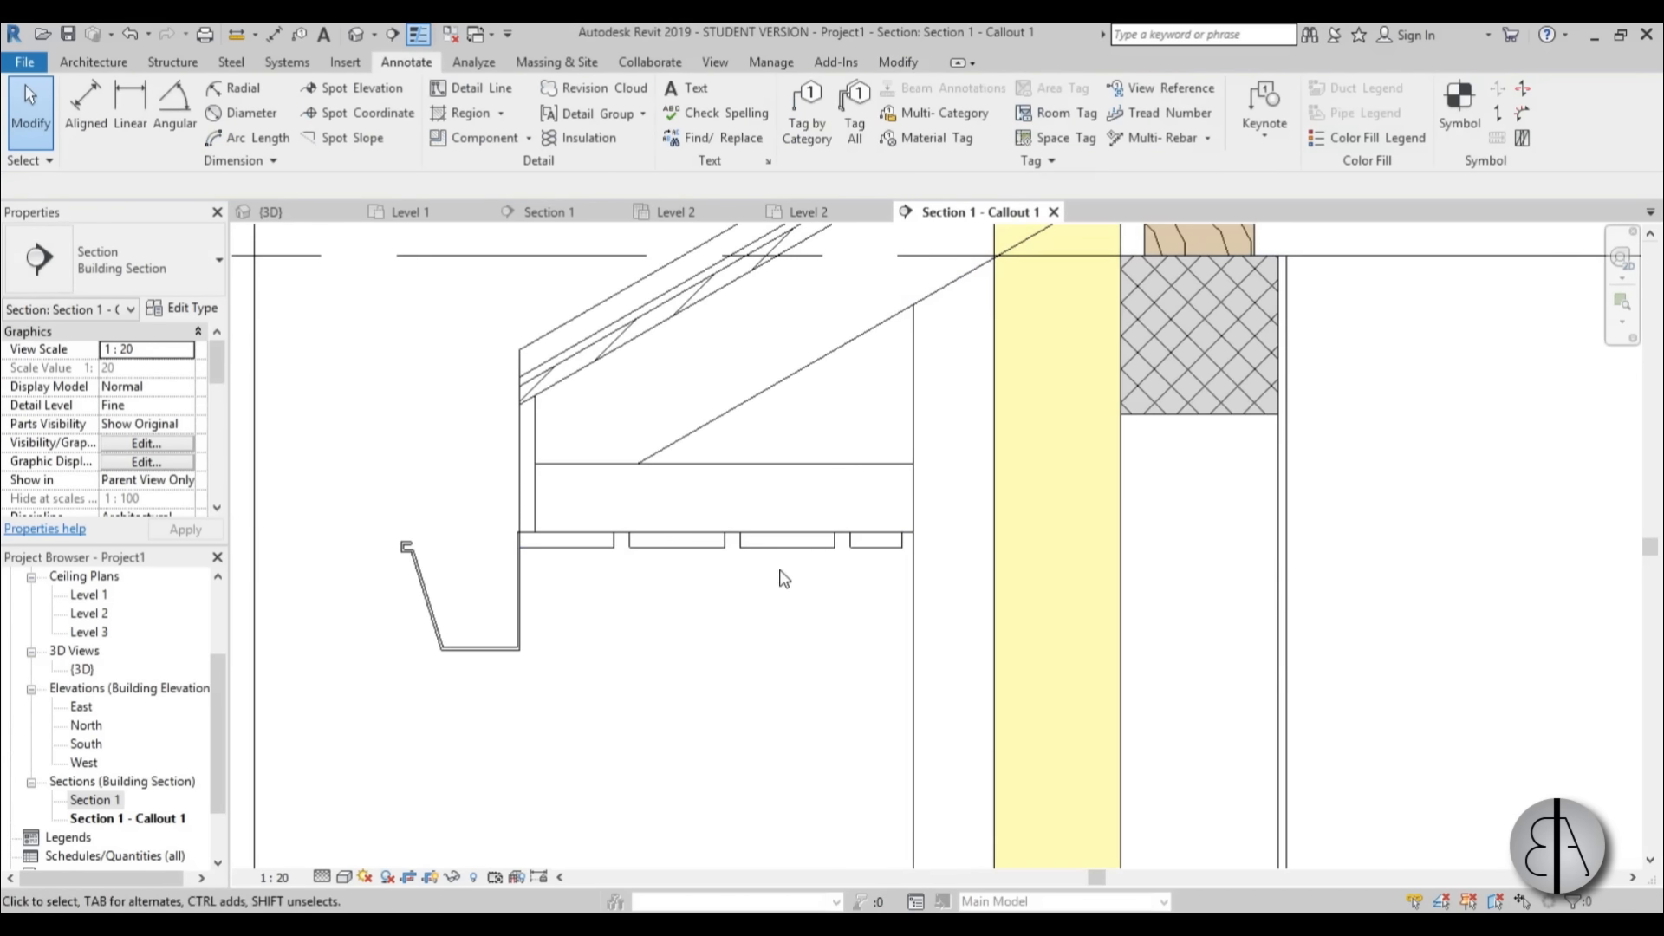
{"action": "middle_click_drag", "start_coordinate": [783, 591], "coordinate": [694, 650]}
{"action": "scroll", "coordinate": [743, 604], "scroll_direction": "up", "scroll_amount": 2}
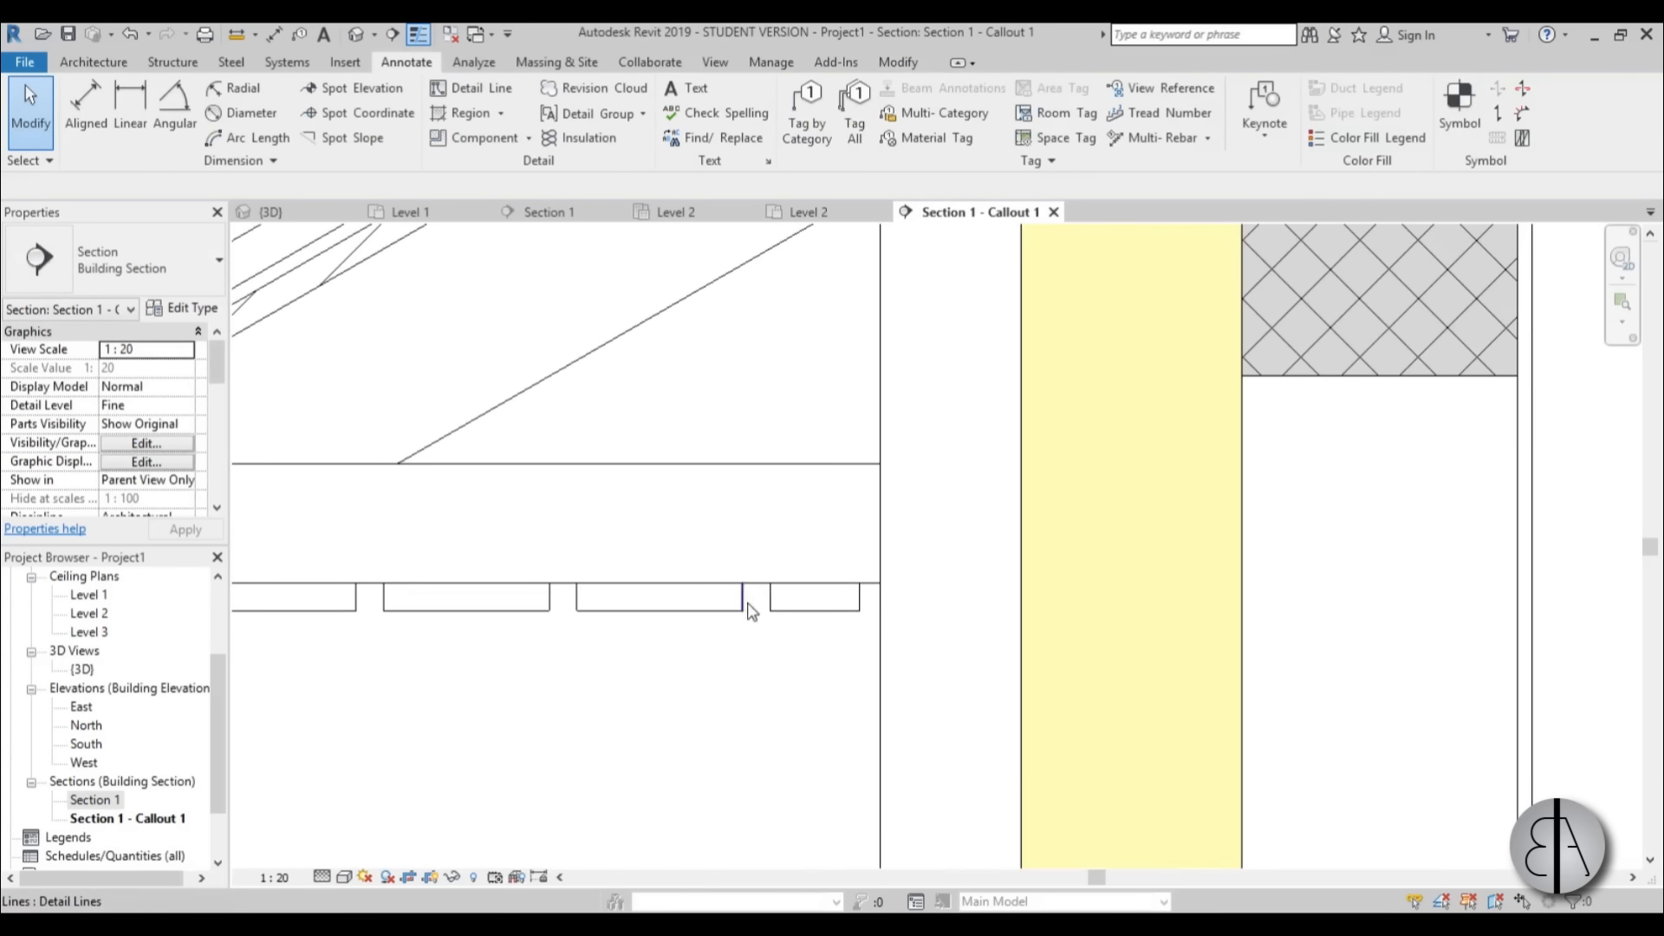
{"action": "scroll", "coordinate": [771, 608], "scroll_direction": "down", "scroll_amount": 2}
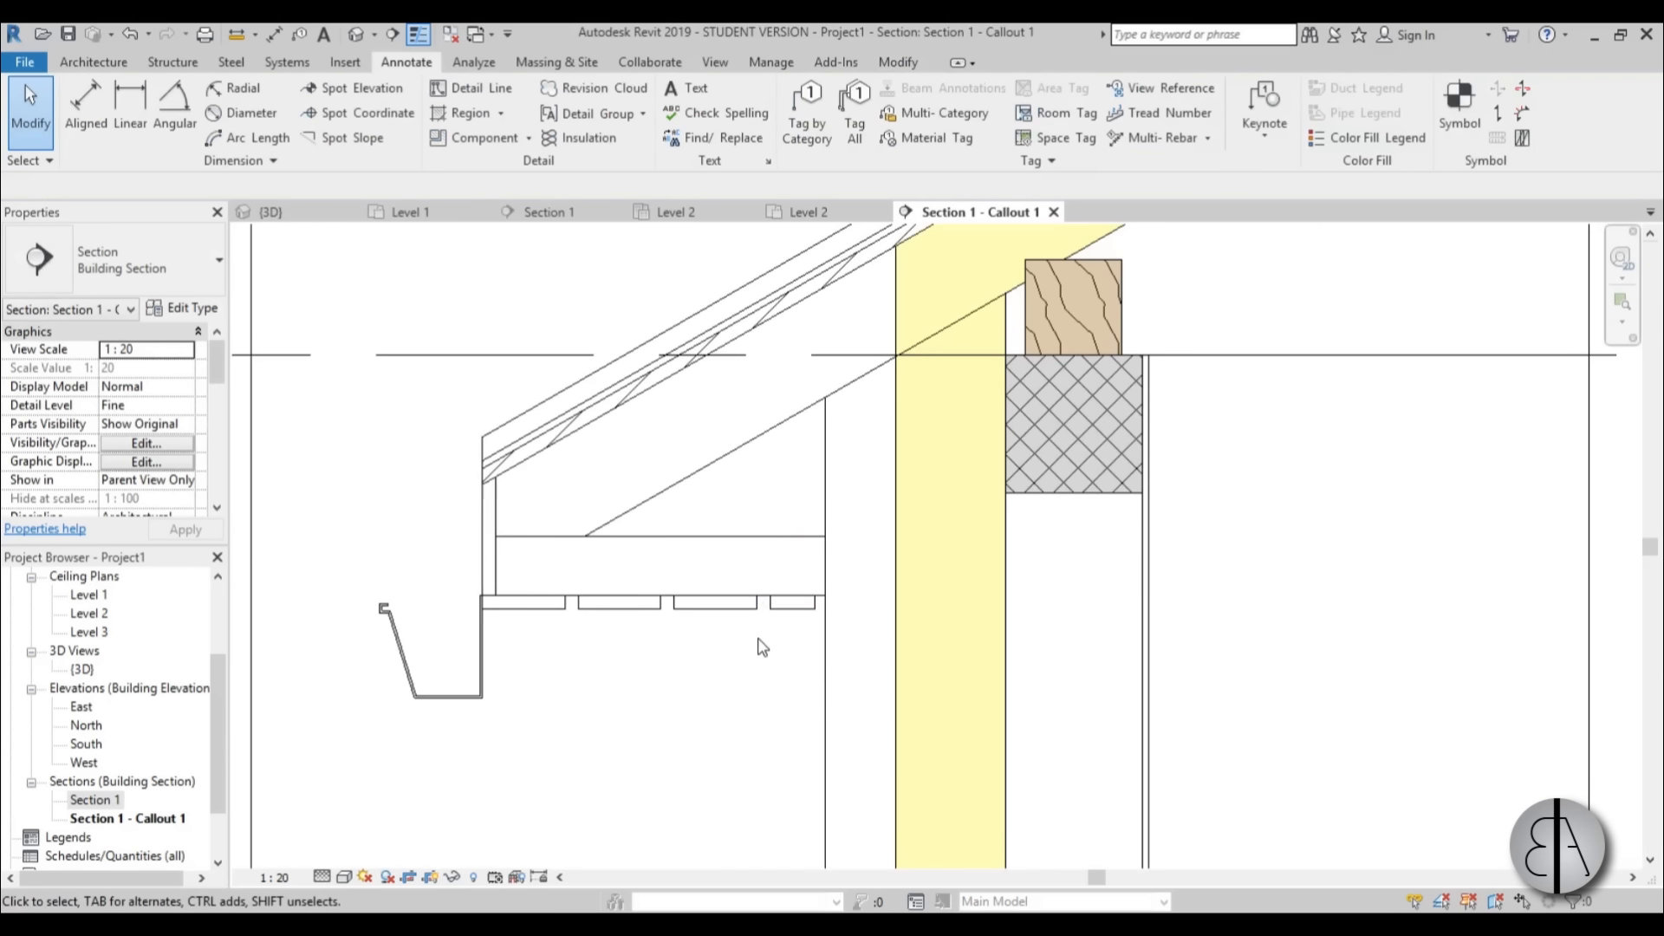
{"action": "scroll", "coordinate": [602, 713], "scroll_direction": "down", "scroll_amount": 4}
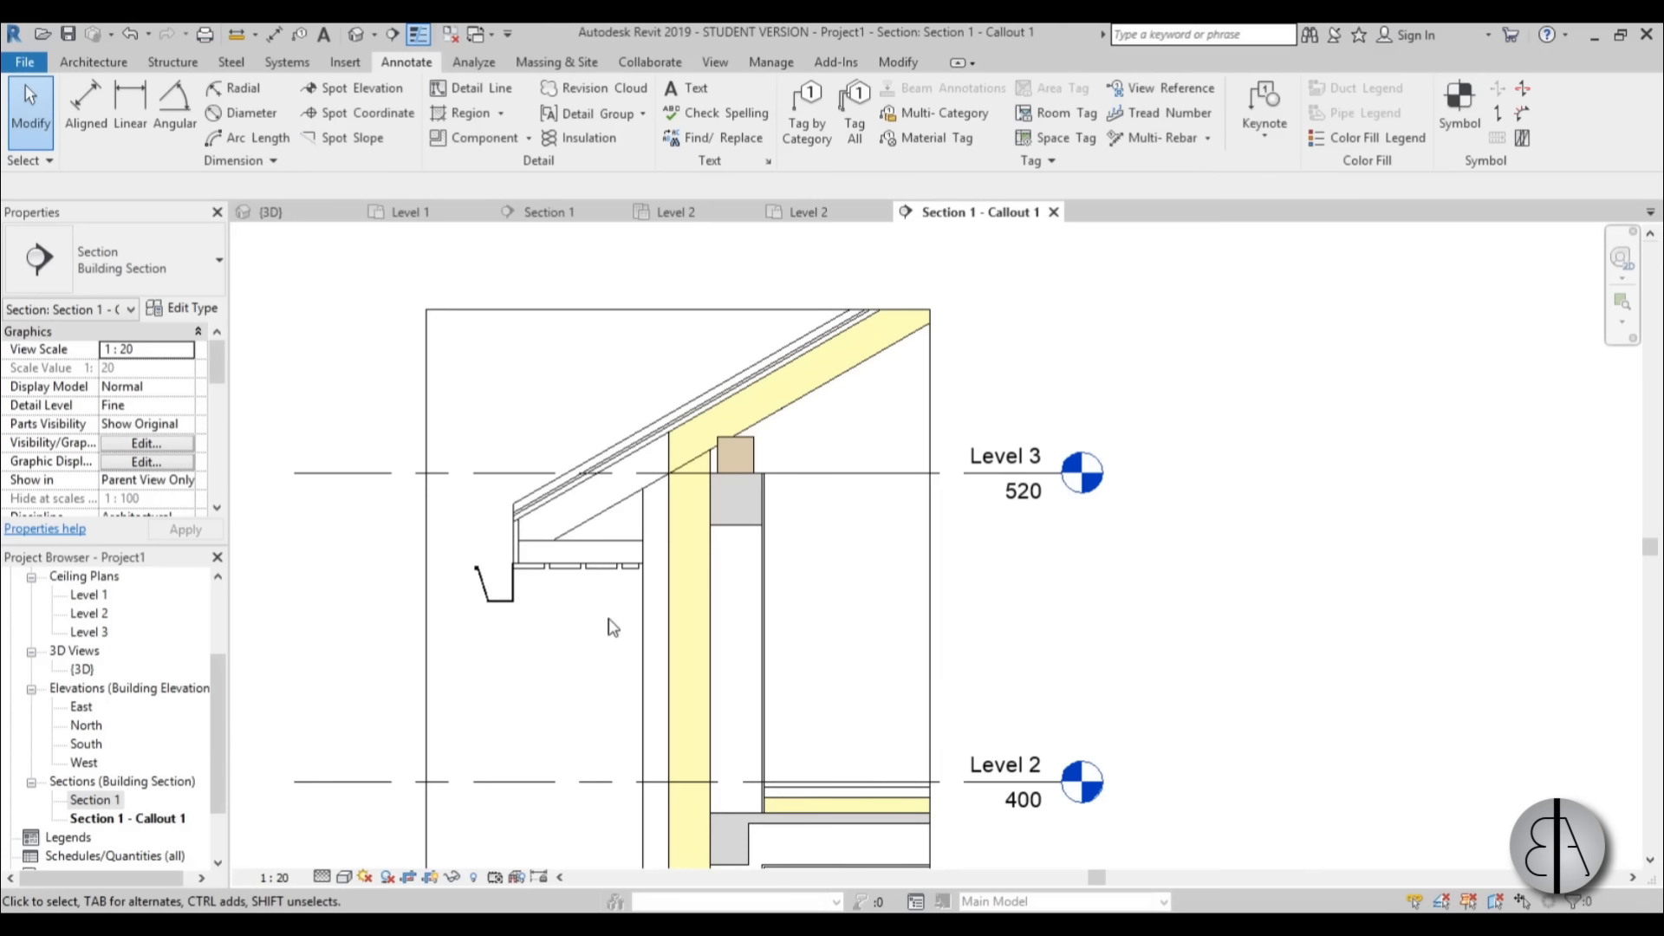
Sketch a cut profile for the Level 2 floor's insulation: an upstand 2.50 wide and 6.00 high against the wall, with a short base line.
{"action": "middle_click_drag", "start_coordinate": [864, 772], "coordinate": [685, 563]}
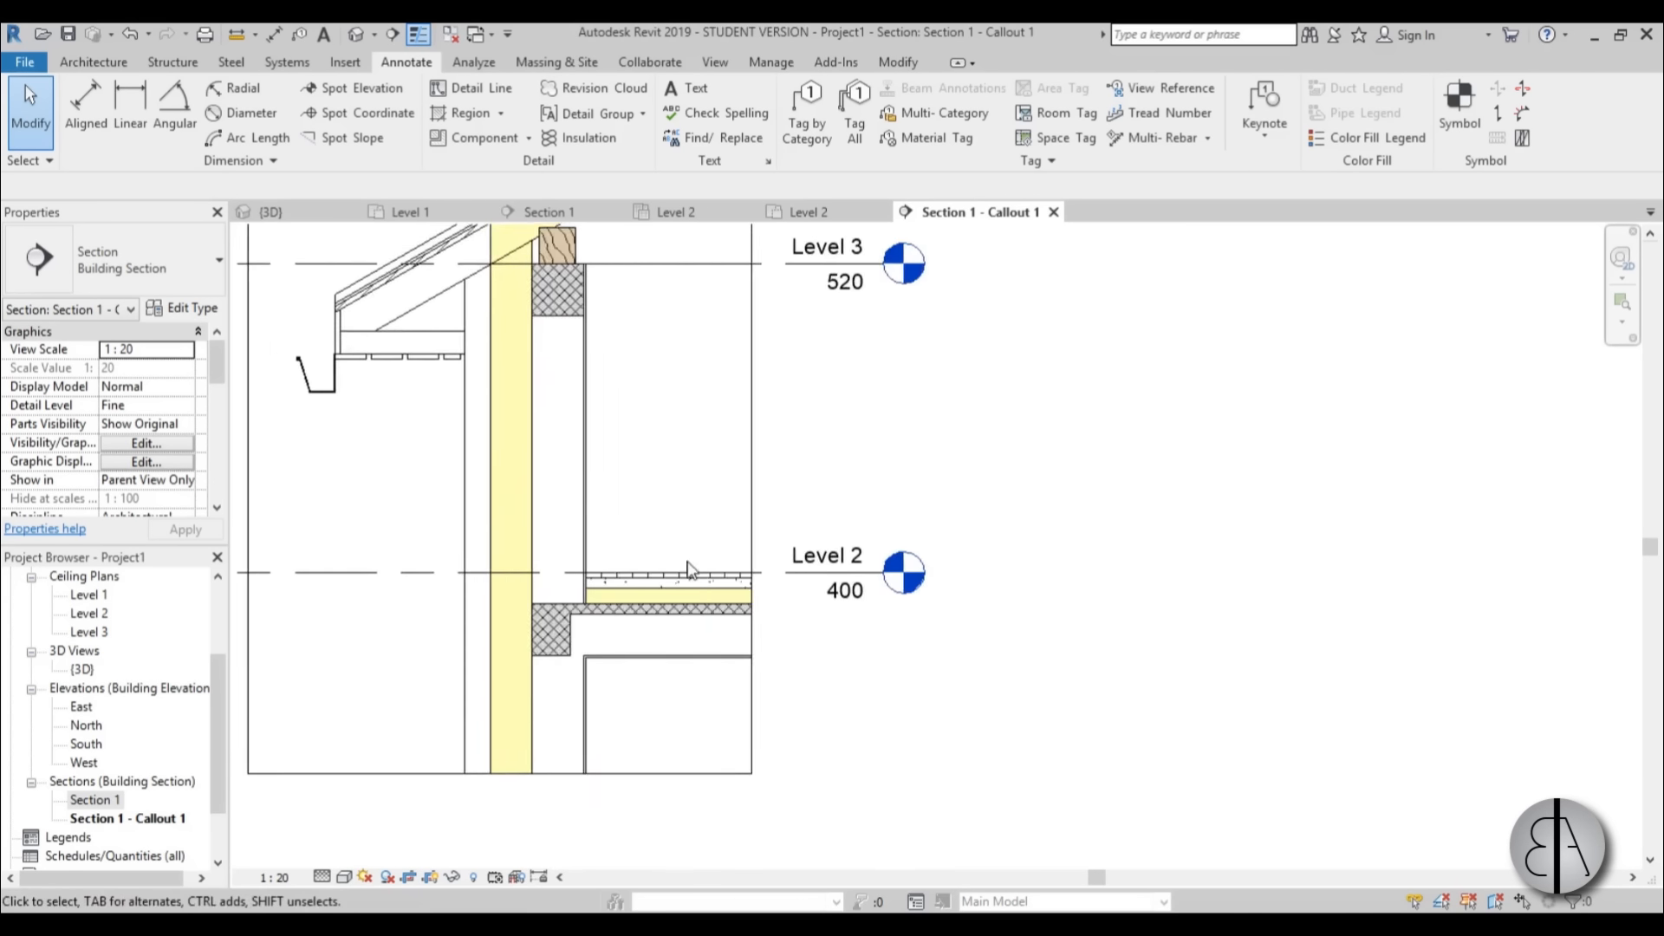
{"action": "scroll", "coordinate": [681, 565], "scroll_direction": "up", "scroll_amount": 3}
{"action": "scroll", "coordinate": [557, 607], "scroll_direction": "up", "scroll_amount": 2}
{"action": "middle_click_drag", "start_coordinate": [555, 605], "coordinate": [692, 598]}
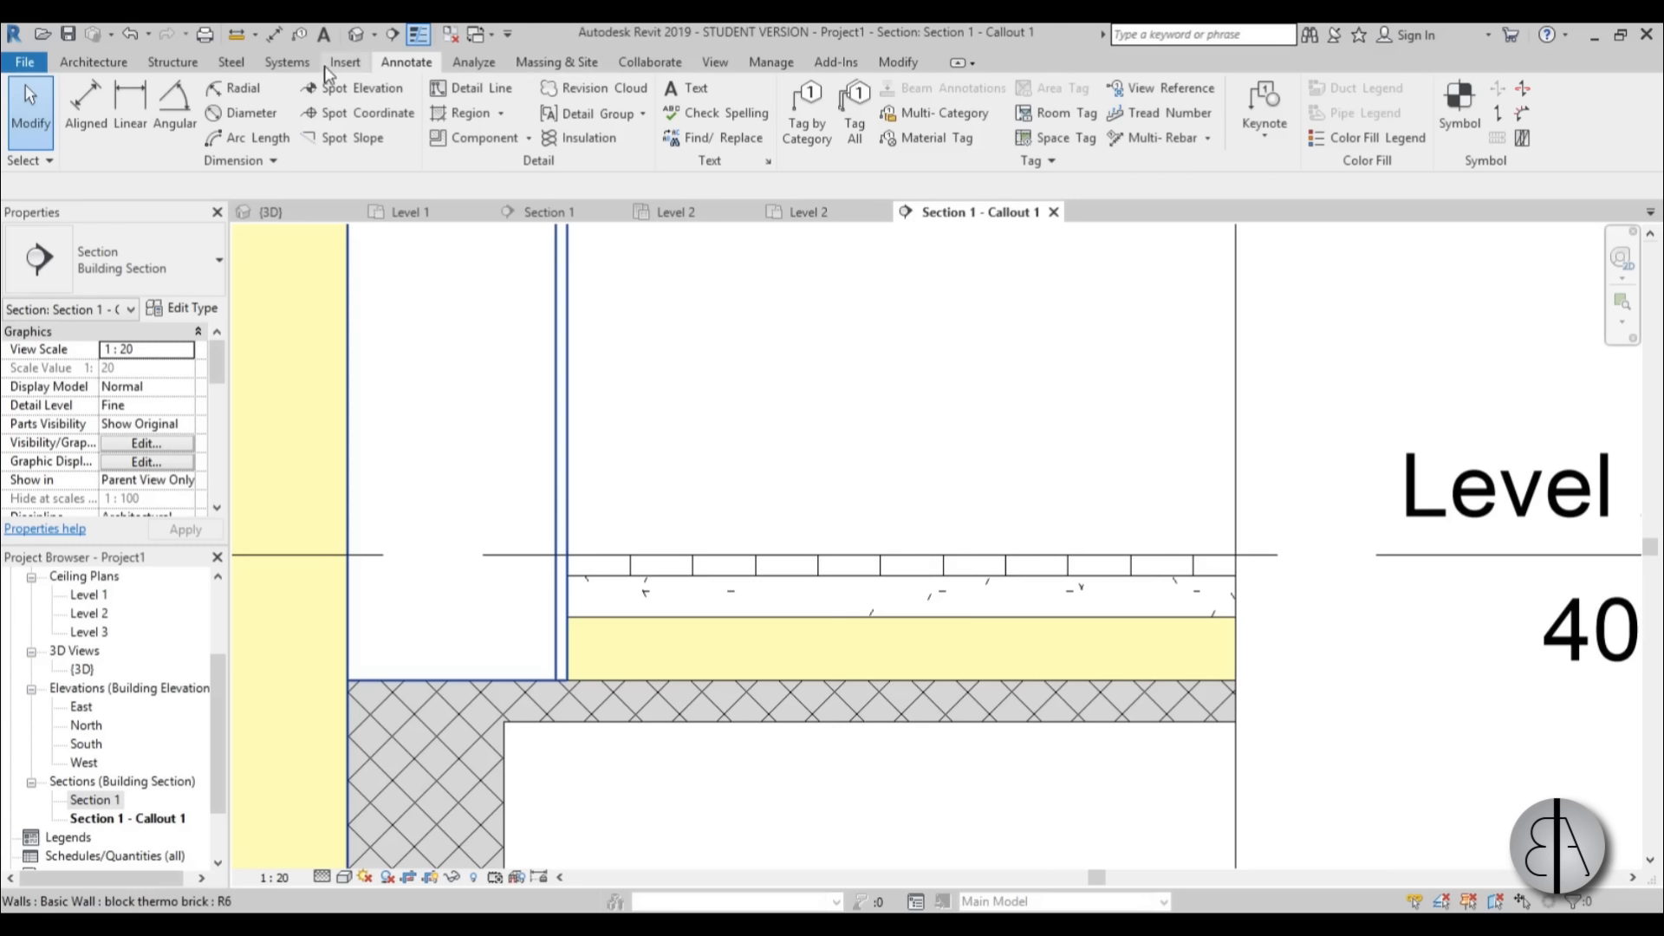
{"action": "left_click", "coordinate": [715, 61]}
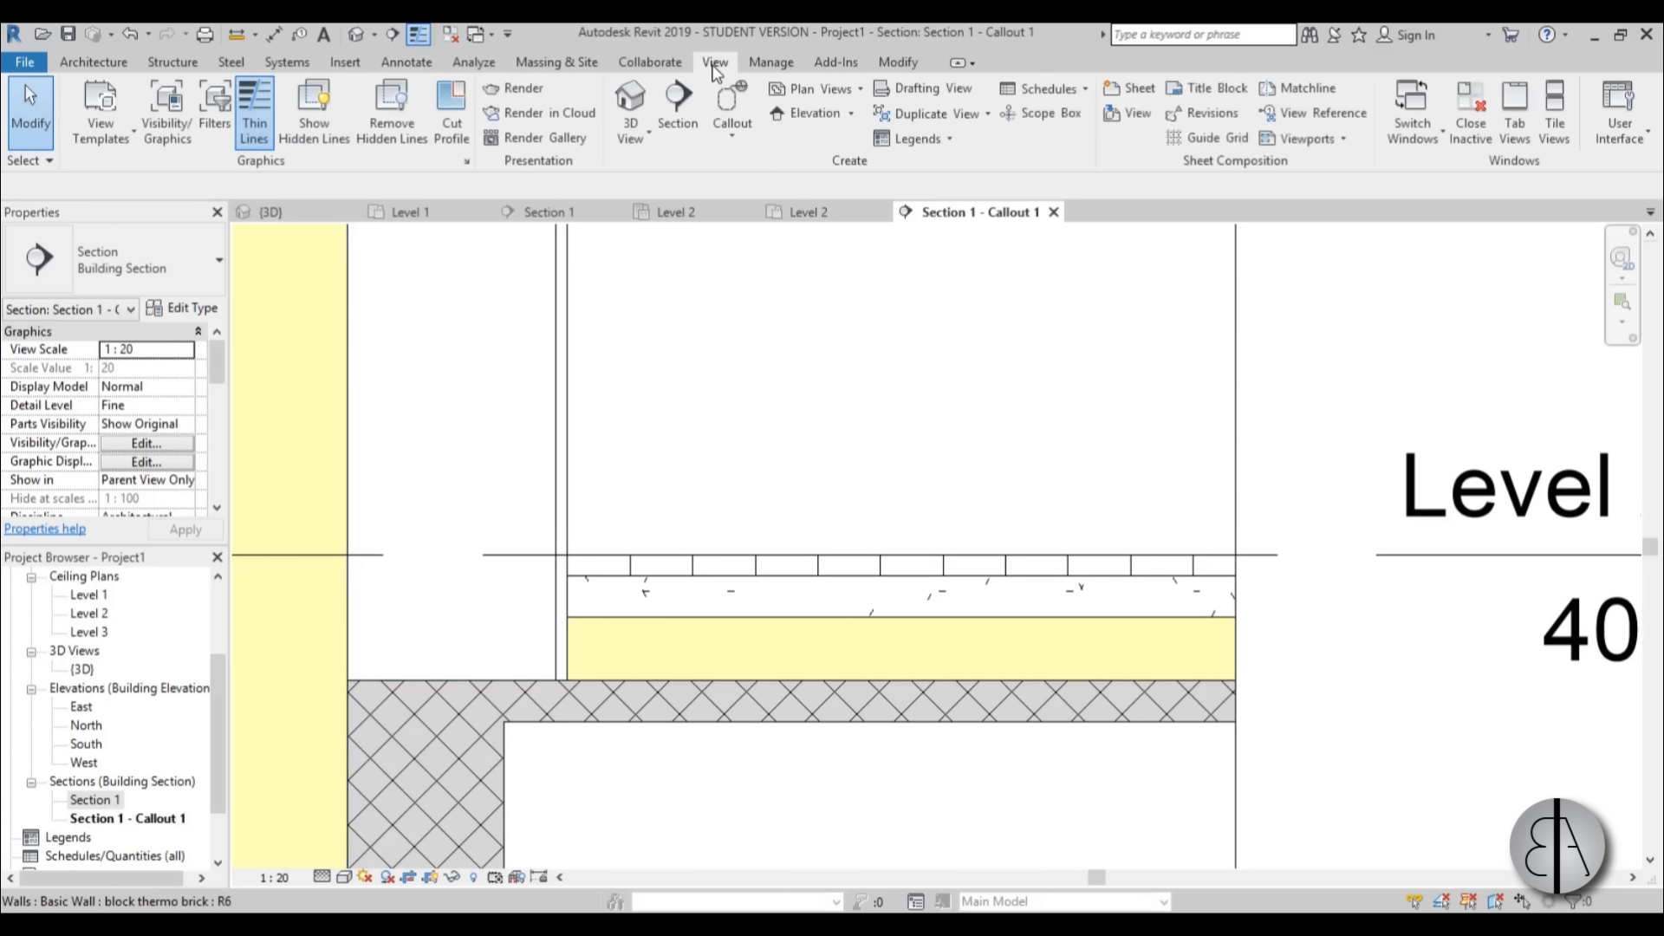
{"action": "left_click", "coordinate": [451, 112]}
{"action": "left_click", "coordinate": [750, 627]}
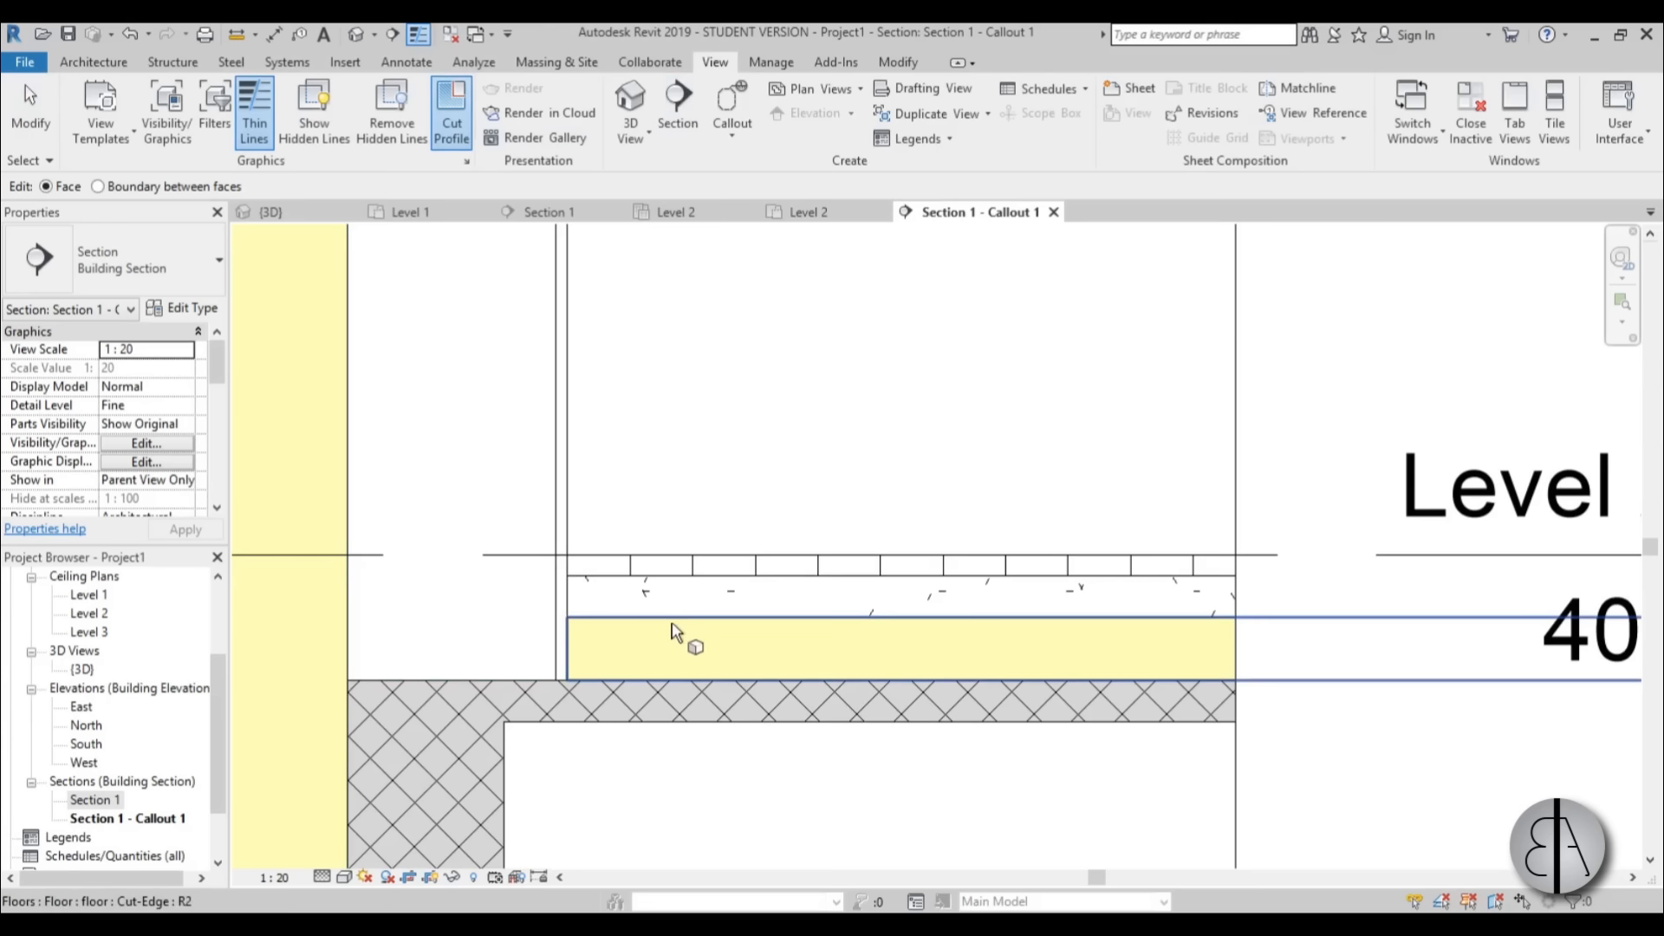
{"action": "scroll", "coordinate": [619, 626], "scroll_direction": "up", "scroll_amount": 3}
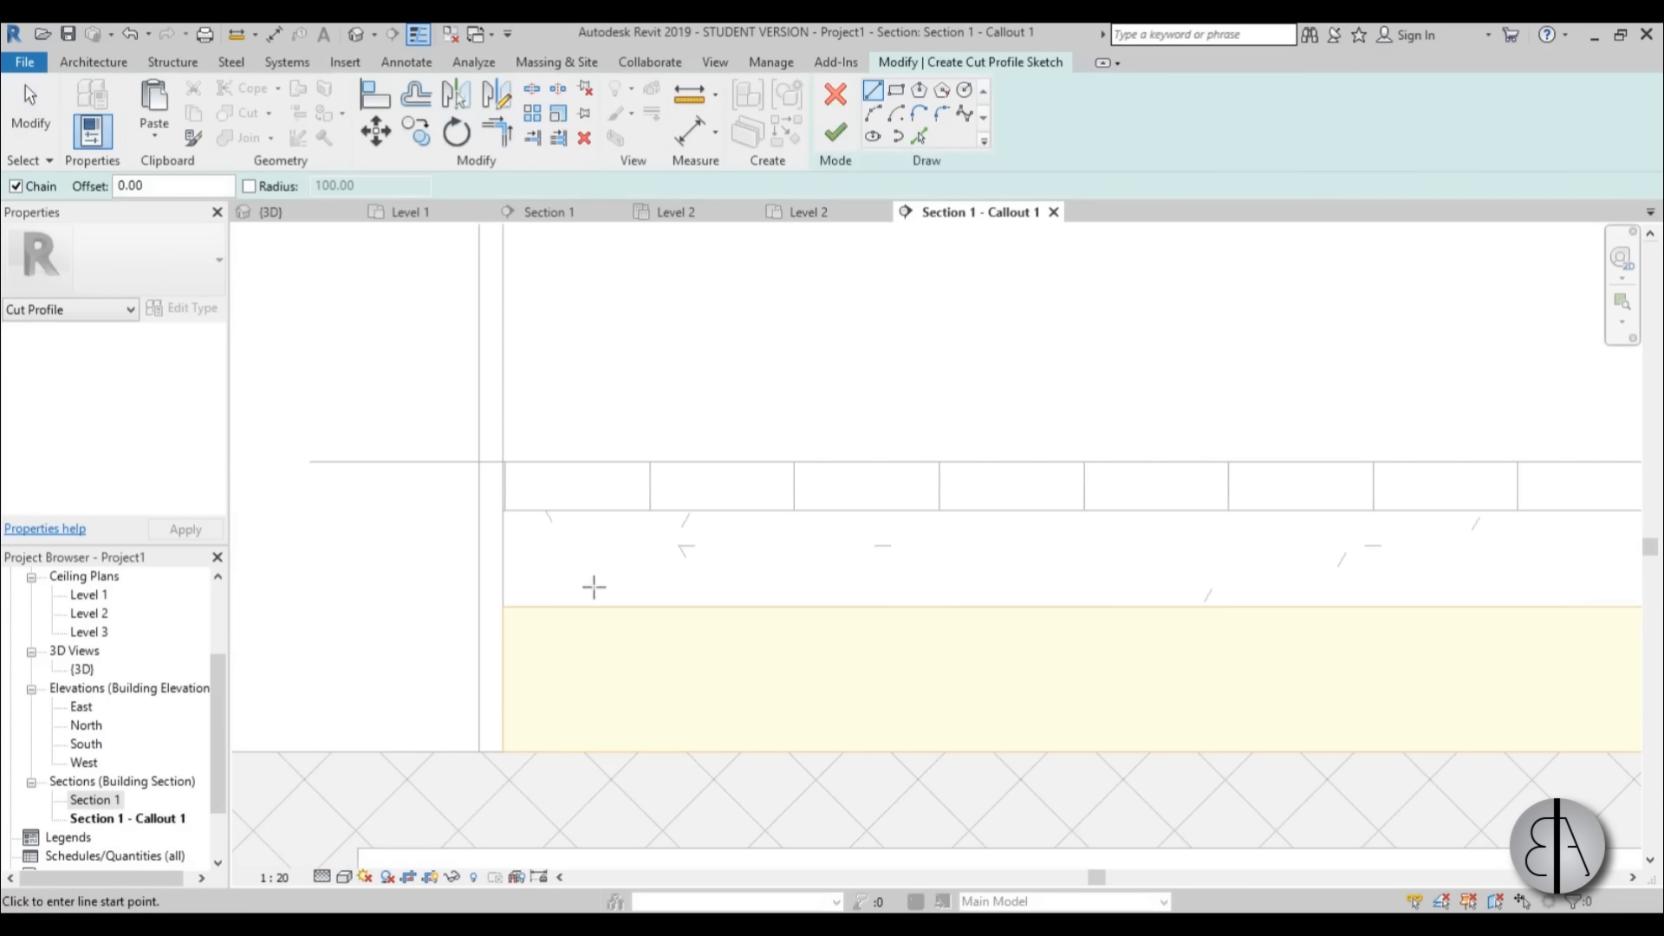
{"action": "left_click", "coordinate": [503, 607]}
{"action": "left_click", "coordinate": [504, 462]}
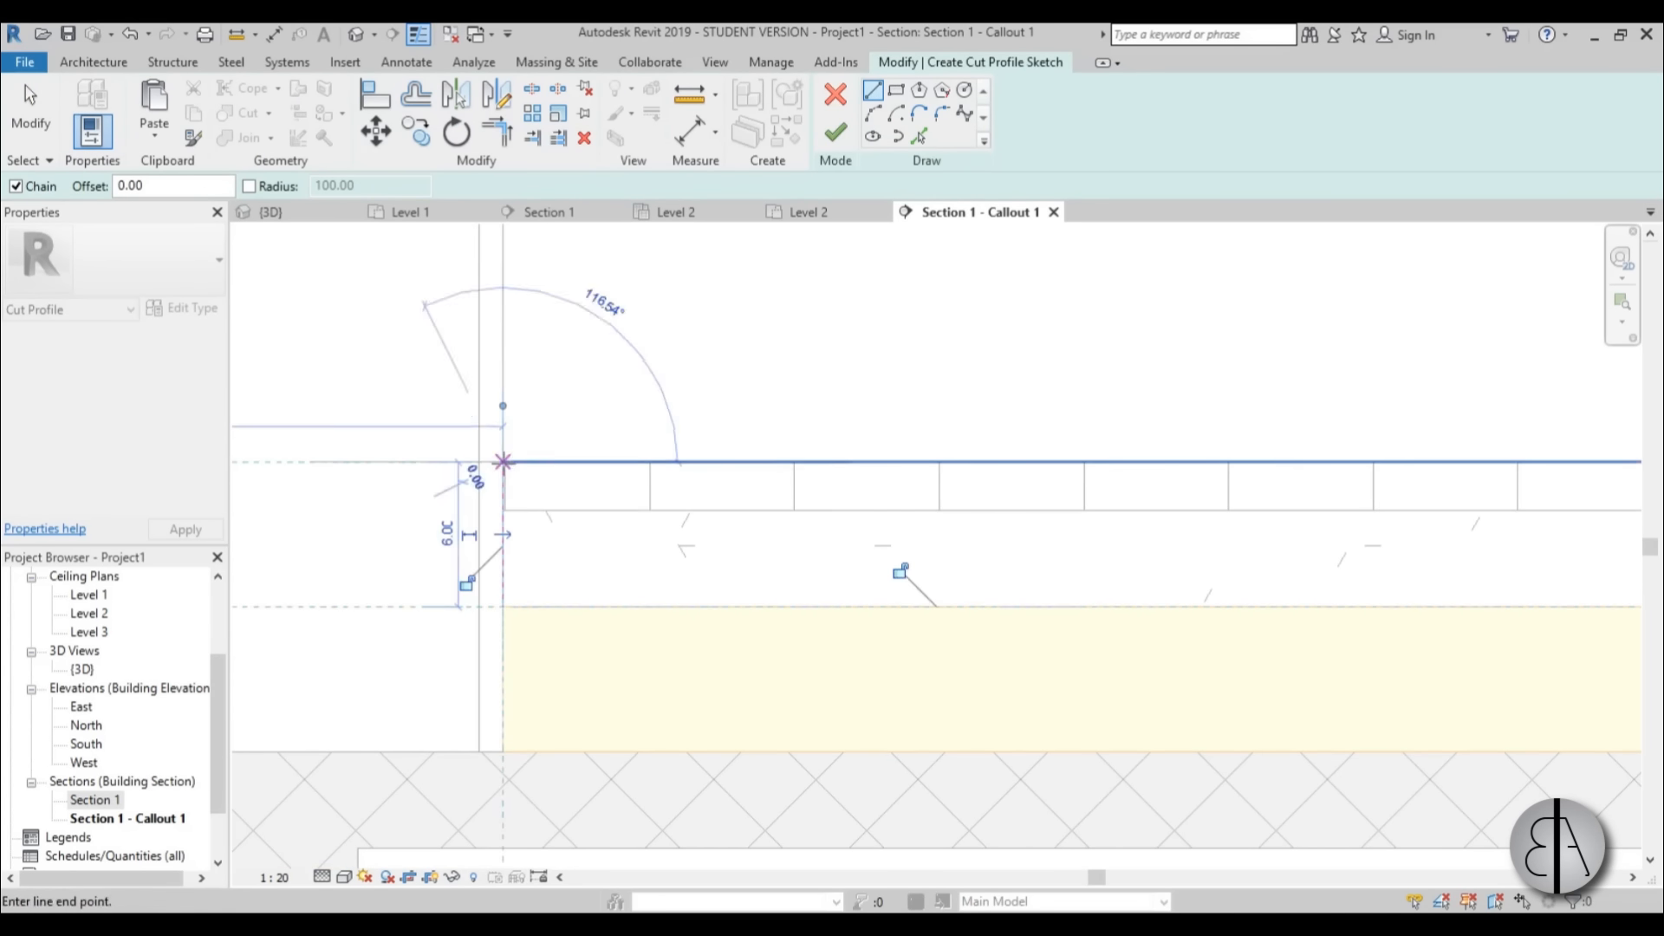
{"action": "left_click", "coordinate": [563, 463]}
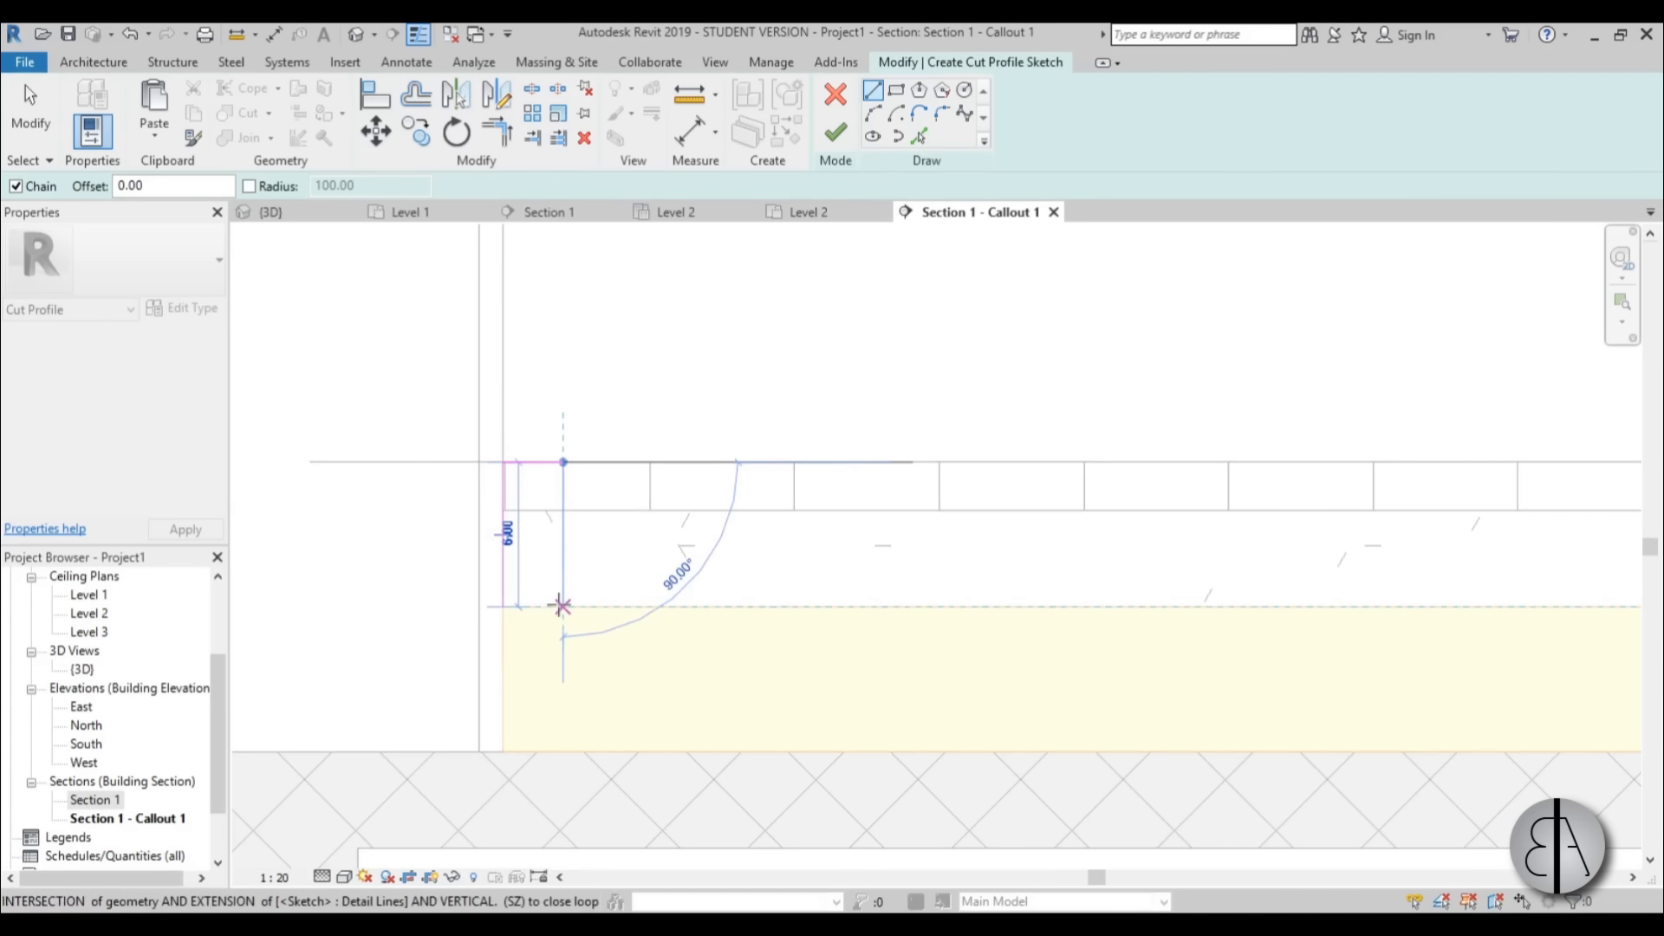
{"action": "left_click", "coordinate": [562, 607]}
{"action": "left_click", "coordinate": [624, 606]}
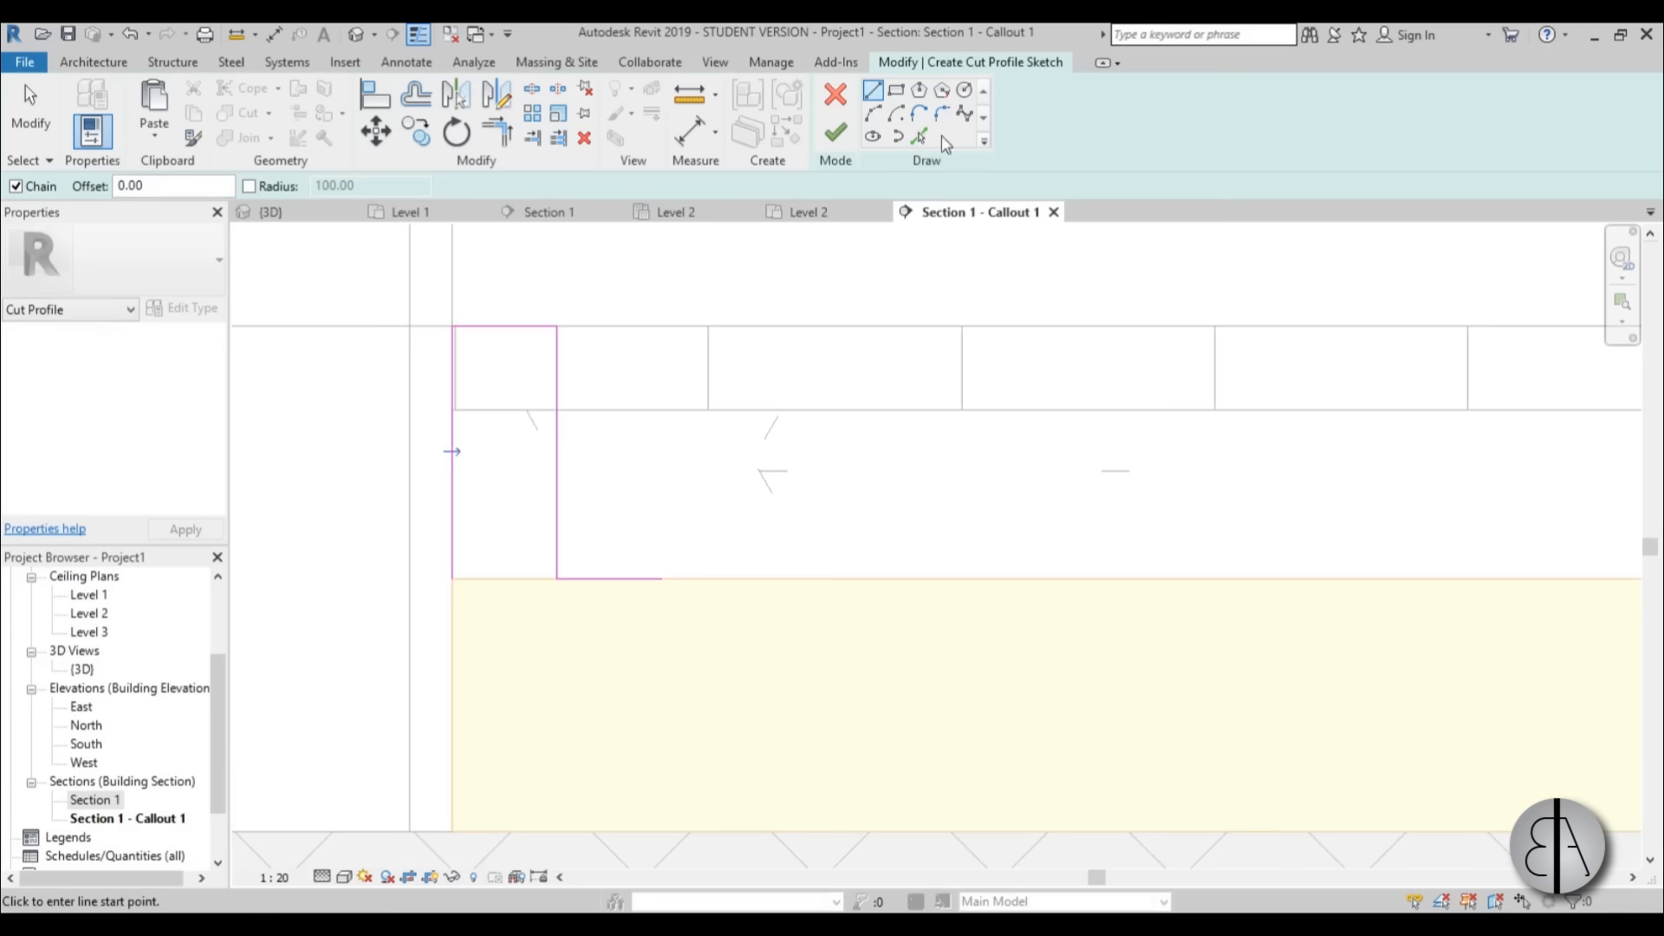
Round the upstand's inner bottom corner with a fillet arc of about 2.00, delete the leftover base line and finish the cut profile.
{"action": "left_click", "coordinate": [942, 113]}
{"action": "left_click", "coordinate": [583, 577]}
{"action": "left_click", "coordinate": [557, 555]}
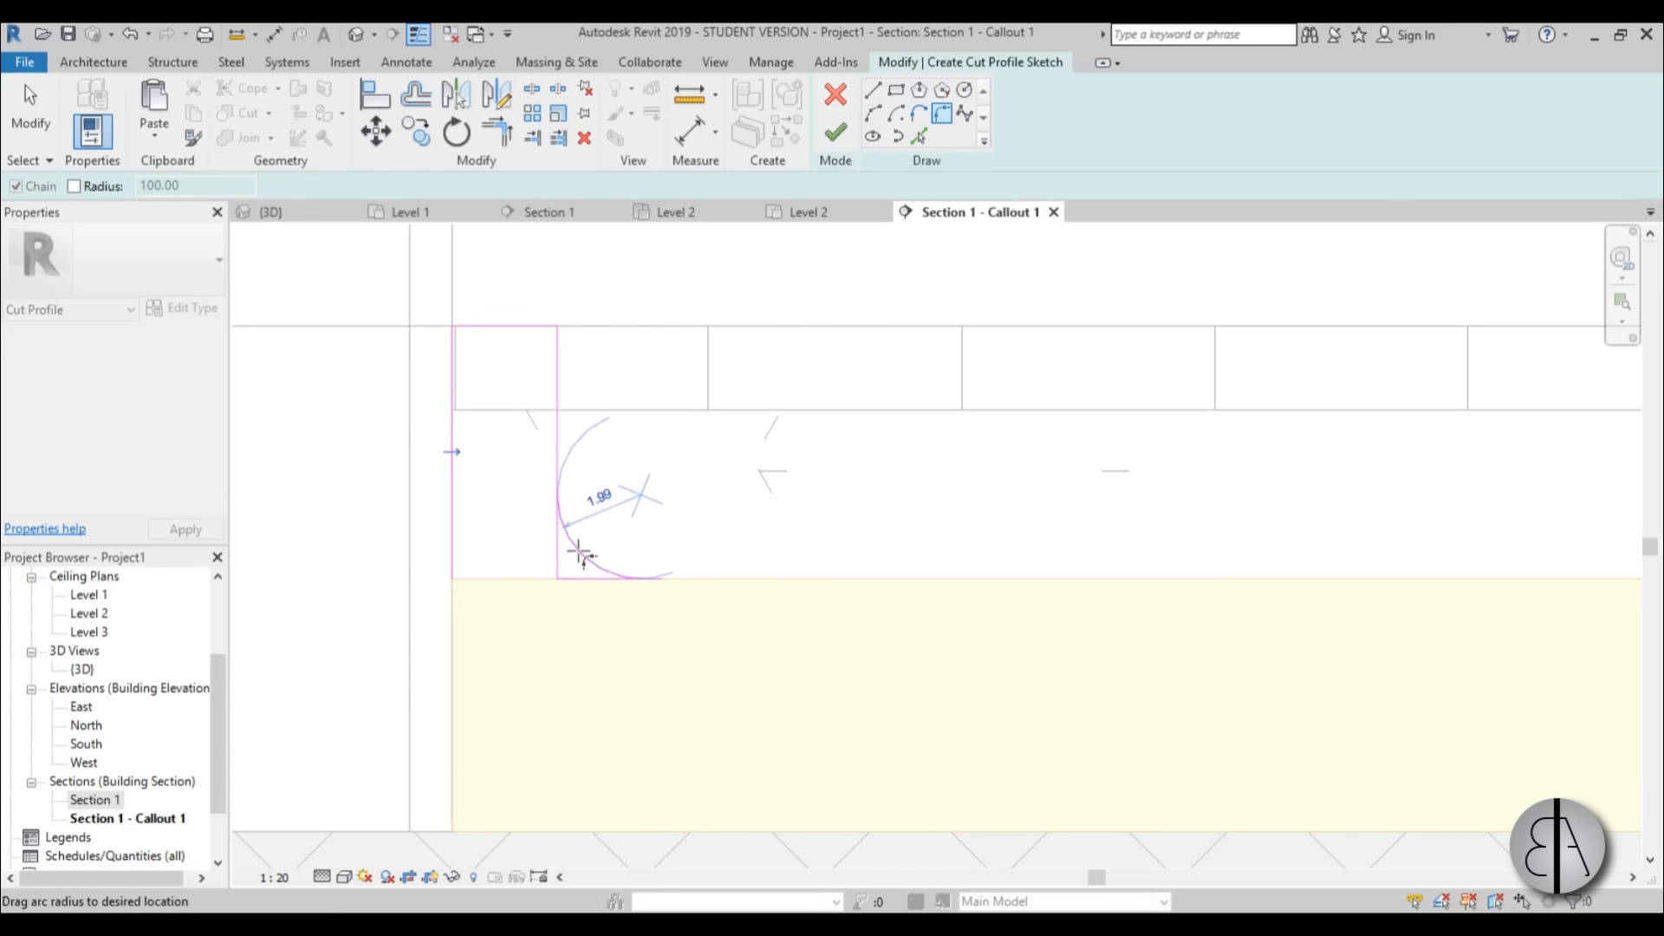
{"action": "left_click", "coordinate": [580, 552]}
{"action": "key", "text": "Escape"}
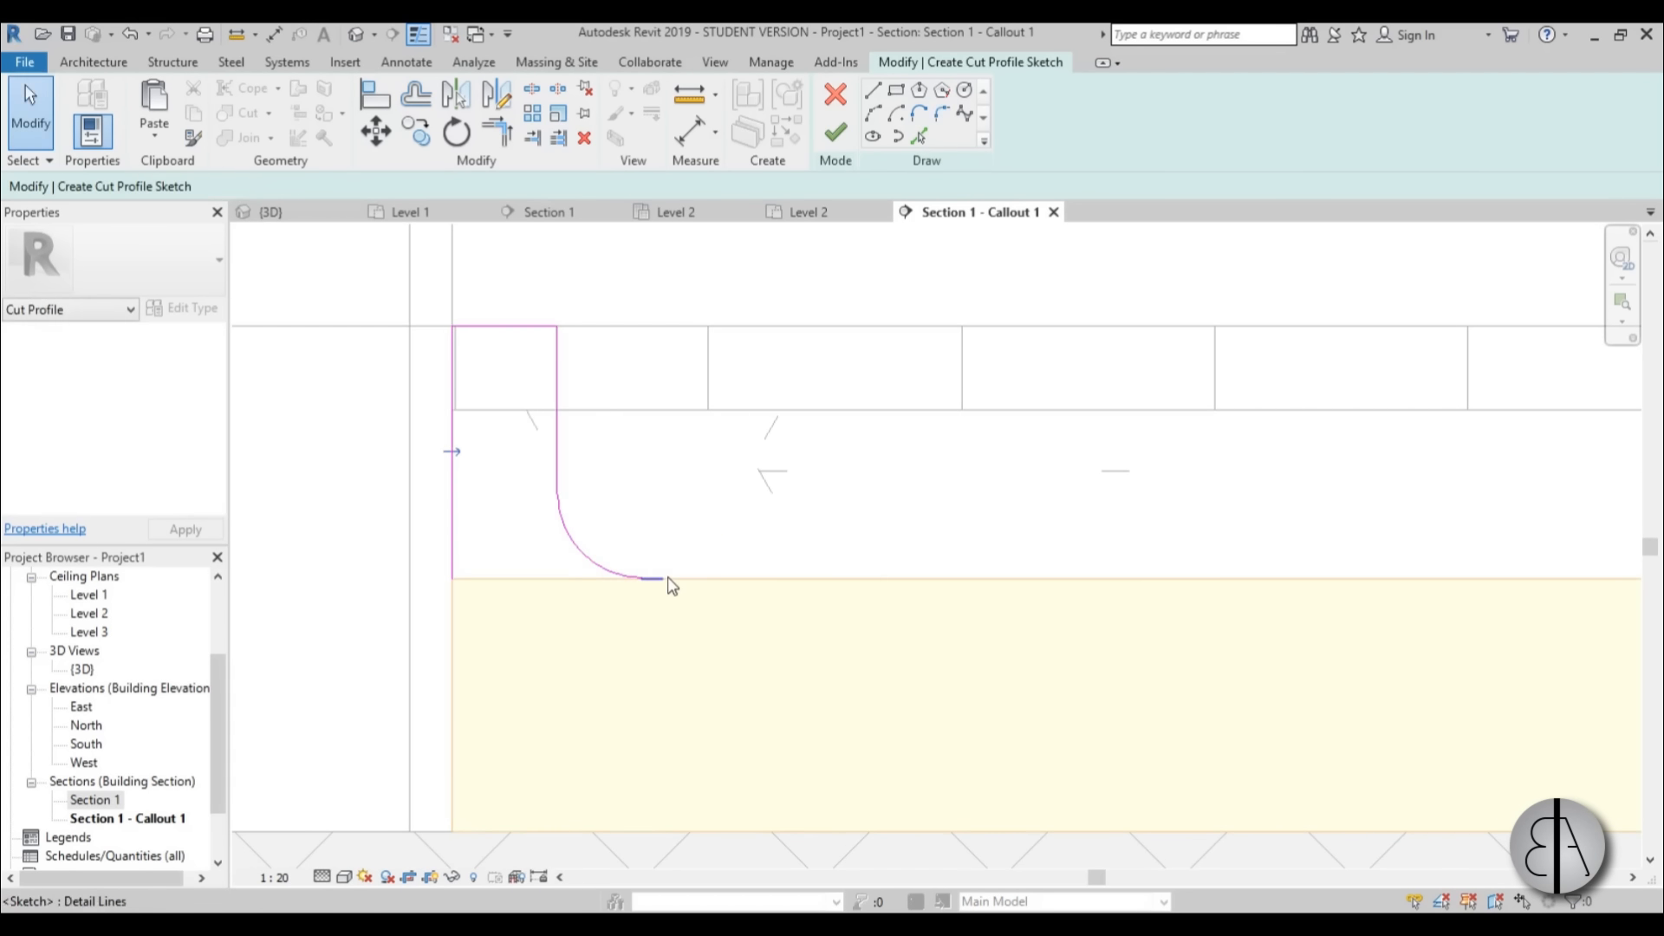
{"action": "key", "text": "Delete"}
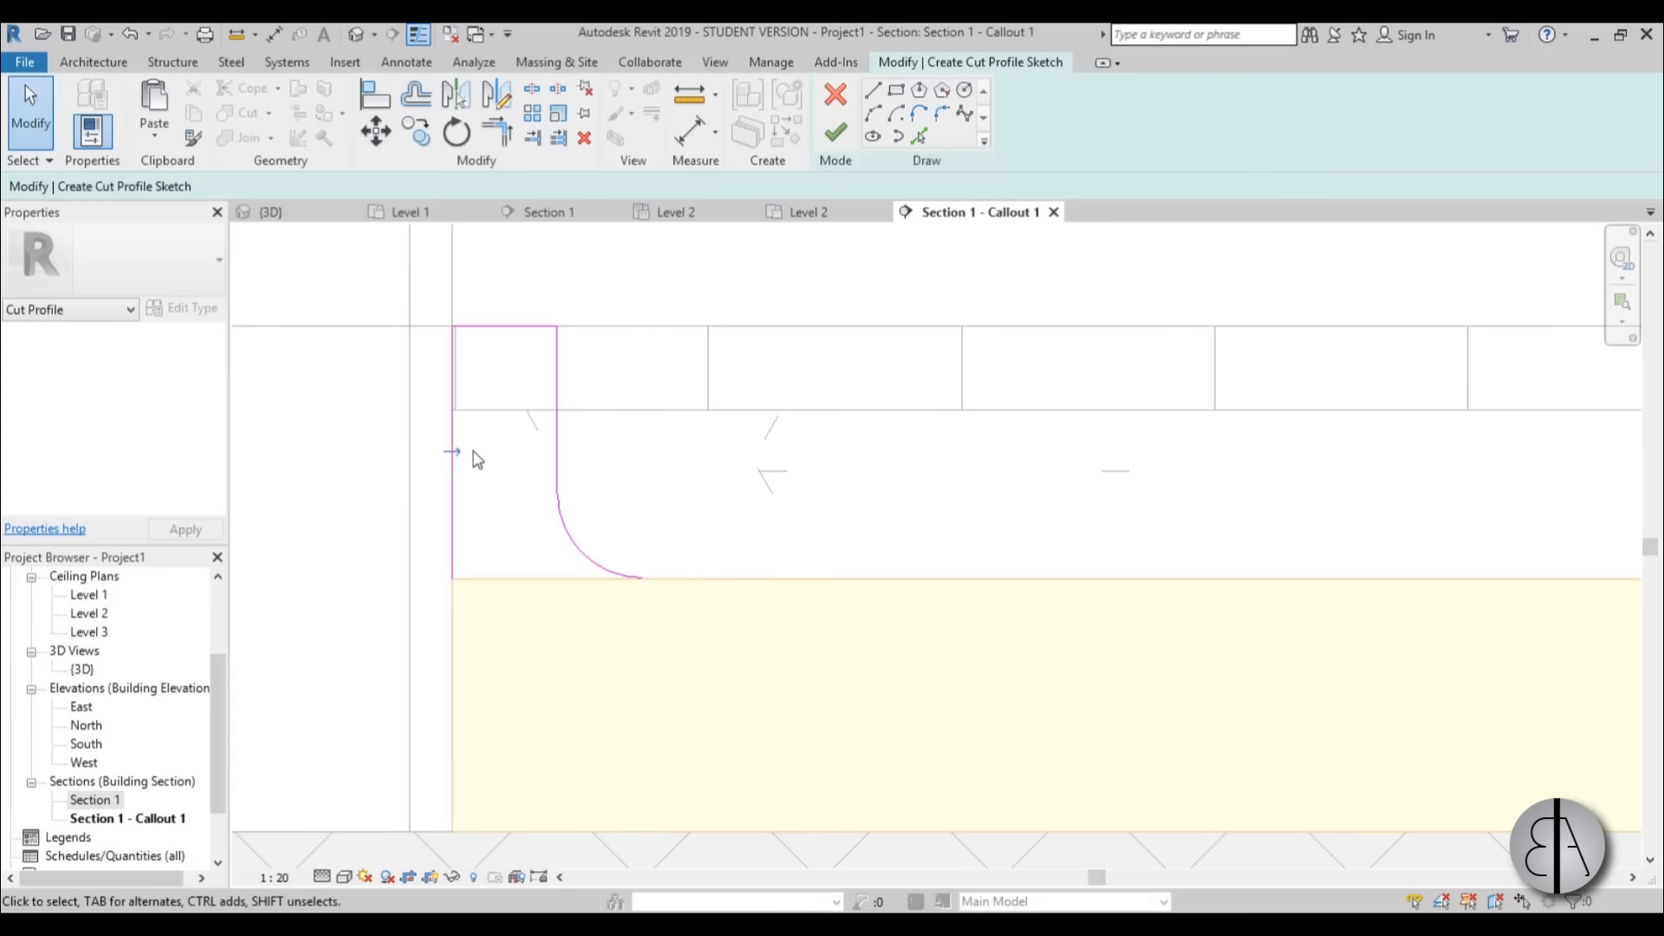
{"action": "left_click", "coordinate": [835, 134]}
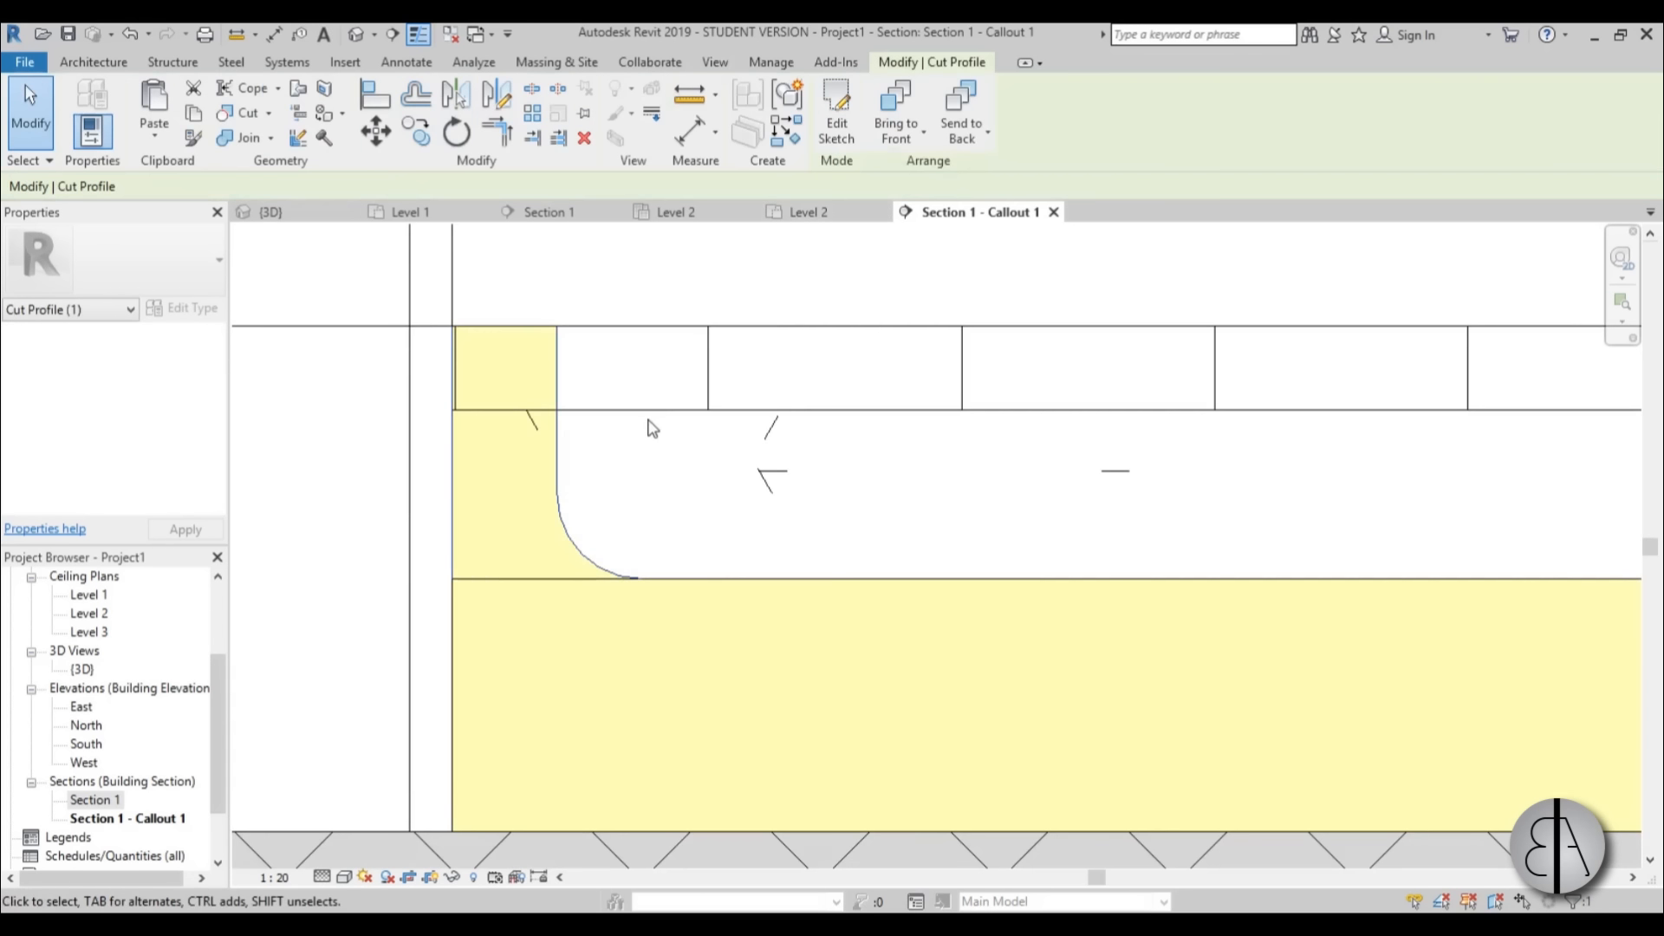
{"action": "scroll", "coordinate": [528, 473], "scroll_direction": "down", "scroll_amount": 4}
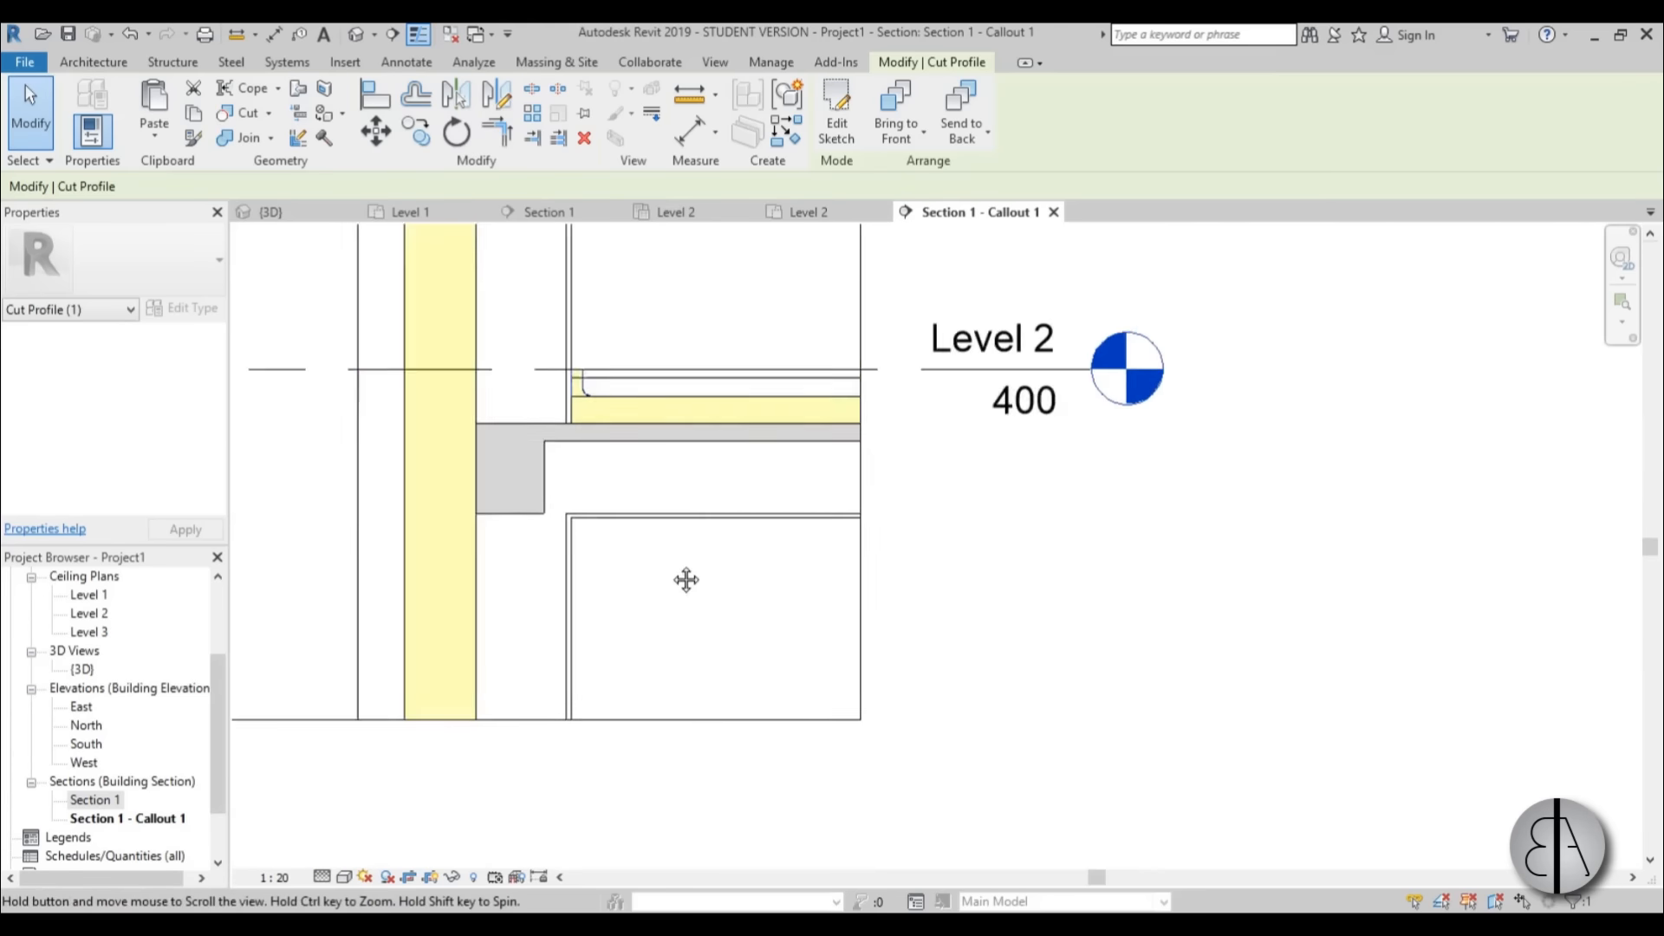
{"action": "scroll", "coordinate": [568, 583], "scroll_direction": "up", "scroll_amount": 4}
{"action": "scroll", "coordinate": [569, 576], "scroll_direction": "up", "scroll_amount": 2}
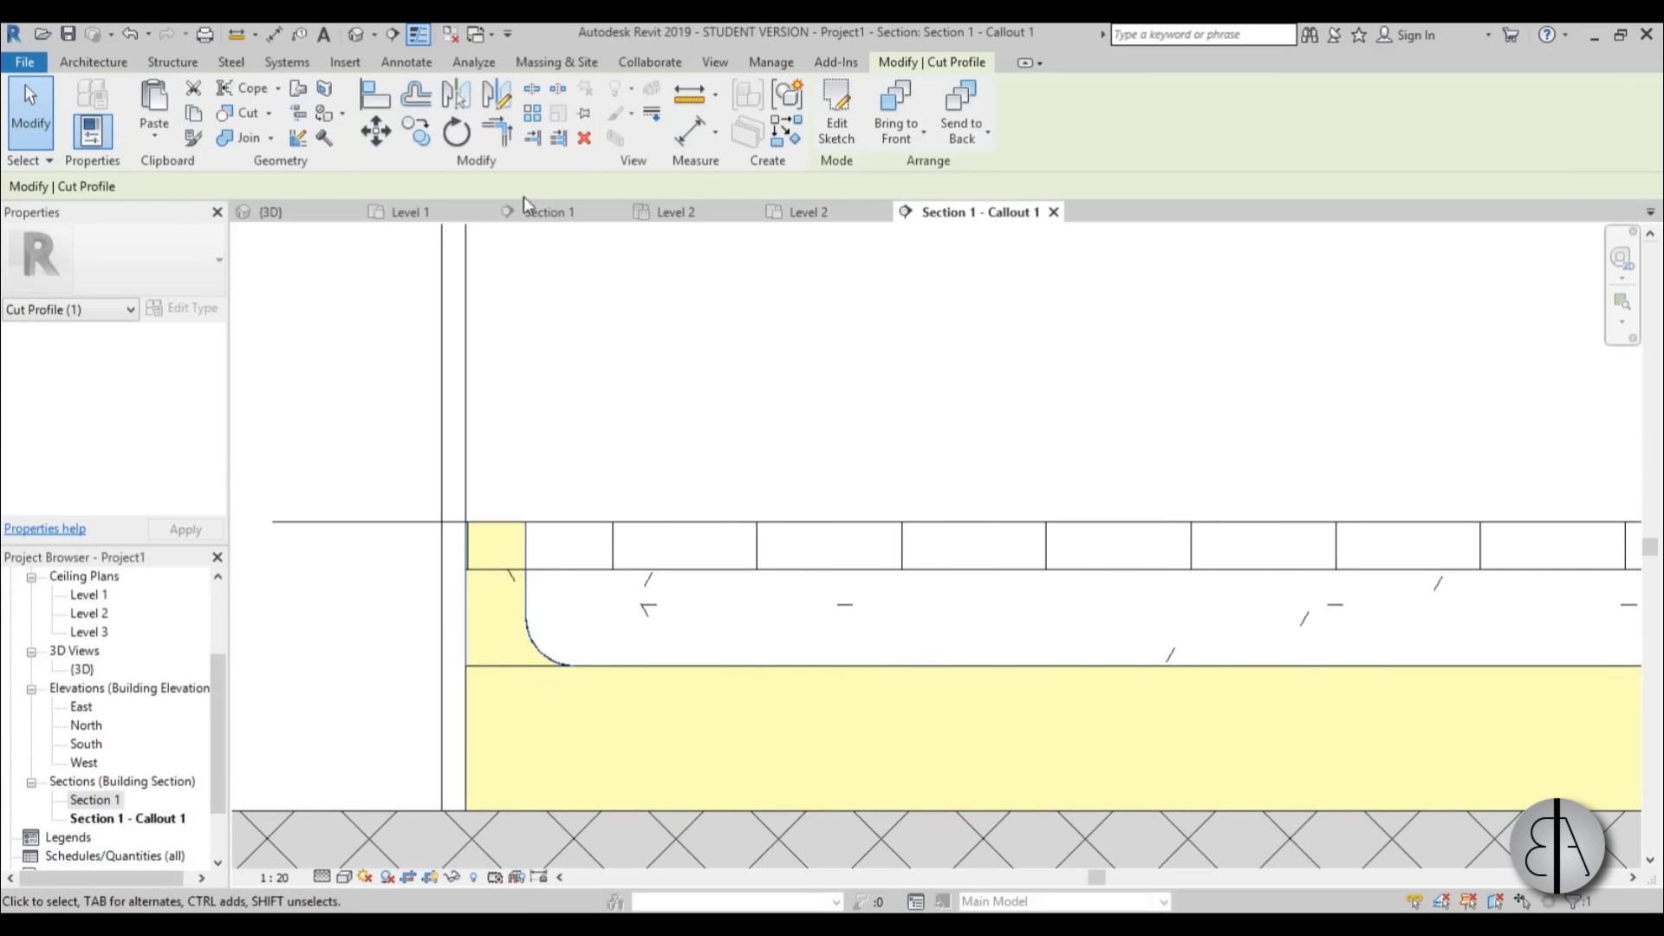
{"action": "left_click", "coordinate": [715, 62]}
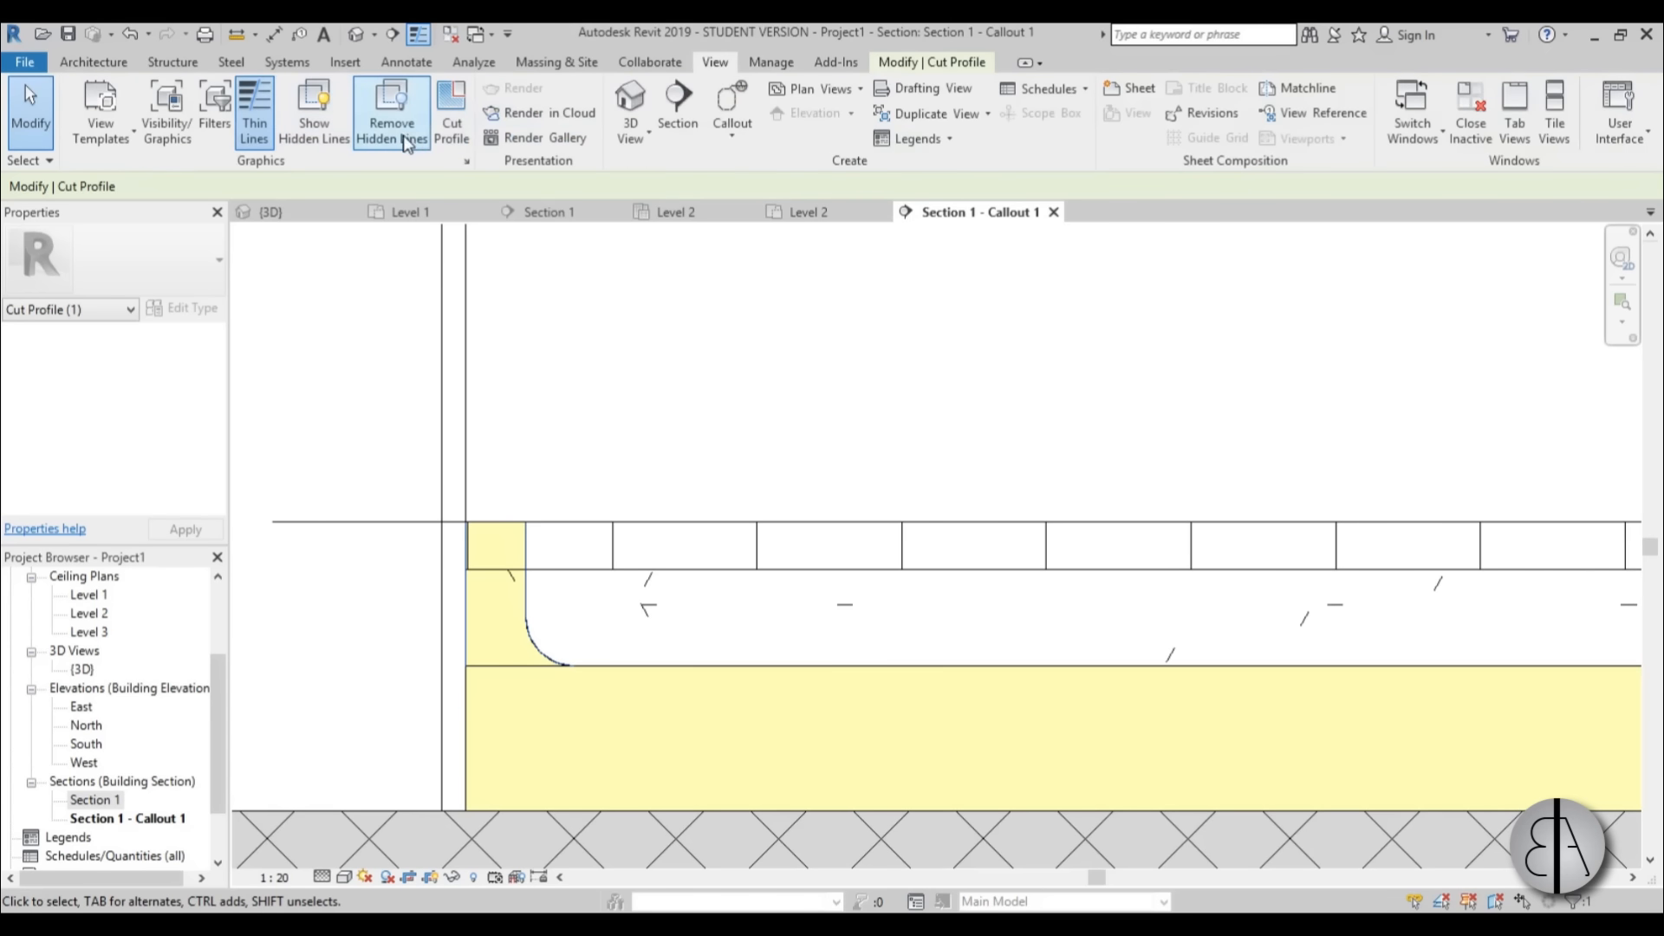
{"action": "left_click", "coordinate": [452, 113]}
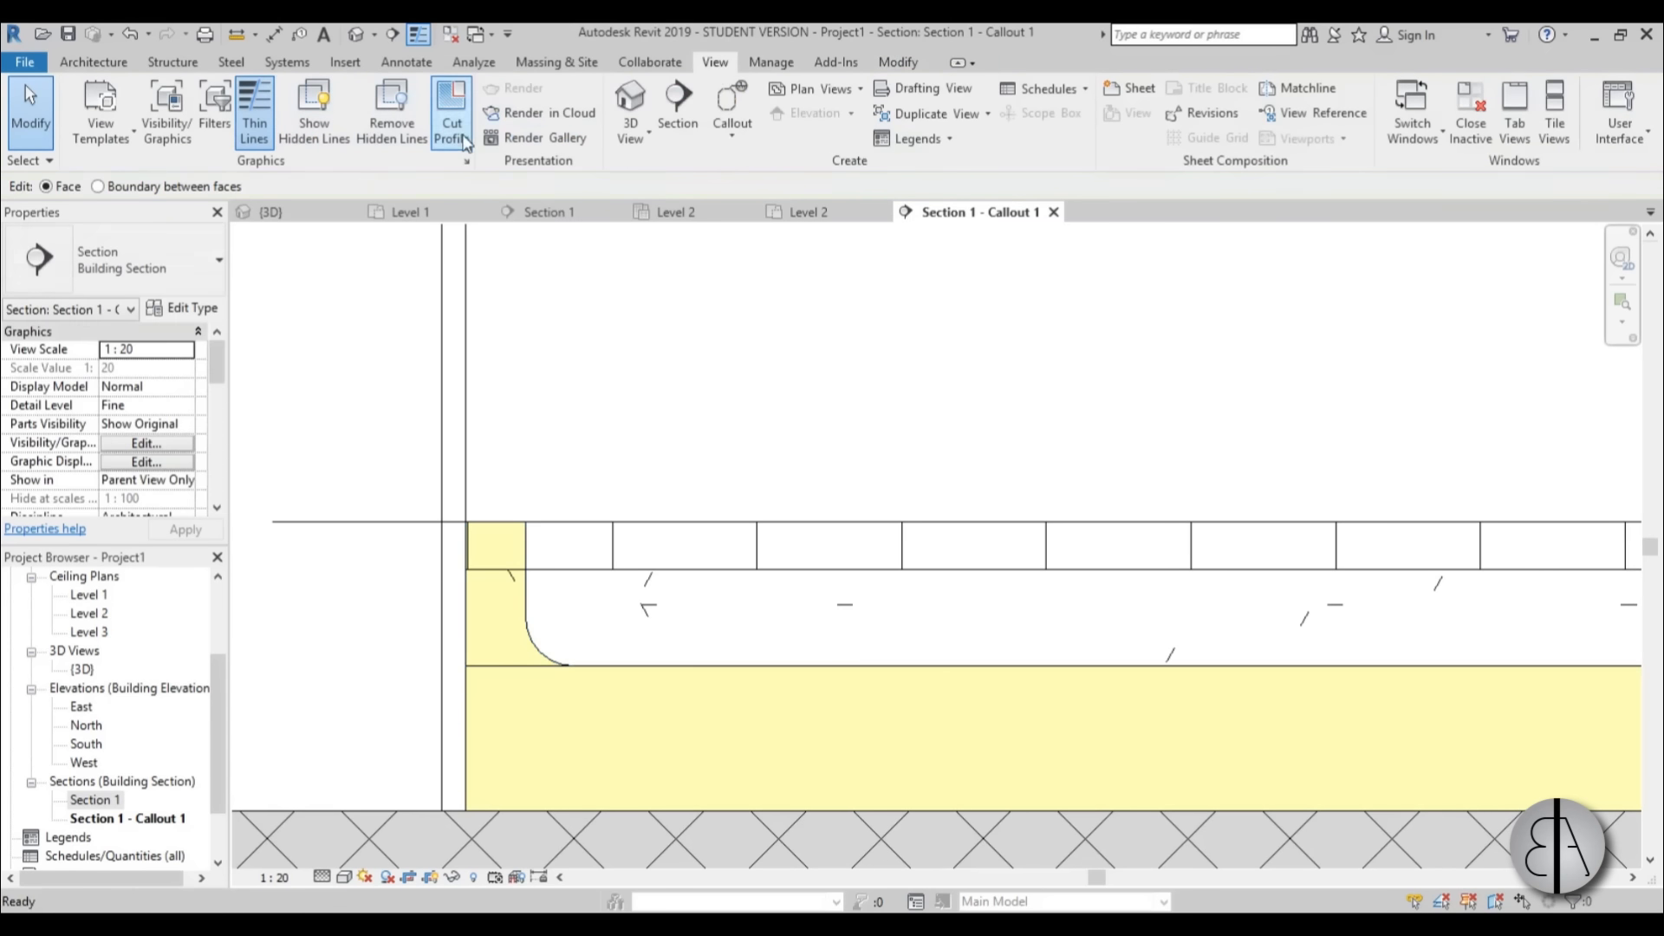
{"action": "left_click", "coordinate": [591, 671]}
{"action": "left_click", "coordinate": [837, 97]}
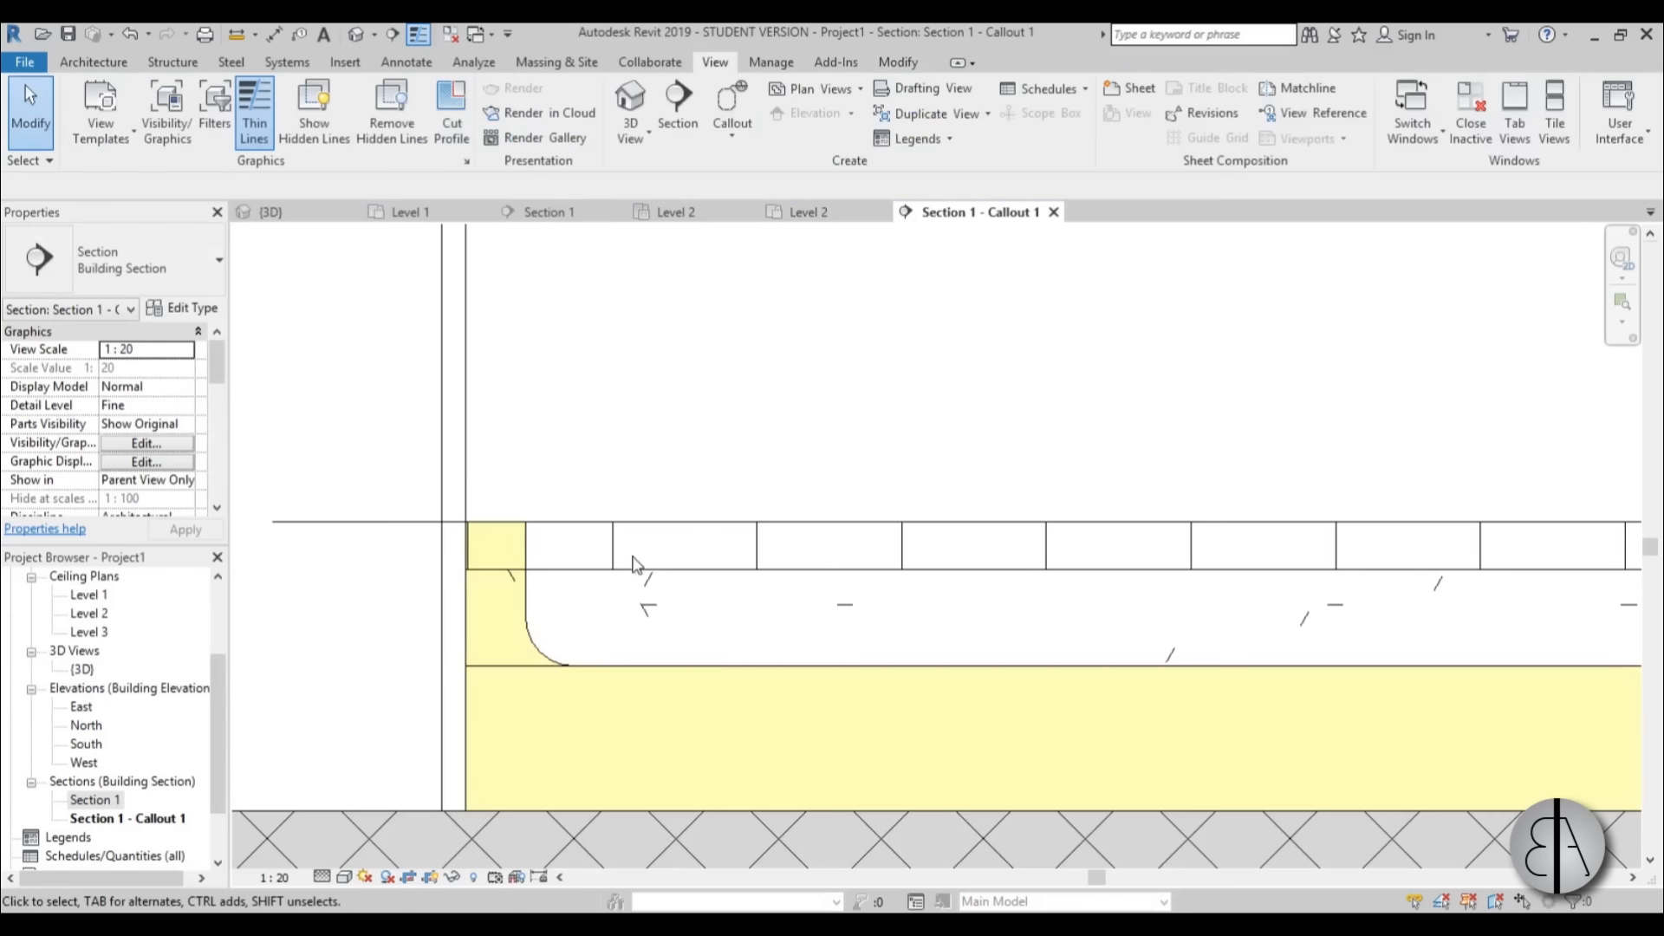
Trim the floor's concrete layer with a cut profile following the upstand's vertical face and rounded corner, ending at the layer's top.
{"action": "left_click", "coordinate": [588, 589]}
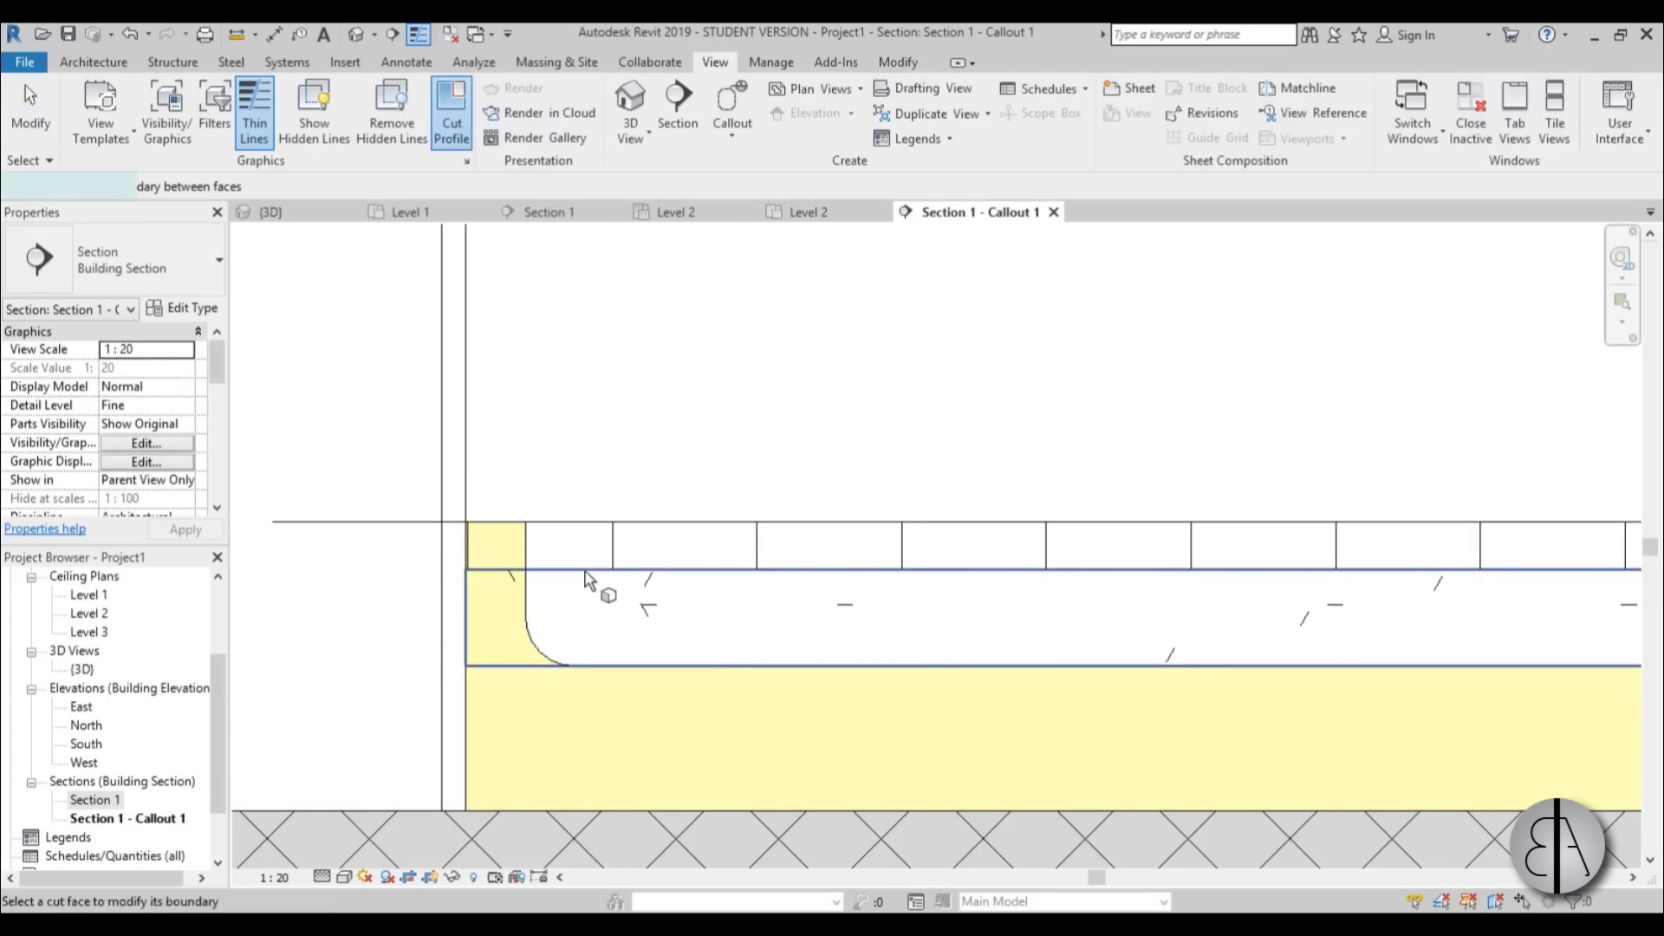
{"action": "left_click", "coordinate": [919, 137]}
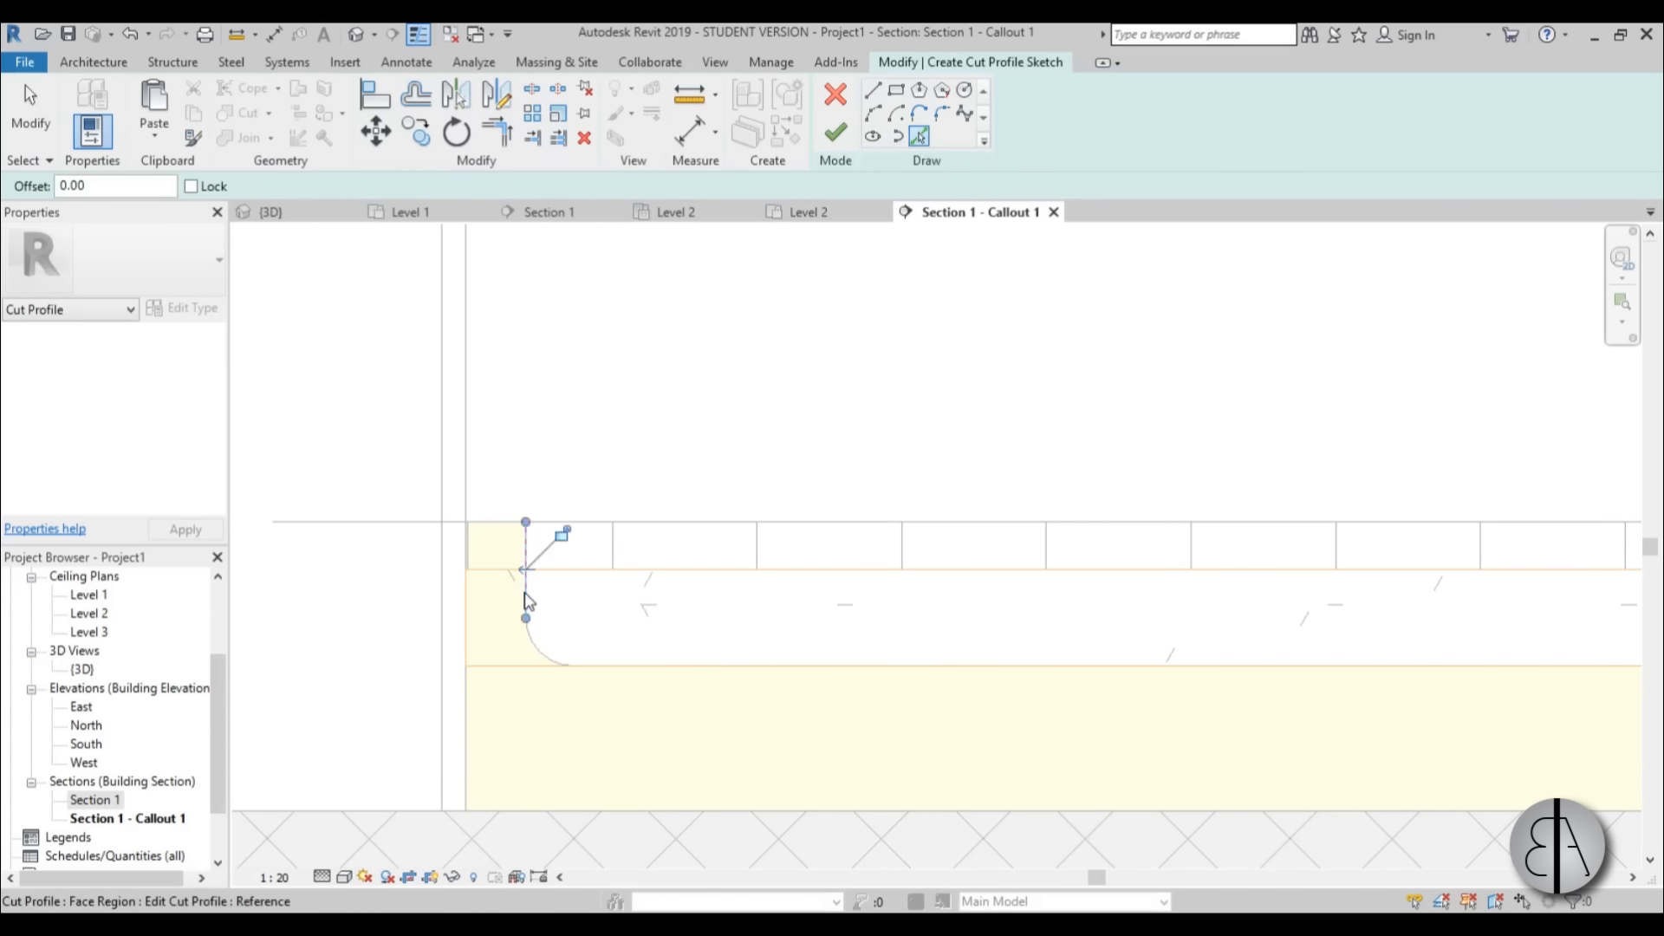
{"action": "left_click", "coordinate": [537, 642]}
{"action": "key", "text": "Escape"}
{"action": "key", "text": "Escape"}
{"action": "left_click", "coordinate": [525, 598]}
{"action": "left_click_drag", "start_coordinate": [525, 521], "coordinate": [525, 570]}
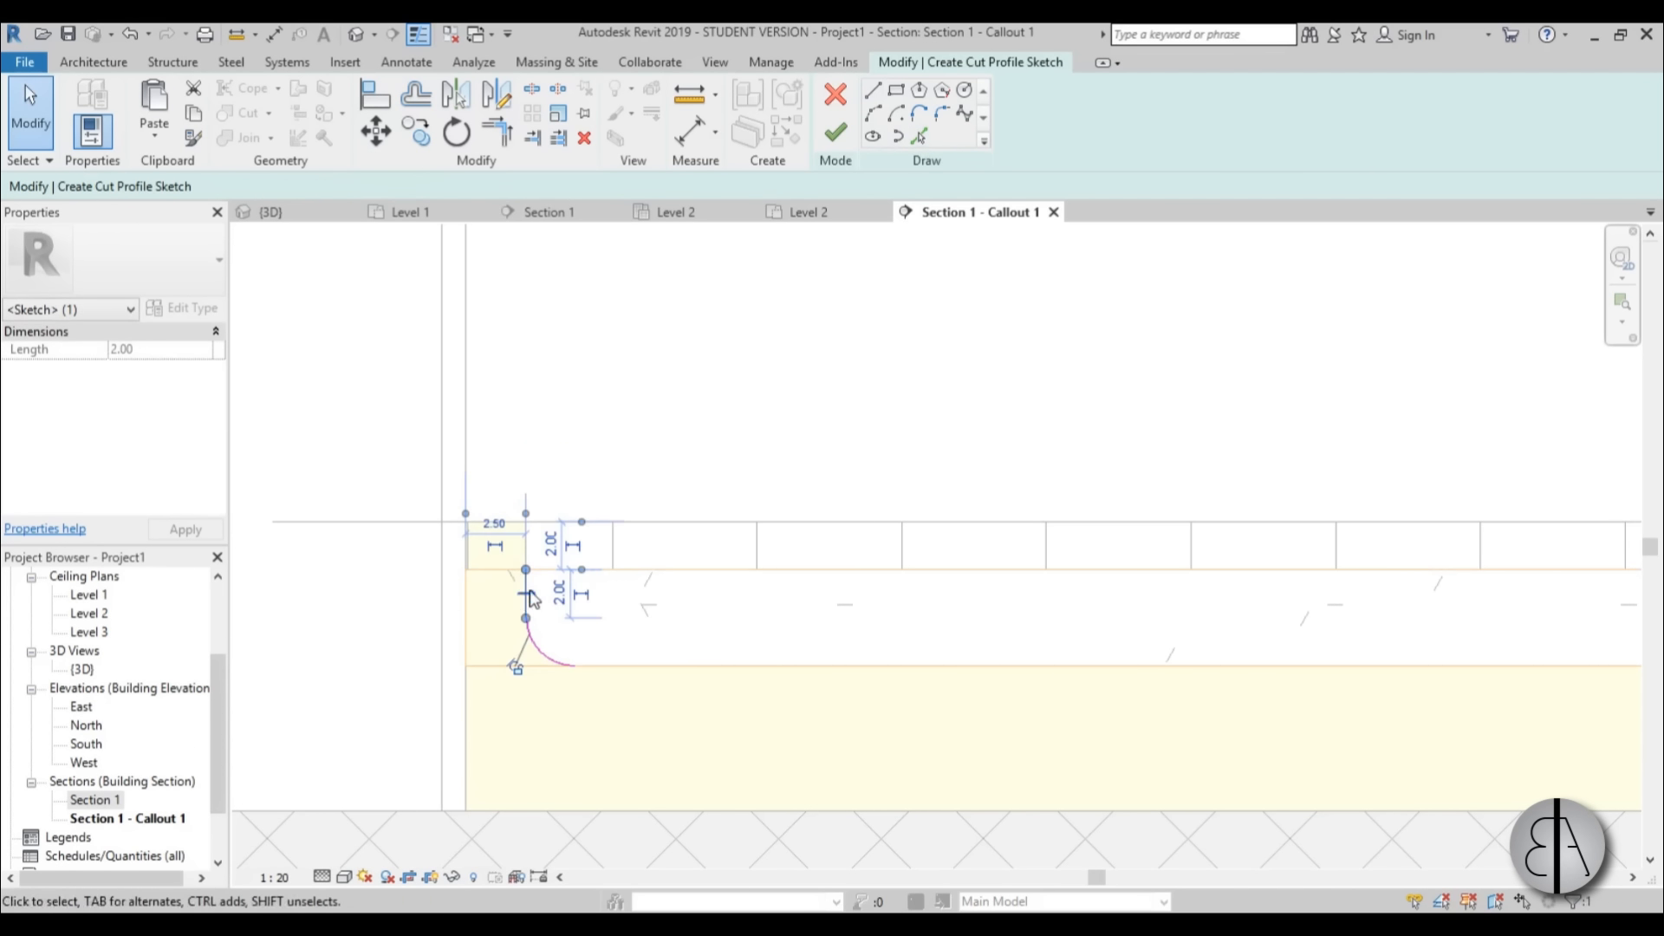
{"action": "scroll", "coordinate": [500, 604], "scroll_direction": "up", "scroll_amount": 3}
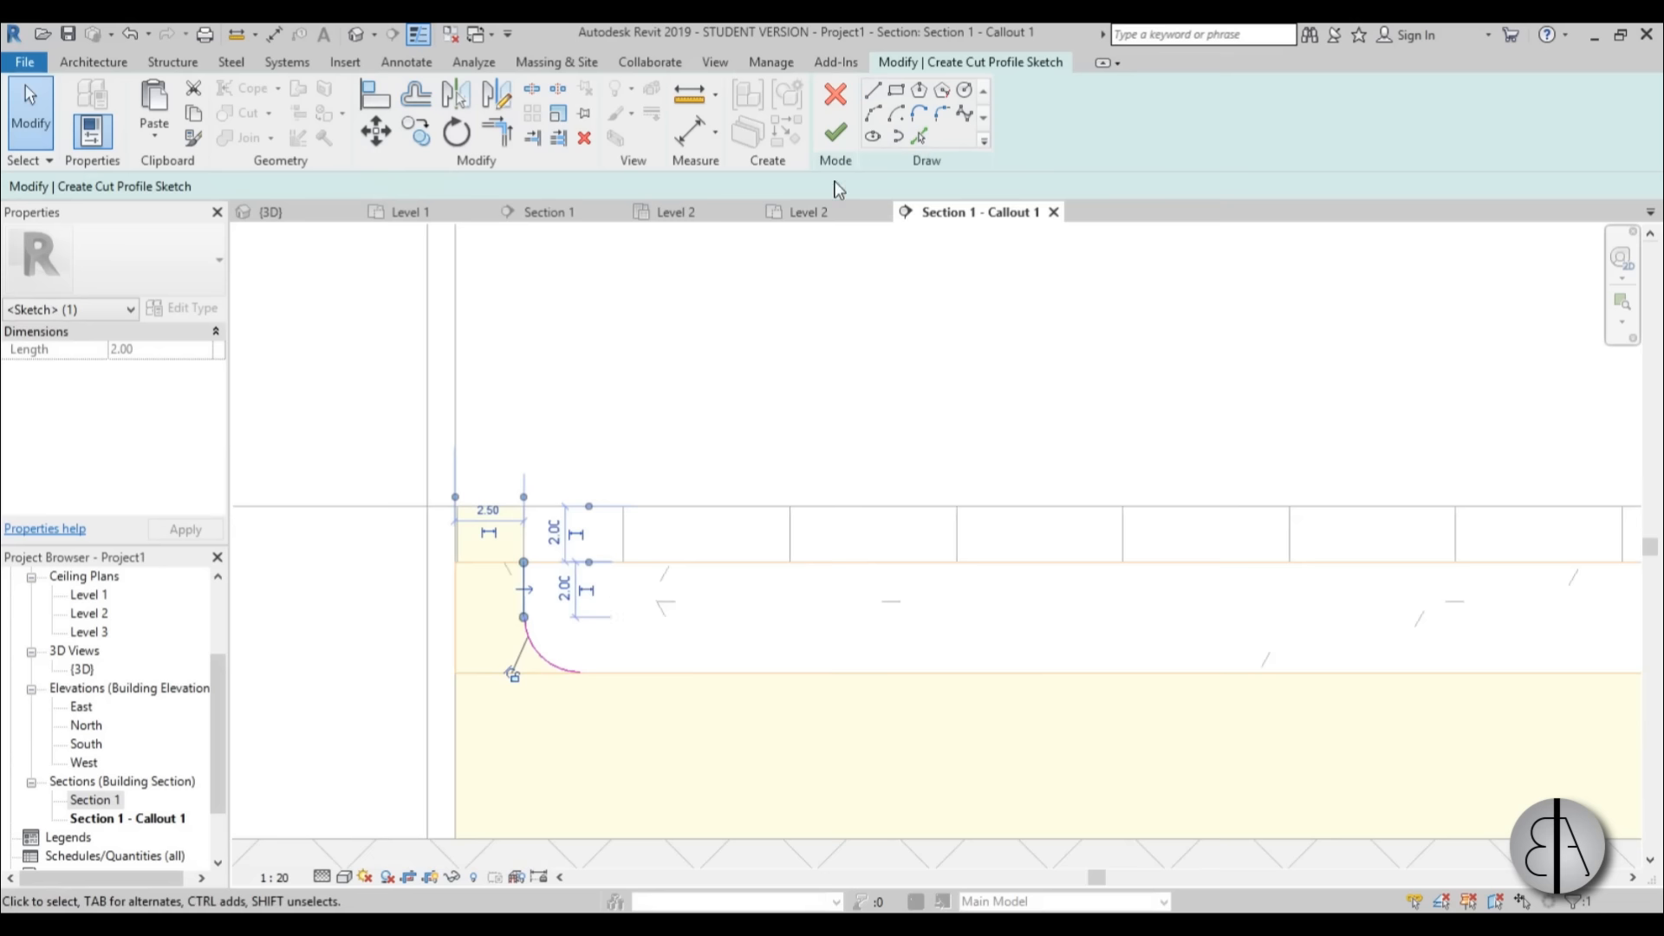
{"action": "left_click", "coordinate": [837, 135]}
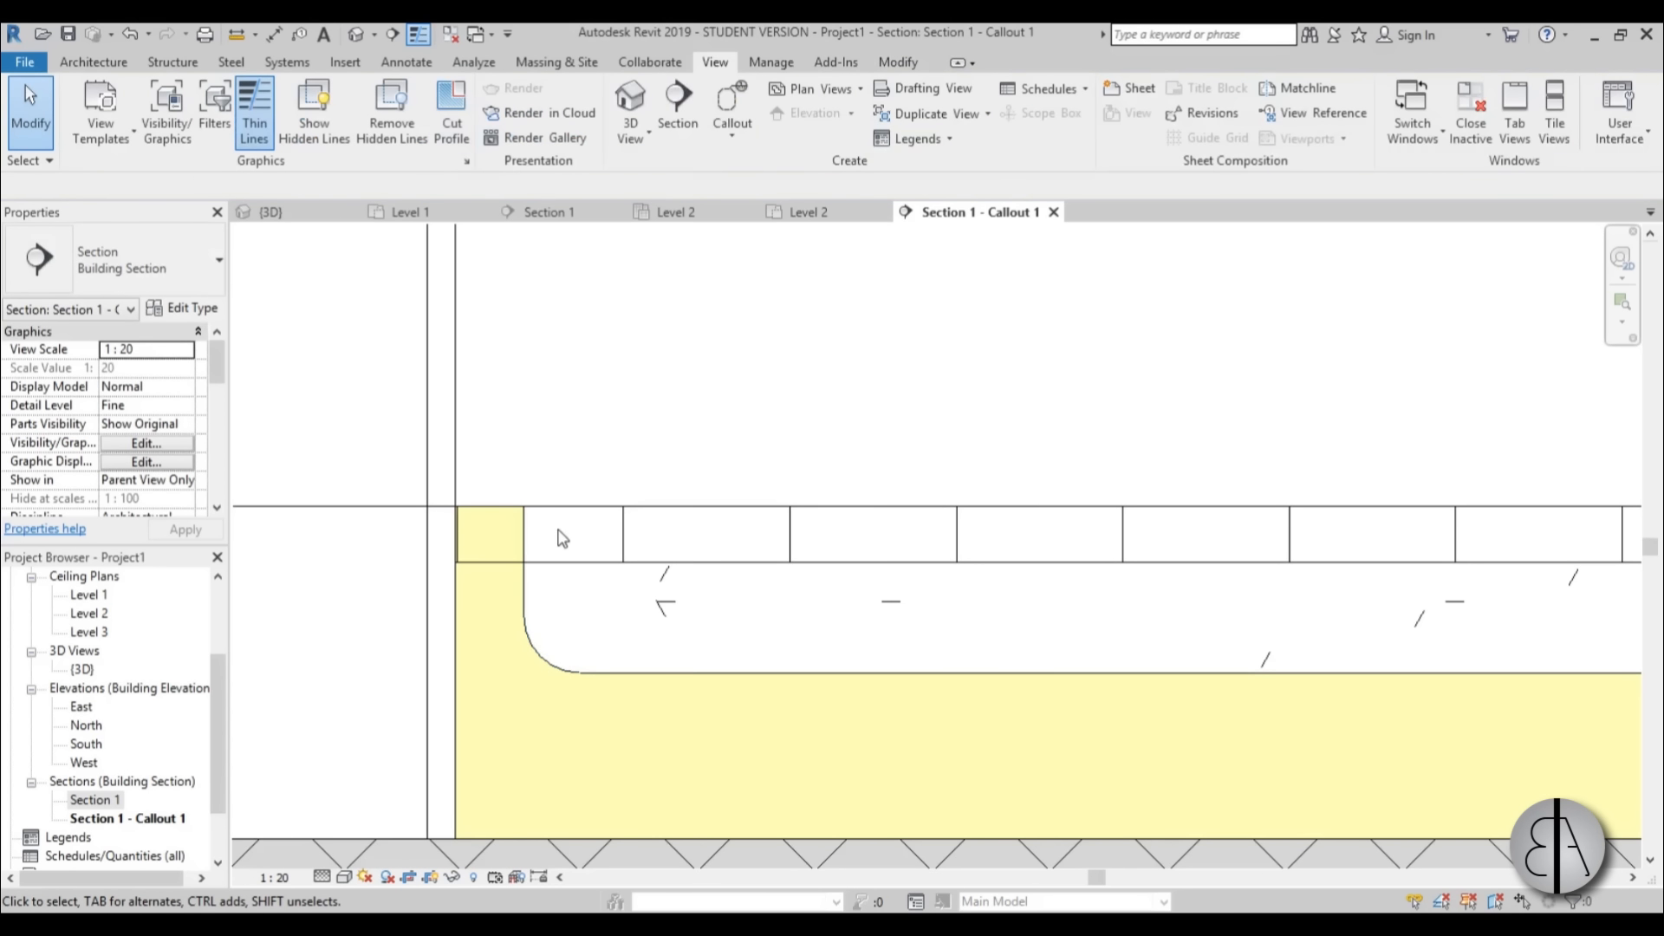
Cut the floor's top tile layer back to the upstand's face with a vertical cut profile line and finish the sketch.
{"action": "left_click", "coordinate": [452, 122]}
{"action": "left_click", "coordinate": [639, 520]}
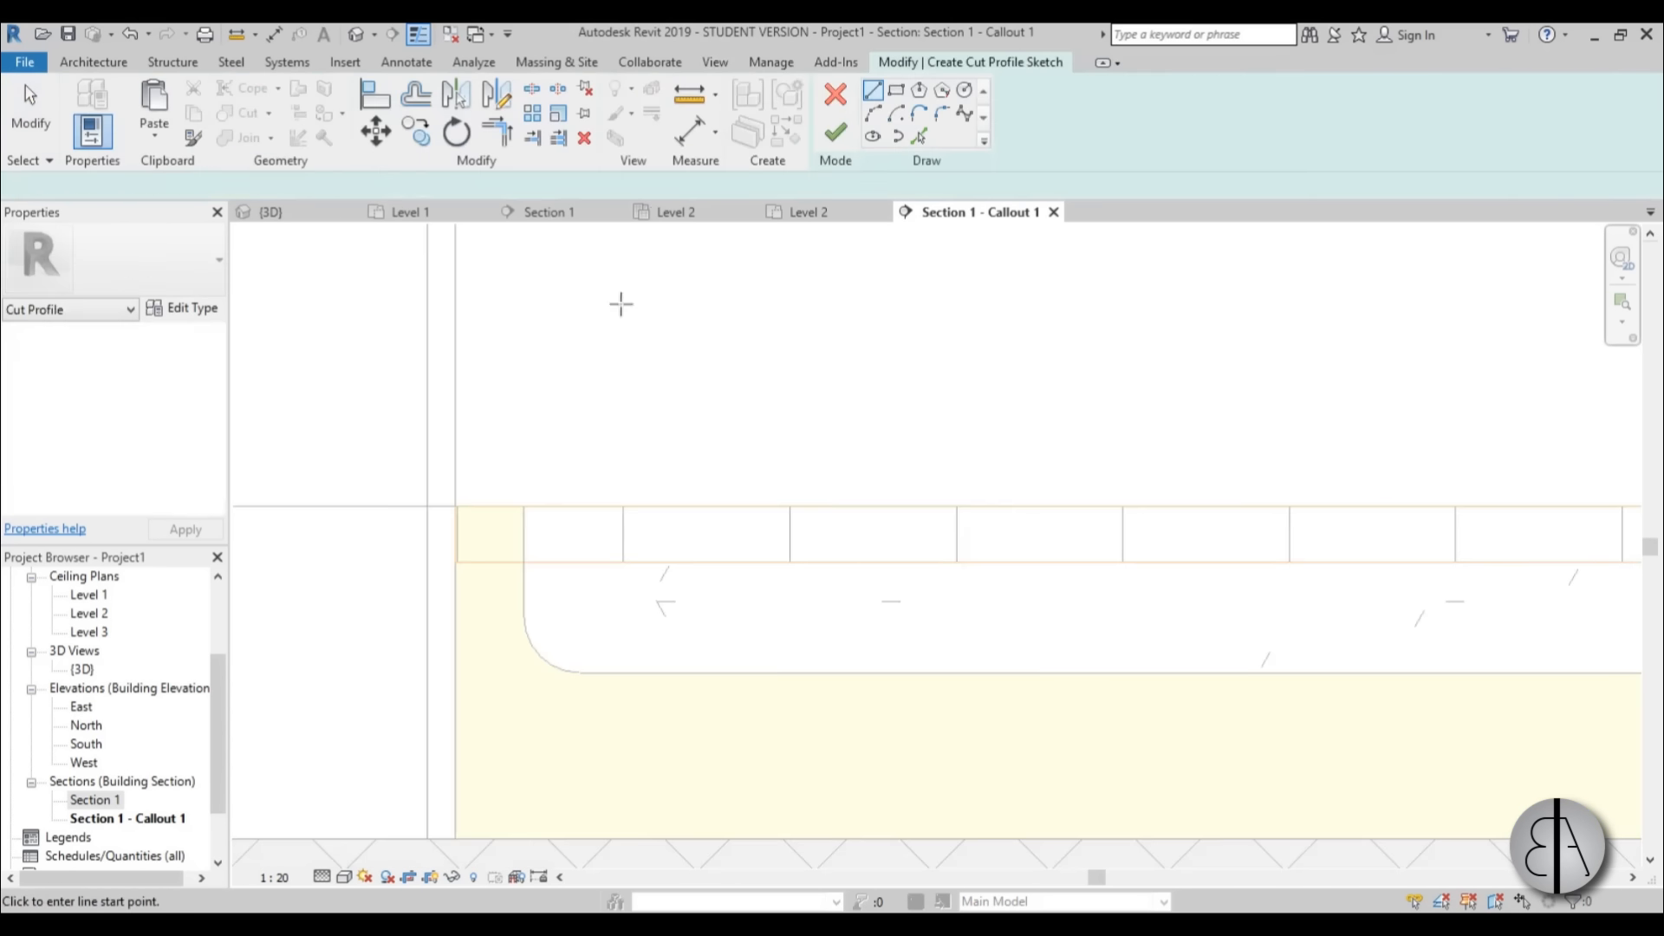
{"action": "left_click", "coordinate": [523, 562]}
{"action": "left_click", "coordinate": [523, 508]}
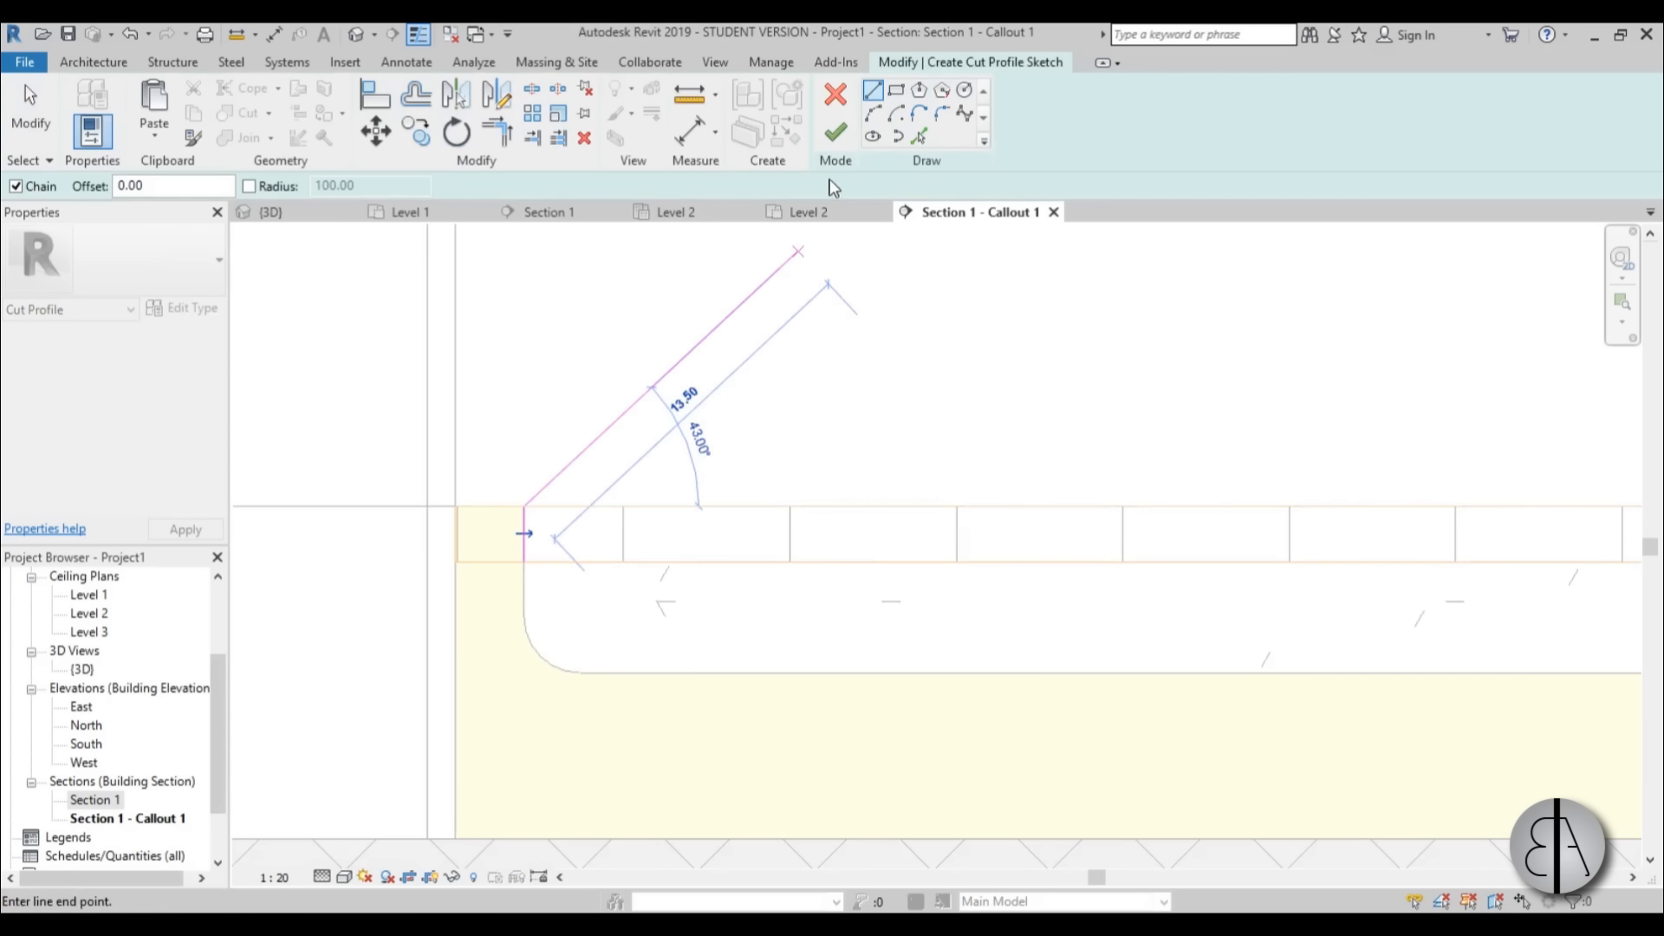
{"action": "left_click", "coordinate": [837, 135]}
{"action": "scroll", "coordinate": [640, 390], "scroll_direction": "down", "scroll_amount": 4}
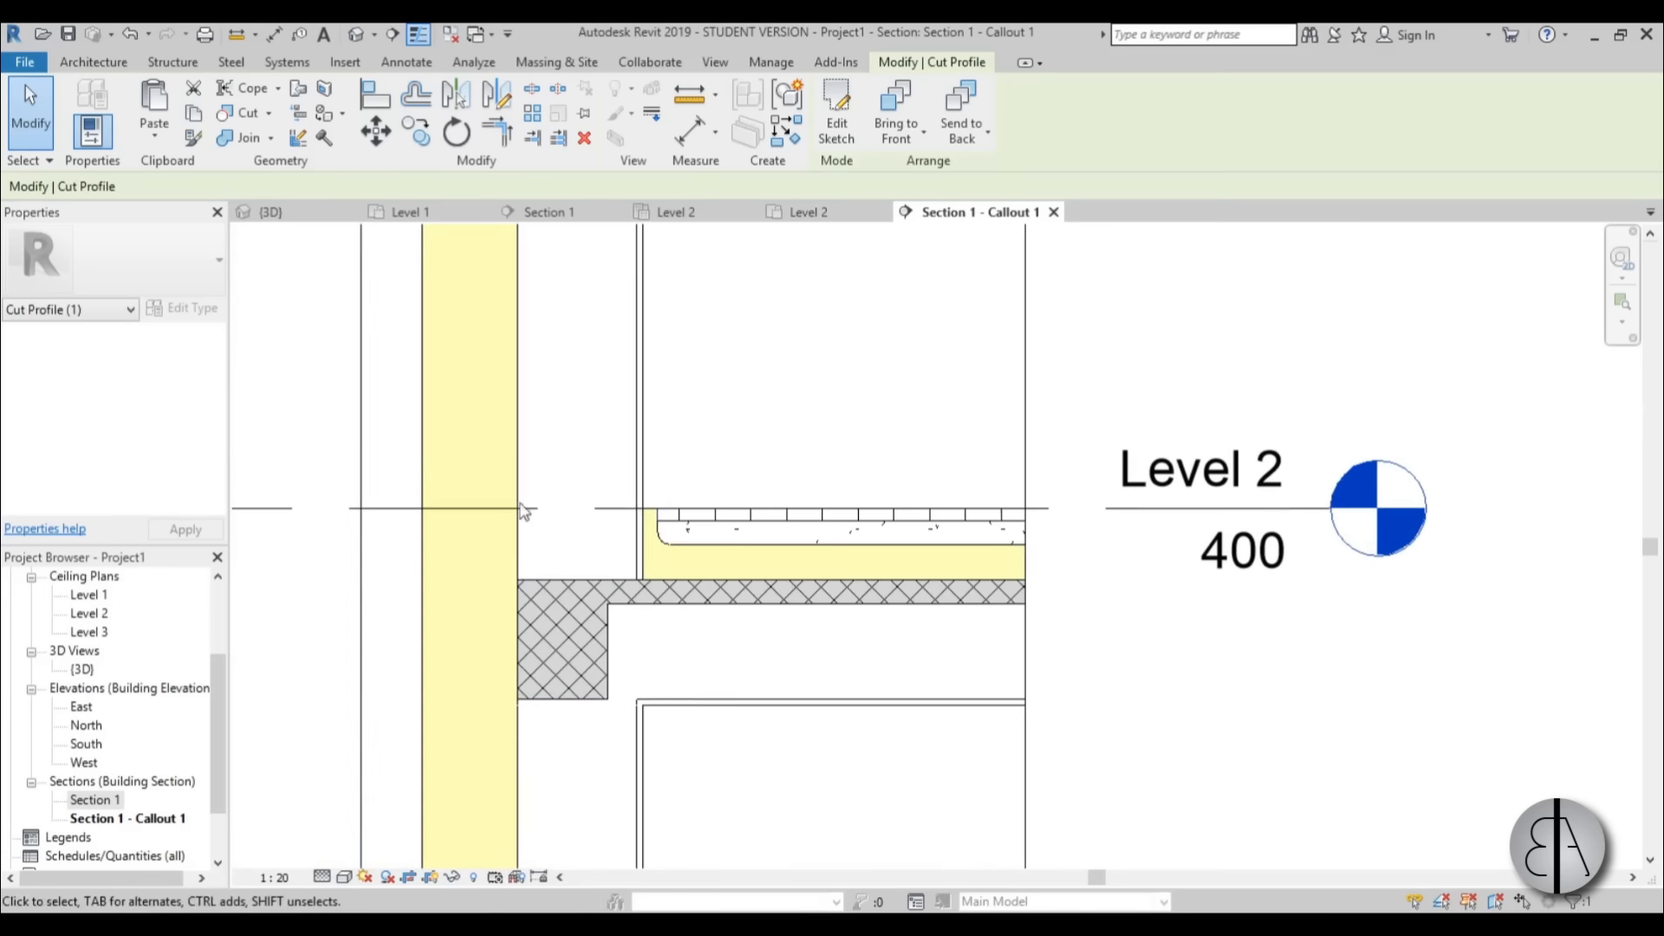
{"action": "scroll", "coordinate": [624, 475], "scroll_direction": "up", "scroll_amount": 2}
{"action": "scroll", "coordinate": [662, 531], "scroll_direction": "down", "scroll_amount": 5}
{"action": "middle_click_drag", "start_coordinate": [704, 501], "coordinate": [642, 697]}
{"action": "scroll", "coordinate": [641, 694], "scroll_direction": "down", "scroll_amount": 3}
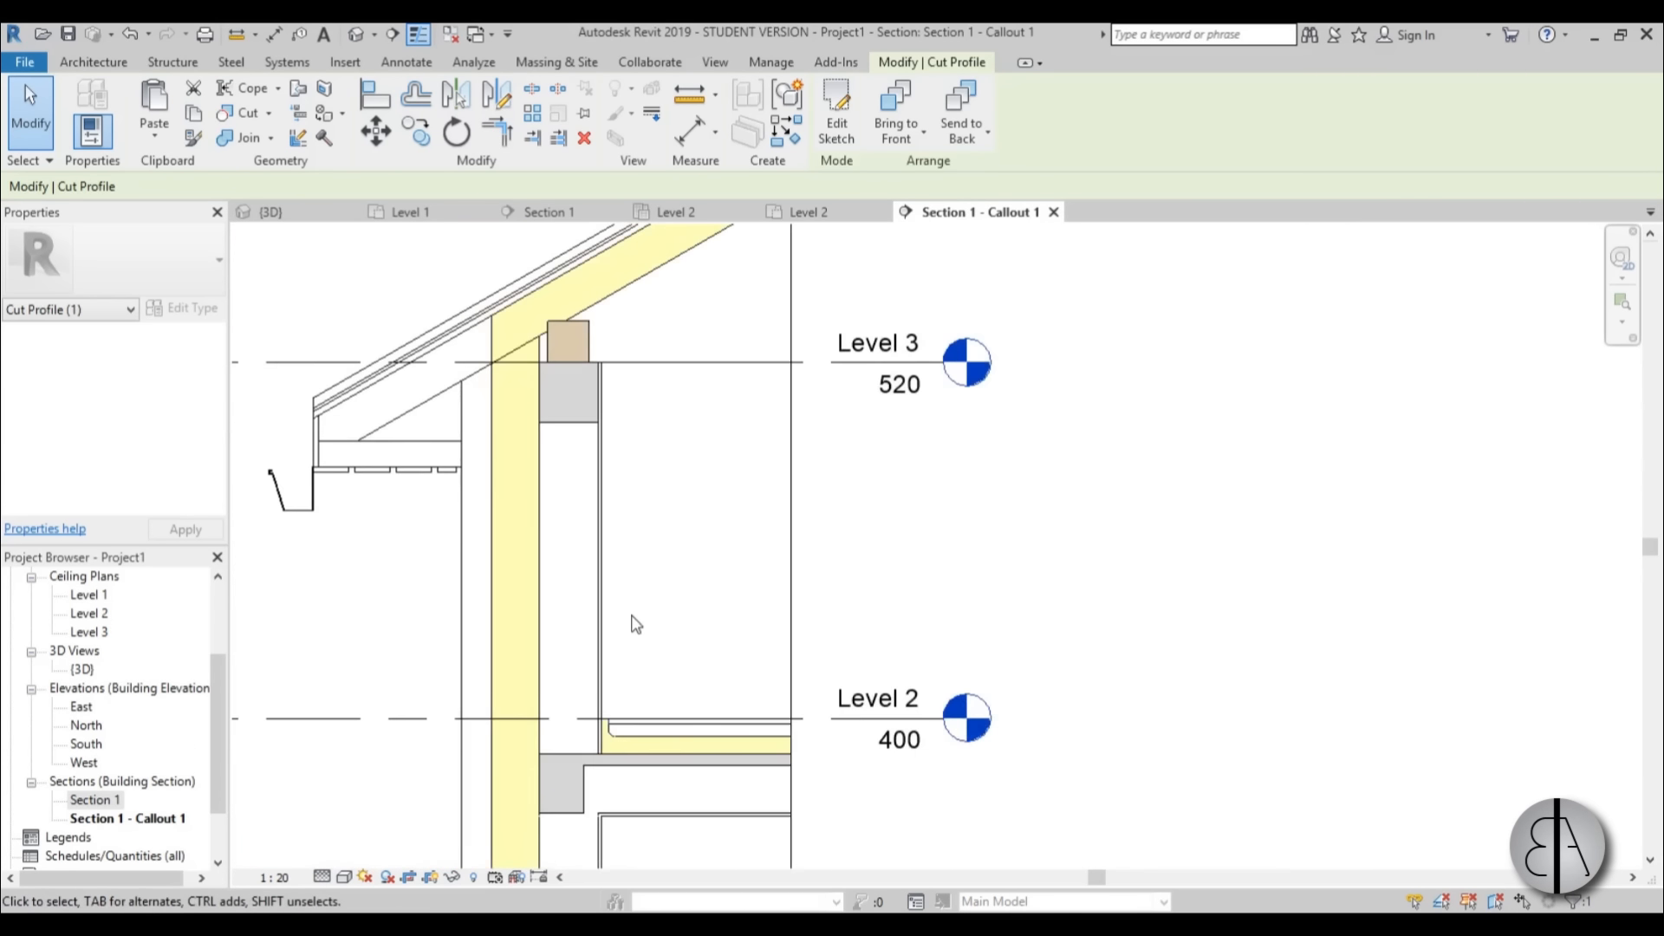
Examine the callout's eaves, wall and floor layers around Level 2 and Level 3.
{"action": "middle_click_drag", "start_coordinate": [630, 575], "coordinate": [718, 590]}
{"action": "scroll", "coordinate": [725, 627], "scroll_direction": "down", "scroll_amount": 1}
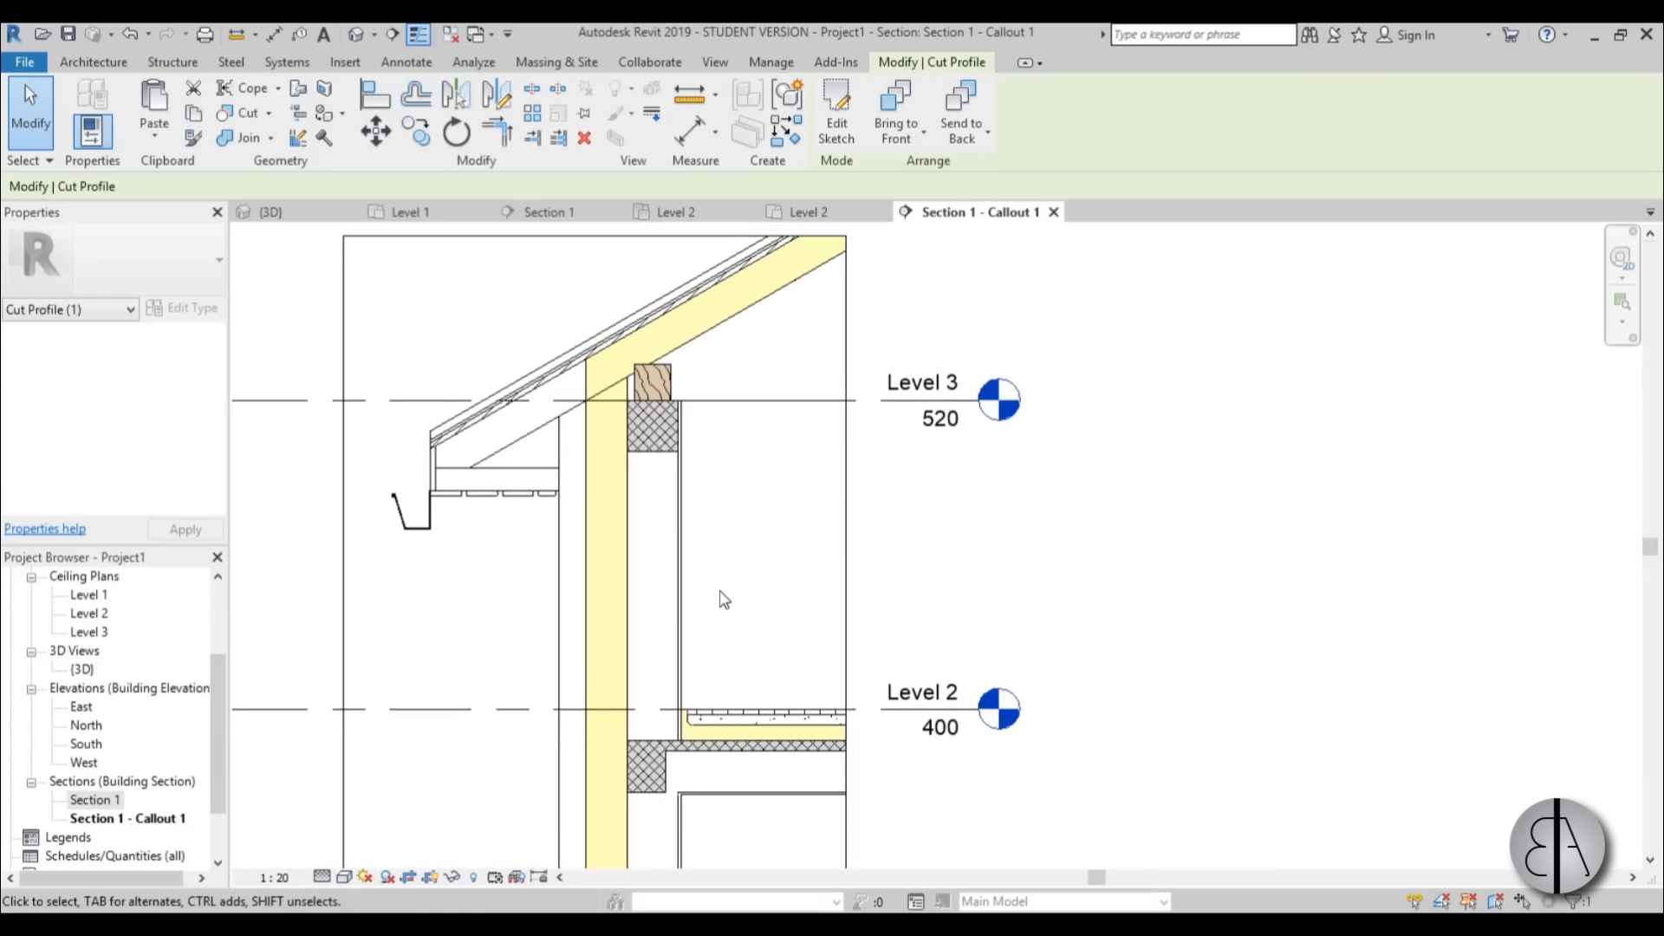
{"action": "scroll", "coordinate": [724, 600], "scroll_direction": "down", "scroll_amount": 3}
{"action": "middle_click_drag", "start_coordinate": [743, 490], "coordinate": [743, 546]}
{"action": "scroll", "coordinate": [743, 549], "scroll_direction": "up", "scroll_amount": 4}
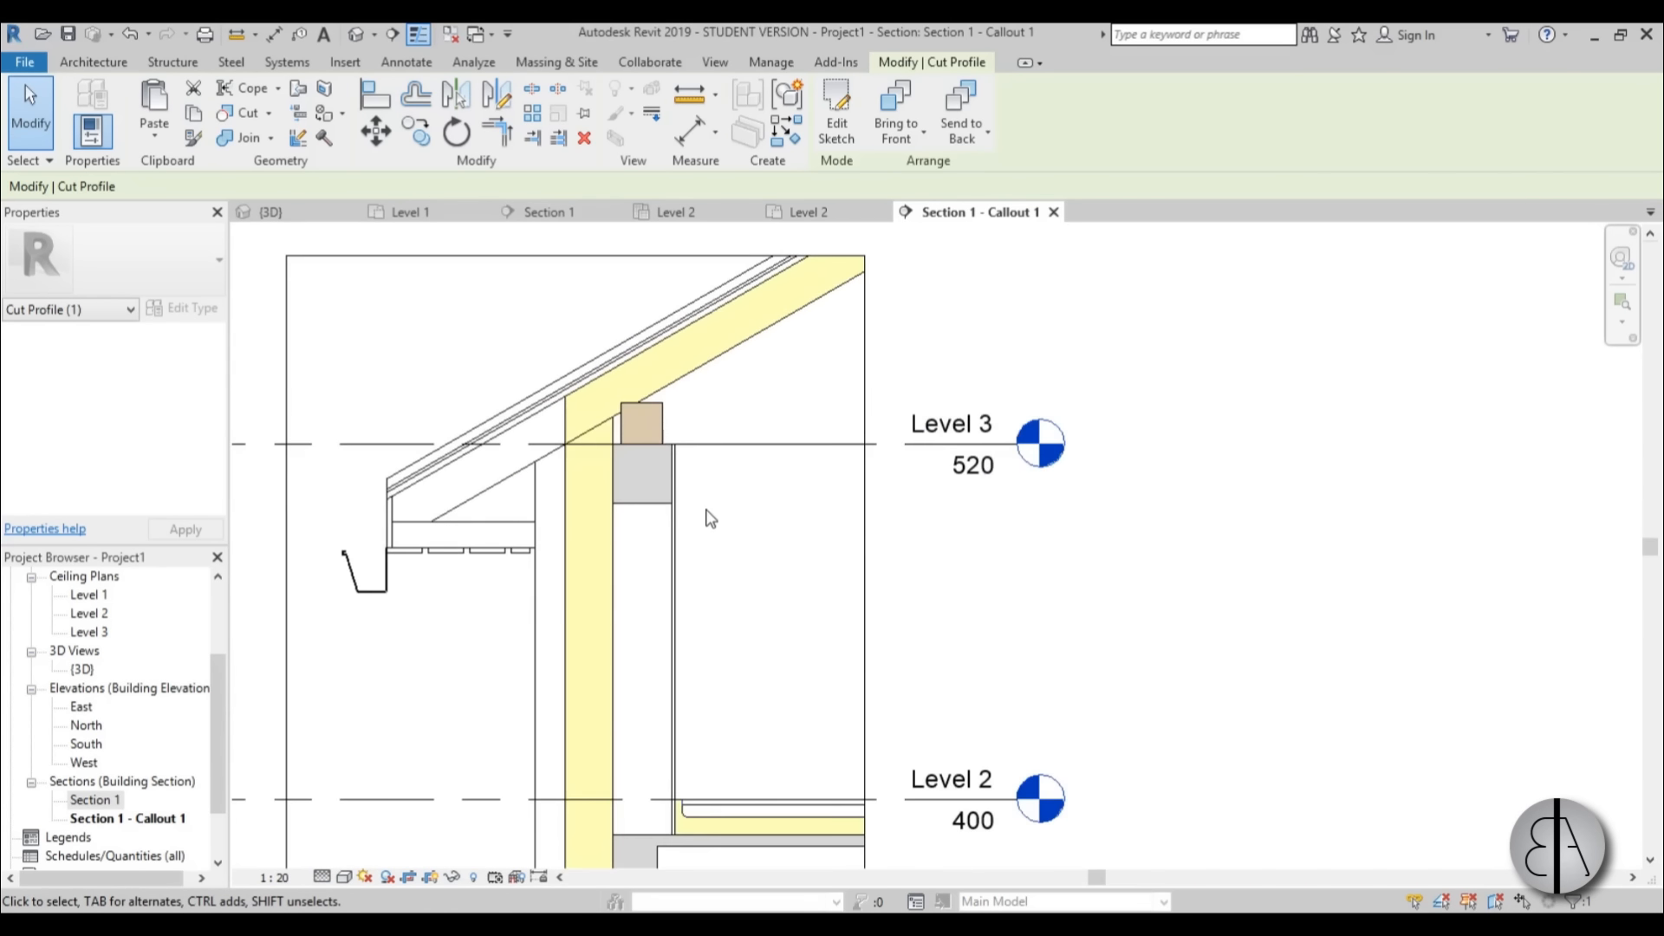
{"action": "mouse_move", "coordinate": [766, 484]}
{"action": "middle_mouse_down"}
{"action": "mouse_move", "coordinate": [758, 498]}
{"action": "mouse_move", "coordinate": [746, 476]}
{"action": "mouse_move", "coordinate": [761, 513]}
{"action": "middle_mouse_up"}
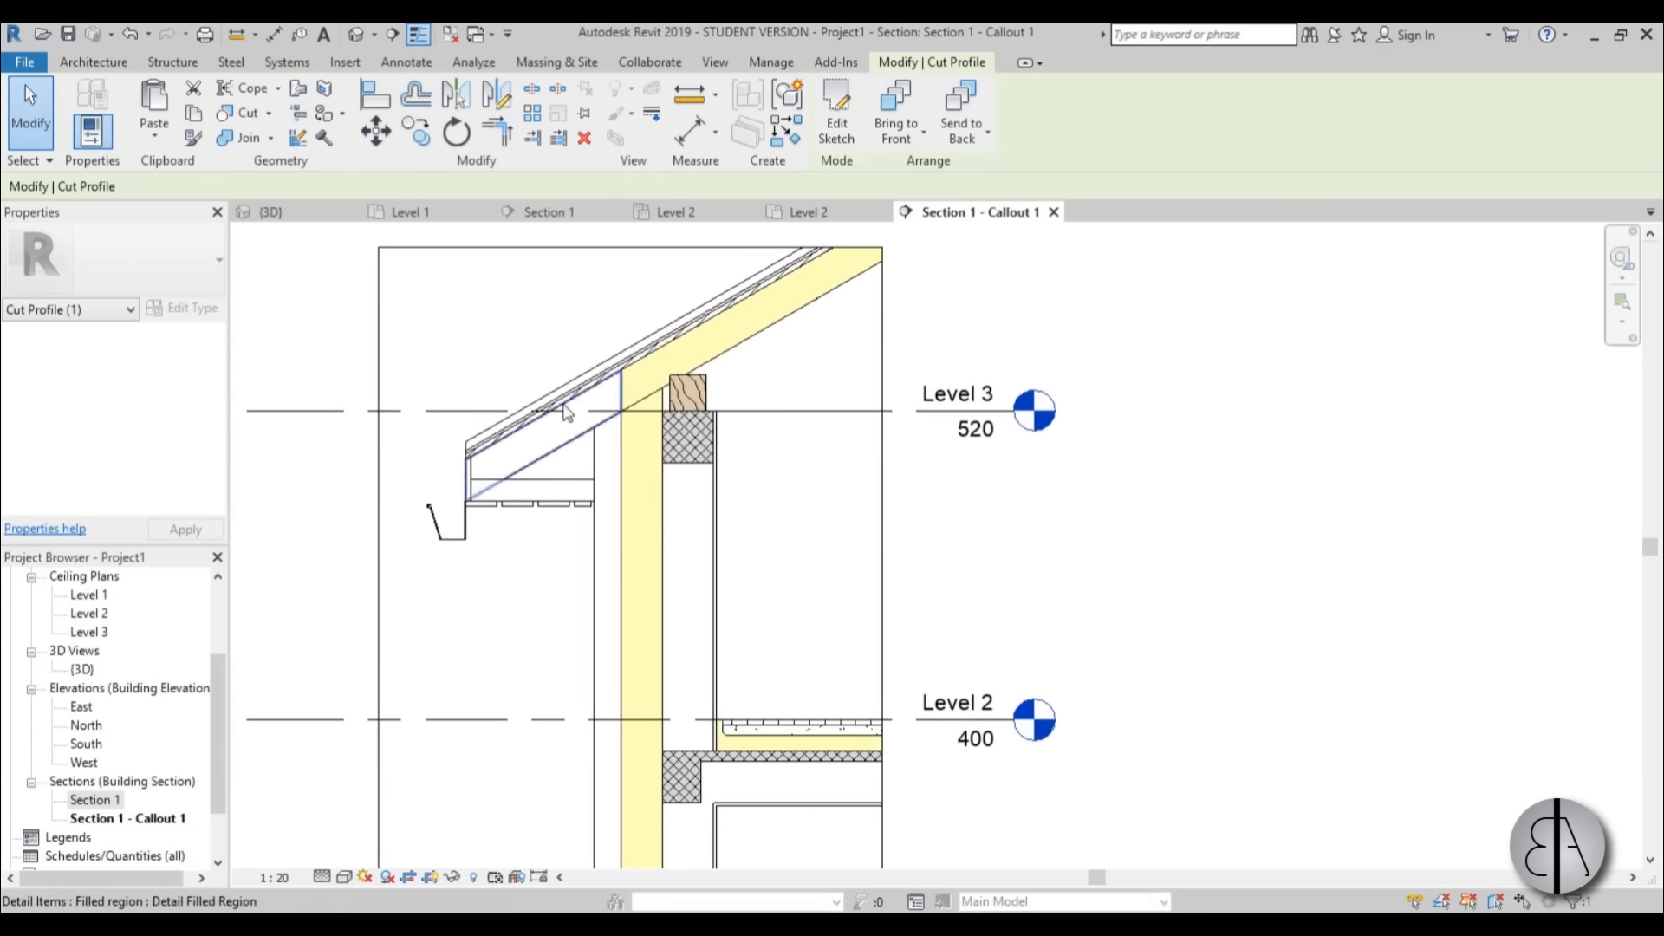
{"action": "scroll", "coordinate": [526, 398], "scroll_direction": "up", "scroll_amount": 3}
{"action": "scroll", "coordinate": [526, 399], "scroll_direction": "down", "scroll_amount": 2}
{"action": "scroll", "coordinate": [526, 398], "scroll_direction": "down", "scroll_amount": 1}
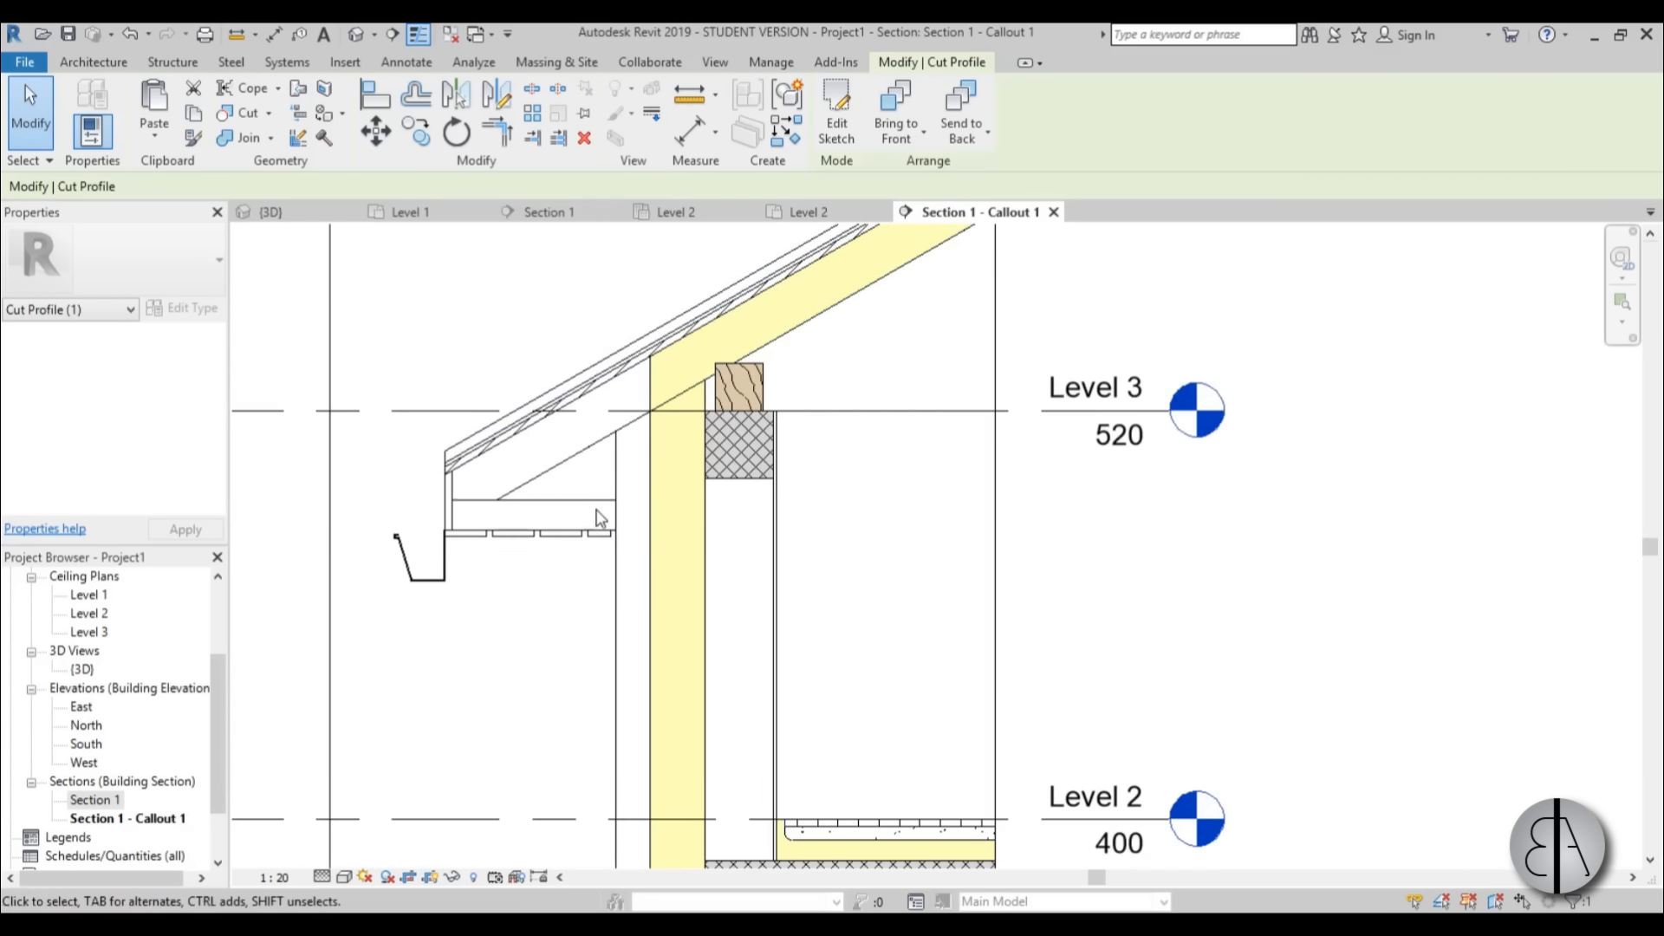
{"action": "middle_click_drag", "start_coordinate": [648, 500], "coordinate": [639, 428]}
{"action": "scroll", "coordinate": [638, 378], "scroll_direction": "down", "scroll_amount": 1}
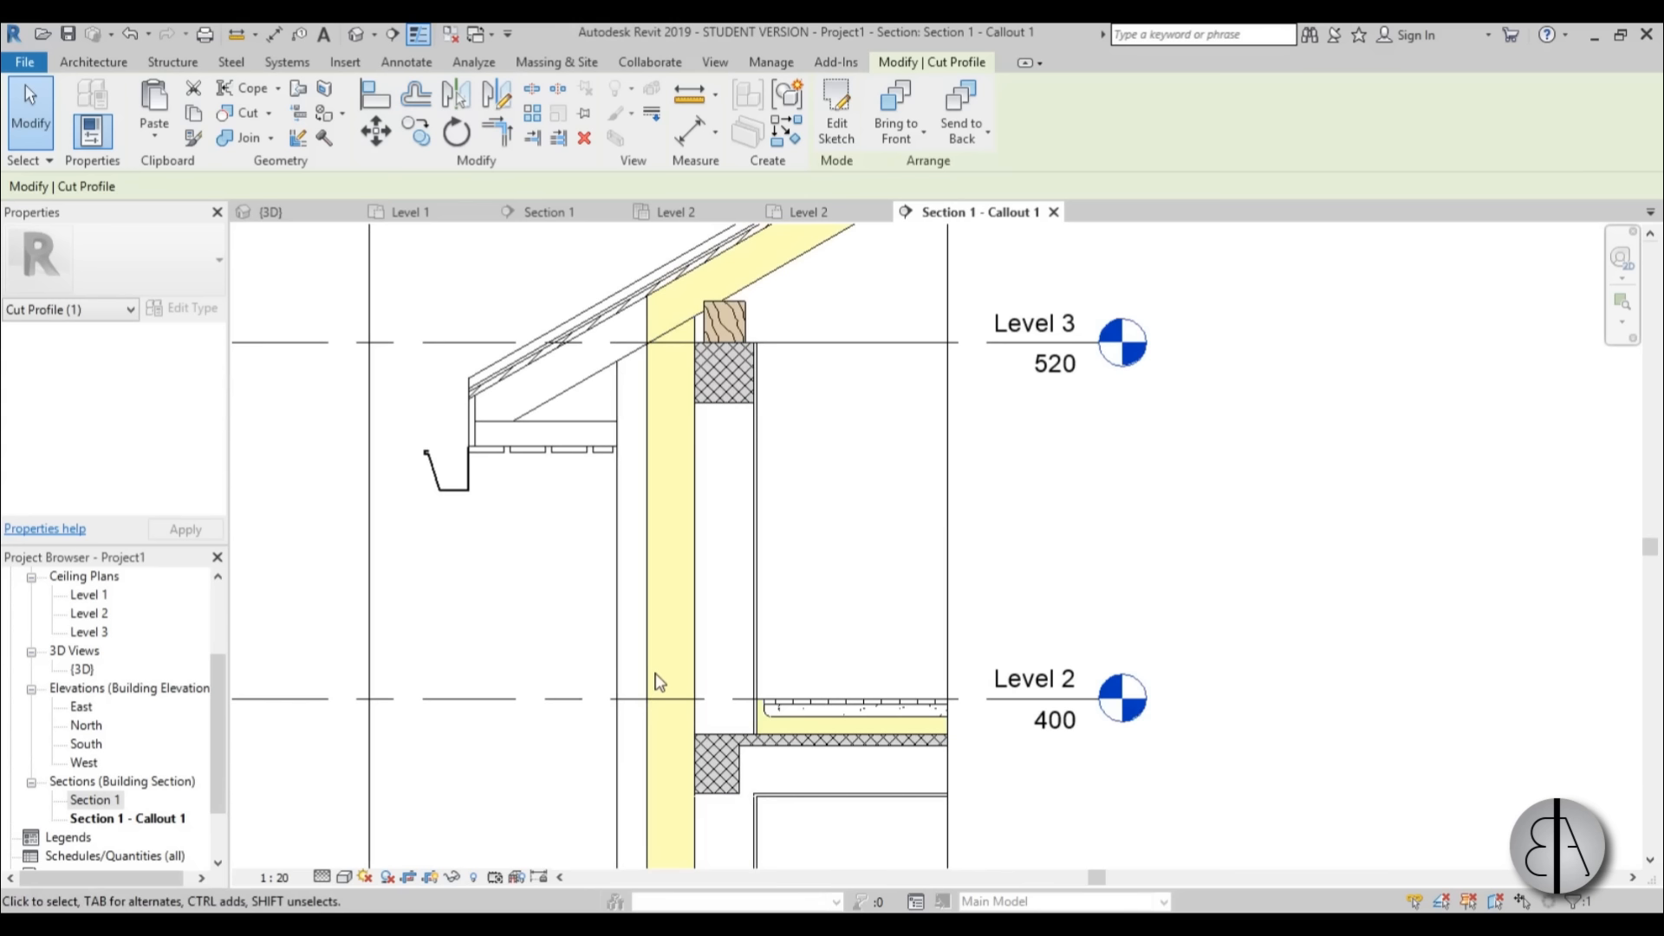
{"action": "middle_click_drag", "start_coordinate": [560, 542], "coordinate": [562, 574]}
Place a Brick repeating detail about 188 long down the wall's outer layer, starting just below the rafter and continuing past Level 2.
{"action": "left_click", "coordinate": [407, 63]}
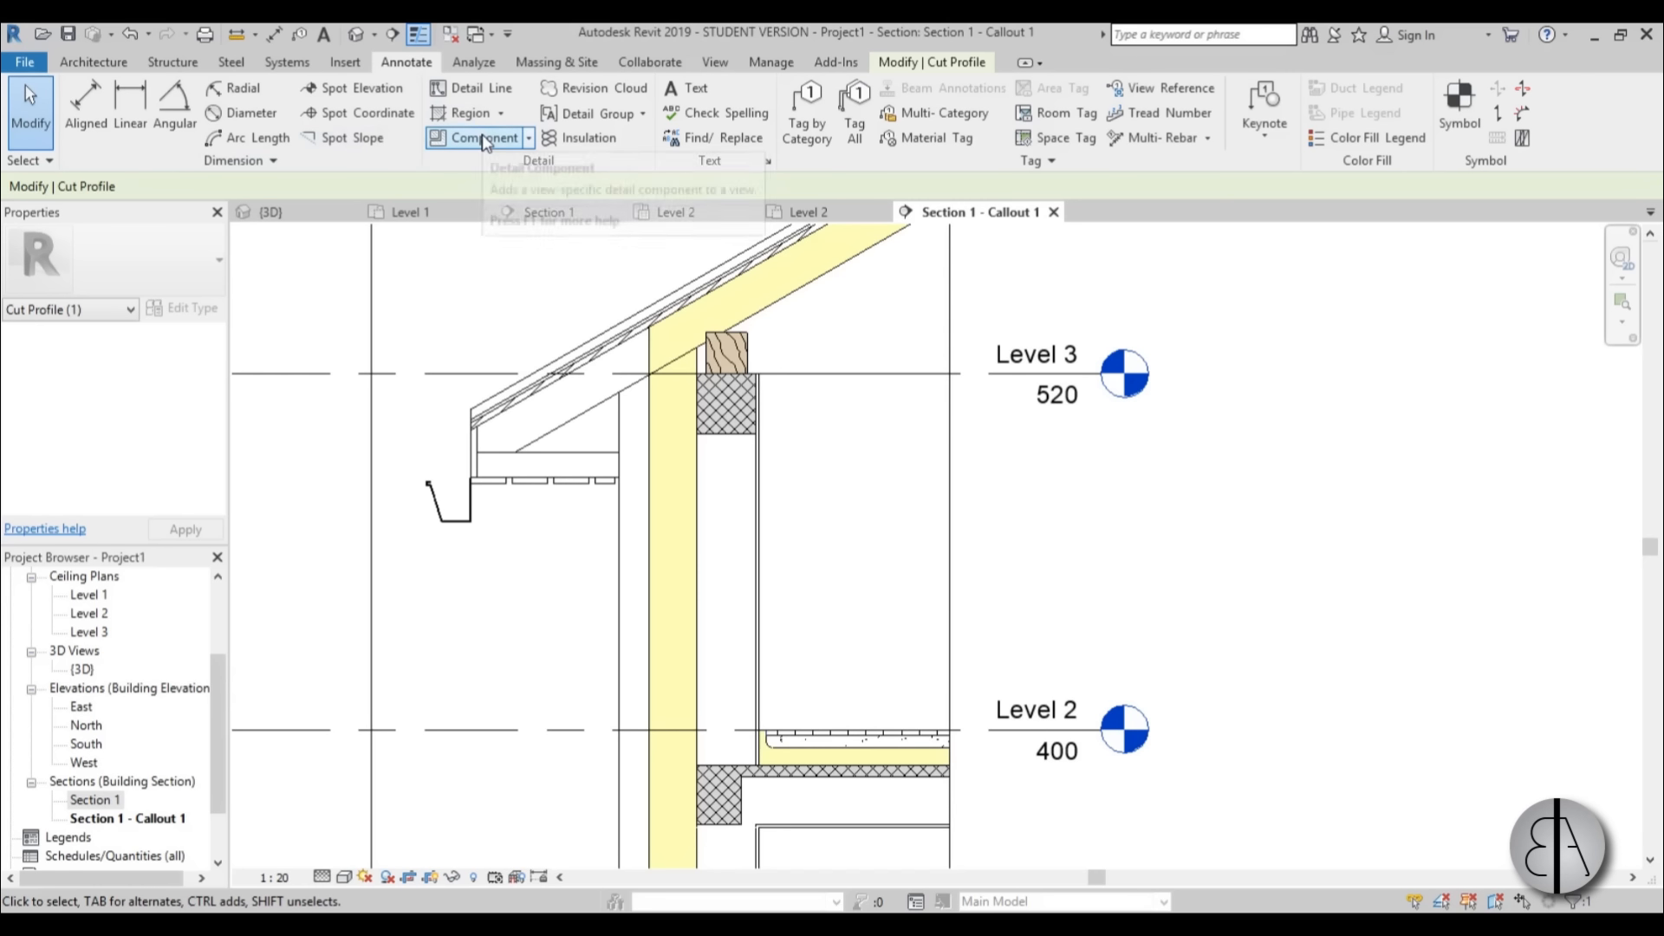
{"action": "left_click", "coordinate": [529, 138]}
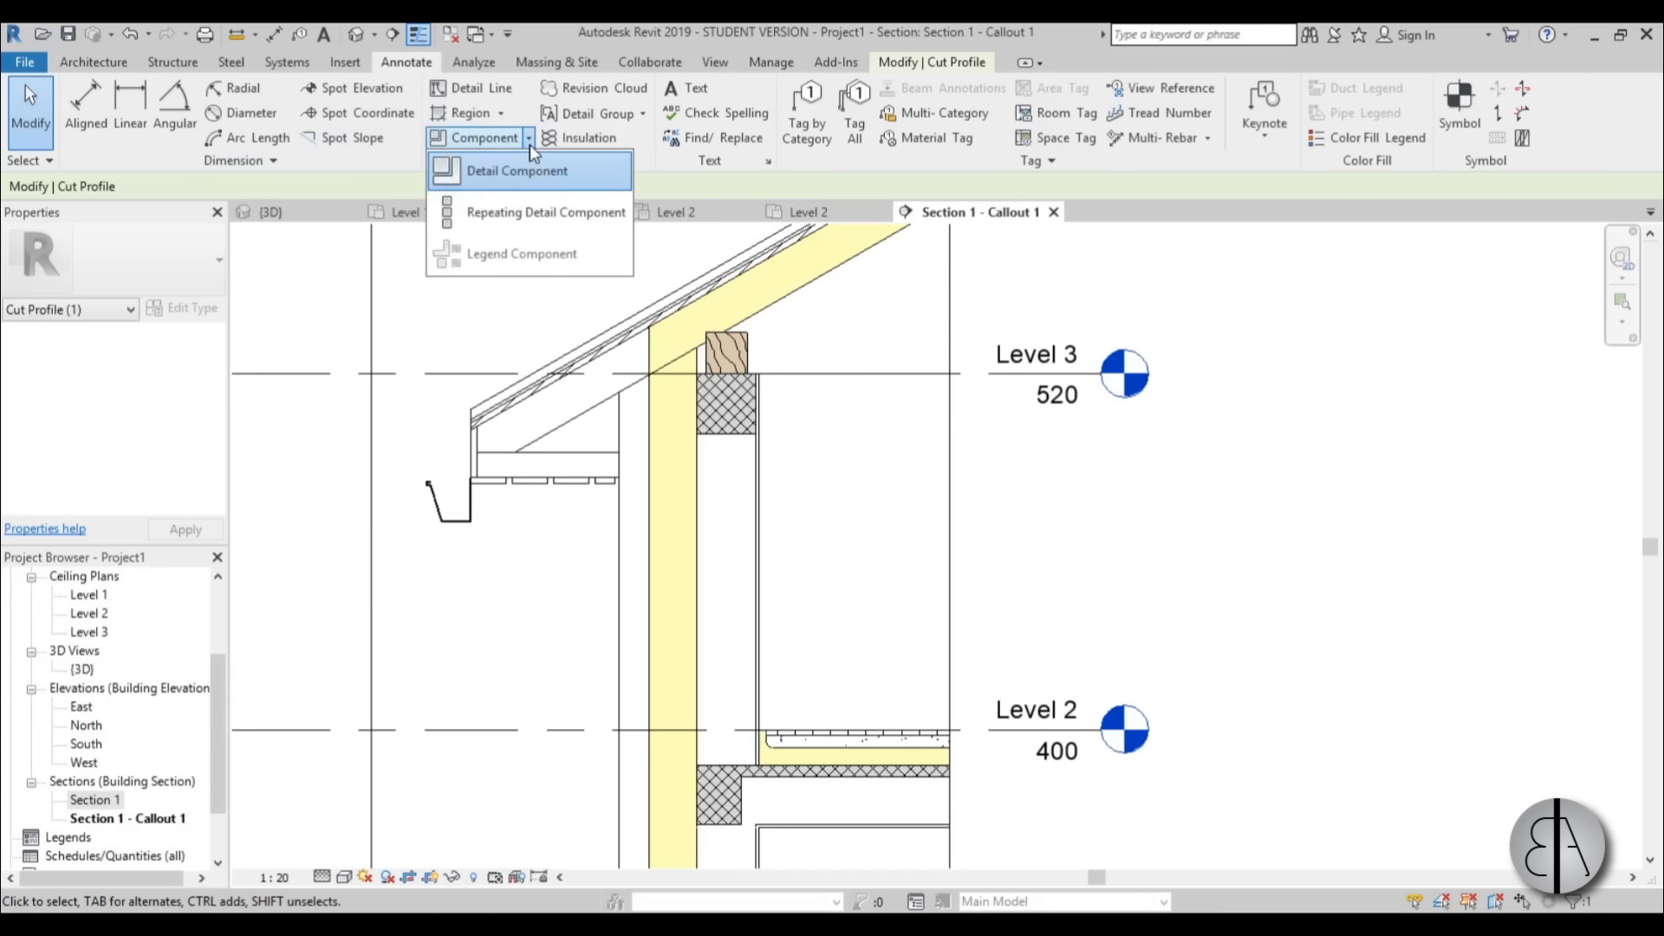
{"action": "left_click", "coordinate": [483, 225]}
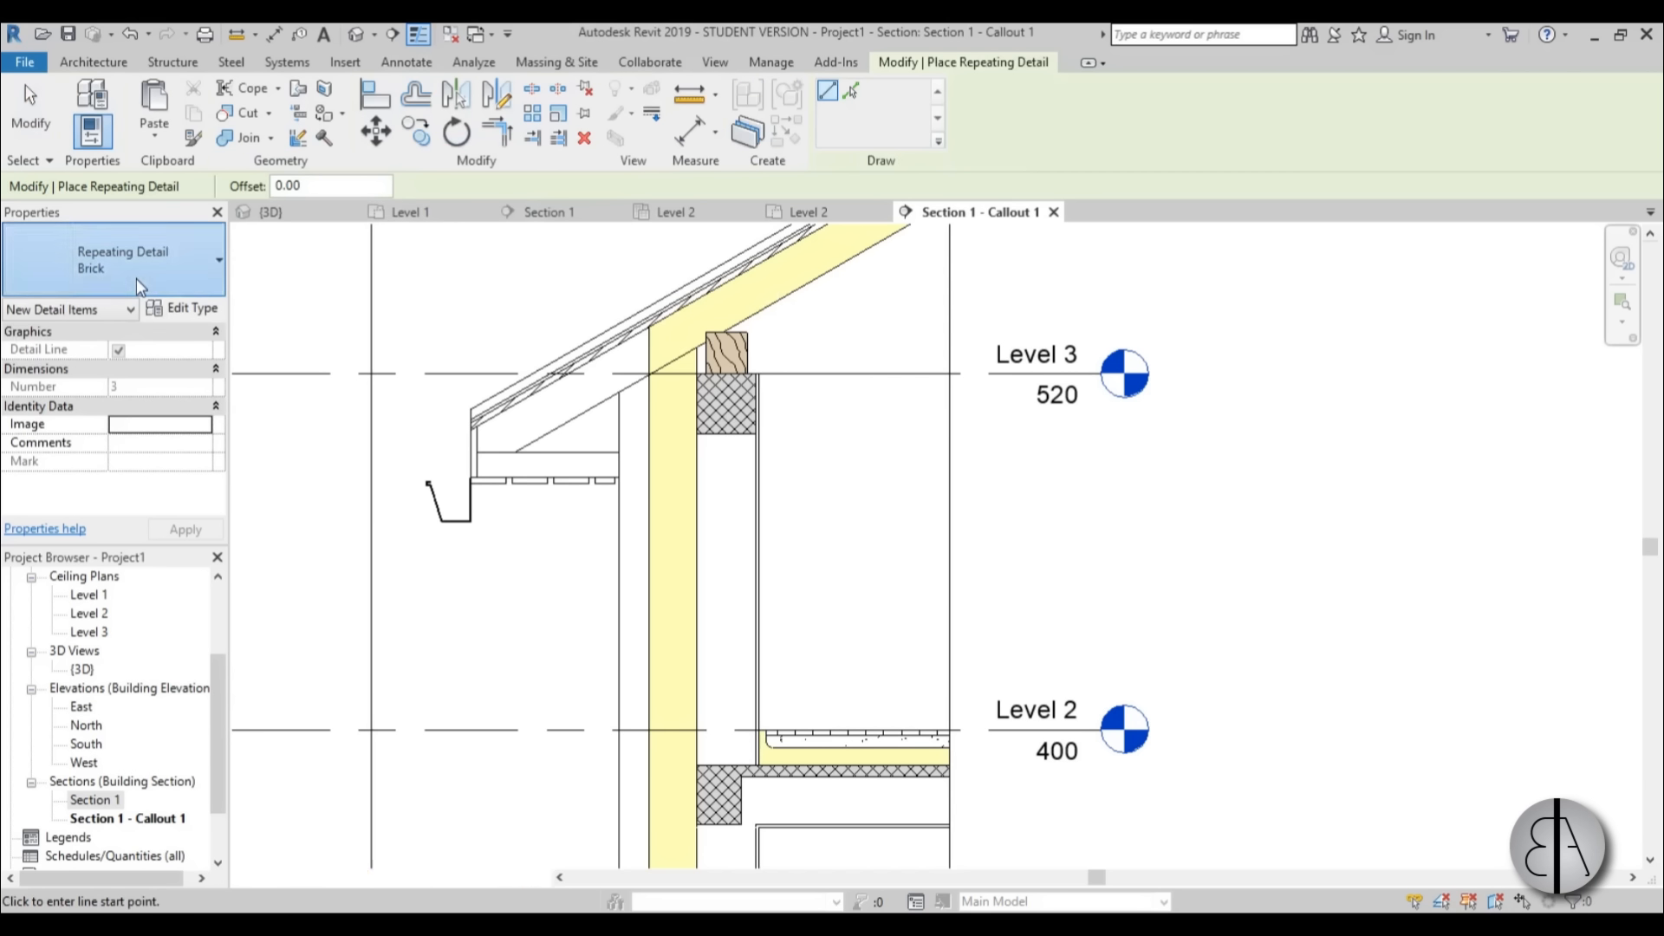
{"action": "left_click", "coordinate": [137, 278]}
{"action": "left_click", "coordinate": [83, 360]}
{"action": "scroll", "coordinate": [633, 407], "scroll_direction": "up", "scroll_amount": 4}
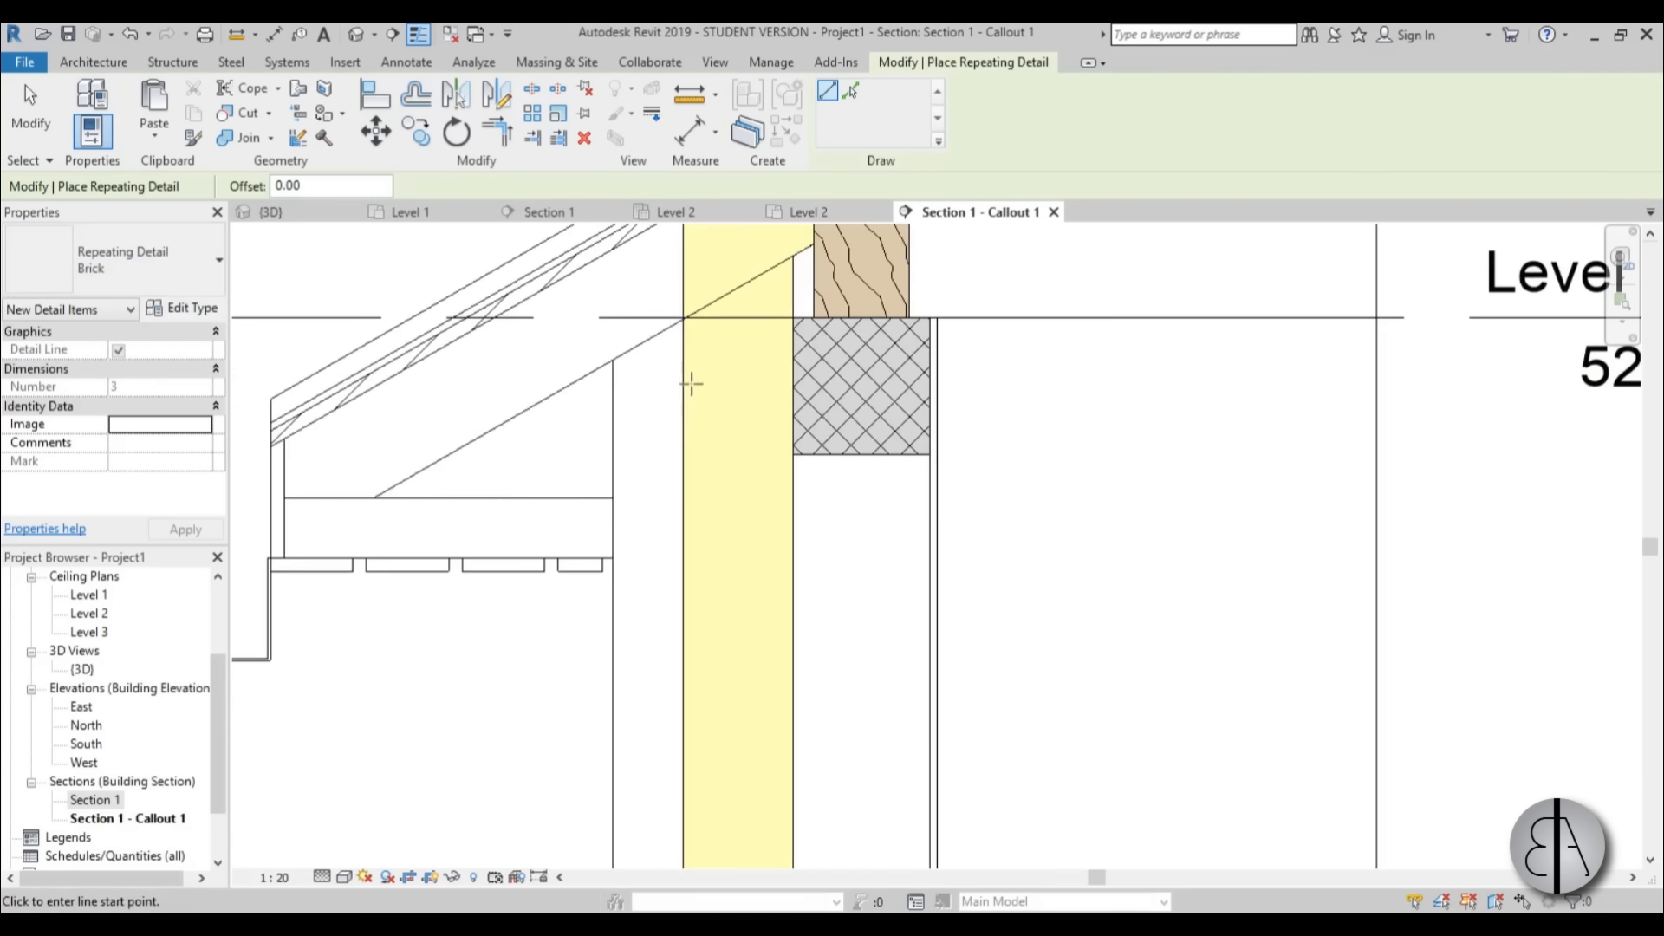
{"action": "left_click", "coordinate": [684, 370]}
{"action": "scroll", "coordinate": [679, 482], "scroll_direction": "down", "scroll_amount": 5}
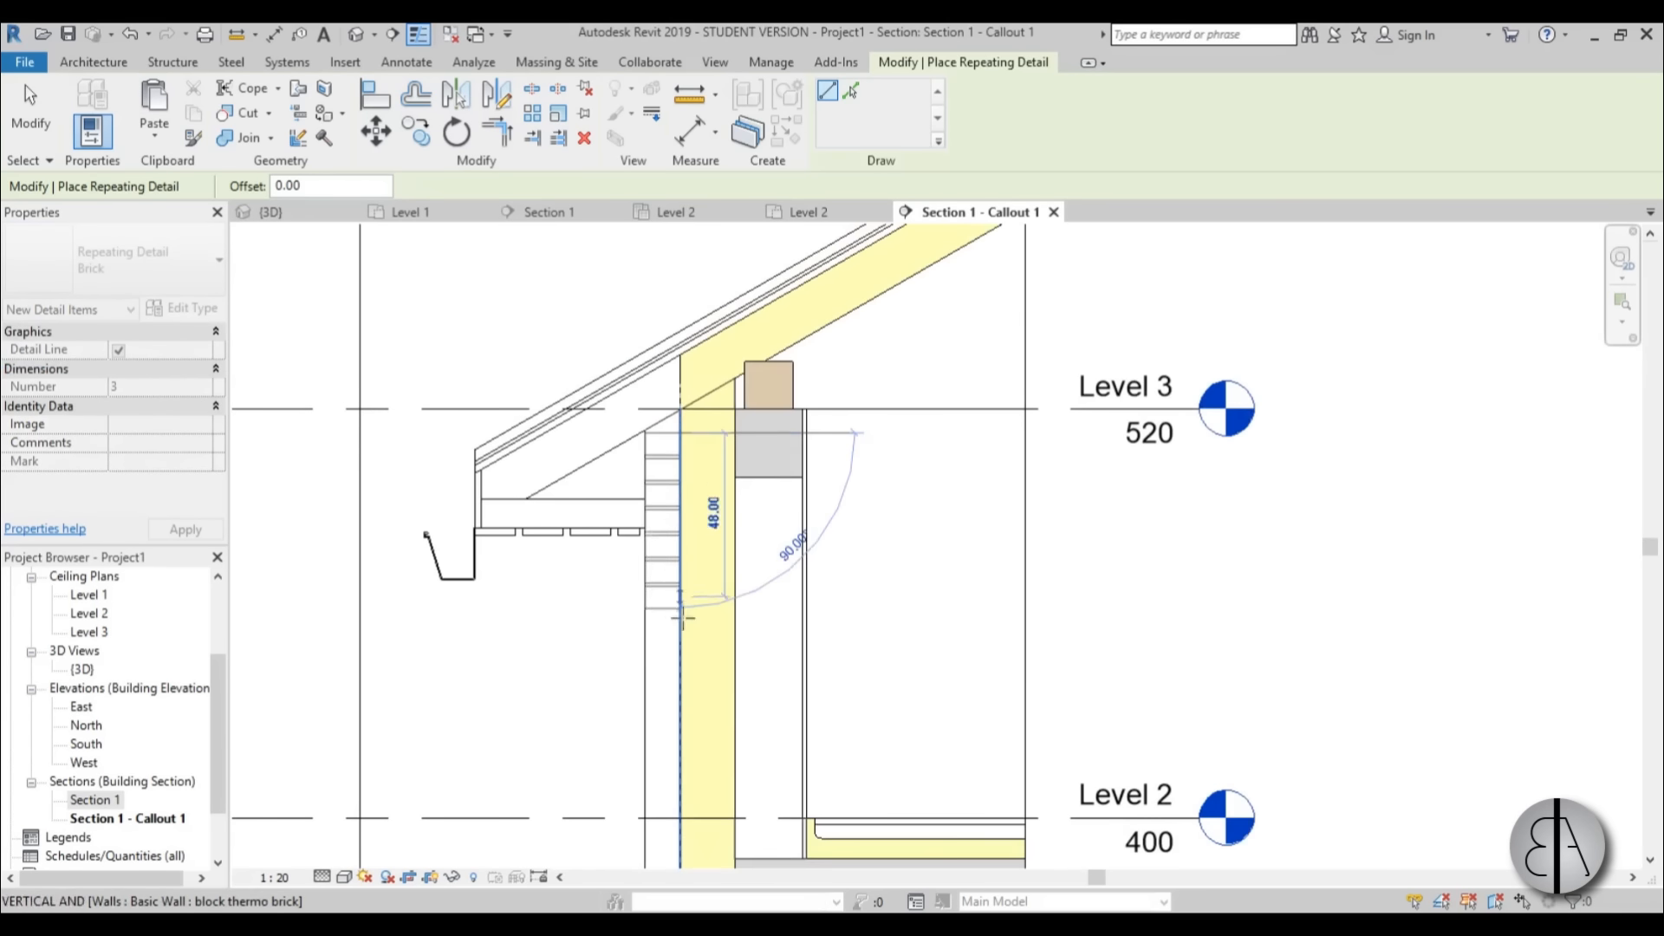
{"action": "scroll", "coordinate": [693, 699], "scroll_direction": "up", "scroll_amount": 1}
{"action": "middle_click_drag", "start_coordinate": [693, 698], "coordinate": [716, 617]}
{"action": "scroll", "coordinate": [712, 614], "scroll_direction": "down", "scroll_amount": 1}
{"action": "mouse_move", "coordinate": [694, 755]}
{"action": "middle_mouse_down"}
{"action": "mouse_move", "coordinate": [694, 562]}
{"action": "mouse_move", "coordinate": [690, 576]}
{"action": "middle_mouse_up"}
{"action": "left_click", "coordinate": [690, 741]}
{"action": "key", "text": "Escape"}
{"action": "key", "text": "Escape"}
Check how the brick repeating detail fills the wall's outer layer and meets the roof at the eaves.
{"action": "scroll", "coordinate": [675, 411], "scroll_direction": "up", "scroll_amount": 4}
{"action": "scroll", "coordinate": [674, 412], "scroll_direction": "down", "scroll_amount": 3}
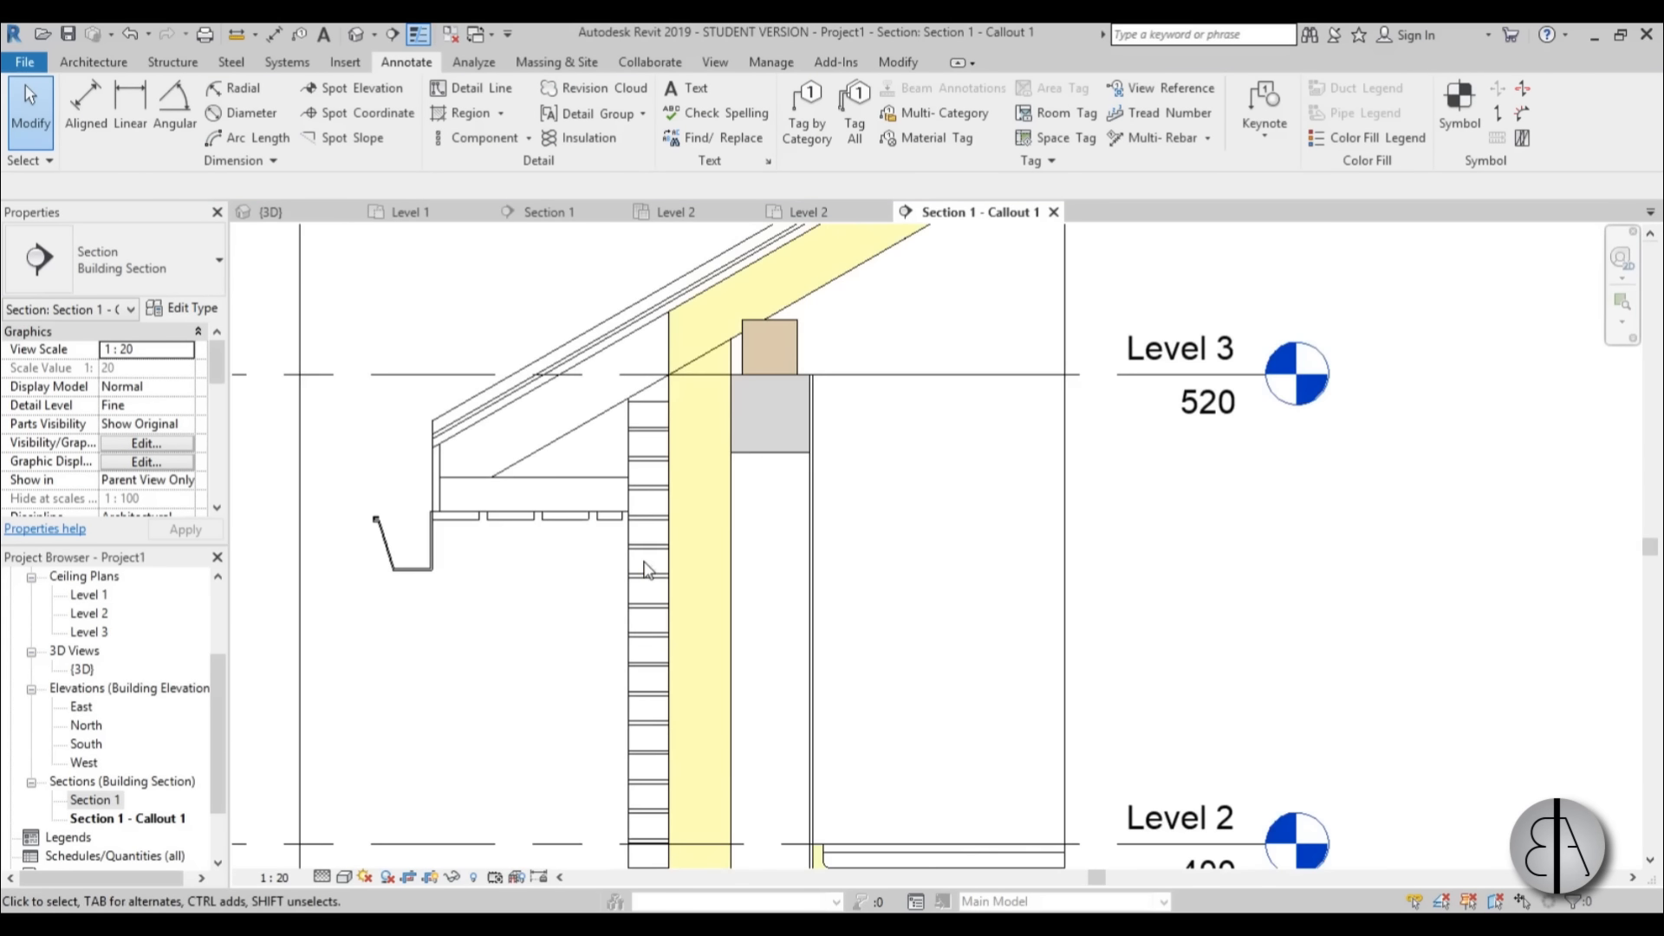
{"action": "left_click", "coordinate": [675, 491]}
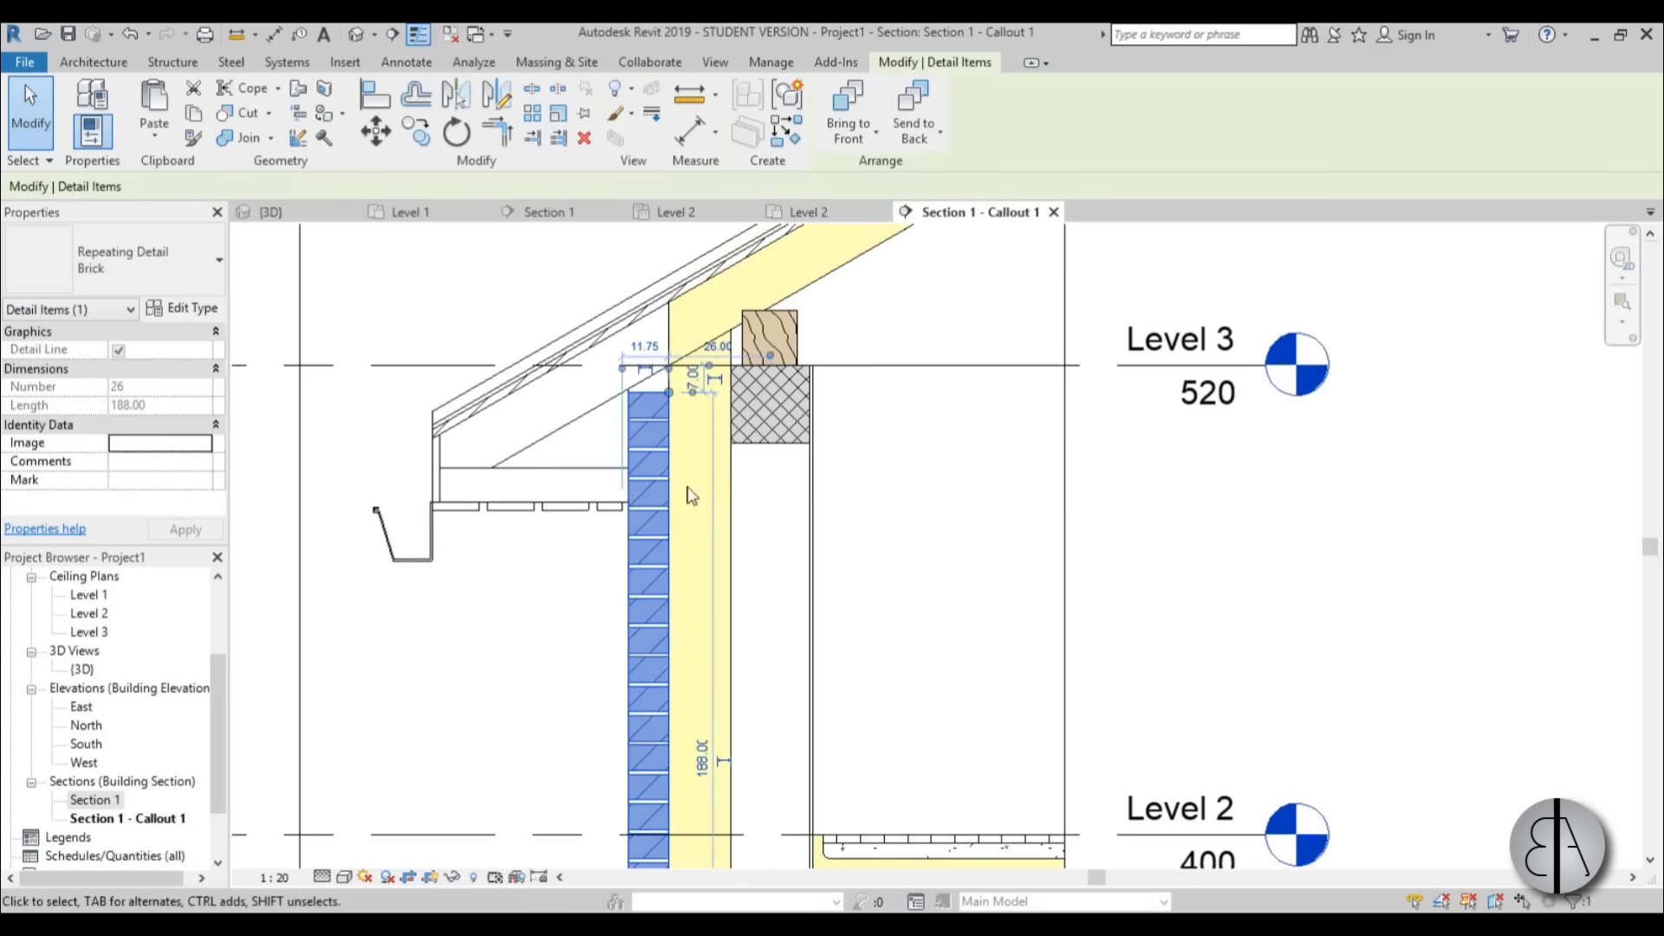
{"action": "left_click", "coordinate": [975, 536]}
{"action": "scroll", "coordinate": [895, 472], "scroll_direction": "down", "scroll_amount": 1}
{"action": "scroll", "coordinate": [681, 373], "scroll_direction": "up", "scroll_amount": 3}
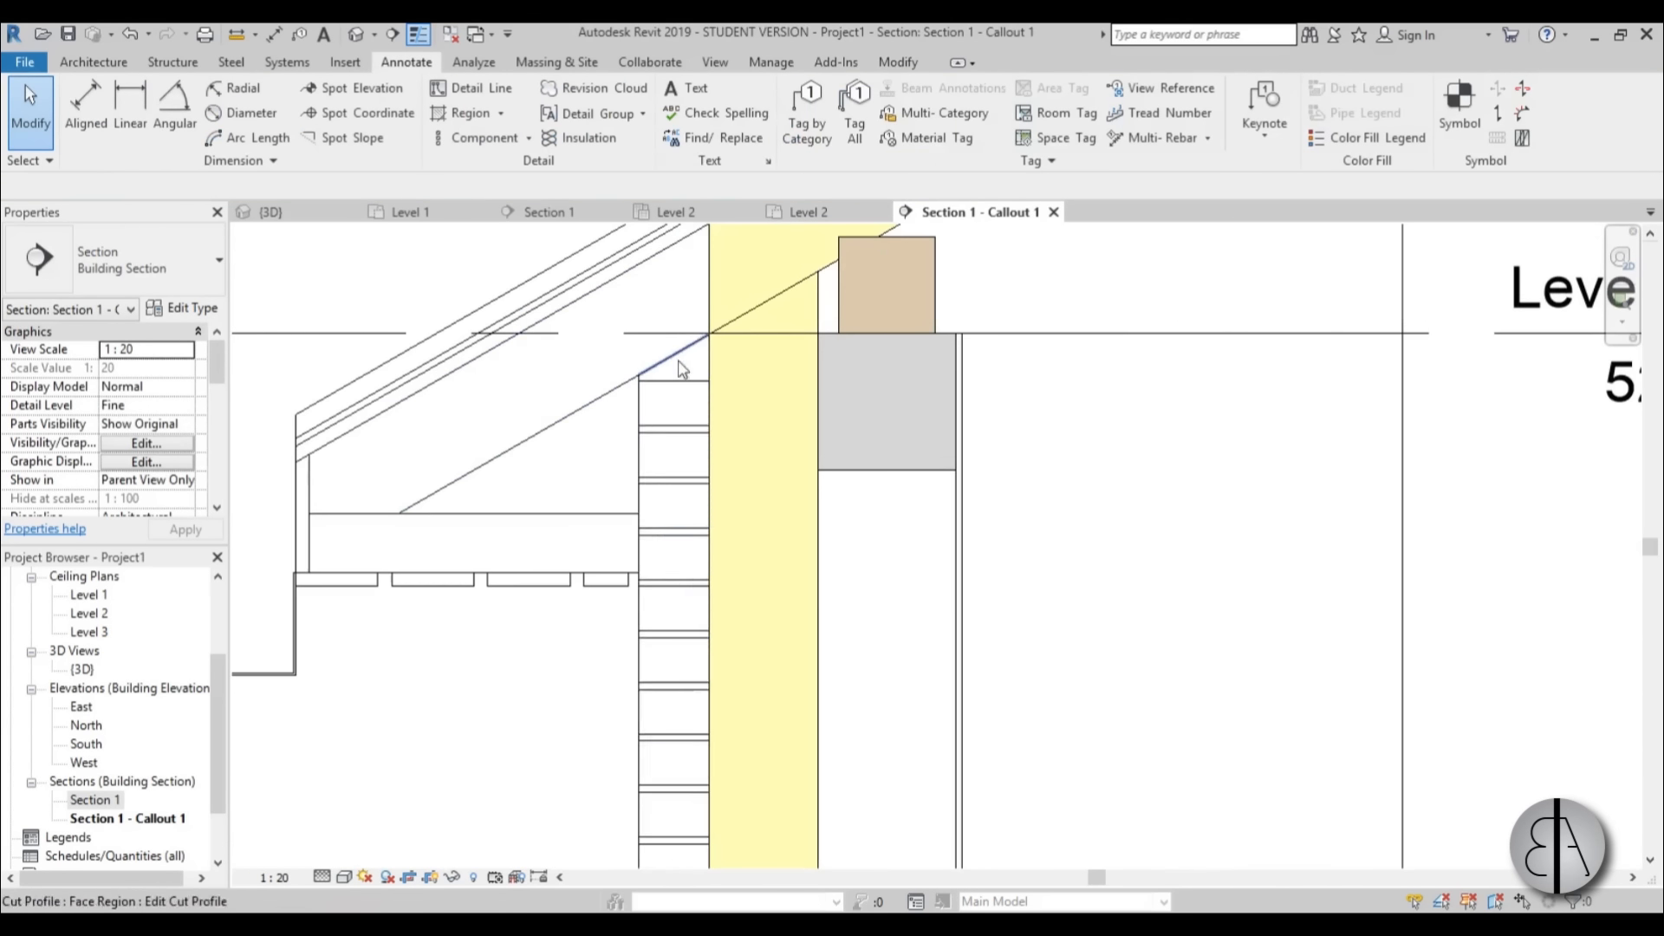
{"action": "scroll", "coordinate": [673, 391], "scroll_direction": "down", "scroll_amount": 4}
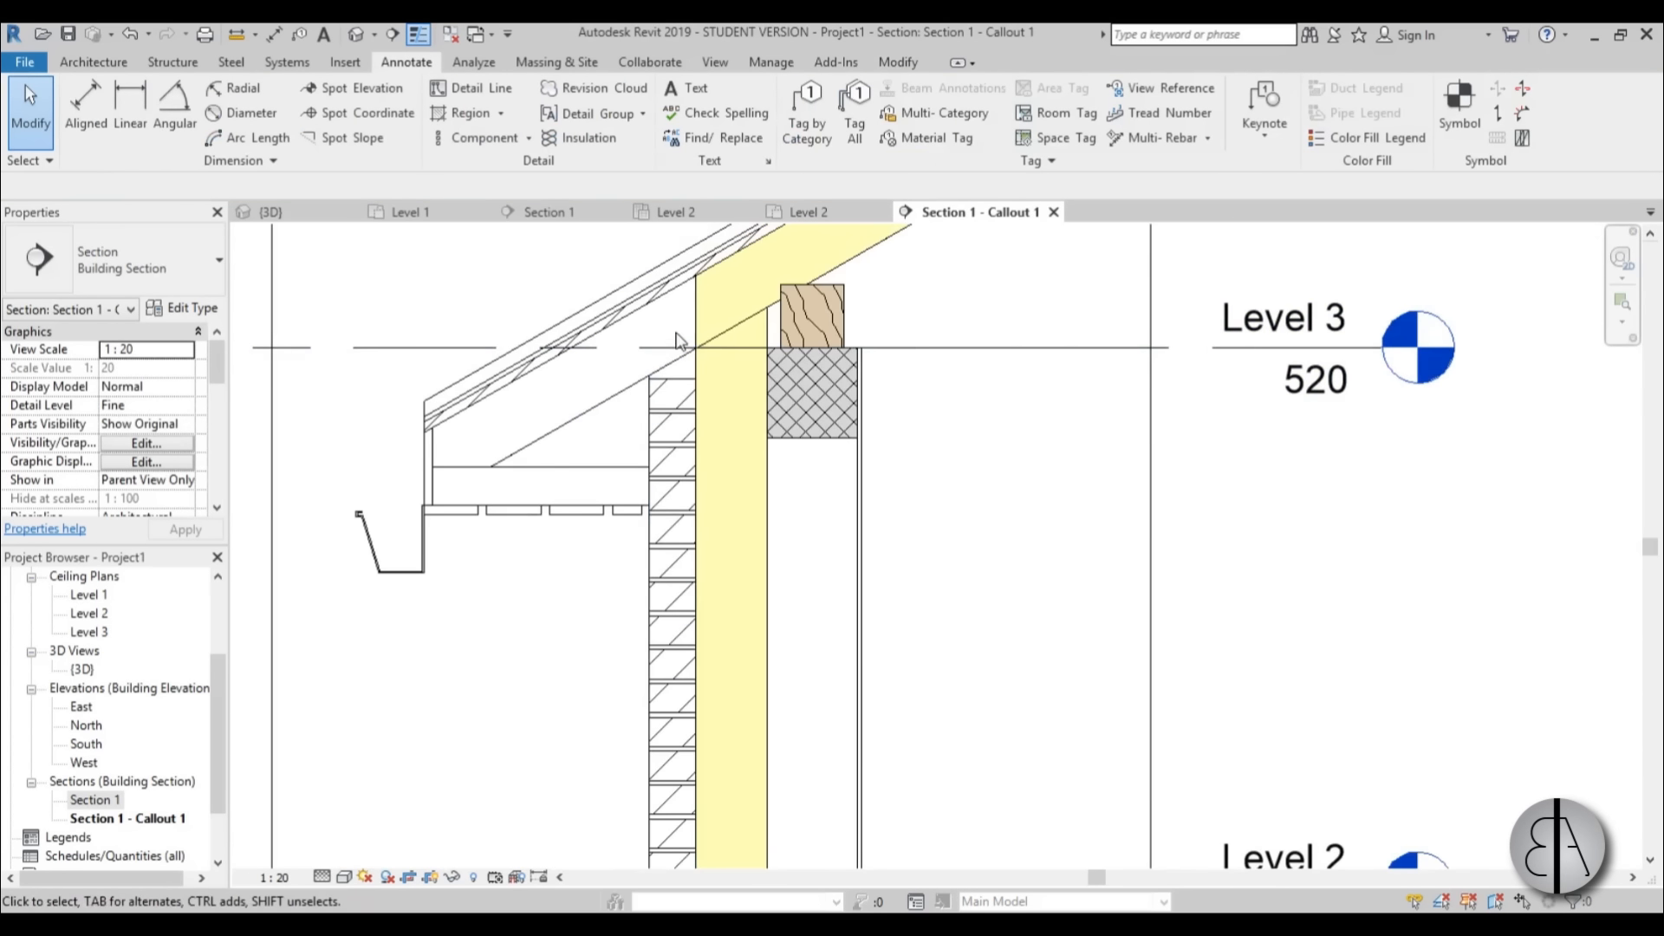
{"action": "scroll", "coordinate": [680, 390], "scroll_direction": "down", "scroll_amount": 2}
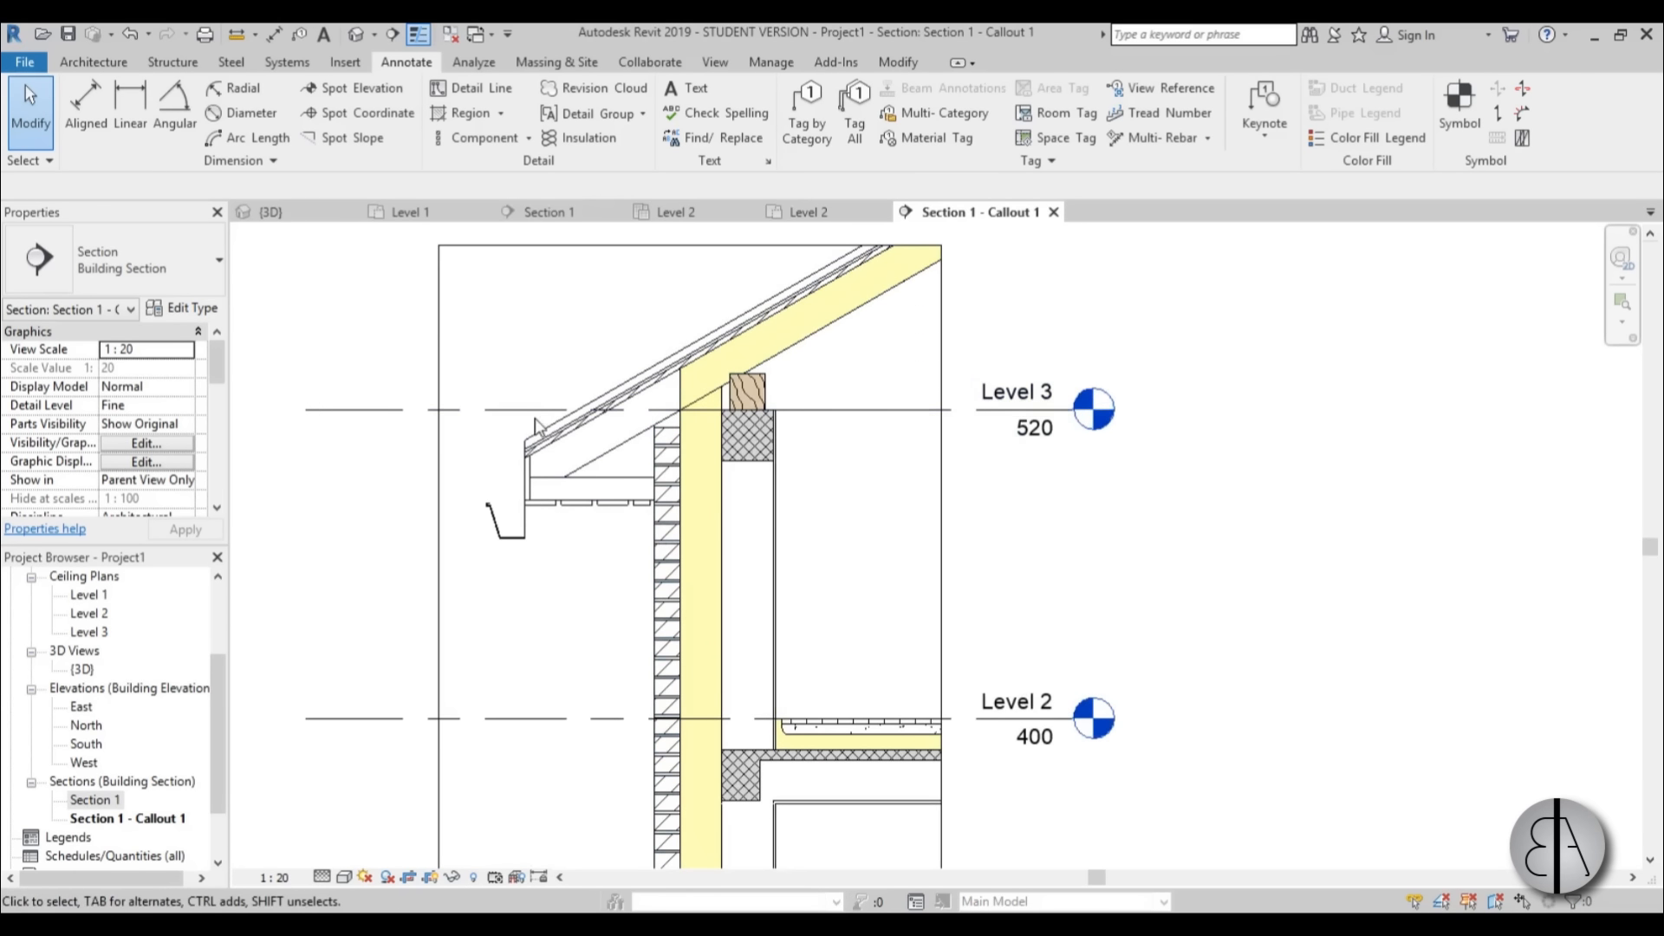
{"action": "scroll", "coordinate": [606, 416], "scroll_direction": "up", "scroll_amount": 2}
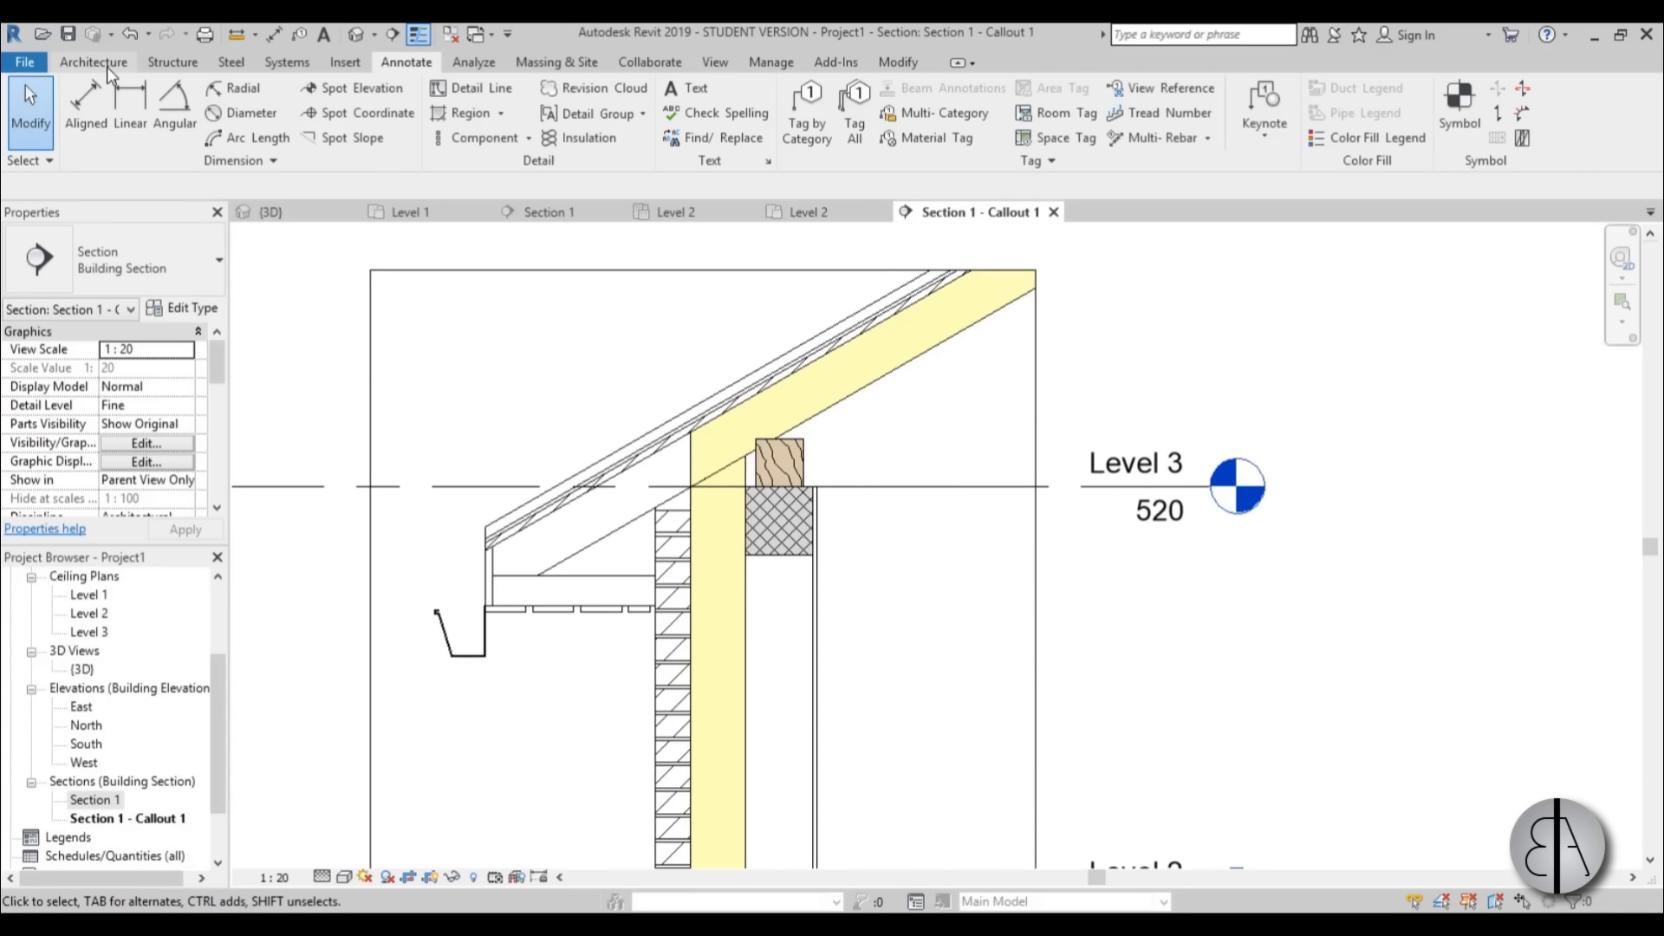
Load the shingle detail family from the Desktop into the project.
{"action": "left_click", "coordinate": [353, 68]}
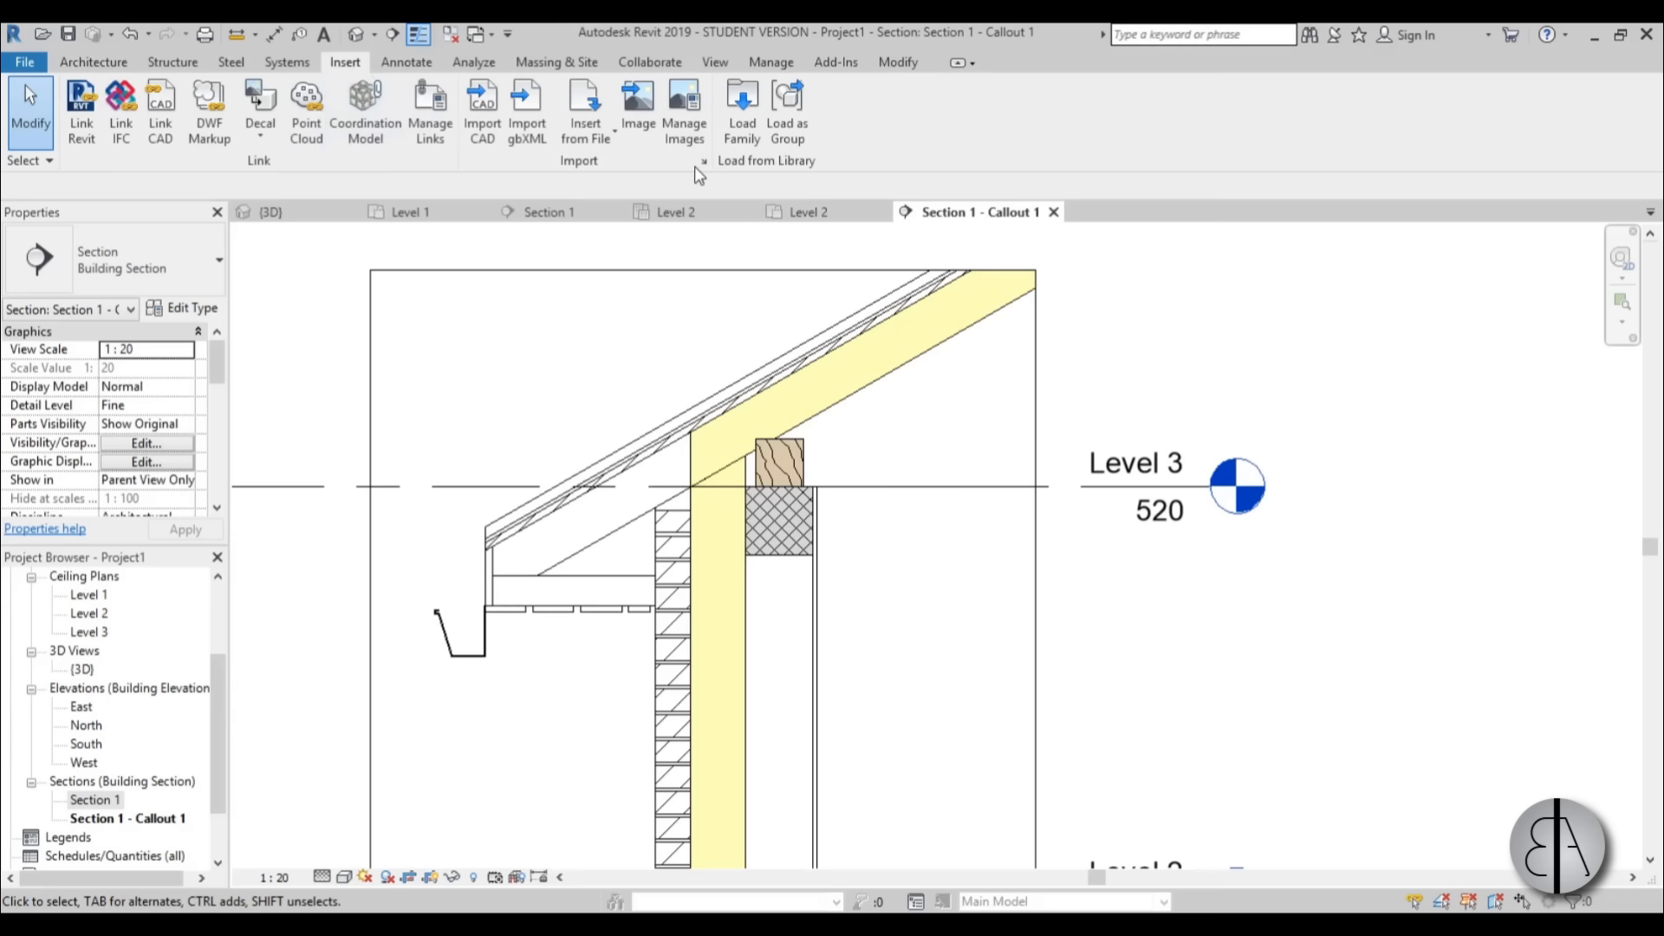
{"action": "left_click", "coordinate": [742, 117]}
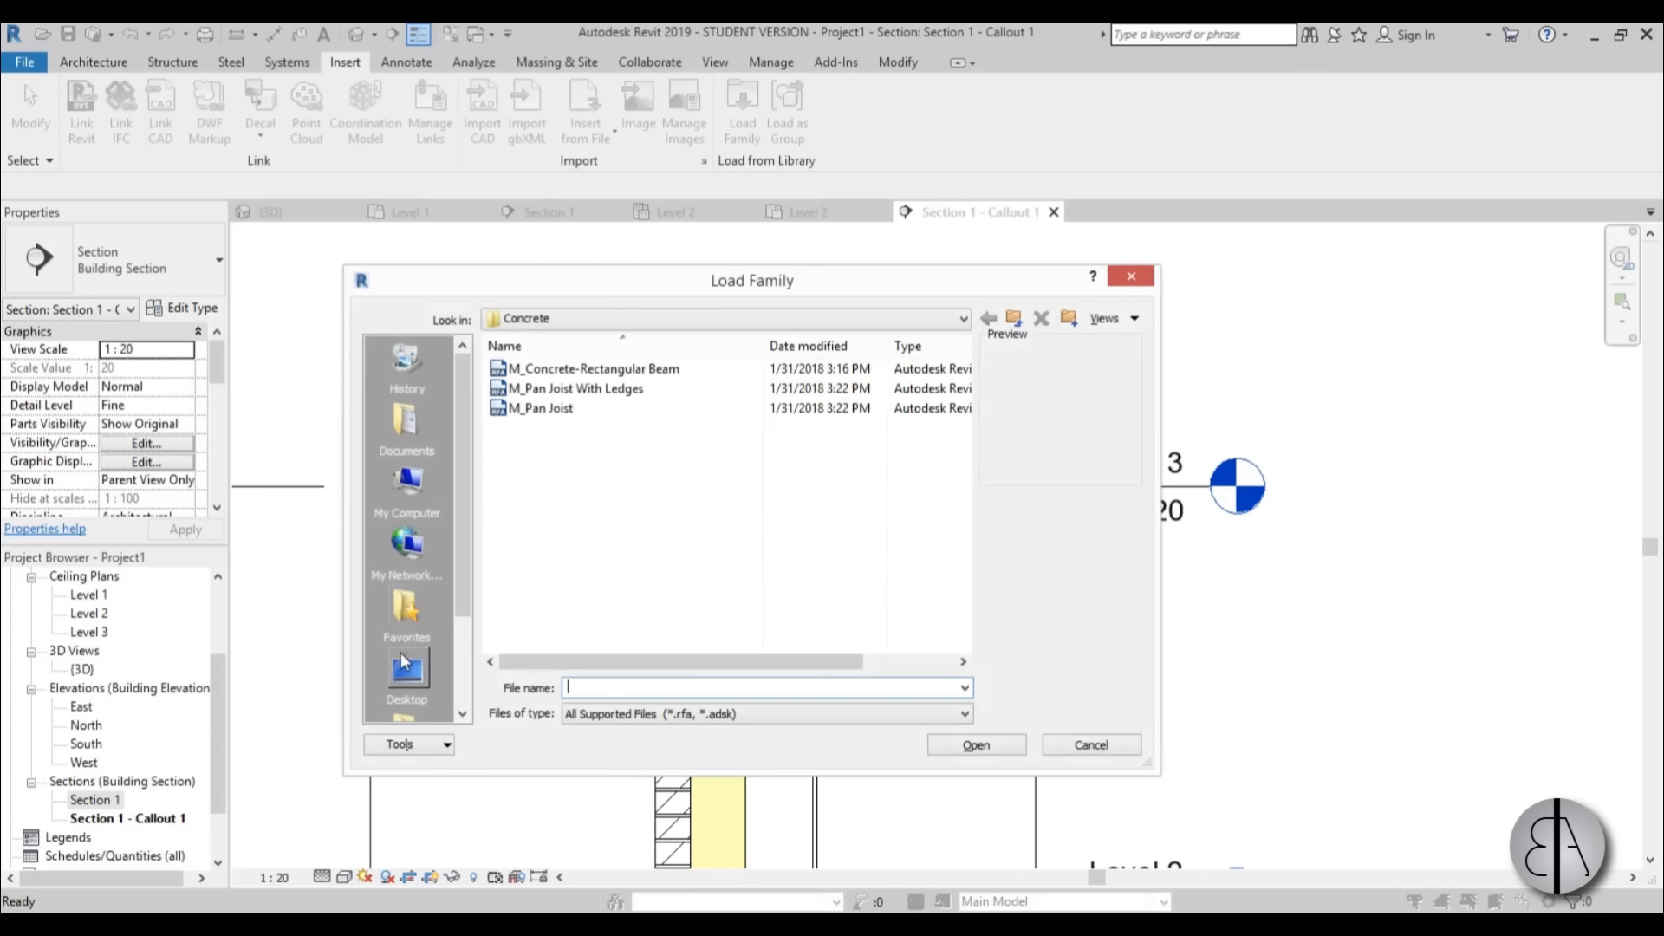
{"action": "left_click", "coordinate": [403, 666]}
{"action": "left_click", "coordinate": [538, 486]}
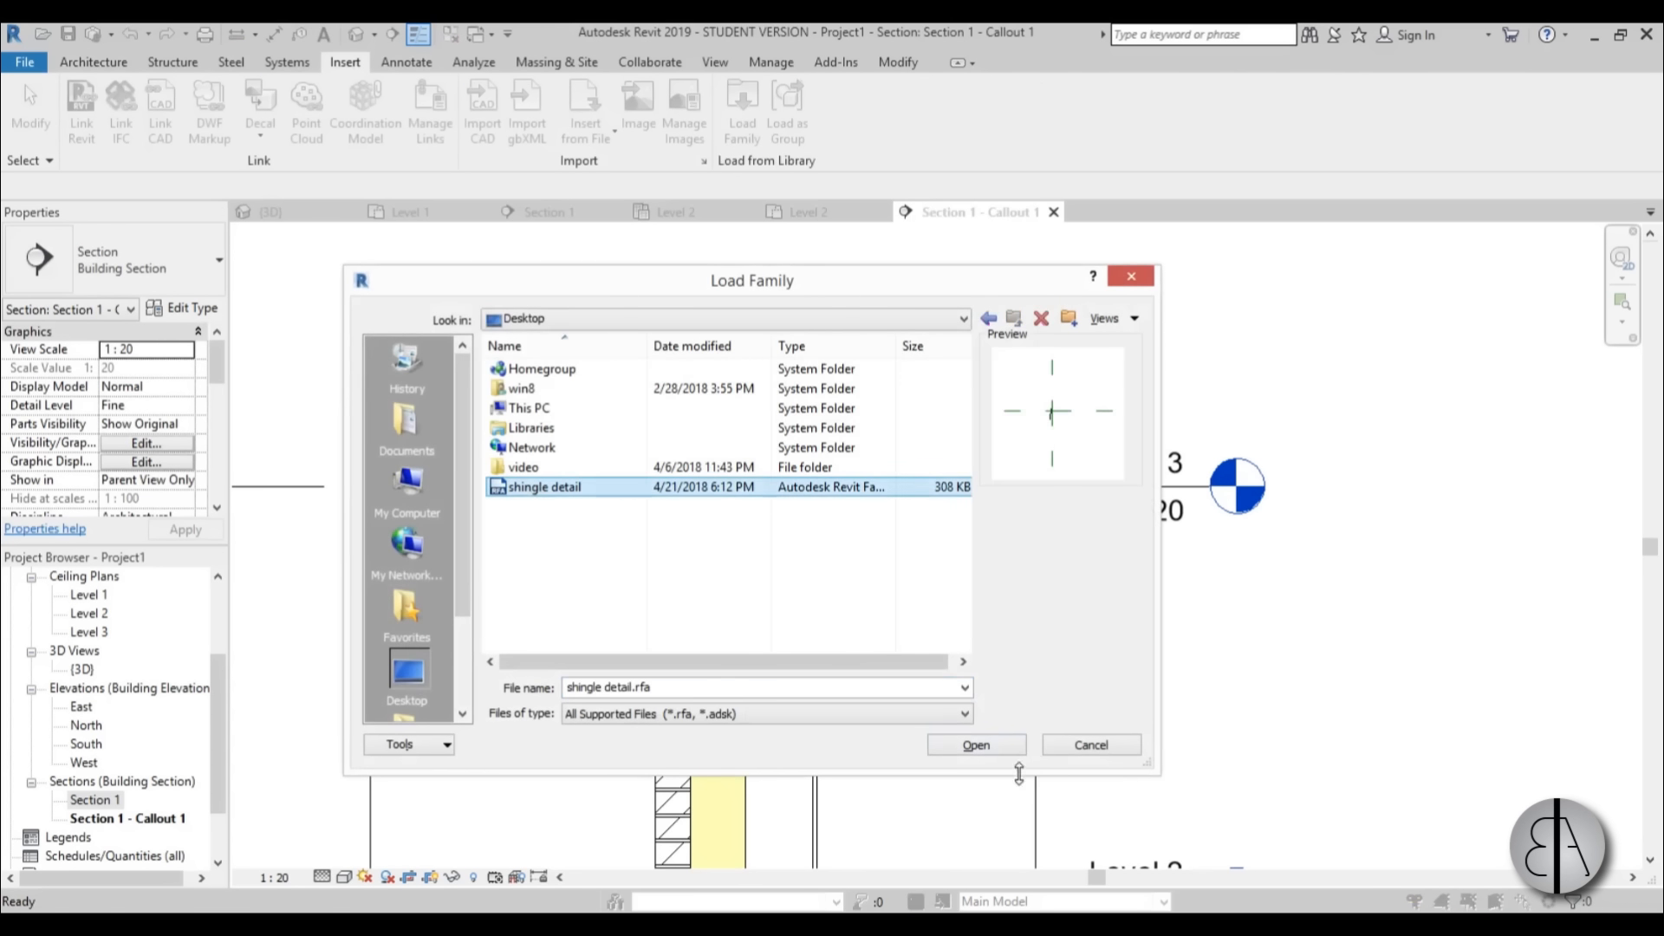
{"action": "left_click", "coordinate": [968, 753]}
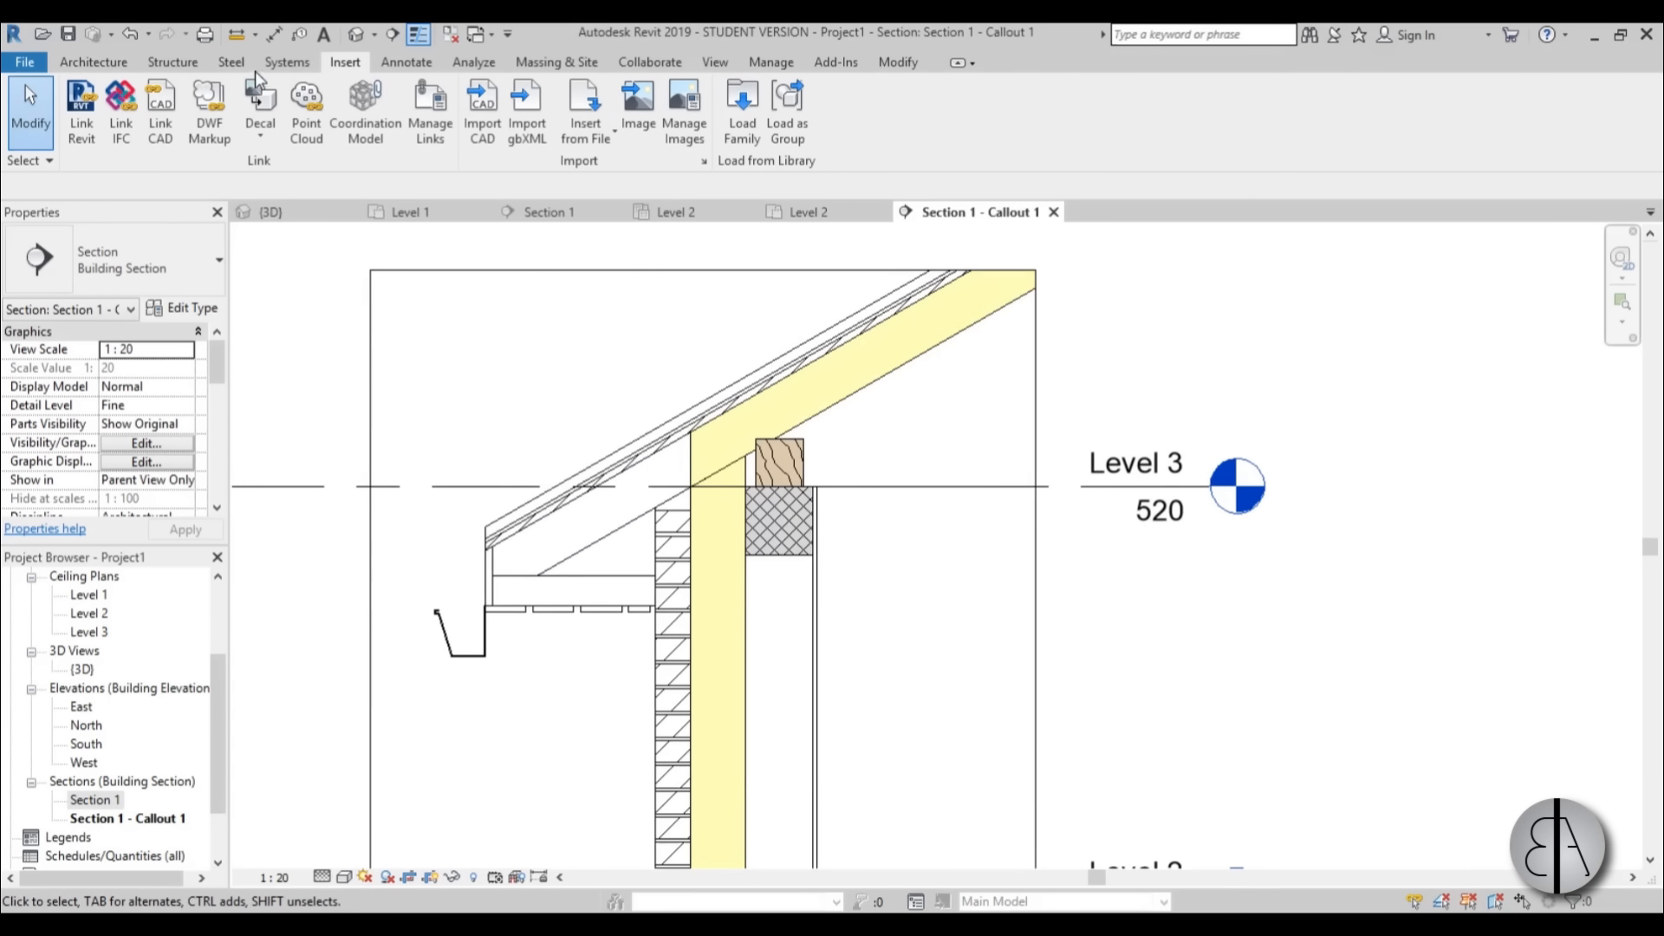
Duplicate the Brick repeating detail type under the name roof.
{"action": "left_click", "coordinate": [418, 68]}
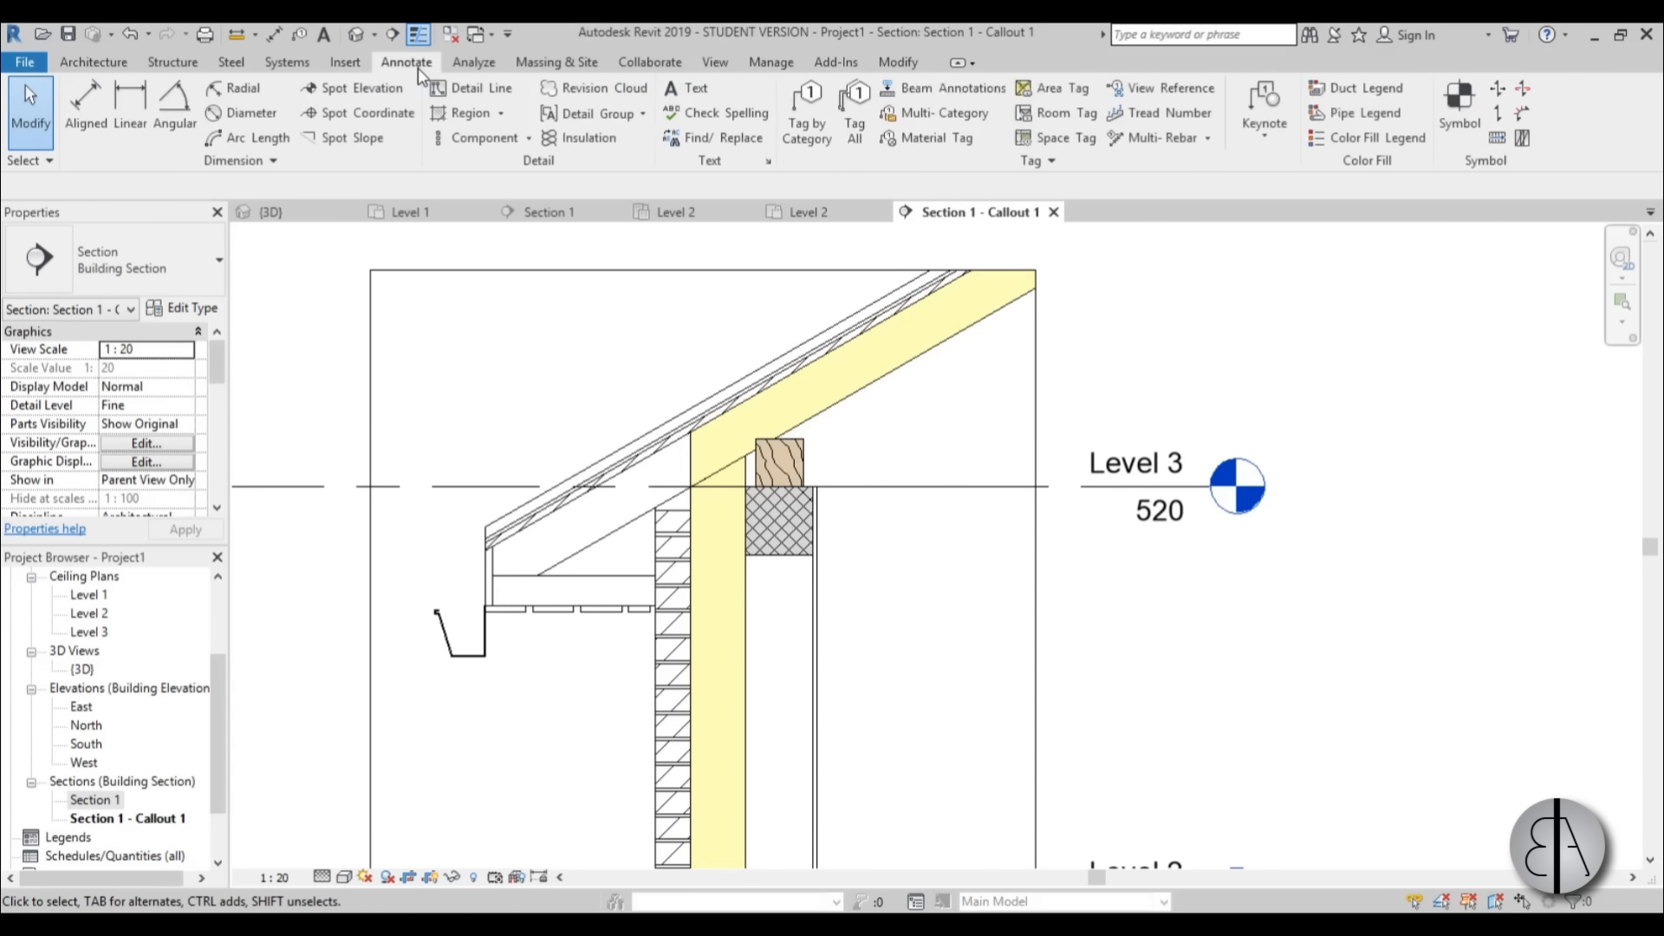
{"action": "left_click", "coordinate": [529, 140]}
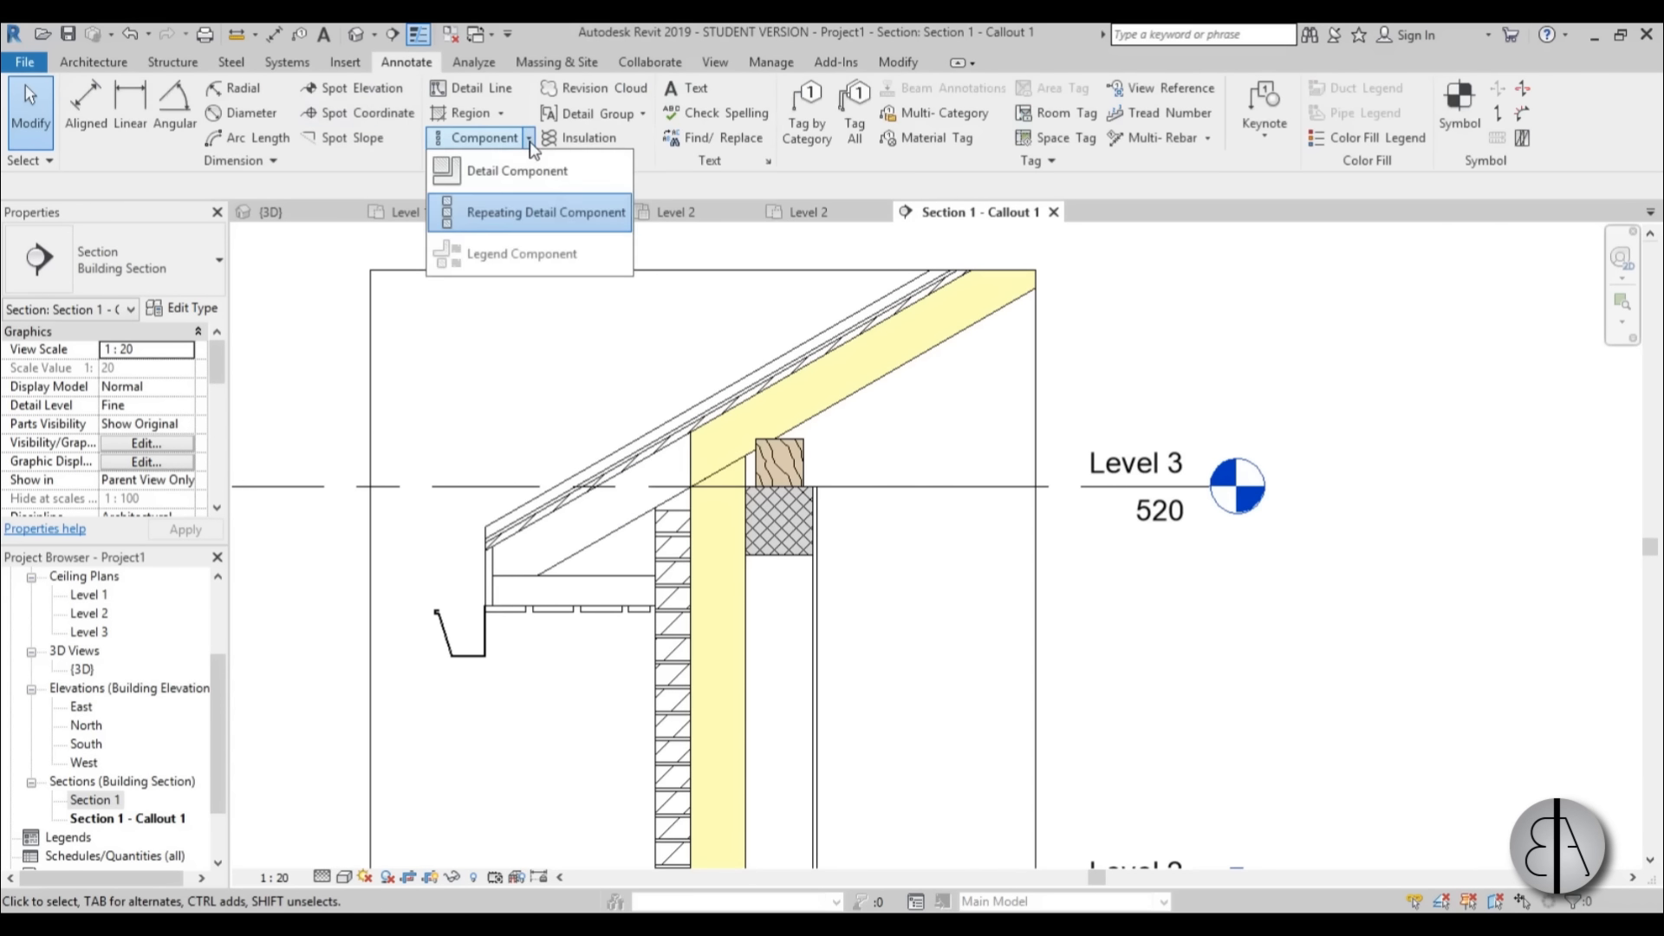
{"action": "left_click", "coordinate": [511, 211]}
{"action": "left_click", "coordinate": [186, 314]}
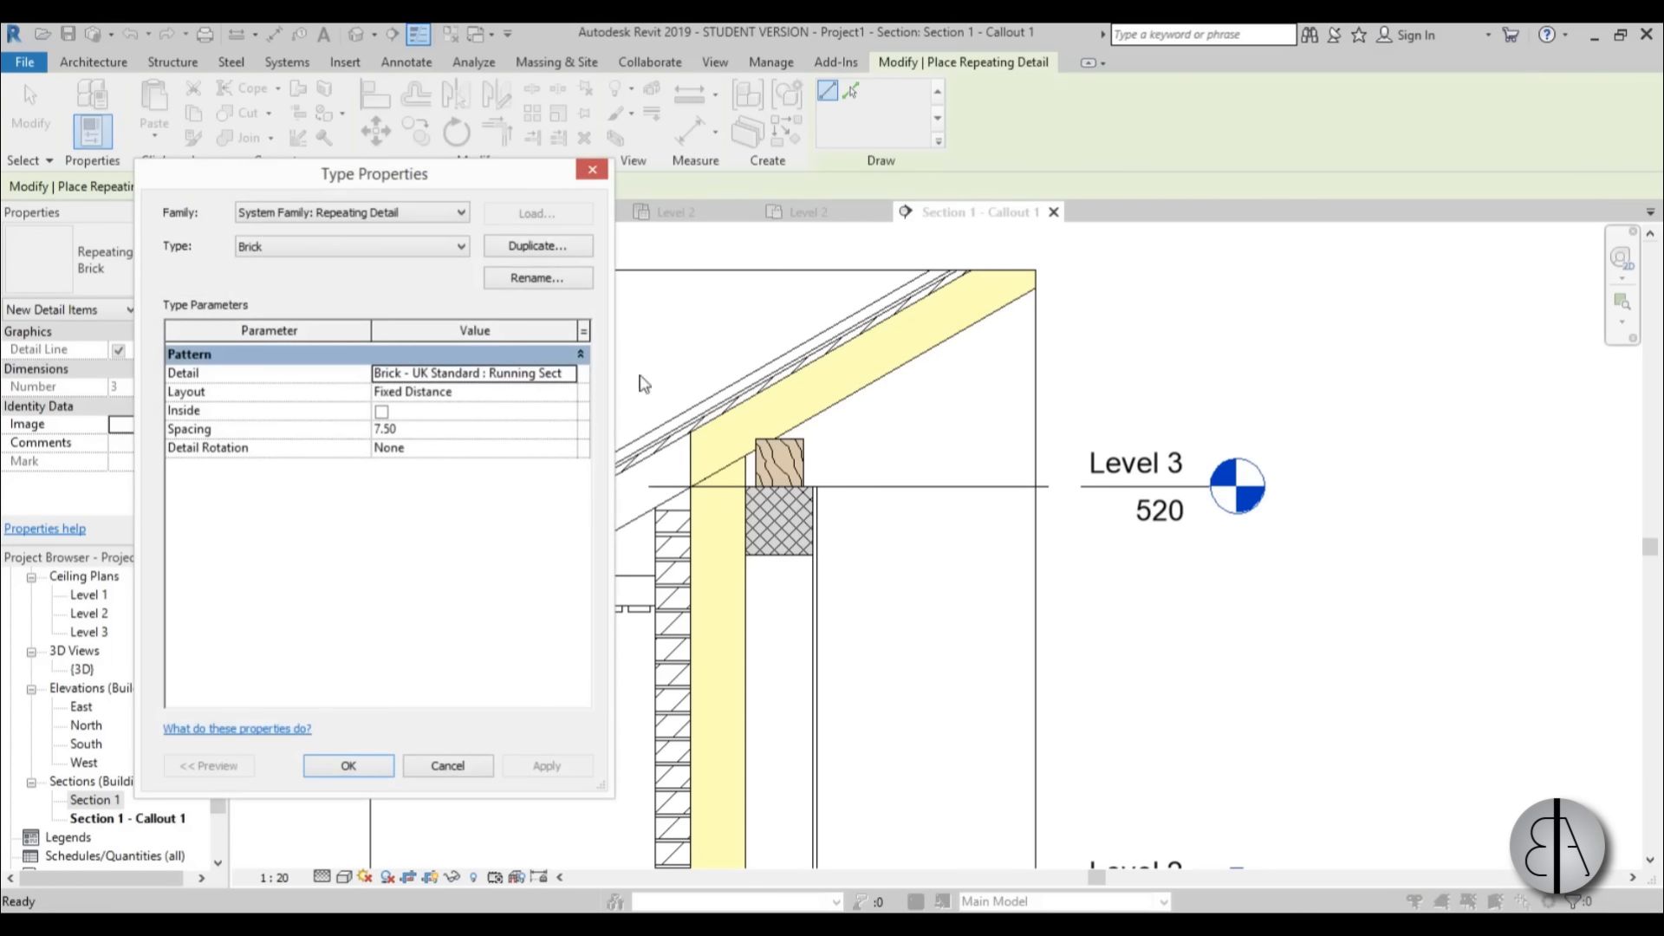
{"action": "left_click", "coordinate": [528, 248]}
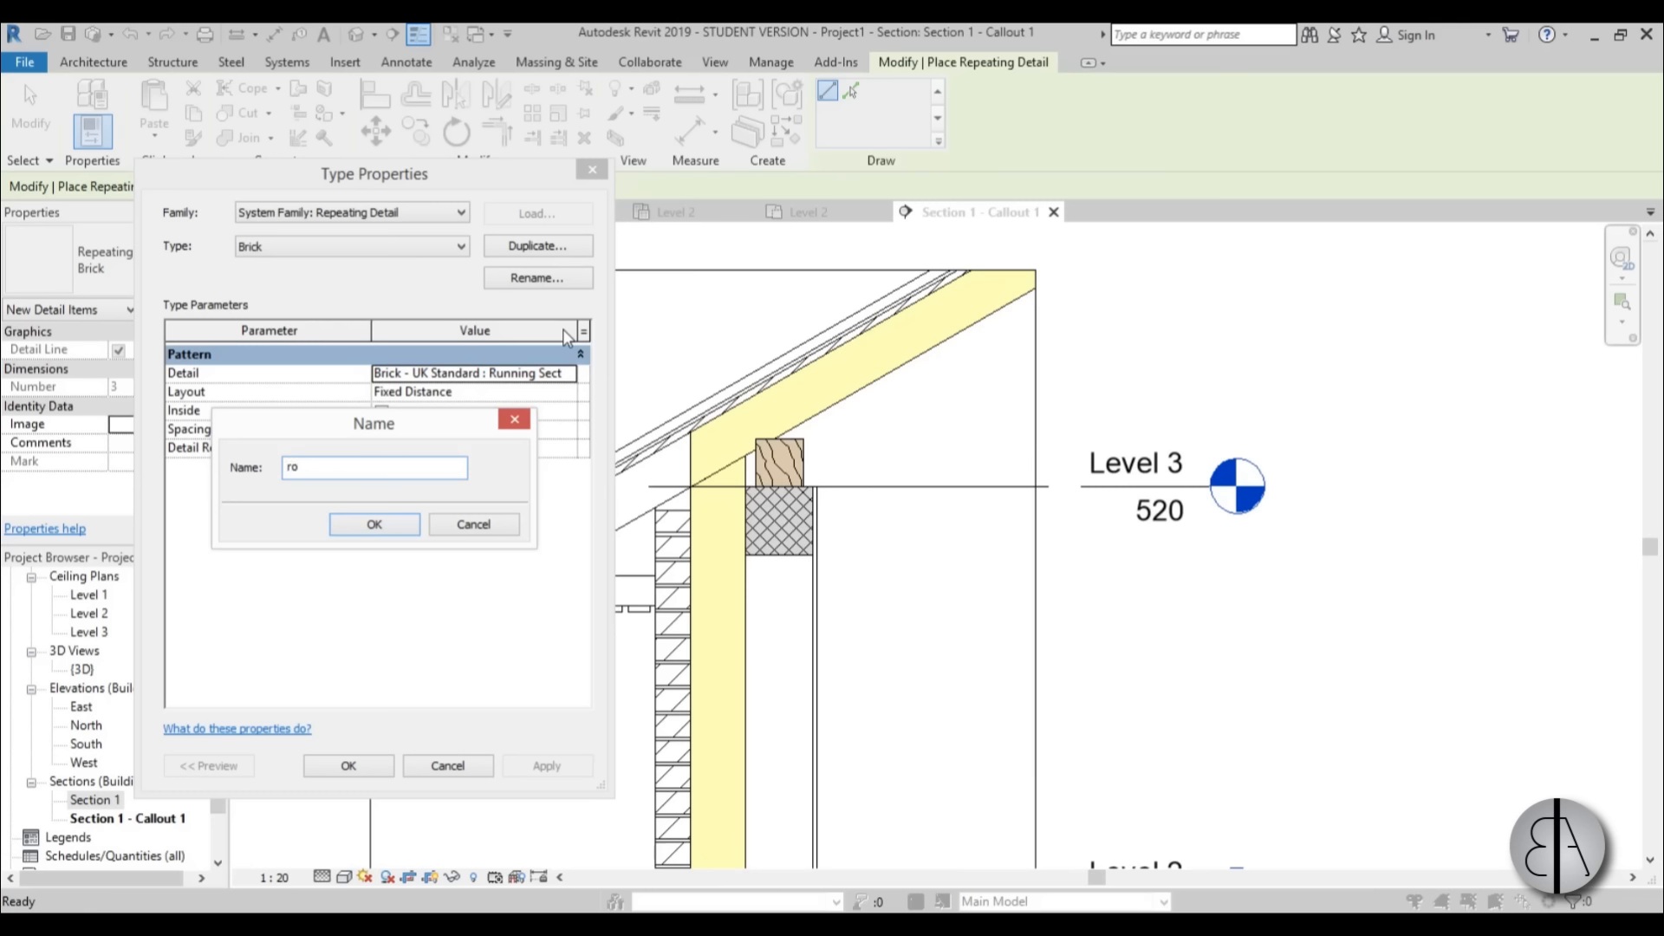
{"action": "type", "text": "roof"}
{"action": "key", "text": "Return"}
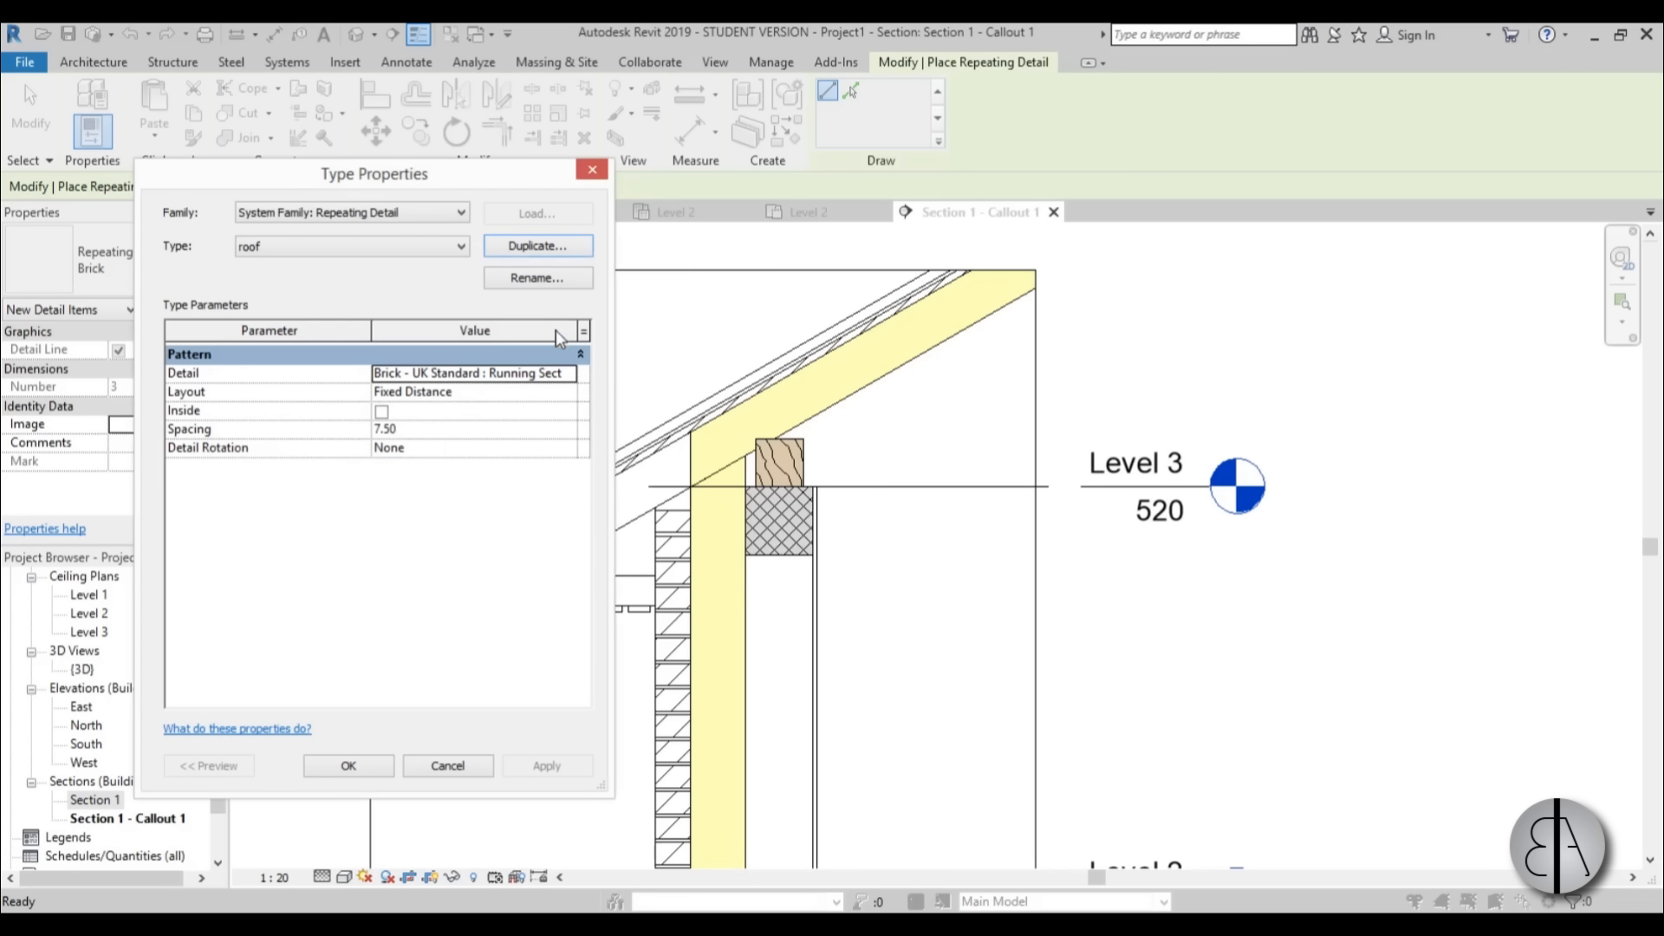
Set the roof type's detail to shingle detail with a spacing of 18.
{"action": "left_click", "coordinate": [571, 378]}
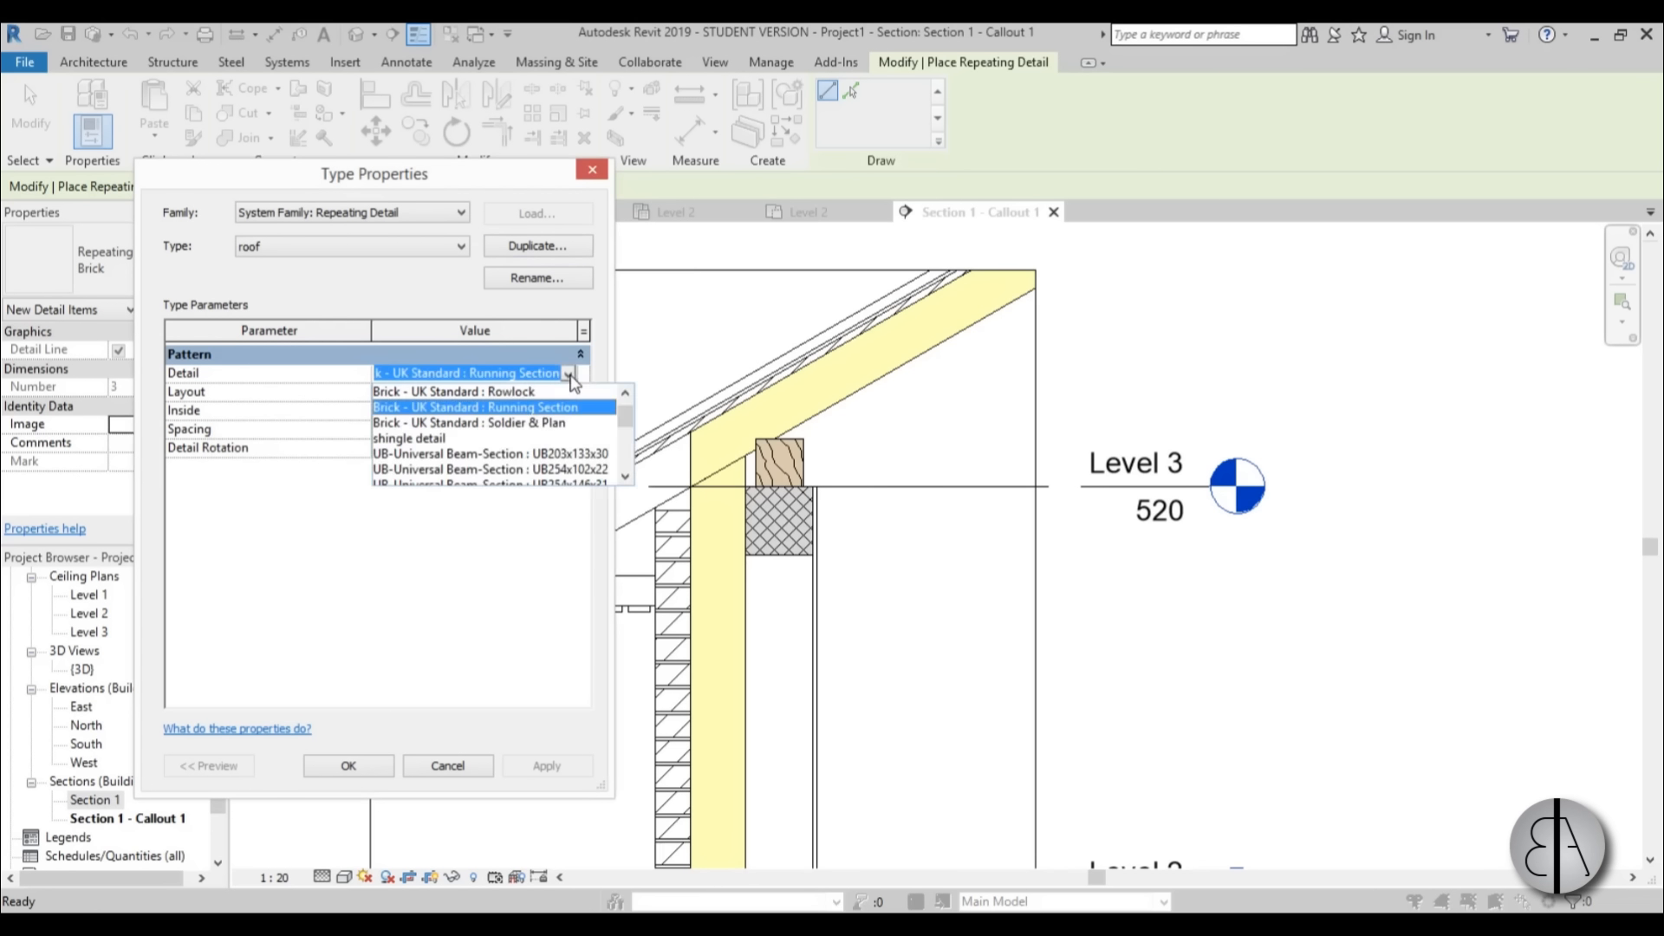
{"action": "left_click", "coordinate": [425, 439]}
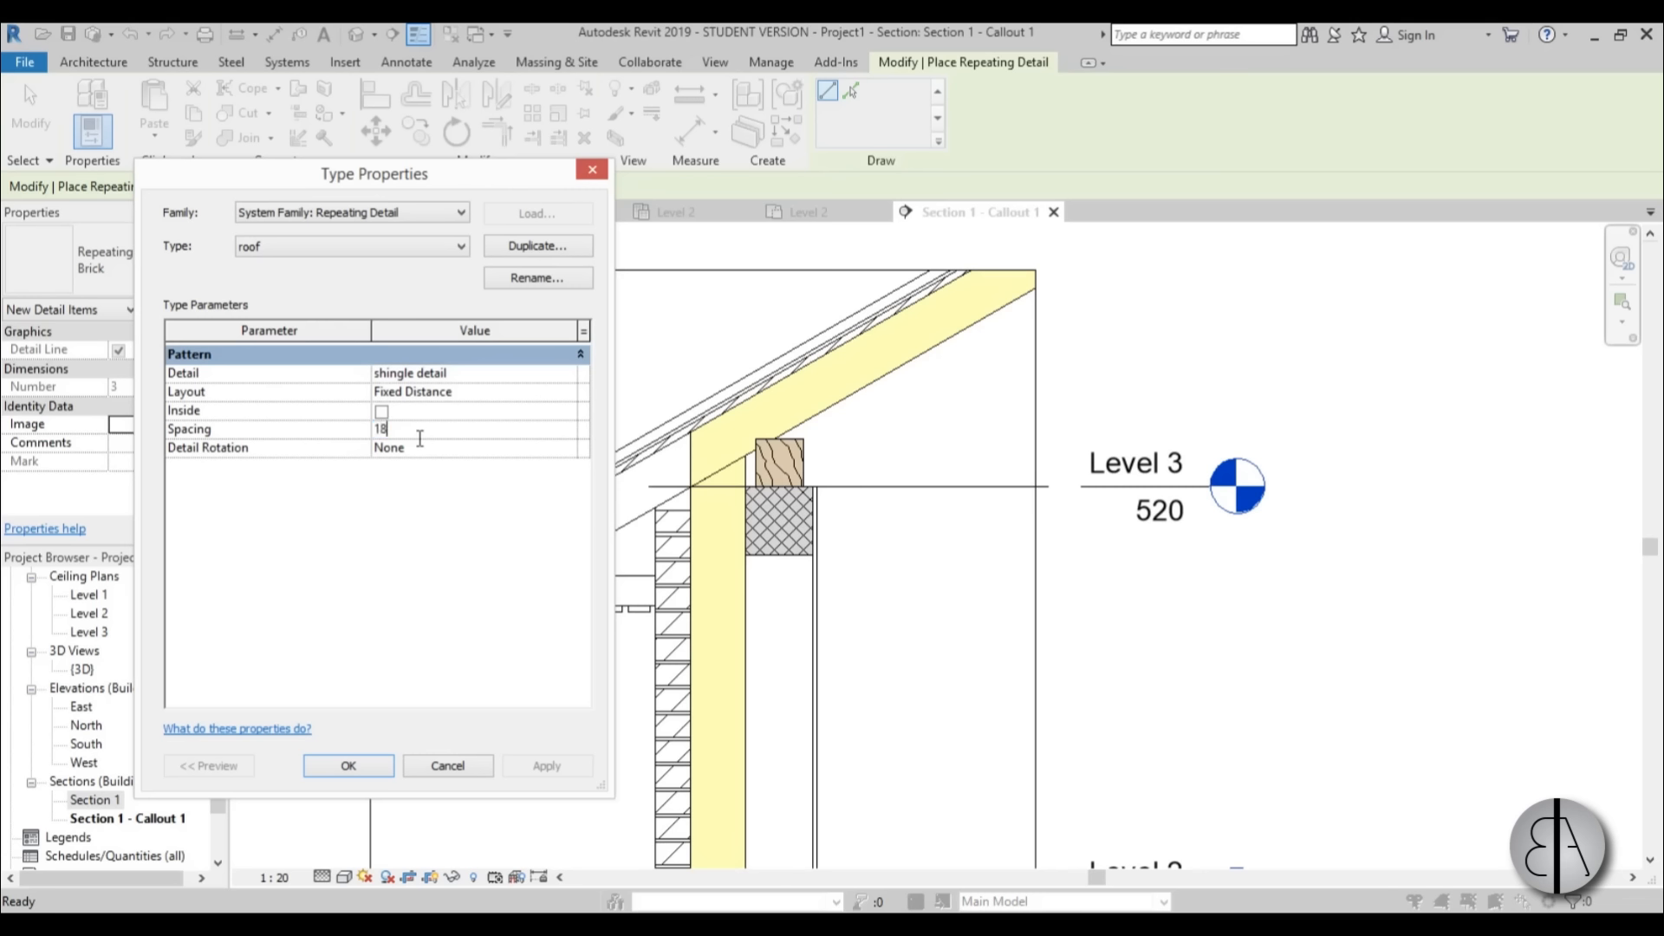
{"action": "left_click", "coordinate": [346, 766]}
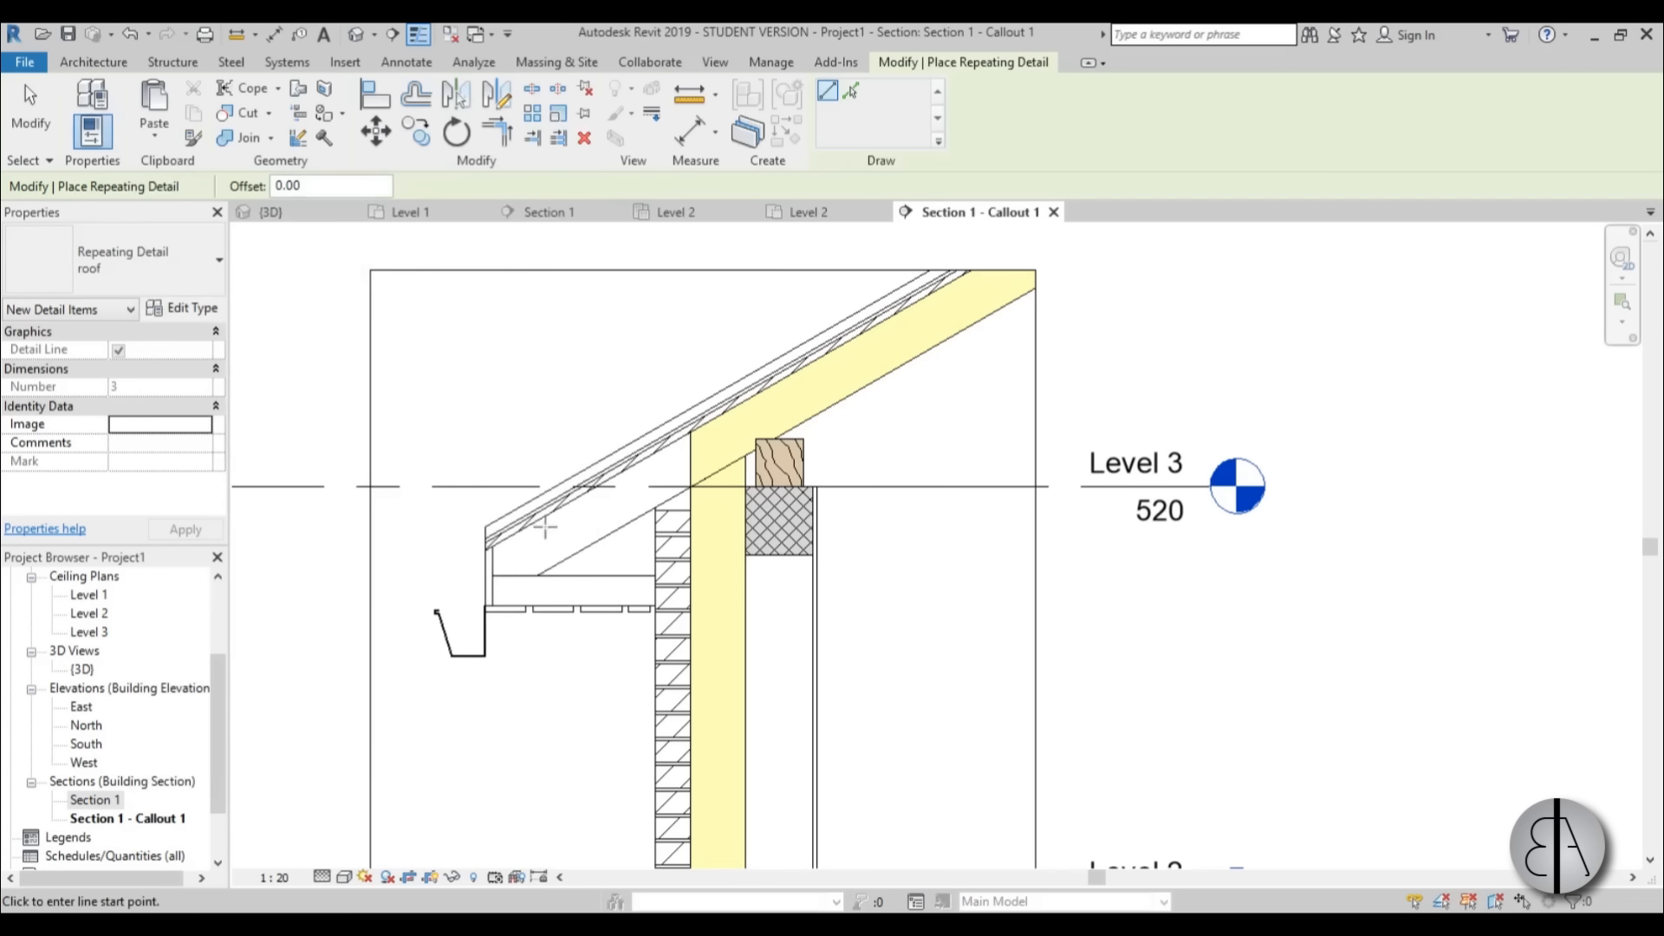
Place the roof repeating detail about 126 long along the roof's slope, from near the eaves up to the callout's upper edge.
{"action": "scroll", "coordinate": [566, 481], "scroll_direction": "up", "scroll_amount": 3}
{"action": "left_click", "coordinate": [575, 465]}
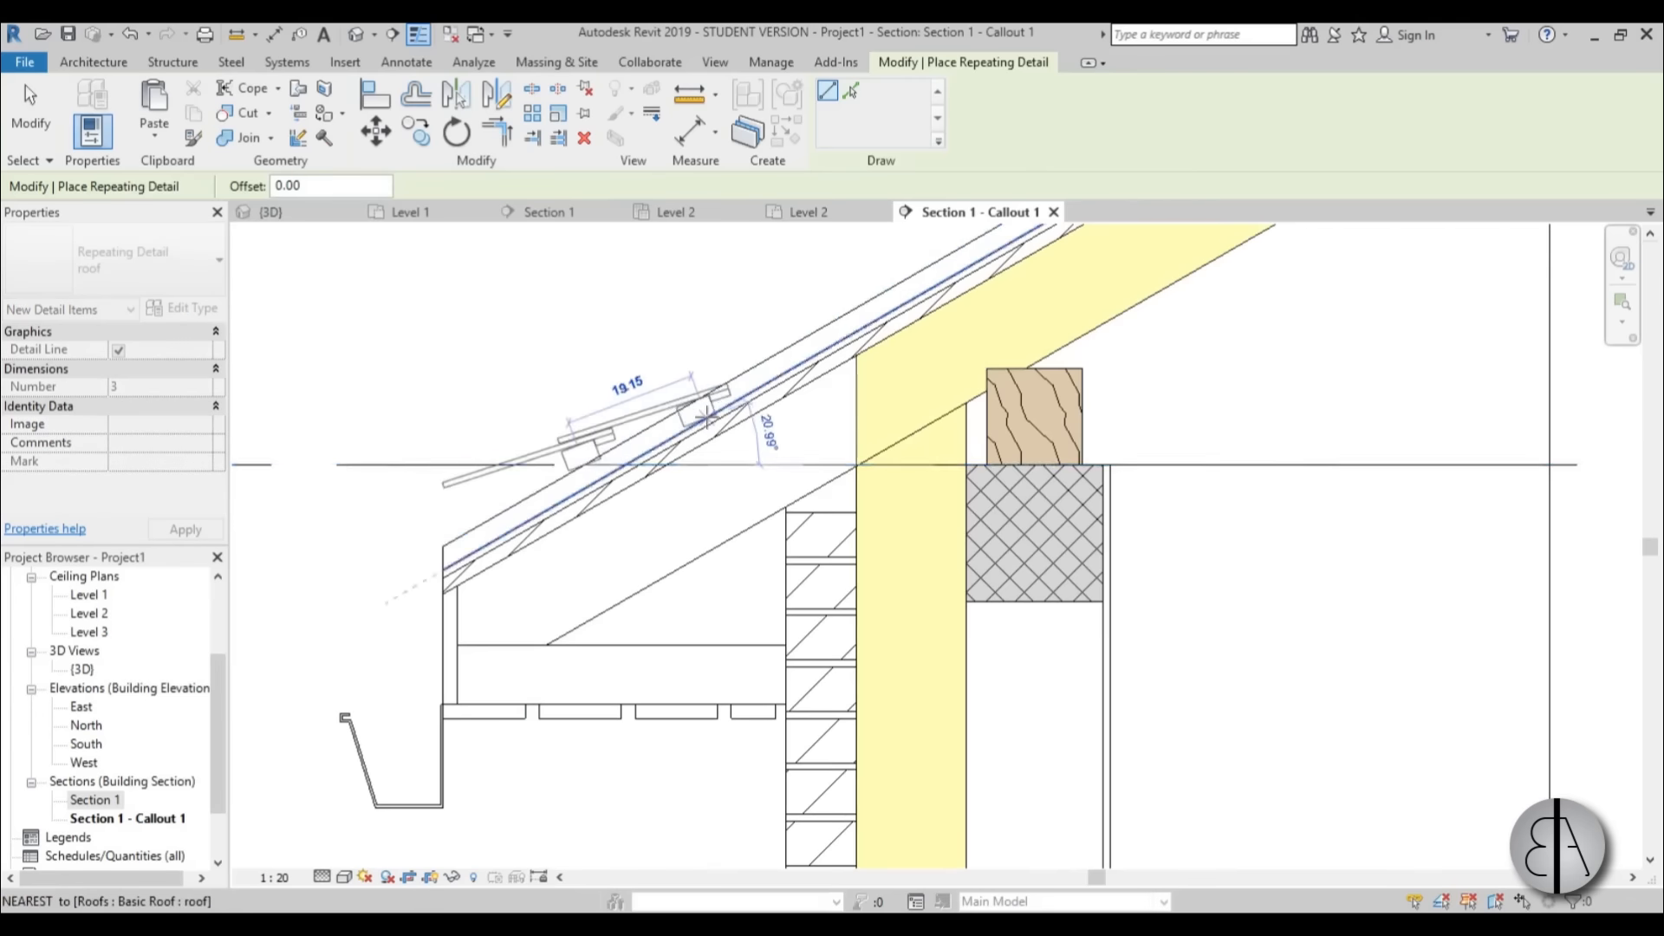
{"action": "scroll", "coordinate": [823, 407], "scroll_direction": "down", "scroll_amount": 2}
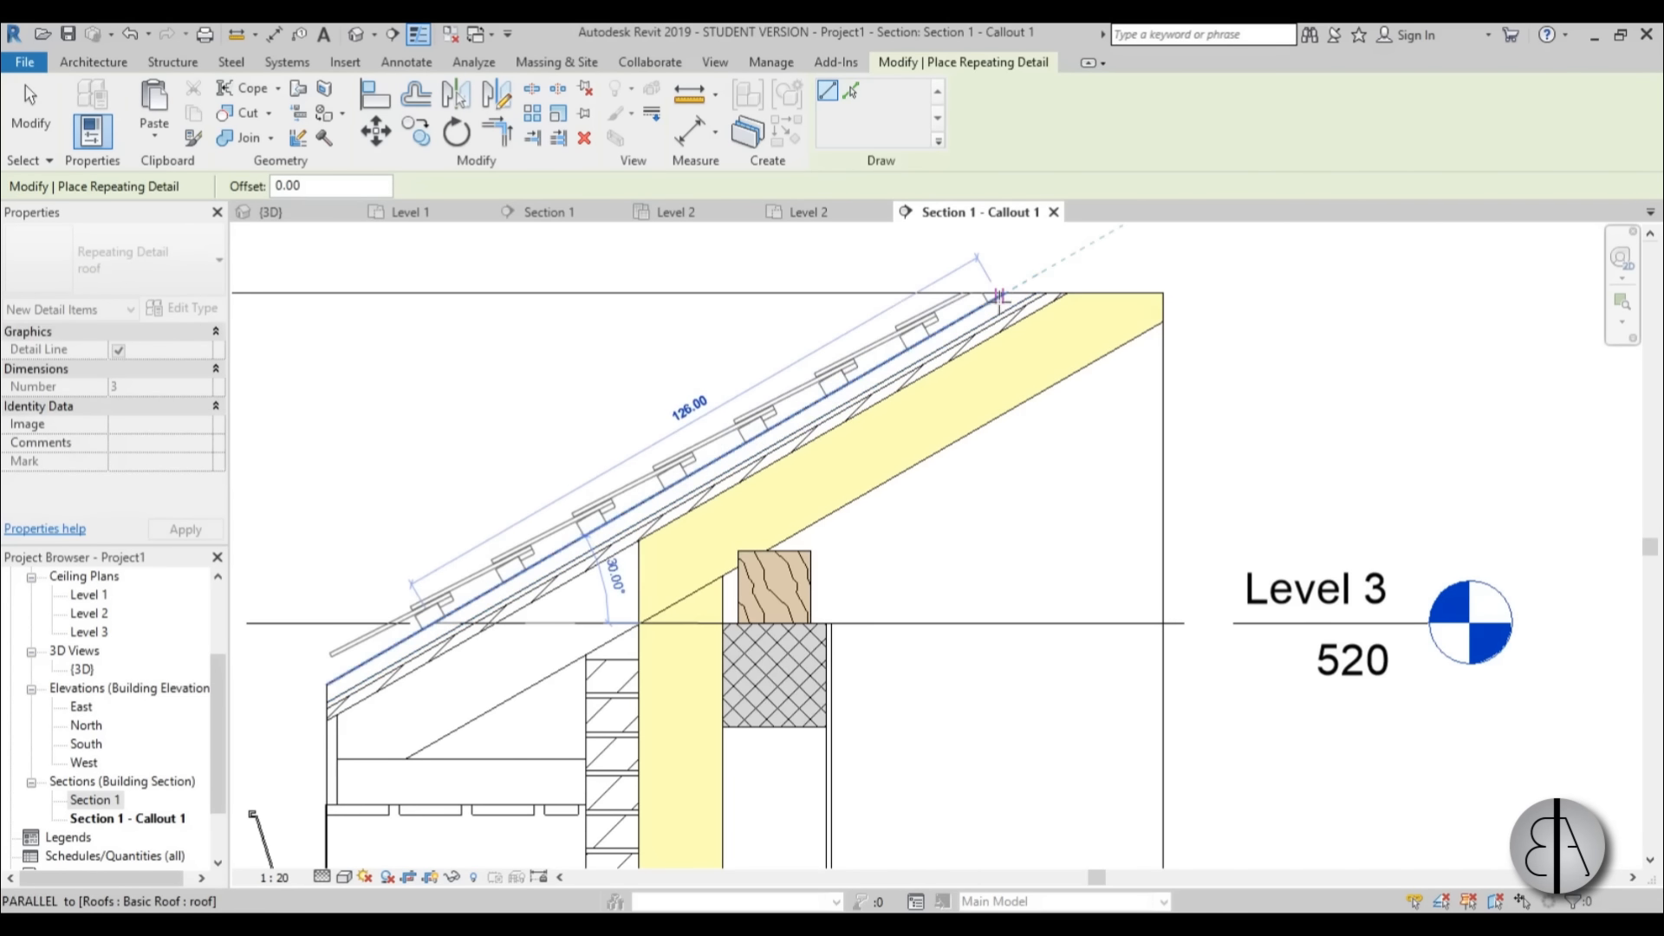
{"action": "left_click", "coordinate": [998, 300]}
{"action": "scroll", "coordinate": [923, 302], "scroll_direction": "down", "scroll_amount": 2}
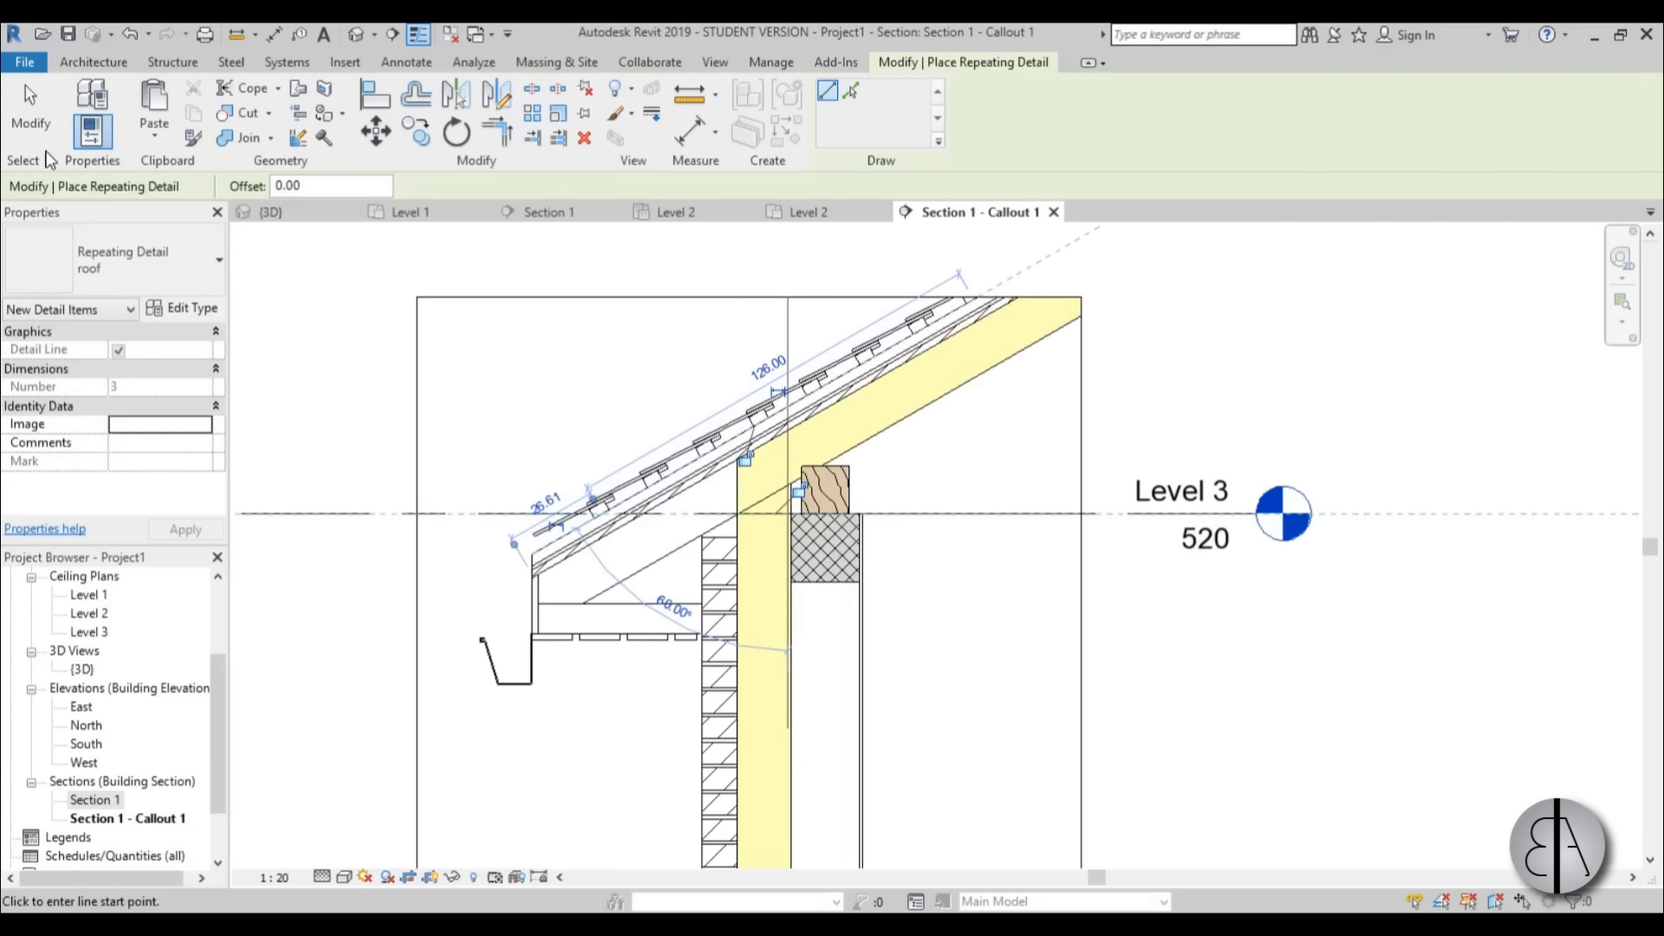
{"action": "left_click", "coordinate": [31, 113]}
Shift the lower end of the roof shingle repeating detail slightly down the slope so it overhangs the eaves.
{"action": "left_click", "coordinate": [593, 503]}
{"action": "scroll", "coordinate": [604, 460], "scroll_direction": "down", "scroll_amount": 1}
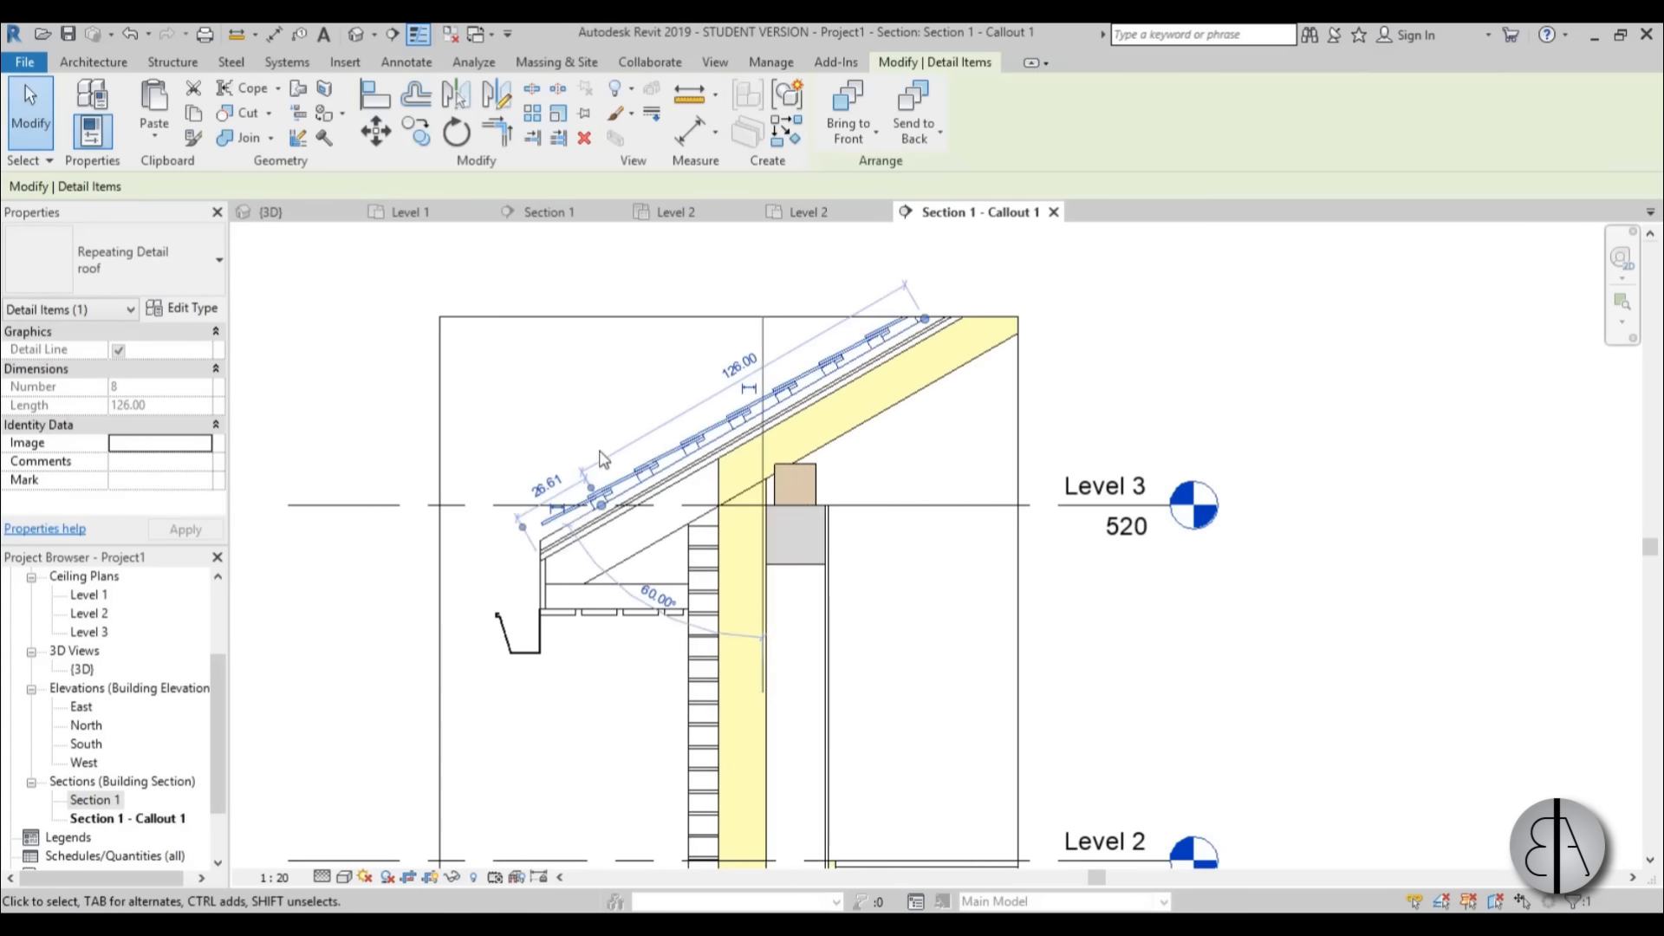
{"action": "left_click", "coordinate": [604, 459]}
{"action": "scroll", "coordinate": [640, 468], "scroll_direction": "up", "scroll_amount": 3}
{"action": "scroll", "coordinate": [882, 364], "scroll_direction": "down", "scroll_amount": 2}
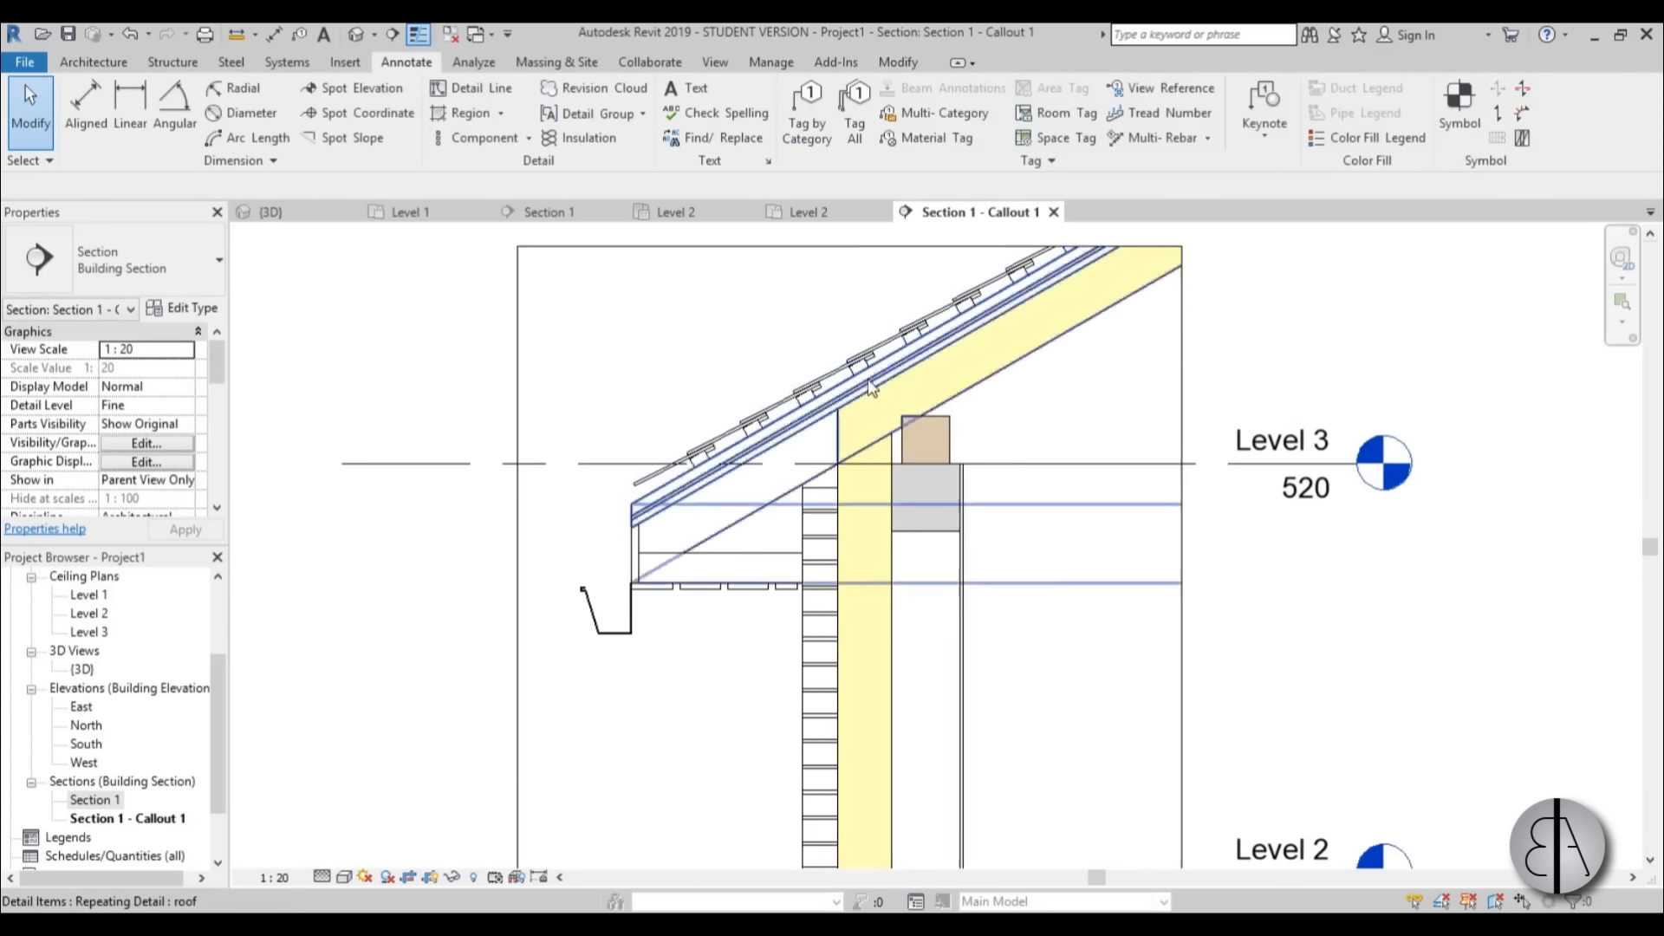
{"action": "scroll", "coordinate": [723, 481], "scroll_direction": "up", "scroll_amount": 4}
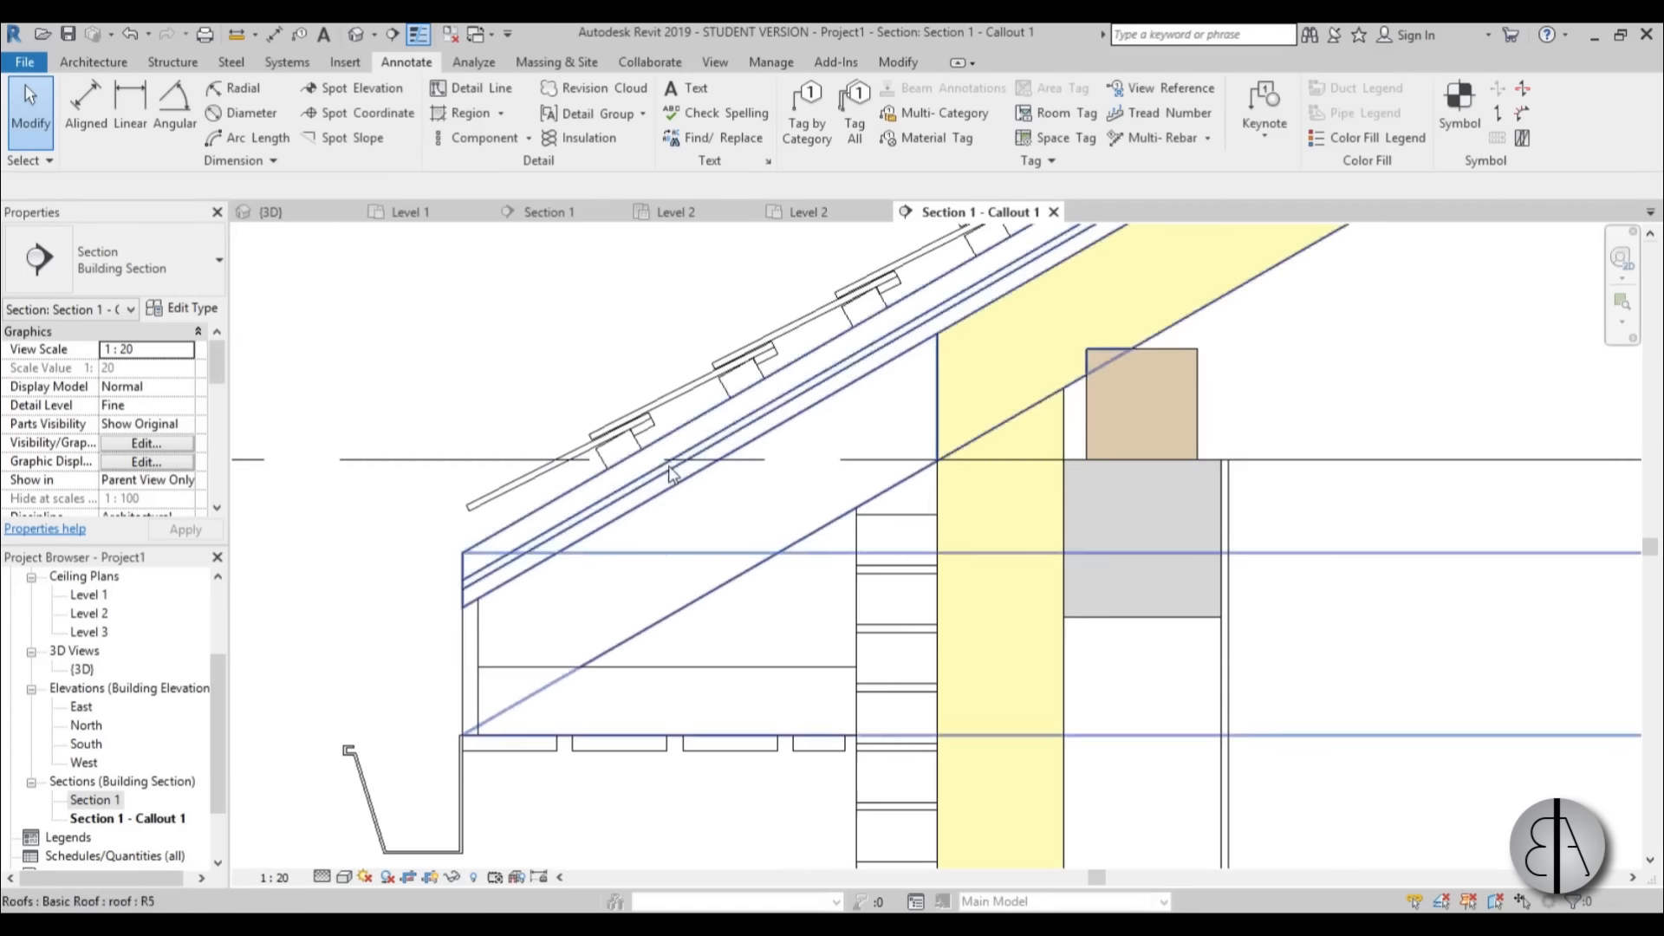
{"action": "left_click", "coordinate": [566, 459]}
{"action": "scroll", "coordinate": [567, 459], "scroll_direction": "up", "scroll_amount": 4}
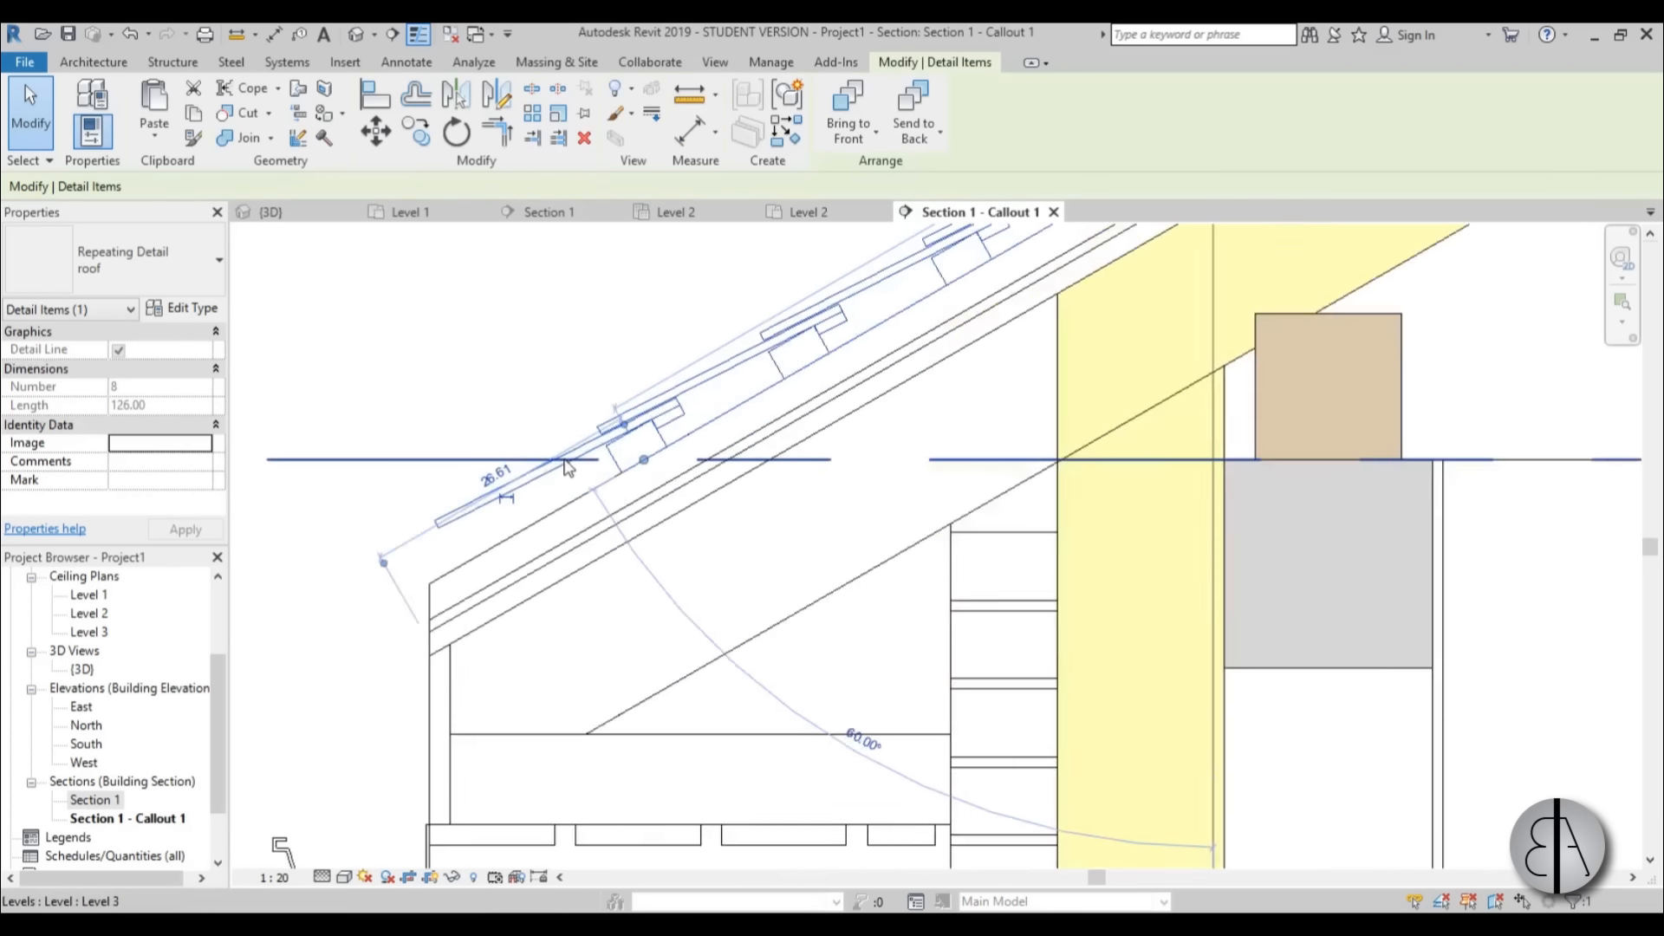
{"action": "left_click_drag", "start_coordinate": [688, 461], "coordinate": [661, 476]}
{"action": "key", "text": "Escape"}
Turn off thin-line display and inspect the true line weights of the roof, wall and floor in the callout.
{"action": "scroll", "coordinate": [472, 342], "scroll_direction": "down", "scroll_amount": 4}
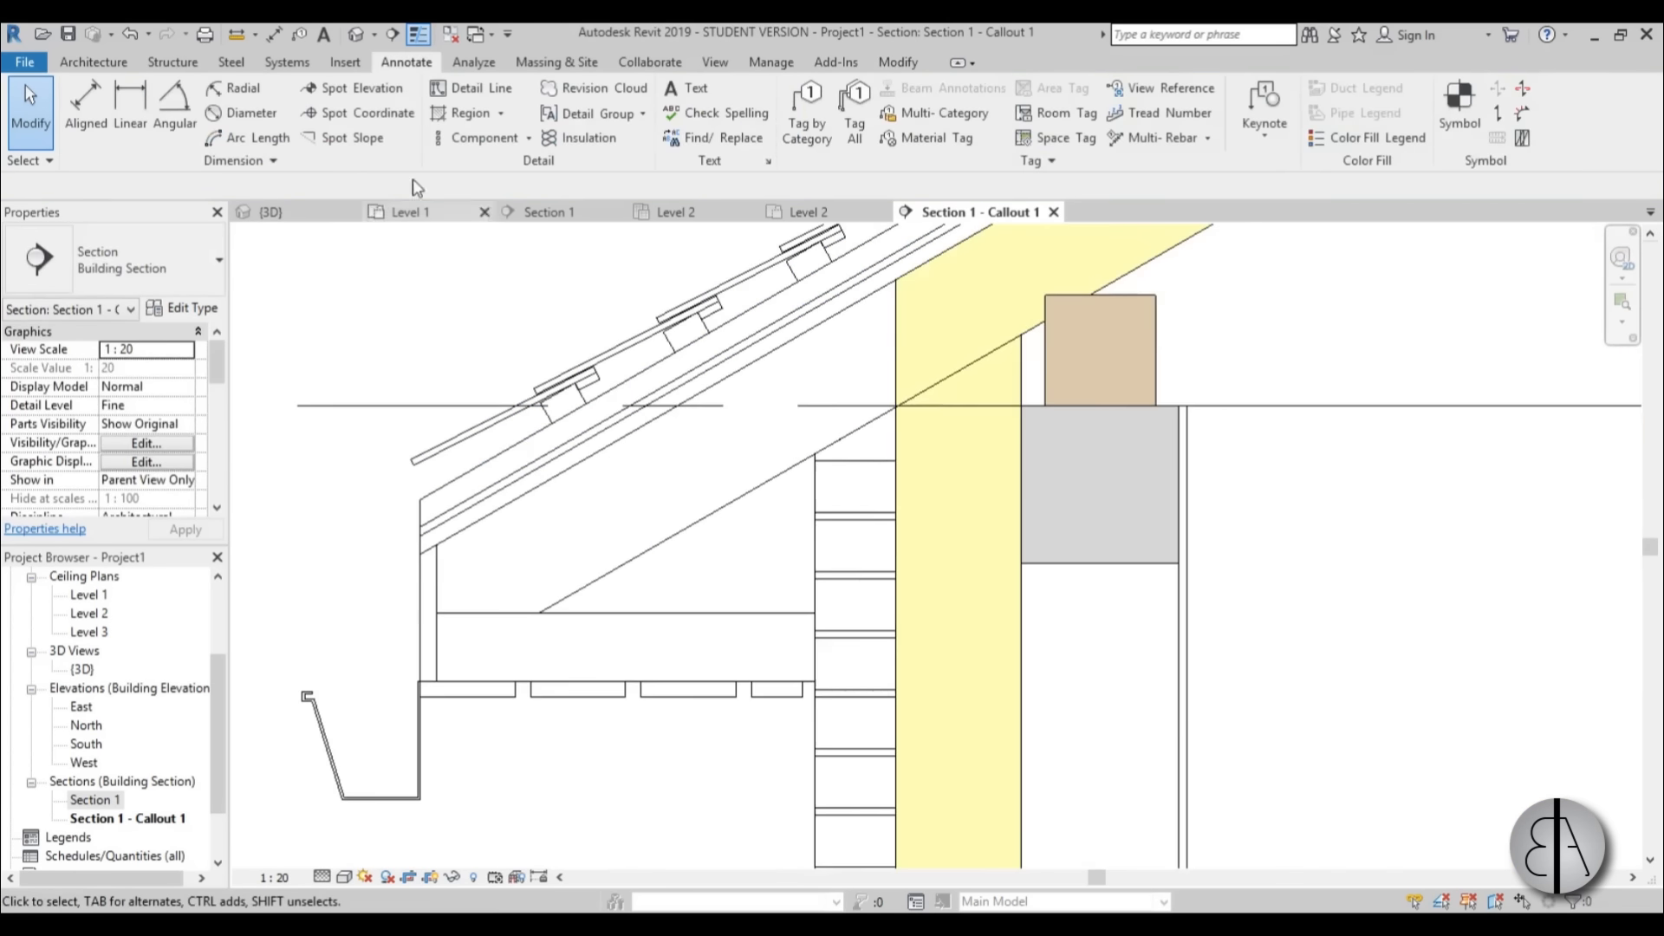
{"action": "scroll", "coordinate": [441, 283], "scroll_direction": "down", "scroll_amount": 2}
{"action": "middle_click_drag", "start_coordinate": [567, 547], "coordinate": [522, 616]}
{"action": "scroll", "coordinate": [538, 654], "scroll_direction": "down", "scroll_amount": 1}
{"action": "scroll", "coordinate": [535, 549], "scroll_direction": "down", "scroll_amount": 1}
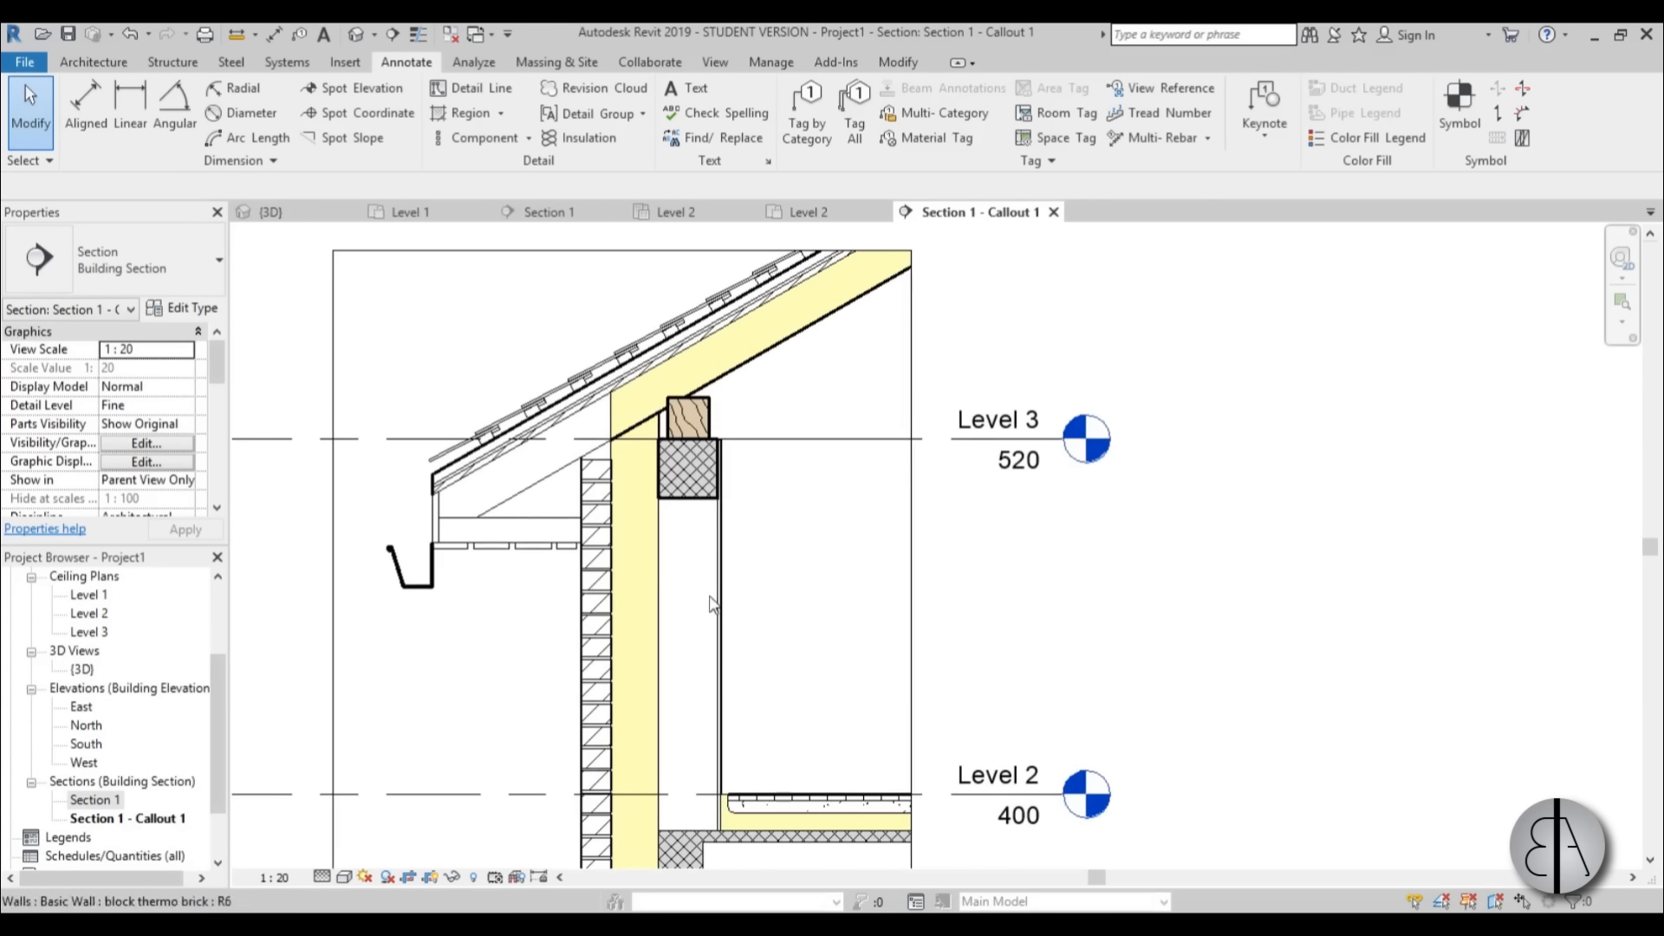
{"action": "middle_click_drag", "start_coordinate": [798, 655], "coordinate": [773, 621]}
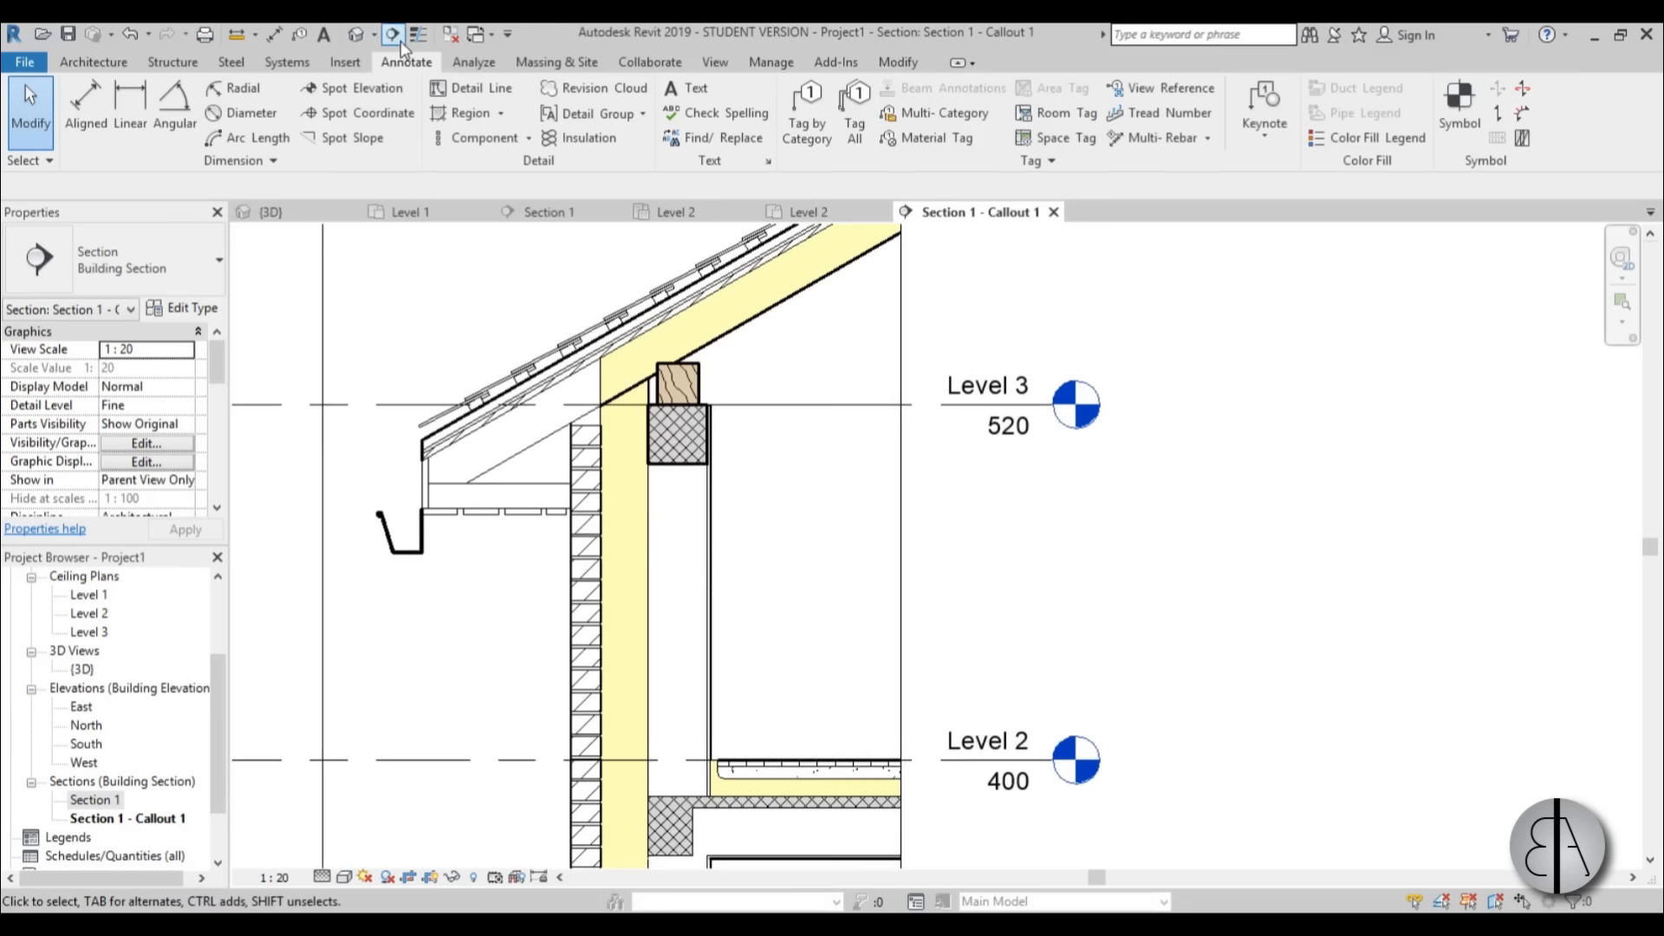
{"action": "scroll", "coordinate": [745, 372], "scroll_direction": "up", "scroll_amount": 4}
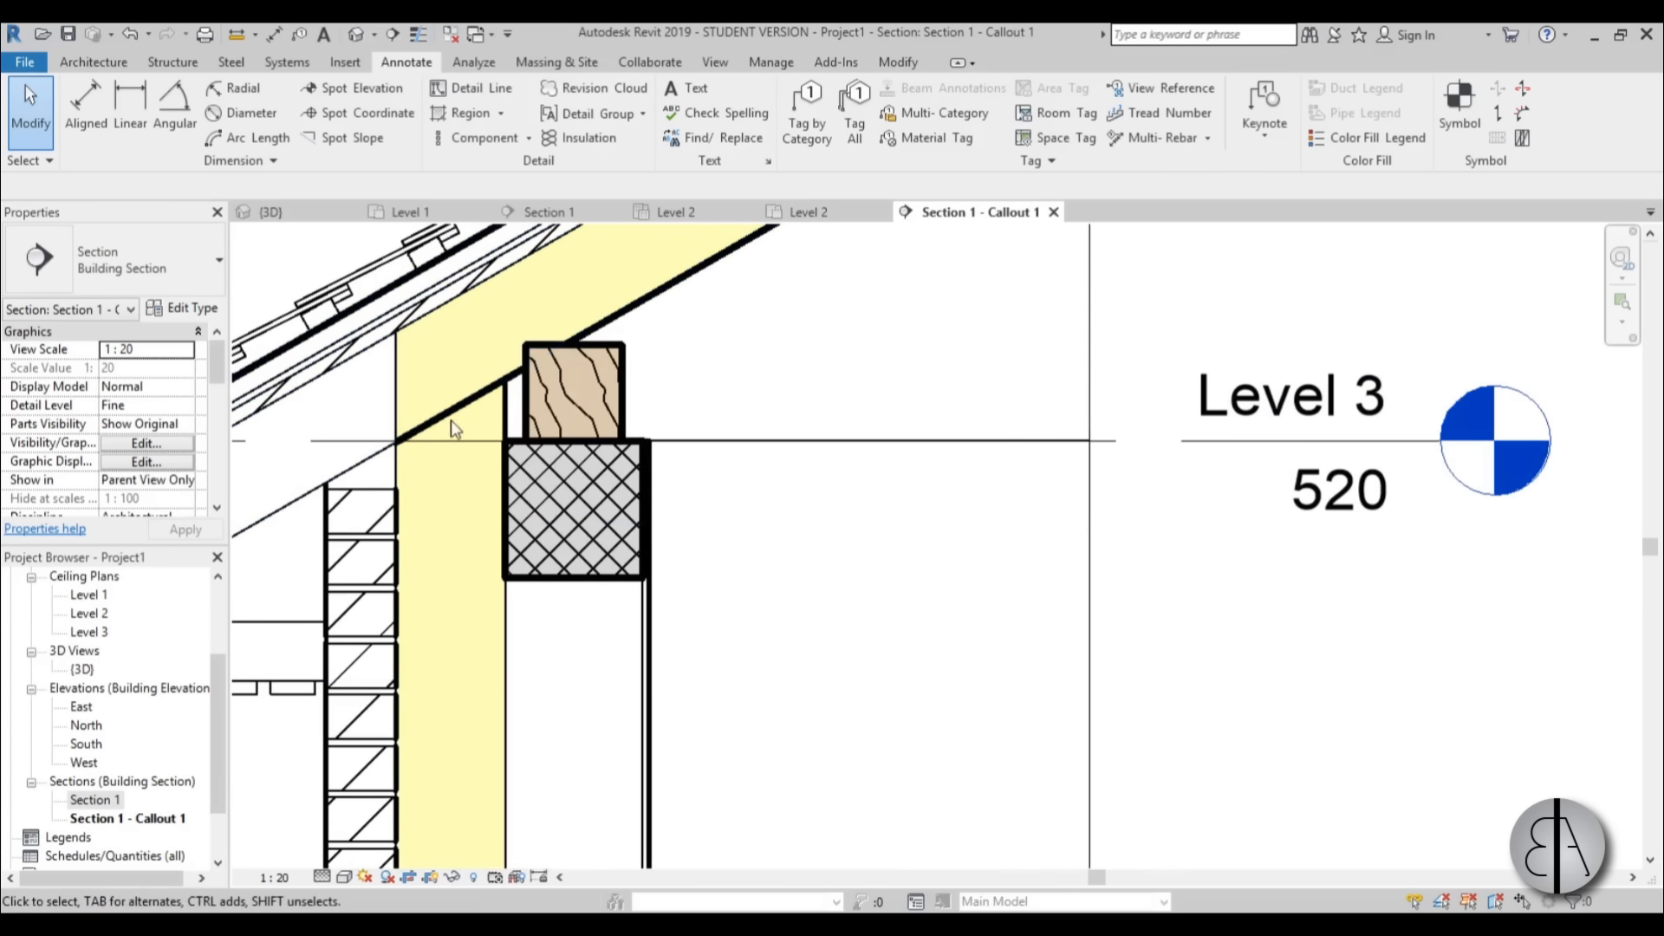
{"action": "scroll", "coordinate": [451, 427], "scroll_direction": "down", "scroll_amount": 2}
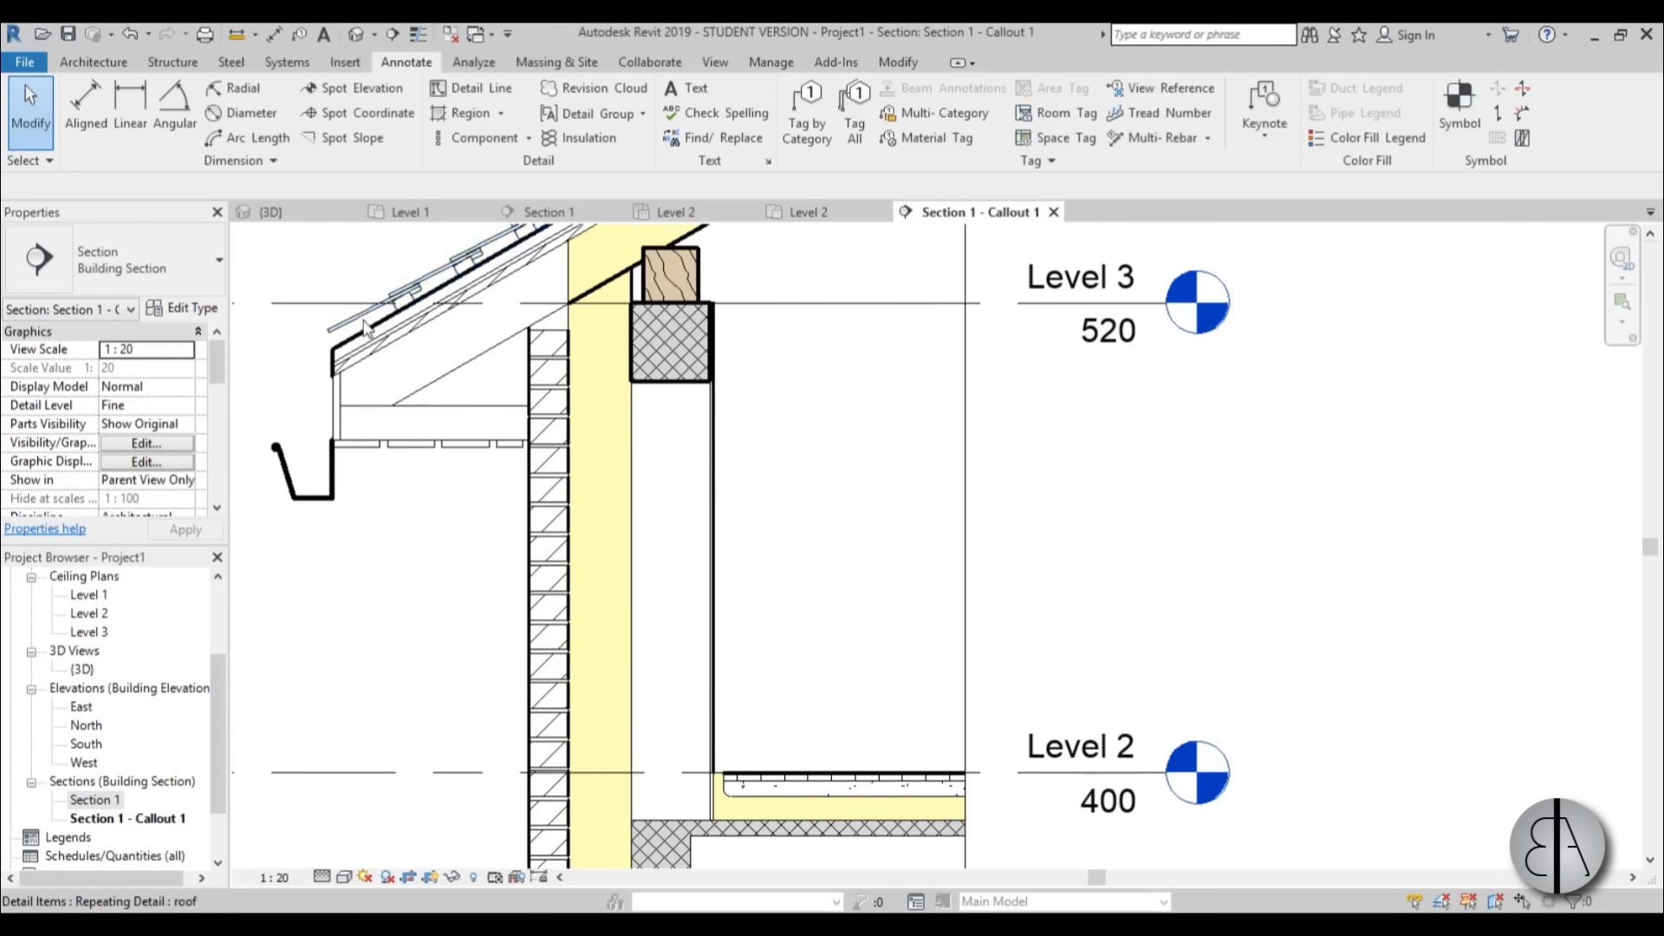
{"action": "scroll", "coordinate": [364, 328], "scroll_direction": "down", "scroll_amount": 4}
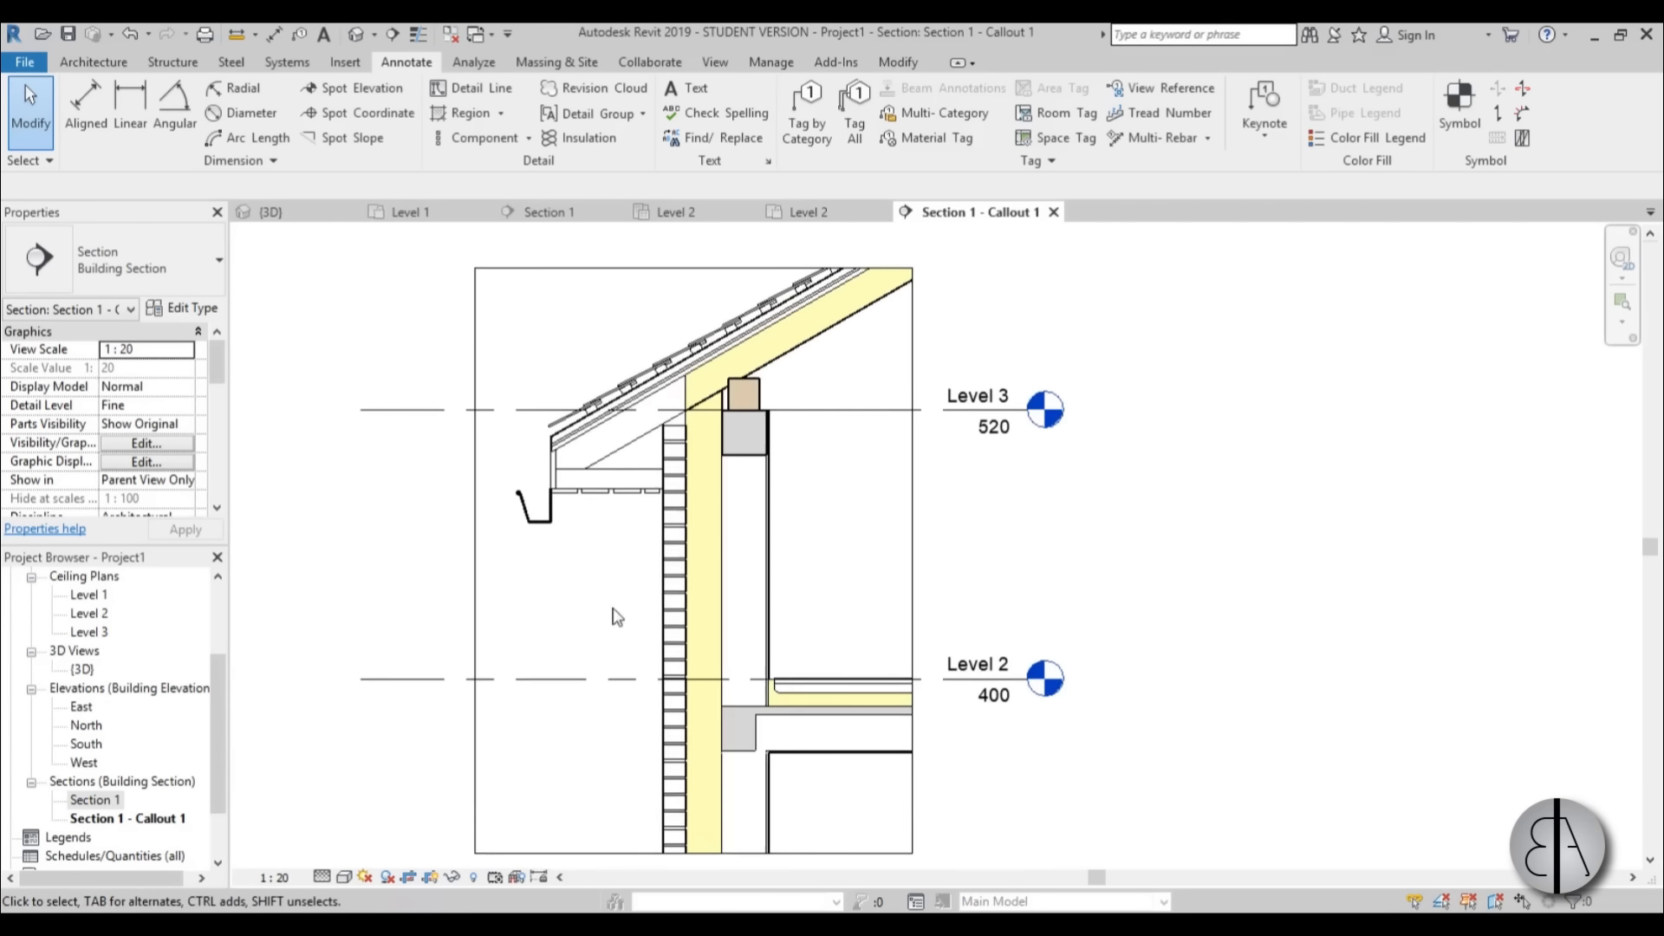
{"action": "middle_click_drag", "start_coordinate": [617, 615], "coordinate": [666, 596]}
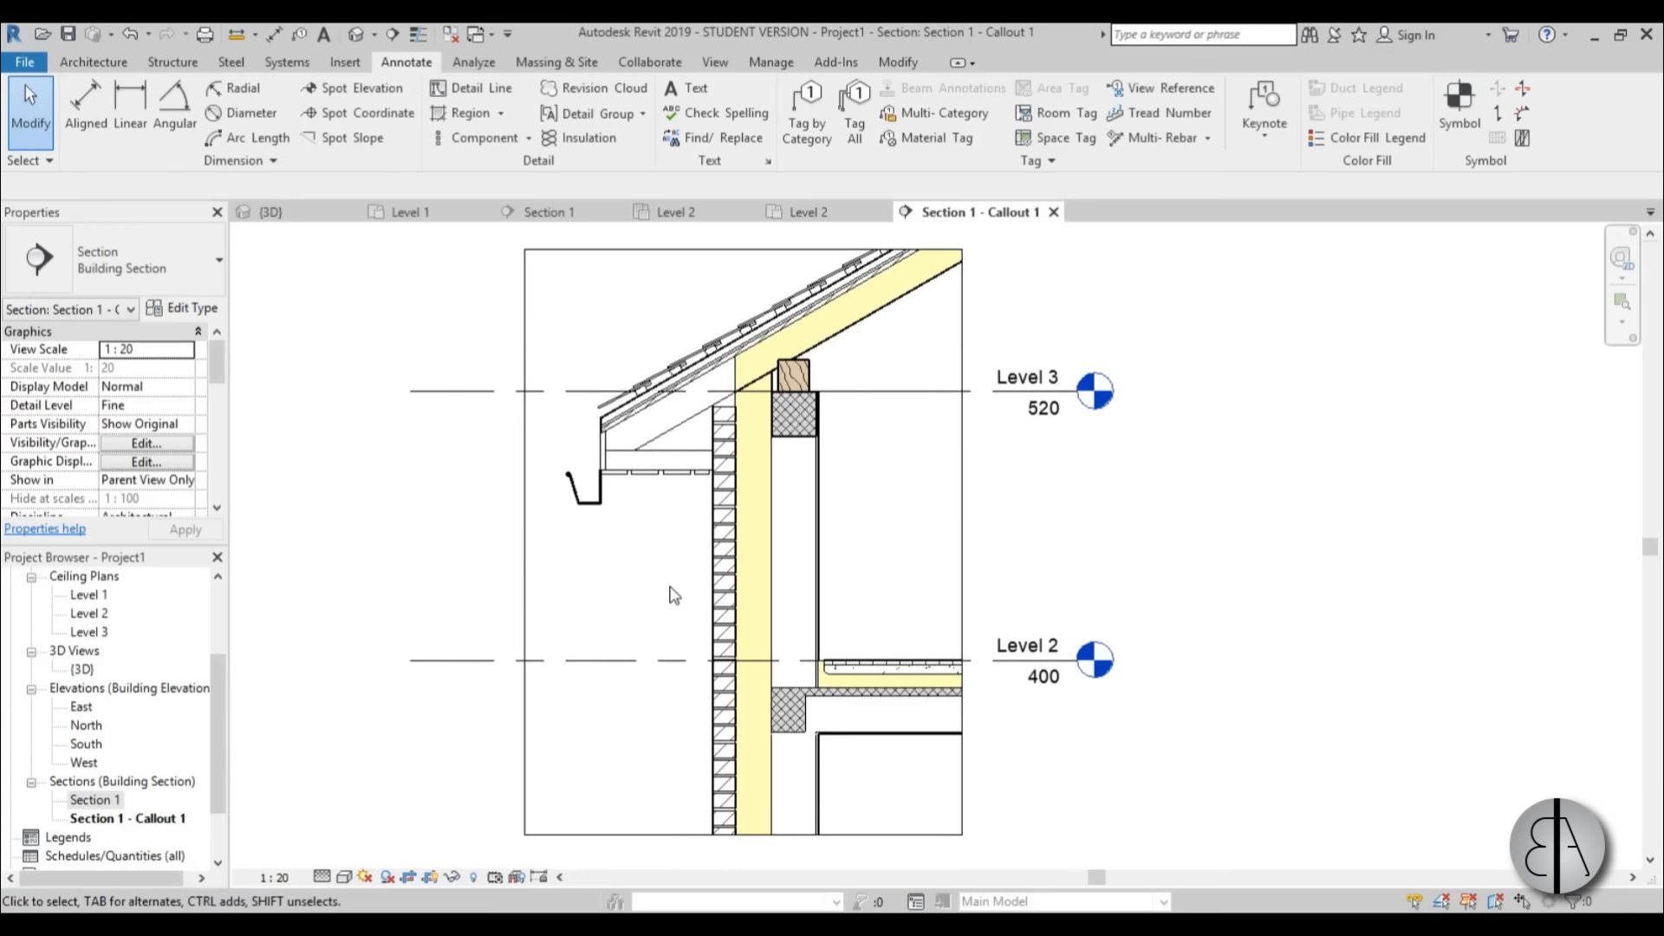
Override the cut line weight of the Walls category to 2 in the callout's visibility/graphics settings.
{"action": "key", "text": "v"}
{"action": "key", "text": "g"}
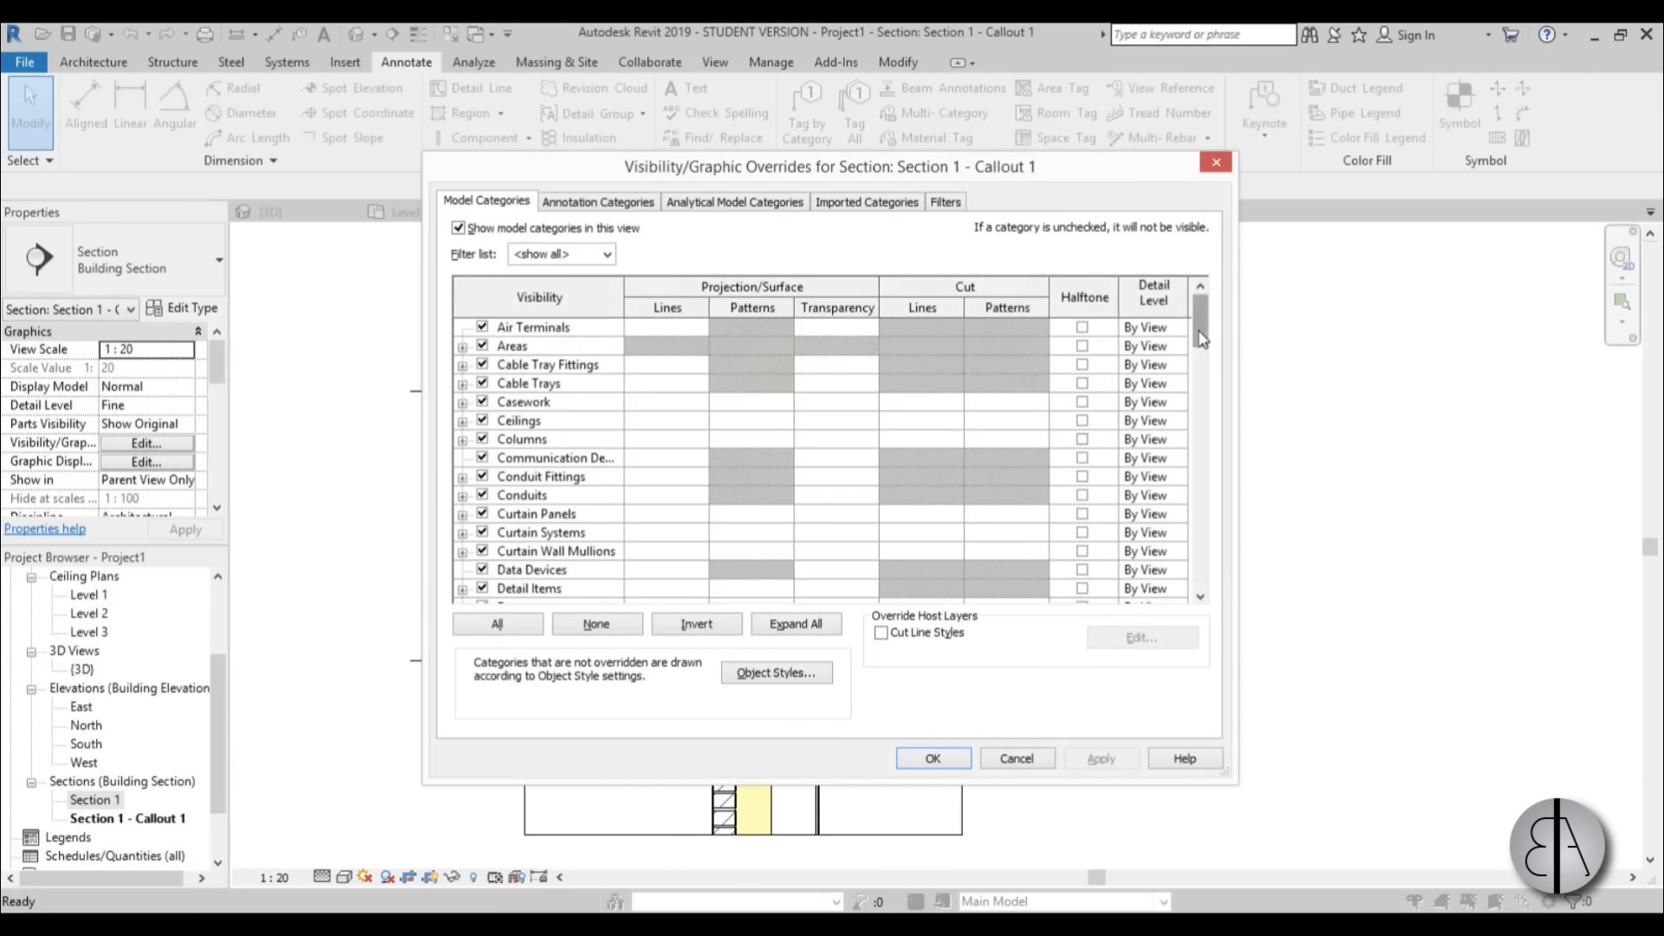
{"action": "left_click_drag", "start_coordinate": [1202, 339], "coordinate": [1202, 514]}
{"action": "scroll", "coordinate": [708, 538], "scroll_direction": "down", "scroll_amount": 6}
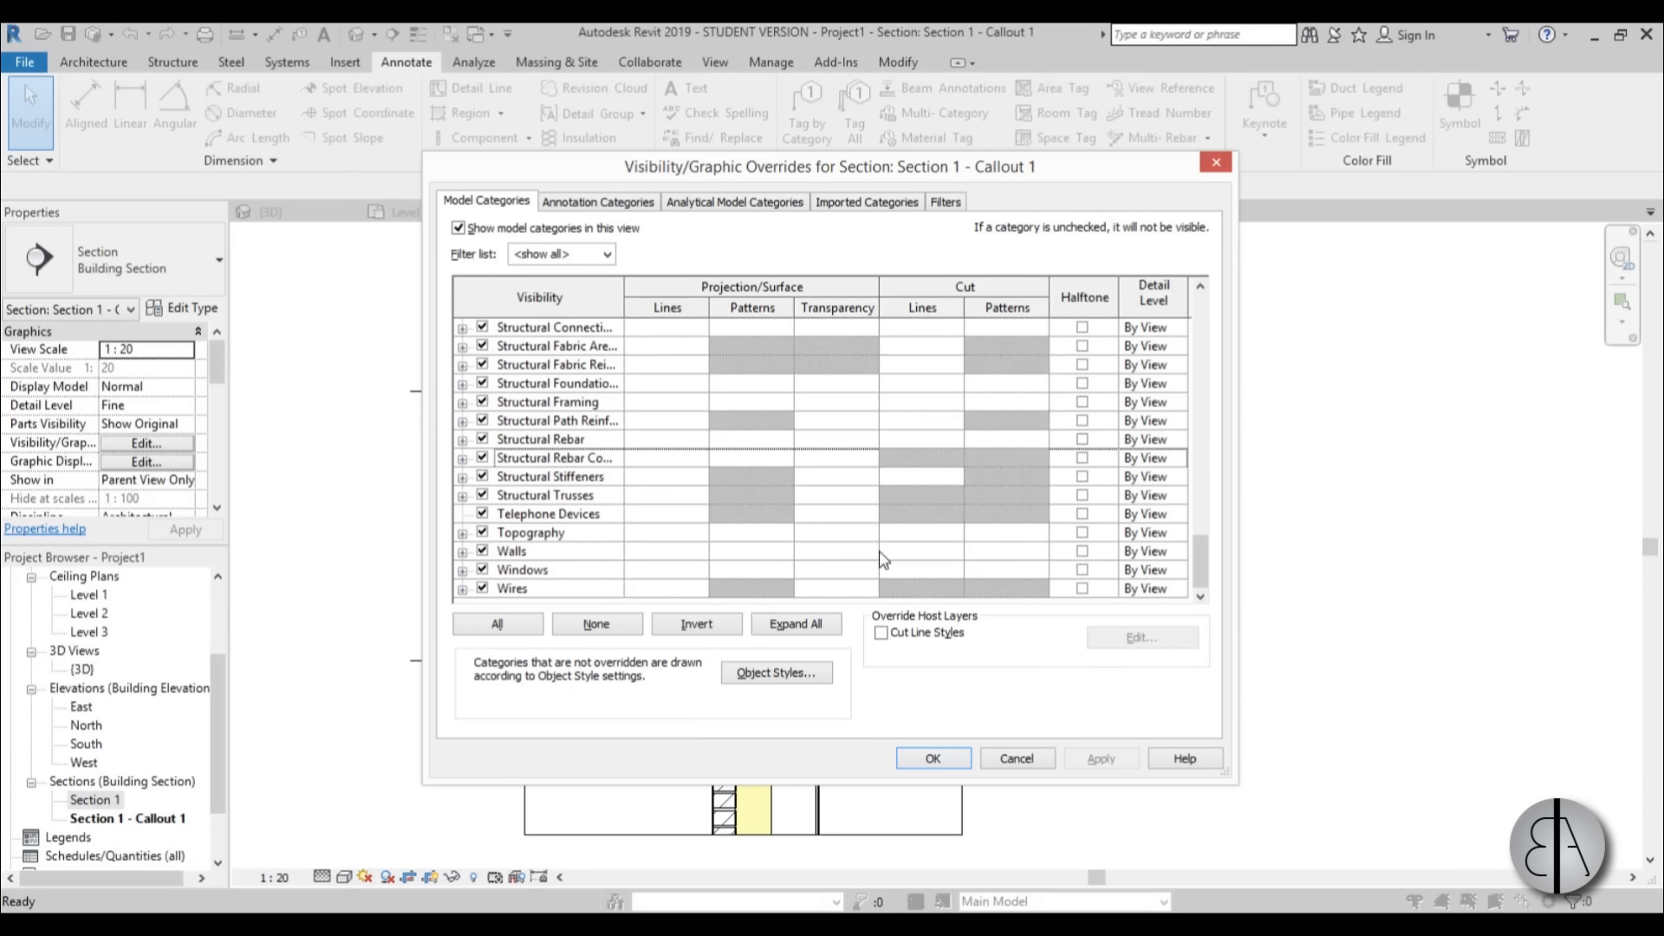
{"action": "left_click", "coordinate": [961, 553]}
{"action": "left_click", "coordinate": [922, 551]}
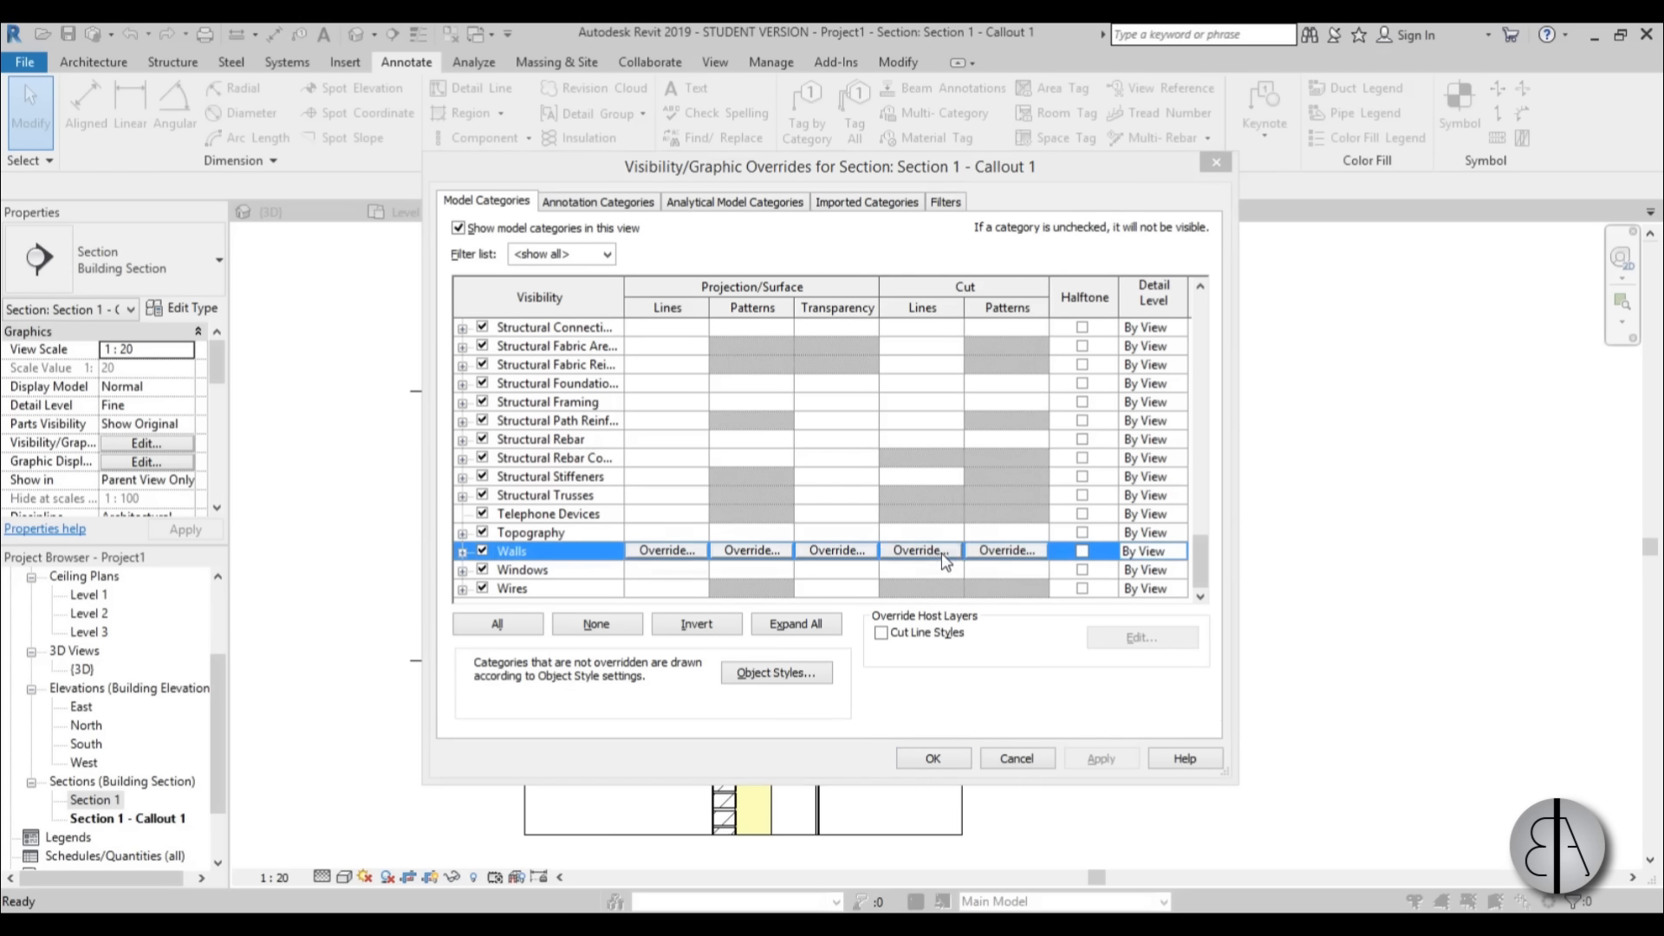
{"action": "left_click", "coordinate": [845, 497]}
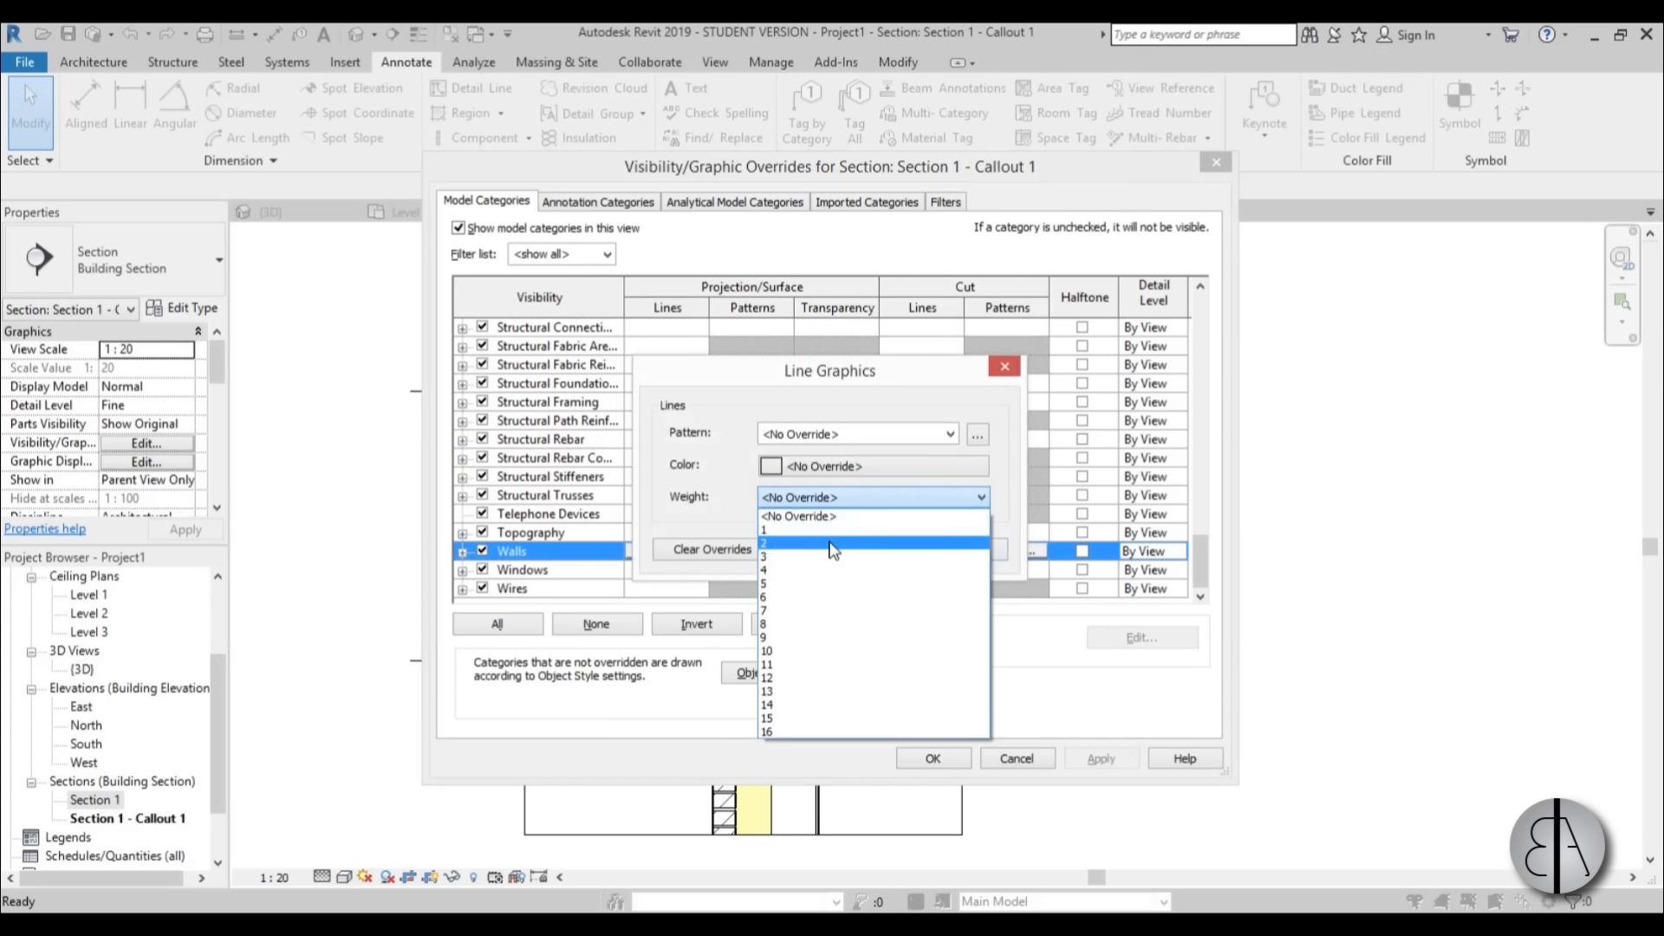
{"action": "left_click", "coordinate": [839, 544]}
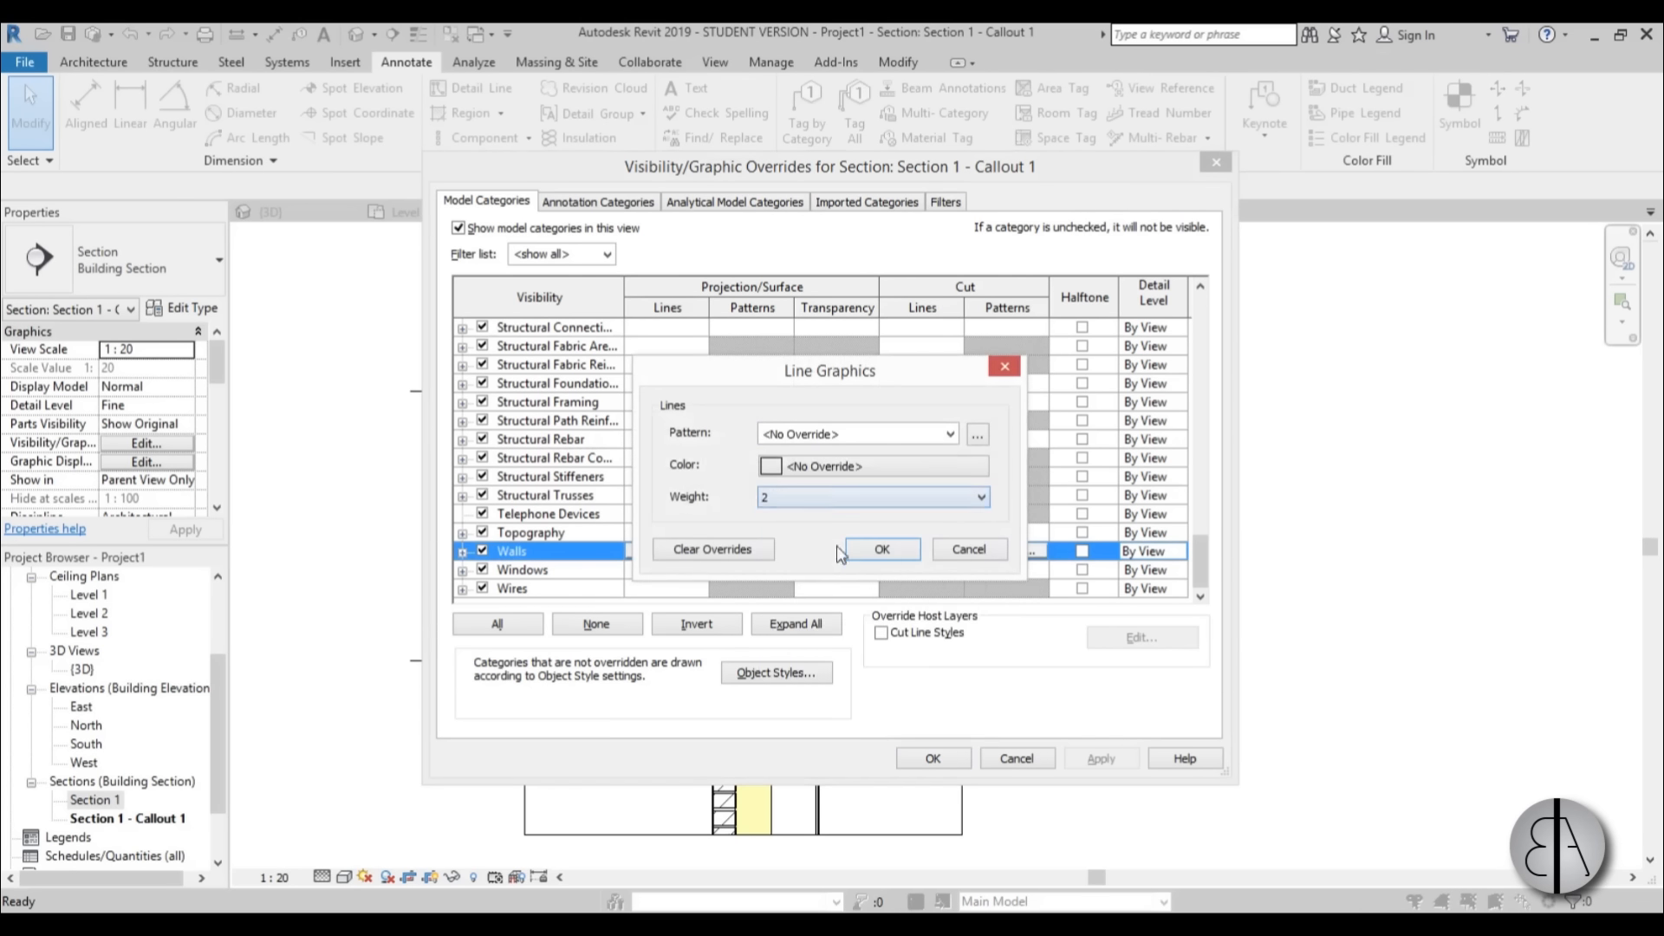
{"action": "left_click", "coordinate": [890, 551]}
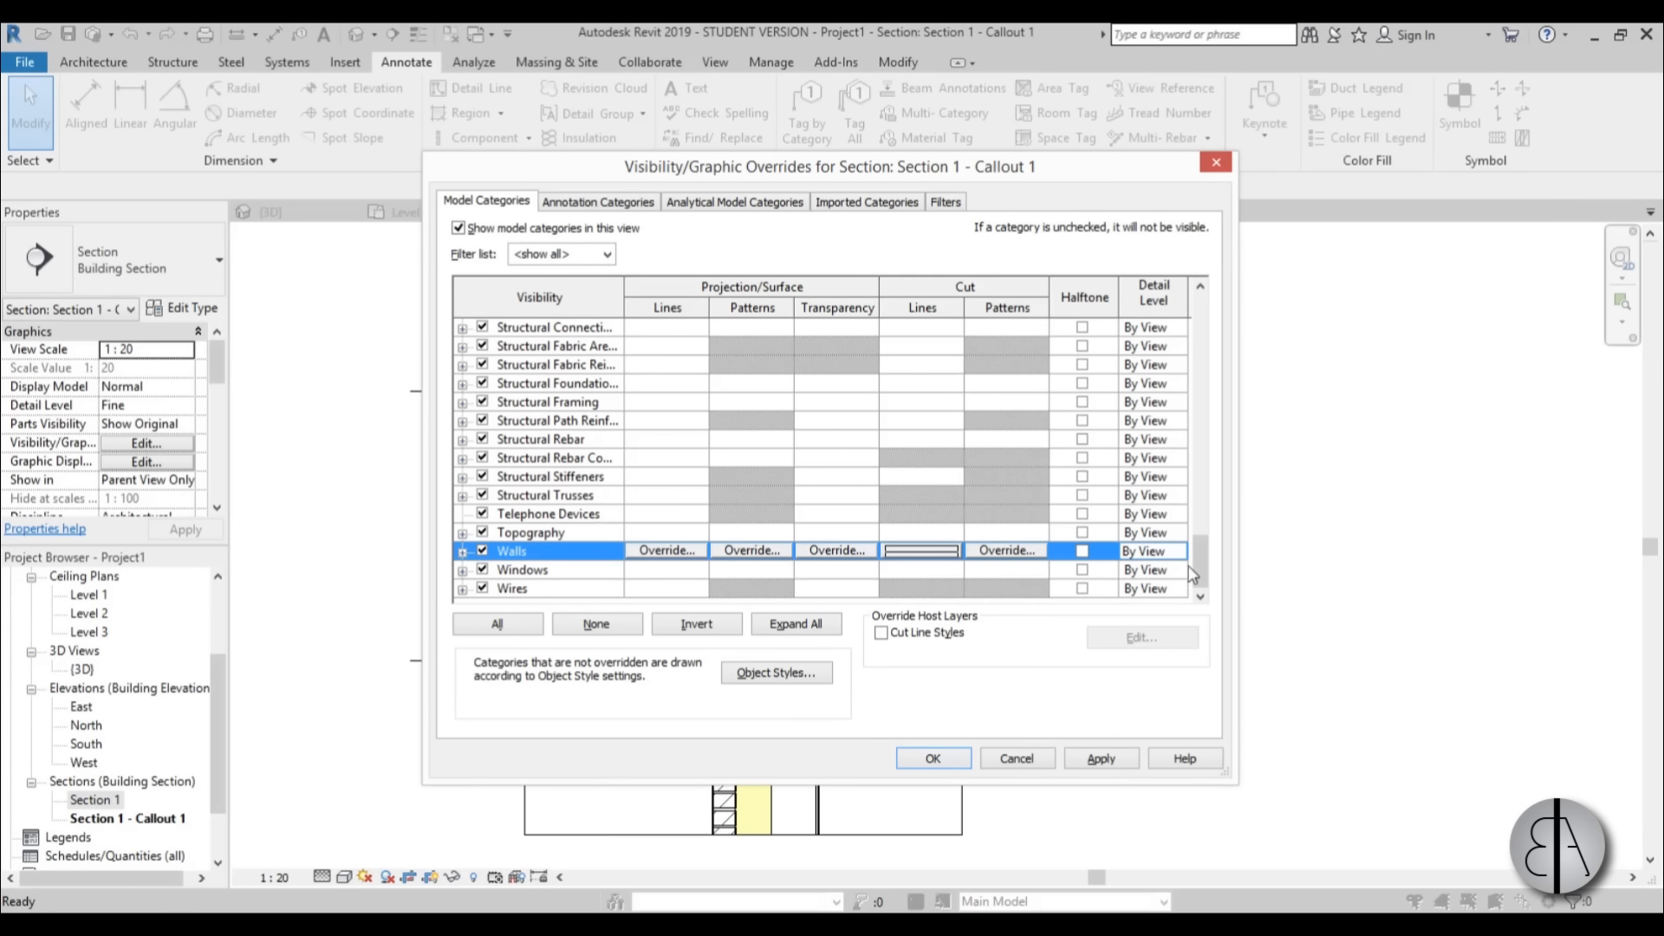
Override the cut line weight of the Roofs category and apply the visibility/graphics overrides to the callout.
{"action": "left_click_drag", "start_coordinate": [1196, 570], "coordinate": [1177, 496]}
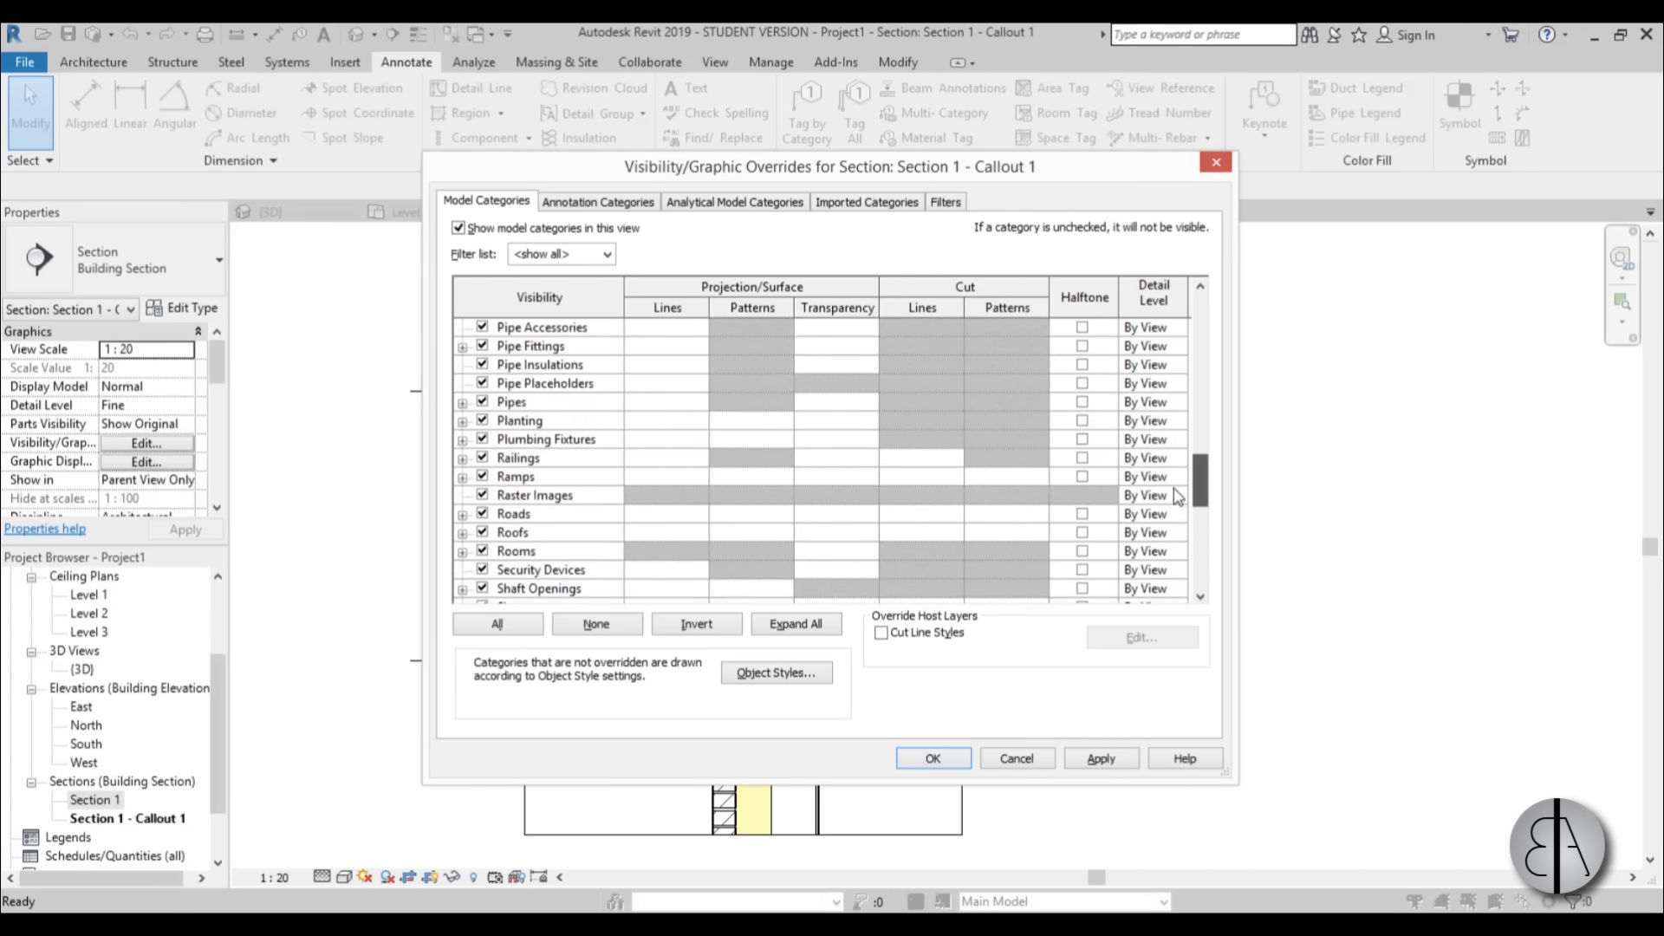
{"action": "left_click", "coordinate": [893, 532]}
{"action": "left_click", "coordinate": [906, 532]}
{"action": "left_click", "coordinate": [899, 498]}
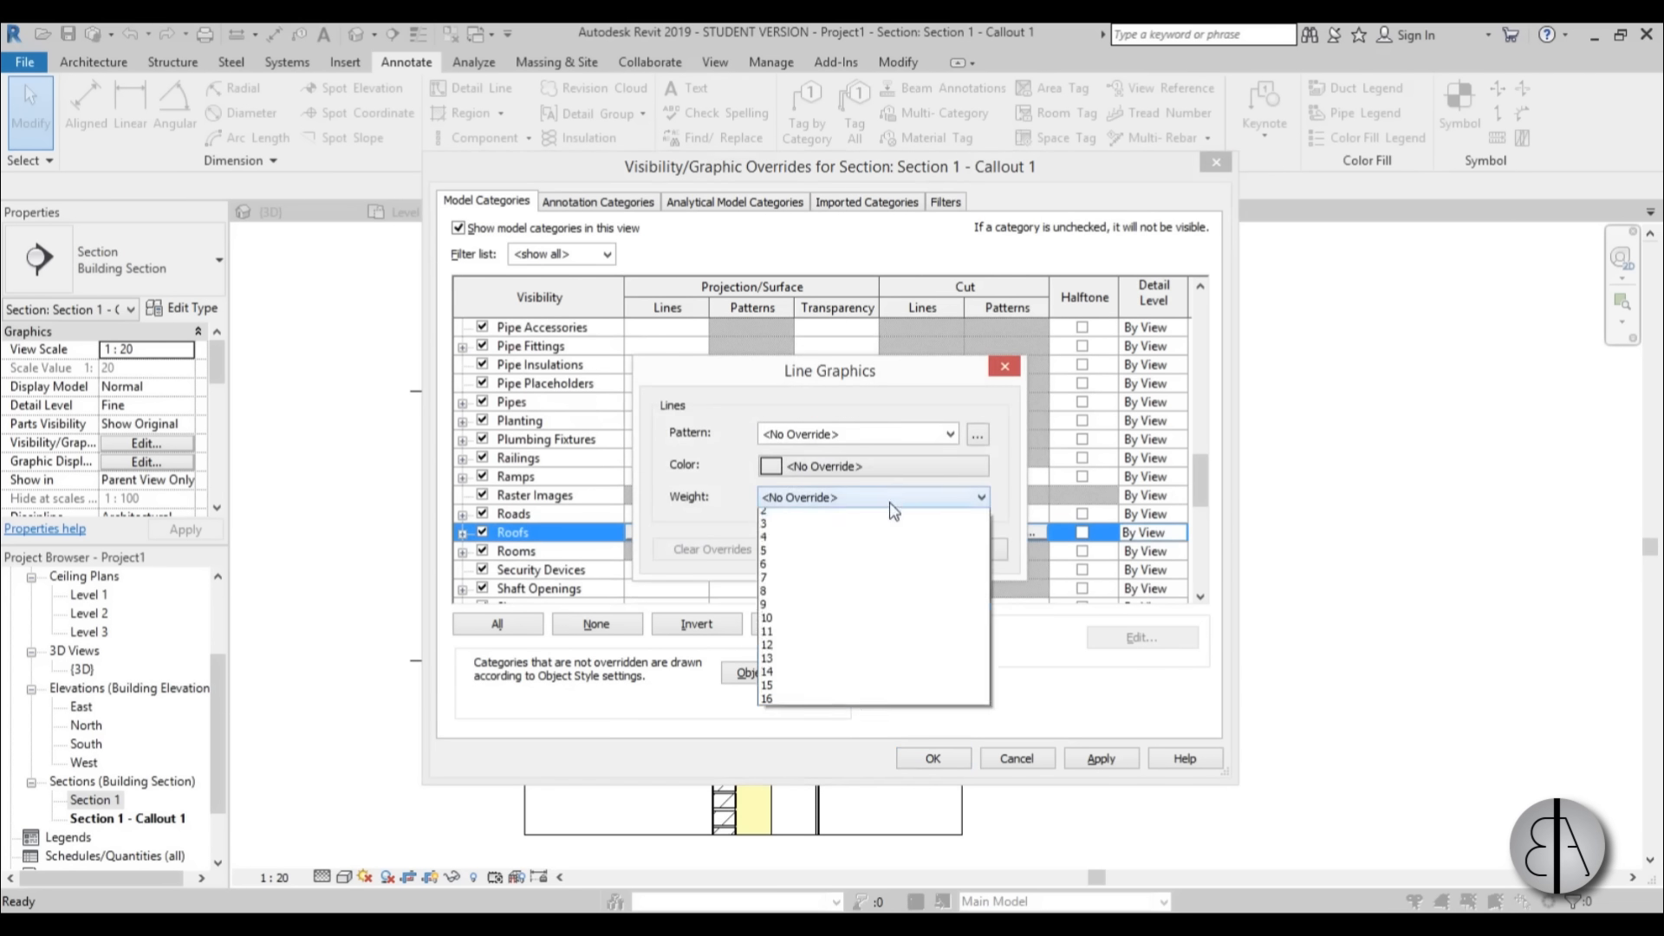
{"action": "left_click", "coordinate": [979, 552]}
{"action": "left_click", "coordinate": [881, 550]}
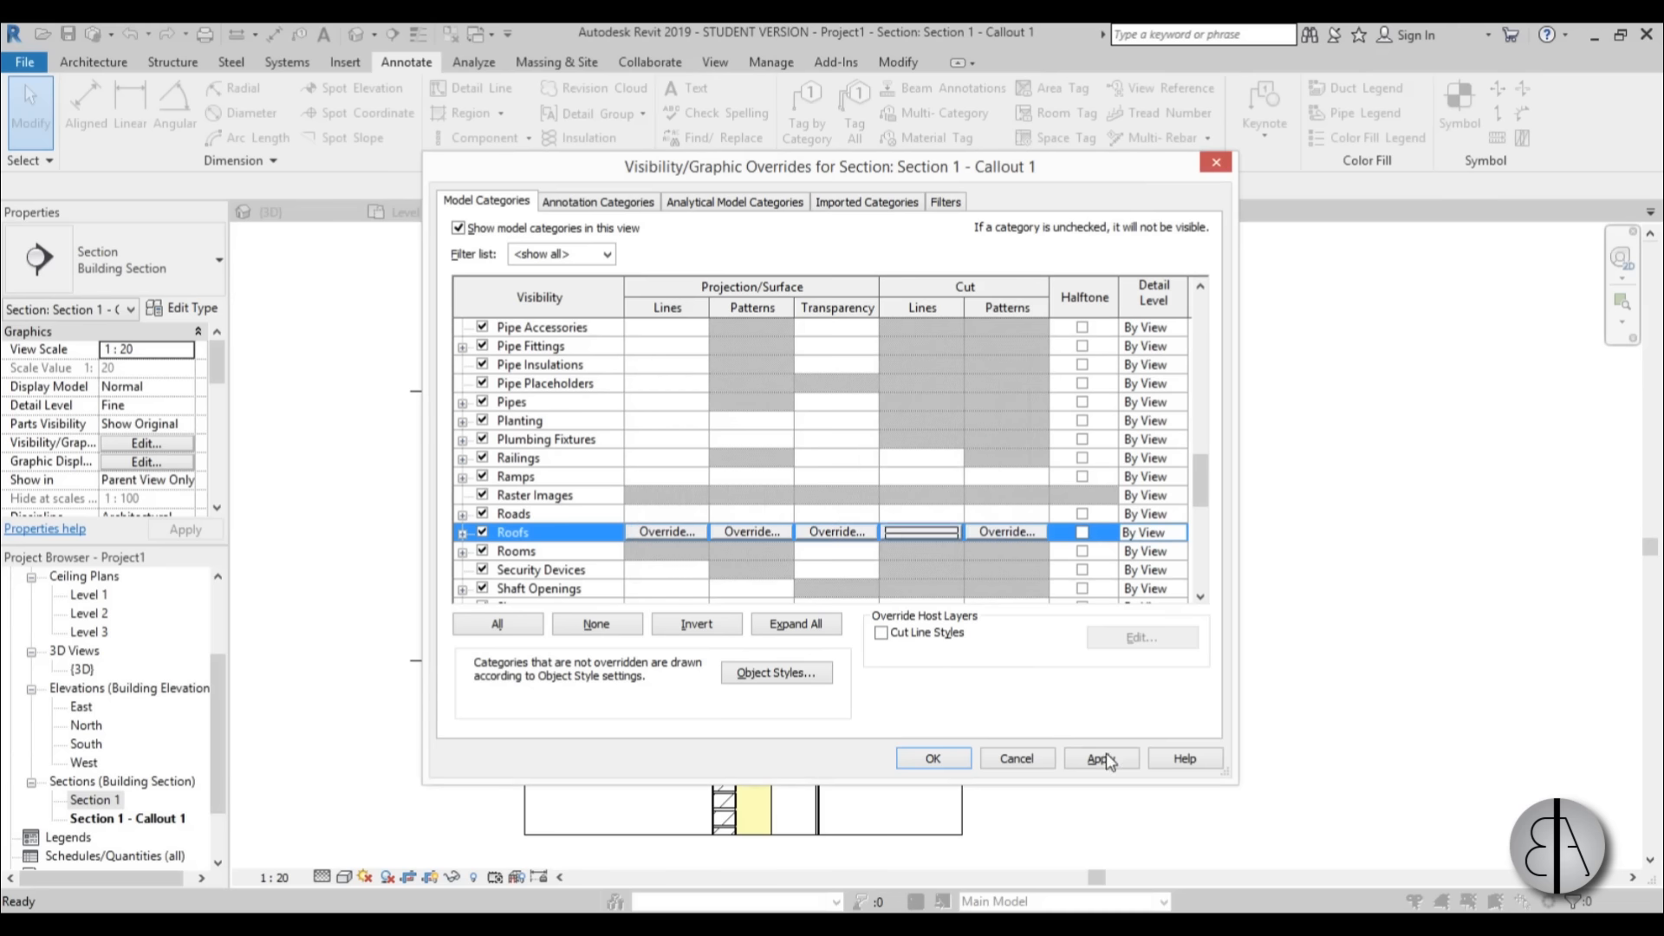
{"action": "left_click", "coordinate": [1112, 760]}
{"action": "left_click", "coordinate": [932, 758]}
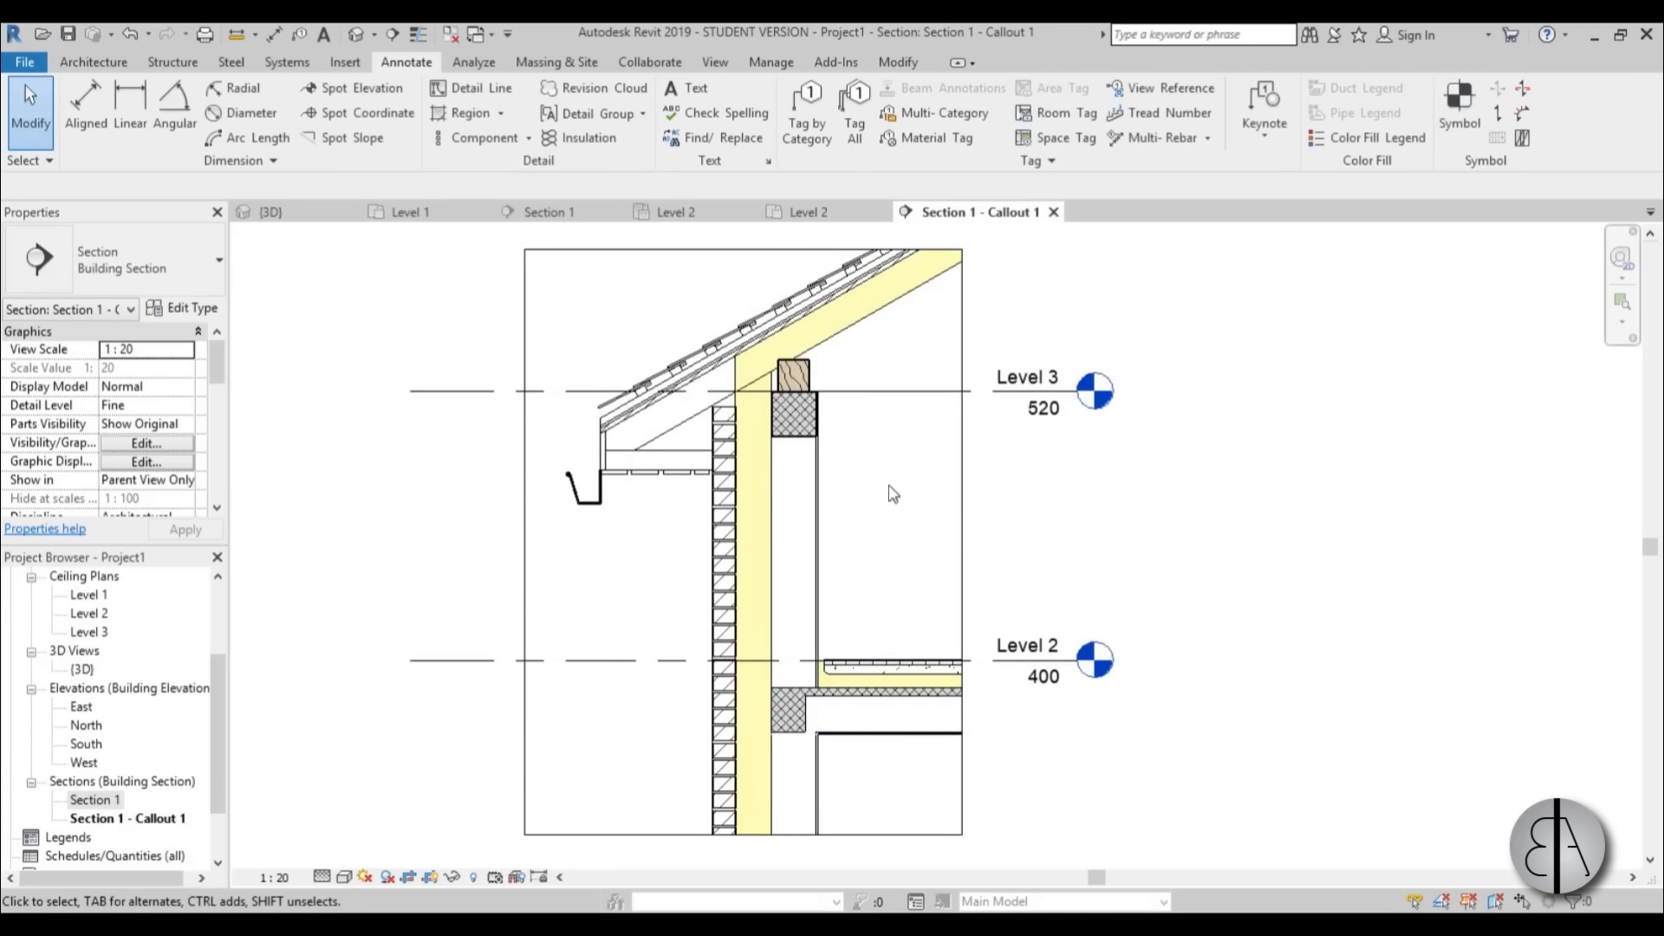
Examine the line weights around the timber and concrete beams, the roof layers and the brick wall at Level 3.
{"action": "scroll", "coordinate": [829, 371], "scroll_direction": "up", "scroll_amount": 2}
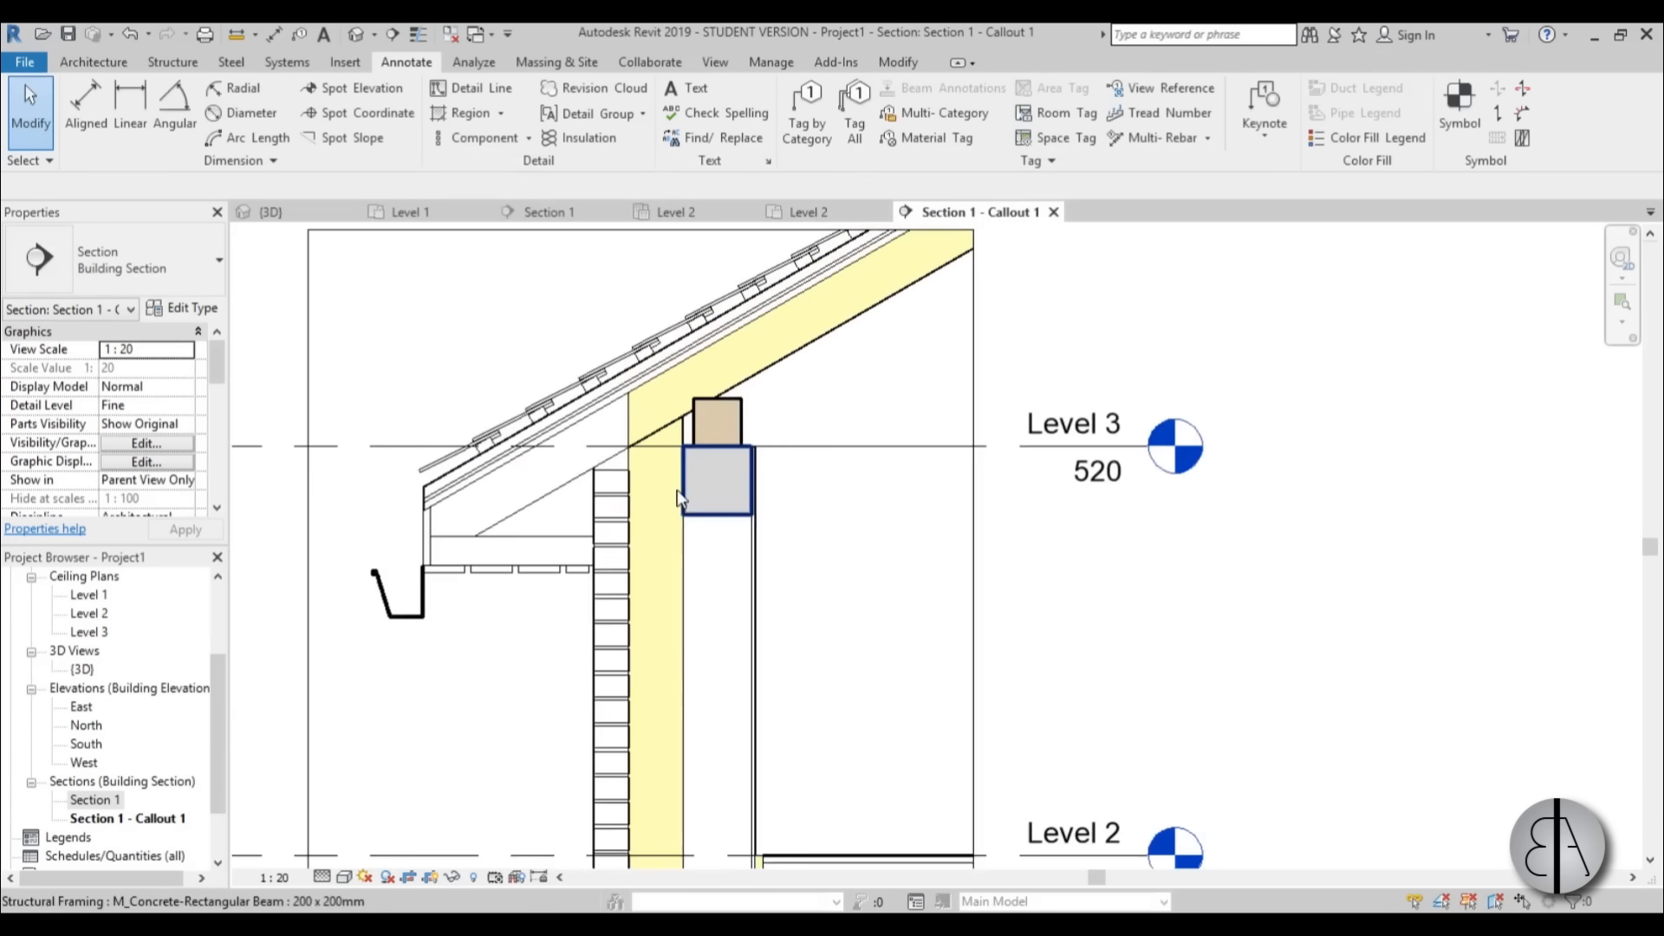
{"action": "scroll", "coordinate": [679, 498], "scroll_direction": "up", "scroll_amount": 3}
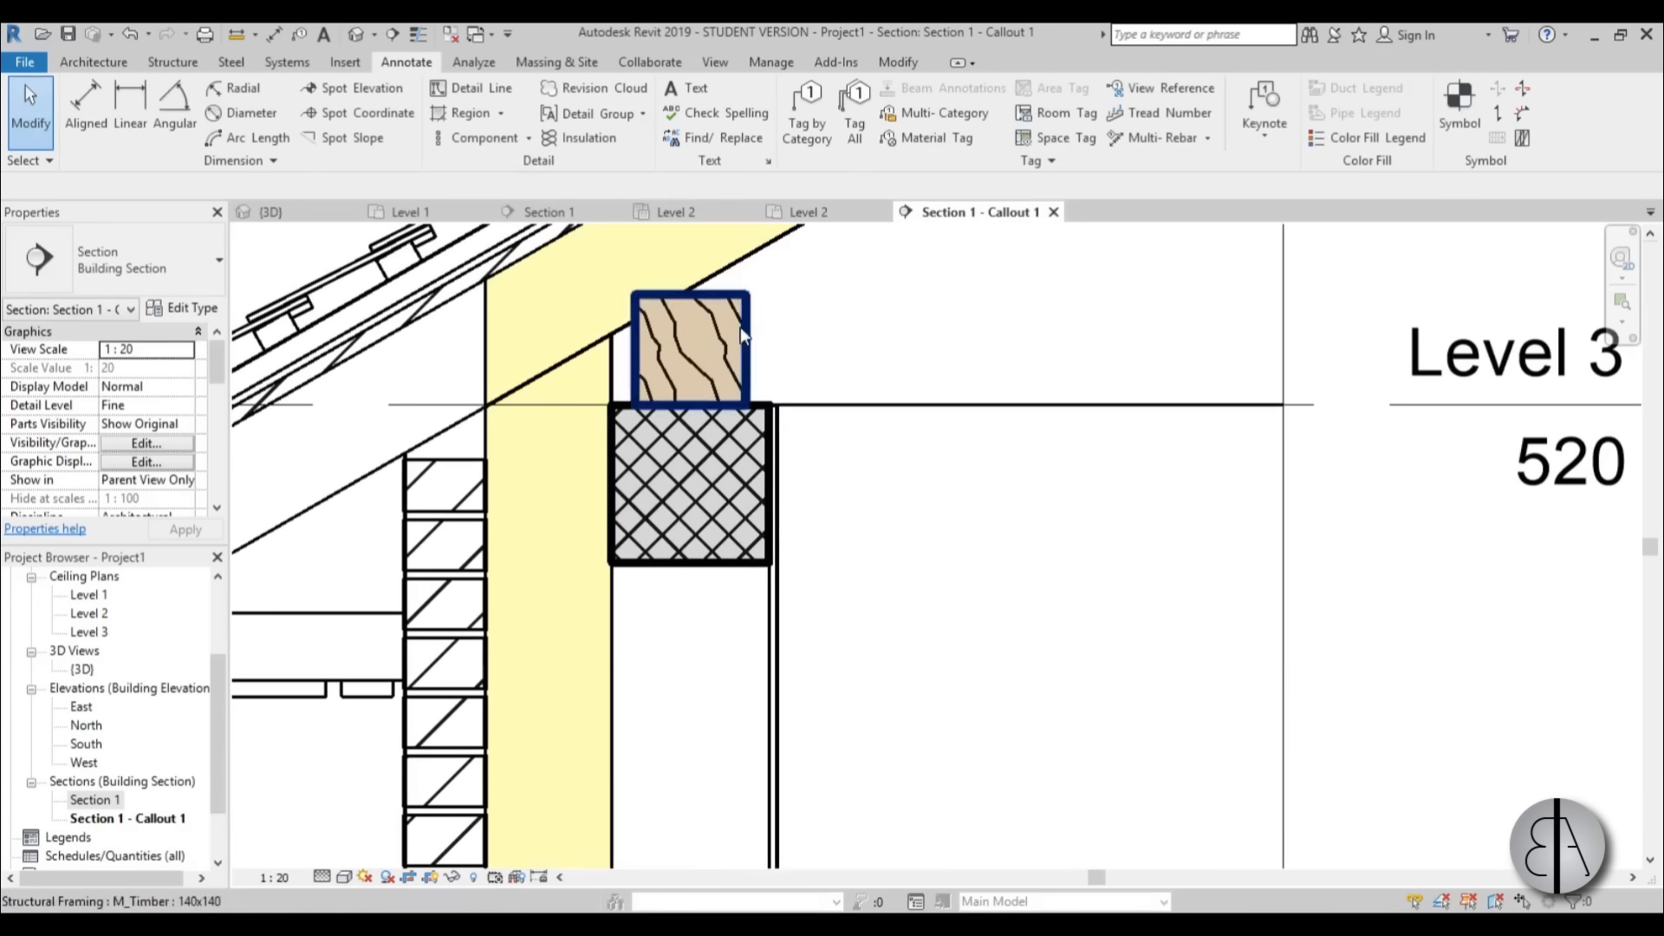
{"action": "scroll", "coordinate": [741, 326], "scroll_direction": "down", "scroll_amount": 5}
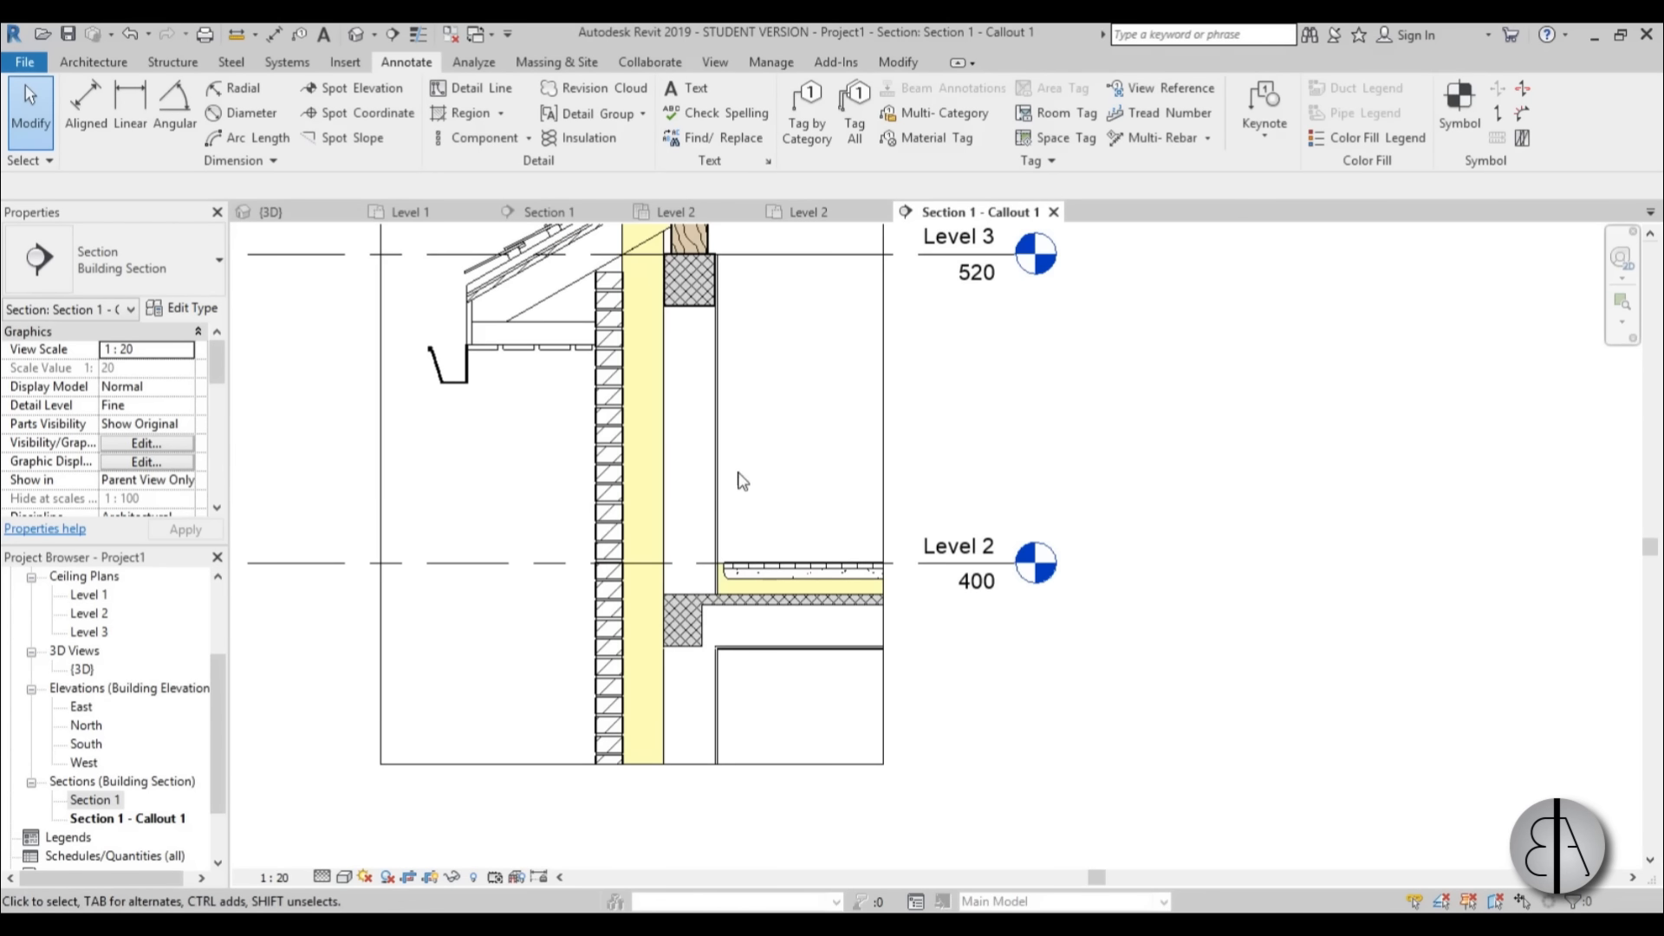
{"action": "scroll", "coordinate": [750, 502], "scroll_direction": "up", "scroll_amount": 3}
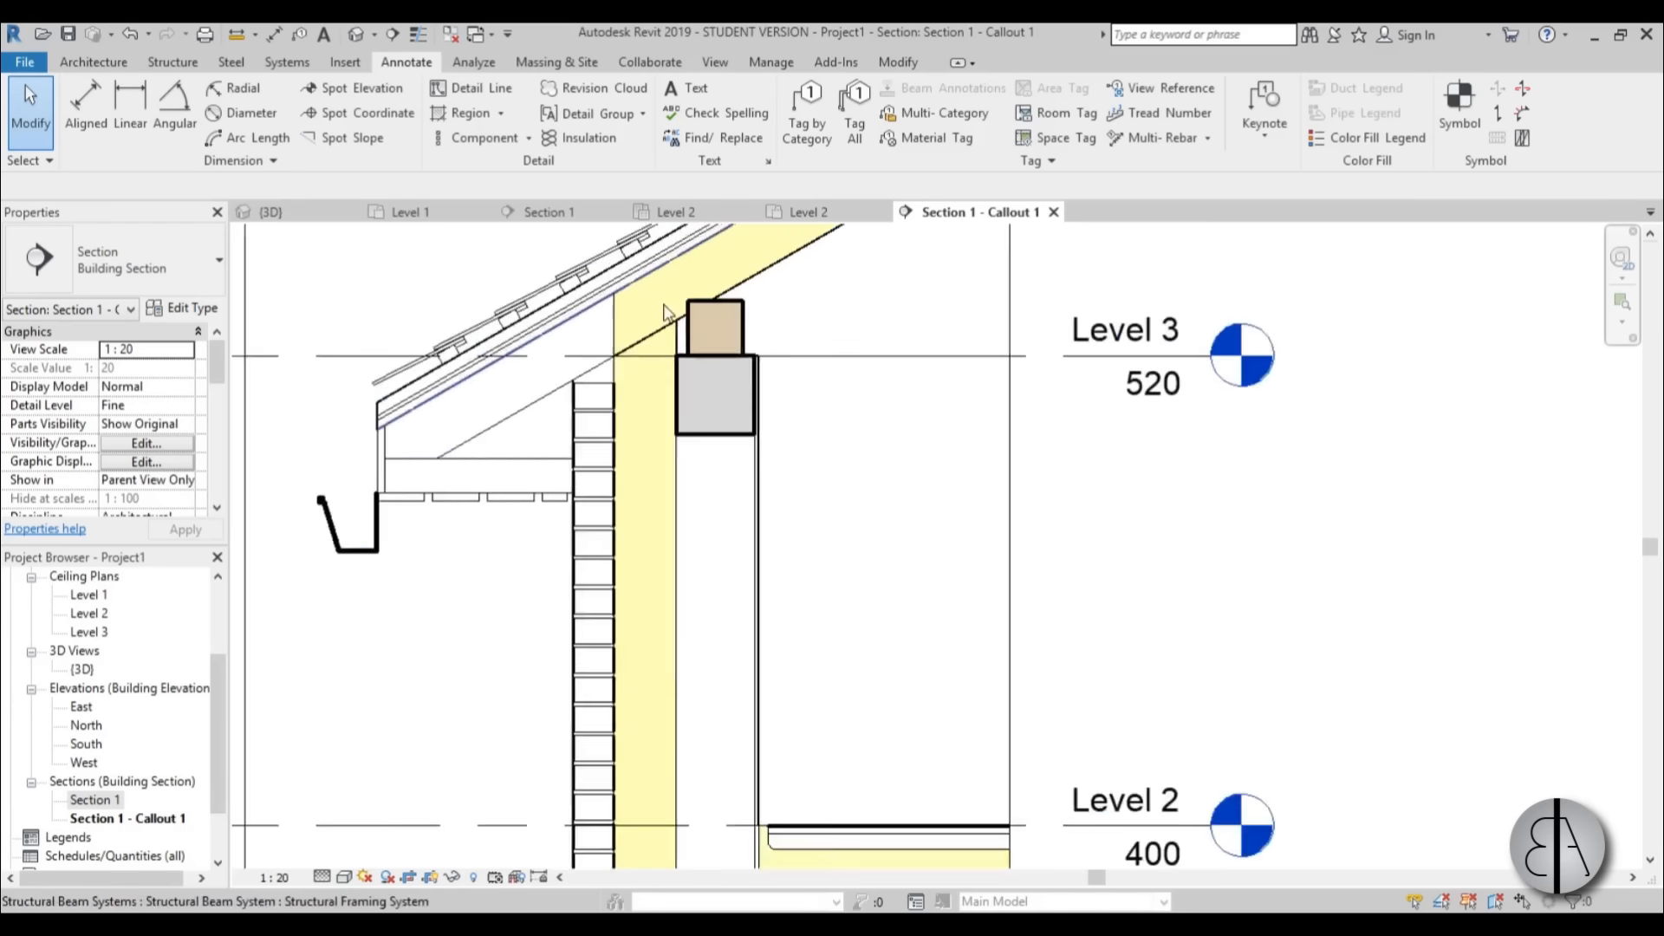
{"action": "scroll", "coordinate": [666, 312], "scroll_direction": "up", "scroll_amount": 2}
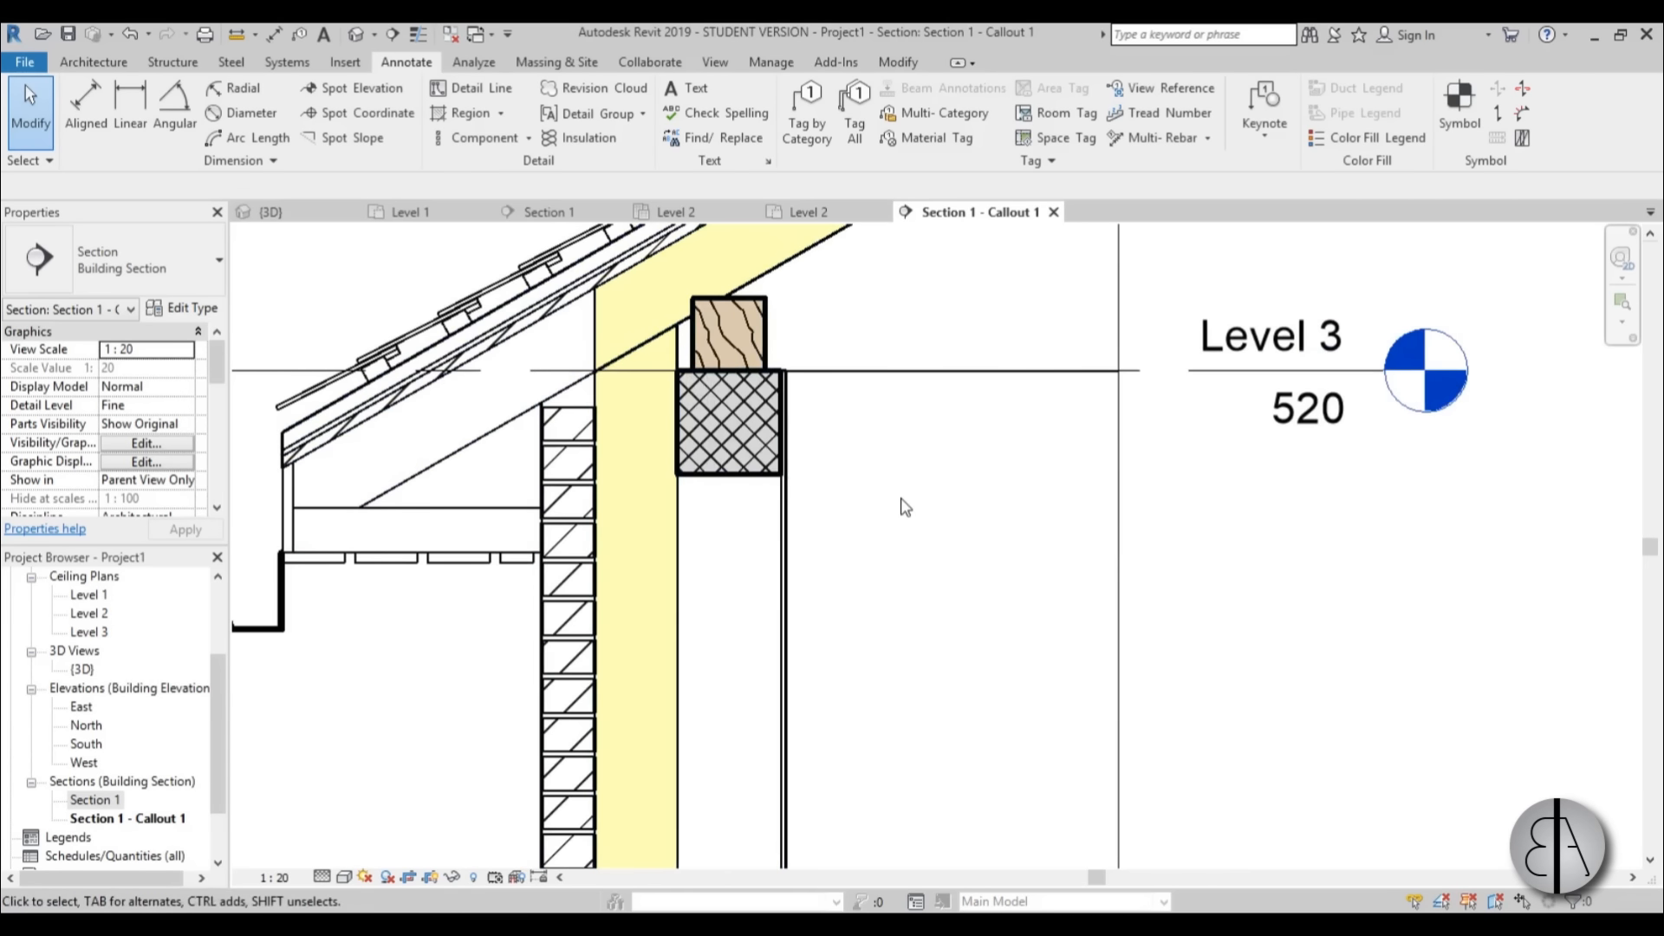
{"action": "scroll", "coordinate": [903, 476], "scroll_direction": "down", "scroll_amount": 3}
{"action": "middle_click_drag", "start_coordinate": [902, 476], "coordinate": [814, 557]}
{"action": "scroll", "coordinate": [837, 468], "scroll_direction": "down", "scroll_amount": 2}
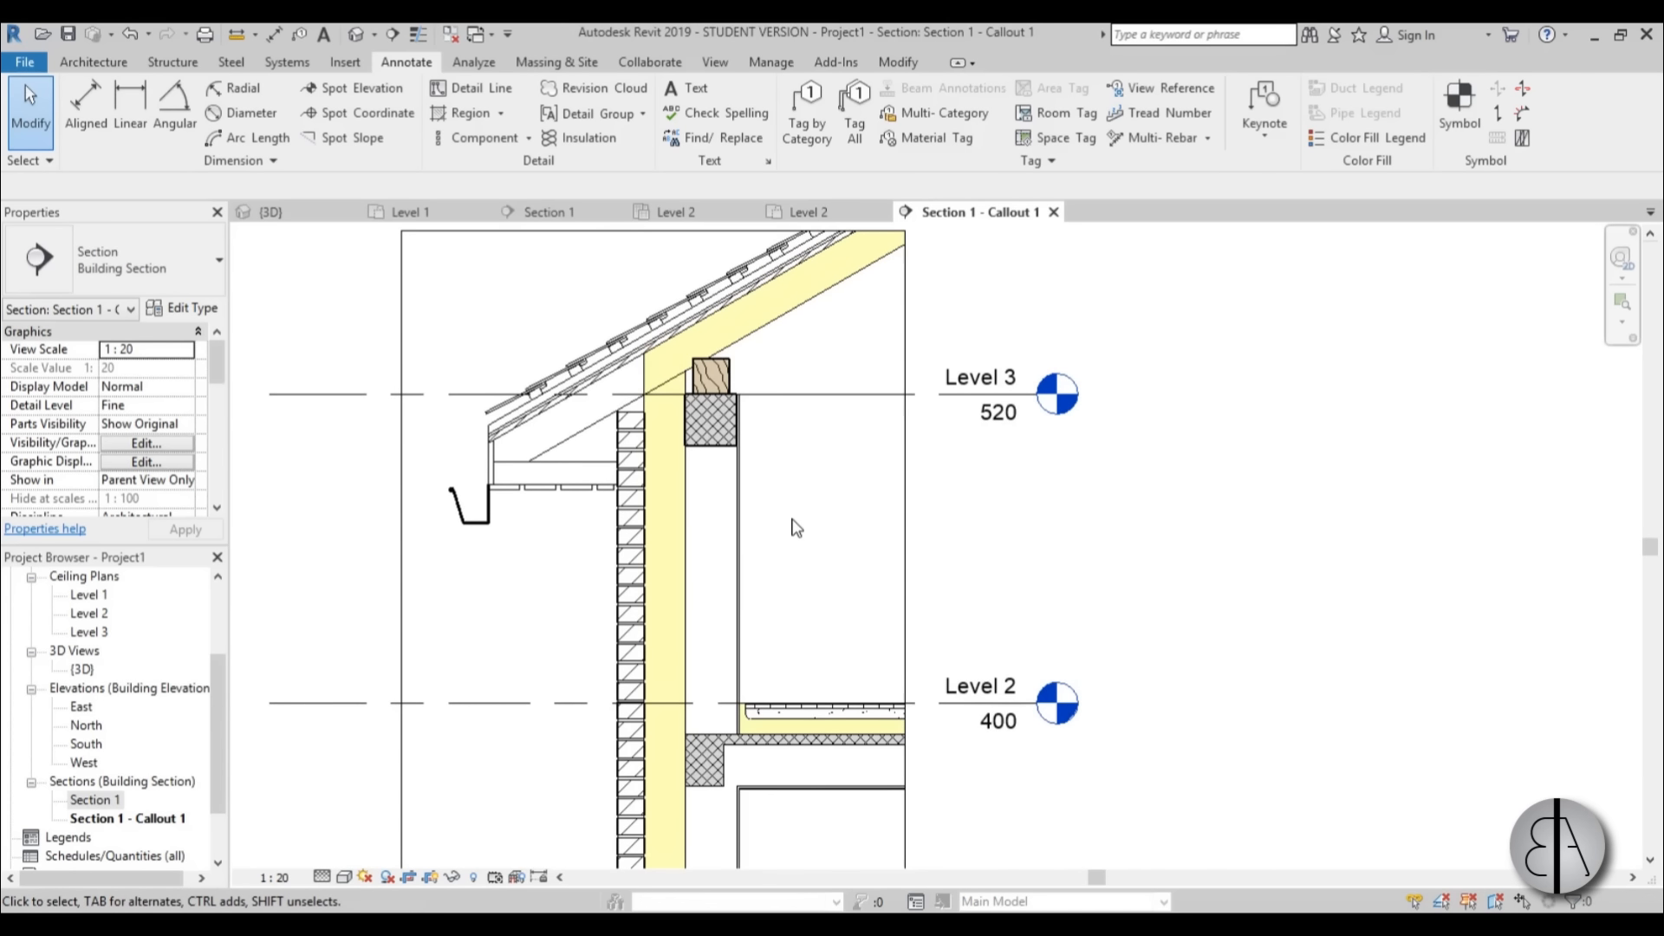
{"action": "scroll", "coordinate": [698, 357], "scroll_direction": "up", "scroll_amount": 3}
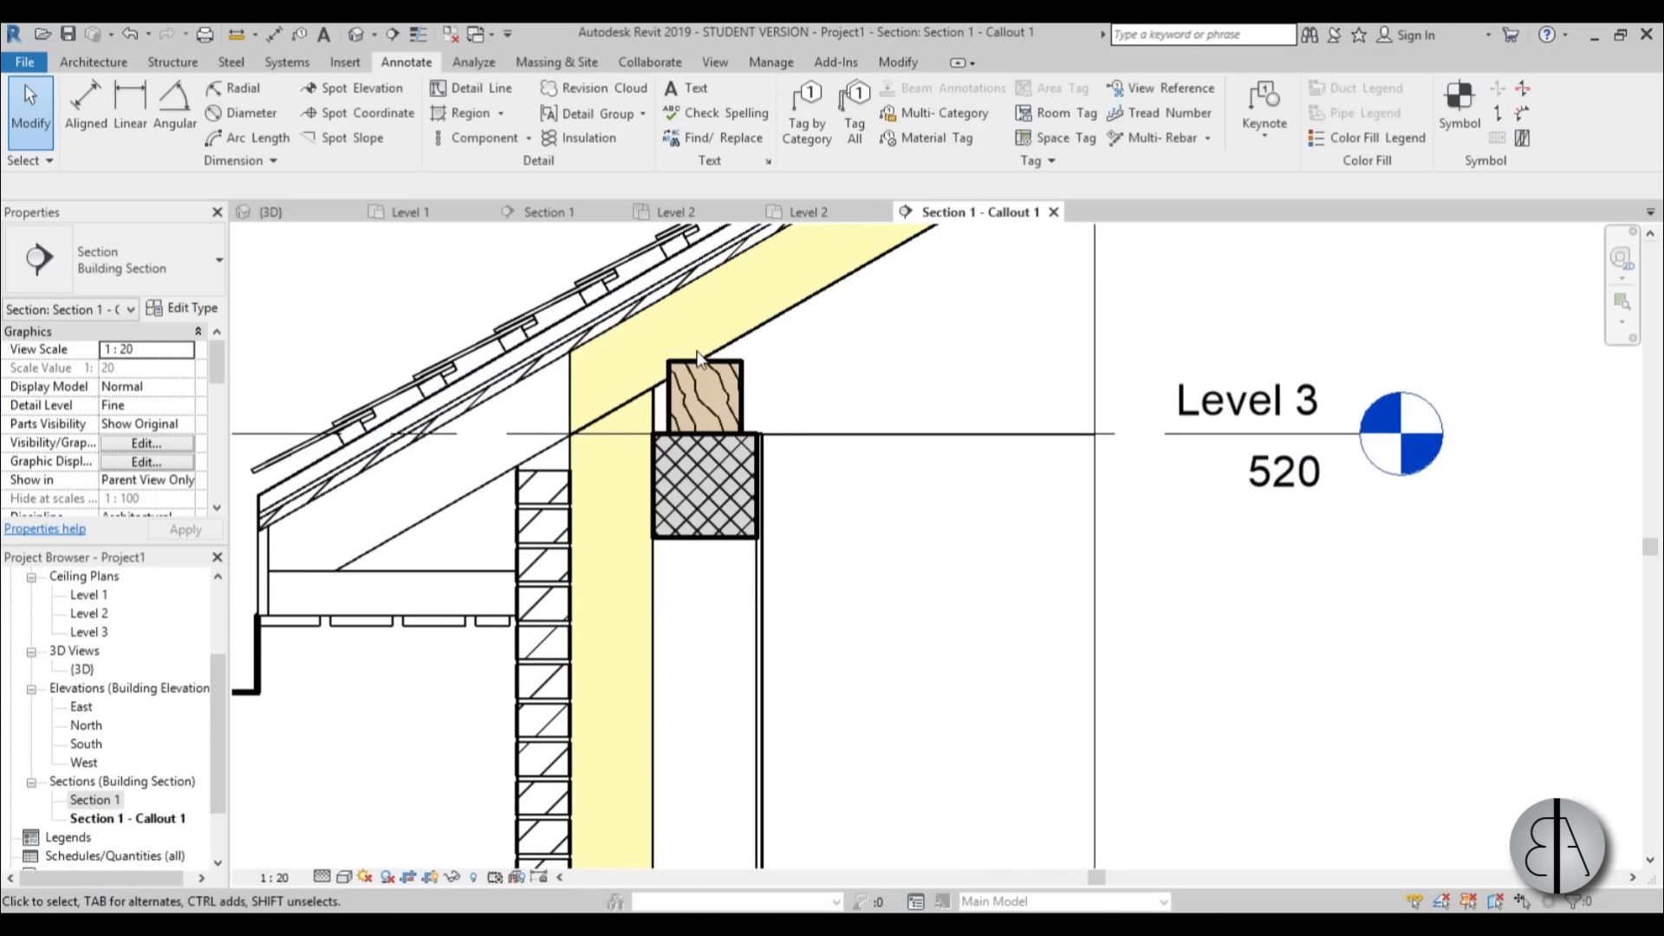
{"action": "scroll", "coordinate": [693, 357], "scroll_direction": "up", "scroll_amount": 2}
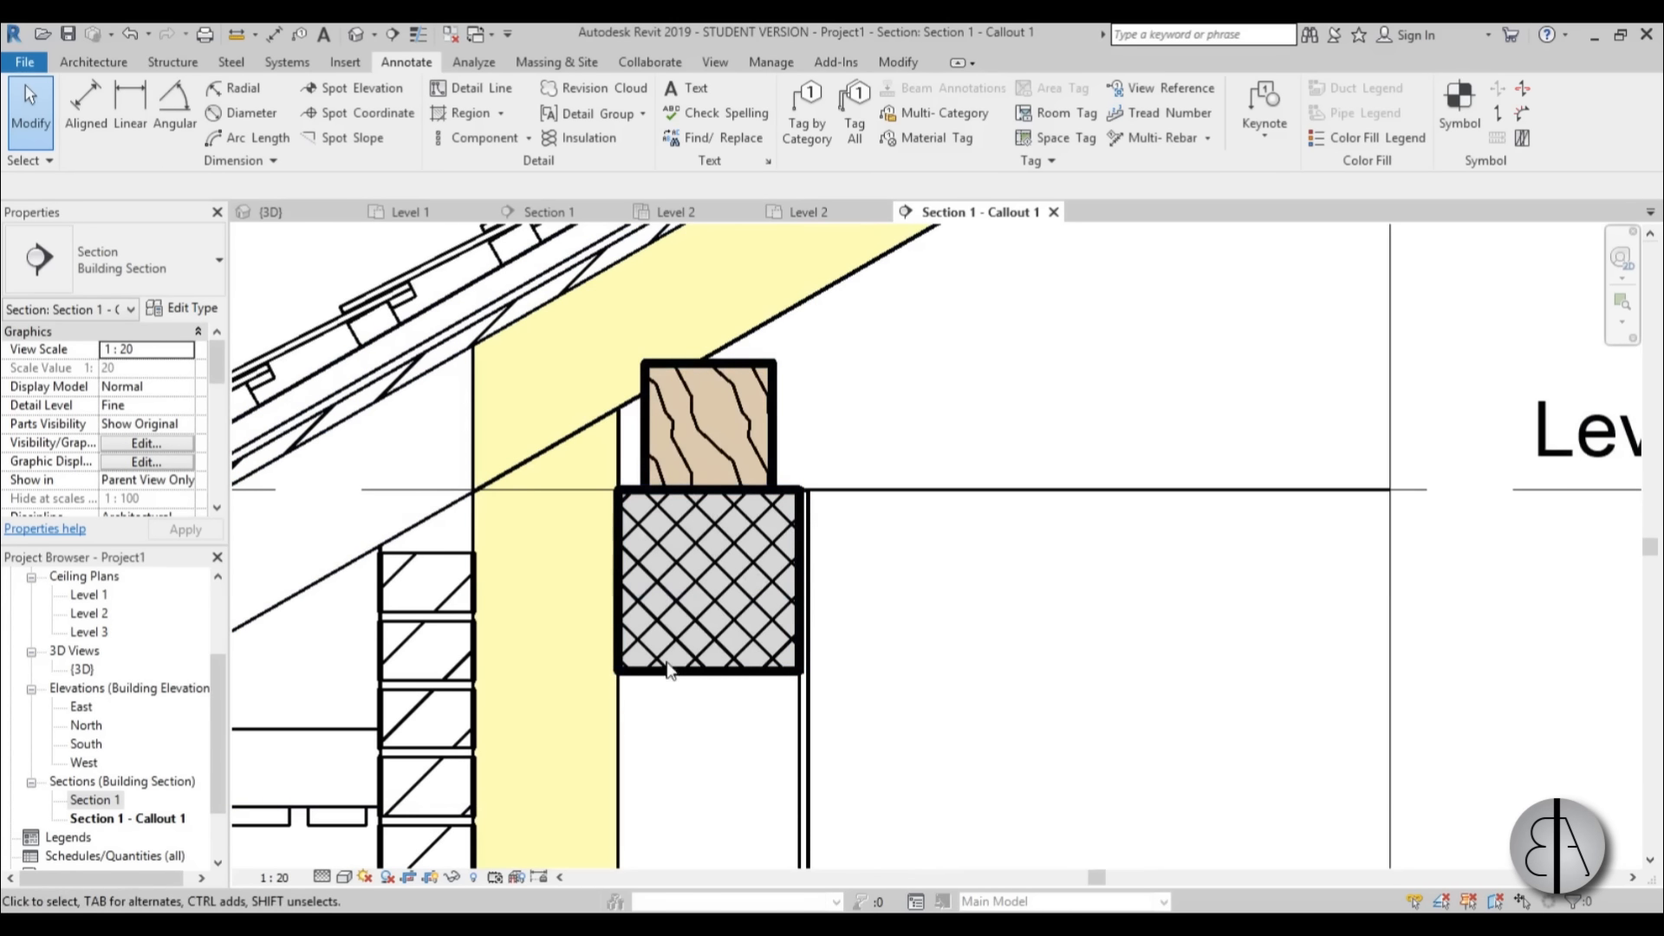
{"action": "scroll", "coordinate": [698, 575], "scroll_direction": "down", "scroll_amount": 2}
{"action": "middle_click_drag", "start_coordinate": [863, 566], "coordinate": [862, 530]}
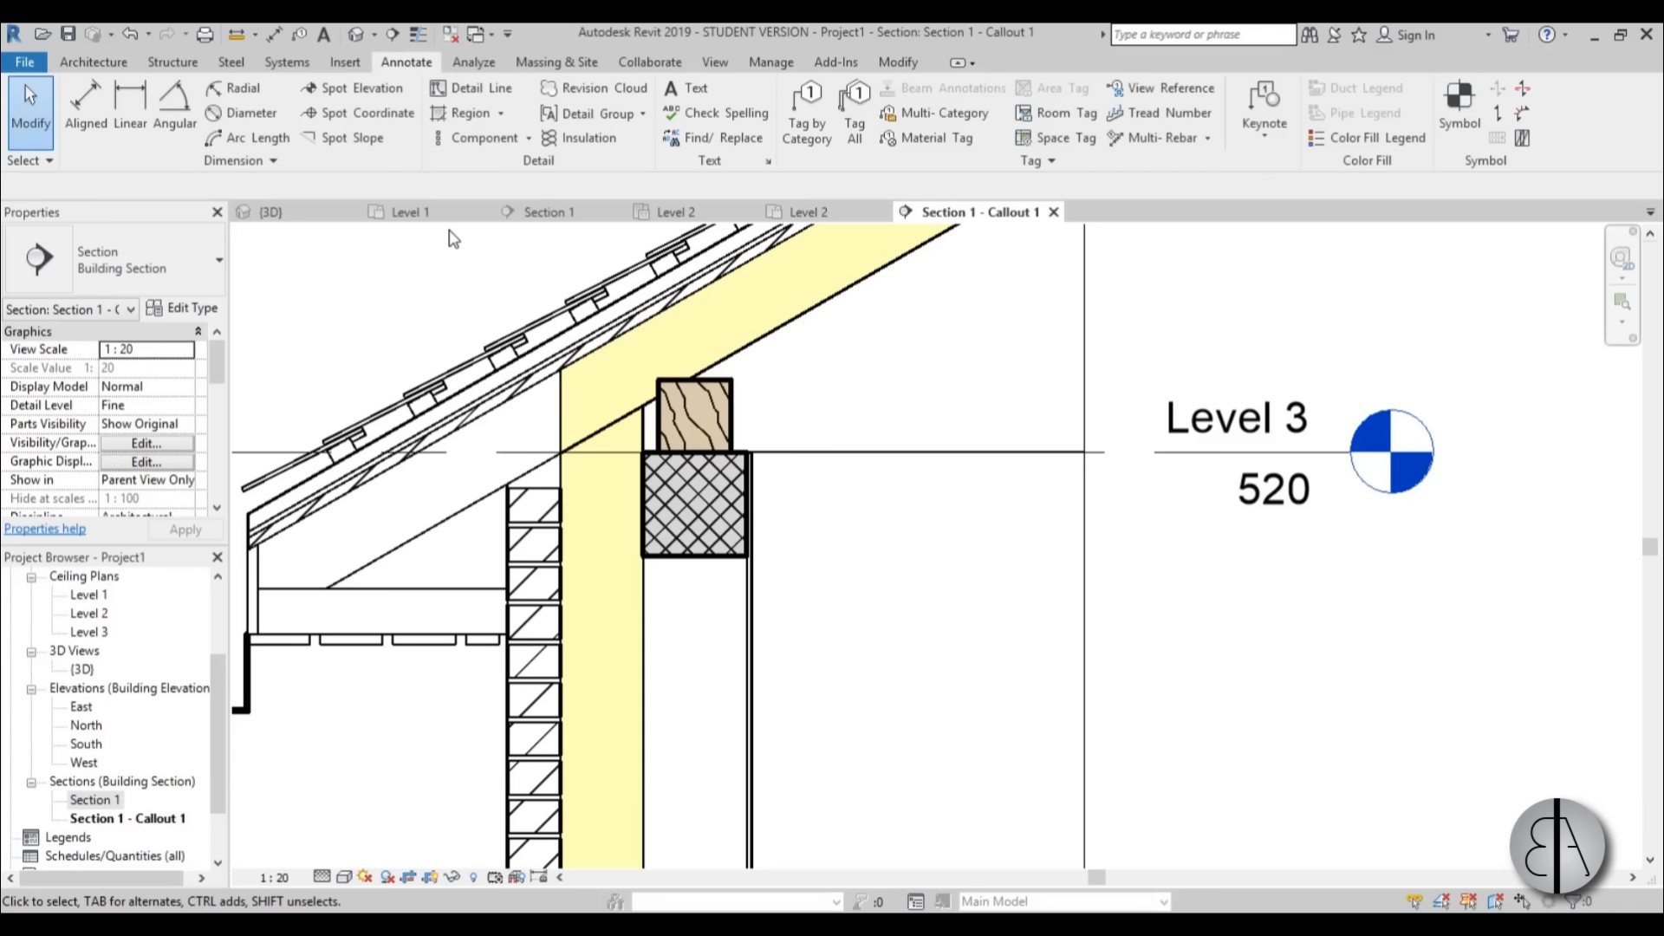
Start loading a detail component family and browse the US Metric library to Detail Items, Div 05-Metals, 05090-Metal Fastenings.
{"action": "left_click", "coordinate": [529, 140]}
{"action": "left_click", "coordinate": [537, 170]}
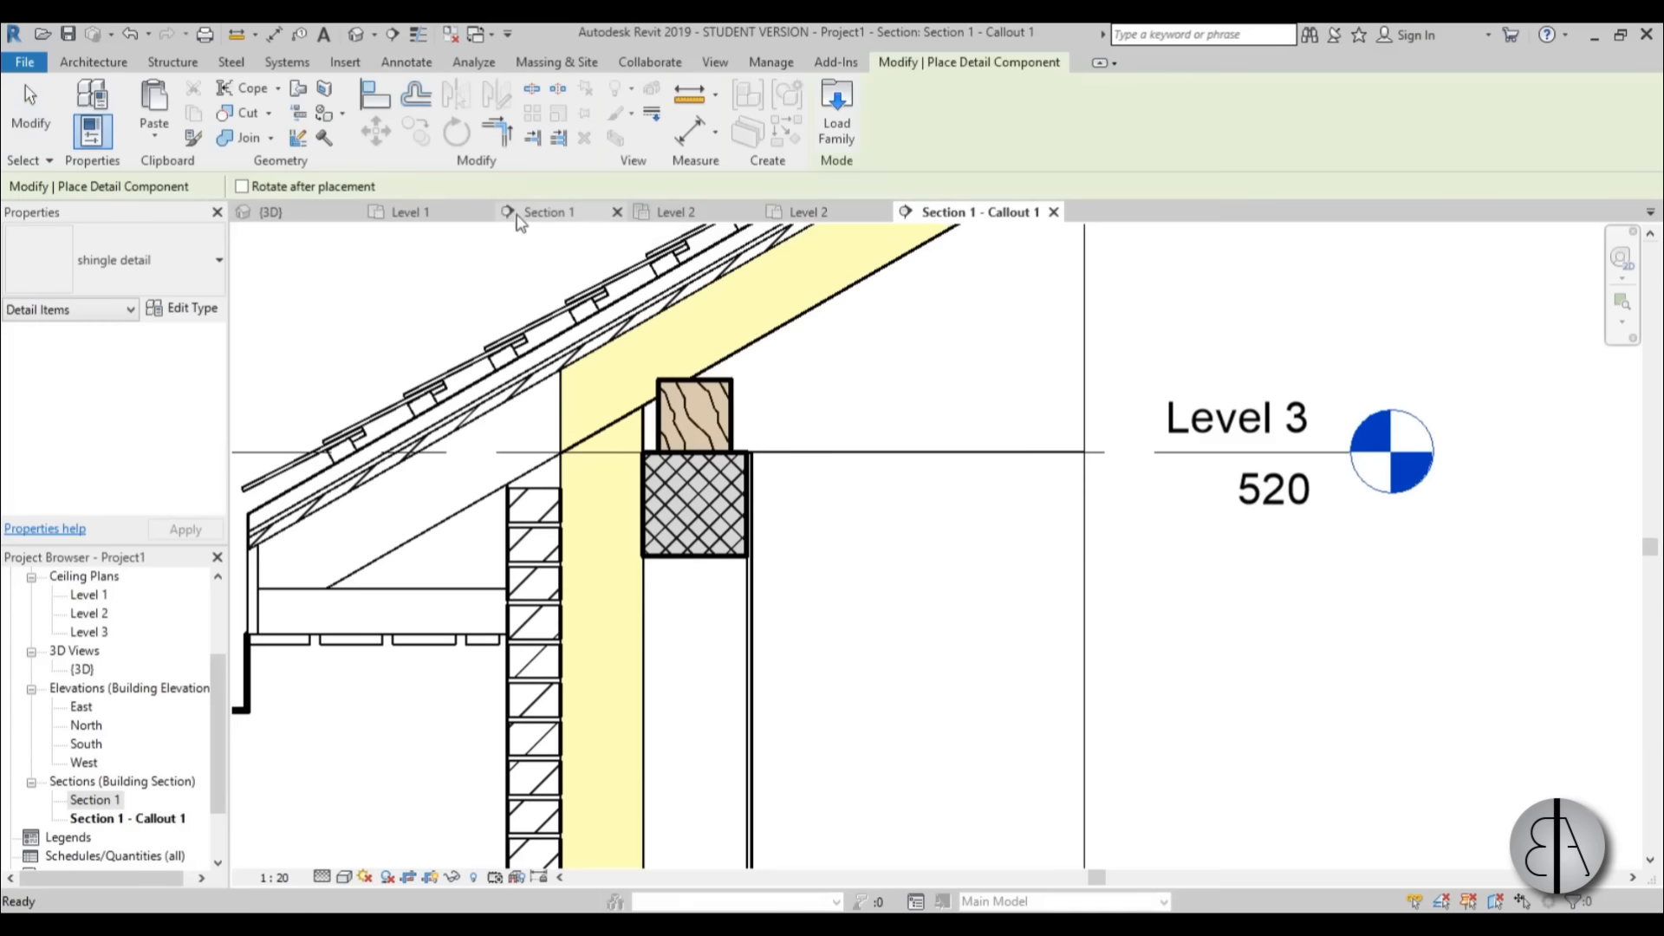
{"action": "left_click", "coordinate": [838, 130]}
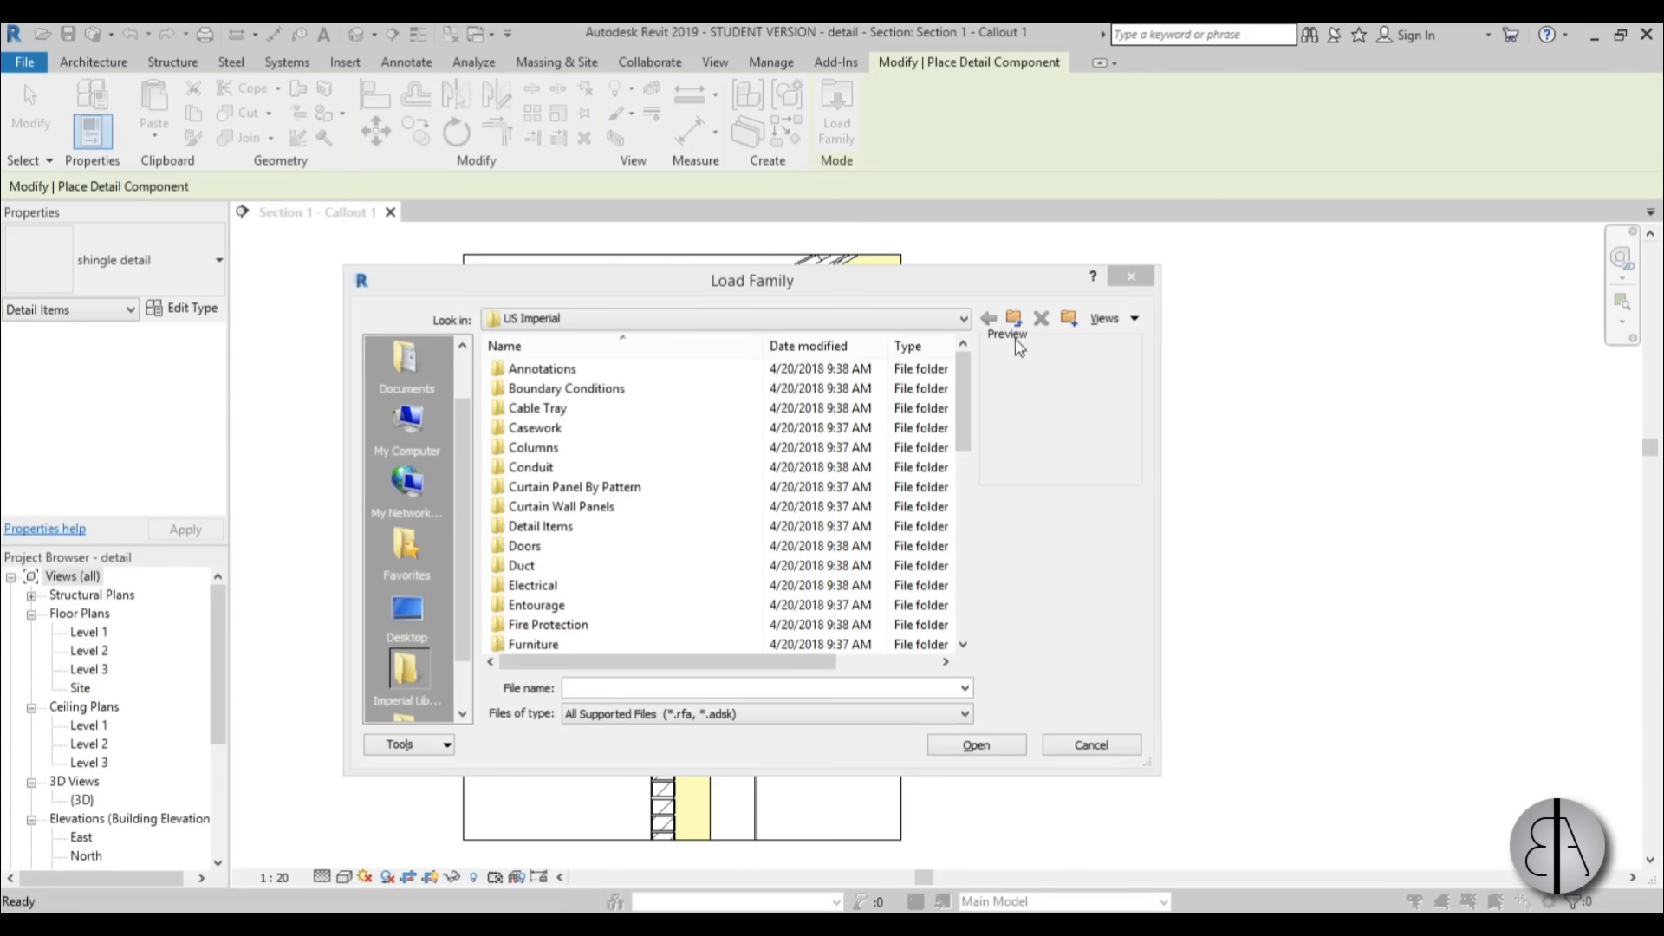
{"action": "left_click", "coordinate": [1013, 319]}
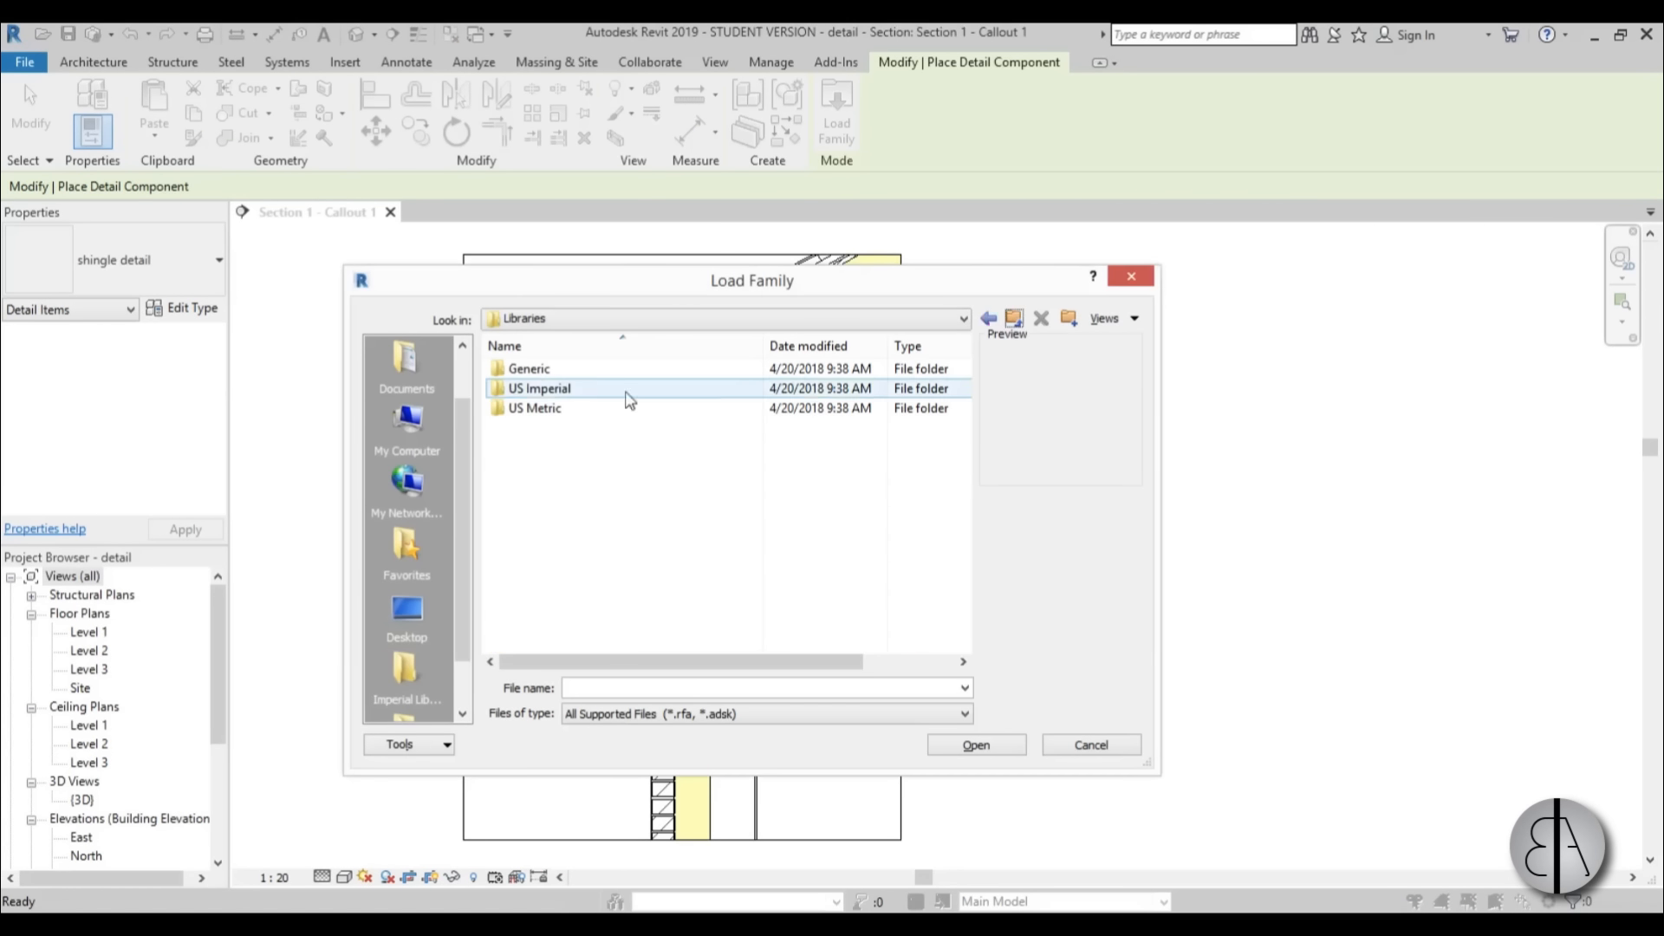
{"action": "double_click", "coordinate": [545, 409]}
{"action": "left_click_drag", "start_coordinate": [962, 378], "coordinate": [962, 402]}
{"action": "double_click", "coordinate": [537, 468]}
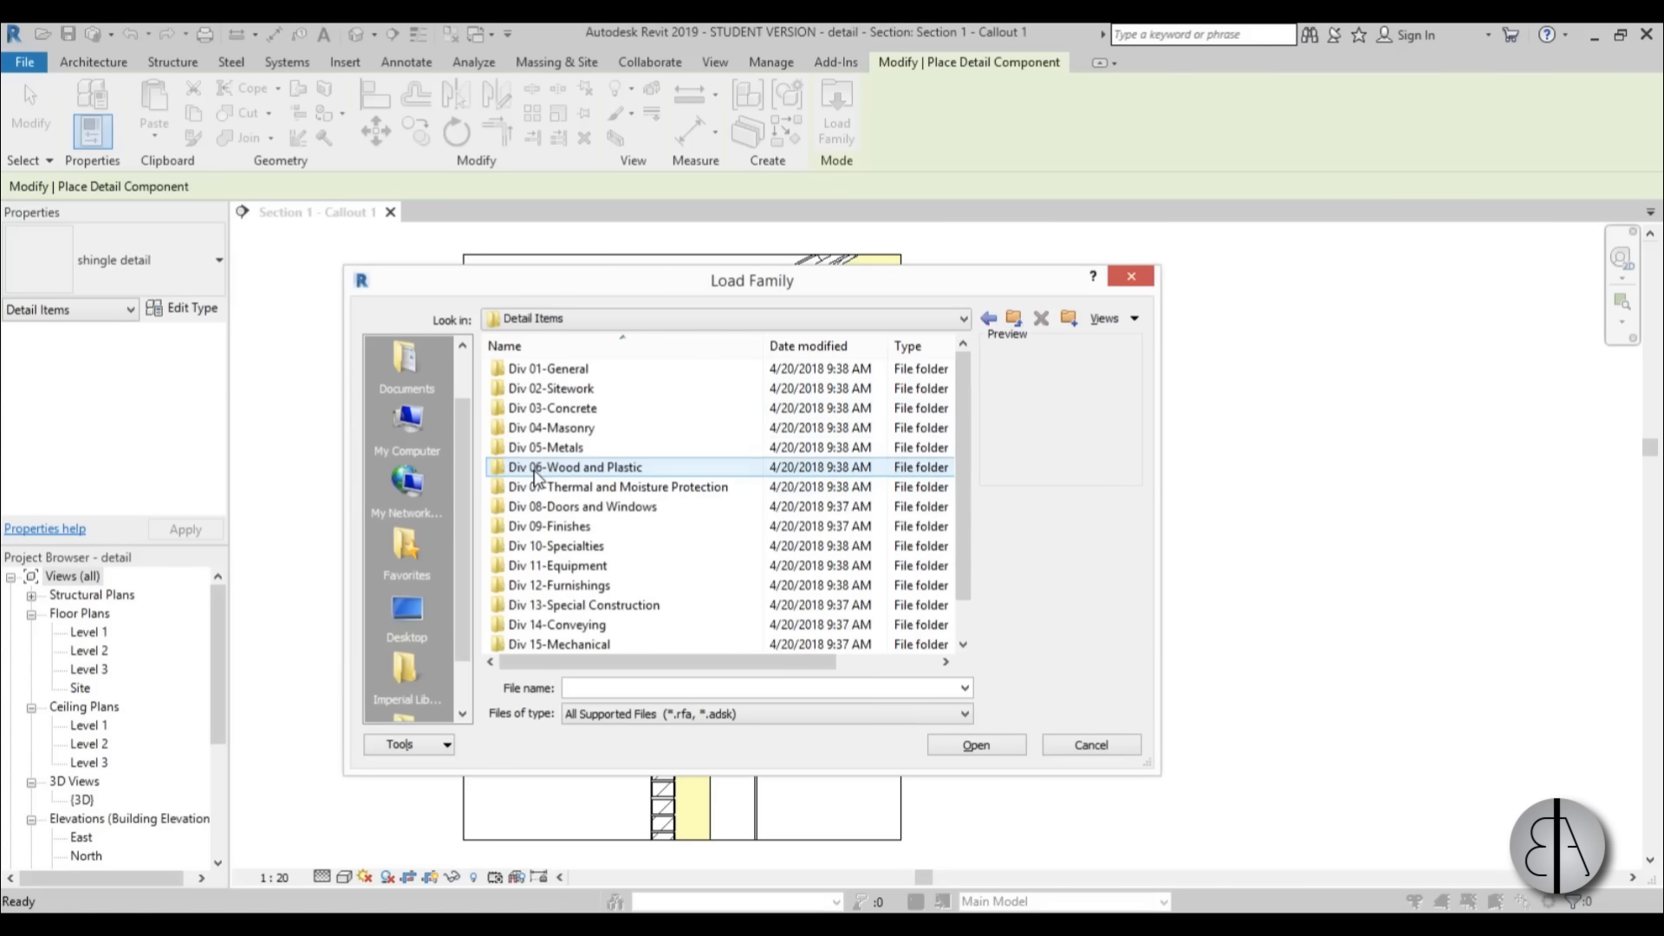
{"action": "double_click", "coordinate": [581, 448]}
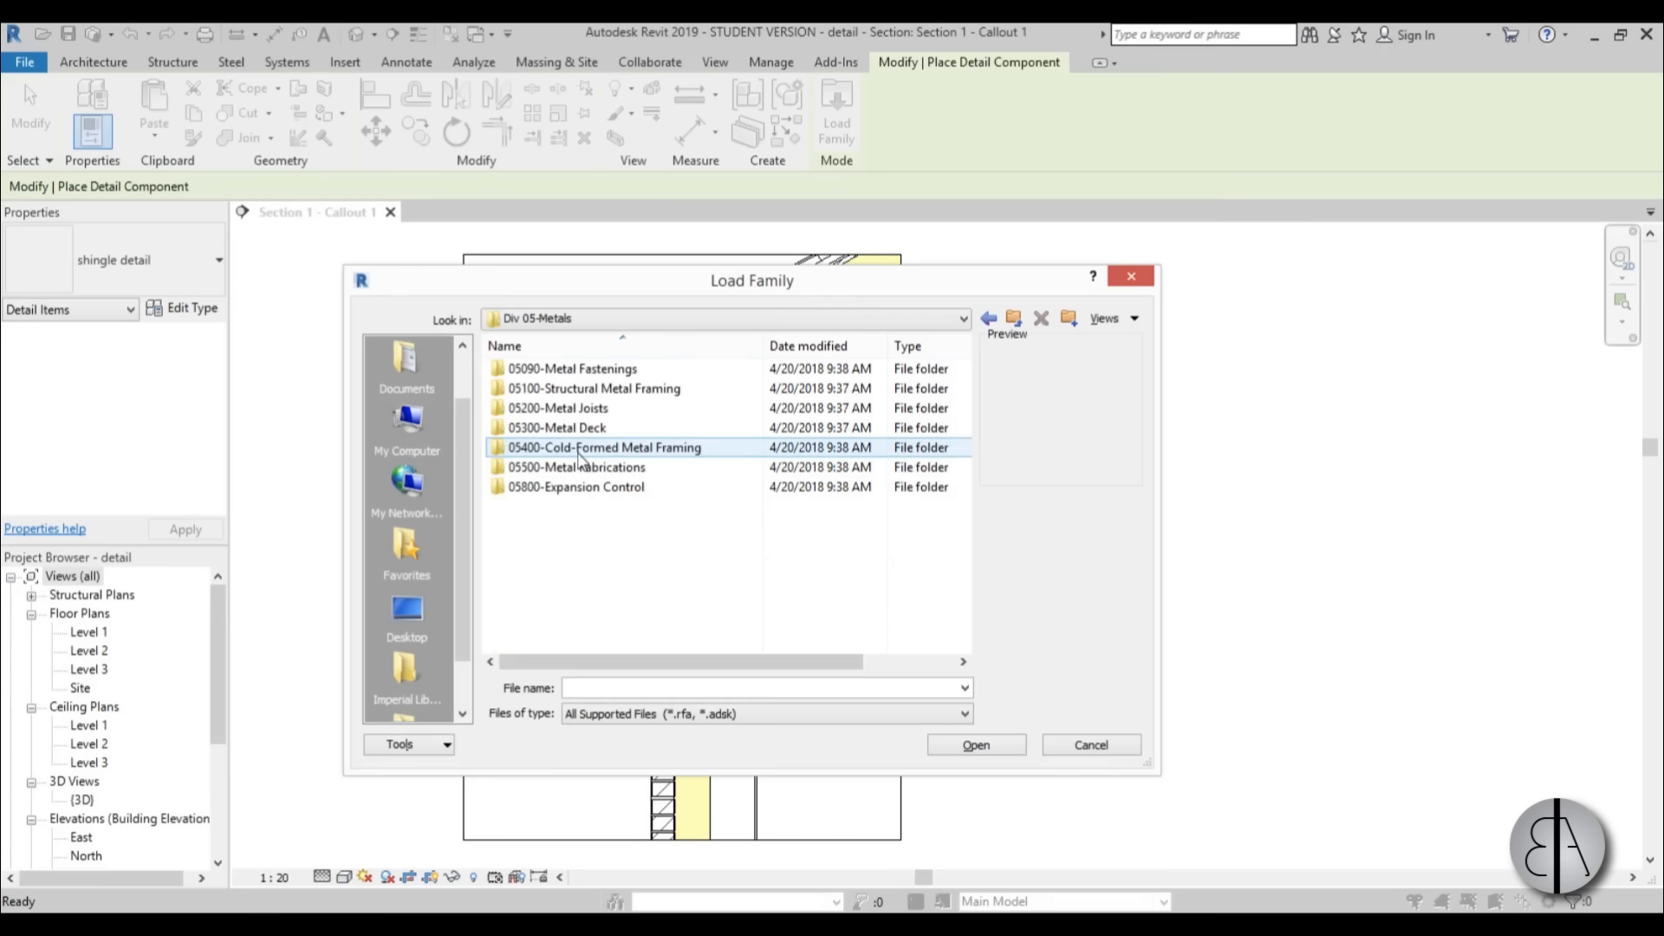
{"action": "double_click", "coordinate": [567, 369]}
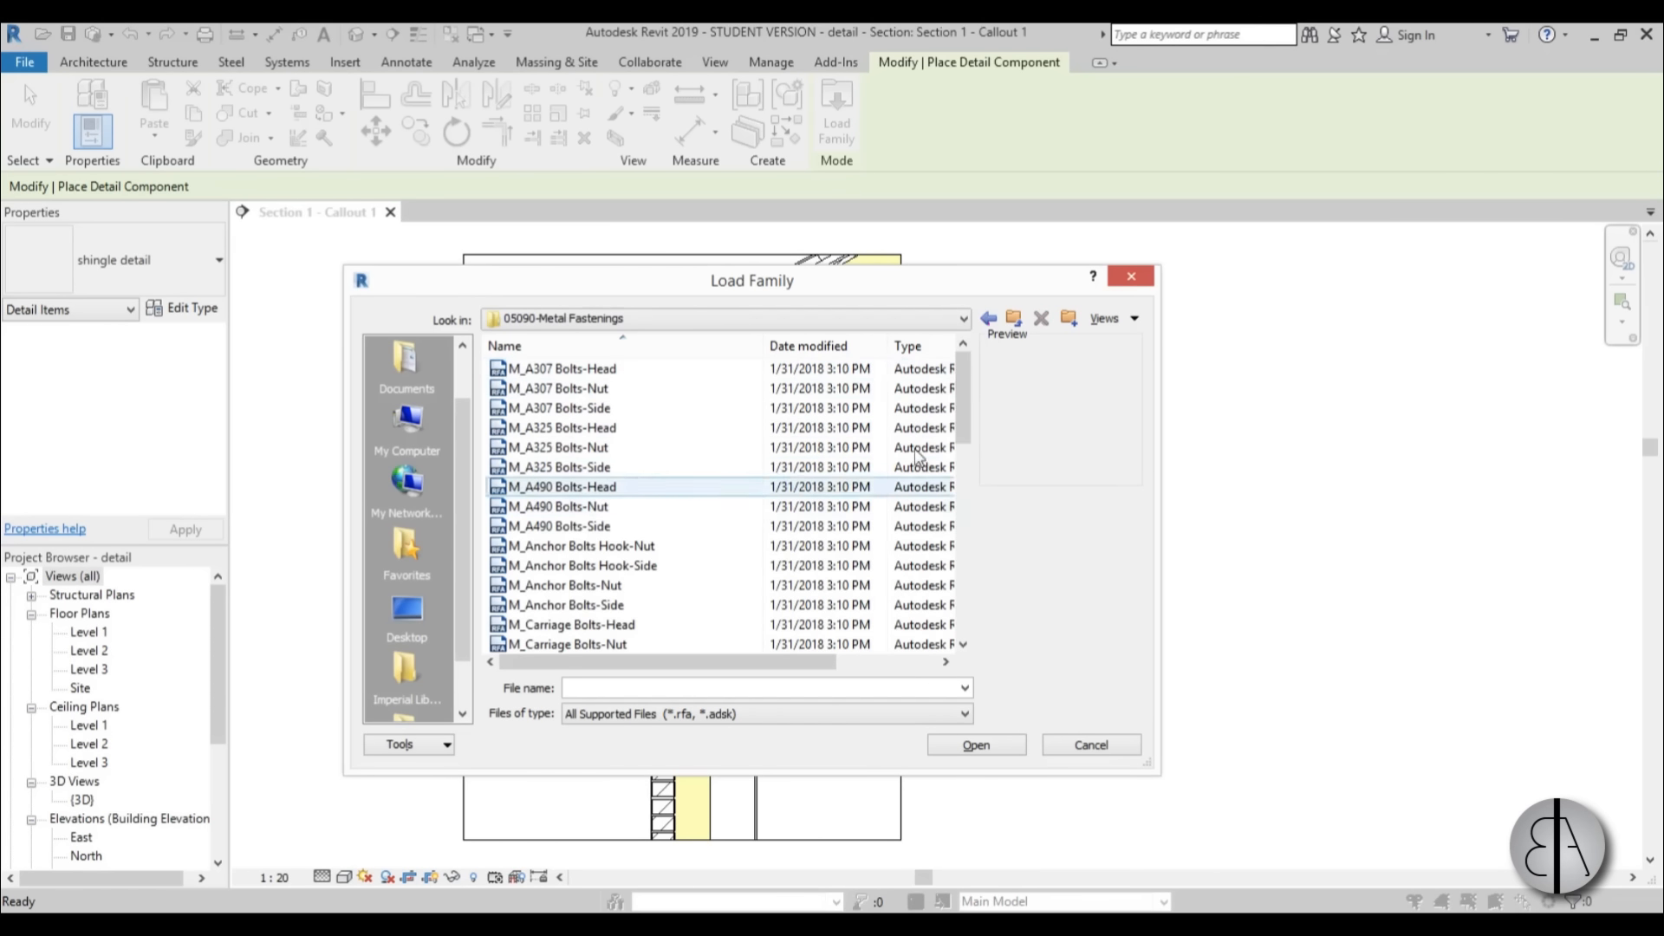
Preview the anchor bolt families and load M_Anchor Bolts Hook-Side into the project.
{"action": "left_click_drag", "start_coordinate": [968, 412], "coordinate": [968, 450]}
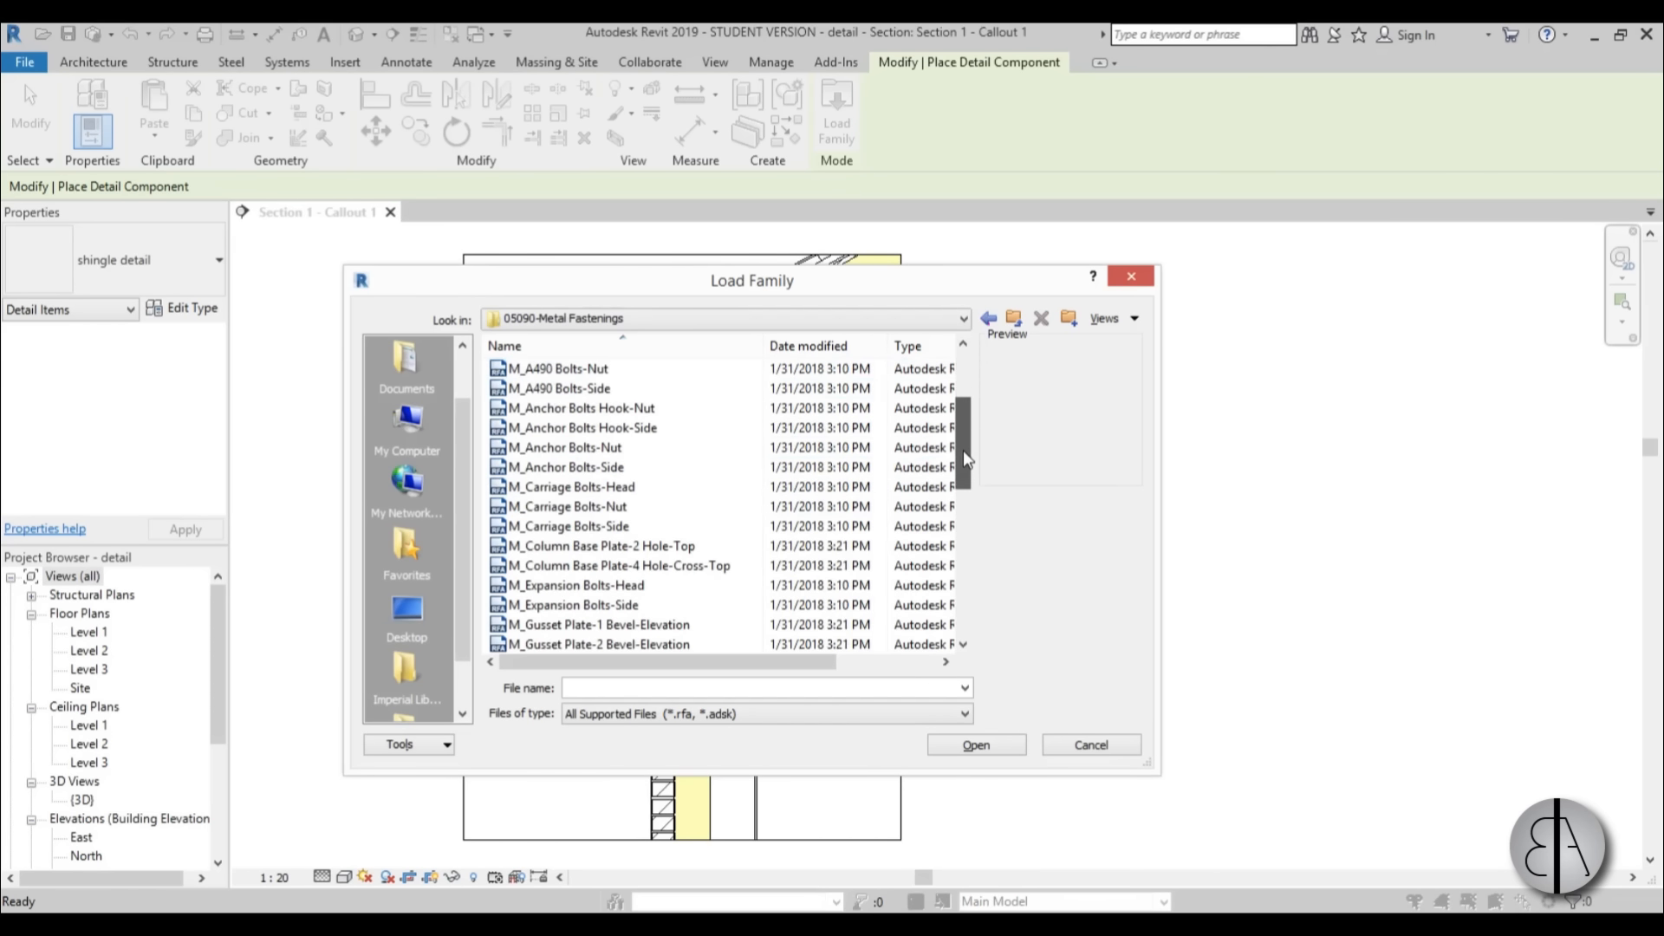
{"action": "left_click", "coordinate": [607, 449]}
{"action": "left_click", "coordinate": [595, 431]}
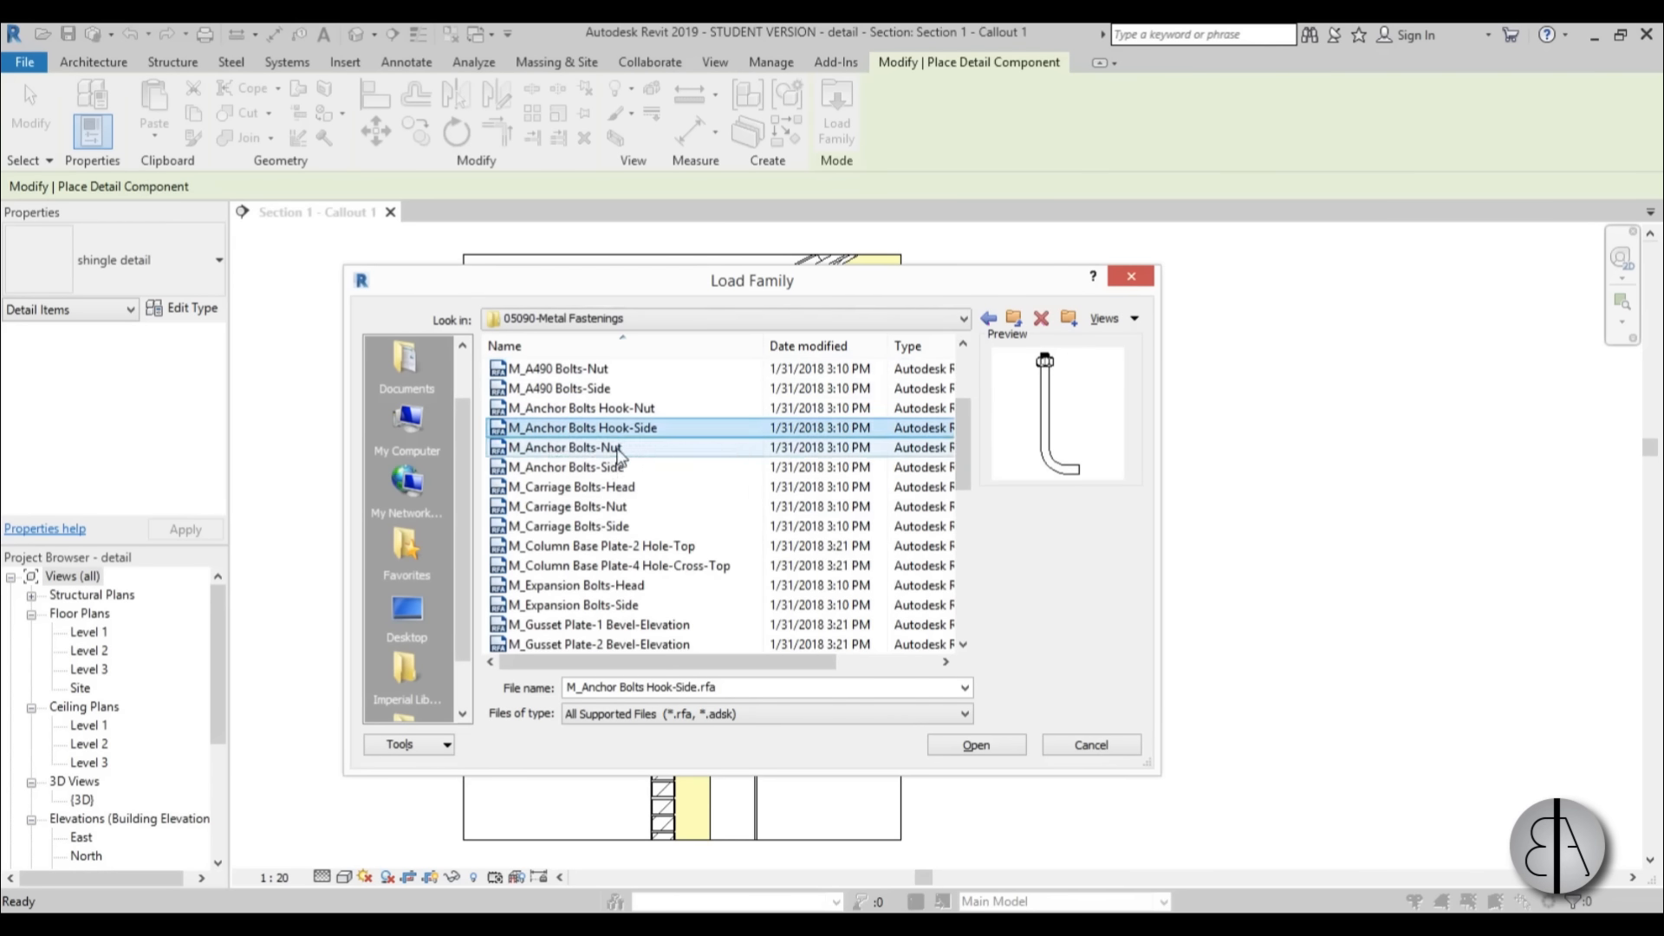
{"action": "left_click", "coordinate": [620, 449]}
{"action": "left_click", "coordinate": [624, 430]}
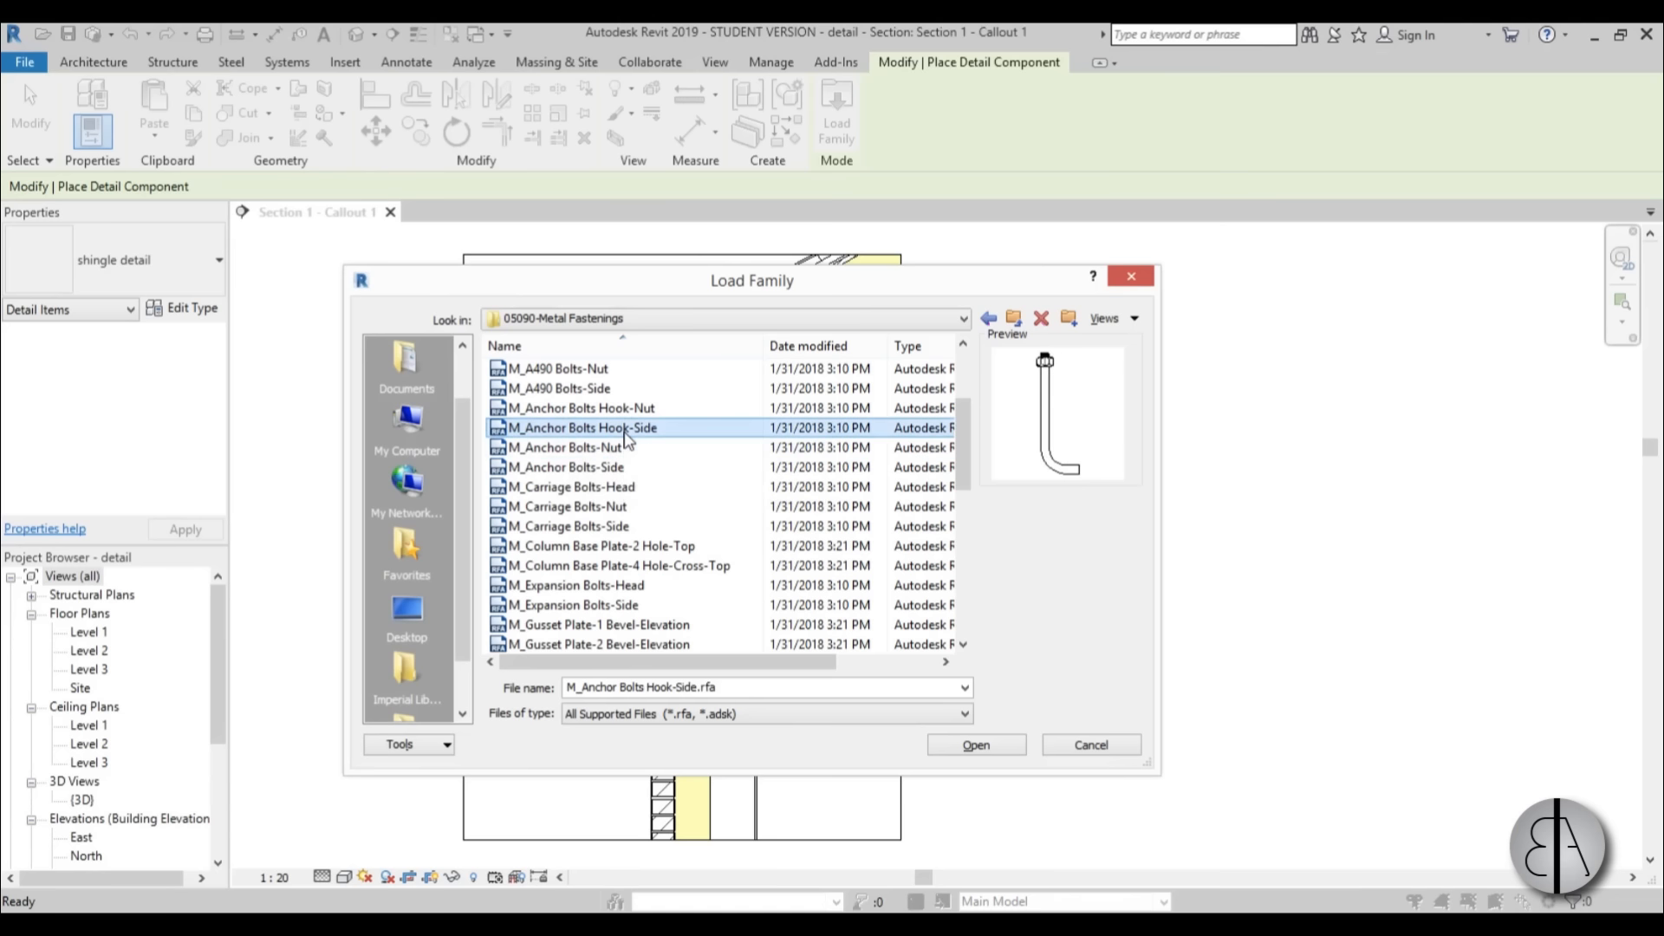
{"action": "left_click", "coordinate": [966, 752]}
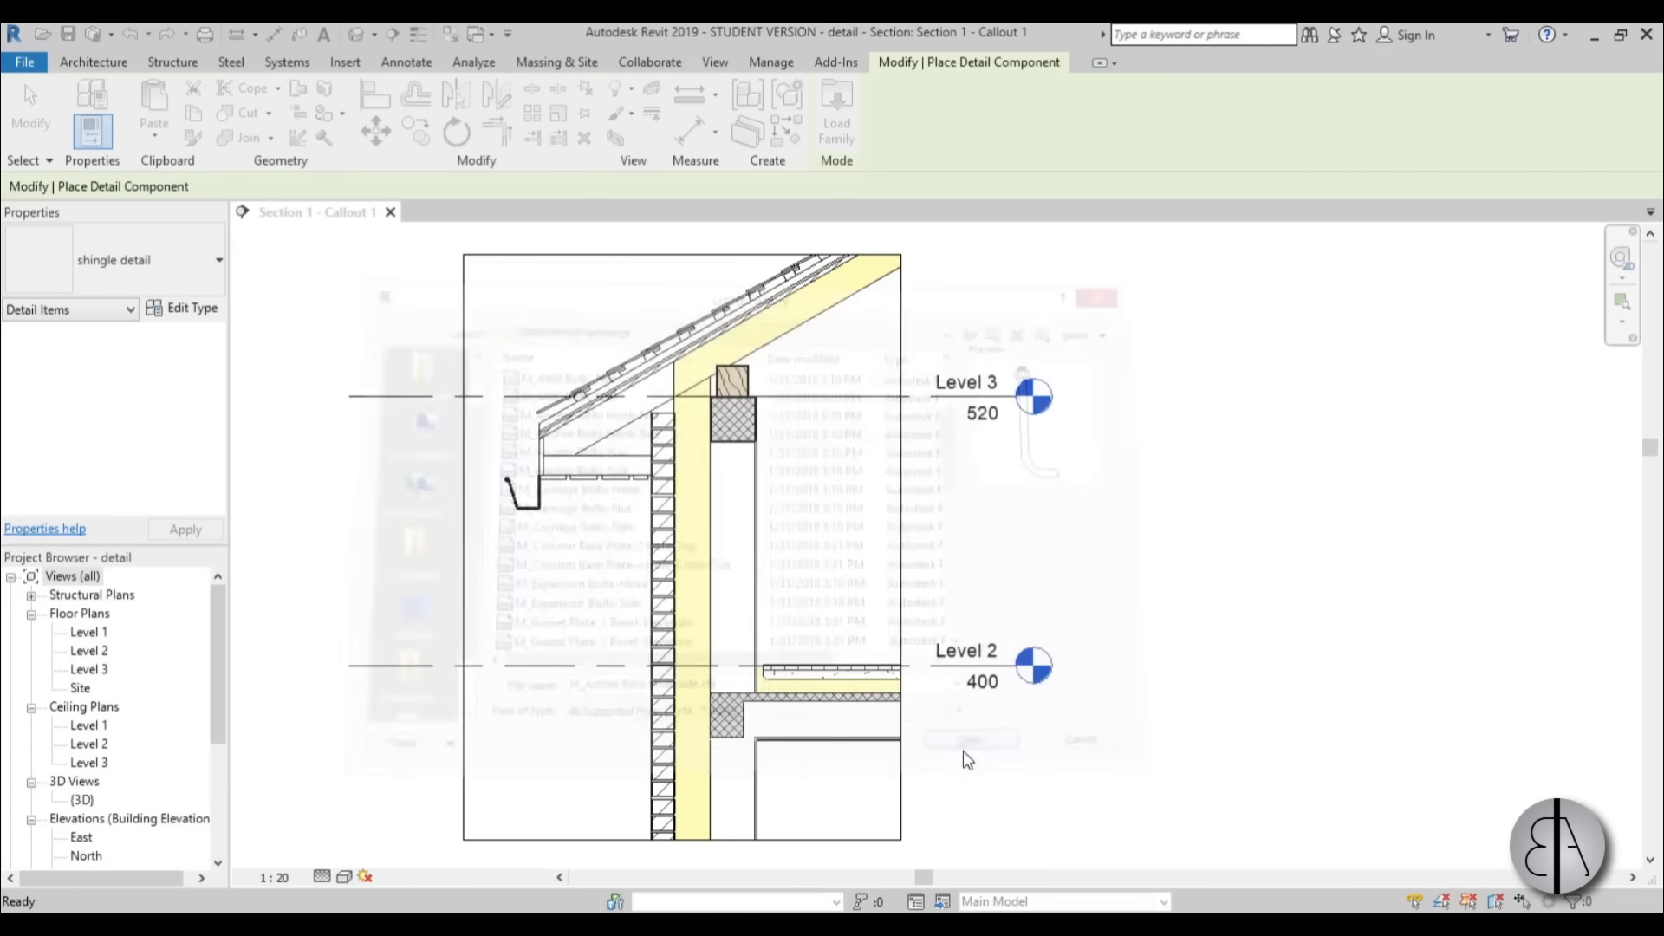
Place an M12 hooked anchor bolt at the centre of the timber beam at Level 3, running down into the concrete beam.
{"action": "left_click", "coordinate": [138, 278]}
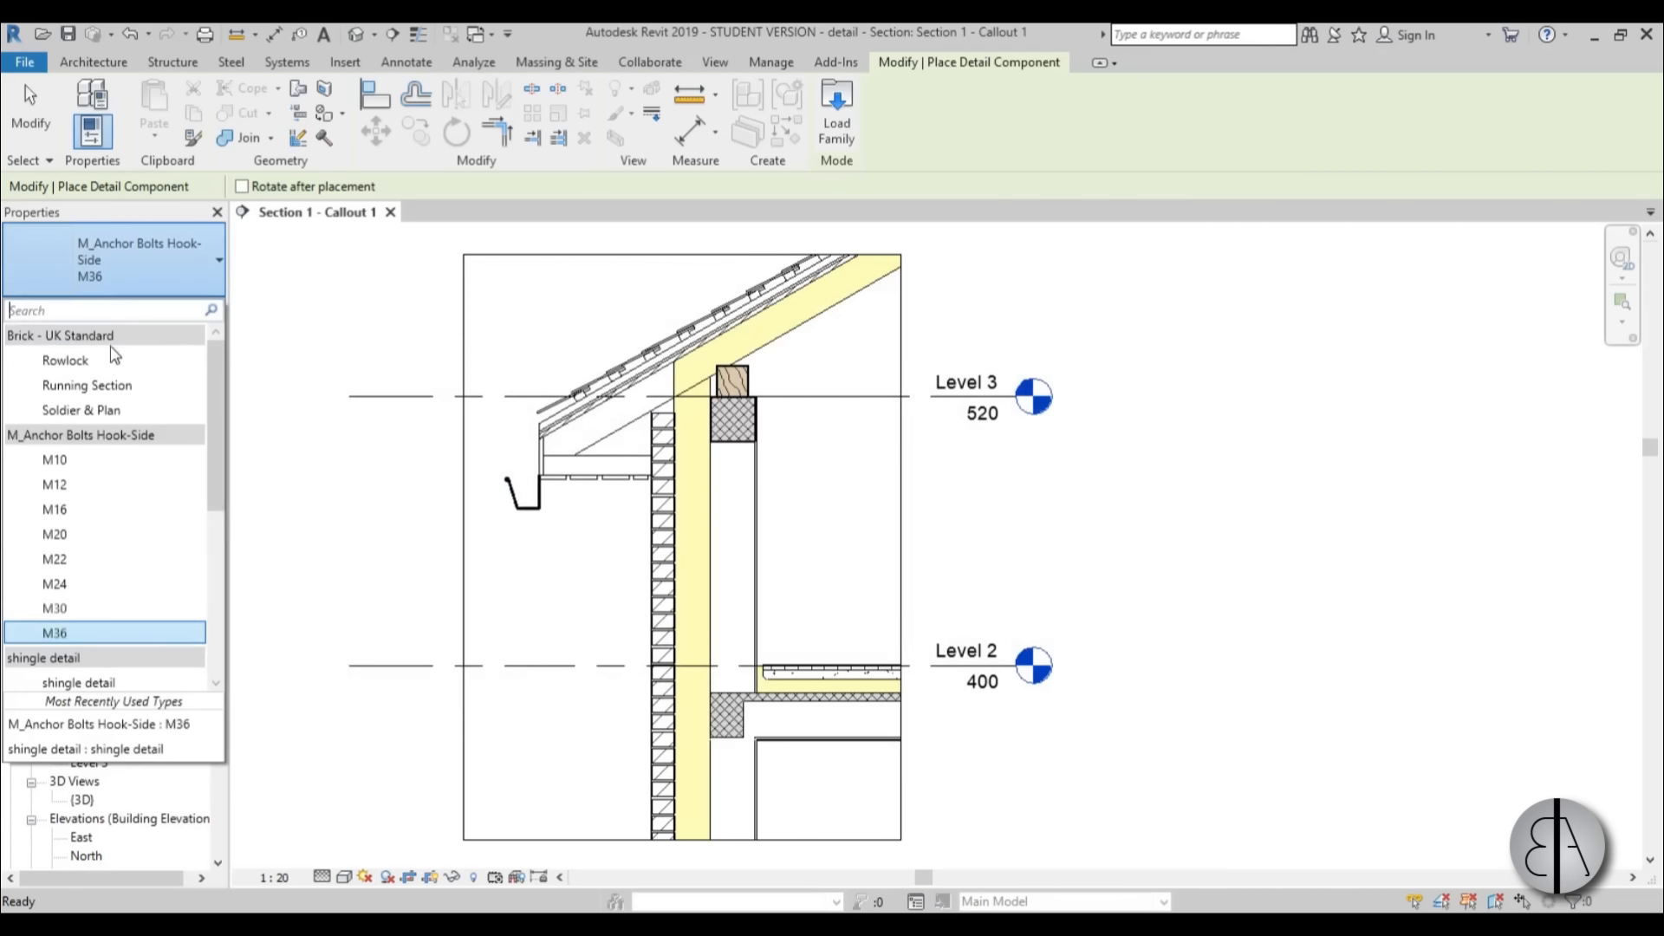
{"action": "left_click", "coordinate": [53, 485]}
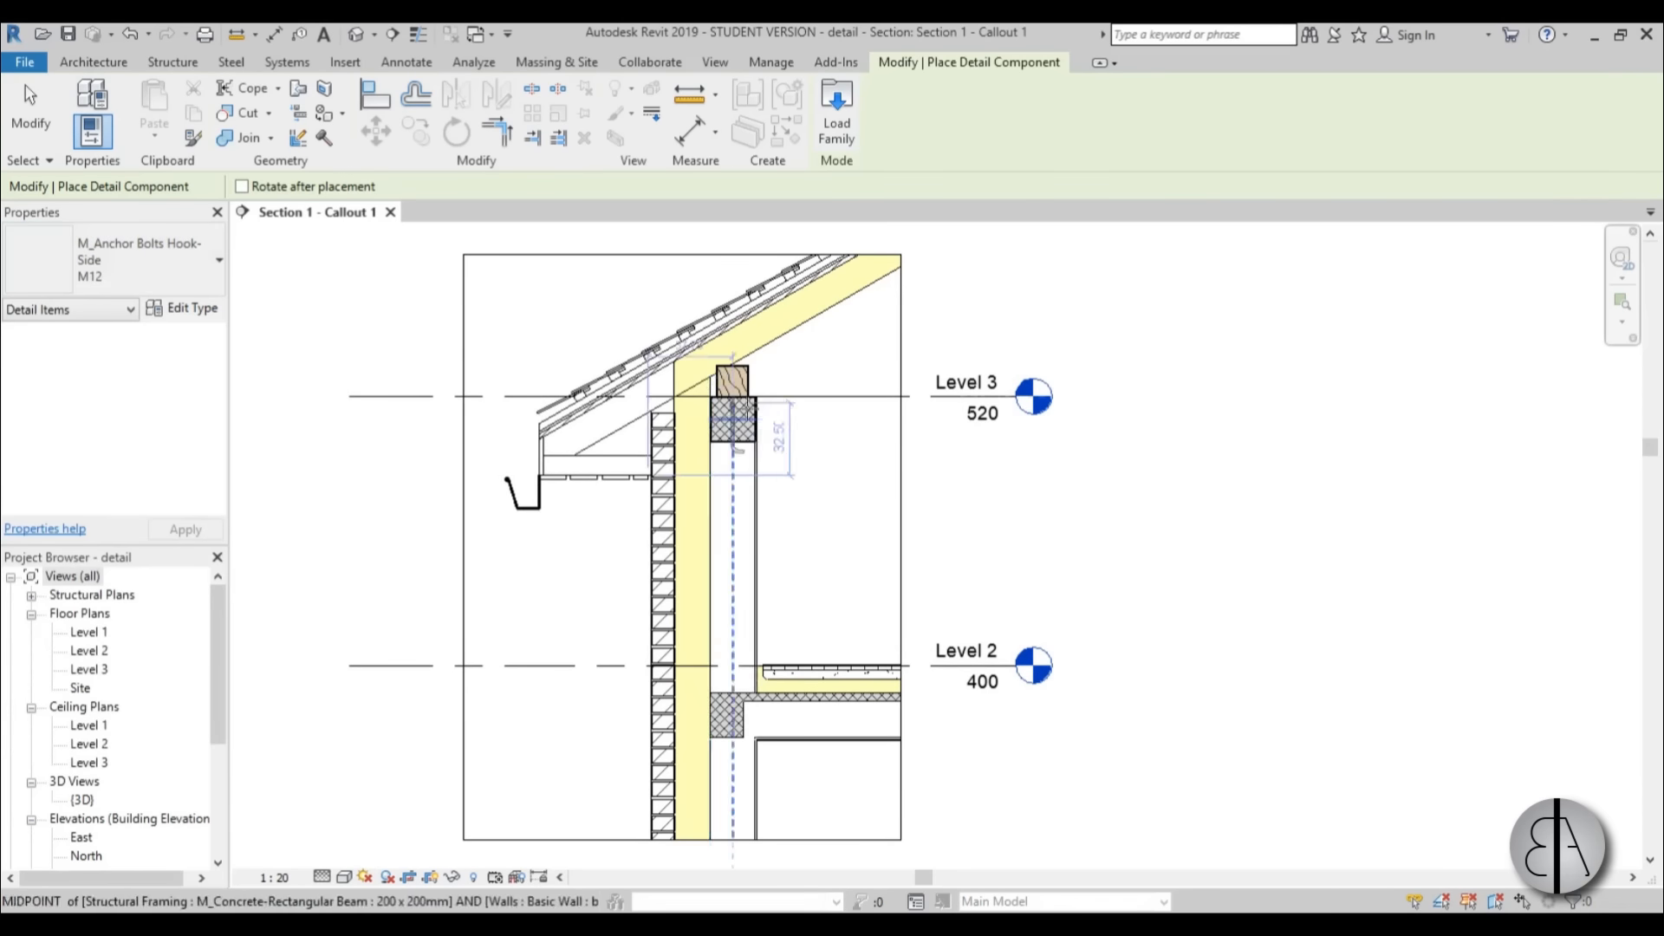
{"action": "scroll", "coordinate": [745, 381], "scroll_direction": "up", "scroll_amount": 5}
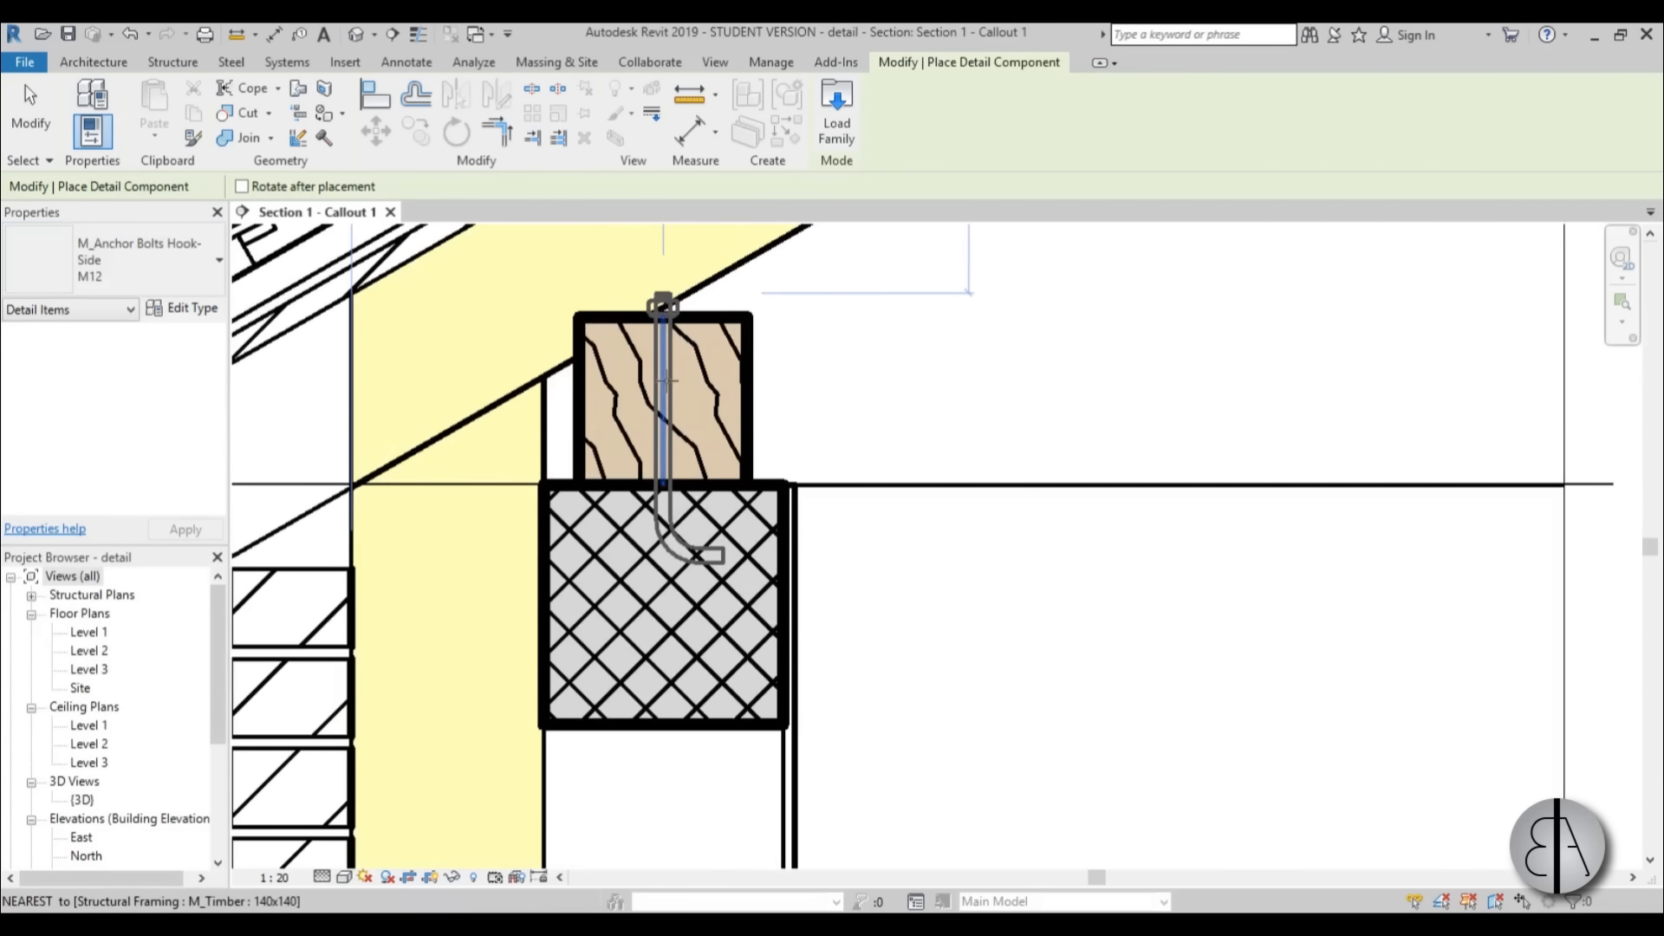
{"action": "left_click", "coordinate": [666, 378]}
{"action": "key", "text": "Escape"}
{"action": "key", "text": "Escape"}
Stretch the anchor bolt deeper into the concrete beam to a length of about 28 and check it in the callout.
{"action": "left_click", "coordinate": [653, 387]}
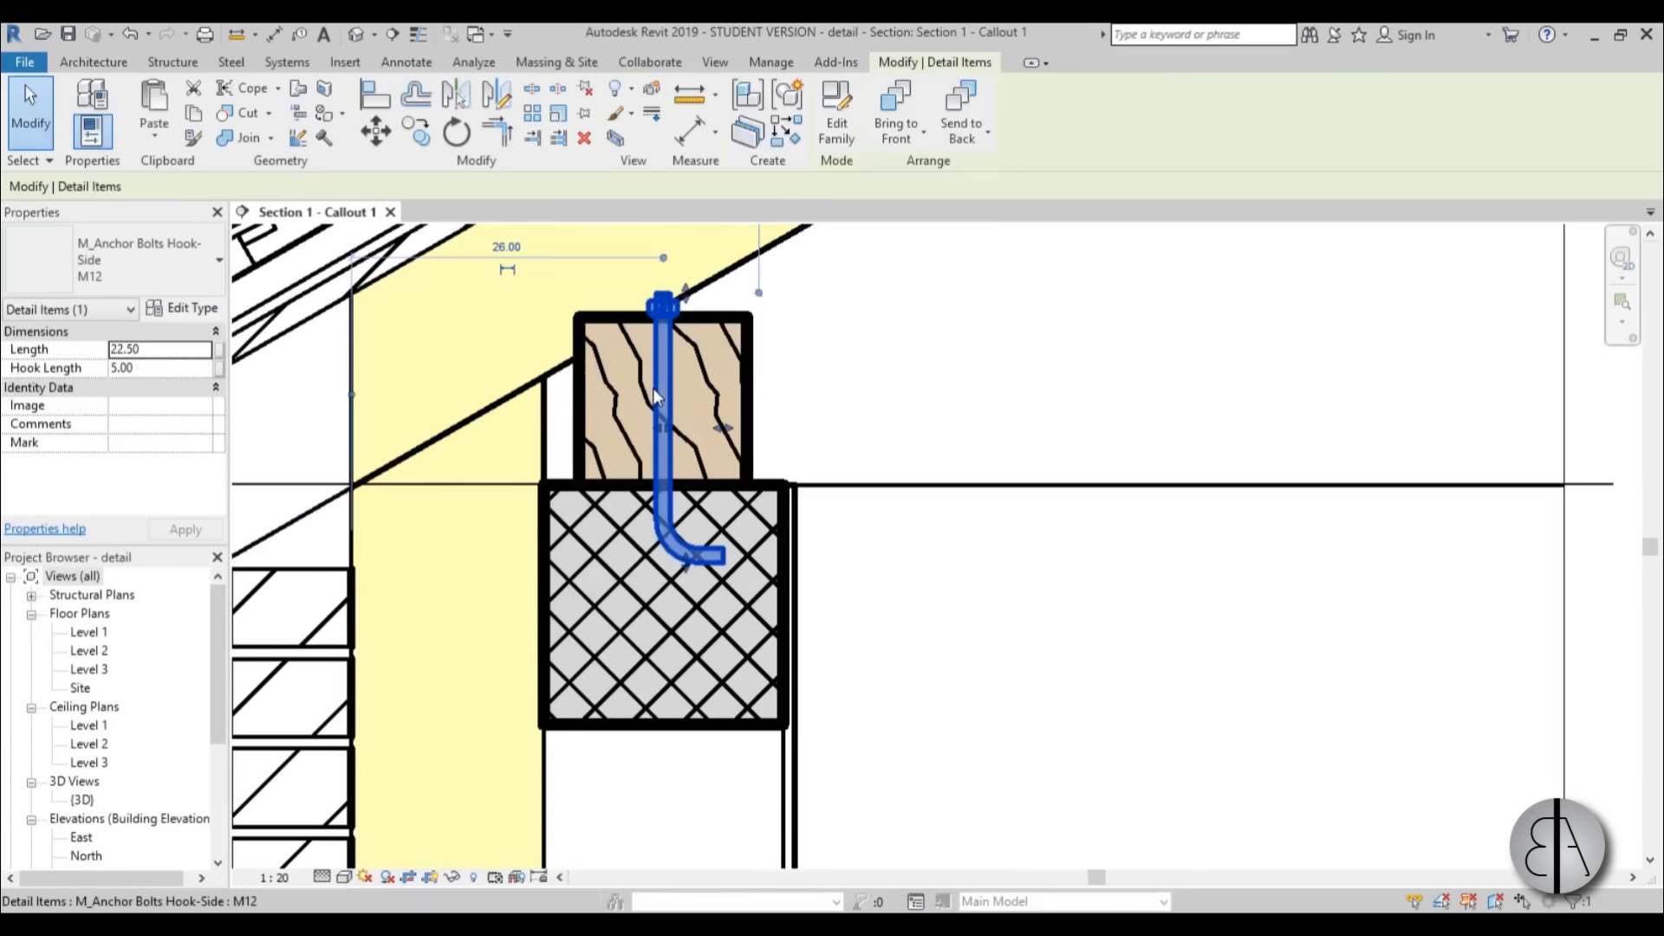
{"action": "left_click_drag", "start_coordinate": [688, 579], "coordinate": [687, 640]}
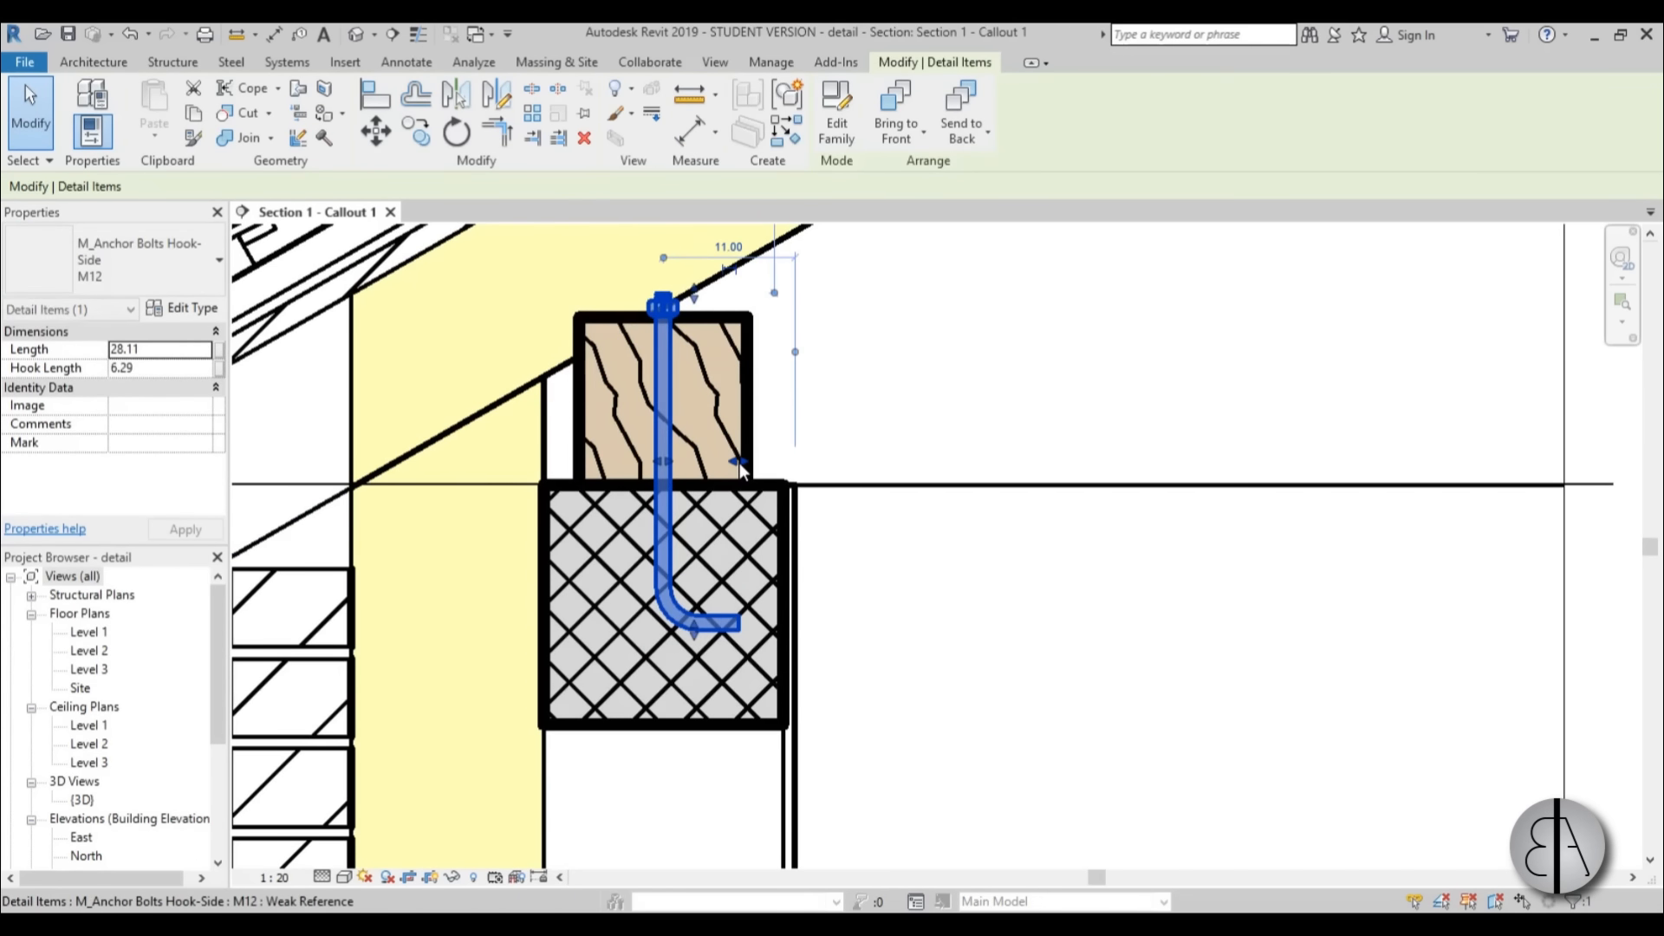
{"action": "key", "text": "Escape"}
{"action": "scroll", "coordinate": [762, 364], "scroll_direction": "down", "scroll_amount": 3}
{"action": "middle_click_drag", "start_coordinate": [801, 426], "coordinate": [799, 440]}
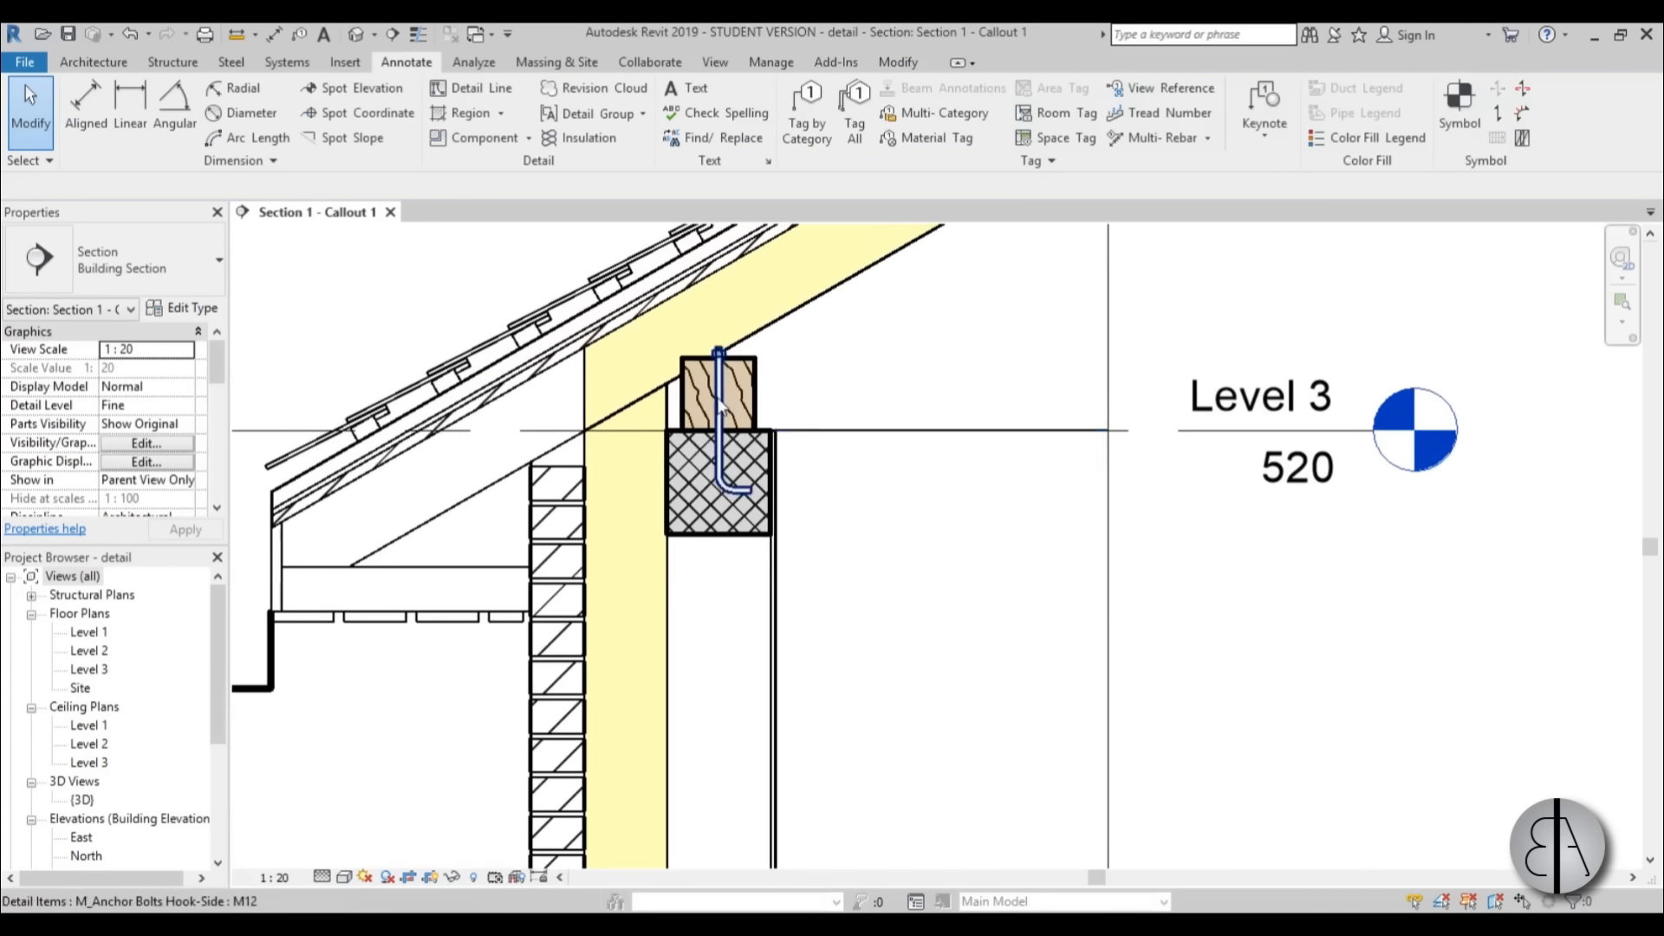
{"action": "scroll", "coordinate": [738, 396], "scroll_direction": "up", "scroll_amount": 2}
{"action": "scroll", "coordinate": [704, 340], "scroll_direction": "down", "scroll_amount": 3}
{"action": "middle_click_drag", "start_coordinate": [893, 510], "coordinate": [880, 505]}
{"action": "scroll", "coordinate": [835, 456], "scroll_direction": "down", "scroll_amount": 4}
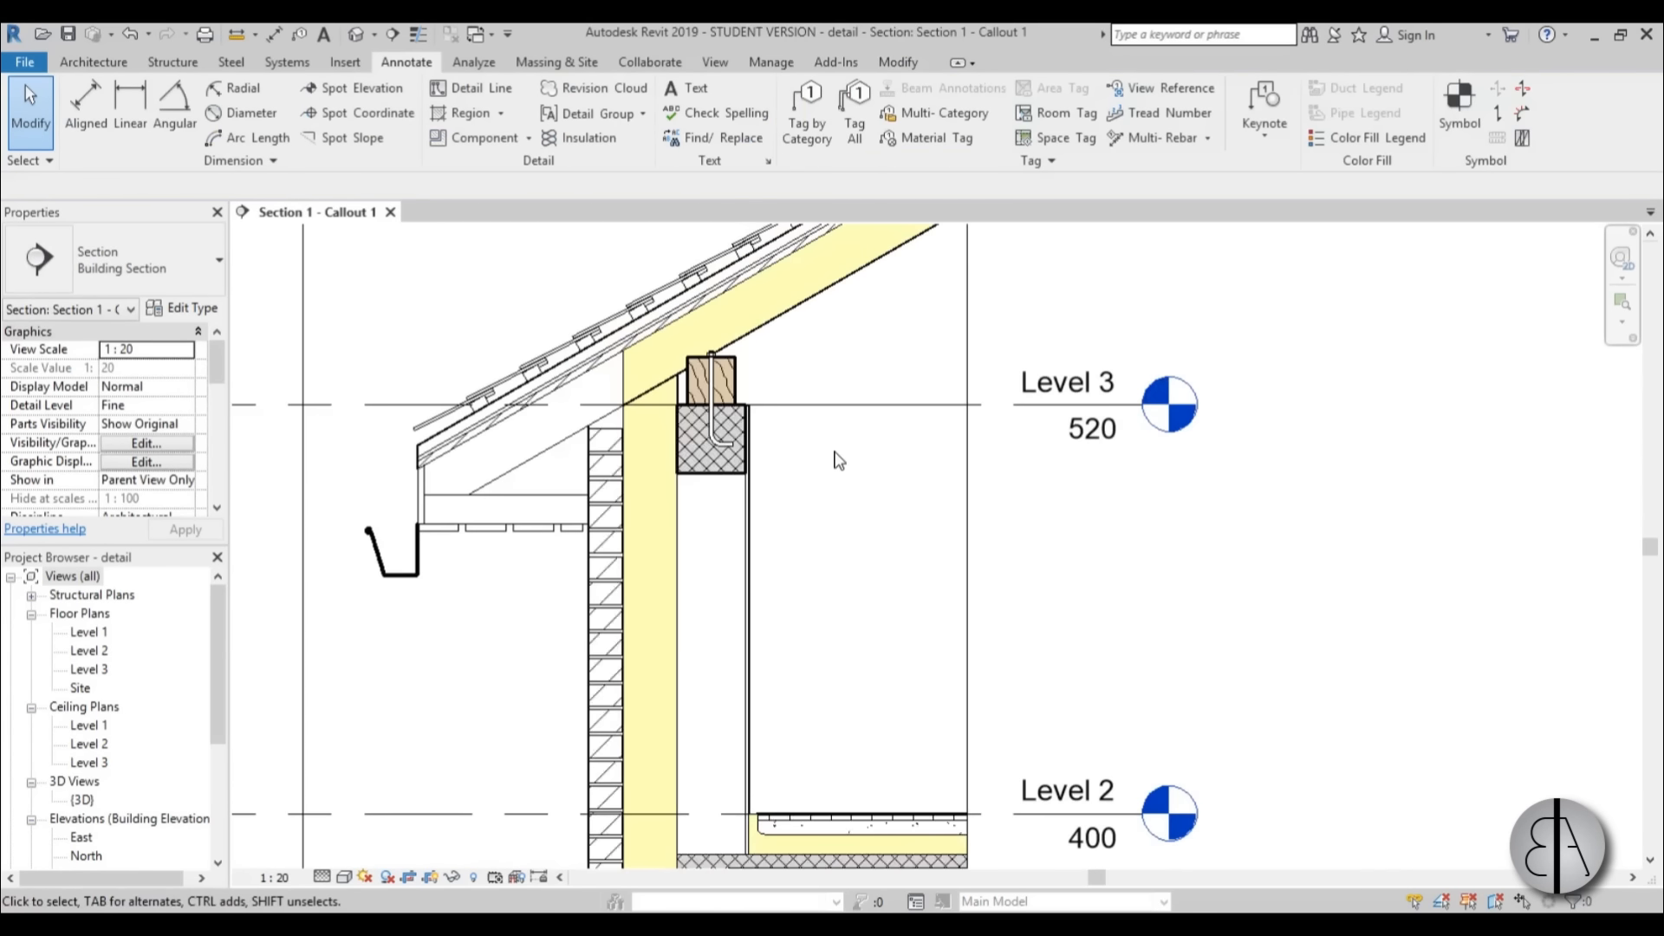
{"action": "middle_click_drag", "start_coordinate": [783, 476], "coordinate": [769, 637]}
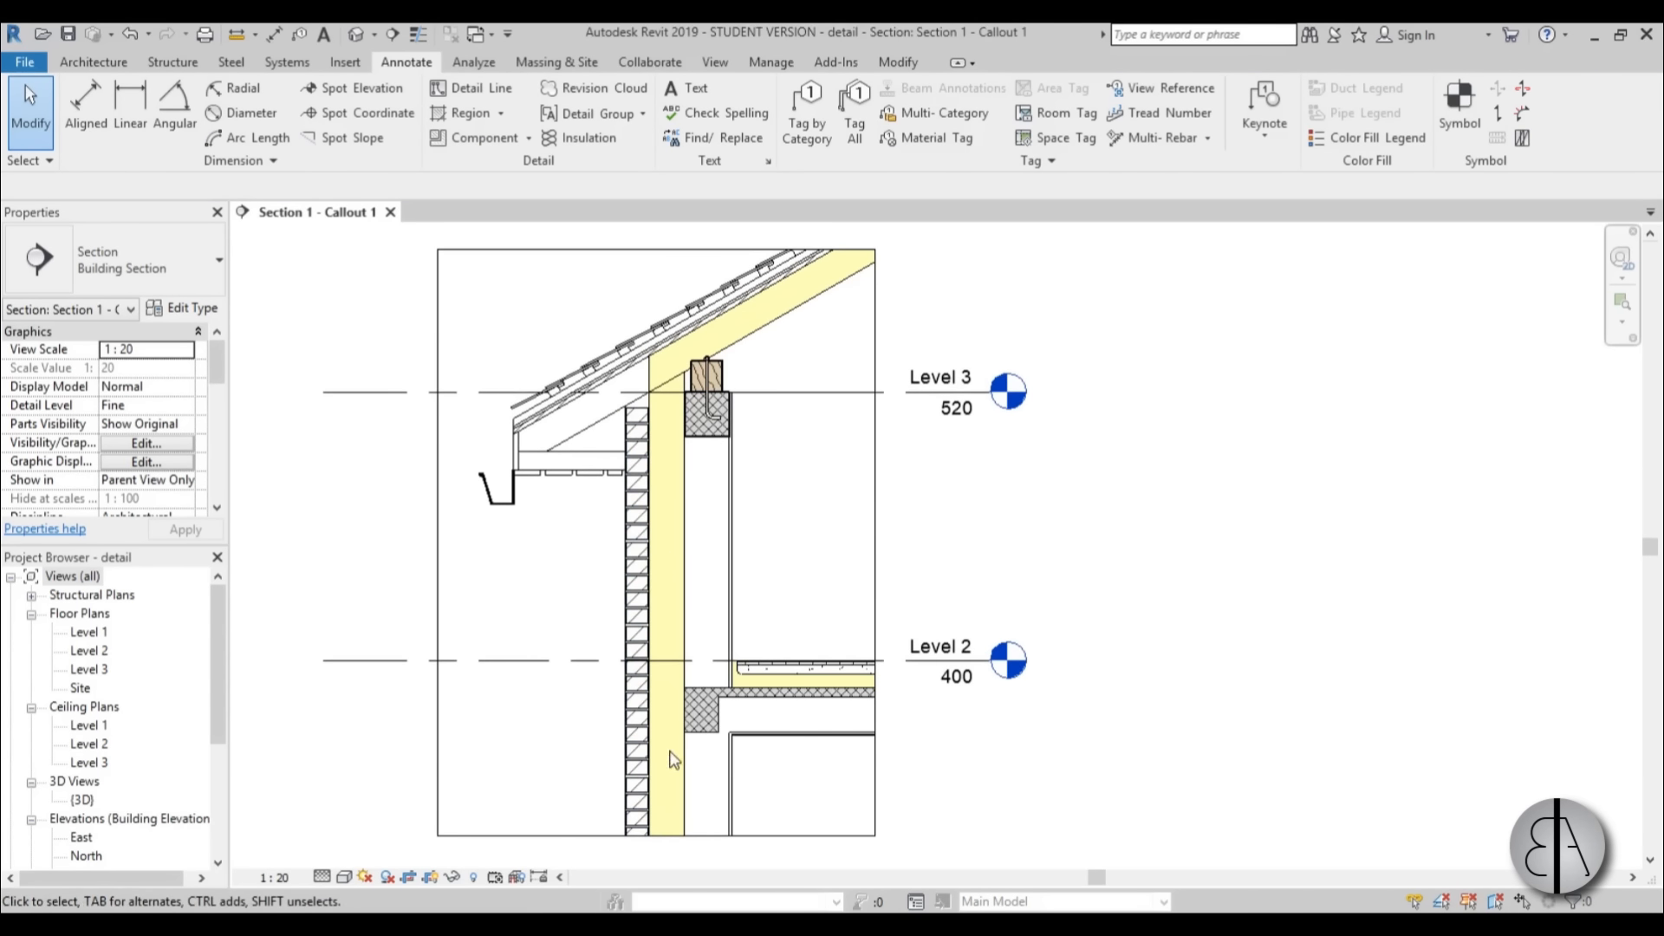
Draw 16-wide batt insulation, about 202 long, centred in the wall's yellow layer from the roof junction to the callout's lower boundary.
{"action": "left_click", "coordinate": [586, 139]}
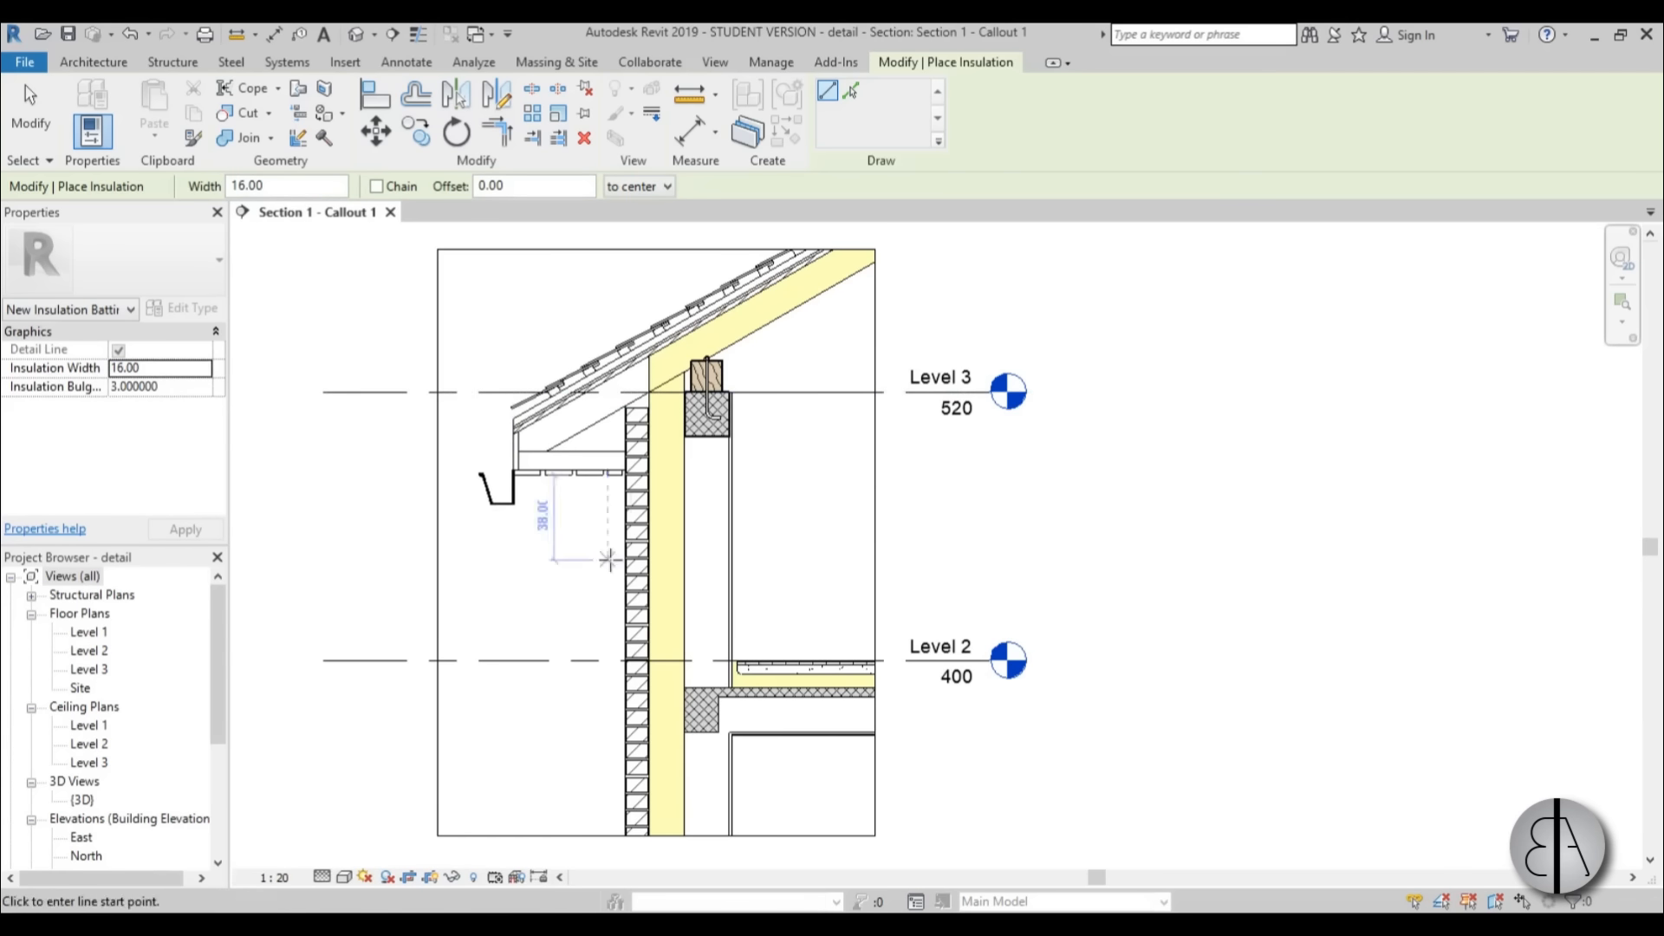
{"action": "scroll", "coordinate": [666, 859], "scroll_direction": "up", "scroll_amount": 2}
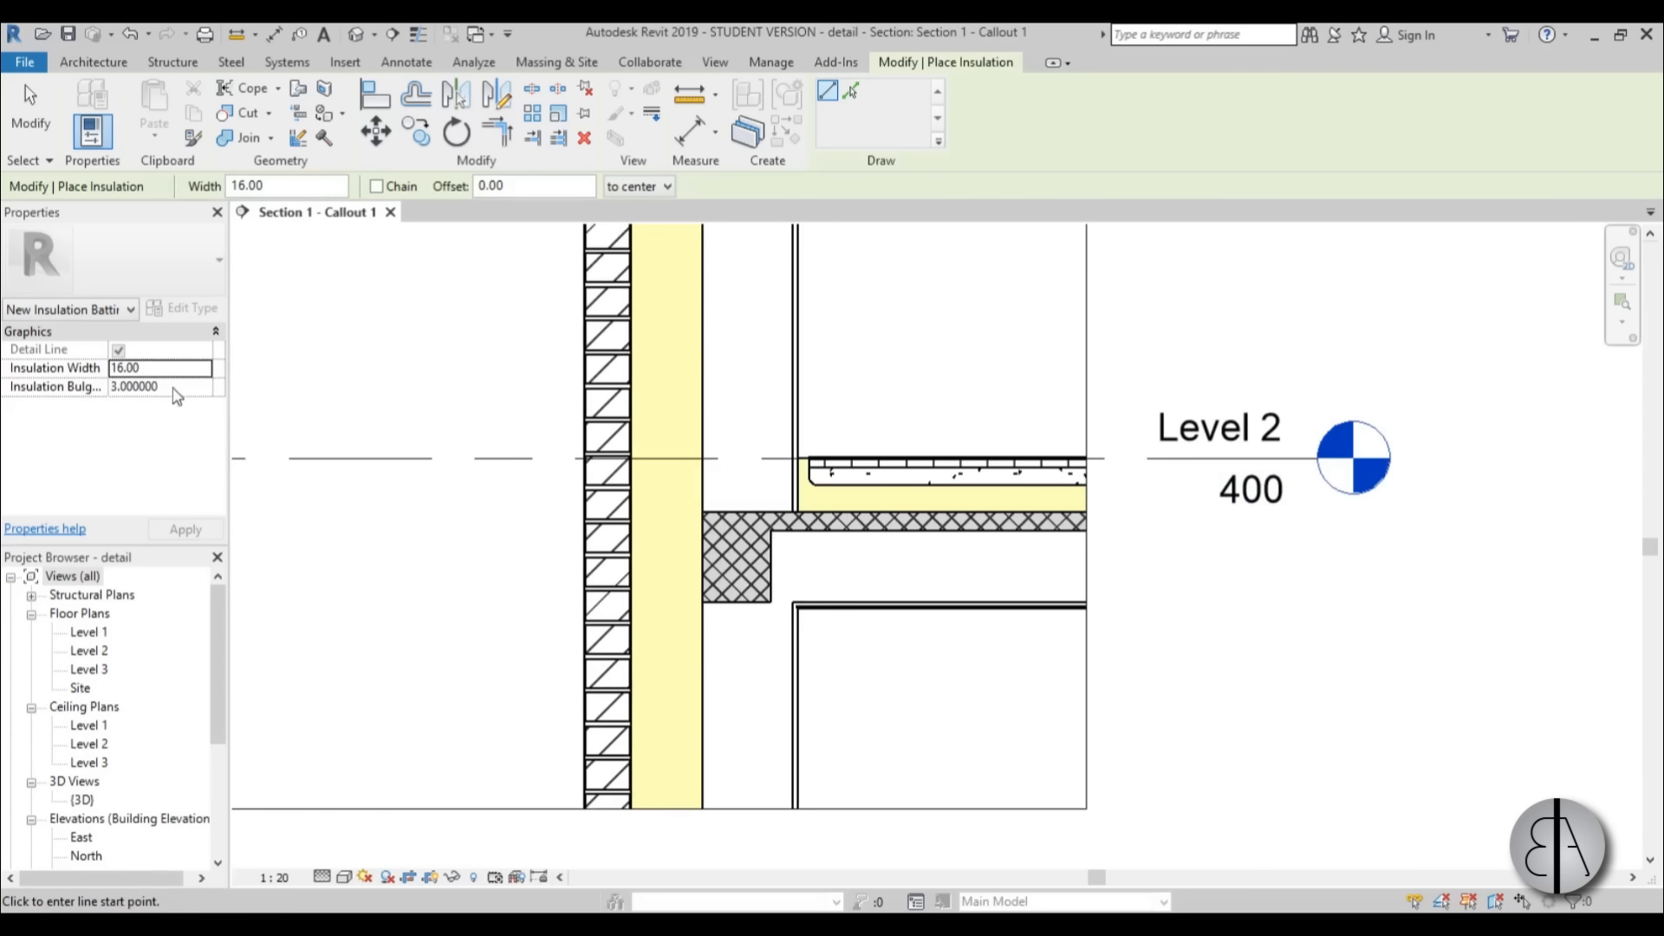
{"action": "scroll", "coordinate": [672, 427], "scroll_direction": "down", "scroll_amount": 1}
{"action": "middle_click_drag", "start_coordinate": [673, 427], "coordinate": [691, 721]}
{"action": "scroll", "coordinate": [676, 433], "scroll_direction": "up", "scroll_amount": 2}
{"action": "left_click", "coordinate": [670, 372]}
{"action": "scroll", "coordinate": [665, 452], "scroll_direction": "down", "scroll_amount": 2}
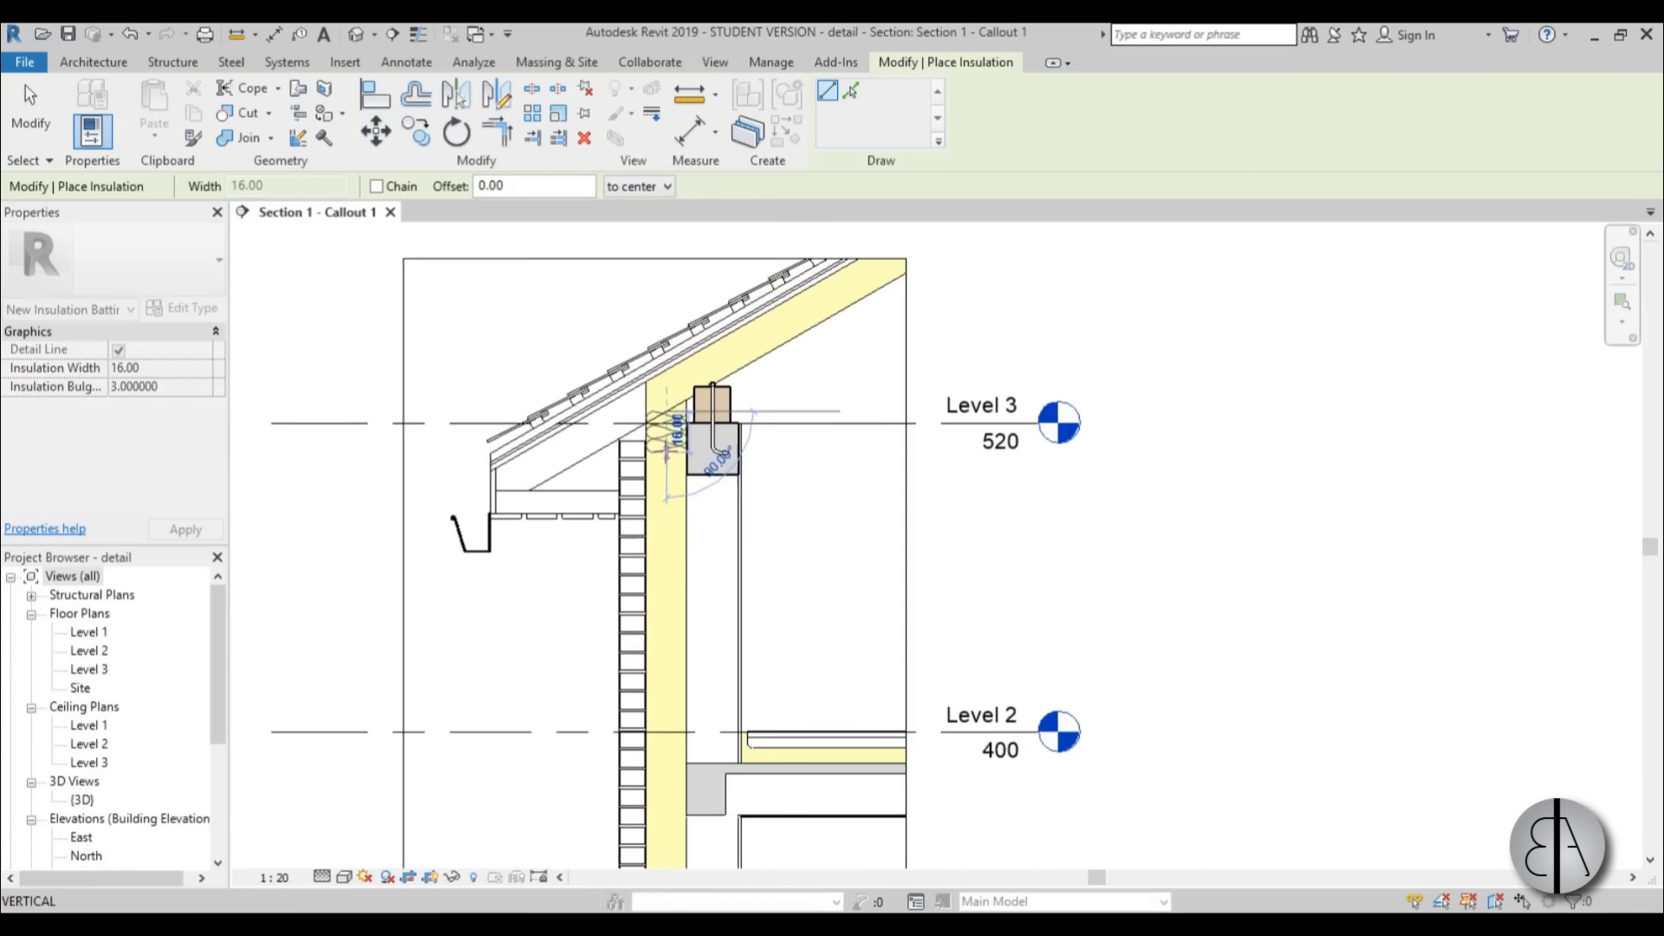
{"action": "middle_click_drag", "start_coordinate": [669, 854], "coordinate": [672, 544]}
{"action": "scroll", "coordinate": [669, 546], "scroll_direction": "up", "scroll_amount": 2}
{"action": "left_click", "coordinate": [670, 665]}
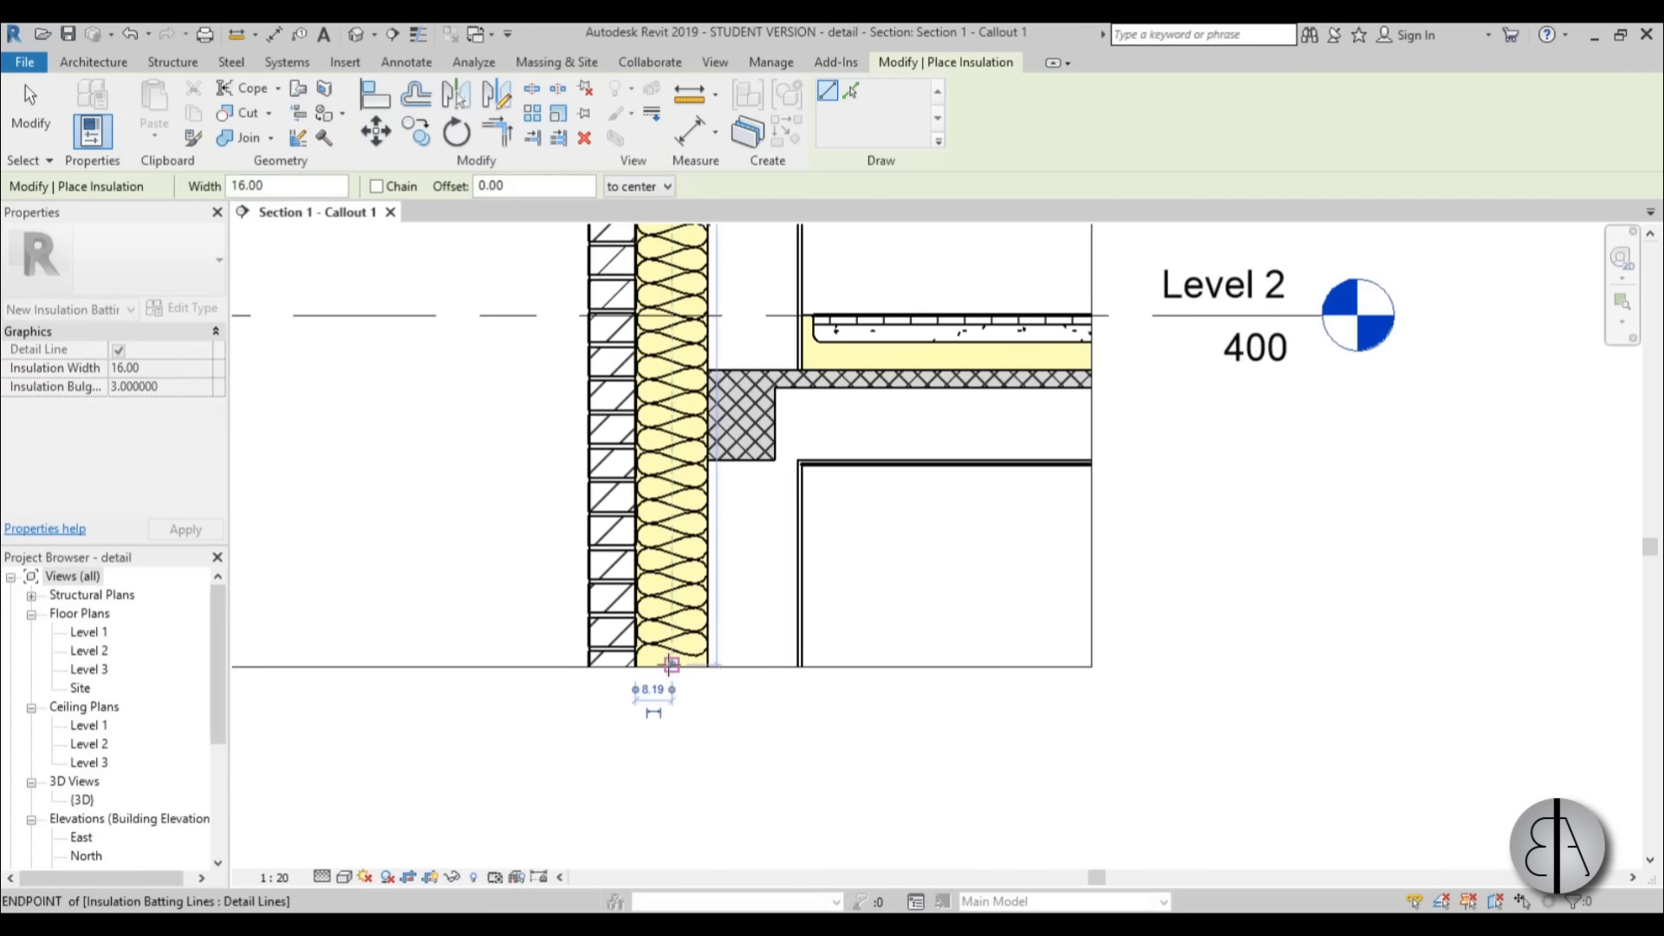
{"action": "key", "text": "Escape"}
{"action": "key", "text": "Escape"}
Set the wall insulation's bulge-to-width ratio to 2 and check the pattern up to the roof junction.
{"action": "left_click", "coordinate": [676, 617]}
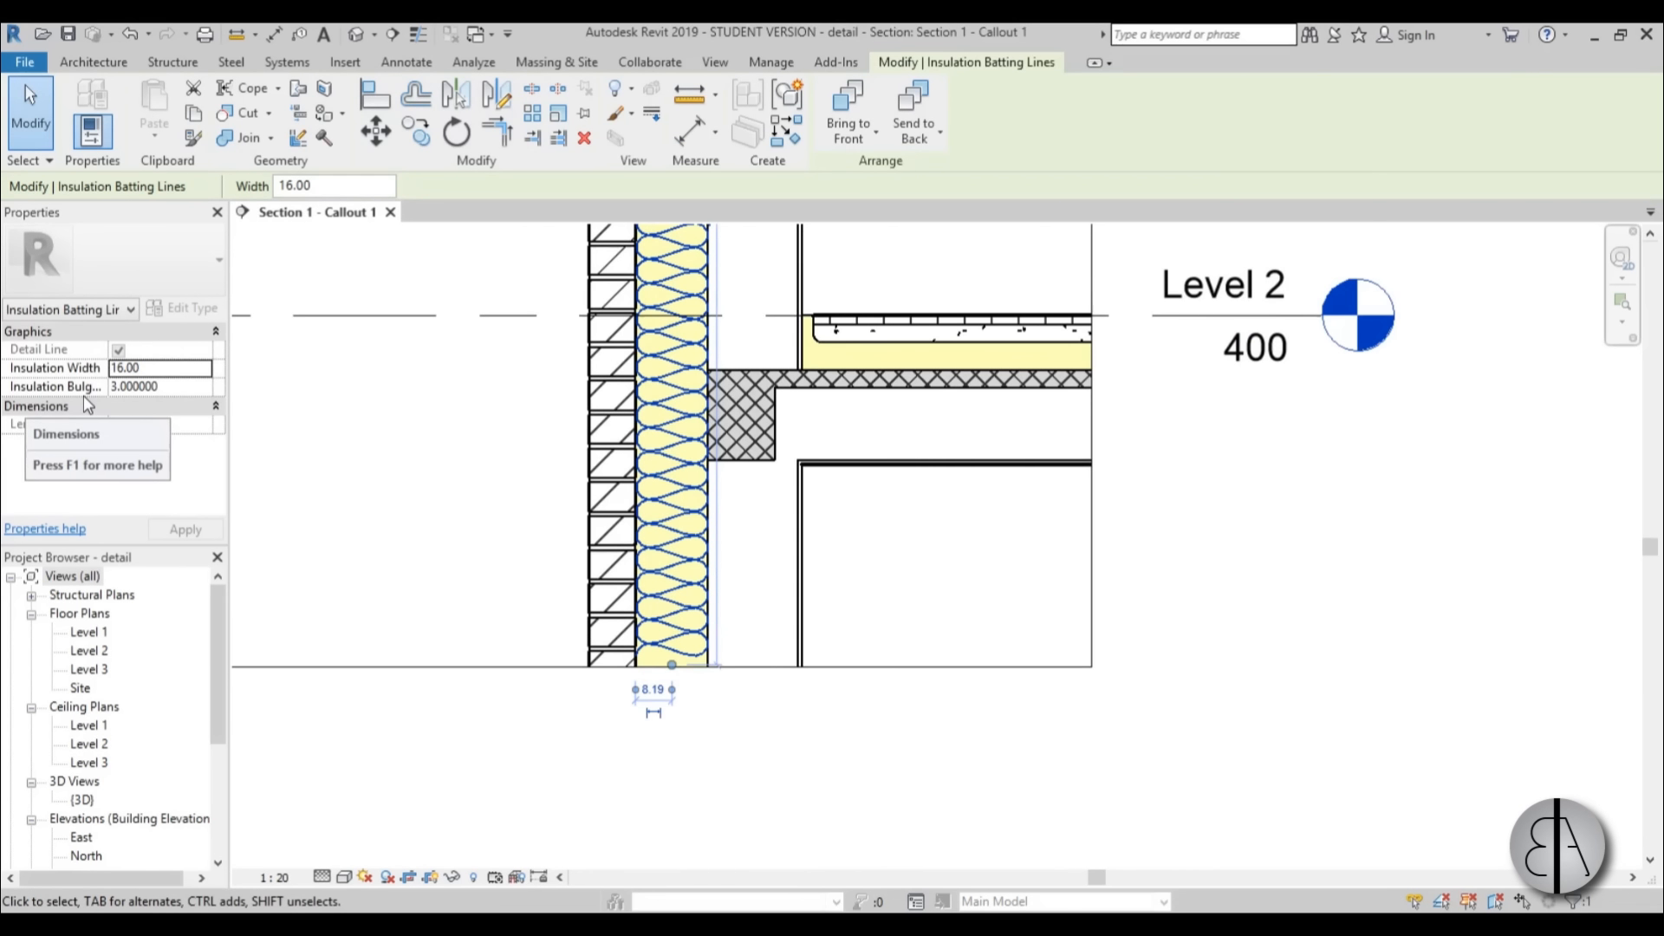
{"action": "left_click", "coordinate": [172, 386]}
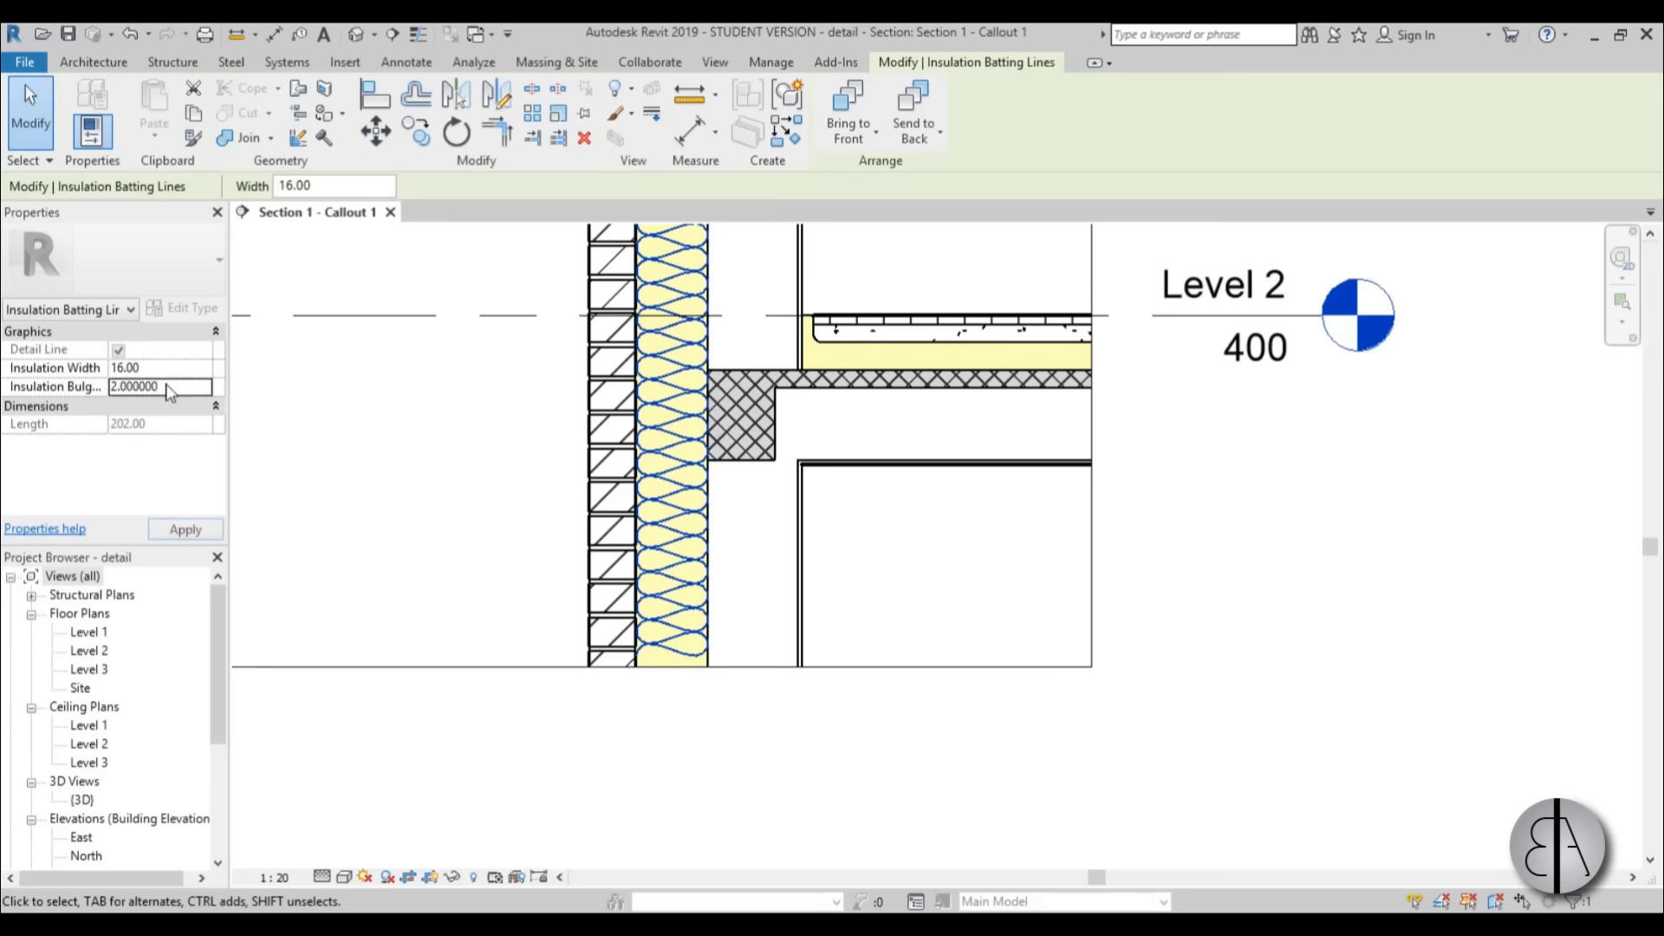
{"action": "left_click", "coordinate": [185, 530]}
{"action": "scroll", "coordinate": [709, 576], "scroll_direction": "down", "scroll_amount": 2}
{"action": "middle_click_drag", "start_coordinate": [716, 588], "coordinate": [676, 775]}
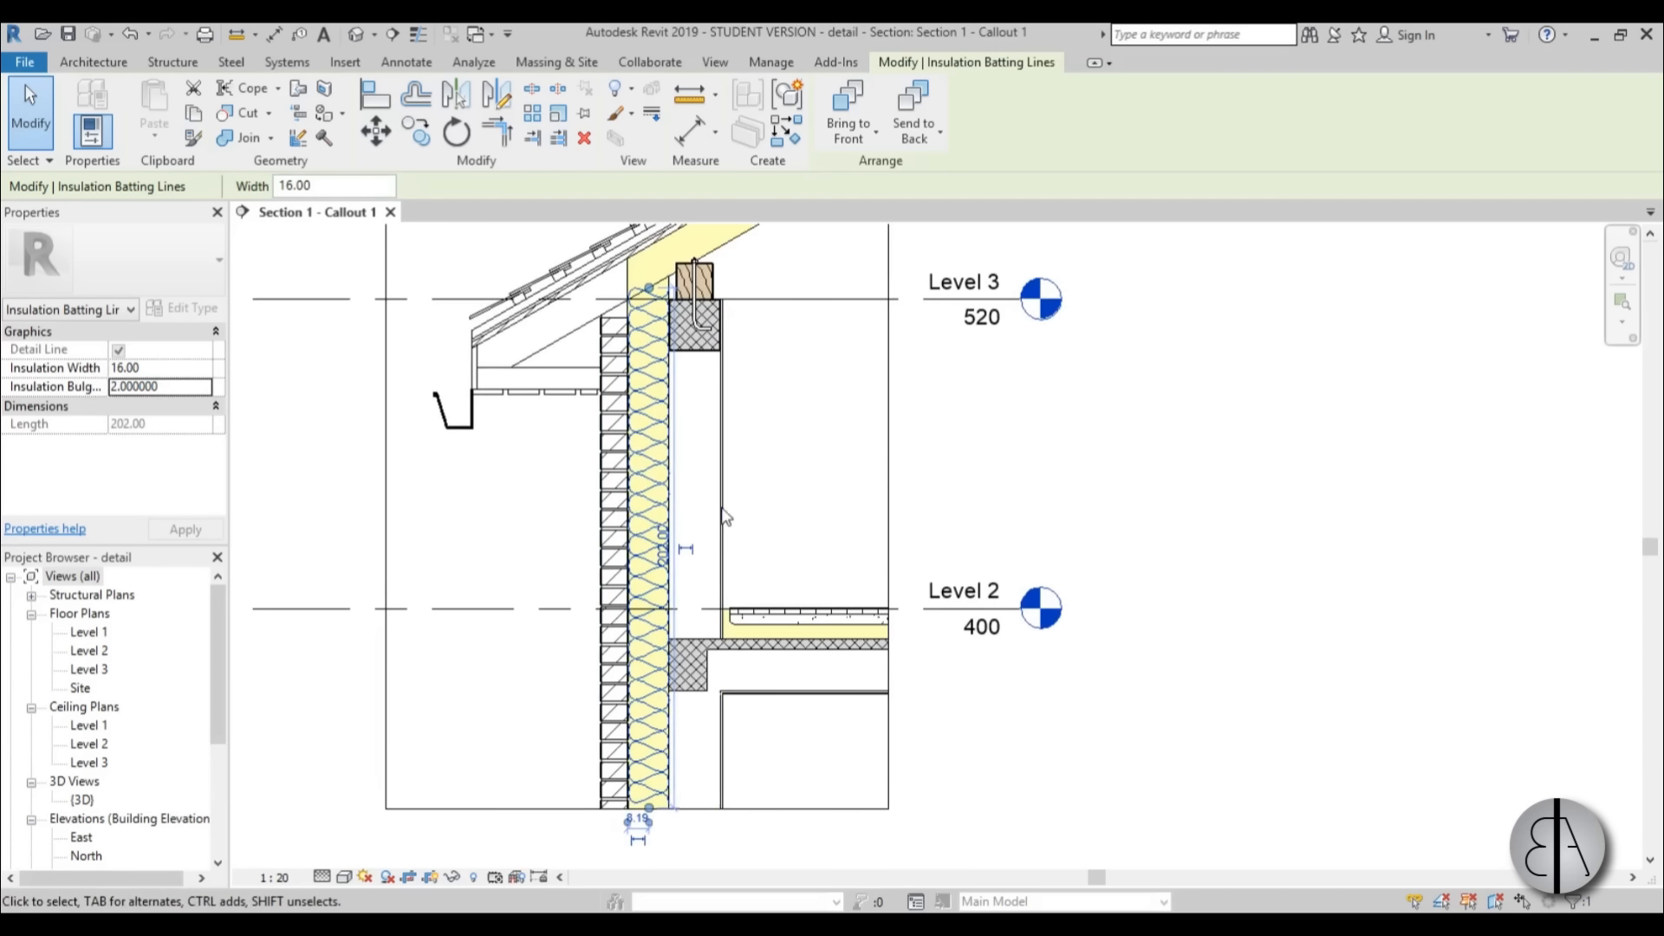
{"action": "middle_click_drag", "start_coordinate": [728, 473], "coordinate": [694, 602]}
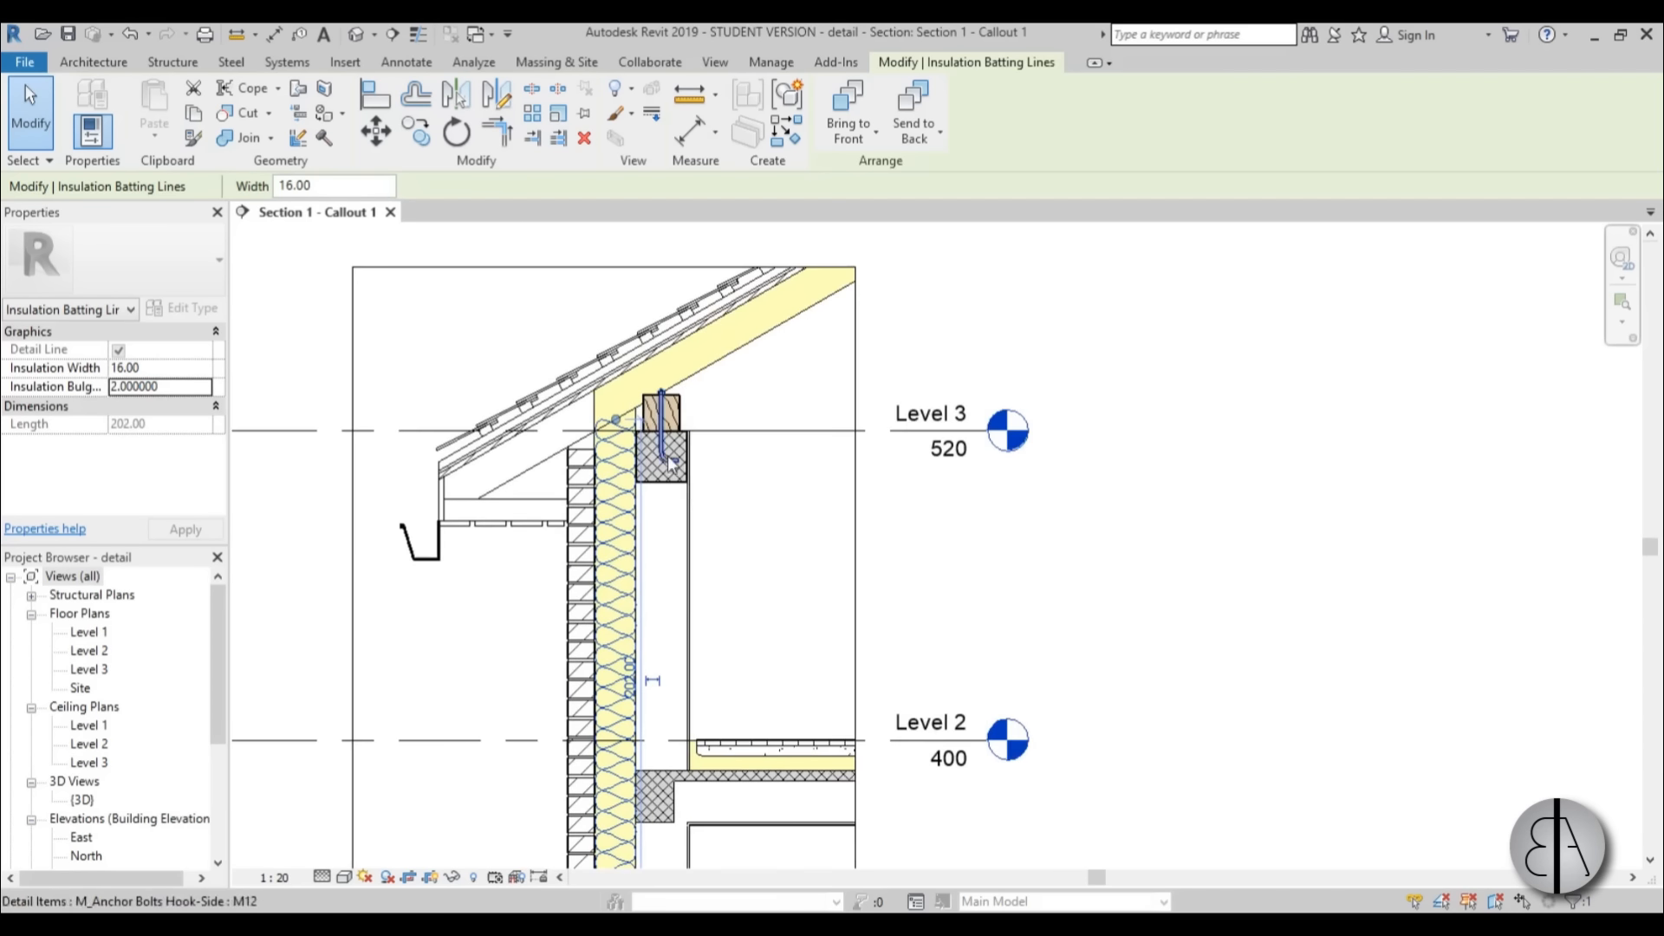
{"action": "scroll", "coordinate": [606, 407], "scroll_direction": "up", "scroll_amount": 4}
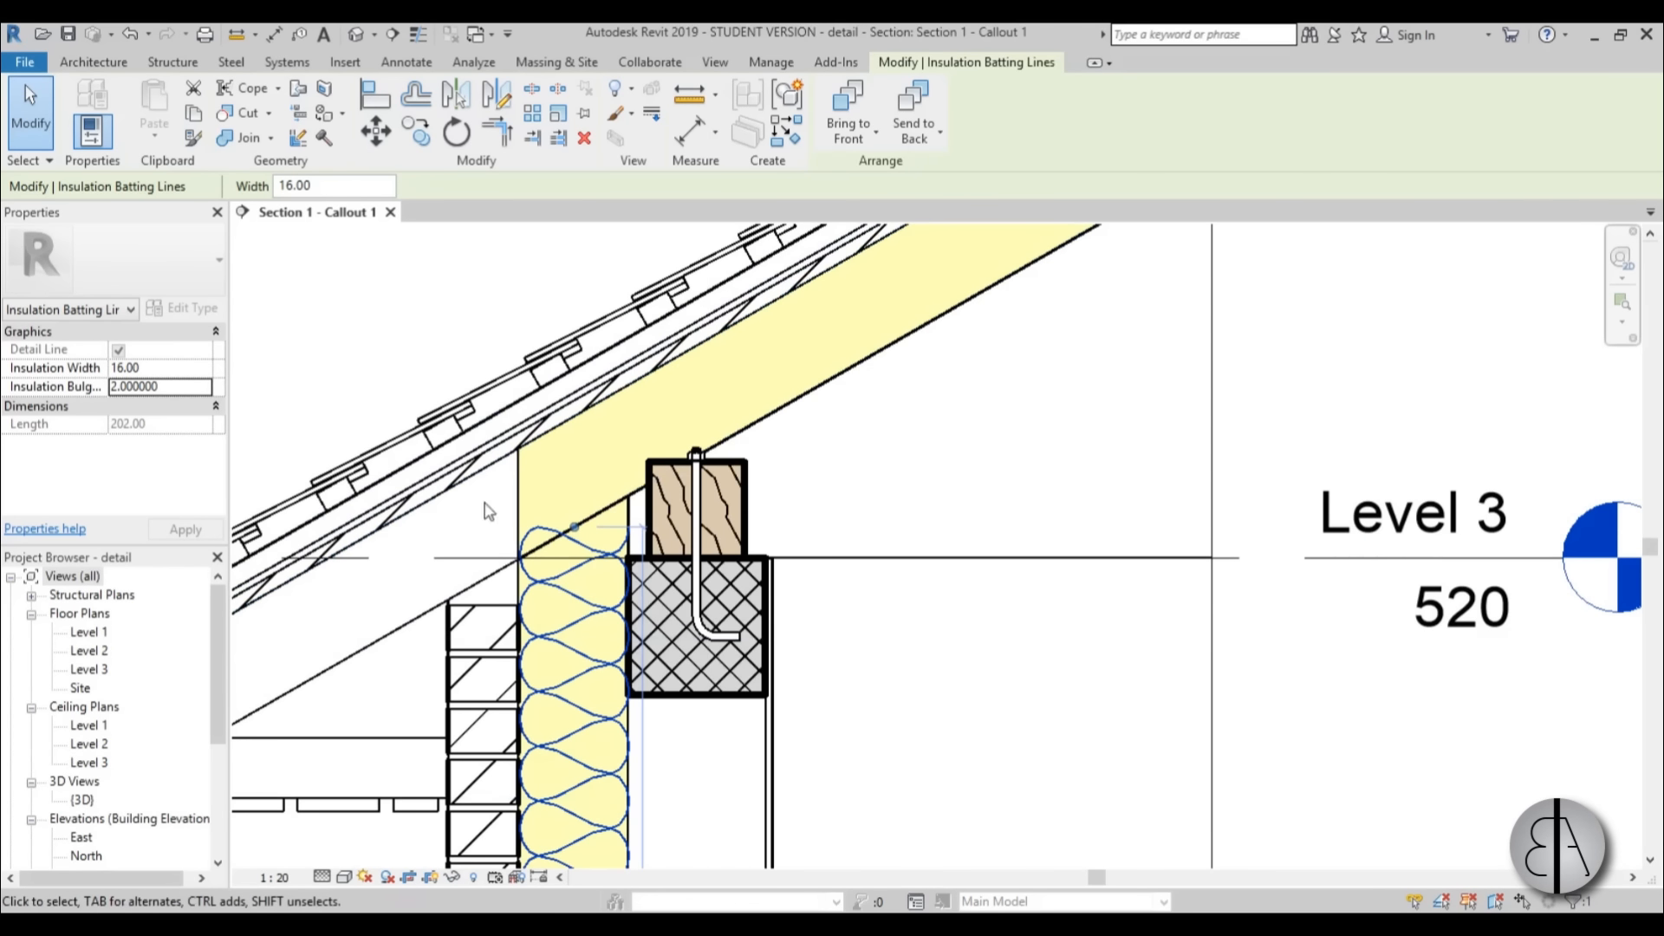
{"action": "left_click", "coordinate": [455, 366]}
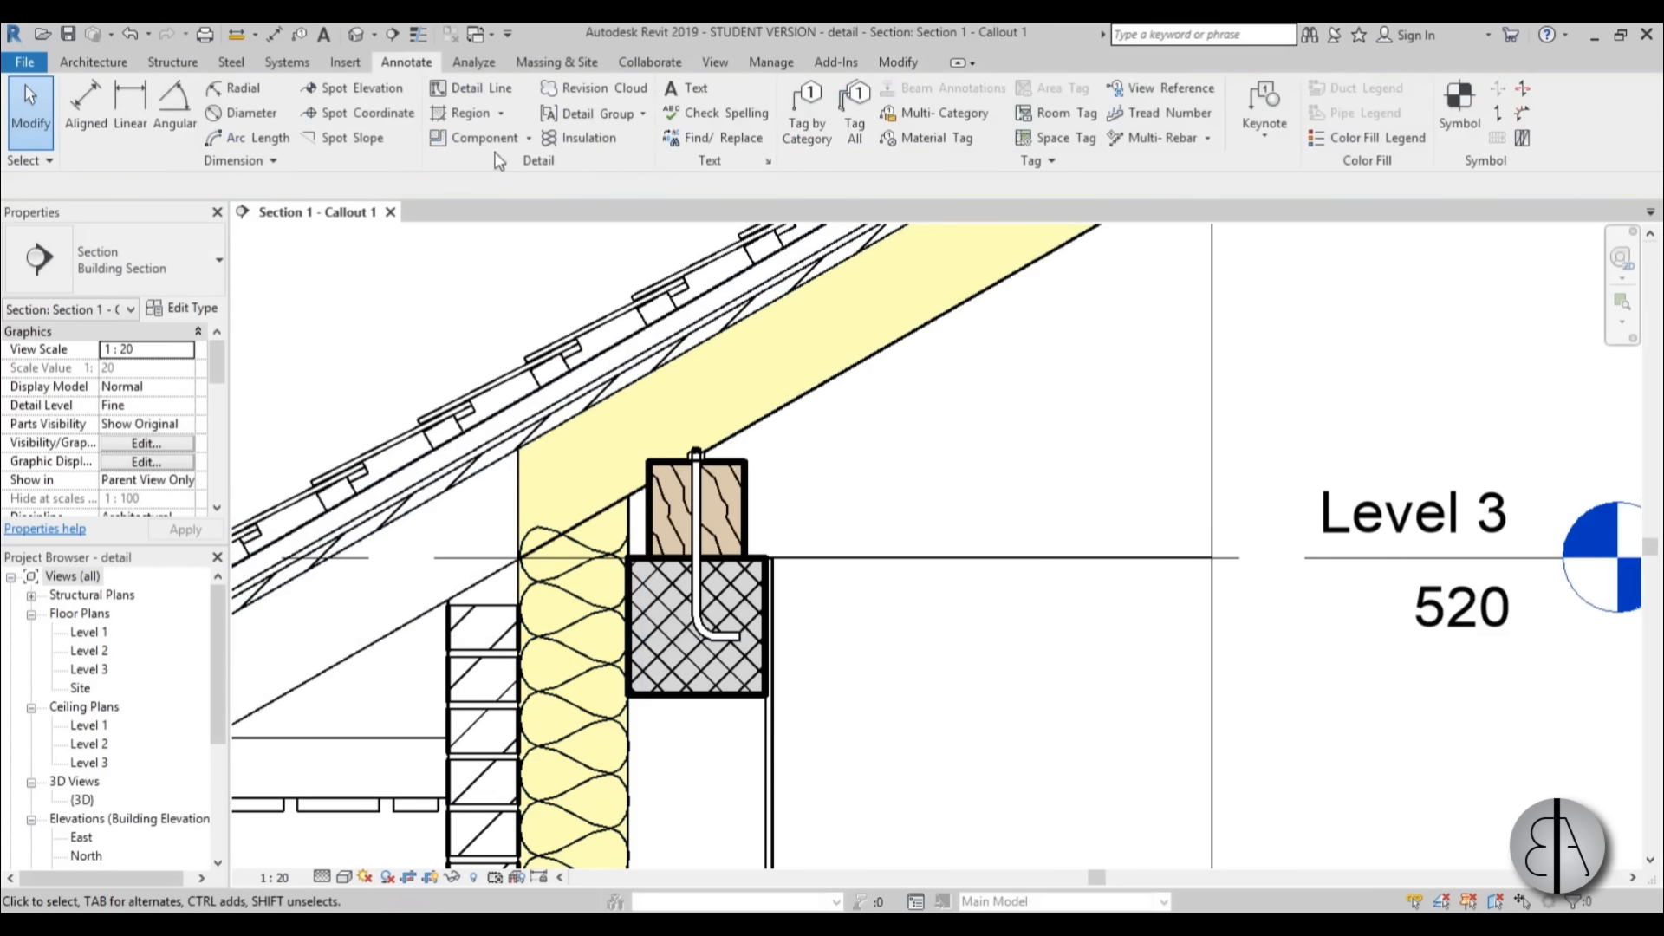
Draw batt insulation 15 wide with a bulge ratio of 2 along the roof's yellow layer, from the wall corner to the callout's upper boundary.
{"action": "left_click", "coordinate": [607, 140]}
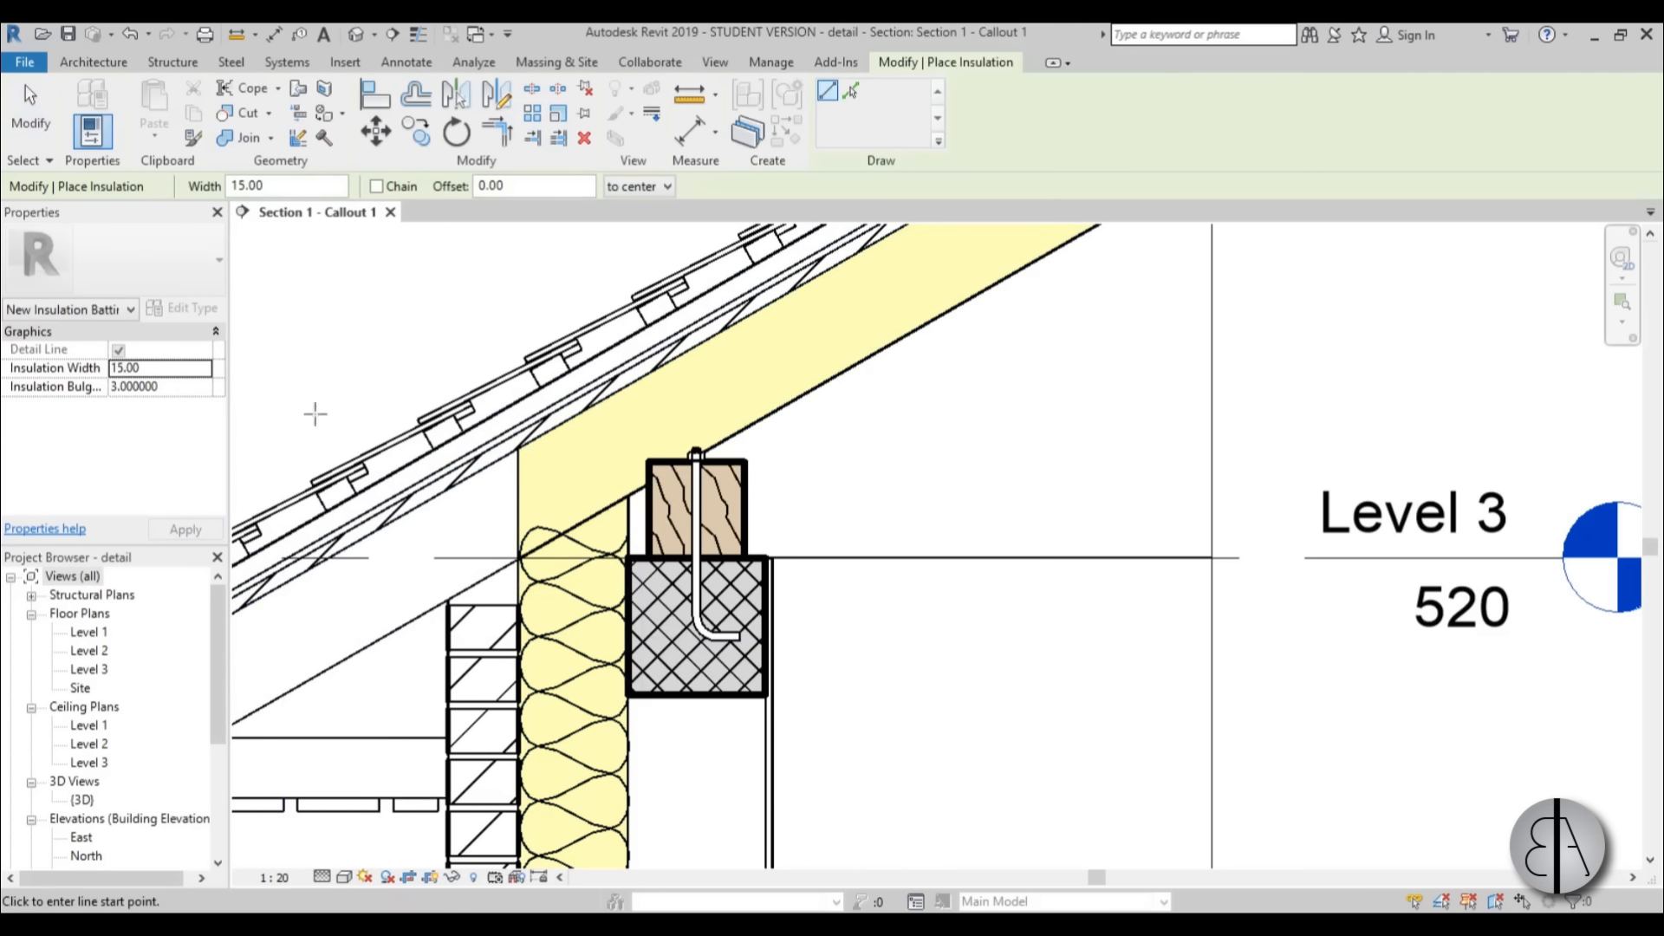
{"action": "key", "text": "Return"}
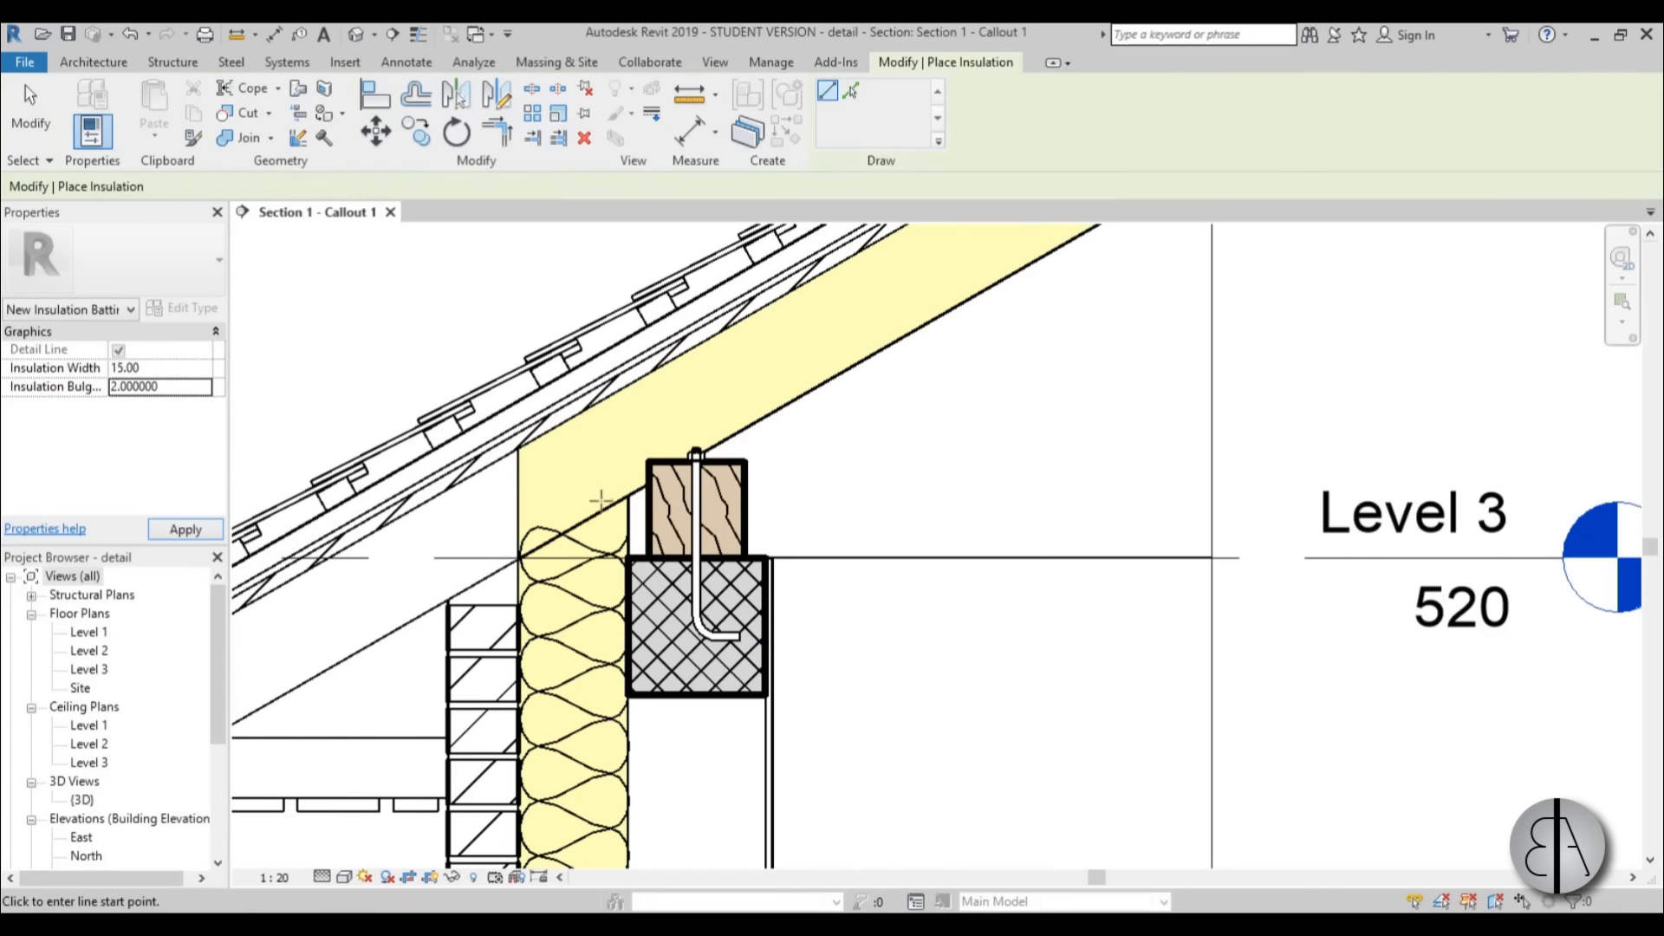
{"action": "left_click", "coordinate": [518, 503]}
{"action": "scroll", "coordinate": [752, 466], "scroll_direction": "down", "scroll_amount": 2}
{"action": "middle_click_drag", "start_coordinate": [752, 465], "coordinate": [596, 597]}
{"action": "scroll", "coordinate": [763, 437], "scroll_direction": "up", "scroll_amount": 2}
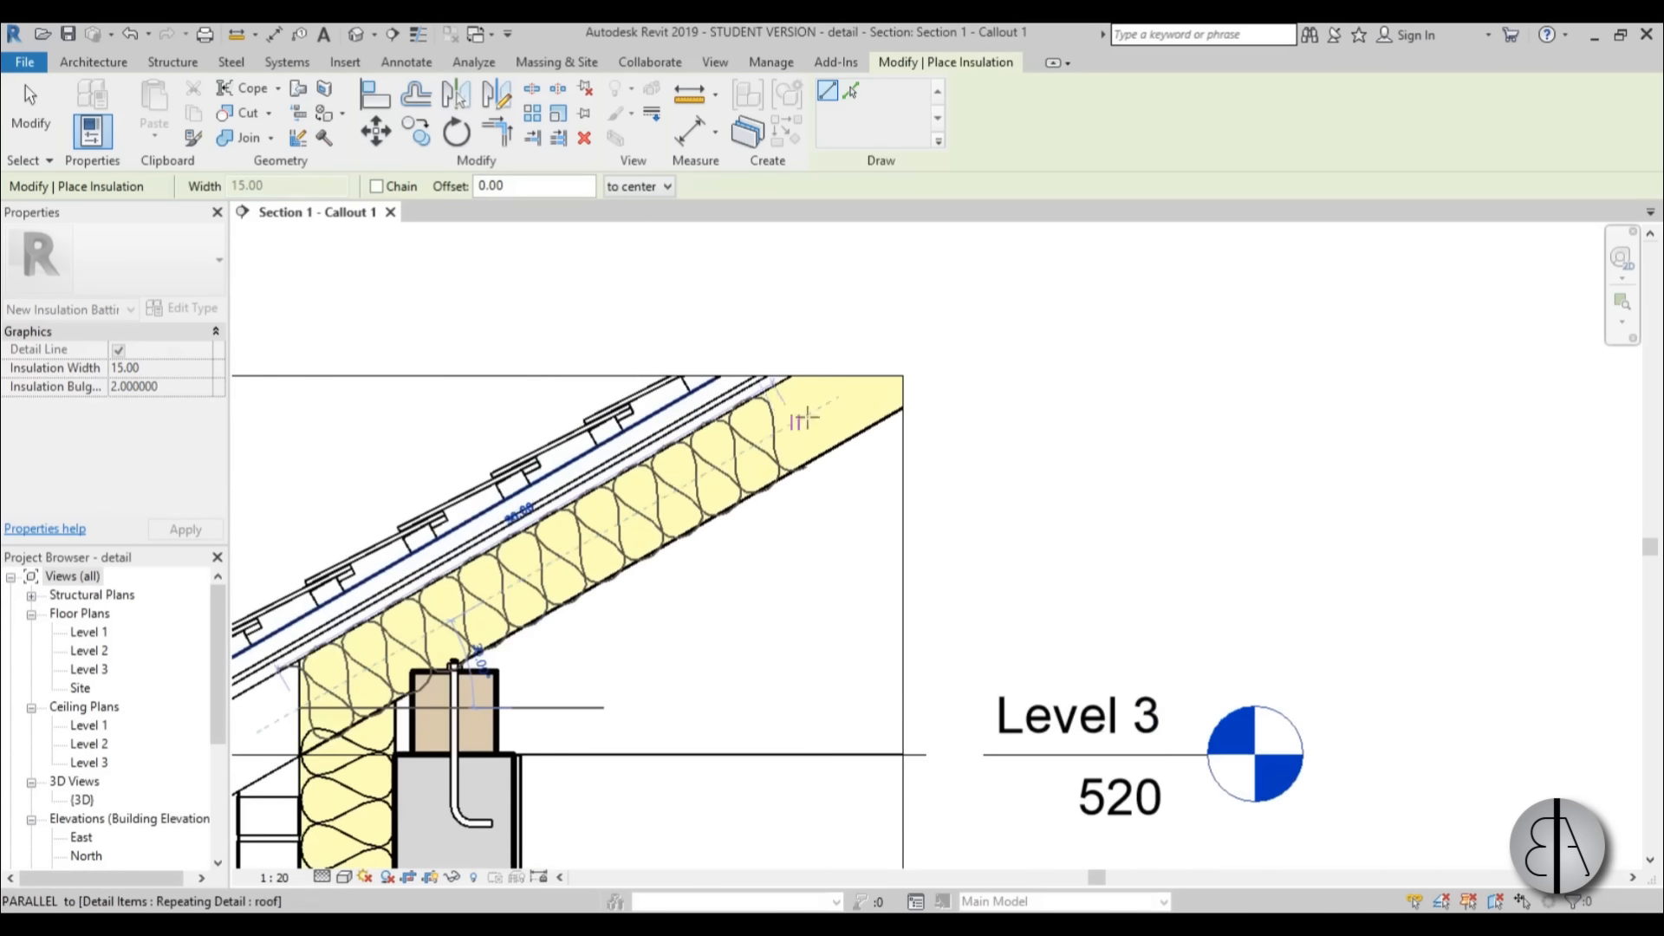
{"action": "left_click", "coordinate": [879, 379]}
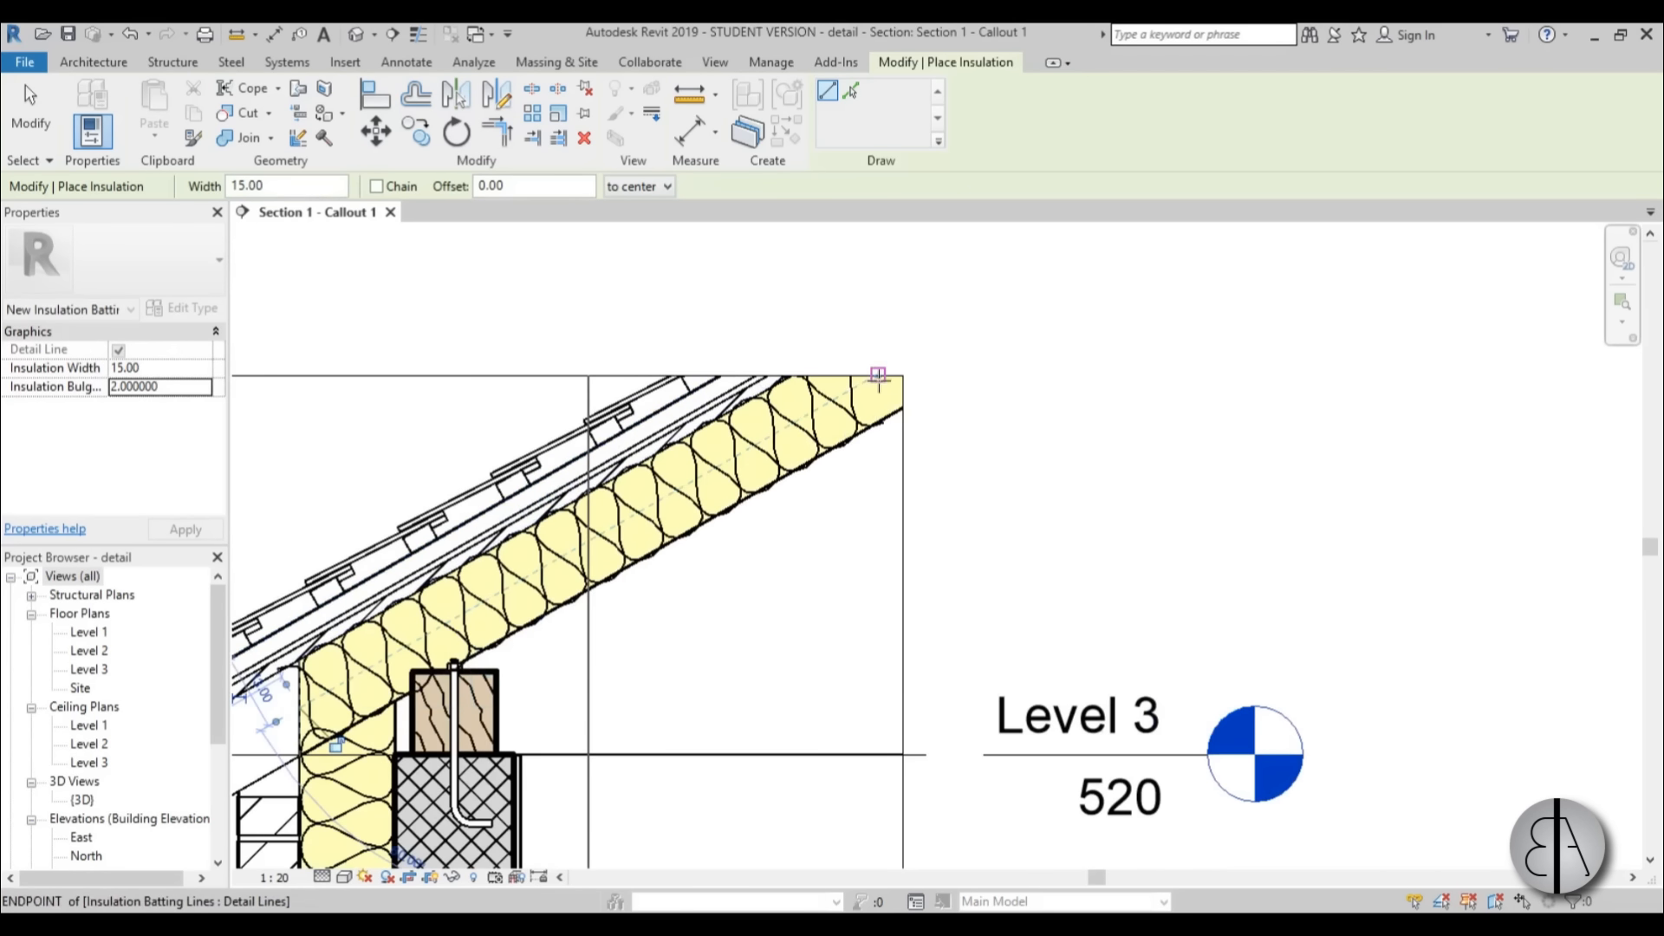
{"action": "key", "text": "Escape"}
{"action": "key", "text": "Escape"}
Set the roof insulation's width to 14 and pull its lower end up along the slope to the wall corner.
{"action": "left_click", "coordinate": [713, 472]}
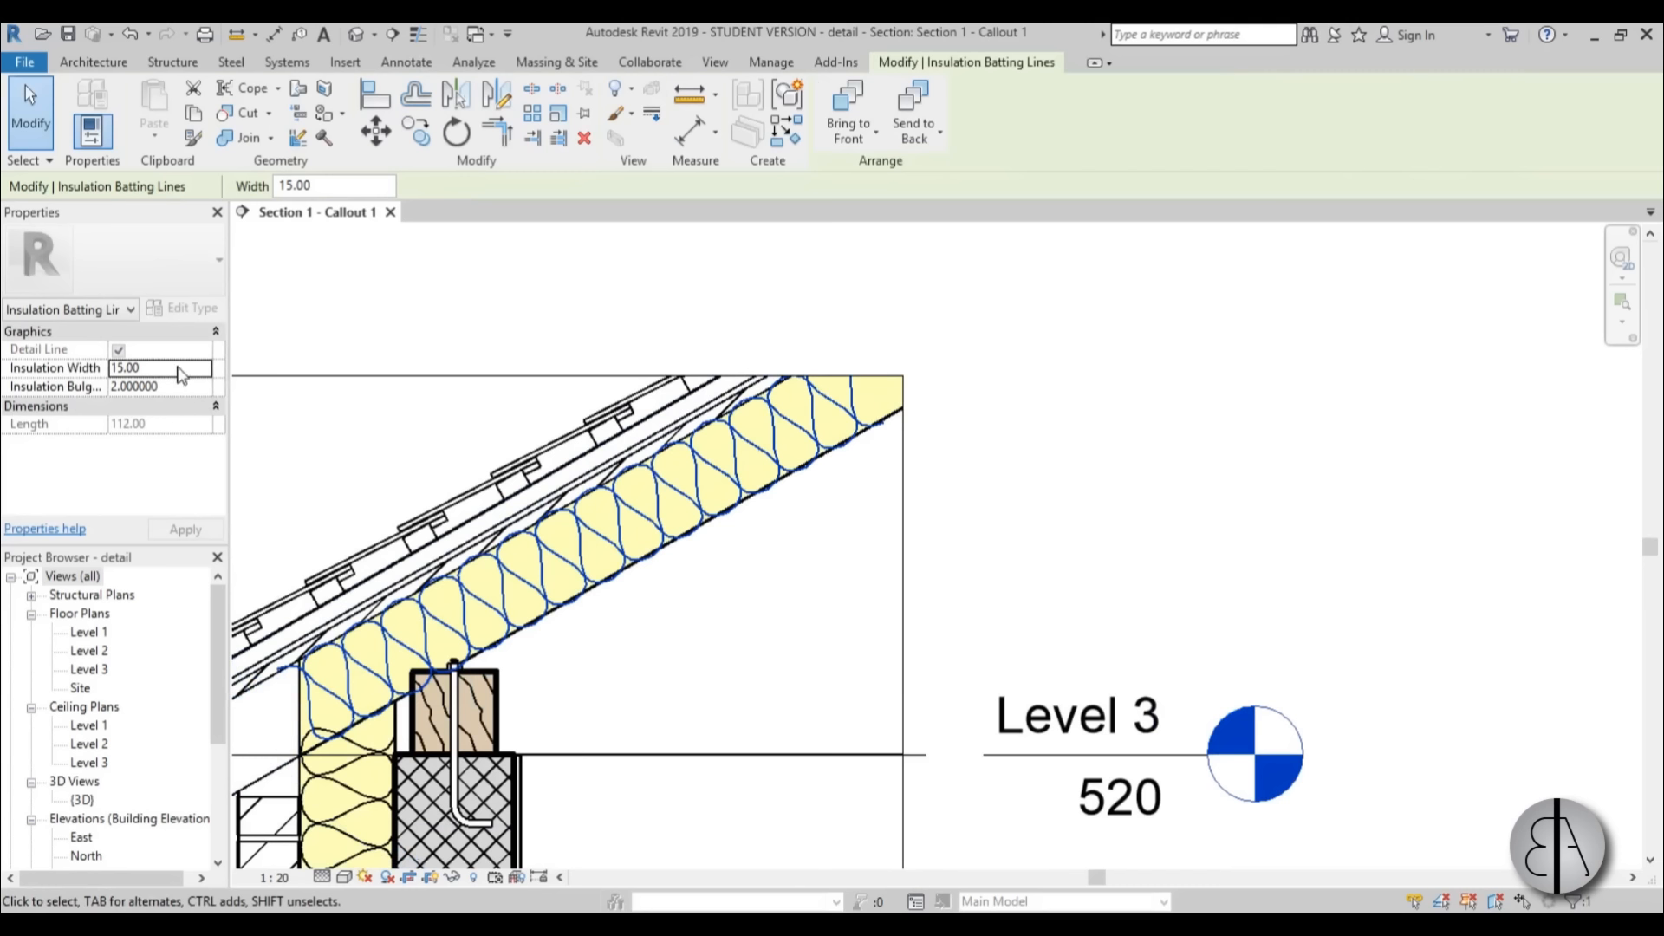
{"action": "scroll", "coordinate": [555, 446], "scroll_direction": "down", "scroll_amount": 3}
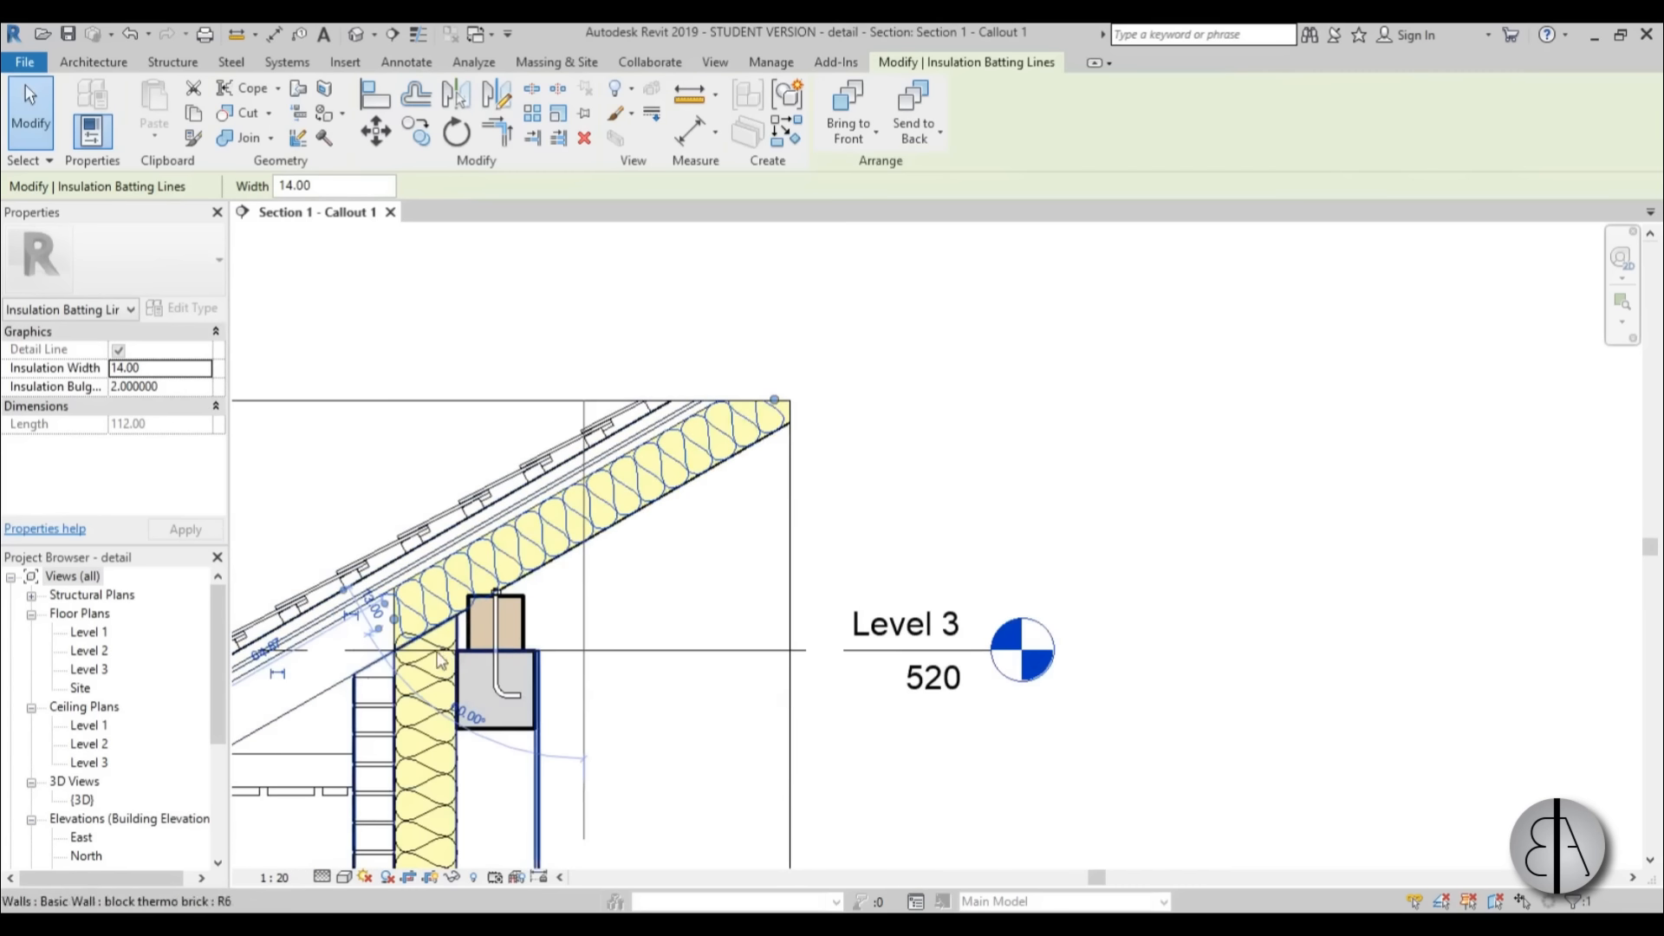
{"action": "scroll", "coordinate": [438, 653], "scroll_direction": "up", "scroll_amount": 5}
{"action": "scroll", "coordinate": [329, 551], "scroll_direction": "up", "scroll_amount": 1}
{"action": "left_click_drag", "start_coordinate": [348, 583], "coordinate": [376, 562]}
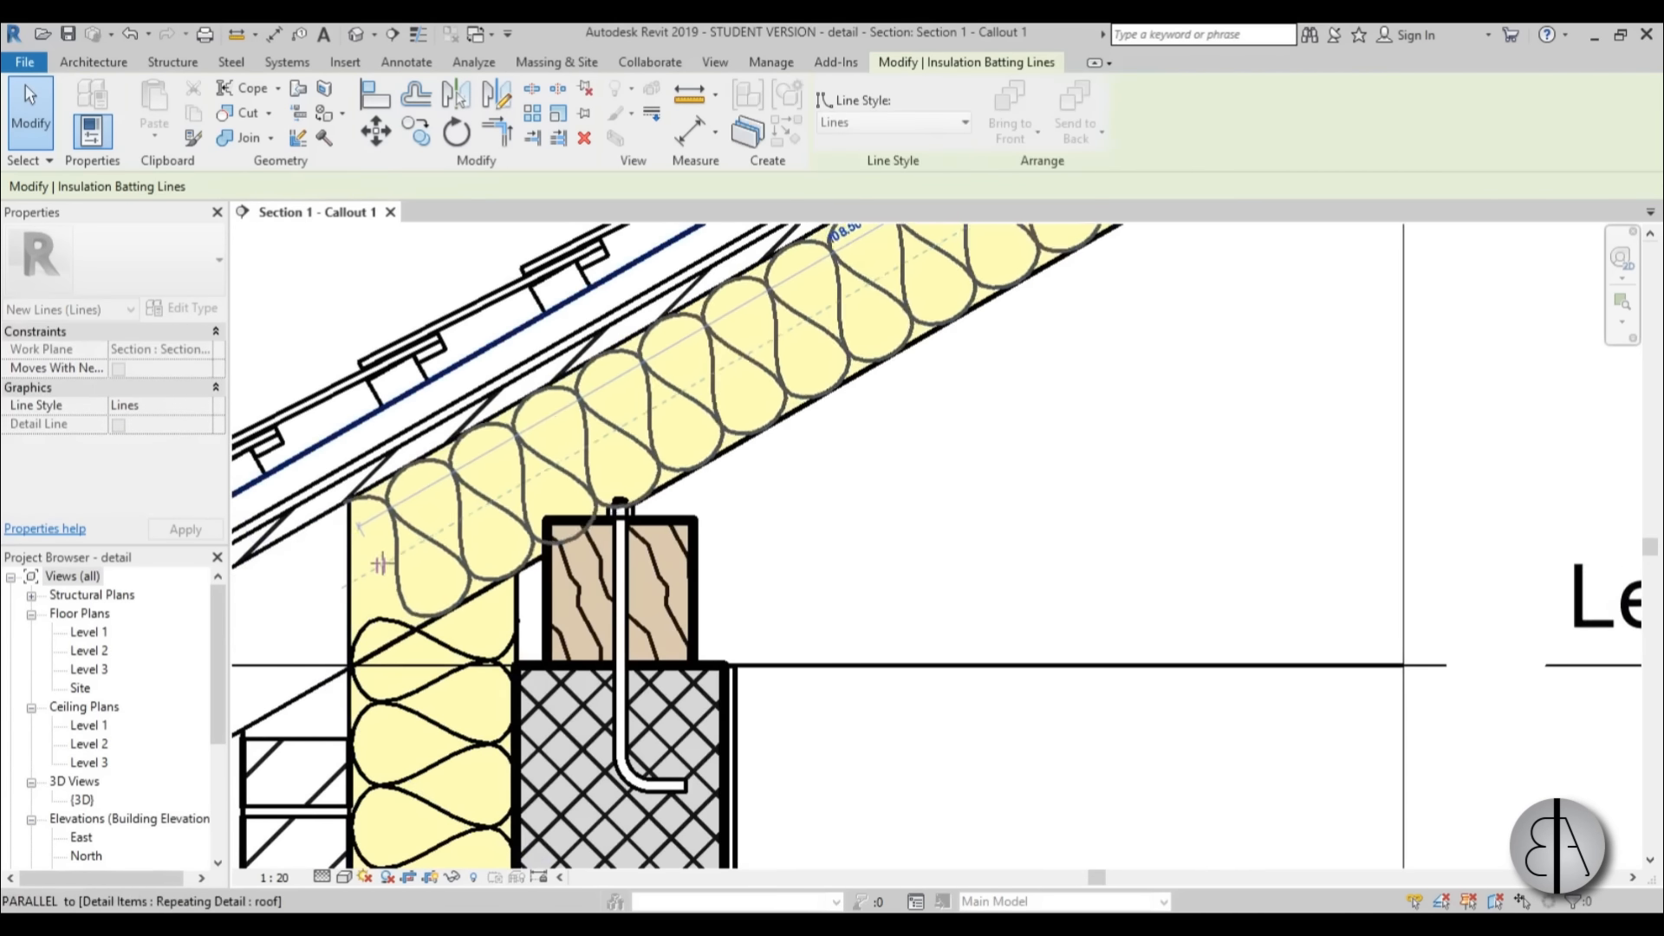
Draw a short horizontal thin detail line from the lower corner of the hatched concrete beam to the ceiling corner below the Level 2 floor.
{"action": "key", "text": "Escape"}
{"action": "scroll", "coordinate": [607, 485], "scroll_direction": "down", "scroll_amount": 6}
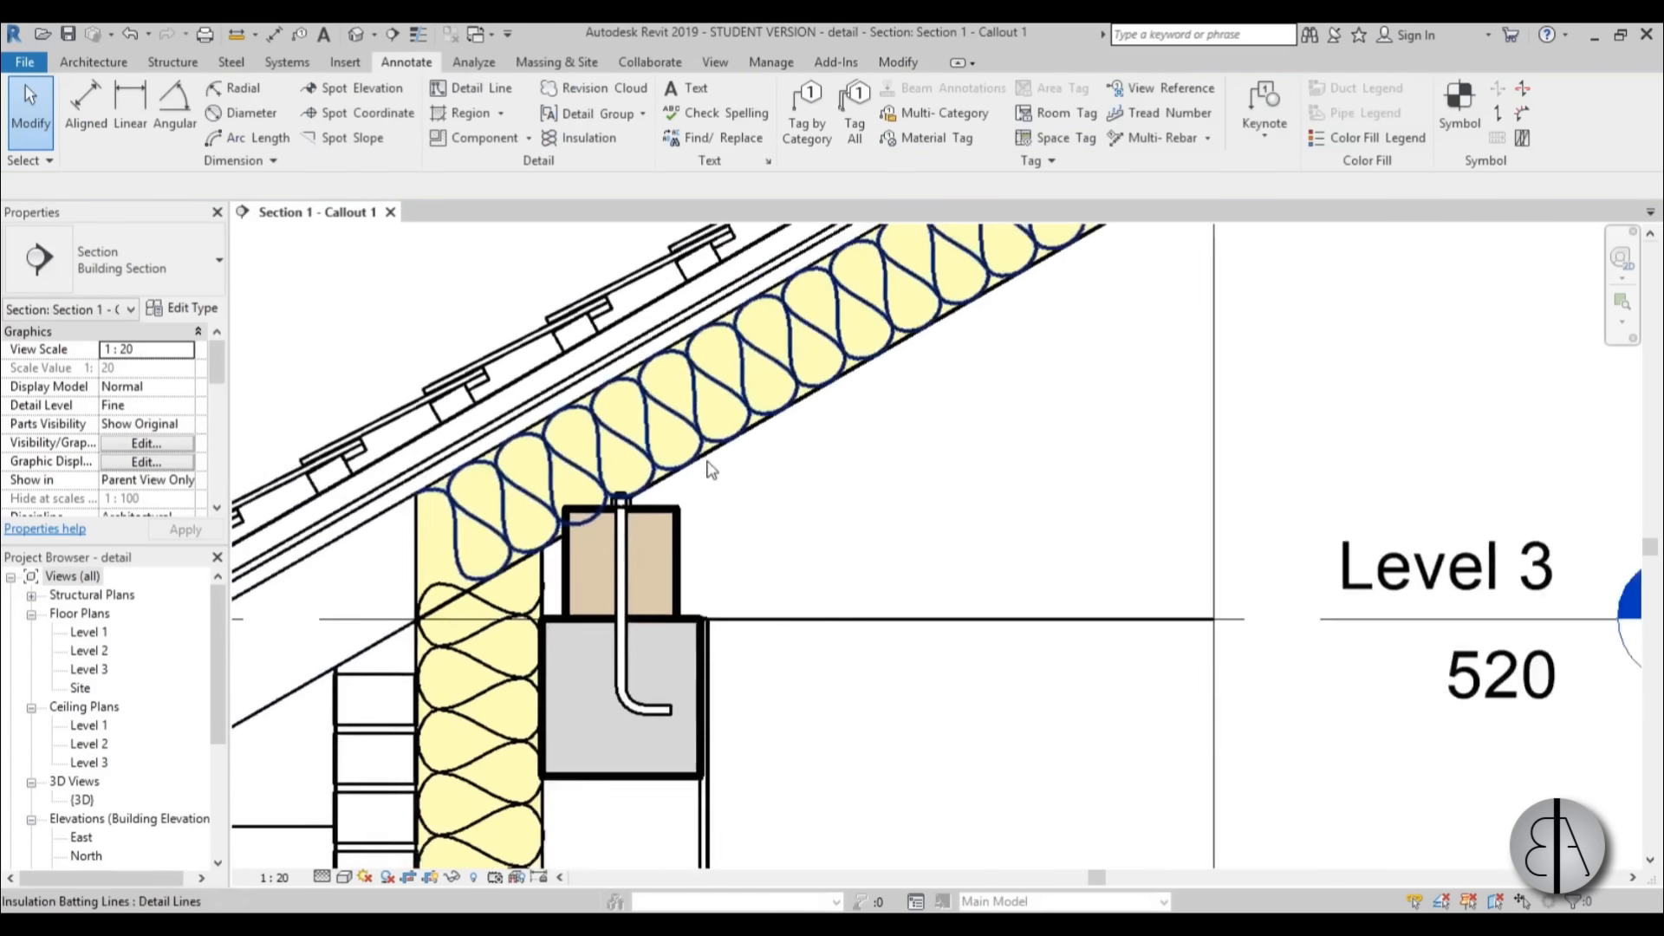
{"action": "mouse_move", "coordinate": [695, 490]}
{"action": "middle_mouse_down"}
{"action": "mouse_move", "coordinate": [692, 532]}
{"action": "mouse_move", "coordinate": [687, 496]}
{"action": "mouse_move", "coordinate": [681, 516]}
{"action": "middle_mouse_up"}
{"action": "scroll", "coordinate": [625, 664], "scroll_direction": "up", "scroll_amount": 1}
{"action": "scroll", "coordinate": [625, 680], "scroll_direction": "up", "scroll_amount": 6}
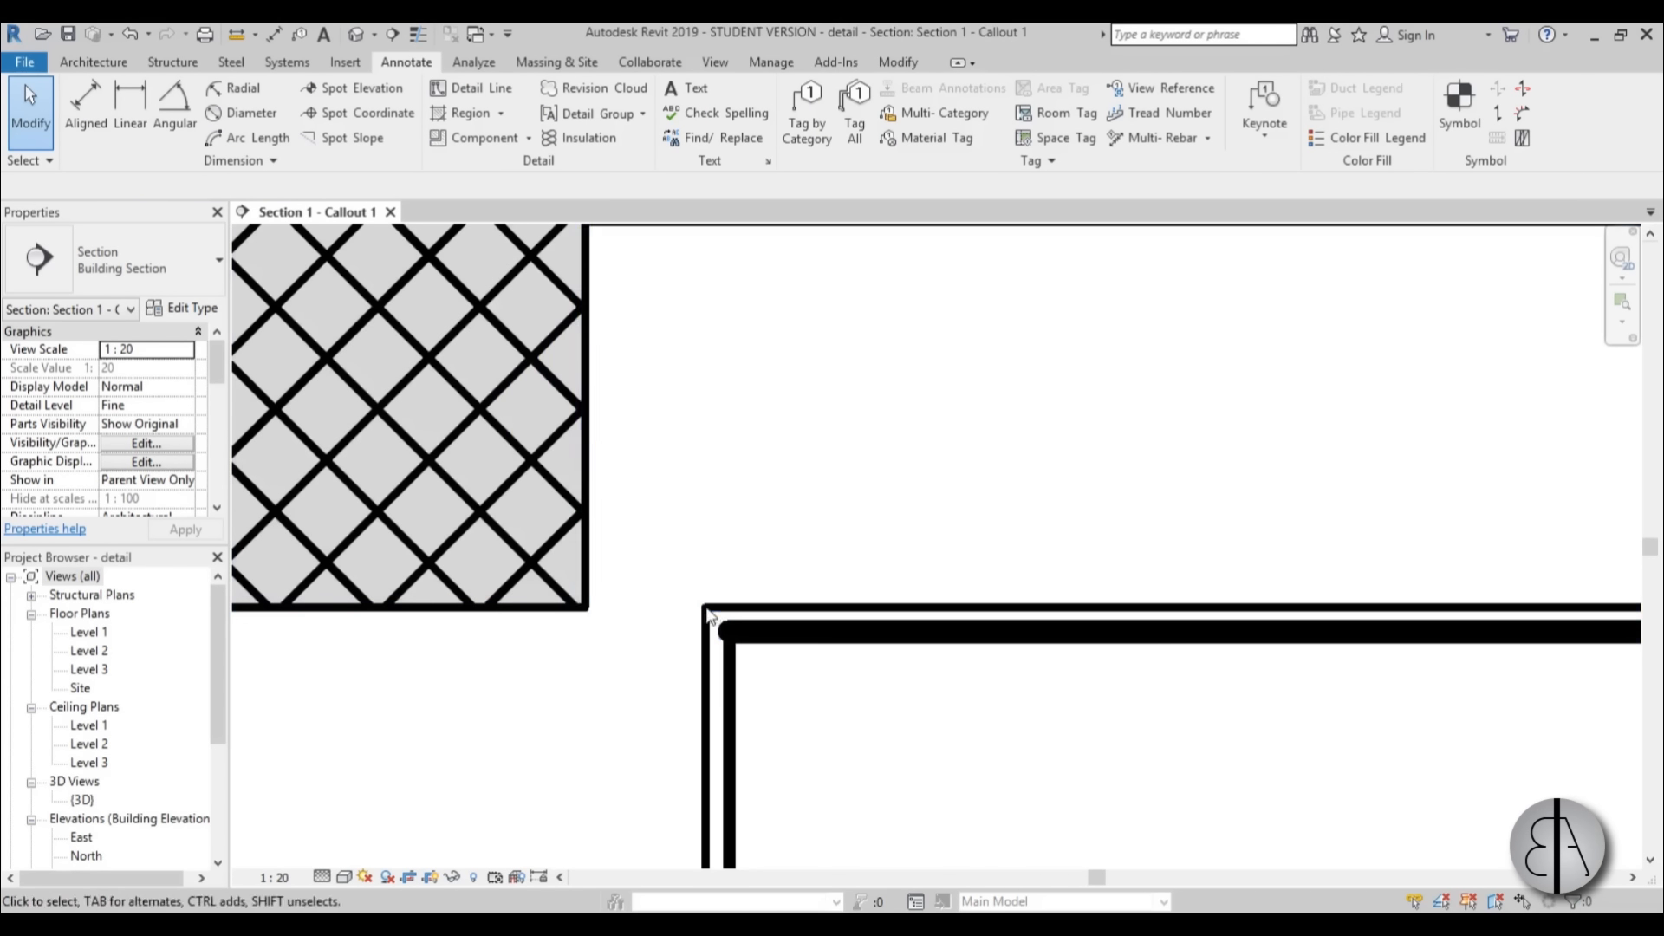
{"action": "scroll", "coordinate": [702, 607], "scroll_direction": "down", "scroll_amount": 2}
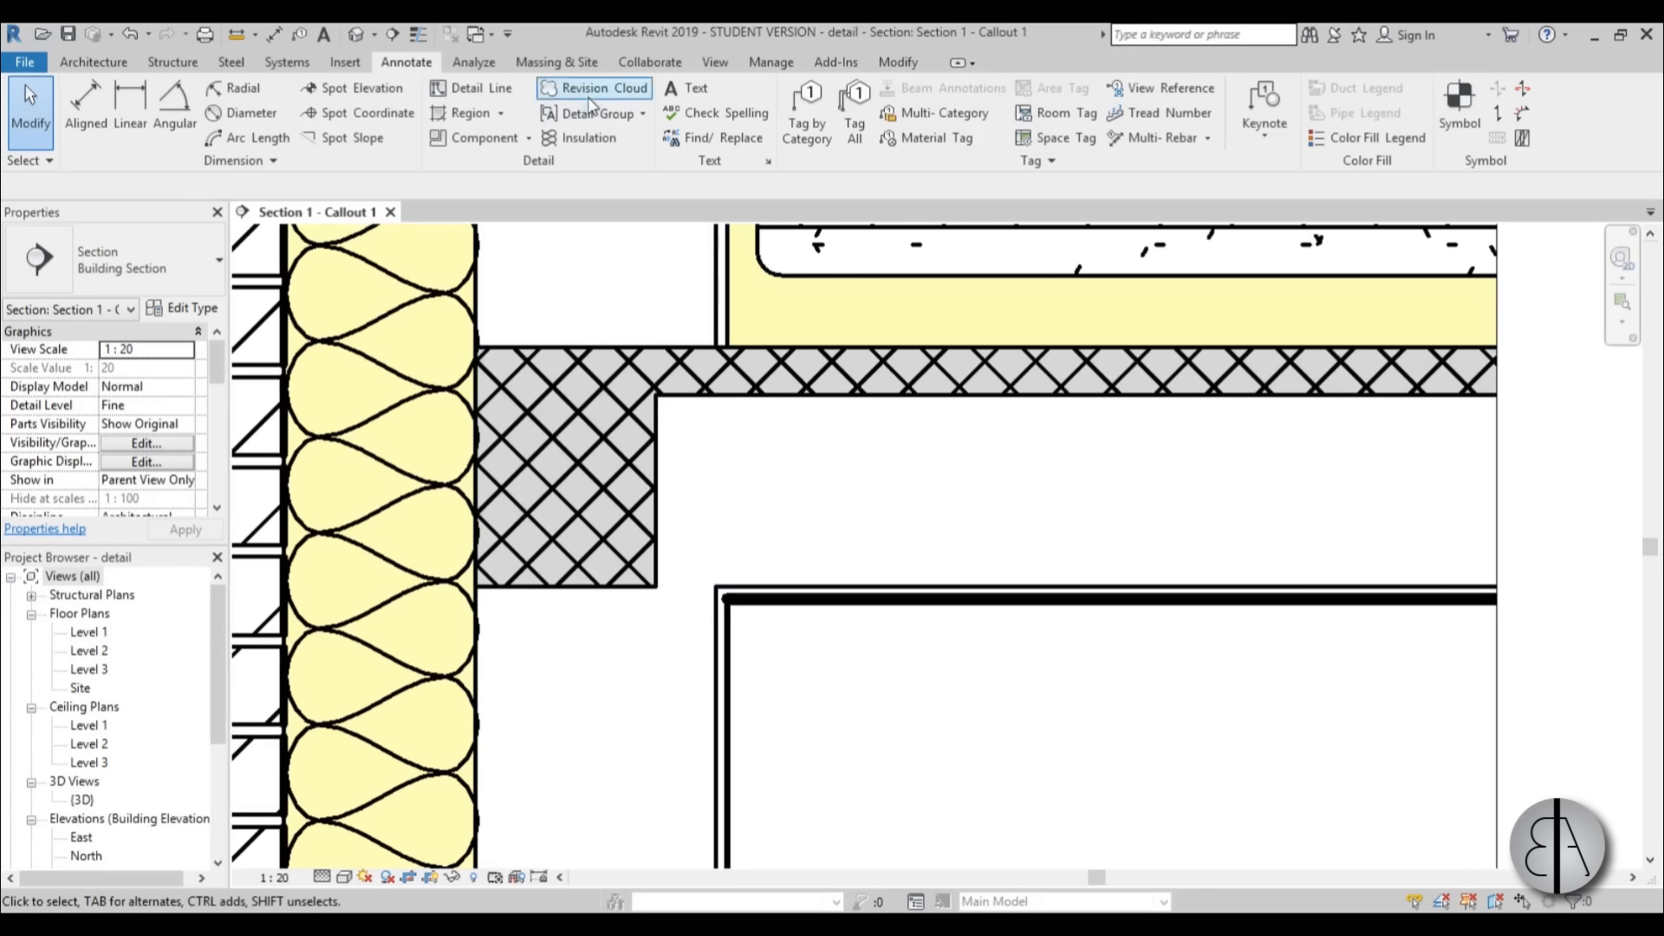
{"action": "left_click", "coordinate": [470, 88]}
{"action": "scroll", "coordinate": [685, 568], "scroll_direction": "up", "scroll_amount": 2}
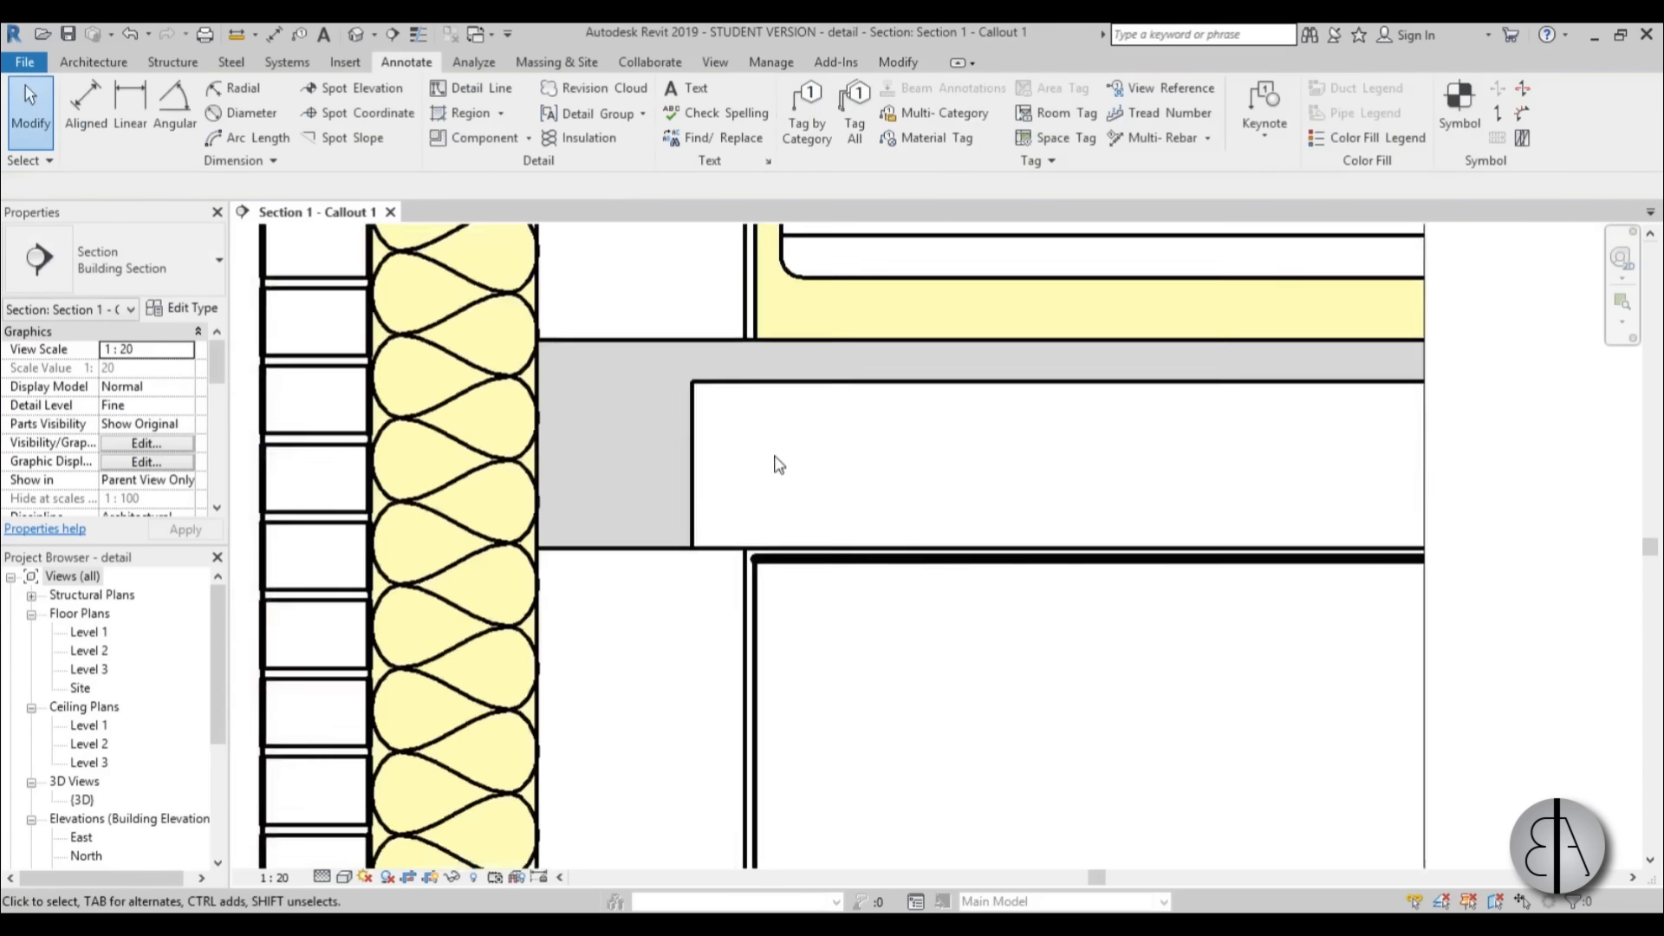
{"action": "scroll", "coordinate": [777, 465], "scroll_direction": "down", "scroll_amount": 5}
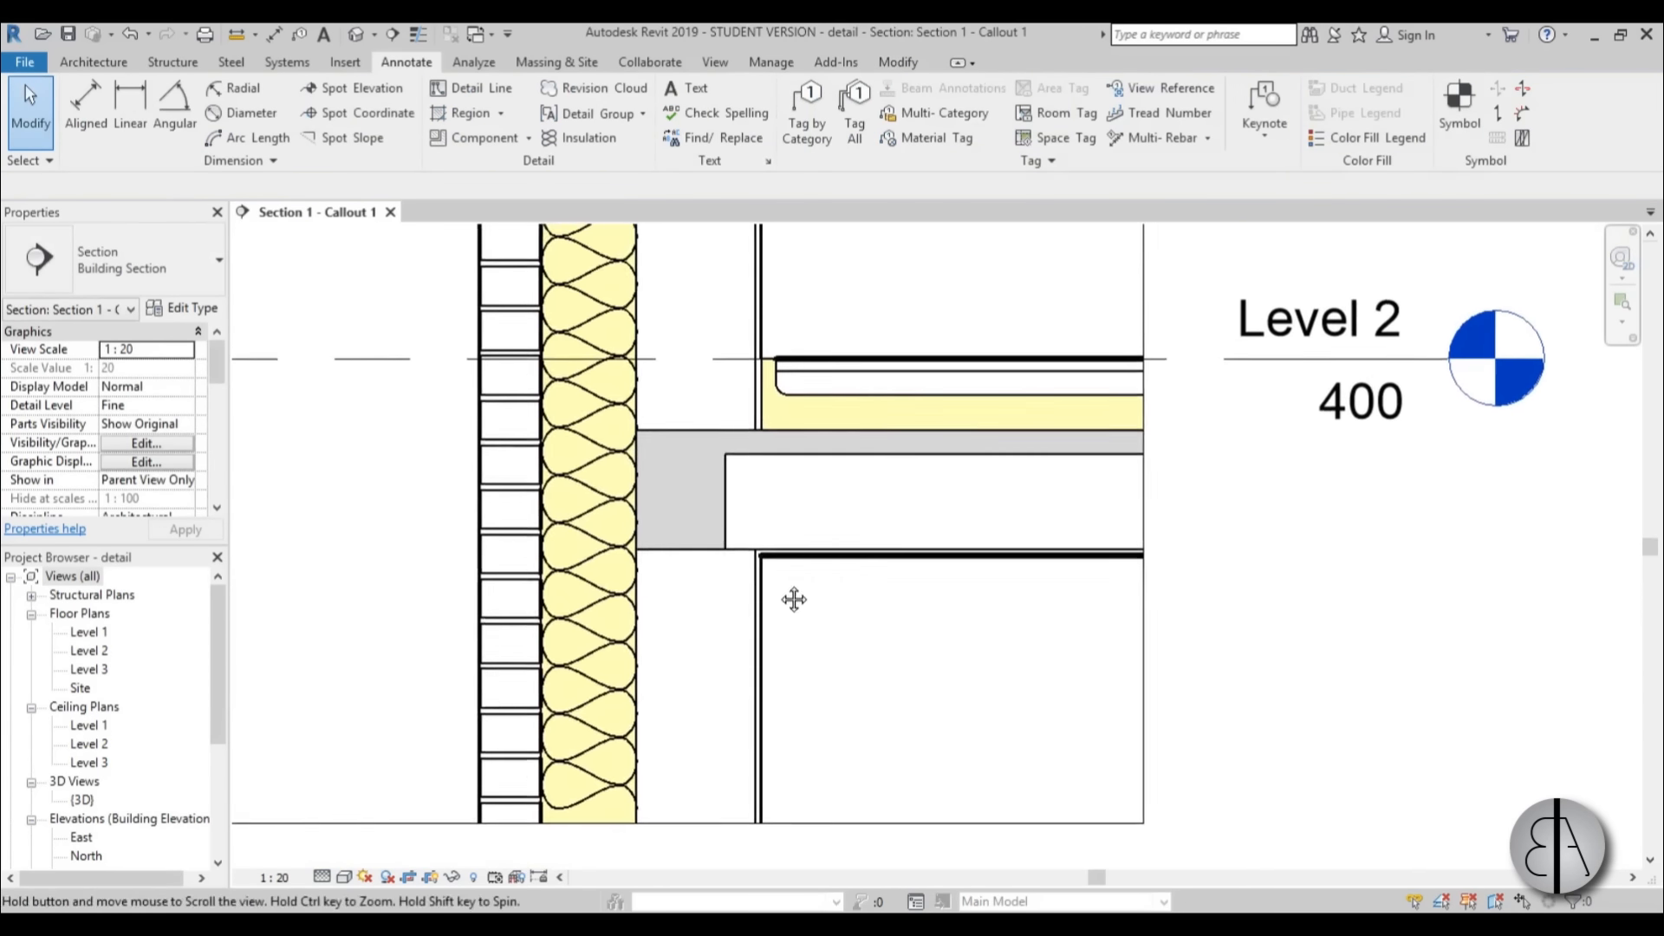
{"action": "middle_click_drag", "start_coordinate": [794, 619], "coordinate": [732, 739]}
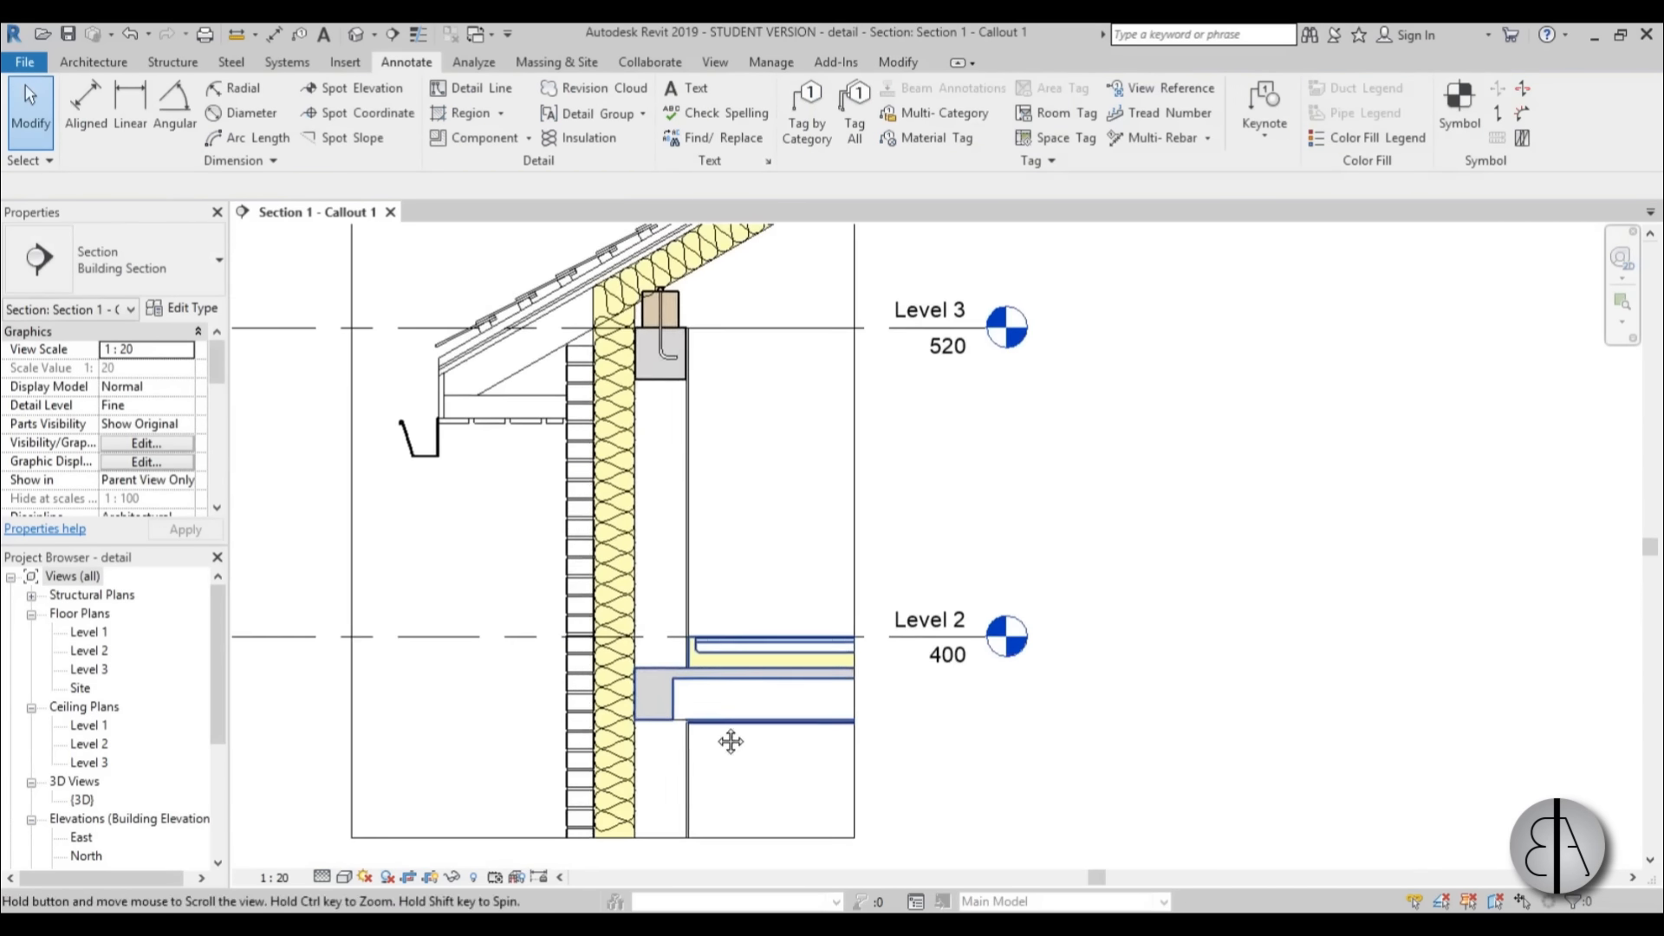
{"action": "middle_click_drag", "start_coordinate": [549, 471], "coordinate": [583, 590]}
{"action": "scroll", "coordinate": [482, 530], "scroll_direction": "up", "scroll_amount": 5}
{"action": "middle_click_drag", "start_coordinate": [592, 680], "coordinate": [589, 664]}
{"action": "scroll", "coordinate": [576, 621], "scroll_direction": "down", "scroll_amount": 5}
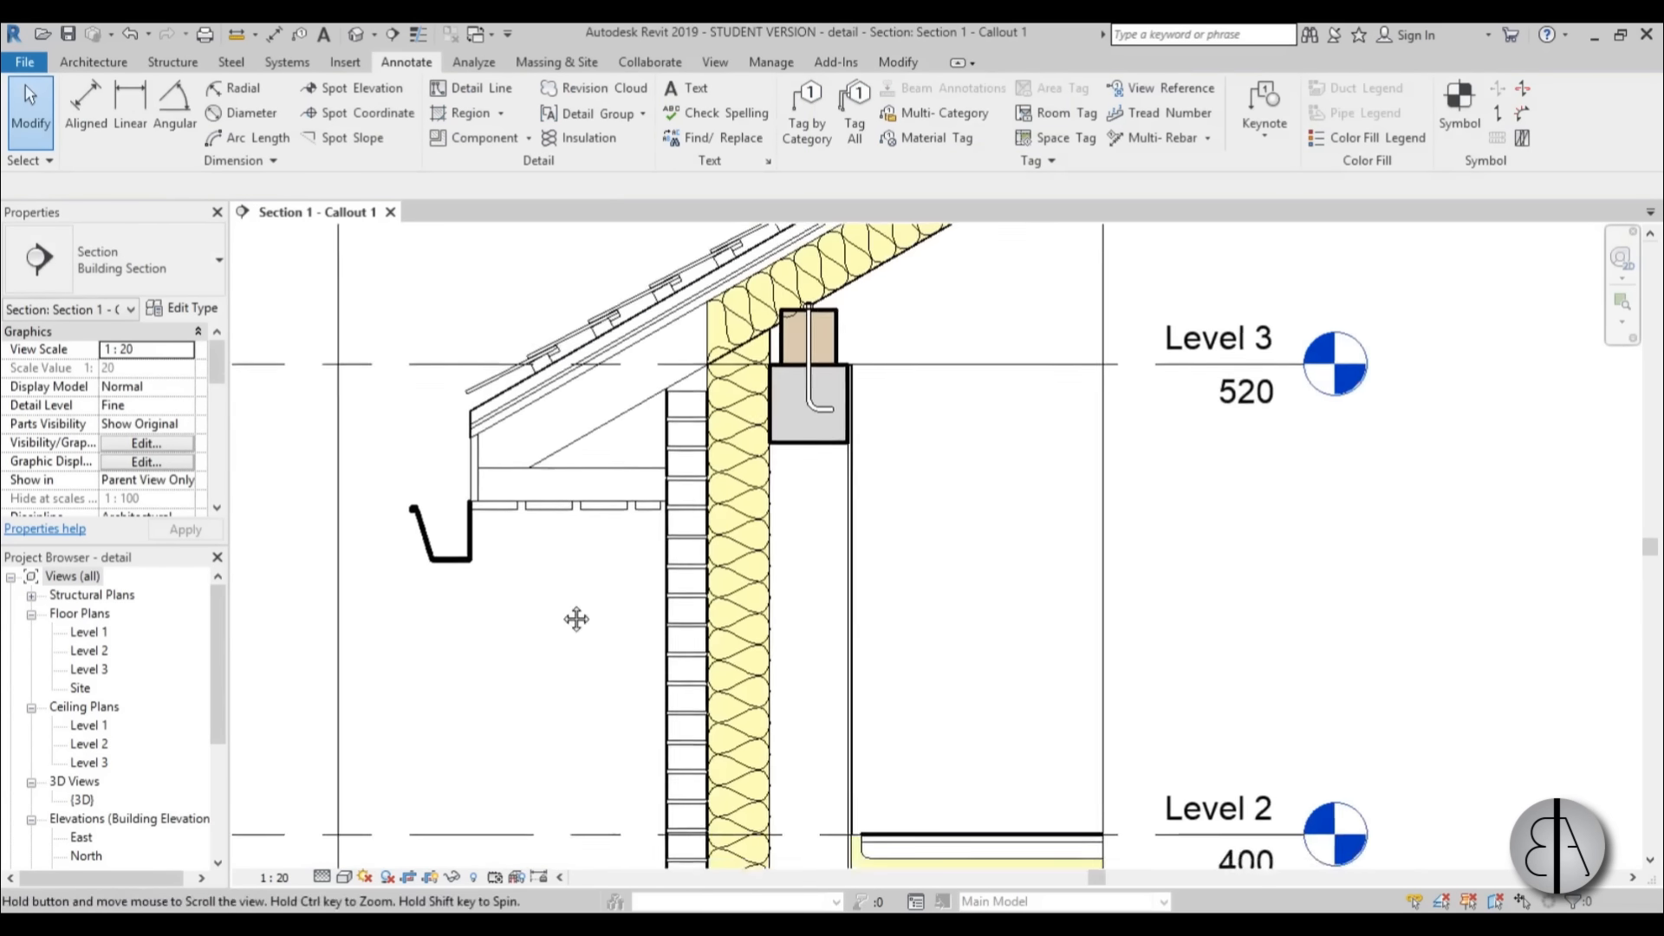
{"action": "middle_click_drag", "start_coordinate": [531, 565], "coordinate": [584, 552]}
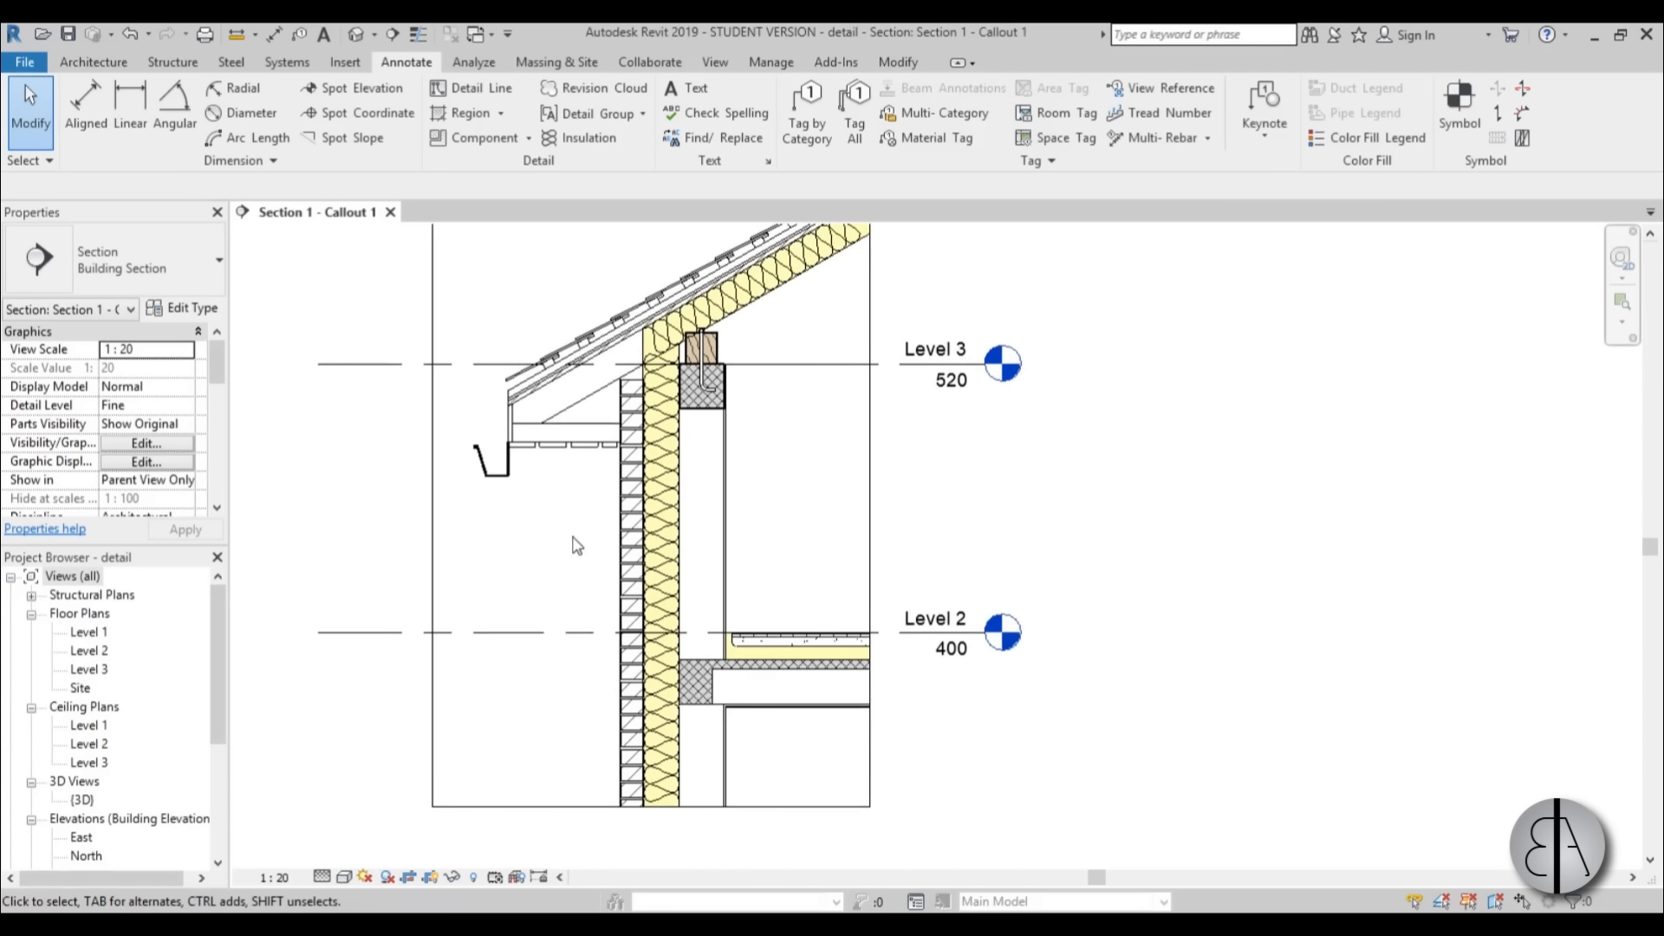
{"action": "left_click", "coordinate": [697, 90]}
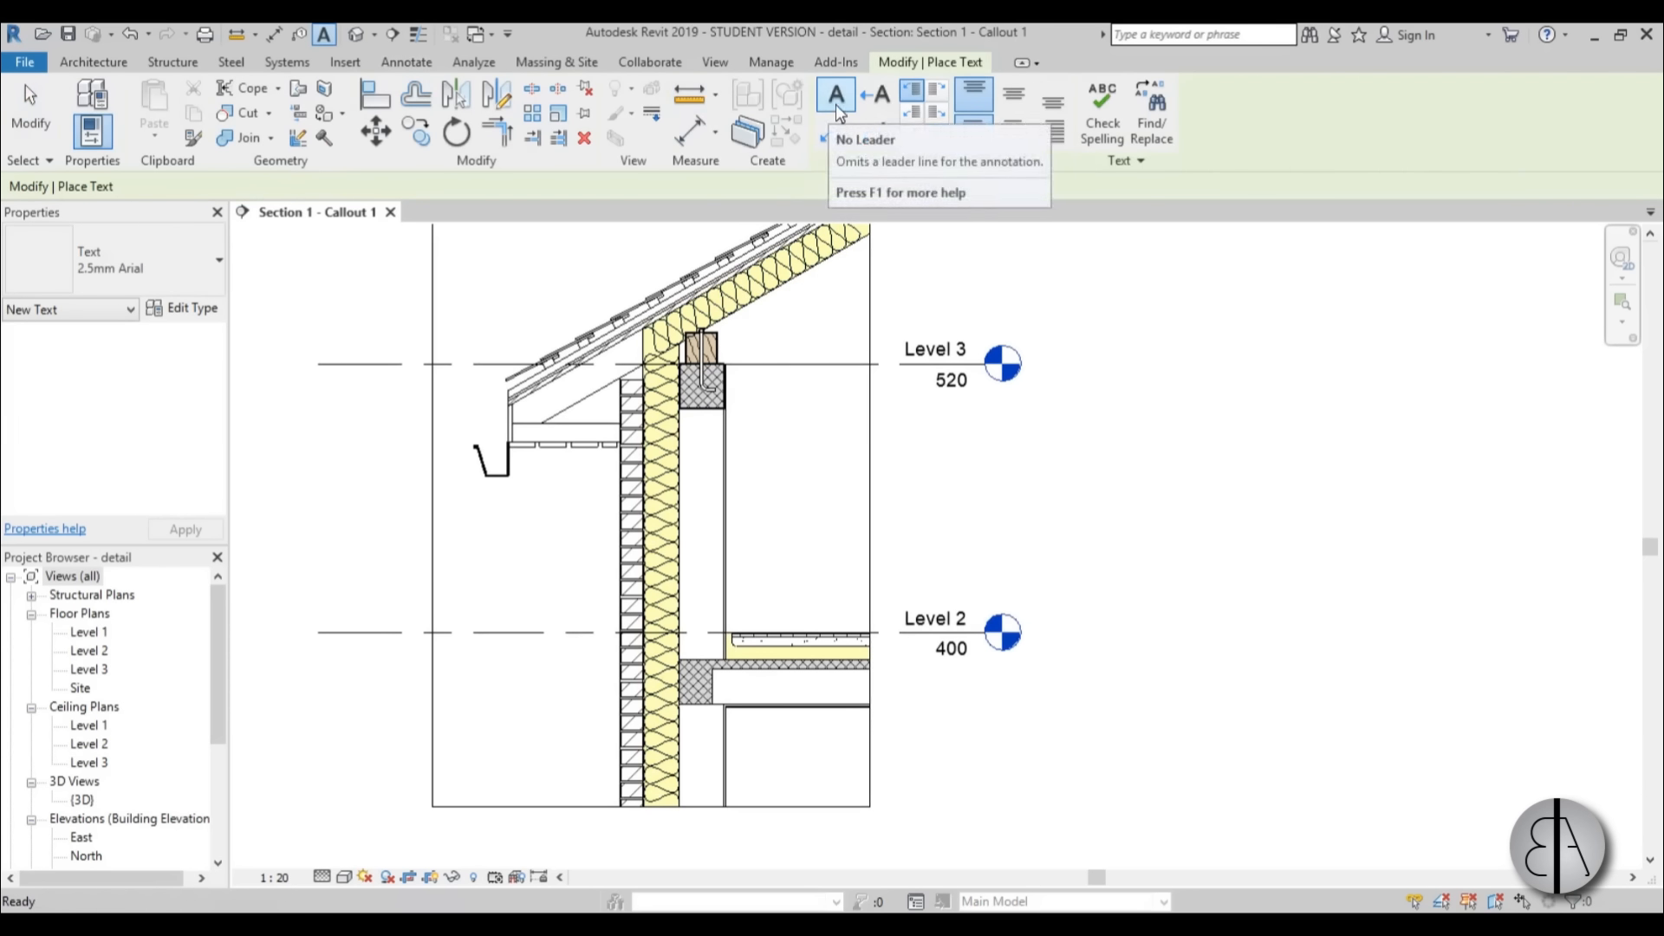
{"action": "scroll", "coordinate": [587, 271], "scroll_direction": "up", "scroll_amount": 2}
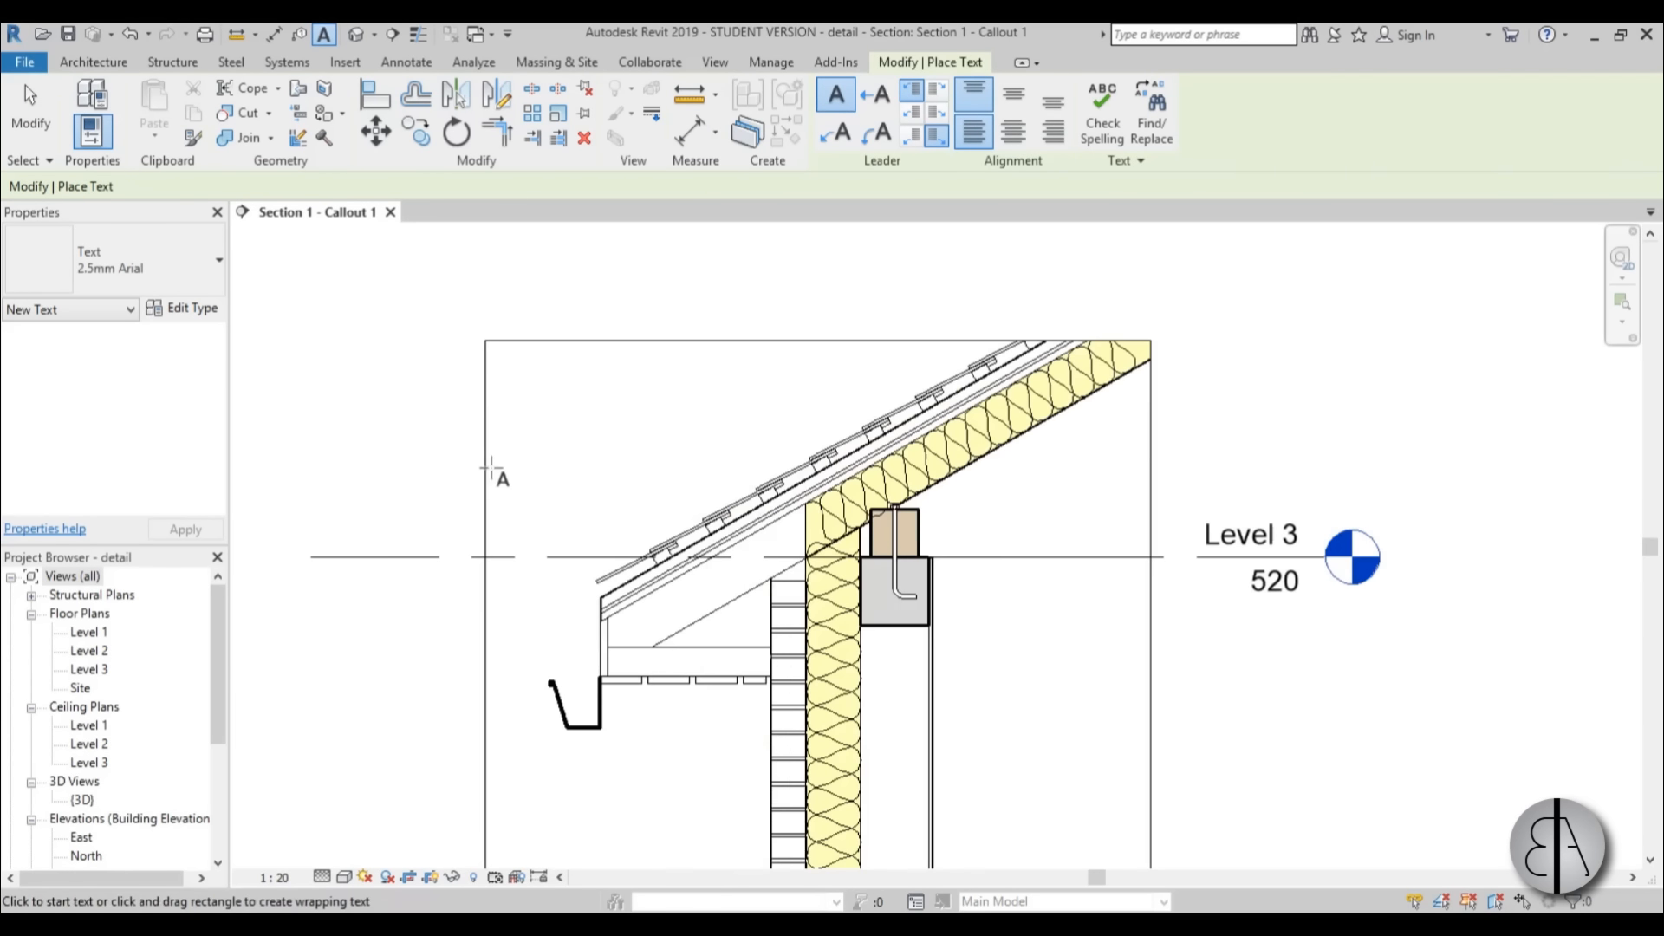
{"action": "left_click", "coordinate": [561, 442]}
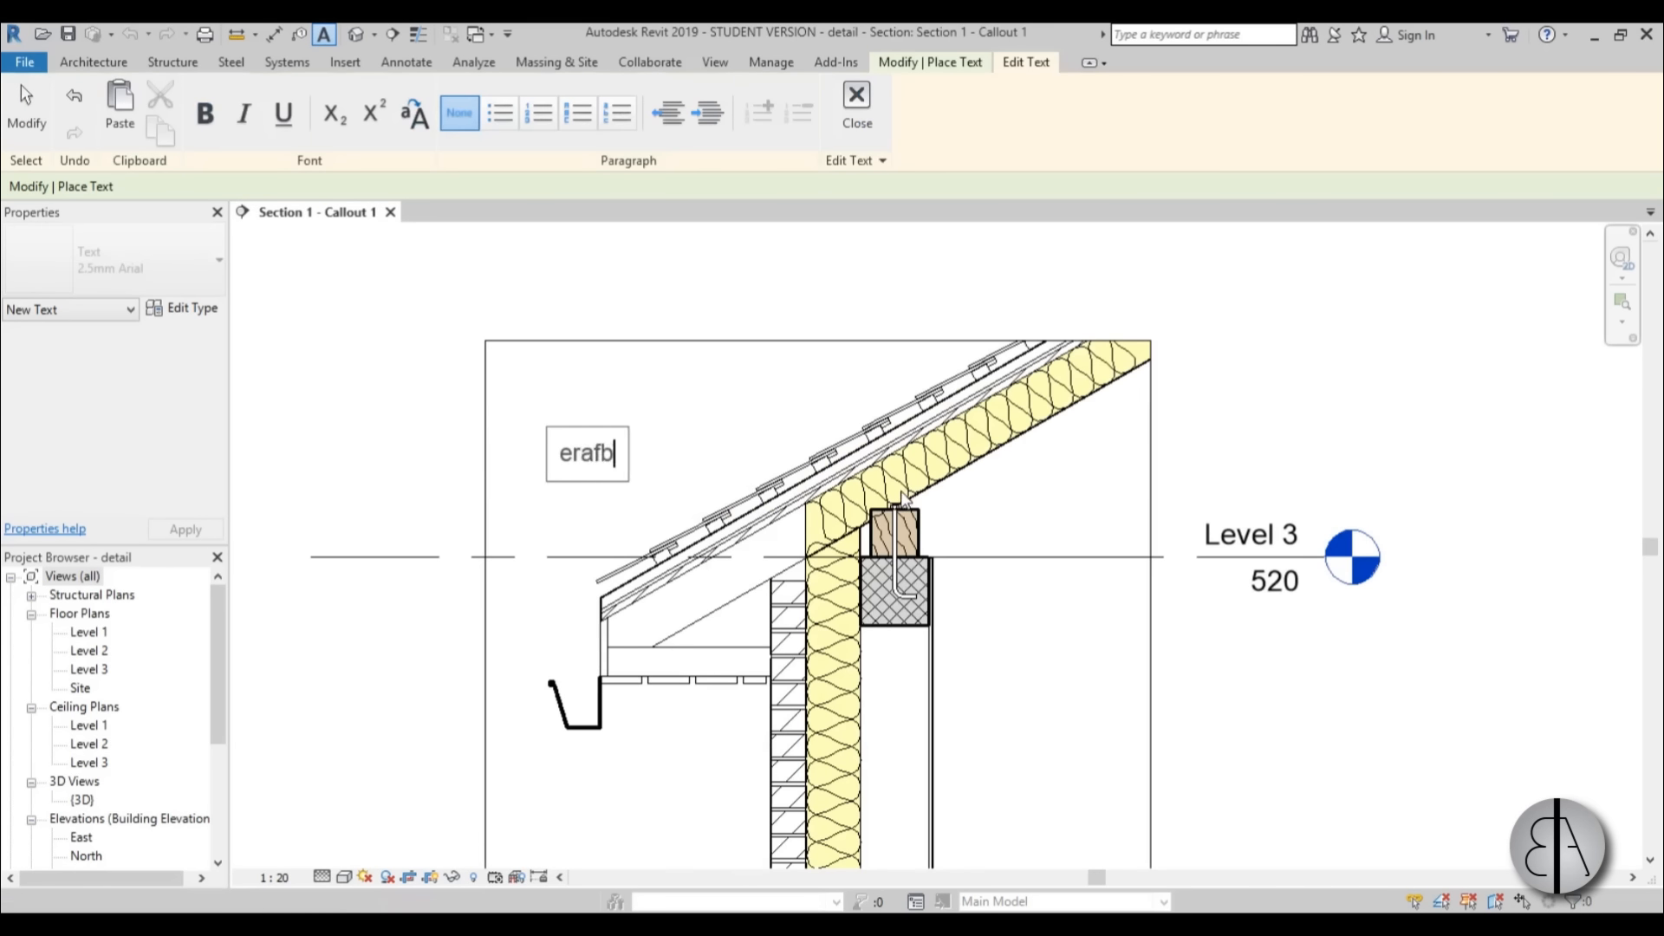
{"action": "key", "text": "Escape"}
{"action": "key", "text": "Escape"}
{"action": "key", "text": "Escape"}
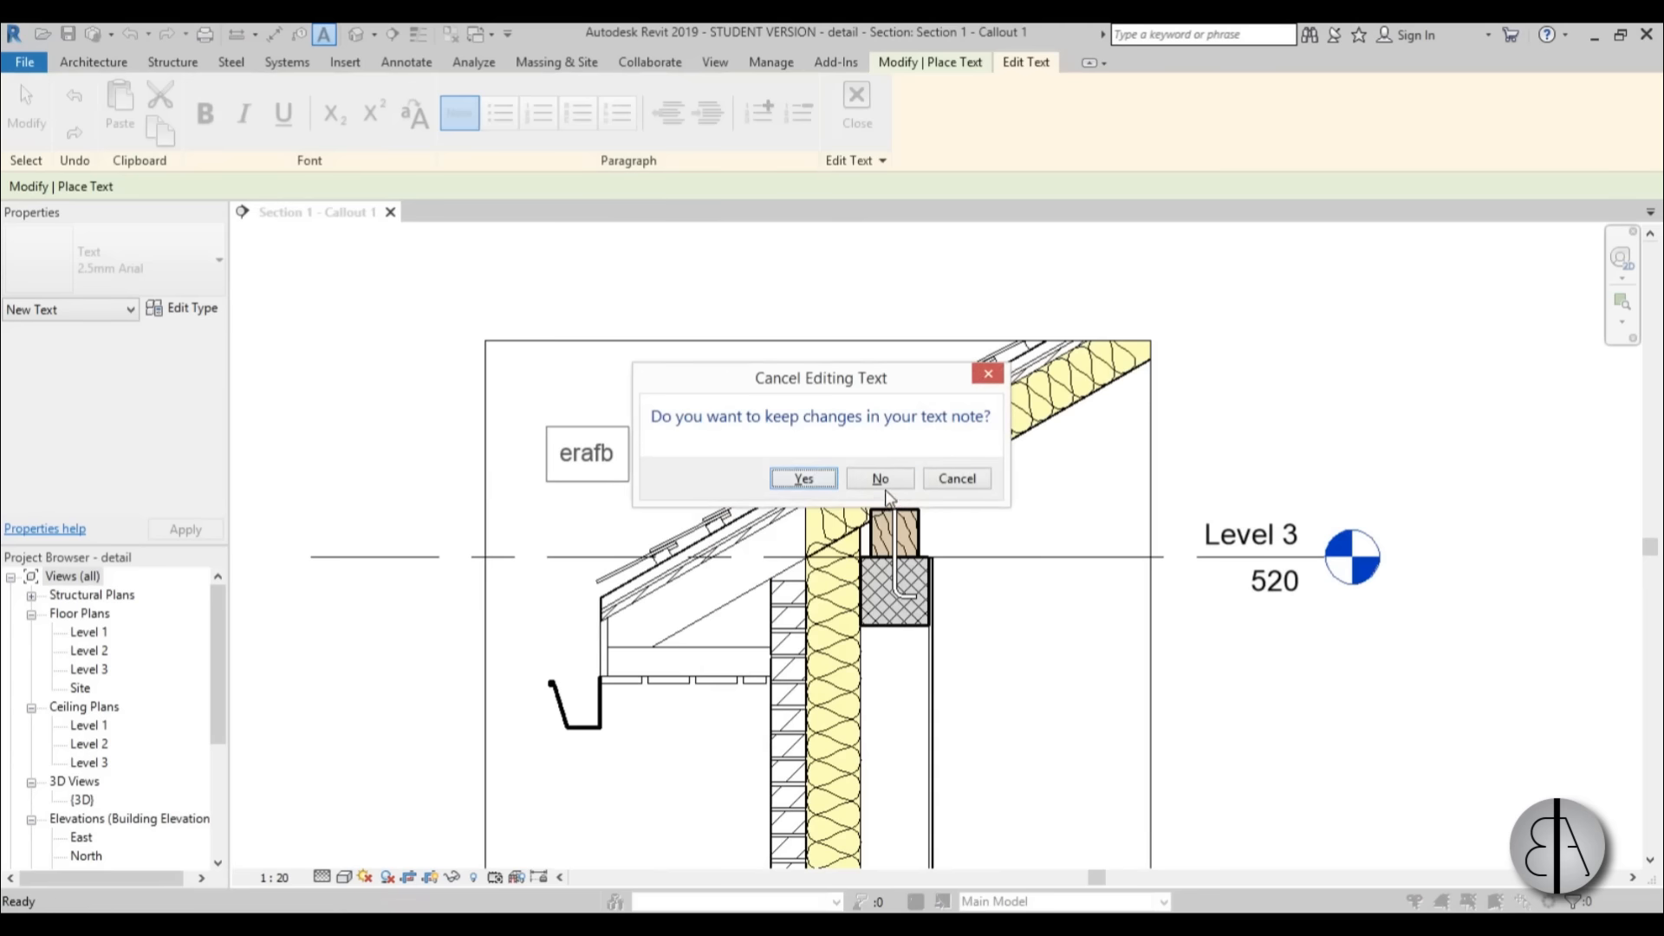
{"action": "left_click", "coordinate": [880, 479]}
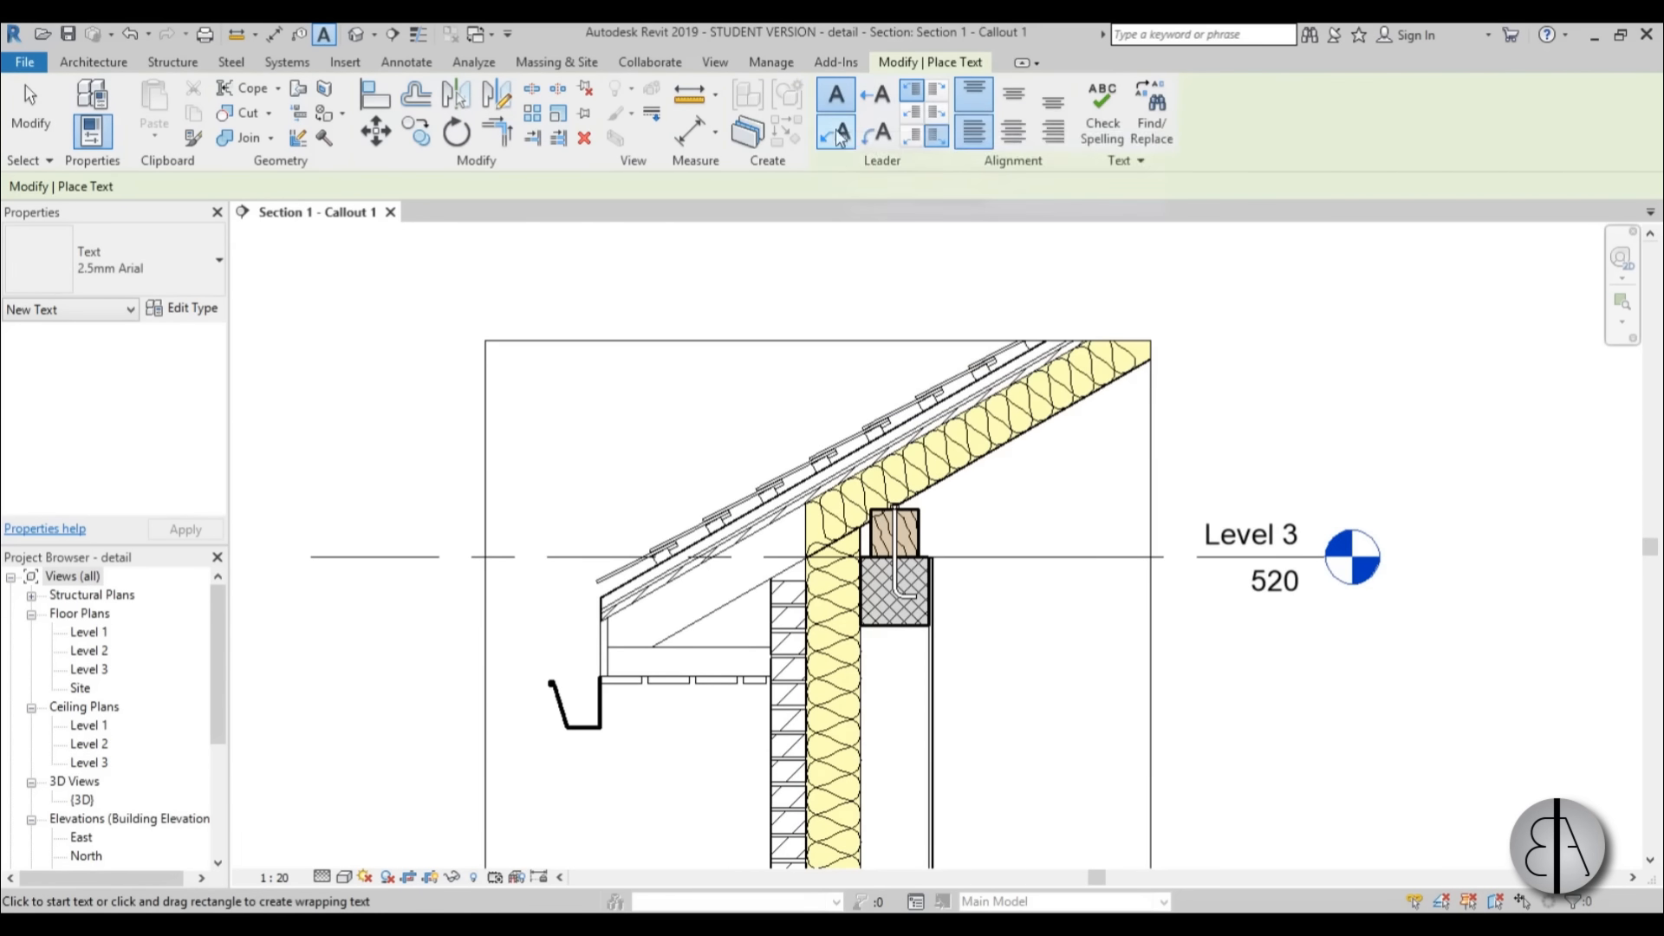
Add the text note "anchor" with a curved leader pointing to the anchor bolt's hook in the concrete beam.
{"action": "left_click", "coordinate": [881, 136]}
{"action": "middle_click_drag", "start_coordinate": [884, 297], "coordinate": [679, 193]}
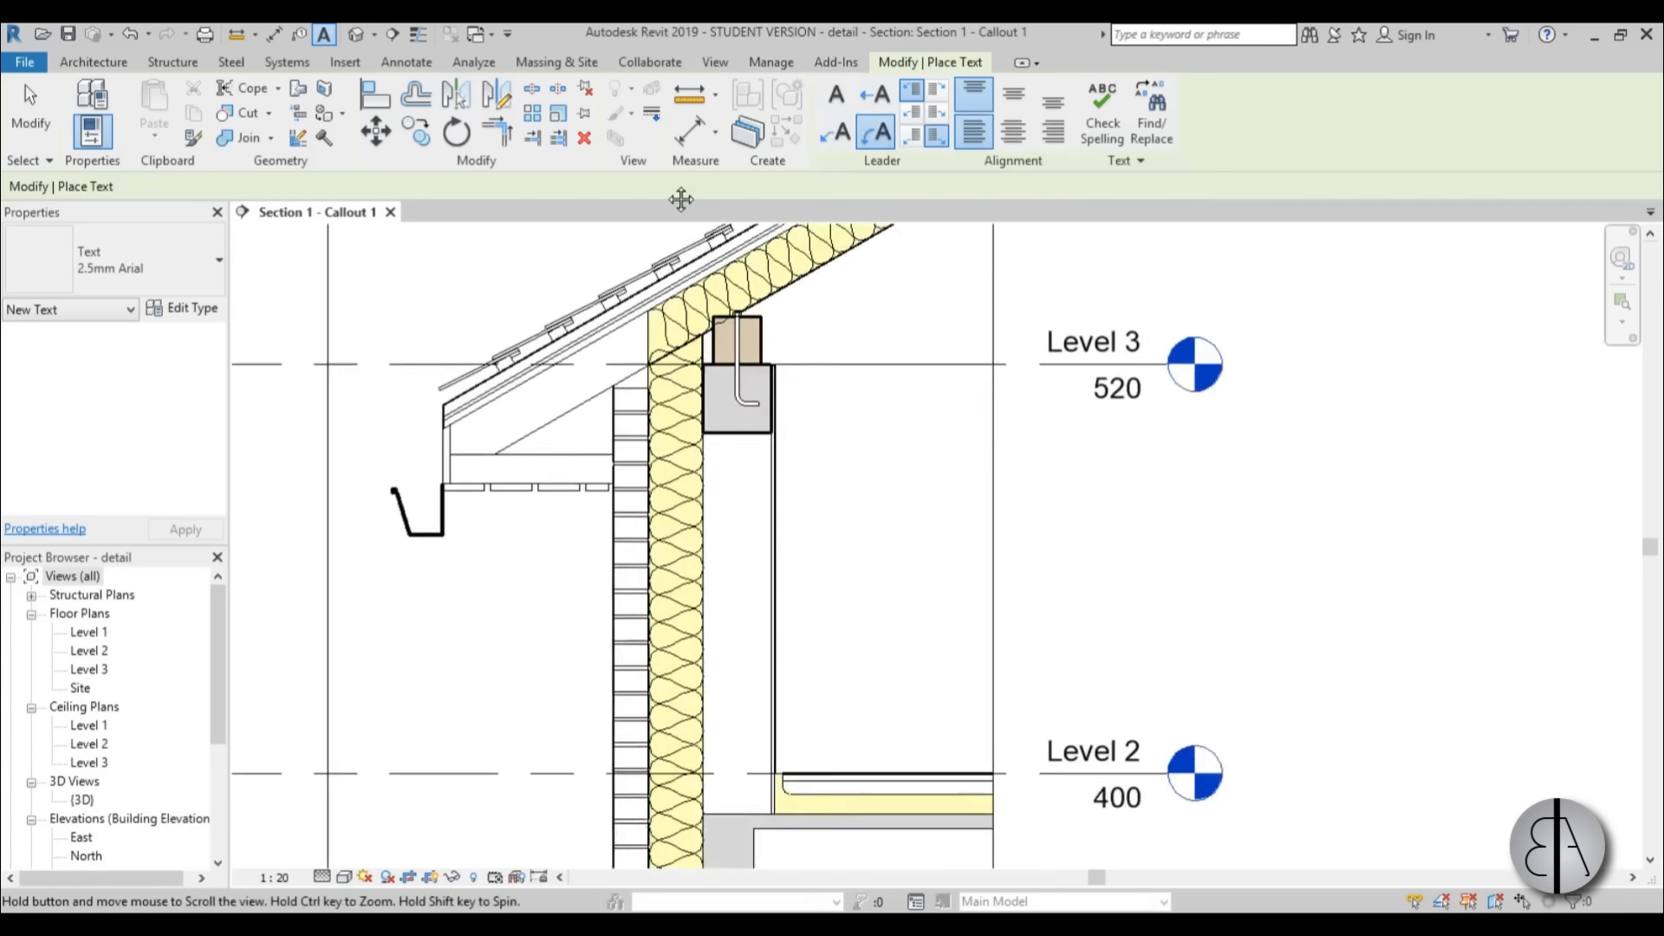
{"action": "scroll", "coordinate": [607, 338], "scroll_direction": "up", "scroll_amount": 3}
{"action": "left_click", "coordinate": [600, 329]}
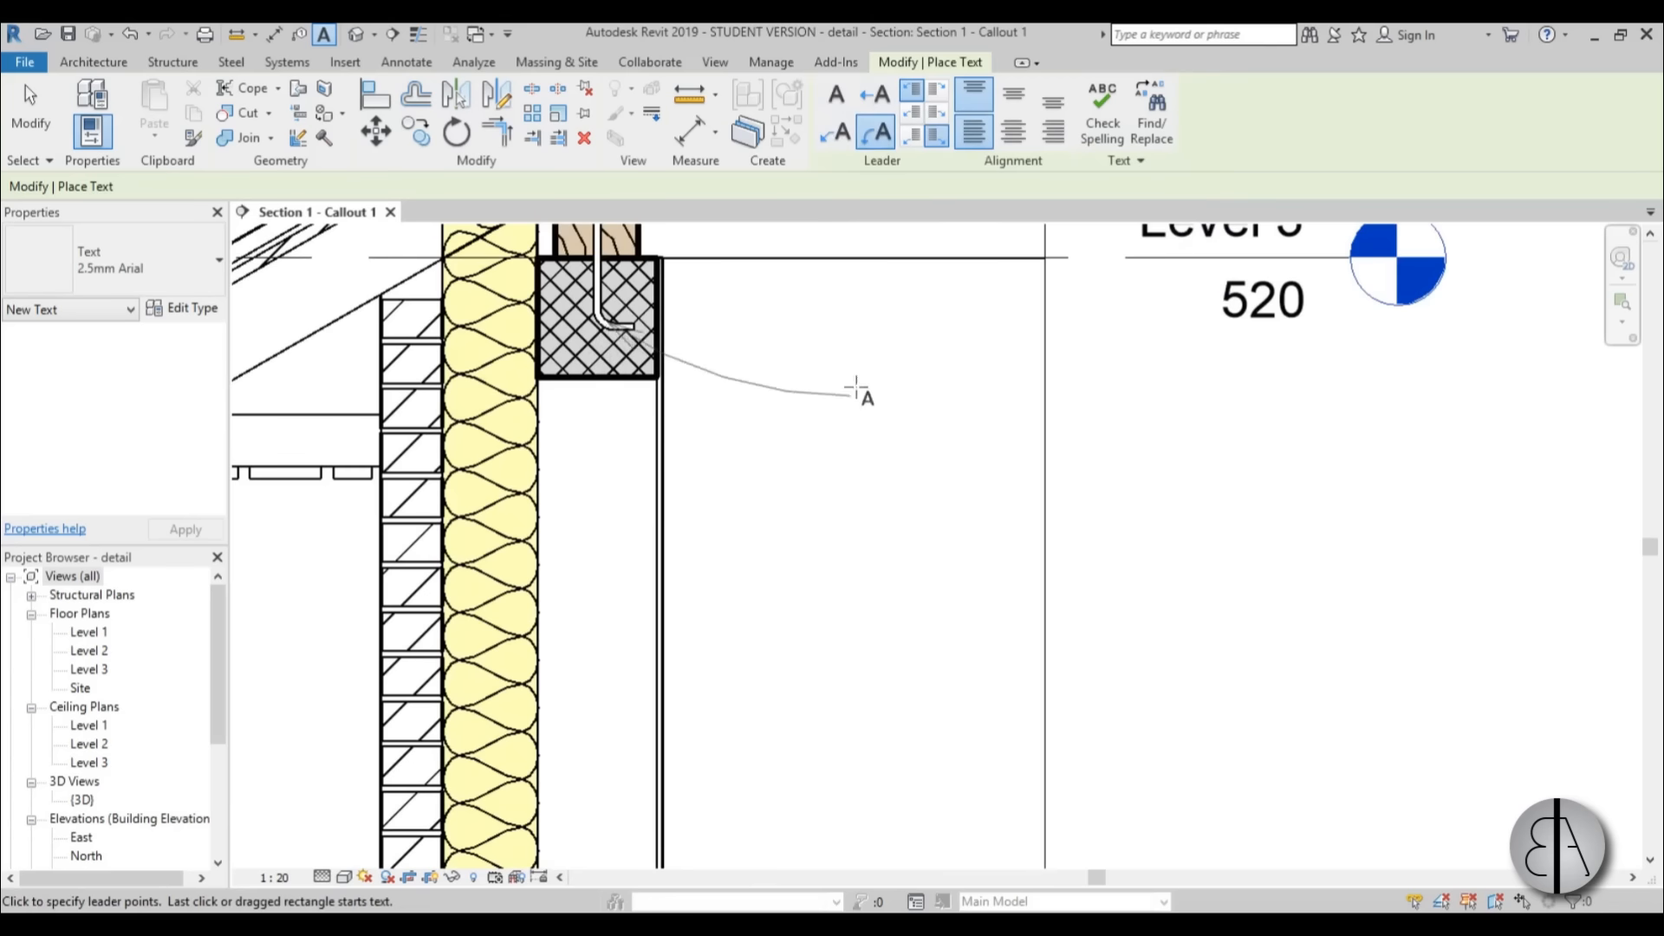
{"action": "left_click", "coordinate": [806, 407]}
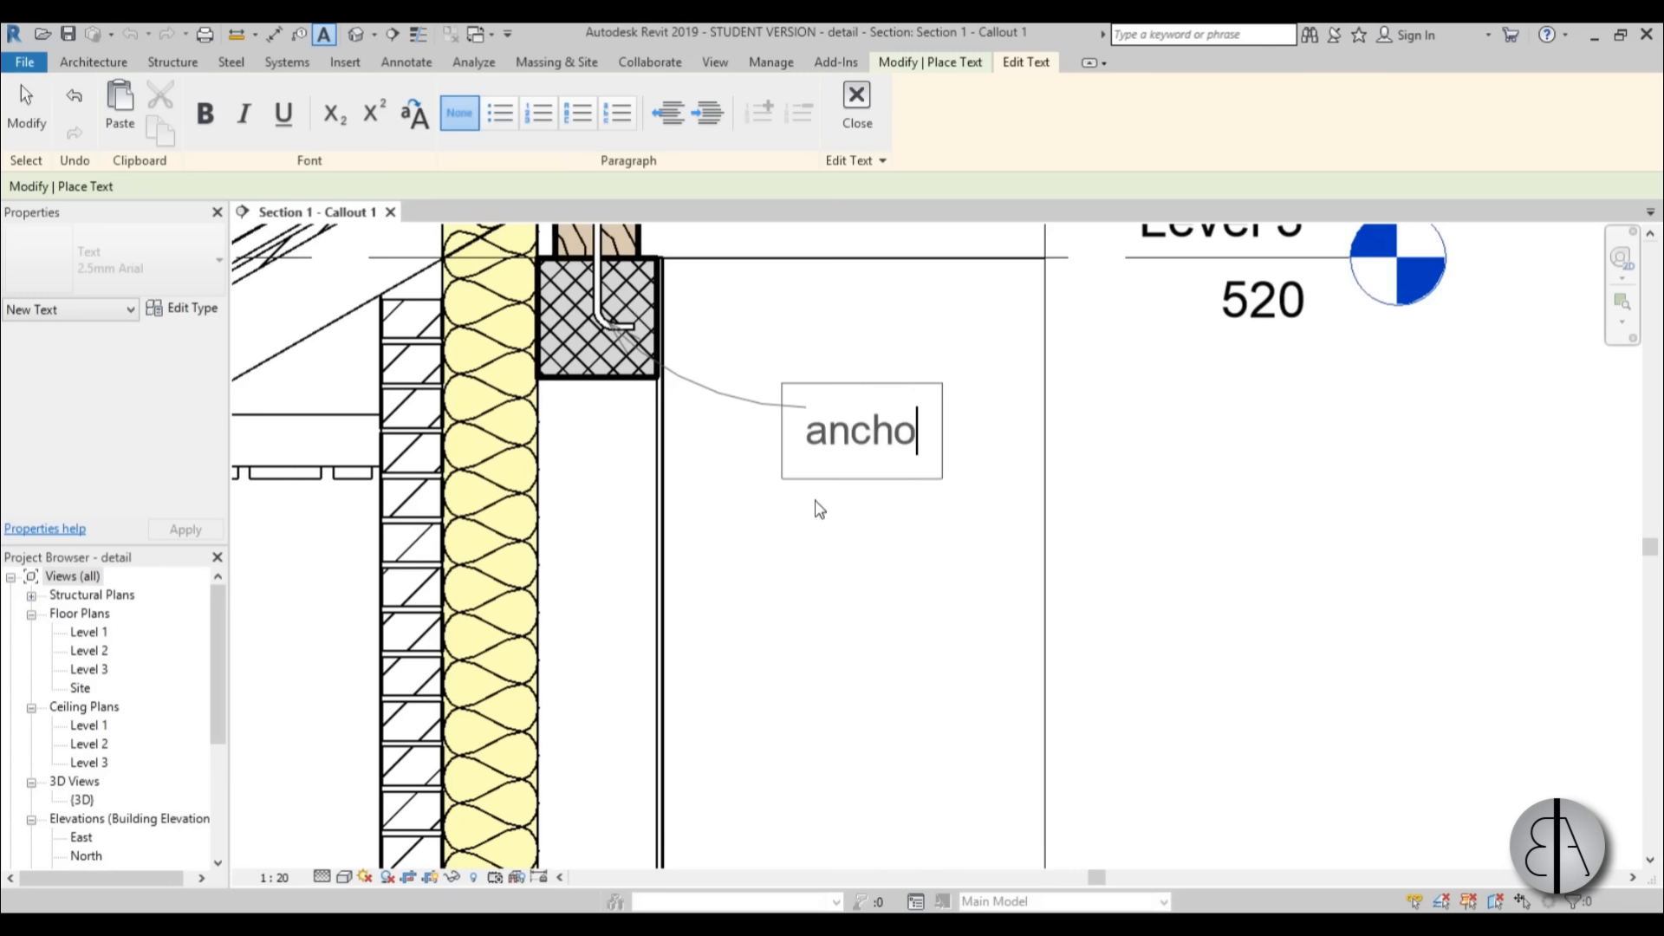
{"action": "left_click", "coordinate": [932, 572]}
{"action": "key", "text": "Escape"}
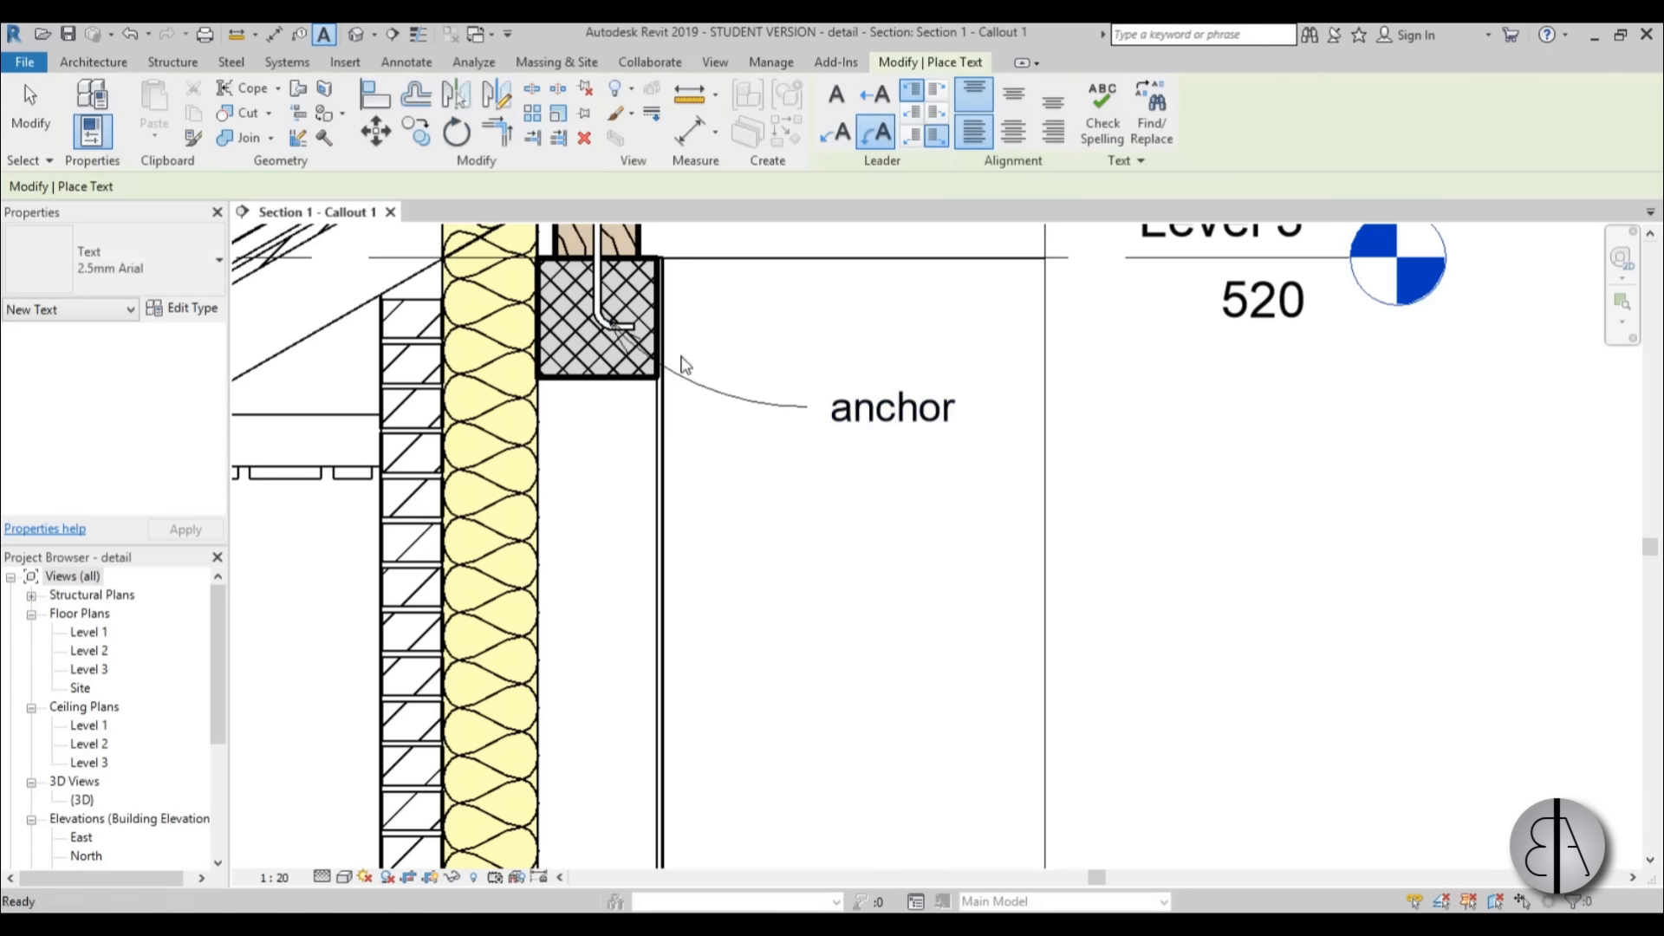
{"action": "key", "text": "Escape"}
Check the anchor bolt's type and examine how the anchor note sits in the callout.
{"action": "left_click", "coordinate": [617, 329]}
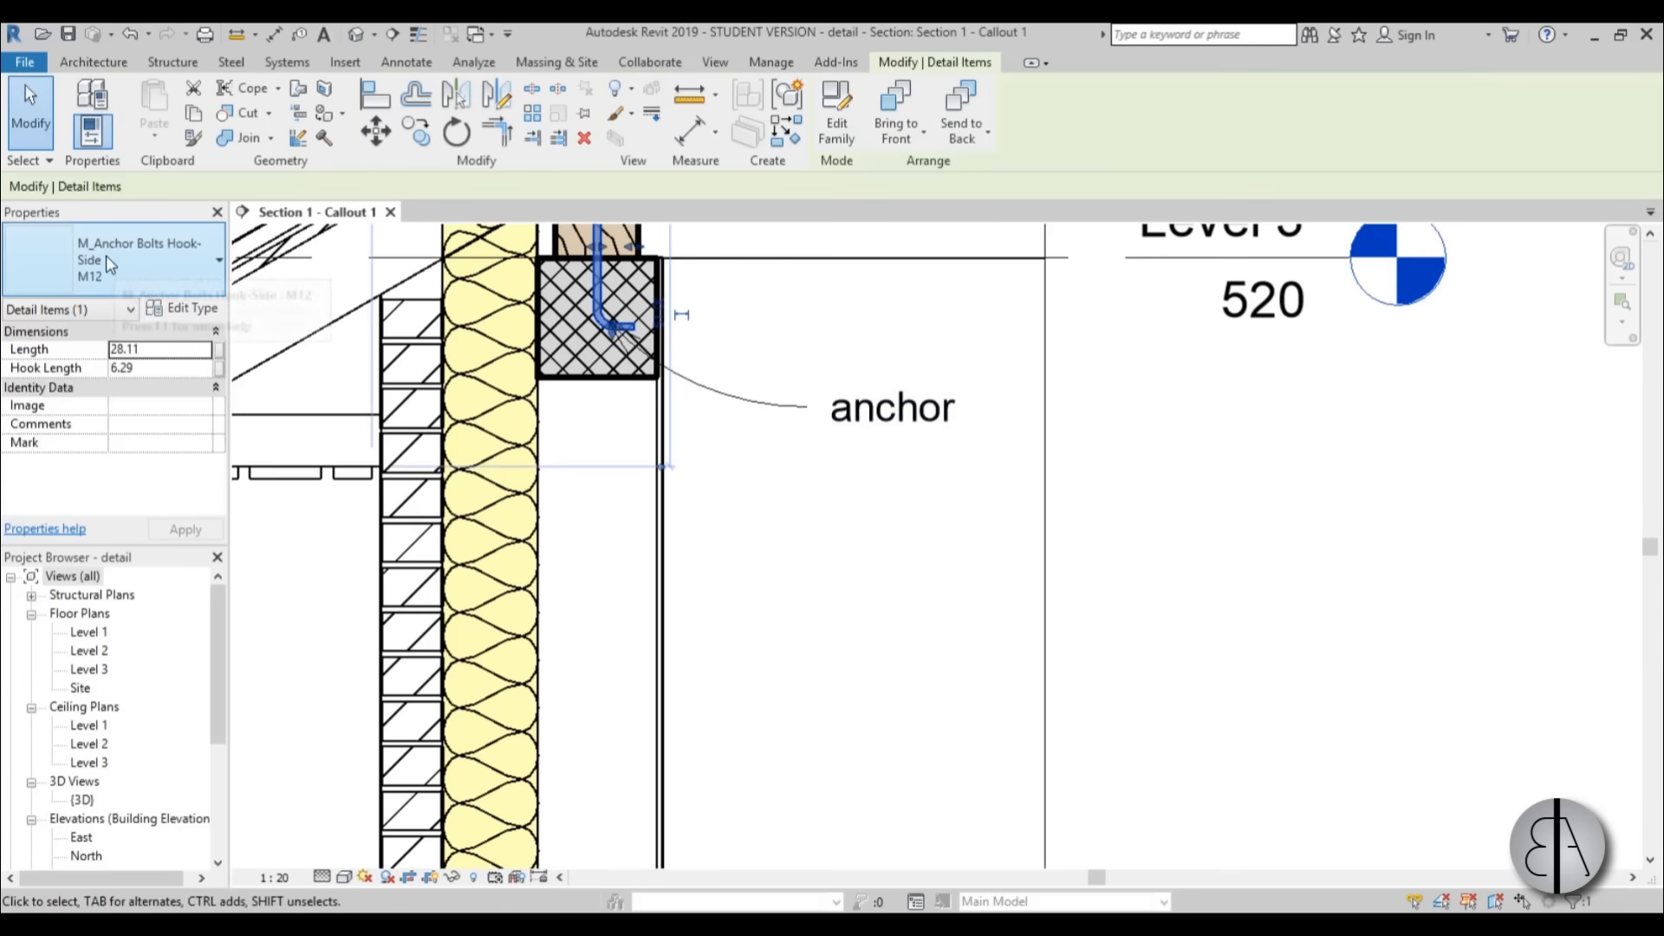
{"action": "left_click", "coordinate": [834, 563]}
{"action": "scroll", "coordinate": [839, 440], "scroll_direction": "down", "scroll_amount": 5}
{"action": "mouse_move", "coordinate": [839, 453]}
{"action": "middle_mouse_down"}
{"action": "mouse_move", "coordinate": [858, 530]}
{"action": "mouse_move", "coordinate": [819, 482]}
{"action": "middle_mouse_up"}
{"action": "scroll", "coordinate": [801, 377], "scroll_direction": "up", "scroll_amount": 2}
{"action": "middle_click_drag", "start_coordinate": [817, 595], "coordinate": [971, 549]}
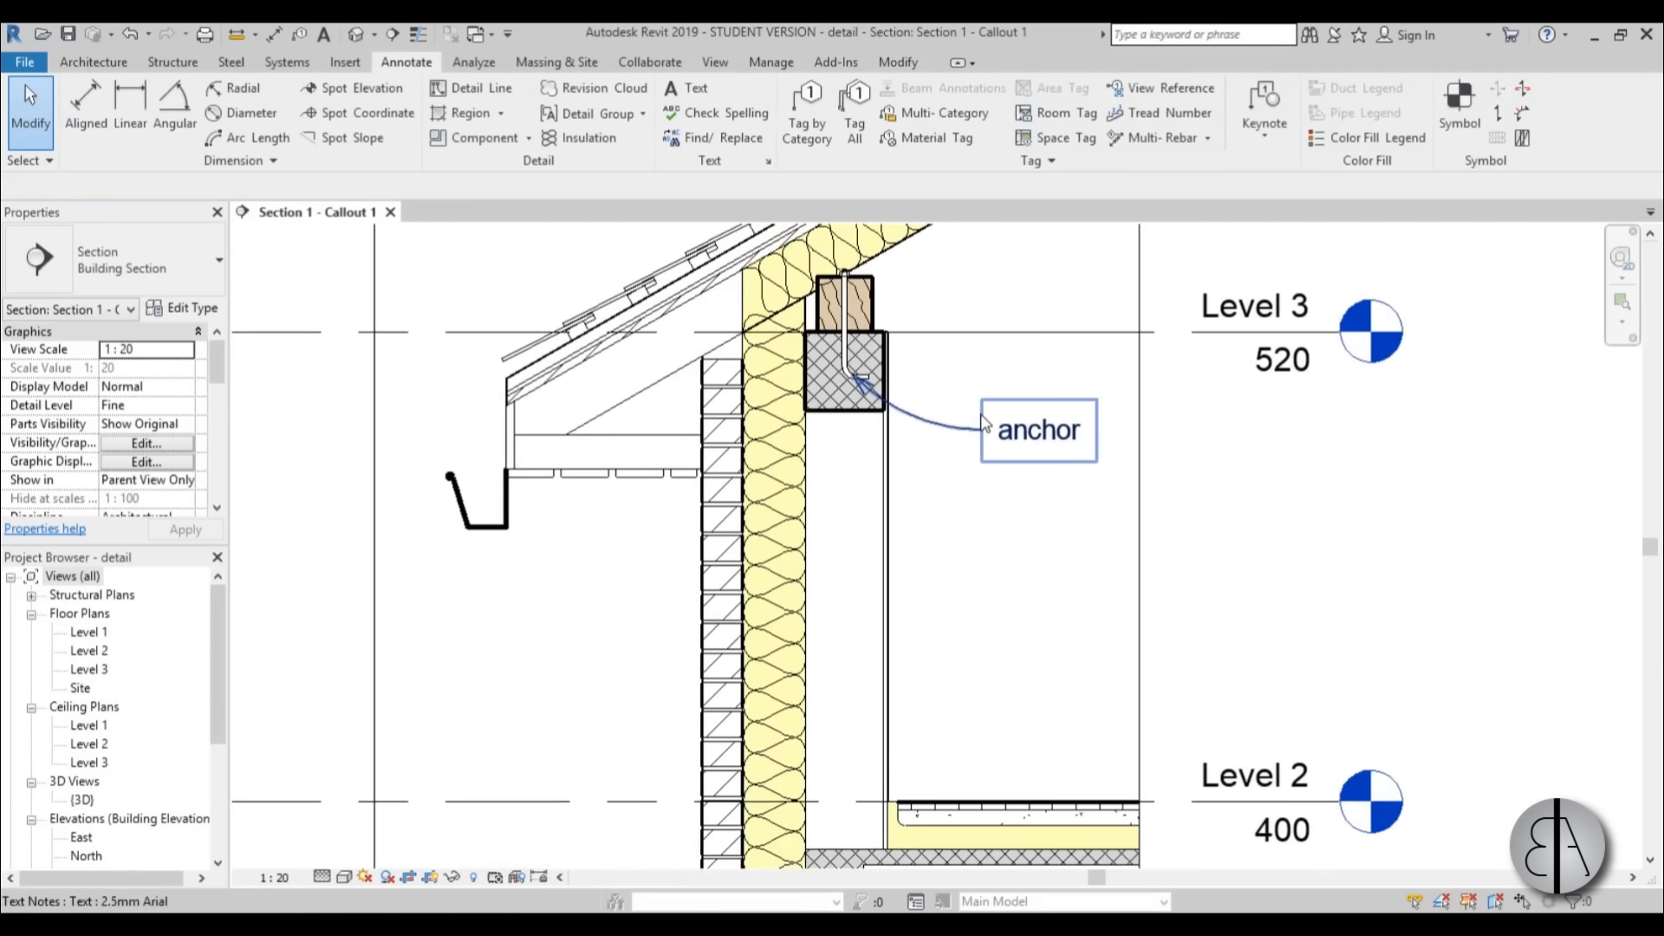
{"action": "scroll", "coordinate": [875, 399], "scroll_direction": "down", "scroll_amount": 5}
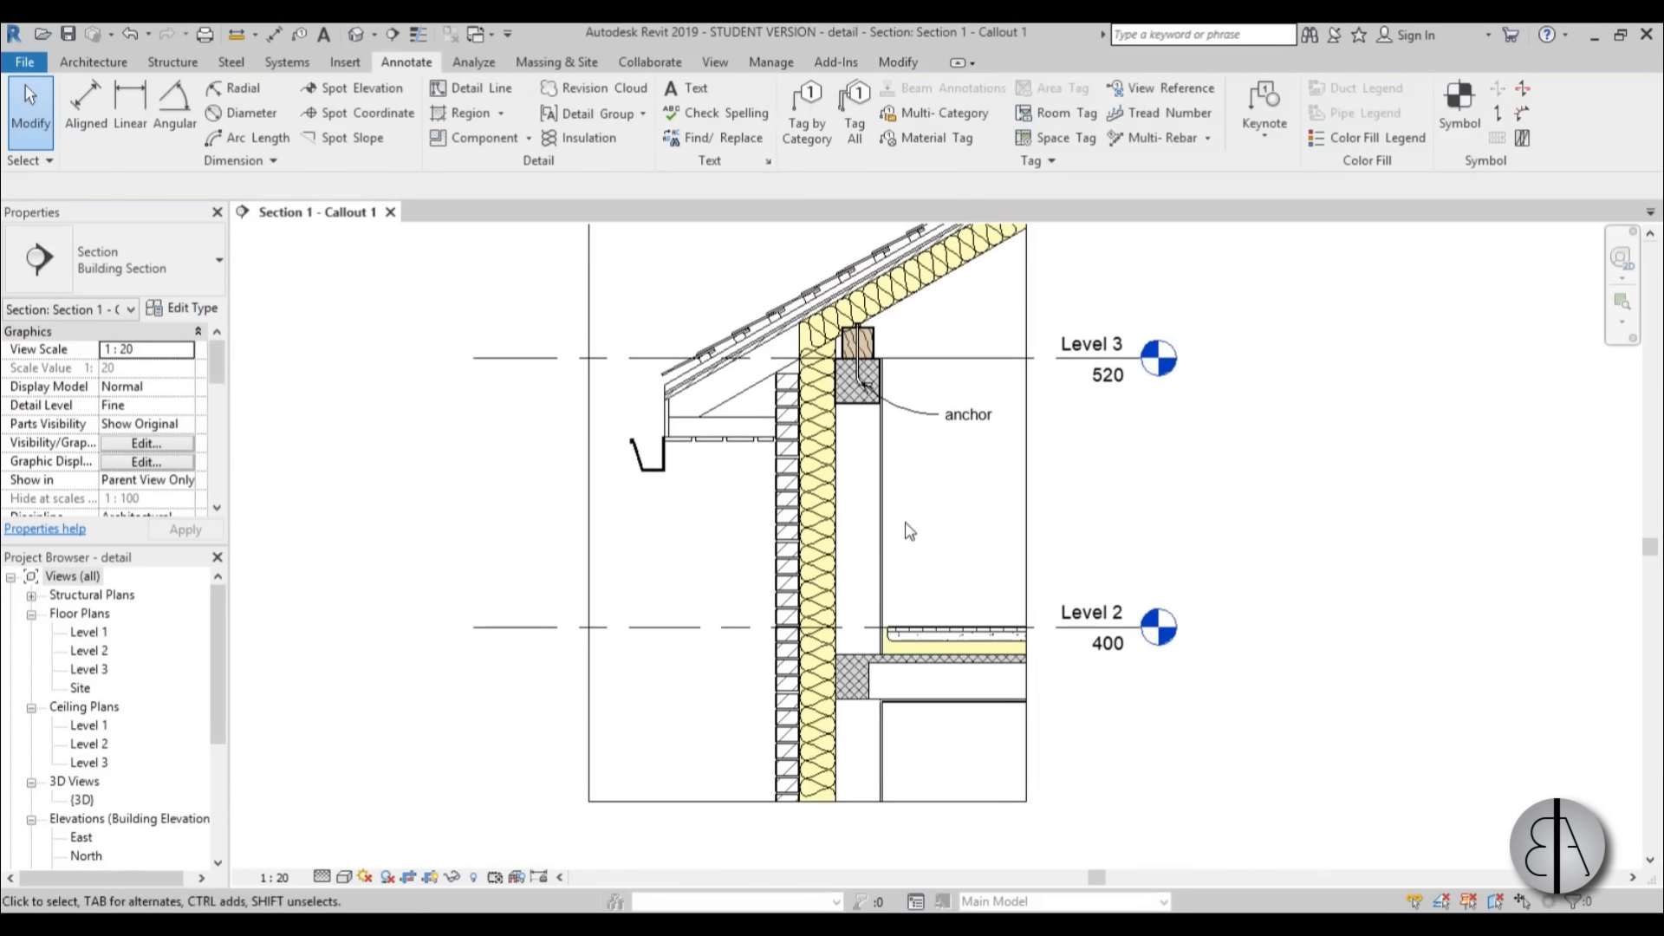
{"action": "scroll", "coordinate": [877, 368], "scroll_direction": "up", "scroll_amount": 2}
{"action": "middle_click_drag", "start_coordinate": [897, 513], "coordinate": [847, 518]}
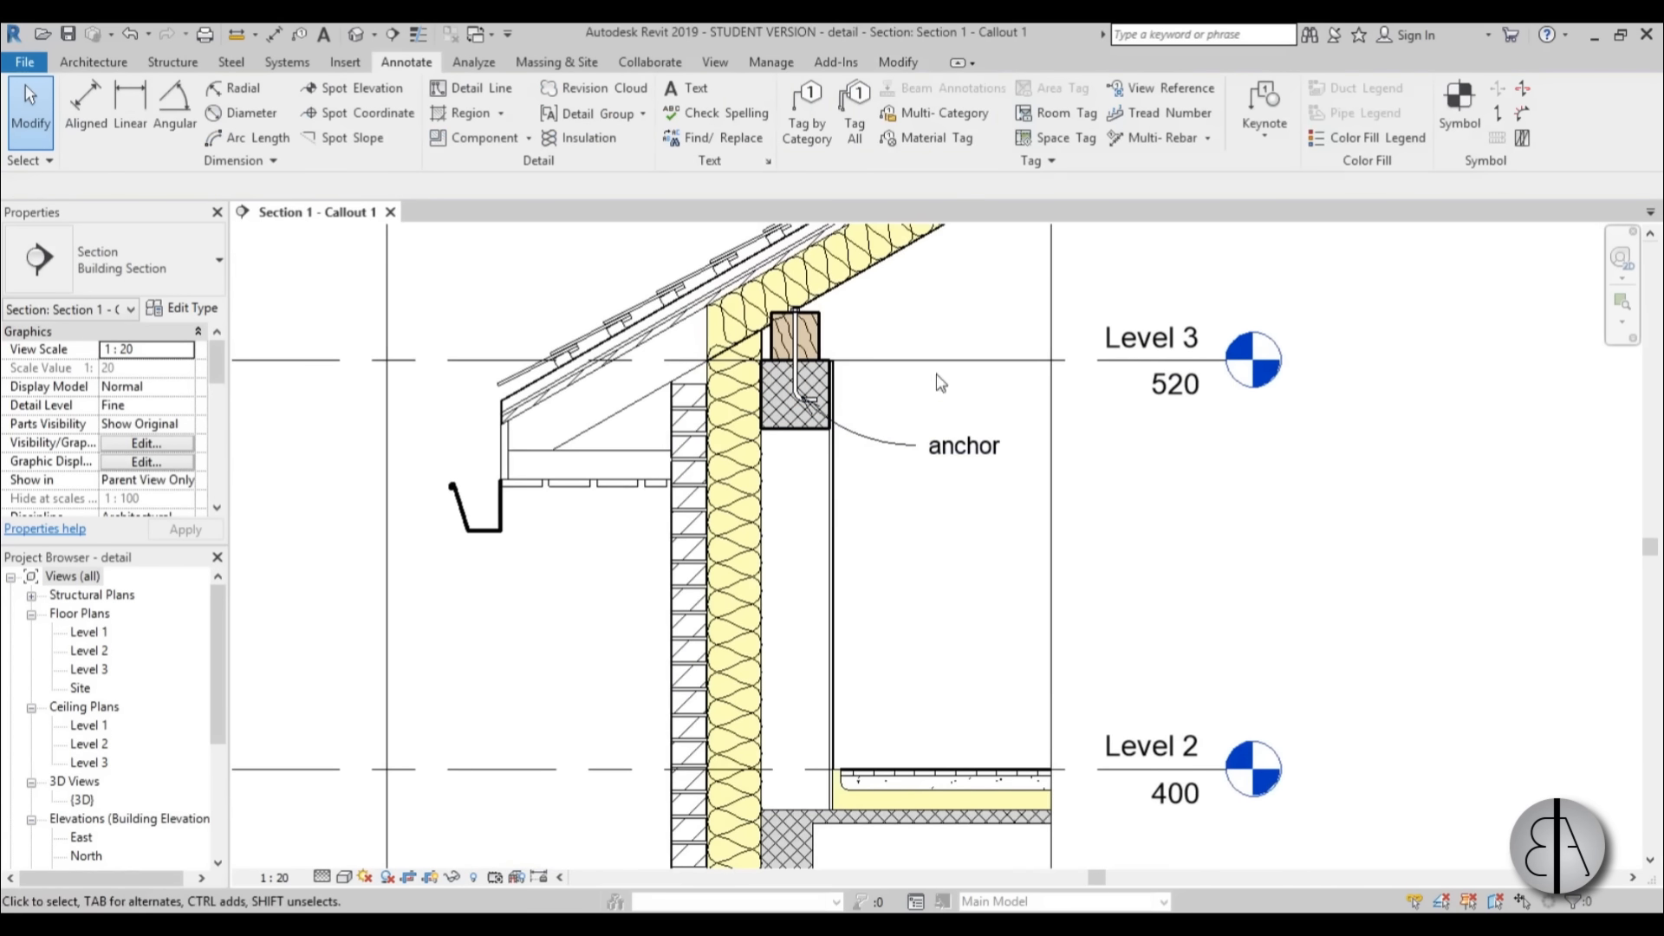
Tag the outer brick layer's material as Common brick, placing the horizontal tag with its leader outside the wall below the gutter.
{"action": "left_click", "coordinate": [931, 137]}
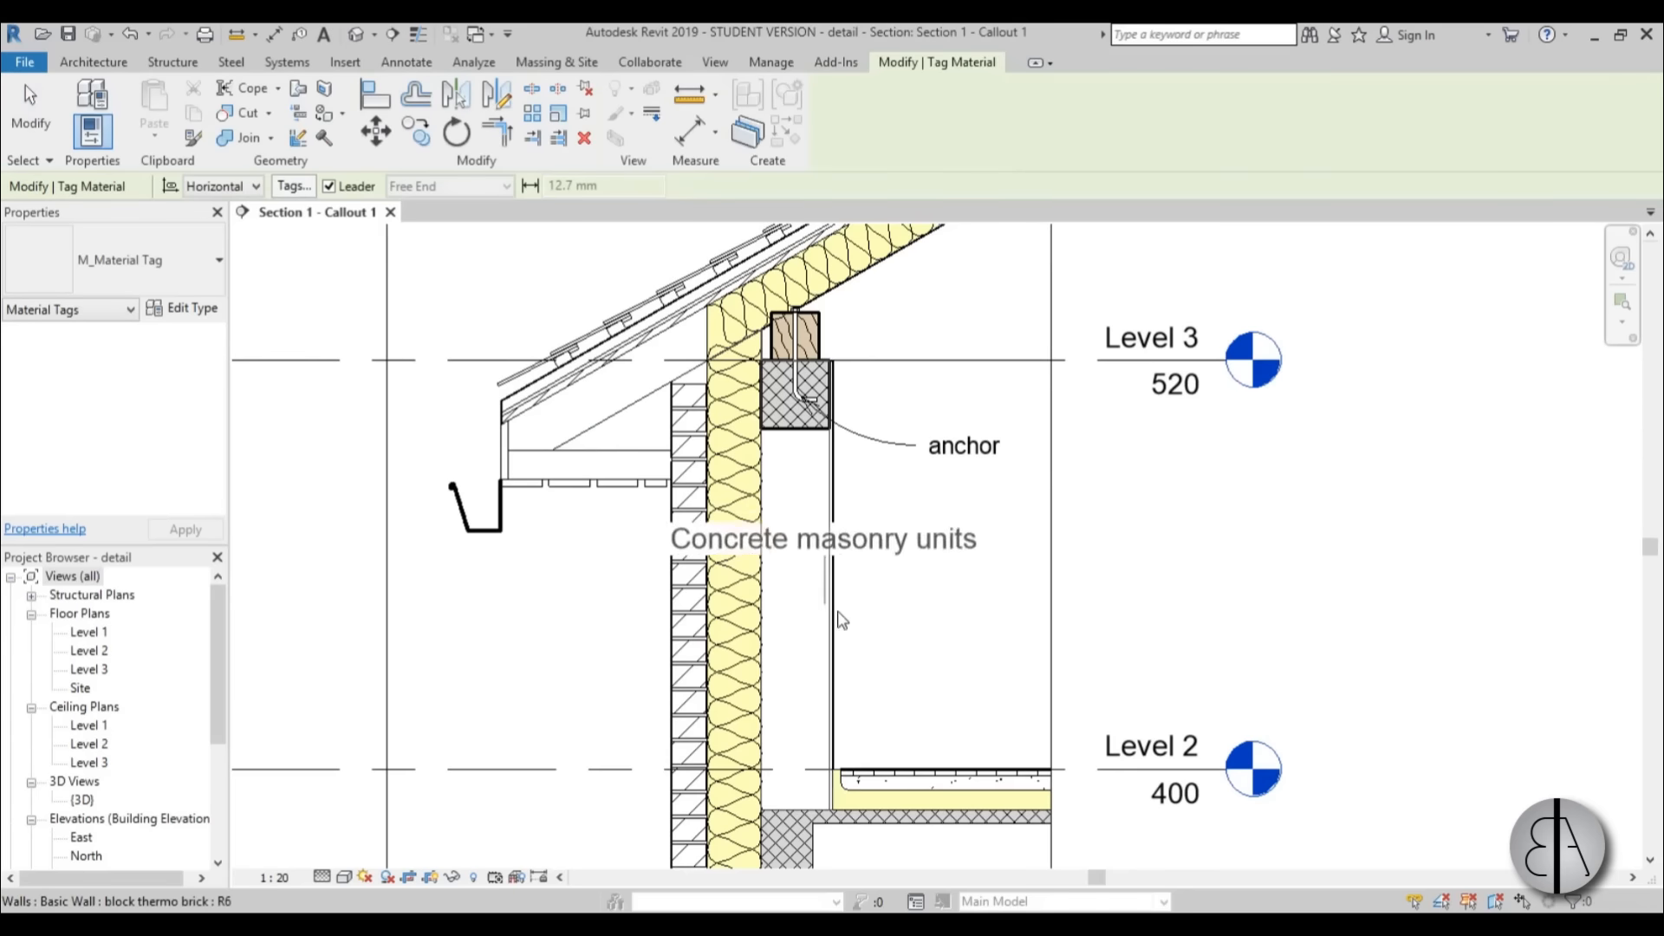
{"action": "middle_click_drag", "start_coordinate": [867, 620], "coordinate": [897, 497]}
{"action": "scroll", "coordinate": [699, 382], "scroll_direction": "up", "scroll_amount": 3}
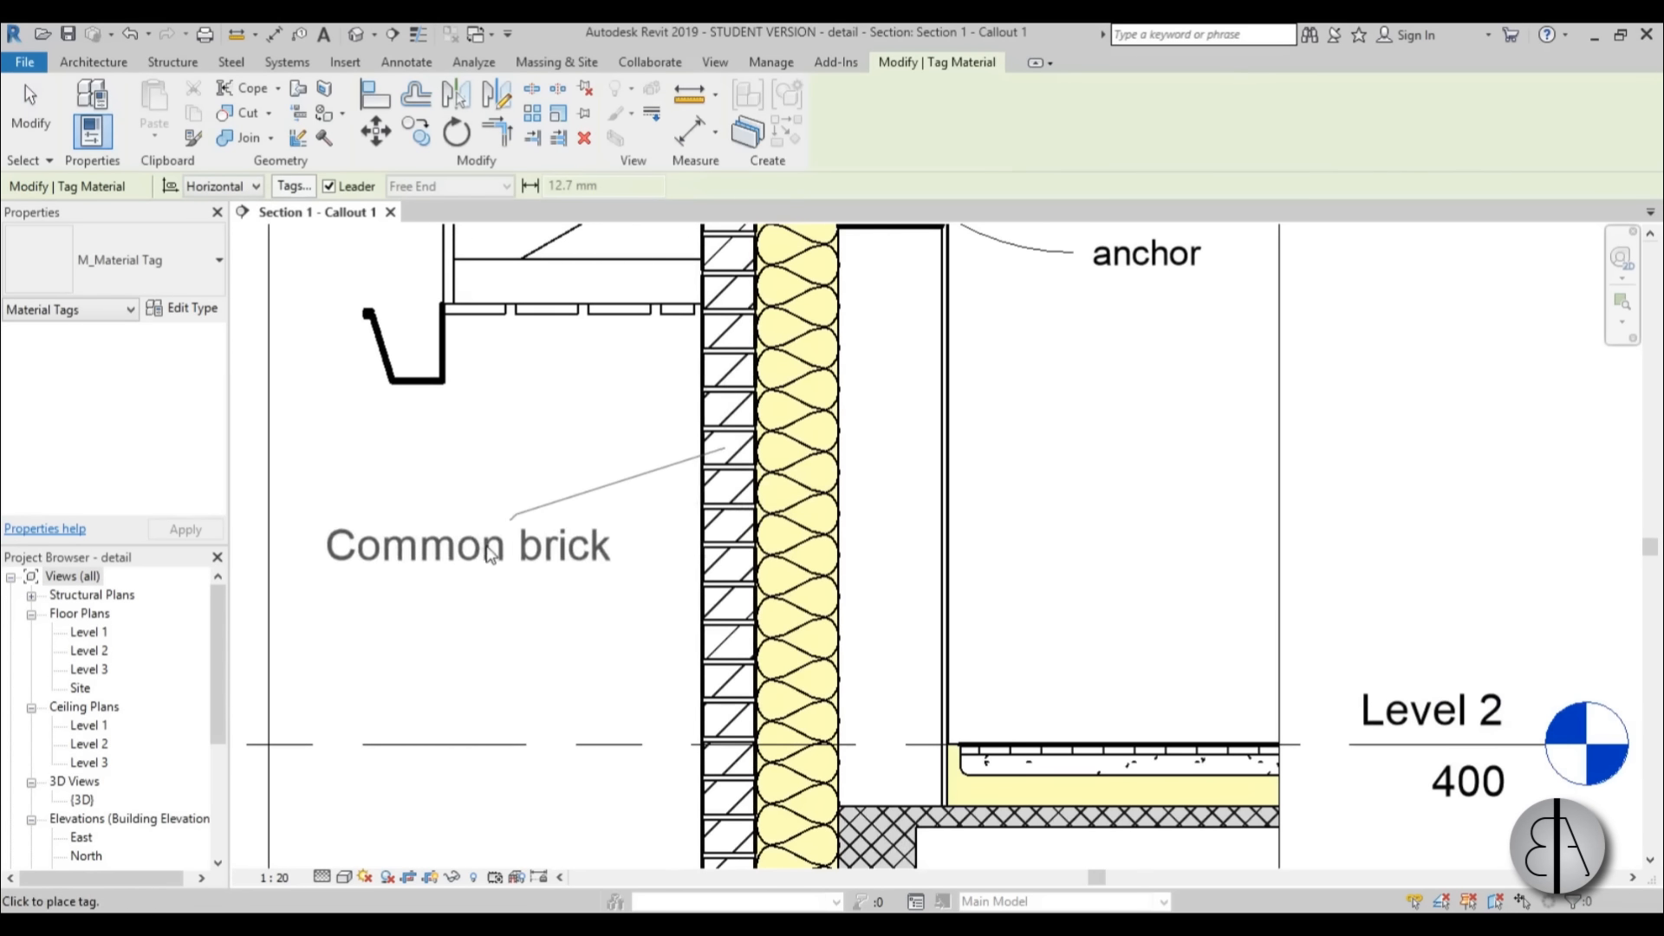
{"action": "middle_click_drag", "start_coordinate": [331, 535], "coordinate": [702, 517]}
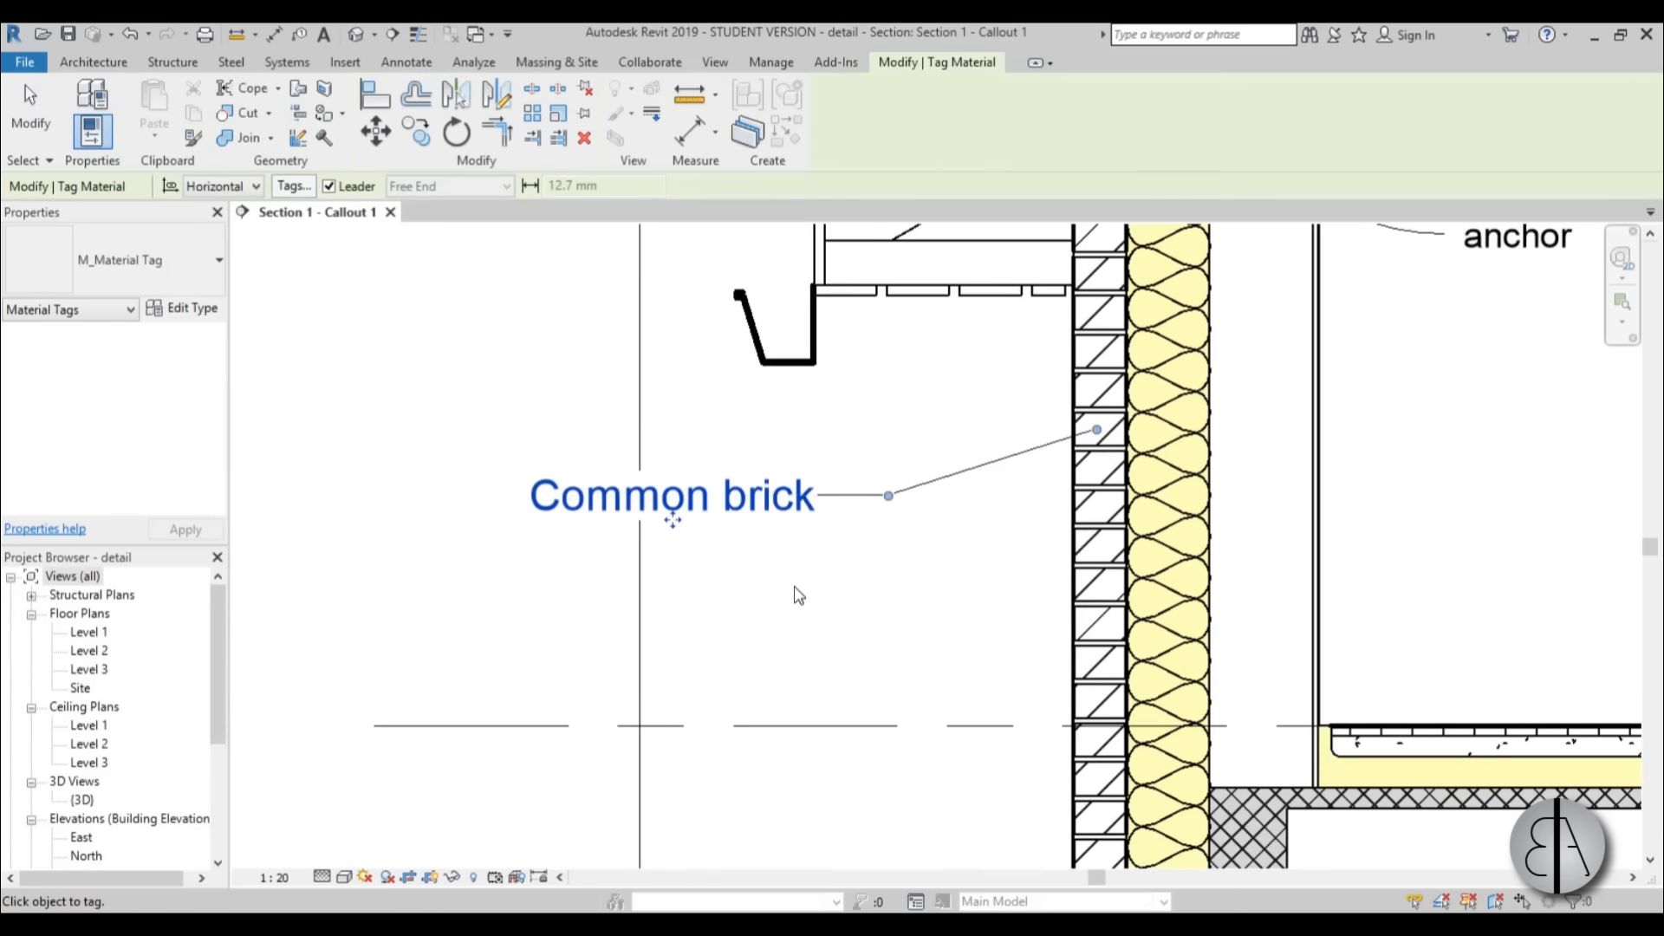
{"action": "key", "text": "Escape"}
Examine the annotated callout, checking the brick tag and anchor note against the roof, wall and floor details.
{"action": "scroll", "coordinate": [798, 596], "scroll_direction": "down", "scroll_amount": 4}
{"action": "scroll", "coordinate": [572, 520], "scroll_direction": "up", "scroll_amount": 3}
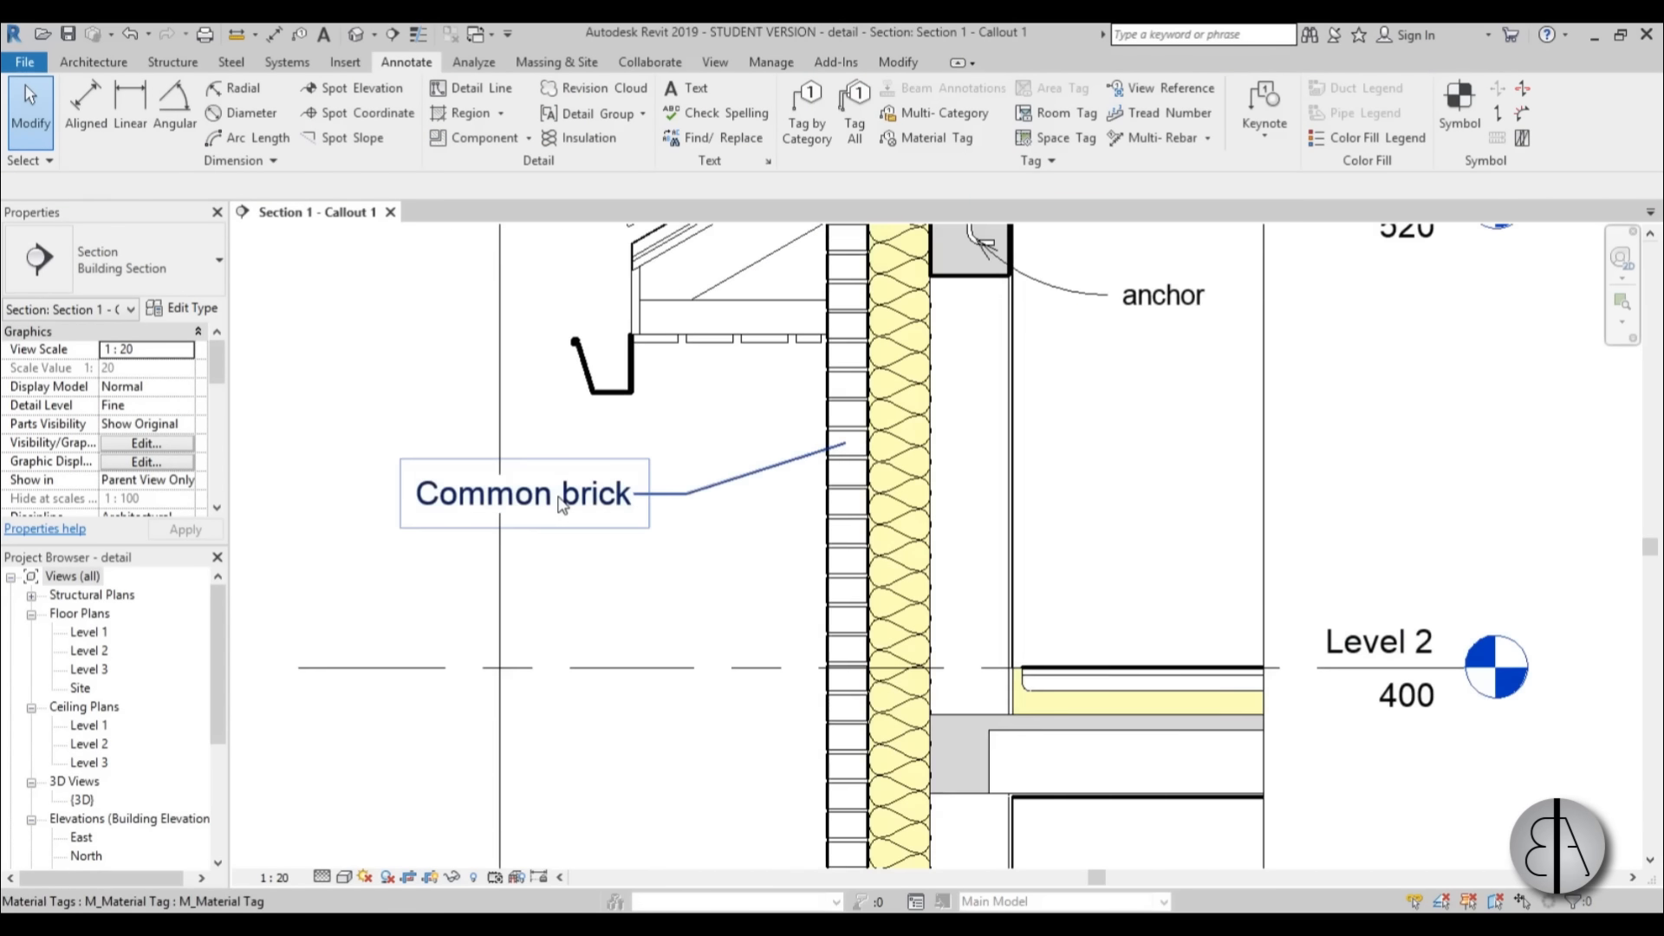
{"action": "left_click_drag", "start_coordinate": [560, 499], "coordinate": [560, 475]}
{"action": "left_click", "coordinate": [650, 571]}
{"action": "scroll", "coordinate": [649, 570], "scroll_direction": "down", "scroll_amount": 4}
{"action": "scroll", "coordinate": [828, 390], "scroll_direction": "up", "scroll_amount": 1}
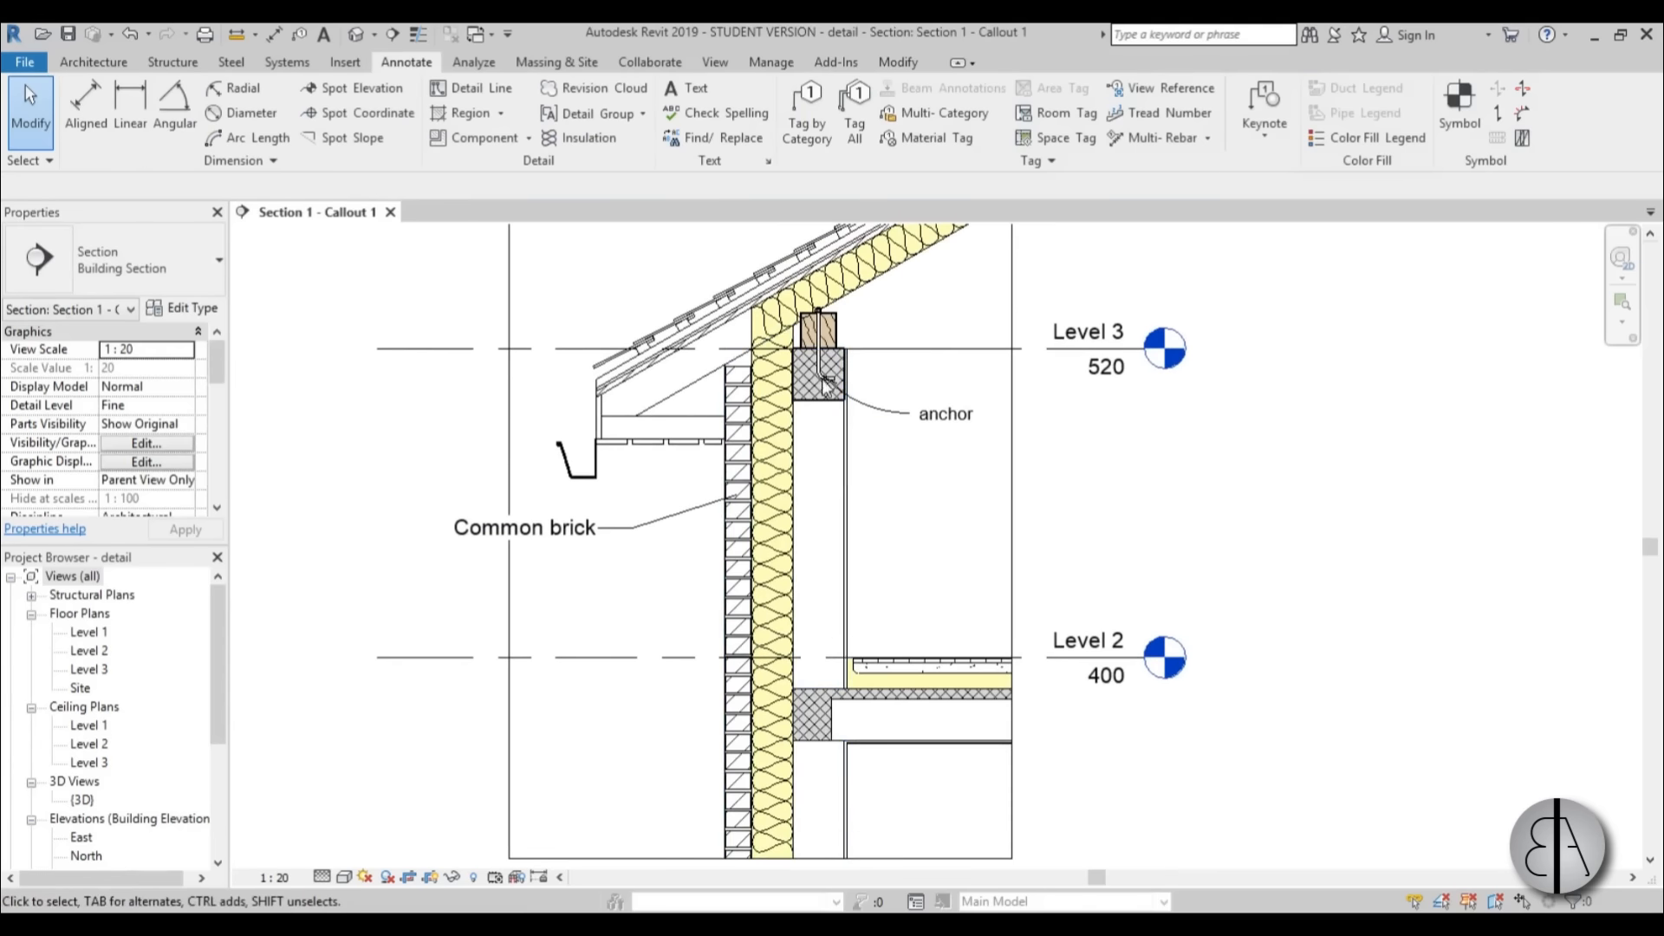
{"action": "scroll", "coordinate": [827, 385], "scroll_direction": "up", "scroll_amount": 1}
{"action": "scroll", "coordinate": [912, 472], "scroll_direction": "down", "scroll_amount": 3}
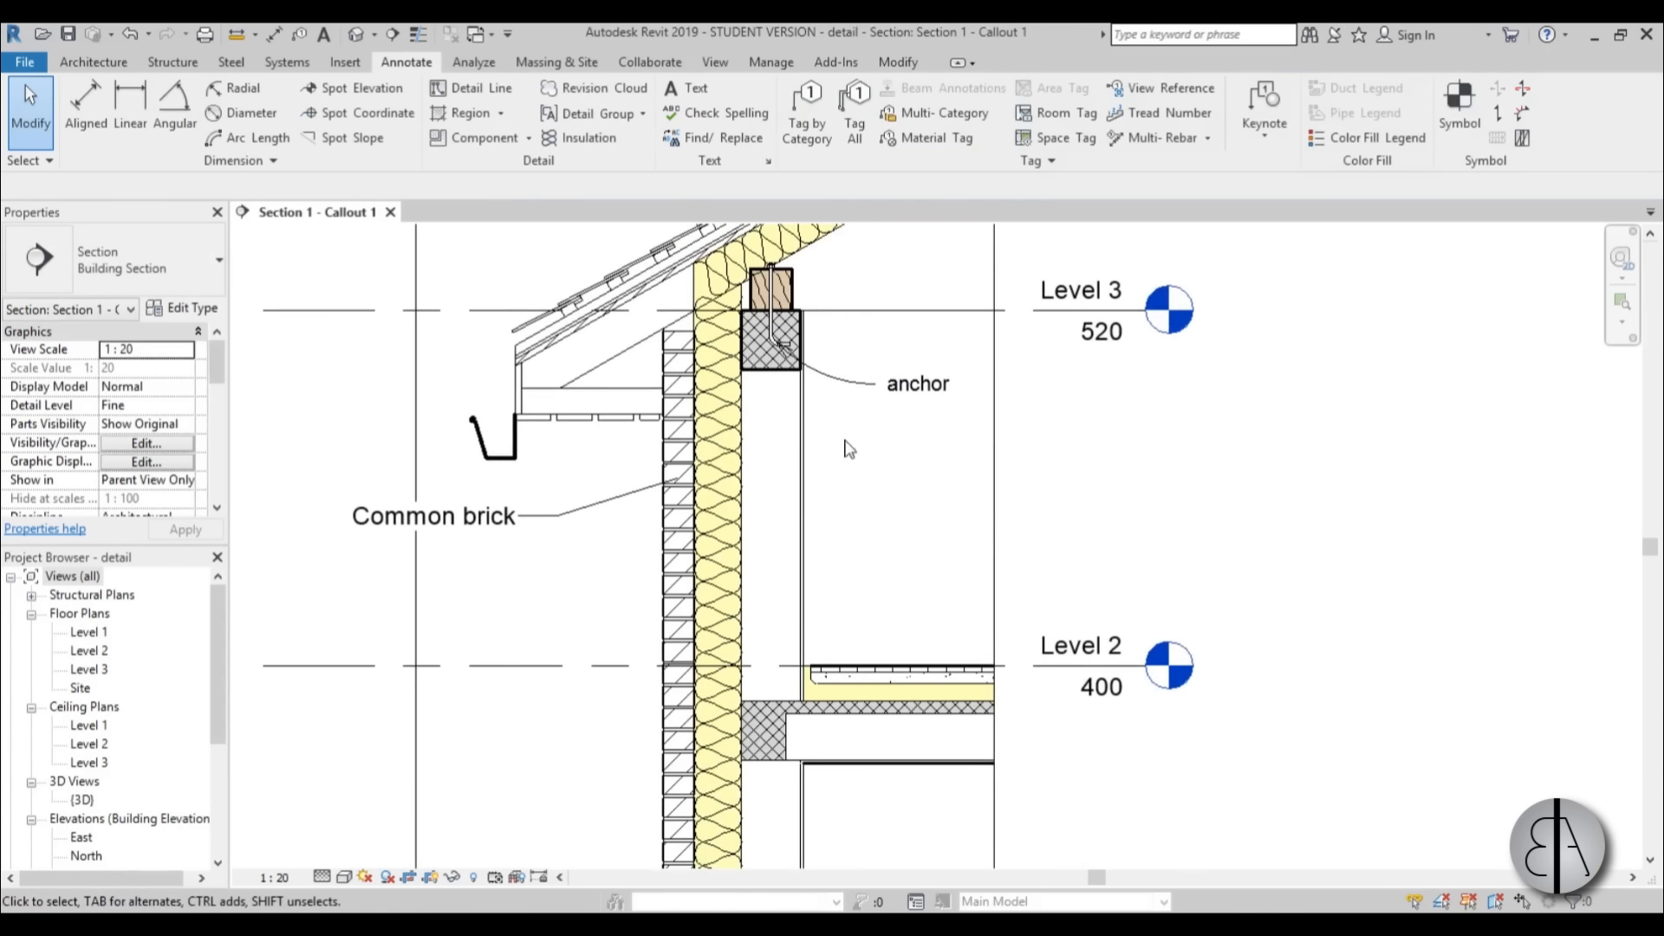
{"action": "scroll", "coordinate": [833, 560], "scroll_direction": "down", "scroll_amount": 1}
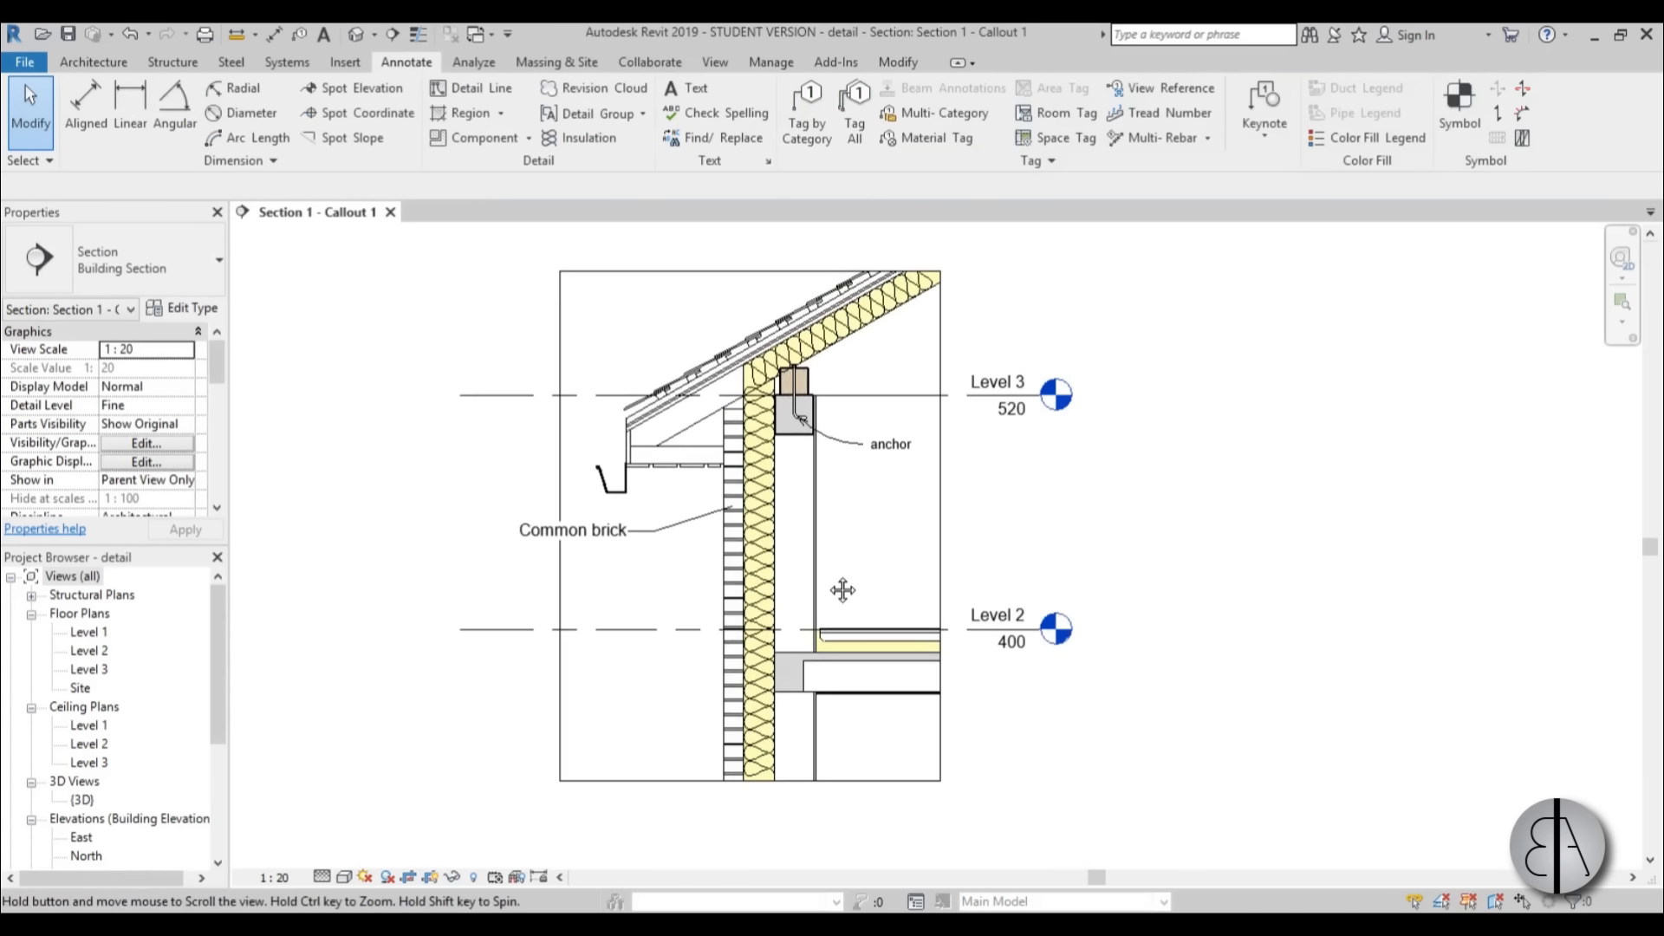
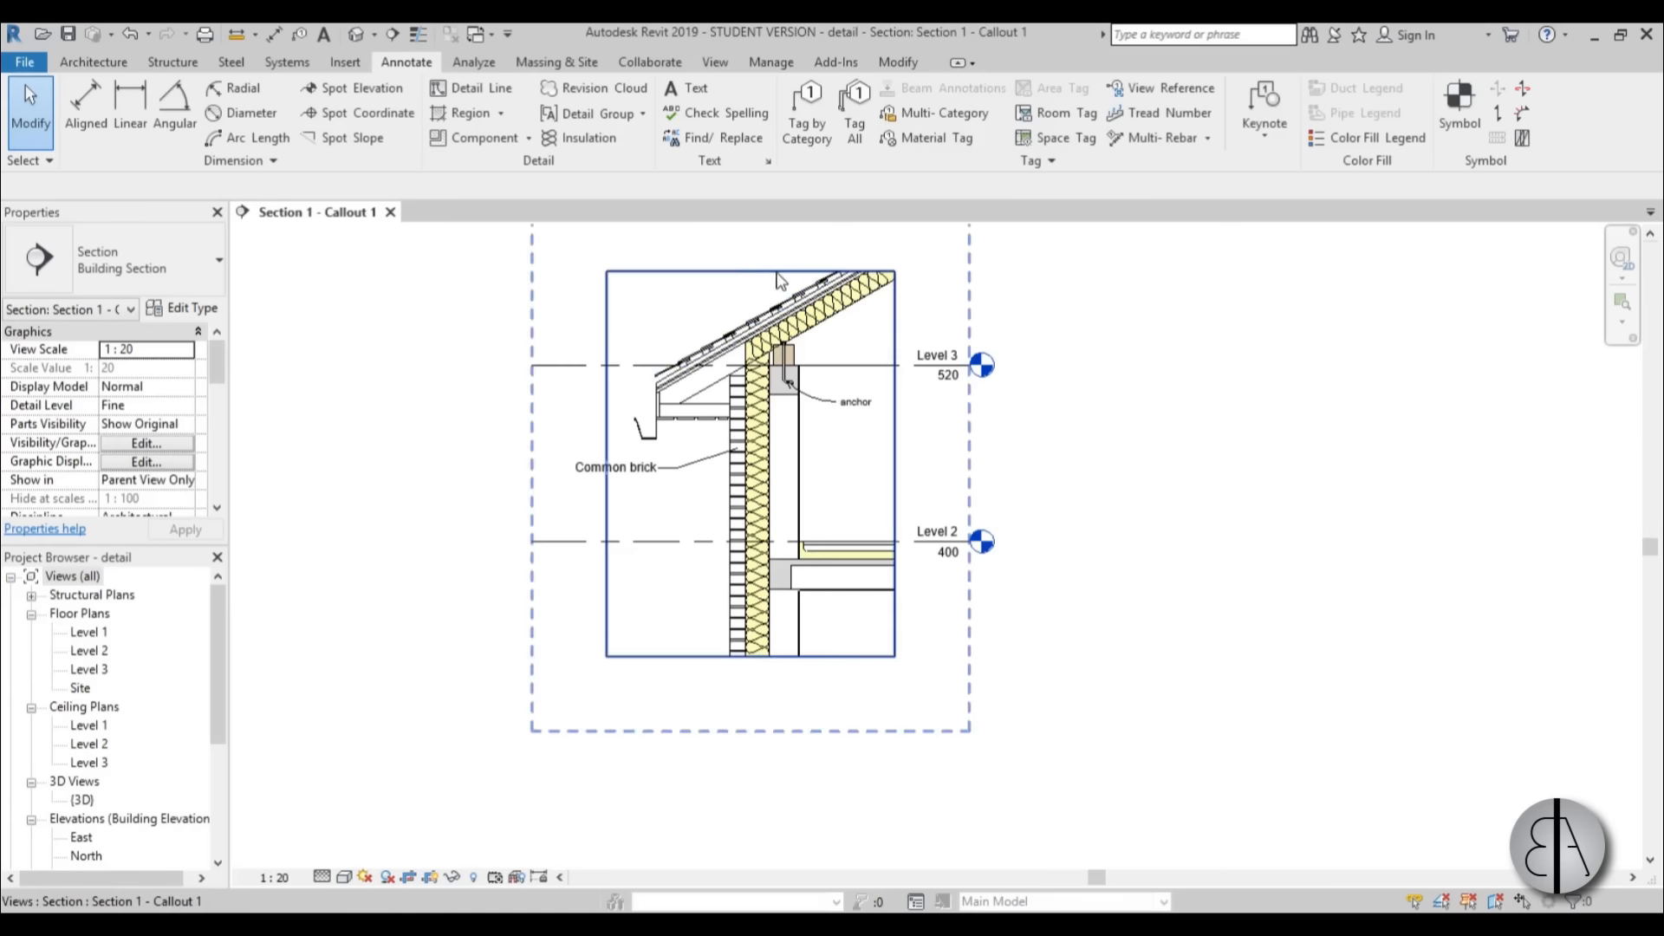
Raise the top edge of the callout's crop region so it sits just above the uppermost roof tiles.
{"action": "scroll", "coordinate": [754, 279], "scroll_direction": "up", "scroll_amount": 2}
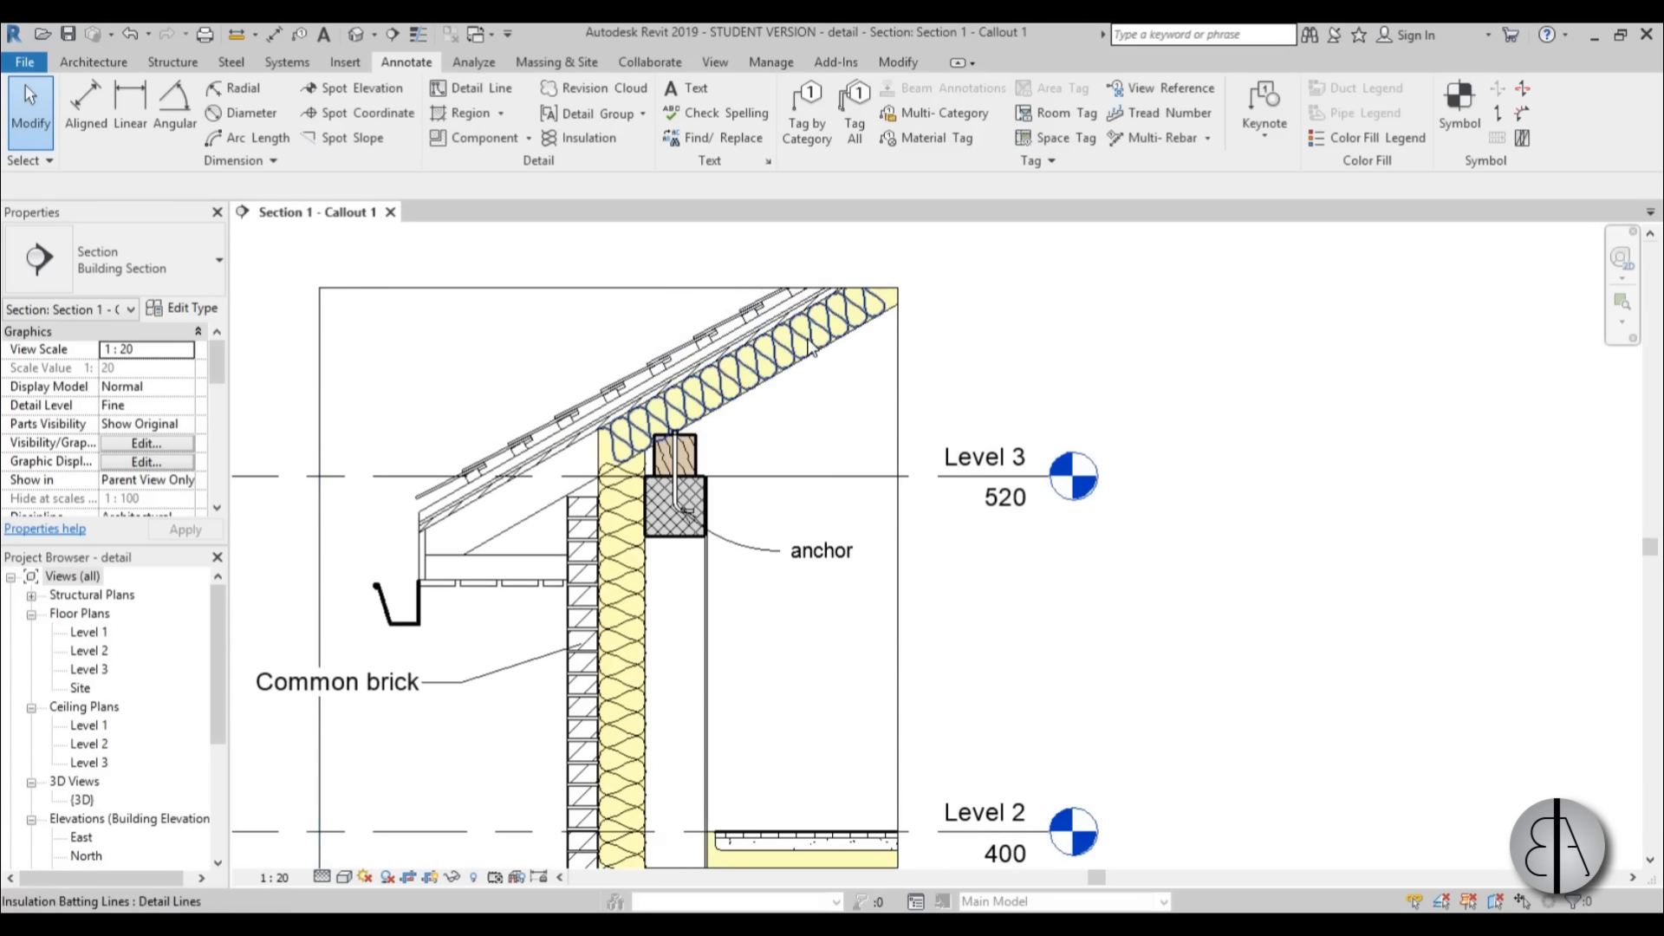
{"action": "scroll", "coordinate": [750, 299], "scroll_direction": "up", "scroll_amount": 2}
{"action": "scroll", "coordinate": [751, 299], "scroll_direction": "down", "scroll_amount": 1}
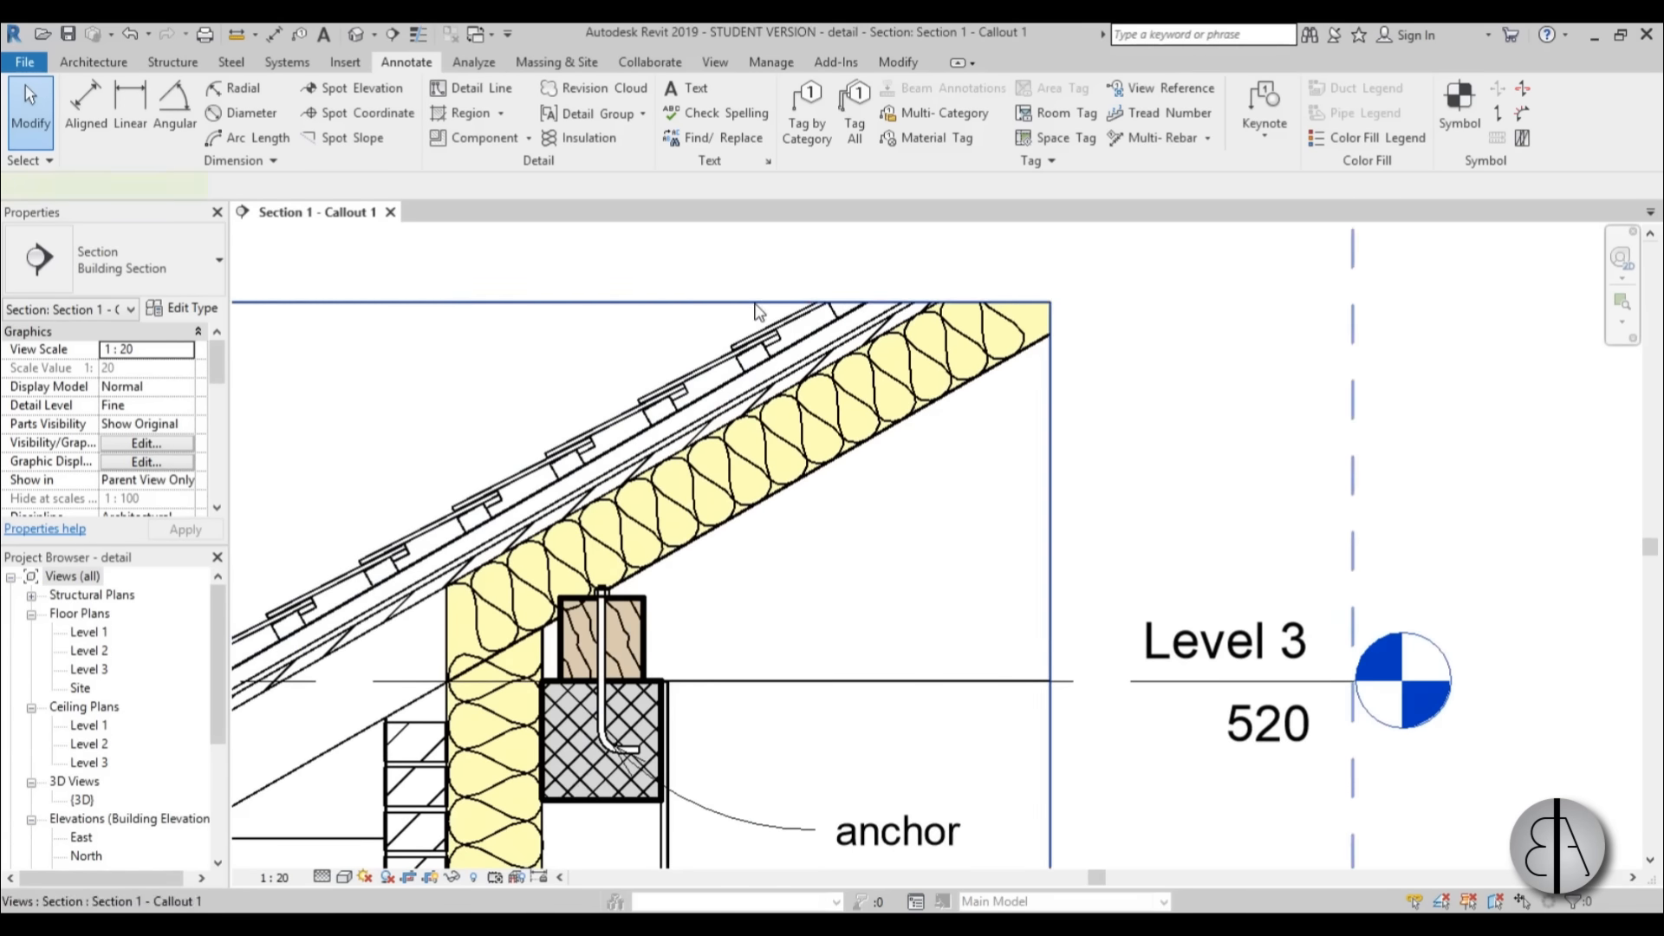
{"action": "left_click", "coordinate": [741, 308]}
{"action": "left_click_drag", "start_coordinate": [602, 308], "coordinate": [604, 259]}
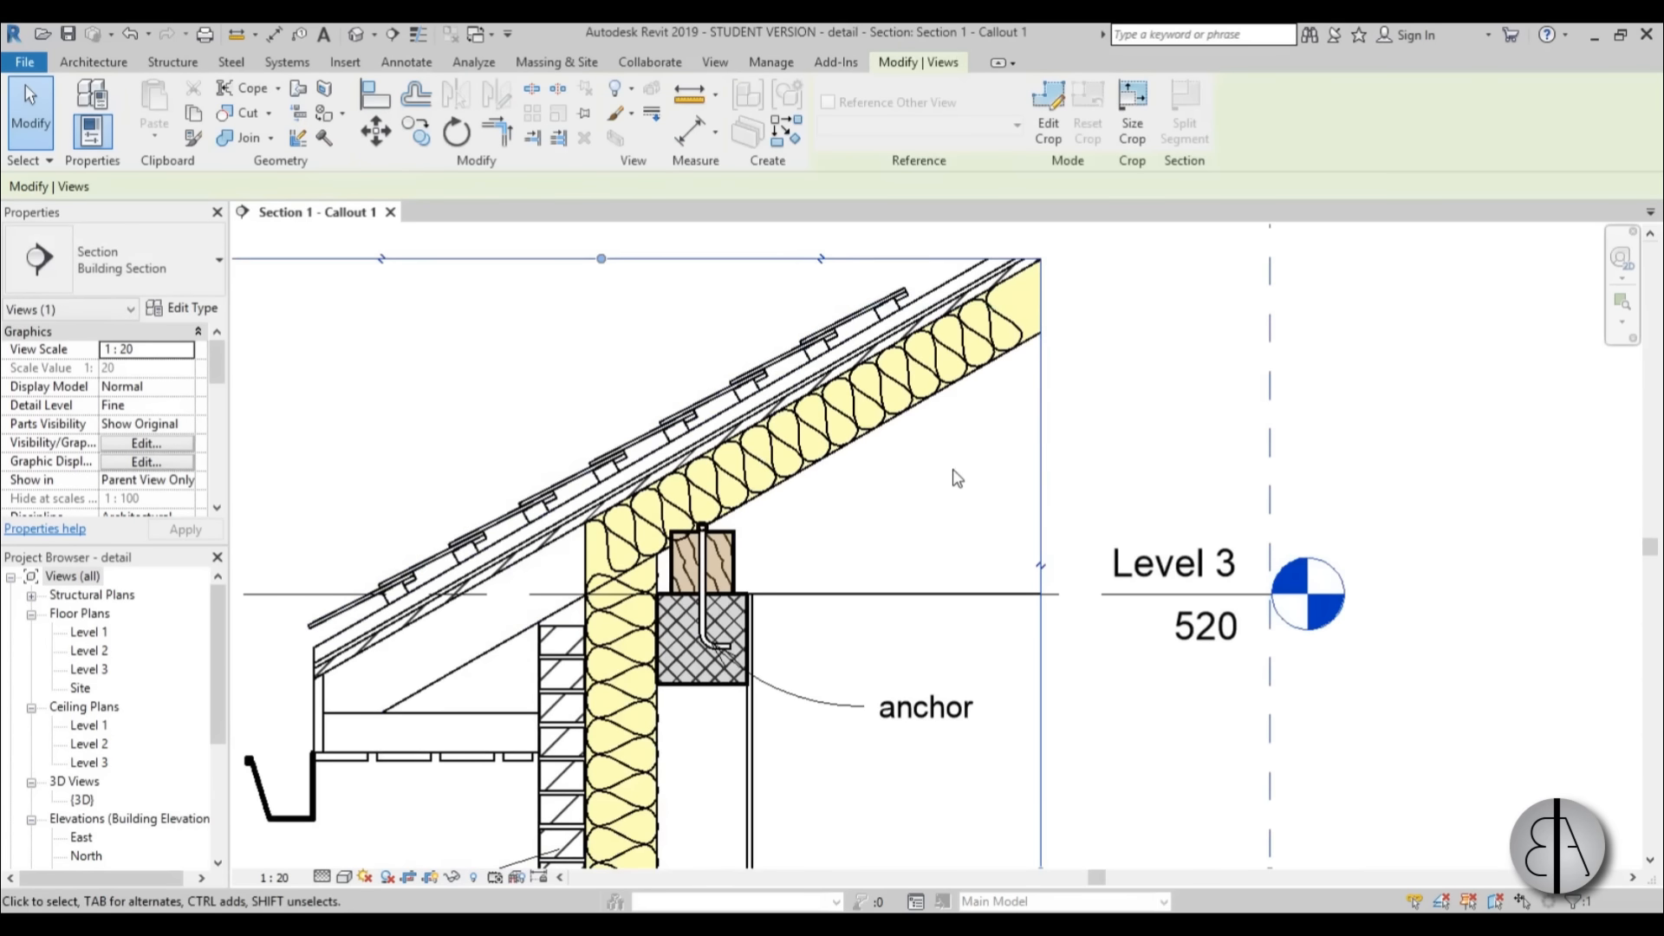
{"action": "scroll", "coordinate": [953, 474], "scroll_direction": "down", "scroll_amount": 1}
{"action": "middle_click_drag", "start_coordinate": [954, 474], "coordinate": [955, 480]}
{"action": "left_click_drag", "start_coordinate": [688, 318], "coordinate": [689, 335]}
{"action": "left_click", "coordinate": [456, 260]}
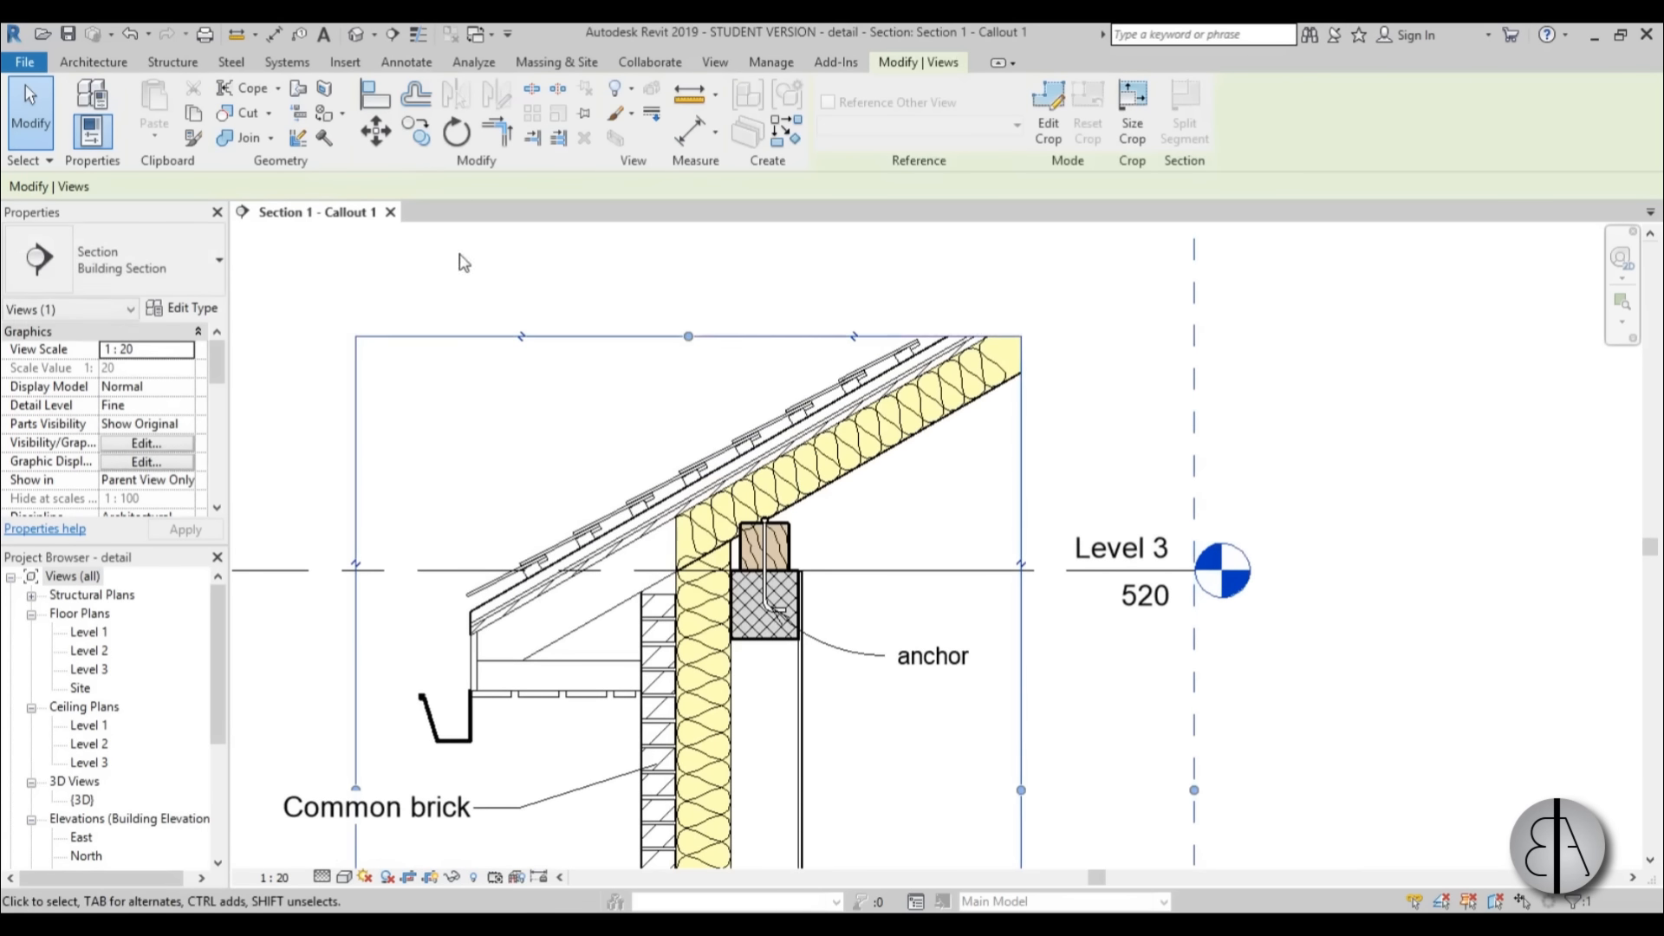
Load the M_Break Line detail component family from the Div 01-General folder of Detail Items.
{"action": "left_click", "coordinate": [407, 62]}
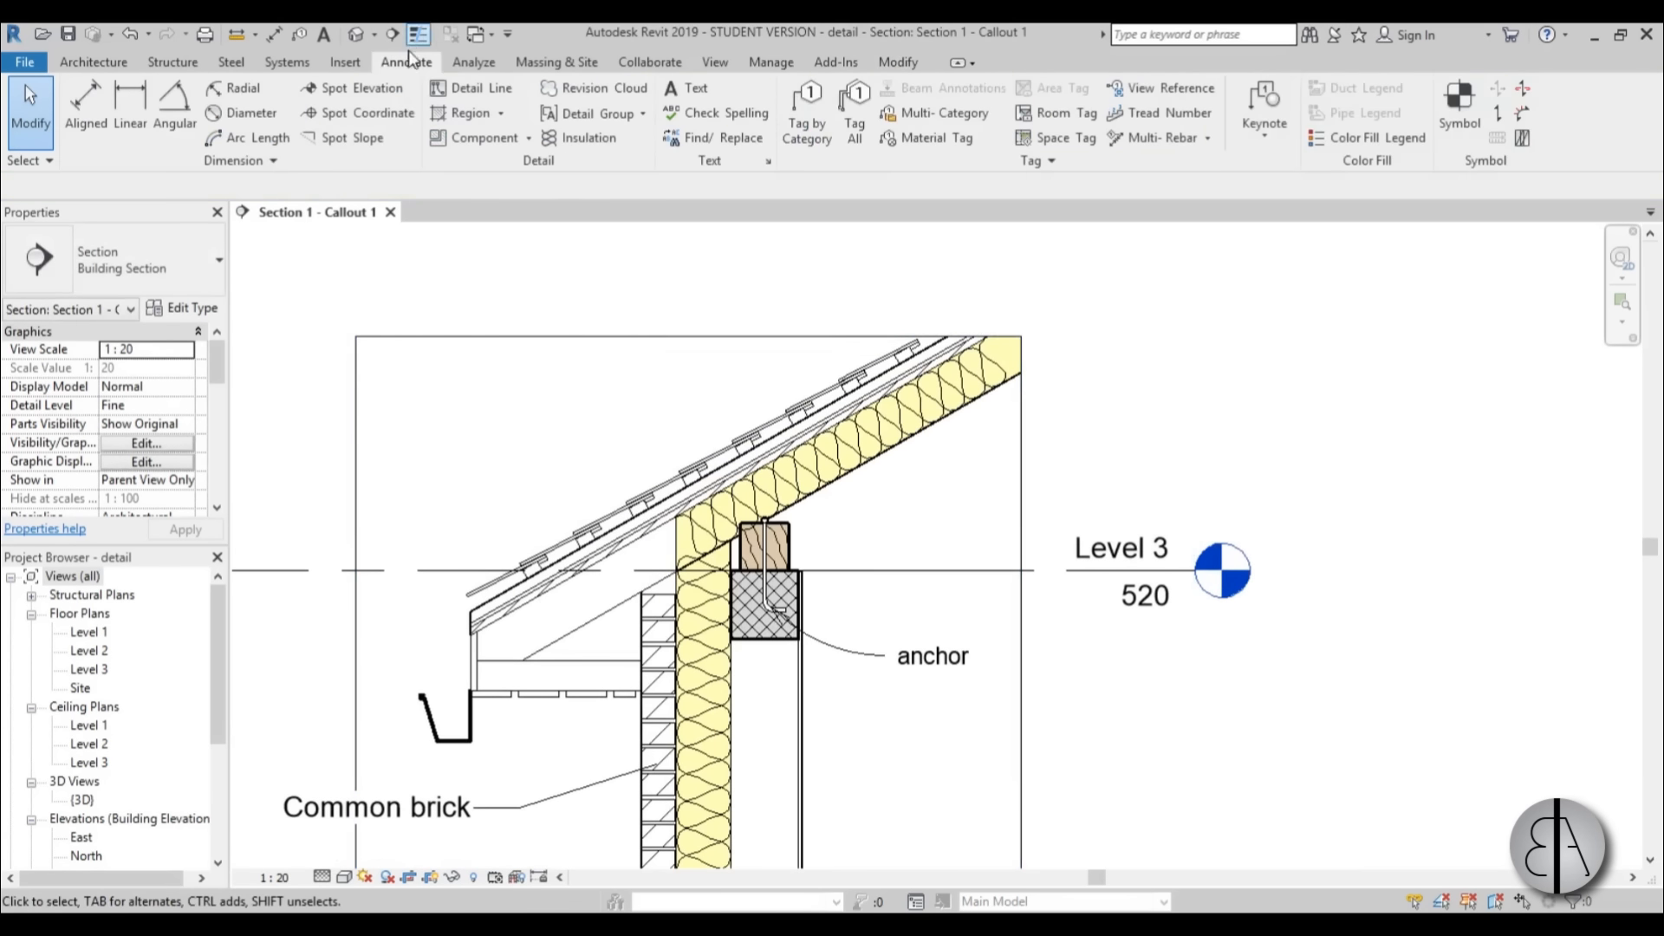
{"action": "left_click", "coordinate": [527, 139]}
{"action": "left_click", "coordinate": [607, 177]}
{"action": "left_click", "coordinate": [837, 125]}
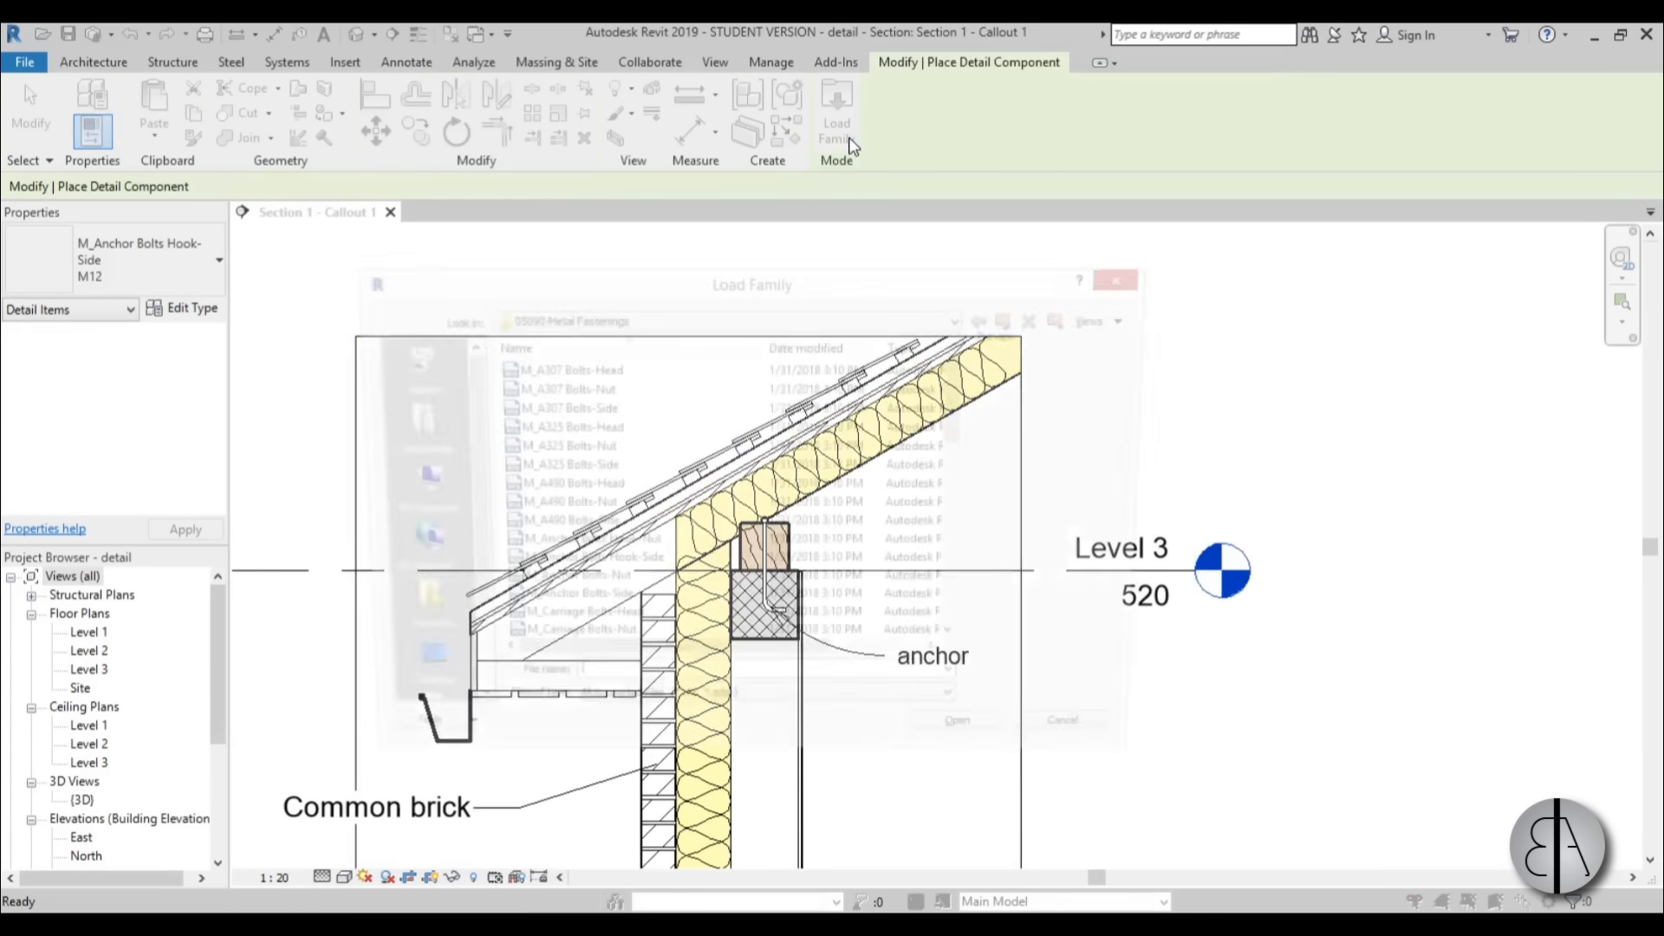
{"action": "left_click", "coordinate": [1015, 322]}
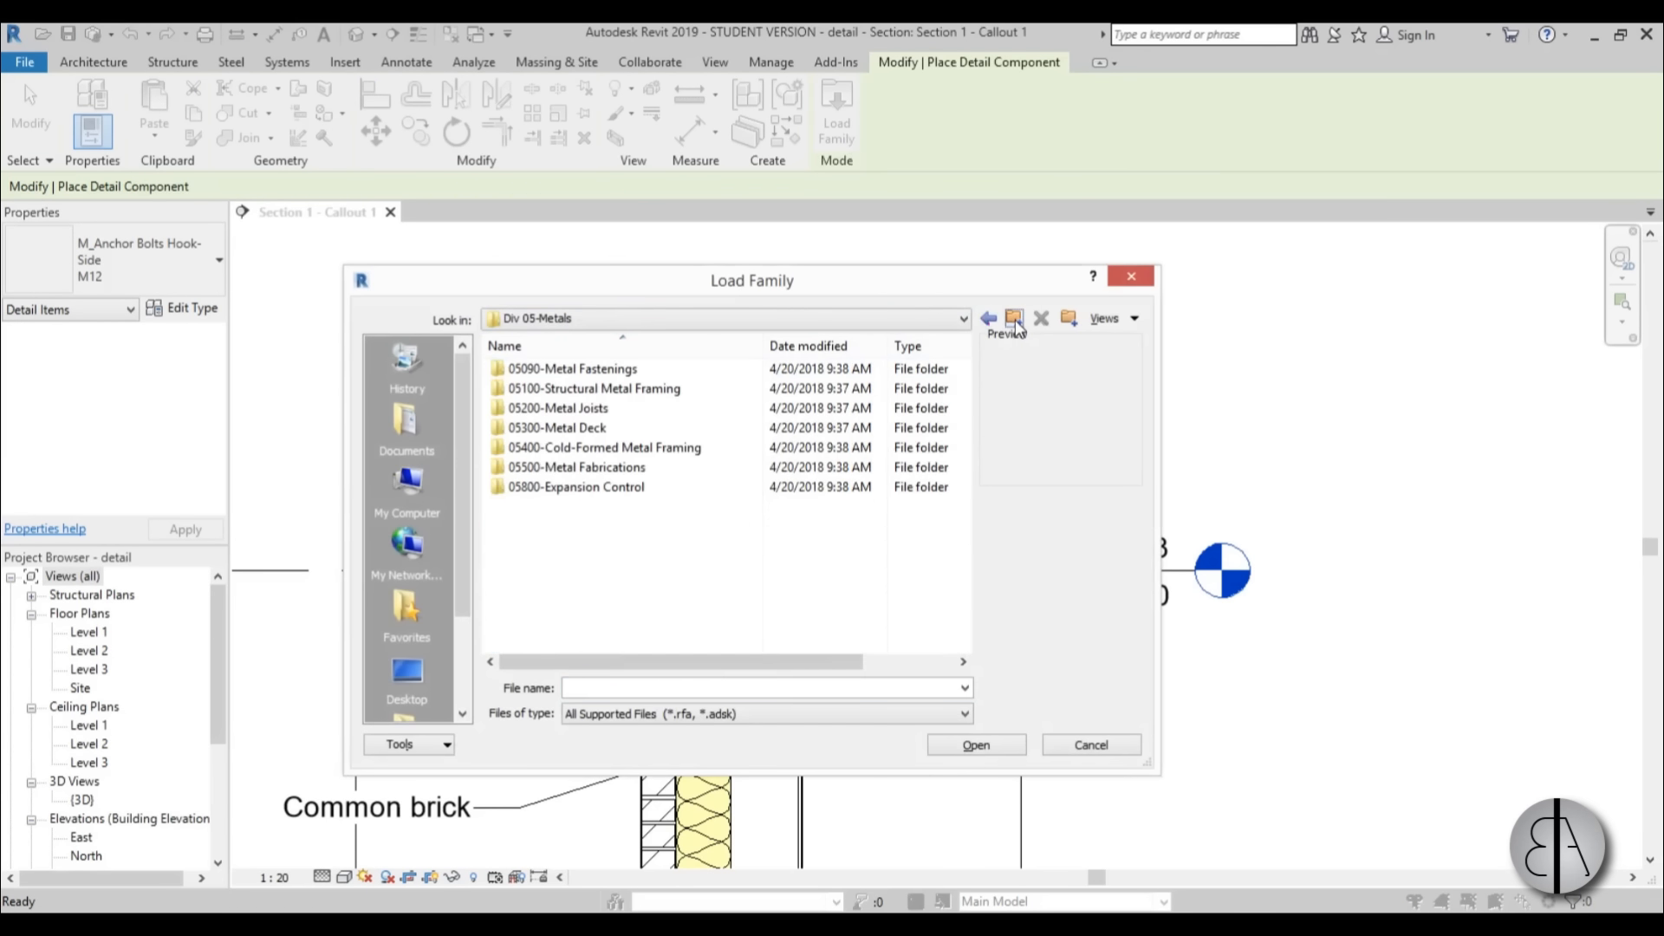
{"action": "left_click", "coordinate": [1016, 323]}
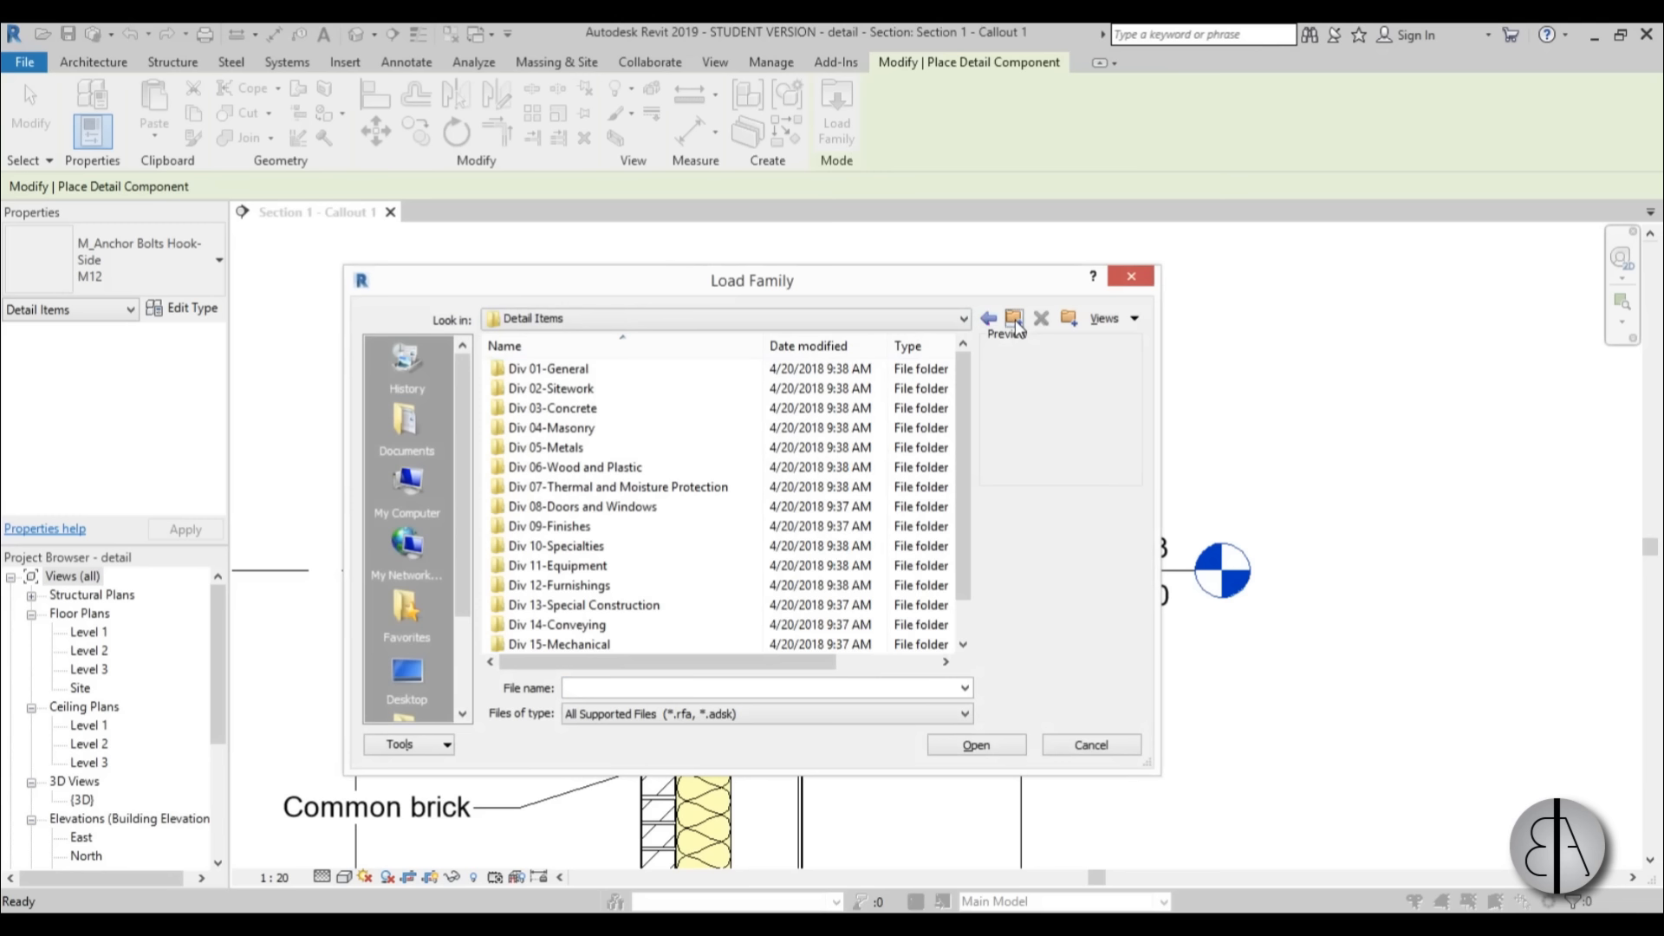
{"action": "double_click", "coordinate": [587, 369]}
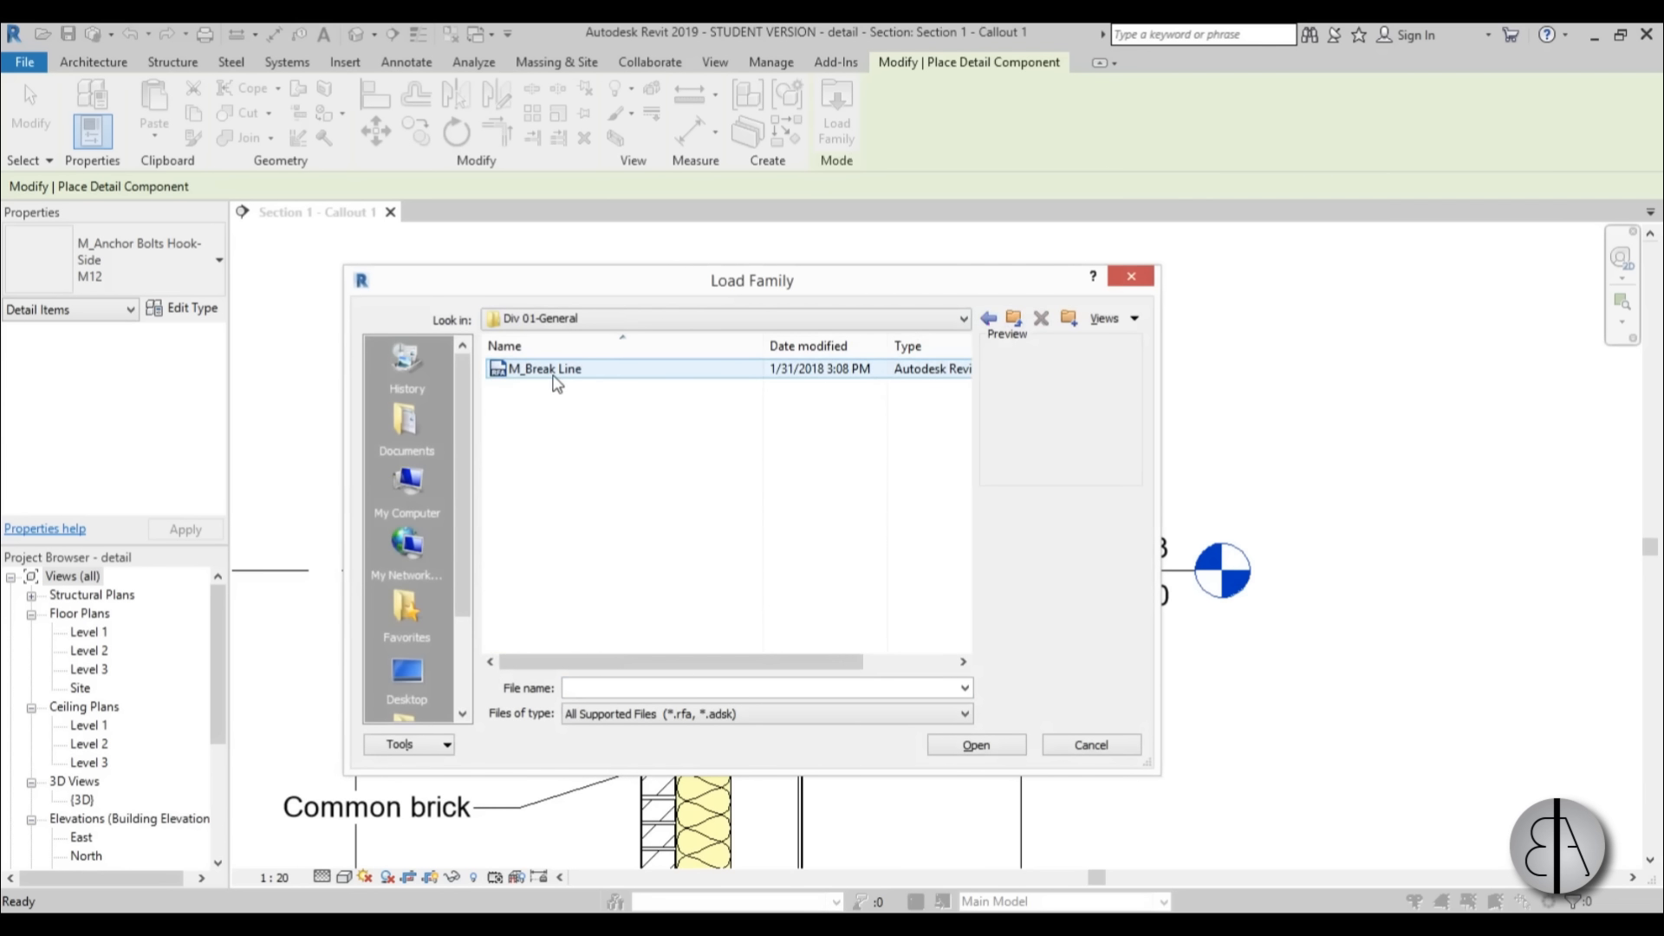
{"action": "left_click", "coordinate": [1014, 317]}
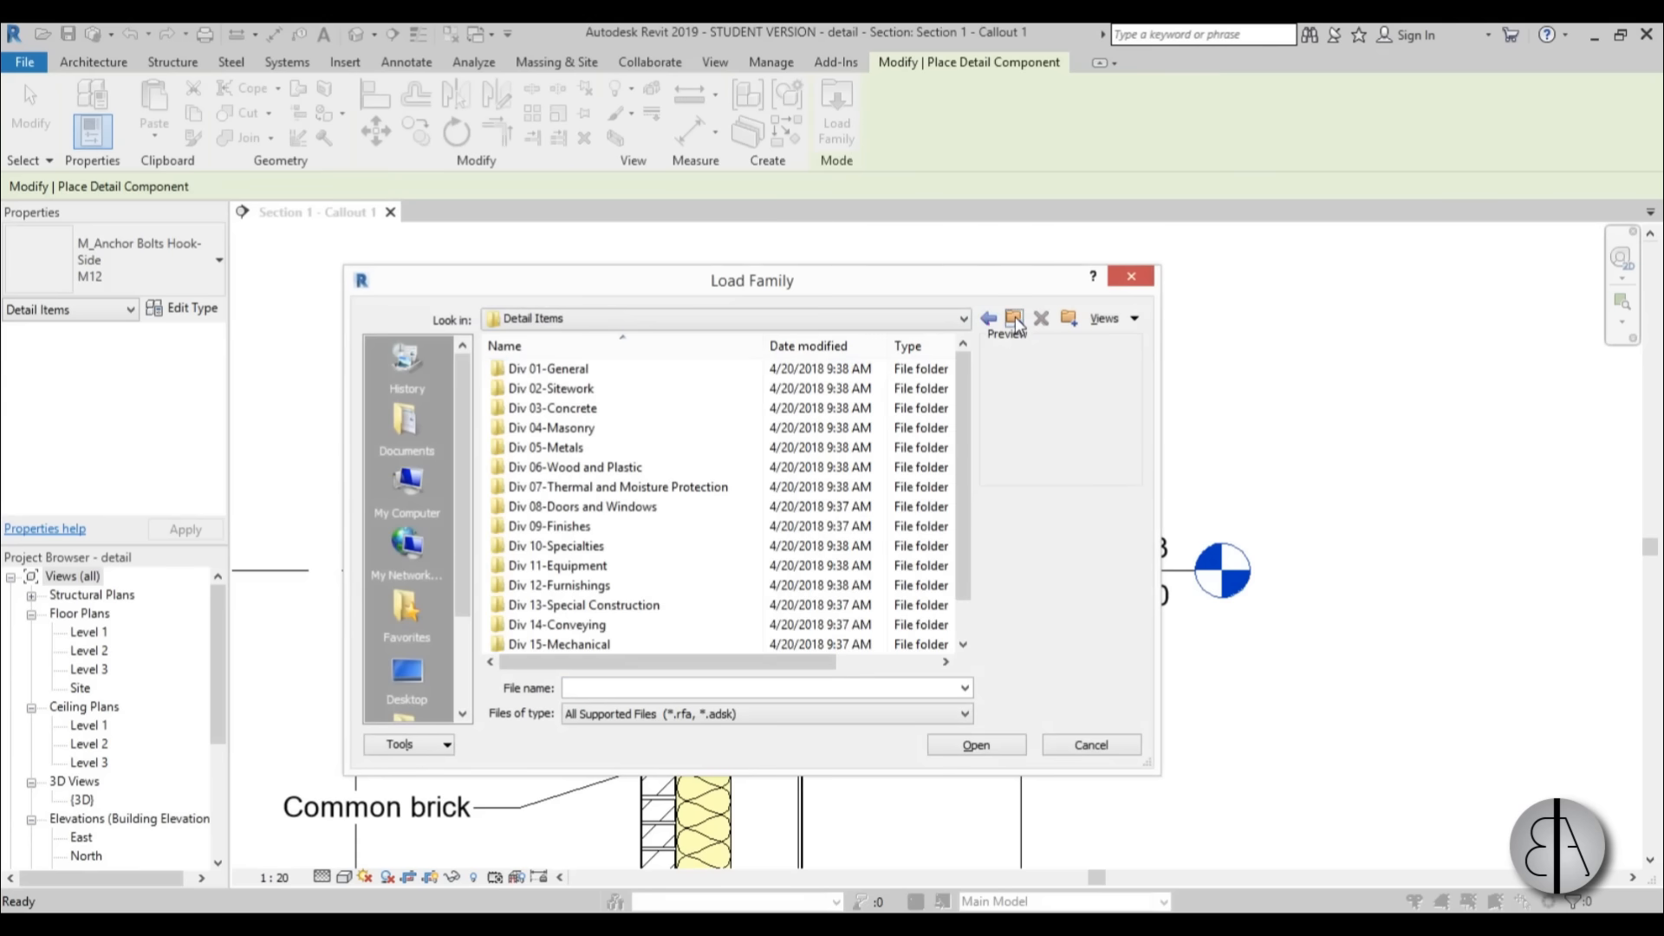
{"action": "left_click", "coordinate": [1014, 317]}
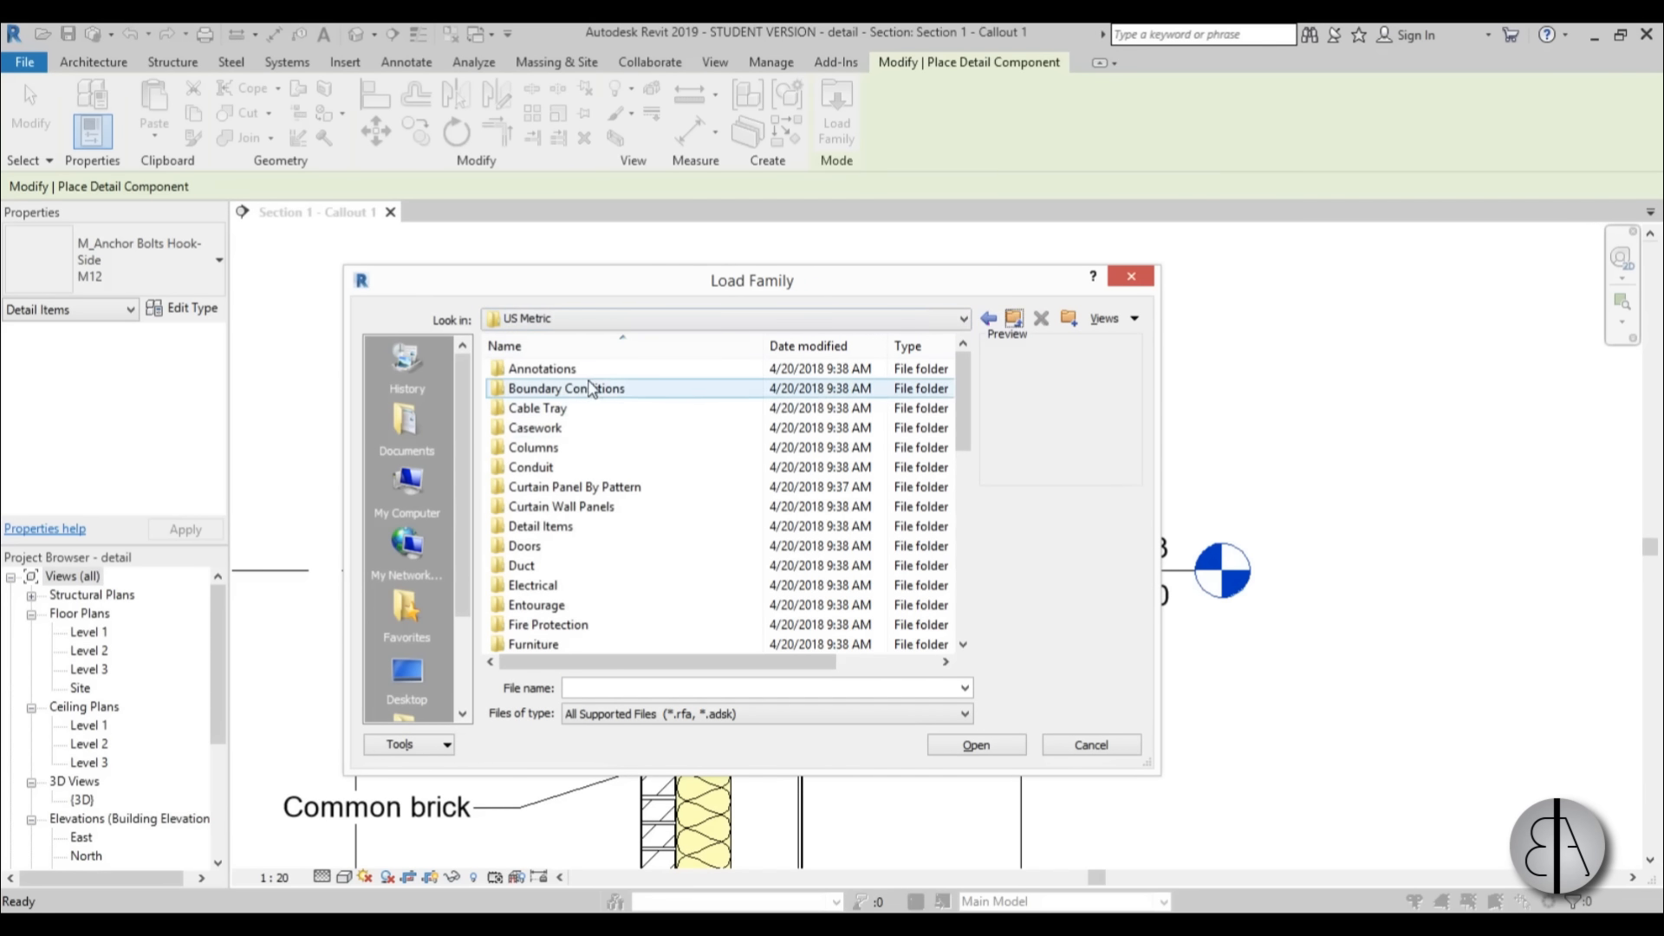
{"action": "double_click", "coordinate": [574, 527]}
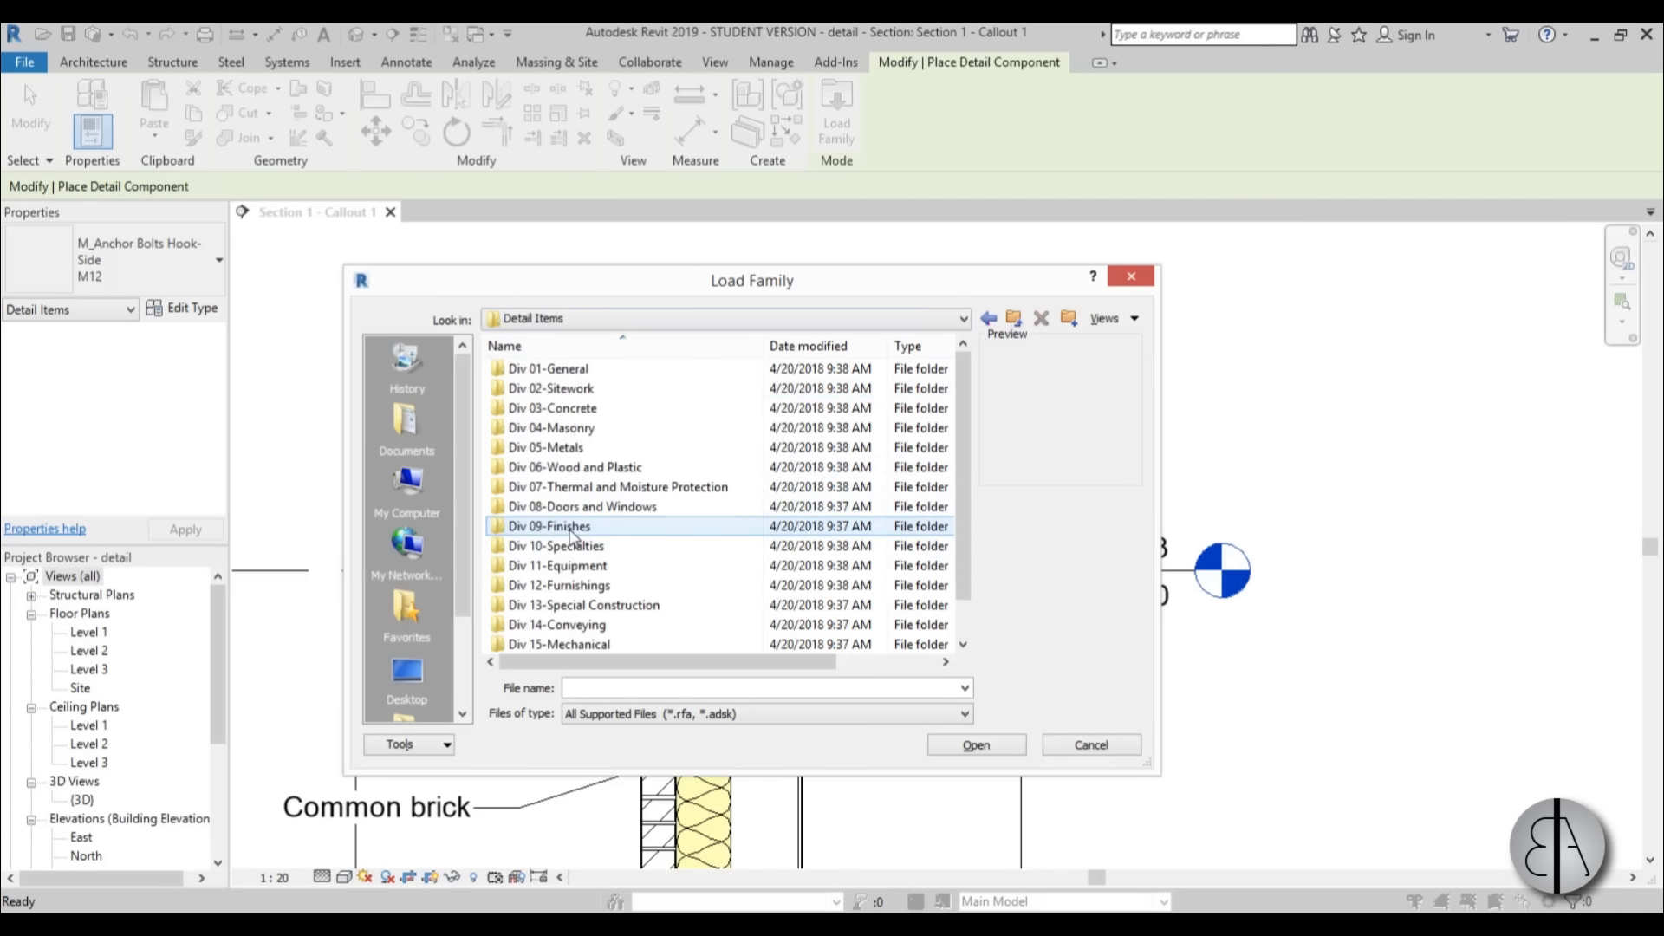
{"action": "double_click", "coordinate": [577, 372]}
{"action": "left_click", "coordinate": [578, 375]}
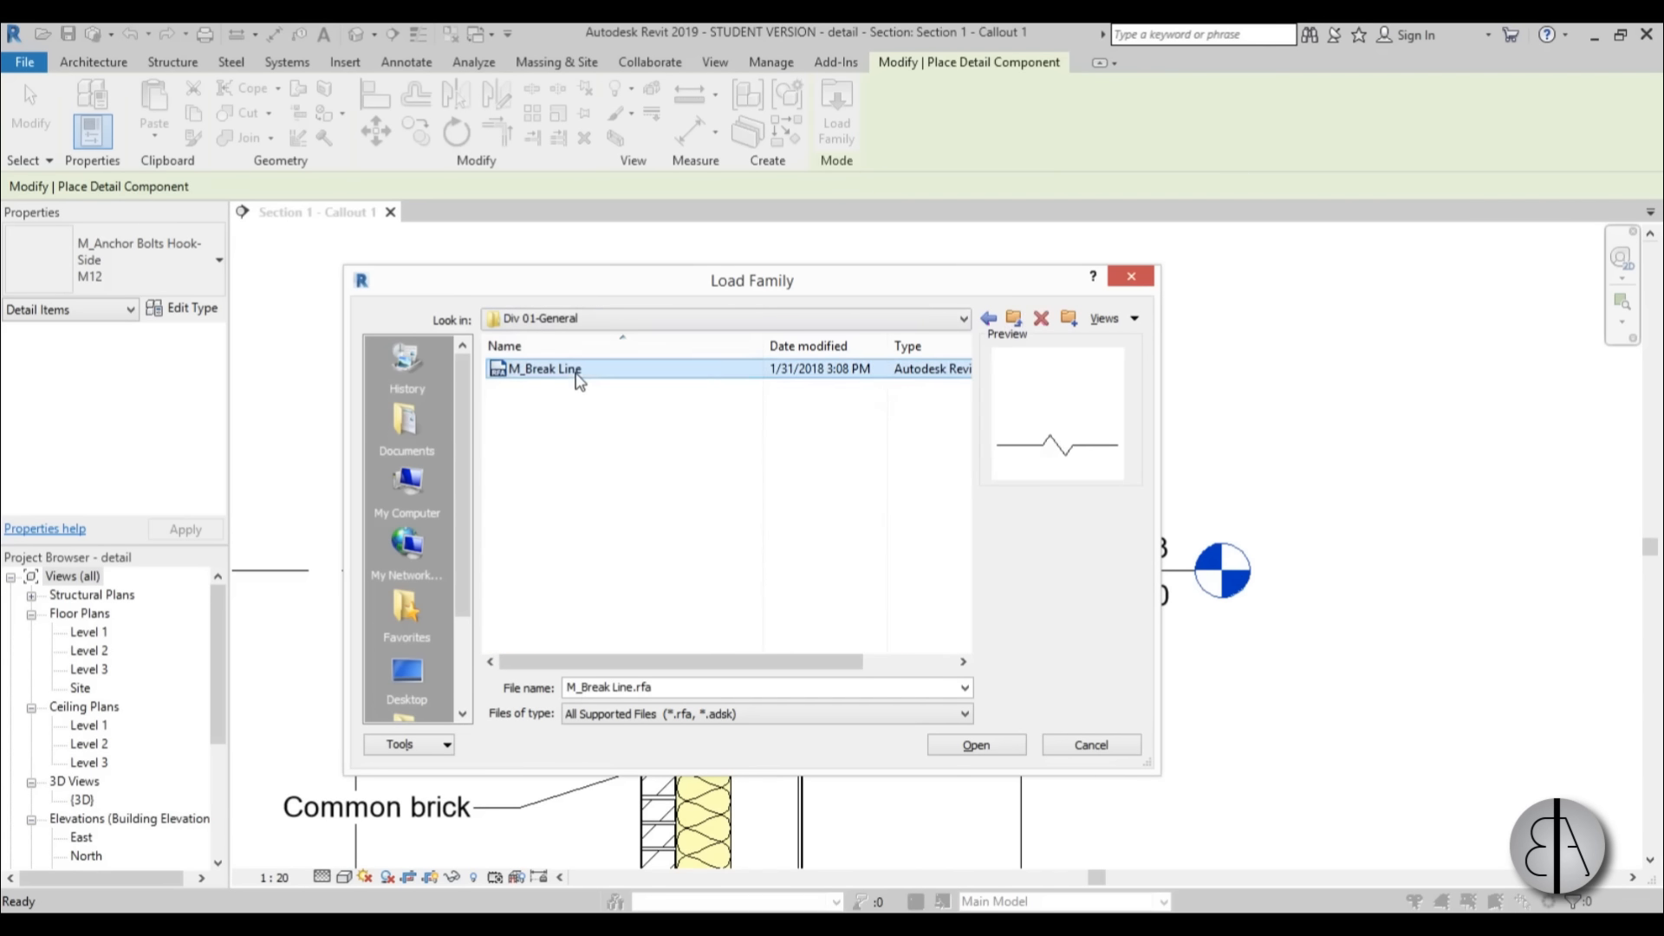
{"action": "left_click", "coordinate": [974, 745]}
Place a break line across the upper part of the roof, rotated perpendicular to the roof slope.
{"action": "scroll", "coordinate": [953, 468], "scroll_direction": "up", "scroll_amount": 5}
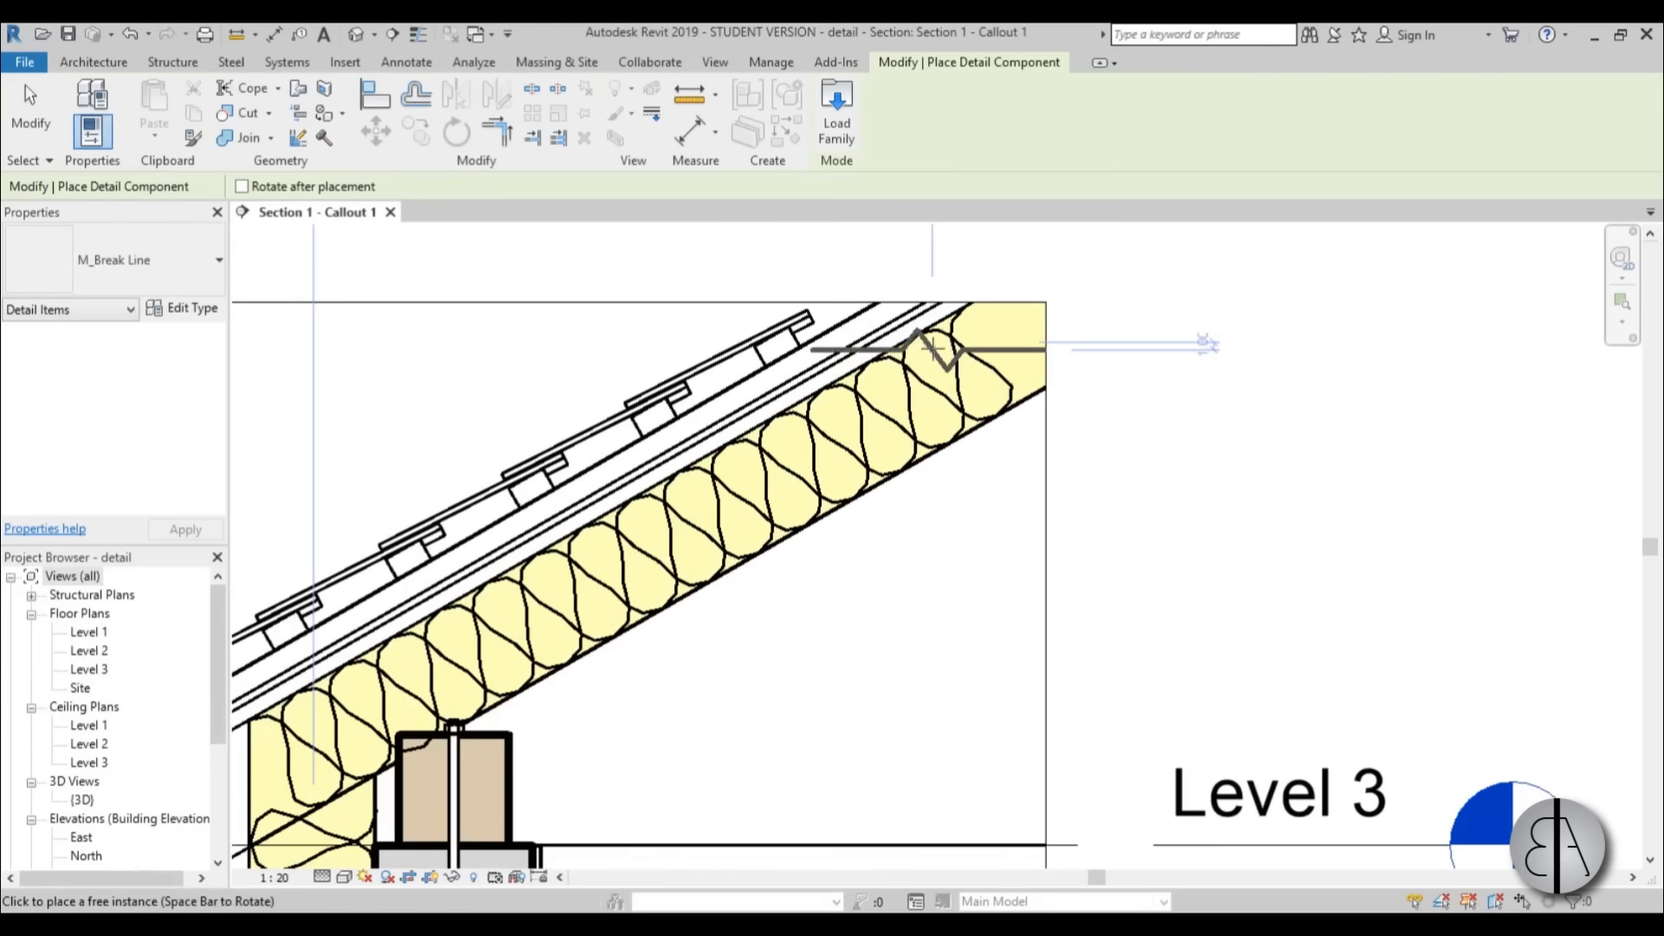
{"action": "key", "text": "space"}
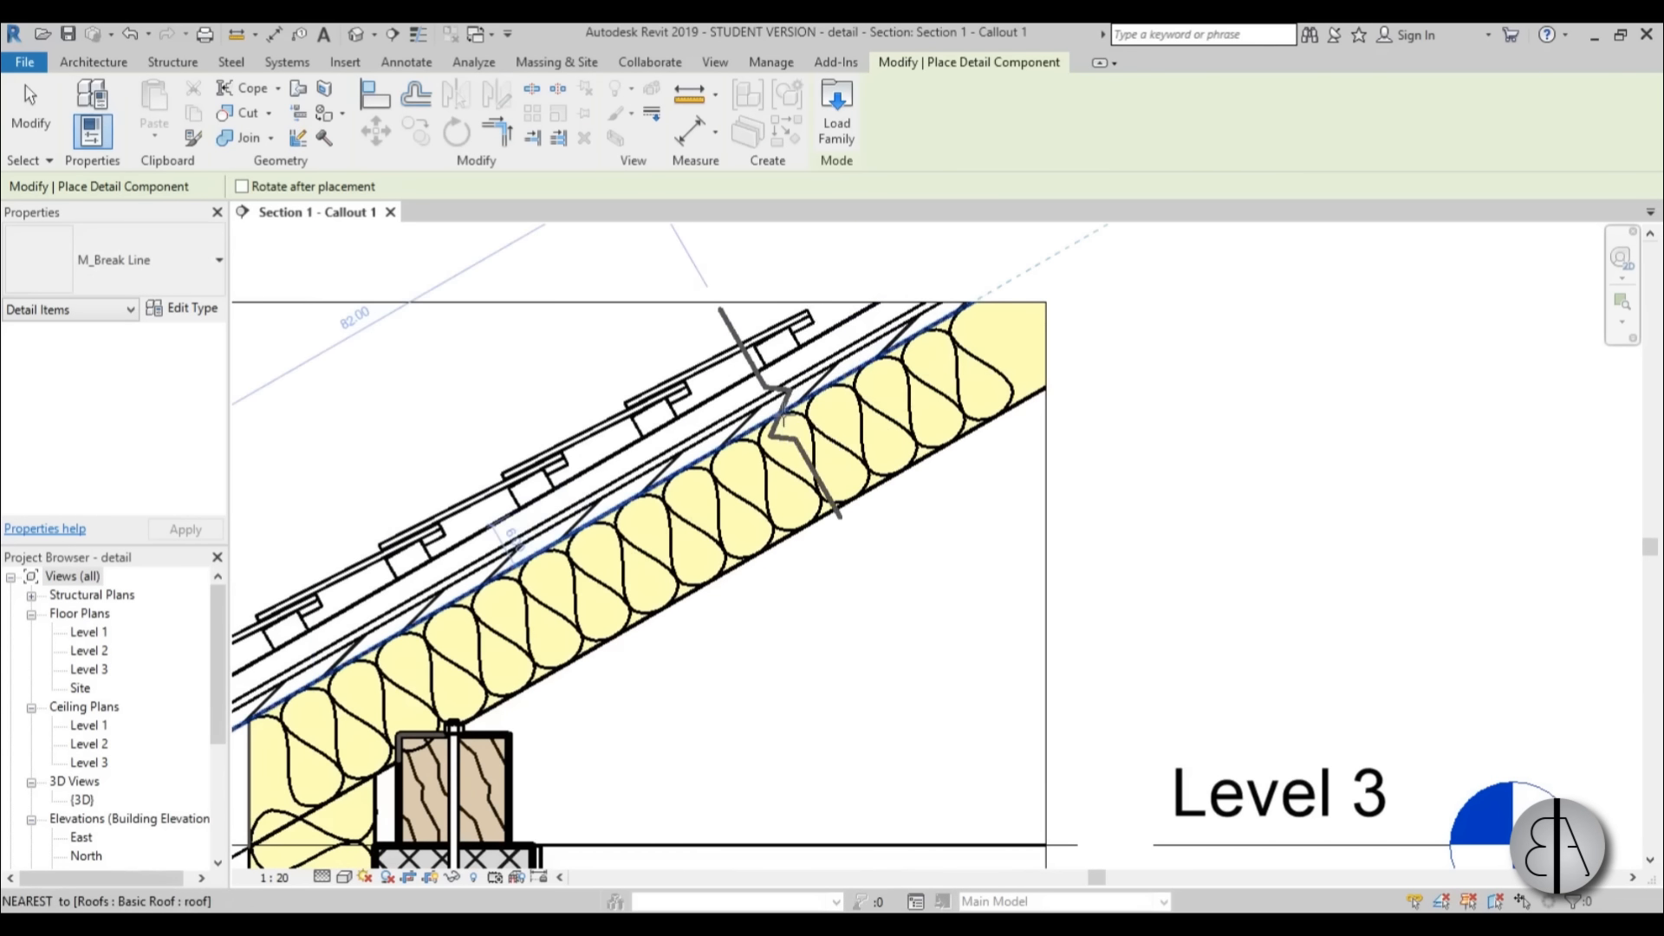
{"action": "left_click", "coordinate": [774, 429]}
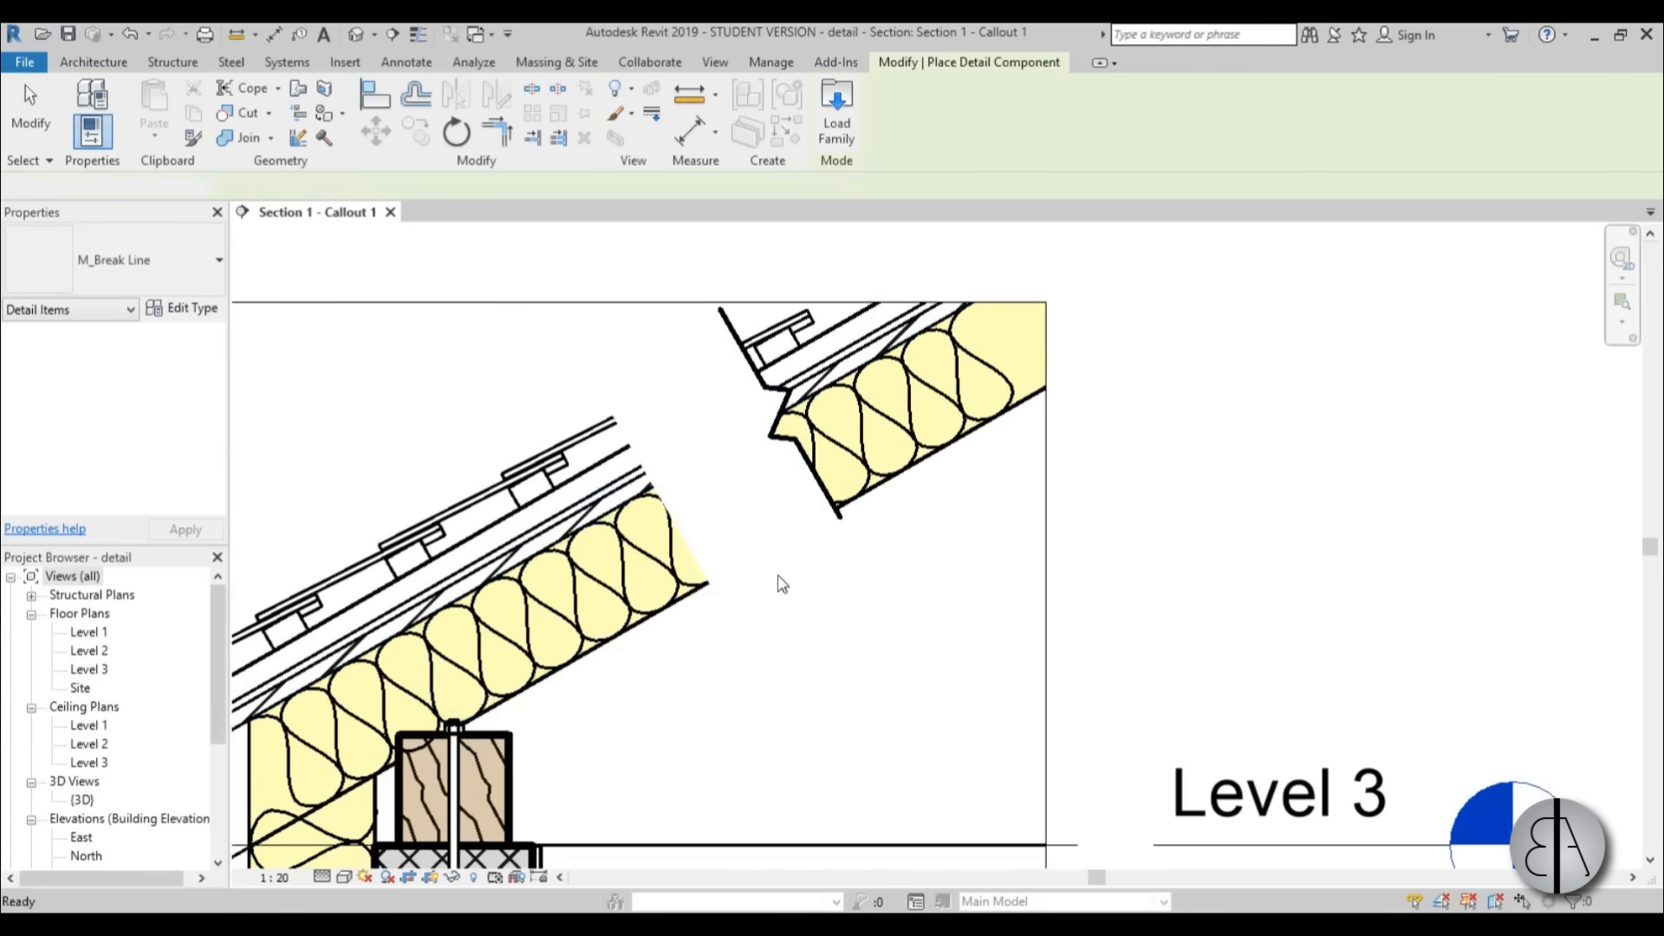
{"action": "key", "text": "Escape"}
{"action": "key", "text": "Escape"}
Rotate the roof break line by 180 degrees so its mask faces up the slope.
{"action": "left_click", "coordinate": [813, 455]}
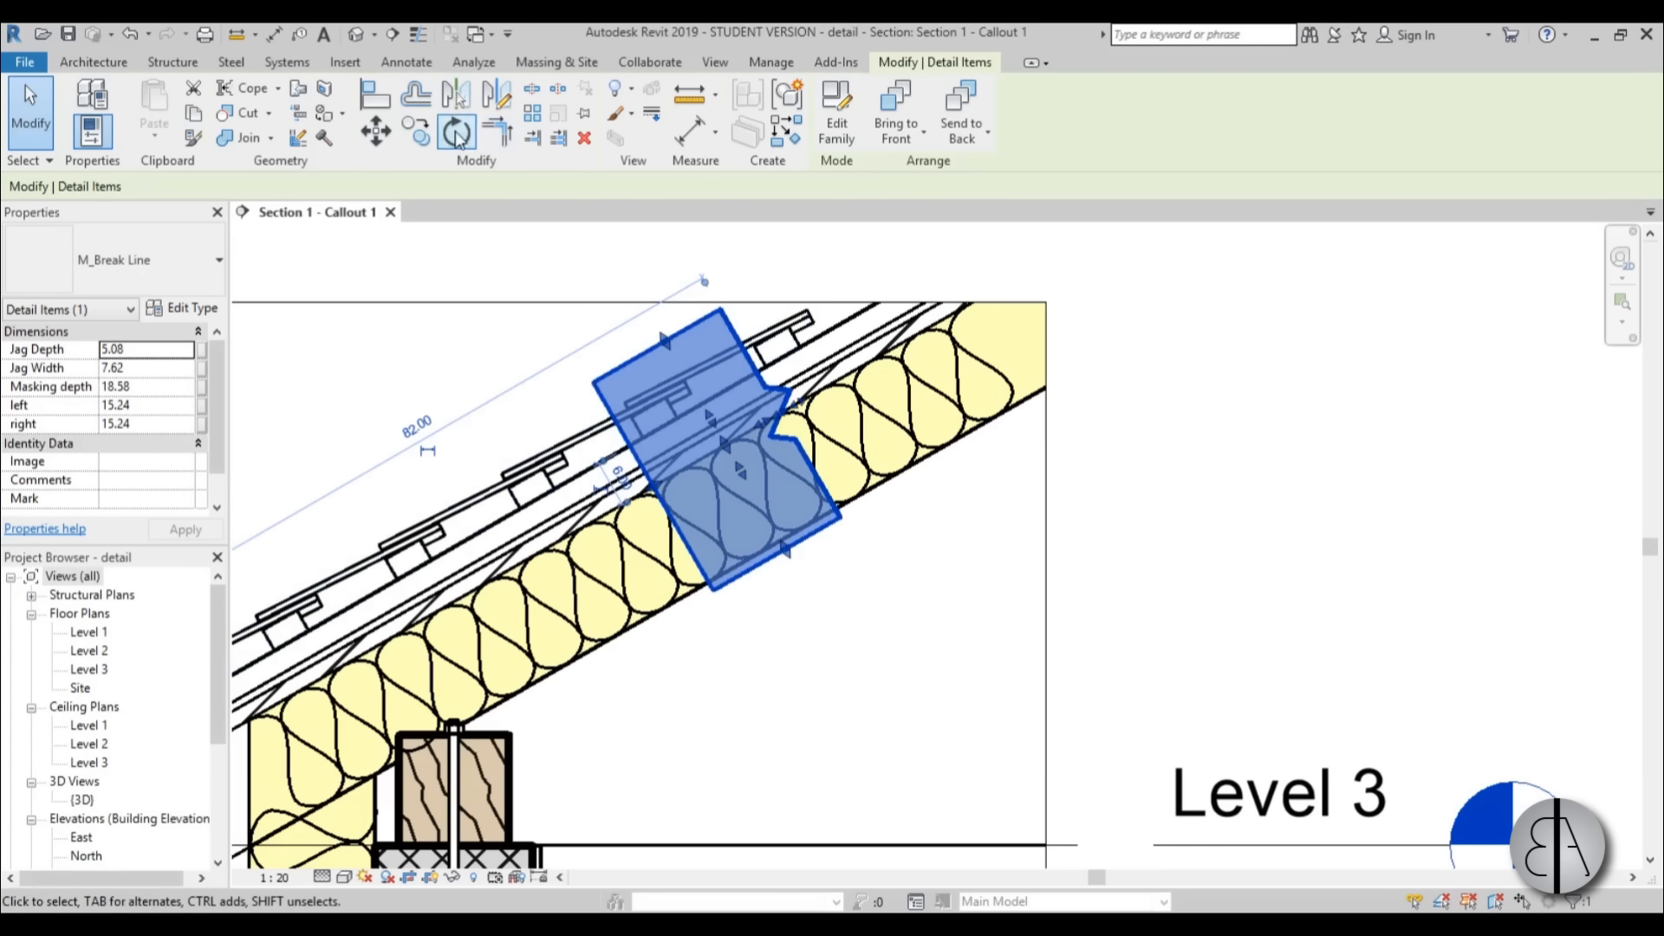
{"action": "left_click", "coordinate": [457, 134]}
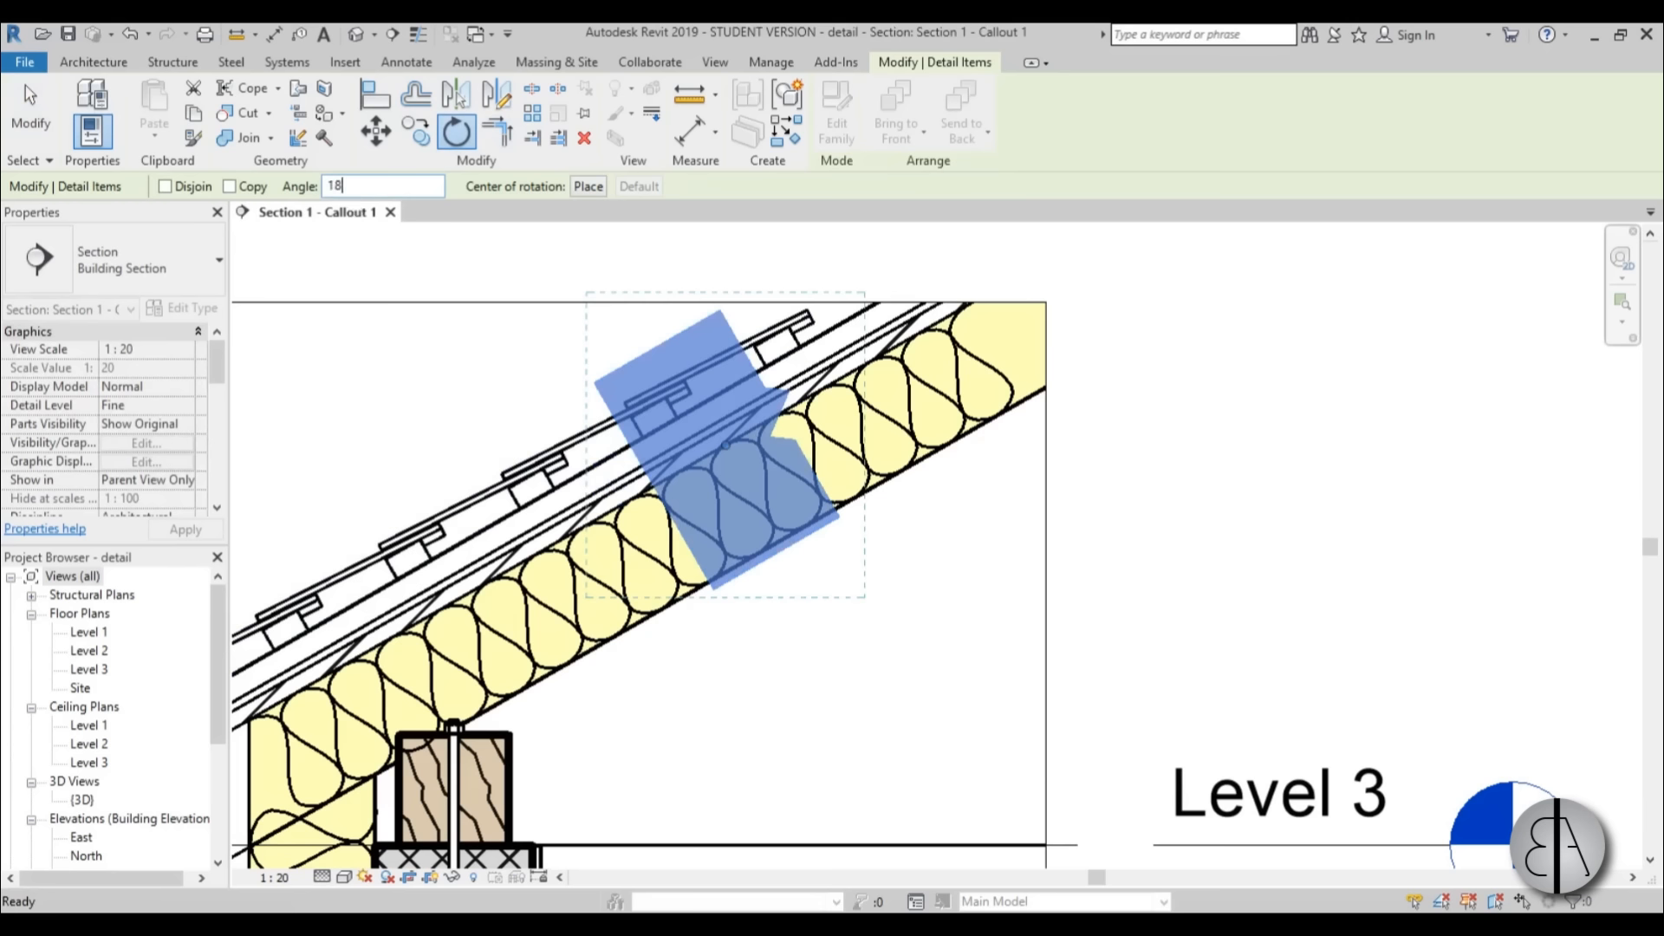
{"action": "type", "text": "180"}
{"action": "key", "text": "Return"}
{"action": "key", "text": "Escape"}
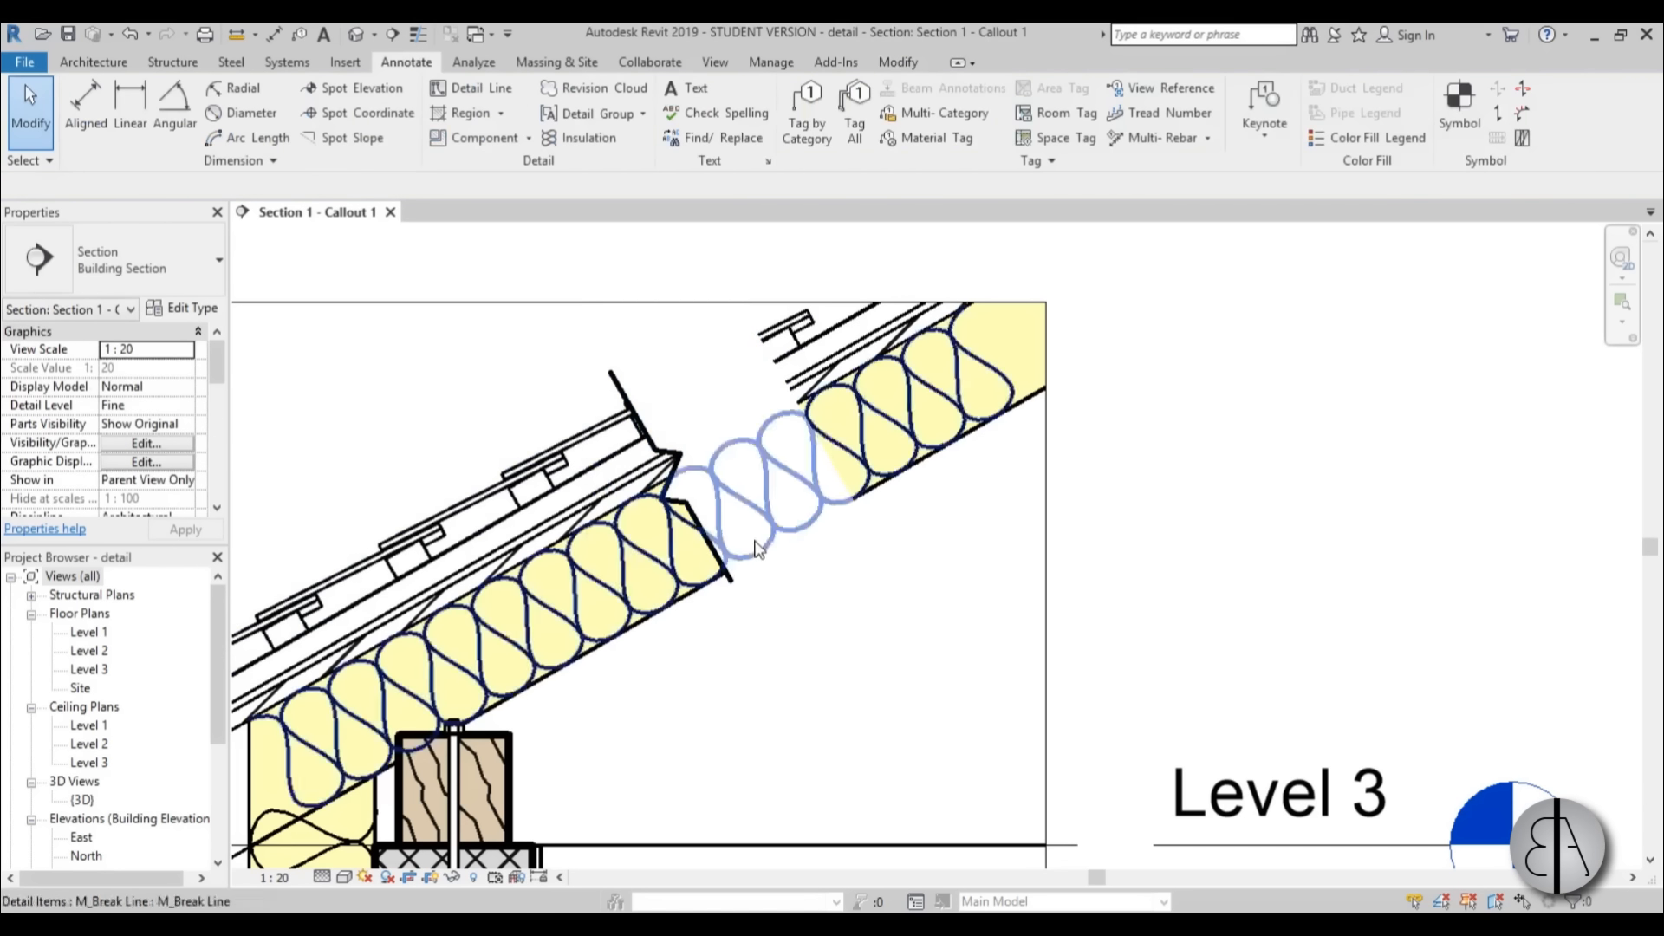
Move the roof break line further up the slope and extend its masking depth to about 46, past the crop edge.
{"action": "left_click", "coordinate": [722, 559]}
{"action": "left_click_drag", "start_coordinate": [777, 508], "coordinate": [837, 460]}
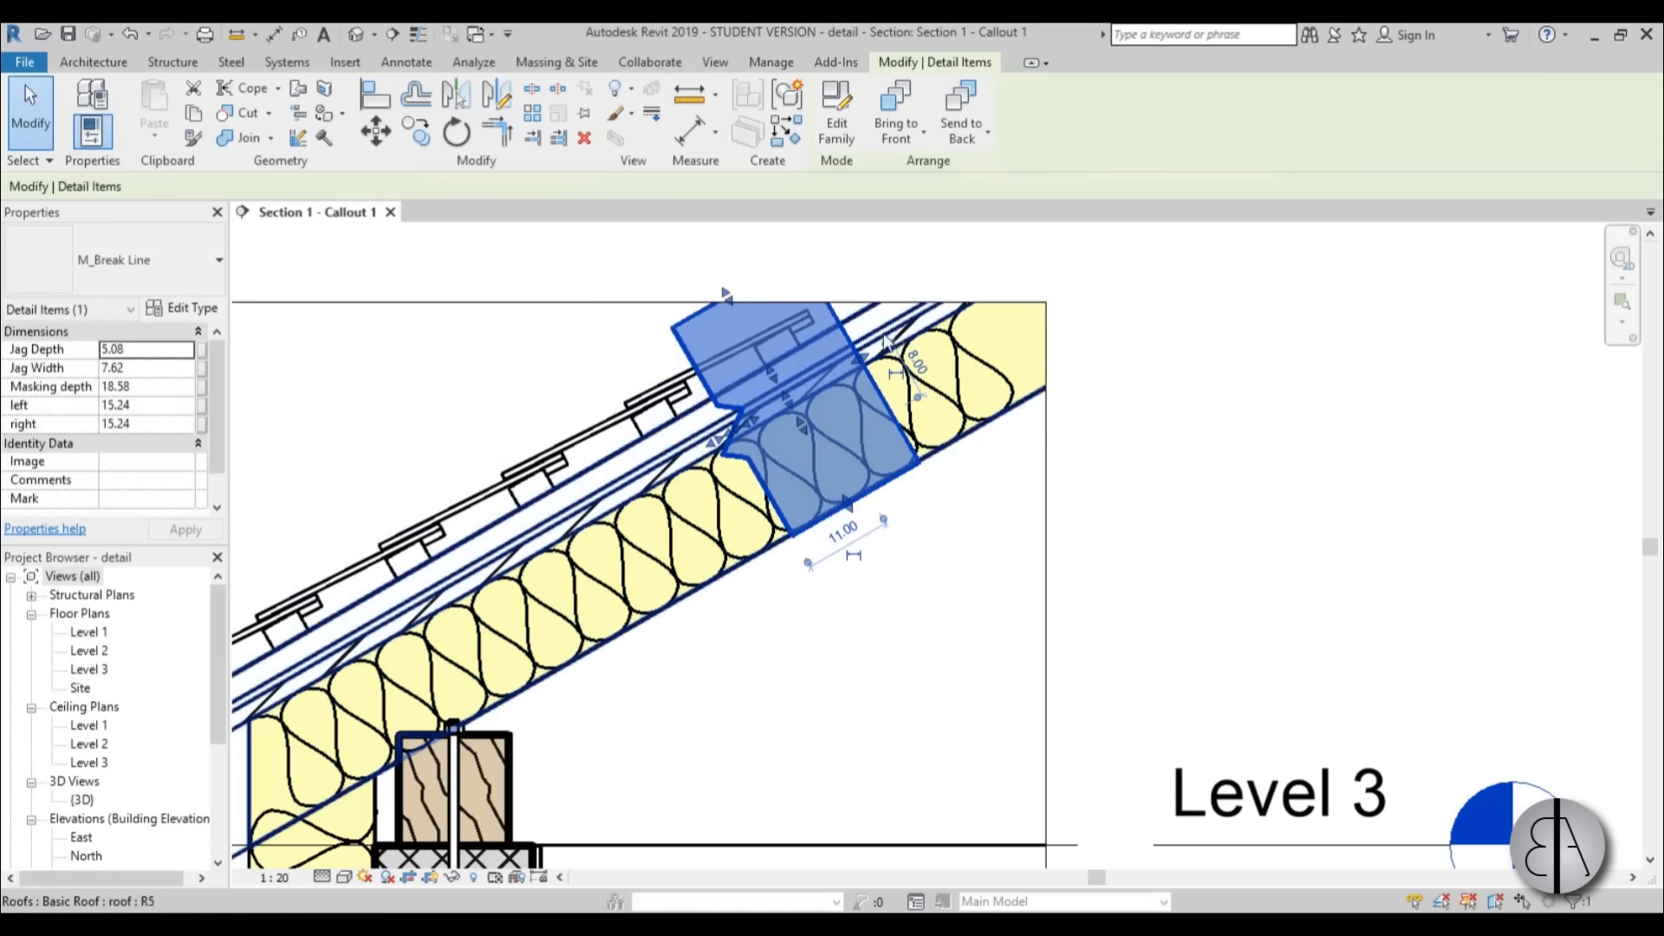
{"action": "left_click_drag", "start_coordinate": [861, 364], "coordinate": [1061, 277]}
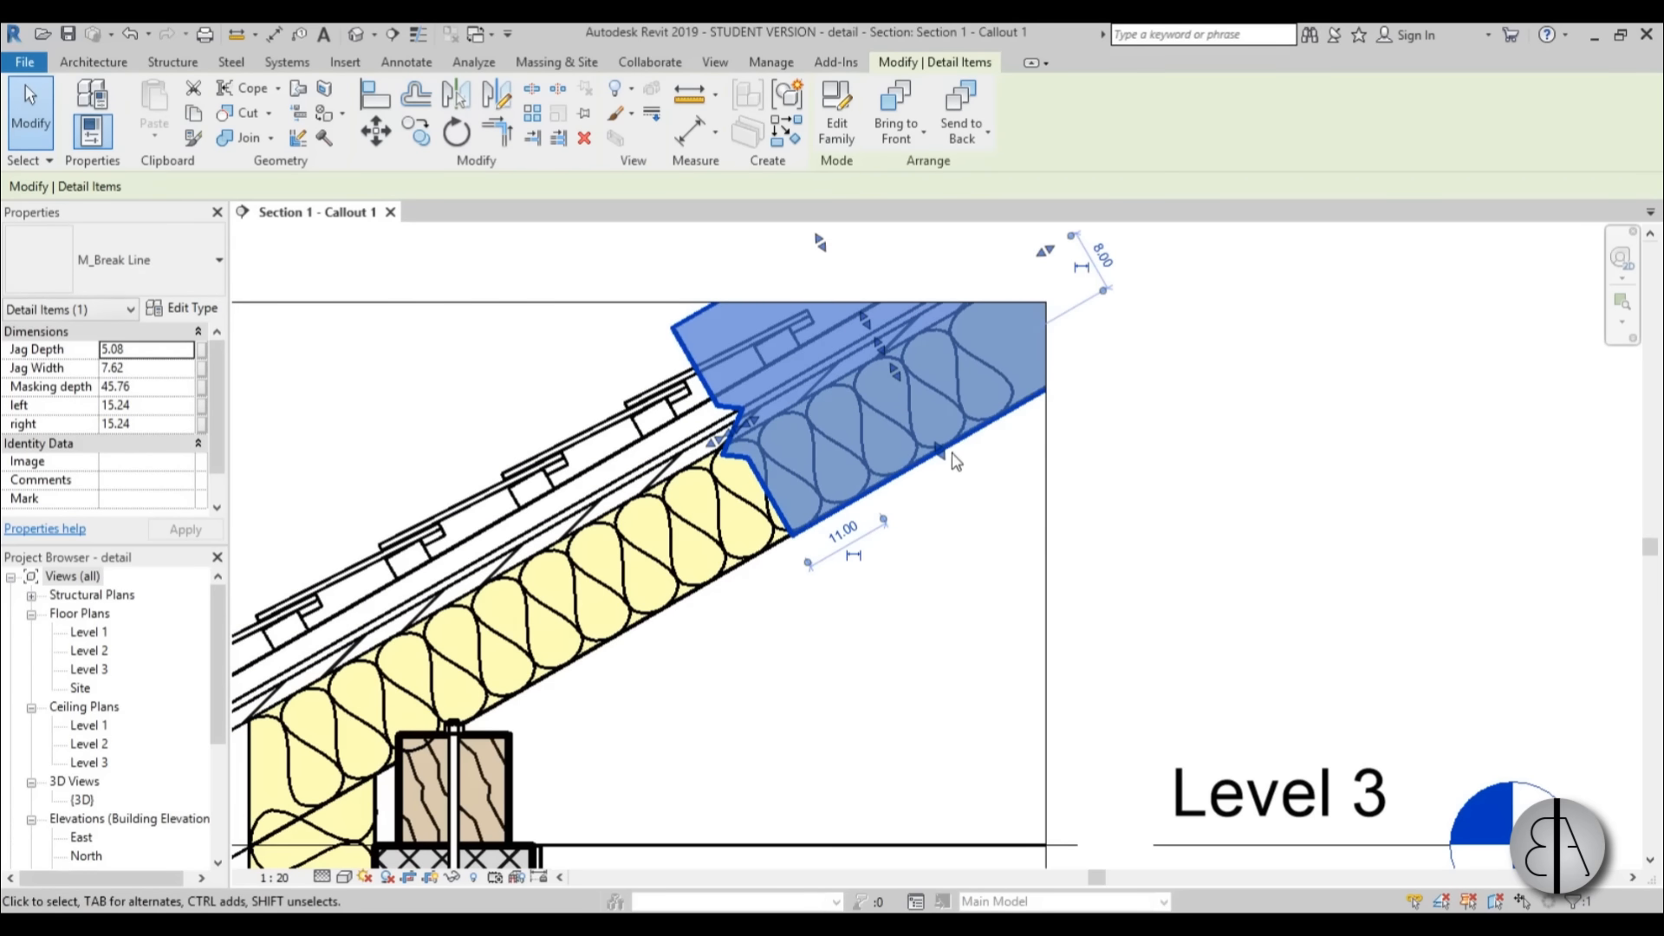
{"action": "left_click", "coordinate": [970, 530]}
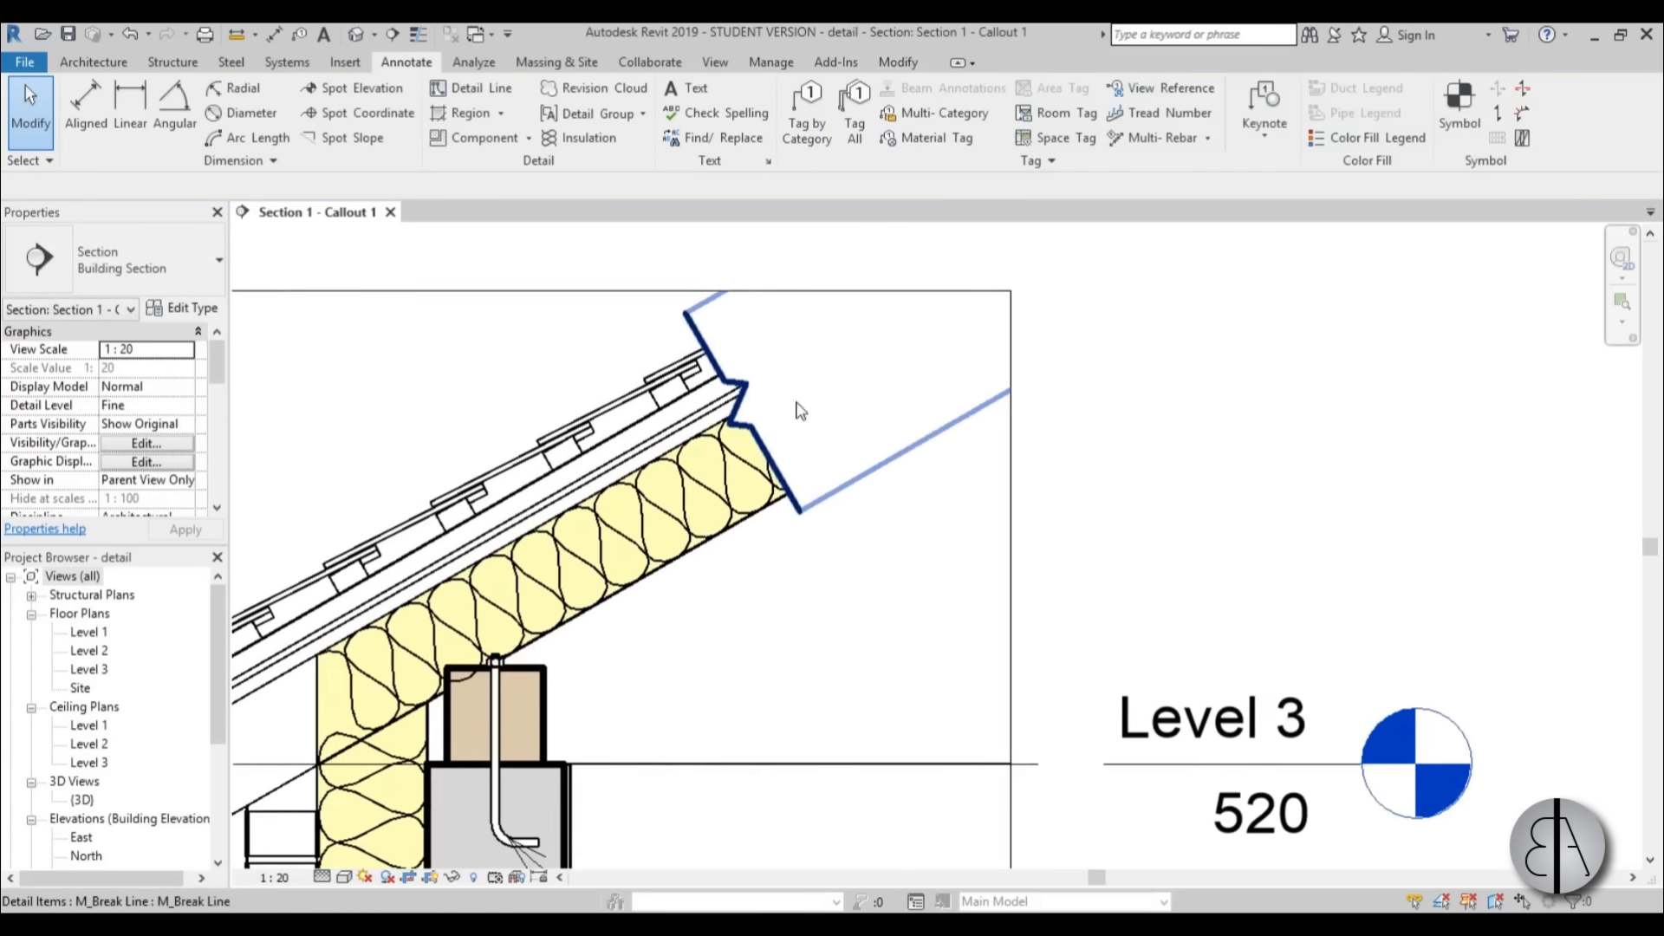
{"action": "scroll", "coordinate": [798, 416], "scroll_direction": "up", "scroll_amount": 3}
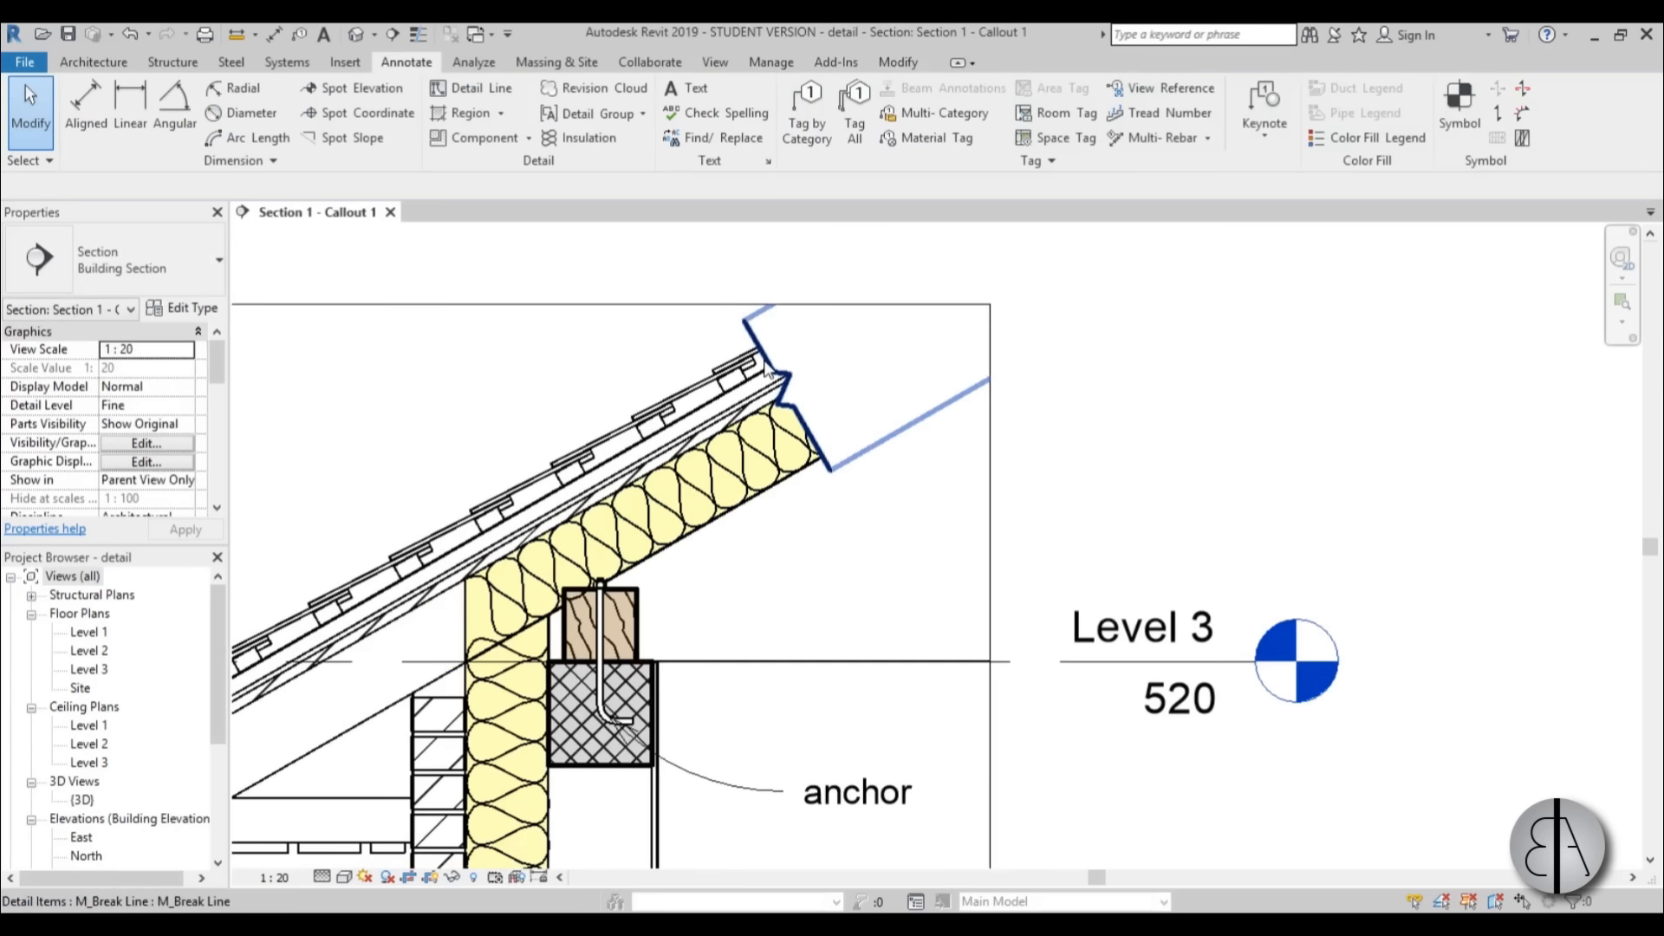
Create a similar break line placed horizontally across the exterior wall below the Level 2 floor.
{"action": "left_click", "coordinate": [815, 387]}
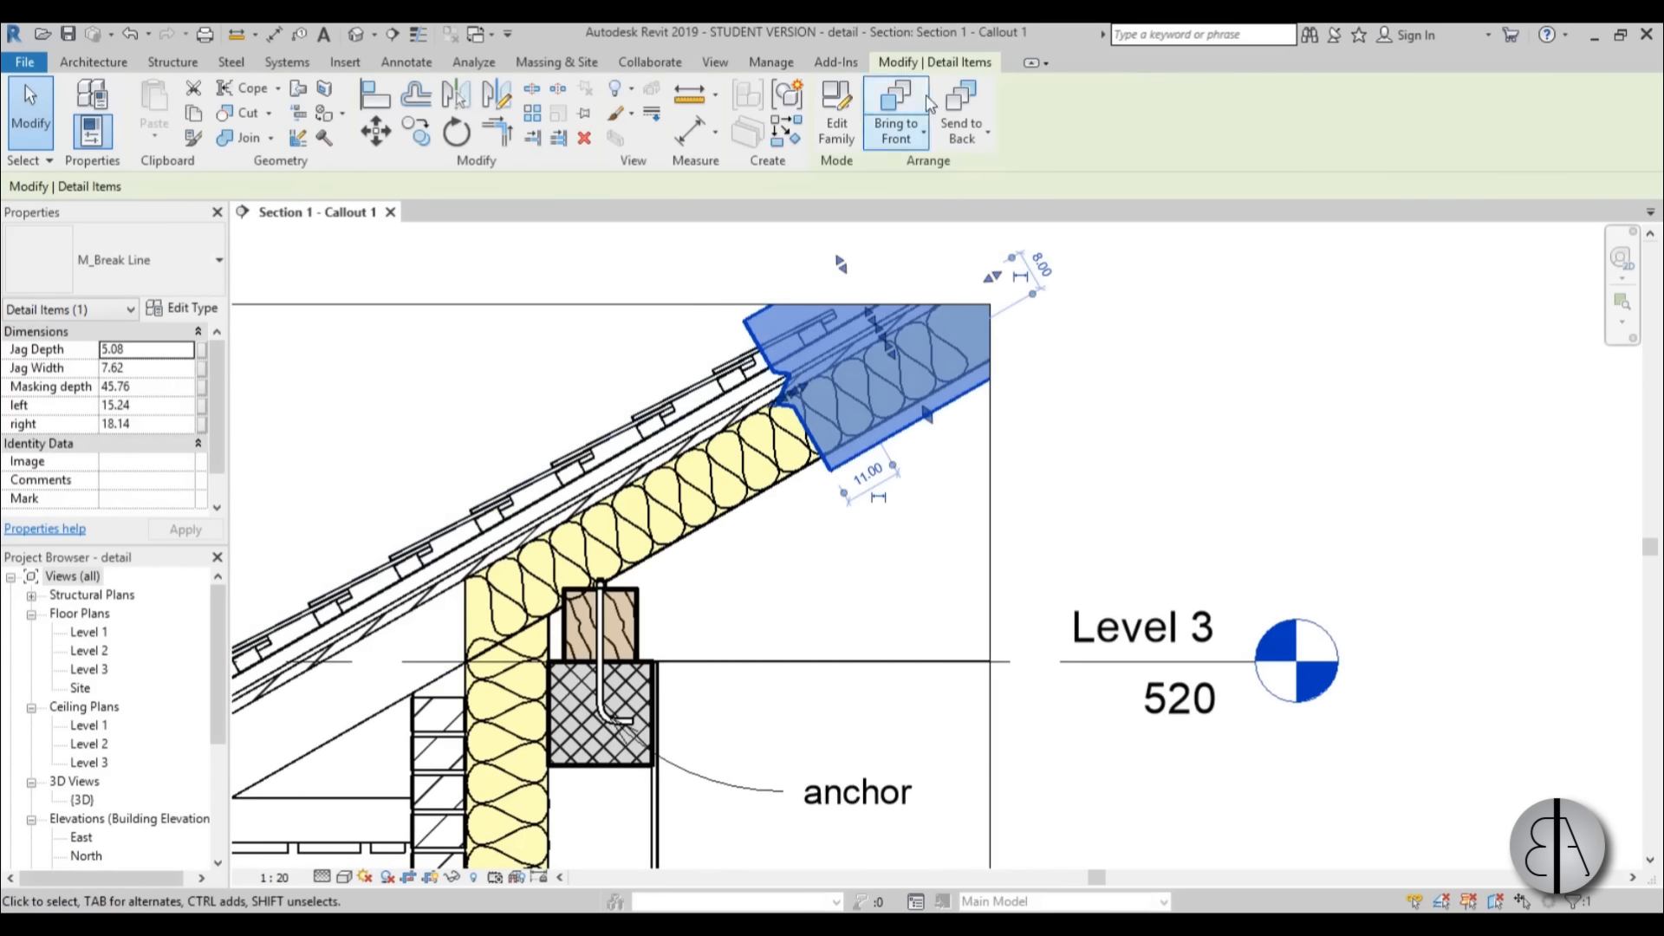
{"action": "scroll", "coordinate": [858, 510], "scroll_direction": "down", "scroll_amount": 1}
{"action": "middle_click_drag", "start_coordinate": [858, 513], "coordinate": [893, 420]}
{"action": "key", "text": "c"}
{"action": "key", "text": "s"}
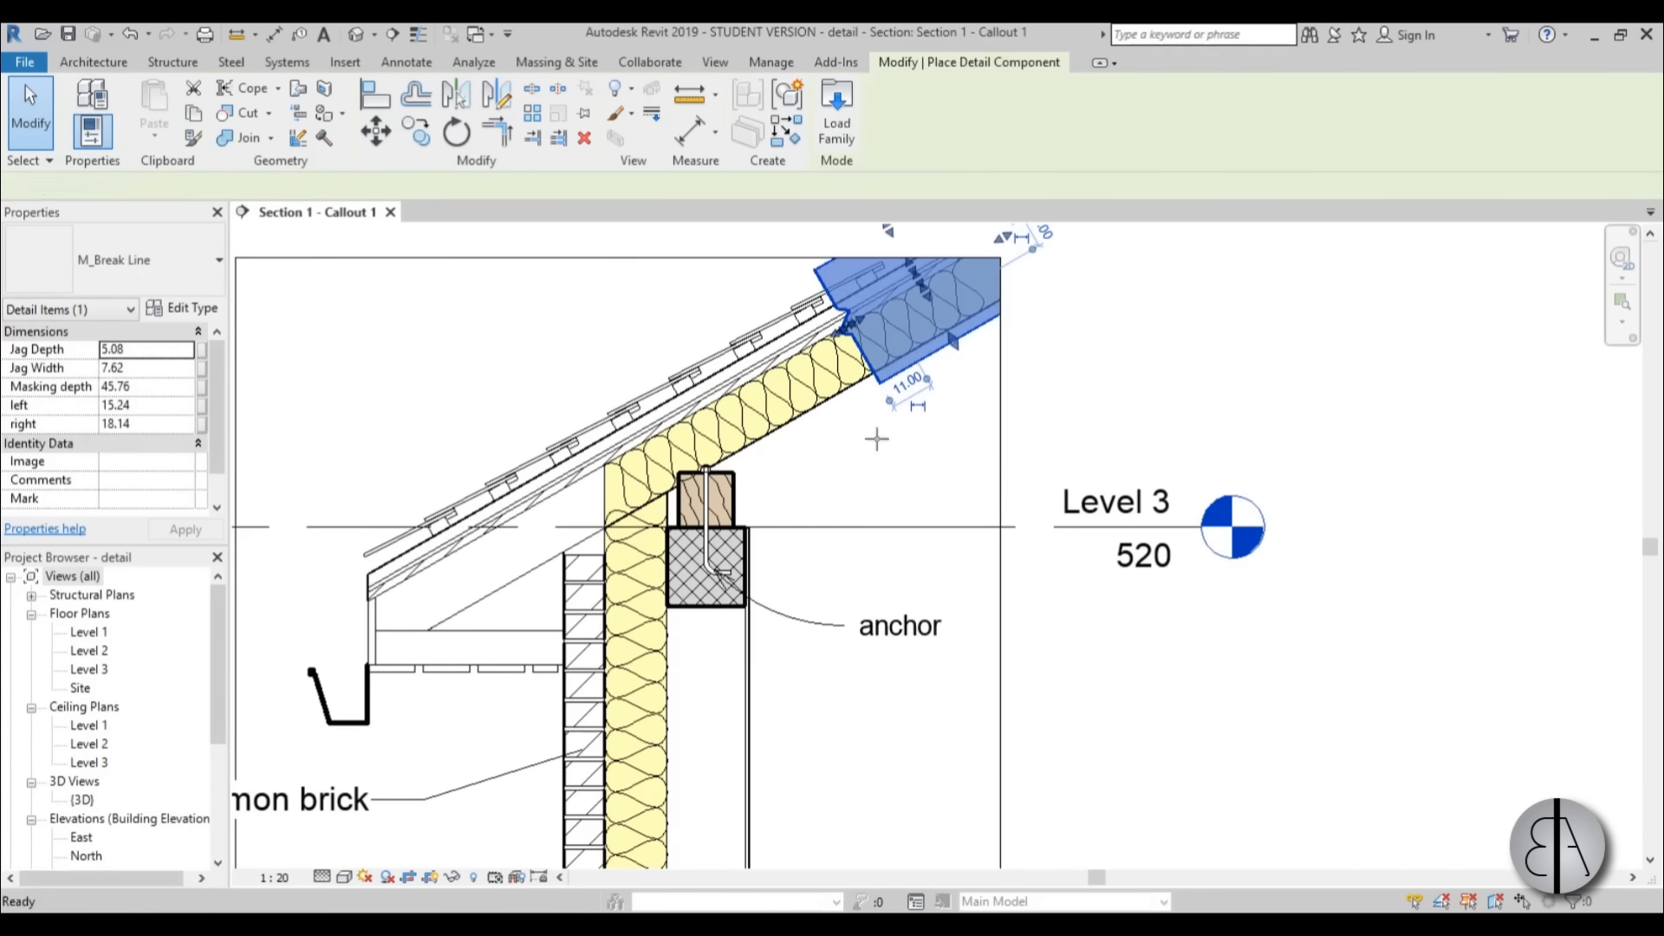
{"action": "scroll", "coordinate": [884, 485], "scroll_direction": "down", "scroll_amount": 1}
{"action": "middle_click_drag", "start_coordinate": [884, 485], "coordinate": [875, 306]}
{"action": "middle_click_drag", "start_coordinate": [745, 610], "coordinate": [743, 531]}
{"action": "scroll", "coordinate": [743, 532], "scroll_direction": "up", "scroll_amount": 2}
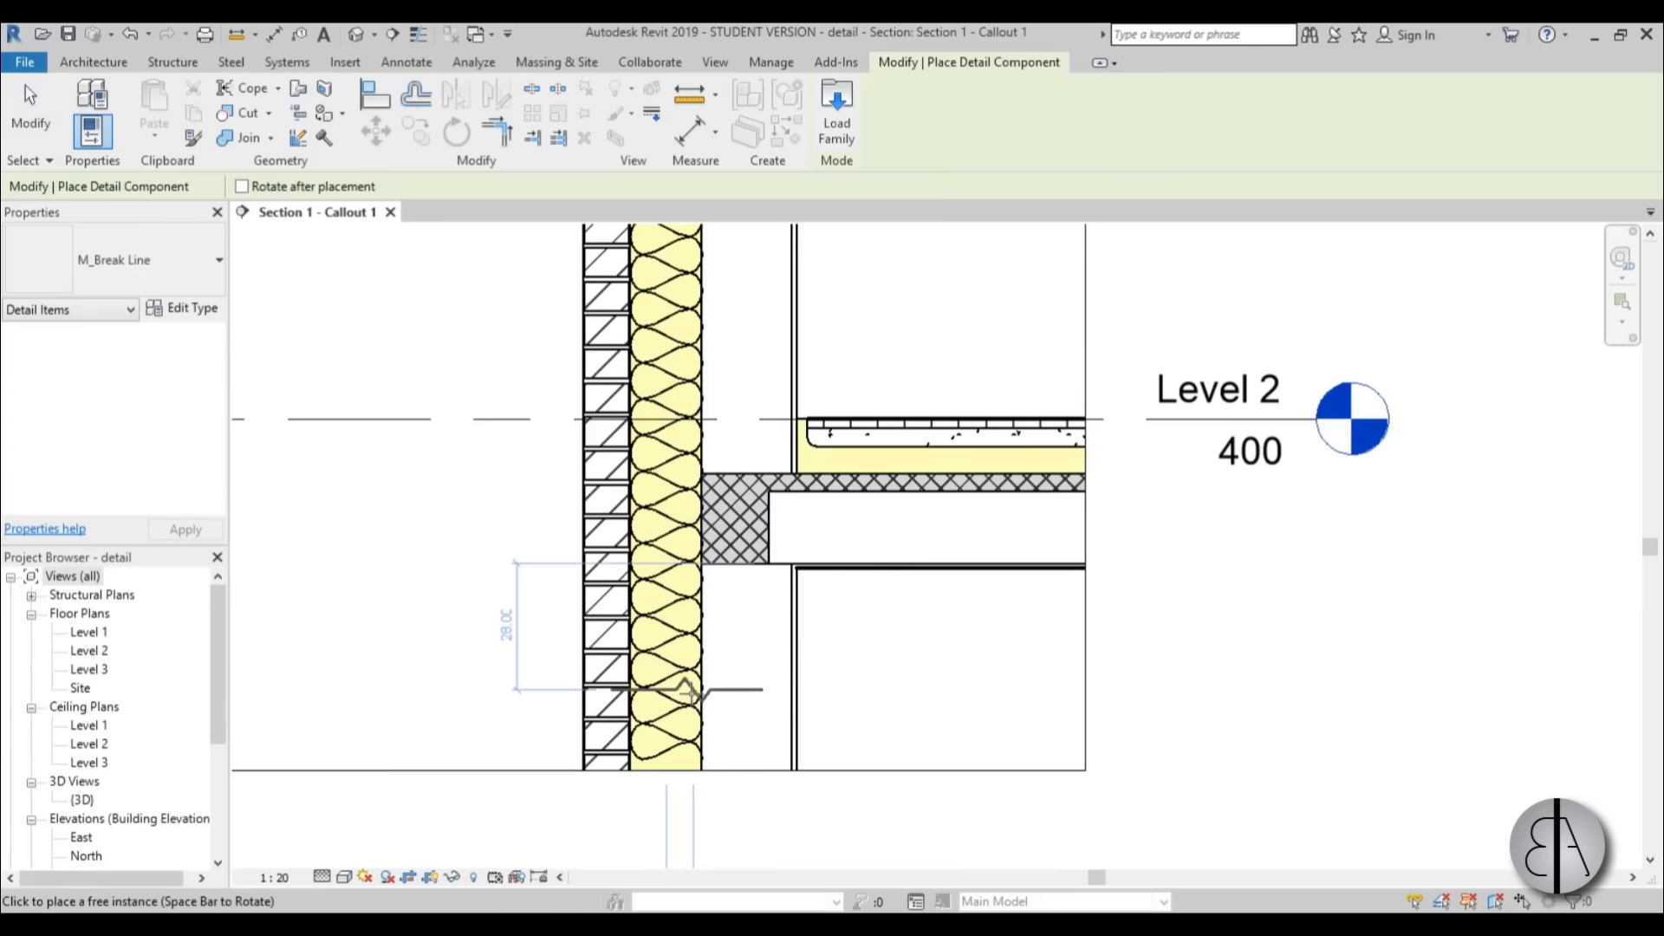
{"action": "left_click", "coordinate": [689, 691]}
{"action": "key", "text": "Escape"}
Stretch the wall break line to about 27 on one side and 30 on the other, spanning beyond both wall faces.
{"action": "left_click", "coordinate": [744, 699]}
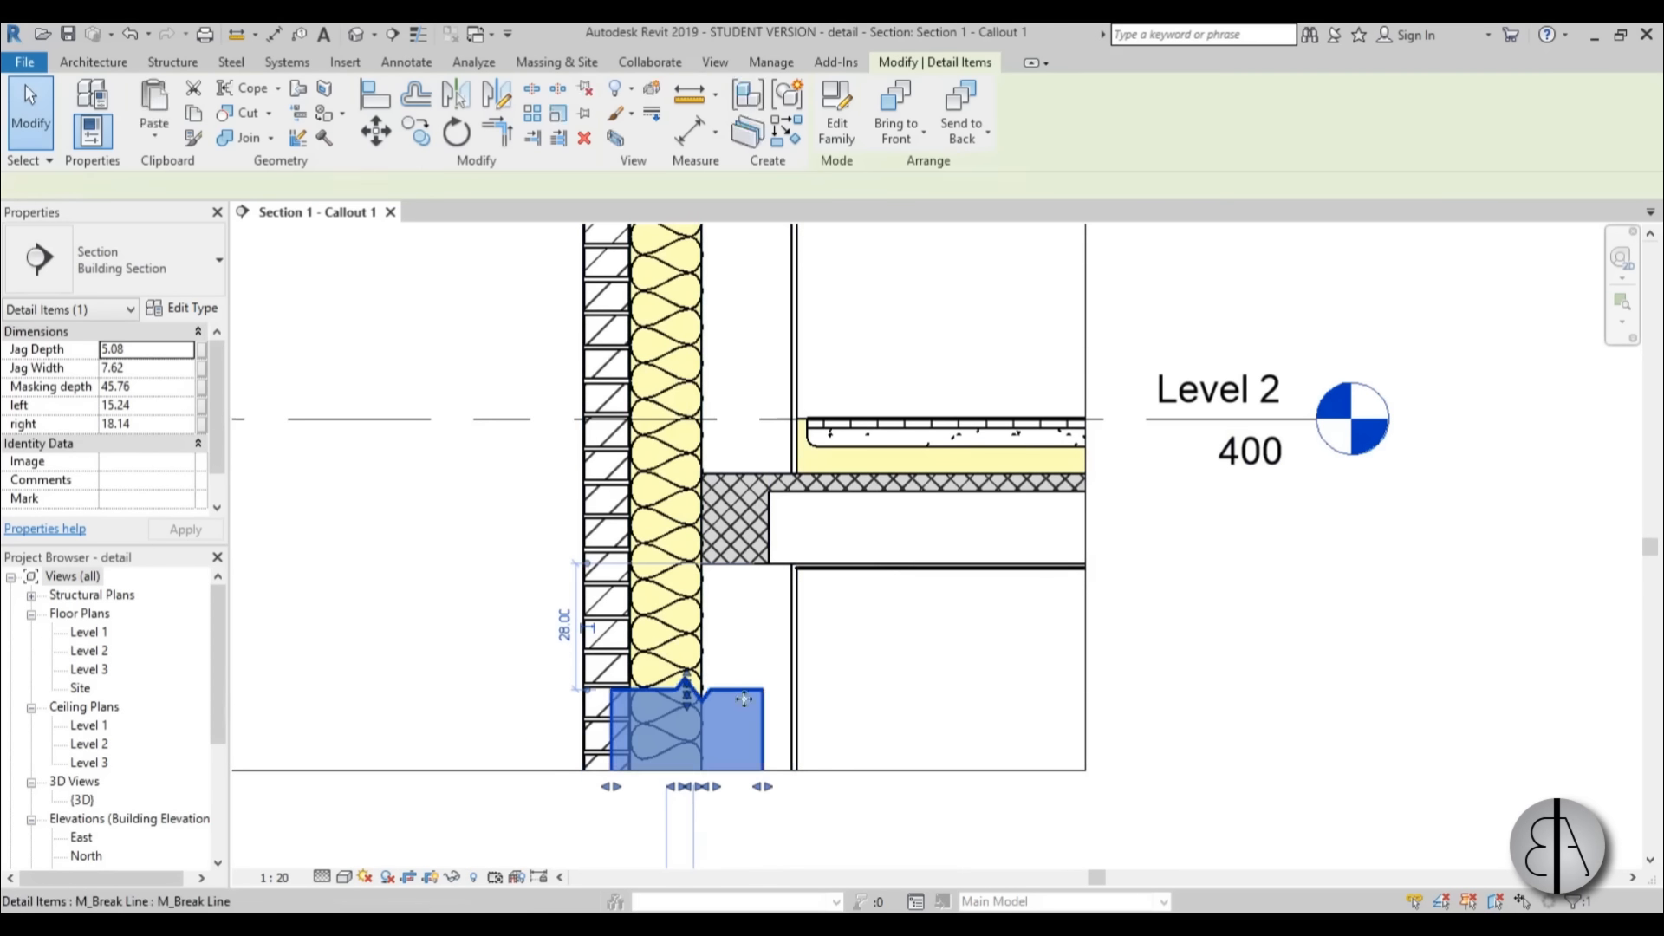
{"action": "left_click_drag", "start_coordinate": [763, 786], "coordinate": [814, 786]}
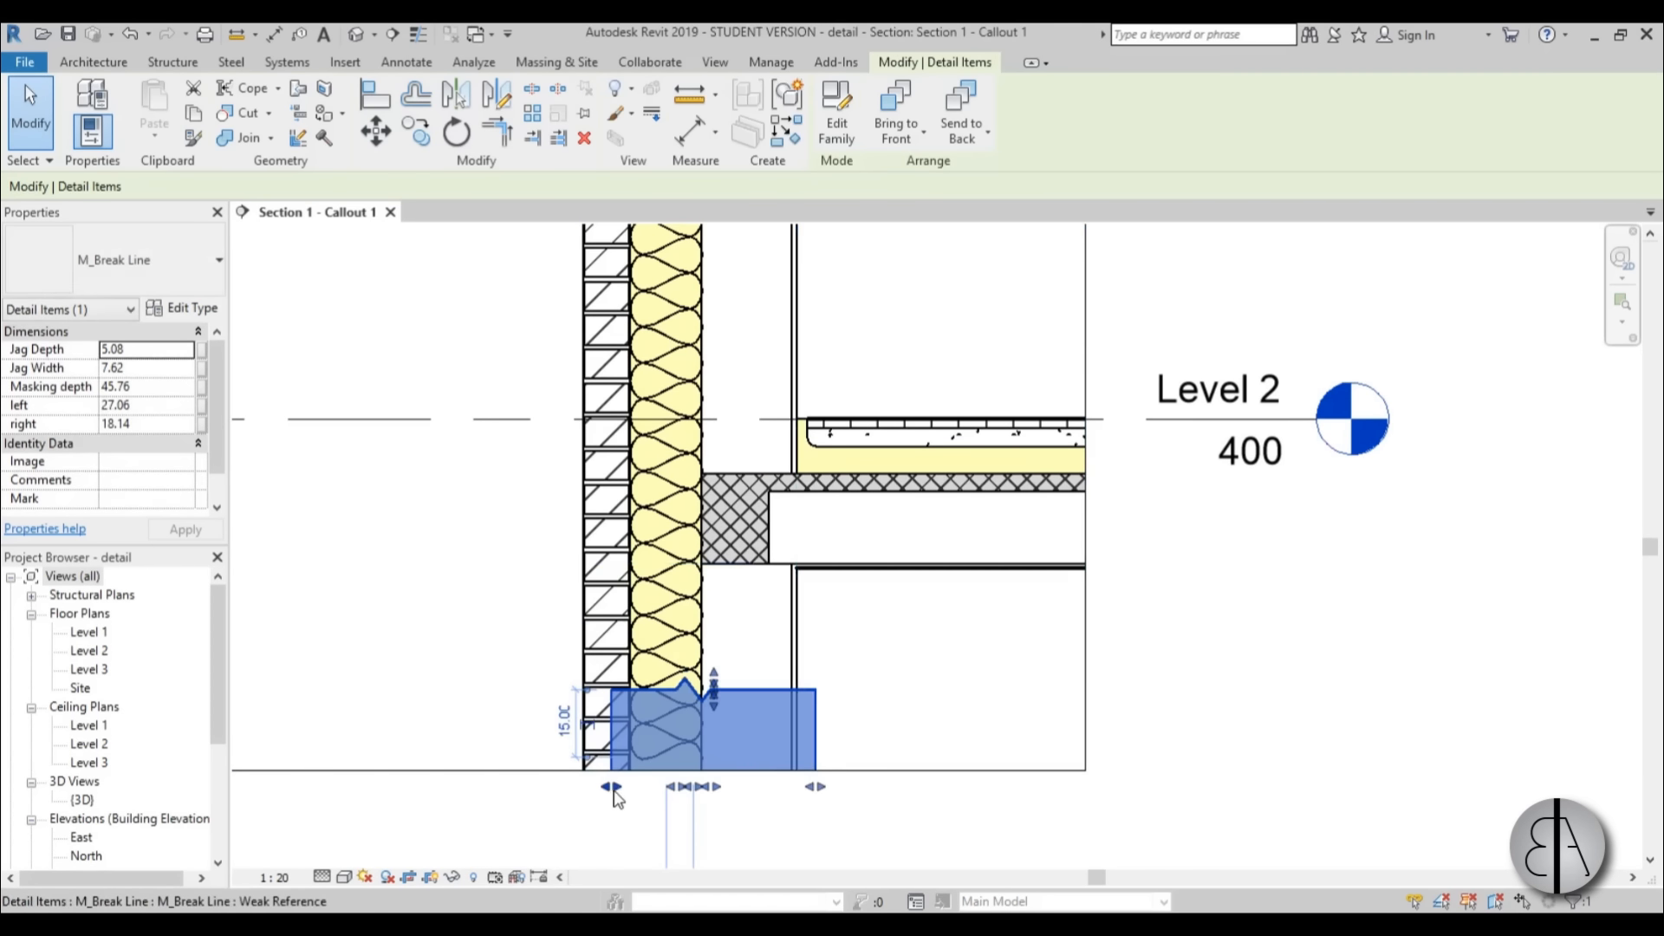
{"action": "left_click_drag", "start_coordinate": [613, 790], "coordinate": [559, 788]}
Create a similar break line placed vertically across the Level 2 floor near the crop region's inner side.
{"action": "key", "text": "c"}
{"action": "key", "text": "s"}
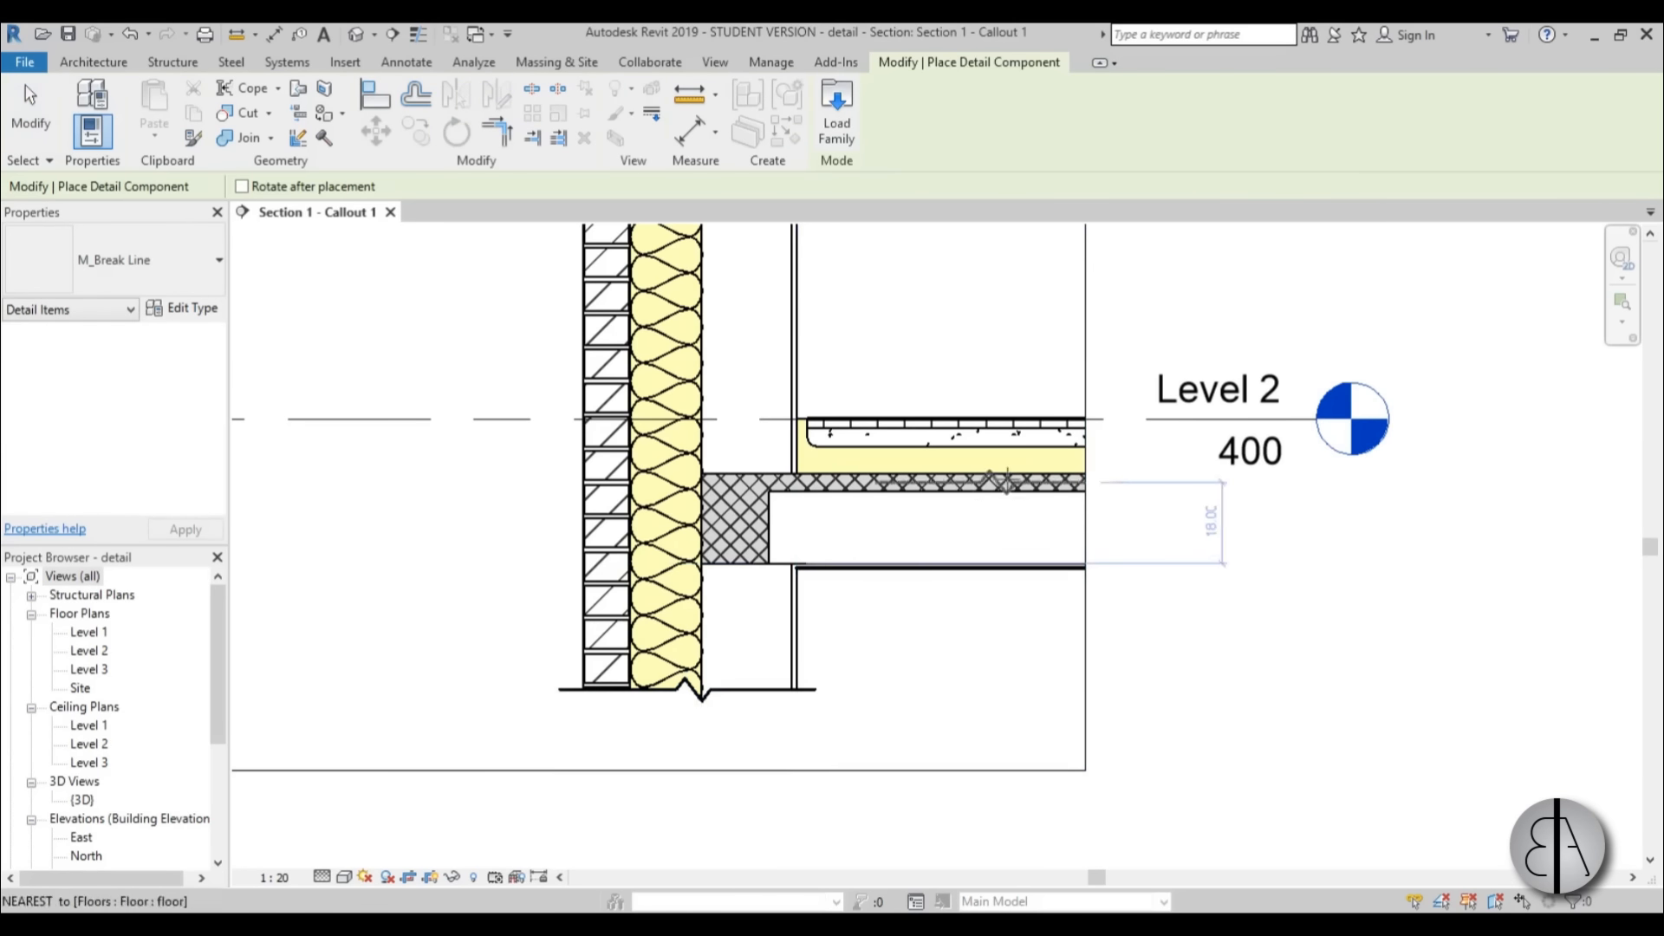
{"action": "middle_click_drag", "start_coordinate": [1006, 481], "coordinate": [806, 537]}
{"action": "key", "text": "space"}
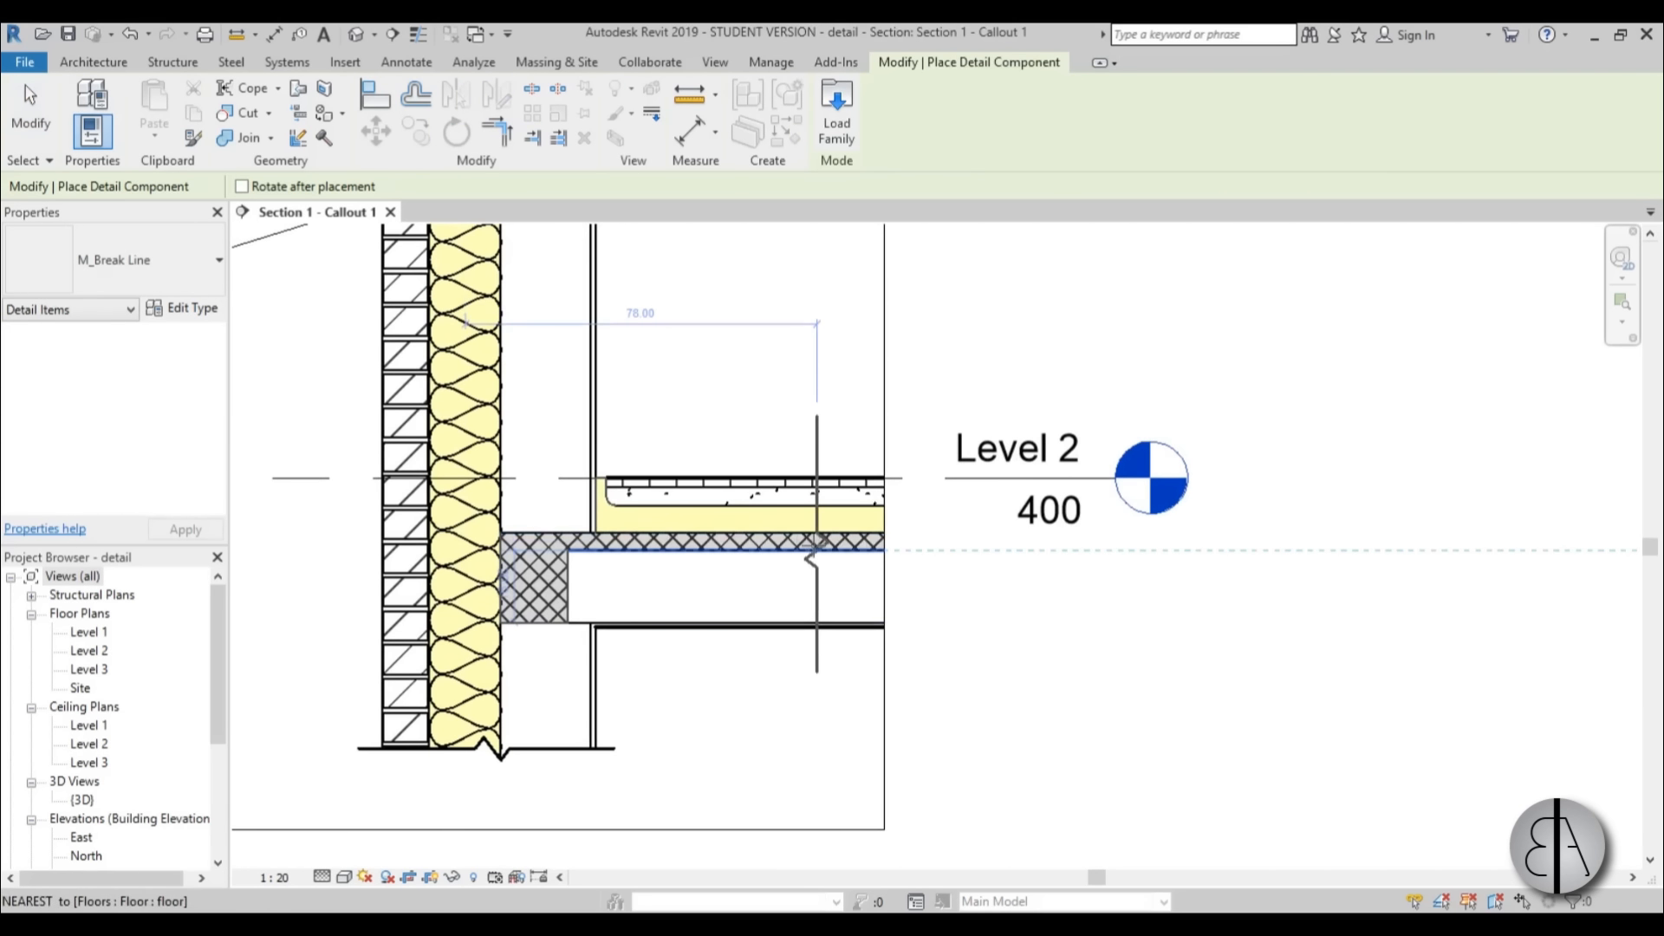
{"action": "left_click", "coordinate": [818, 548]}
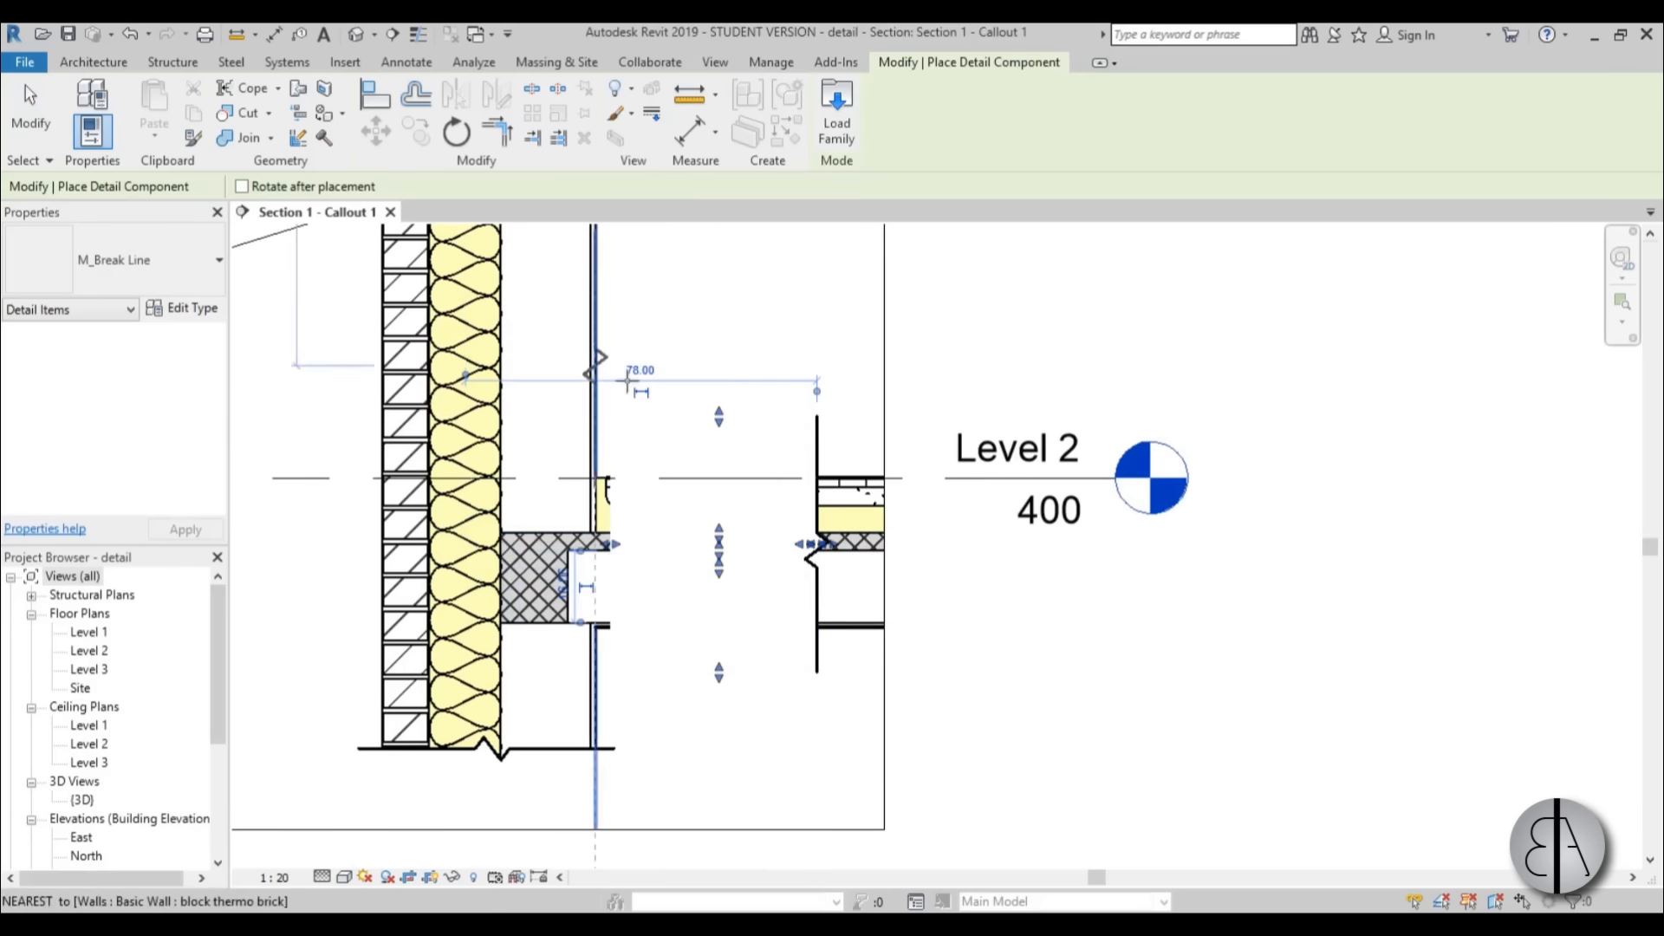
{"action": "key", "text": "Escape"}
{"action": "key", "text": "Escape"}
Rotate the floor break line by 180 degrees.
{"action": "left_click", "coordinate": [810, 456]}
{"action": "left_click", "coordinate": [457, 131]}
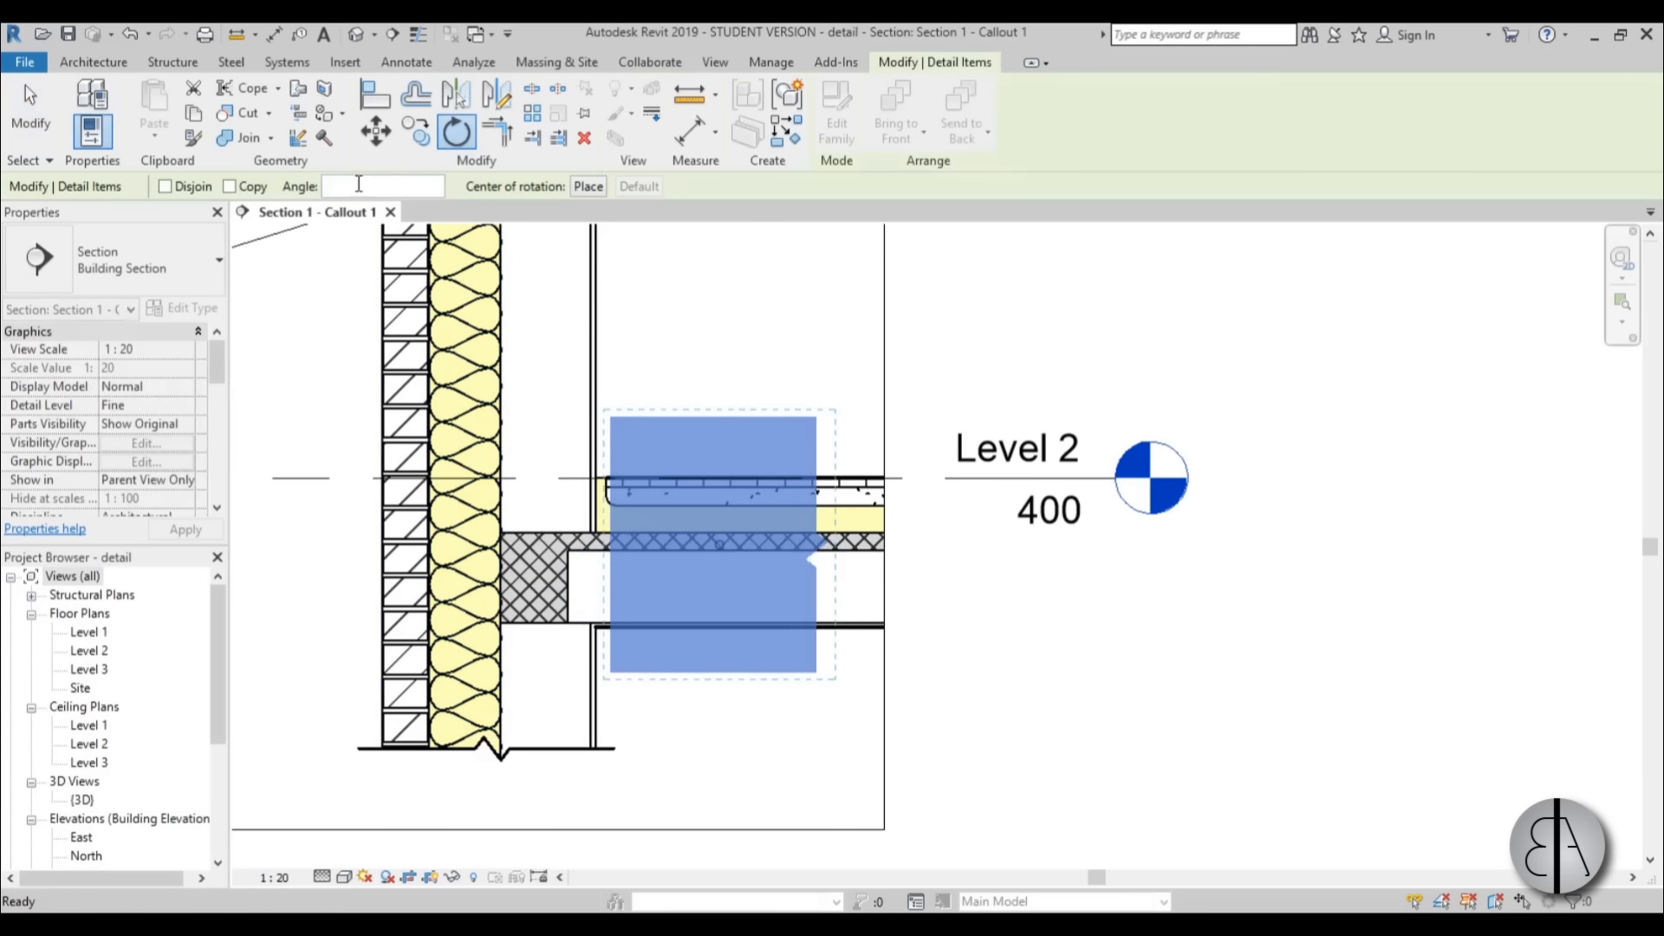
{"action": "type", "text": "180"}
{"action": "key", "text": "Return"}
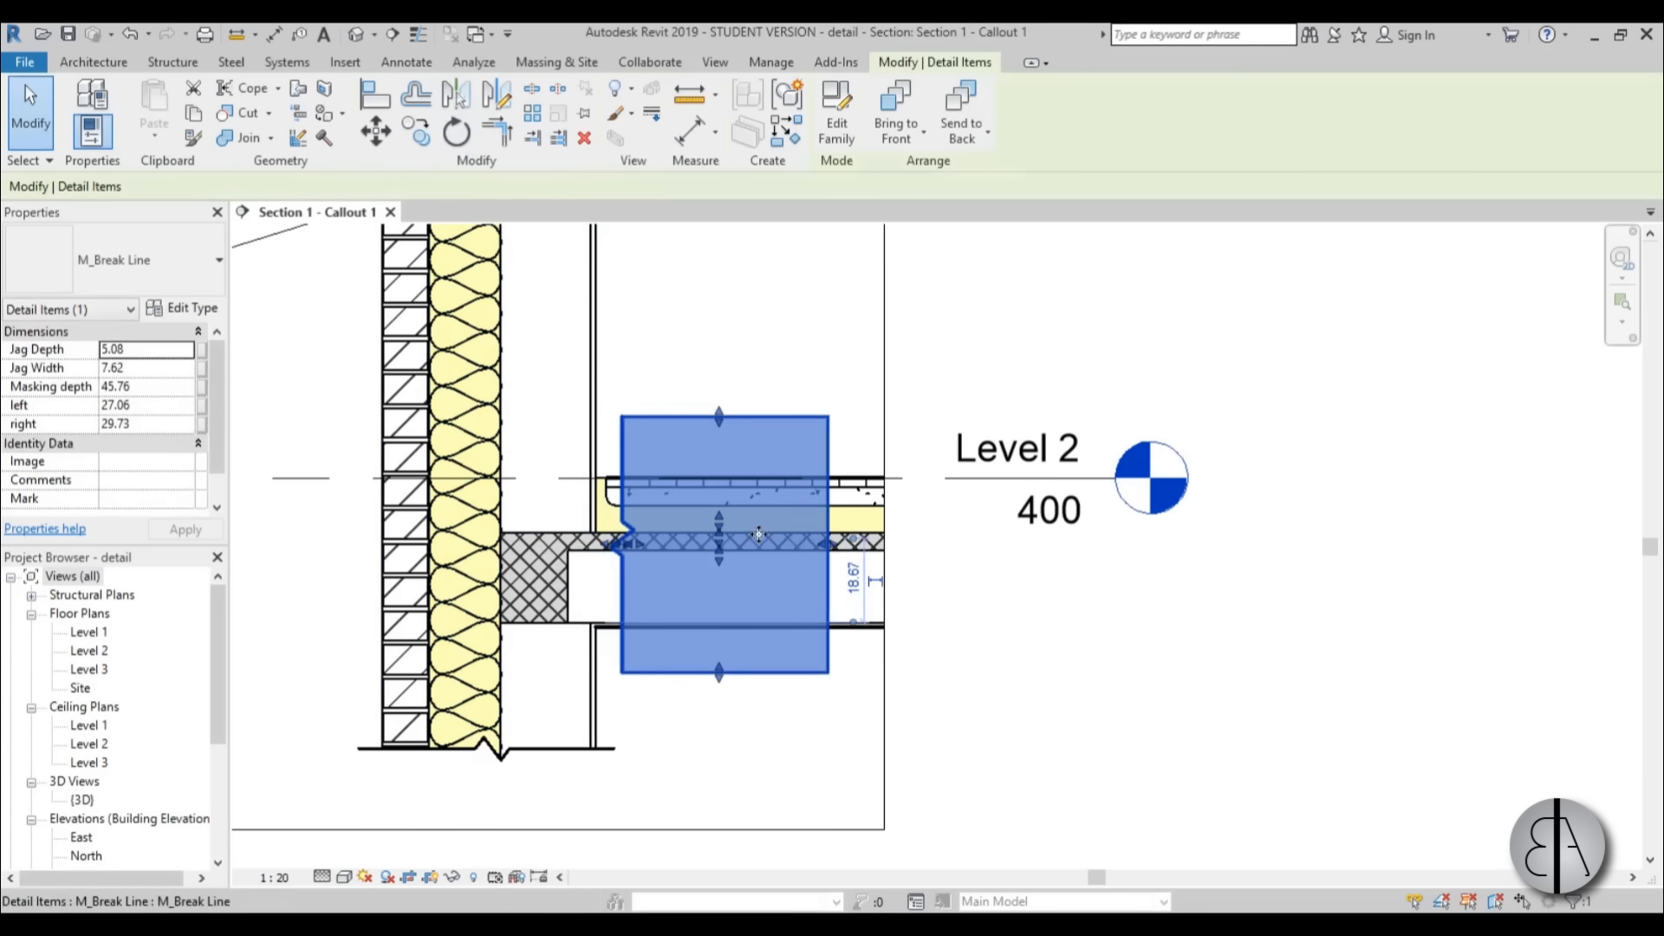
Move the floor break line to the crop region's inner edge and shorten its ends to about 19 and 24.
{"action": "left_click_drag", "start_coordinate": [630, 444], "coordinate": [796, 447]}
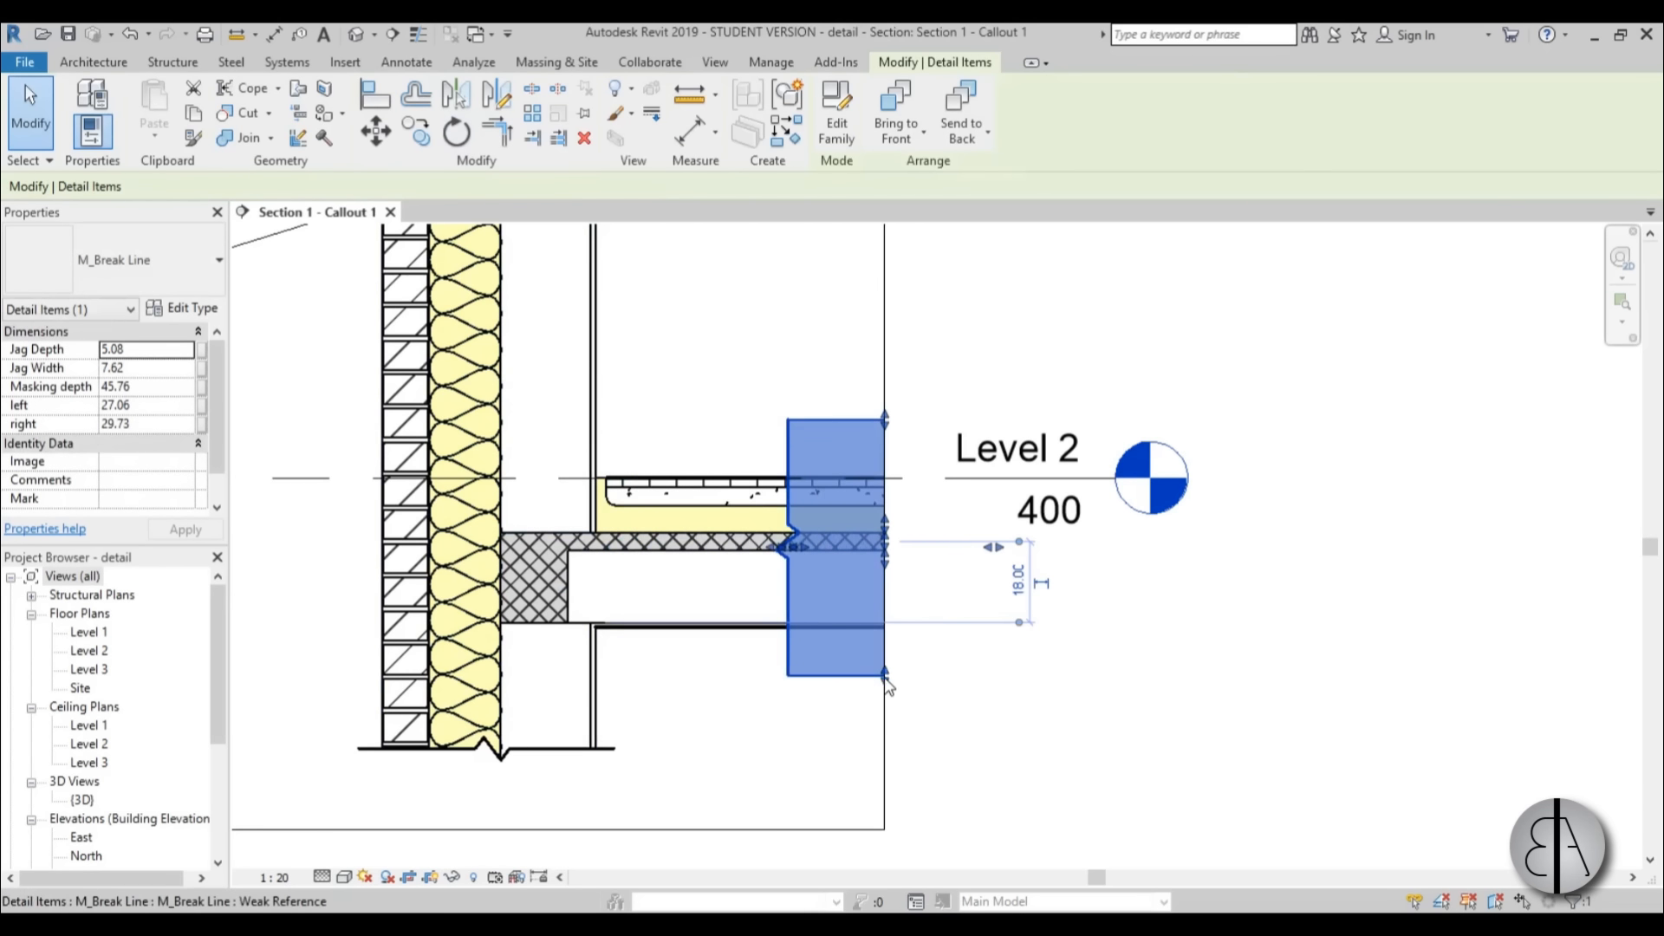
{"action": "left_click_drag", "start_coordinate": [885, 675], "coordinate": [885, 649]}
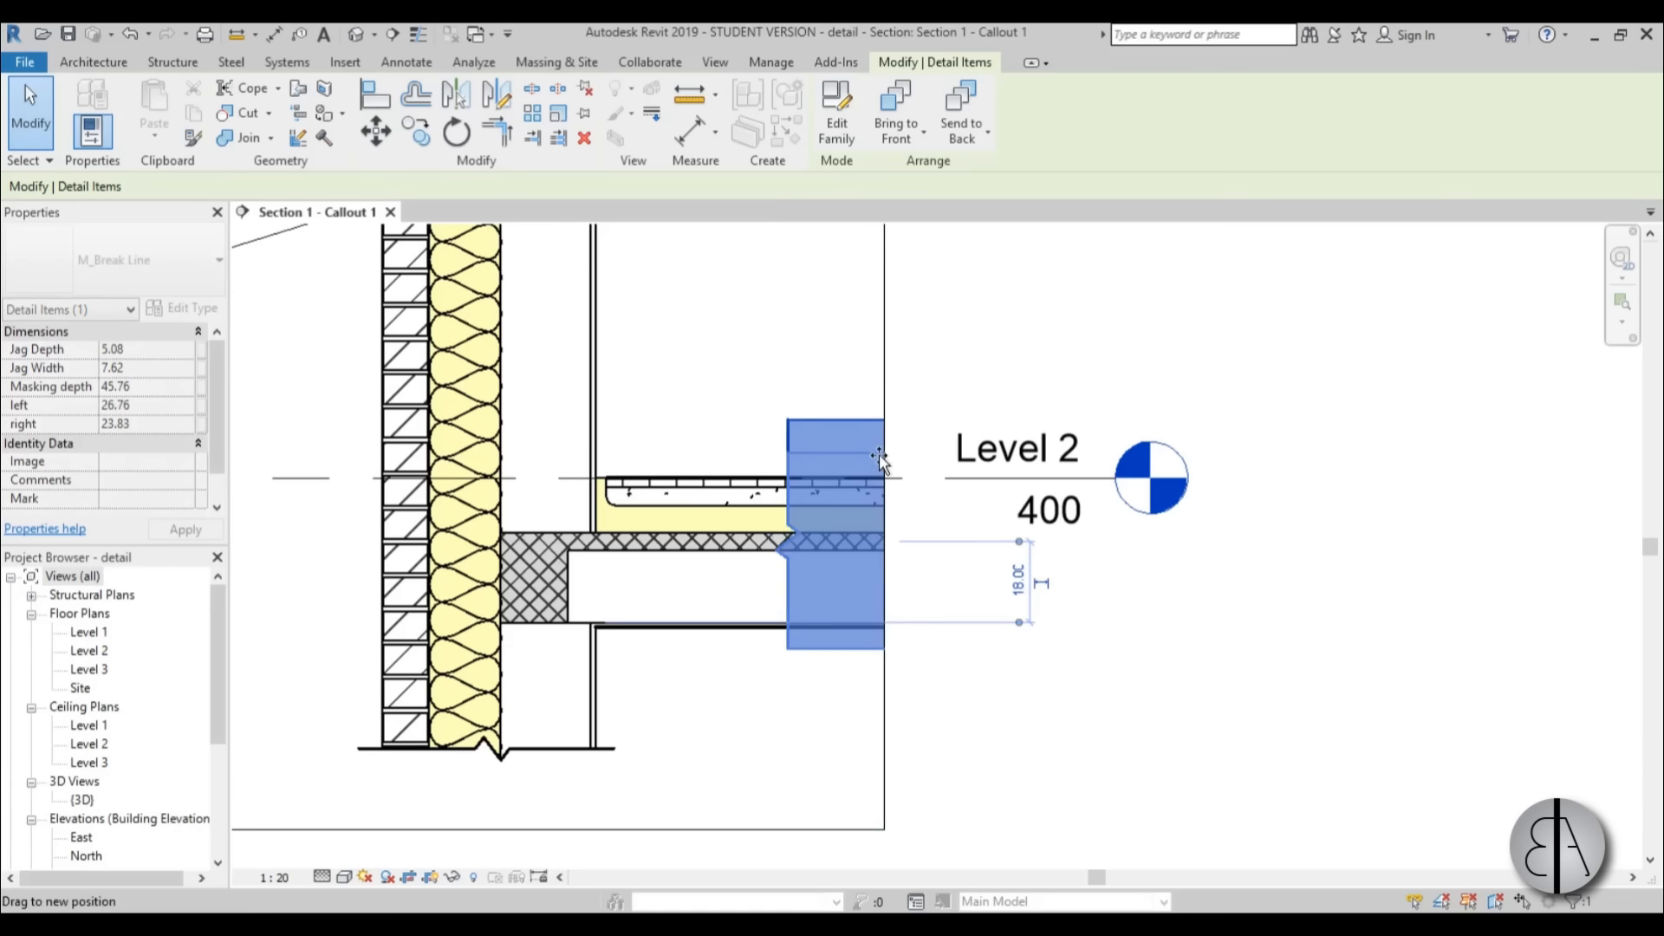
{"action": "left_click", "coordinate": [810, 398]}
Delete the Common brick material tag from the exterior wall.
{"action": "scroll", "coordinate": [901, 624], "scroll_direction": "down", "scroll_amount": 3}
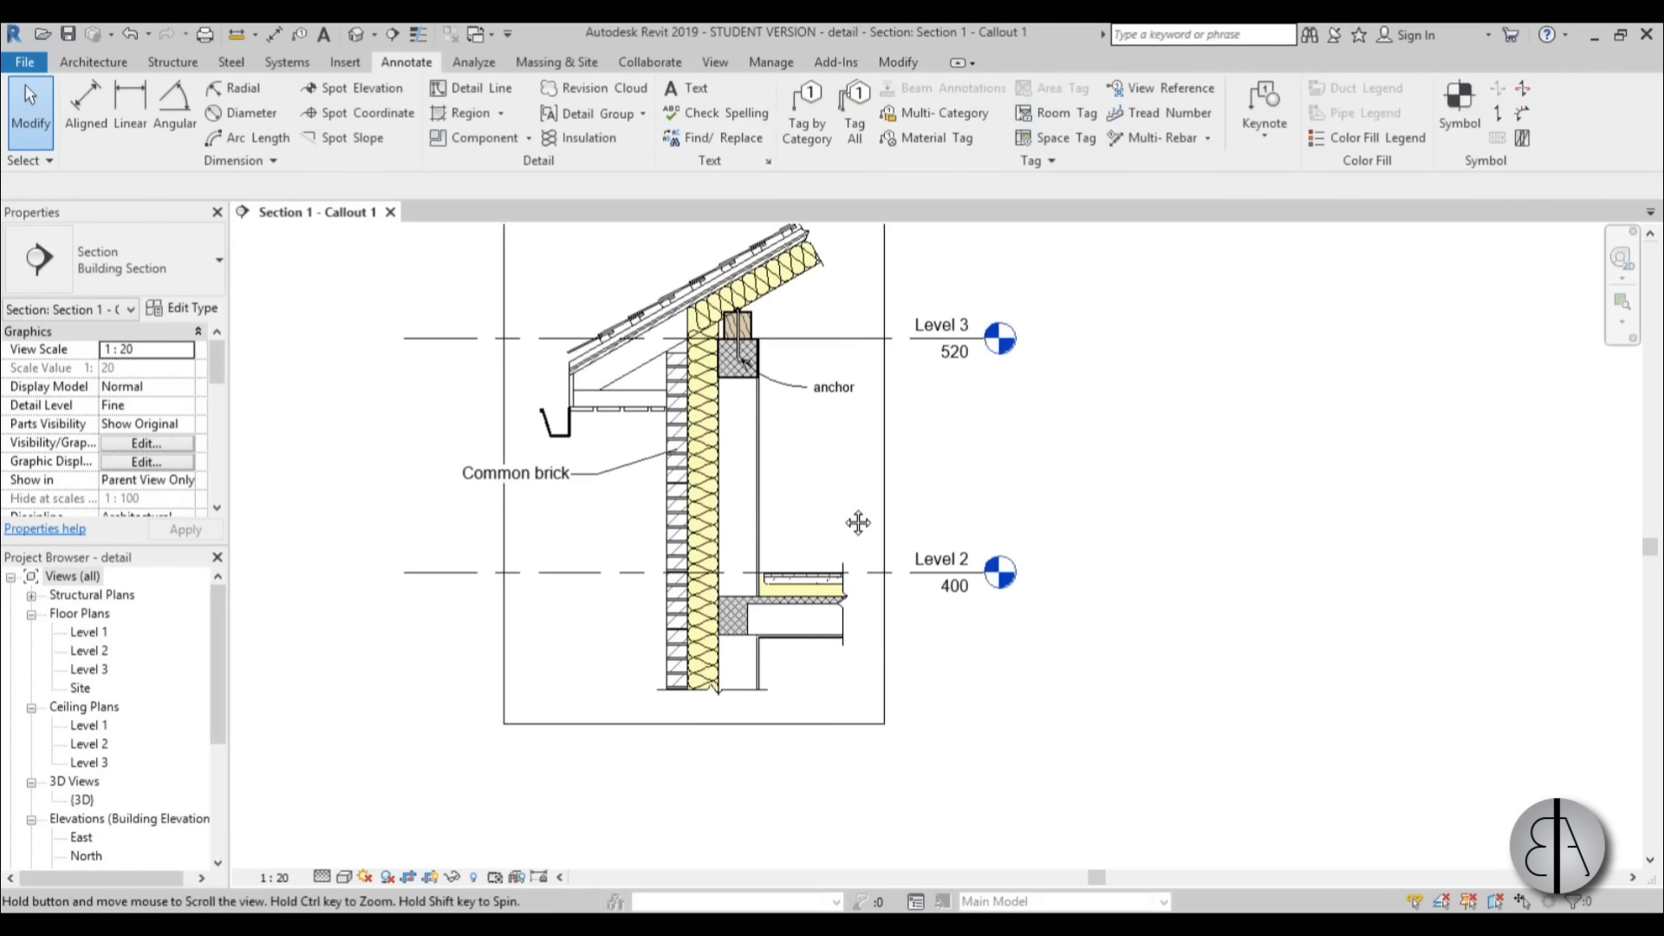
{"action": "scroll", "coordinate": [707, 444], "scroll_direction": "up", "scroll_amount": 4}
{"action": "middle_click_drag", "start_coordinate": [858, 522], "coordinate": [789, 639]}
{"action": "scroll", "coordinate": [847, 546], "scroll_direction": "down", "scroll_amount": 3}
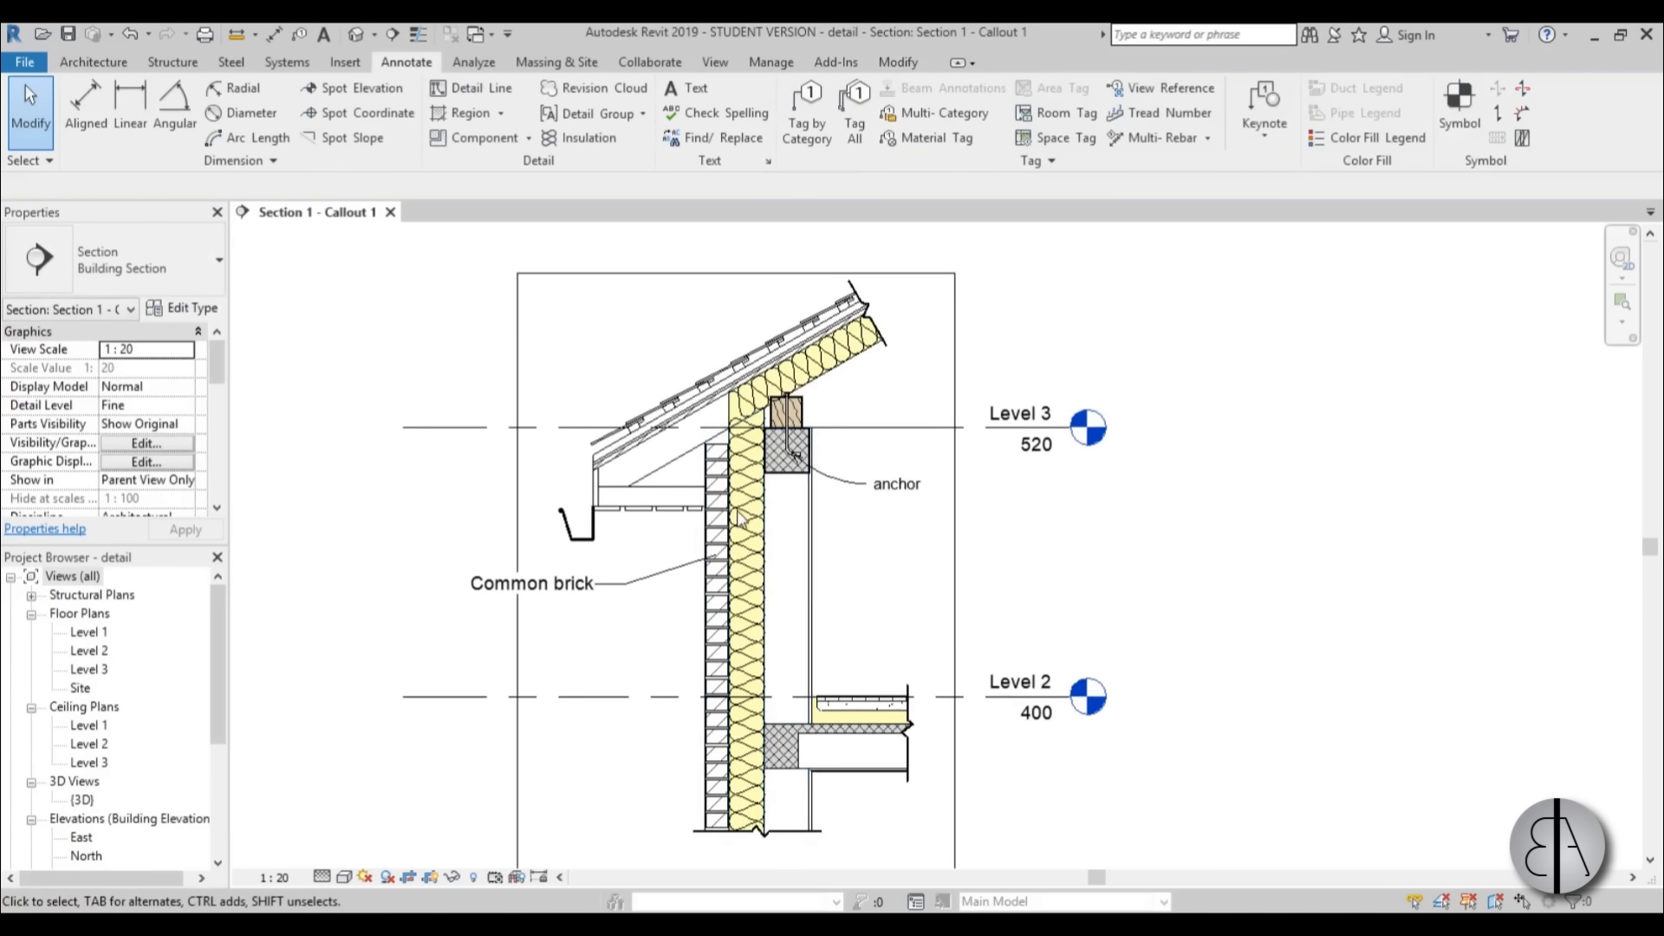
{"action": "middle_click_drag", "start_coordinate": [841, 542], "coordinate": [900, 557]}
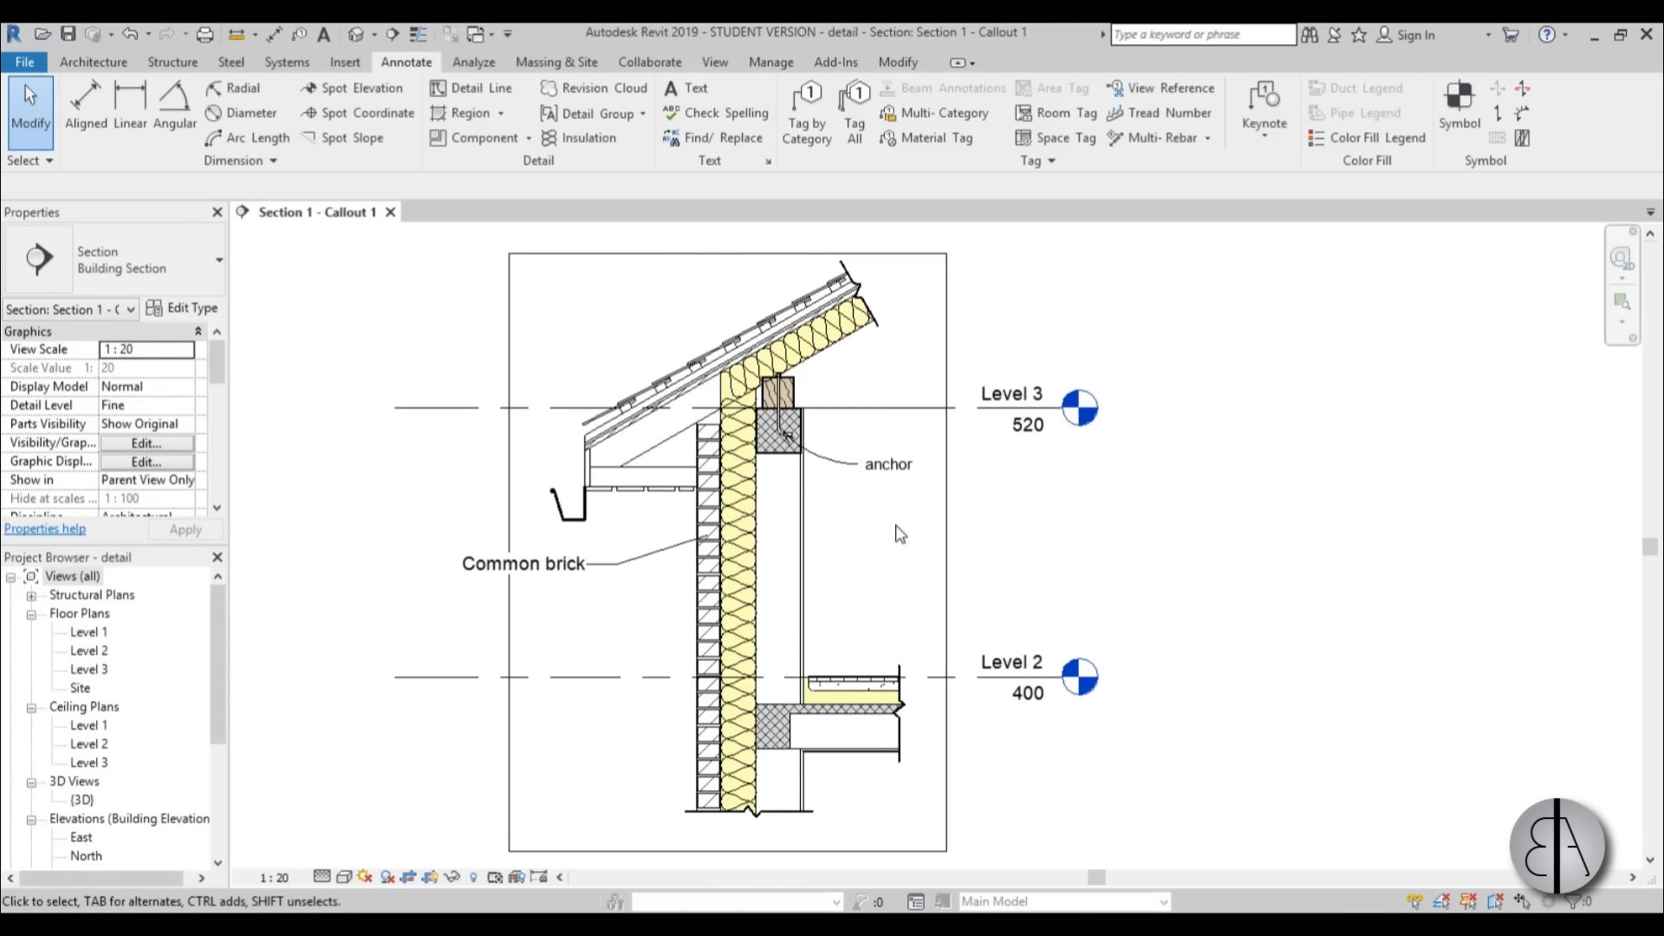
{"action": "middle_click_drag", "start_coordinate": [841, 597], "coordinate": [847, 563]}
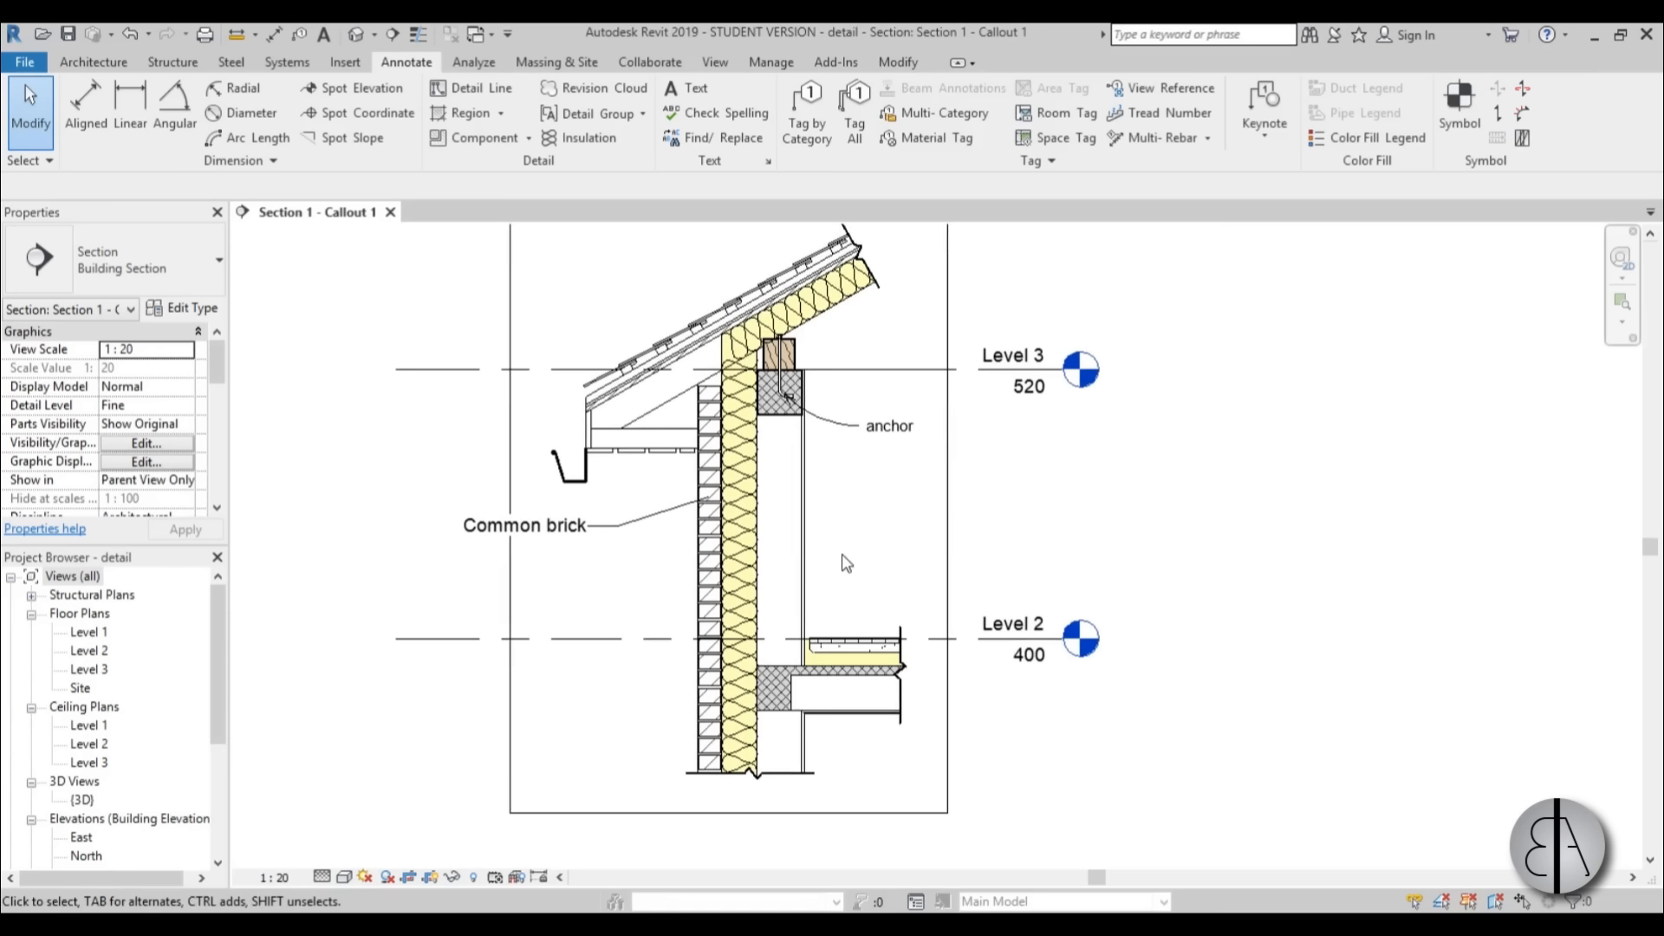
{"action": "left_click", "coordinate": [645, 532]}
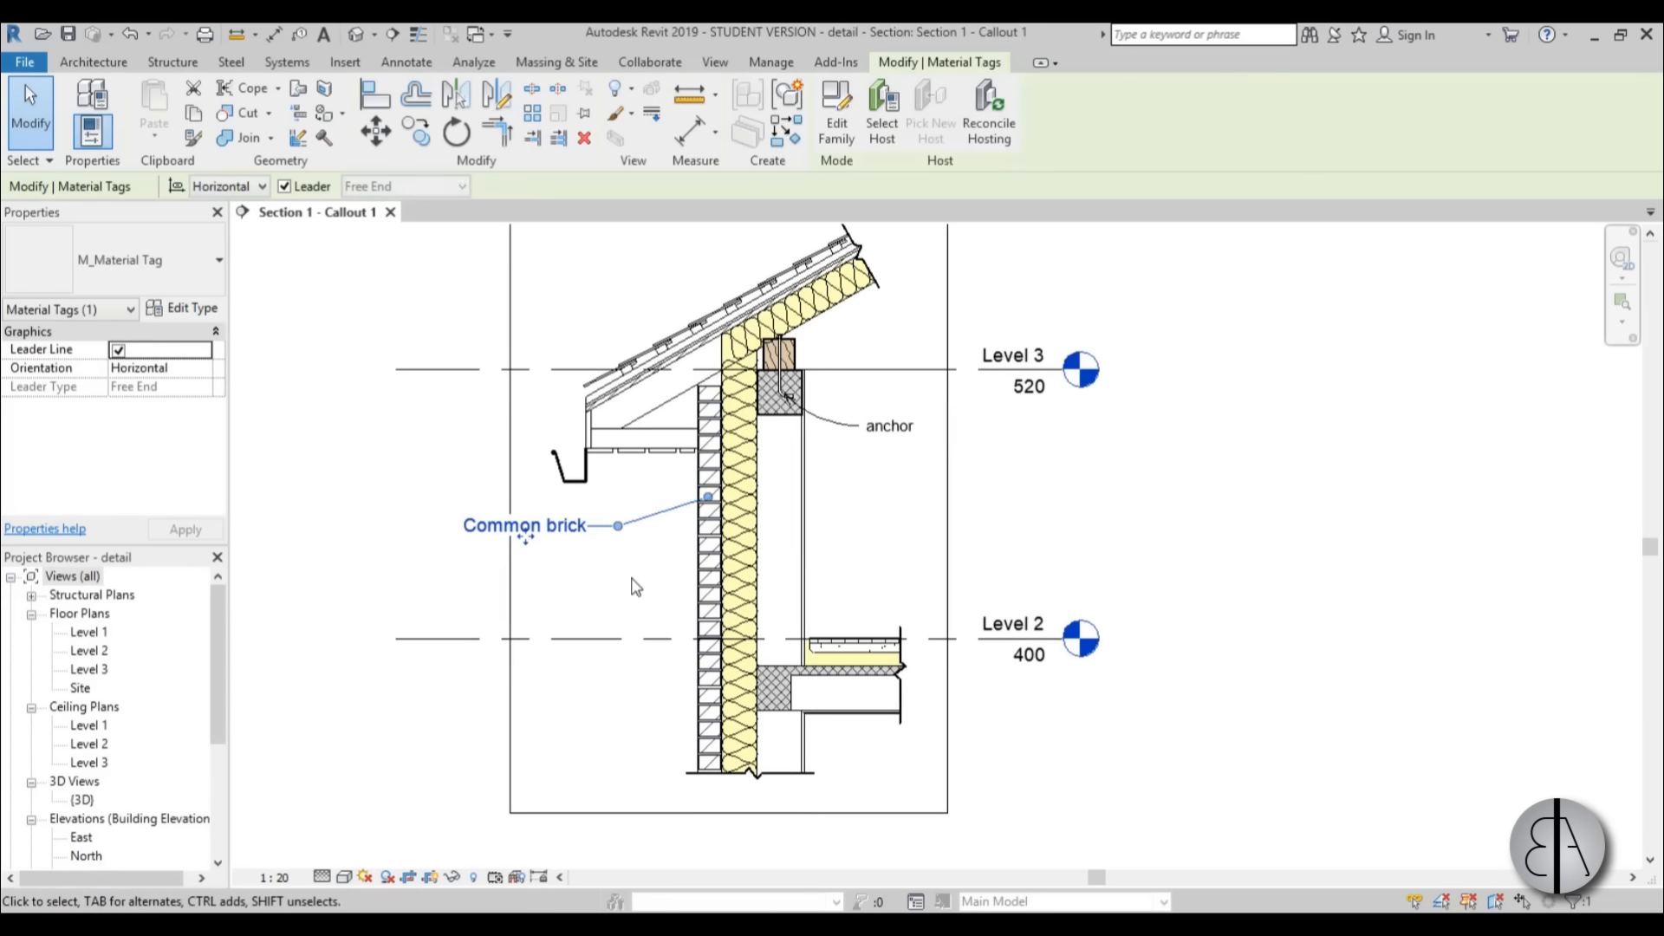
{"action": "key", "text": "Delete"}
{"action": "scroll", "coordinate": [858, 598], "scroll_direction": "down", "scroll_amount": 1}
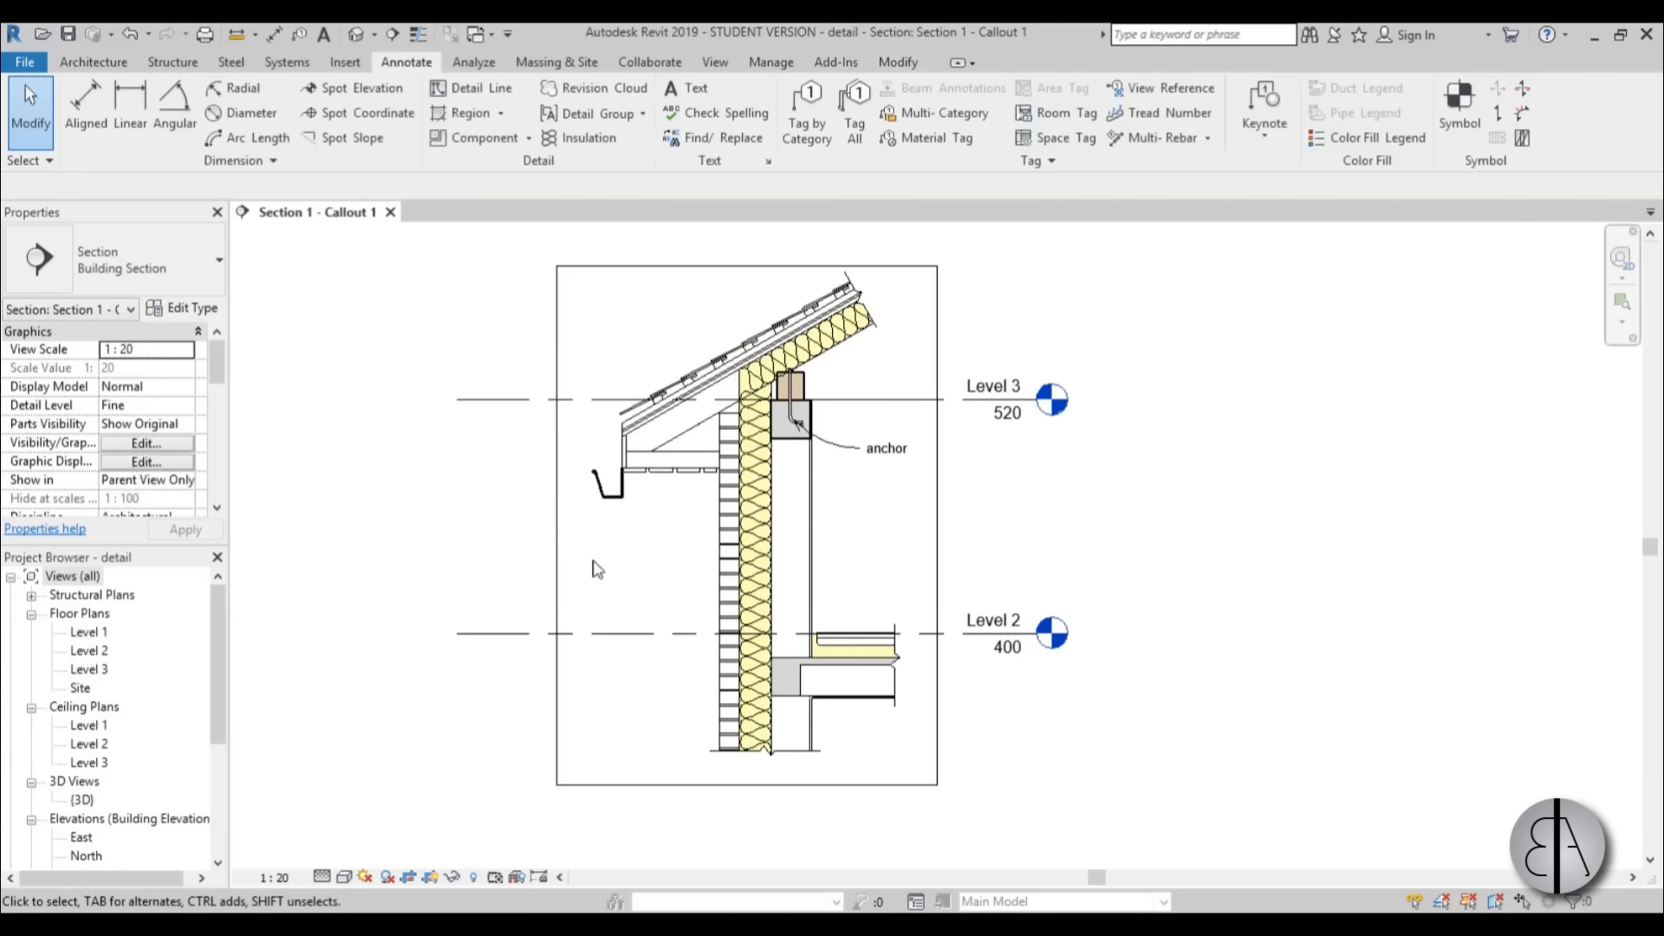
Split the callout's crop region with a horizontal view break between the roof and the Level 2 floor.
{"action": "left_click", "coordinate": [557, 569]}
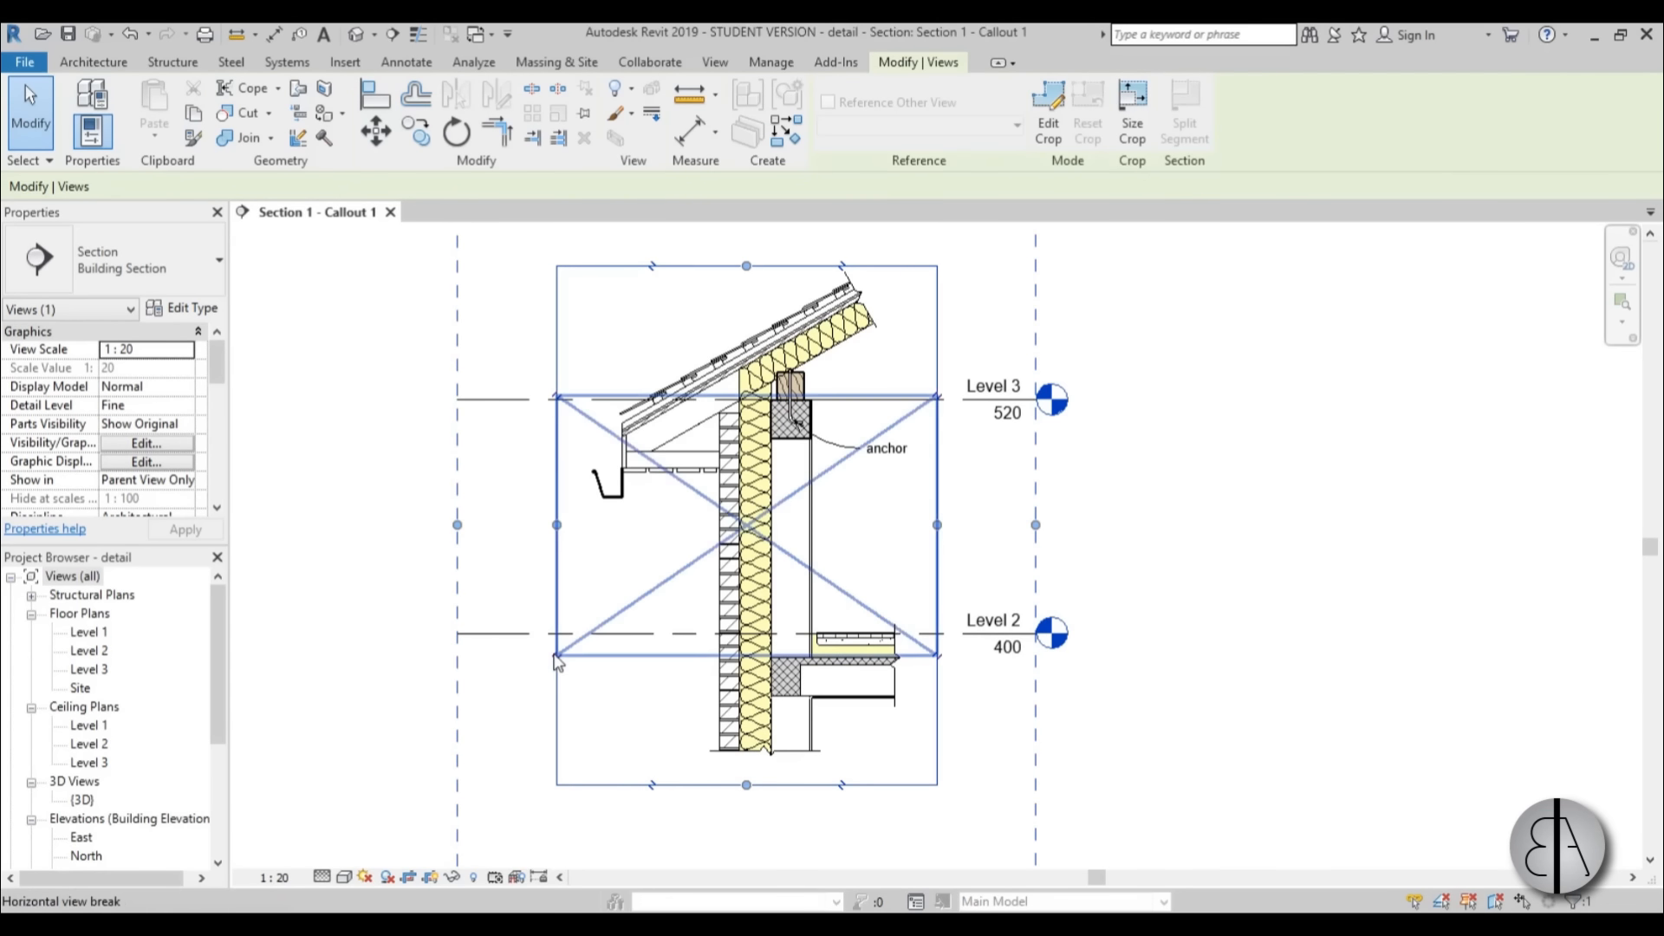
{"action": "left_click", "coordinate": [557, 659]}
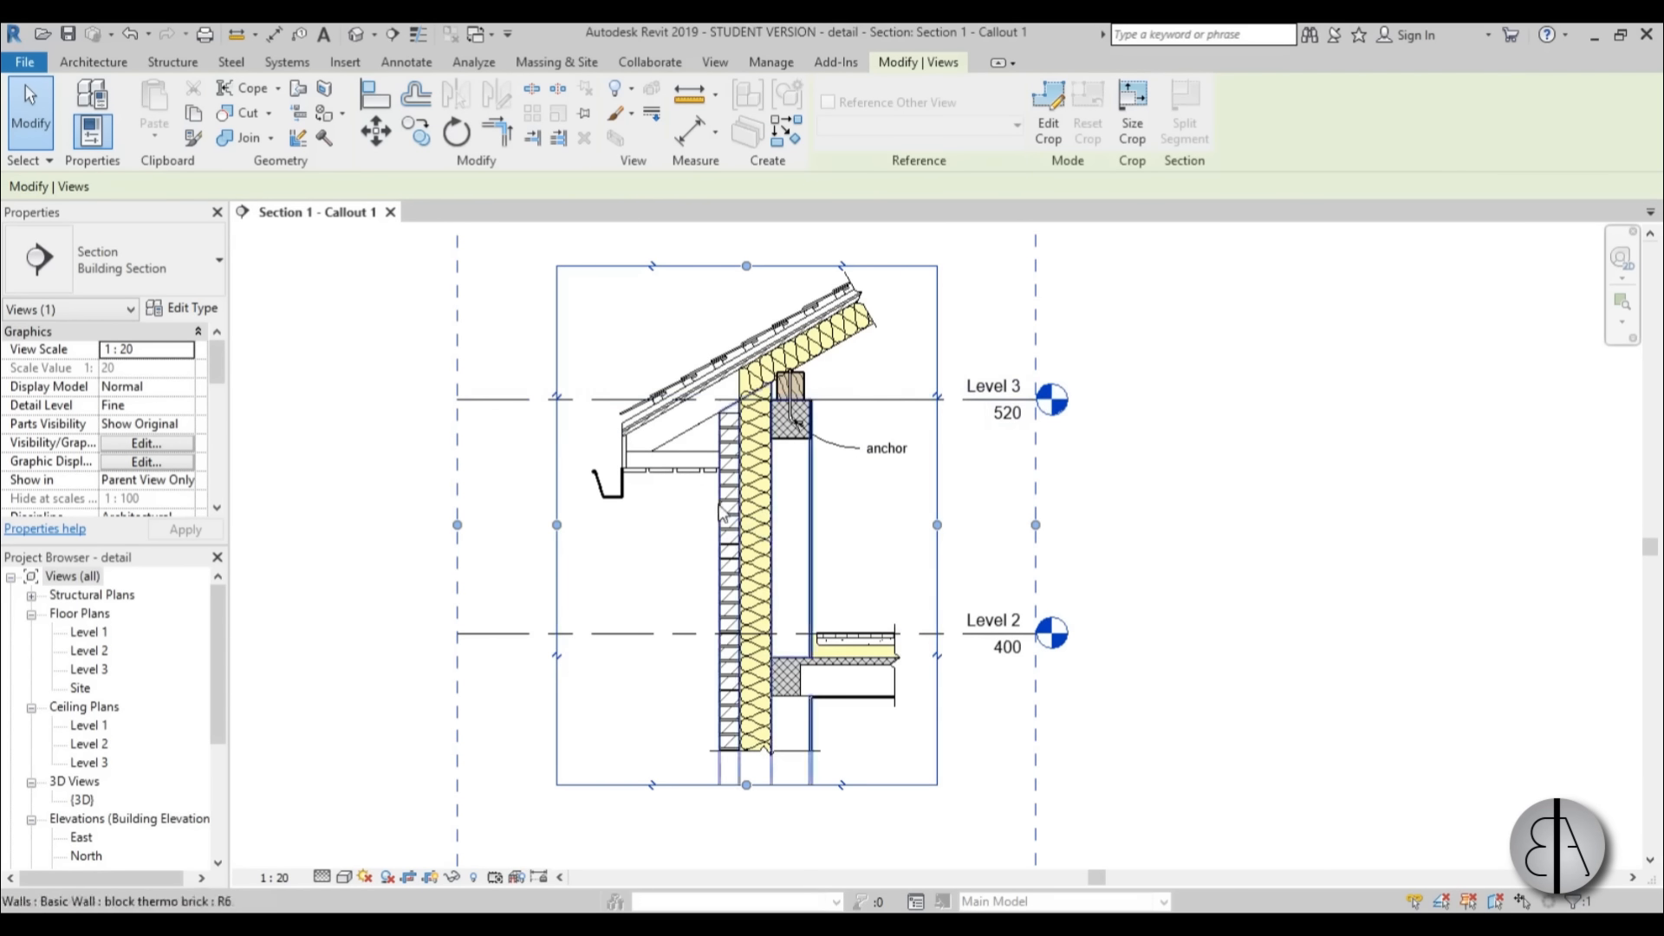
{"action": "left_click", "coordinate": [559, 660]}
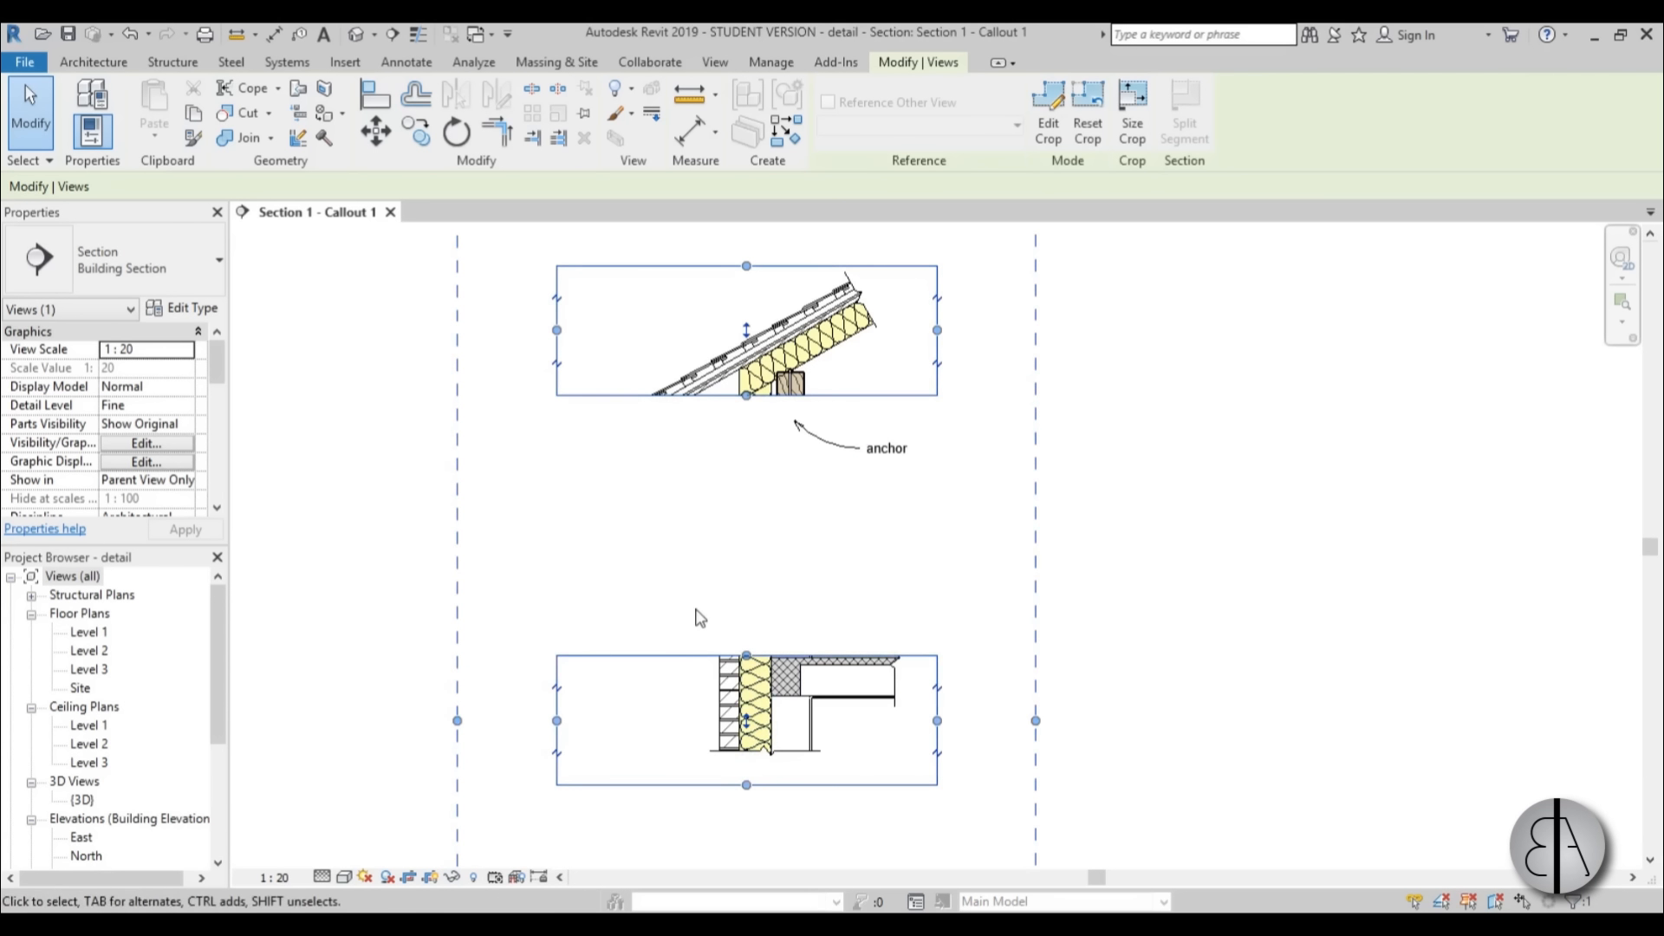
Extend the upper crop part down past the gutter and the lower crop part up above the Level 2 floor.
{"action": "left_click_drag", "start_coordinate": [747, 400], "coordinate": [745, 459]}
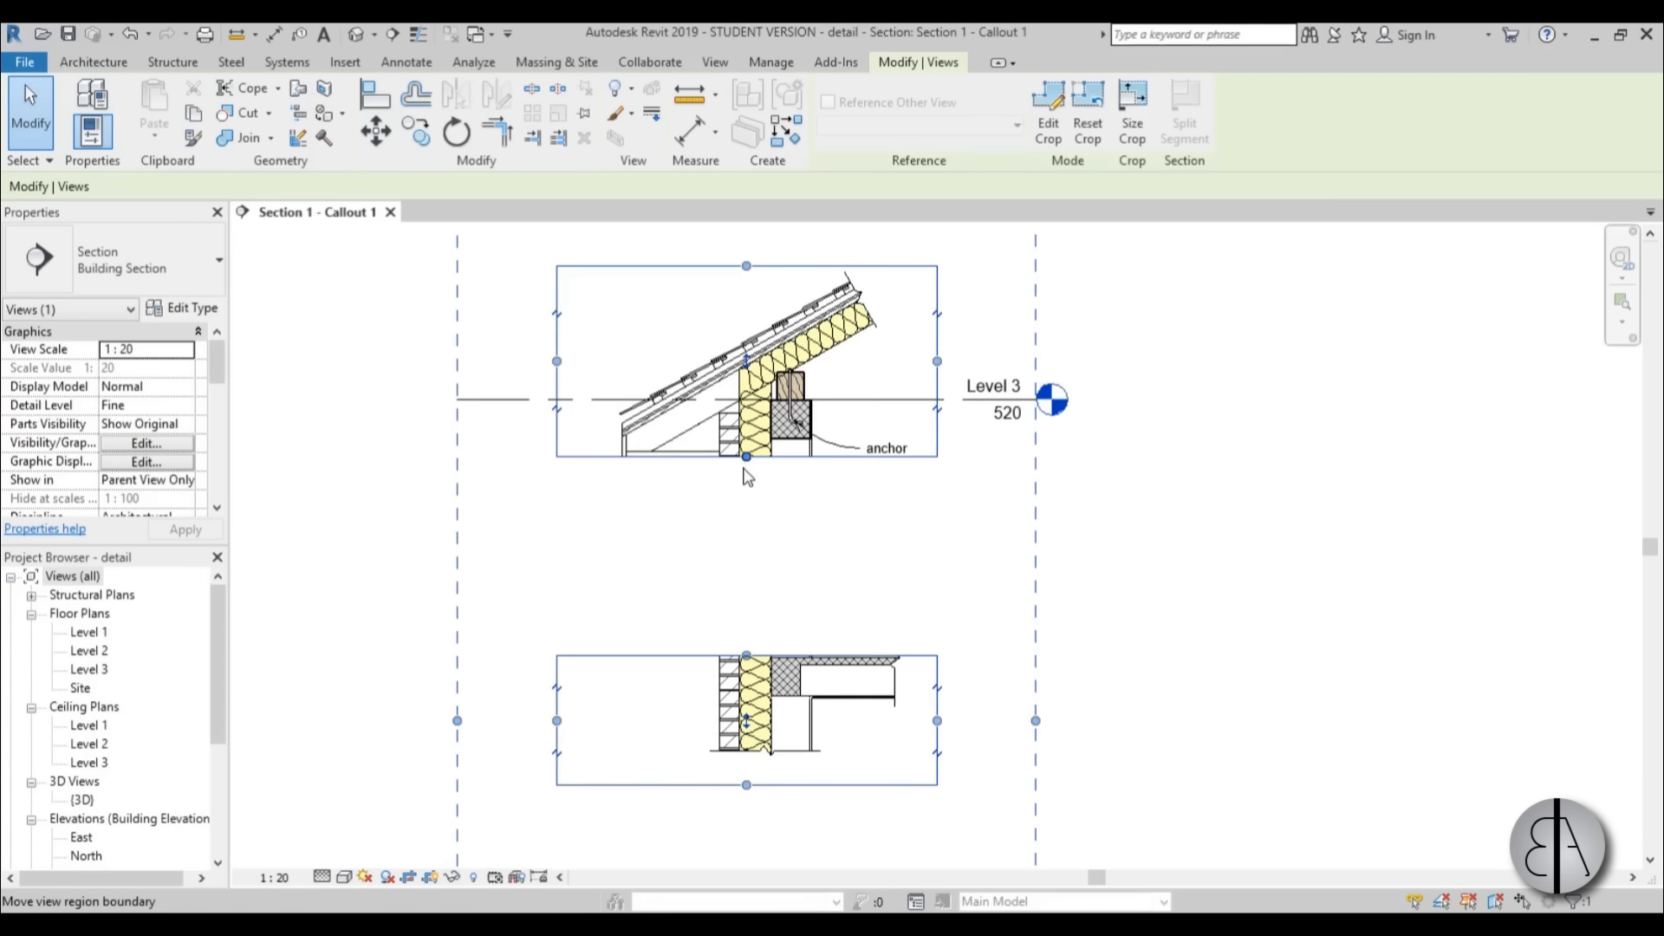
{"action": "scroll", "coordinate": [748, 498], "scroll_direction": "up", "scroll_amount": 4}
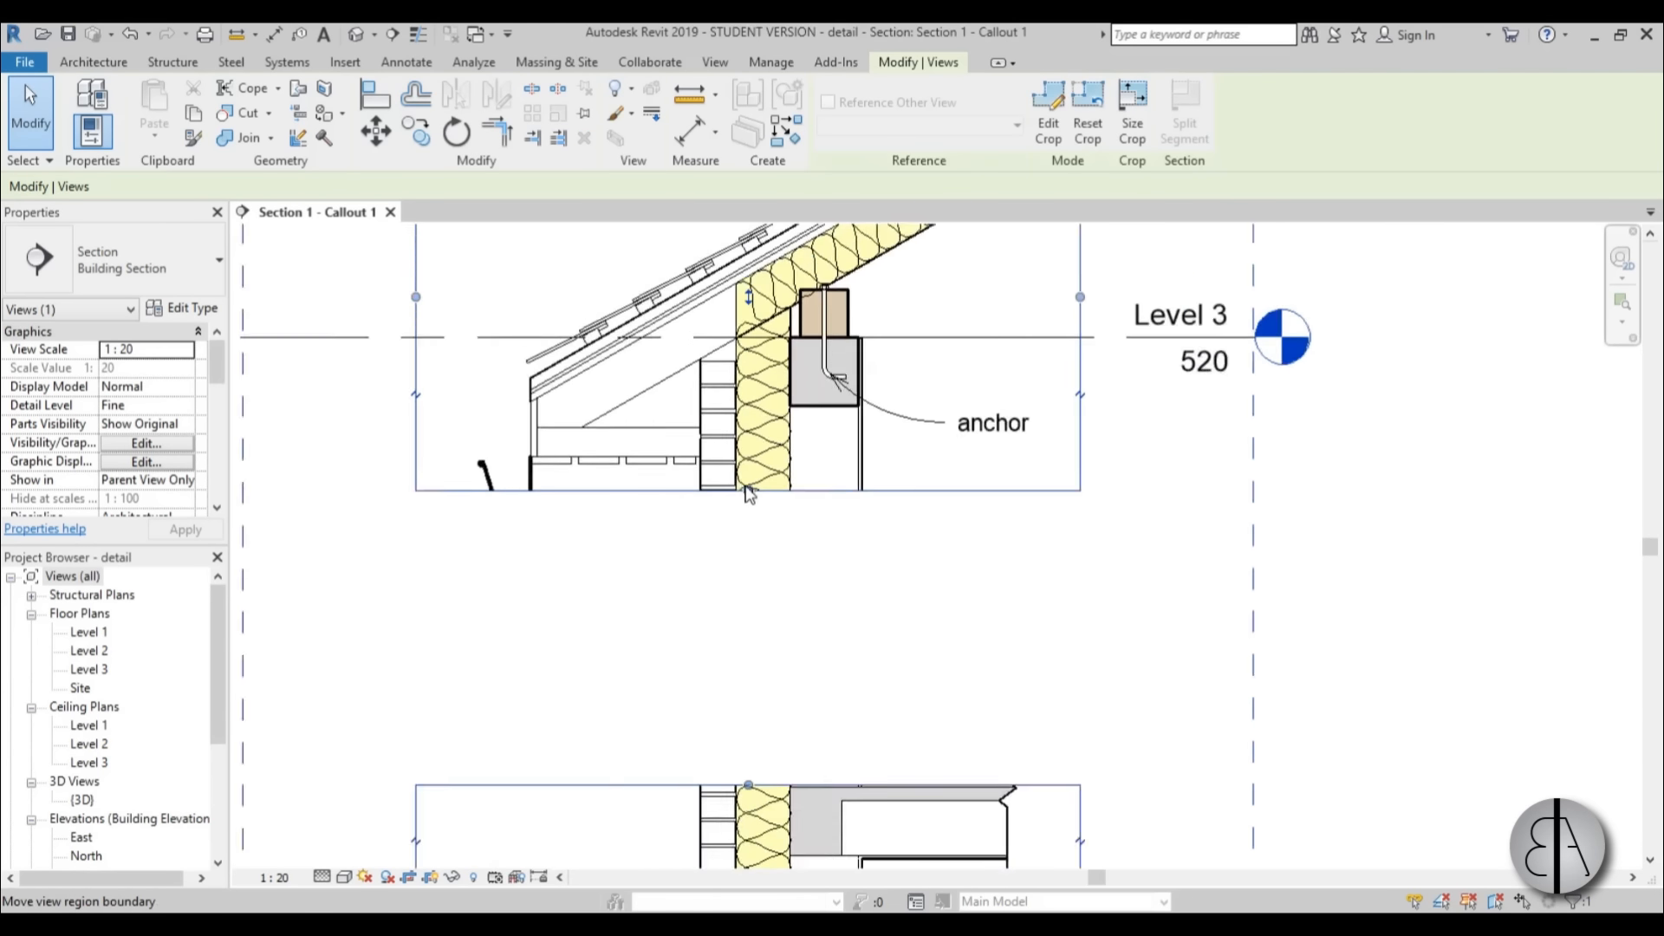
{"action": "left_click_drag", "start_coordinate": [750, 544], "coordinate": [750, 553]}
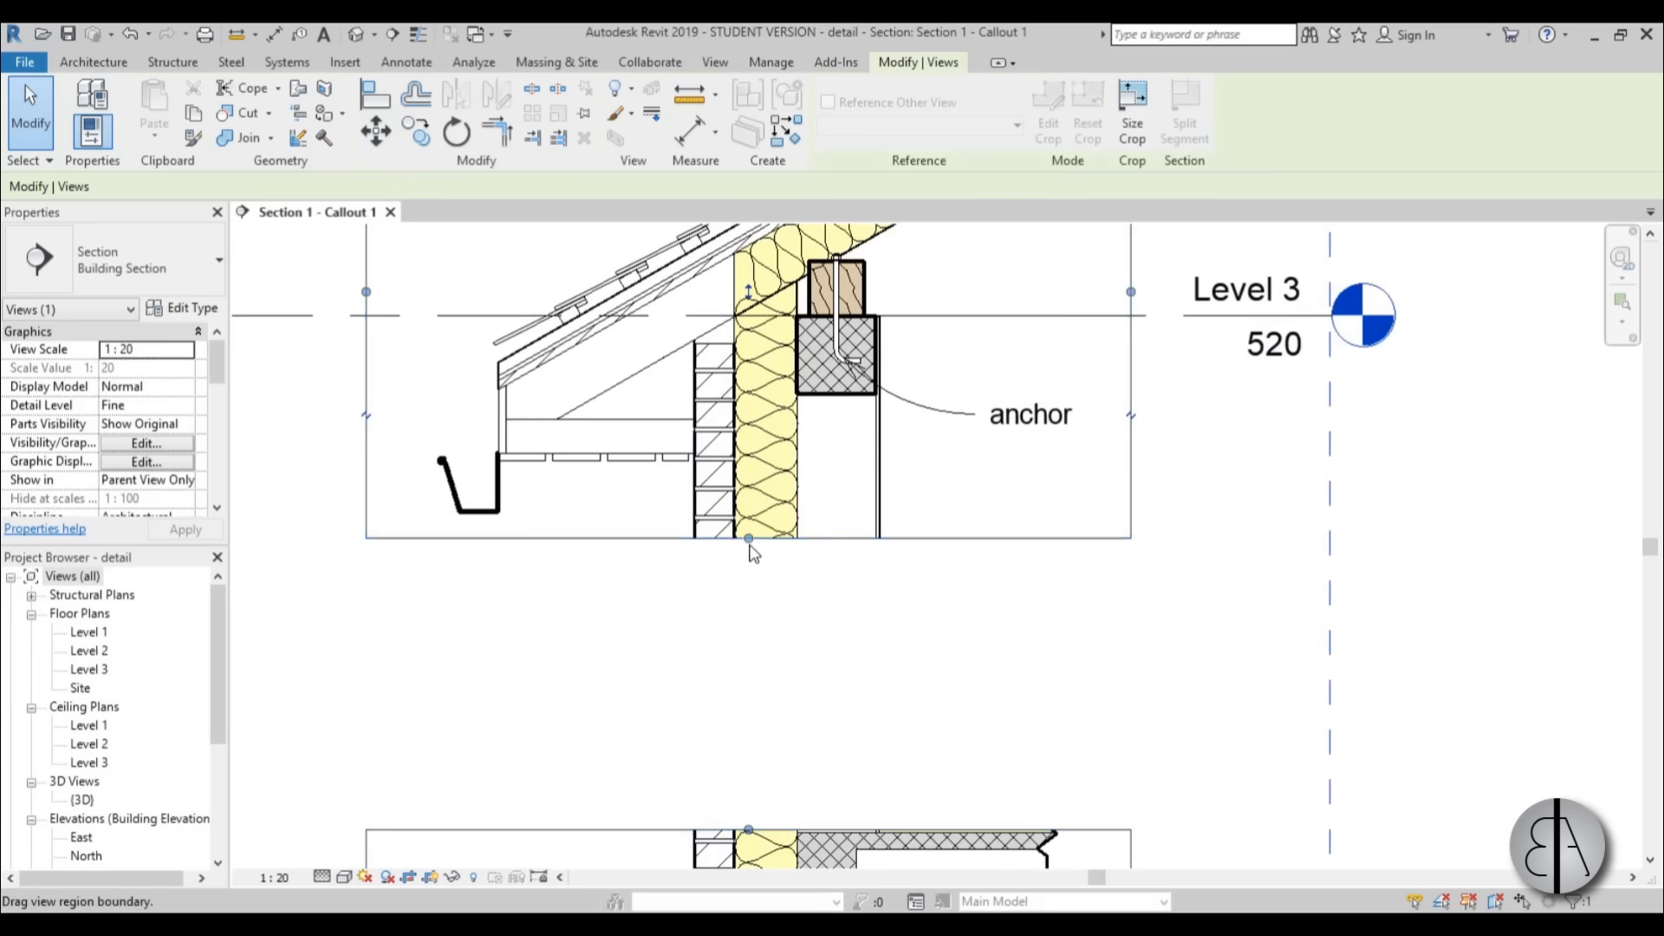
{"action": "left_click_drag", "start_coordinate": [749, 544], "coordinate": [749, 549]}
{"action": "scroll", "coordinate": [778, 665], "scroll_direction": "down", "scroll_amount": 1}
{"action": "middle_click_drag", "start_coordinate": [779, 666], "coordinate": [787, 378]}
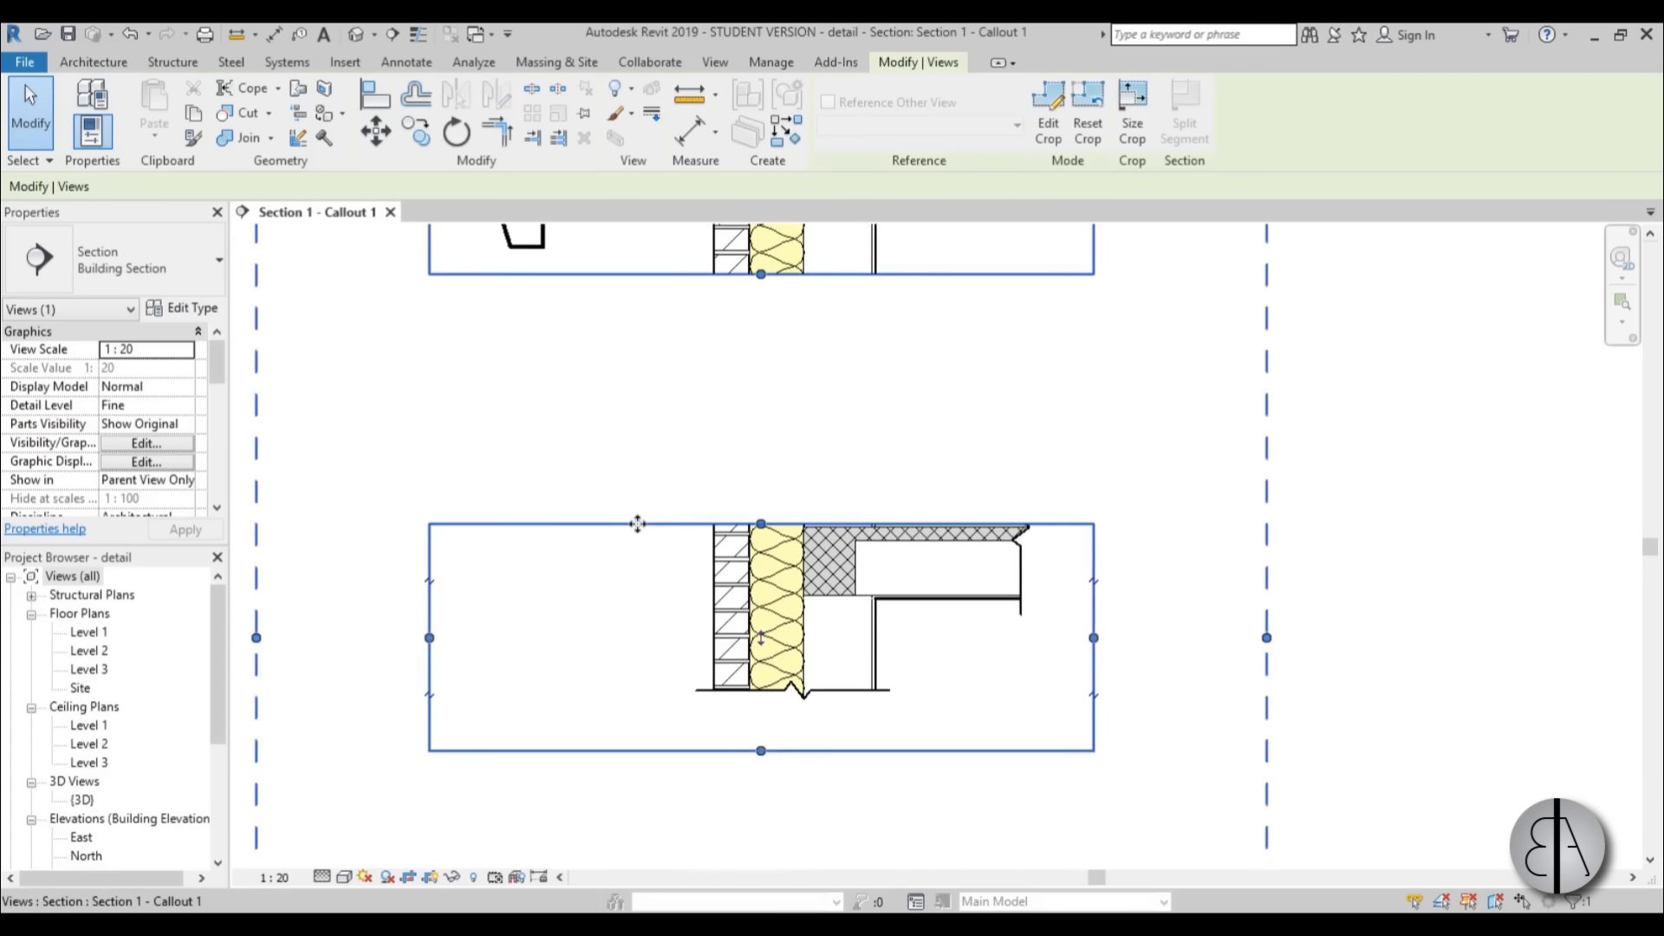
{"action": "left_click_drag", "start_coordinate": [762, 523], "coordinate": [764, 416]}
Move the upper crop part down until only a narrow gap separates it from the lower part.
{"action": "middle_click_drag", "start_coordinate": [796, 497], "coordinate": [757, 684]}
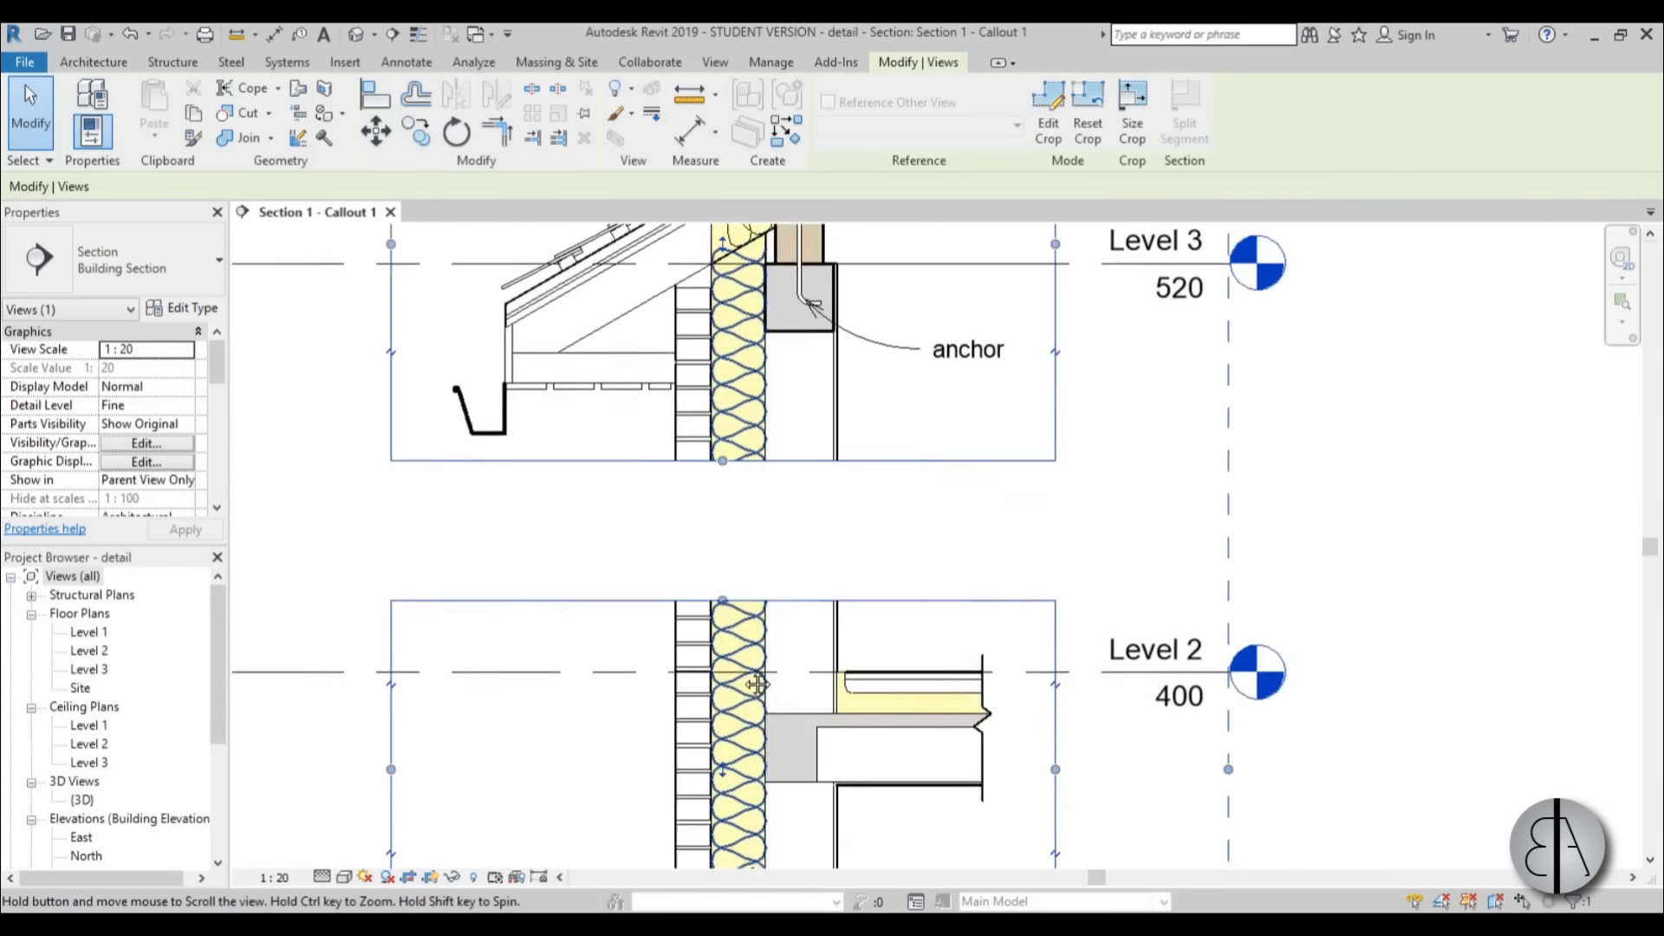
{"action": "scroll", "coordinate": [757, 620], "scroll_direction": "down", "scroll_amount": 1}
{"action": "left_click", "coordinate": [684, 530]}
{"action": "left_click", "coordinate": [651, 505]}
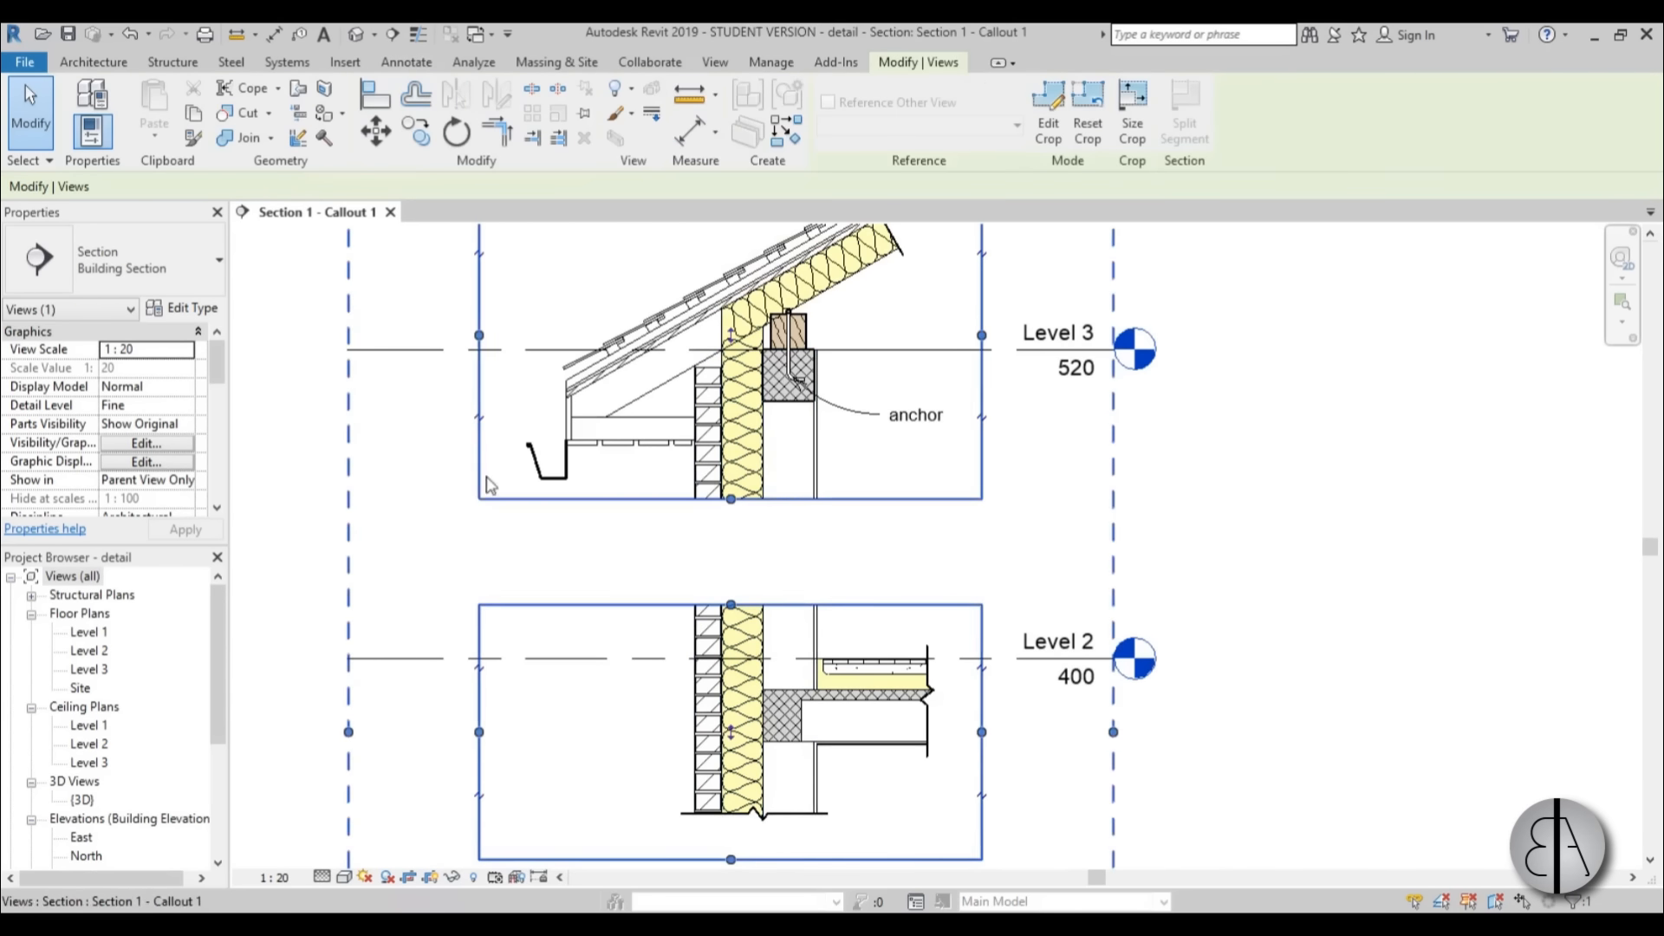
{"action": "scroll", "coordinate": [741, 410], "scroll_direction": "up", "scroll_amount": 2}
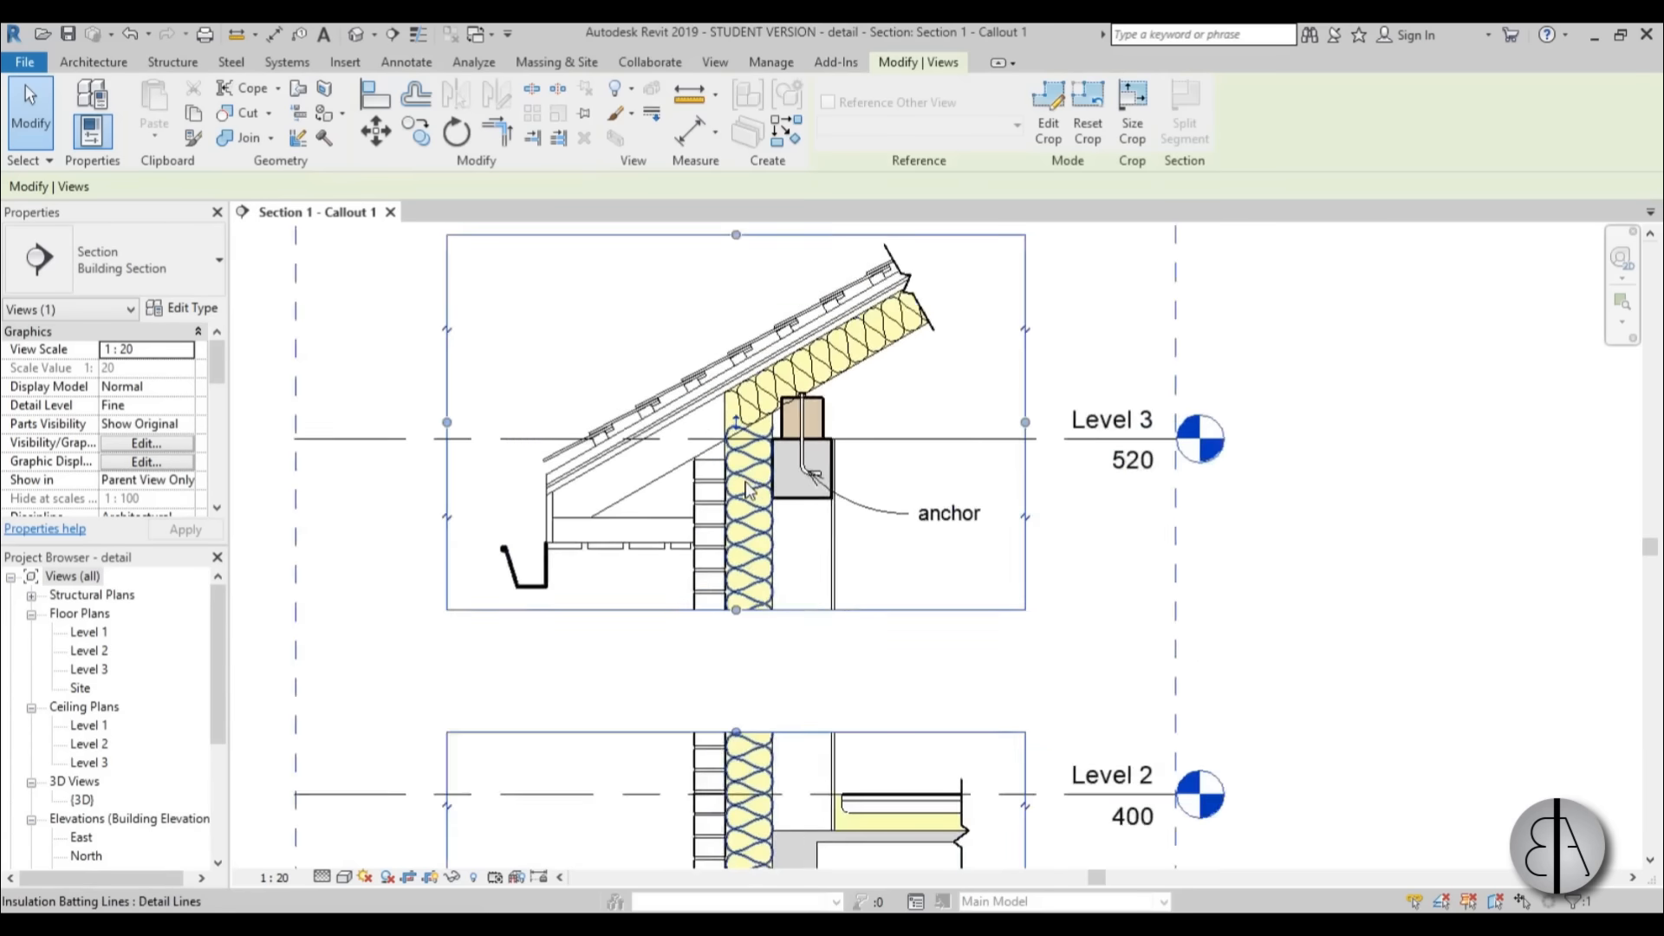
{"action": "left_click_drag", "start_coordinate": [734, 407], "coordinate": [734, 547]}
{"action": "left_click", "coordinate": [1169, 726]}
Create a similar break line placed horizontally across the wall just below the lower crop part's upper edge.
{"action": "scroll", "coordinate": [1075, 662], "scroll_direction": "down", "scroll_amount": 1}
{"action": "middle_click_drag", "start_coordinate": [1074, 662], "coordinate": [950, 364]}
{"action": "scroll", "coordinate": [953, 371], "scroll_direction": "up", "scroll_amount": 1}
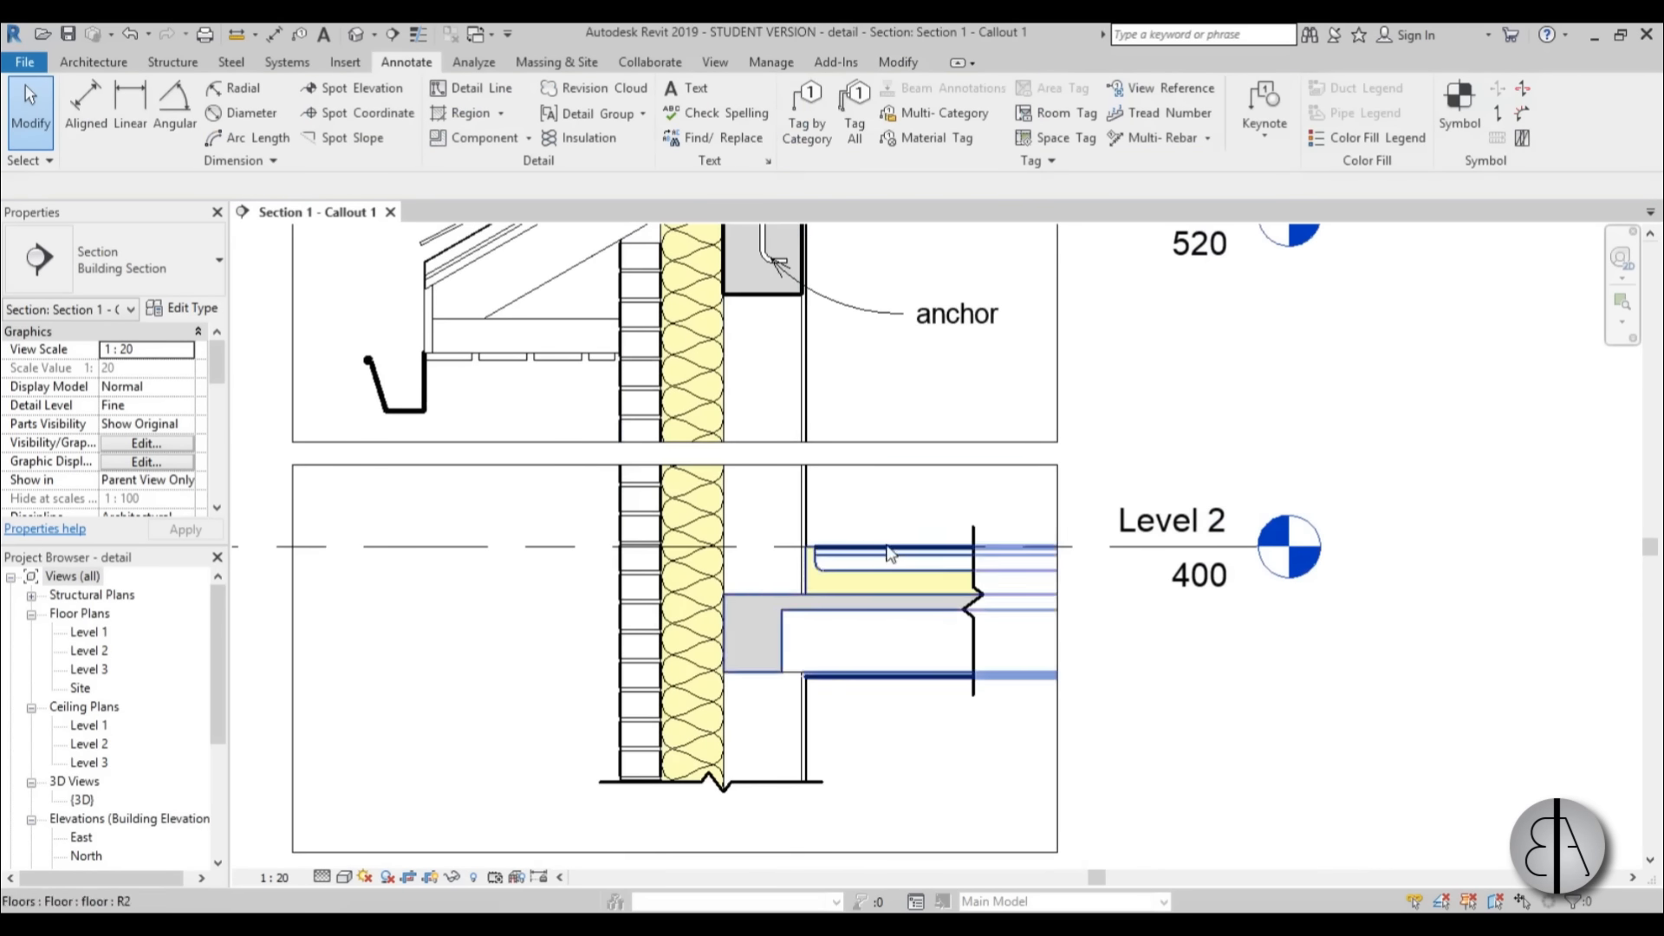
{"action": "left_click", "coordinate": [980, 533]}
{"action": "key", "text": "c"}
{"action": "key", "text": "s"}
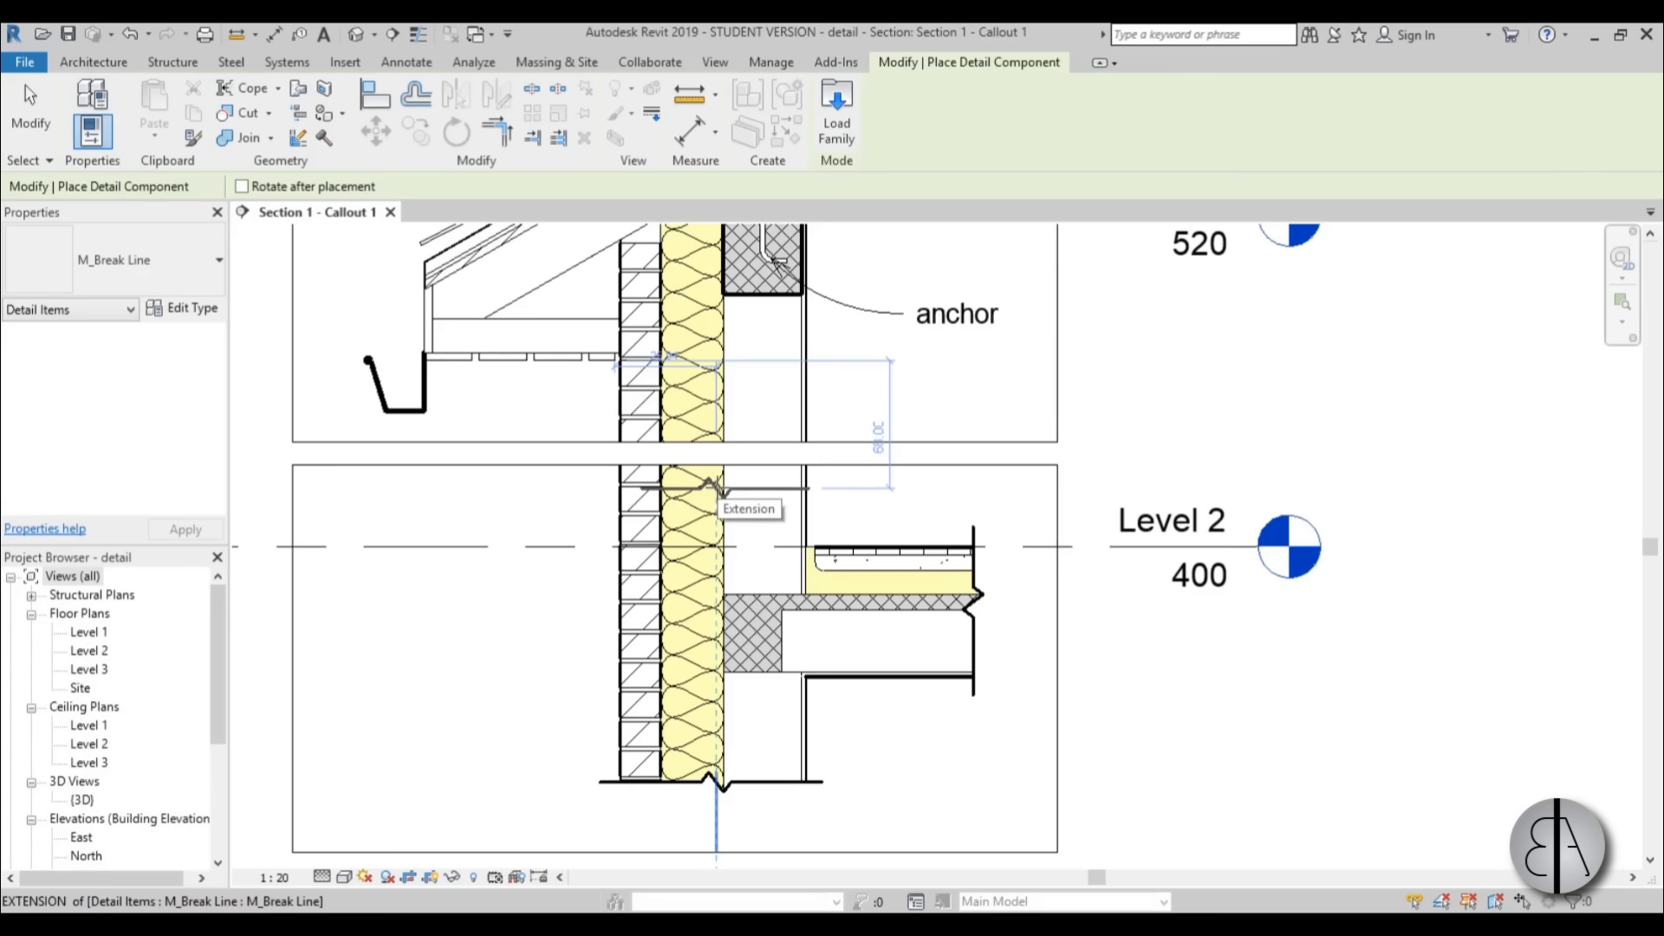
{"action": "left_click", "coordinate": [724, 482]}
{"action": "key", "text": "Escape"}
Stretch the new wall break line to about 30 on its outer side, beyond the brick face.
{"action": "left_click", "coordinate": [651, 486]}
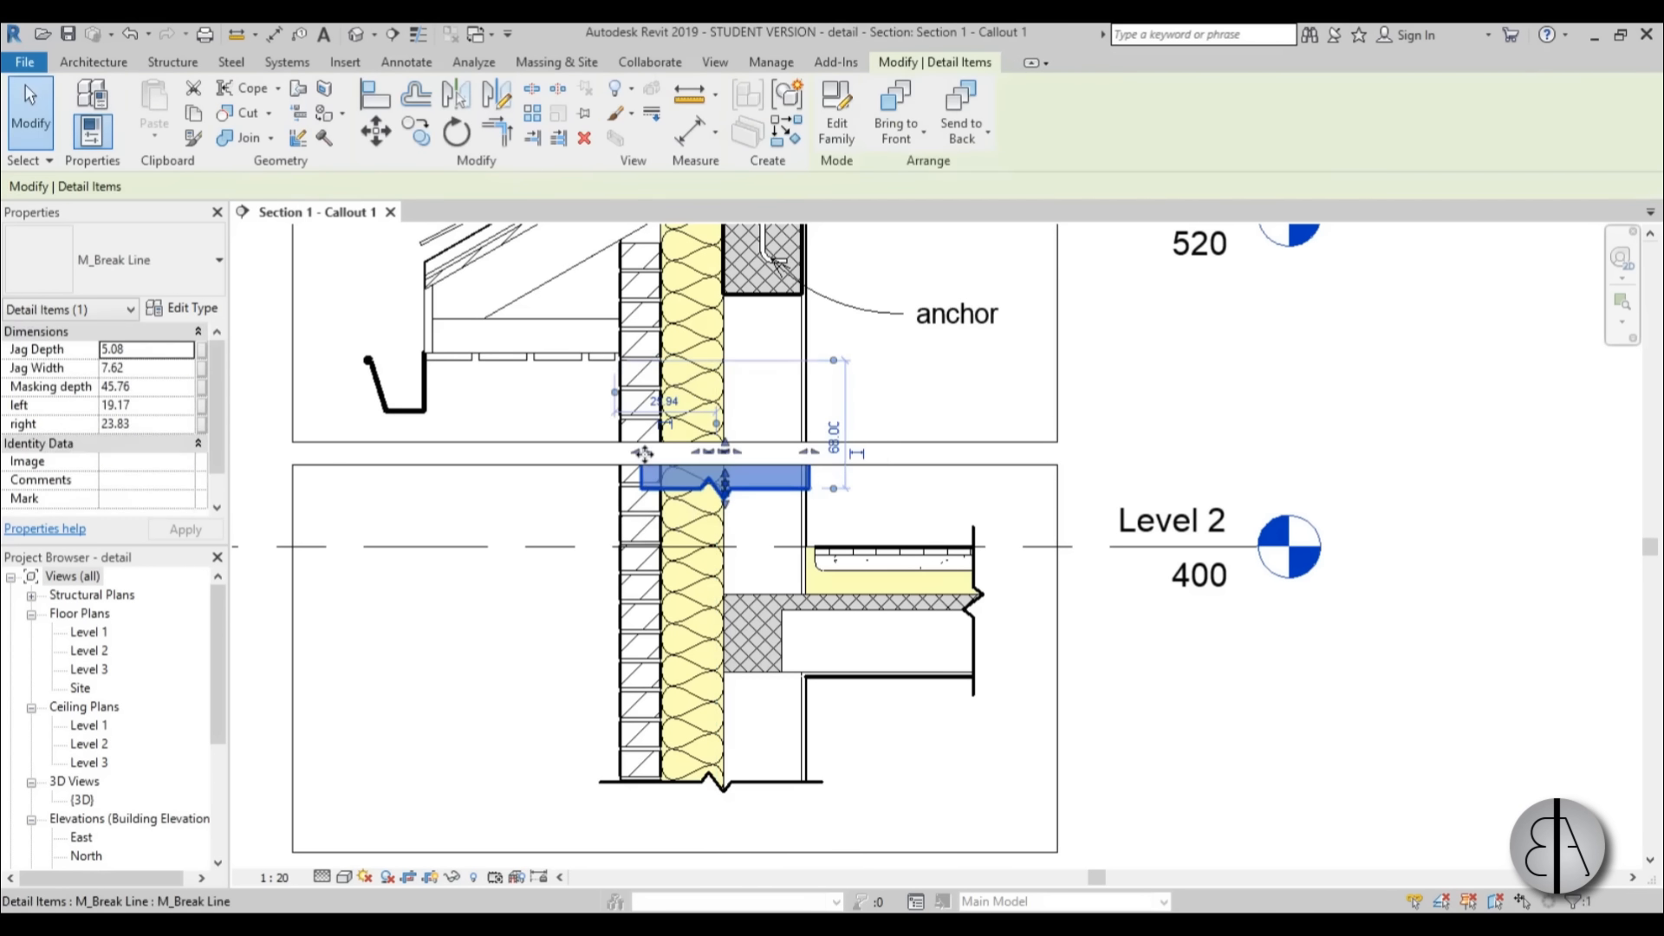
{"action": "left_click", "coordinate": [633, 457]}
{"action": "left_click", "coordinate": [644, 489]}
{"action": "scroll", "coordinate": [644, 488], "scroll_direction": "up", "scroll_amount": 3}
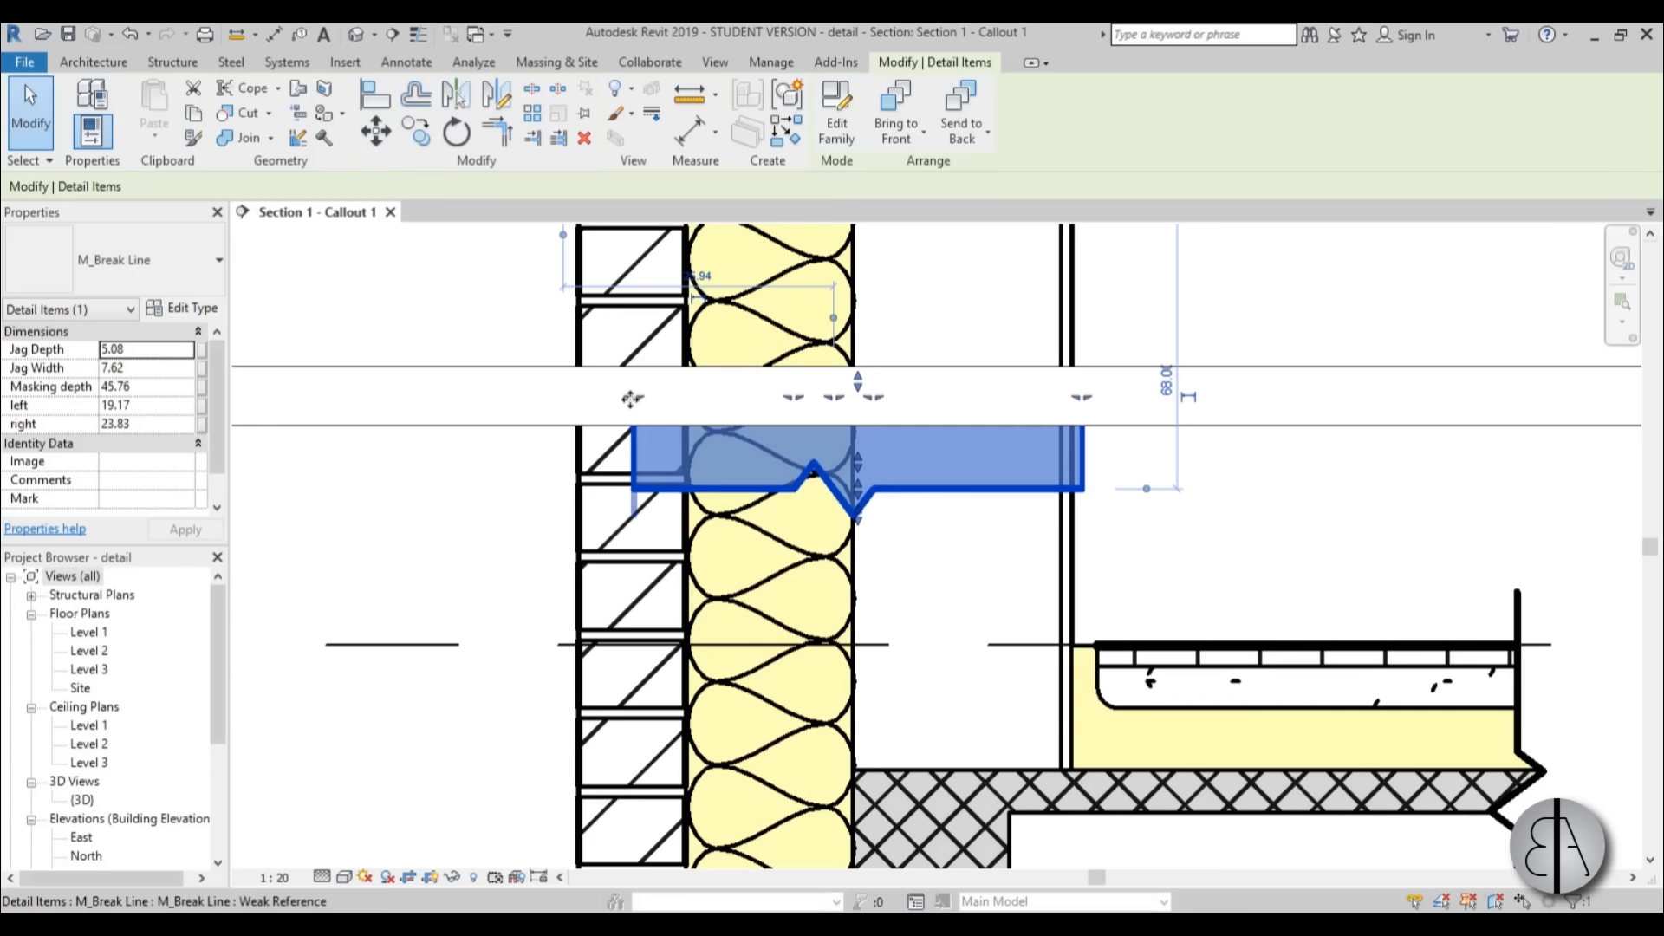
{"action": "left_click_drag", "start_coordinate": [631, 398], "coordinate": [559, 405]}
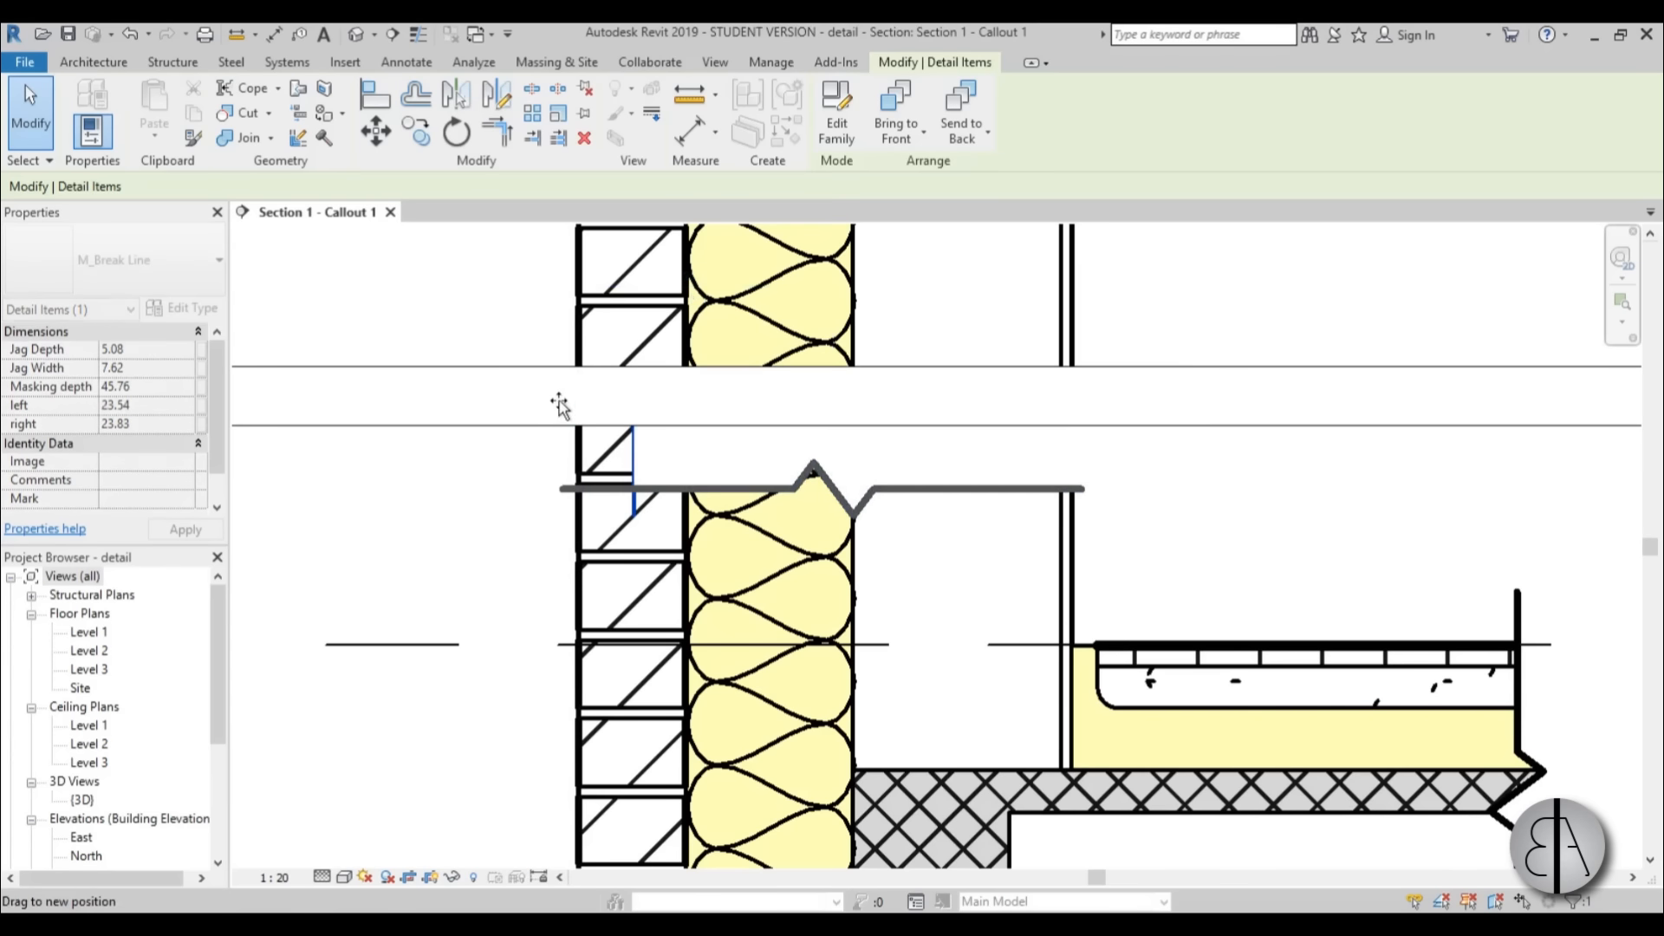
{"action": "left_click", "coordinate": [1063, 414]}
Create a similar break line placed across the wall just above the upper crop part's lower edge.
{"action": "scroll", "coordinate": [950, 572], "scroll_direction": "down", "scroll_amount": 2}
{"action": "left_click", "coordinate": [950, 572]}
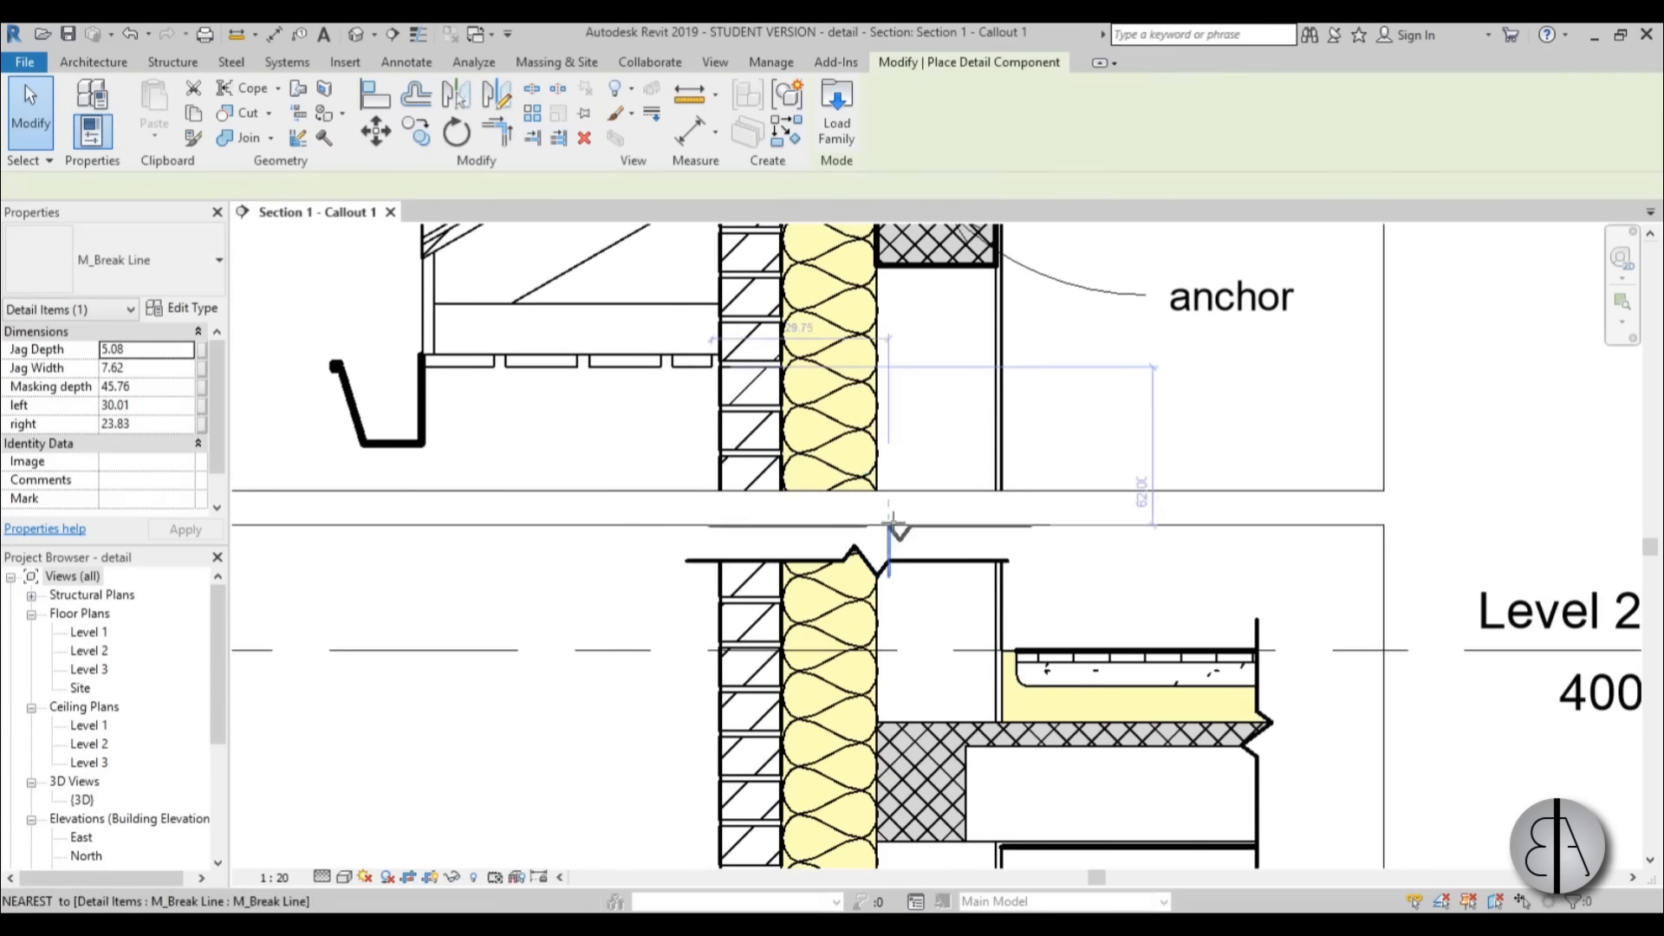
{"action": "key", "text": "c"}
{"action": "key", "text": "s"}
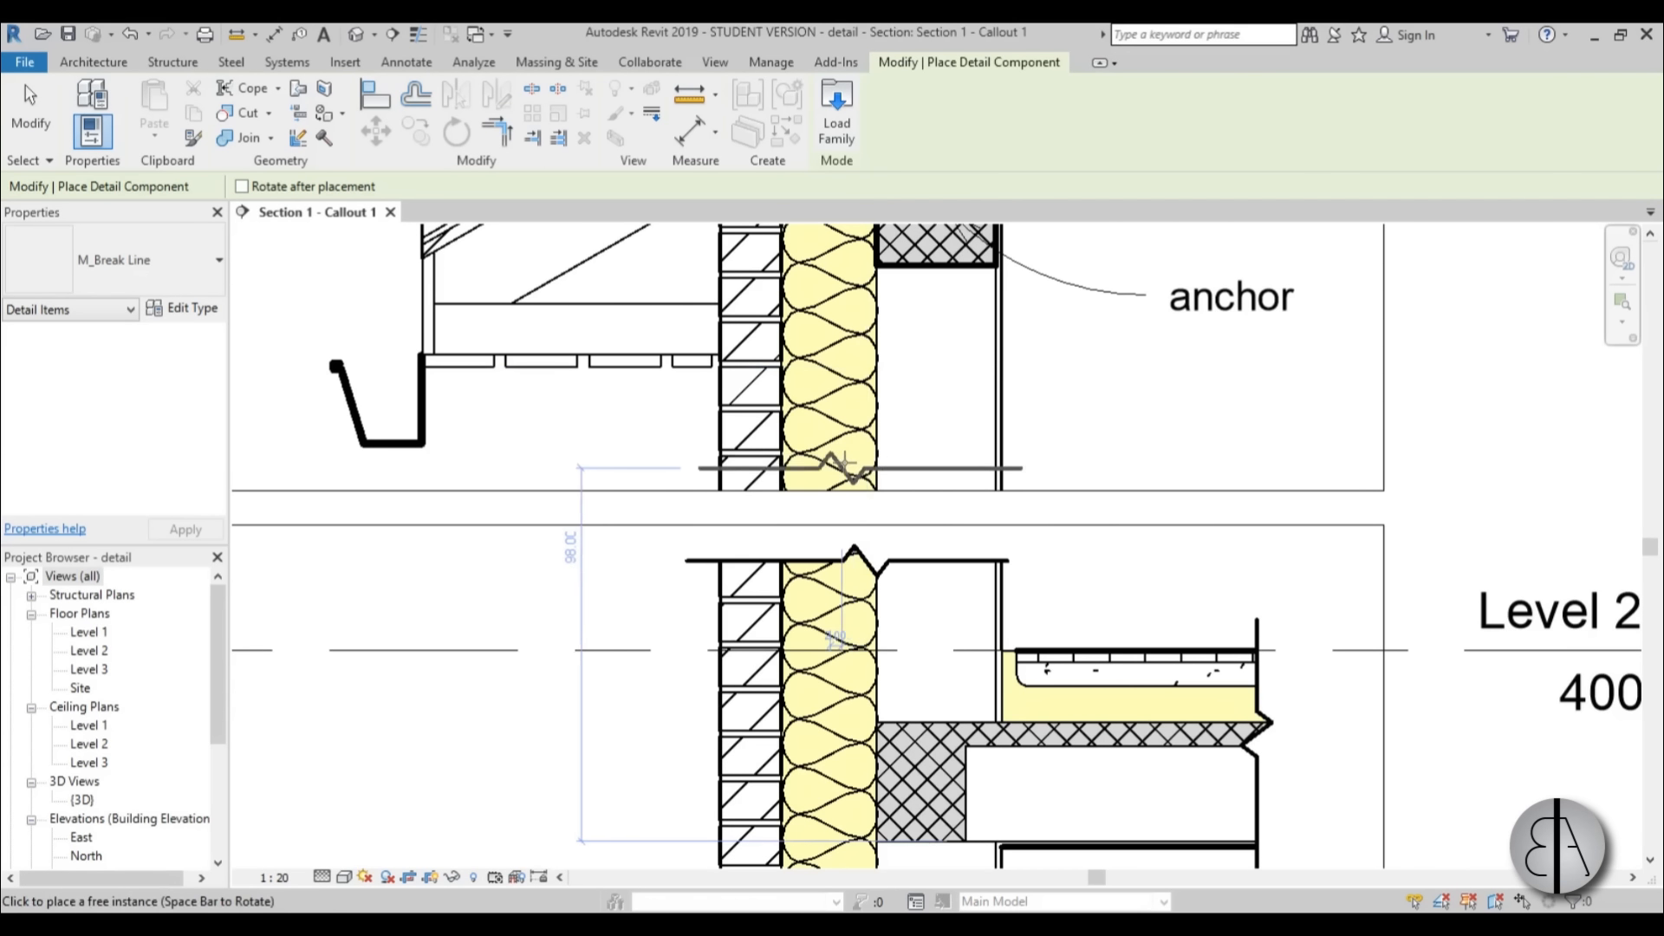
{"action": "left_click", "coordinate": [844, 464]}
{"action": "key", "text": "Escape"}
{"action": "scroll", "coordinate": [700, 459], "scroll_direction": "down", "scroll_amount": 3}
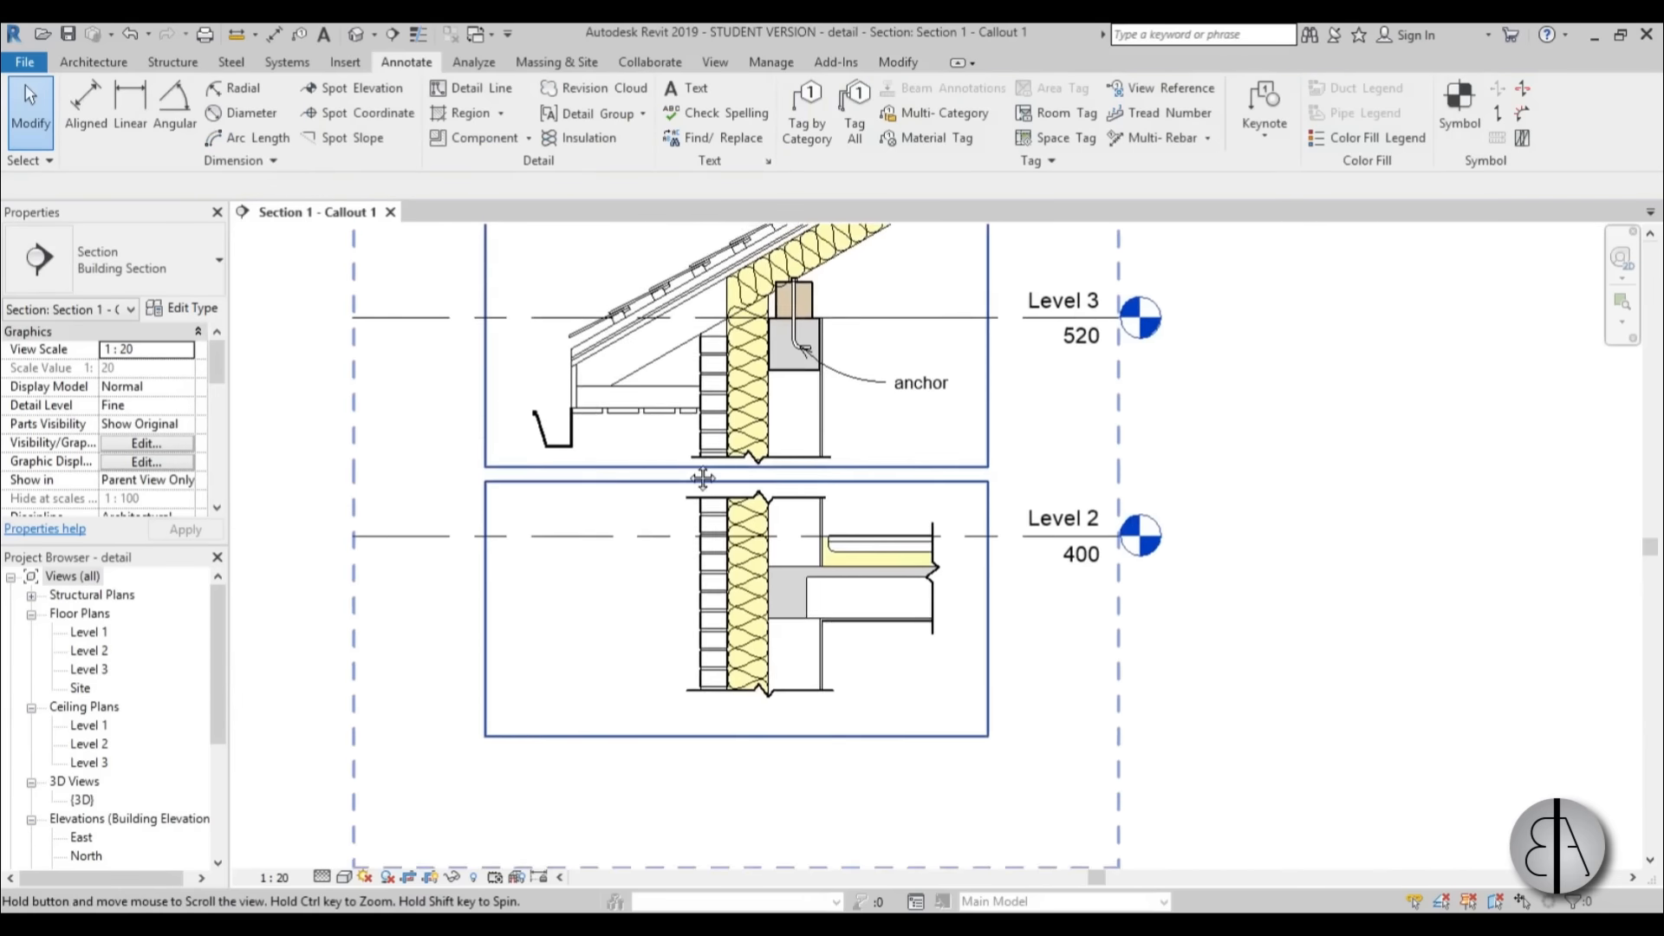
Hide the callout's crop region and turn off its annotation crop.
{"action": "middle_click_drag", "start_coordinate": [702, 476], "coordinate": [718, 569]}
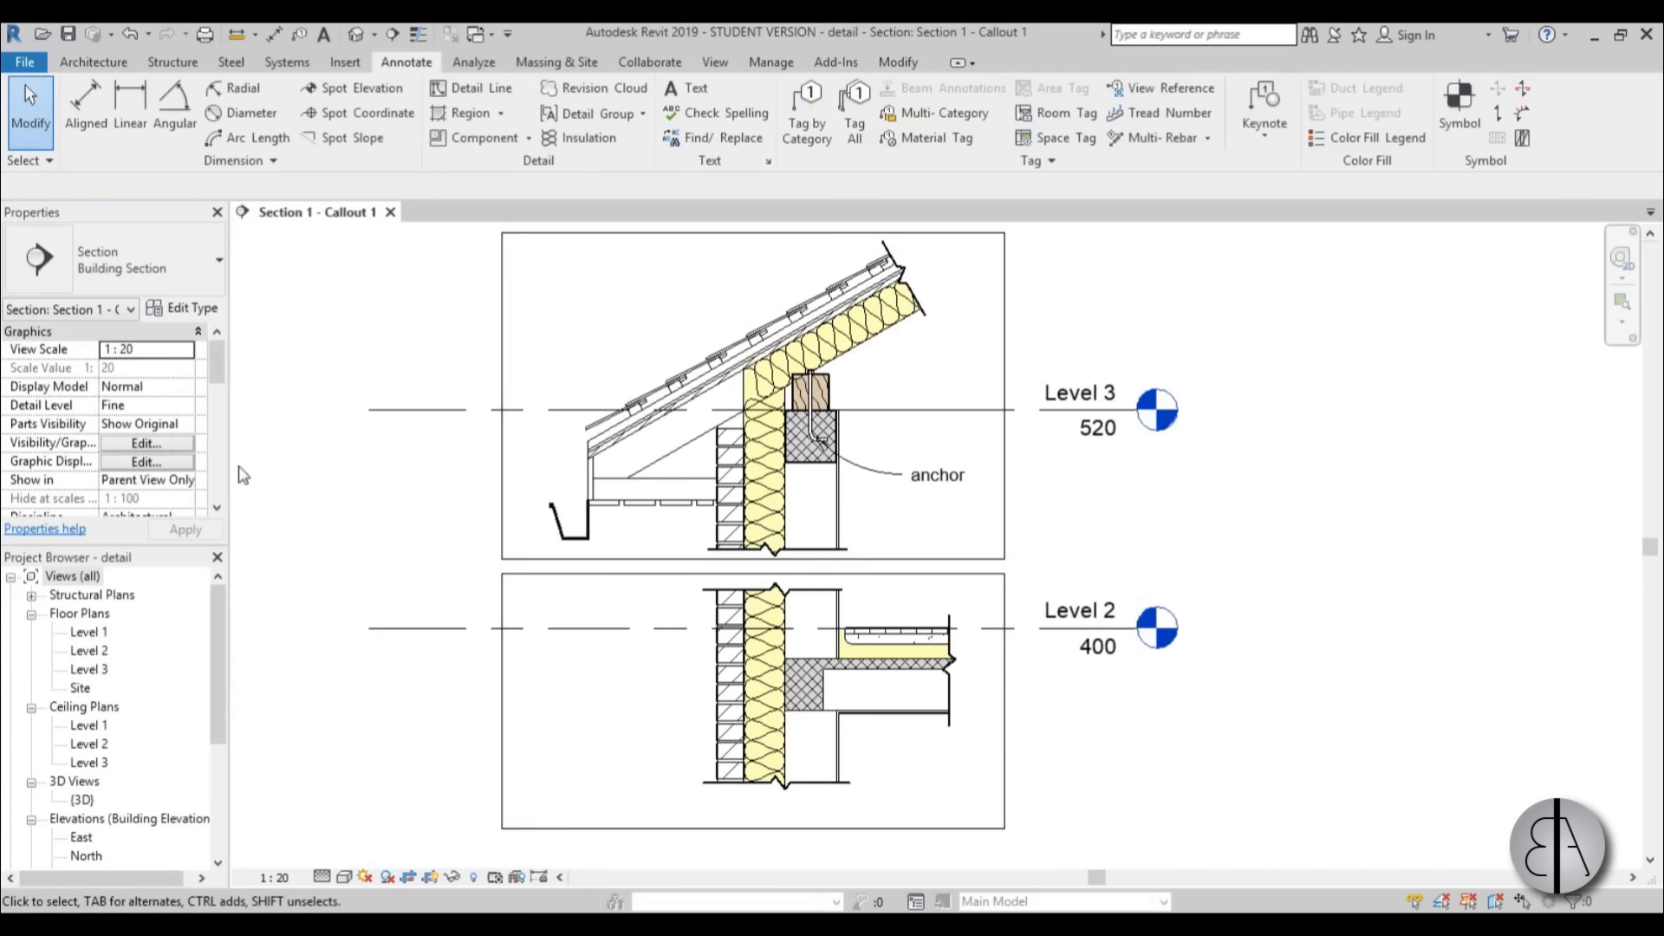
{"action": "left_click_drag", "start_coordinate": [222, 364], "coordinate": [216, 408]}
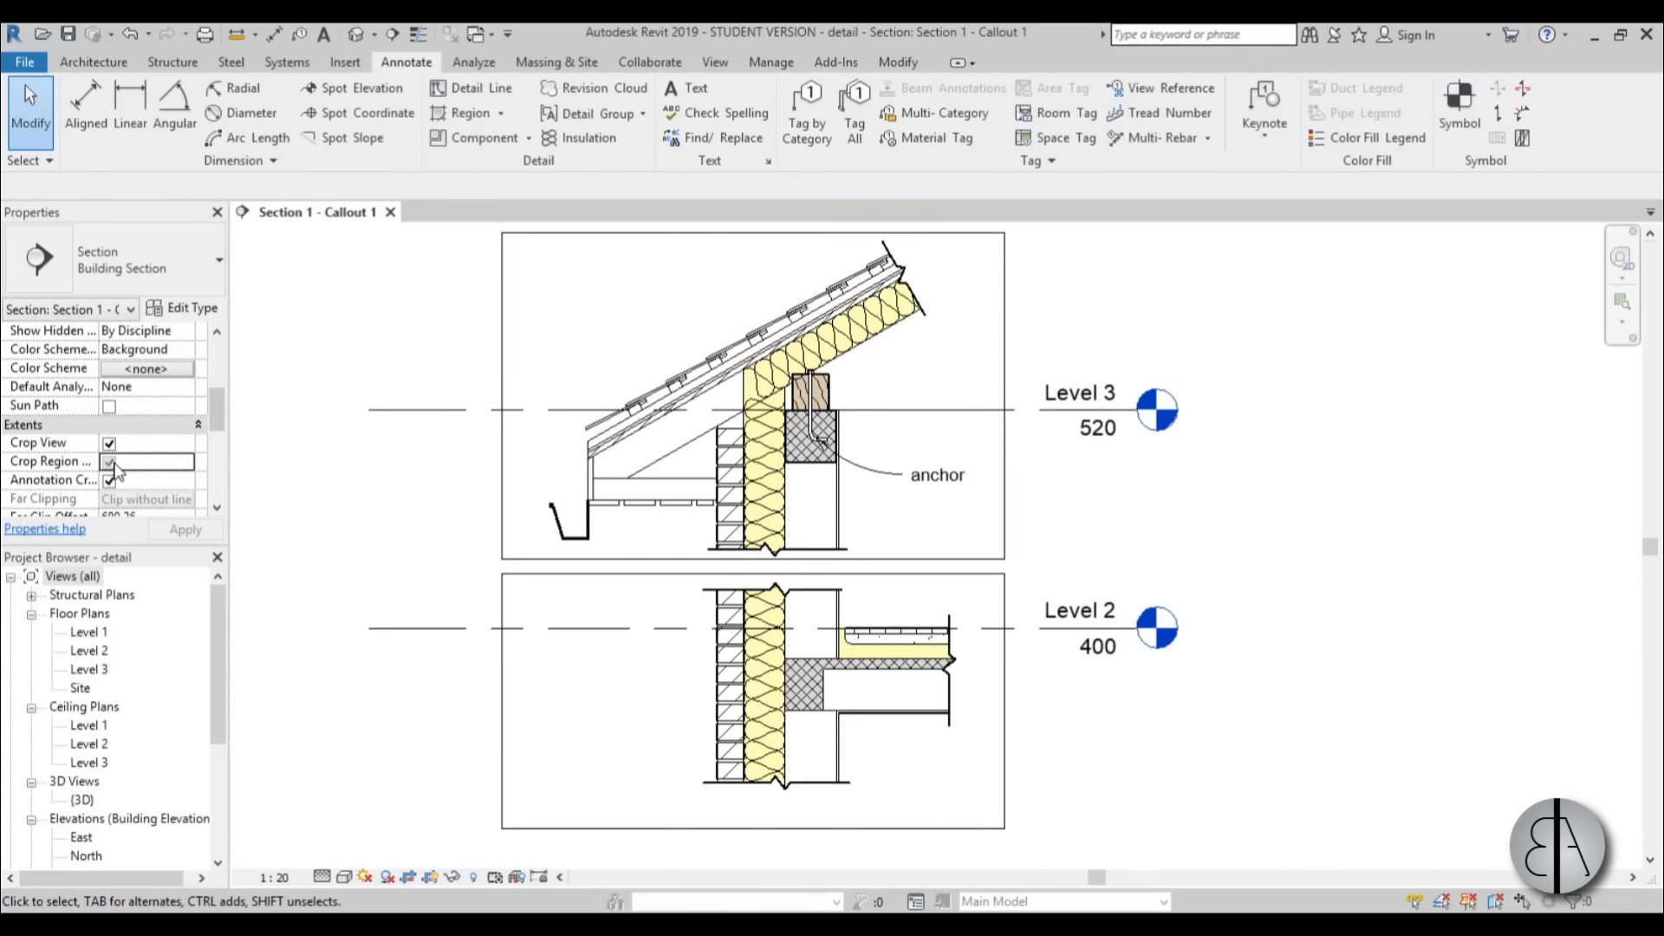
{"action": "left_click", "coordinate": [109, 480]}
{"action": "left_click", "coordinate": [185, 528]}
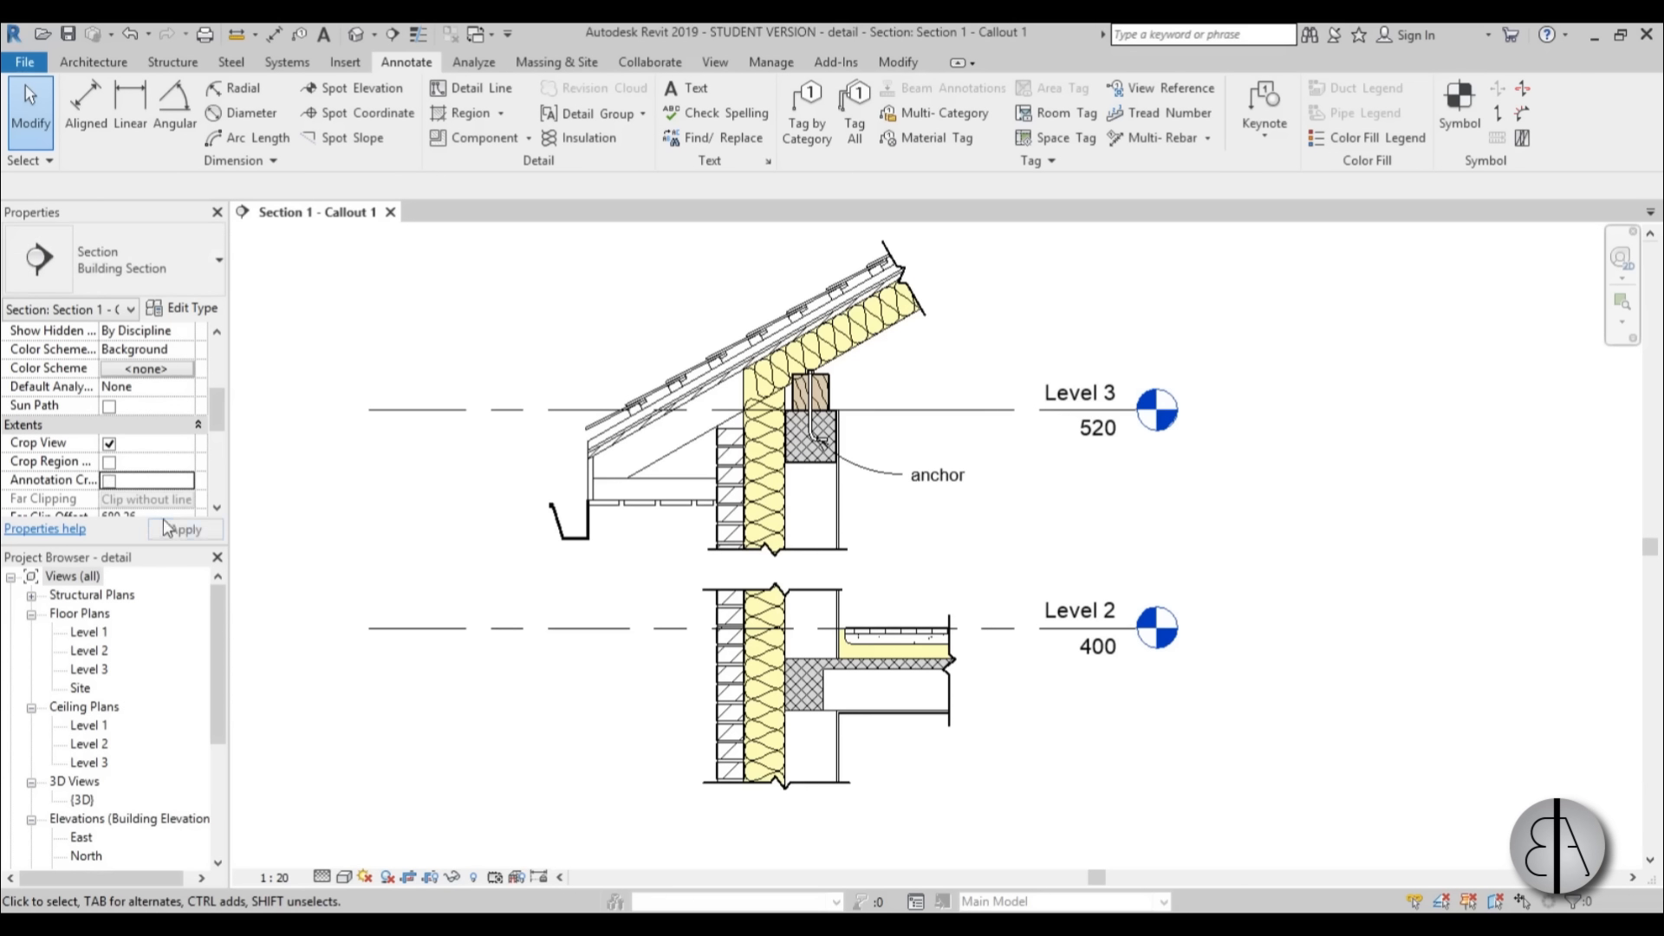
Shorten the Level 2 and Level 3 lines at both ends, bringing the level heads closer to the detail.
{"action": "scroll", "coordinate": [886, 532], "scroll_direction": "down", "scroll_amount": 1}
{"action": "middle_click_drag", "start_coordinate": [1009, 735], "coordinate": [986, 711]}
{"action": "scroll", "coordinate": [638, 381], "scroll_direction": "up", "scroll_amount": 1}
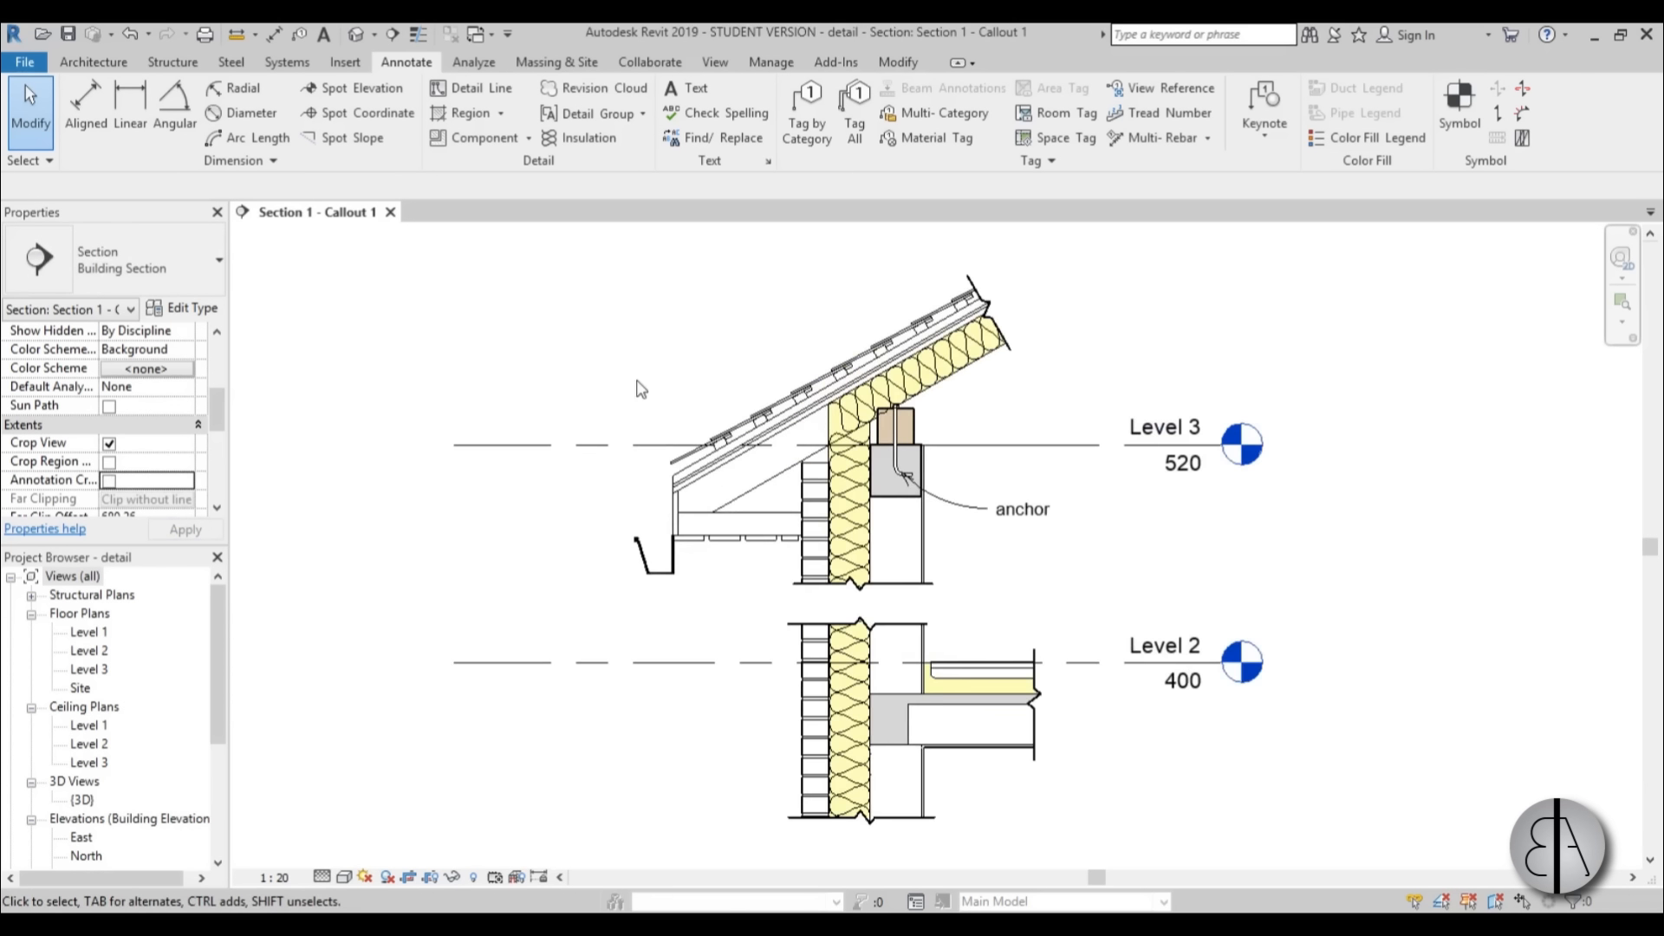
{"action": "left_click", "coordinate": [561, 458]}
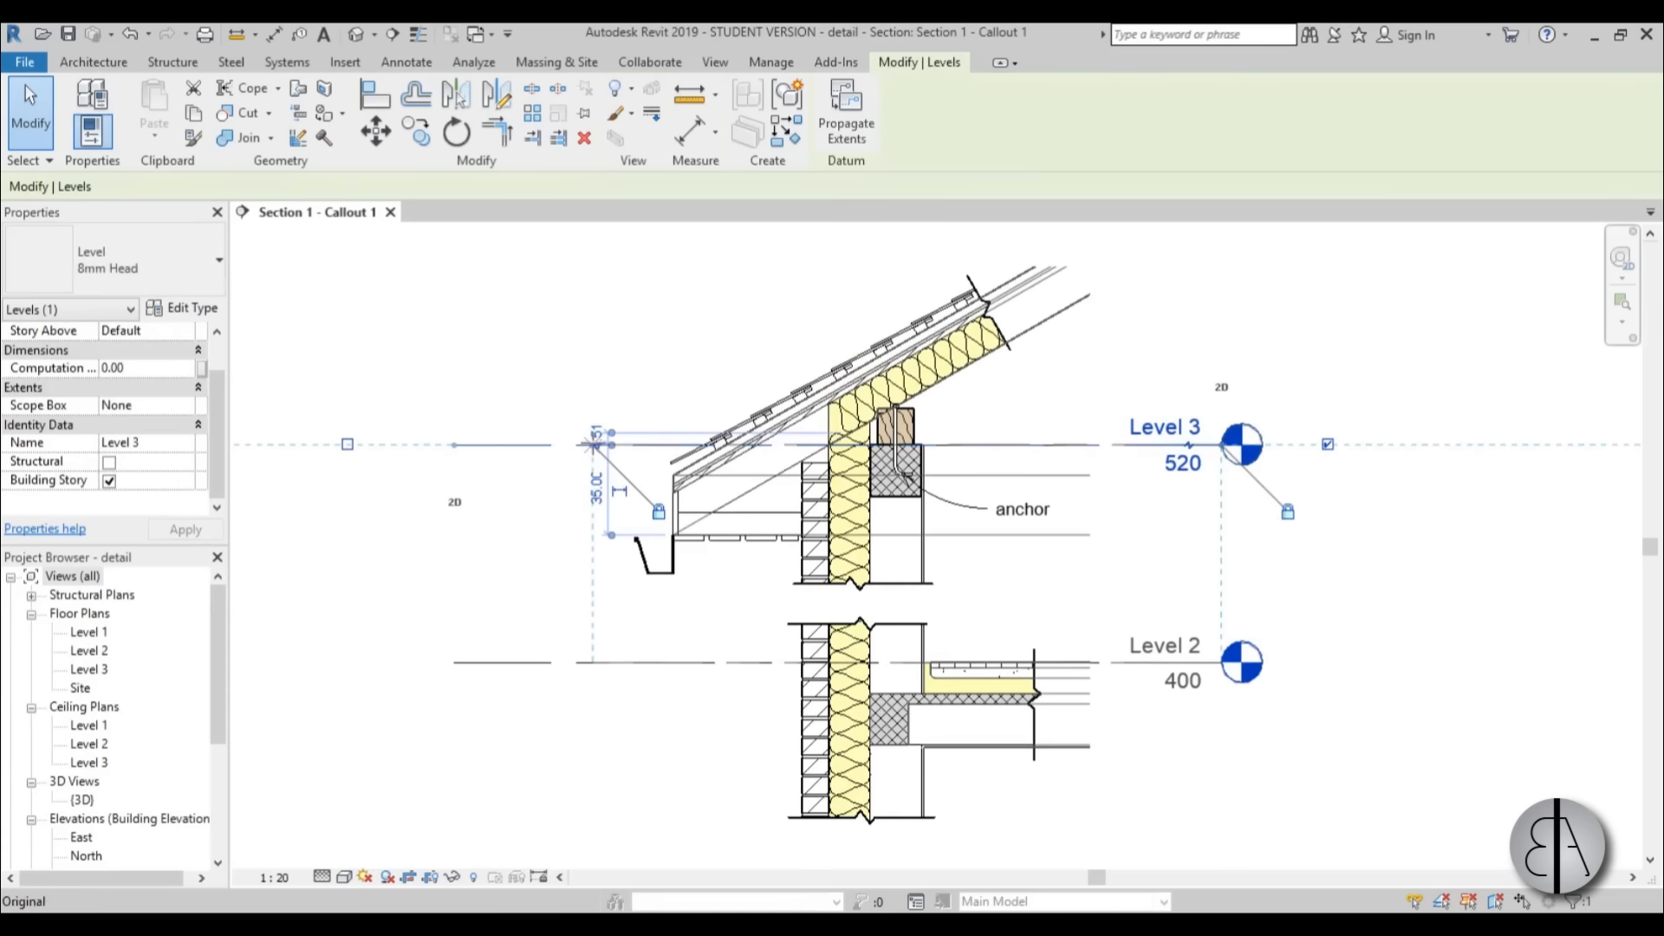
{"action": "left_click_drag", "start_coordinate": [593, 445], "coordinate": [593, 445]}
{"action": "left_click_drag", "start_coordinate": [1227, 451], "coordinate": [1136, 448]}
{"action": "left_click", "coordinate": [1048, 394]}
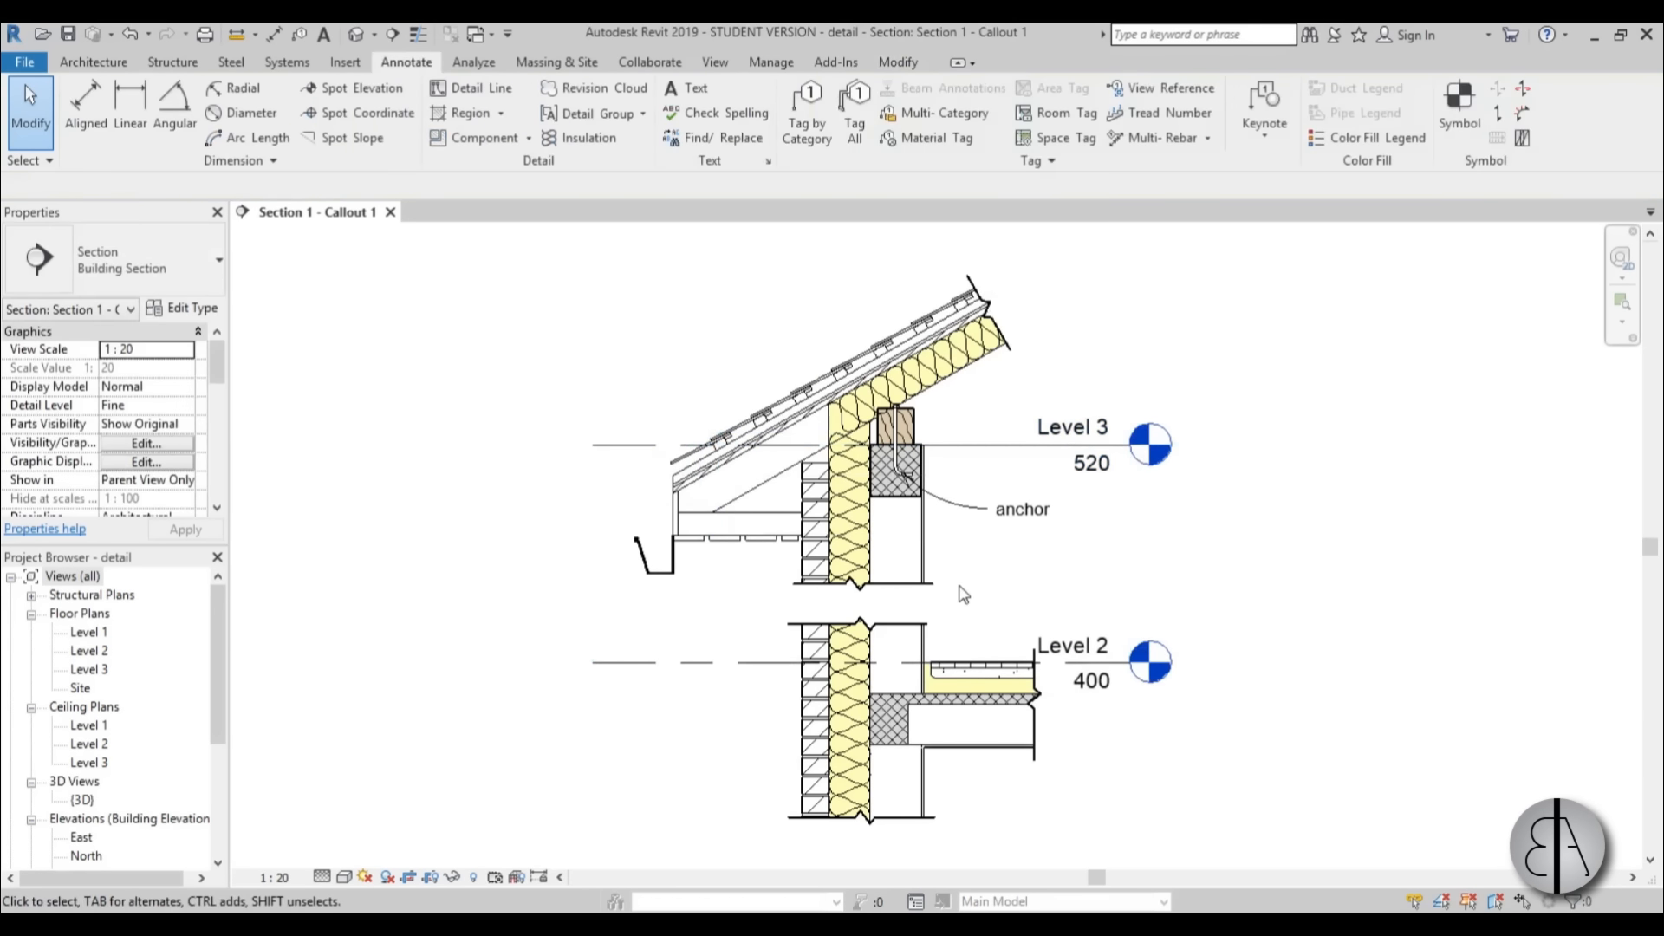
{"action": "mouse_move", "coordinate": [962, 595]}
{"action": "middle_mouse_down"}
{"action": "mouse_move", "coordinate": [938, 623]}
{"action": "mouse_move", "coordinate": [850, 622]}
{"action": "middle_mouse_up"}
{"action": "middle_click_drag", "start_coordinate": [917, 588], "coordinate": [916, 609]}
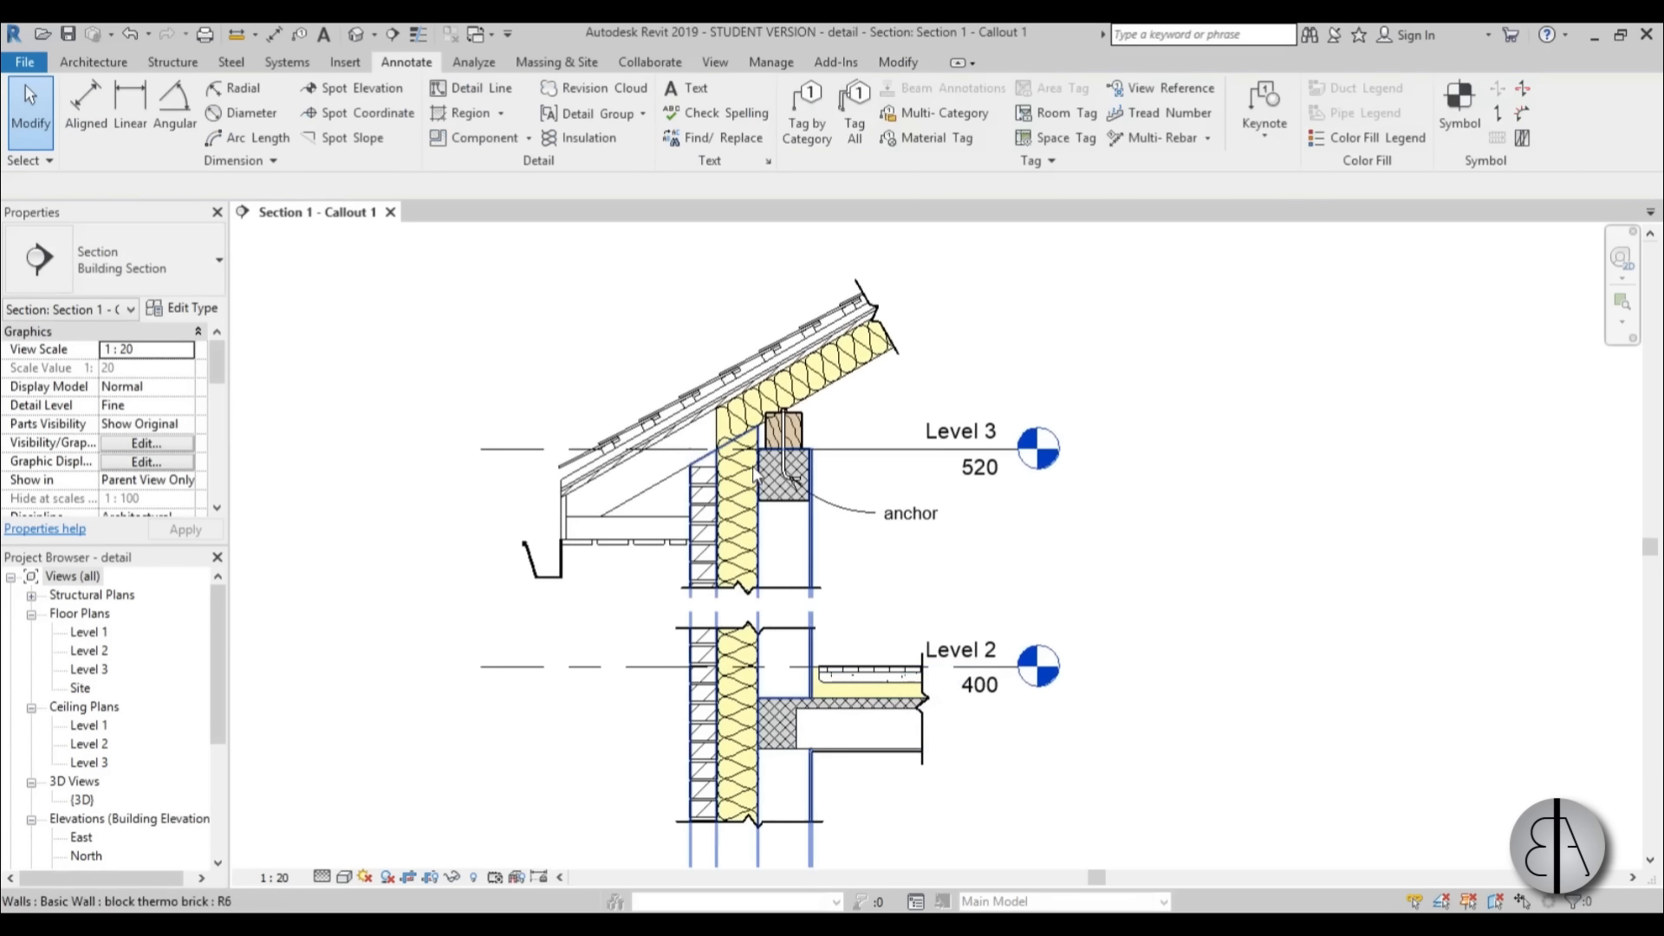
{"action": "scroll", "coordinate": [855, 632], "scroll_direction": "down", "scroll_amount": 2}
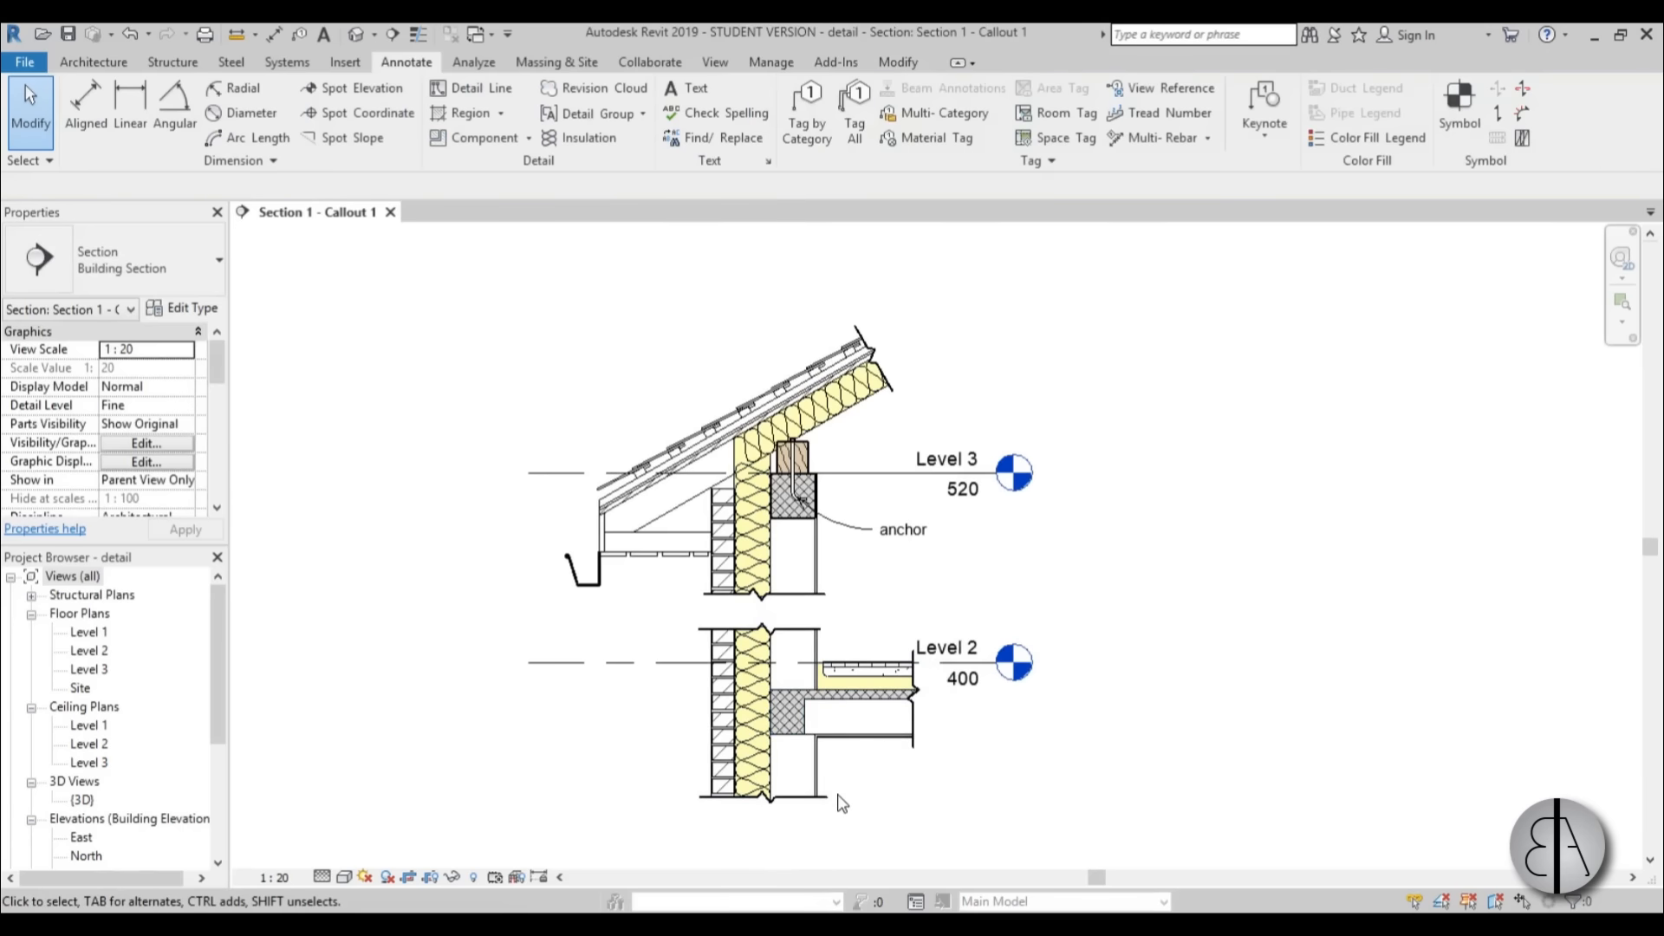
{"action": "scroll", "coordinate": [770, 785], "scroll_direction": "up", "scroll_amount": 2}
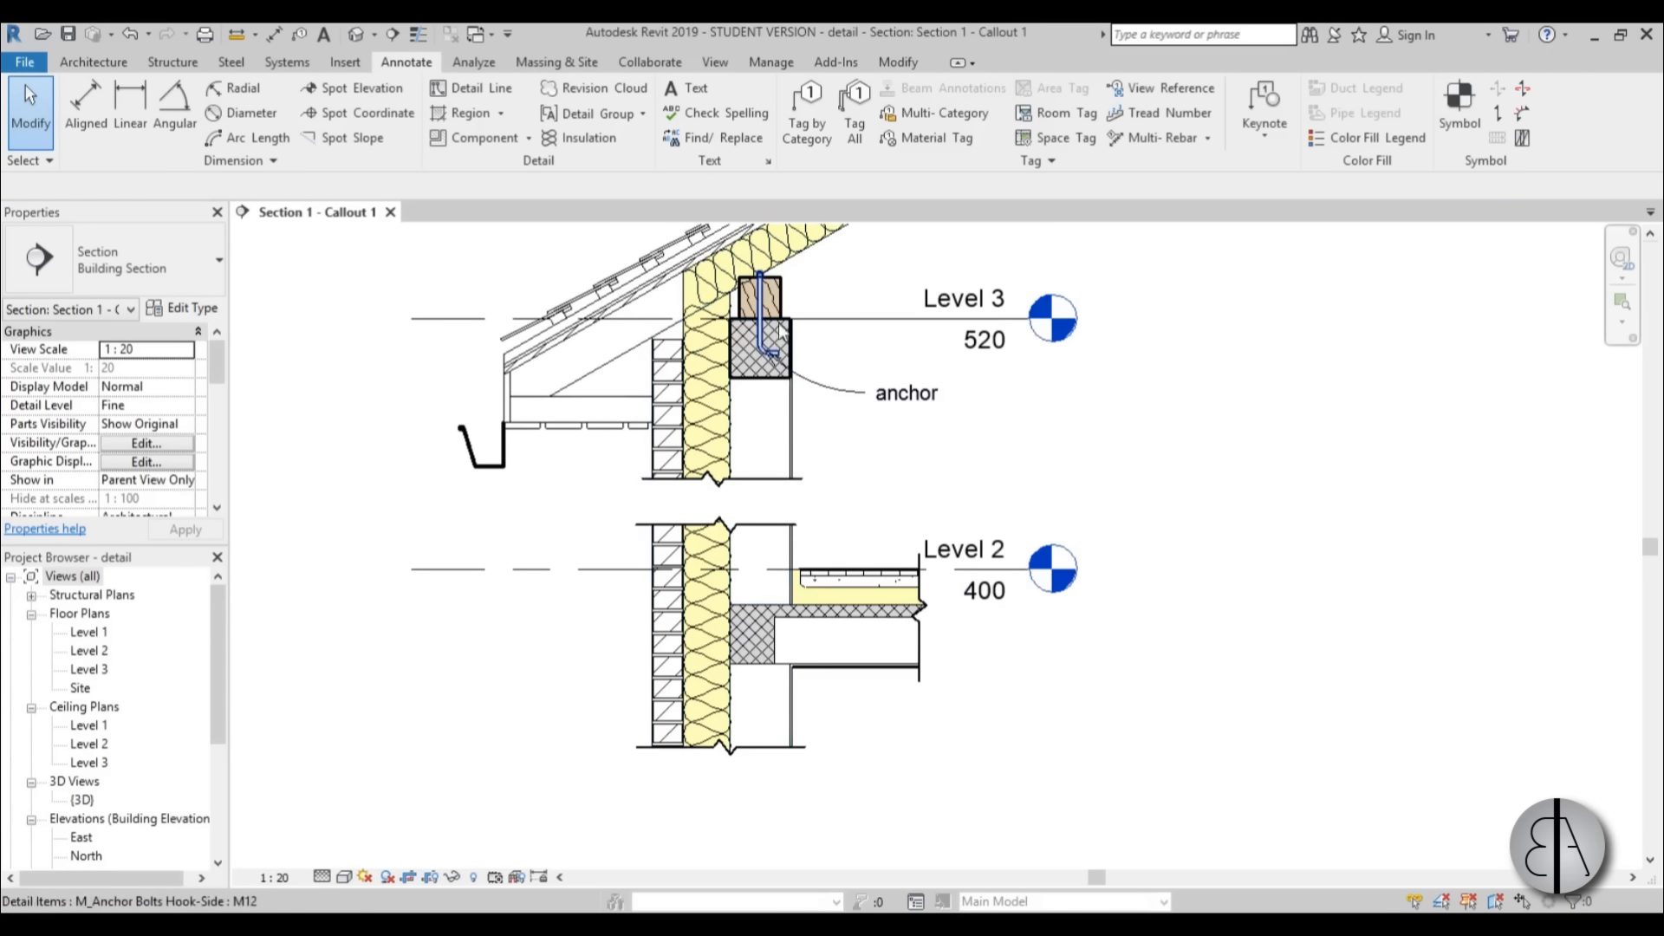
{"action": "middle_click_drag", "start_coordinate": [785, 415], "coordinate": [743, 591]}
{"action": "middle_click_drag", "start_coordinate": [764, 750], "coordinate": [776, 679]}
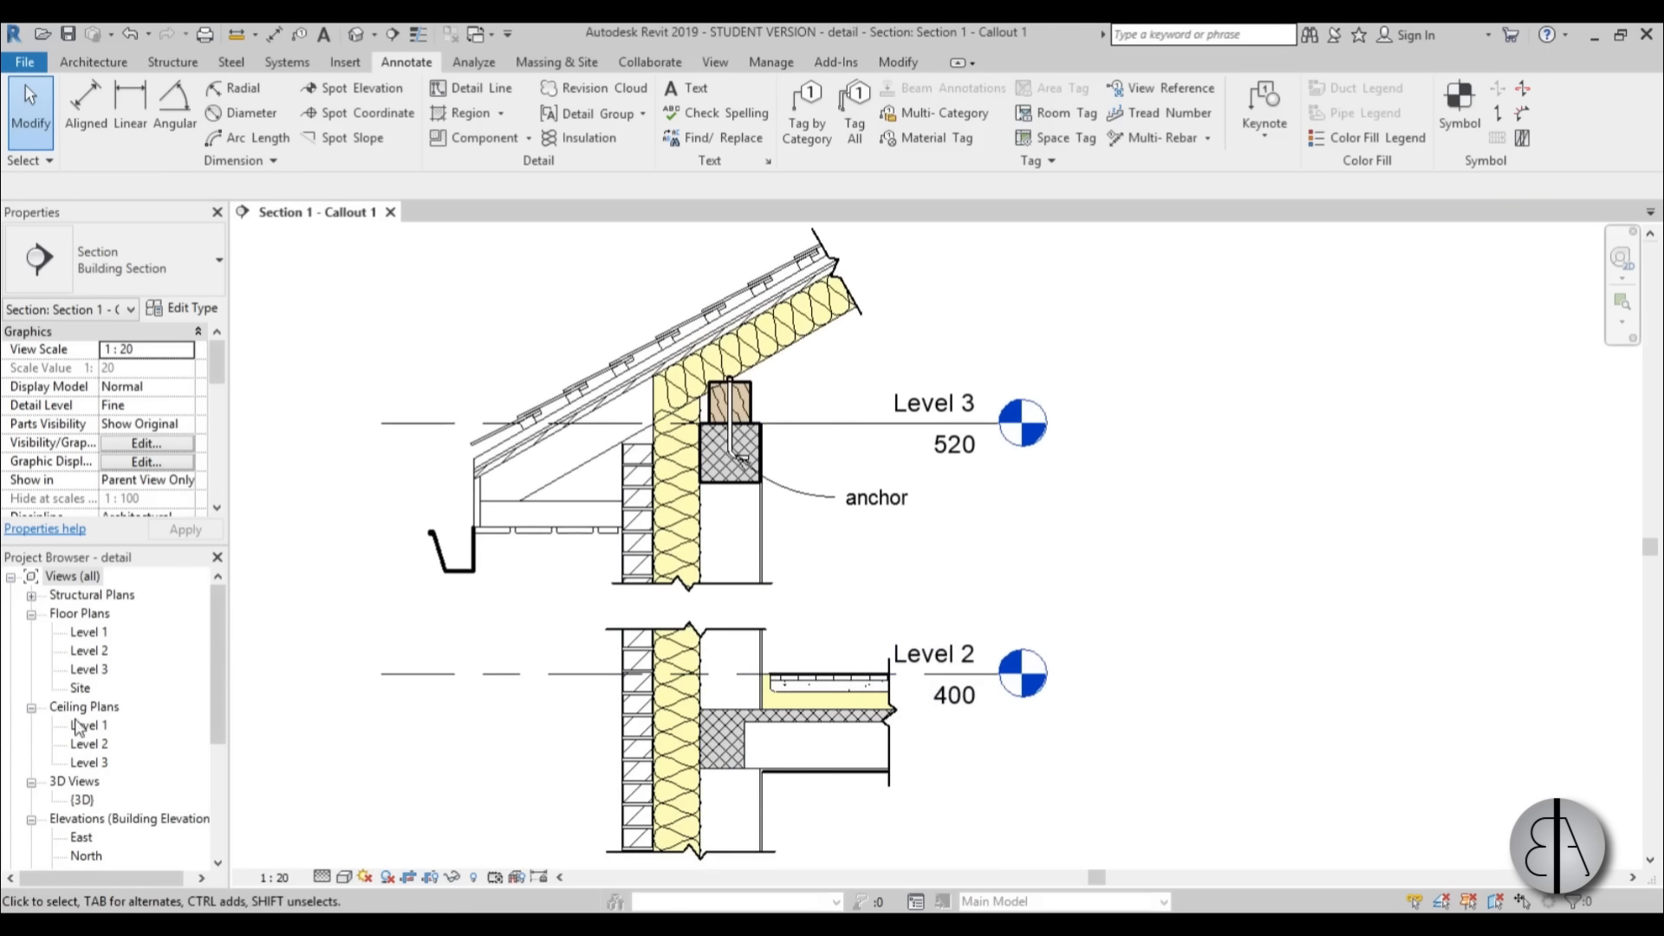
In the Level 1 floor plan, draw a vertical grid line along the centre of the left wall's inner layer, ending just above the building.
{"action": "double_click", "coordinate": [79, 634]}
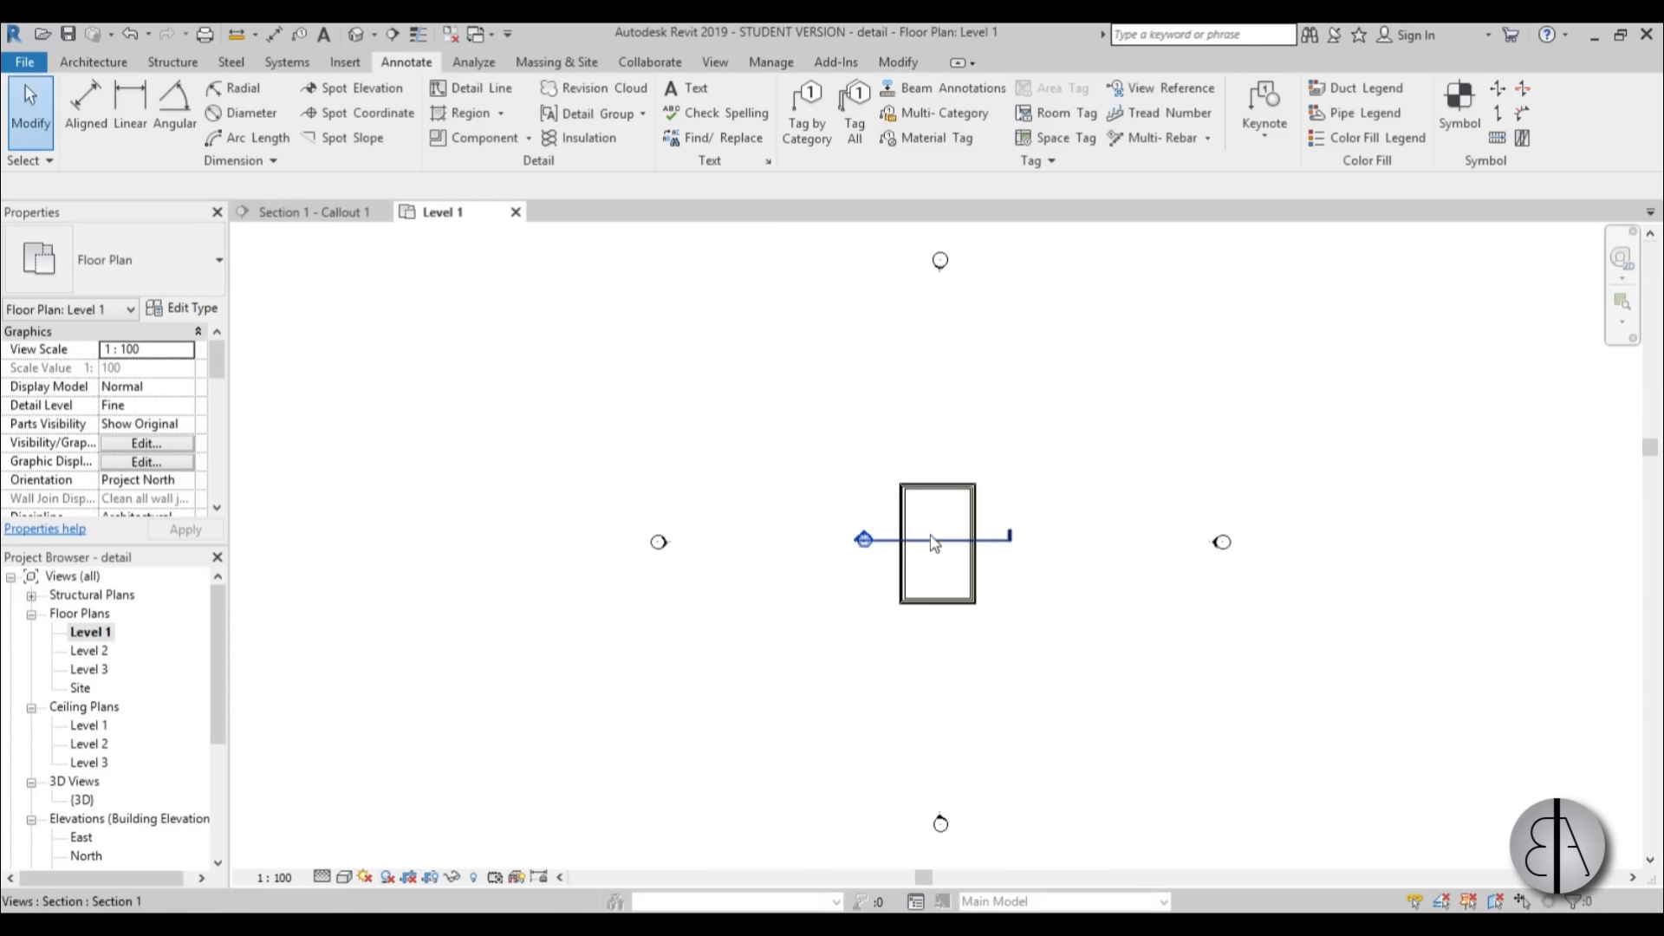
{"action": "scroll", "coordinate": [845, 555], "scroll_direction": "up", "scroll_amount": 4}
{"action": "middle_click_drag", "start_coordinate": [850, 564], "coordinate": [787, 474]}
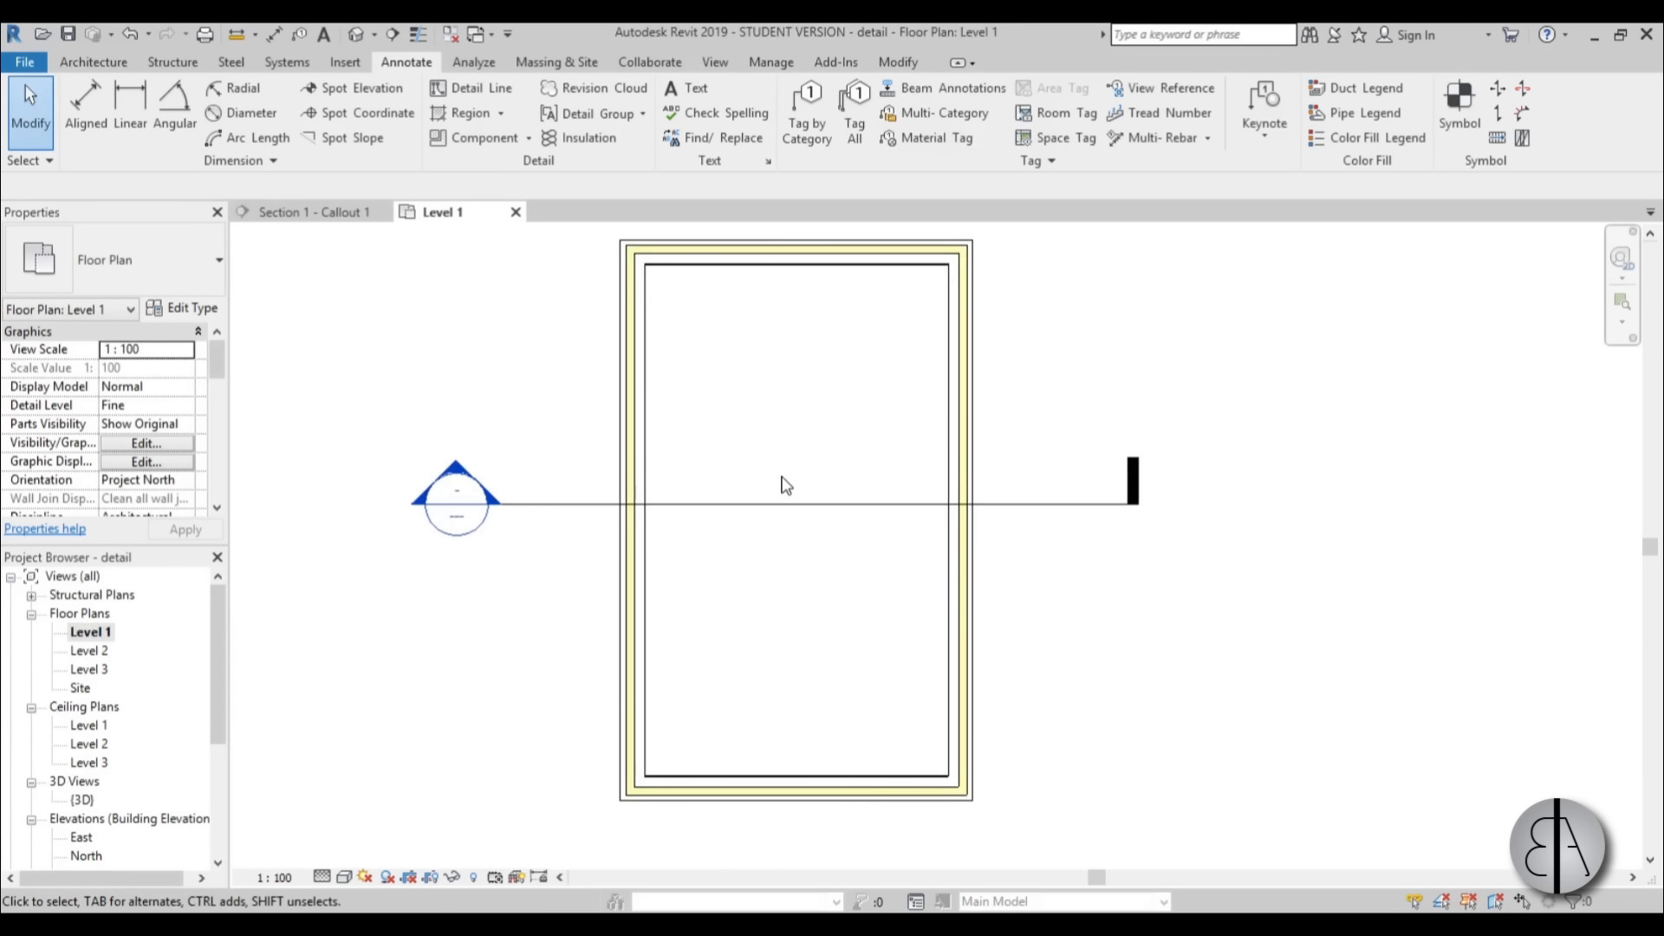
{"action": "key", "text": "g"}
{"action": "key", "text": "r"}
{"action": "scroll", "coordinate": [650, 595], "scroll_direction": "up", "scroll_amount": 3}
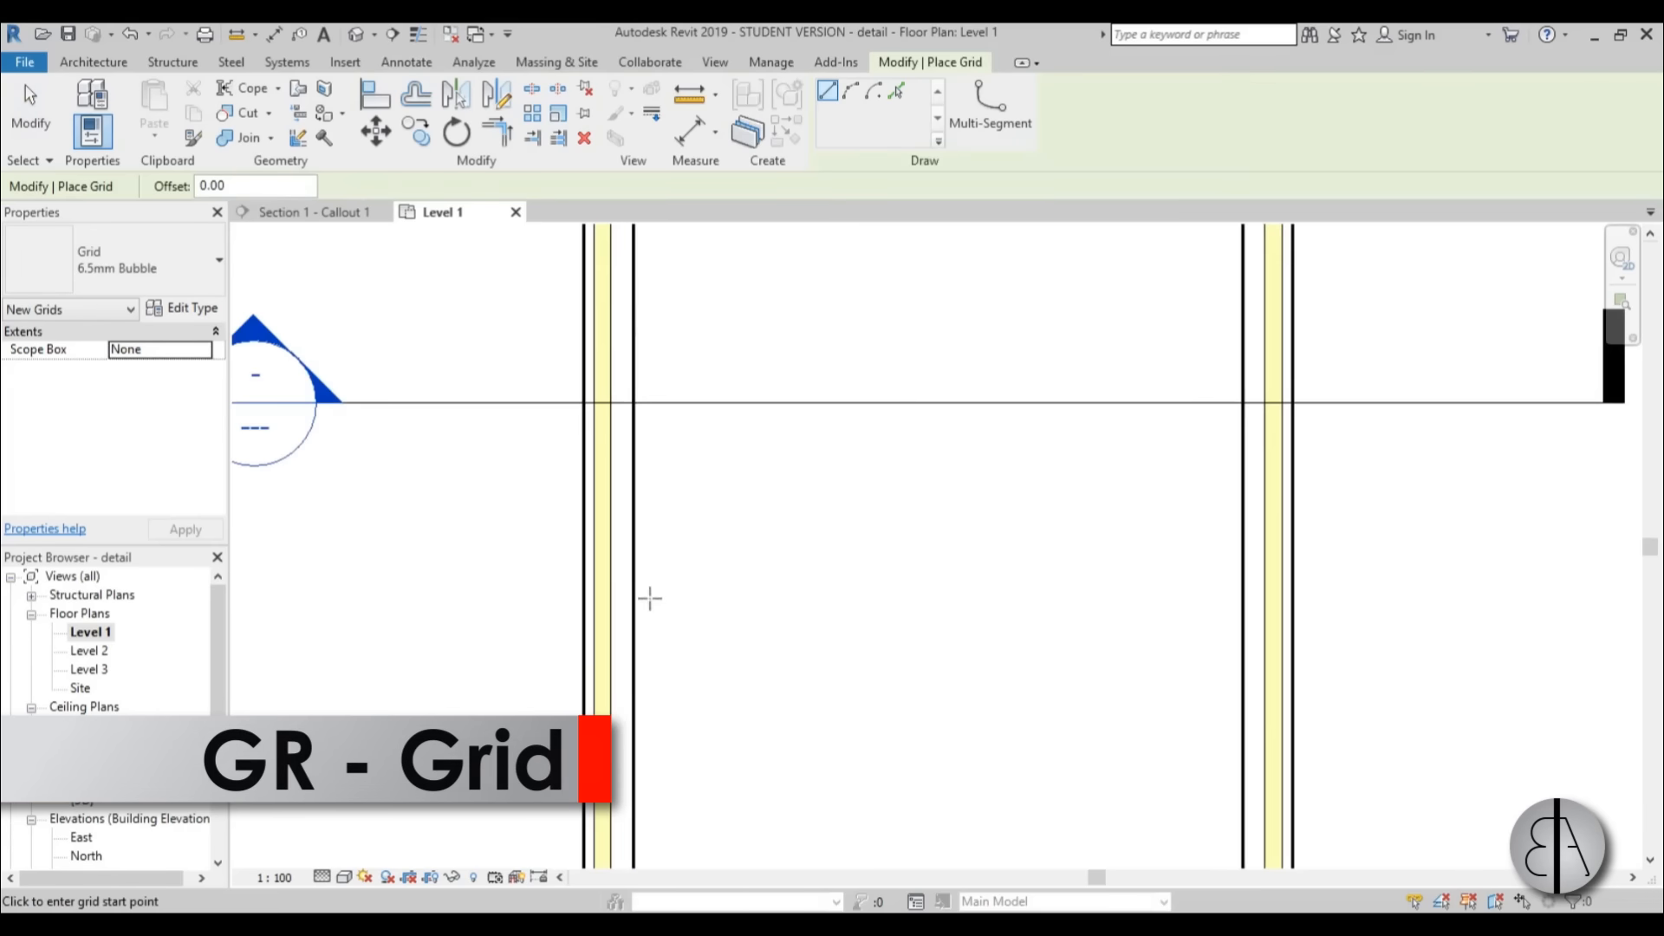
{"action": "scroll", "coordinate": [625, 595], "scroll_direction": "up", "scroll_amount": 6}
{"action": "left_click", "coordinate": [621, 597]}
{"action": "scroll", "coordinate": [622, 597], "scroll_direction": "down", "scroll_amount": 9}
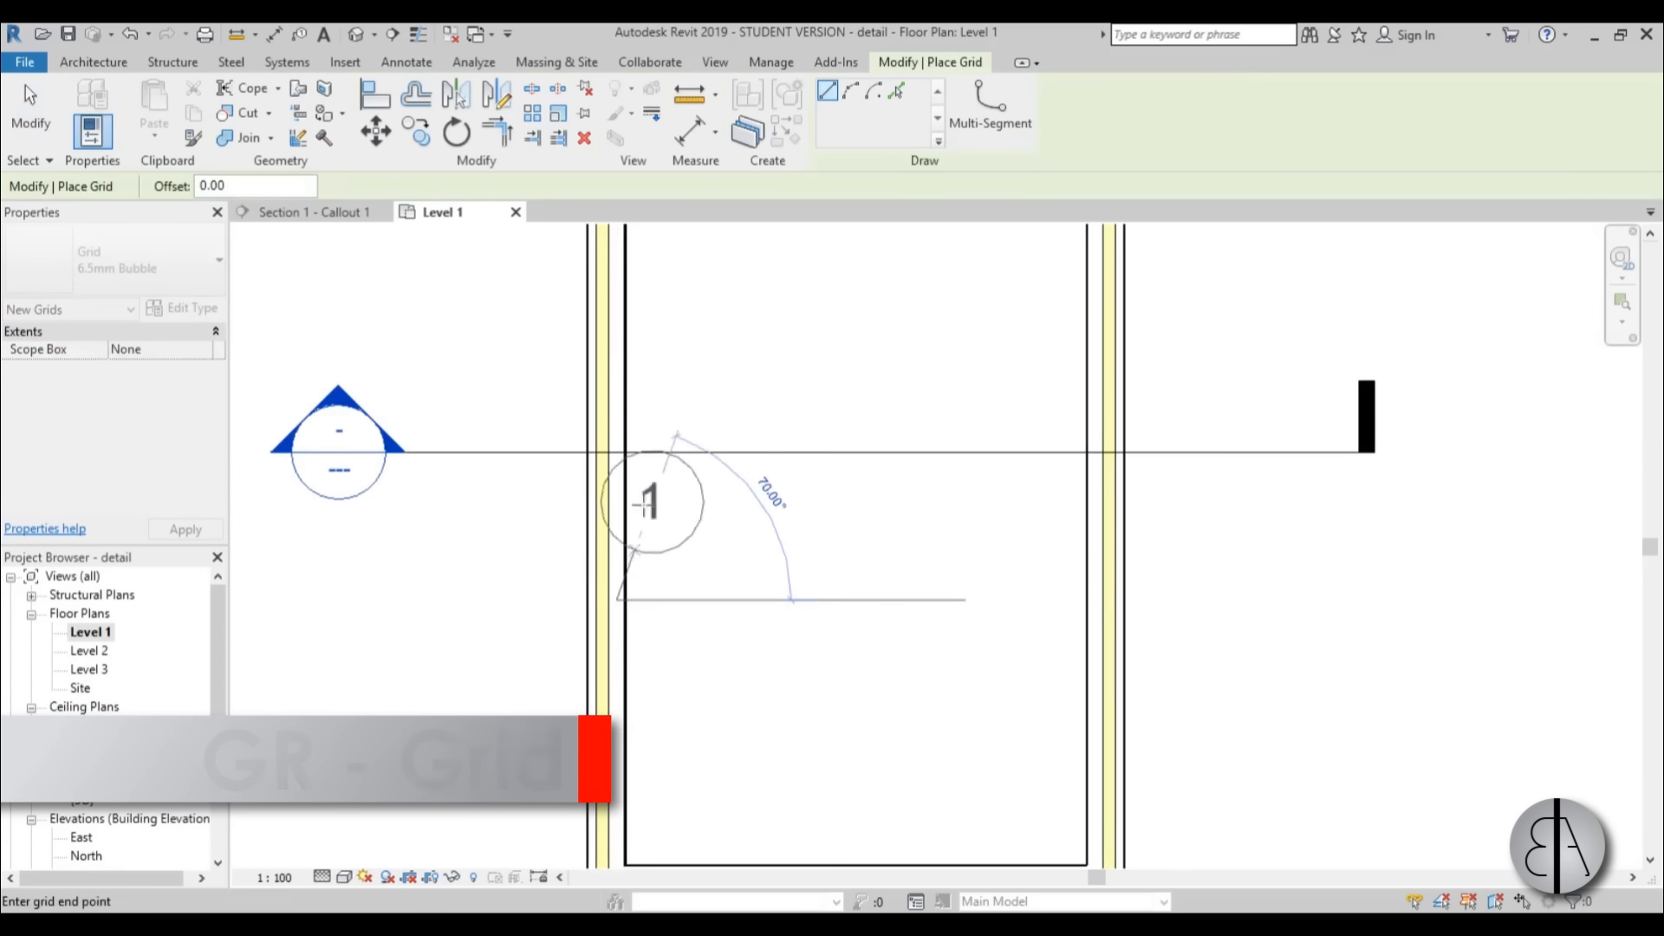
{"action": "middle_click_drag", "start_coordinate": [648, 442], "coordinate": [709, 656]}
{"action": "scroll", "coordinate": [708, 656], "scroll_direction": "down", "scroll_amount": 2}
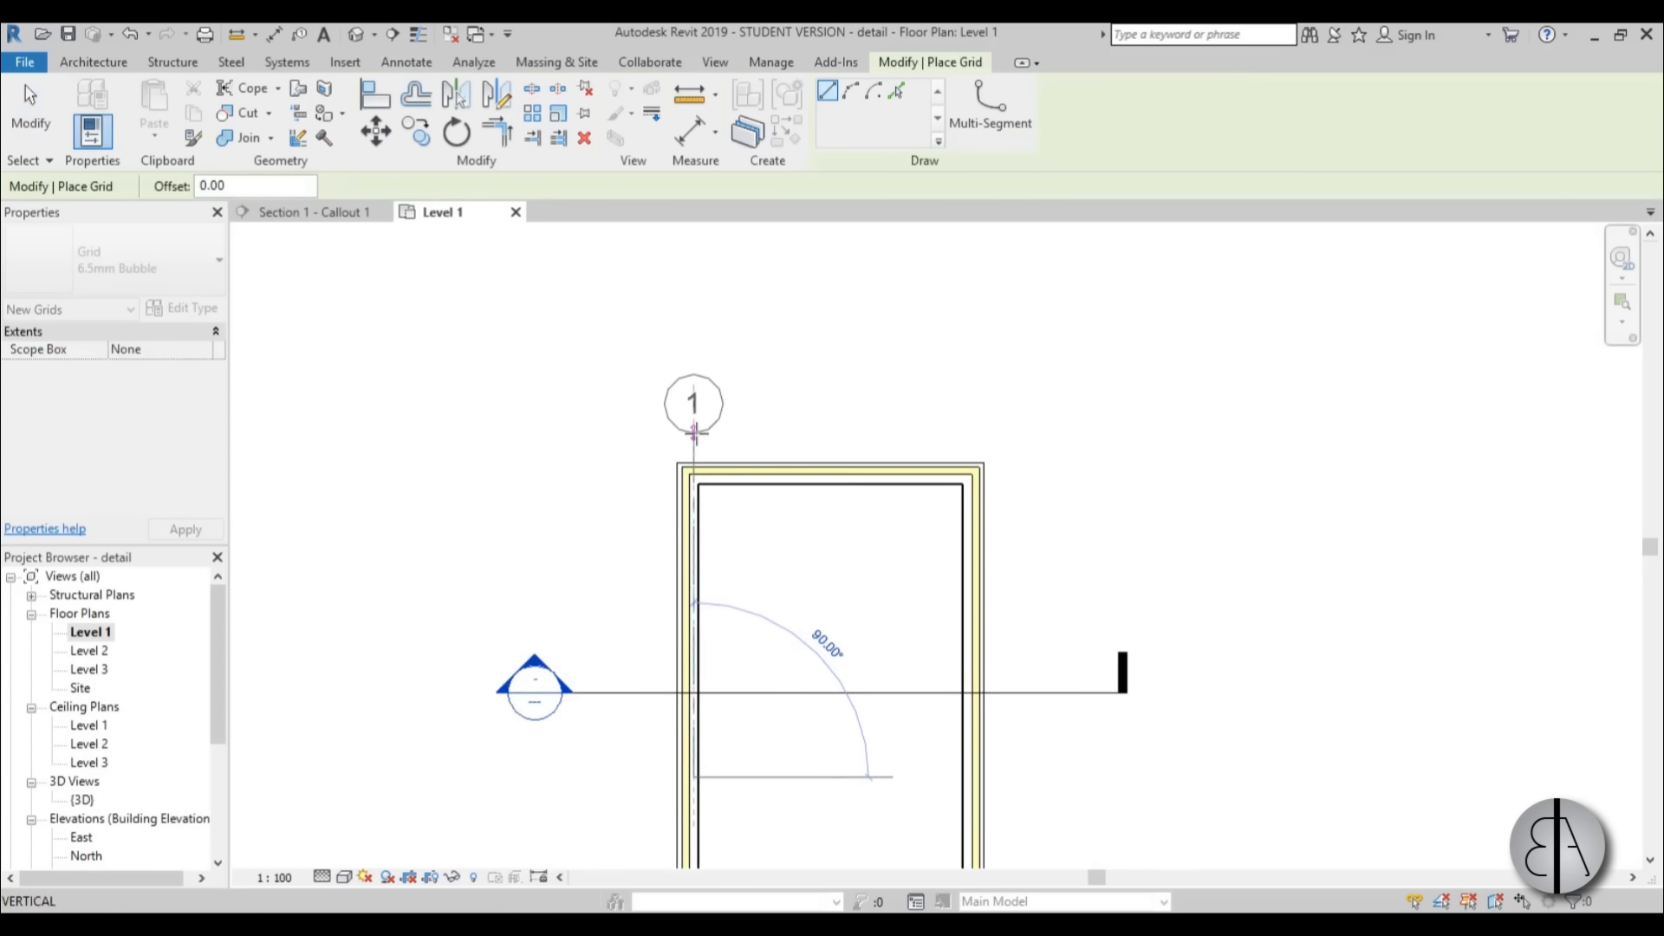
{"action": "left_click", "coordinate": [693, 433]}
{"action": "key", "text": "Escape"}
{"action": "key", "text": "Escape"}
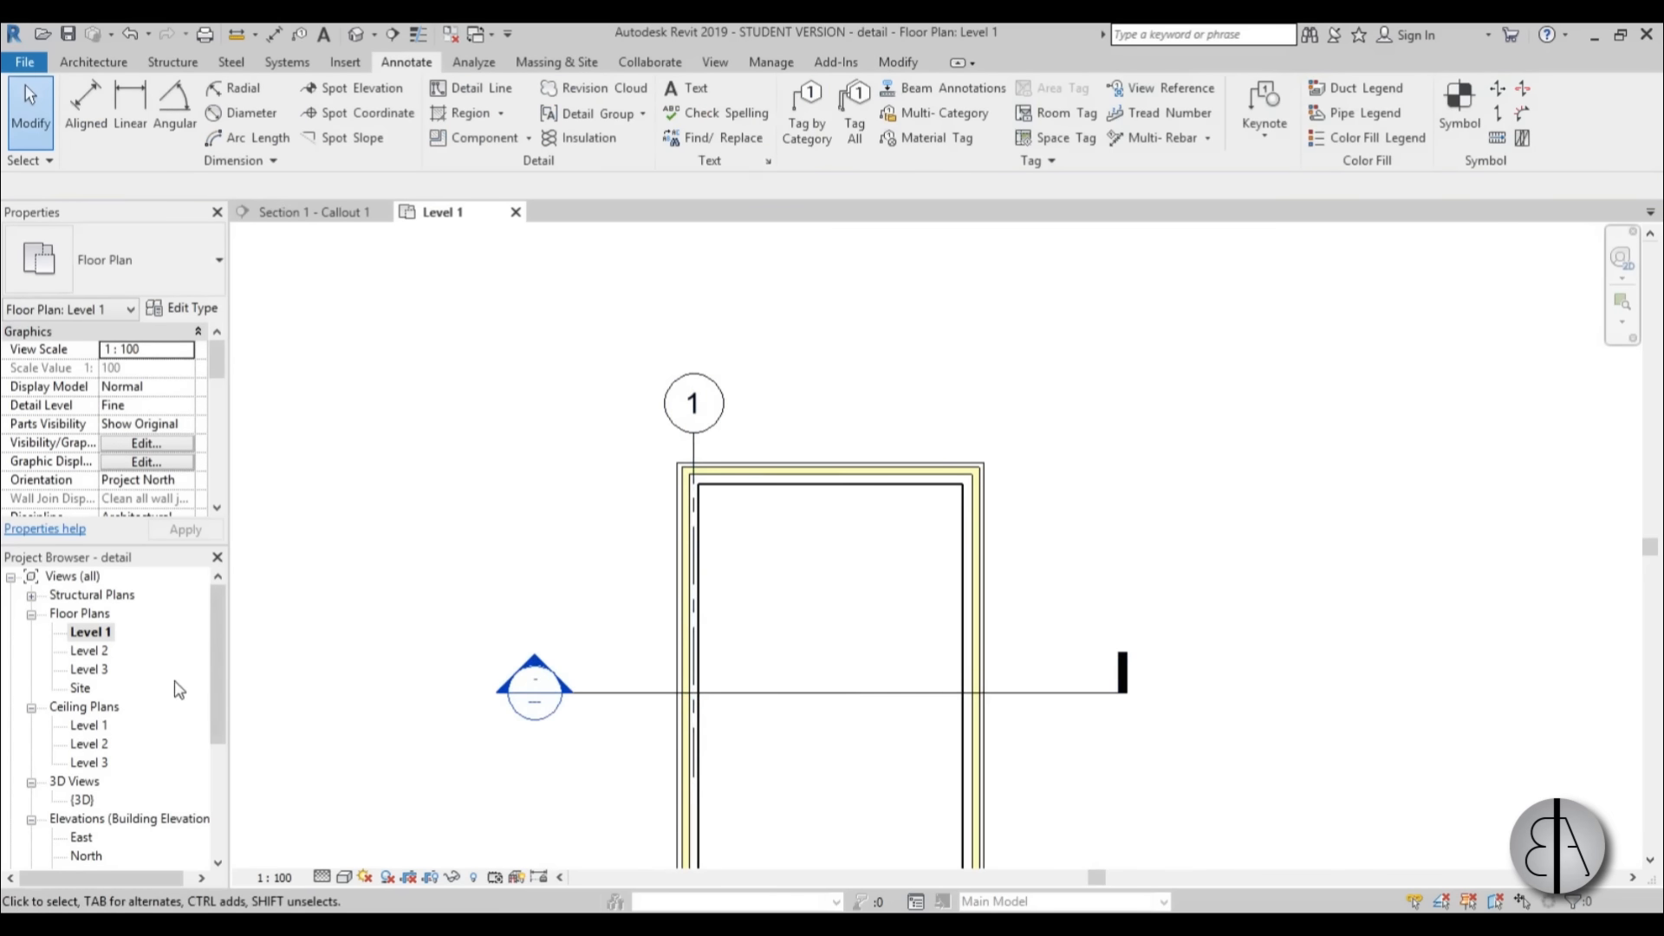
In the Section 1 - Callout 1 view, shorten the upper end of grid 1 so its bubble sits just above the roof.
{"action": "scroll", "coordinate": [208, 736], "scroll_direction": "down", "scroll_amount": 5}
{"action": "double_click", "coordinate": [130, 762]}
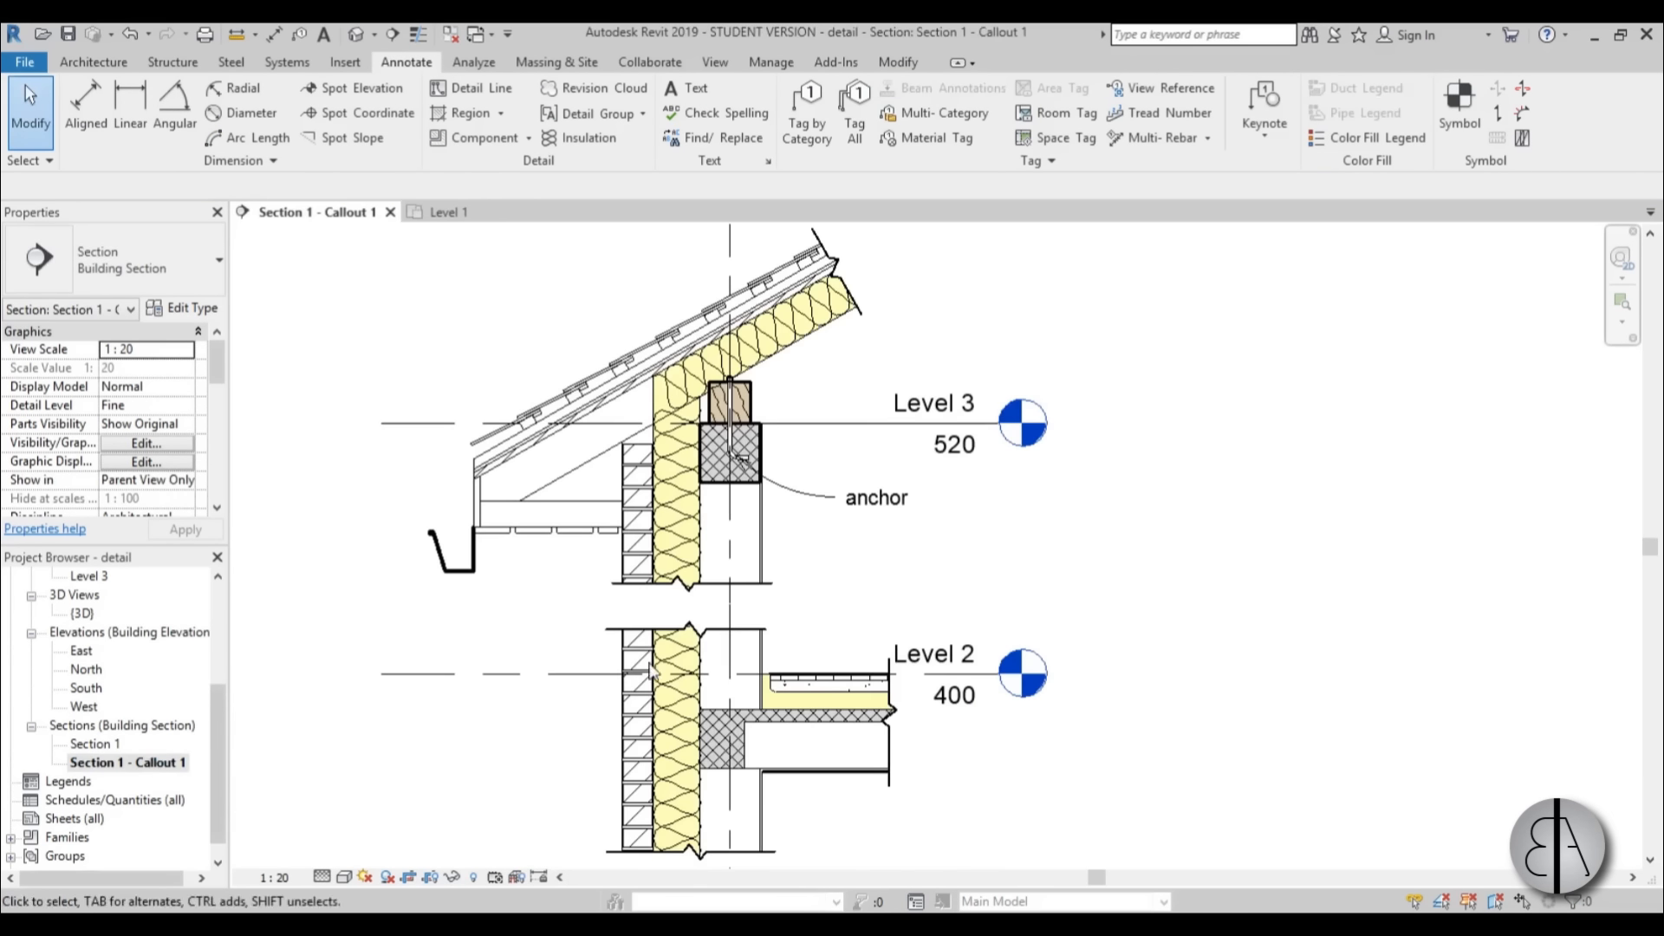
{"action": "middle_click_drag", "start_coordinate": [696, 513], "coordinate": [674, 758]}
{"action": "left_click", "coordinate": [700, 424]}
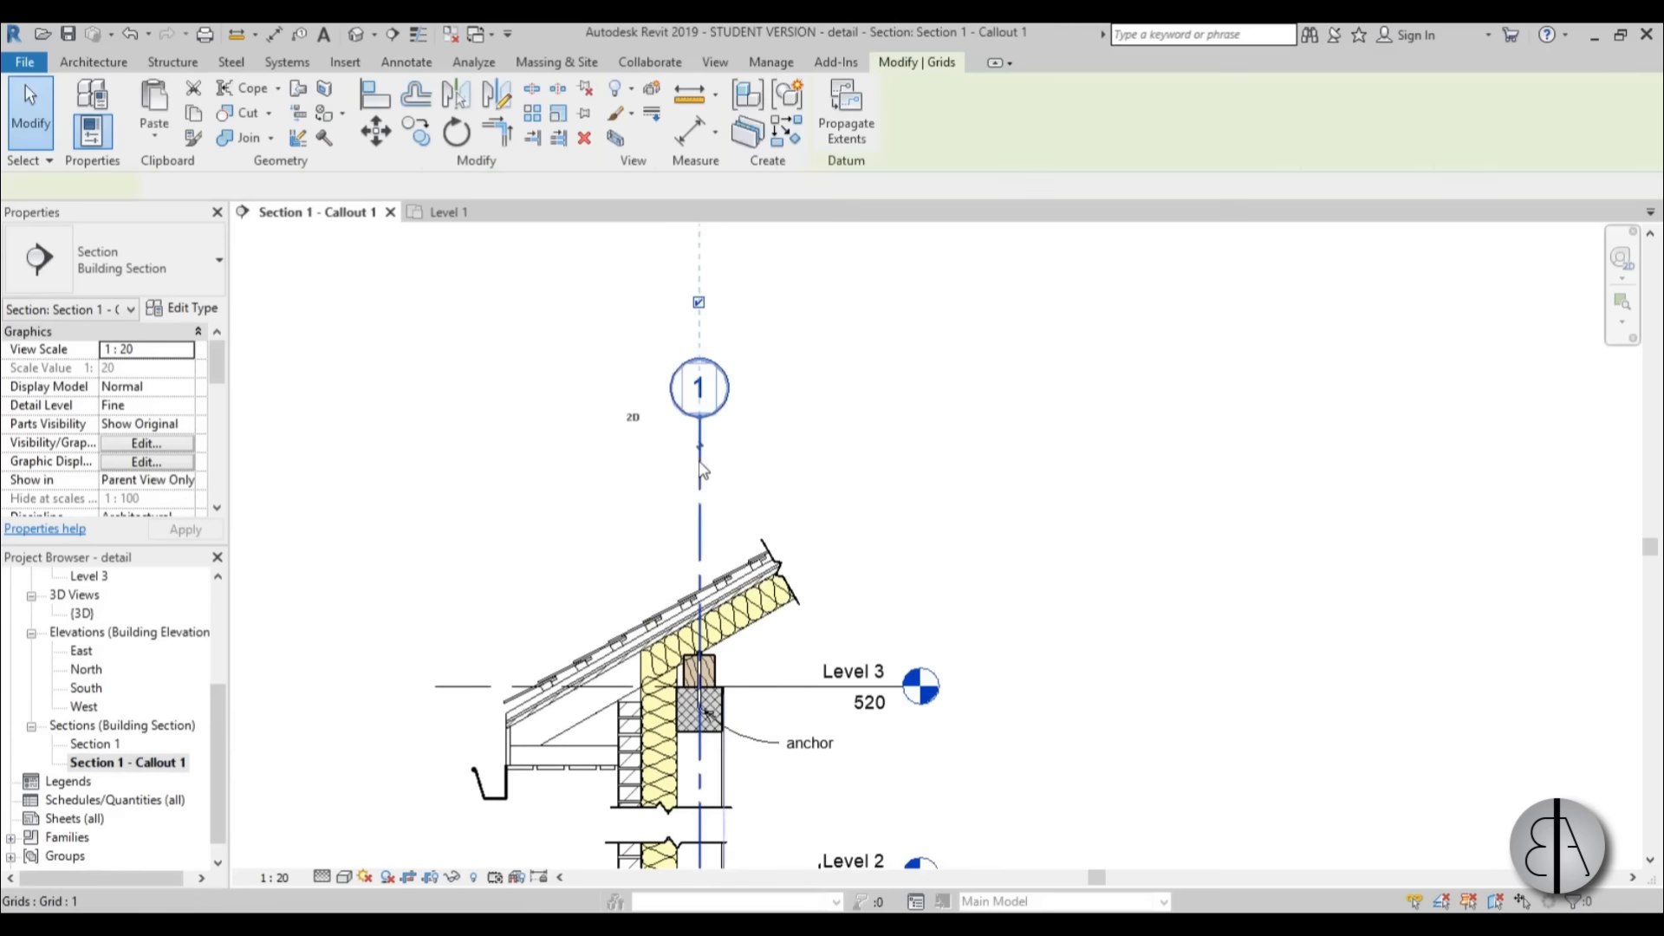
{"action": "left_click_drag", "start_coordinate": [704, 422], "coordinate": [698, 468]}
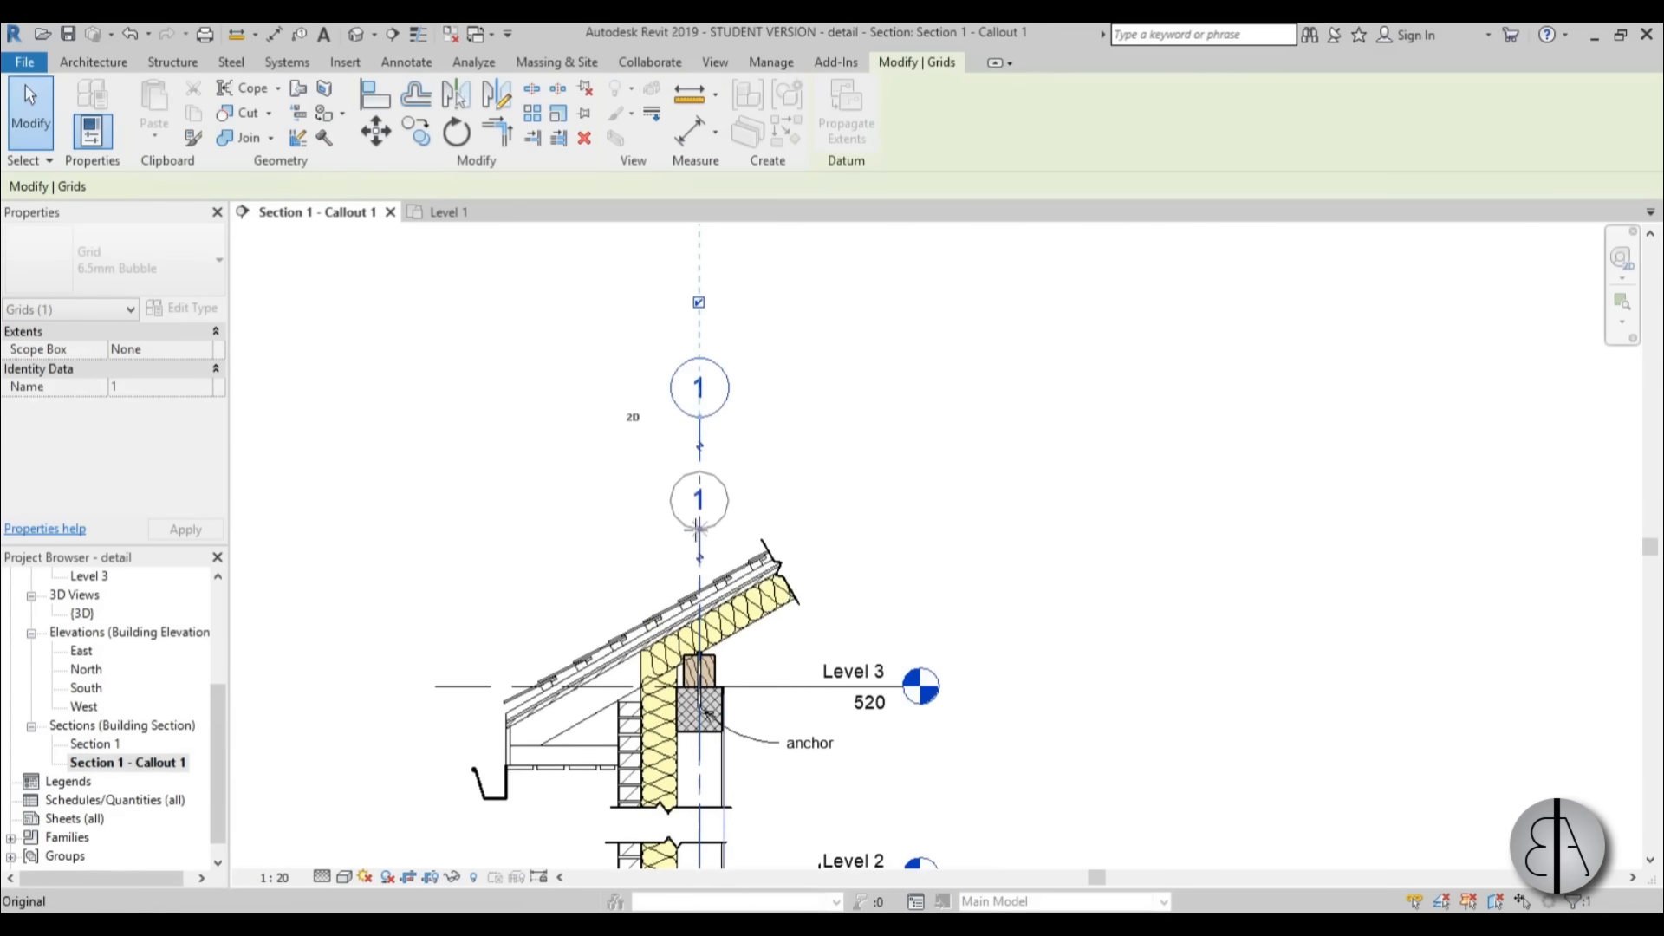
{"action": "left_click_drag", "start_coordinate": [697, 530], "coordinate": [698, 532]}
{"action": "scroll", "coordinate": [988, 542], "scroll_direction": "down", "scroll_amount": 4}
{"action": "scroll", "coordinate": [932, 565], "scroll_direction": "up", "scroll_amount": 4}
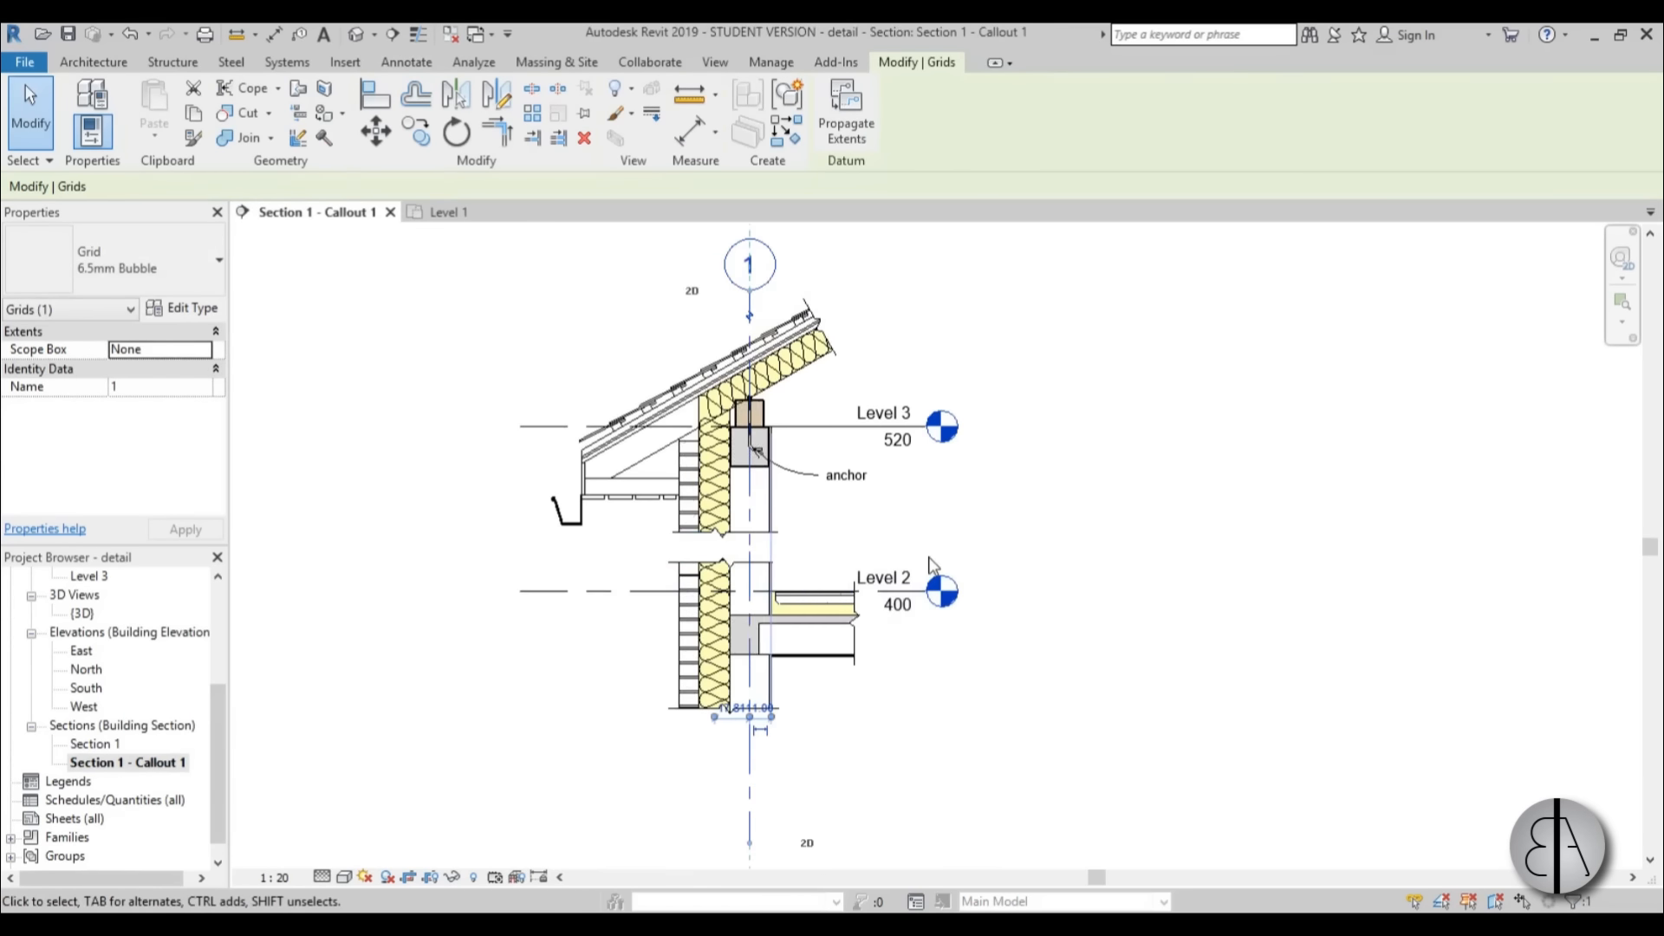
{"action": "key", "text": "Escape"}
Shorten the lower end of grid 1 so it stops just below the detail's lower wall break line.
{"action": "scroll", "coordinate": [967, 548], "scroll_direction": "down", "scroll_amount": 2}
{"action": "left_click", "coordinate": [805, 727]}
{"action": "key", "text": "Escape"}
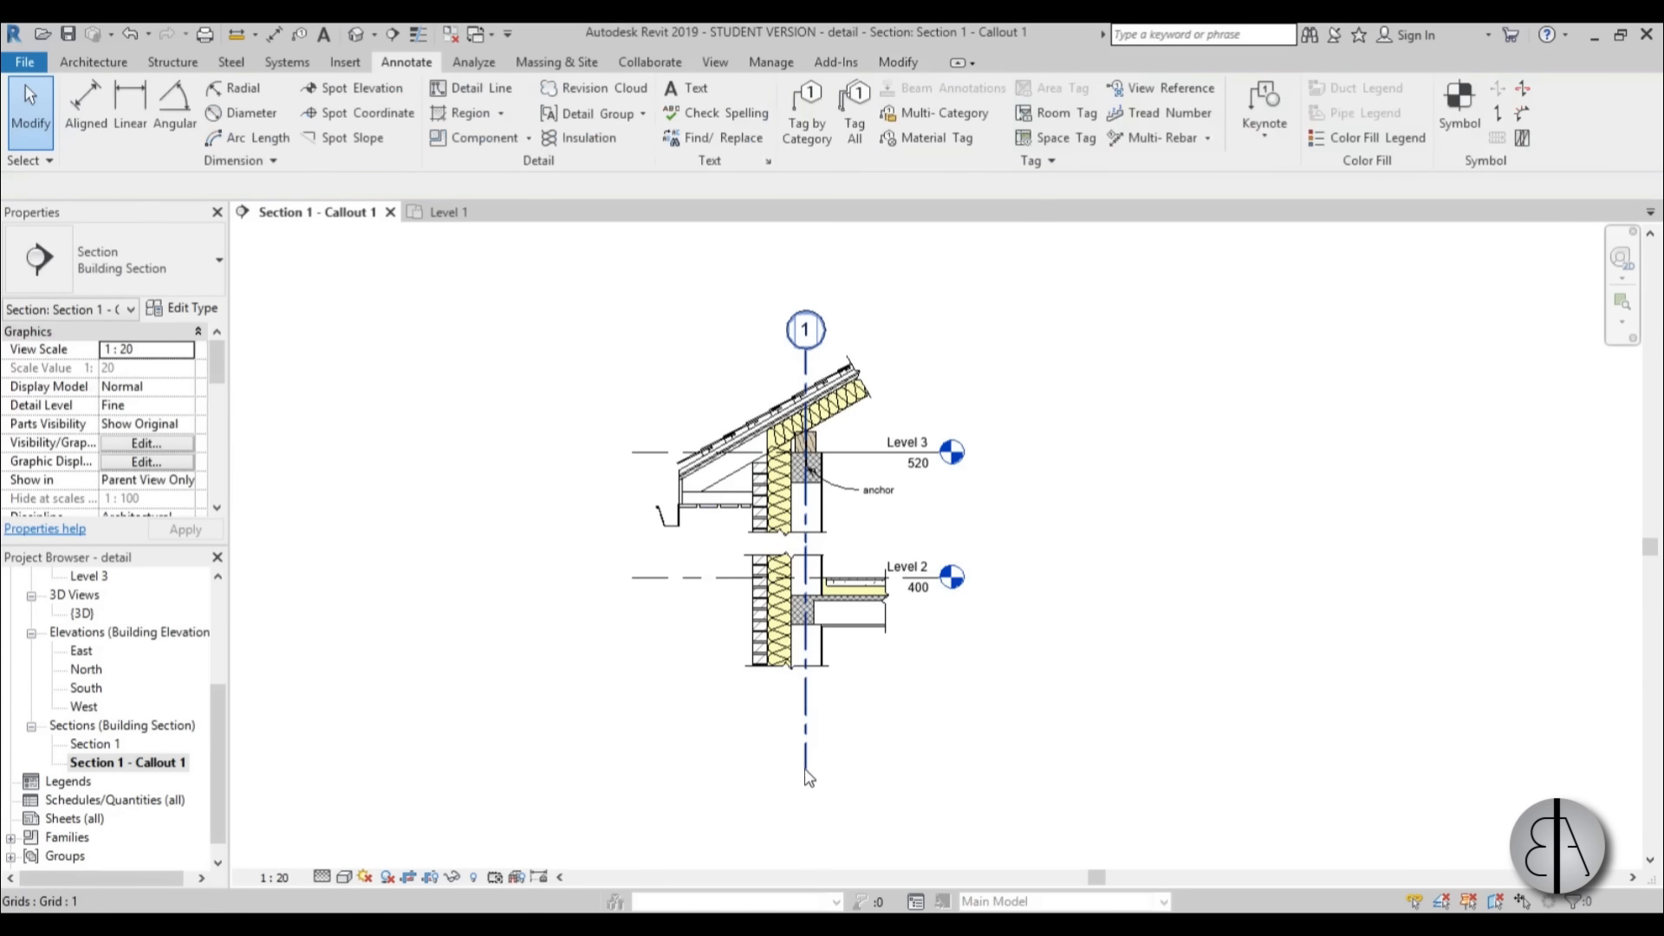
{"action": "left_click", "coordinate": [807, 774]}
{"action": "left_click_drag", "start_coordinate": [805, 709], "coordinate": [806, 708]}
{"action": "key", "text": "Escape"}
{"action": "scroll", "coordinate": [968, 640], "scroll_direction": "down", "scroll_amount": 1}
{"action": "scroll", "coordinate": [897, 554], "scroll_direction": "up", "scroll_amount": 3}
{"action": "middle_click_drag", "start_coordinate": [870, 561], "coordinate": [838, 638]}
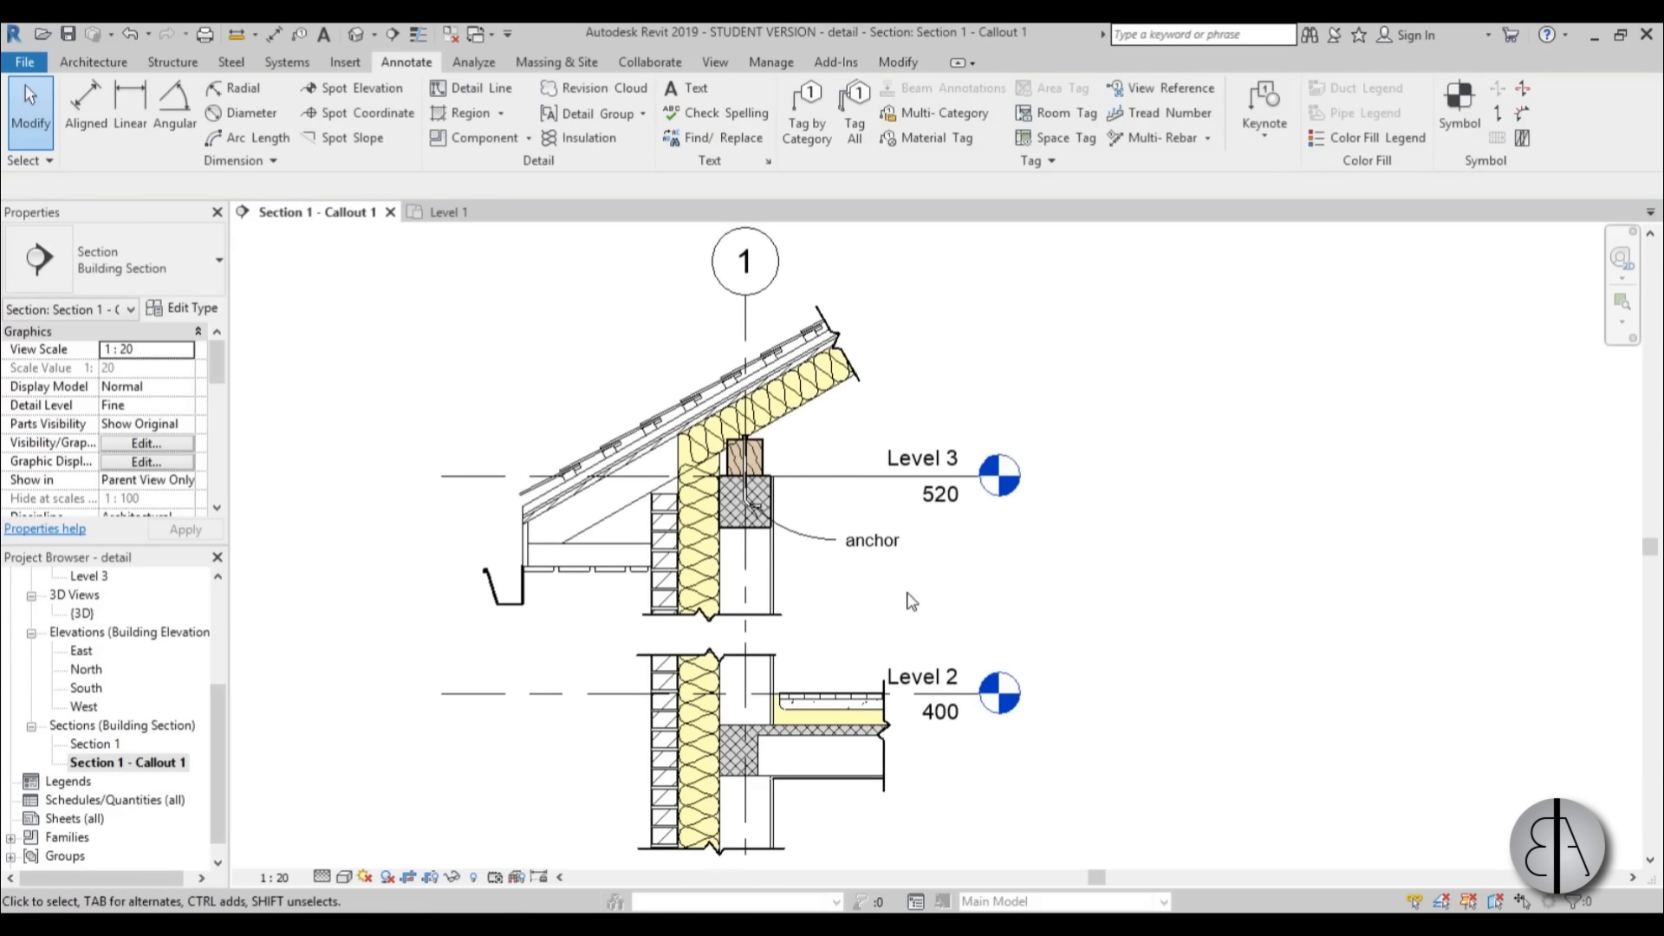